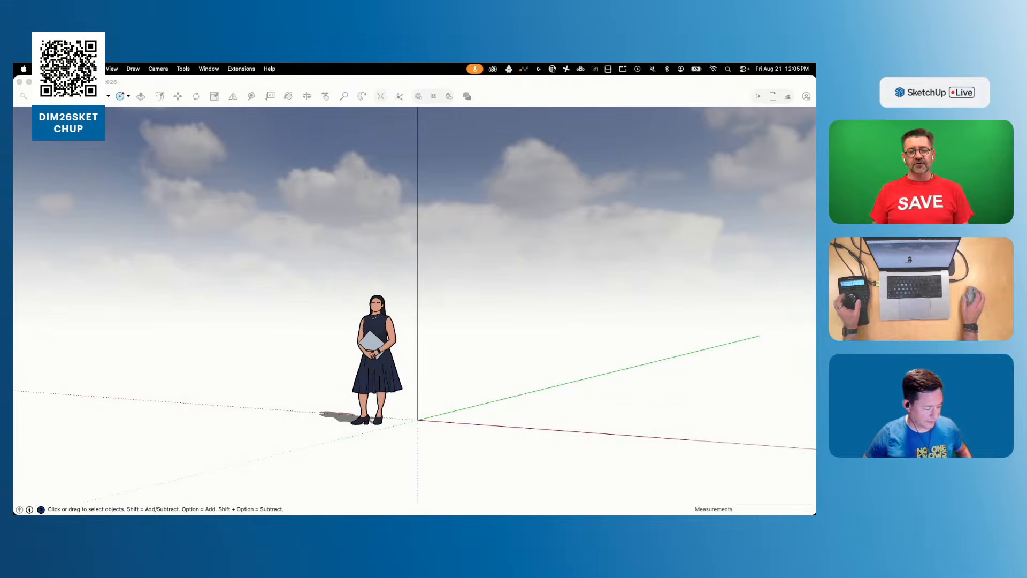
click(706, 351)
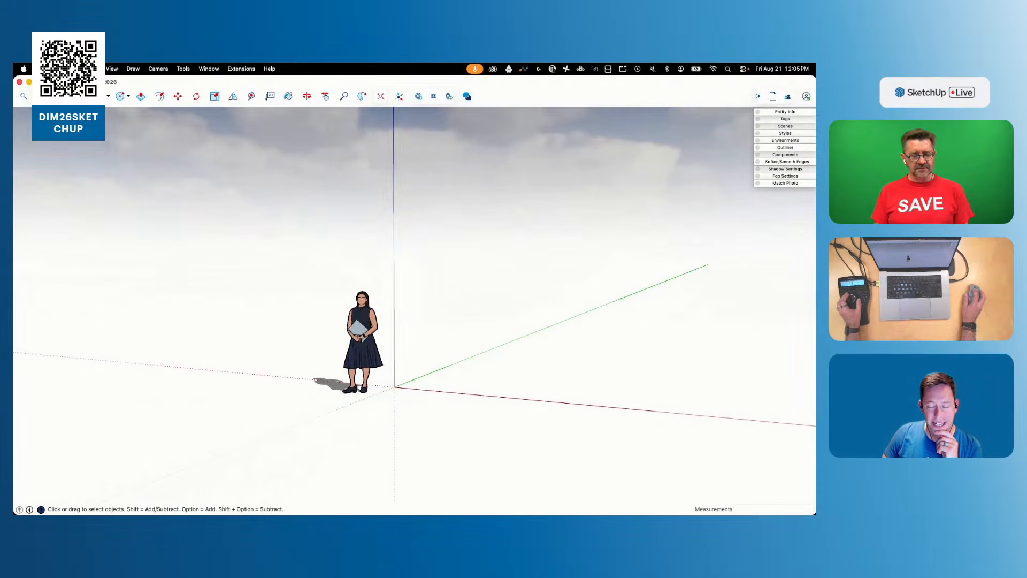
click(78, 68)
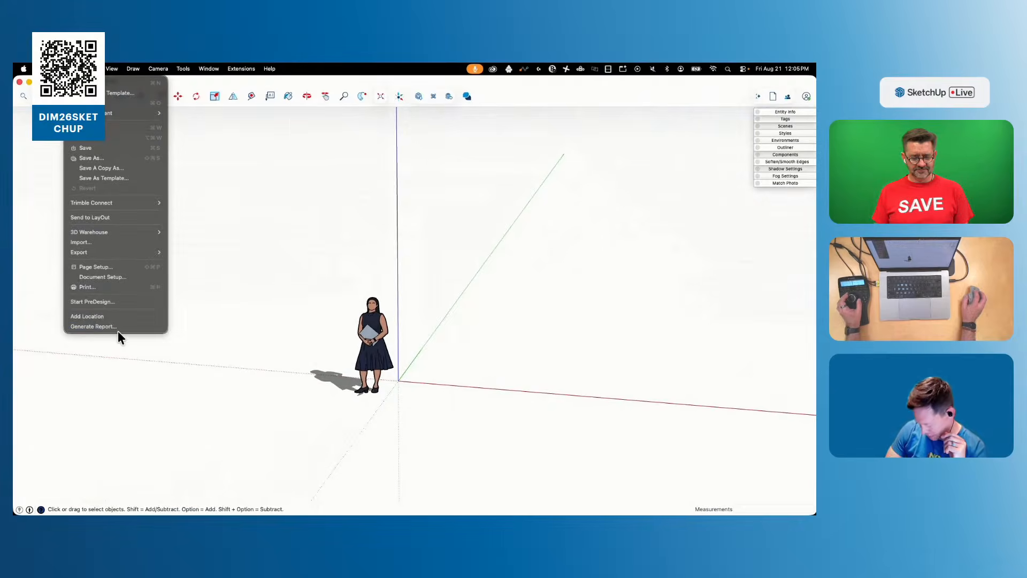
click(101, 244)
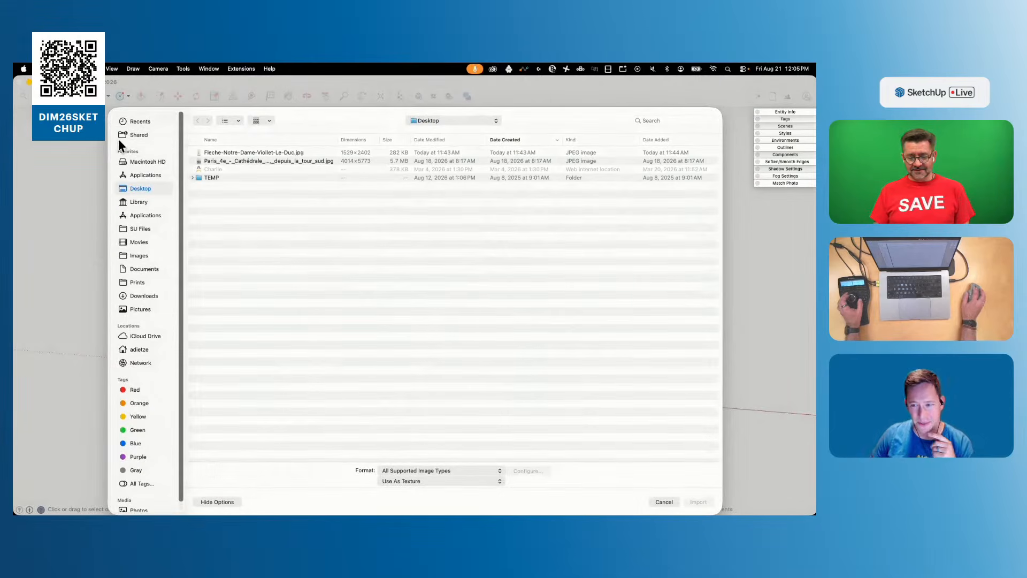
double_click(255, 161)
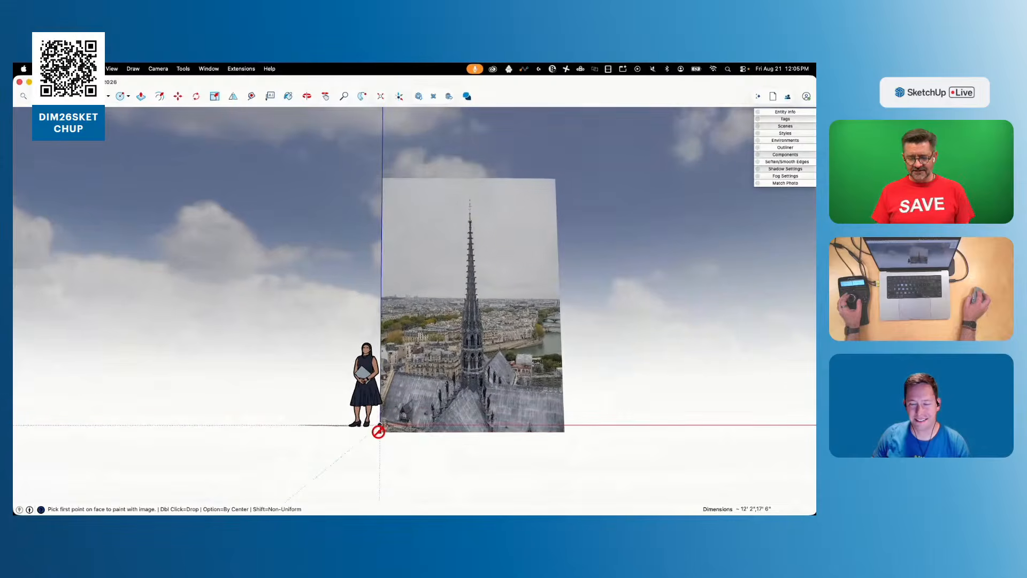
key(Escape)
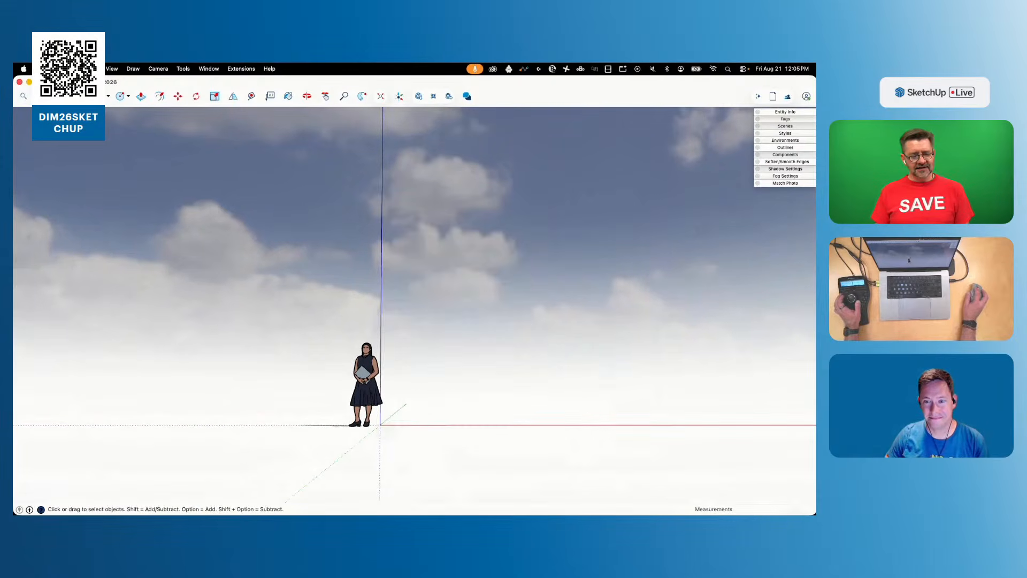
Import the Paris cathedral spire photo from the Desktop as an image, standing upright on the red axis with its lower corner at the origin
click(70, 69)
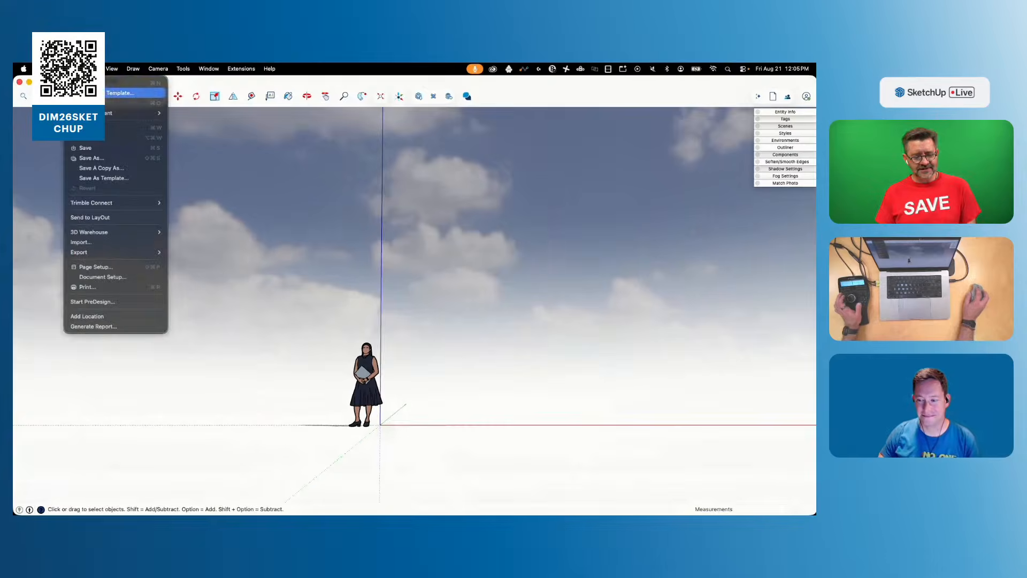
click(120, 243)
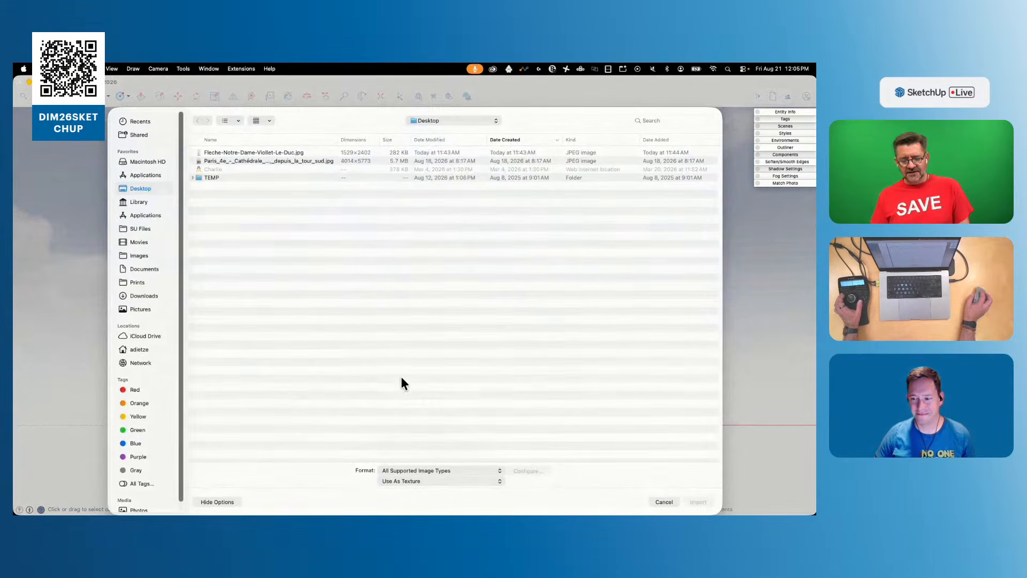
click(482, 481)
click(454, 471)
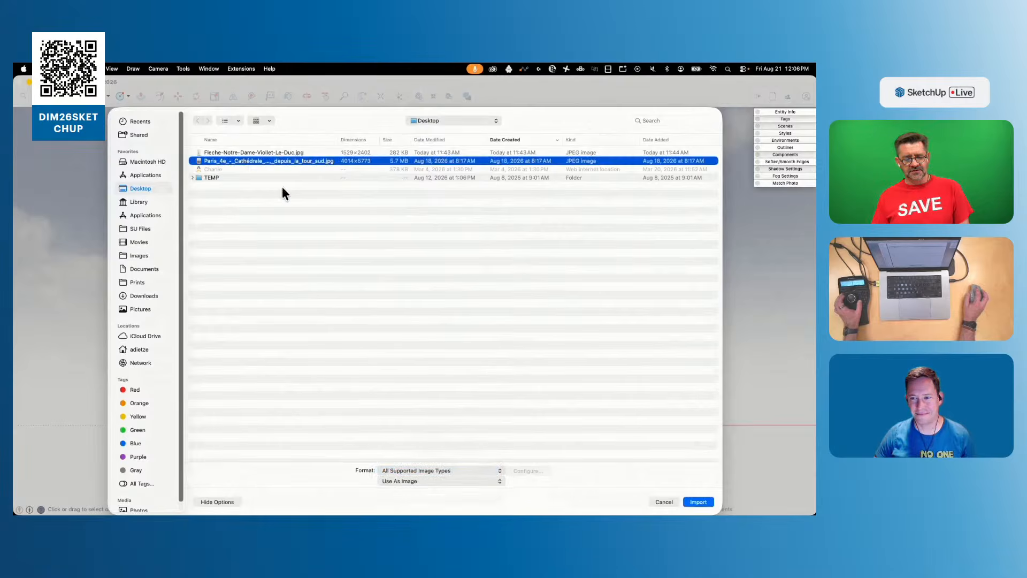
click(708, 501)
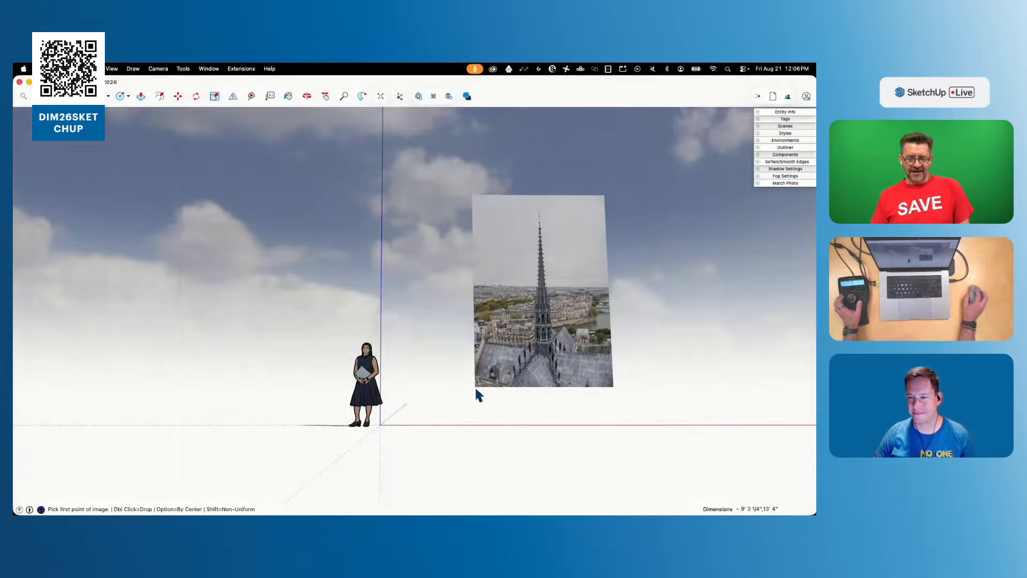
click(393, 425)
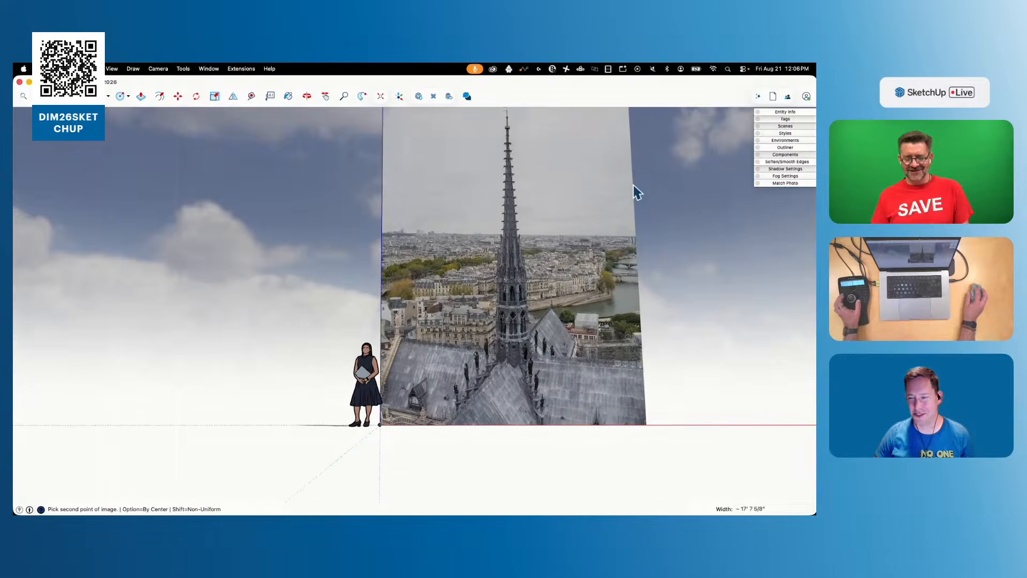
click(665, 172)
Examine the base of the spire and the roof statues in the imported photo up close
scroll(666, 274, up, 2)
scroll(637, 290, up, 10)
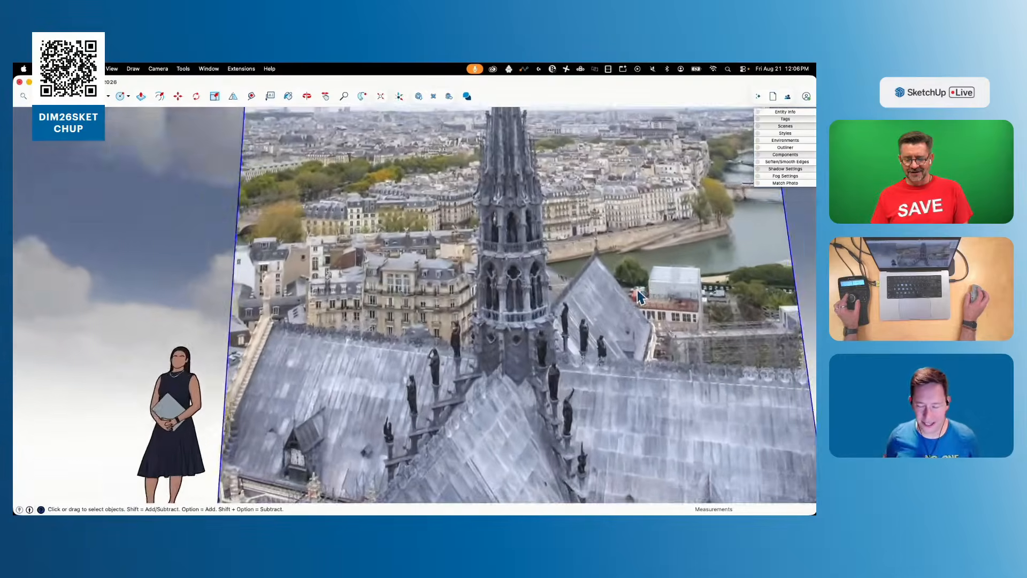
scroll(637, 290, up, 8)
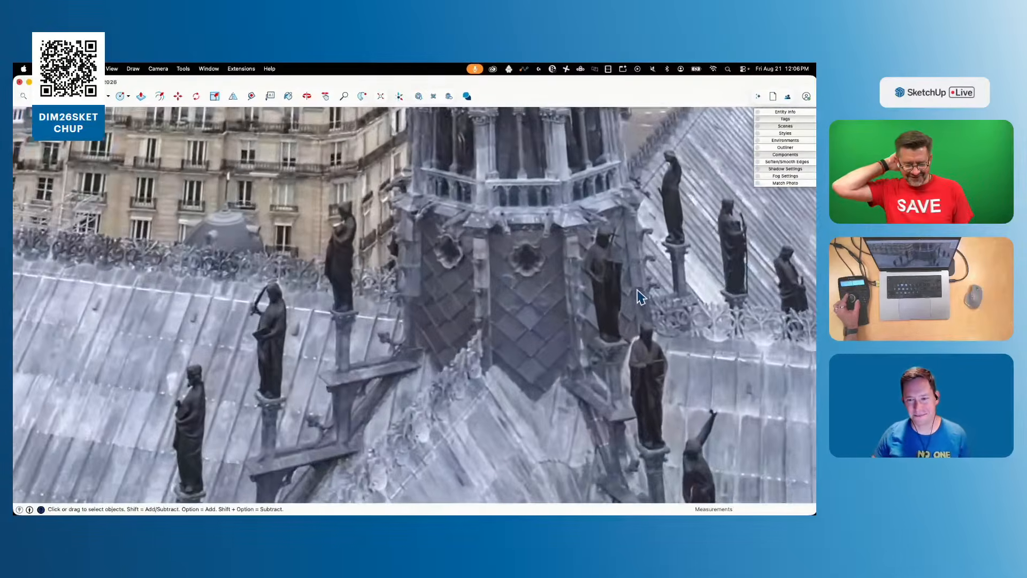
scroll(639, 295, up, 8)
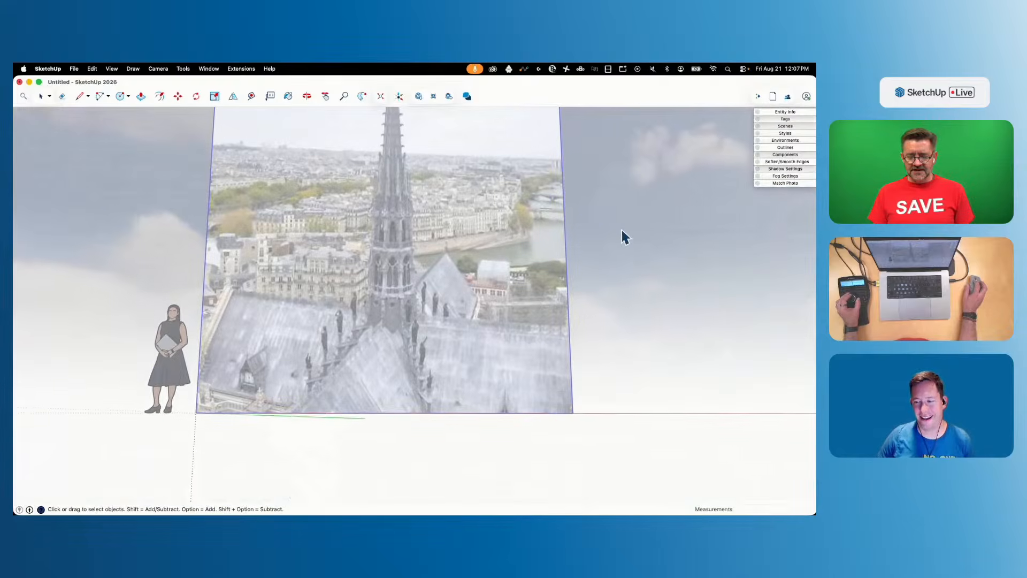
click(618, 234)
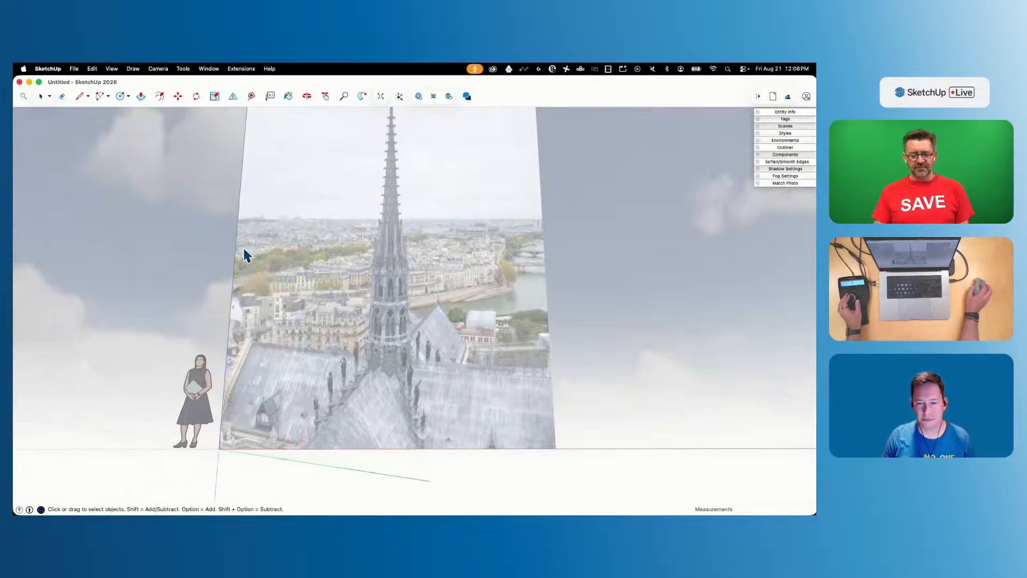
click(243, 249)
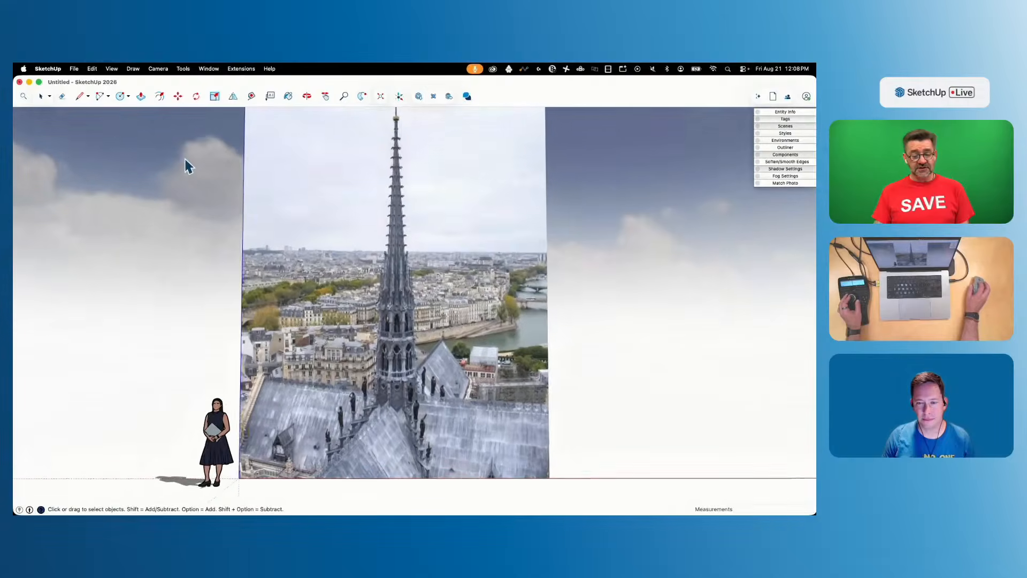
Import Fleche-Notre-Dame-Viollet-Le-Duc.jpg as an image about 31' 5" high, starting at the photo's free lower corner on the red axis
click(73, 69)
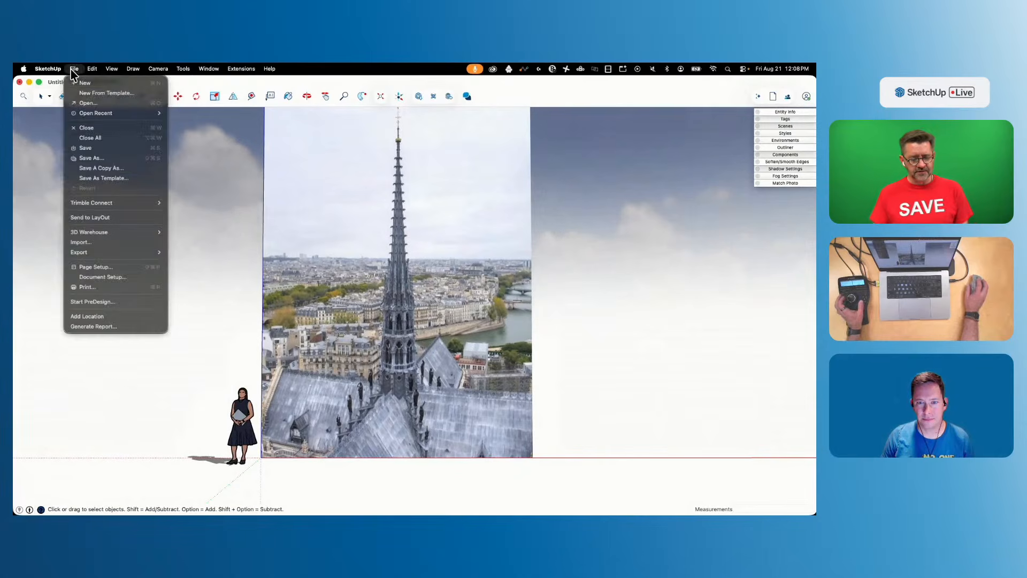
click(96, 243)
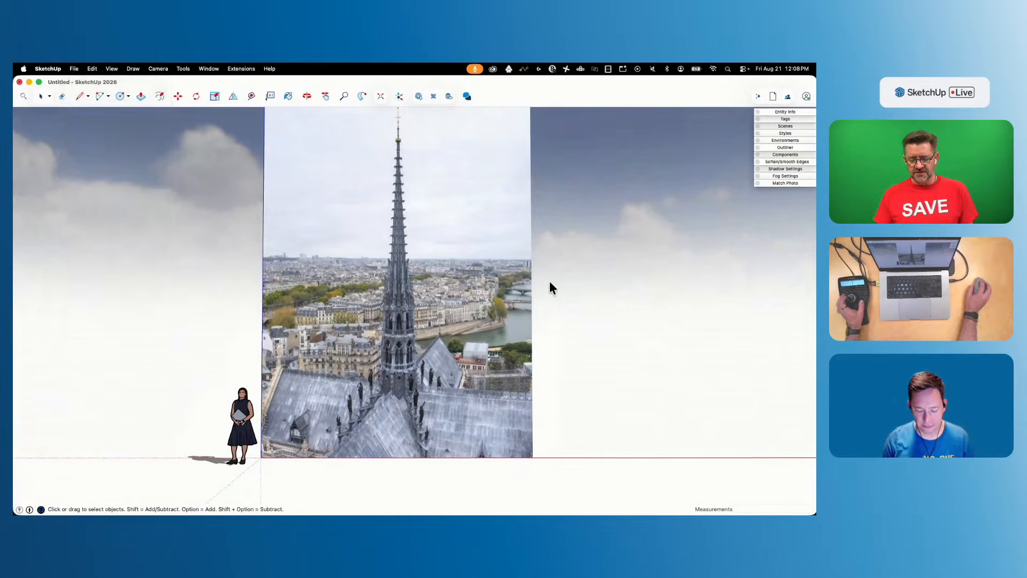
click(224, 153)
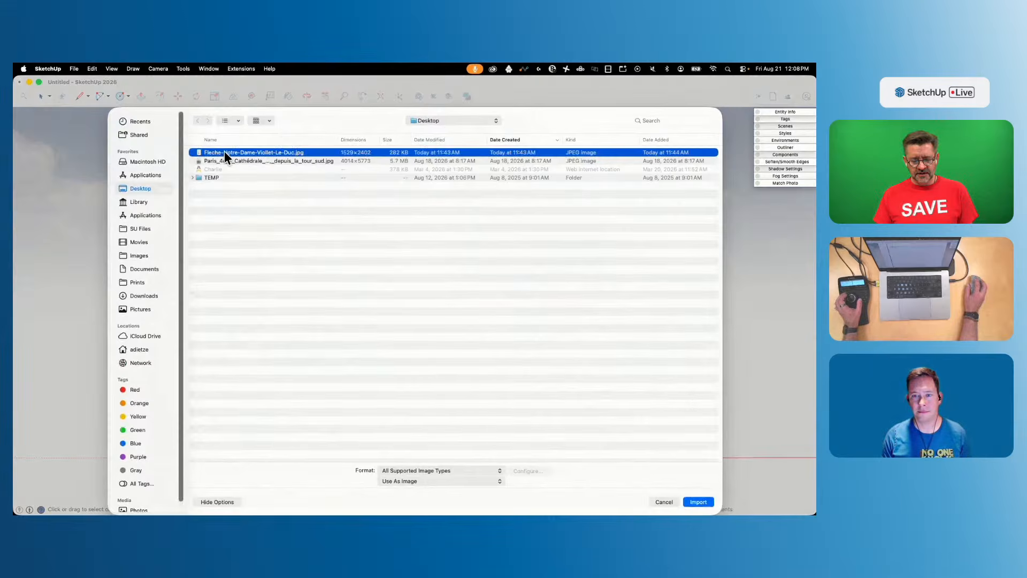
click(697, 503)
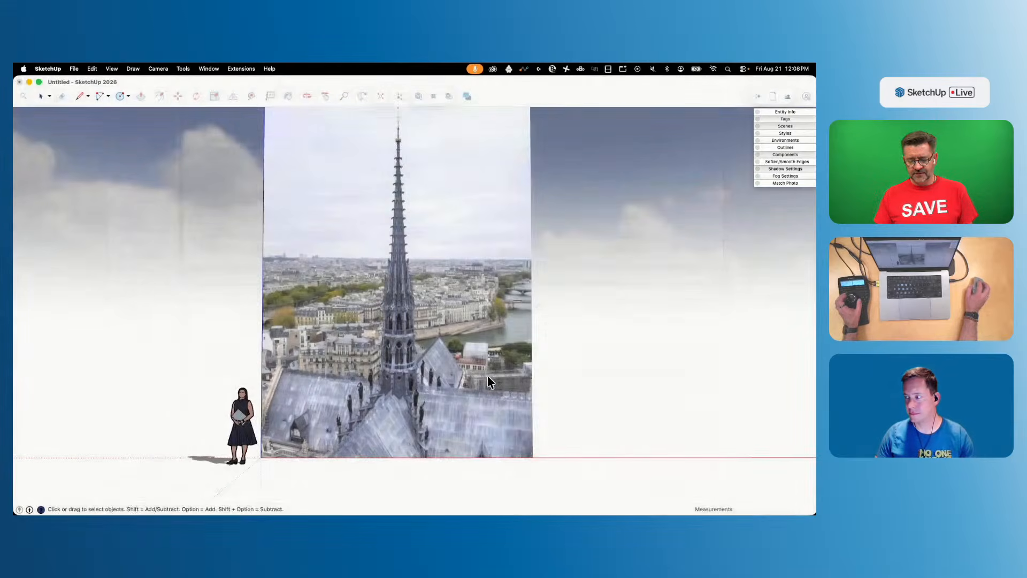
click(534, 458)
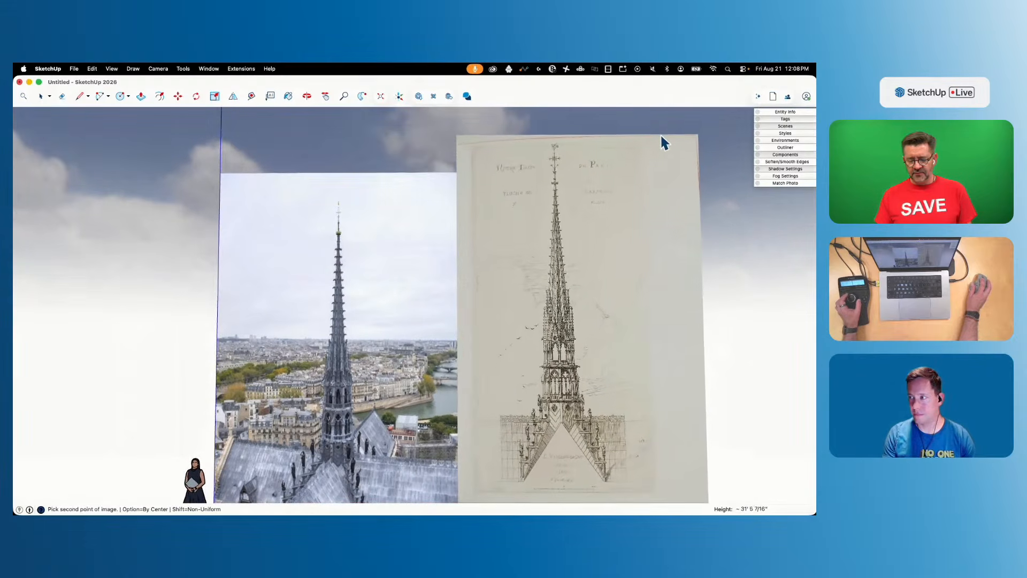
click(664, 142)
scroll(701, 299, up, 8)
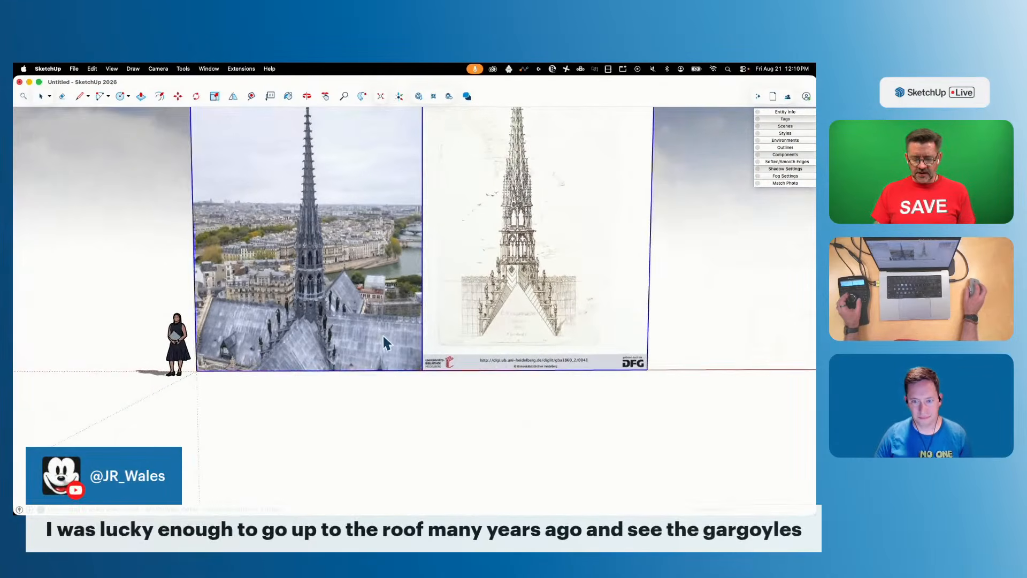
Move both images behind the origin with their shared edge on the green axis, and erase the scale figure
key(m)
click(287, 380)
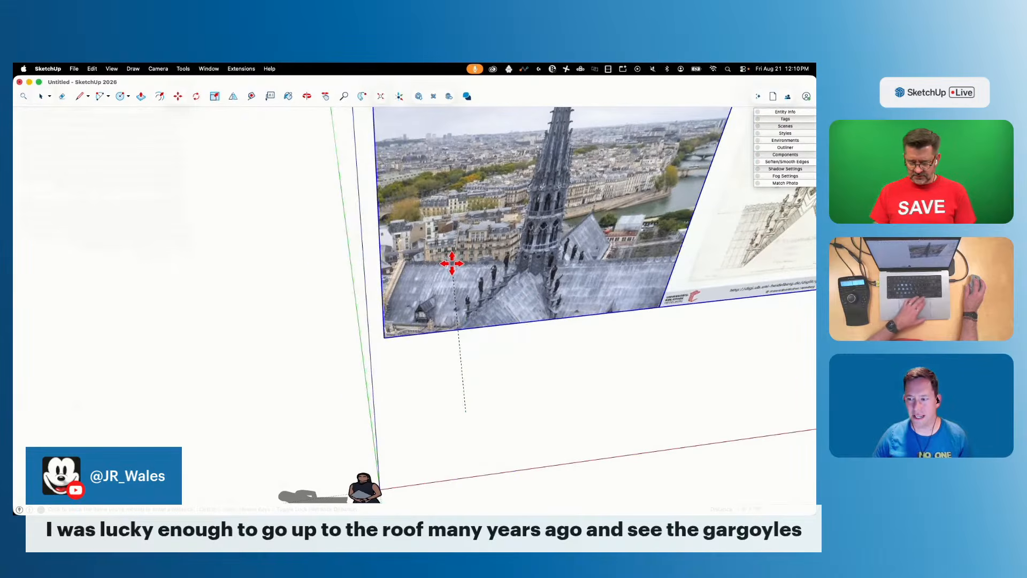
click(433, 208)
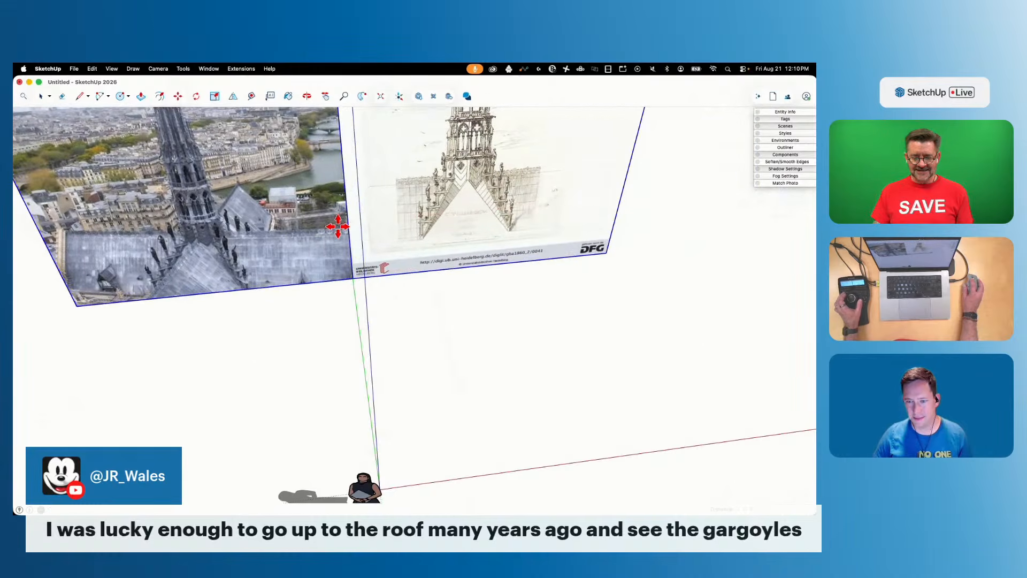
key(e)
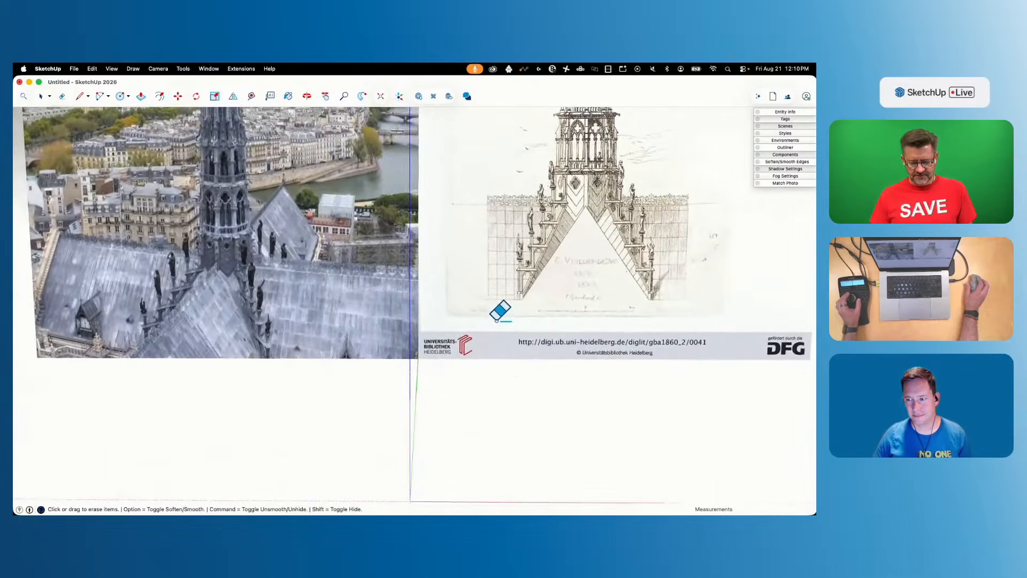
key(space)
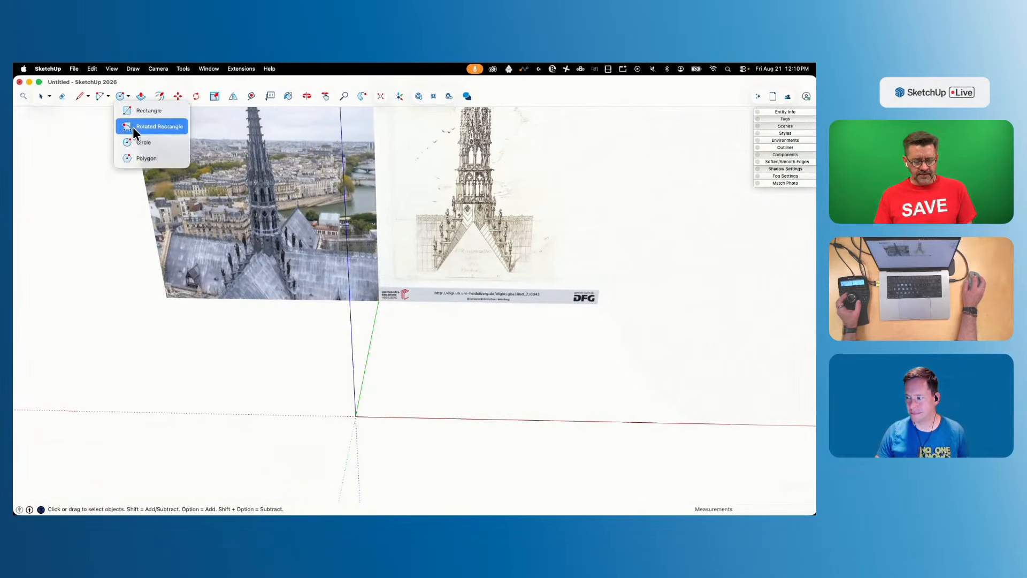
Try to draw a polygon centred on the origin with its radius along the red axis
click(151, 158)
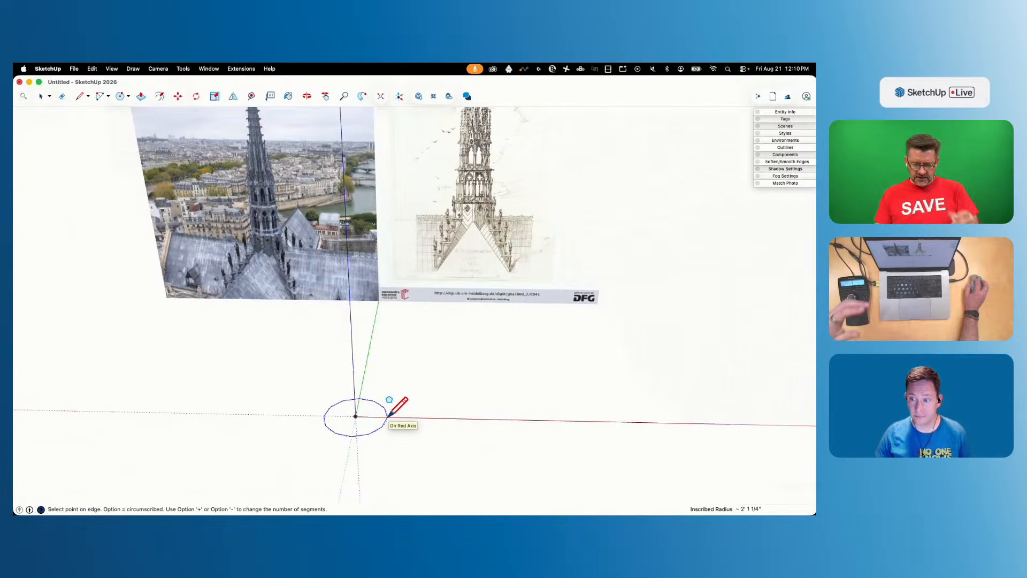
Move the spire drawing so the centre of the ledge below its lowest arcade sits on the origin
scroll(438, 305, up, 10)
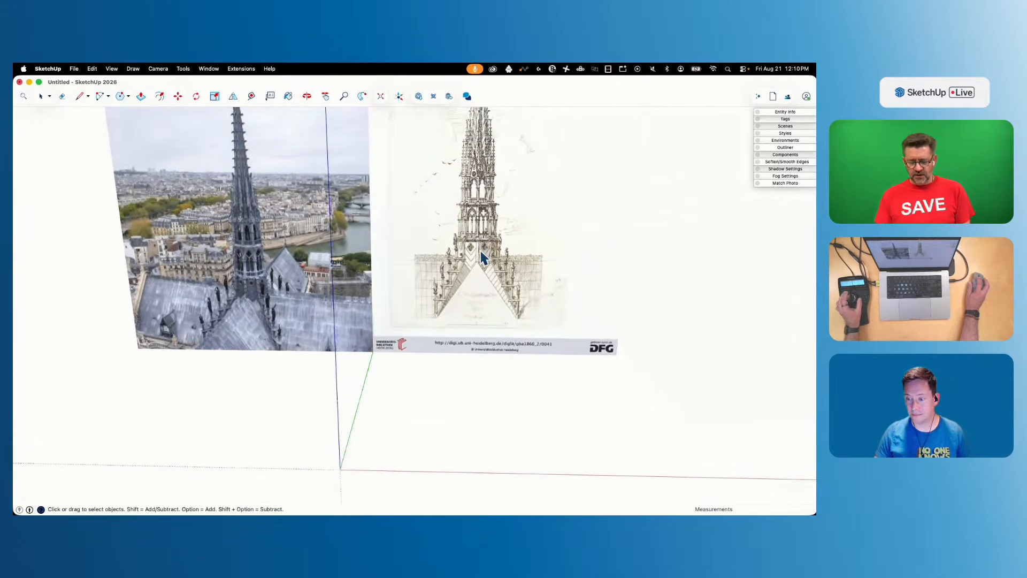
scroll(438, 246, up, 15)
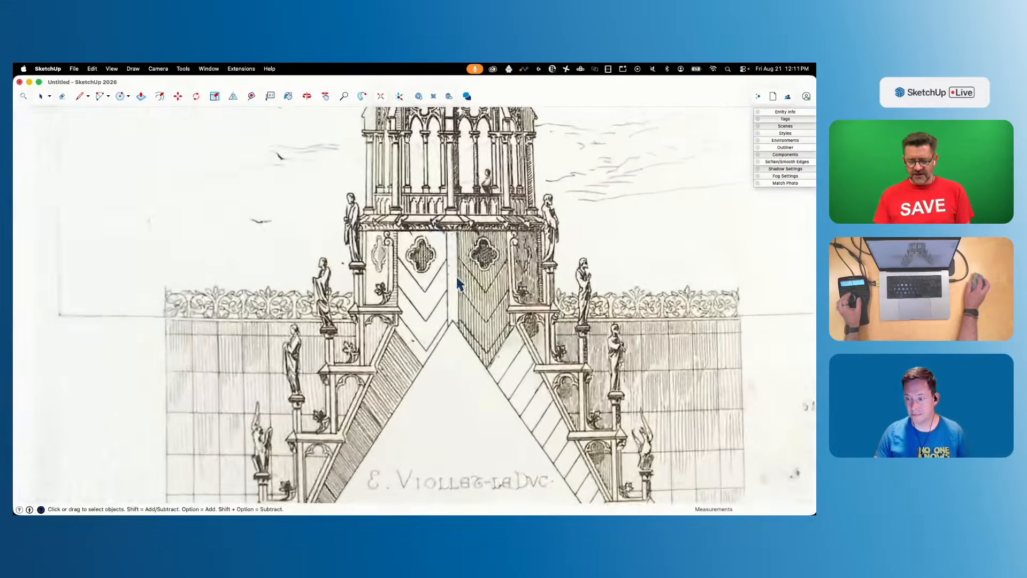
key(m)
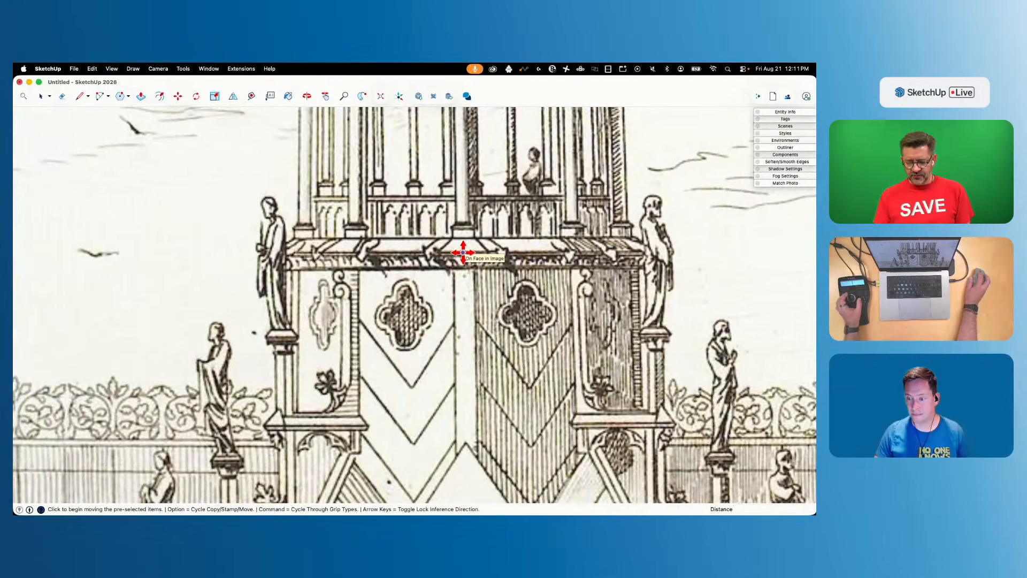
click(463, 253)
scroll(571, 231, down, 15)
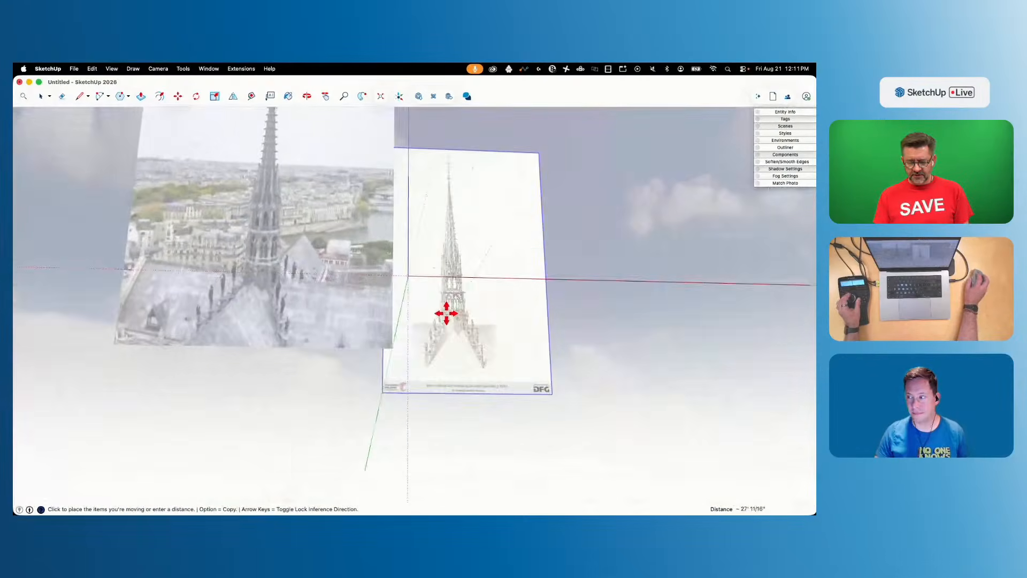
scroll(409, 289, up, 6)
scroll(519, 343, up, 10)
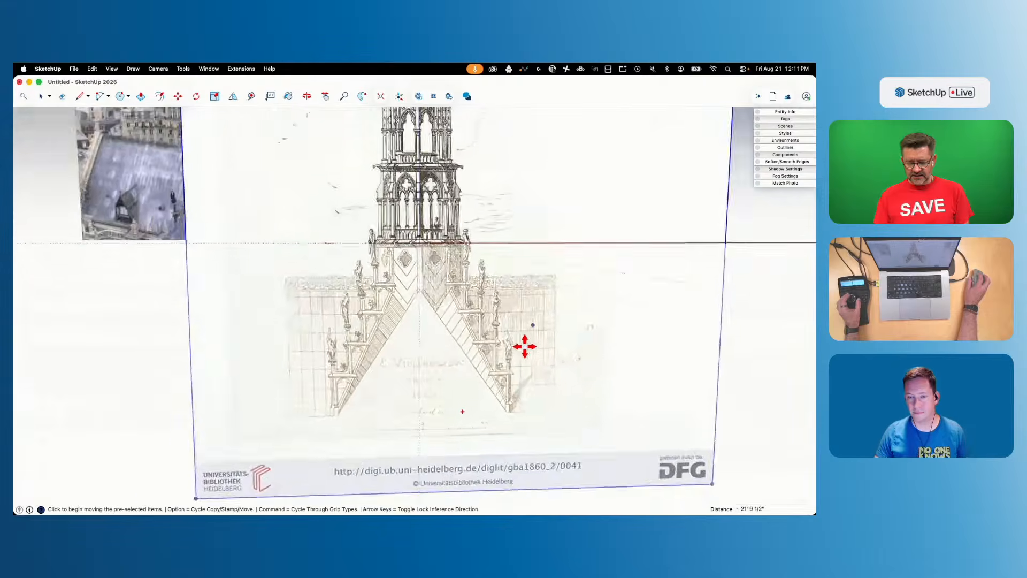
scroll(449, 251, down, 10)
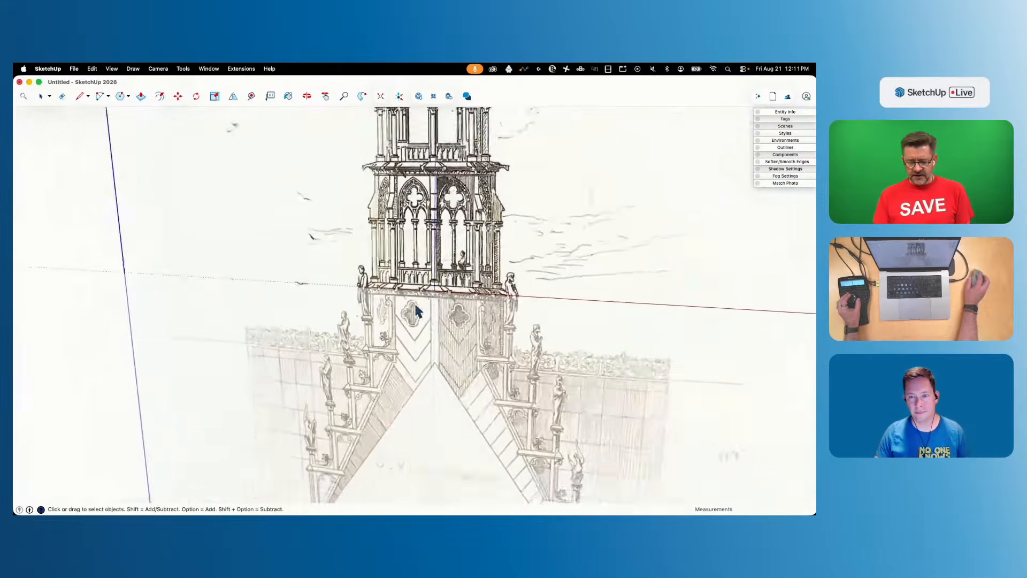
key(space)
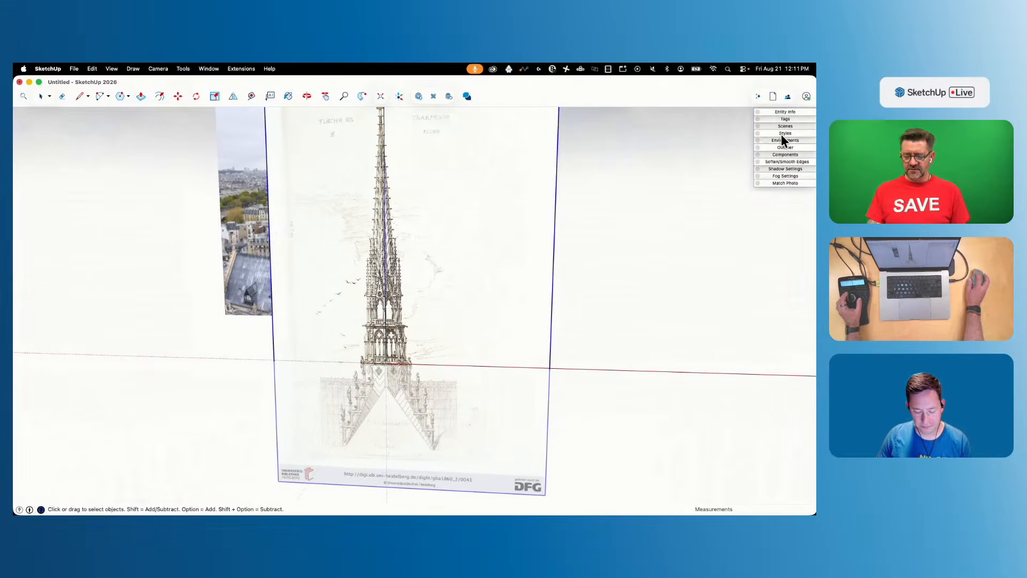
Turn off the ground display in the current style's background settings
click(782, 134)
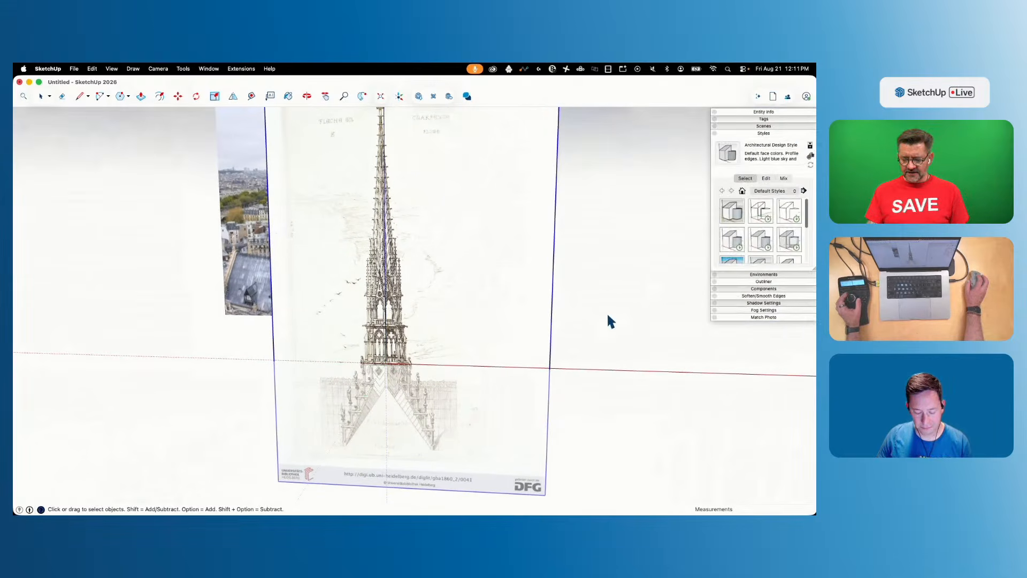
click(766, 179)
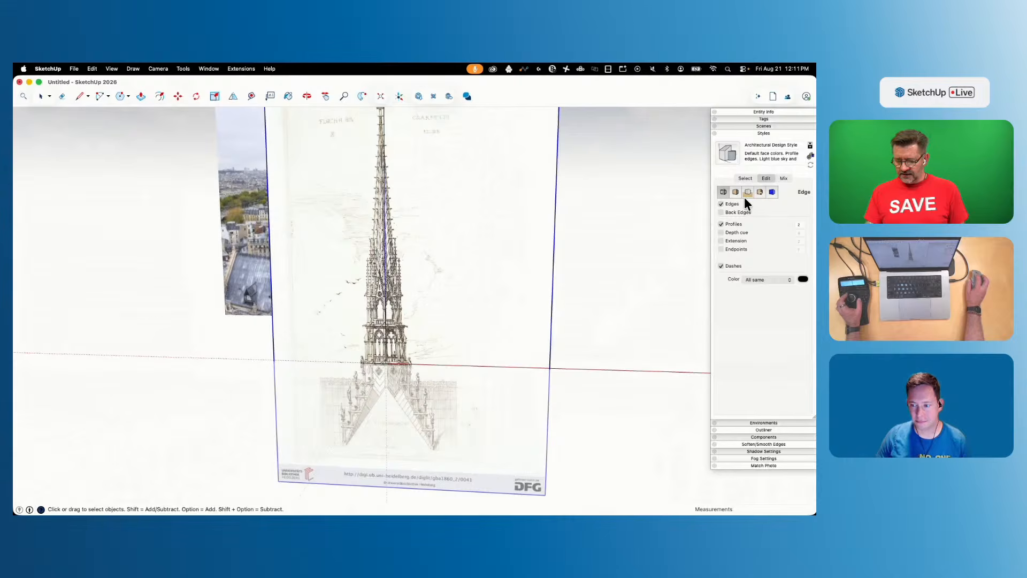
click(748, 192)
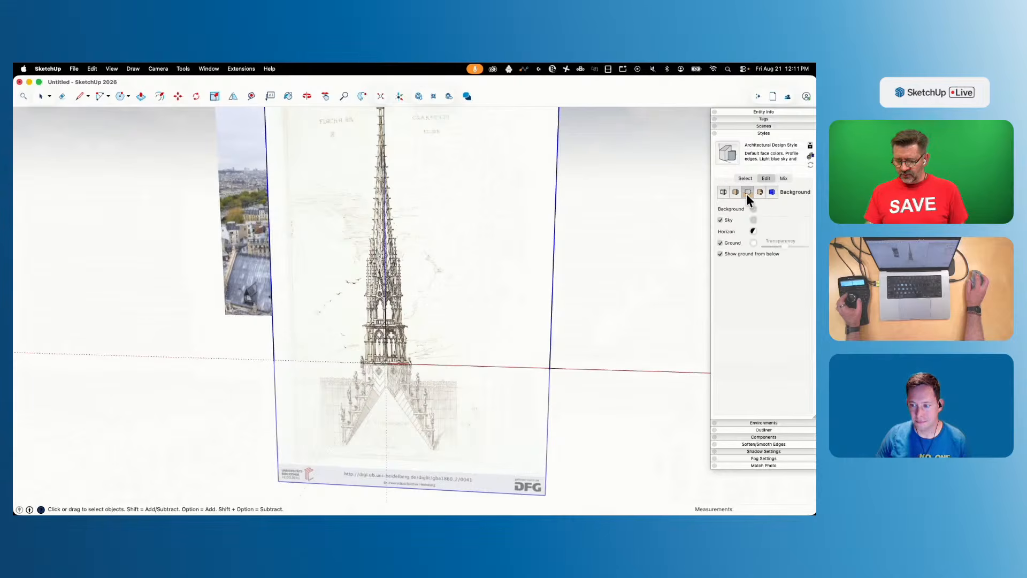
click(720, 242)
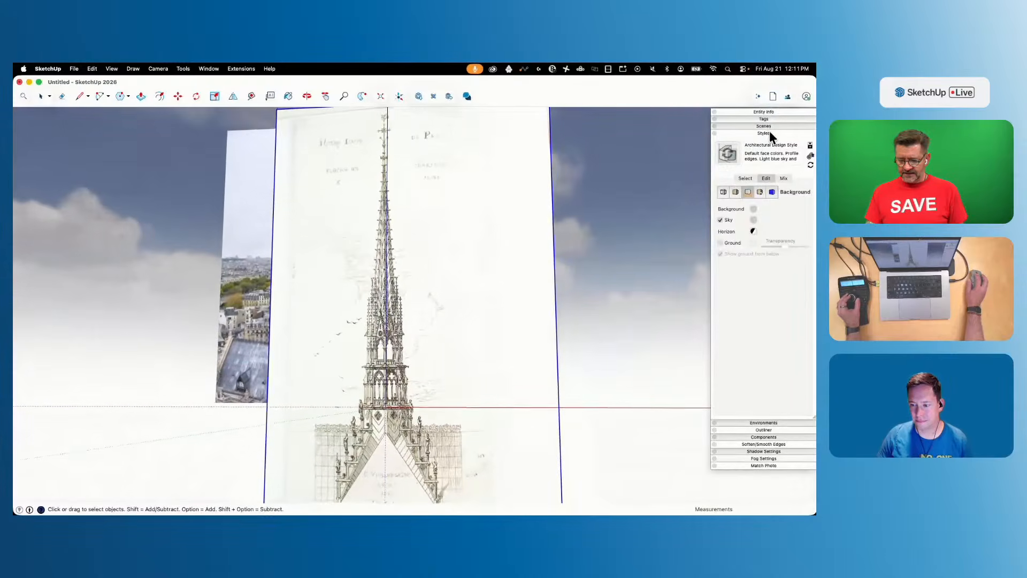
click(764, 133)
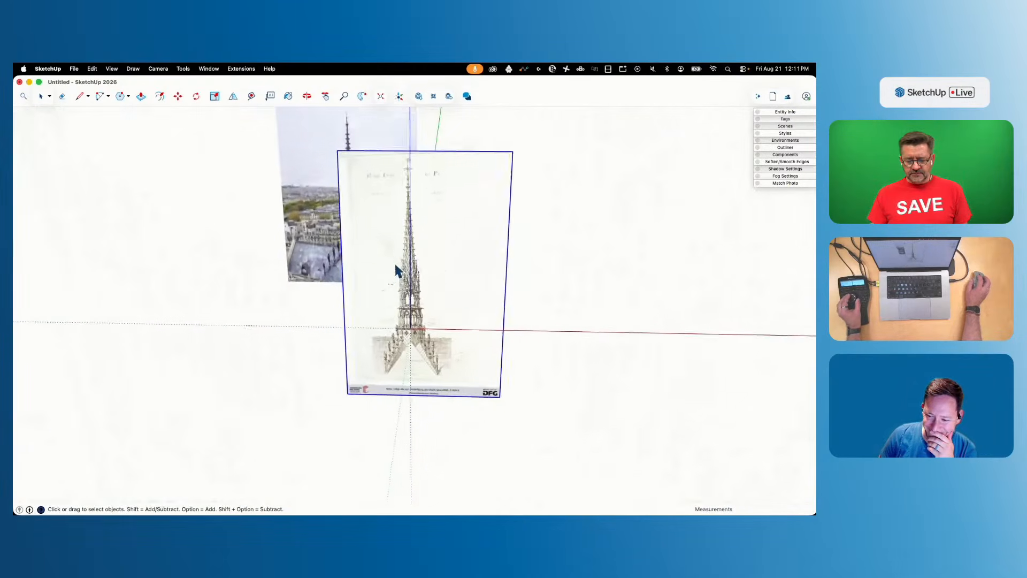
Scale the spire drawing up uniformly about its lower-left corner to roughly twice its size
key(s)
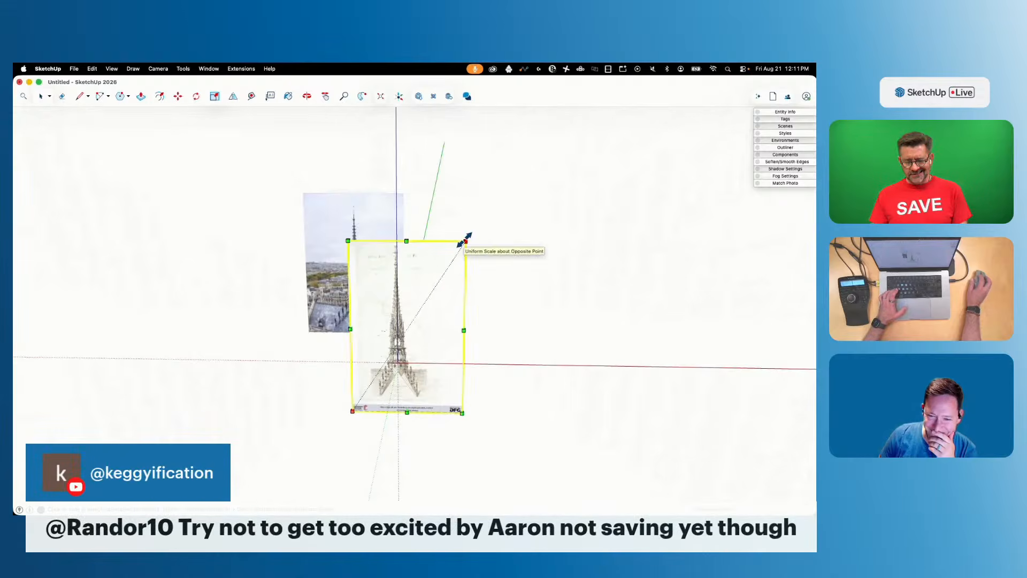
drag(465, 241, 649, 119)
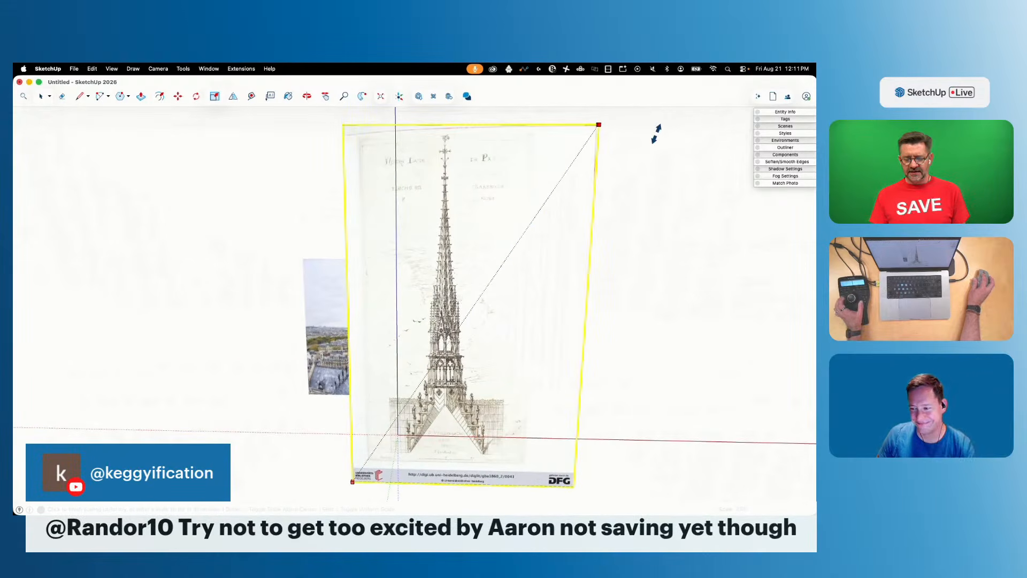
key(space)
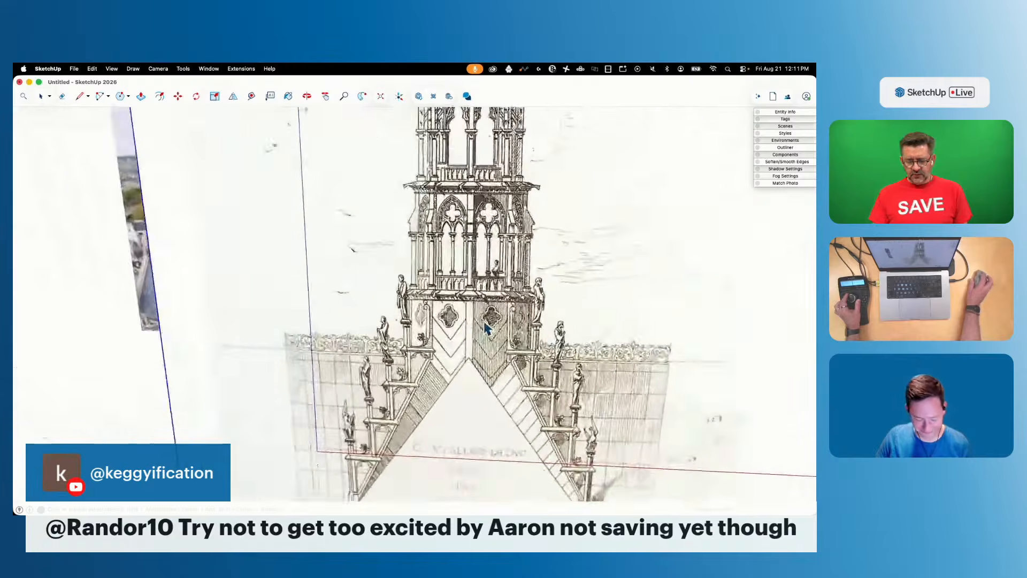
Move the enlarged spire drawing so the centre of the ledge below its lowest arcade sits on the origin
key(m)
scroll(470, 319, up, 5)
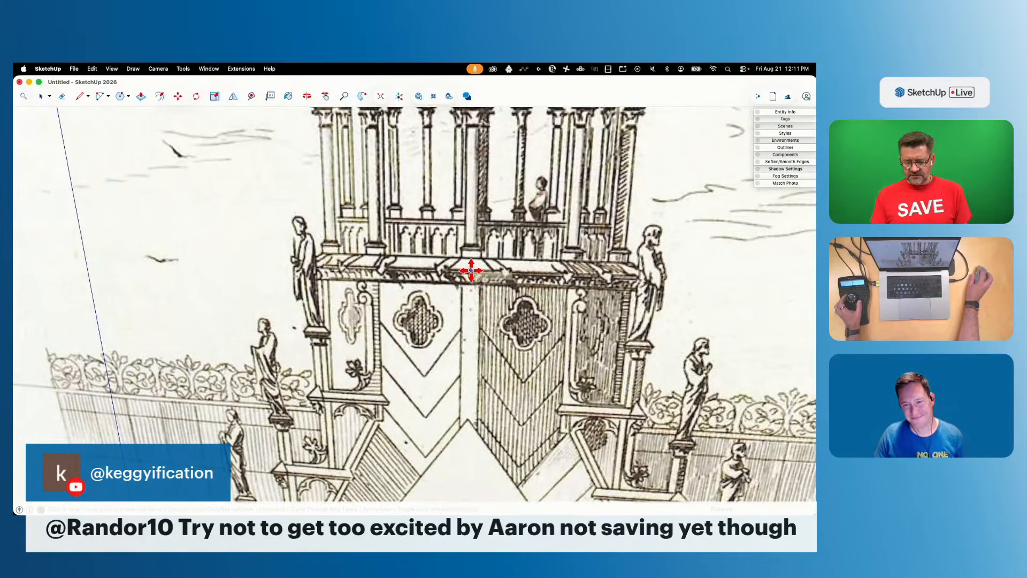
click(471, 270)
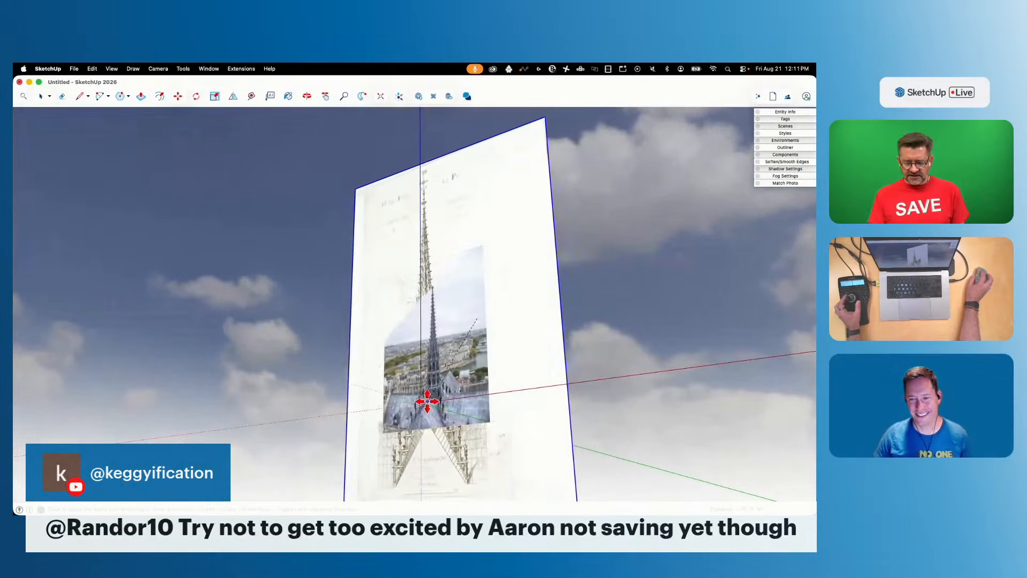
click(422, 402)
Draw a horizontal 12-sided polygon centred on the origin with an inscribed radius of about 3' 1 3/4", reaching the ledge's end
scroll(450, 386, up, 3)
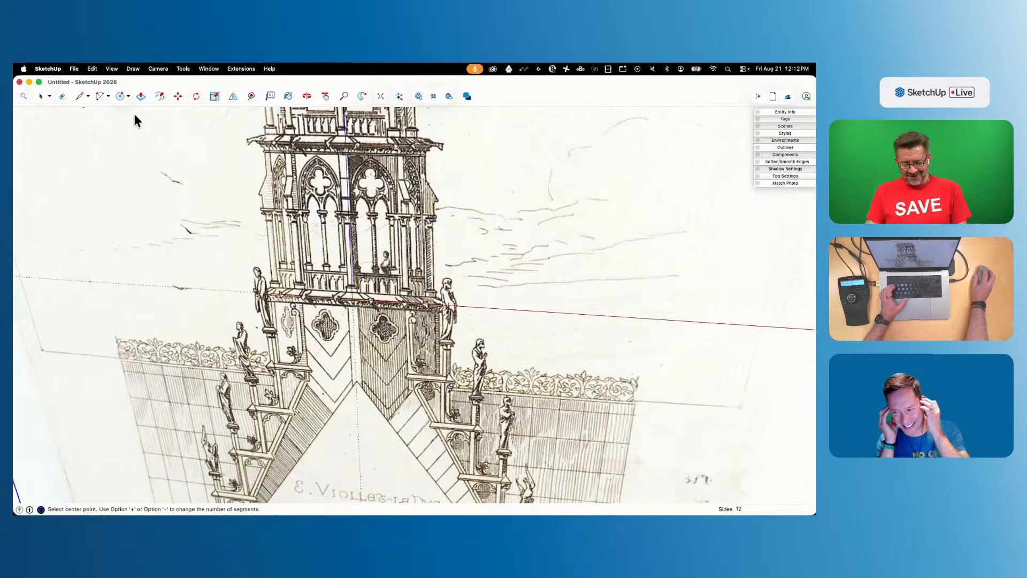
click(352, 299)
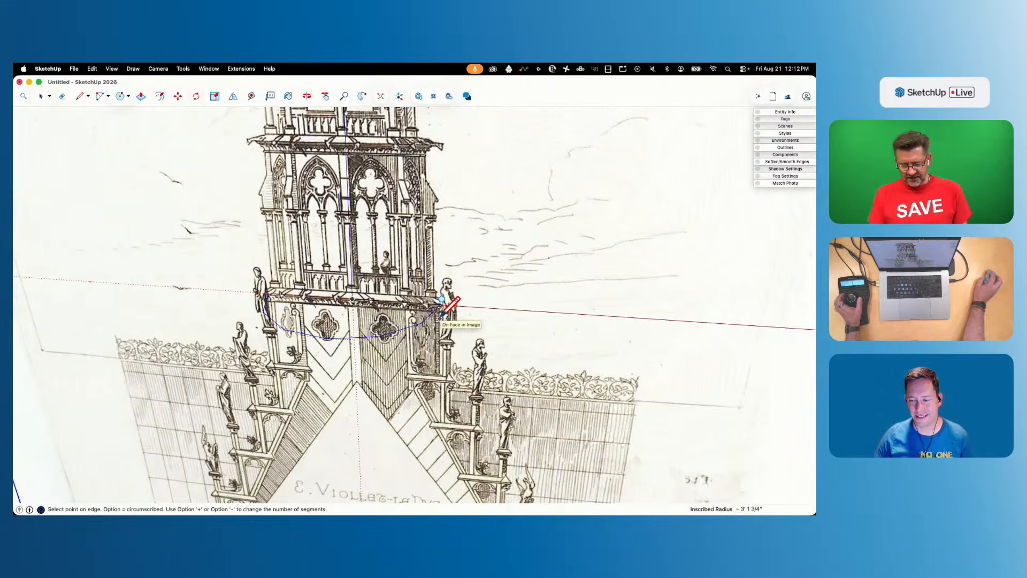
click(441, 315)
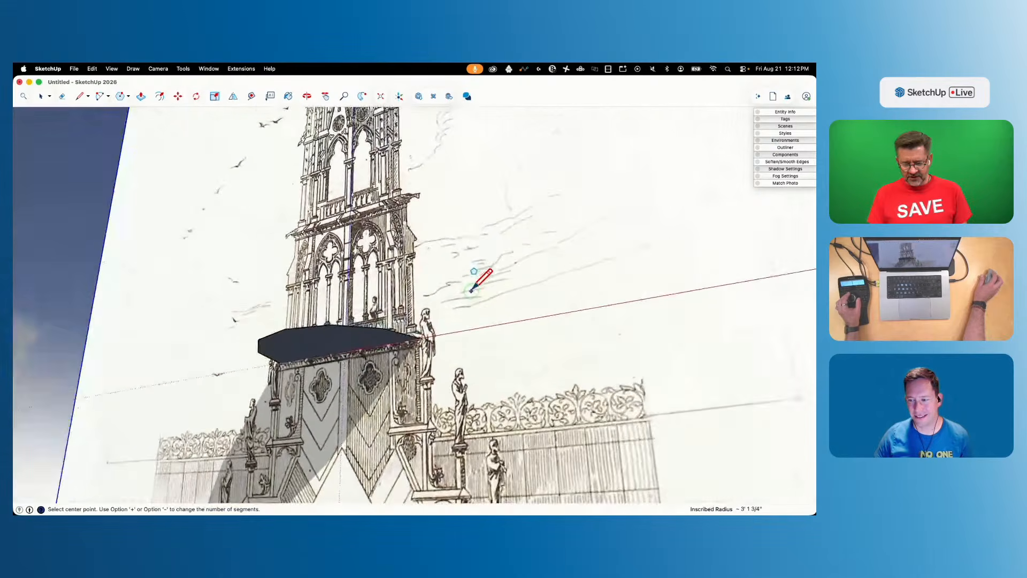
key(space)
Extrude the polygon downward about 5' 13/16" with Push/Pull to form the spire's base
key(p)
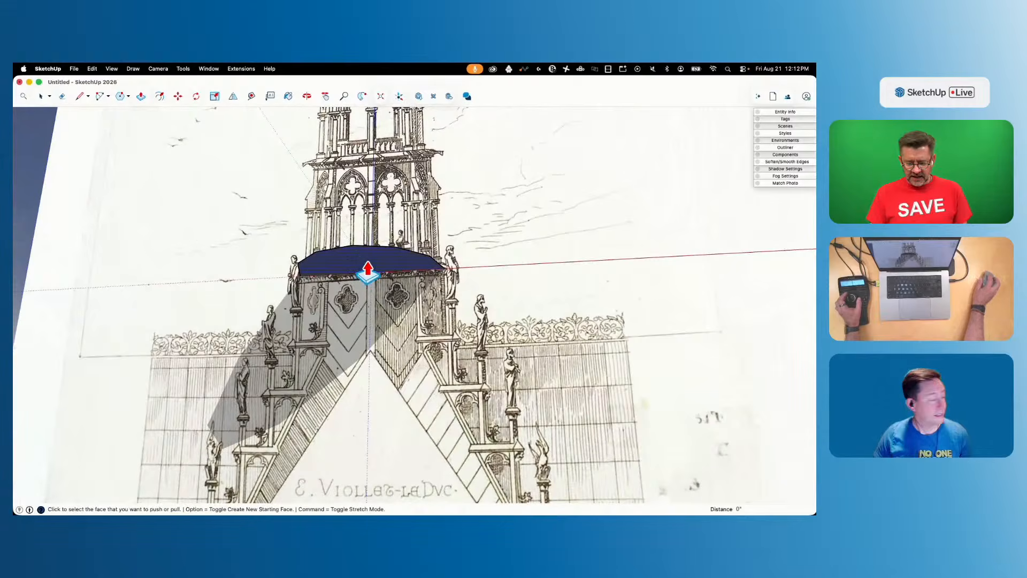
click(371, 270)
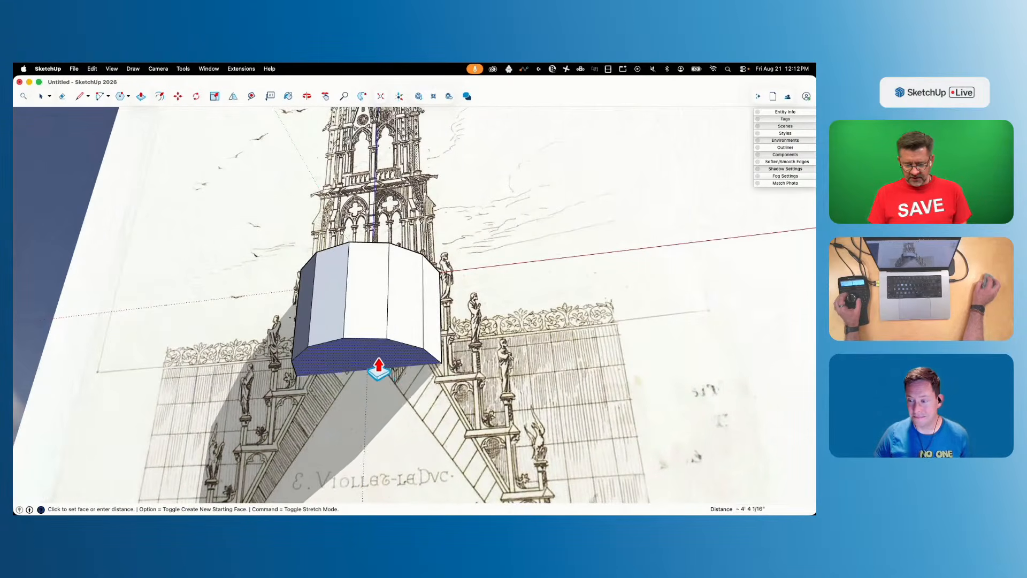
click(431, 413)
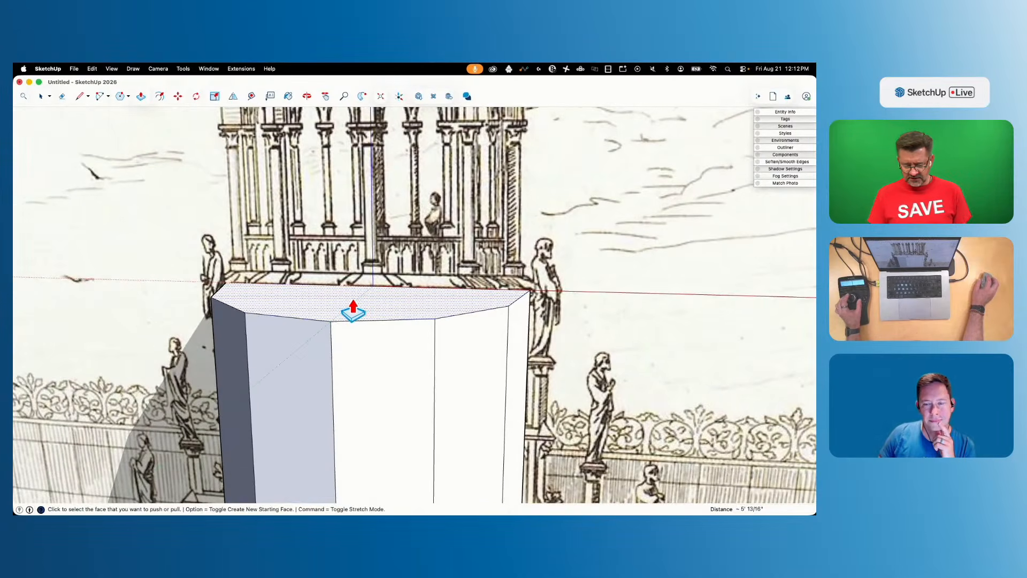
Lower the base's top face about 3 7/16", and pull a separate ledge band about 6 5/8" high up from it
click(353, 313)
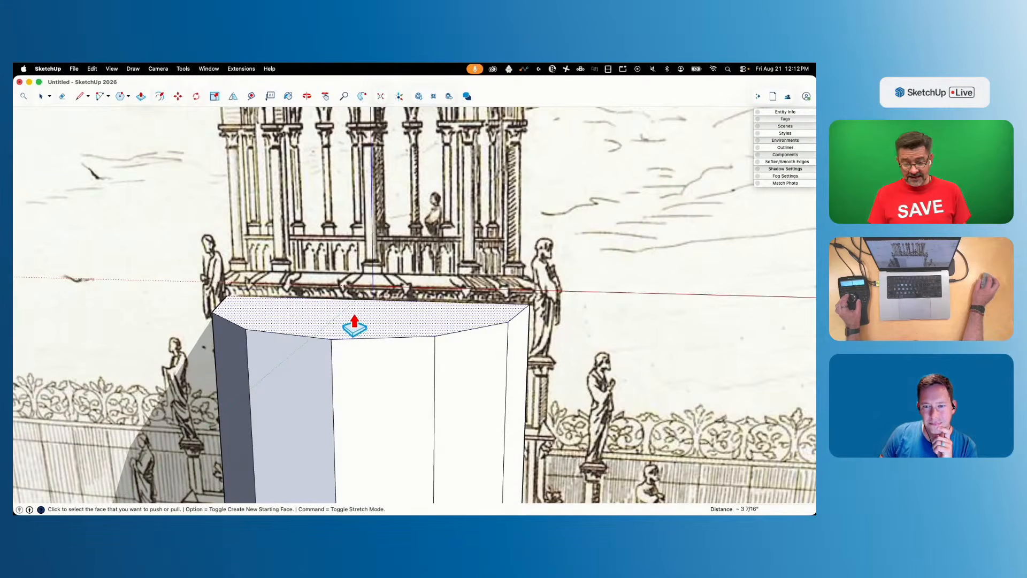
scroll(321, 316, up, 3)
click(271, 317)
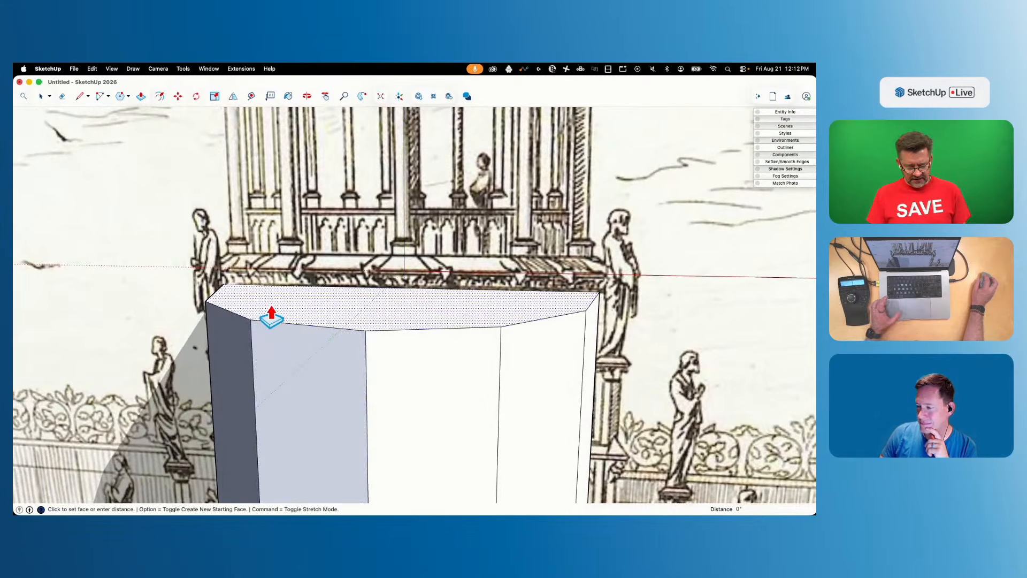
key(alt)
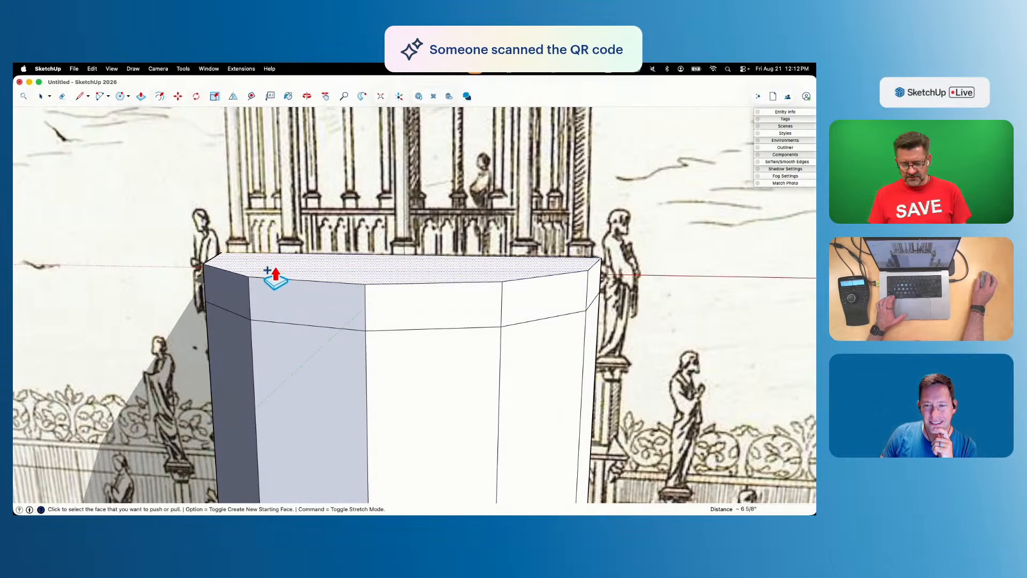
Offset the ledge's top face inward about 5 5/8" and pull the inner face up about 4' 10 5/16" to the next ledge
key(f)
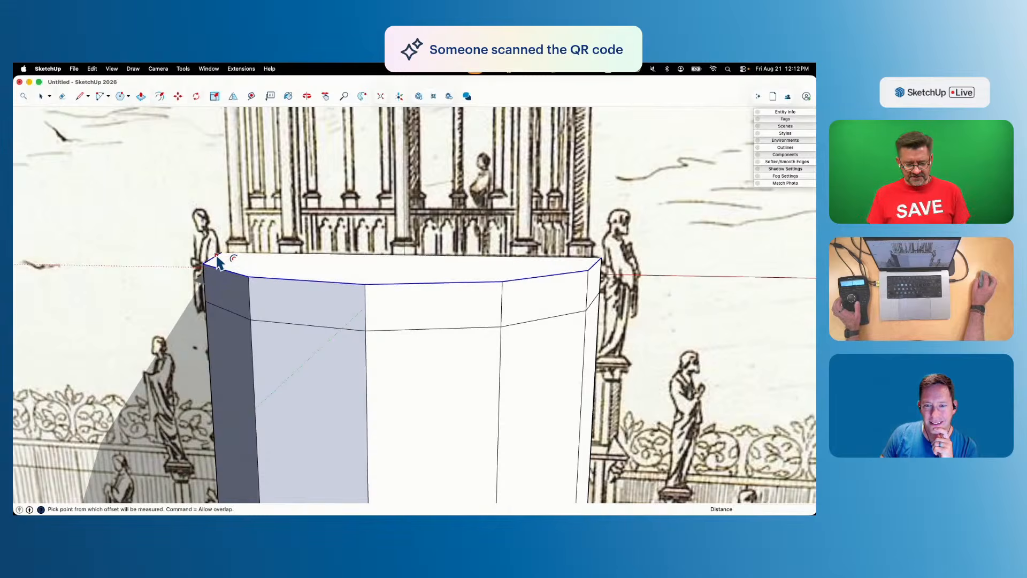
click(217, 261)
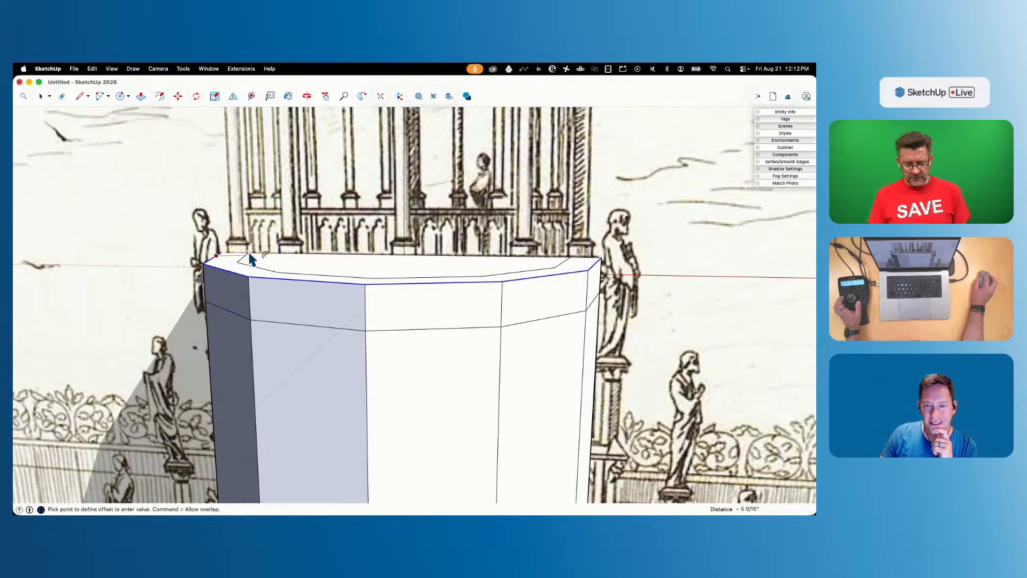
click(251, 259)
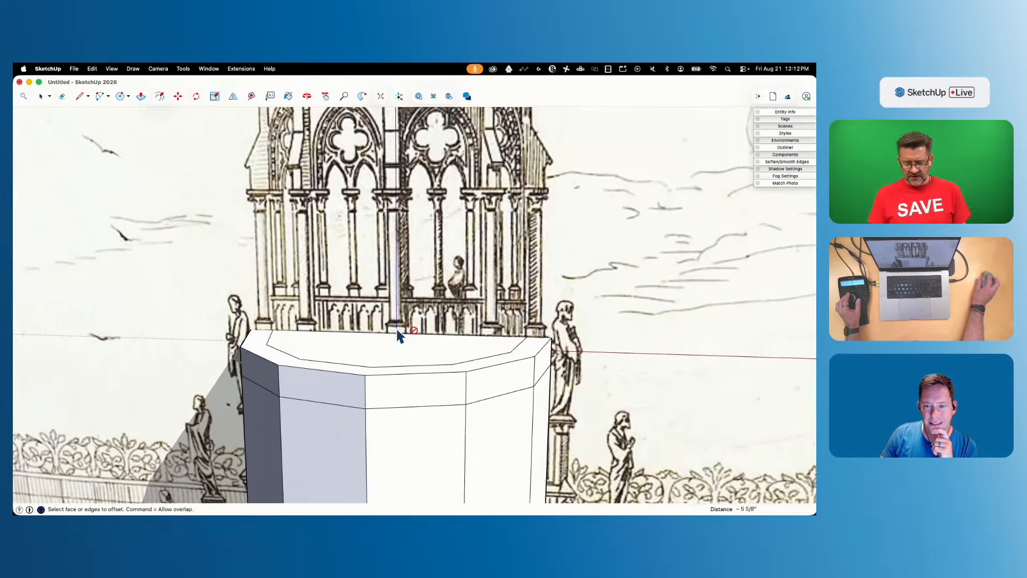
key(p)
click(389, 357)
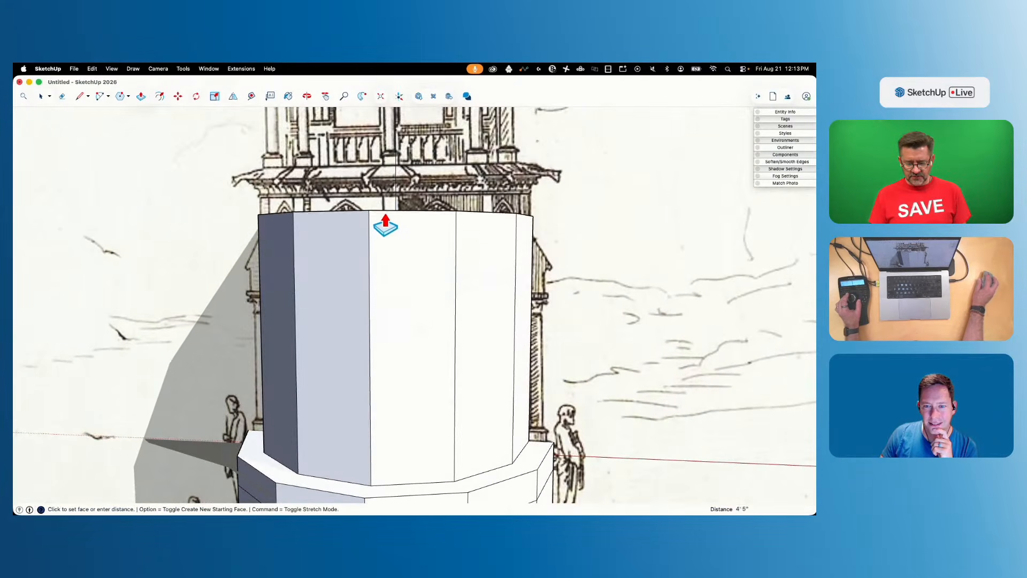
click(384, 220)
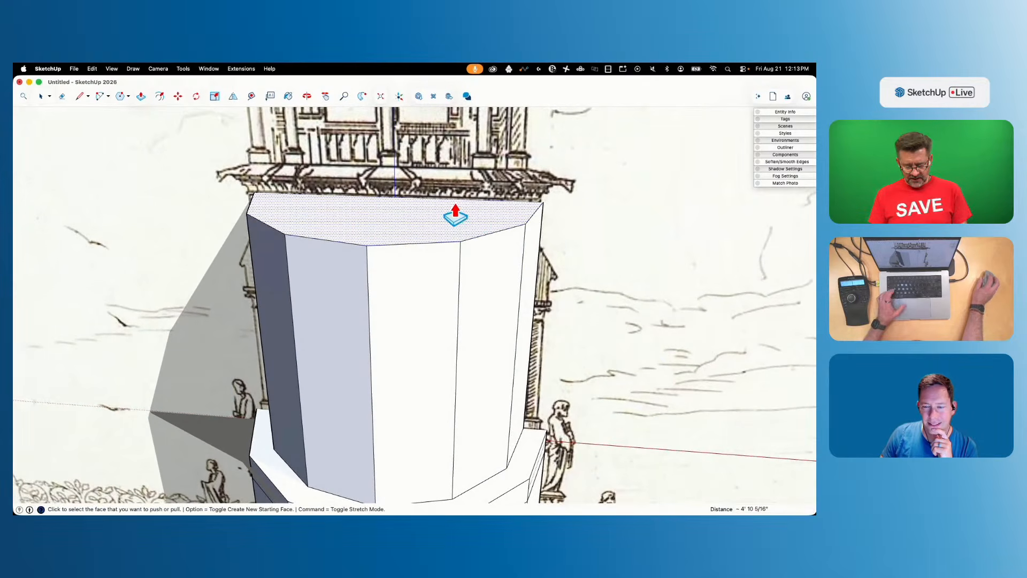
Pull a separate ledge band about 6 5/8" high from the upper tier's top, and offset its top face inward about 5 1/2"
click(415, 219)
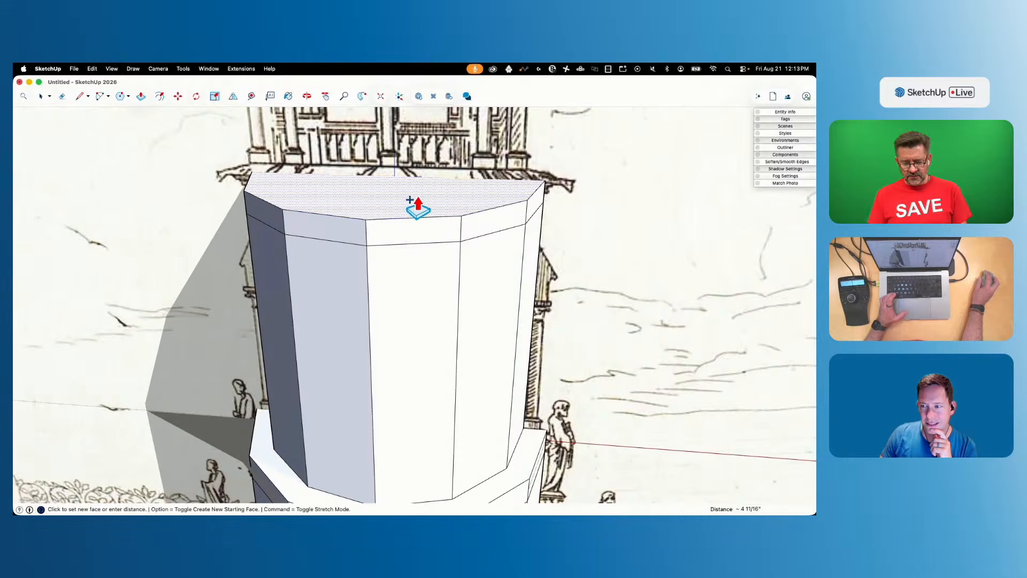
click(406, 209)
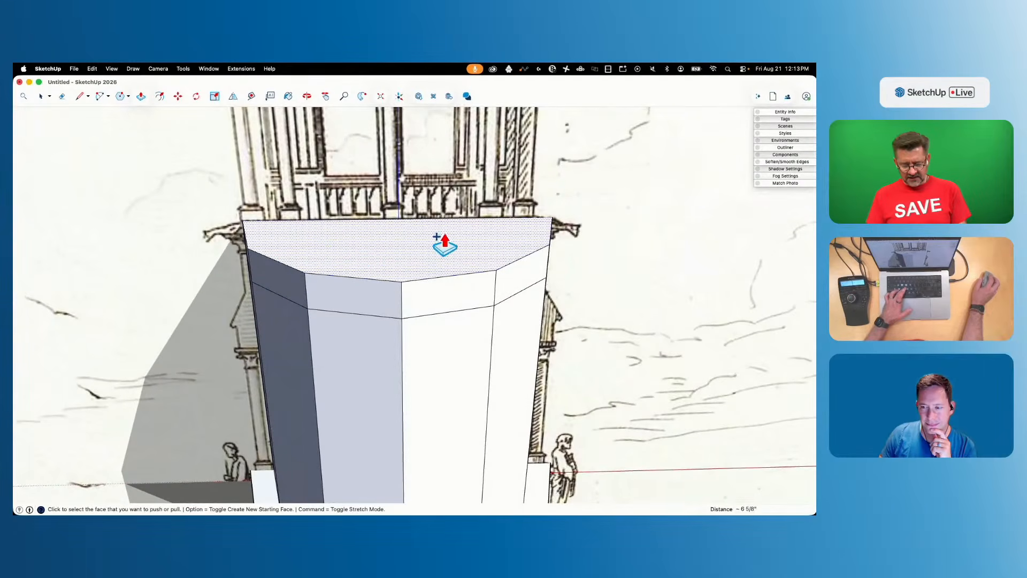
key(f)
click(547, 230)
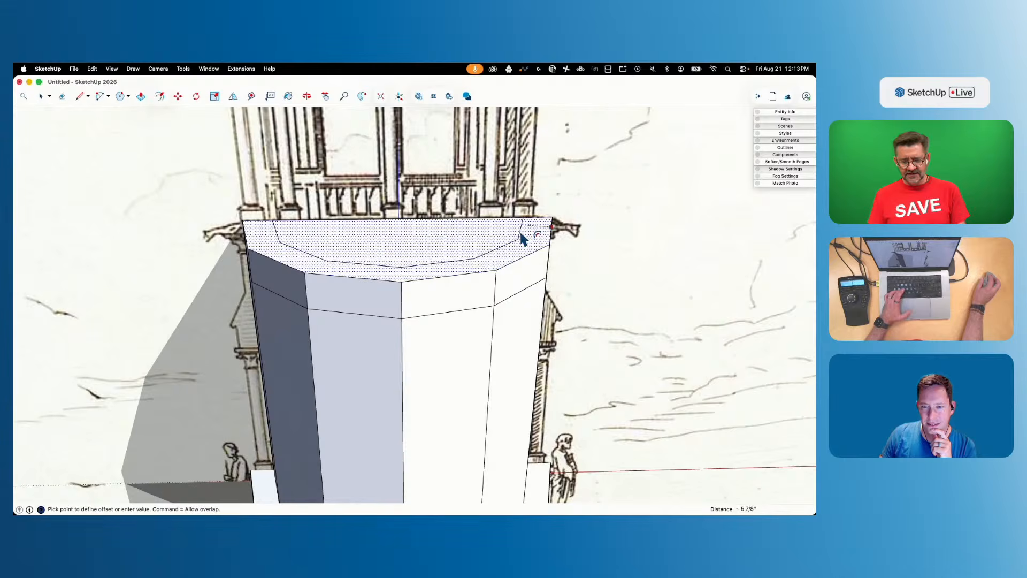
click(523, 238)
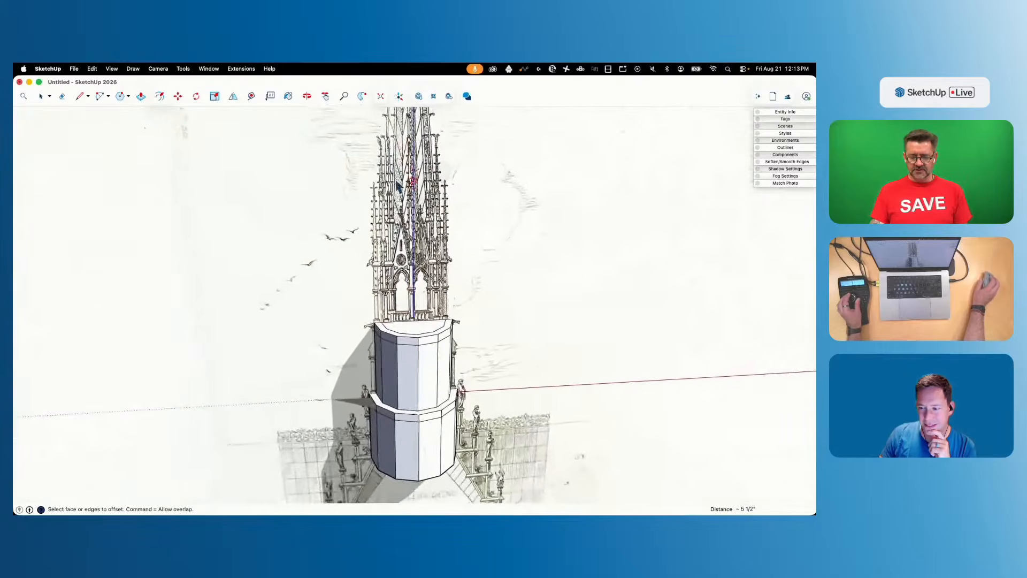
Pull the inner face up to the base of the drawing's gables and add a thin separate ledge band on top
key(p)
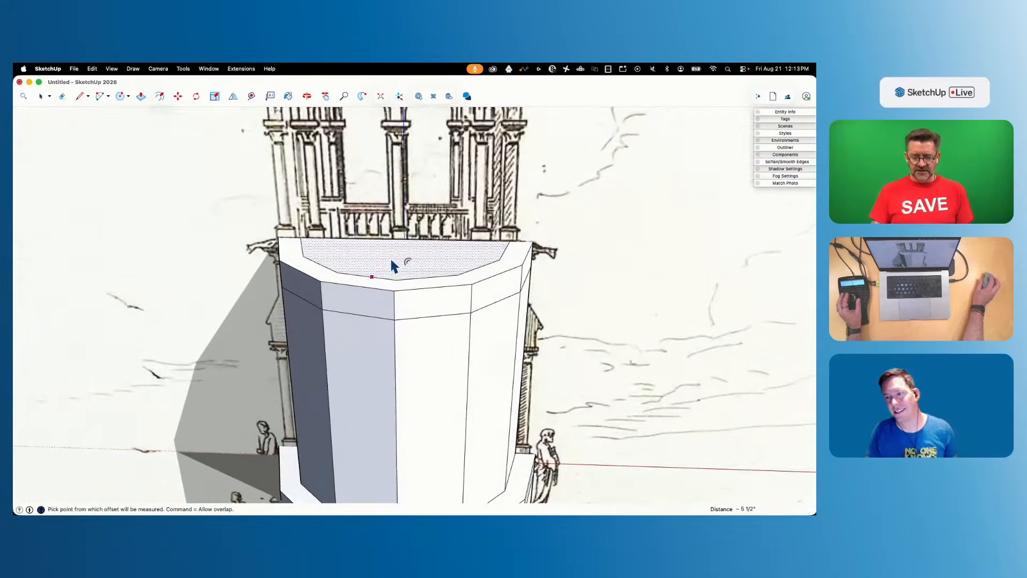
click(391, 271)
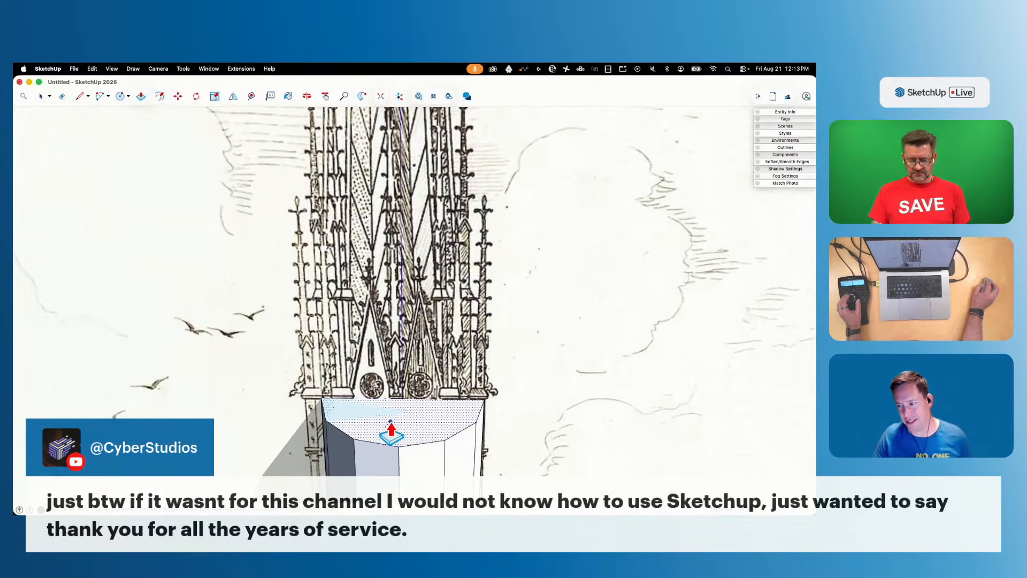
key(alt)
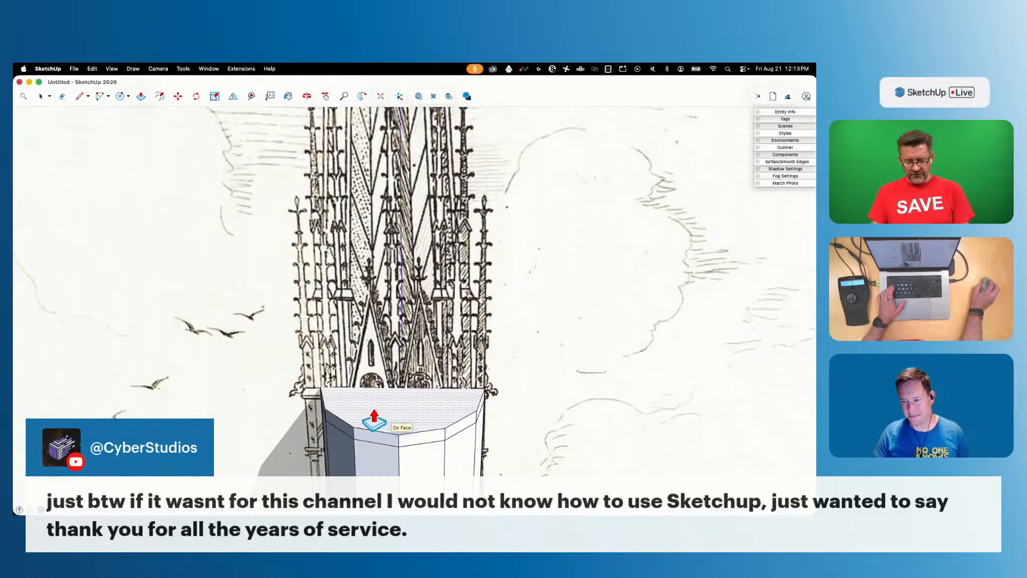
Raise the spire shaft about 24' 3 7/16" and taper it by scaling its top face uniformly about its centre to about 0.11
click(321, 393)
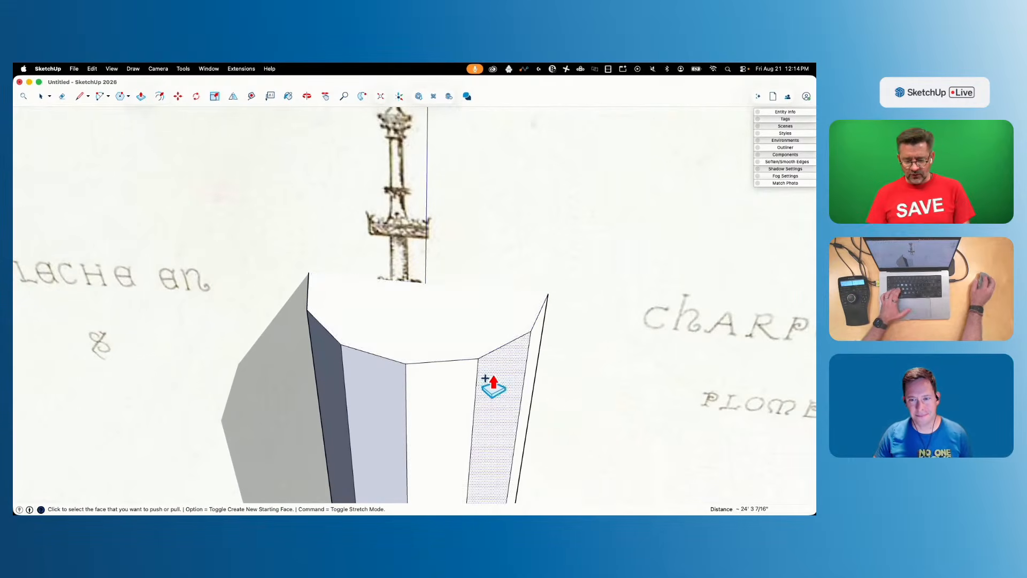
key(s)
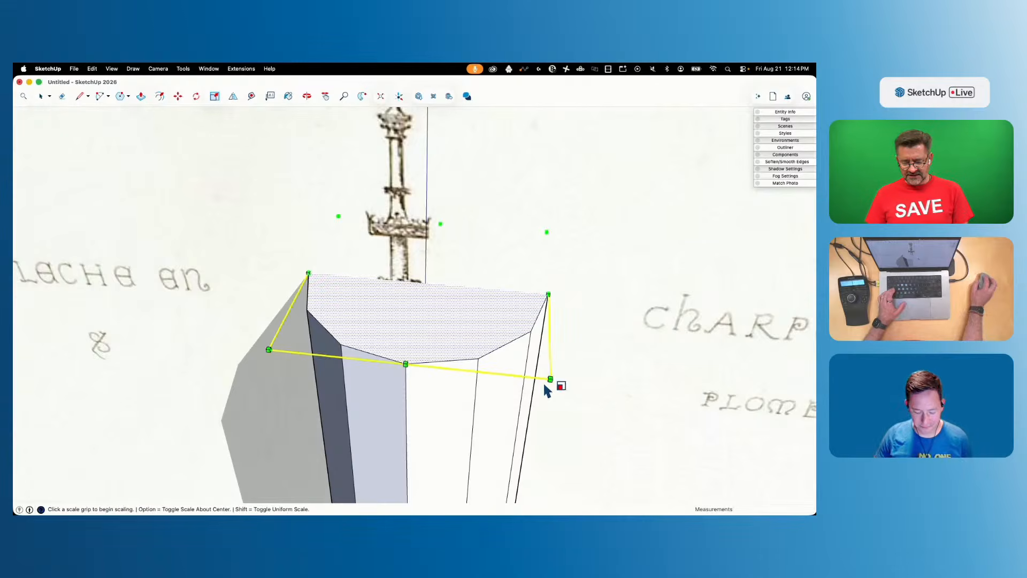
click(551, 378)
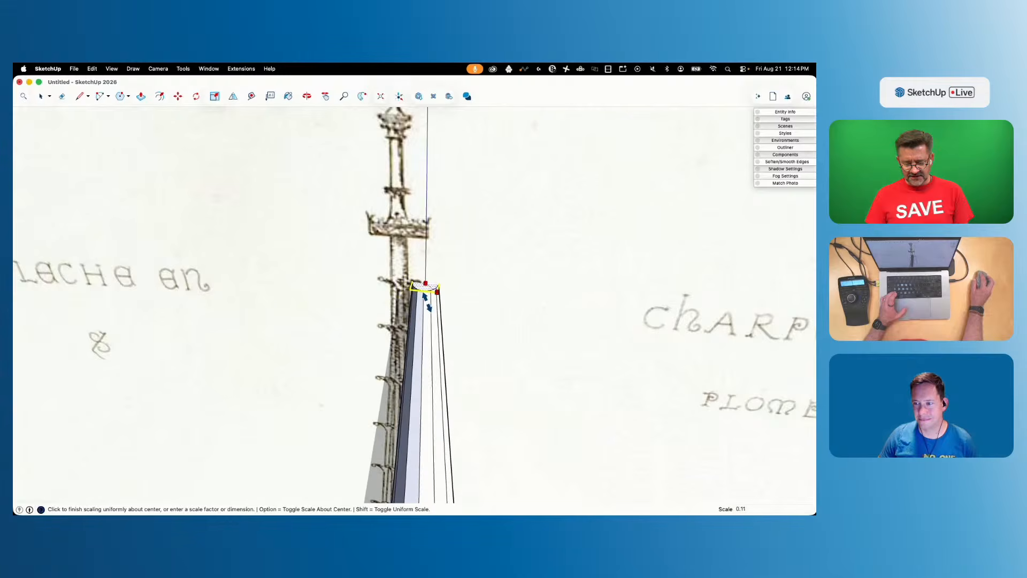
click(421, 293)
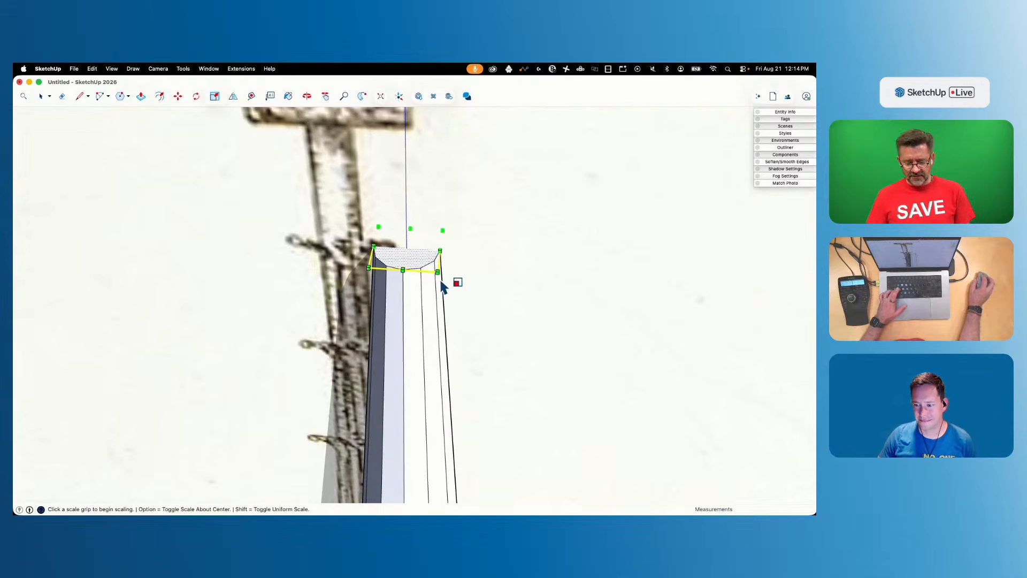
Scale the shaft's top face slightly smaller about its centre, and pull it up to the underside of the drawing's crown ledge
alt+drag(436, 272, 431, 266)
key(p)
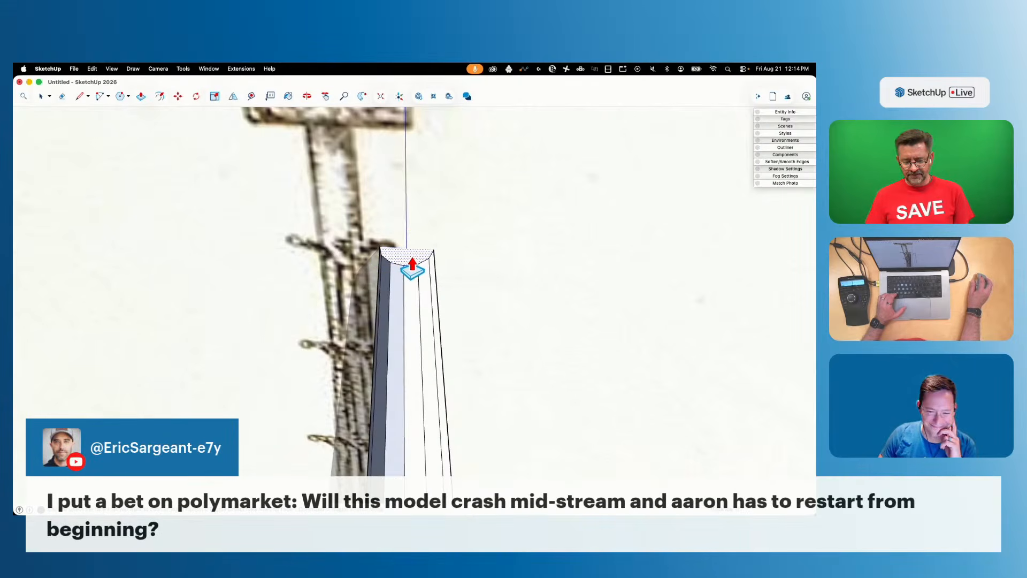
click(412, 266)
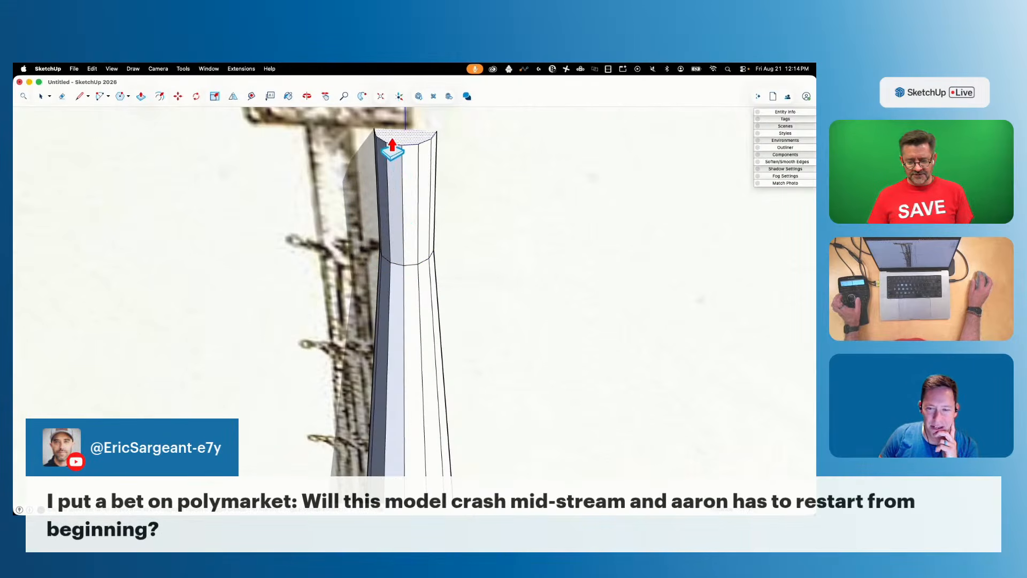
click(393, 142)
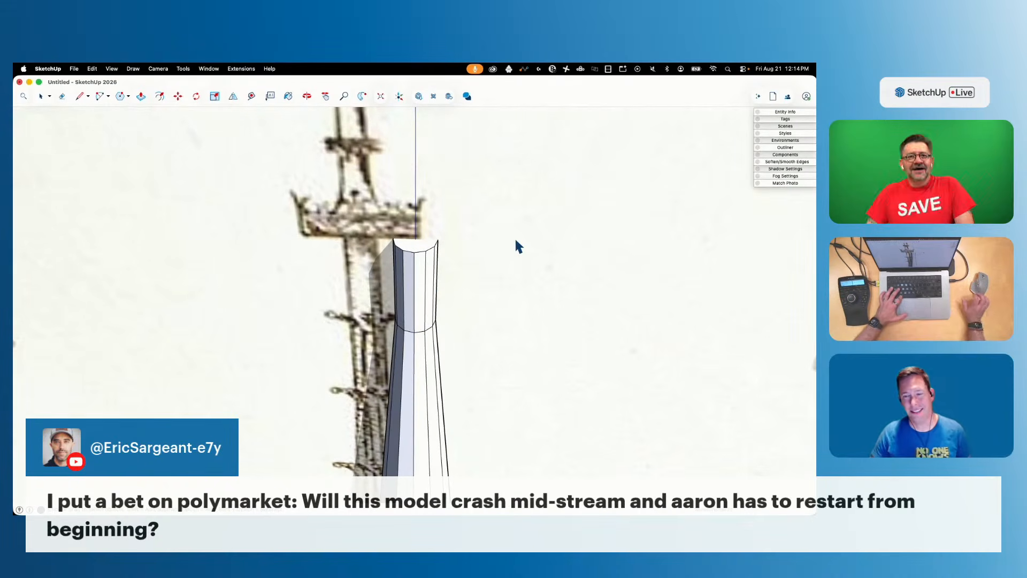
Save the model to the Desktop as Spire
key(super+s)
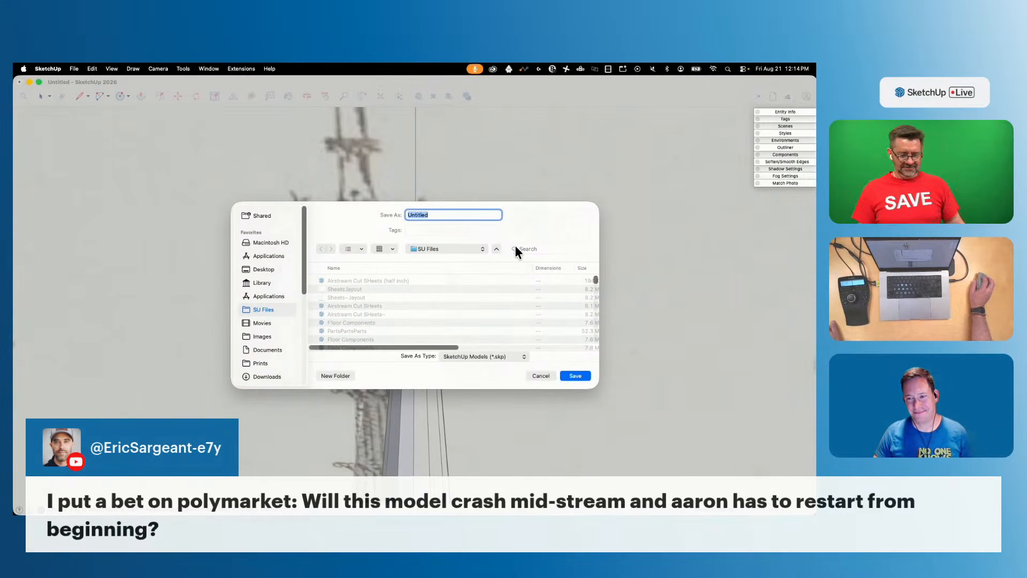
click(265, 269)
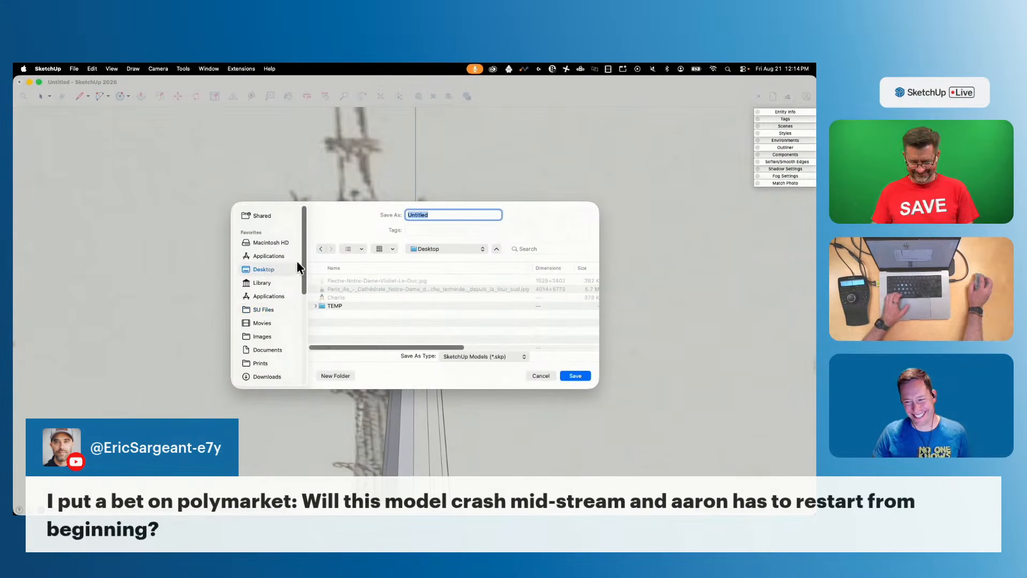
text(Spire)
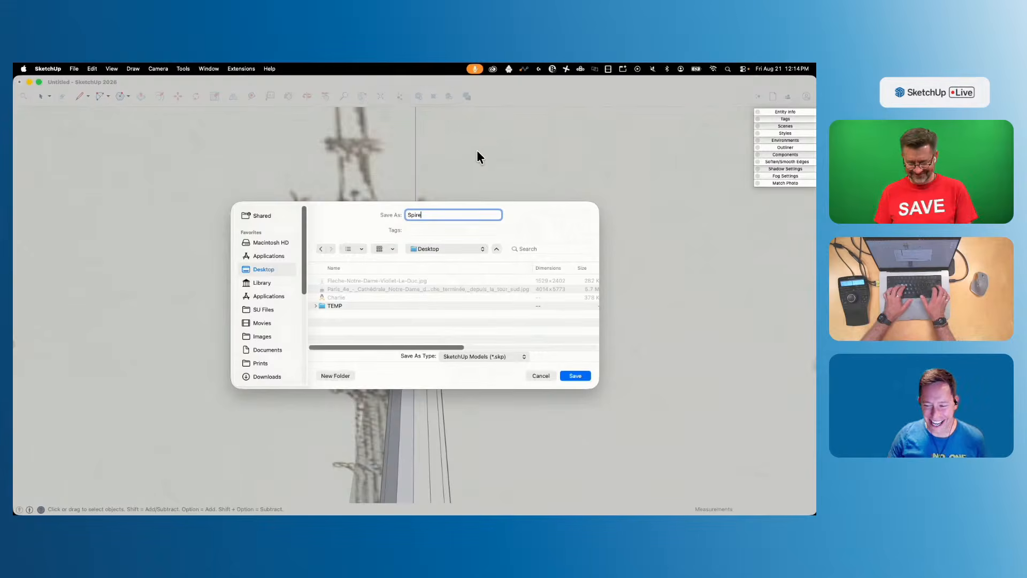
key(Return)
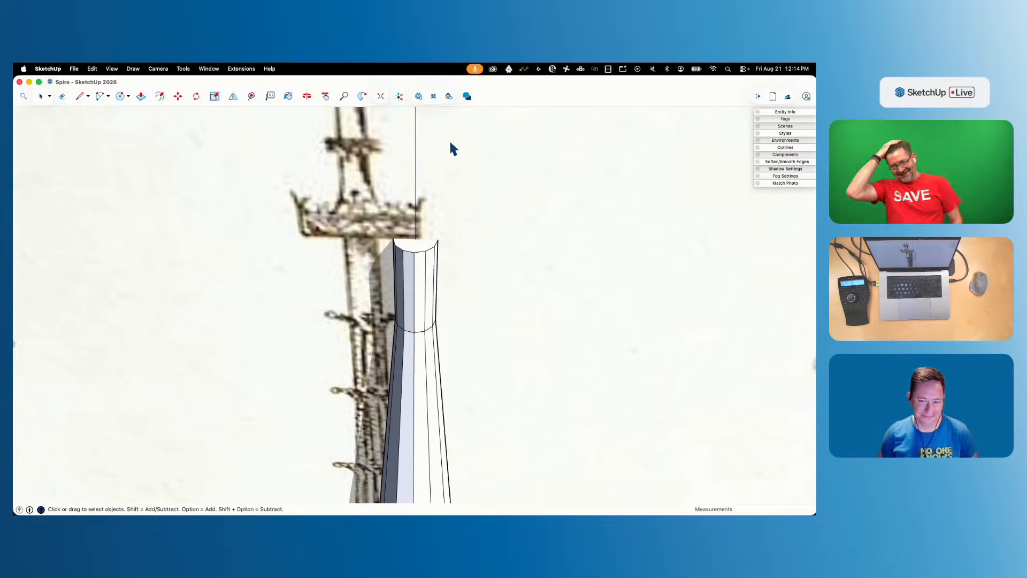
Examine how the spire's tip and base line up with the centre and gable in the reference drawing
middle_drag(450, 143, 456, 149)
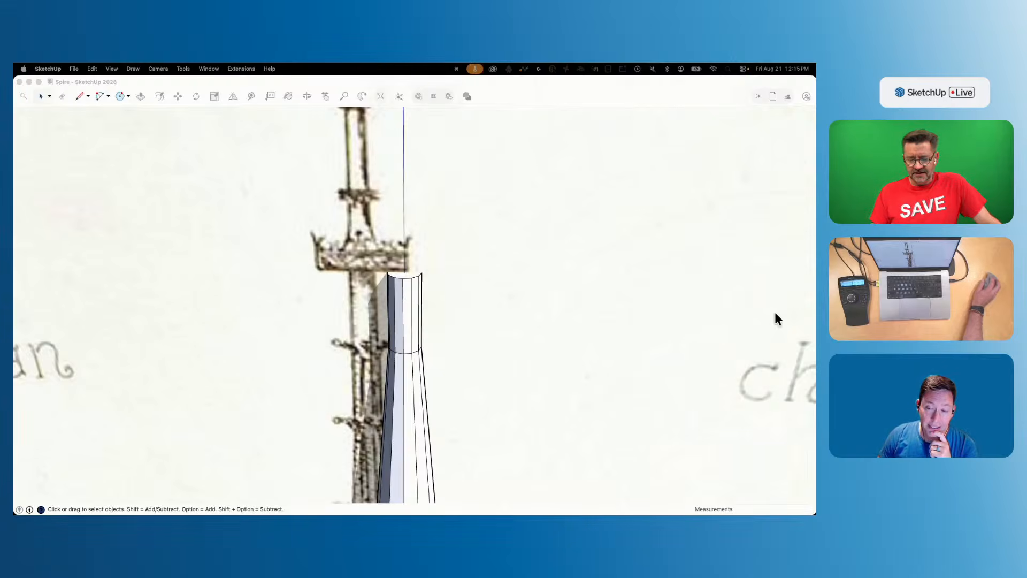
click(508, 160)
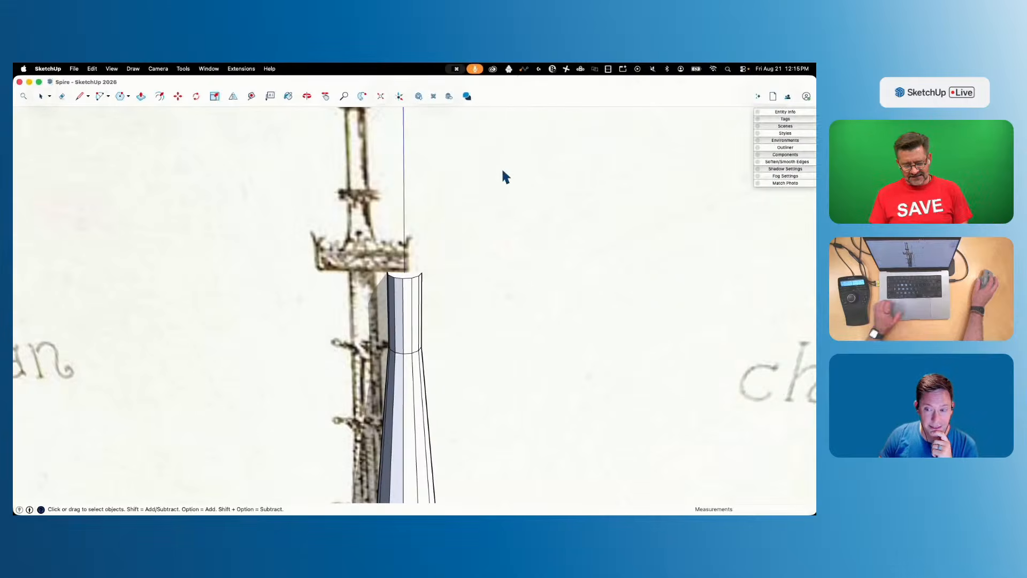
key(t)
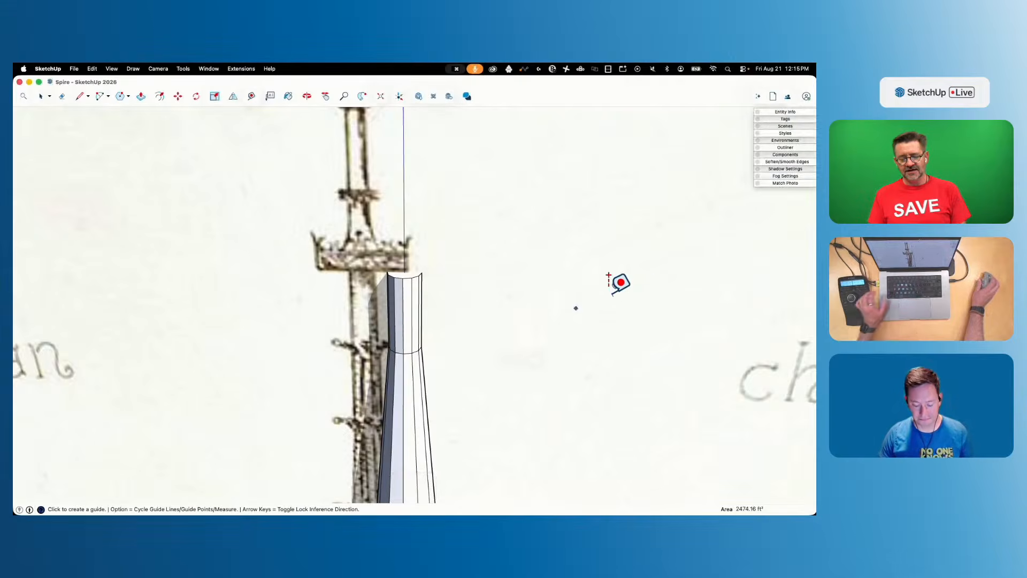
key(space)
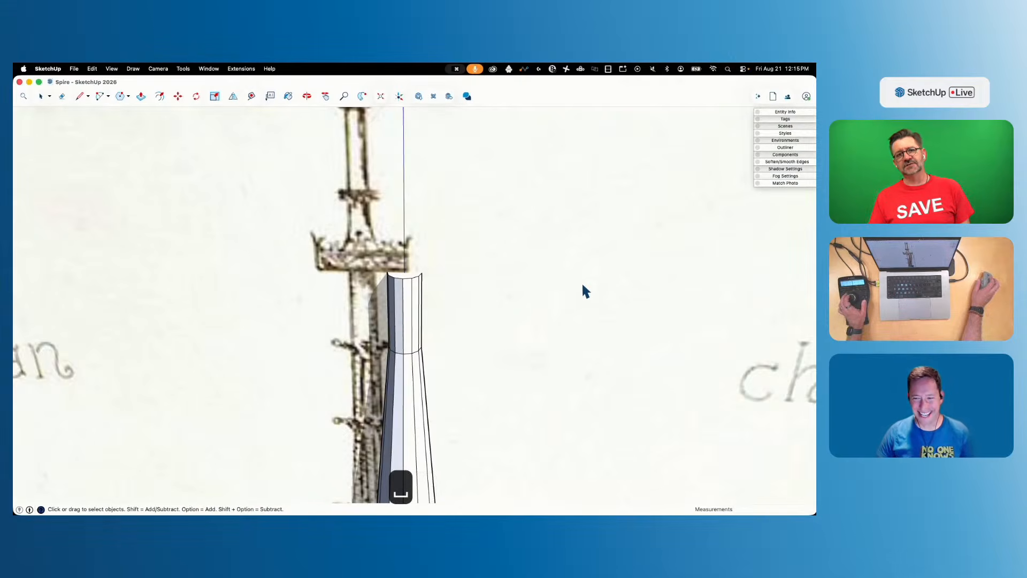
scroll(531, 275, down, 5)
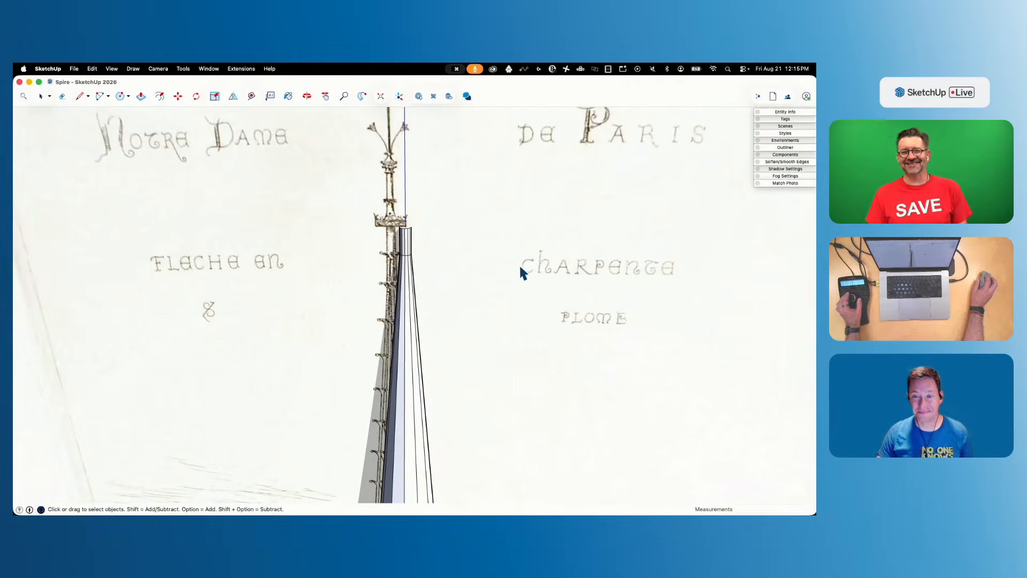
scroll(519, 263, up, 10)
scroll(505, 252, up, 8)
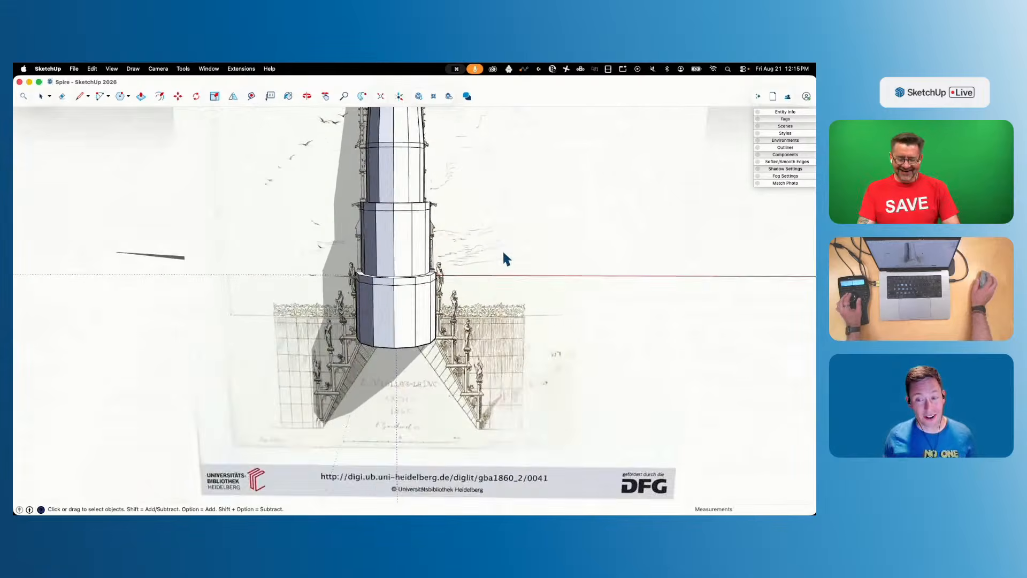
scroll(426, 349, up, 5)
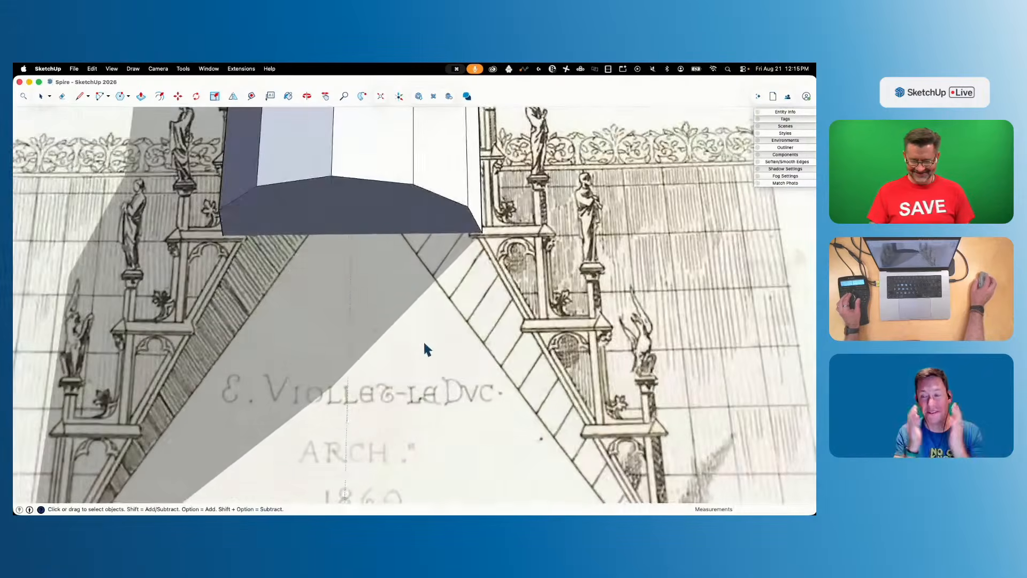
scroll(389, 303, down, 6)
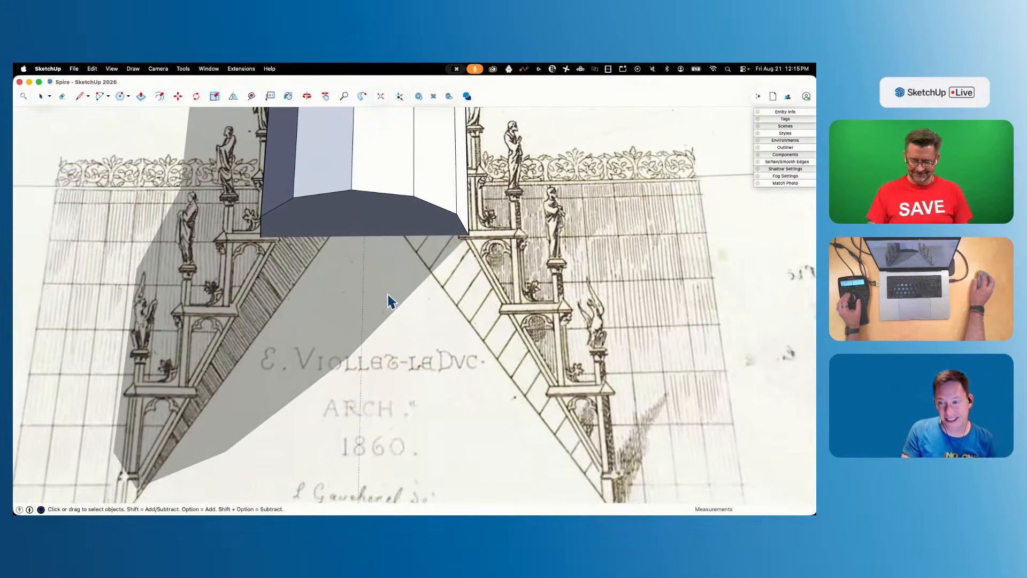
scroll(454, 324, down, 3)
scroll(455, 323, down, 3)
scroll(451, 340, up, 6)
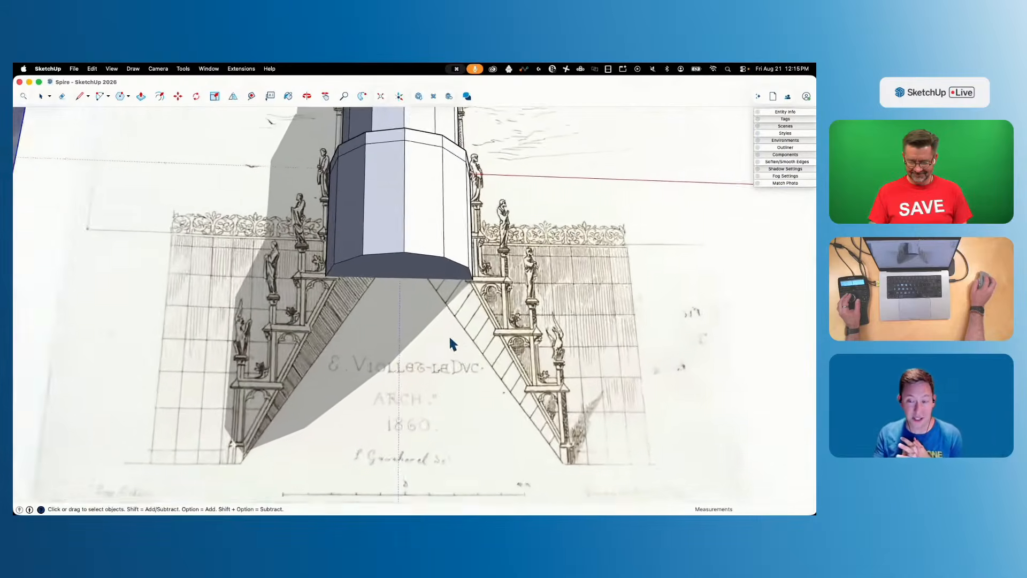
scroll(450, 338, up, 3)
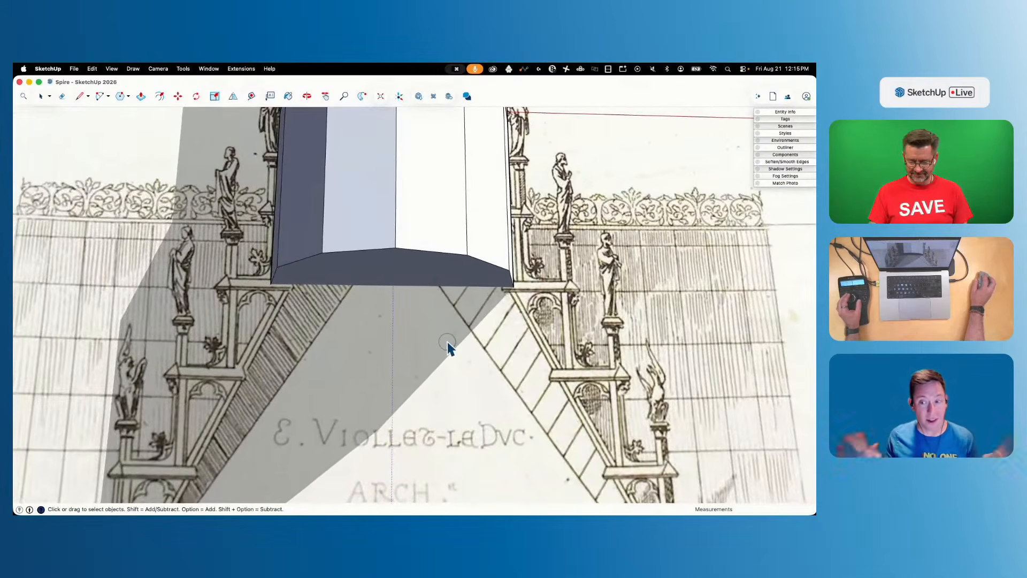
scroll(447, 343, up, 1)
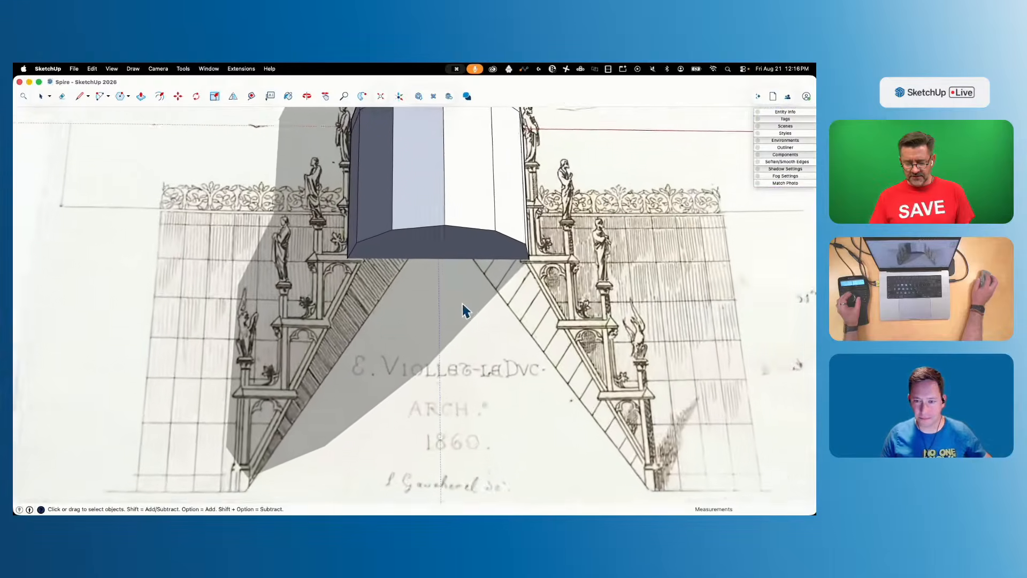
Draw a vertical centre line from the origin to below the spire's base, using X-ray display to see through the model
key(l)
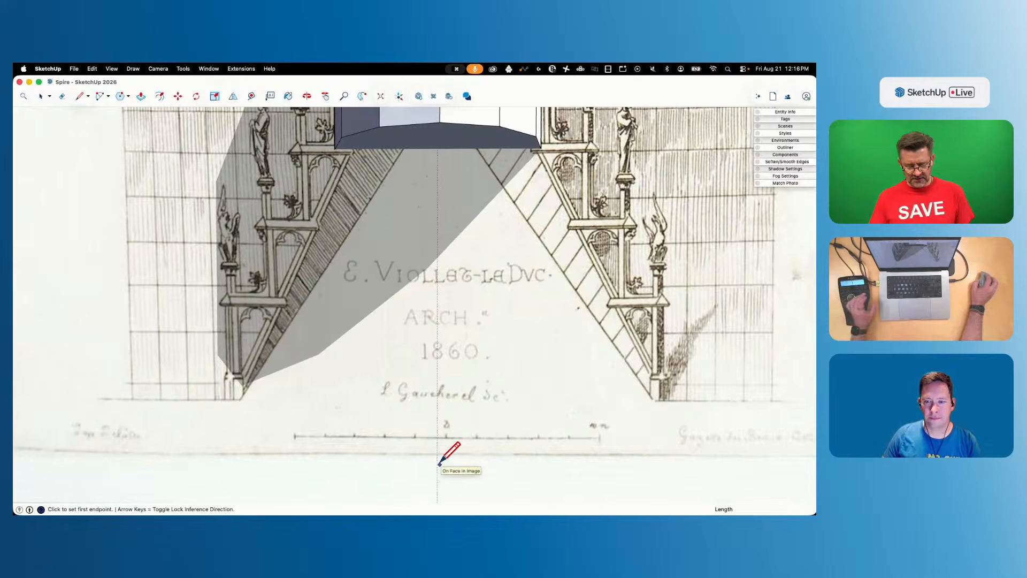
key(x)
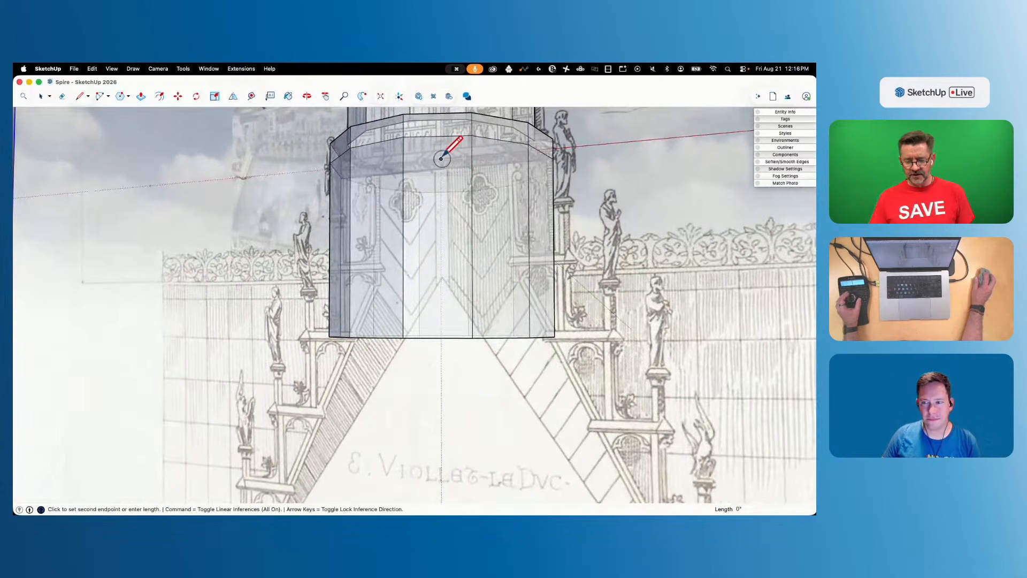
key(space)
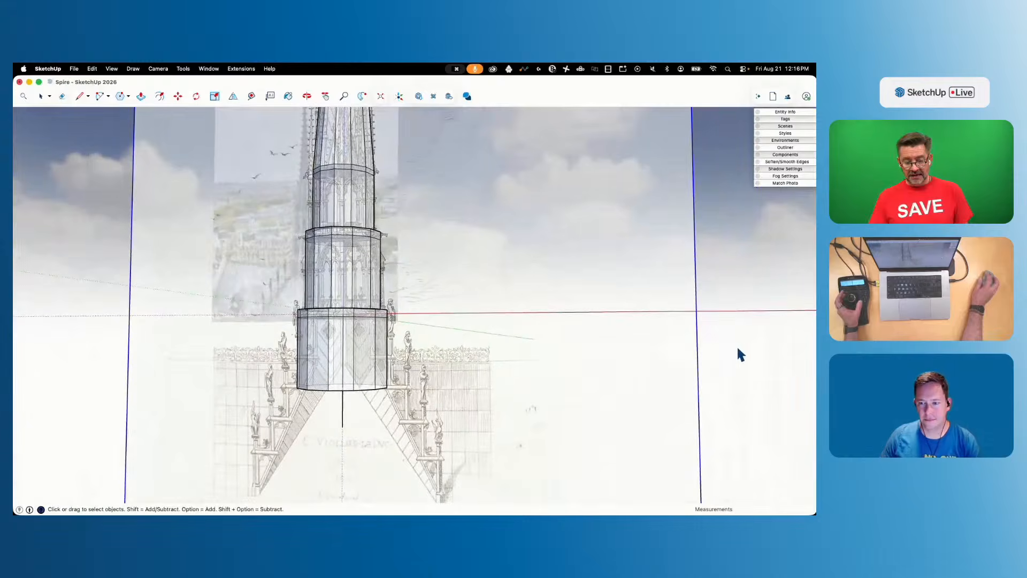
key(x)
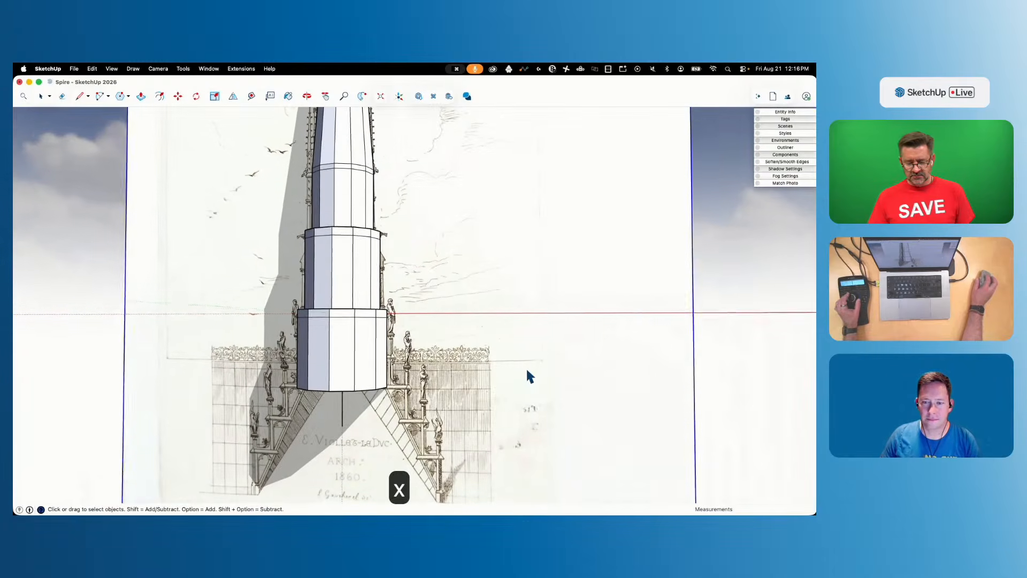
Group the reference drawing with the centre line and move it along the red axis, clear of the spire model
key(m)
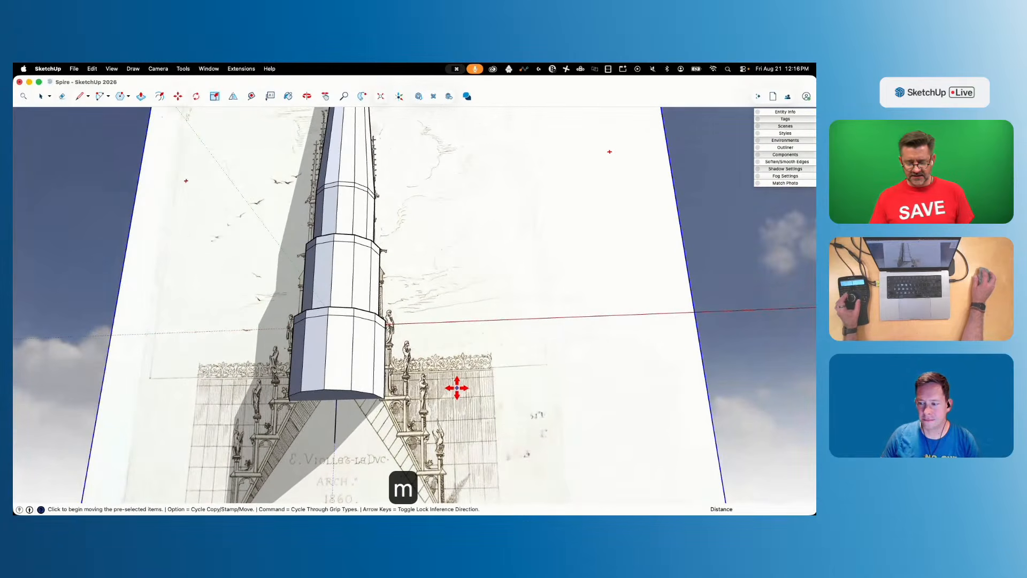
key(space)
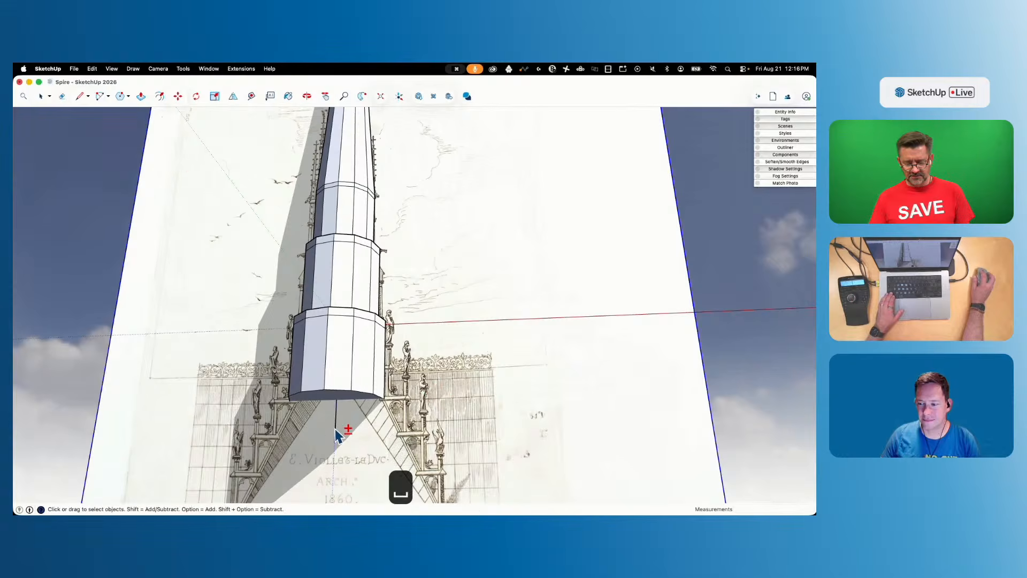
right_click(405, 421)
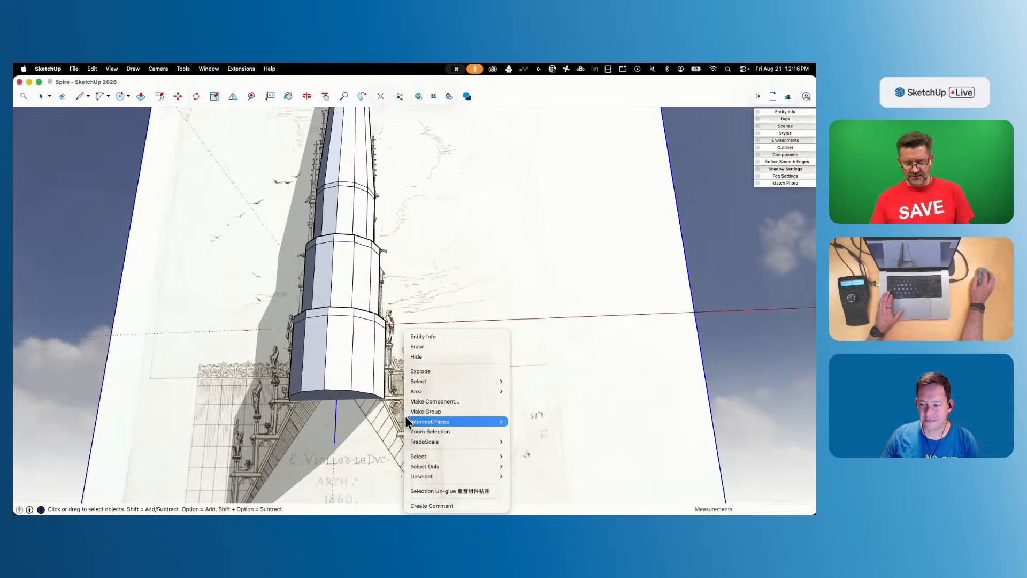
click(449, 408)
key(m)
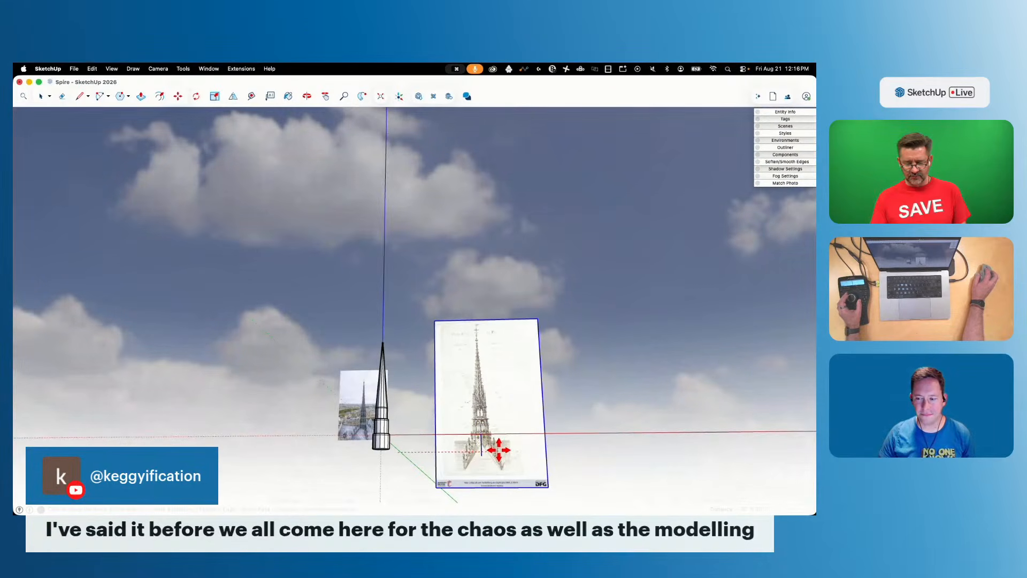
click(498, 451)
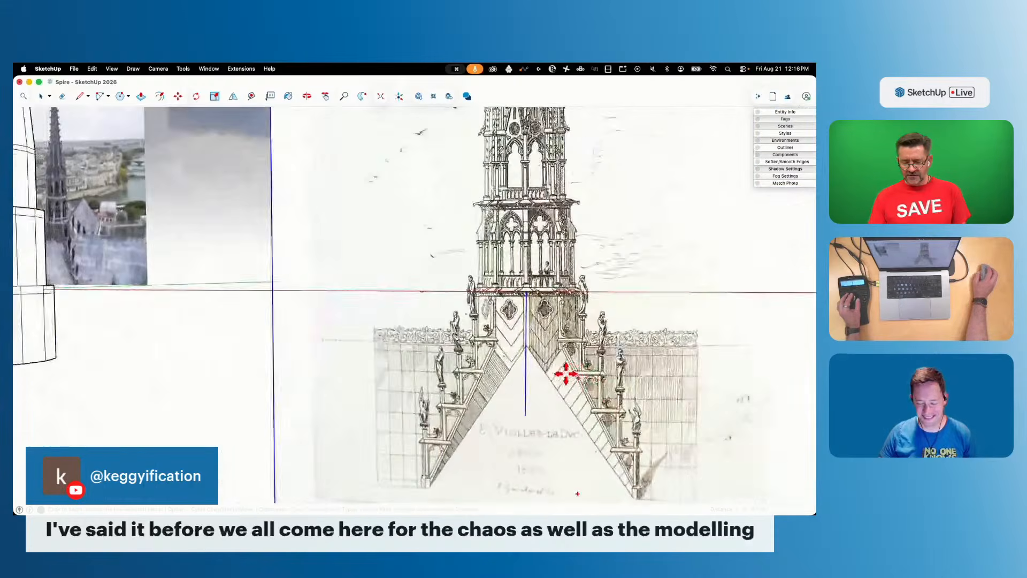
Draw a line along the drawing's spire from the middle of the lowest ledge up to the weathercock's foot
key(l)
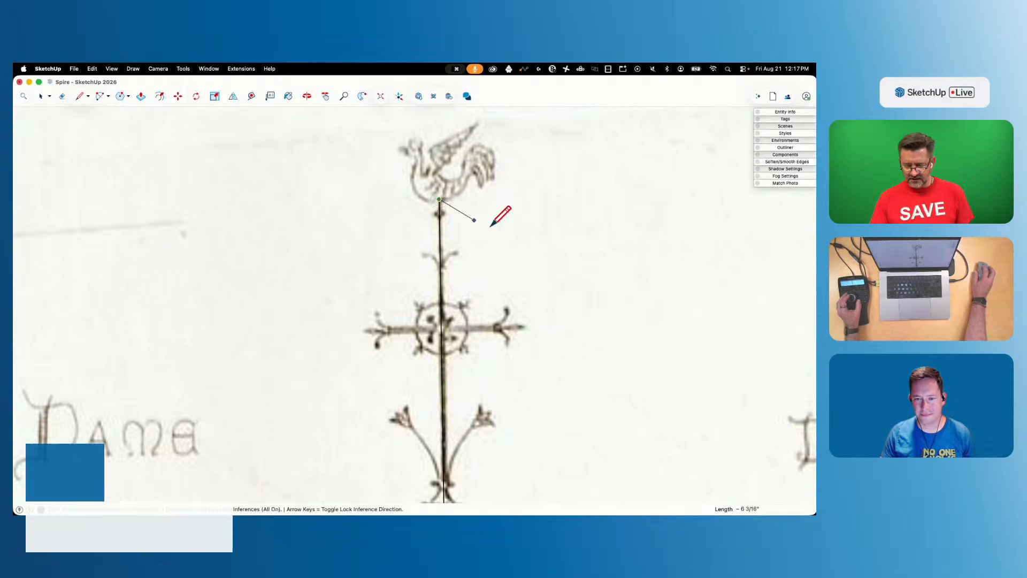
key(space)
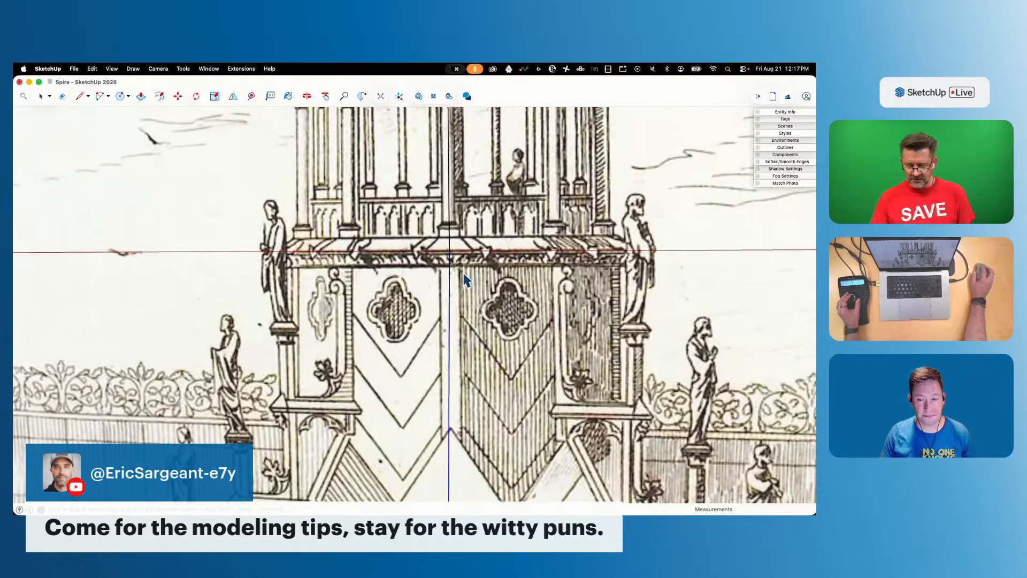
key(l)
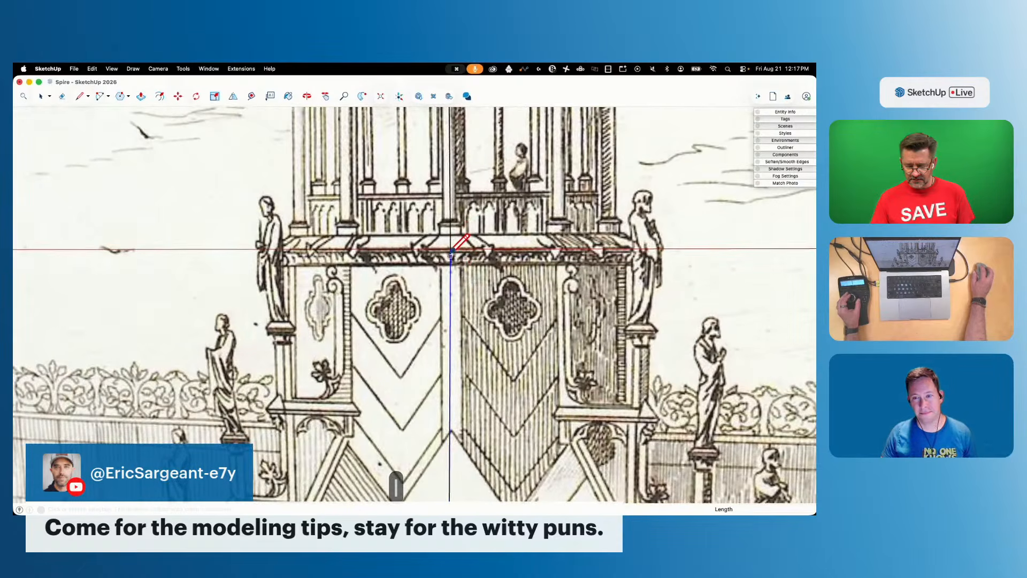
key(e)
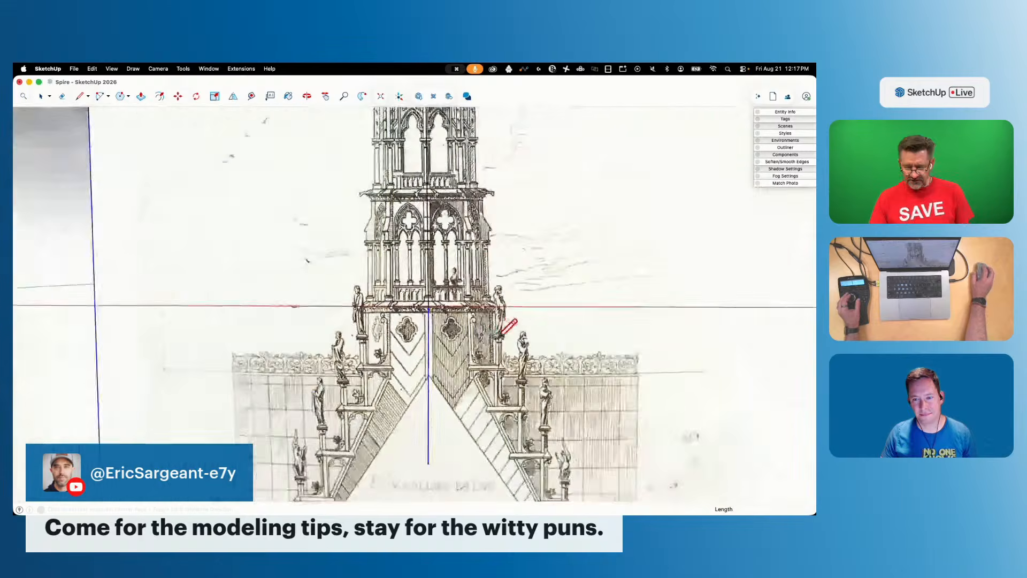
key(space)
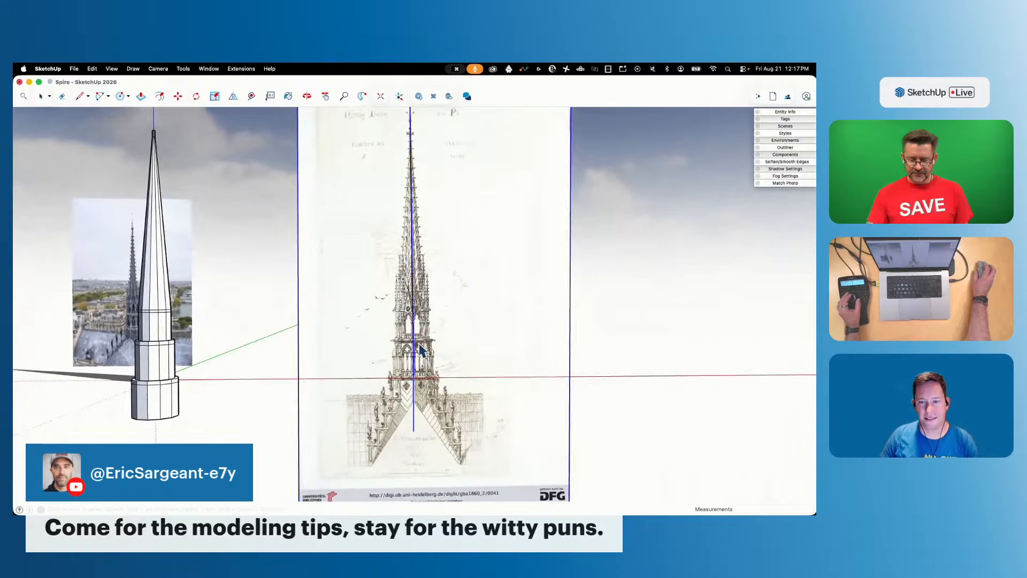
Rotate the reference drawing about the lowest ledge's centre so its slanted spire line follows the blue axis, and erase that line
key(q)
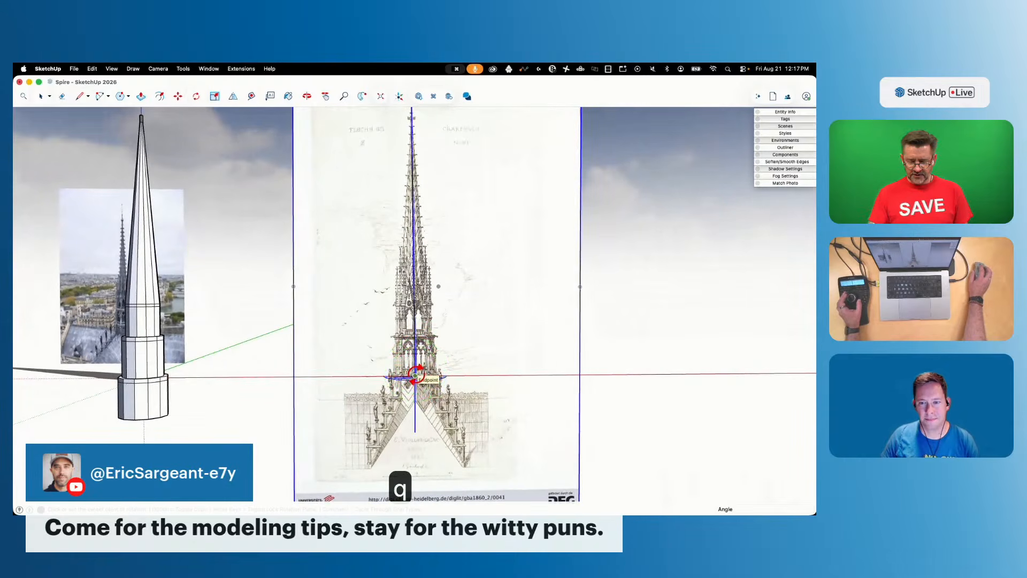
key(Right)
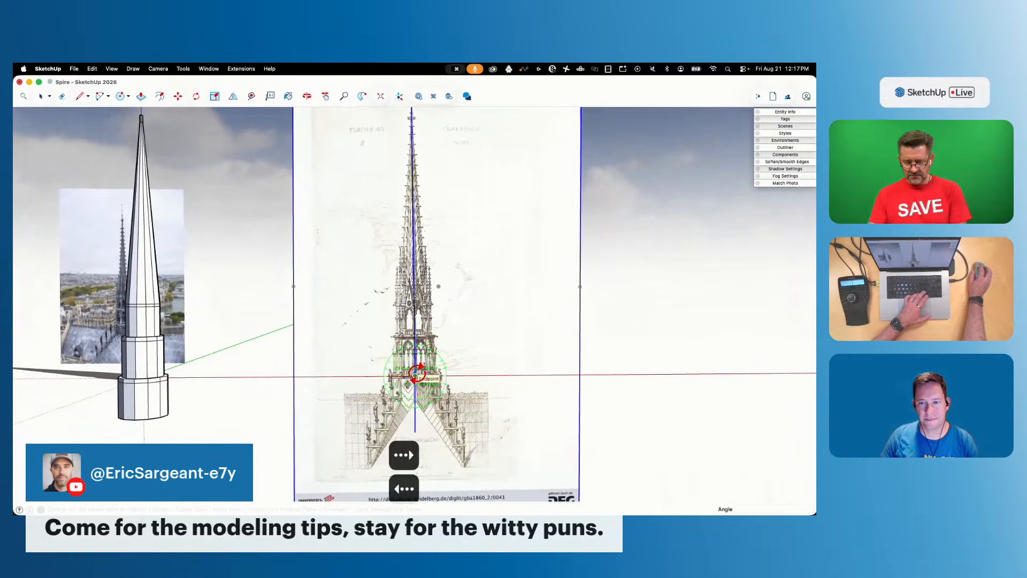
click(415, 376)
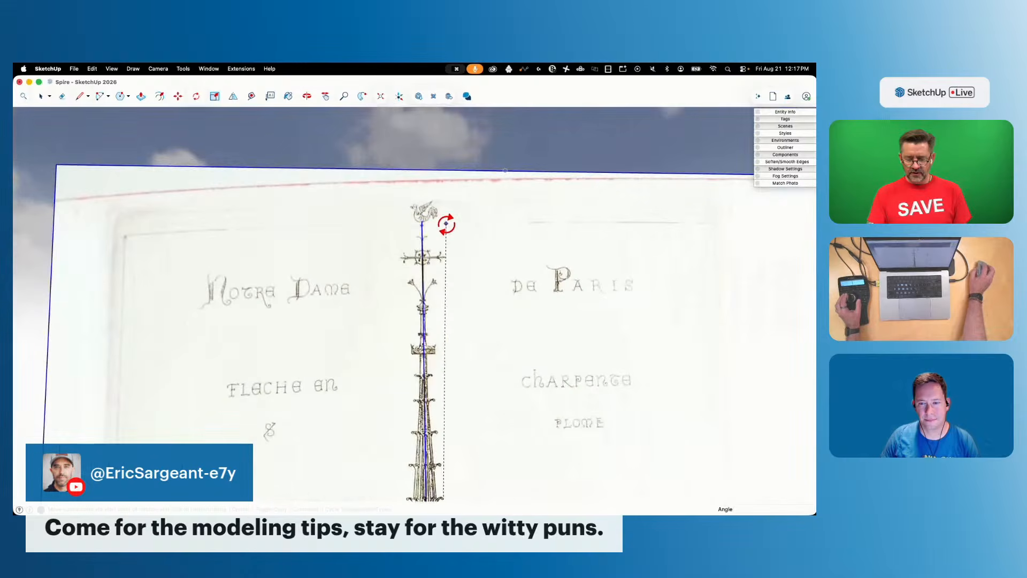
click(421, 221)
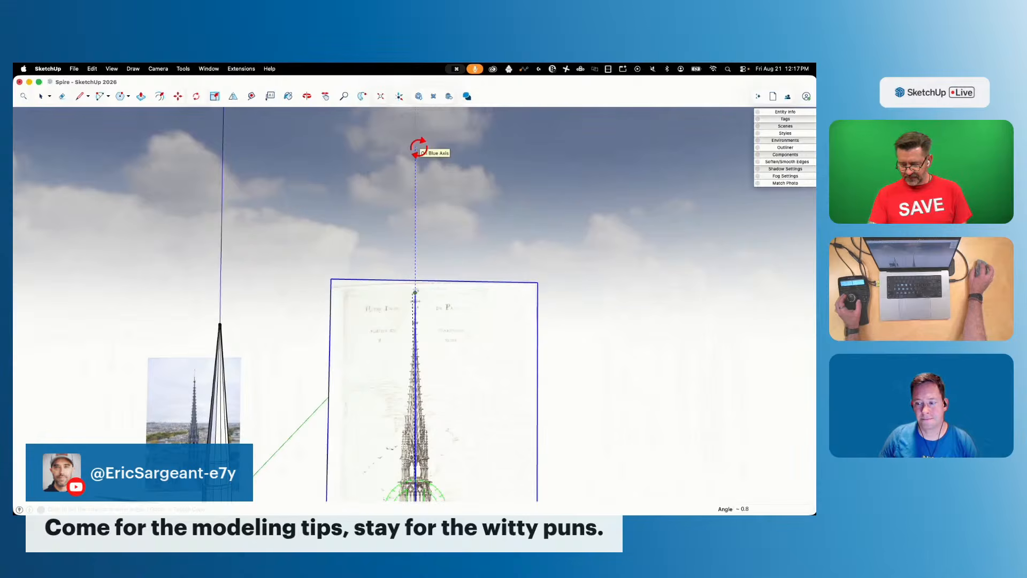
key(space)
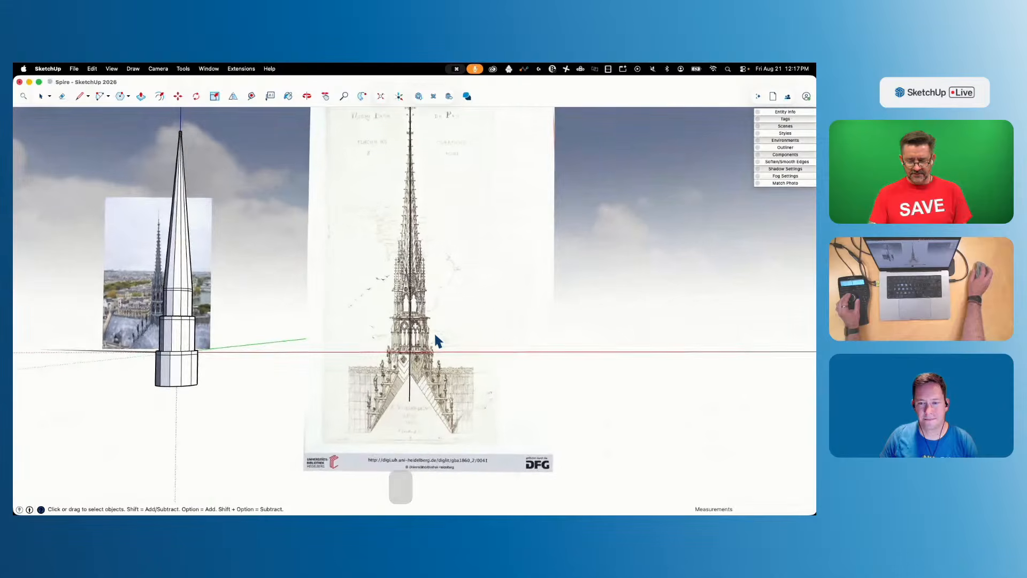
key(e)
Move the reference drawing about 36' 8 5/16" back along the red axis onto the spire model, checking the fit with X-ray display
key(m)
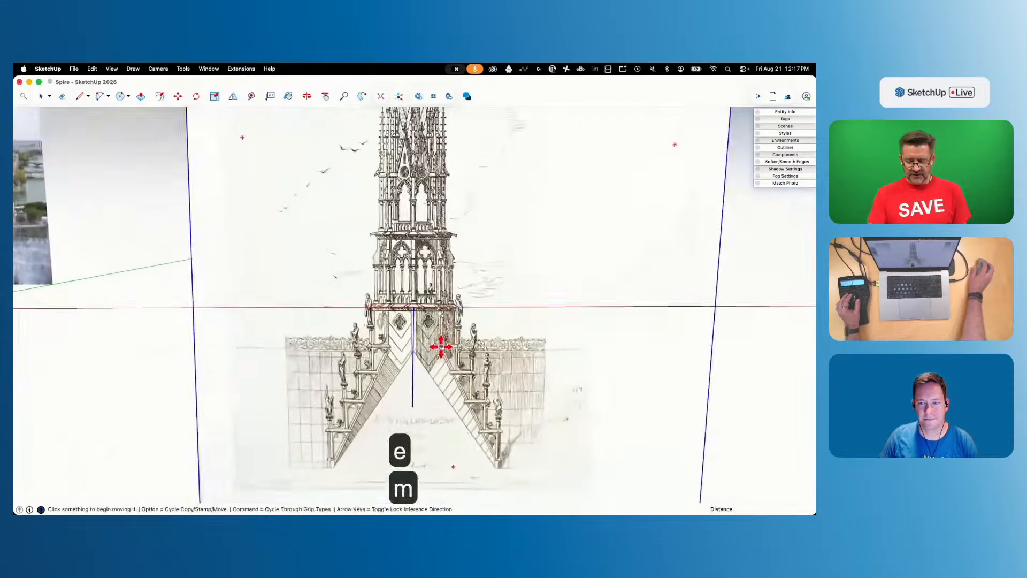
click(453, 315)
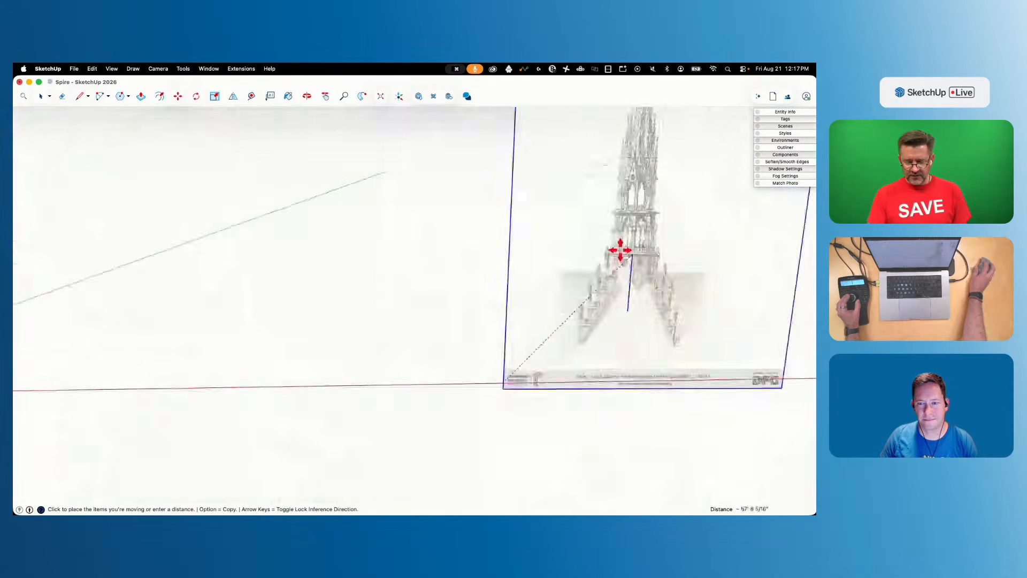
key(x)
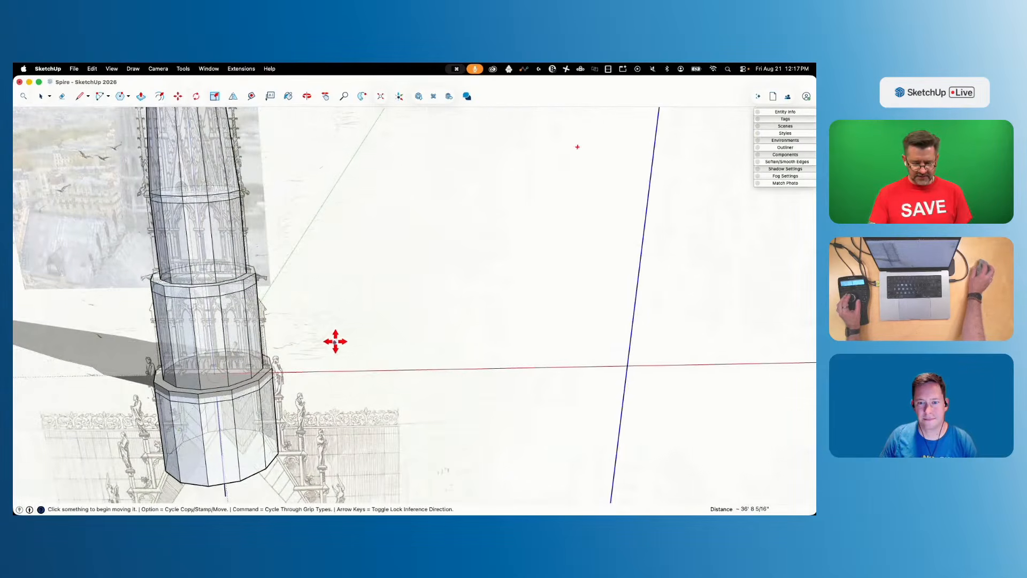
key(space)
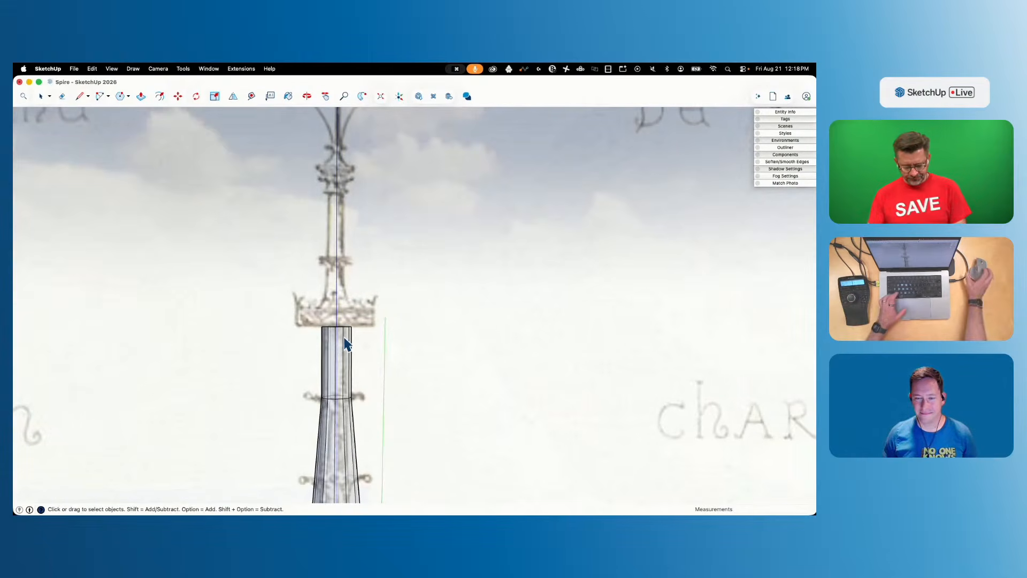
key(x)
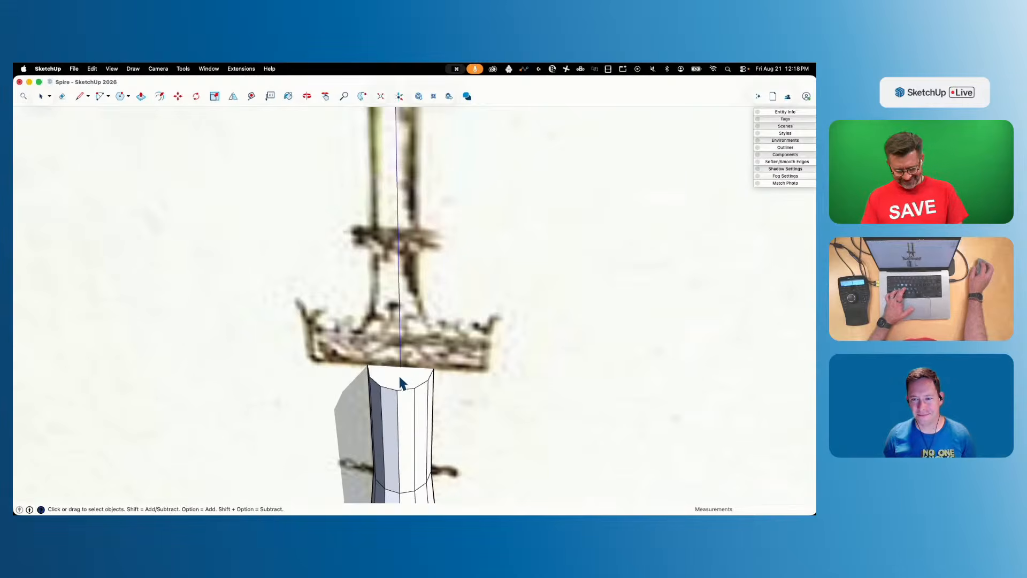
Offset the shaft's top face outward about 3 9/16" to the crown's width and pull the ring up about 2 13/16"
key(f)
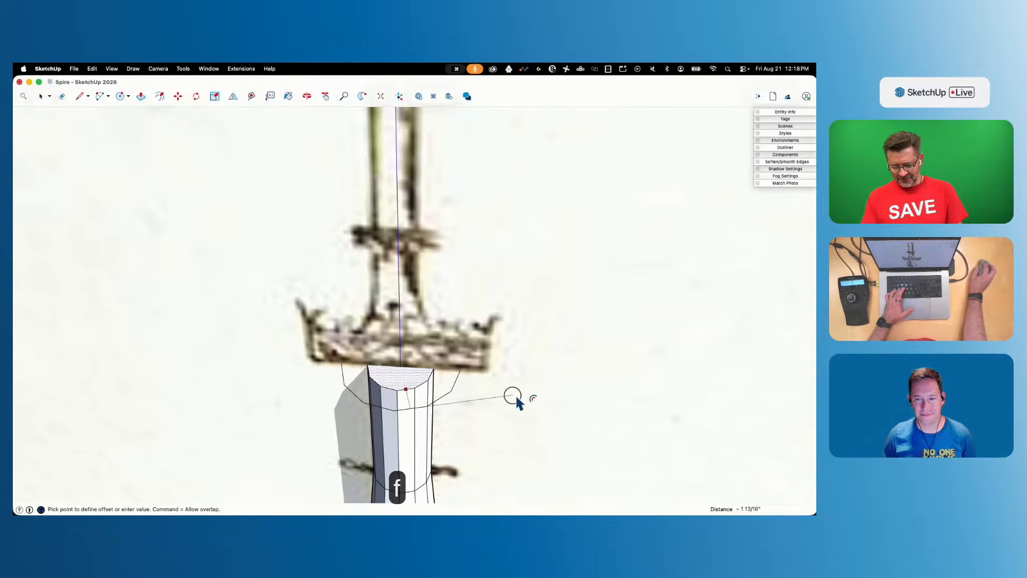
click(555, 409)
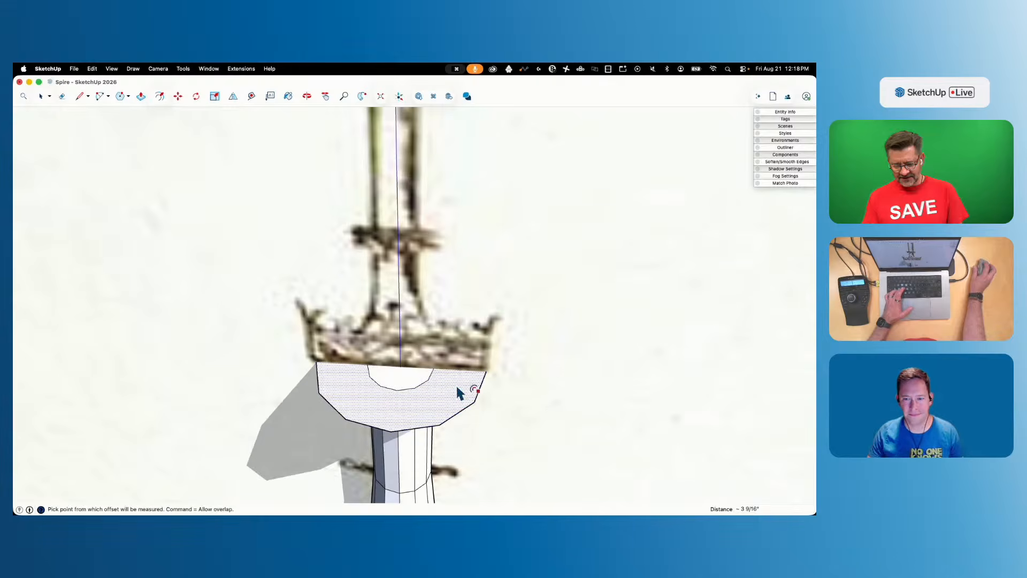
key(p)
click(457, 394)
click(448, 375)
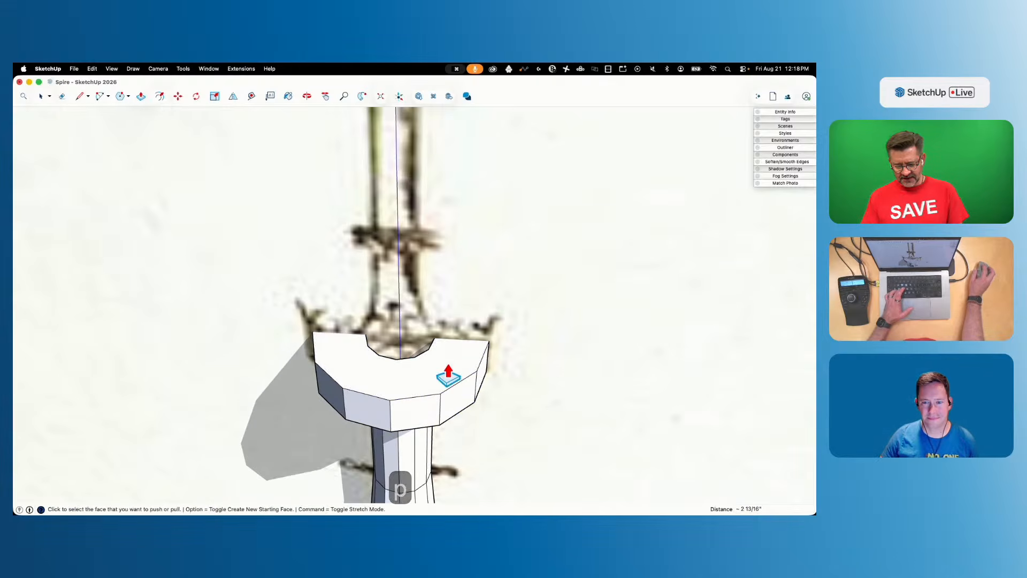
Draw a line across the new ledge's inner opening to close it with a face
key(l)
click(366, 334)
click(434, 338)
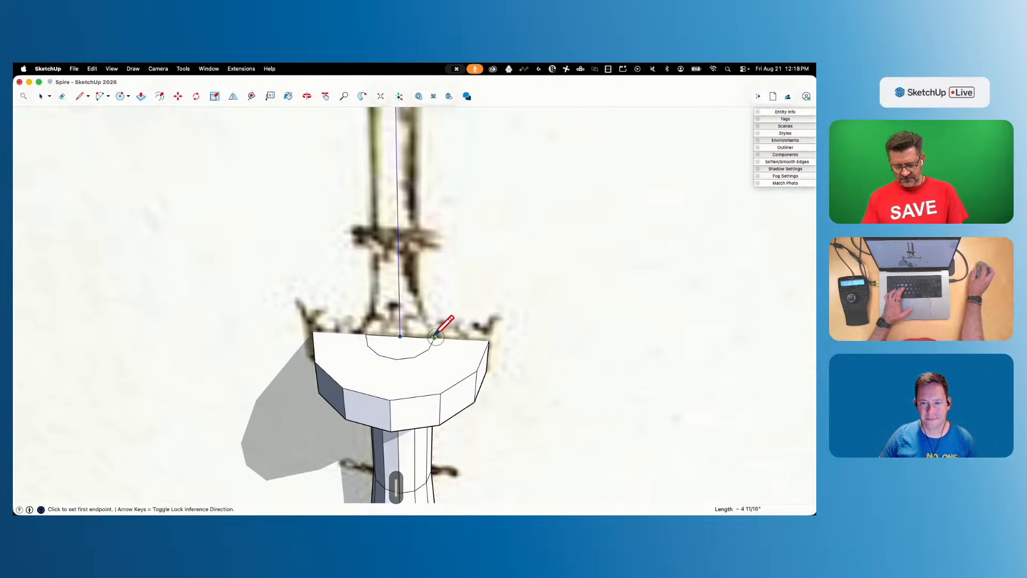
Pull the ledge's inner face up about 1 9/16" and scale its top to 0.80 about the centre as a tapered collar
key(p)
click(409, 345)
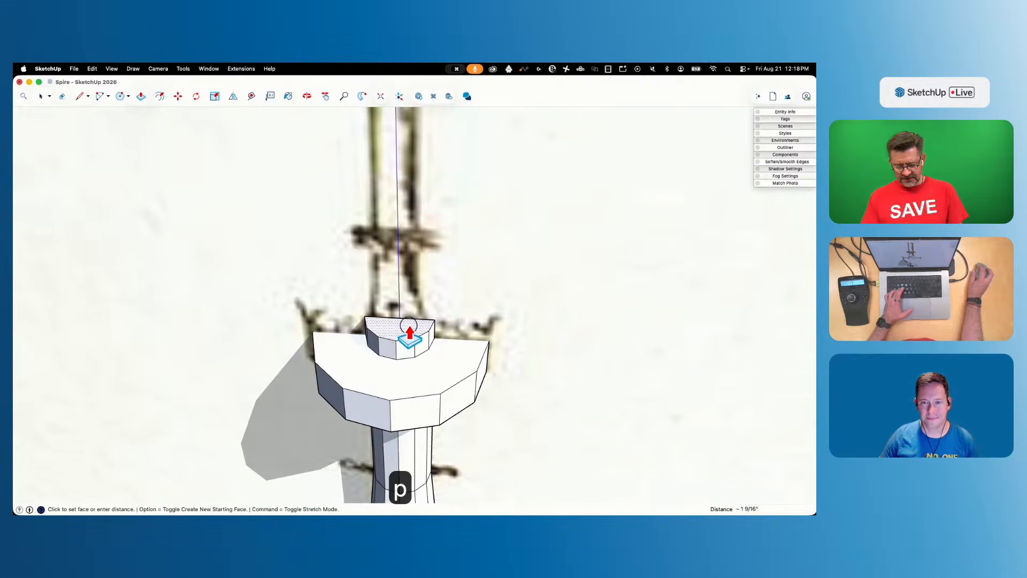
click(409, 332)
key(s)
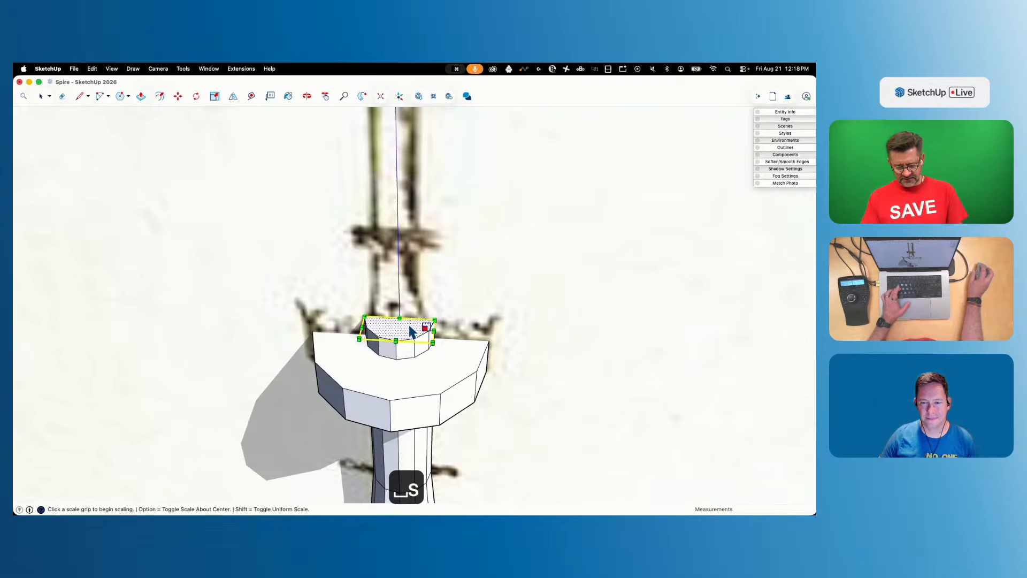
click(431, 343)
key(alt)
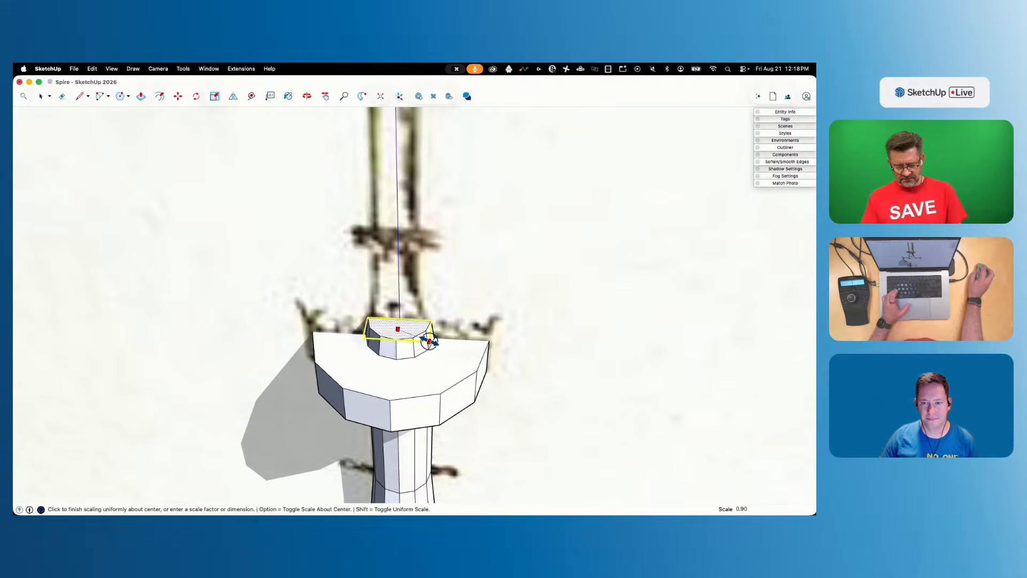
click(426, 340)
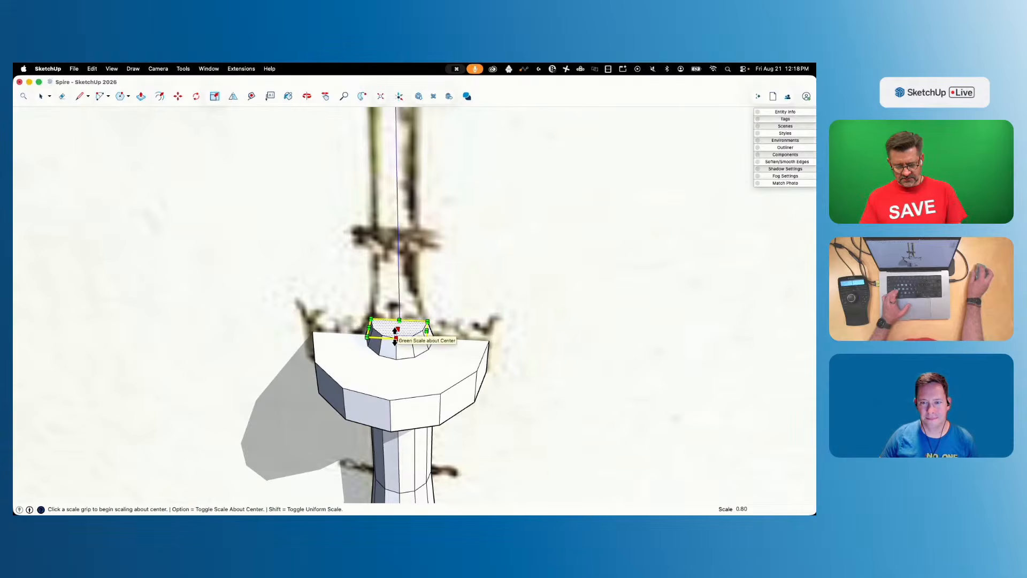
Pull the collar's top face up about 5 11/16" to just below the small ring in the drawing
key(p)
click(408, 329)
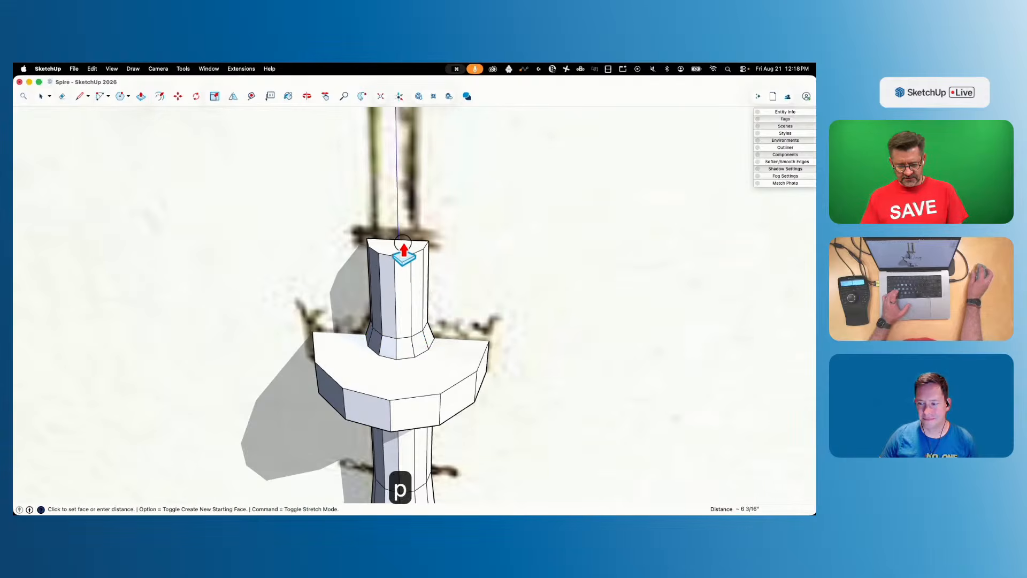
click(403, 261)
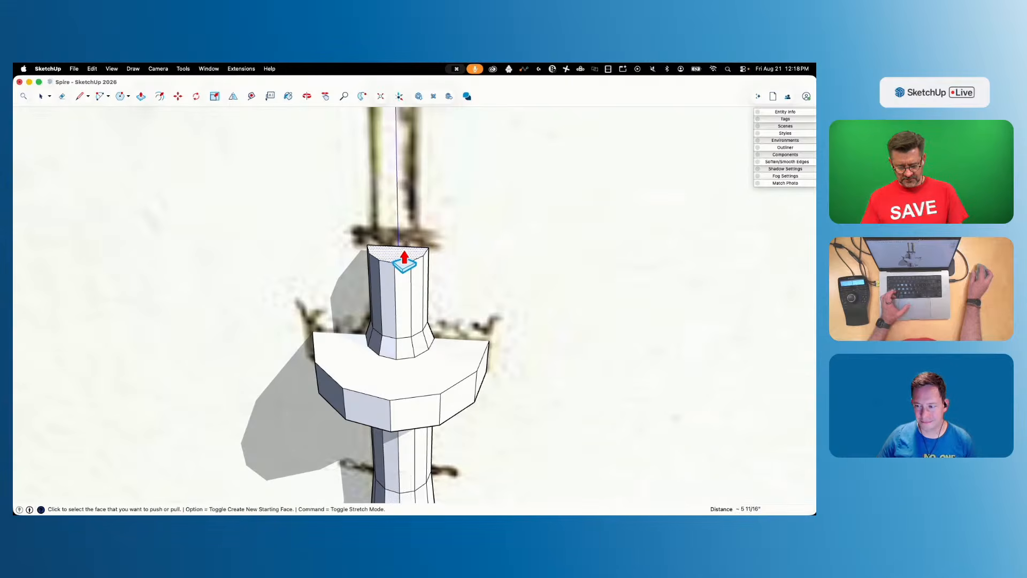
Try adding a separate 1 3/16" band on top of the neck, and undo it
click(396, 253)
click(403, 240)
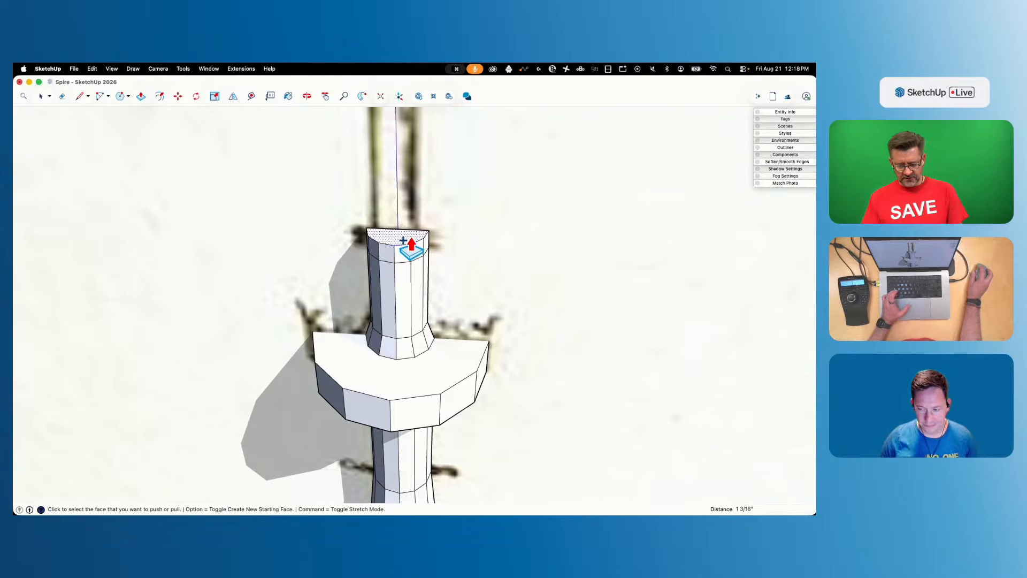
click(411, 245)
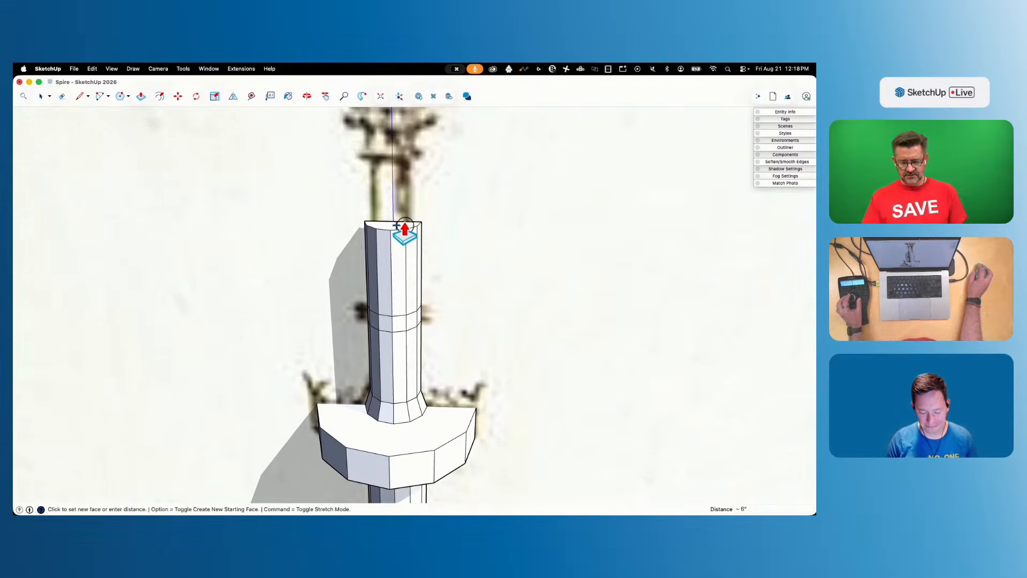
key(Escape)
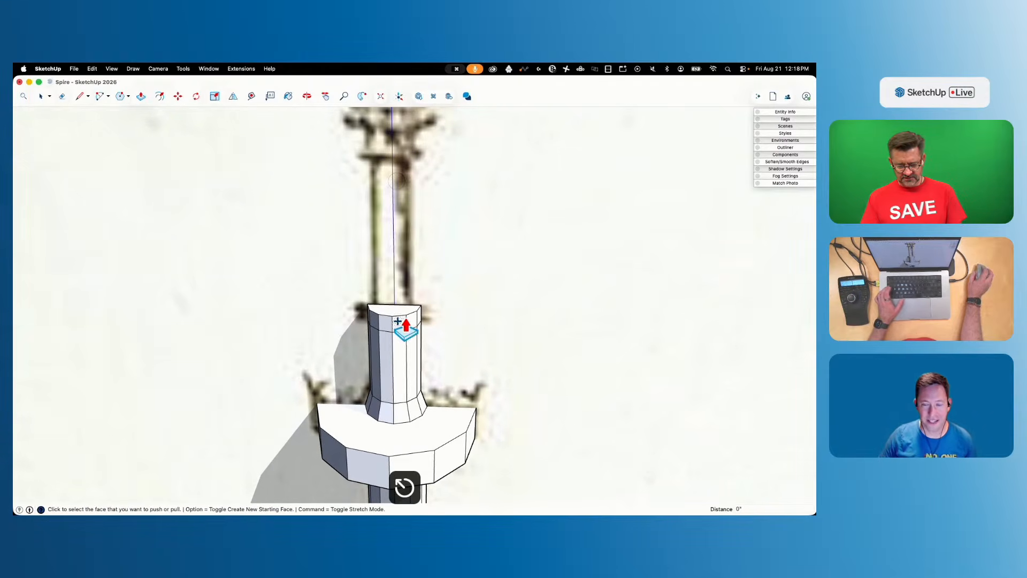
scroll(398, 321, up, 5)
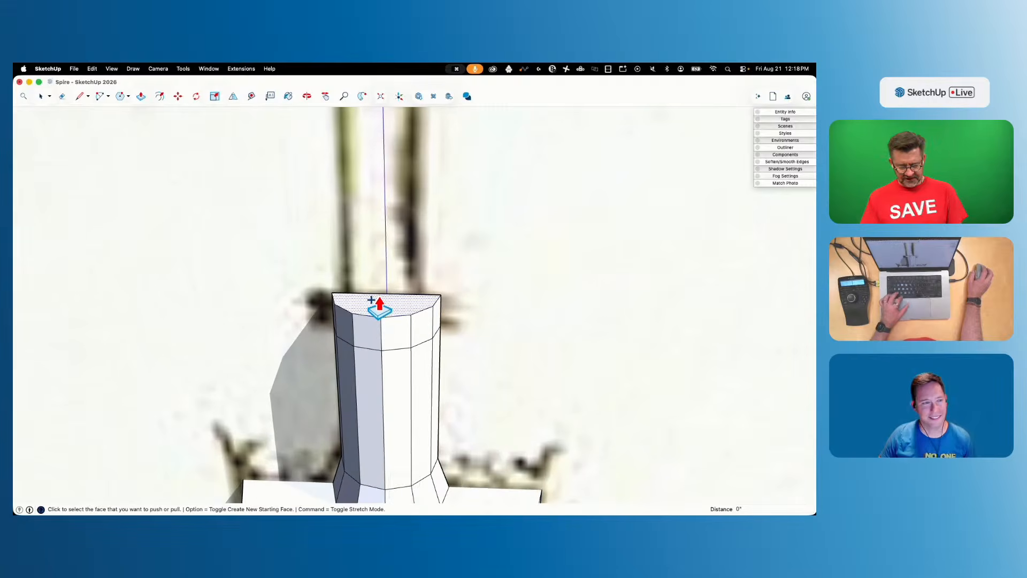
key(super+z)
Offset the neck's top face outward towards the small ring's width in the drawing
key(s)
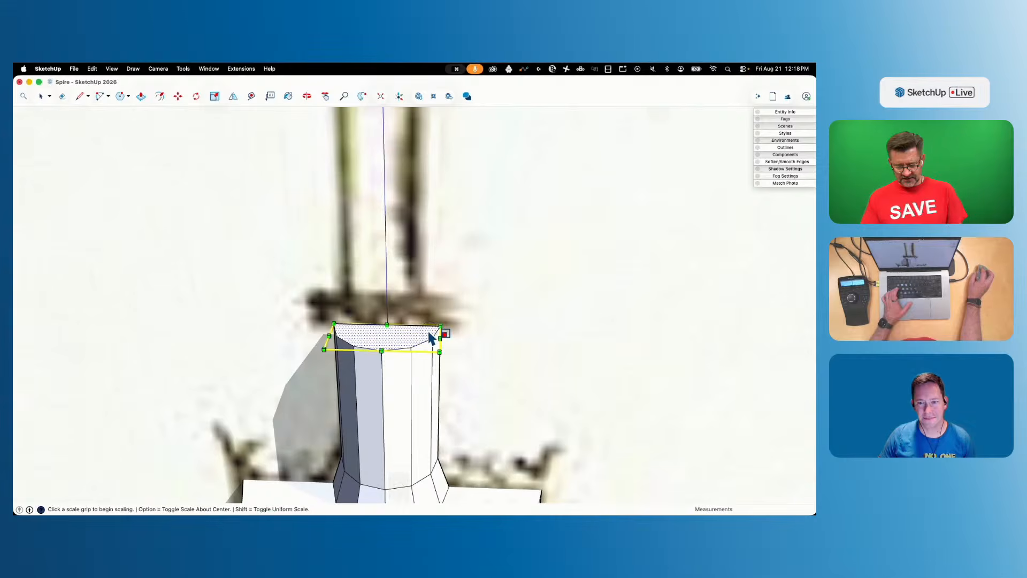
key(space)
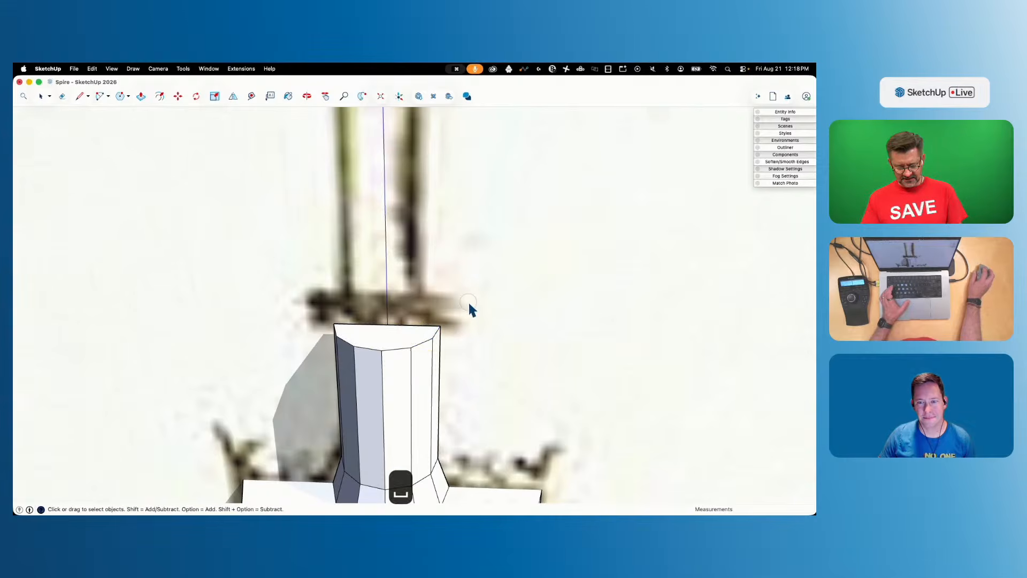
key(f)
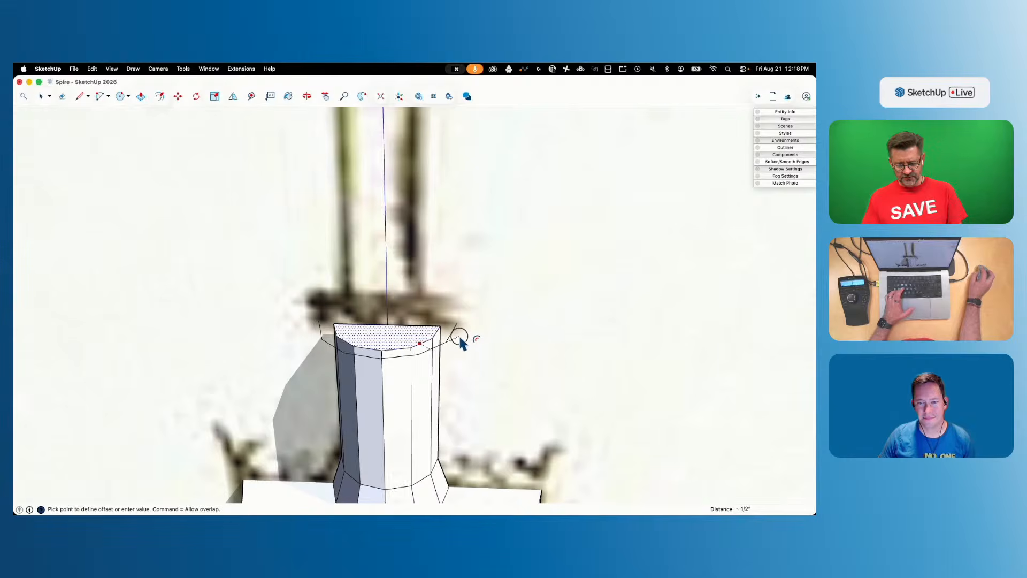
click(444, 324)
key(p)
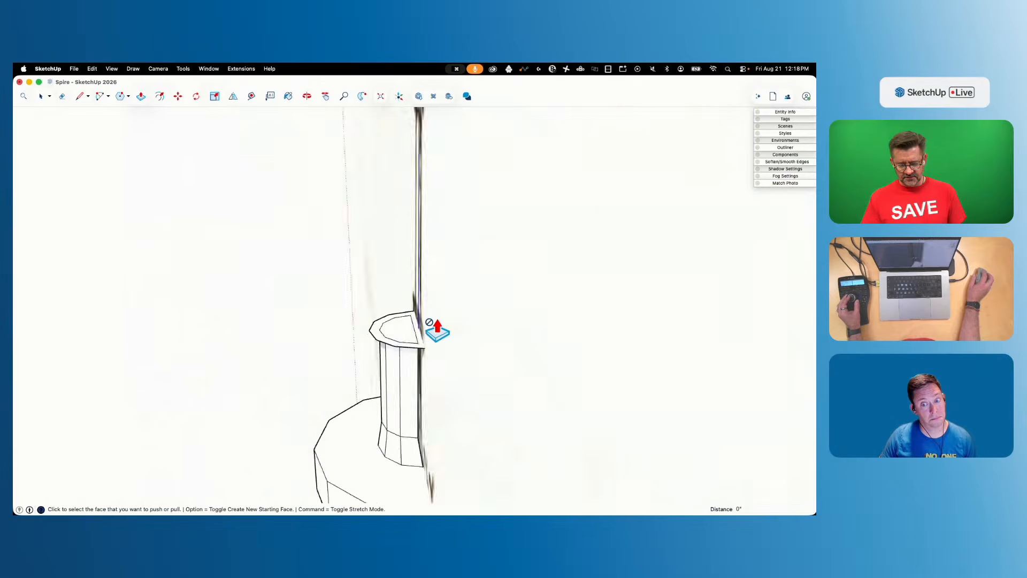
Undo the neck and collar back to the flat ledge, and erase the line dividing its inner face
key(super+z)
key(super+z)
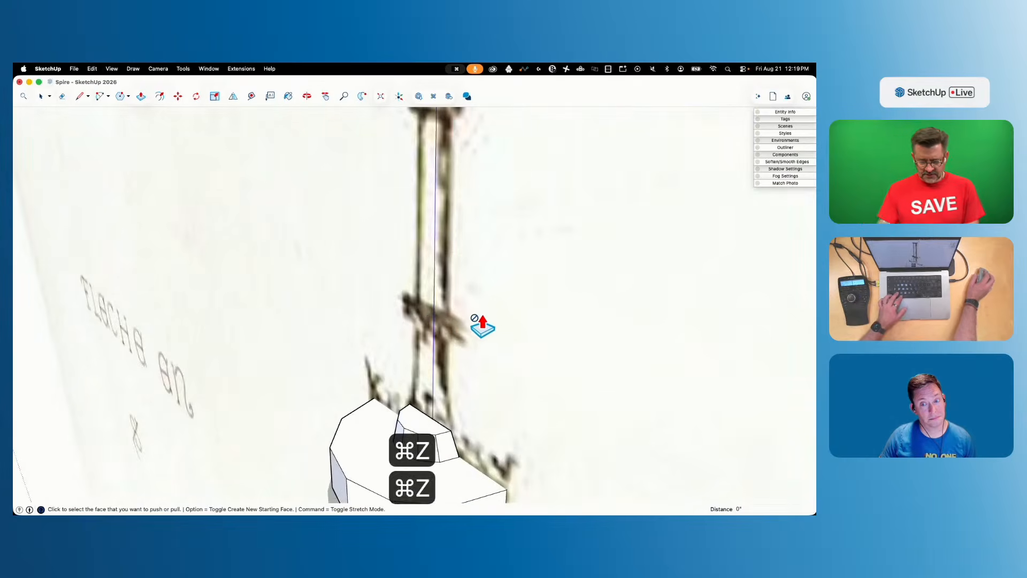
key(super+z)
key(super+z)
key(e)
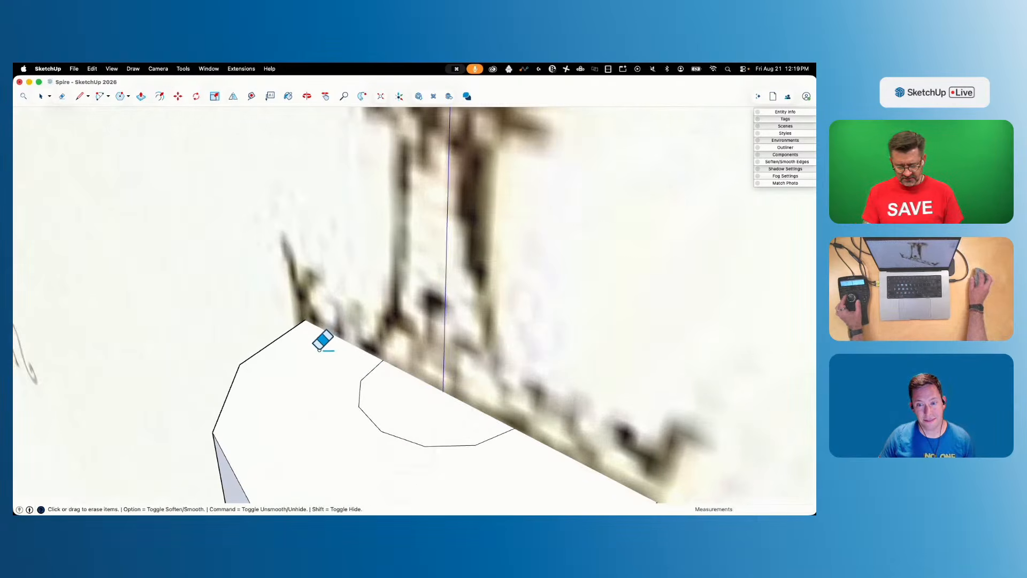
Pull the ledge's small inner face up about 1 3/4" and scale its top about centre to about 0.83 as a tapered neck base
key(p)
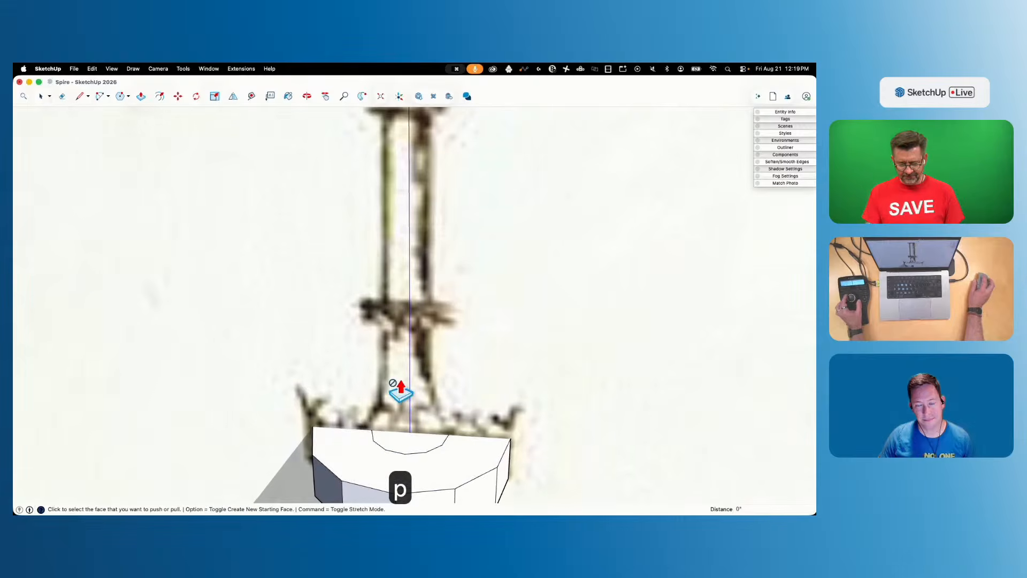
click(405, 449)
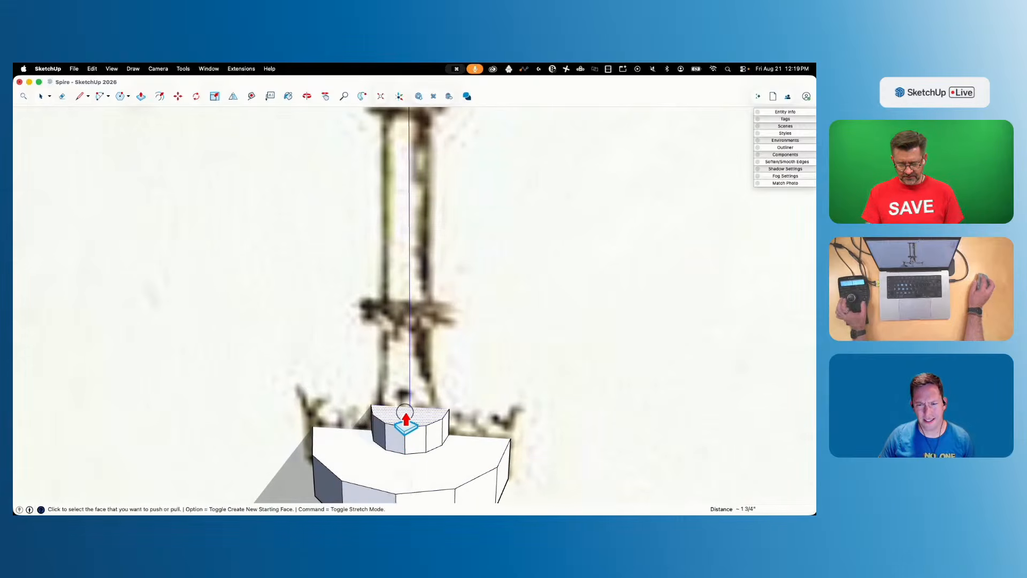
key(space)
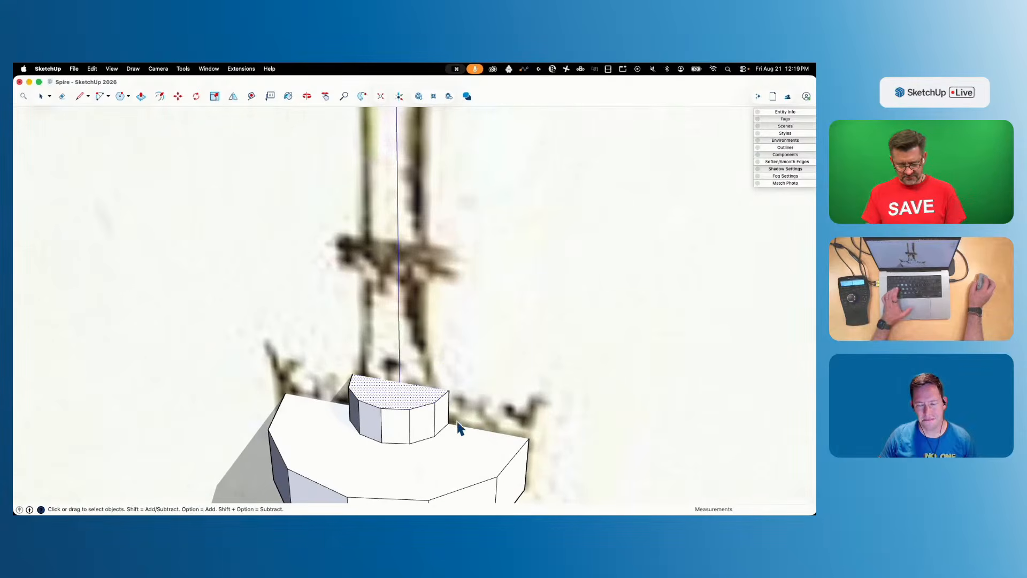
key(s)
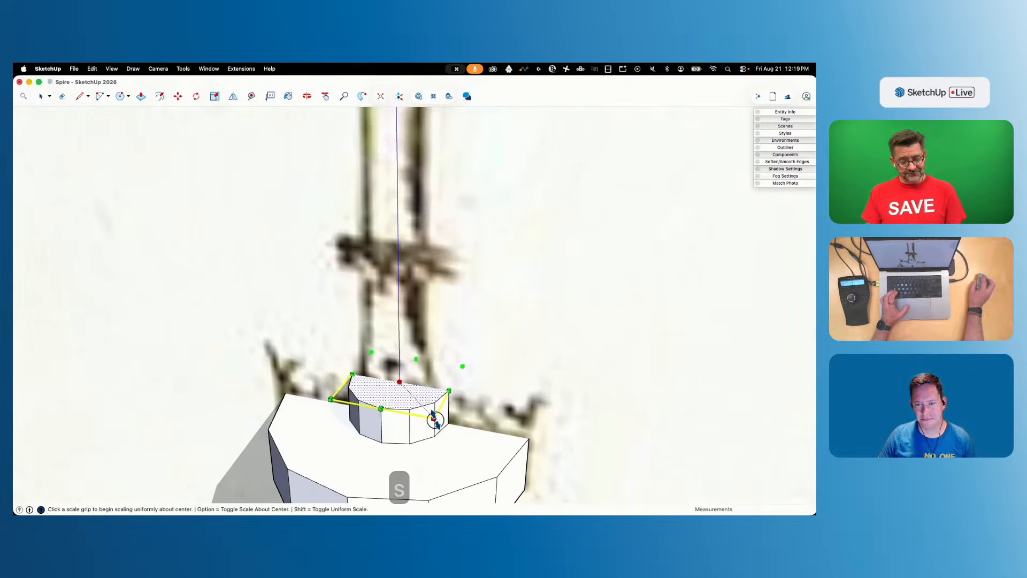
click(433, 418)
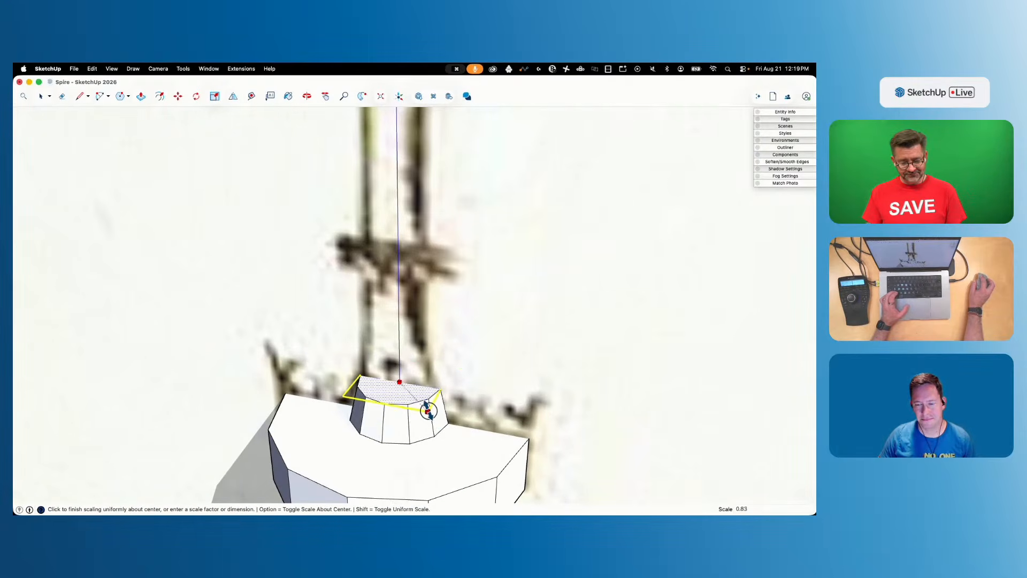
Extend the neck straight up about 5 7/16" from its tapered base to just below the small ring in the drawing
key(p)
click(386, 388)
click(373, 280)
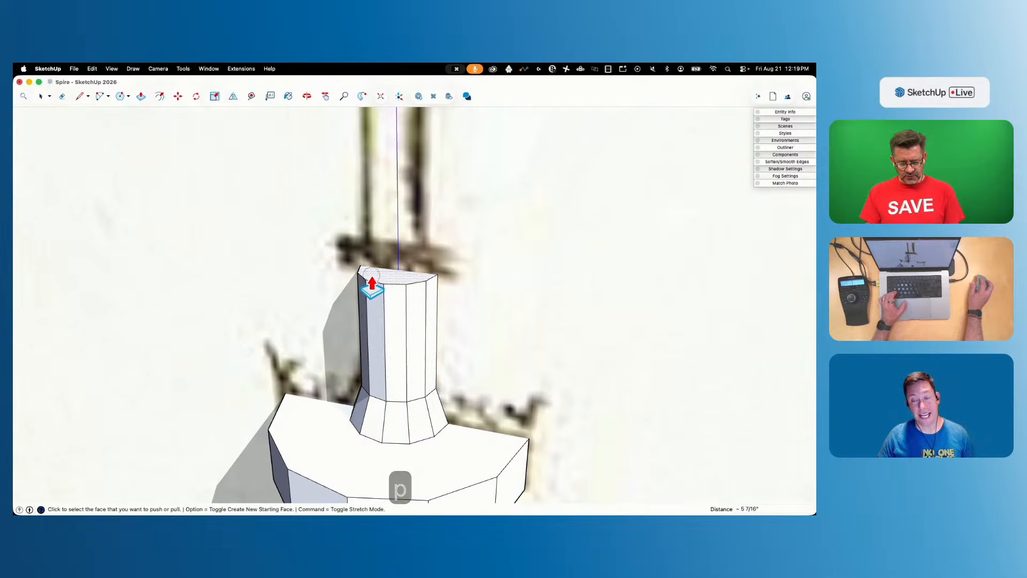
Offset the neck's top outward to the drawn ring's width, then raise the ring and its centre face about 1 5/16"
click(465, 279)
key(p)
click(448, 288)
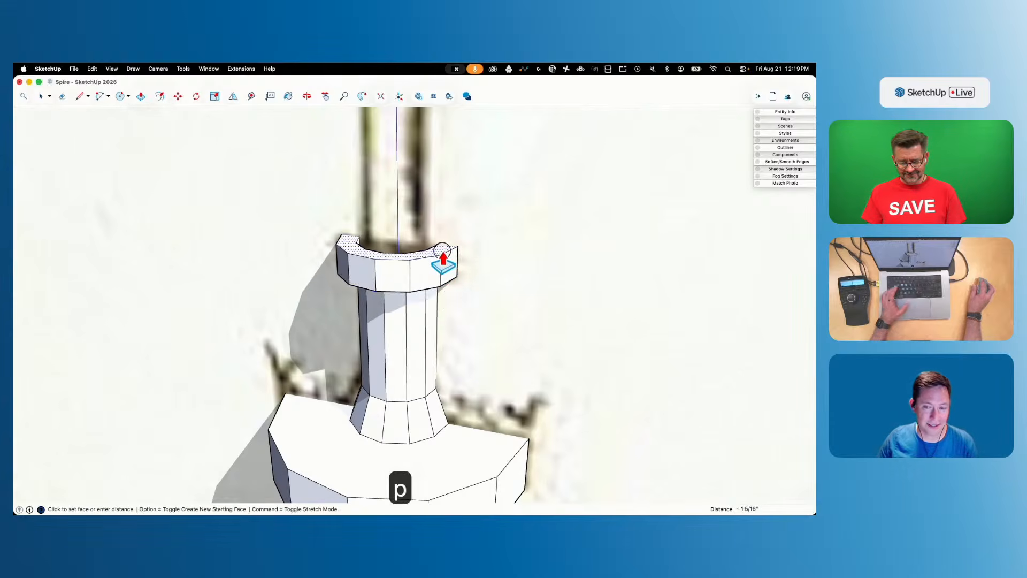
click(442, 250)
click(422, 259)
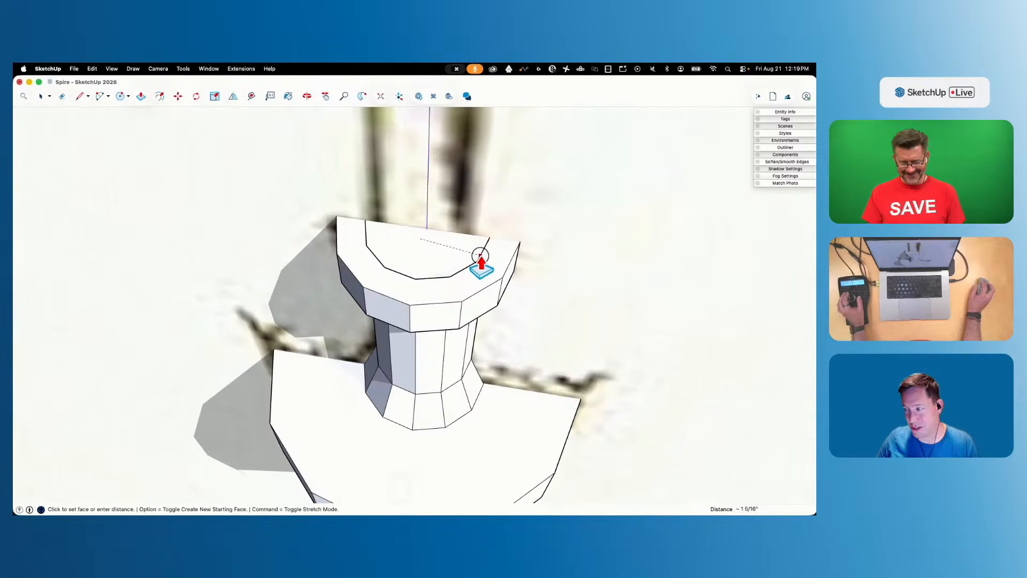
Scale the ring's centre face about centre to about 0.88 and pull it up as a shaft to the next moulding in the drawing
key(space)
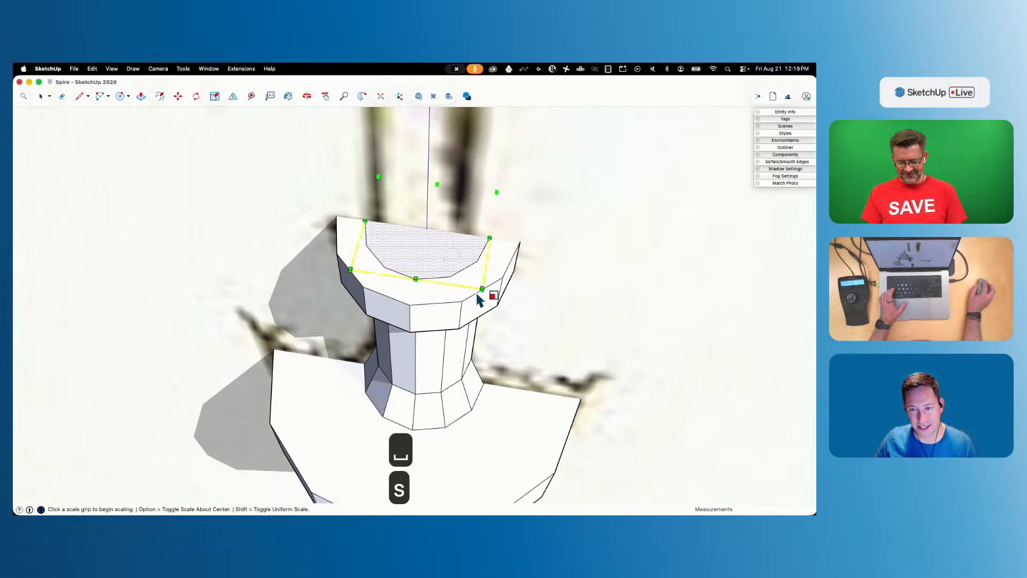
click(481, 289)
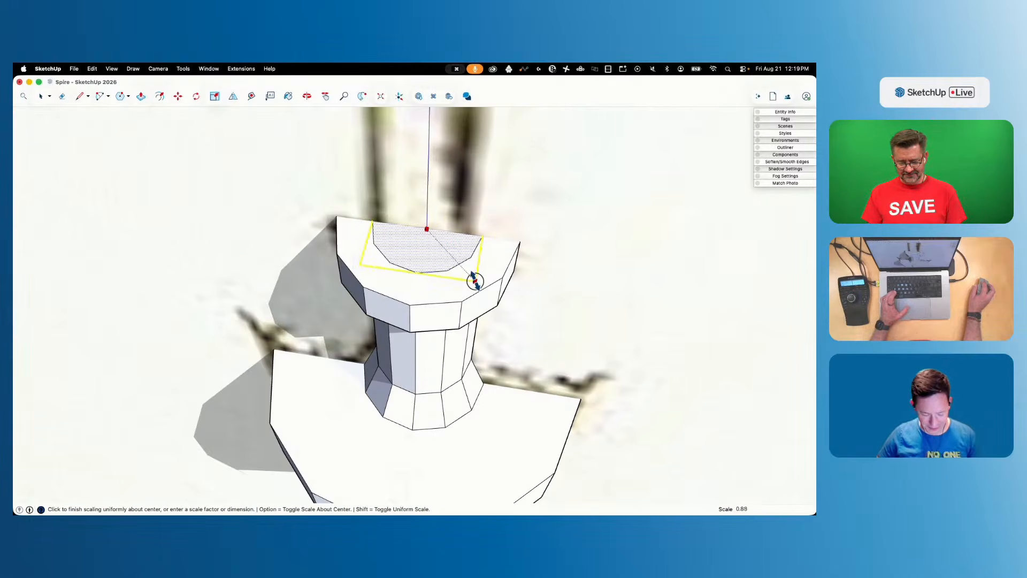
key(p)
click(447, 246)
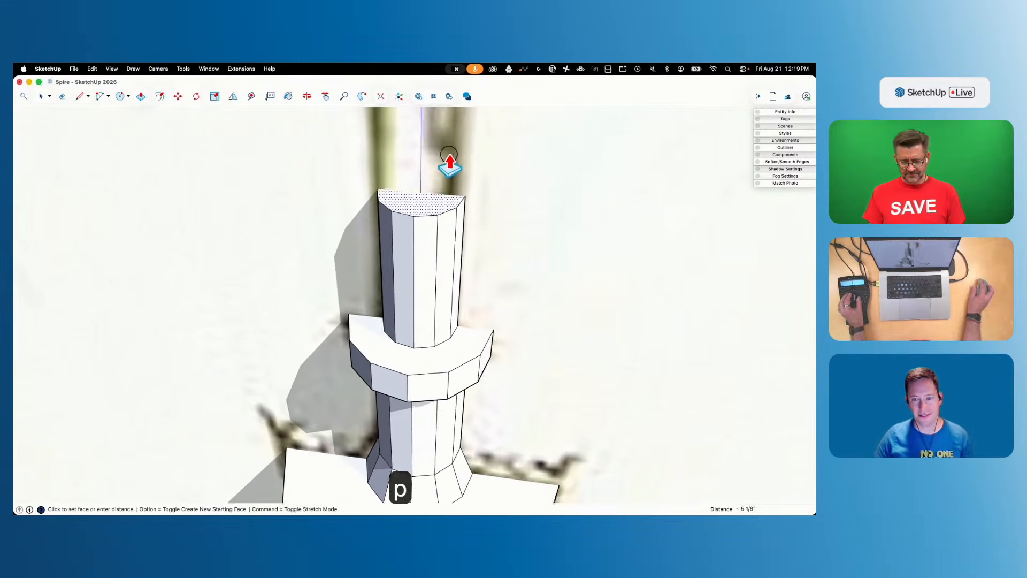
click(438, 230)
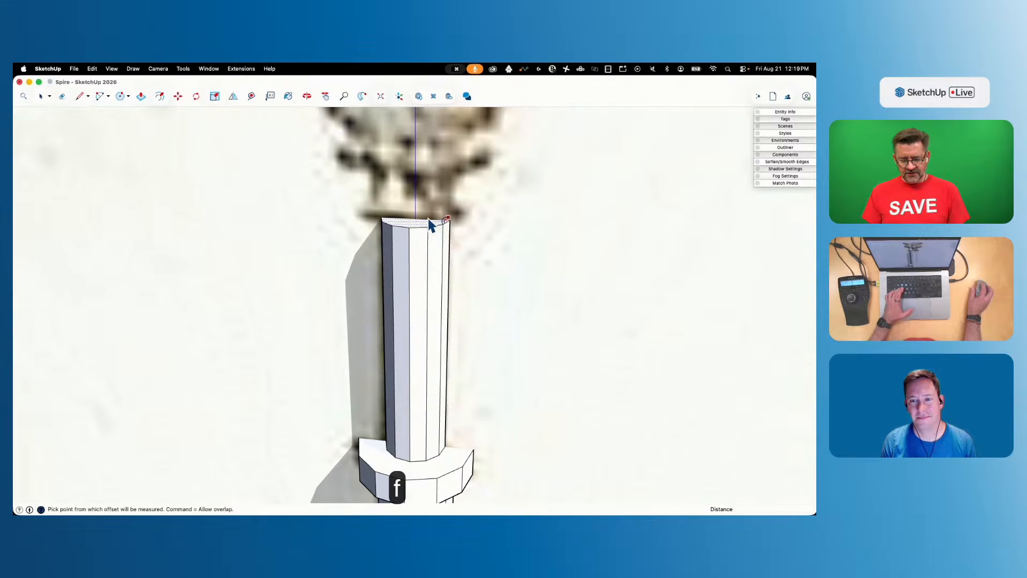
Offset the upper shaft's top outward about 1/2" and pull it up into a thin cap matching the drawing
key(p)
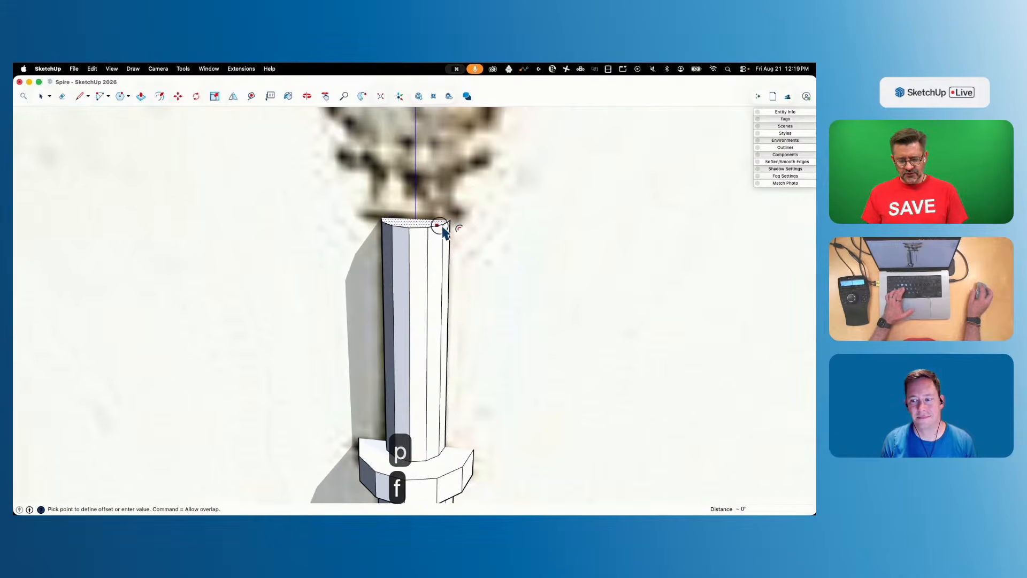
click(461, 231)
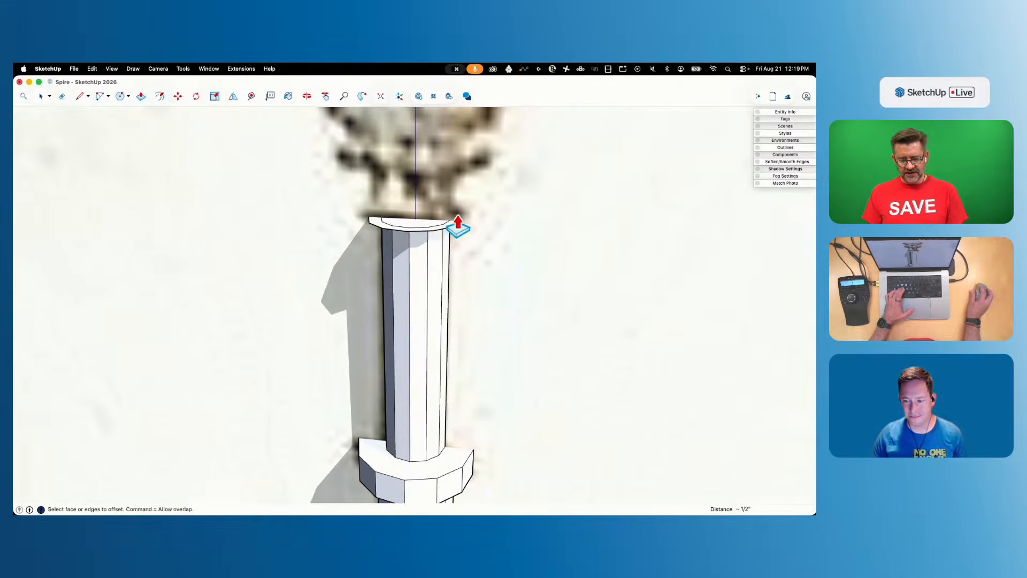
click(455, 219)
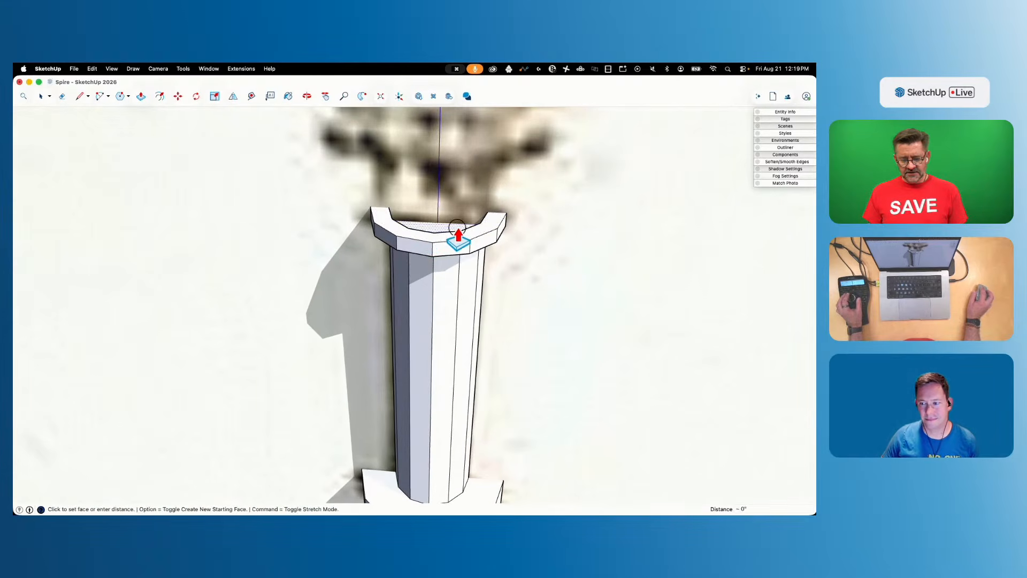
Scale the cap's inner face about centre to about 1.10 and pull it up towards the finial's base
key(space)
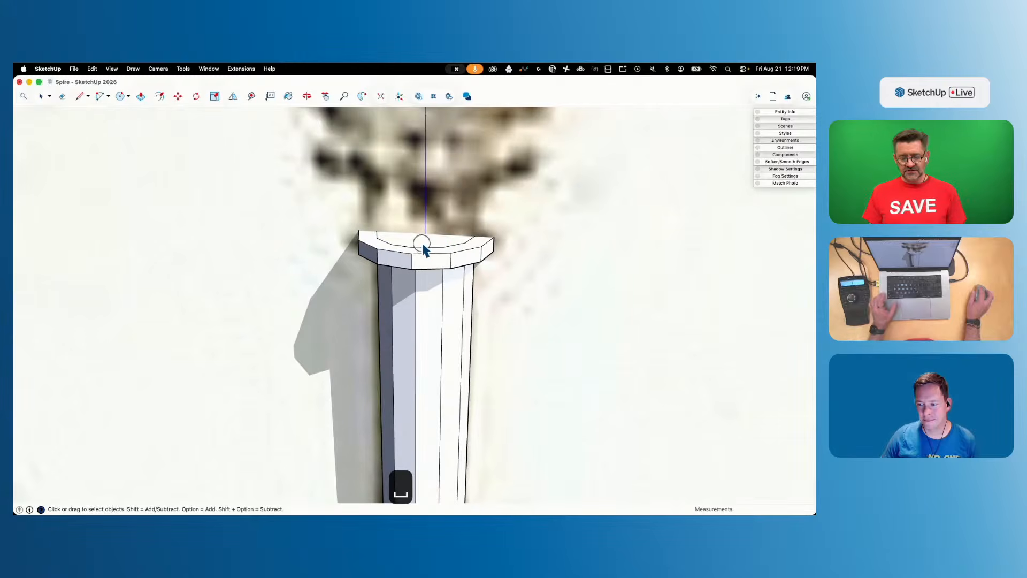
key(s)
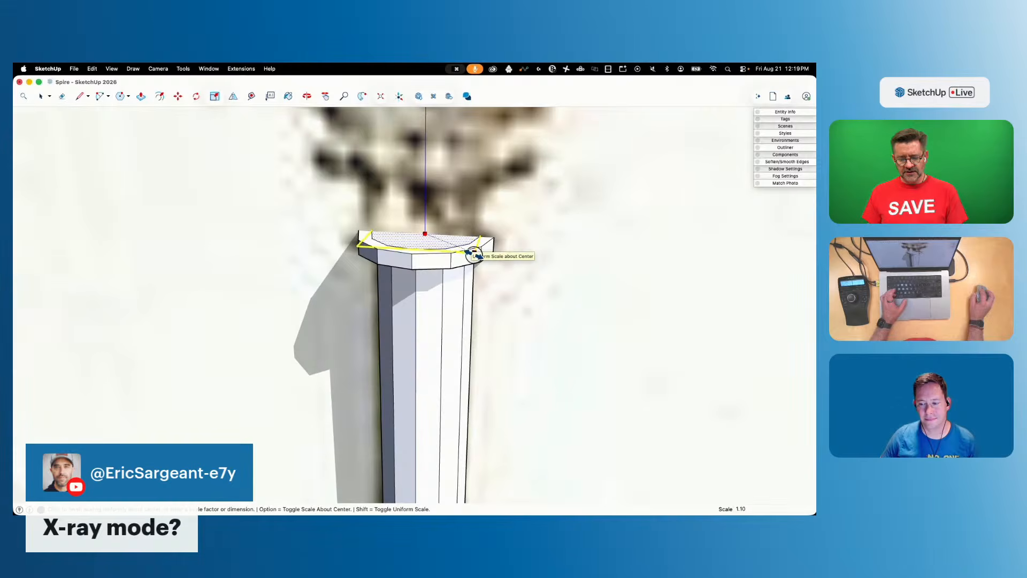
click(472, 254)
key(p)
drag(448, 240, 427, 244)
key(space)
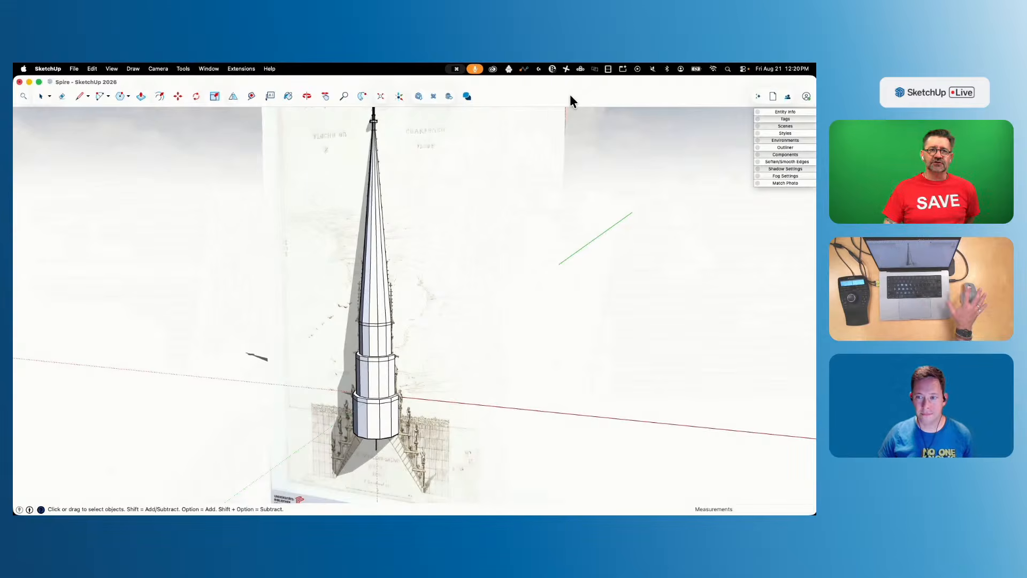
Examine the spire's stacked tiers and tapering shaft against the reference drawing from several angles, including the shaded side
scroll(366, 377, up, 8)
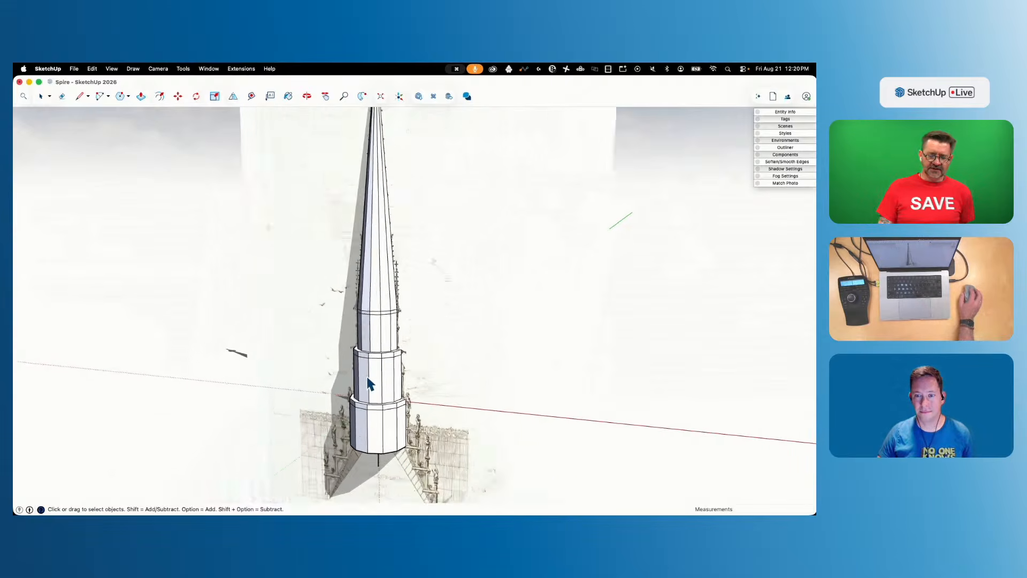
scroll(415, 257, down, 5)
middle_drag(400, 286, 464, 322)
scroll(406, 230, up, 6)
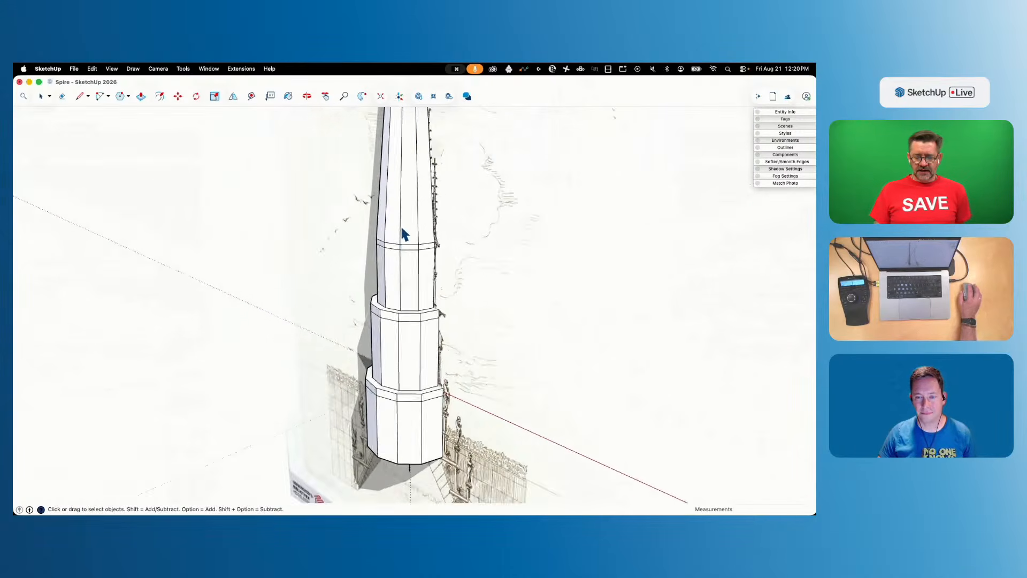
middle_drag(412, 211, 345, 192)
scroll(344, 188, down, 7)
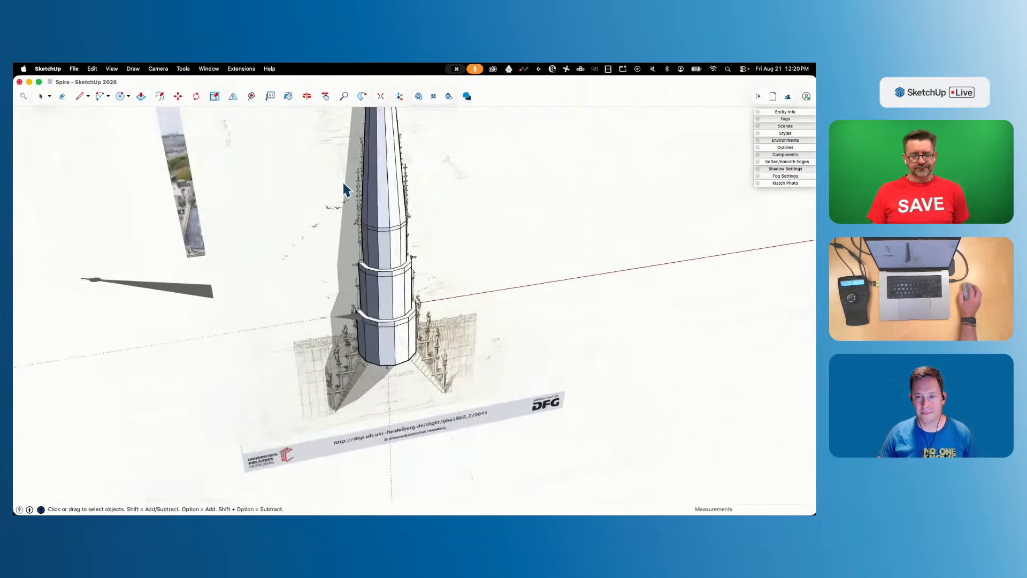
mouse_move(411, 172)
middle_down()
mouse_move(340, 183)
mouse_move(351, 207)
mouse_move(293, 226)
mouse_move(431, 214)
middle_up()
scroll(340, 183, up, 6)
scroll(431, 214, down, 6)
scroll(405, 213, down, 2)
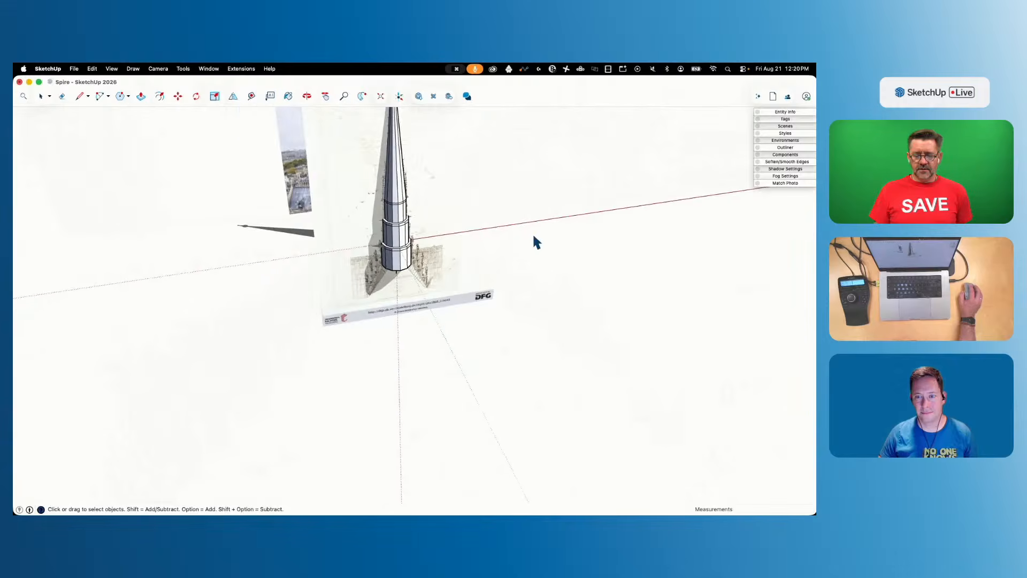
middle_drag(532, 232, 384, 224)
scroll(422, 159, up, 6)
scroll(403, 193, up, 6)
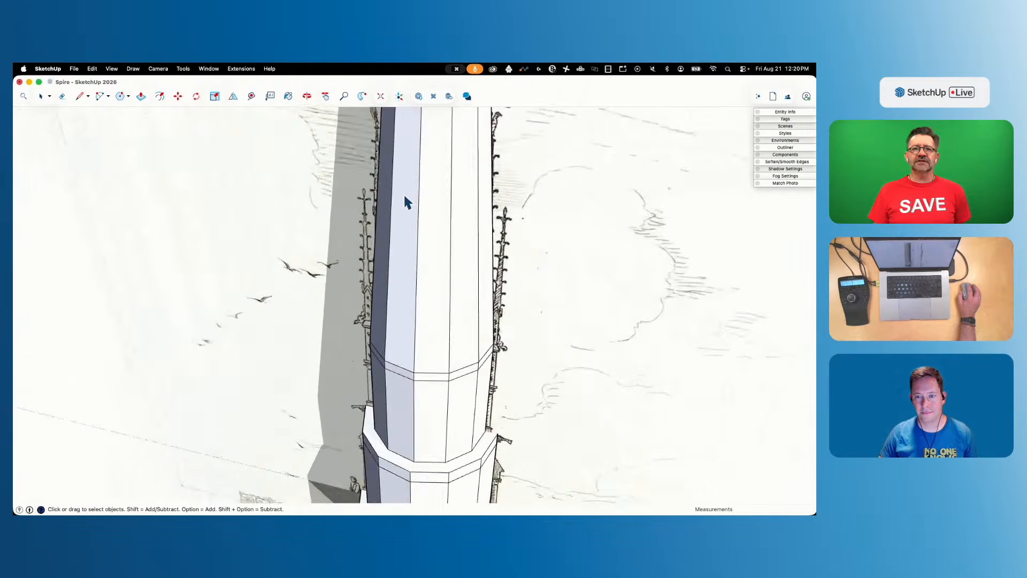
middle_drag(518, 231, 302, 238)
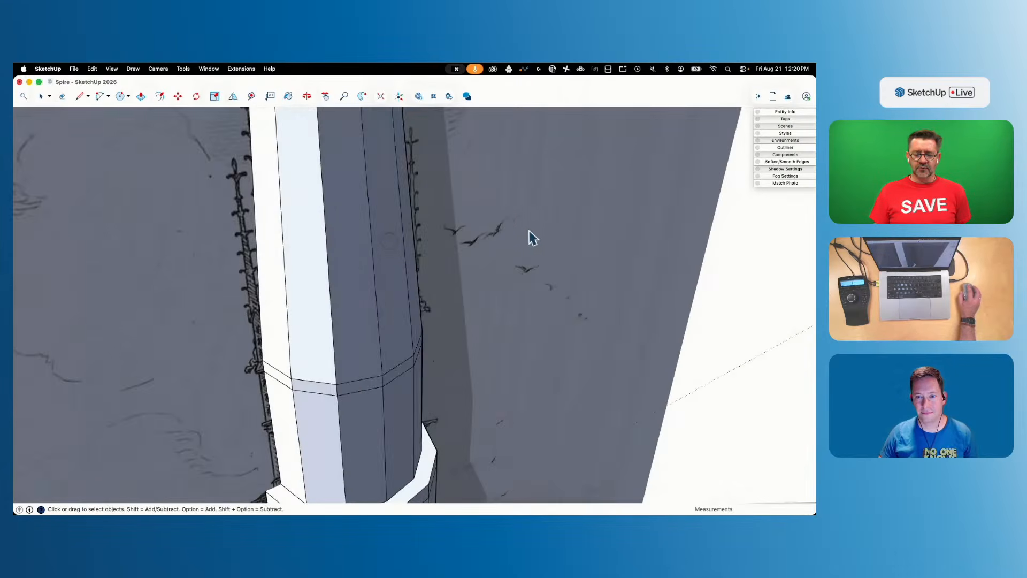
middle_drag(527, 232, 298, 201)
mouse_move(518, 229)
middle_down()
mouse_move(259, 225)
mouse_move(473, 225)
mouse_move(498, 237)
mouse_move(216, 254)
mouse_move(401, 266)
mouse_move(259, 255)
mouse_move(405, 286)
middle_up()
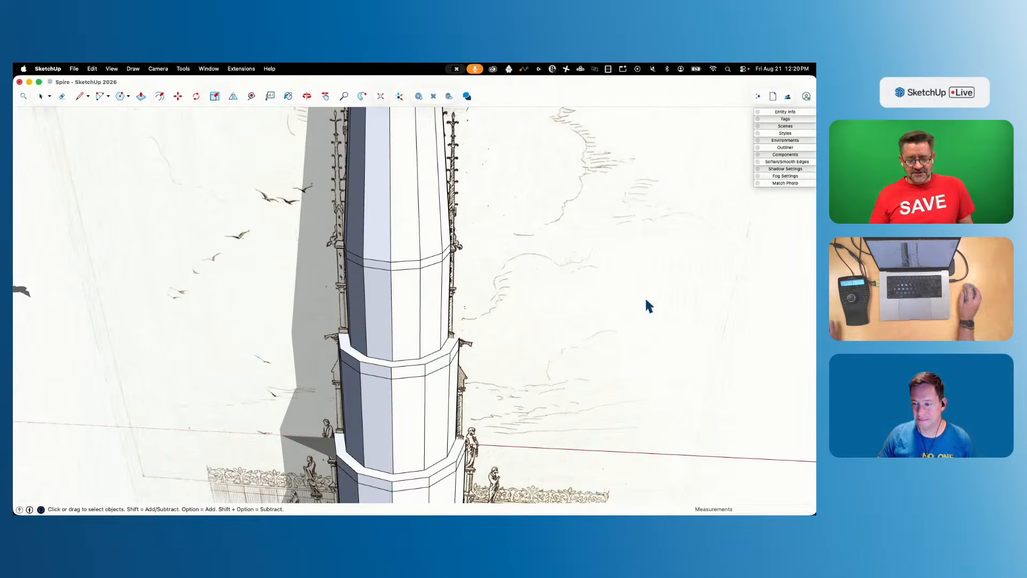
middle_drag(203, 293, 82, 310)
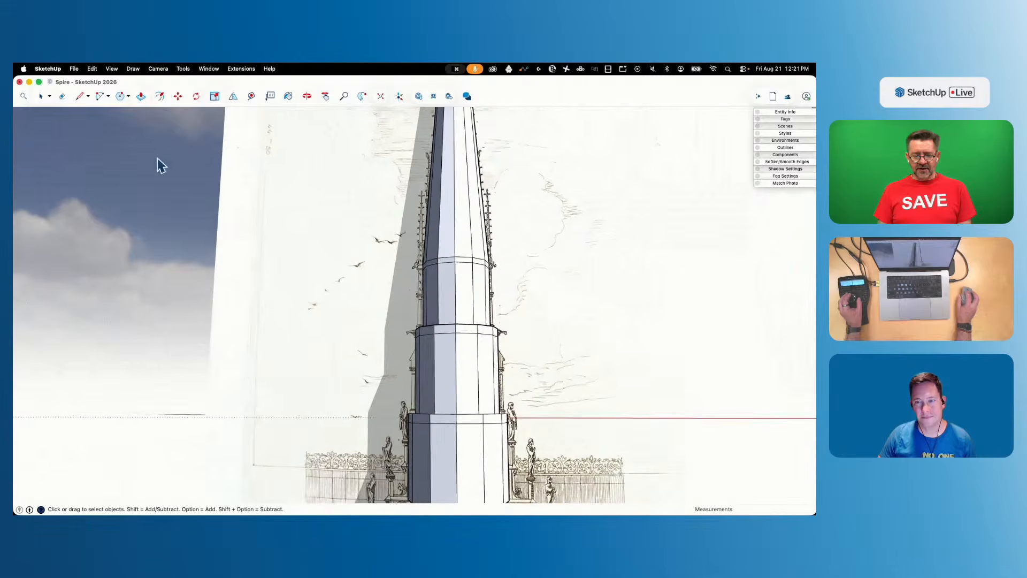
click(123, 96)
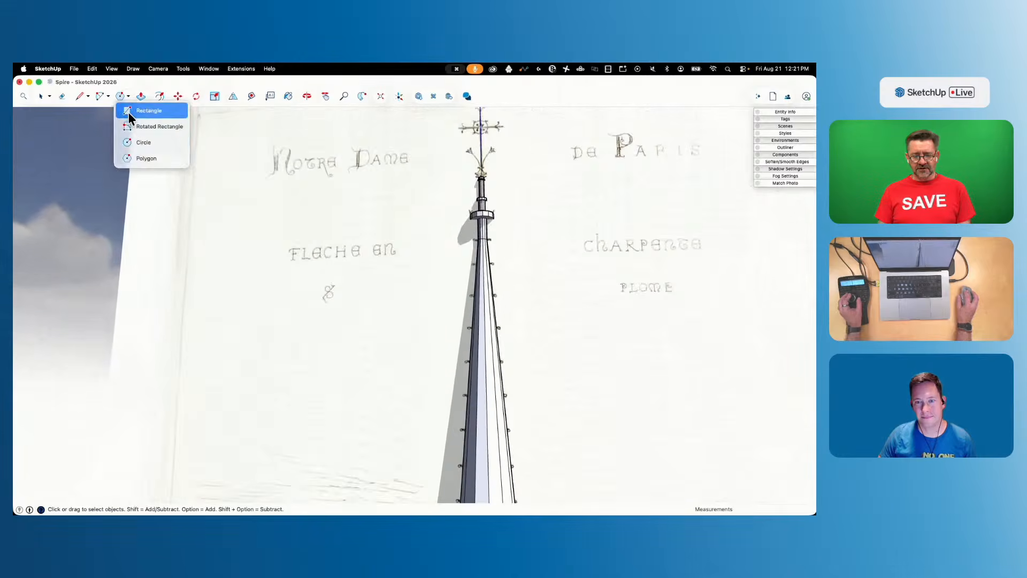
click(128, 112)
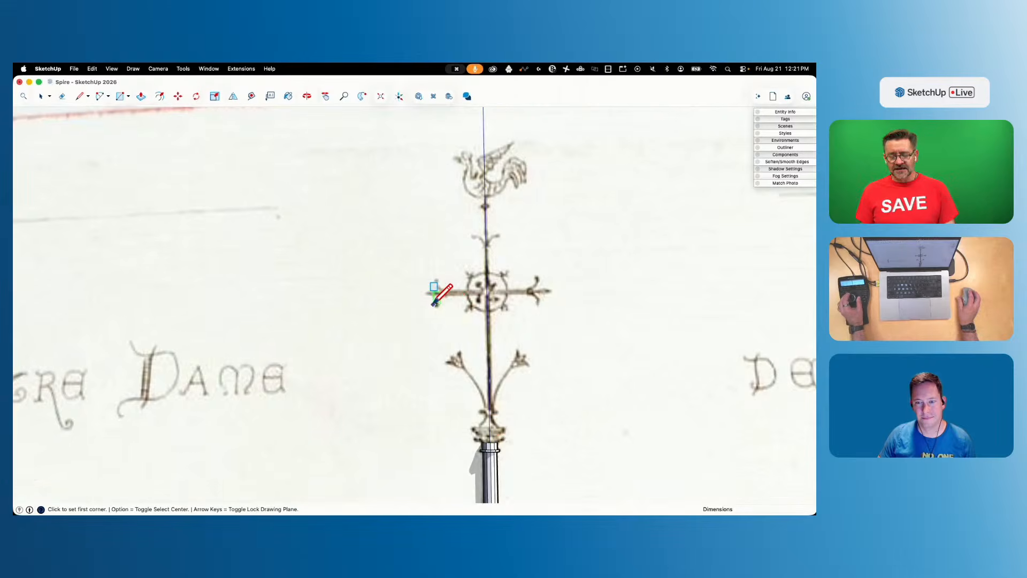
key(space)
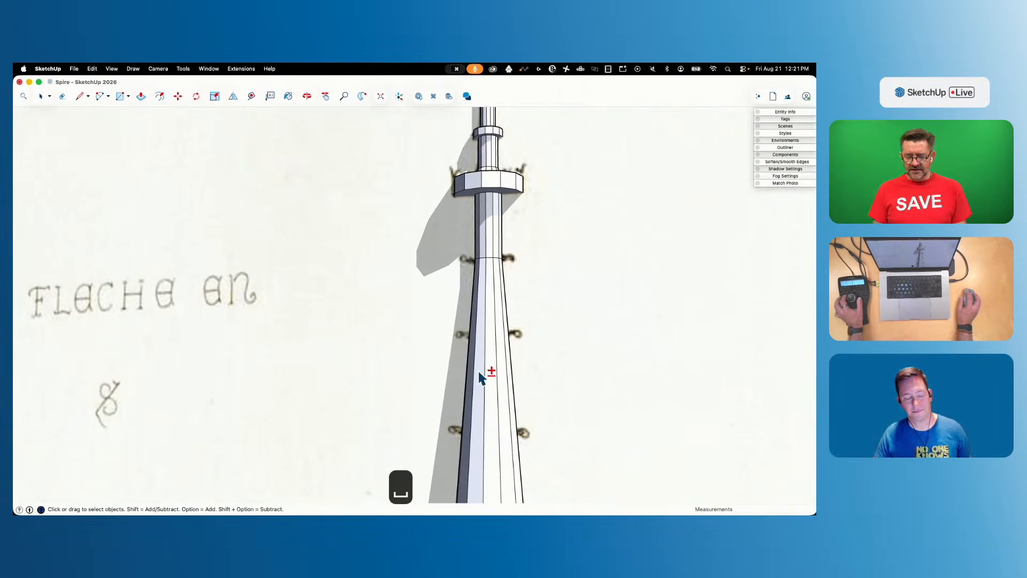
Select several adjacent faces along the spire's long tapering shaft
shift+click(479, 370)
shift+click(483, 393)
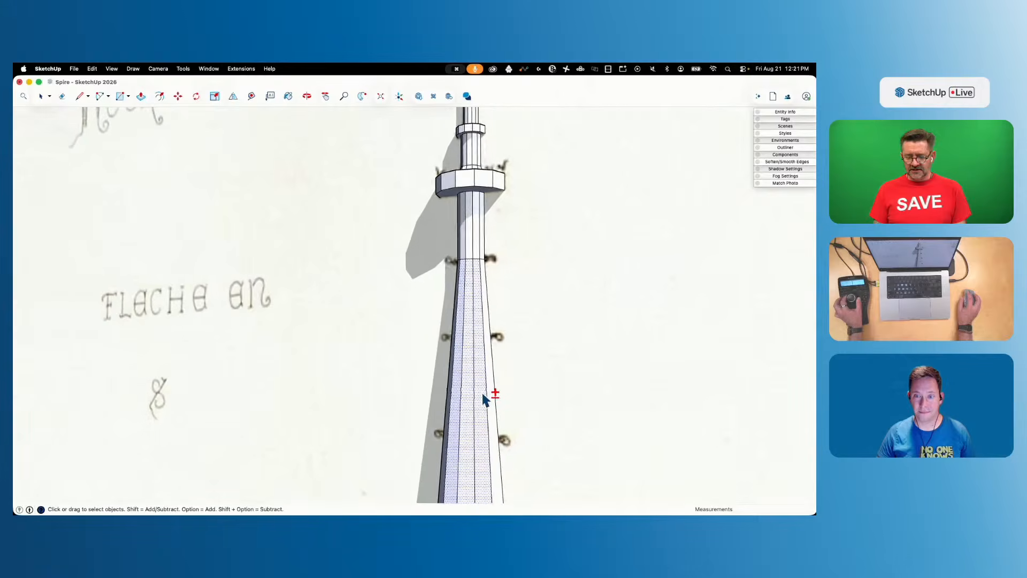
shift+click(481, 392)
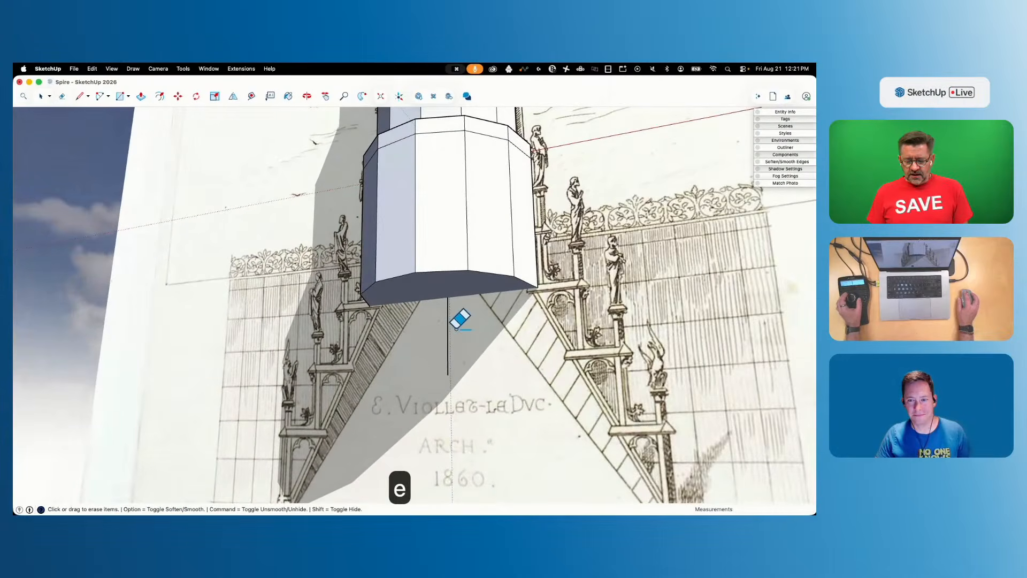
Undo the stray erasing and erase the vertical line hanging beneath the spire's base
drag(455, 328, 355, 401)
key(super+z)
key(space)
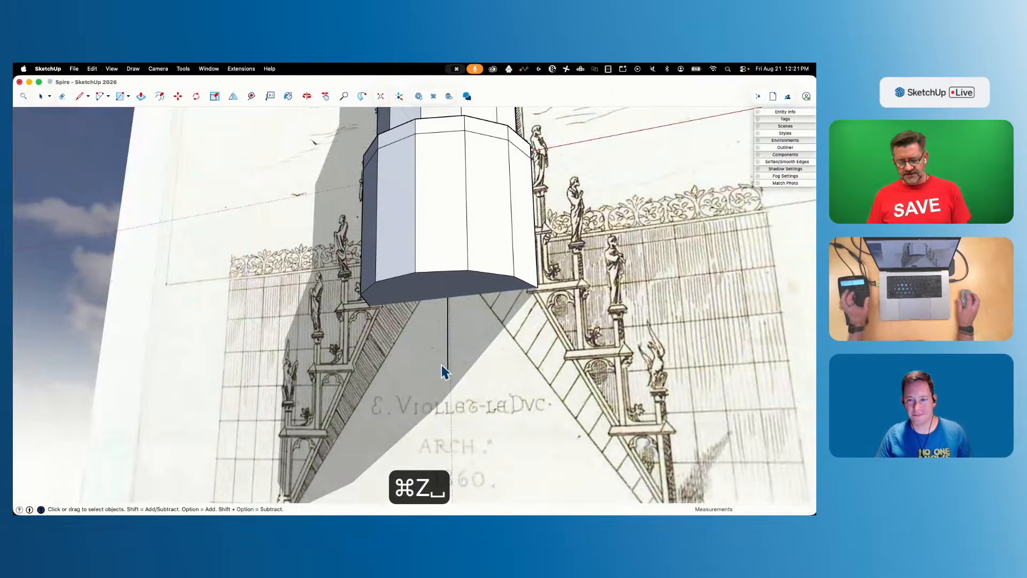
key(e)
key(space)
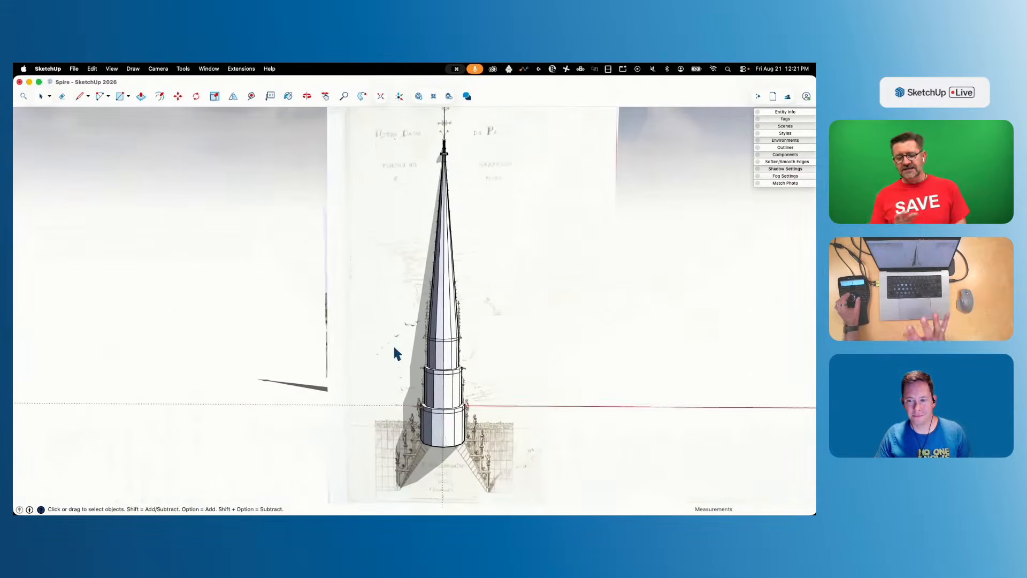
Select the entire 12-sided spire model in front of the reference drawing and delete it
scroll(397, 353, up, 10)
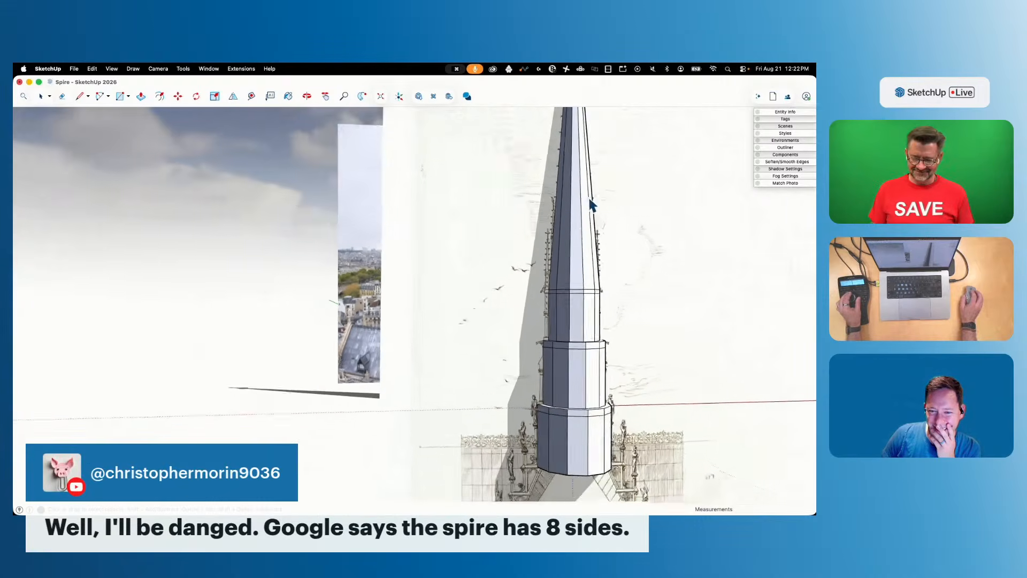
drag(445, 139, 546, 465)
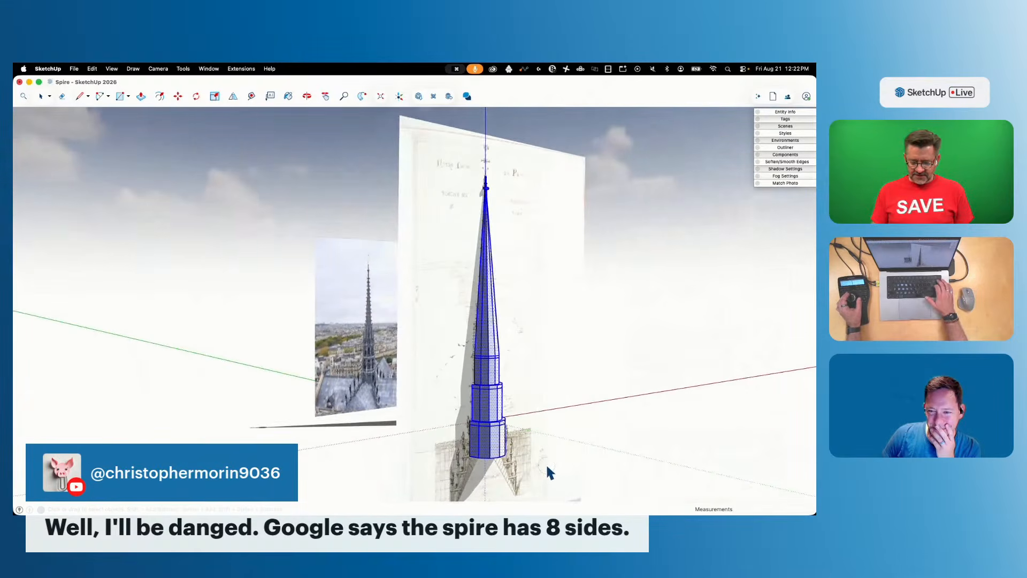
key(BackSpace)
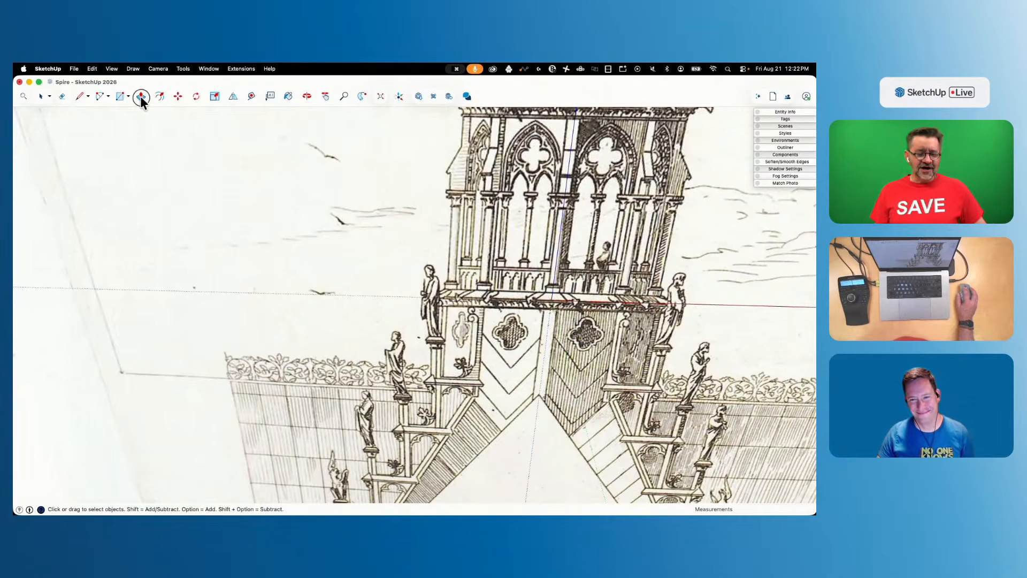
Draw an 8-sided polygon centred on the origin at the spire's base, with an inscribed radius of about 3' 1 9/16"
click(120, 97)
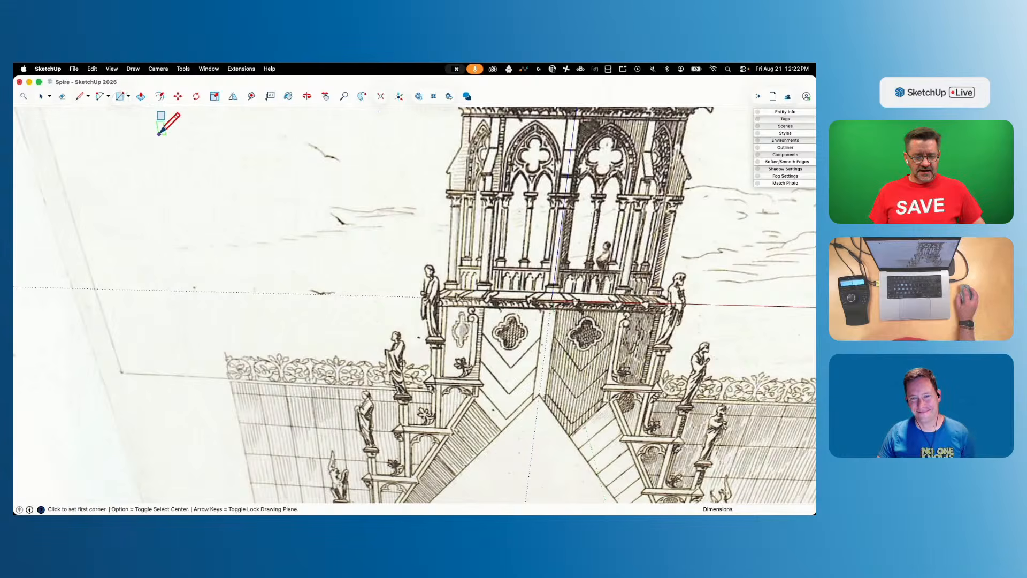
click(128, 97)
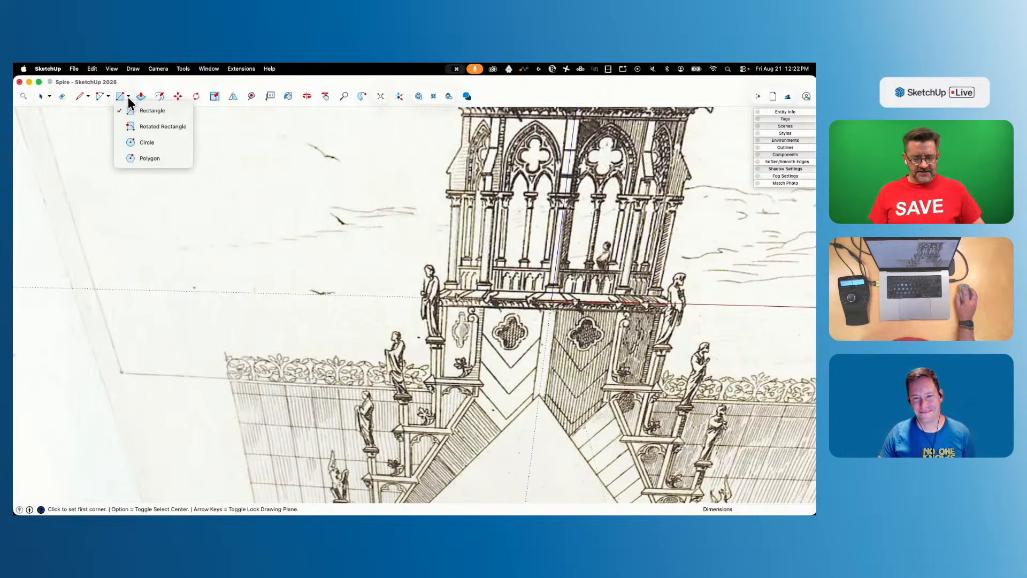
click(138, 158)
text(8)
key(Return)
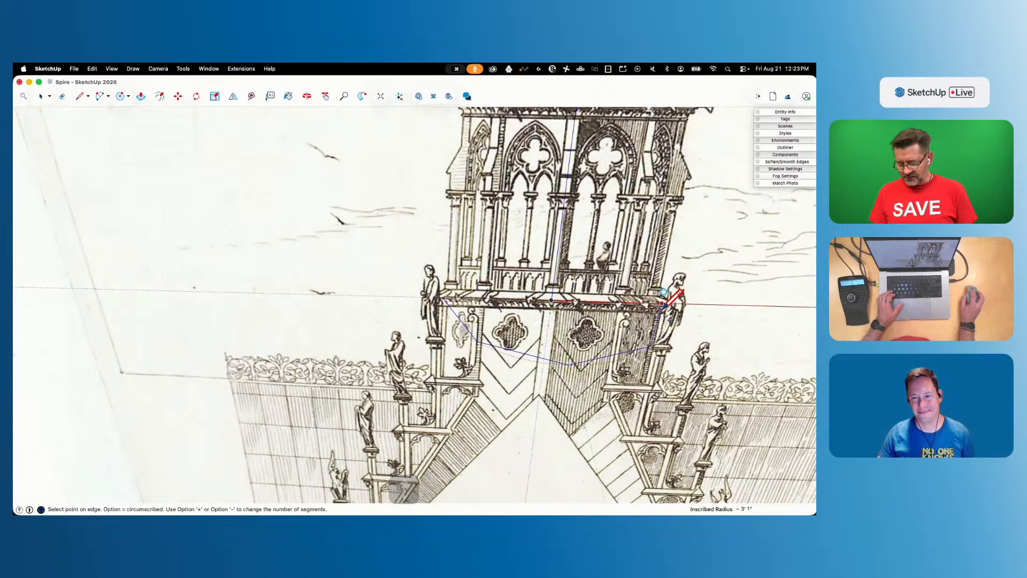
click(666, 303)
Extrude the octagon downward to form the base tier, and add a ledge about 6 11/16" tall on top as a separate section
key(p)
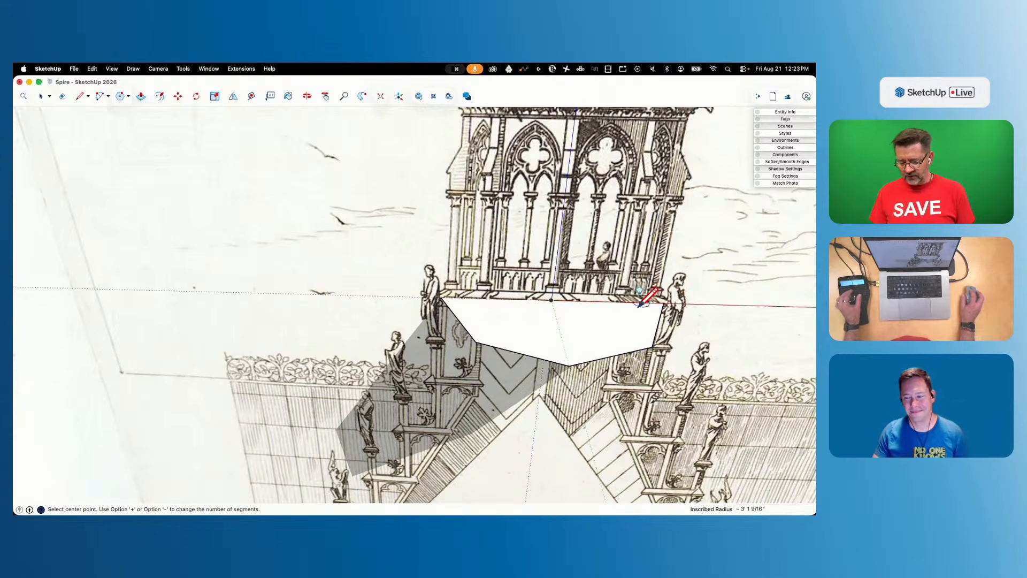
middle_drag(649, 291, 555, 291)
click(551, 289)
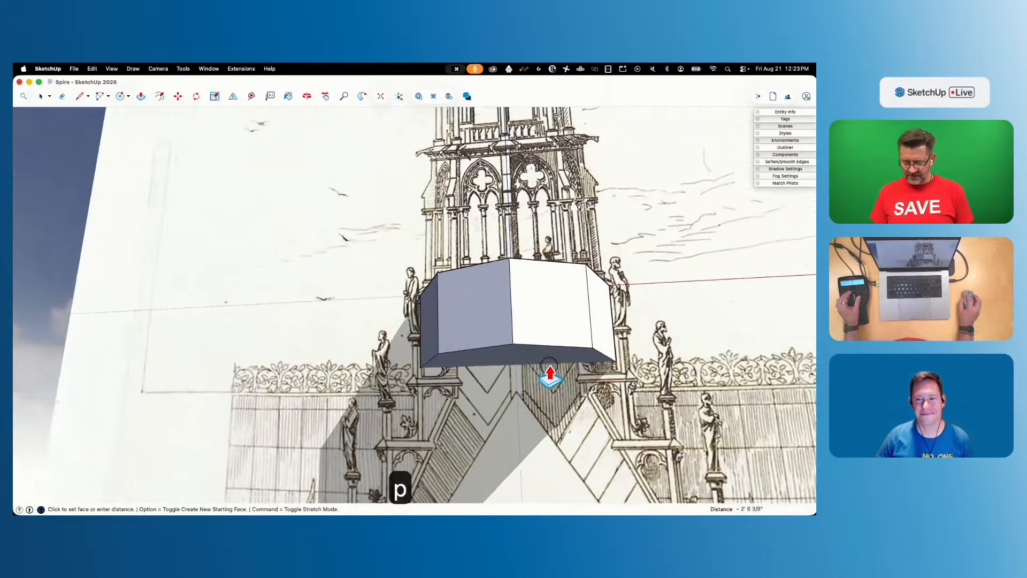
click(532, 333)
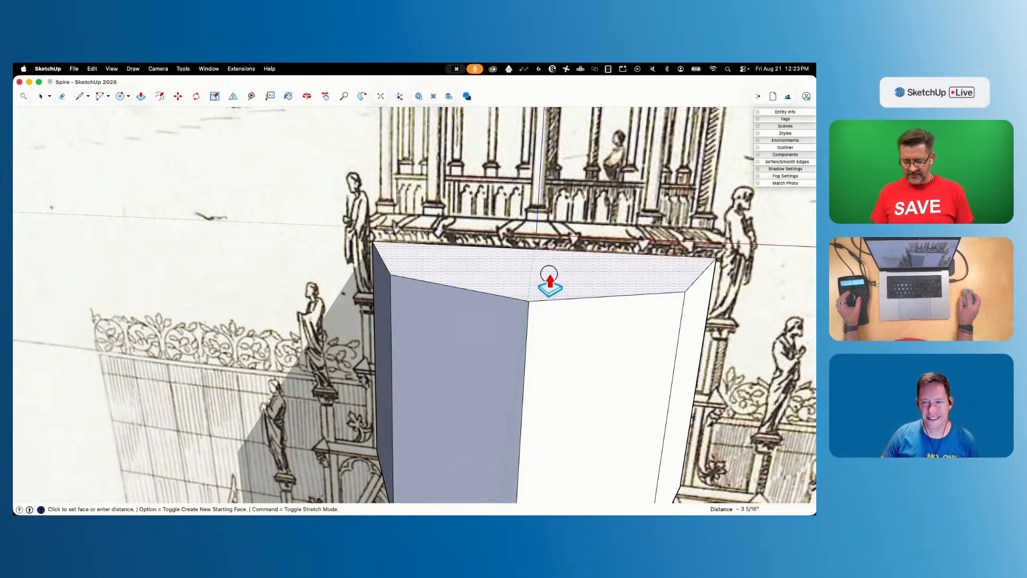
click(549, 282)
click(550, 282)
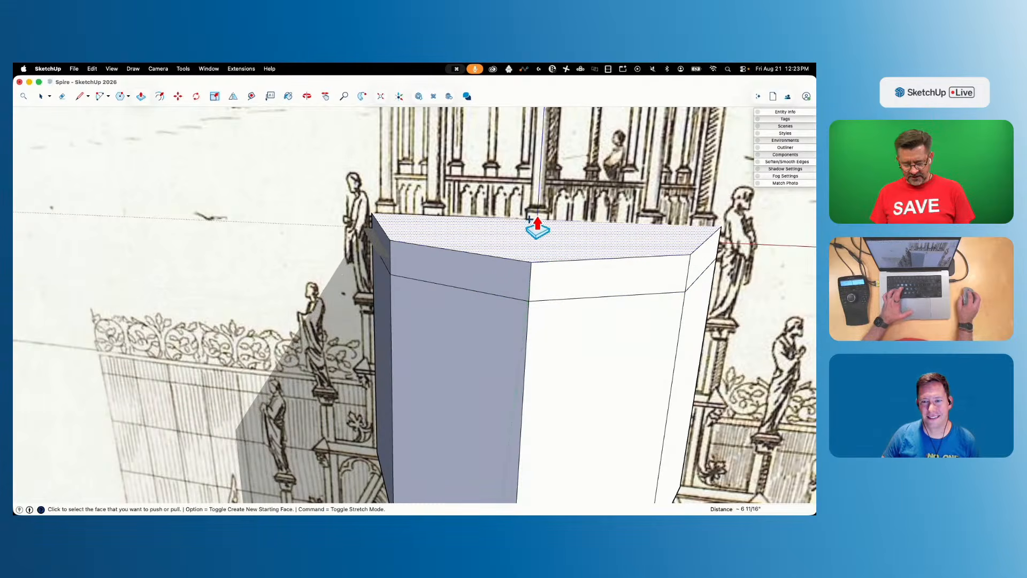
Offset the ledge's top inward about 6 1/16", raise the inner face about 4' 10 3/16", and cap it with a 6 11/16" ledge section
key(f)
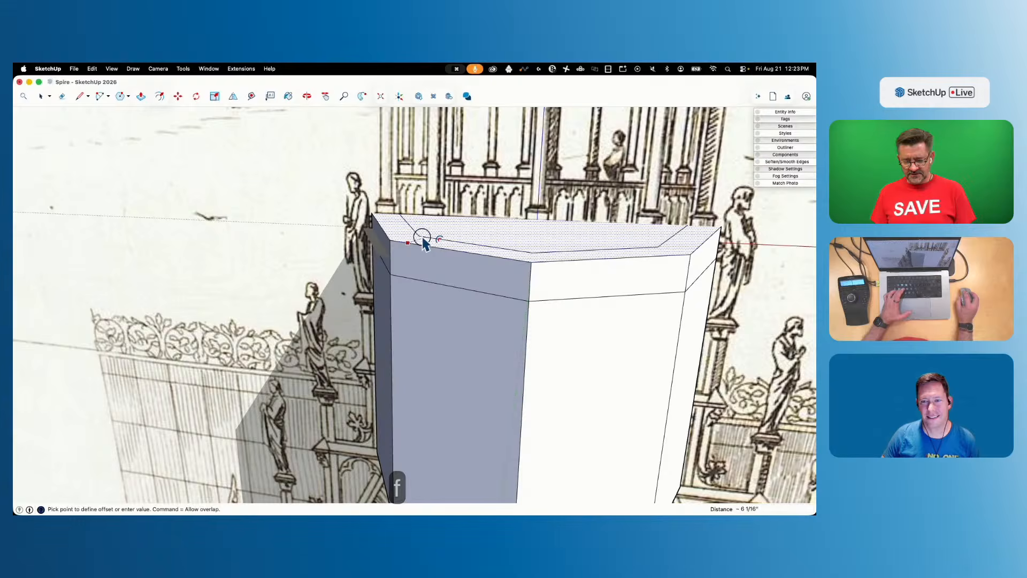
click(422, 242)
key(p)
click(532, 230)
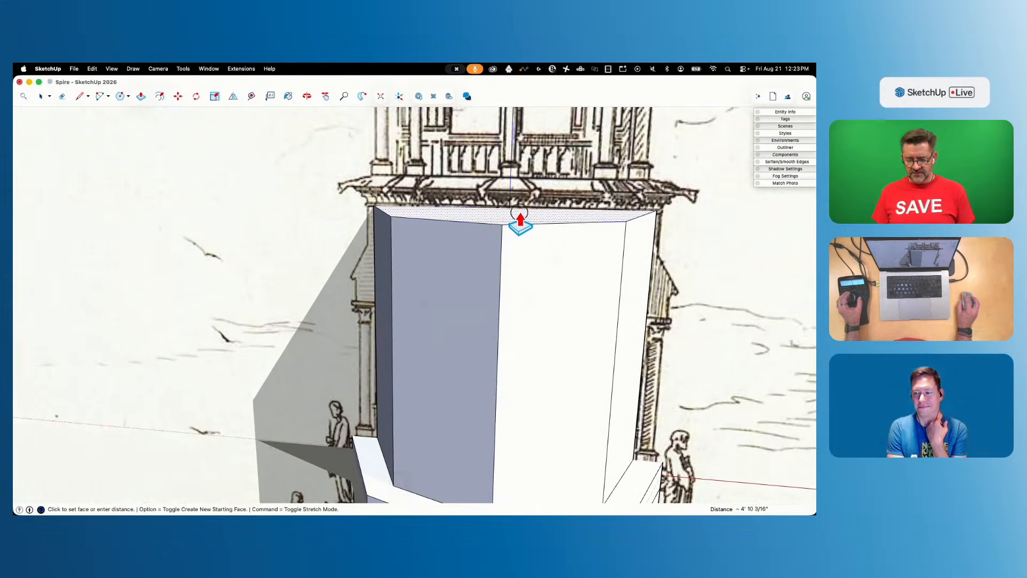
click(520, 218)
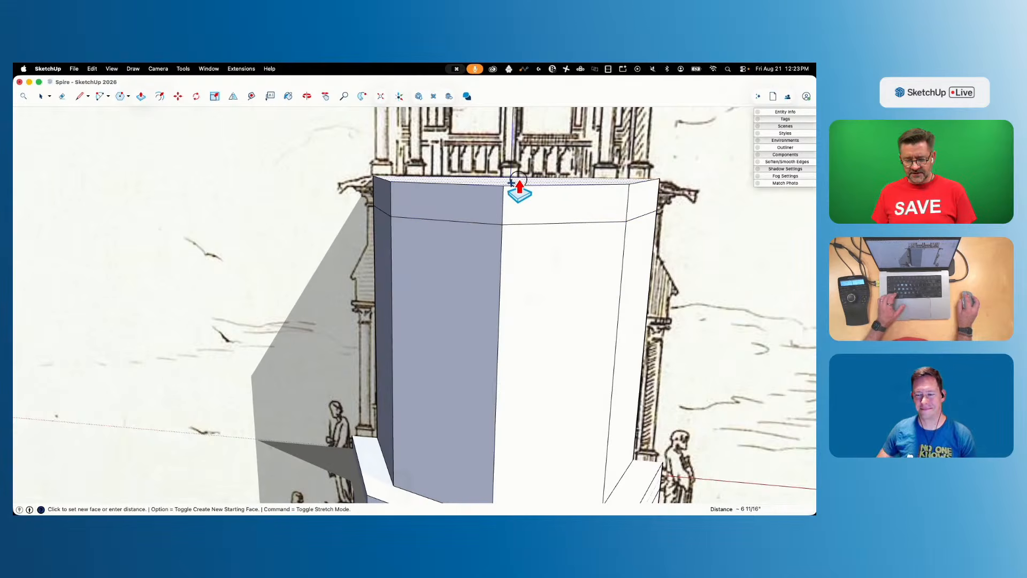
click(520, 183)
Offset the second ledge's top face inward and raise the inner face about 3' 11 11/16" to form the next tier
middle_drag(531, 167, 484, 214)
key(f)
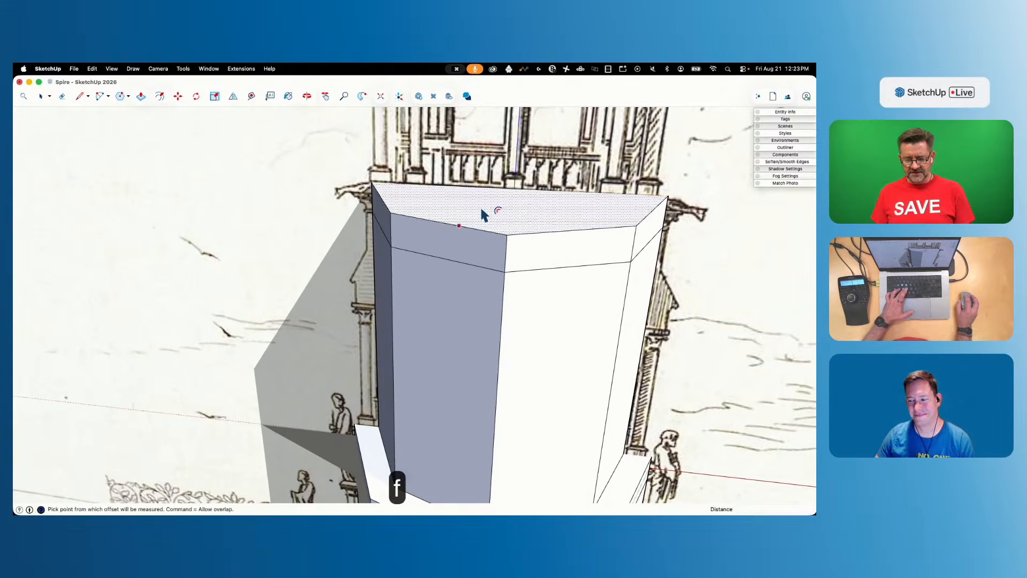
click(407, 200)
key(p)
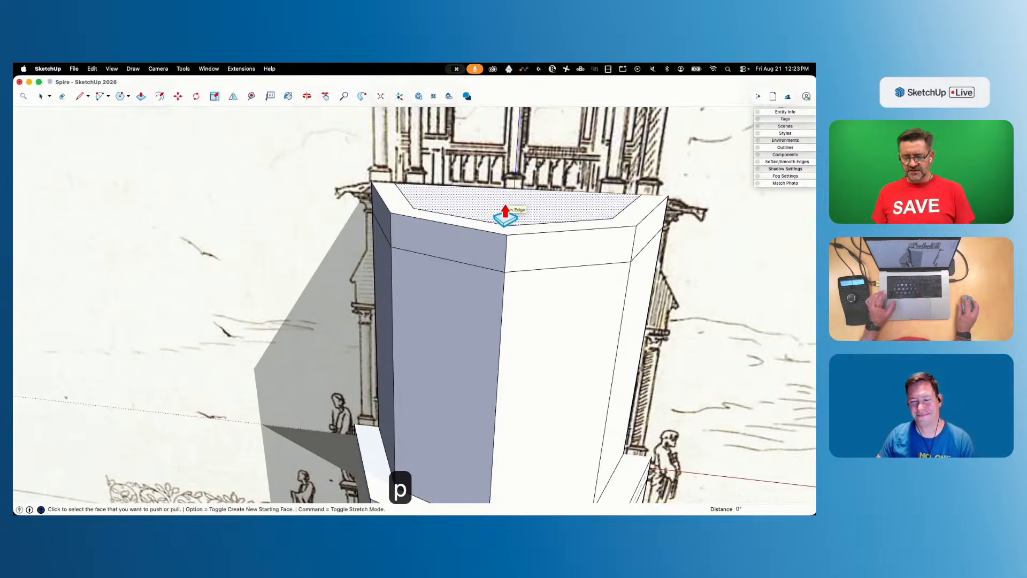
click(506, 205)
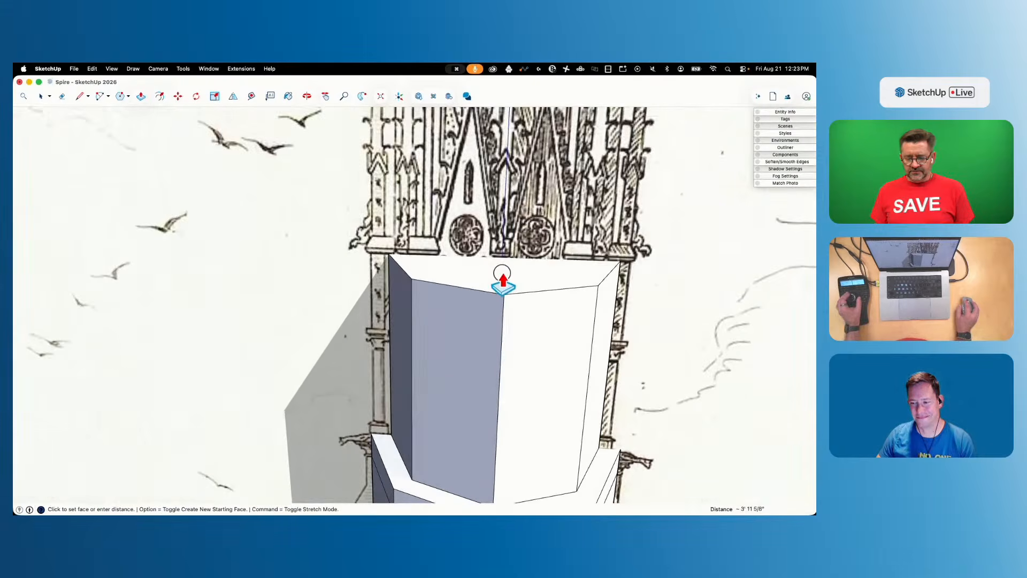
click(502, 279)
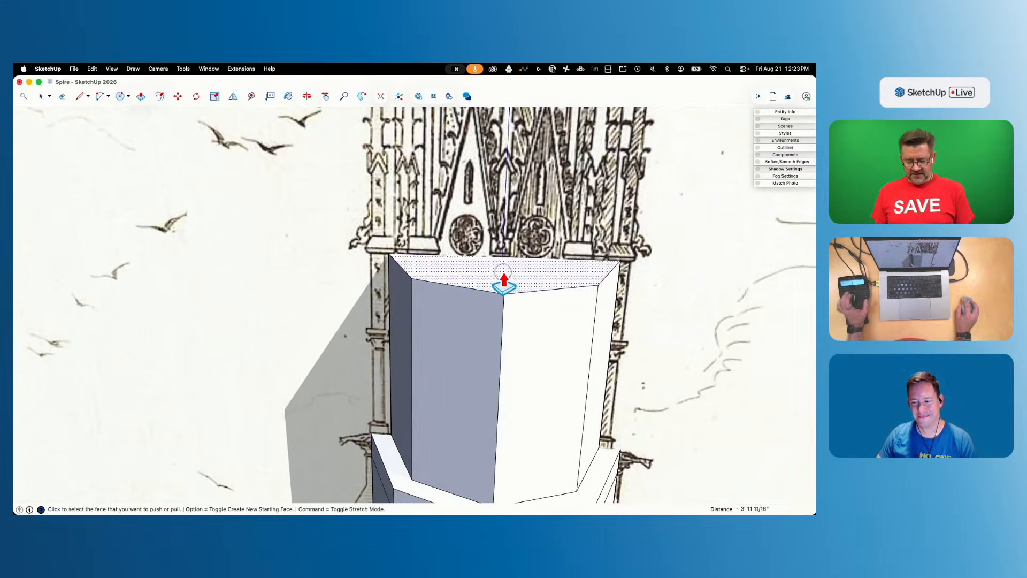
key(f)
click(499, 270)
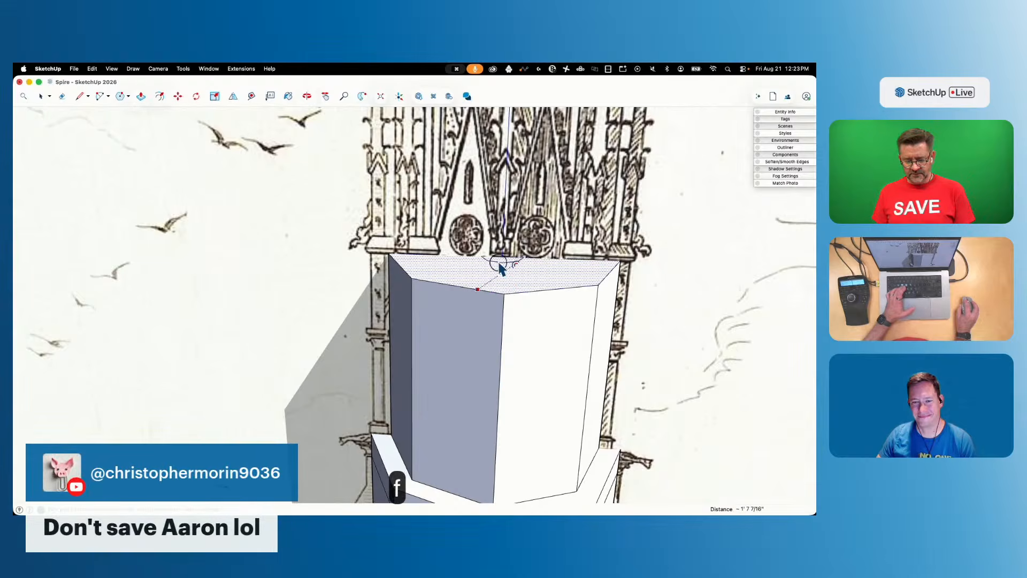
key(Escape)
Add a thin ledge section about 4" tall on the upper tier, and extrude a separate shaft section up to the finial's base
key(p)
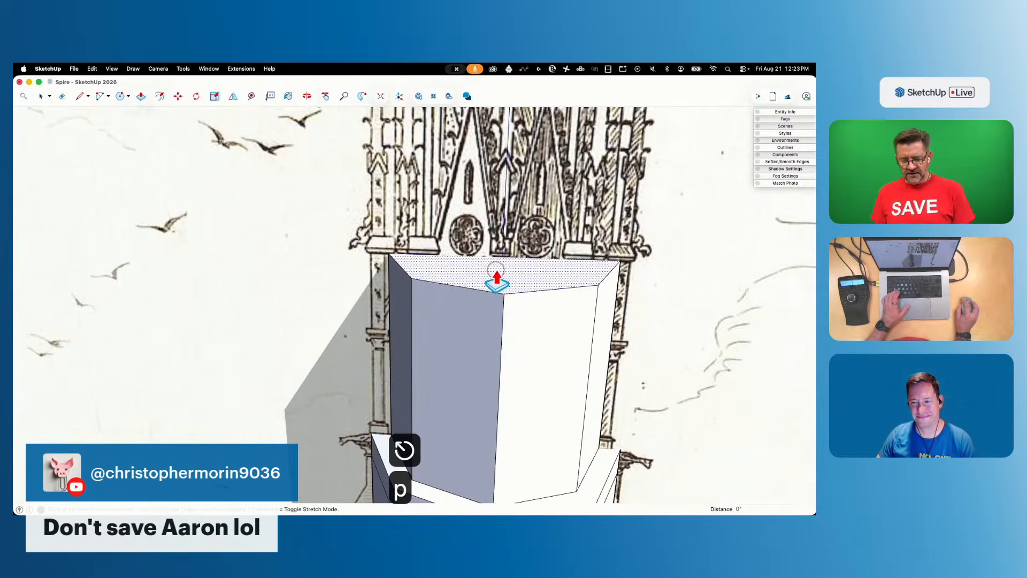
click(495, 271)
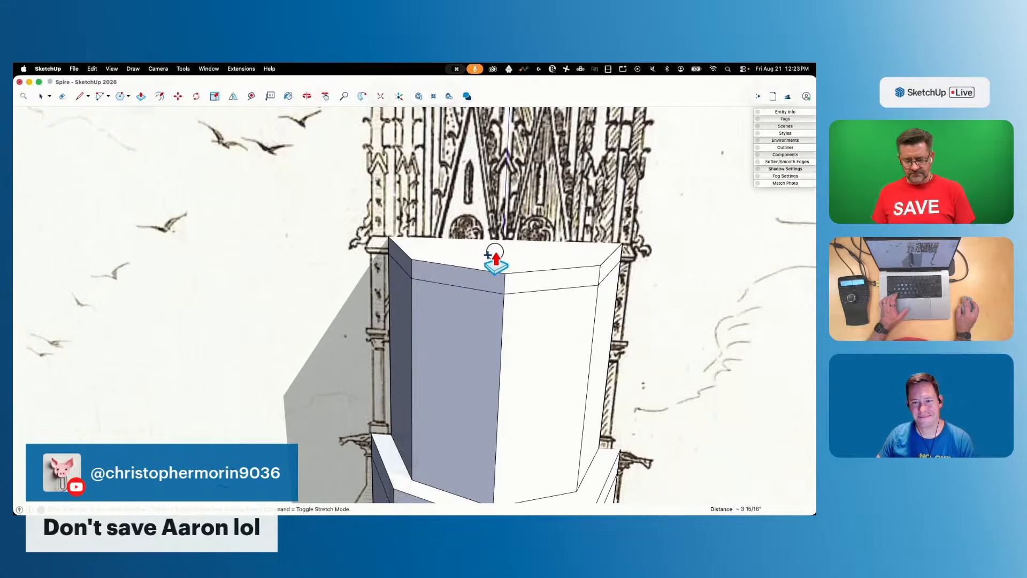
key(f)
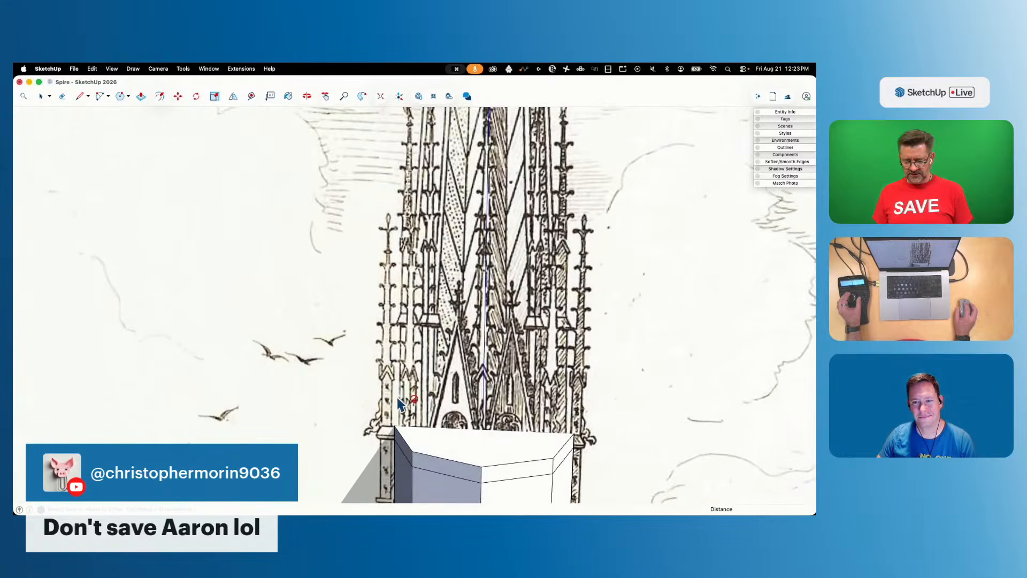
key(p)
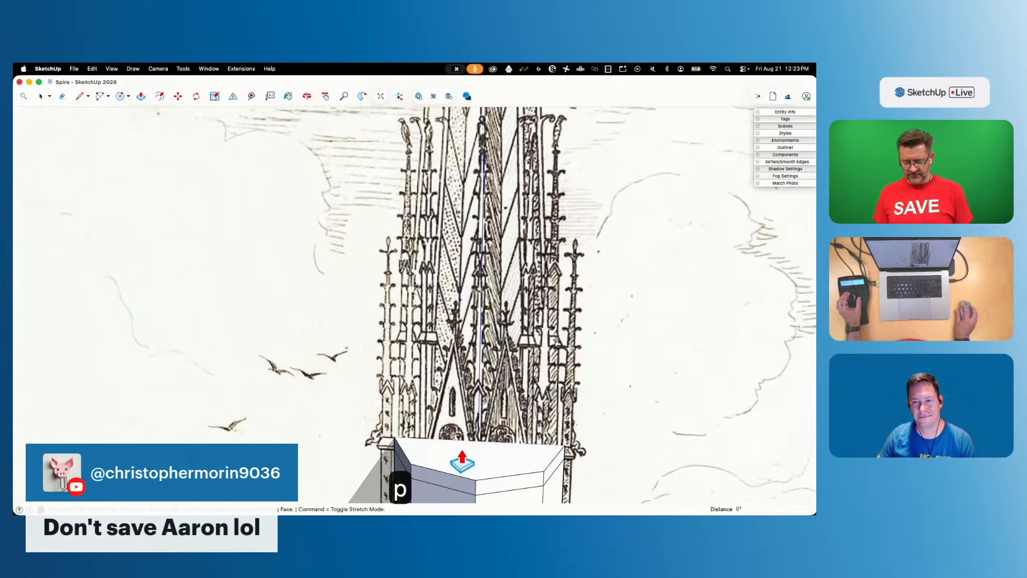
click(462, 462)
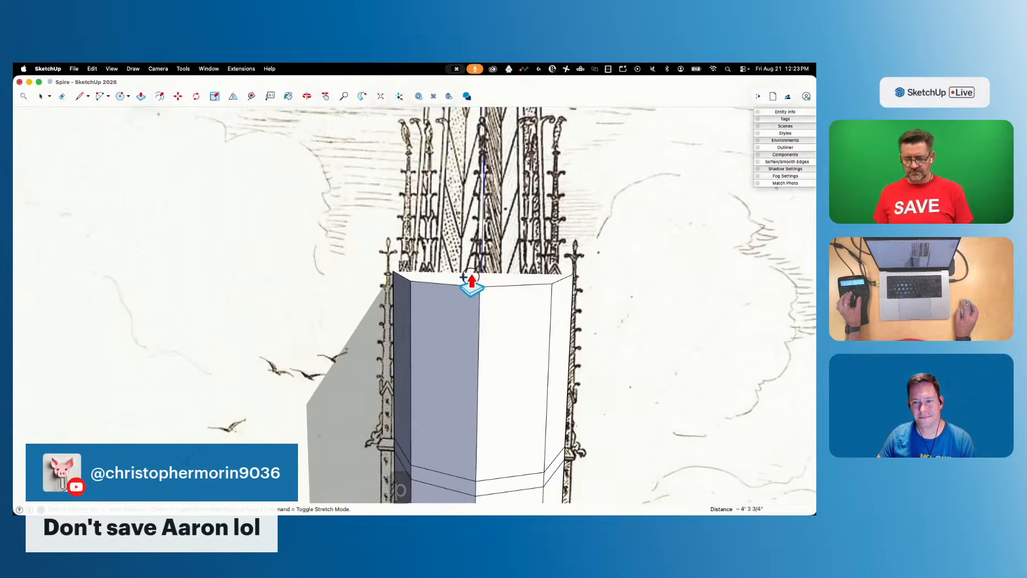
click(489, 305)
Taper the shaft by scaling its top face uniformly about centre to about 0.11, and again by 0.74 to match the drawing
key(space)
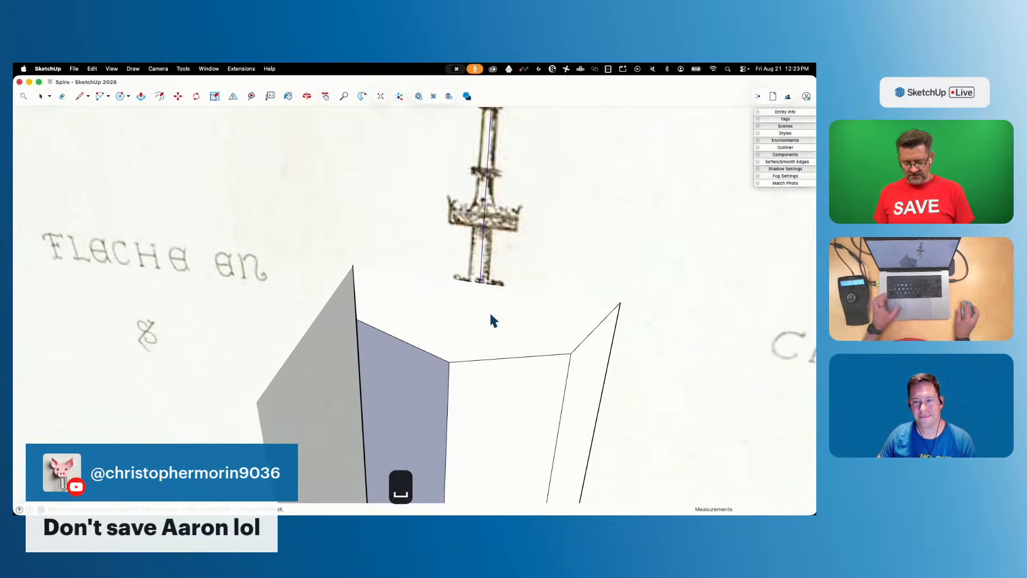
click(491, 315)
key(s)
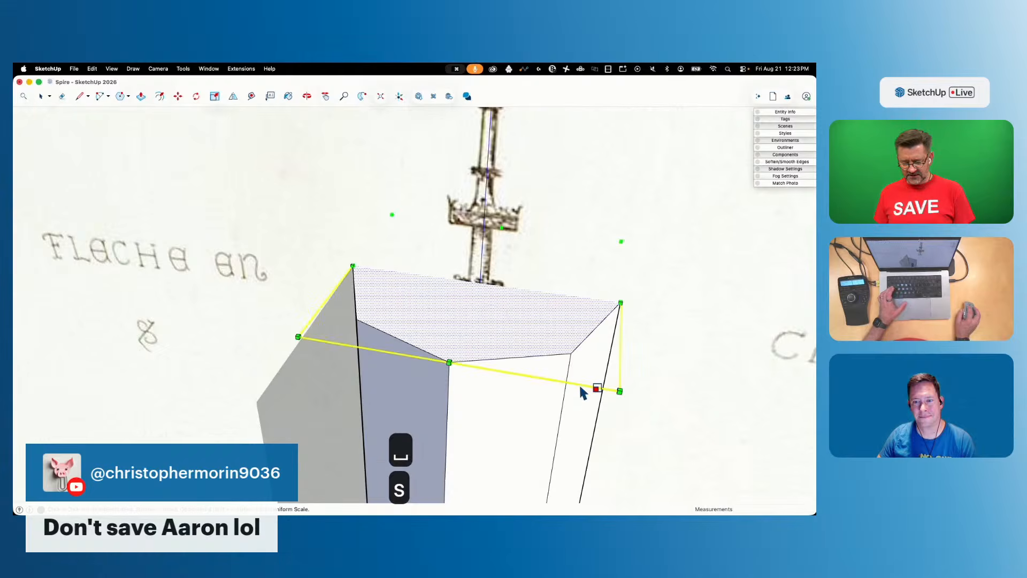
click(619, 391)
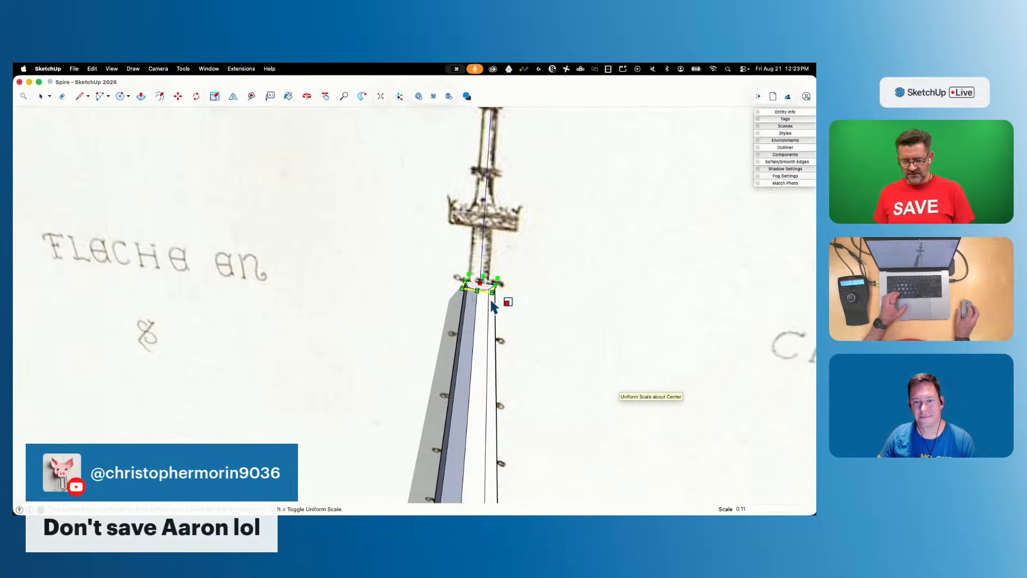
scroll(492, 306, up, 4)
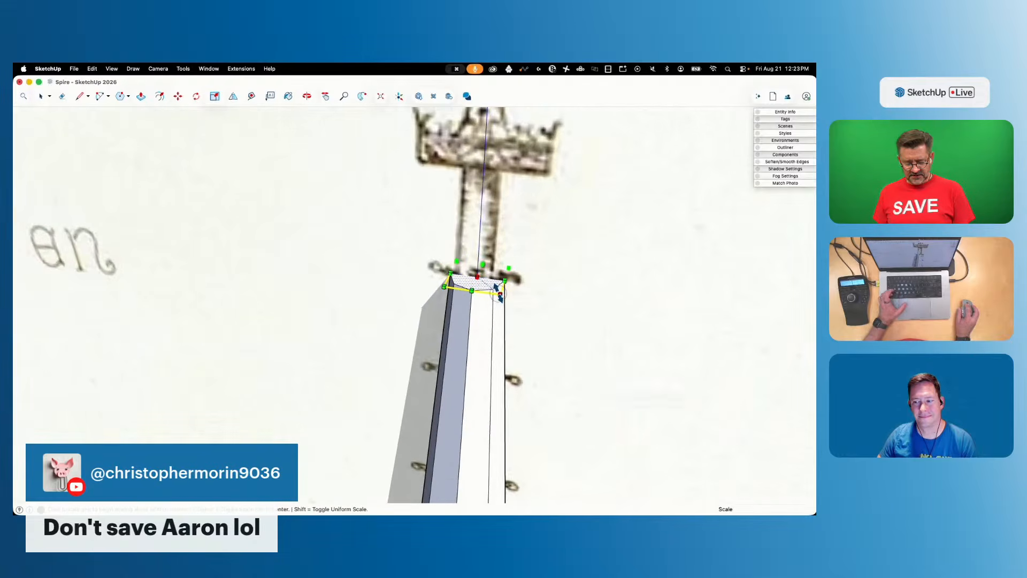
click(499, 293)
click(493, 289)
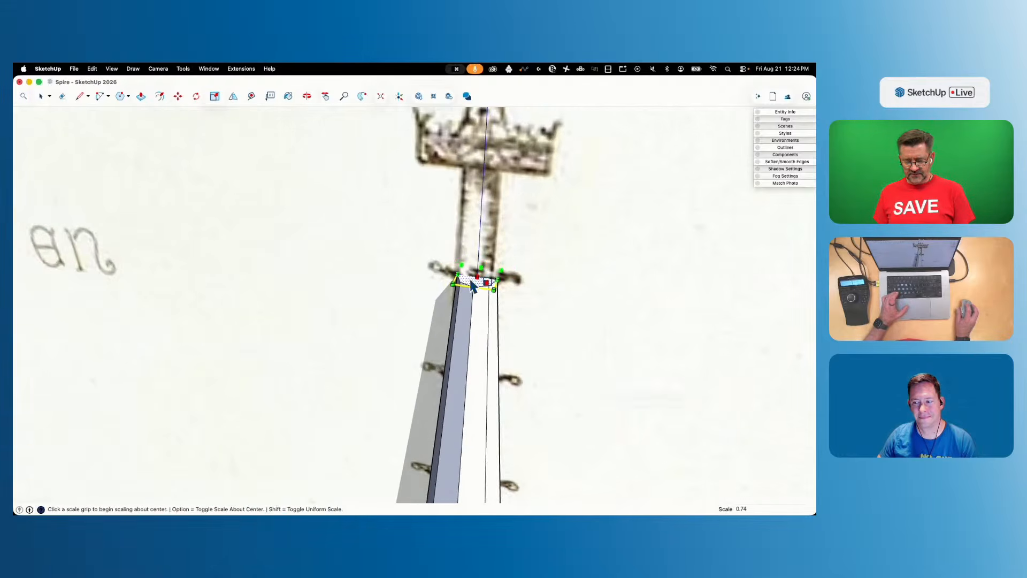
Extrude the shaft's top about 11 11/16" up to the crown, and offset the face's outline outward to the crown's width
key(p)
click(474, 287)
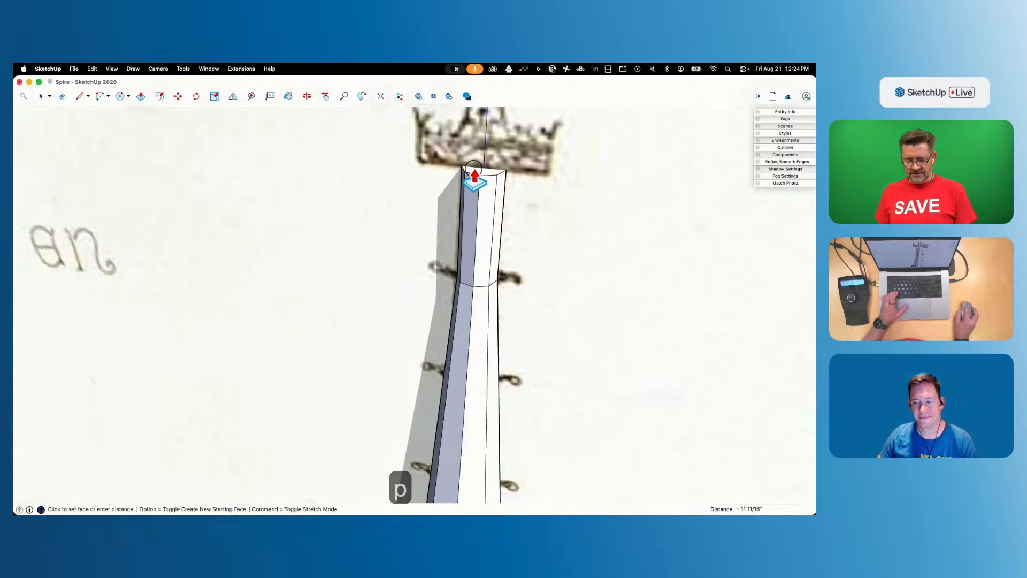
click(475, 176)
key(f)
click(483, 170)
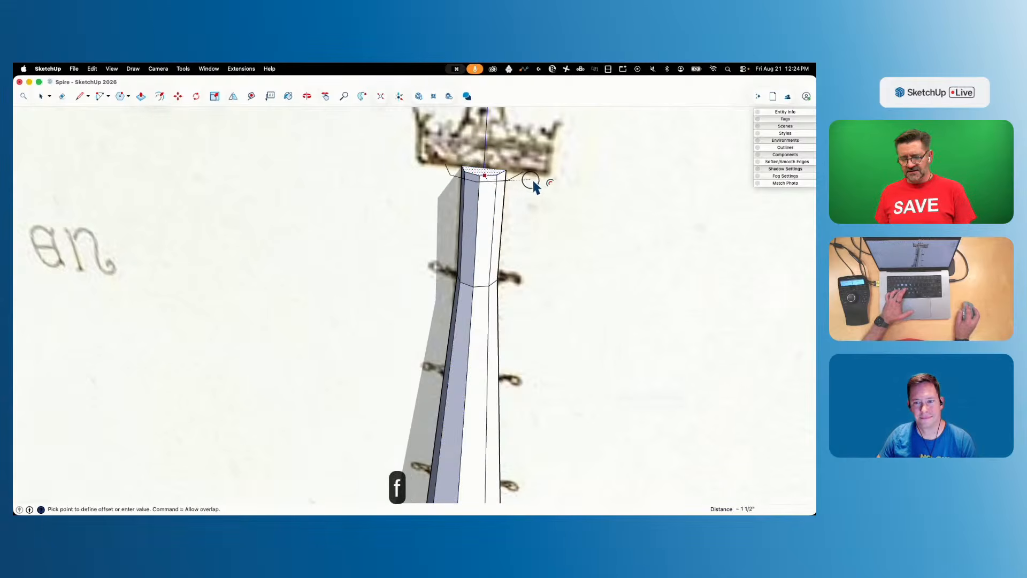
click(538, 180)
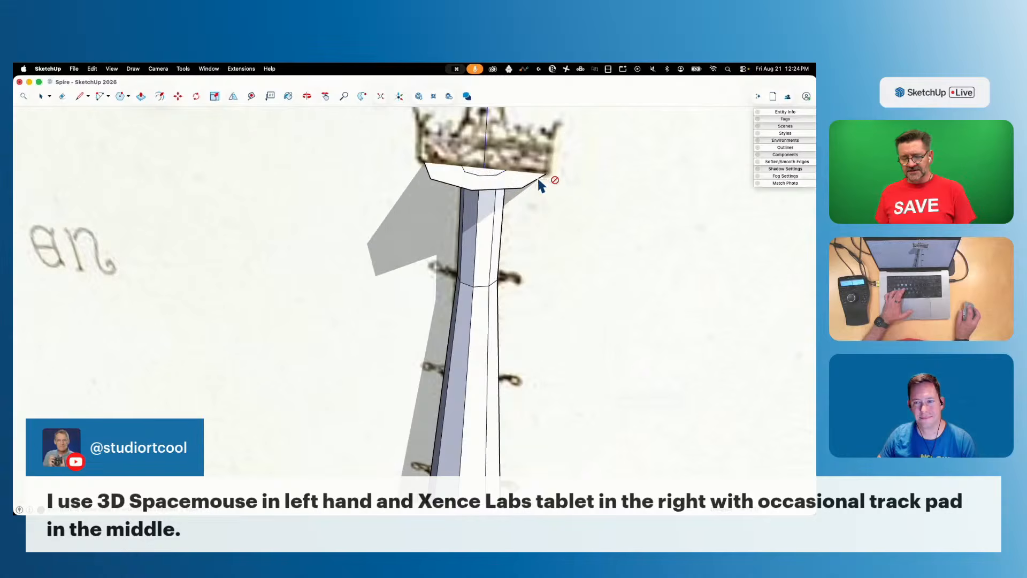
Extrude the crown's outer ring upward and raise the inner face level with the ring's top
key(p)
click(532, 184)
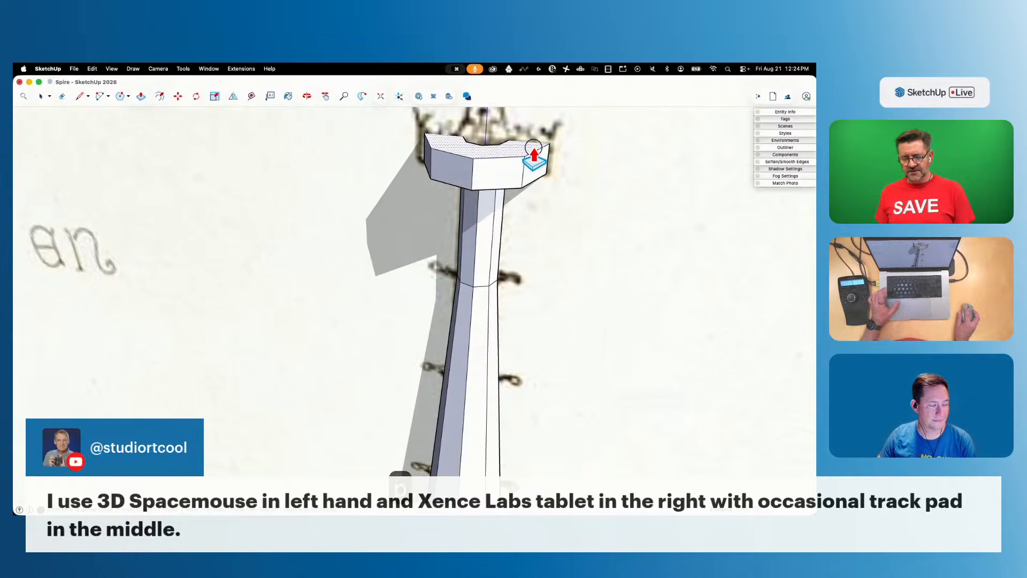
click(534, 149)
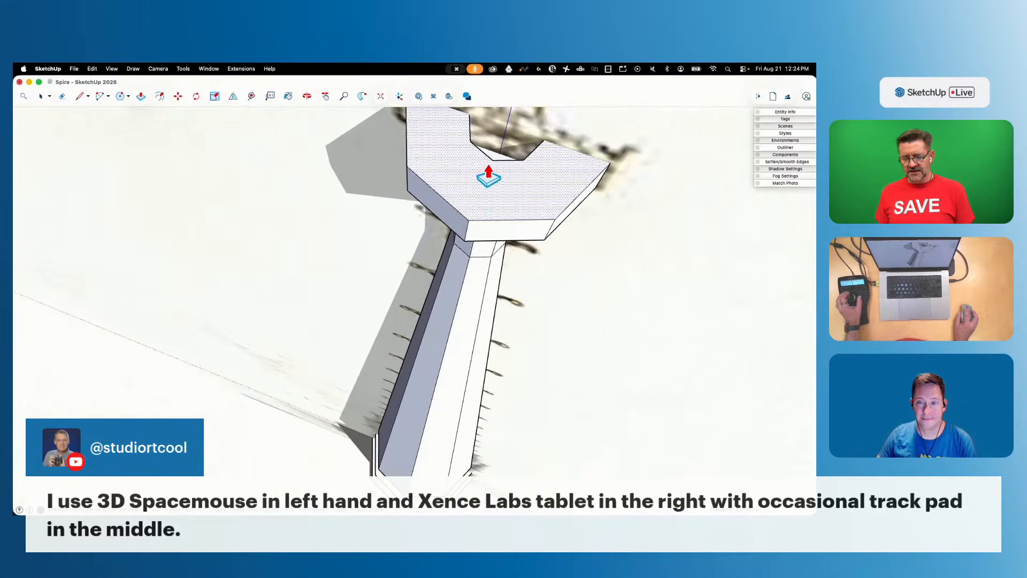
click(493, 160)
click(536, 154)
Scale the crown's inner face up slightly and extrude it upward as a block at the finial's base
key(space)
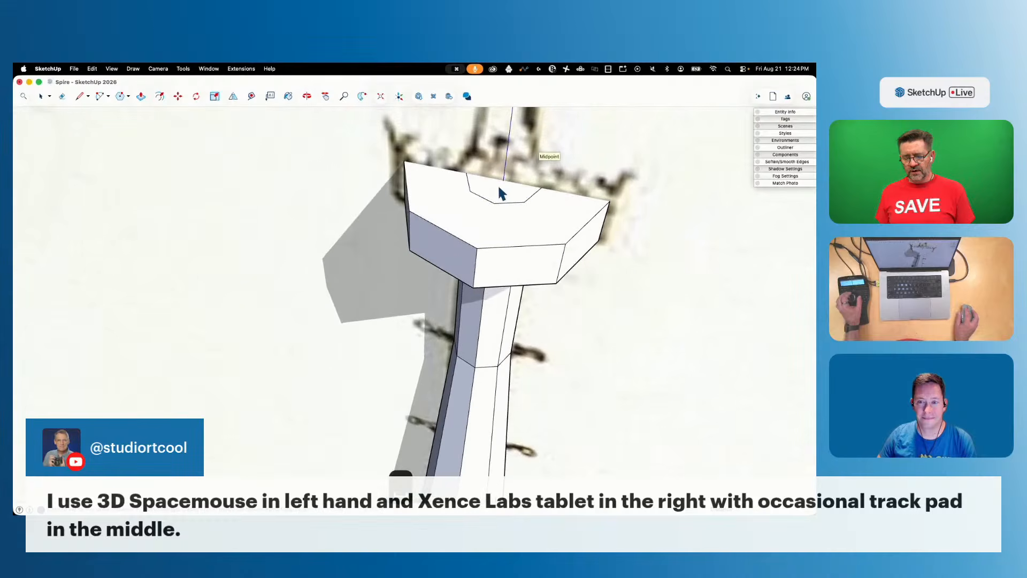
click(501, 194)
key(f)
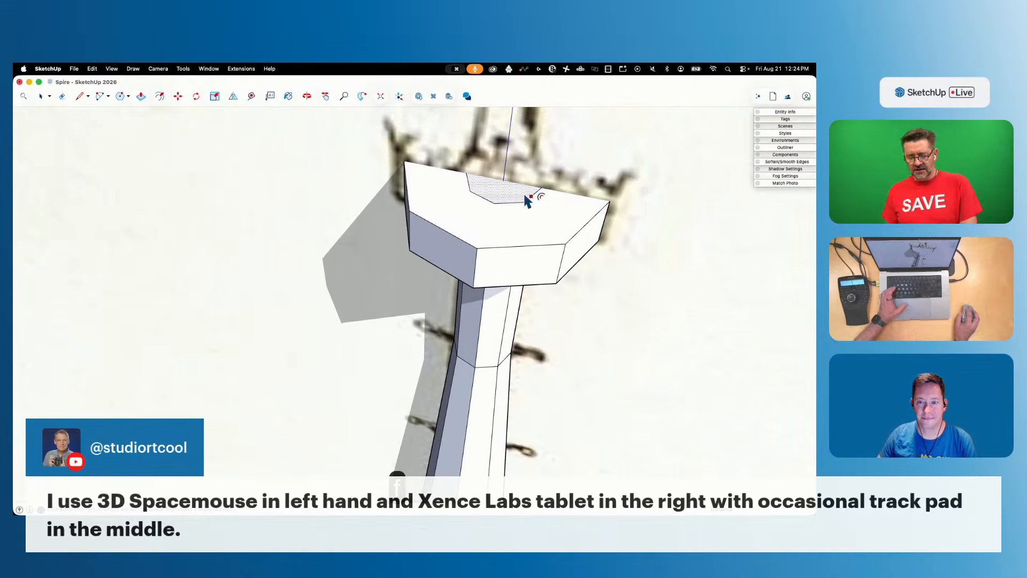
key(s)
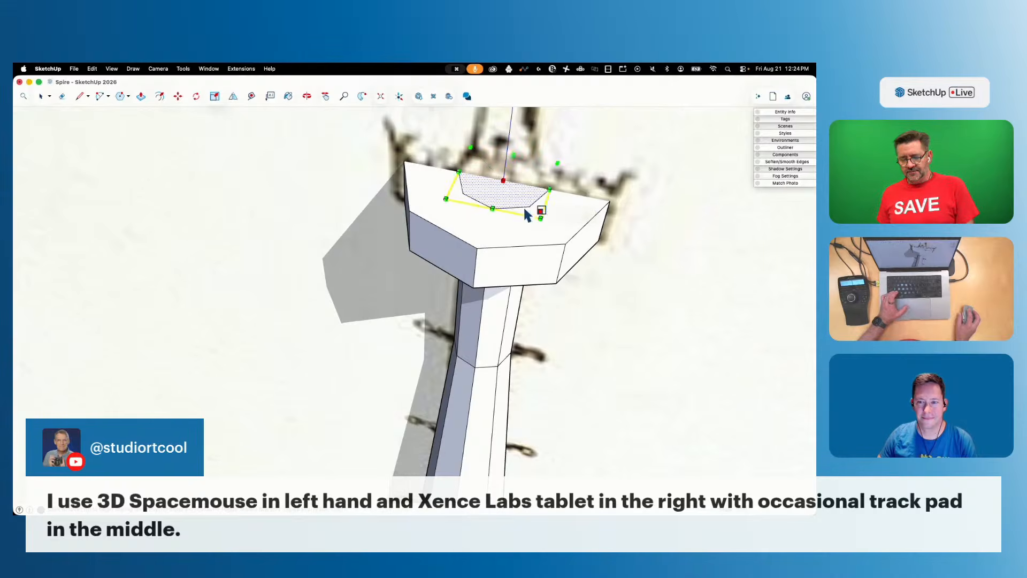
drag(508, 206, 506, 174)
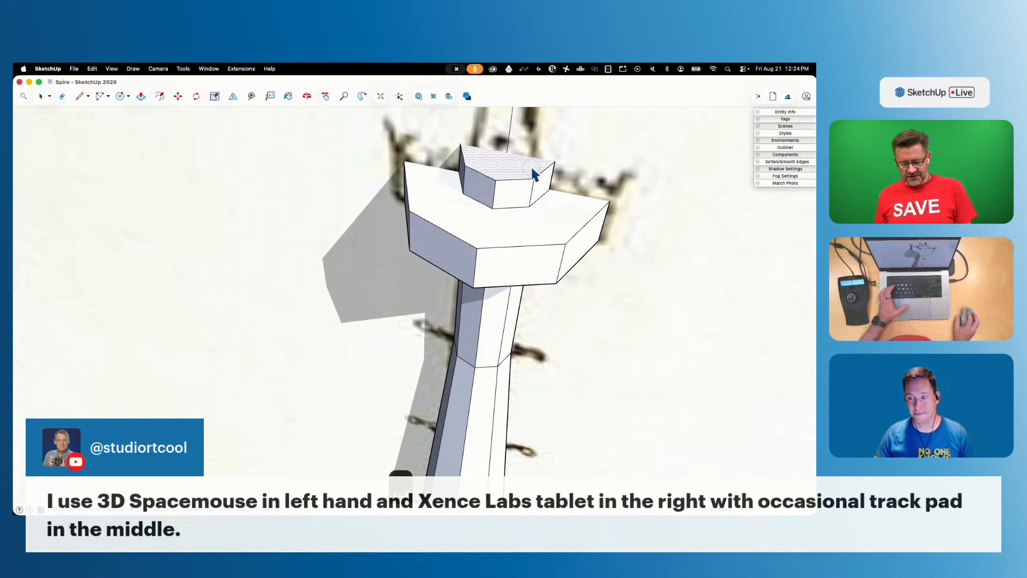
Taper the block by scaling its top face uniformly about centre to about 0.71, and extrude a neck up from it
key(s)
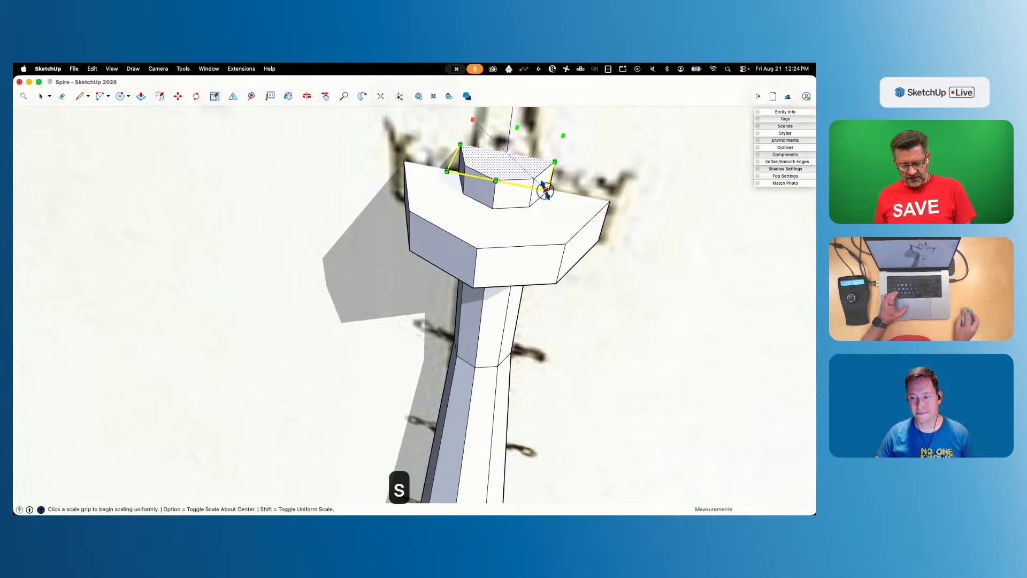
click(545, 190)
key(alt)
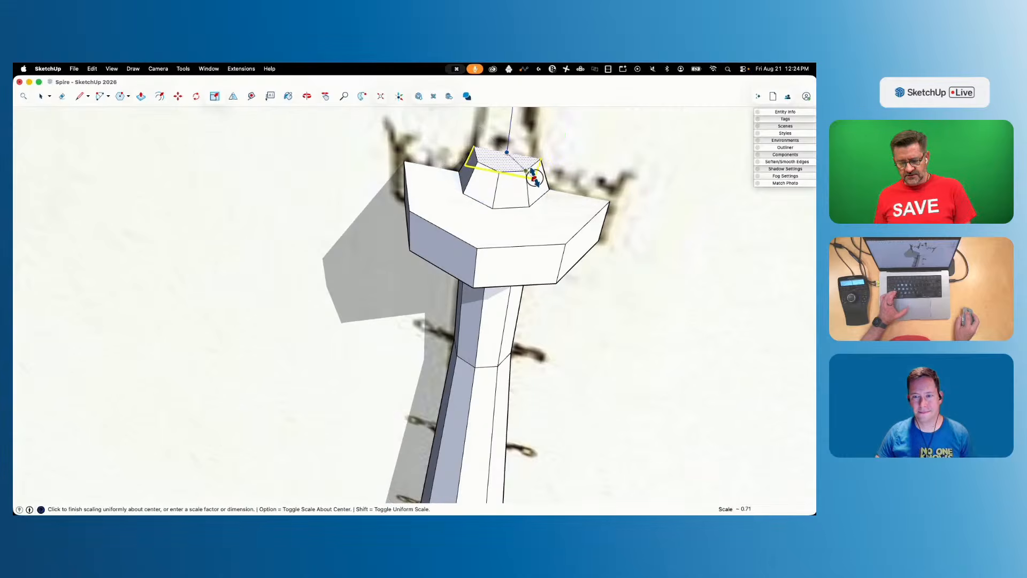
click(533, 176)
key(p)
middle_drag(519, 168, 506, 281)
Offset the neck's top outline outward about 3/4" and raise the collar and its inner face about 1 1/16" to a common level
key(f)
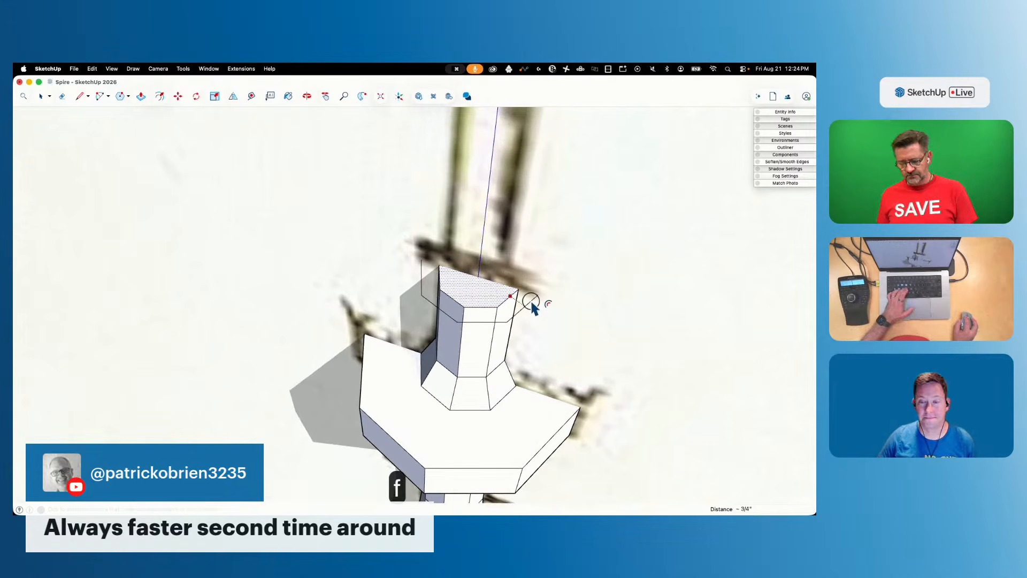
click(528, 298)
key(p)
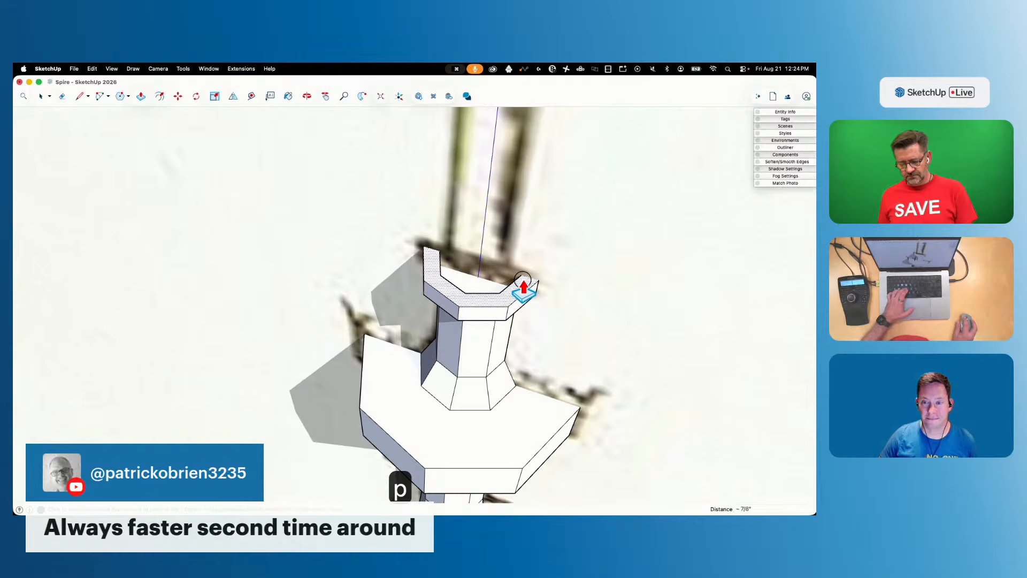
click(520, 277)
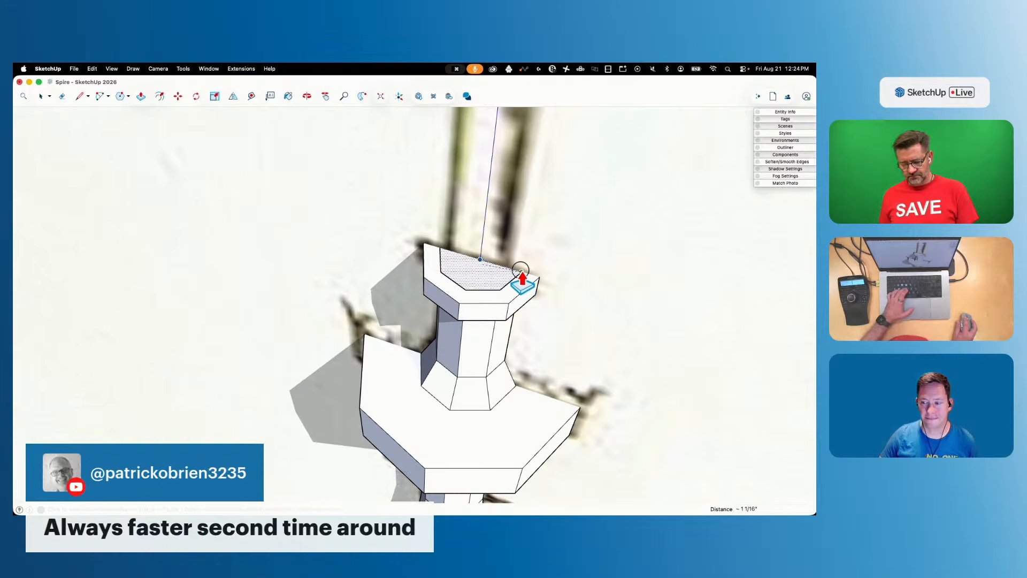
Scale the collar's inner face down about its centre and extrude it about 10 3/8" up to the ornament in the drawing
key(space)
key(s)
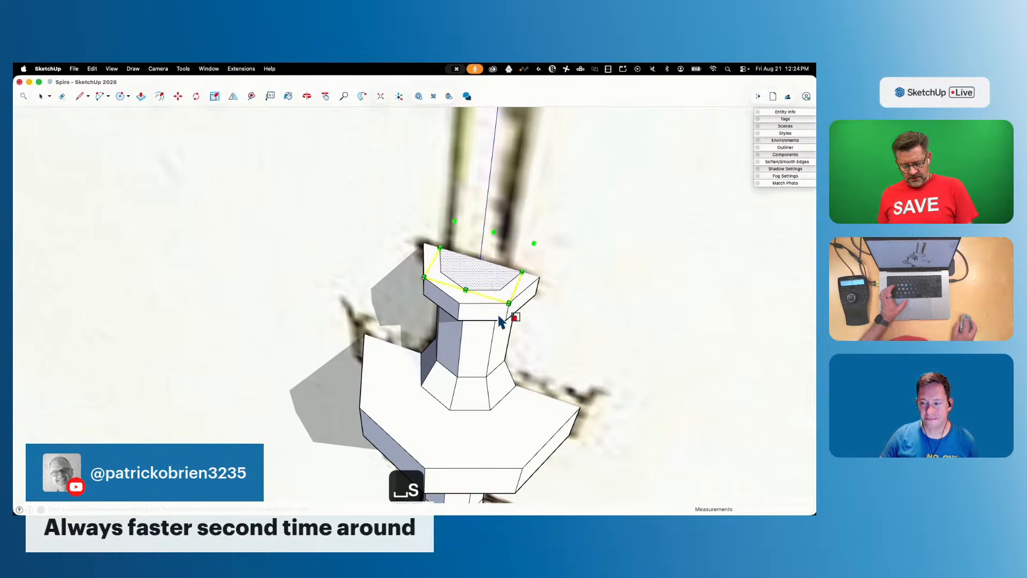
key(s)
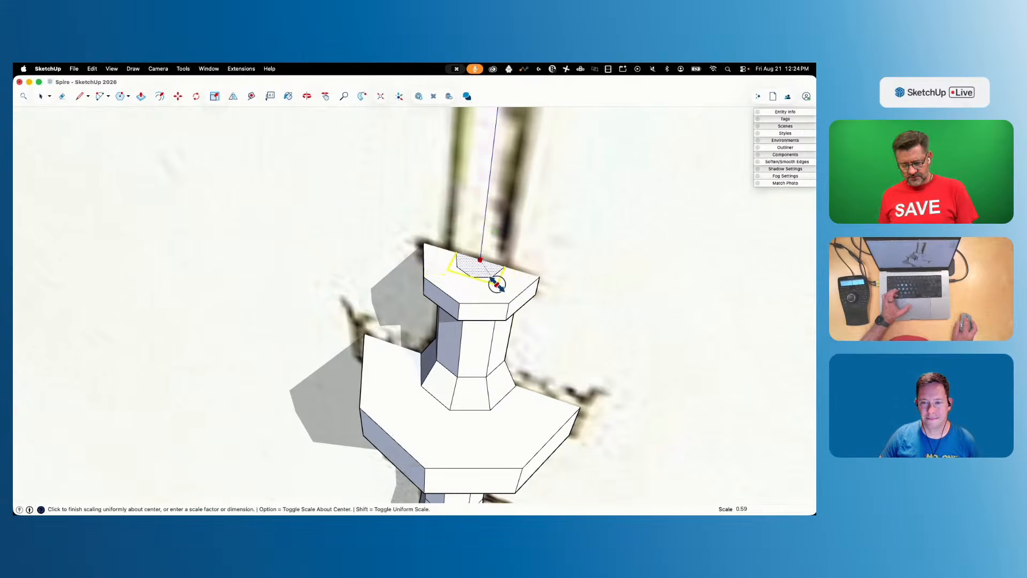
click(499, 289)
key(p)
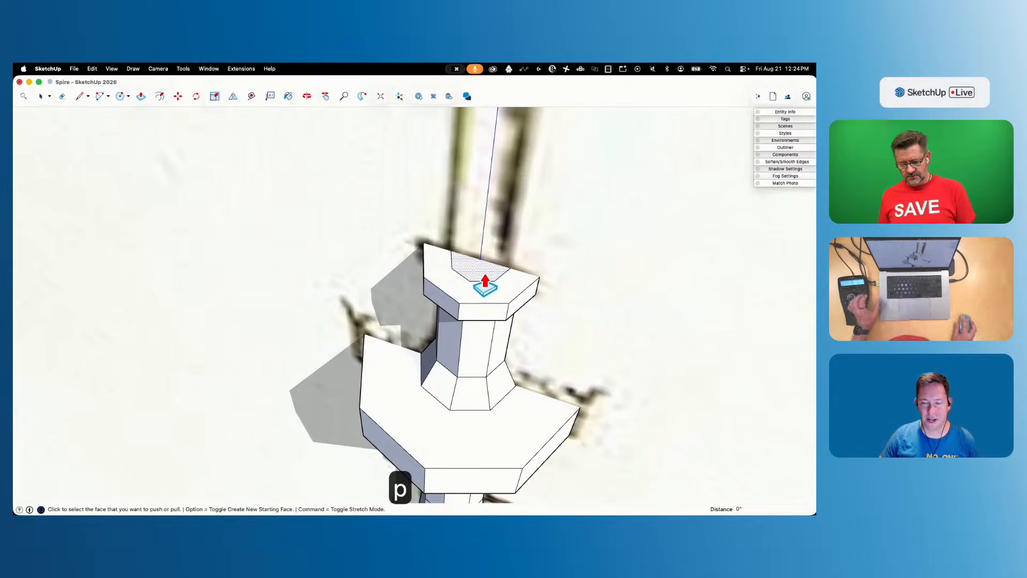
click(484, 274)
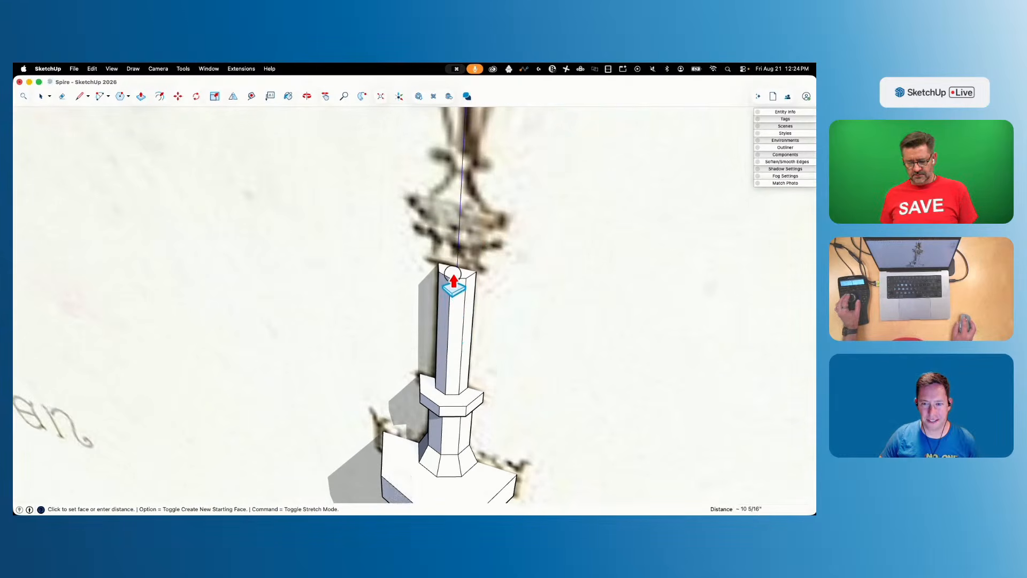
click(453, 280)
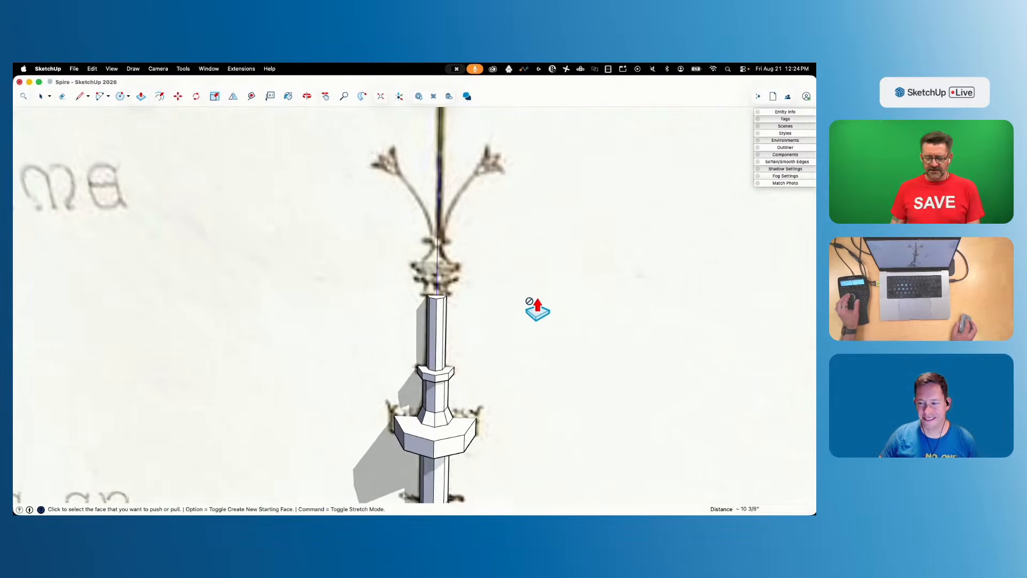
key(space)
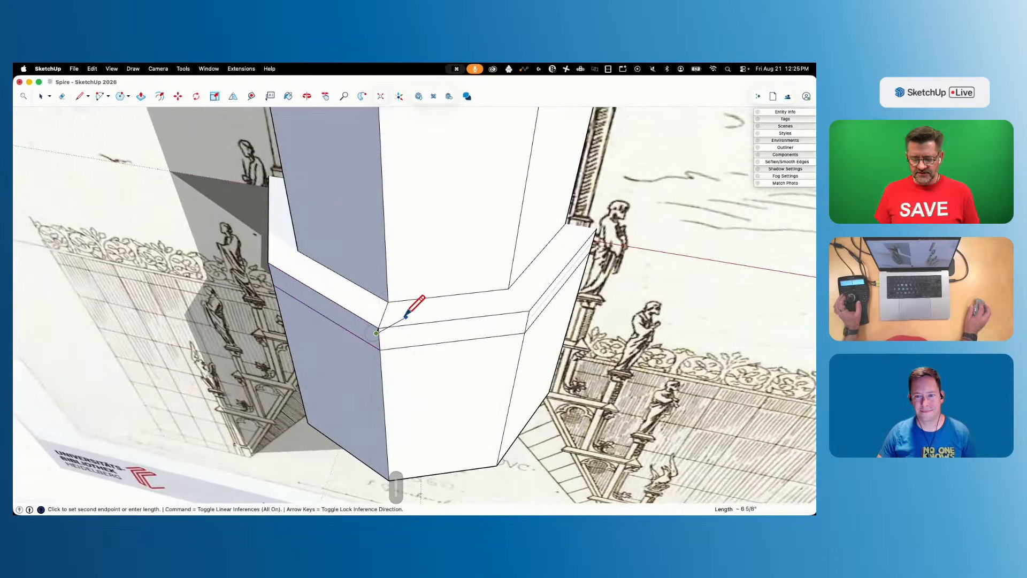
Undo the last lines on the lower ledge and draw inner-to-outer corner lines across the ledges on one side of the spire
key(super+z)
key(super+z)
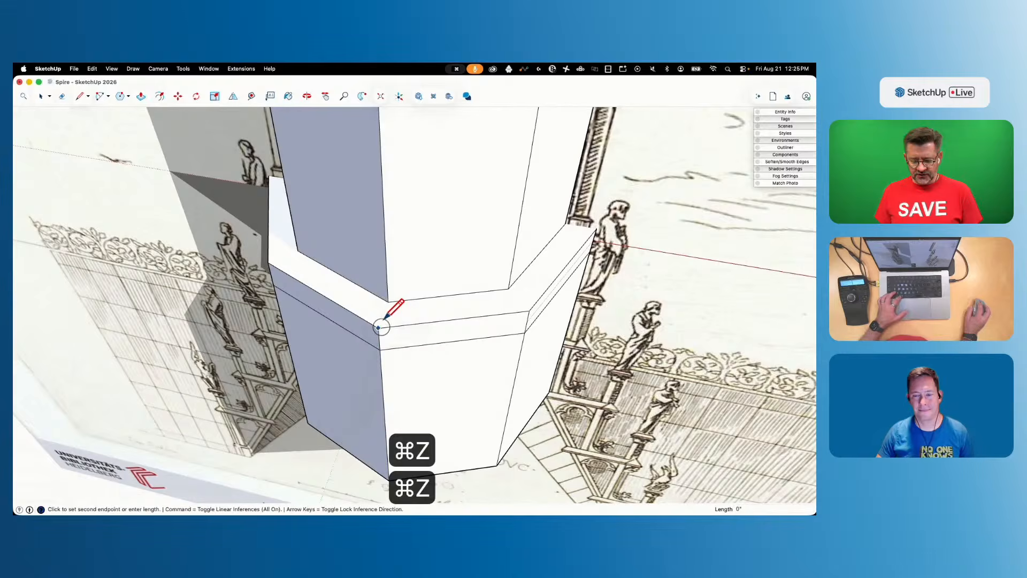
key(space)
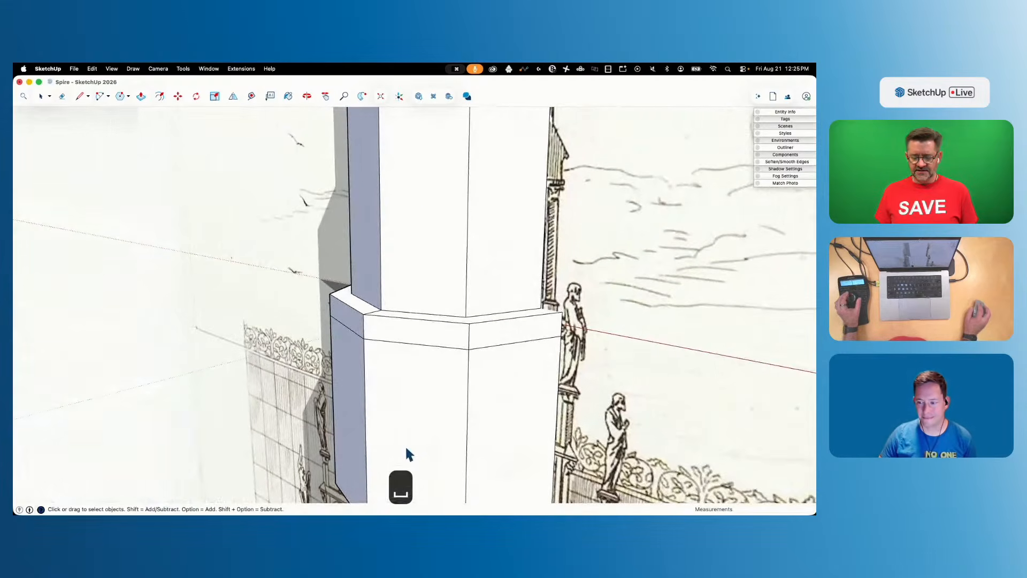
key(l)
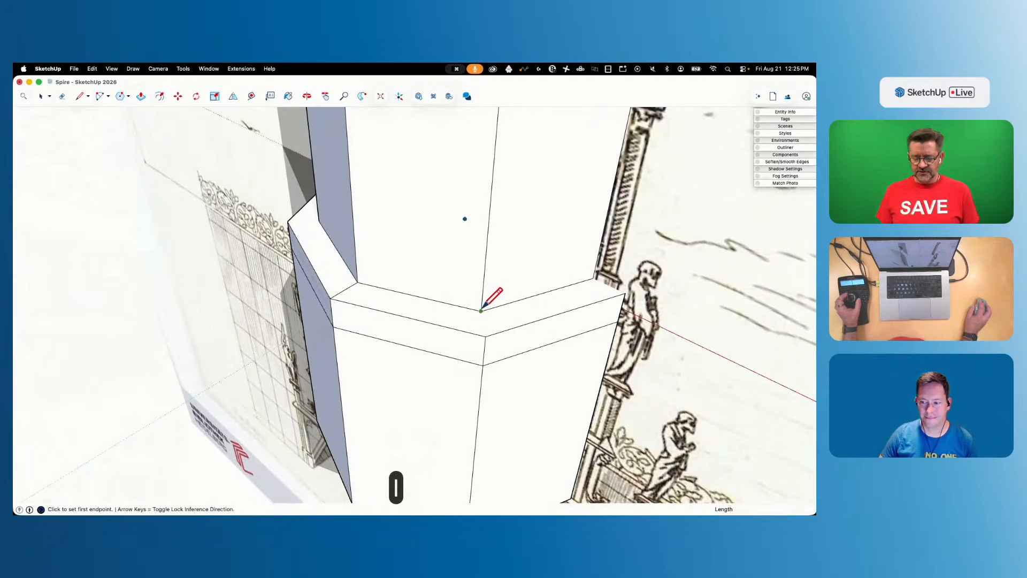
click(484, 332)
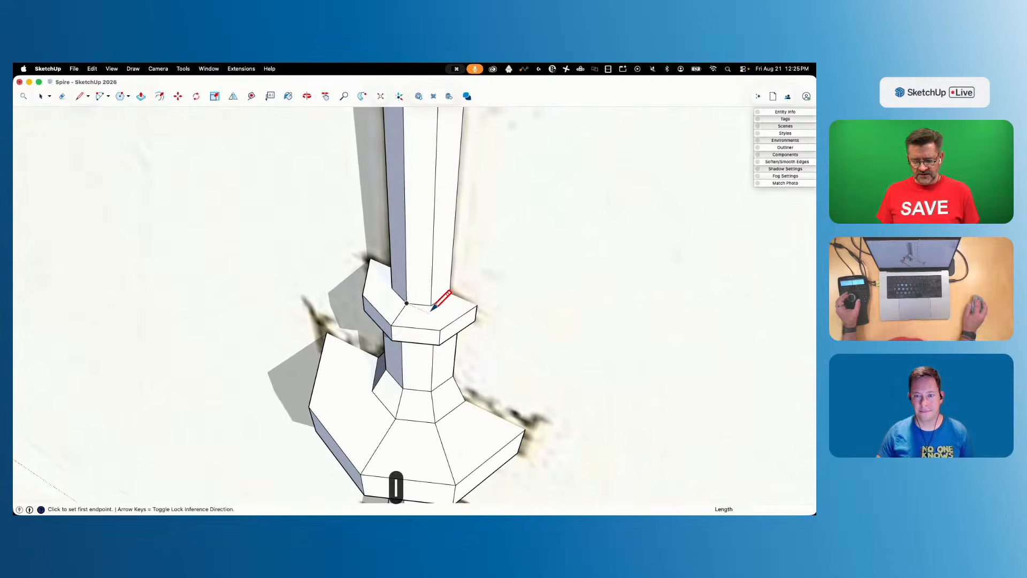
key(space)
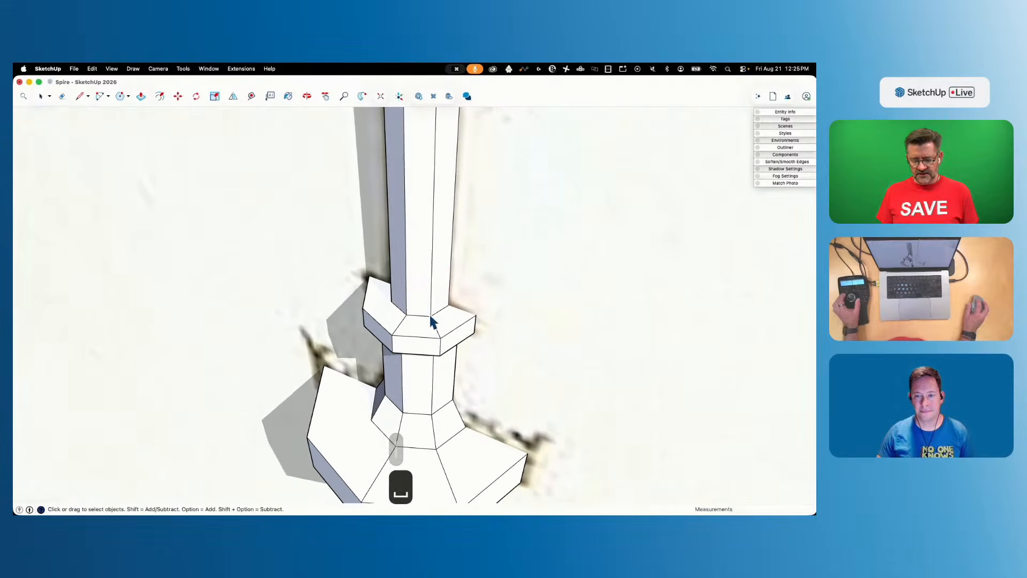
Make a component named "Eighth of a Spire" from all the faces on one side of the spire, from finial to base
click(421, 306)
shift+click(419, 327)
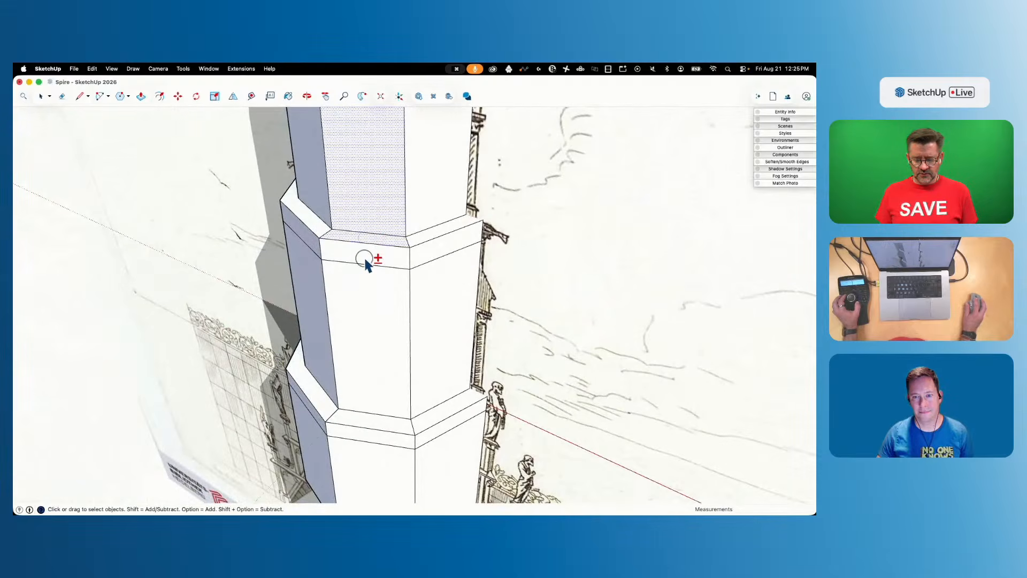
shift+click(365, 256)
shift+click(370, 315)
shift+click(371, 422)
shift+click(371, 440)
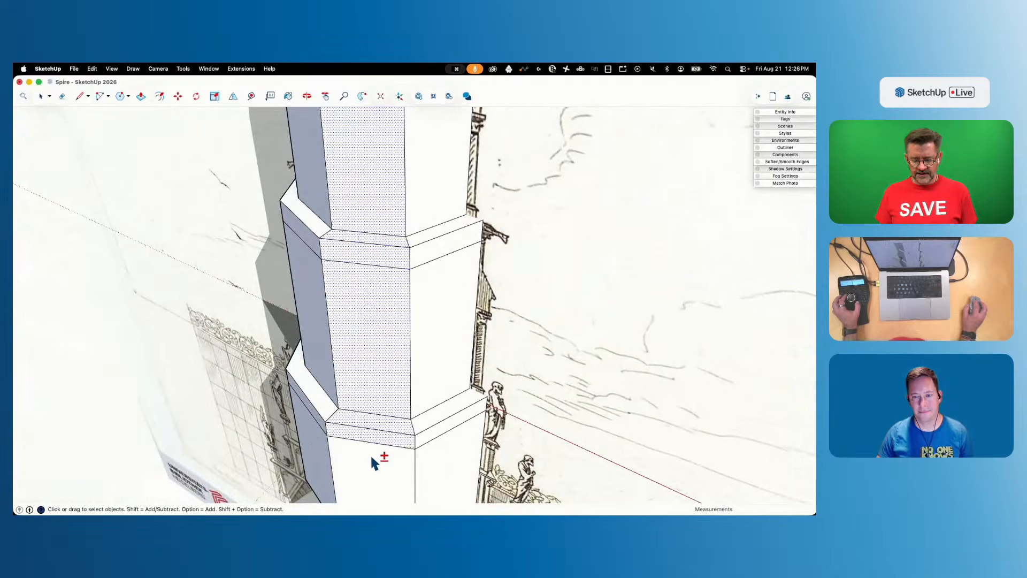
shift+click(371, 461)
right_click(383, 399)
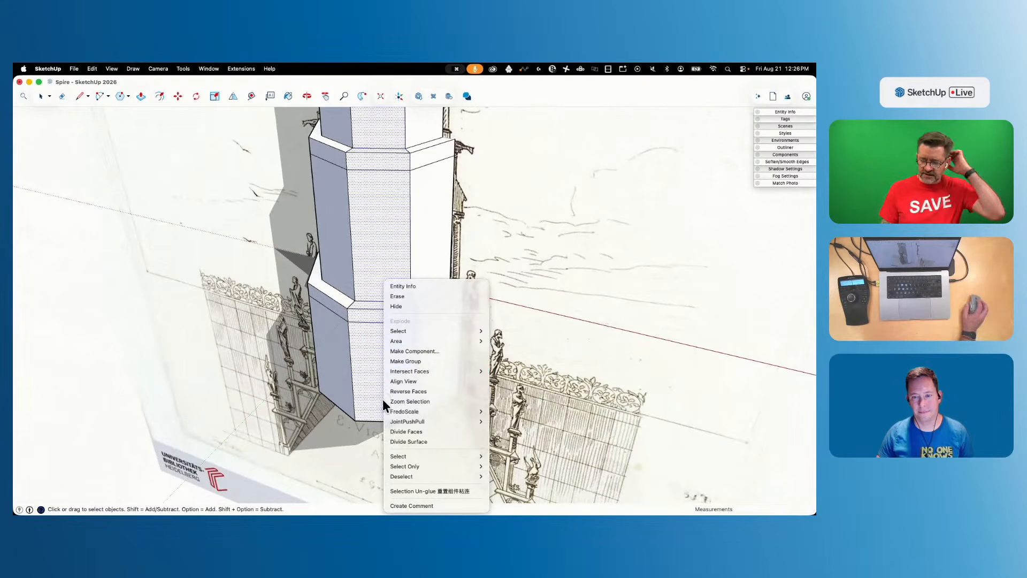
click(420, 351)
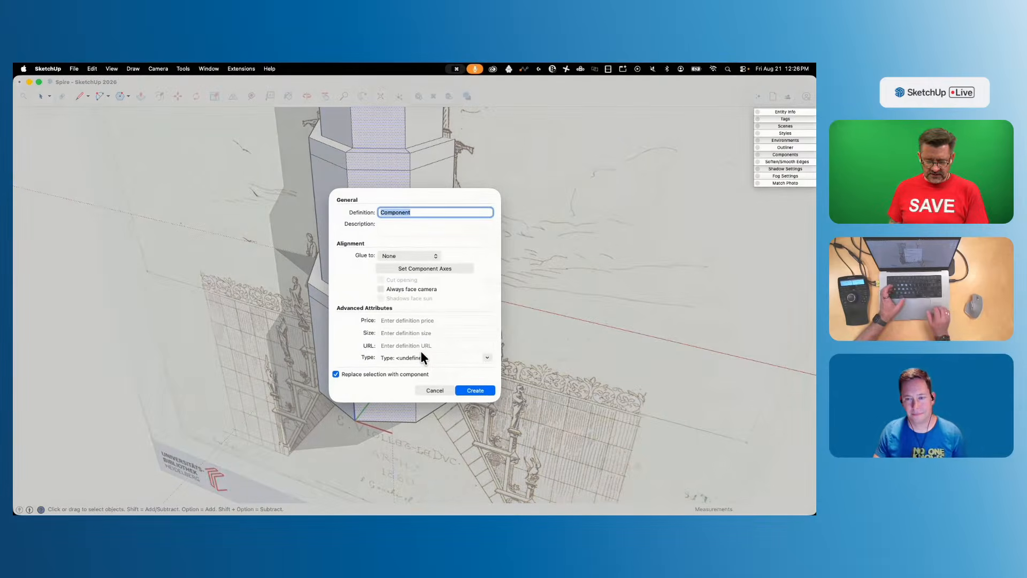
text(Eig)
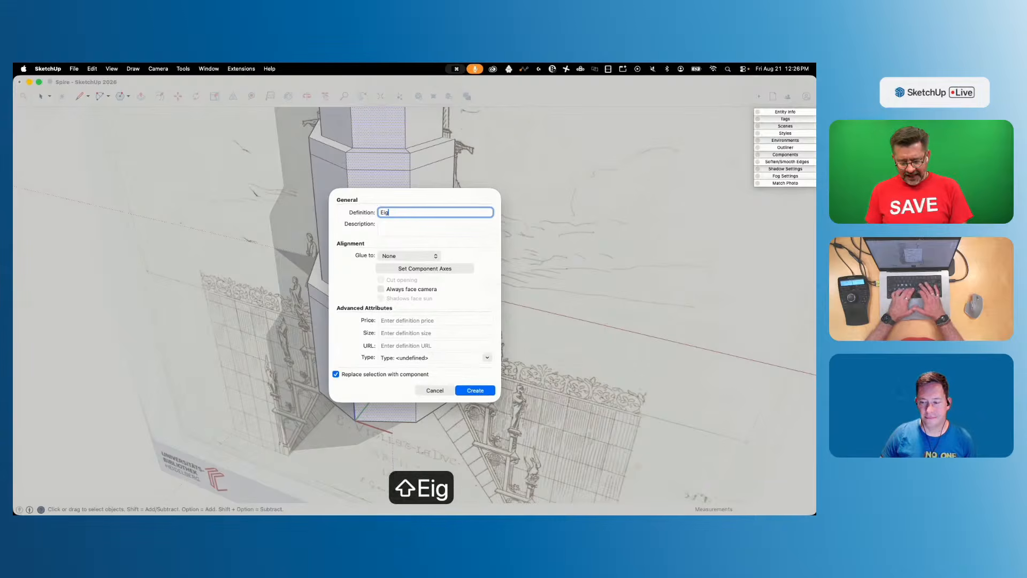
text(hth )
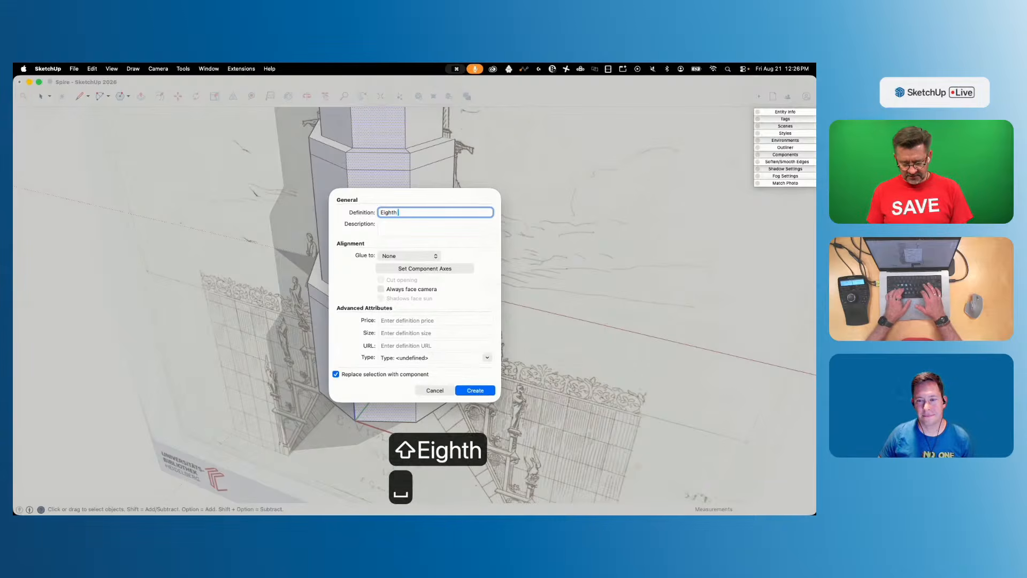
text(of a)
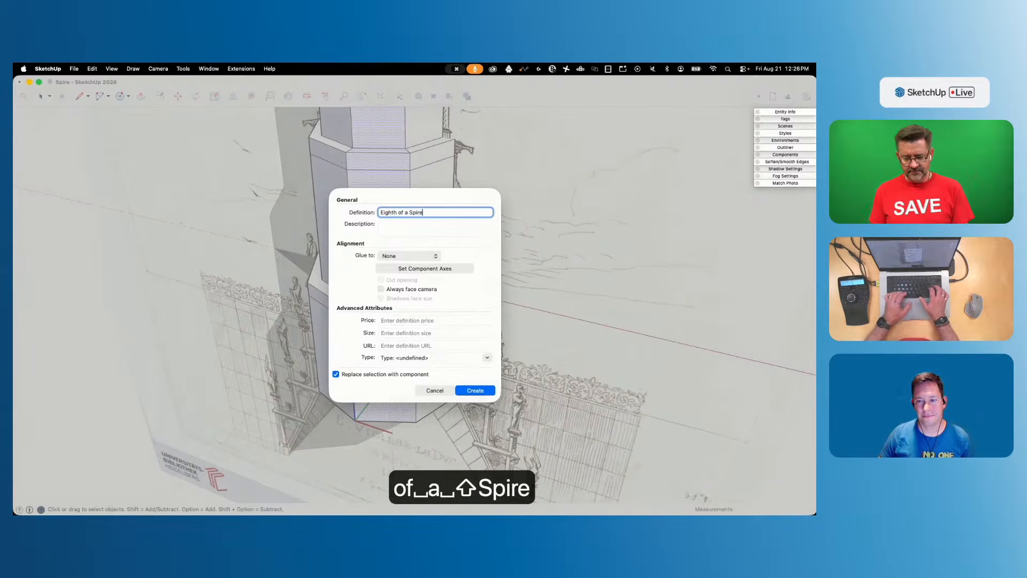
text( Spire)
key(Return)
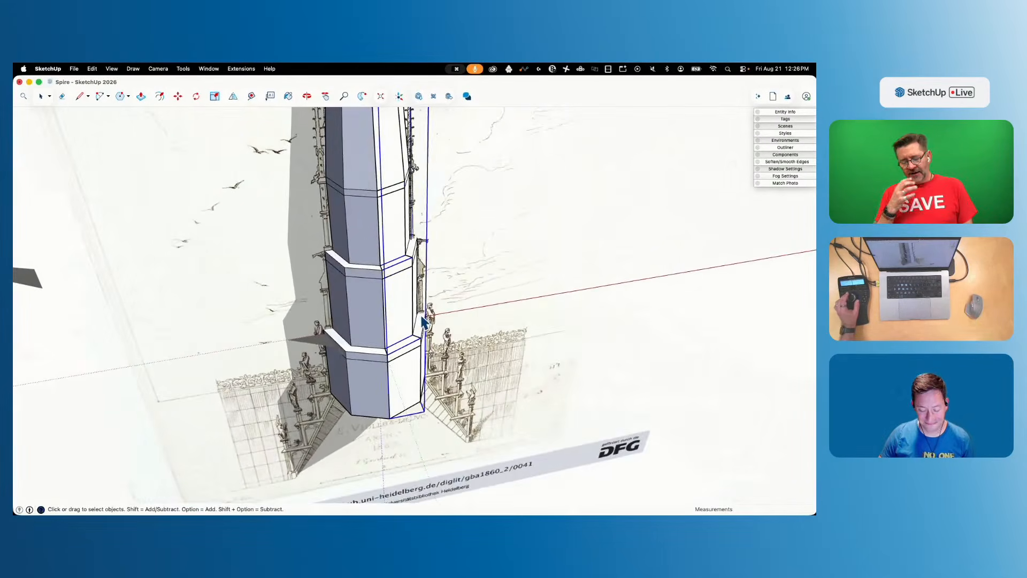
Delete the remaining loose spire geometry and rotate-copy the component by 45° about the spire's vertical axis, repeated 7x
click(378, 362)
key(BackSpace)
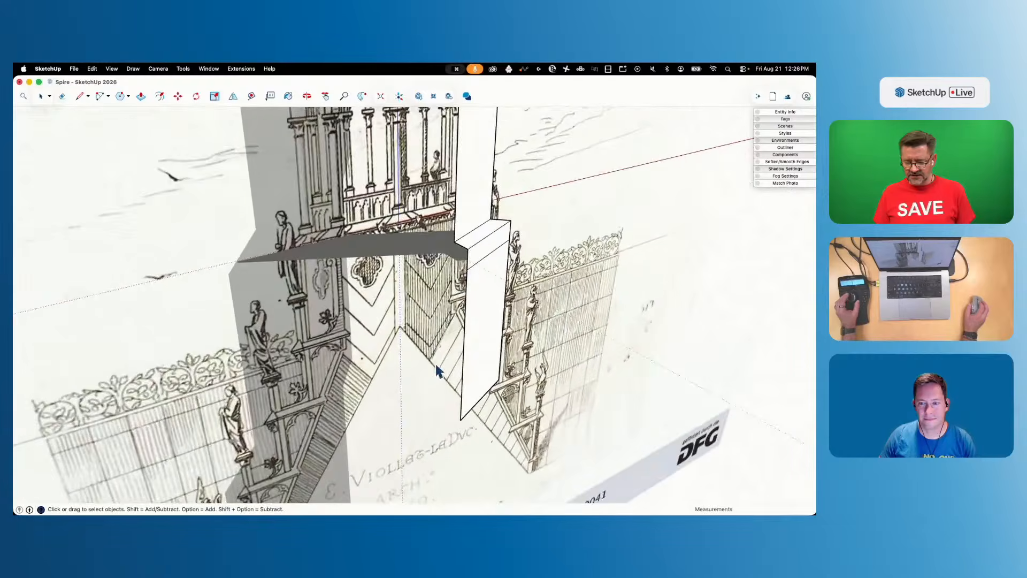
click(445, 322)
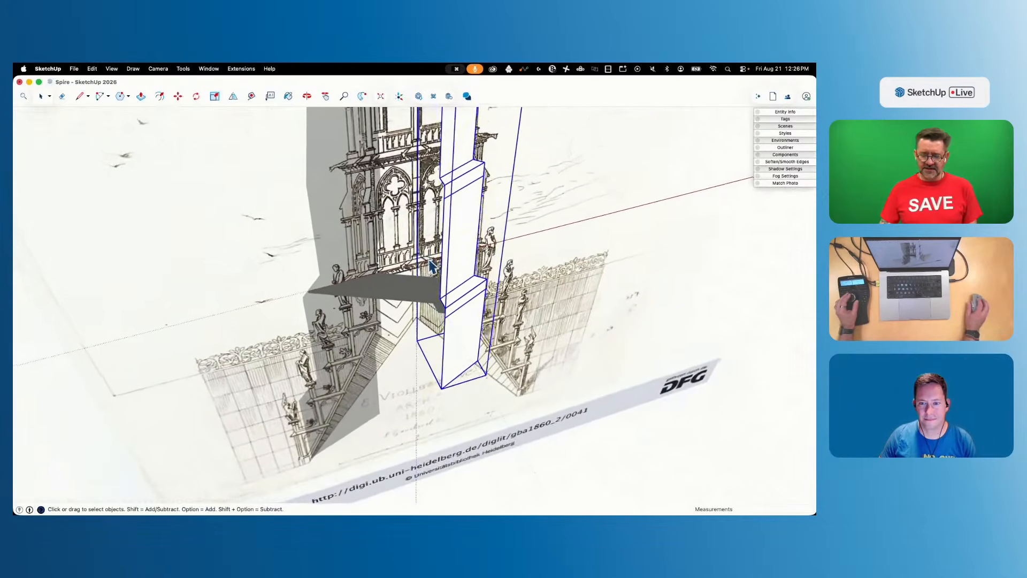
key(q)
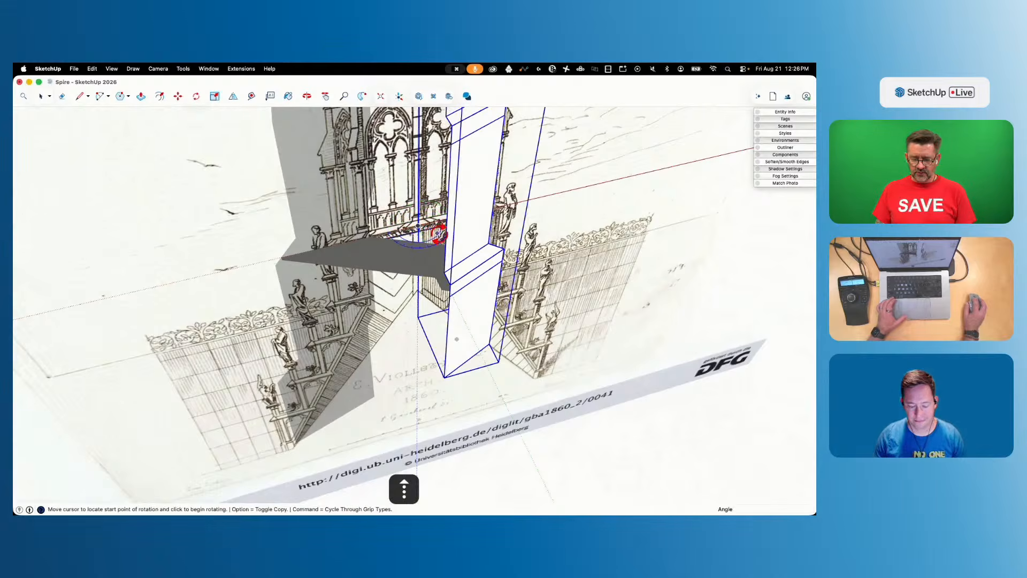
click(503, 249)
key(alt)
click(449, 284)
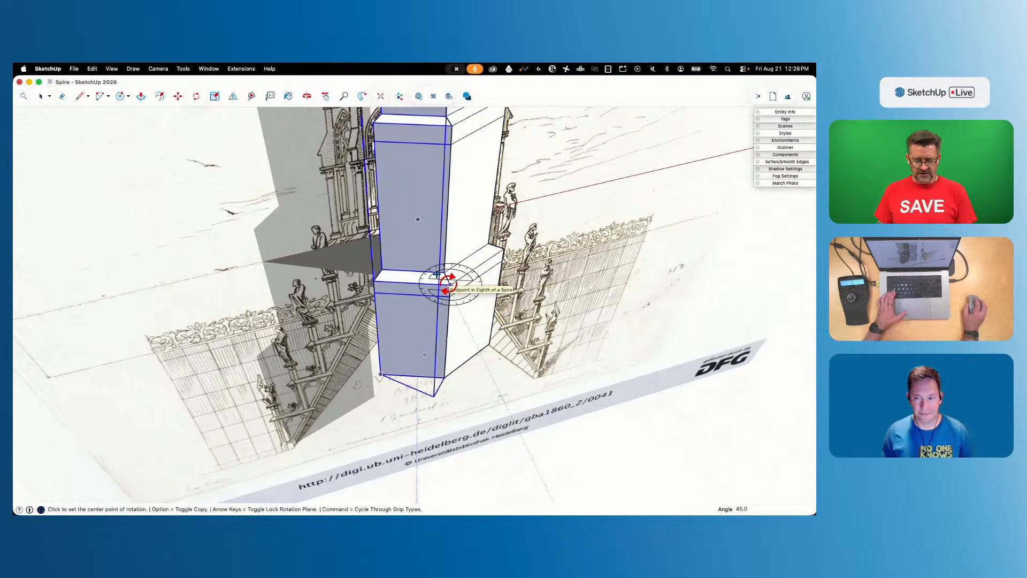
text(7x)
key(Return)
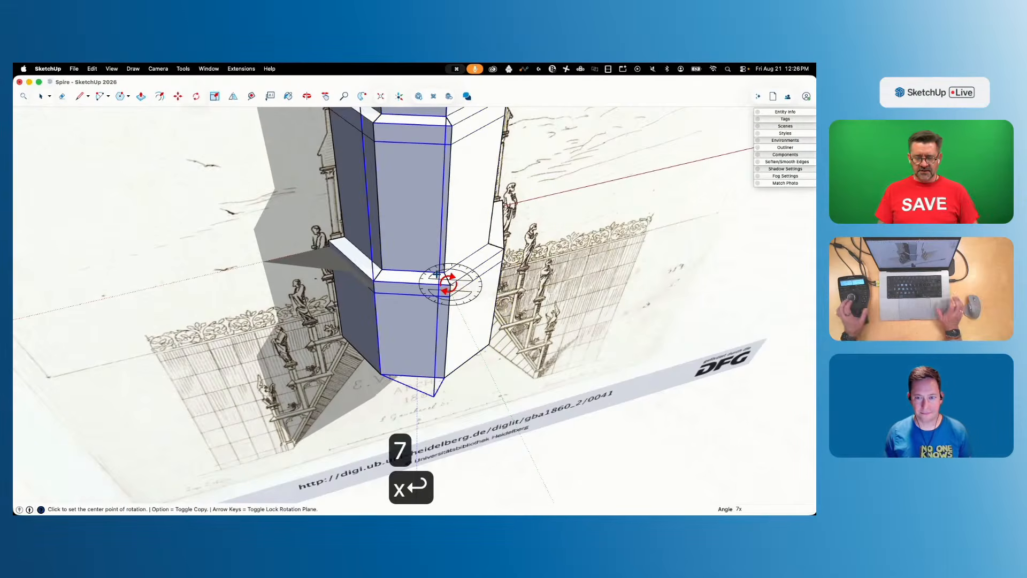
key(space)
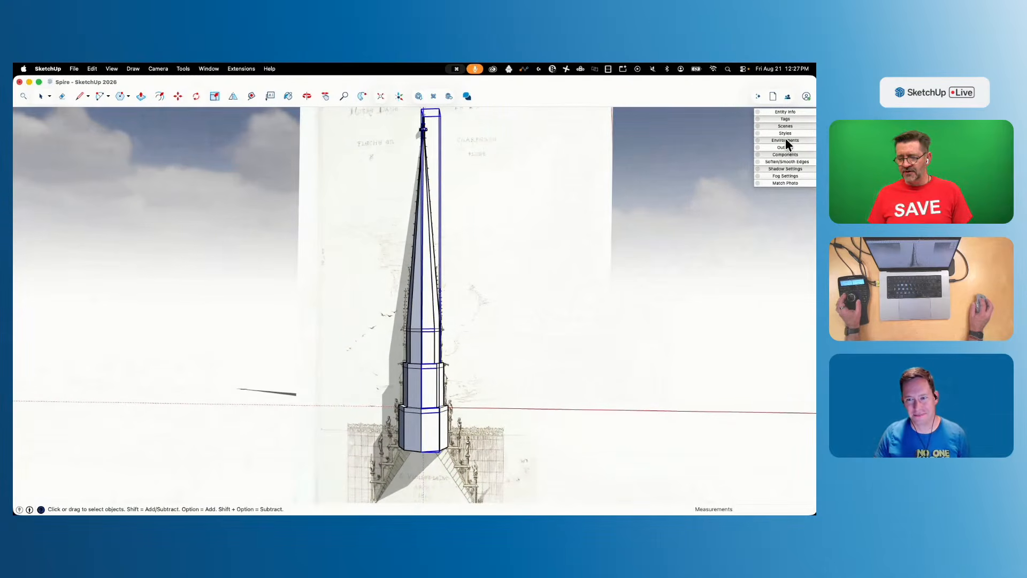
Switch the environment's sun location off and back on to compare the spire's shading
click(785, 141)
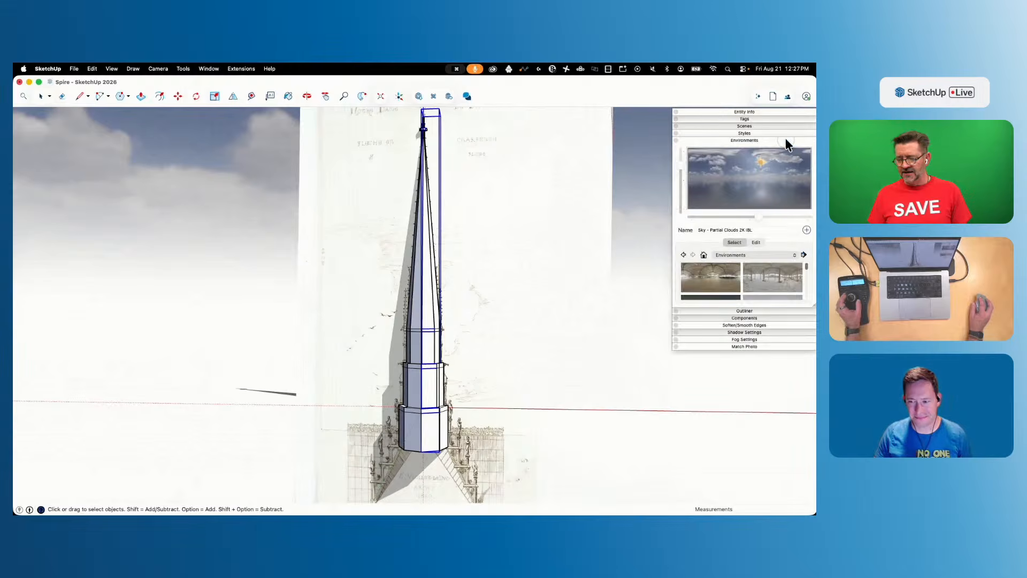
click(758, 243)
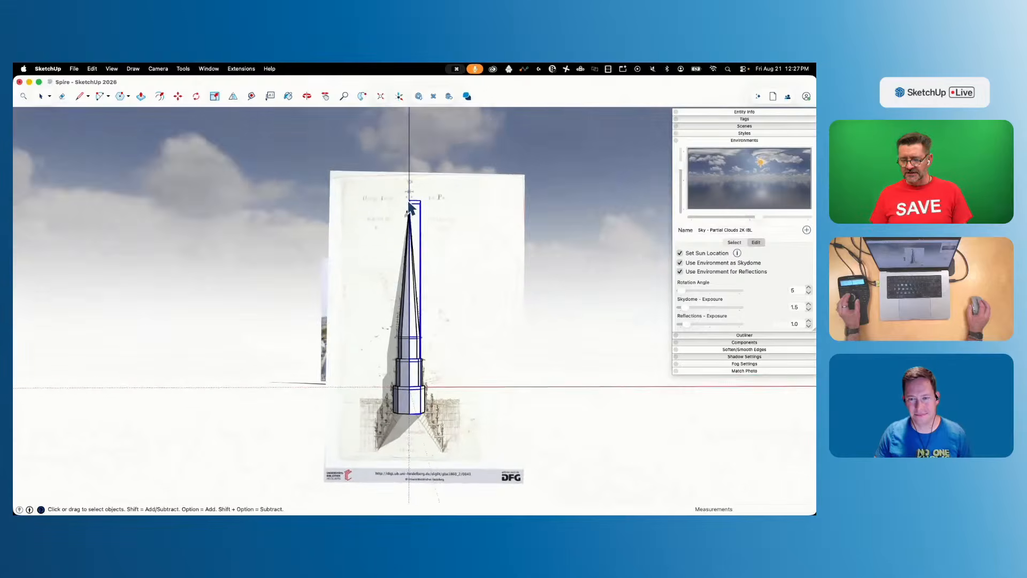
click(680, 253)
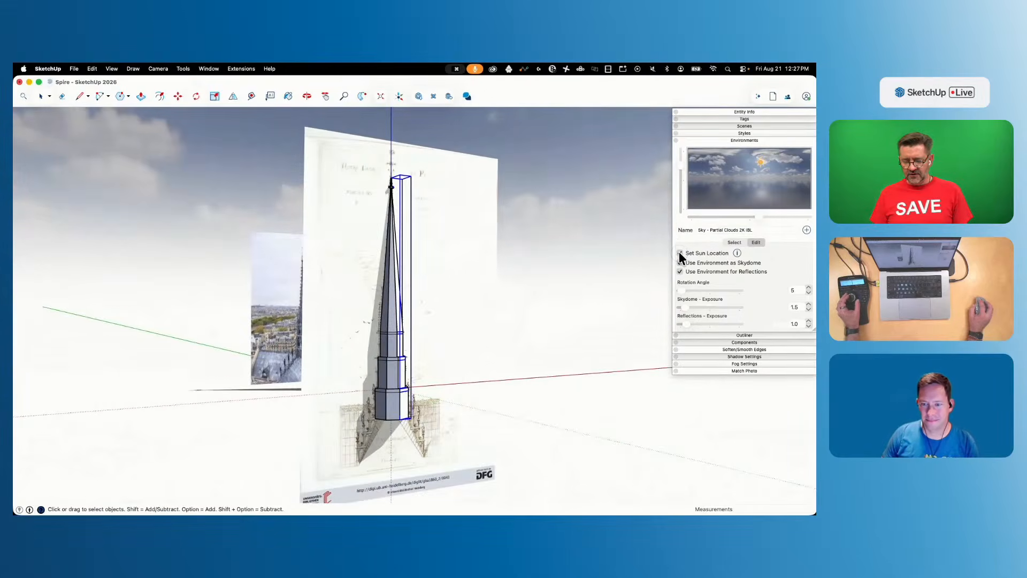
click(680, 253)
click(680, 253)
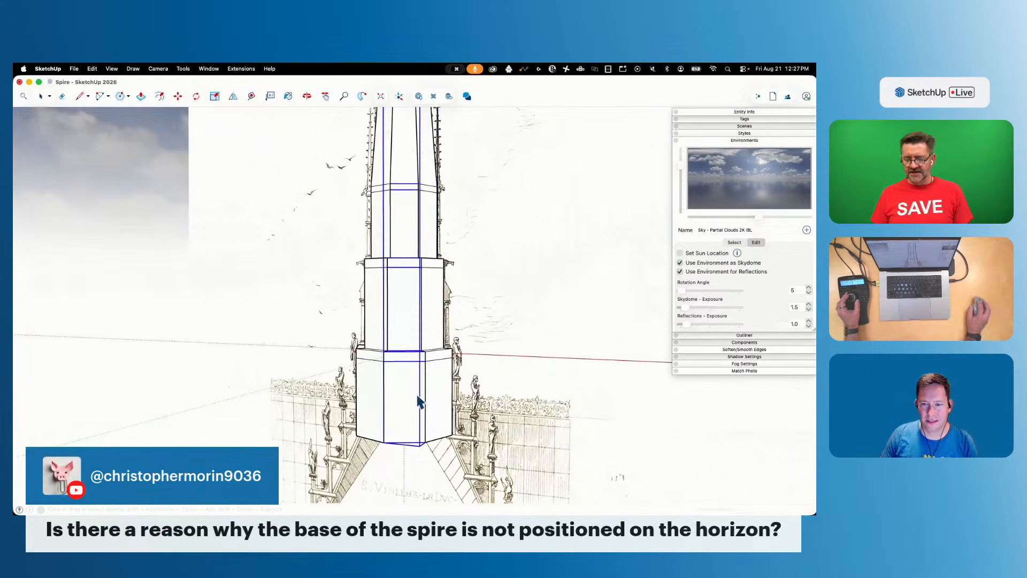
click(680, 253)
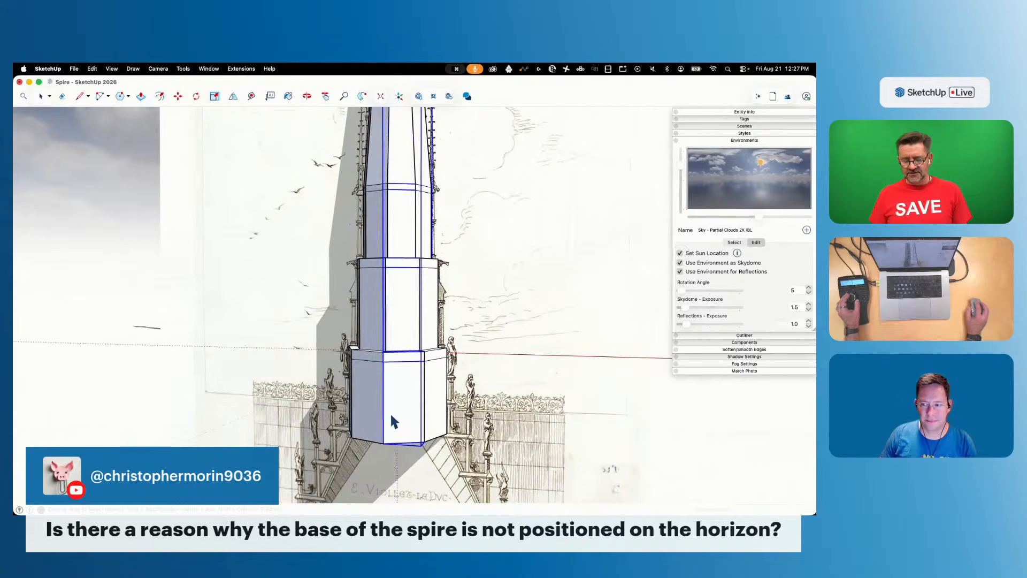
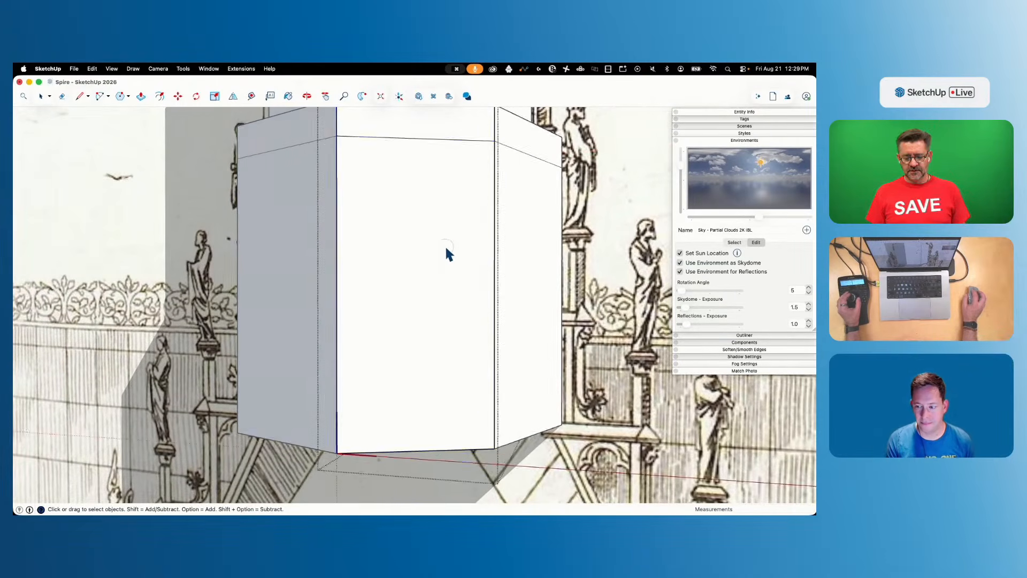
Draw a vertical centre line on the lowest section's face, from the bottom edge's midpoint up to the band line
key(l)
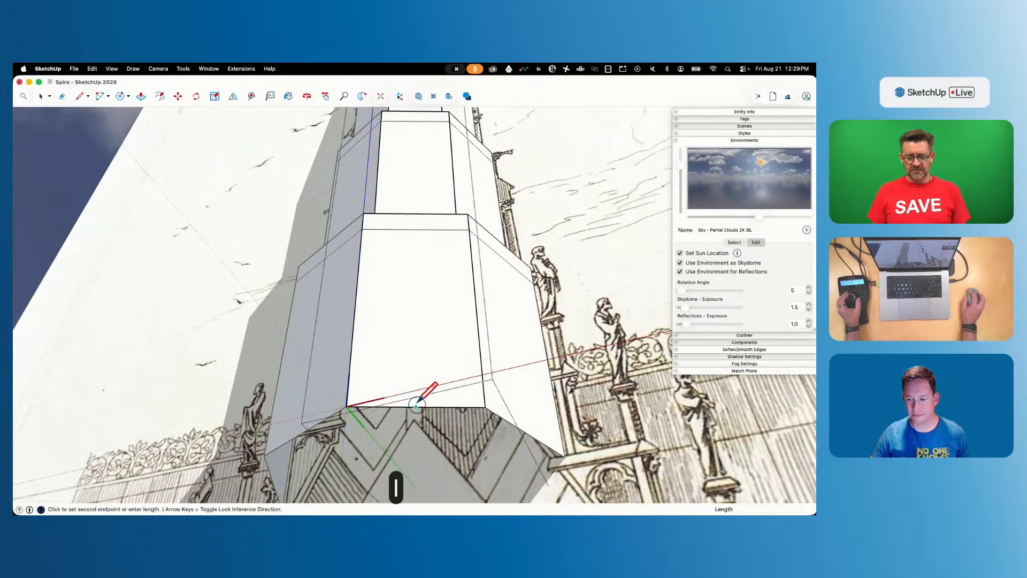
click(416, 229)
key(space)
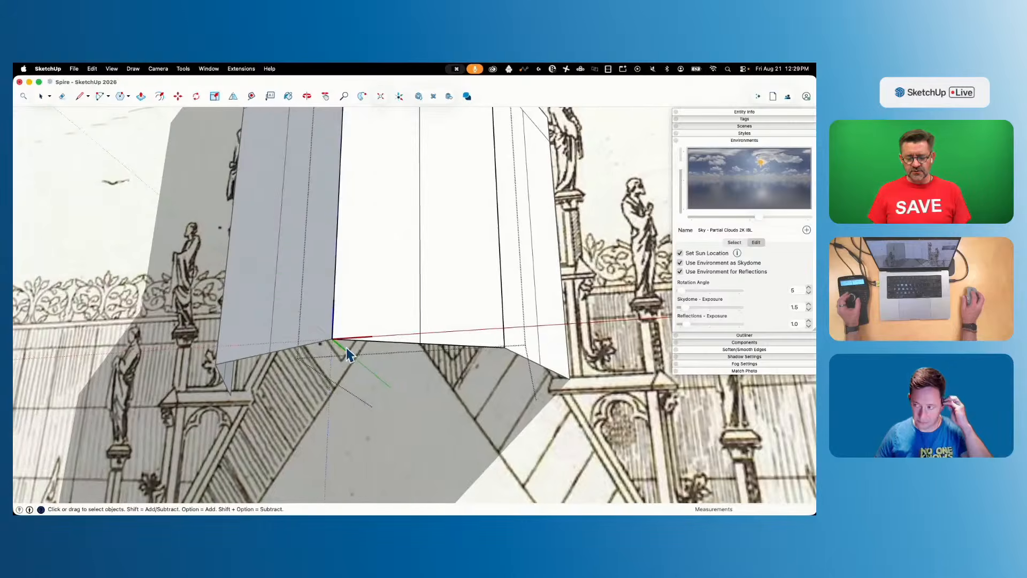
key(m)
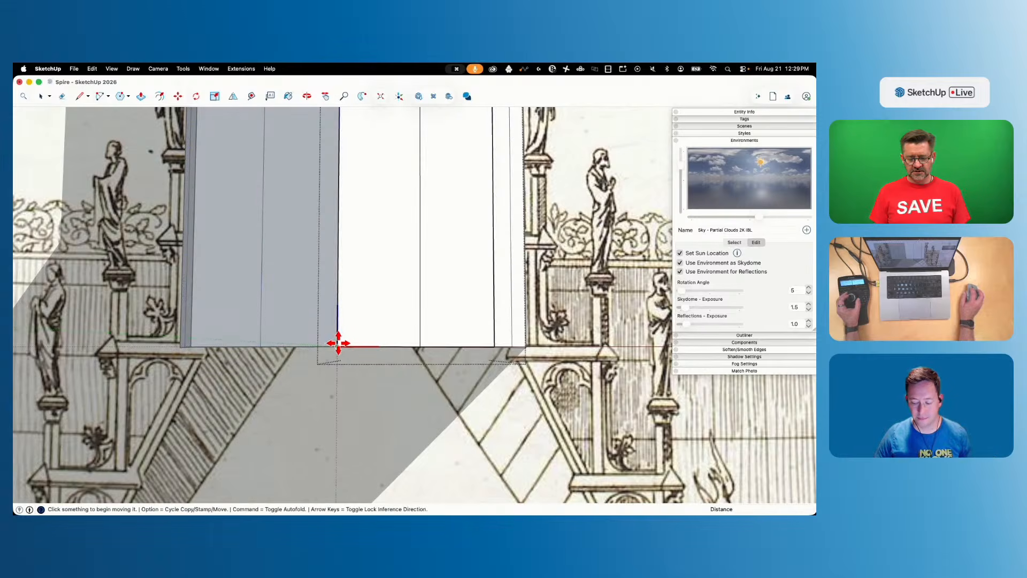
click(493, 347)
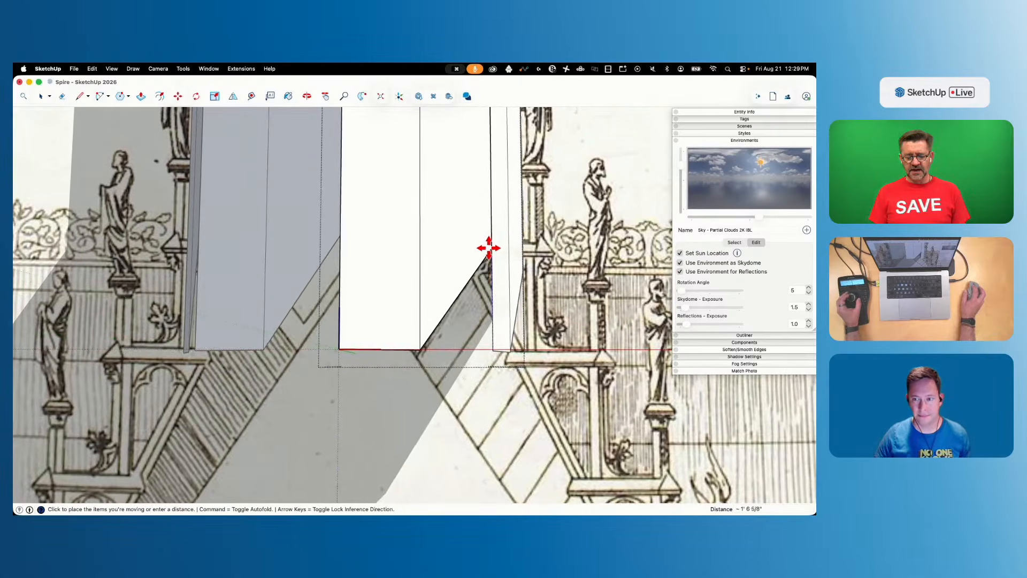
middle_drag(480, 253, 456, 287)
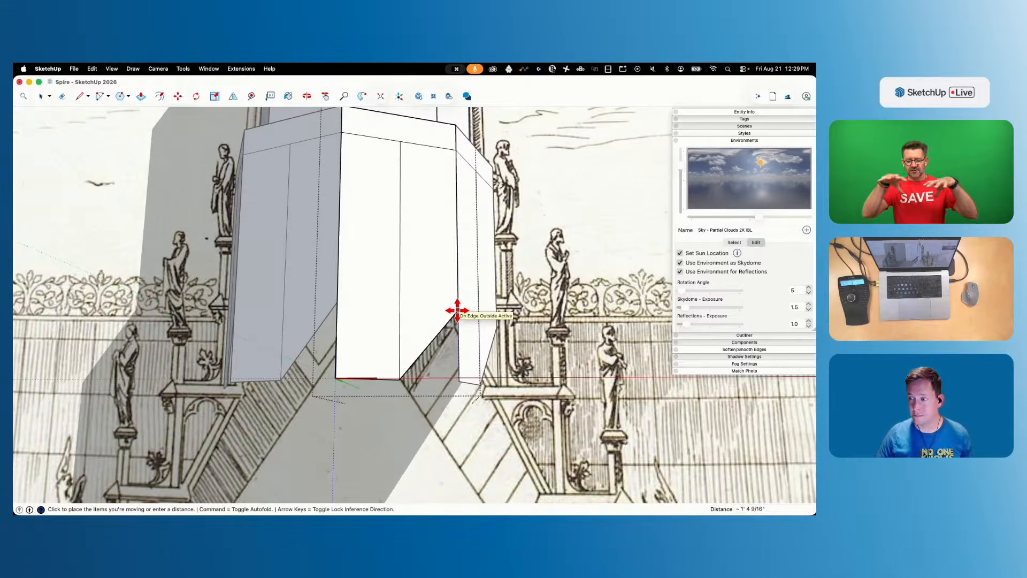
key(space)
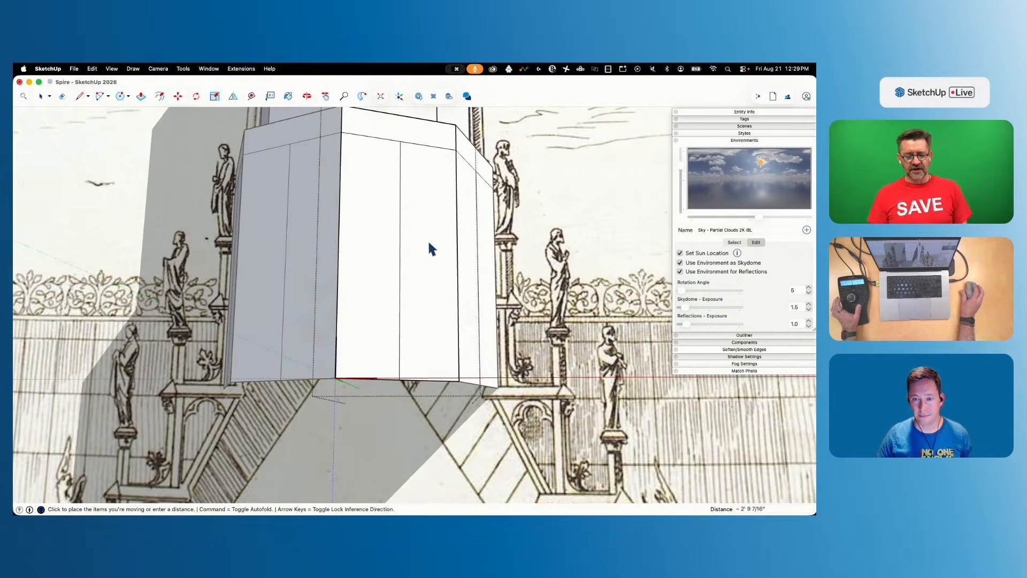
Show the spire's base in the standard front view with parallel projection
click(155, 69)
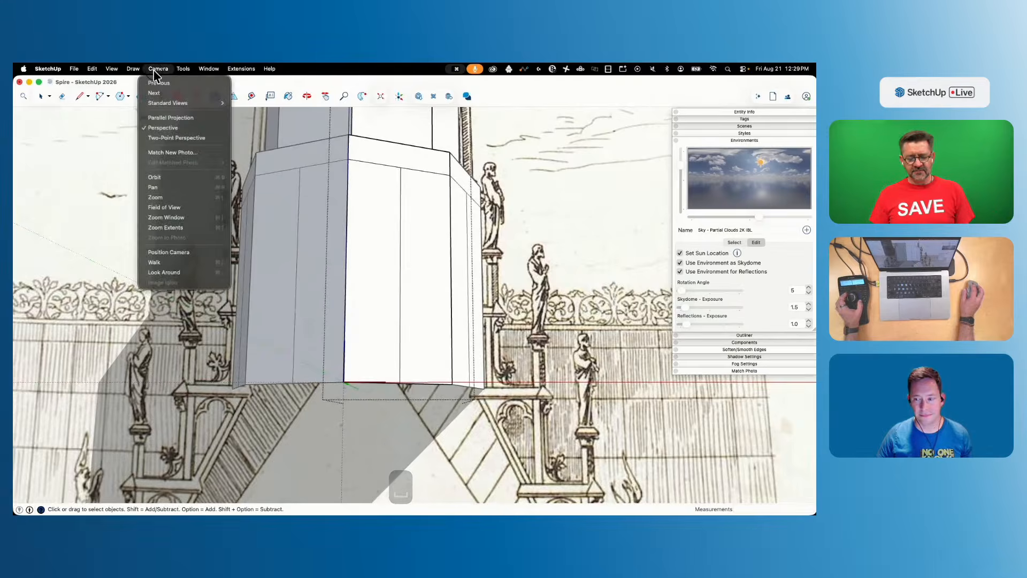
mouse_move(161, 106)
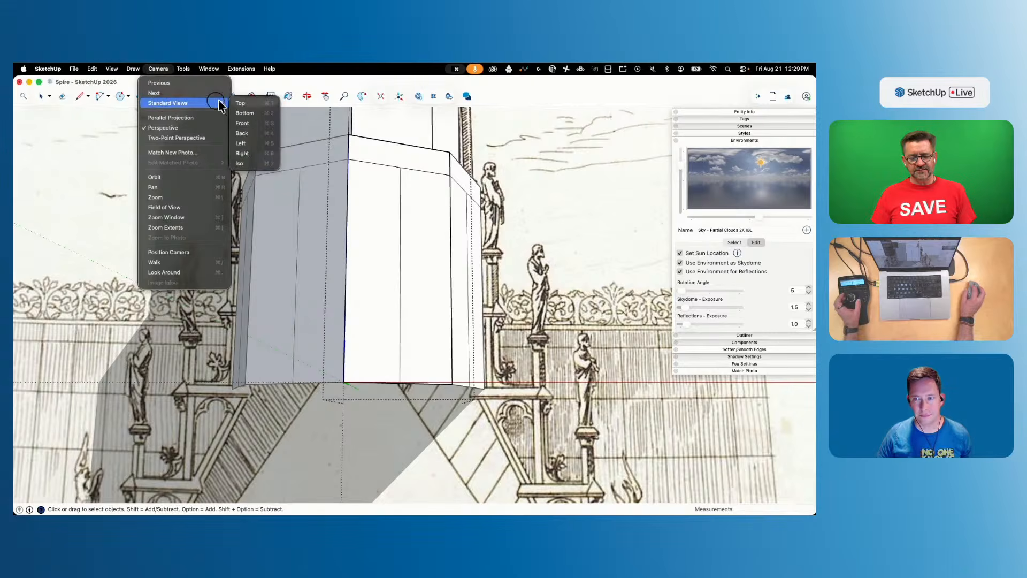
click(243, 124)
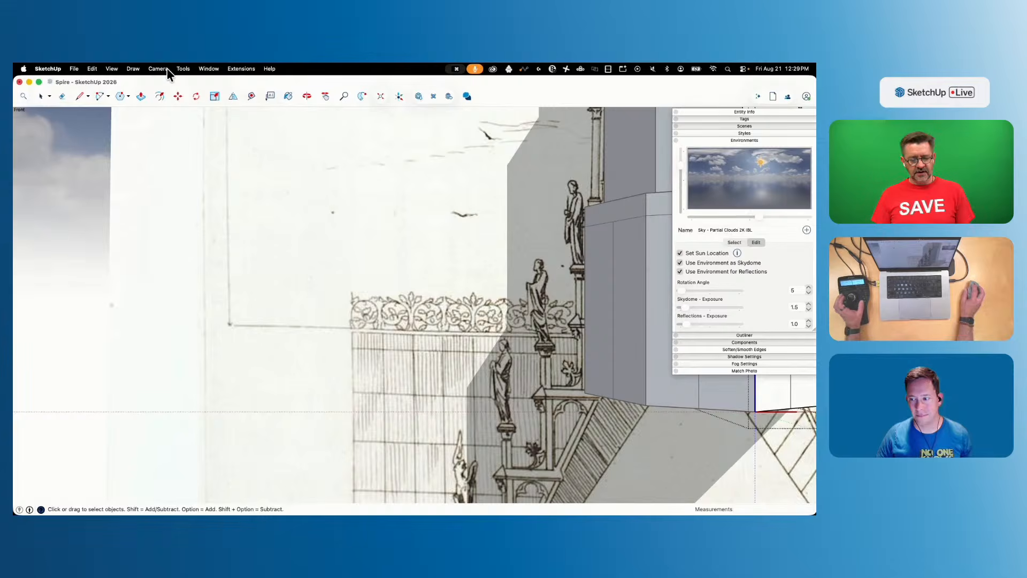
scroll(107, 214, down, 3)
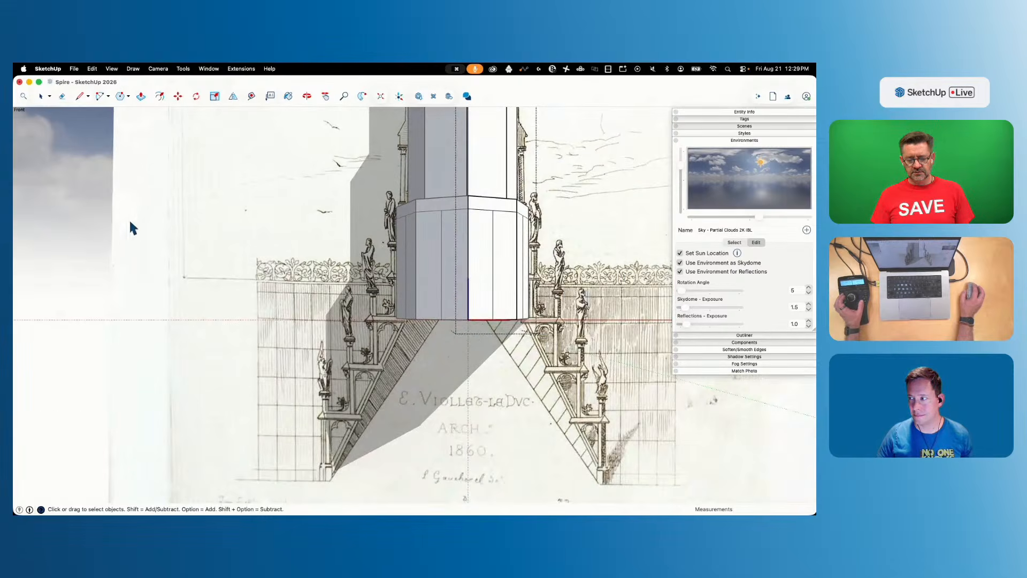
click(112, 68)
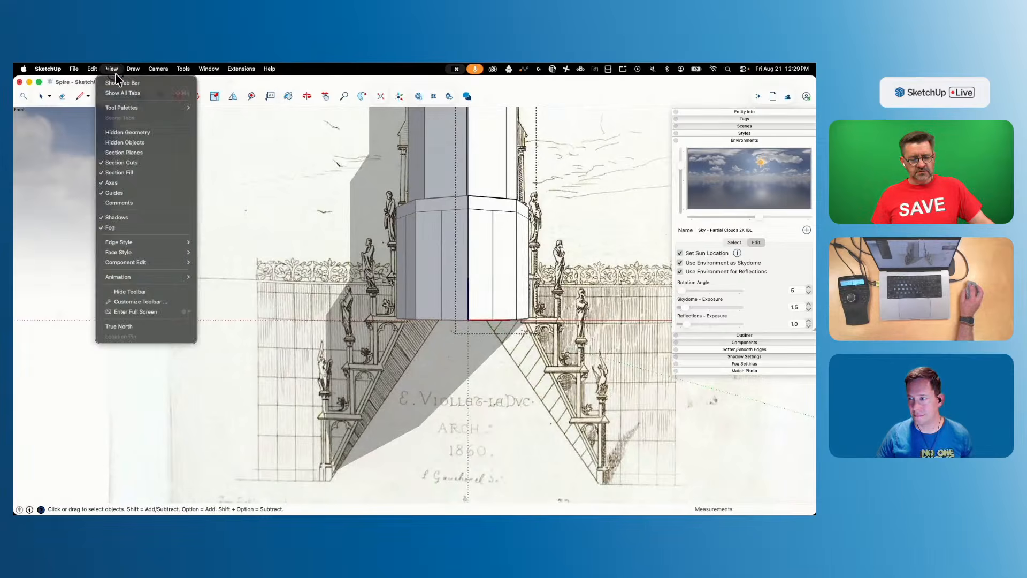
mouse_move(156, 70)
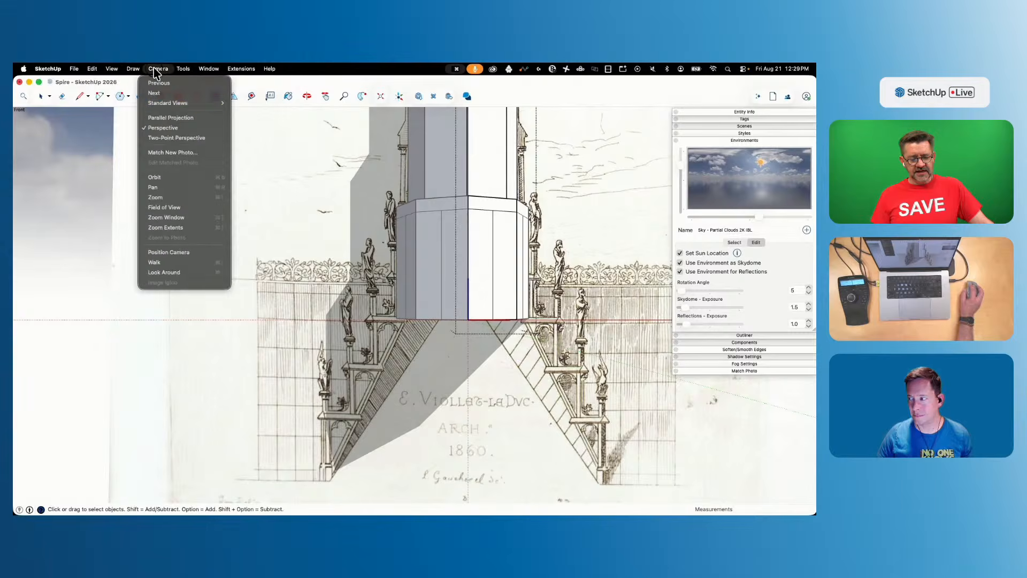
click(168, 117)
scroll(533, 327, up, 5)
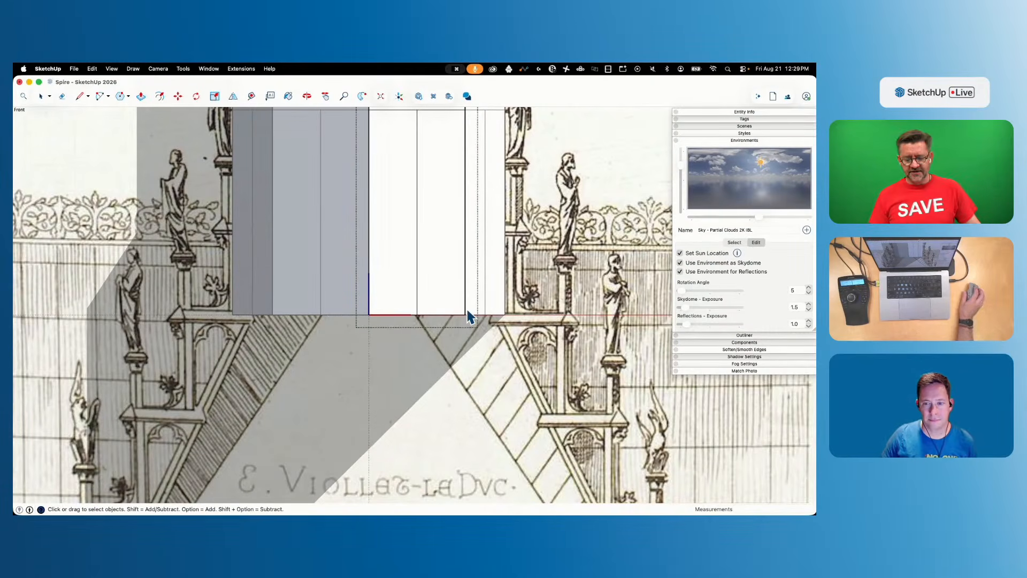
Move the right half of the lowest section's bottom edge straight up about 1' 5 11/16"
key(m)
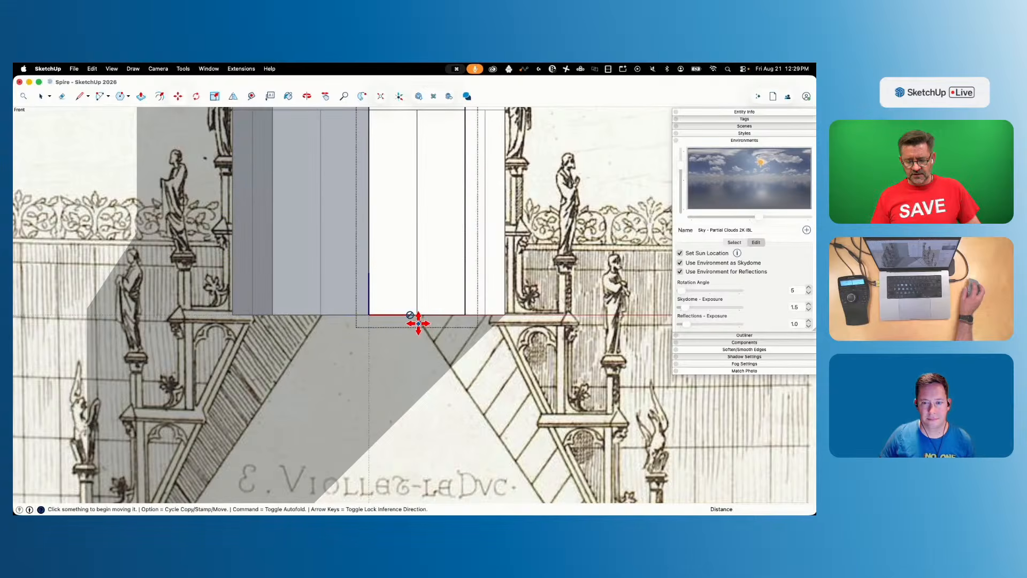
key(space)
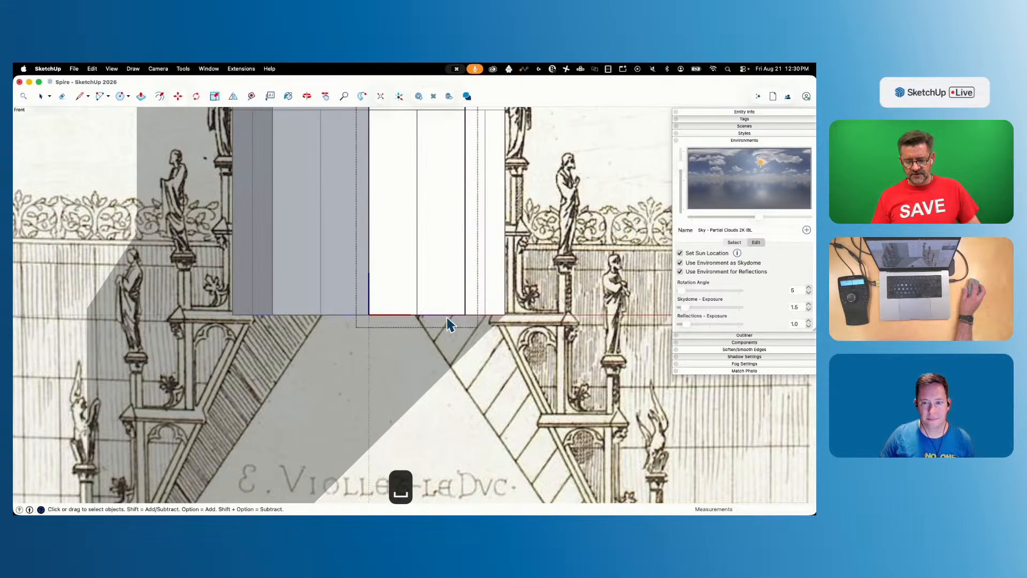
key(m)
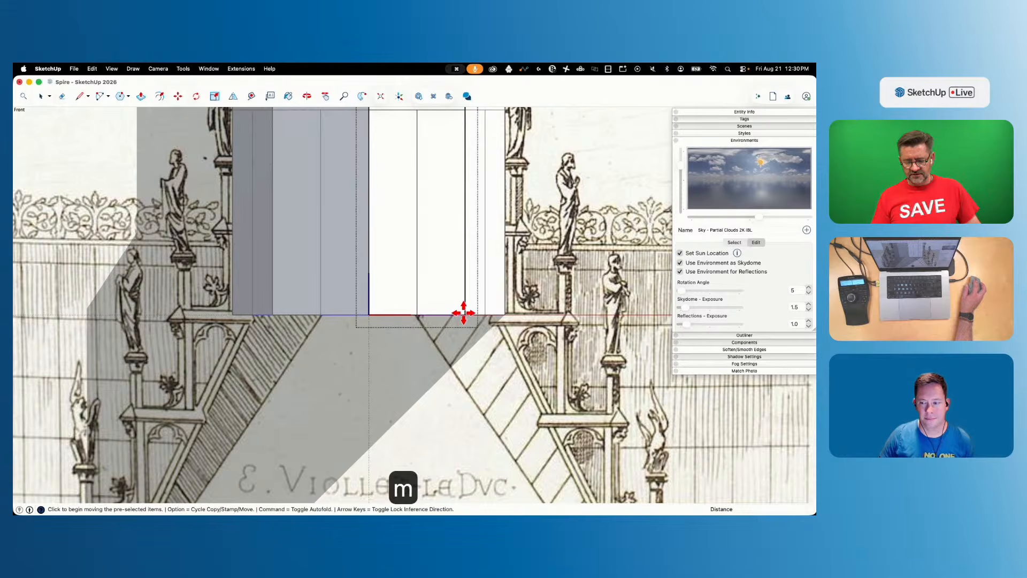
click(463, 313)
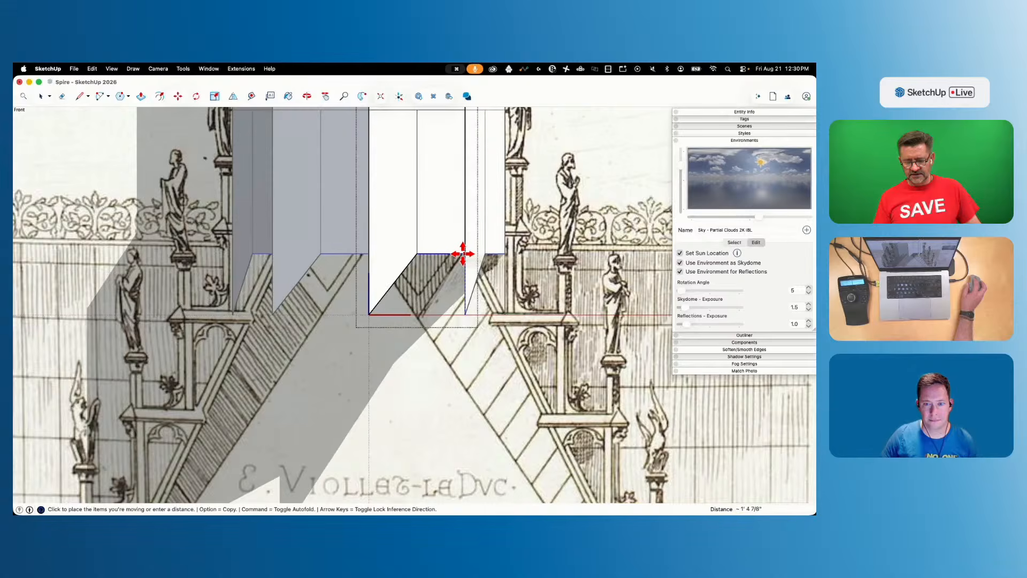
click(463, 251)
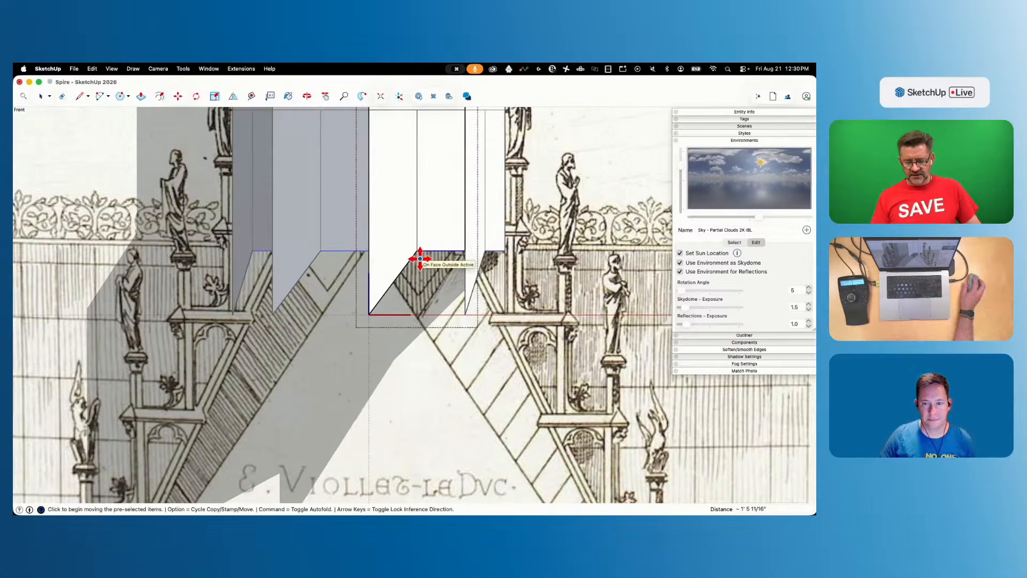
key(super+z)
Move the inner endpoint of the raised bottom edge down about 1' 5 11/16", level with the unraised left corner
key(m)
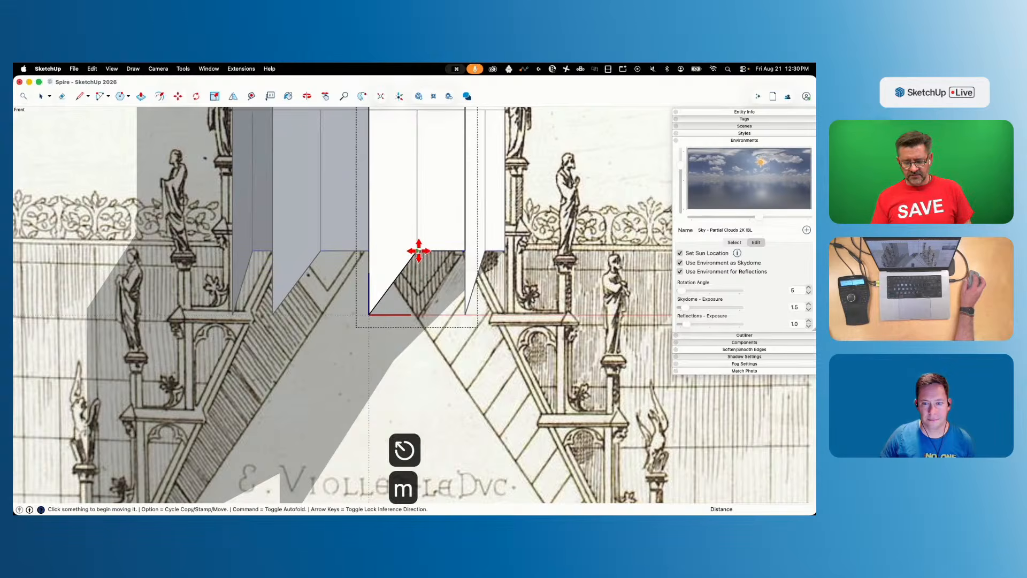
click(419, 250)
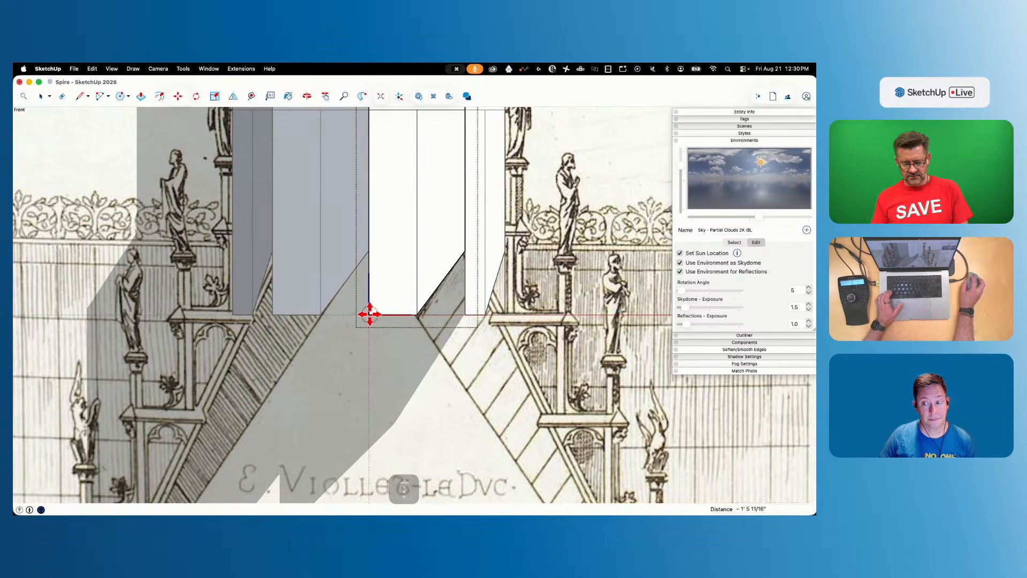
key(space)
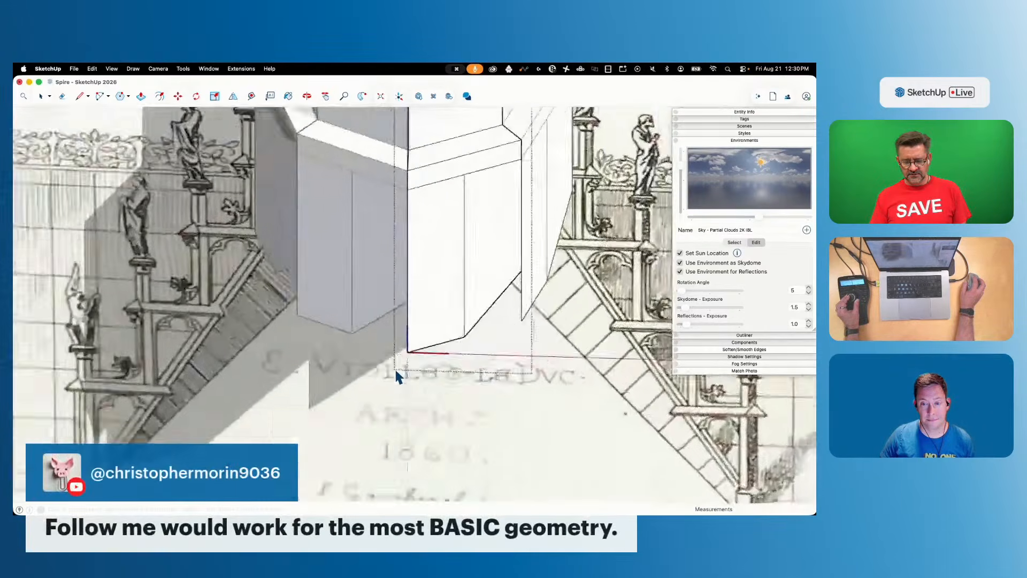
Move the face's left bottom corner straight up to the height of the raised right corner, forming a V-shaped bottom
key(m)
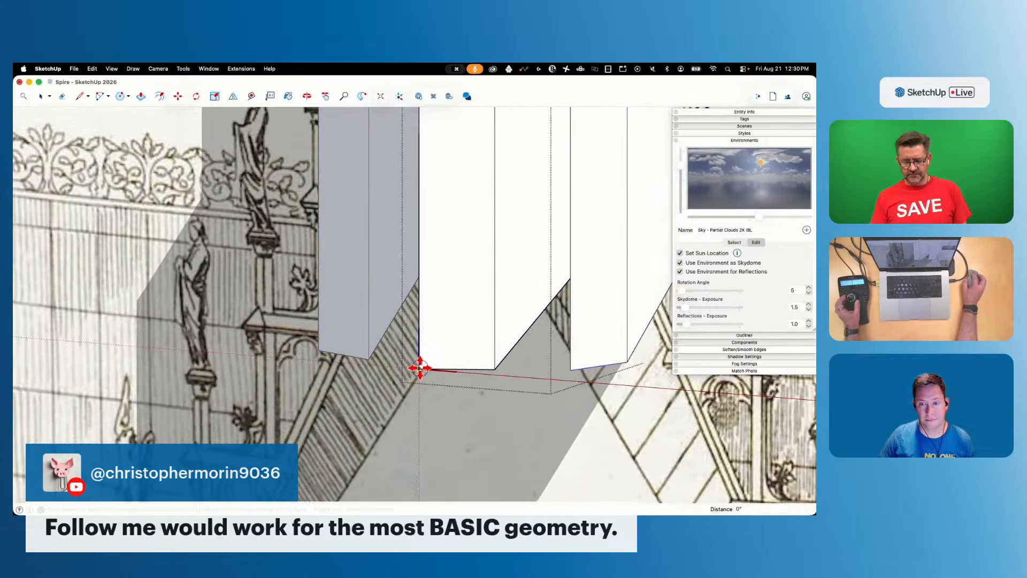
click(419, 367)
key(Up)
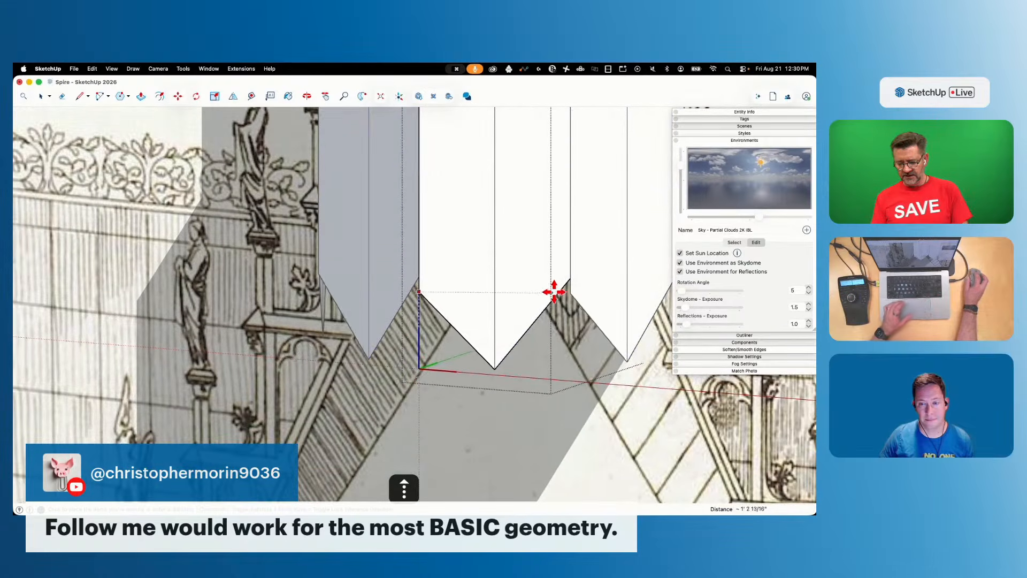
click(554, 292)
key(space)
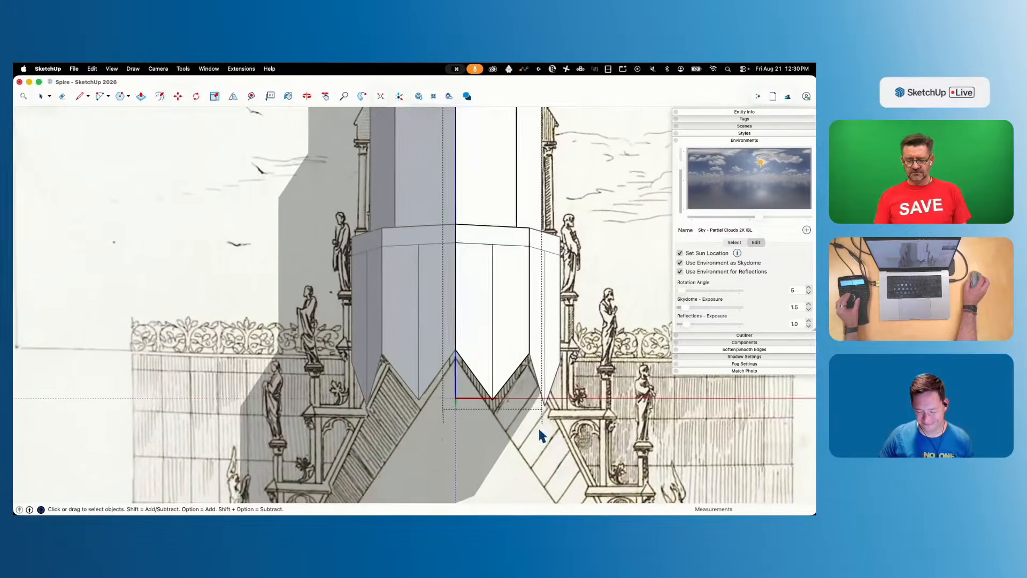
Turn on X-ray and copy the face's V-shaped bottom edges straight up about 6 1/16"
key(super+3)
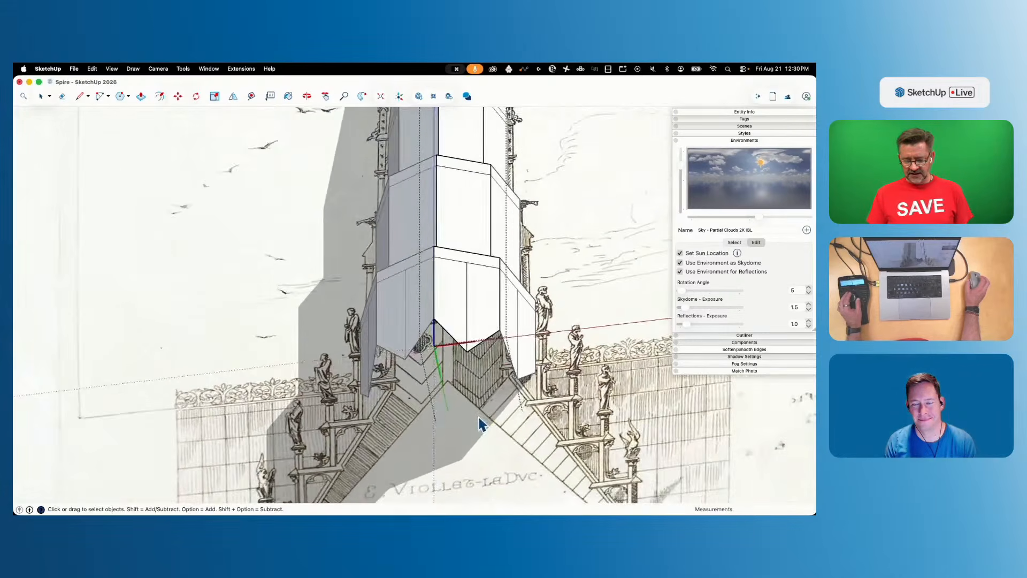
key(super+3)
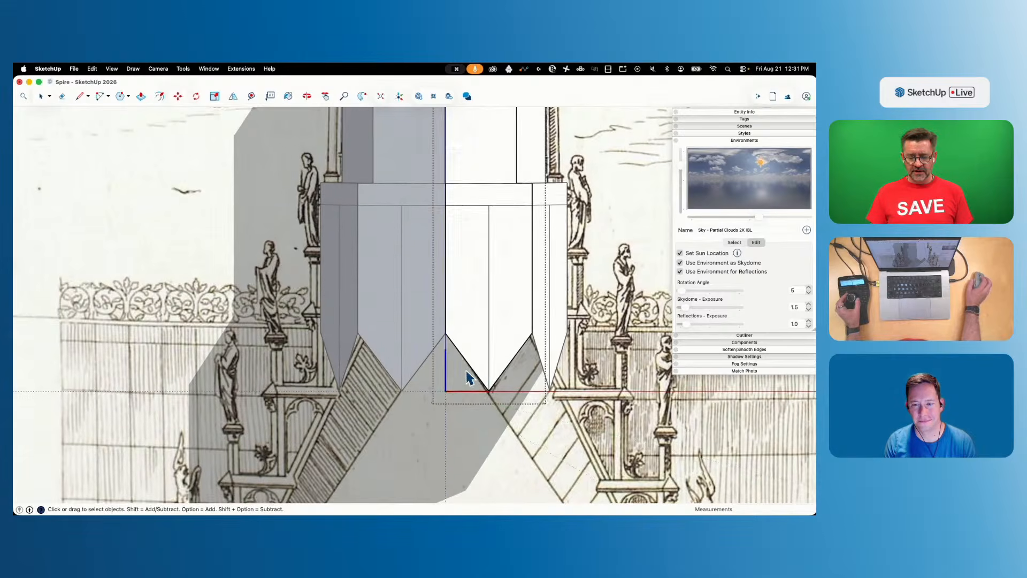
middle_drag(466, 370, 472, 369)
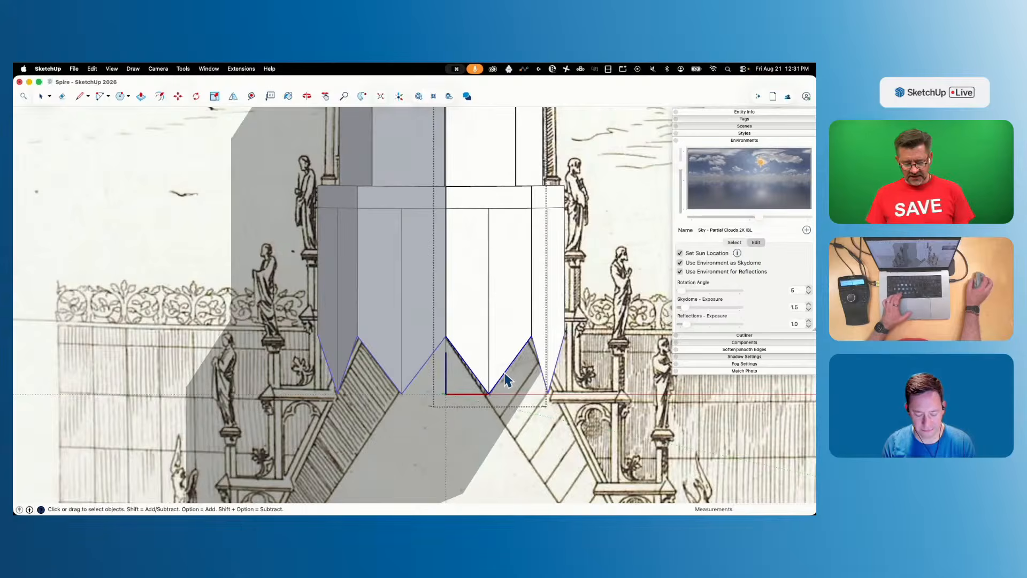
key(x)
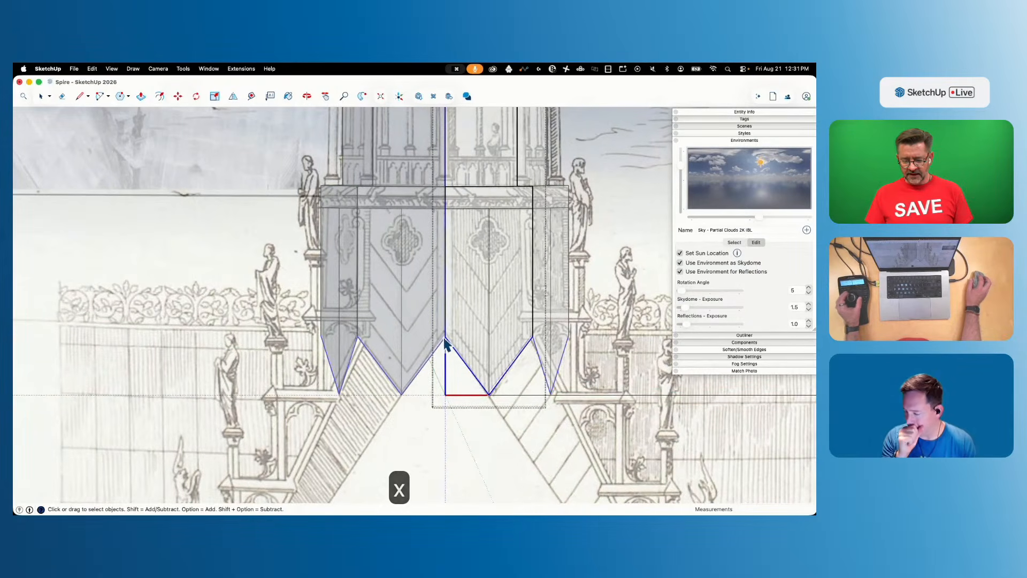
key(m)
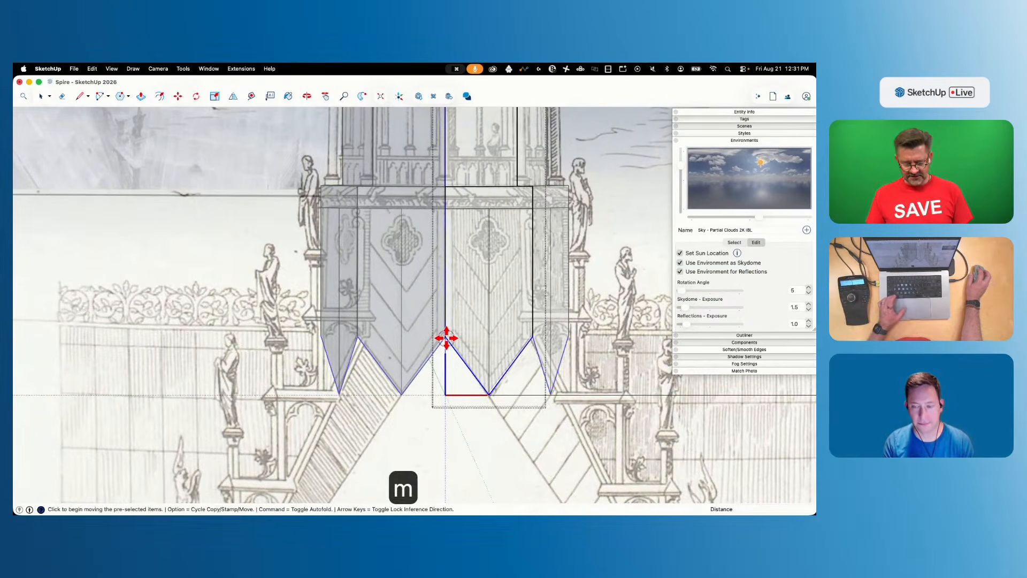
click(446, 338)
key(alt)
click(444, 317)
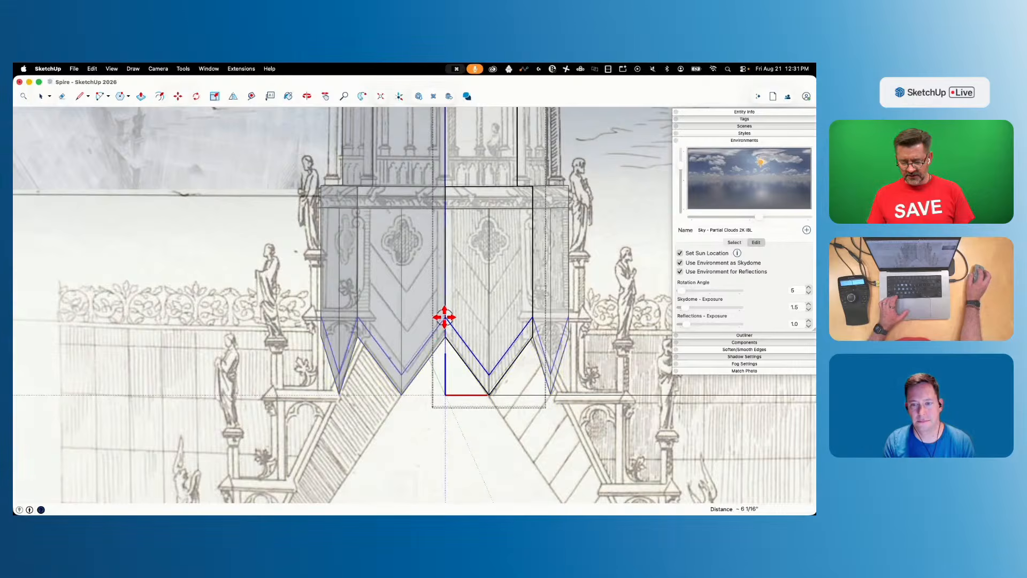
Copy the raised V edges straight up about 11 11/16", arrayed as two copies (2x), to continue the chevron pattern
click(445, 317)
key(alt)
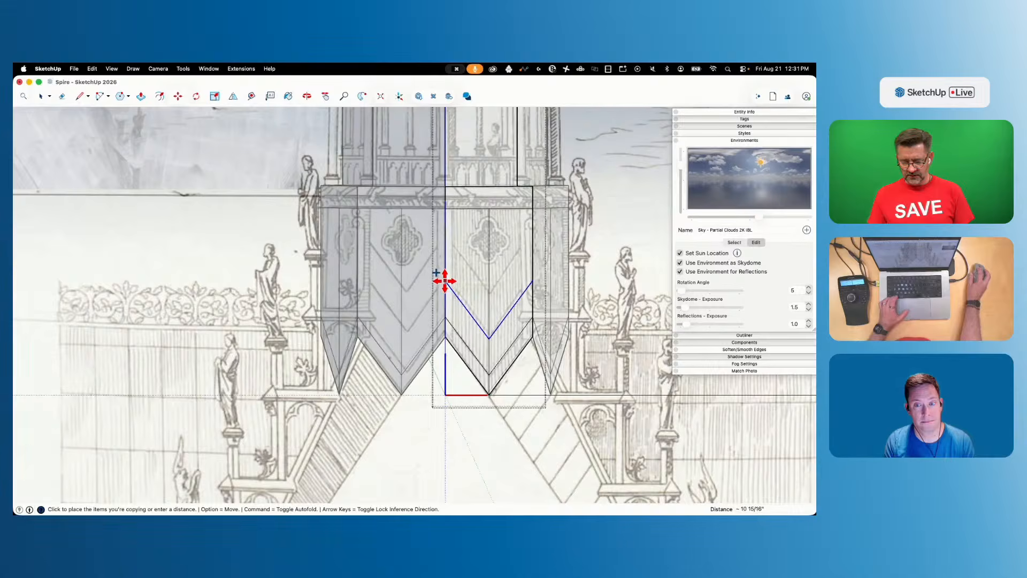
click(445, 278)
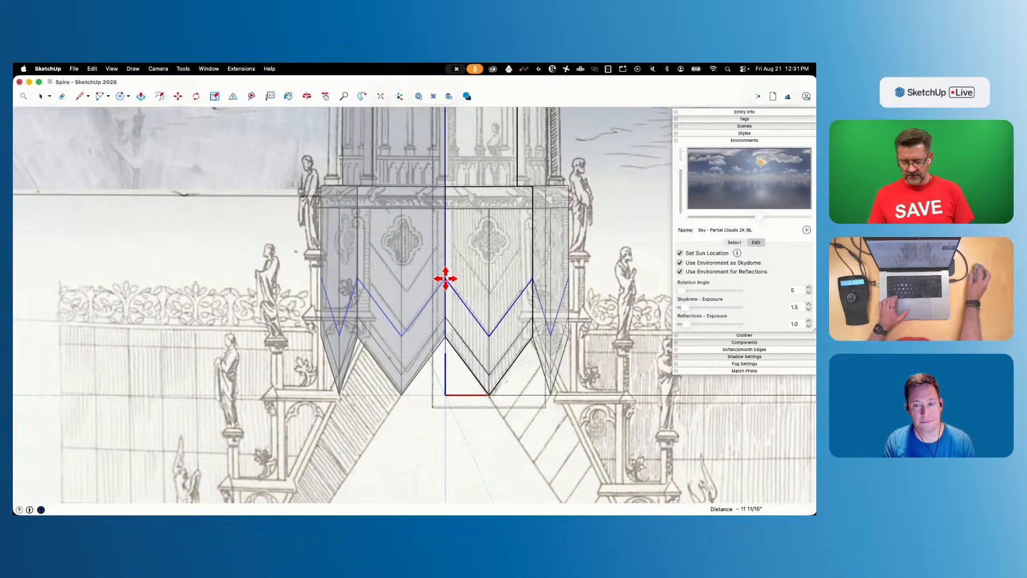
key(Return)
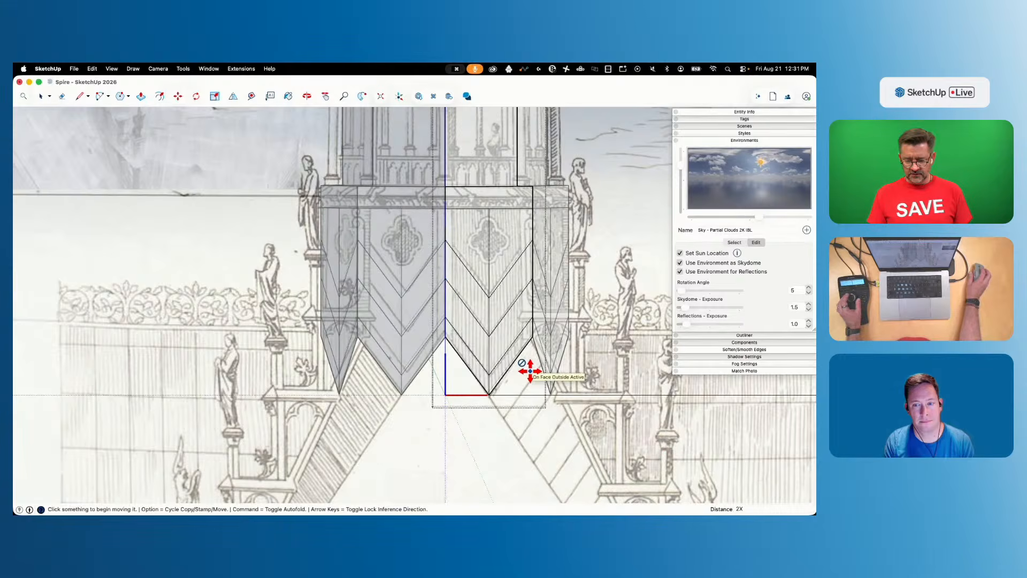
key(space)
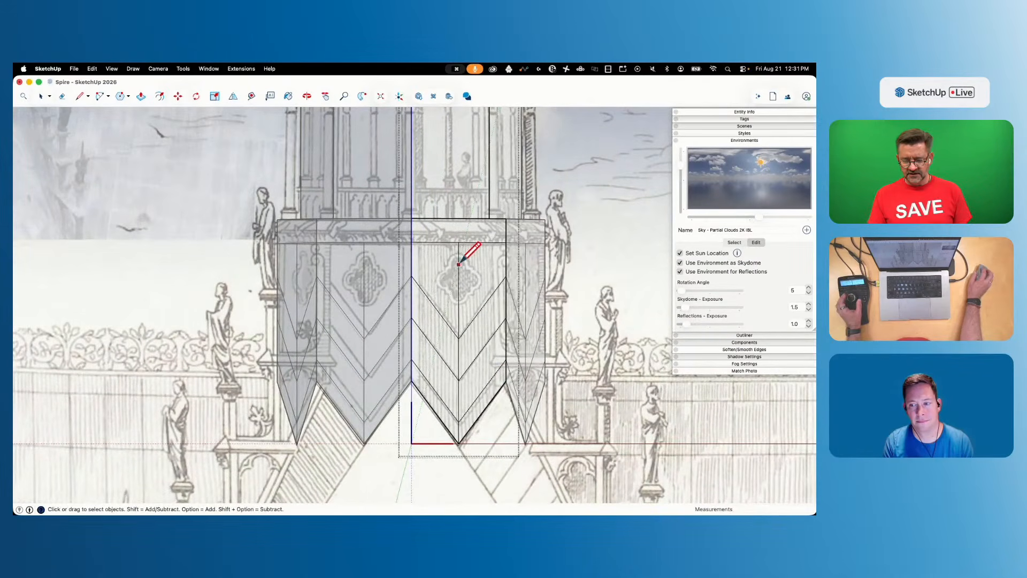
Check the quatrefoil's extents from its centre on the panel's vertical centreline using the Line tool
key(l)
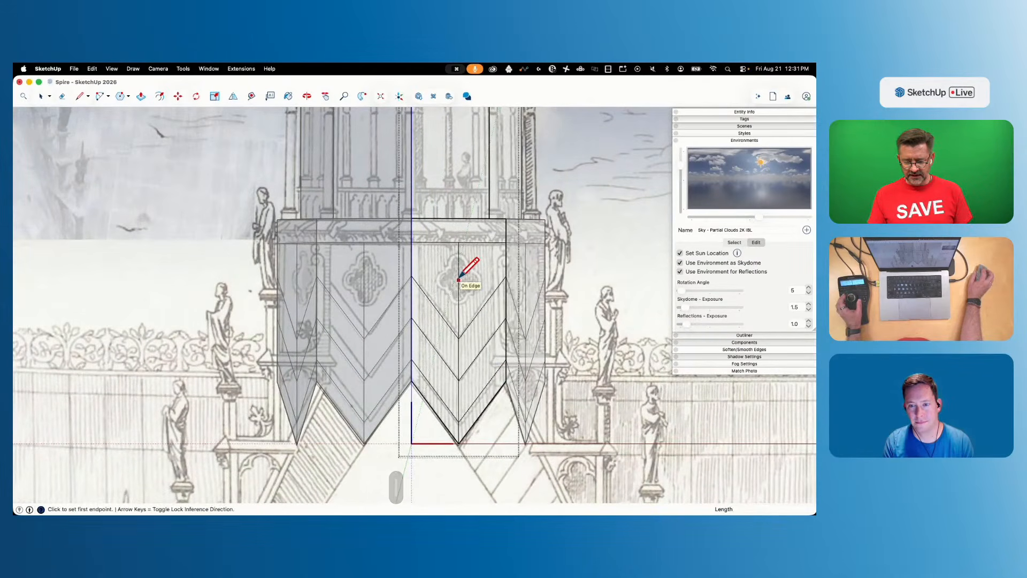
click(458, 279)
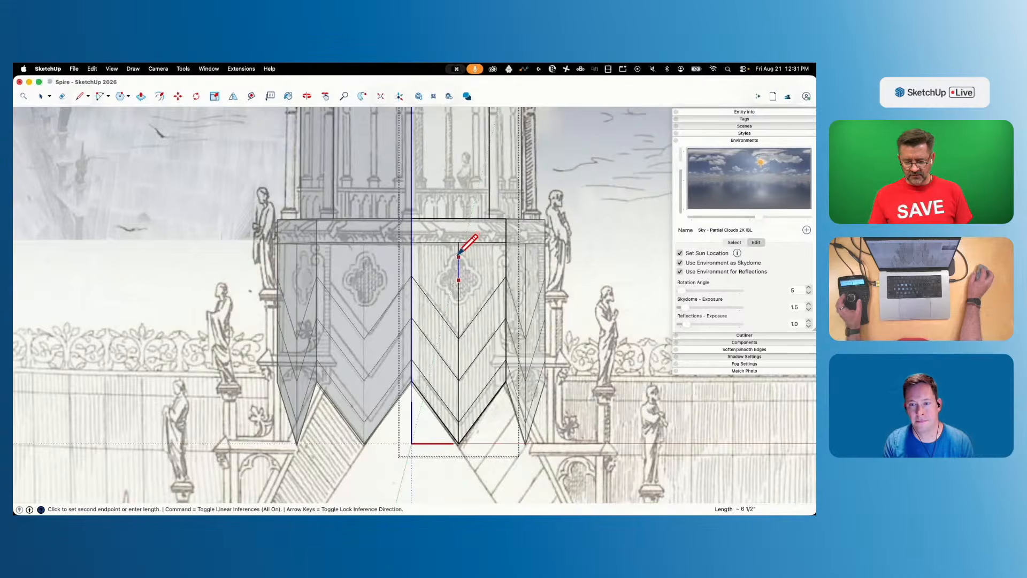
click(459, 258)
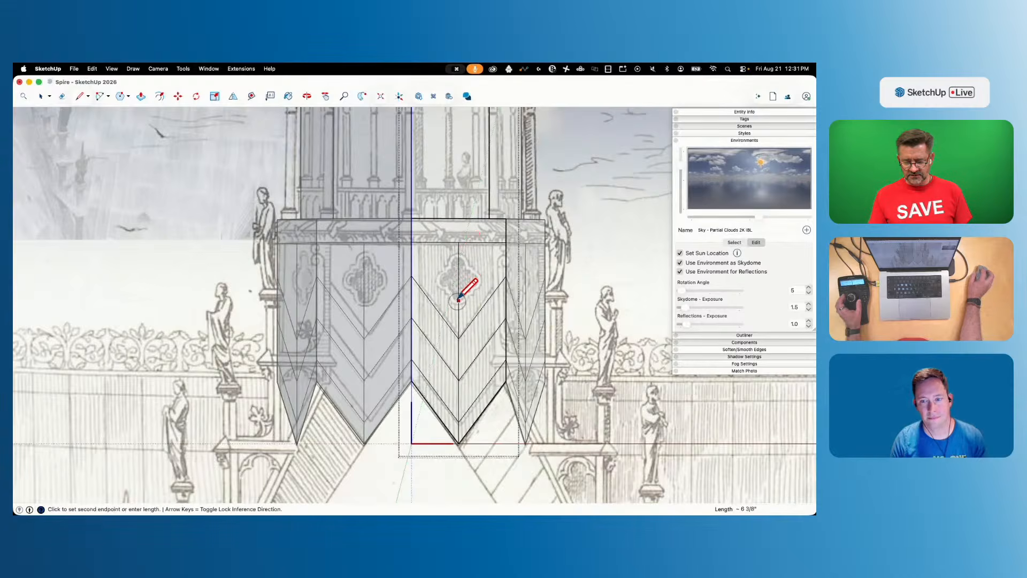
key(l)
click(459, 280)
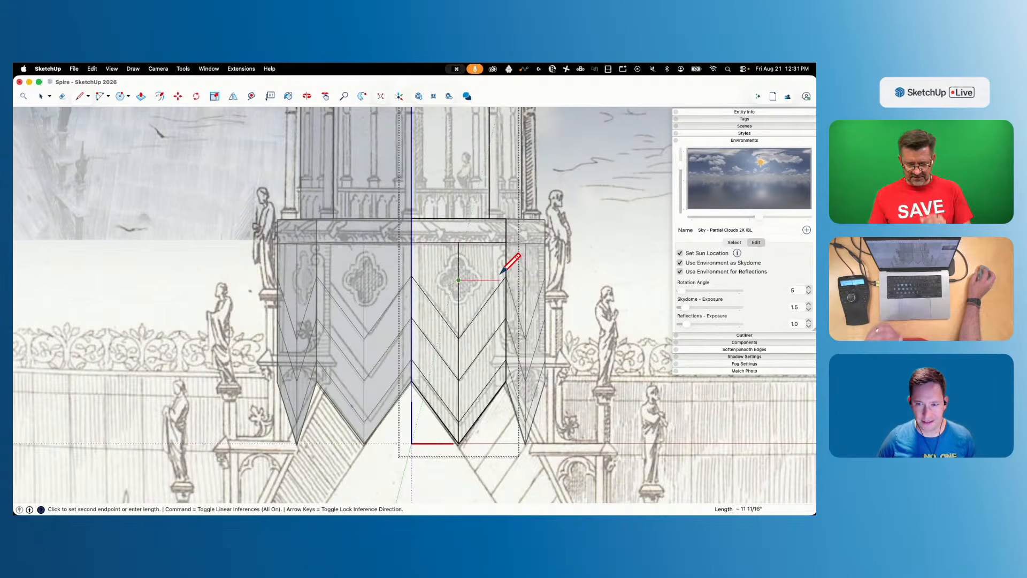
key(l)
scroll(484, 259, down, 10)
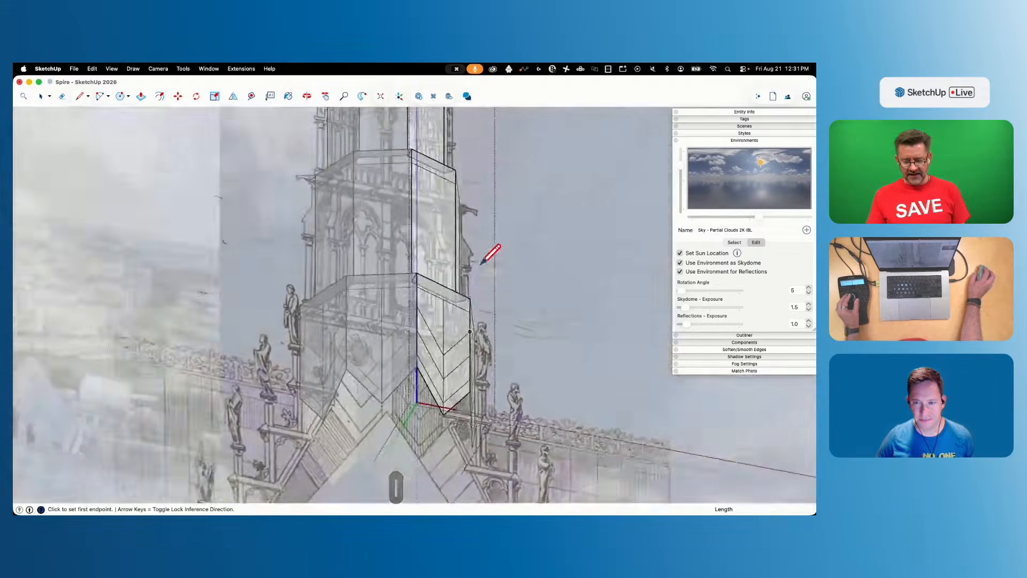
scroll(502, 316, up, 10)
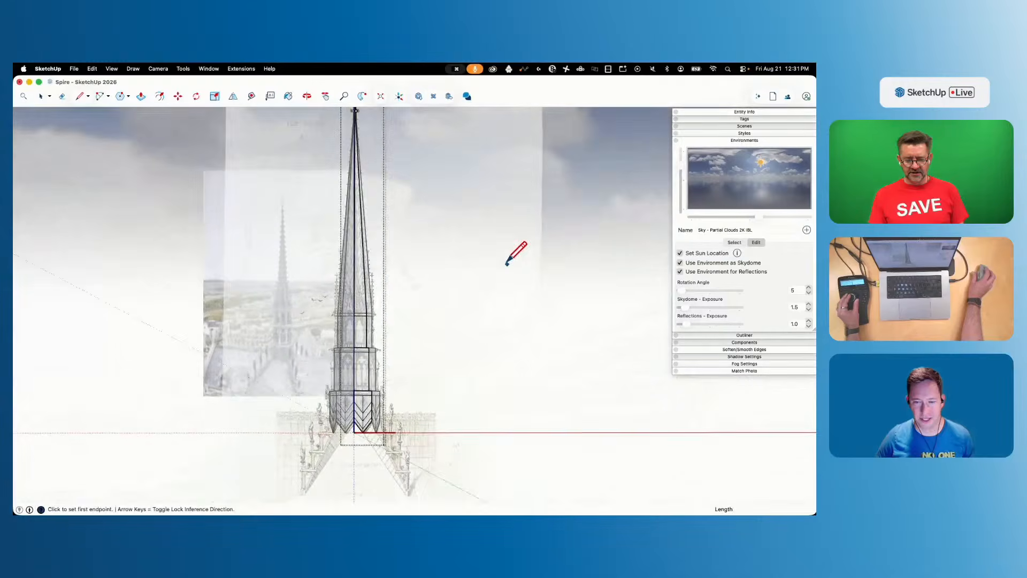
key(space)
scroll(342, 288, up, 8)
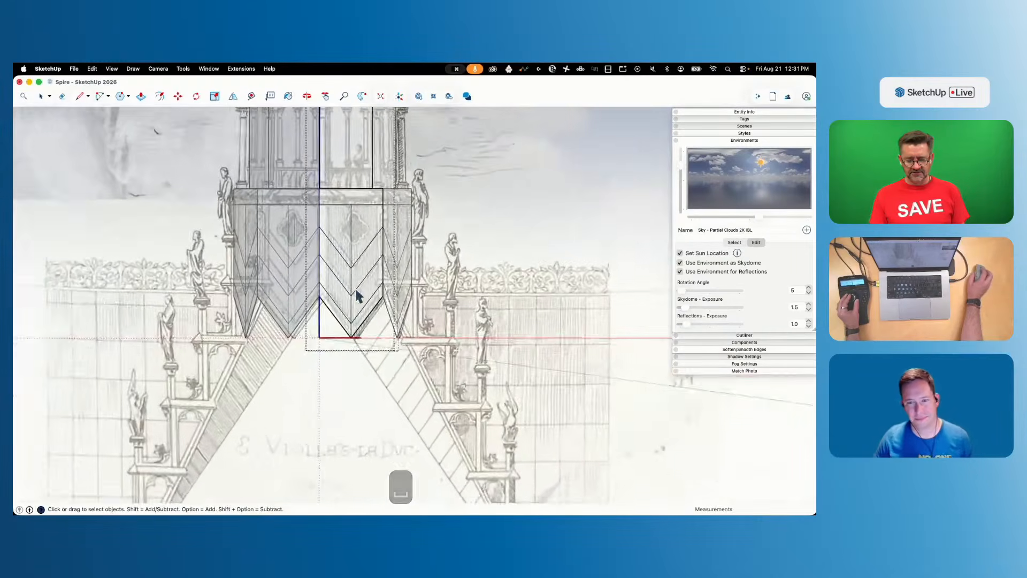
key(l)
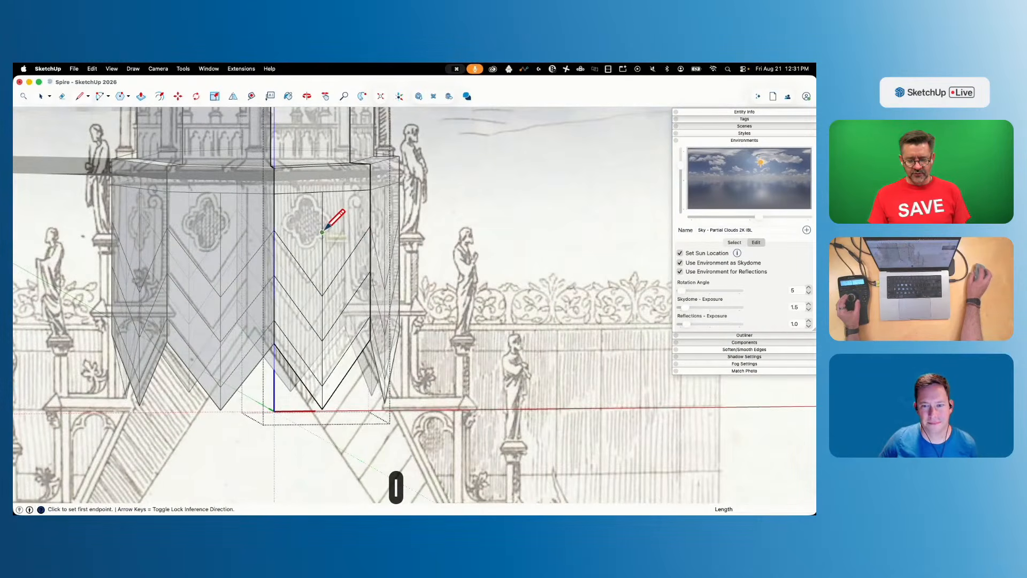
key(space)
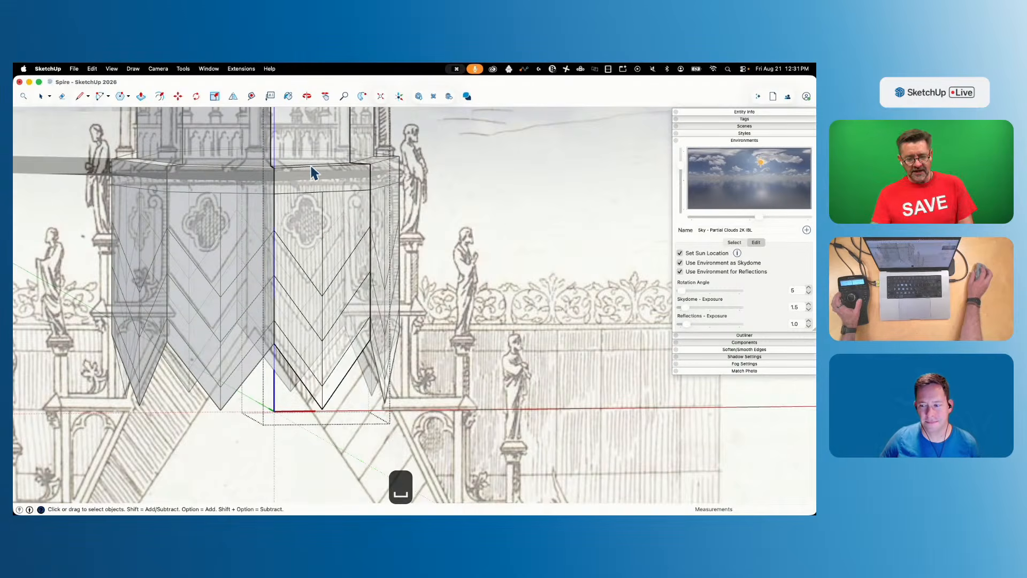
Switch the camera to perspective and turn off X-ray
click(158, 69)
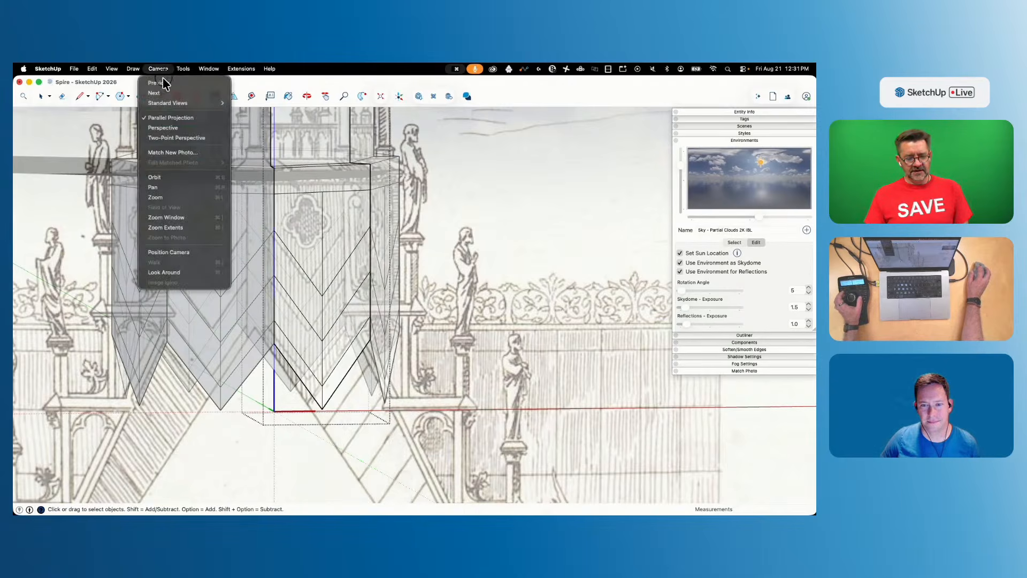
click(167, 128)
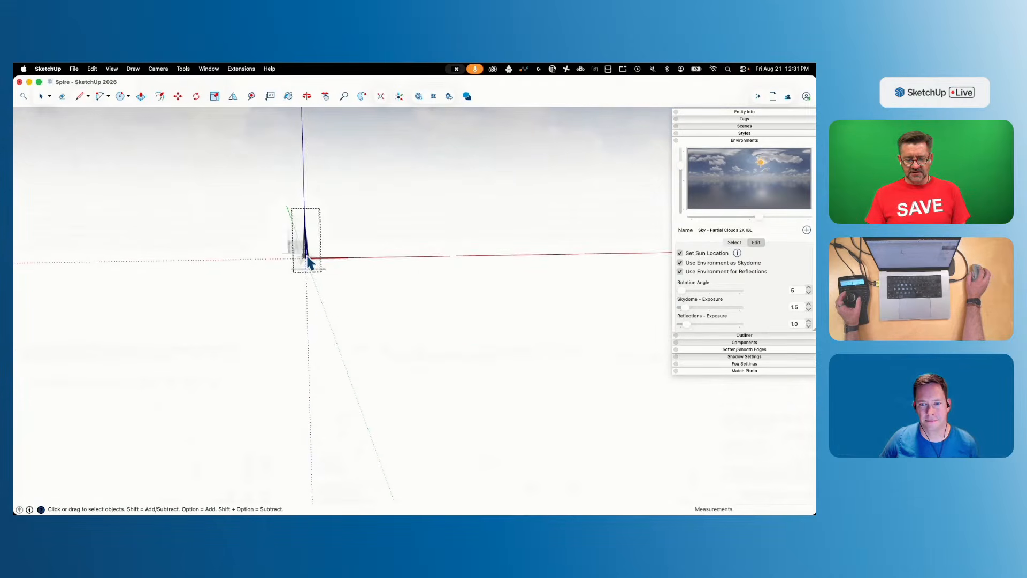
scroll(307, 254, up, 10)
key(x)
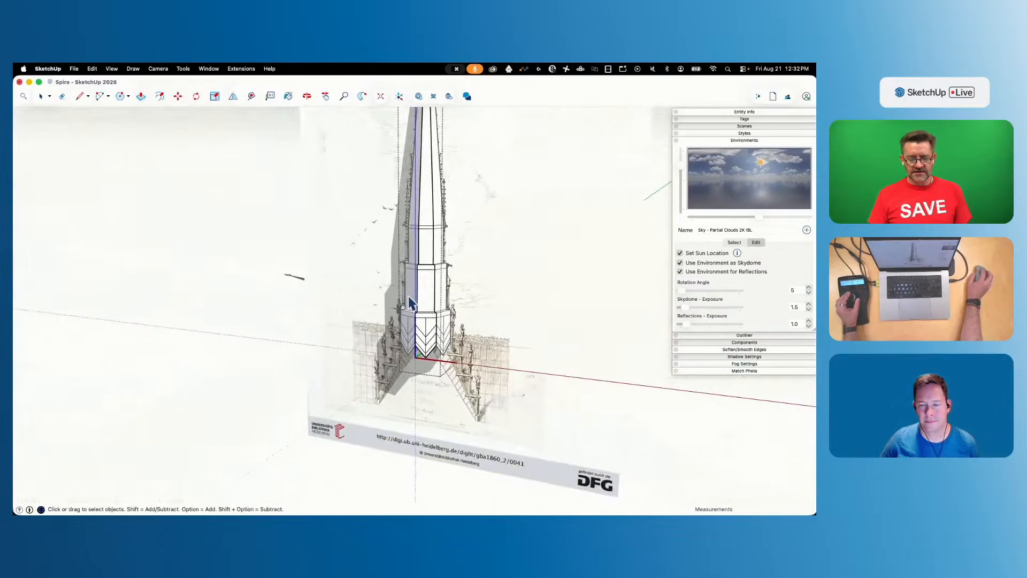
Compare the chevron lines on the spire's base with the diamond-patterned cladding panels in the aerial reference photo
click(221, 308)
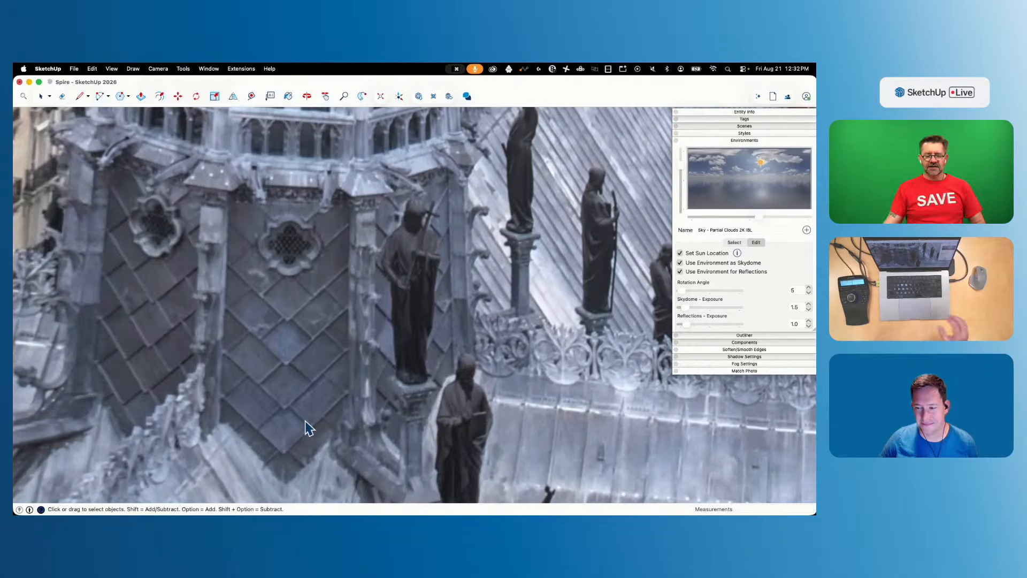
scroll(277, 332, down, 8)
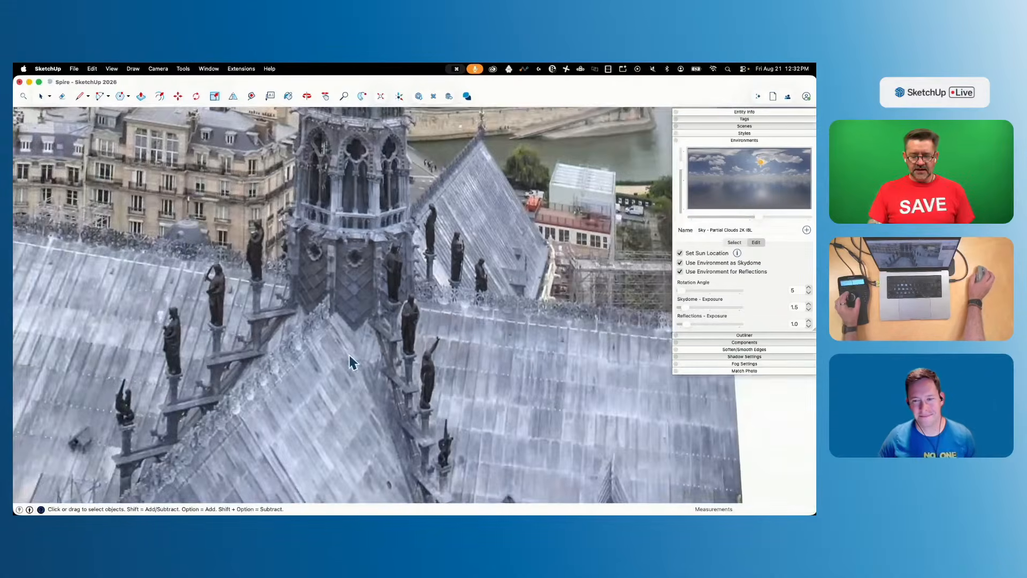
scroll(351, 326, down, 10)
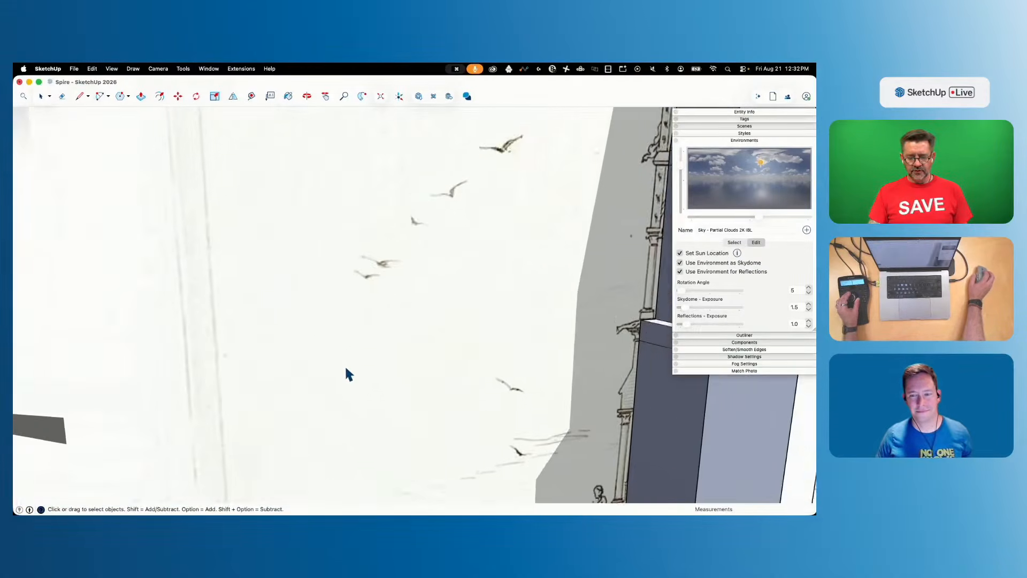
scroll(344, 364, up, 10)
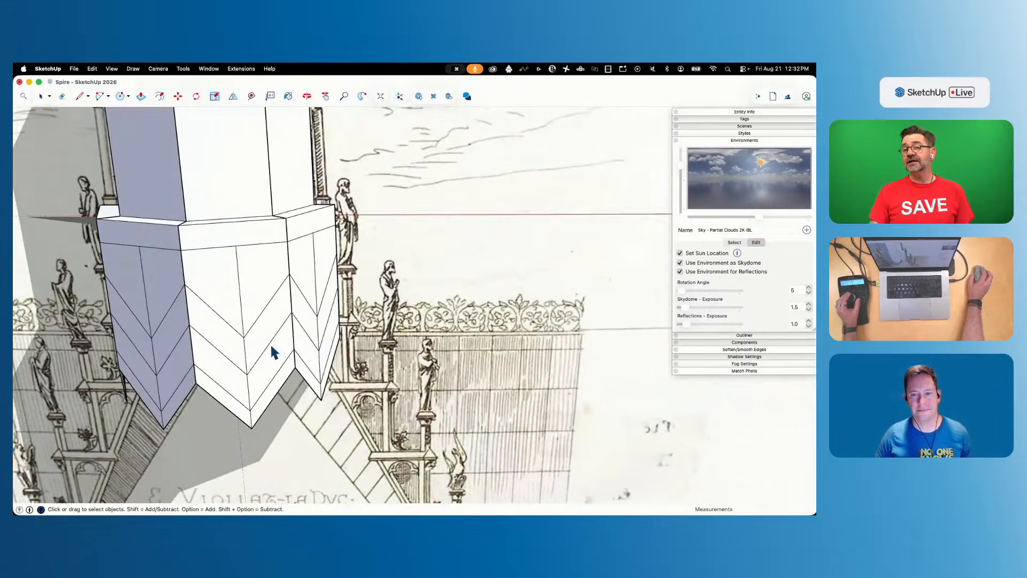
shift+middle_drag(271, 346, 291, 355)
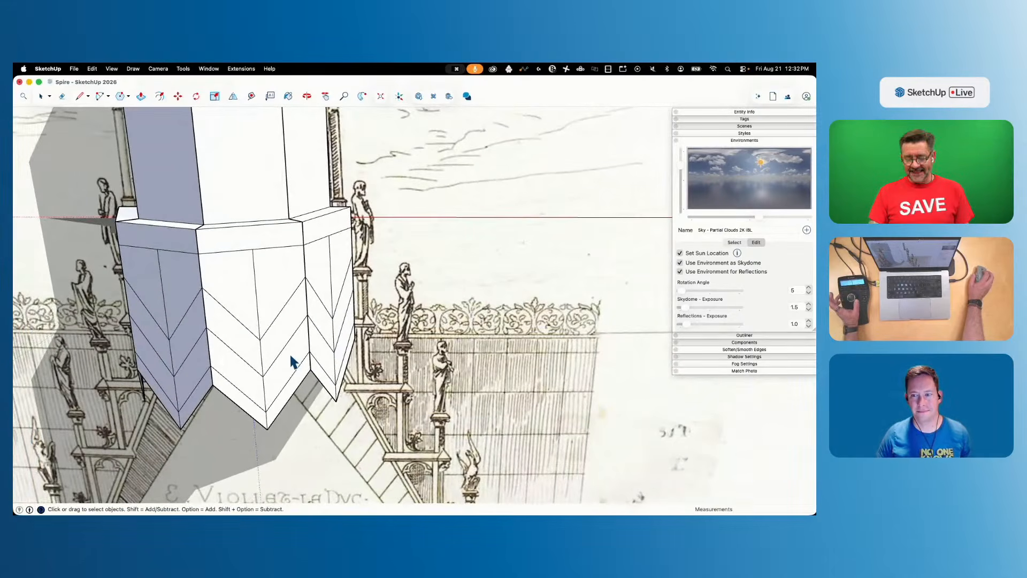
scroll(276, 368, down, 5)
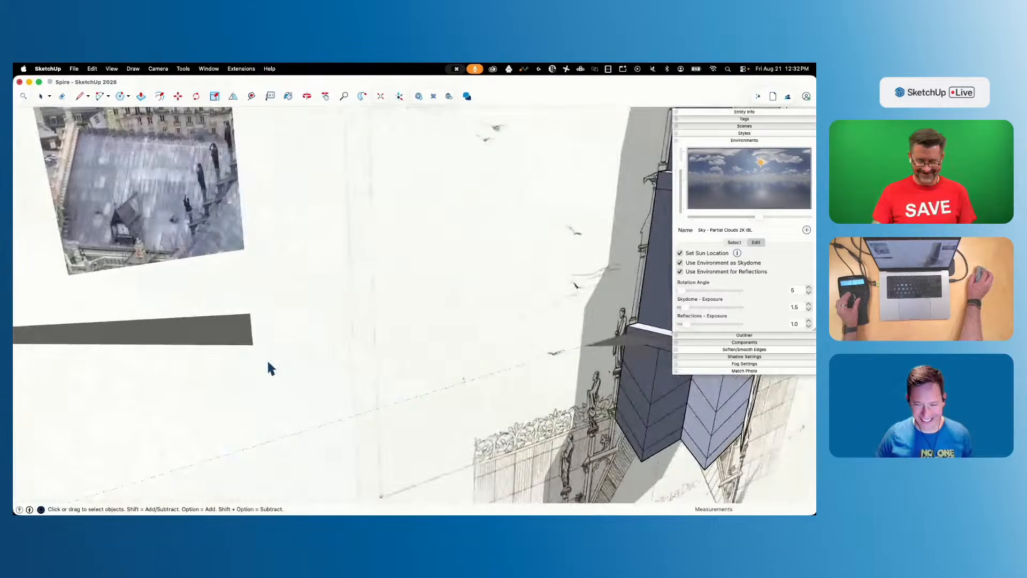
scroll(270, 368, up, 10)
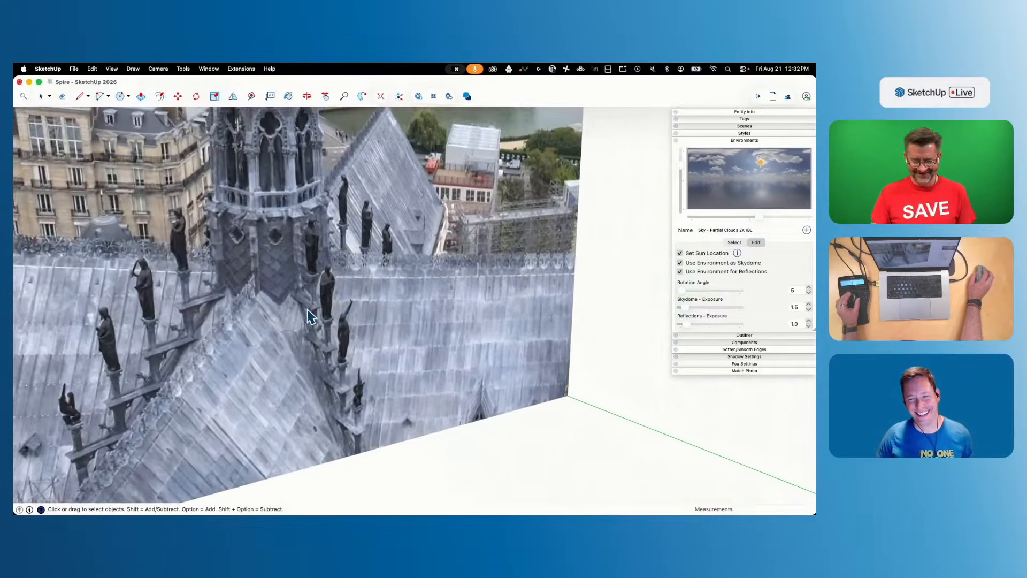
scroll(309, 316, up, 5)
scroll(251, 257, up, 4)
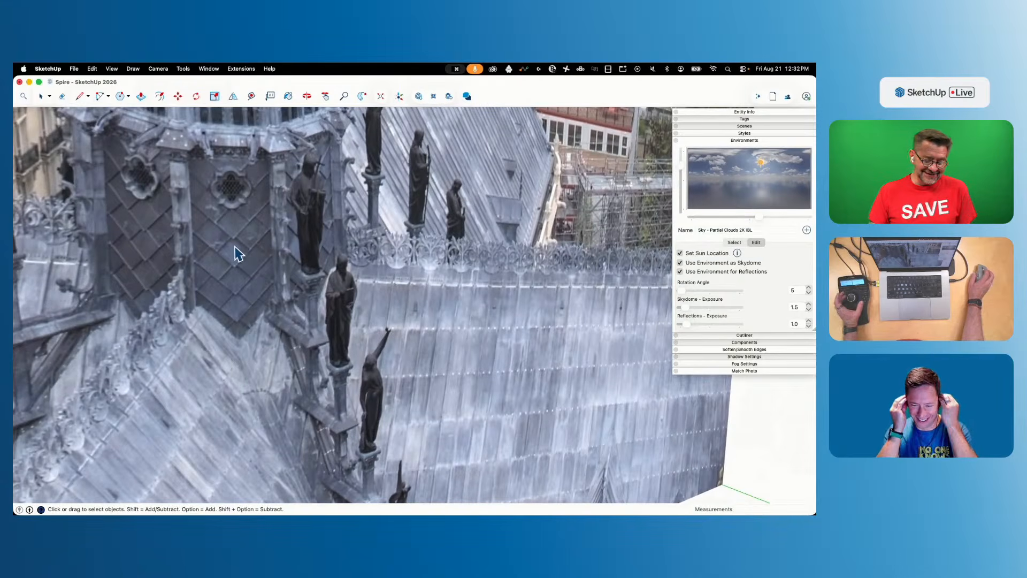
scroll(236, 243, down, 15)
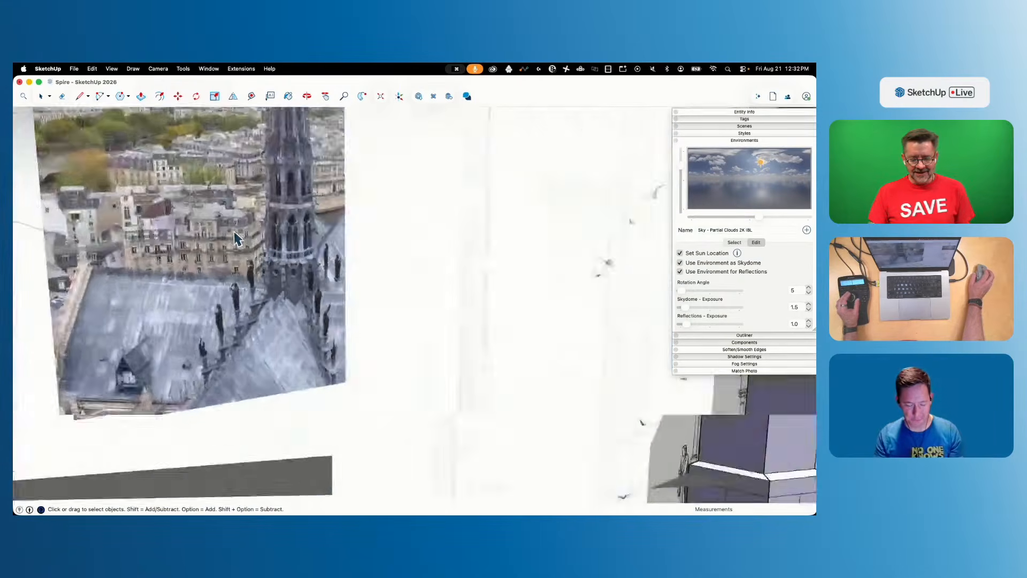
scroll(288, 274, up, 12)
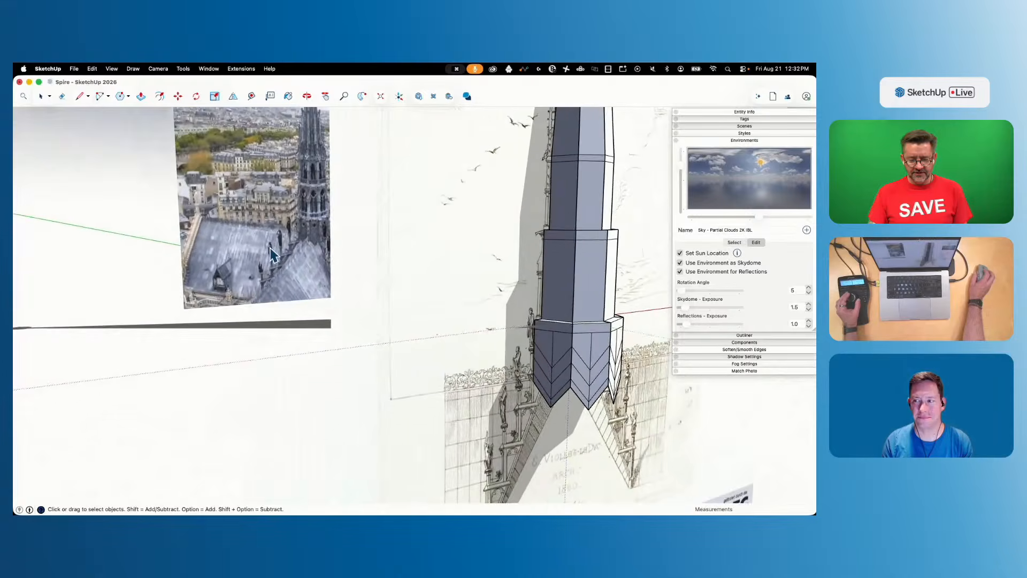
scroll(321, 220, up, 10)
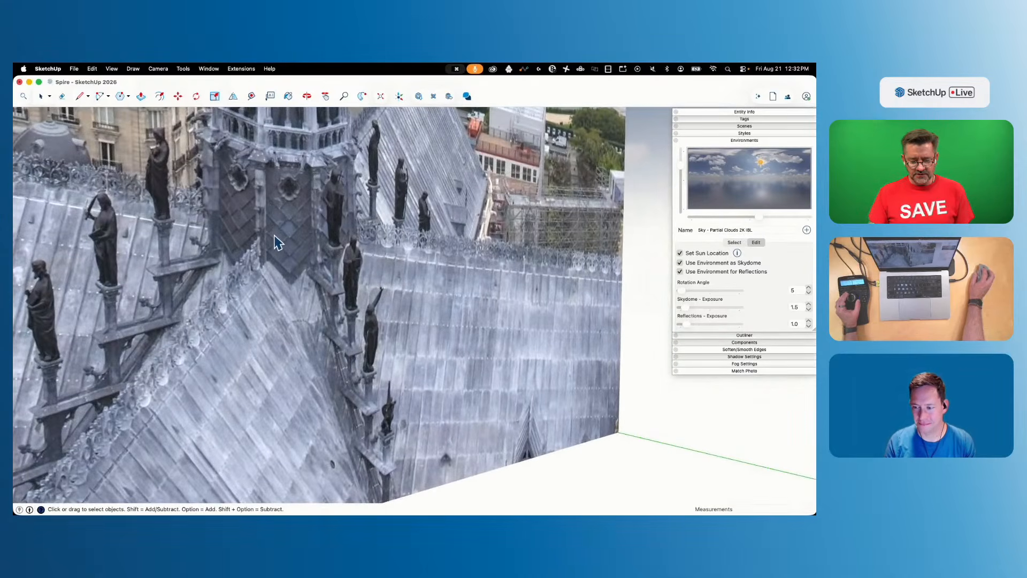
scroll(276, 260, down, 12)
scroll(334, 328, up, 10)
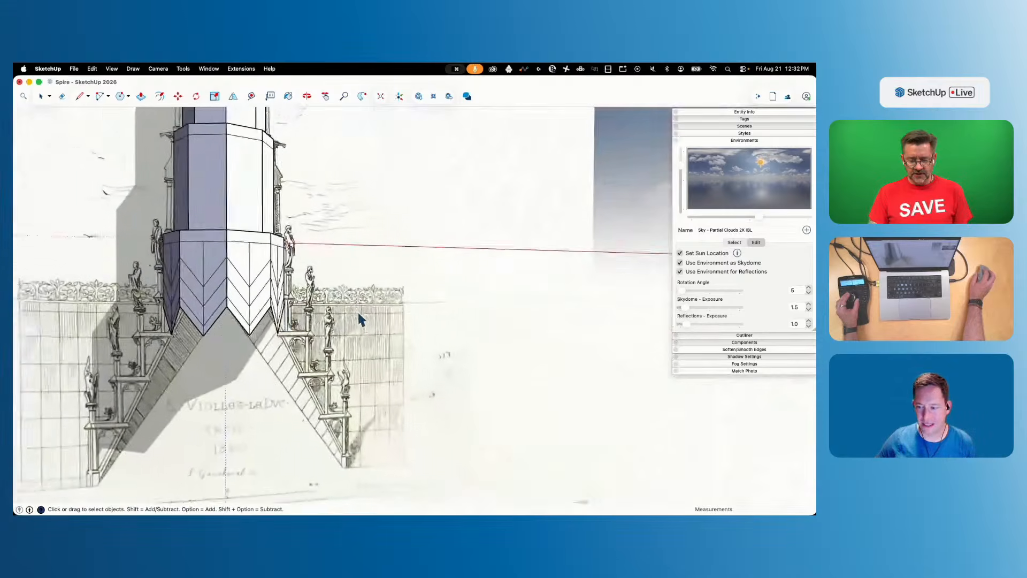
scroll(244, 237, up, 5)
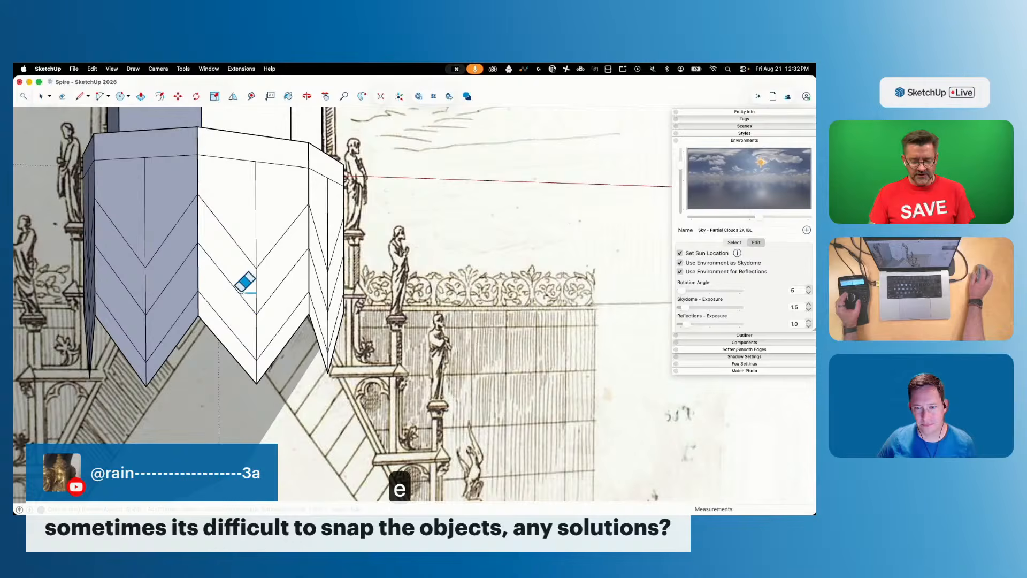
Undo the array of chevron copies and divide the panel's centreline between the two remaining V edges into 3 segments
click(241, 289)
key(super+z)
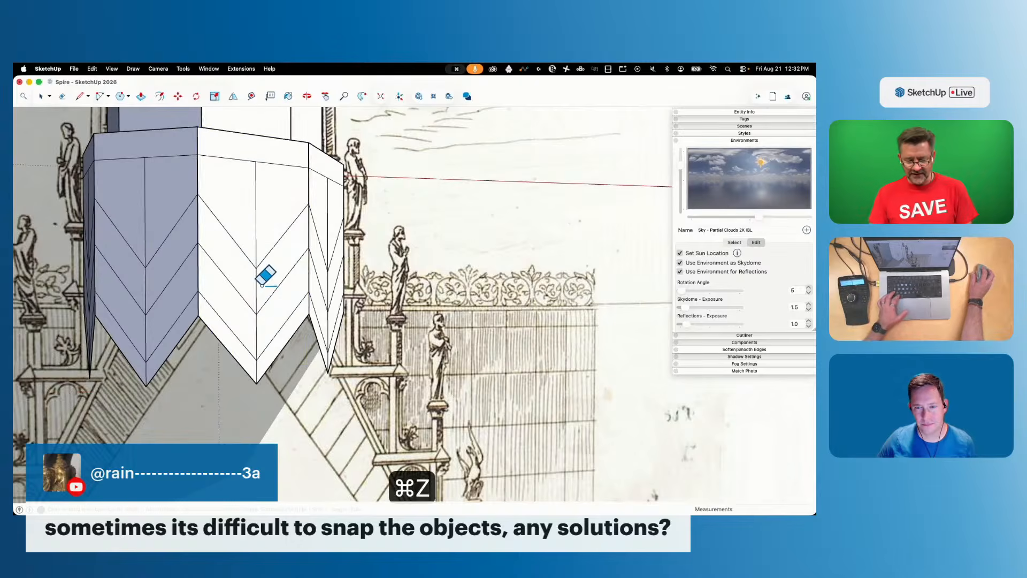
key(space)
key(e)
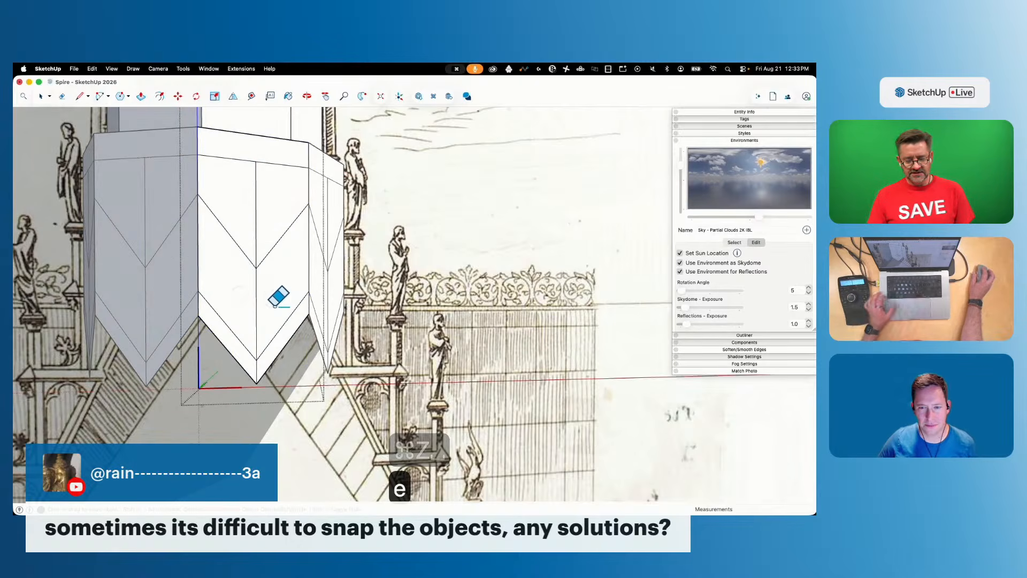
key(space)
right_click(265, 305)
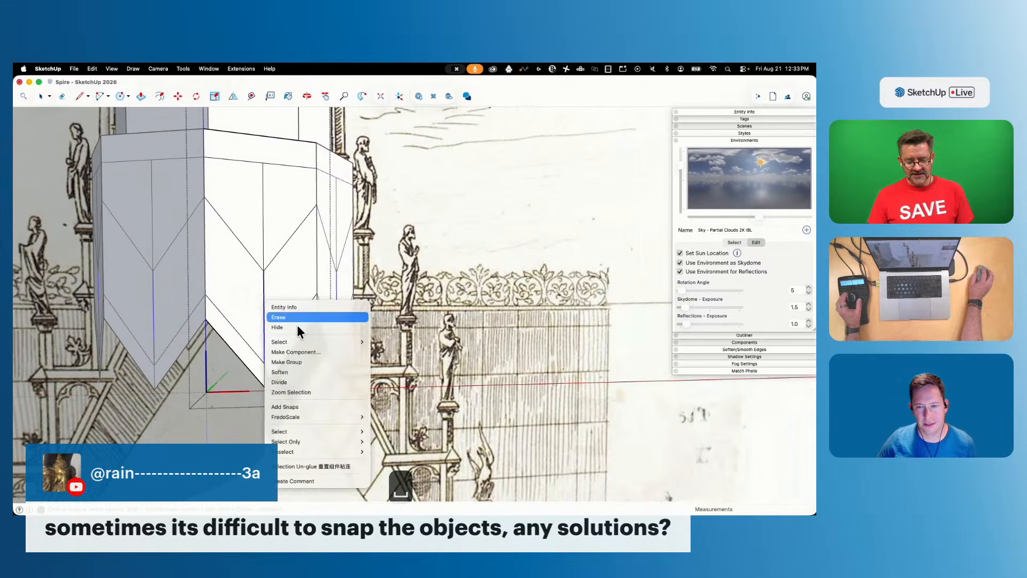
click(295, 380)
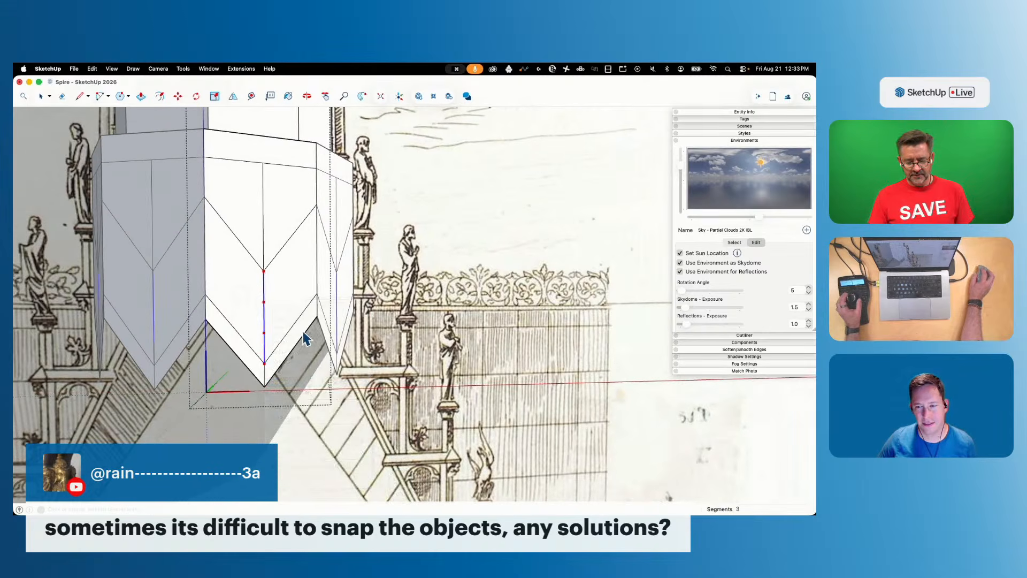
Copy the lower V edges straight up about 7 13/16" as two evenly spaced copies, filling the gap between the chevrons
key(space)
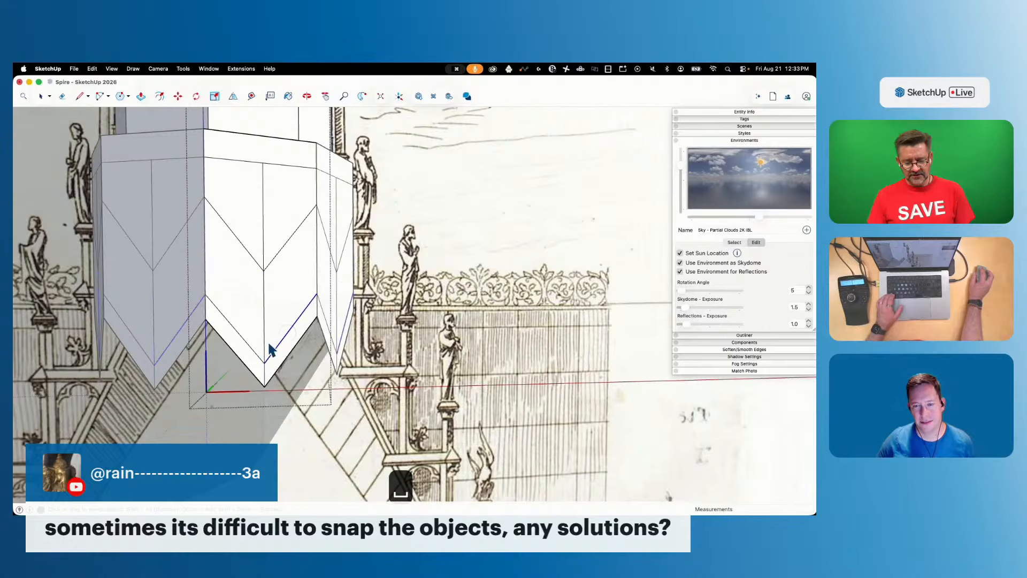
shift+click(251, 345)
key(m)
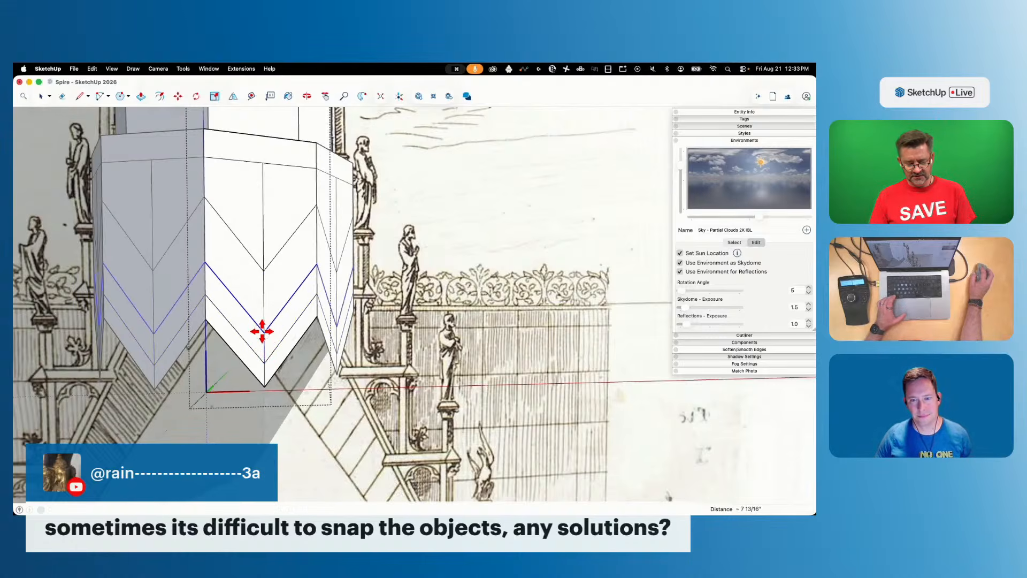
key(space)
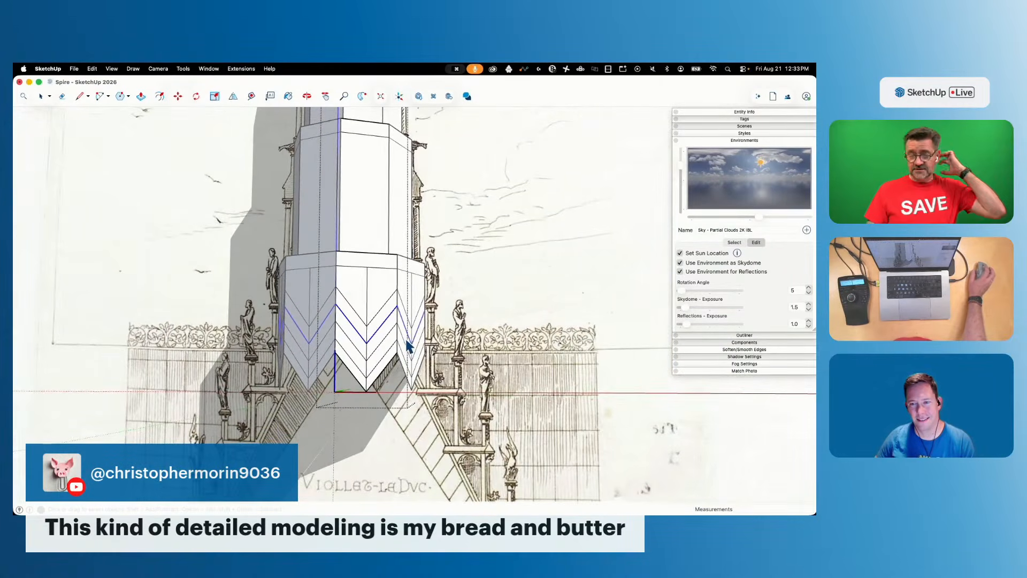
Check how the Line tool snaps to the chevron endpoints on the base from different zoom distances
key(l)
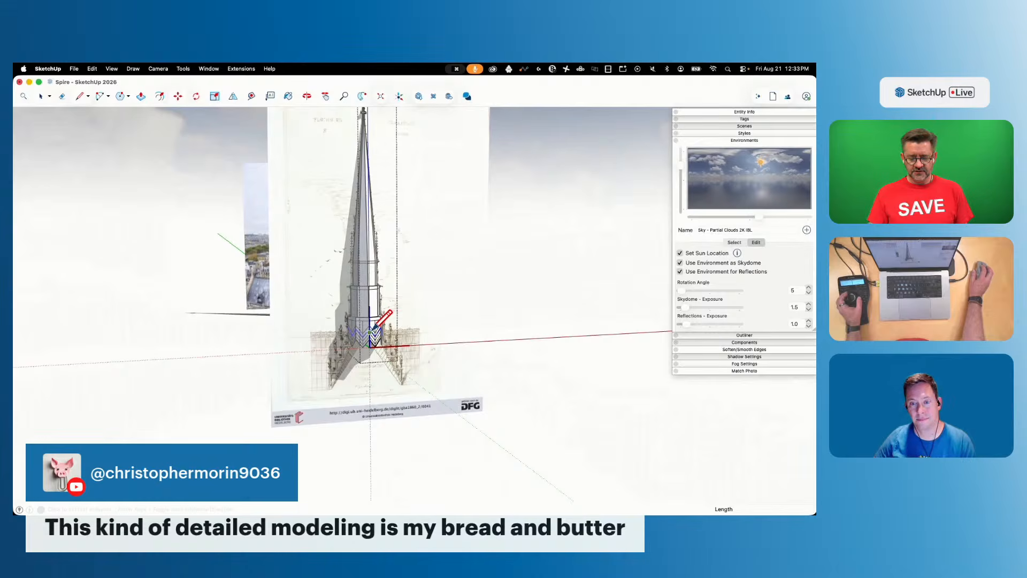
scroll(375, 332, up, 8)
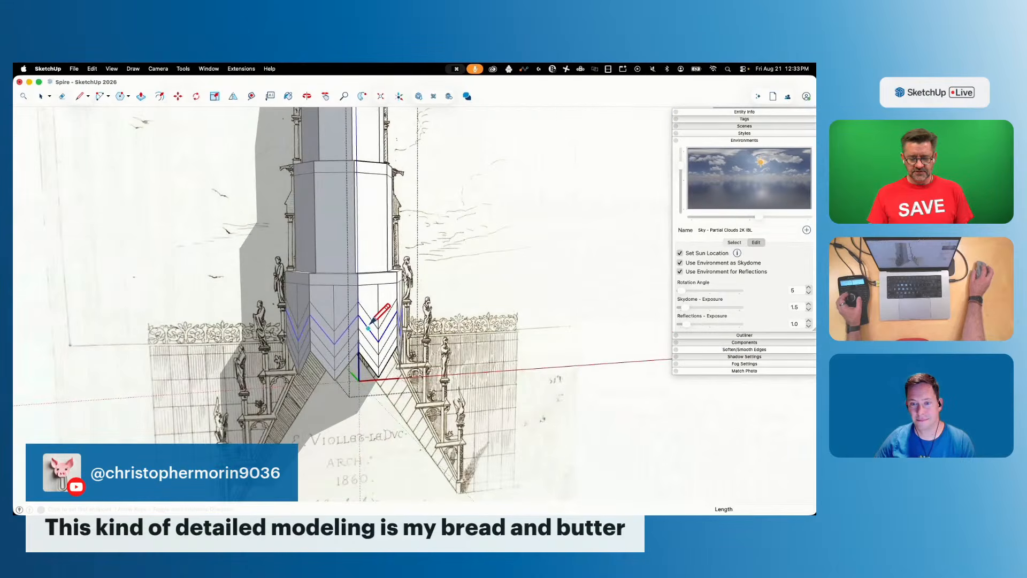
scroll(371, 327, down, 5)
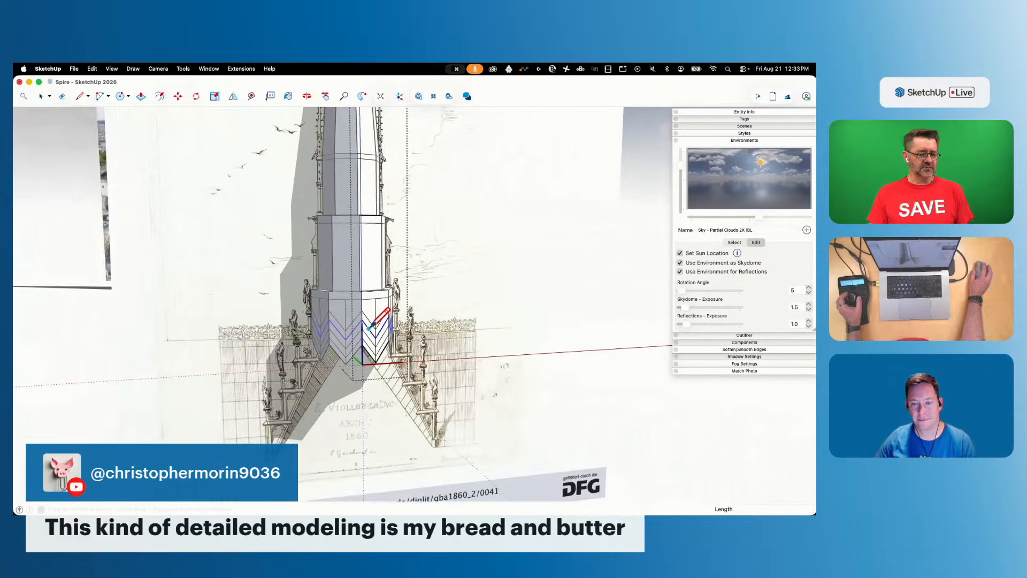
scroll(364, 321, down, 4)
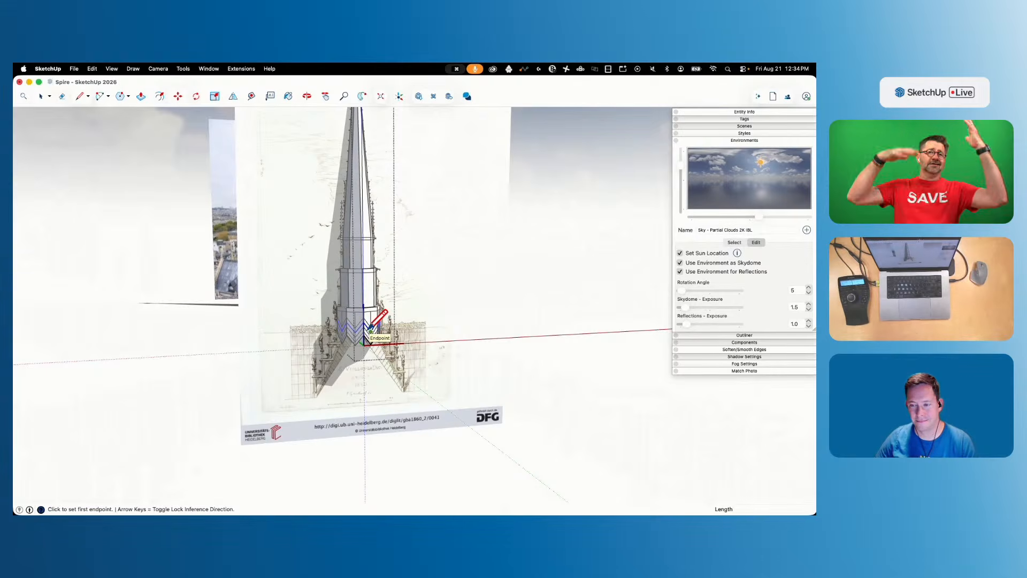
scroll(371, 328, up, 10)
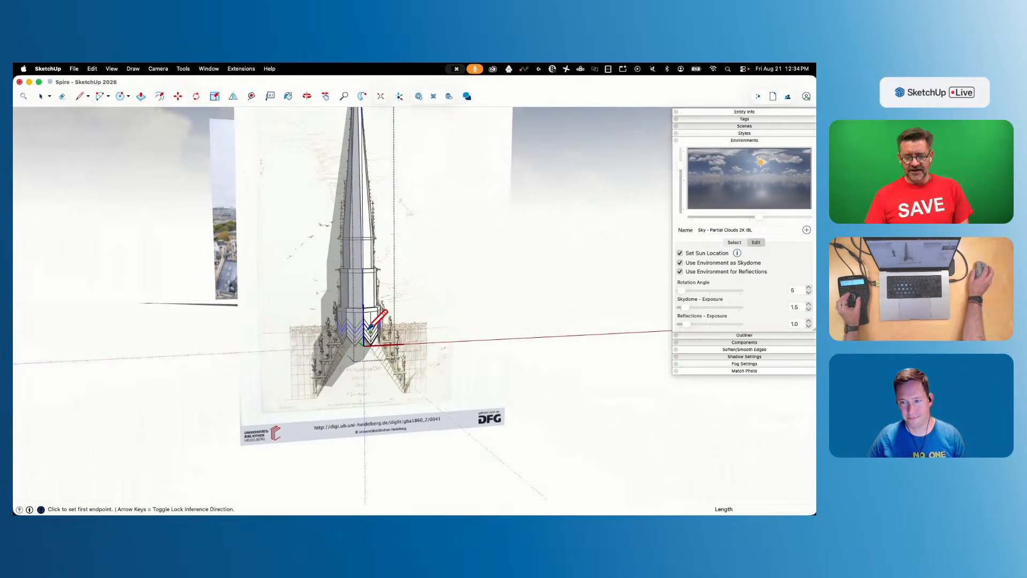
scroll(383, 337, up, 5)
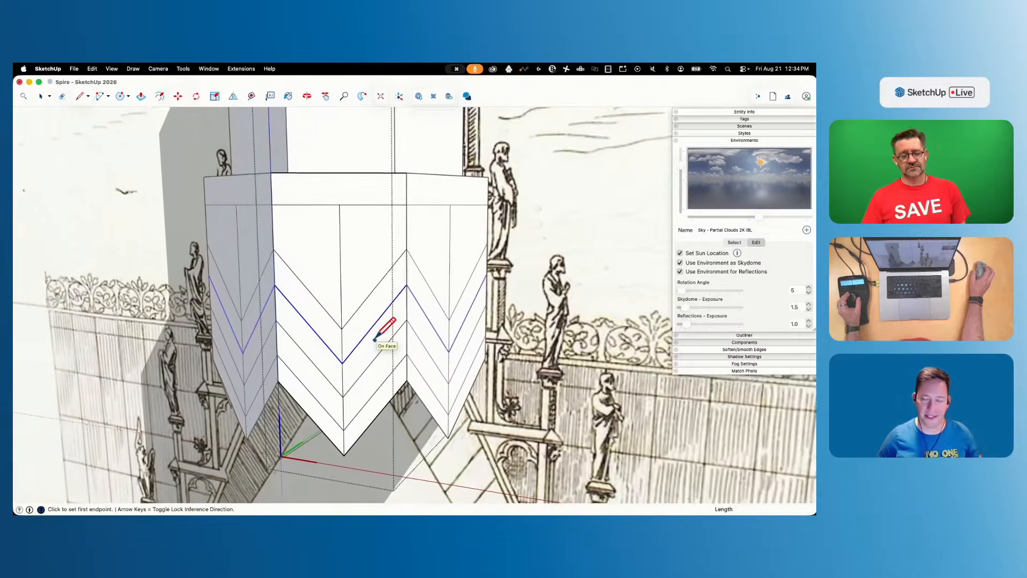
Replace the centreline above the top chevron with a shorter vertical guide line running down from the band's lower edge
key(e)
mouse_move(358, 309)
mouse_down()
mouse_move(351, 321)
mouse_move(354, 261)
mouse_up()
key(l)
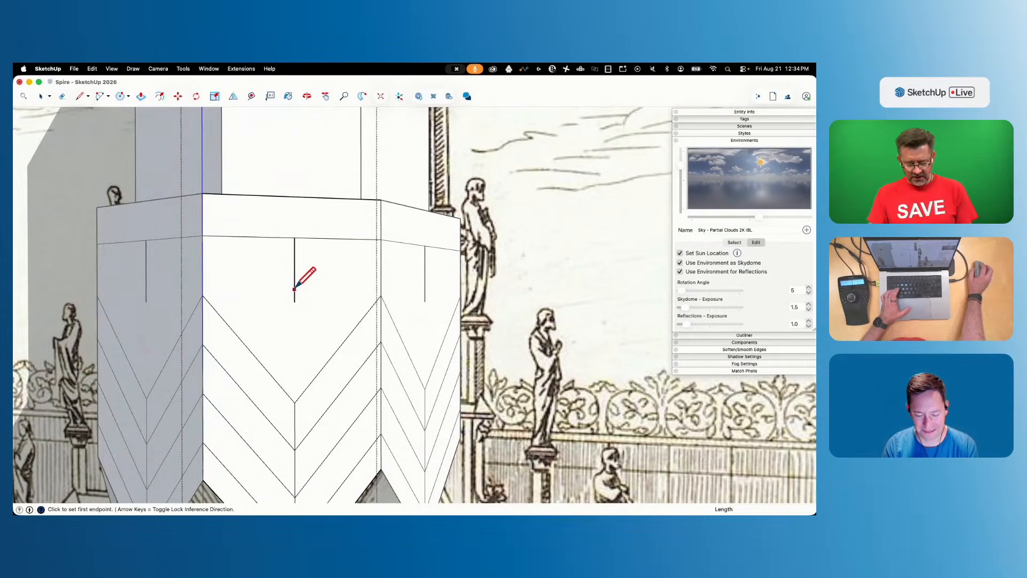
Draw a small square on the panel, centred on the lower end of the short guide line
key(r)
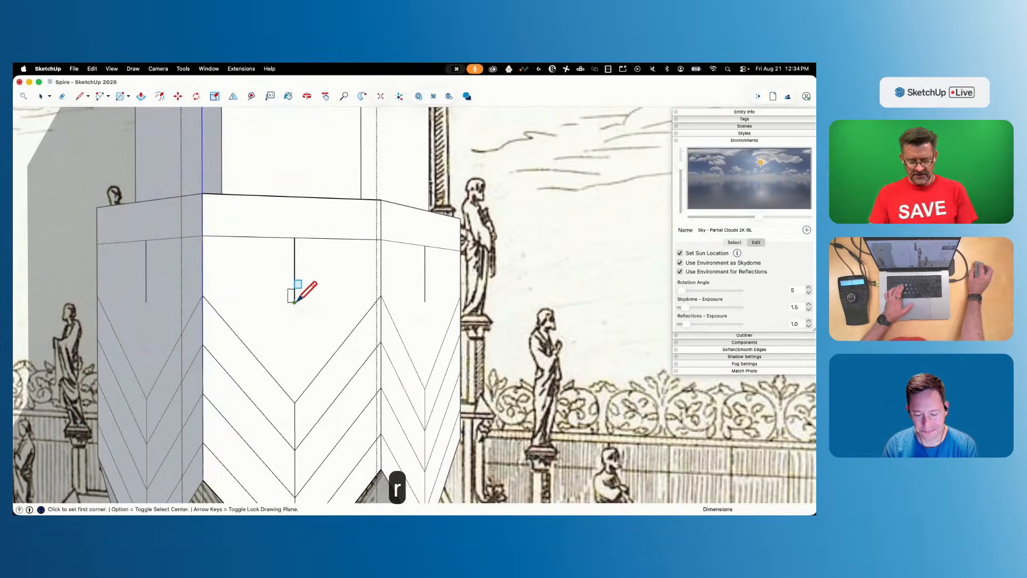
click(294, 302)
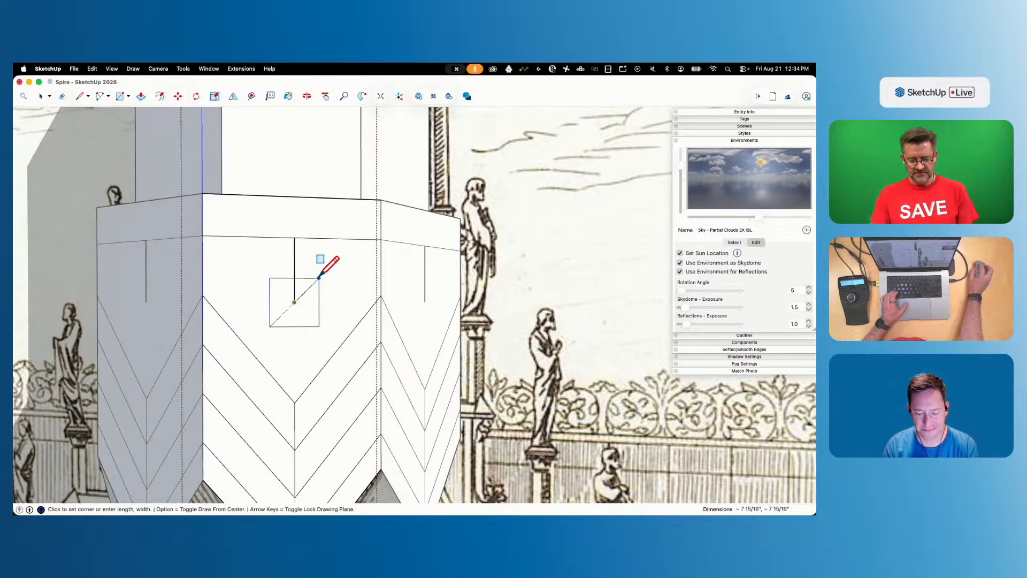
click(317, 279)
key(space)
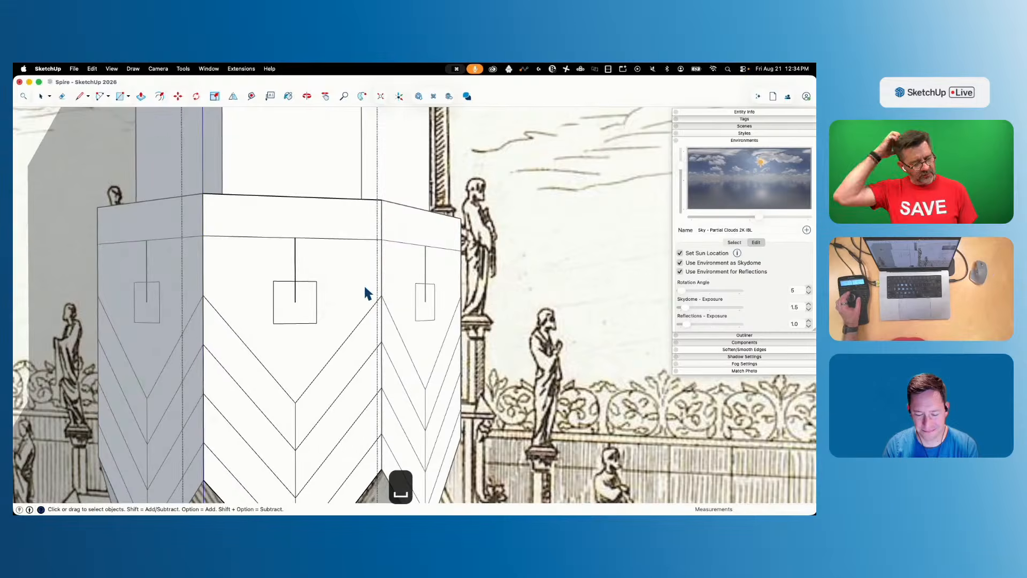
key(e)
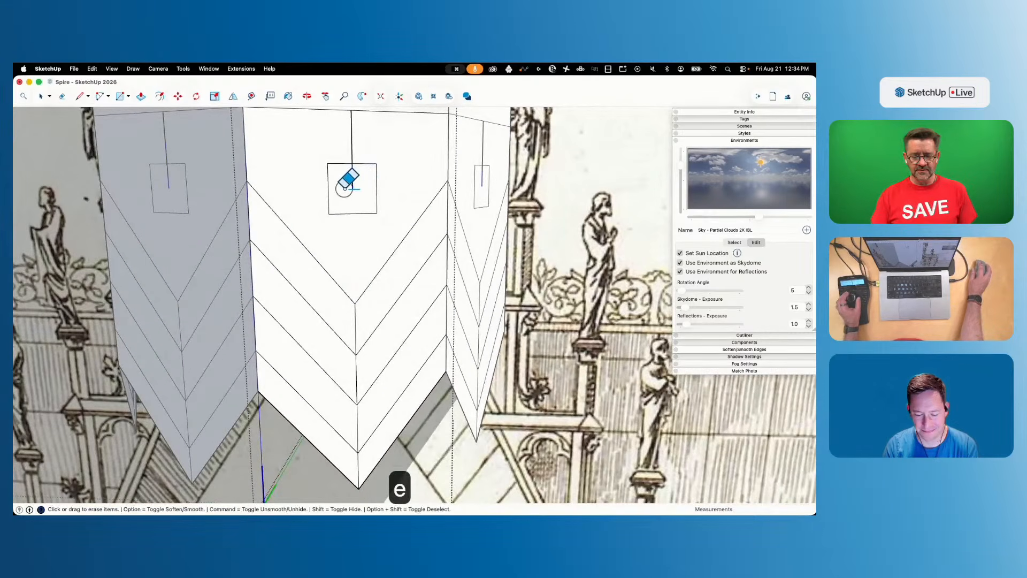
drag(383, 152, 384, 154)
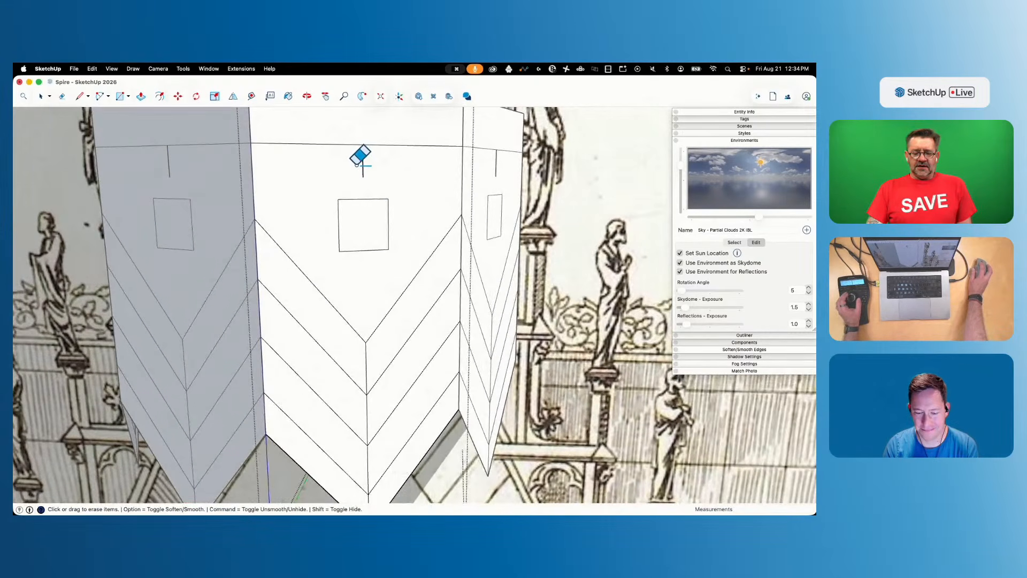
key(space)
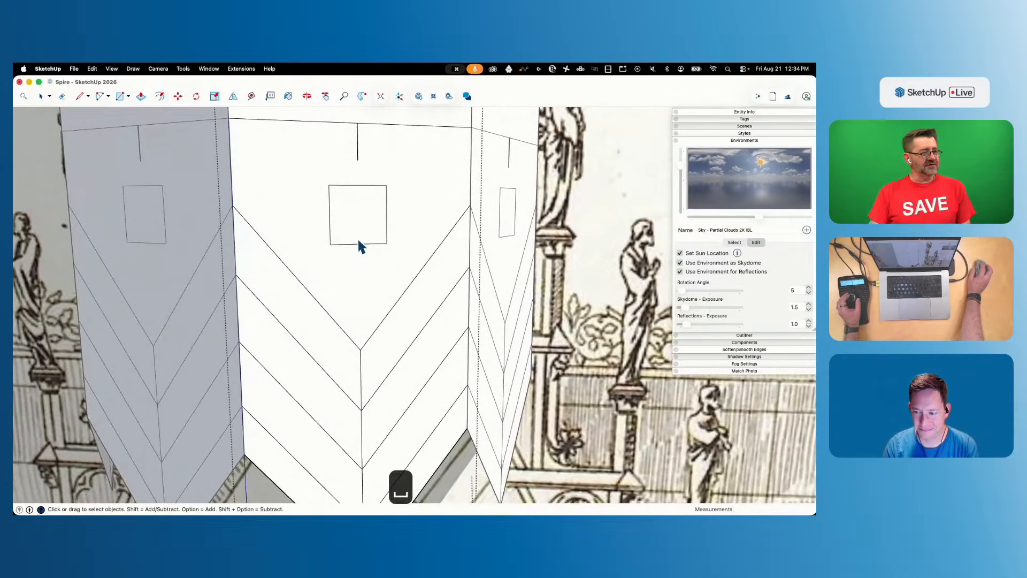
key(super+z)
key(super+z)
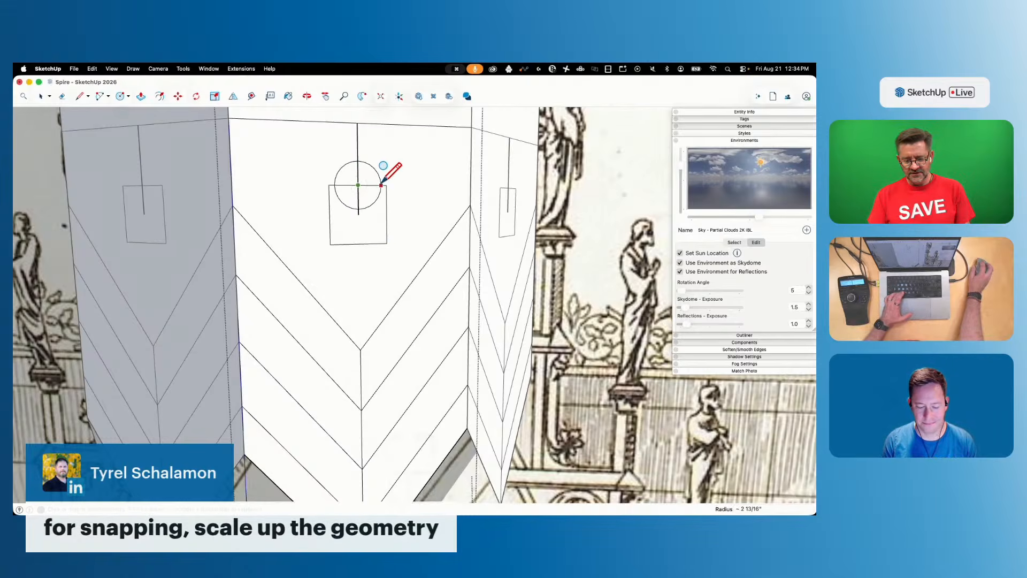
Draw a circle of about 2 13/16" radius centred on the square's top edge, and erase its lower half and the guide line
click(381, 185)
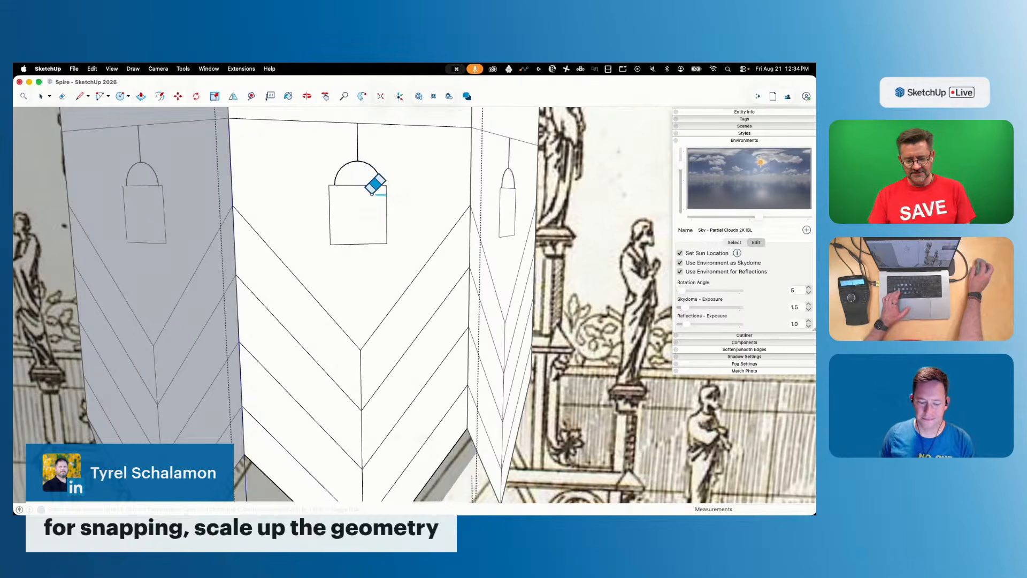
key(e)
key(space)
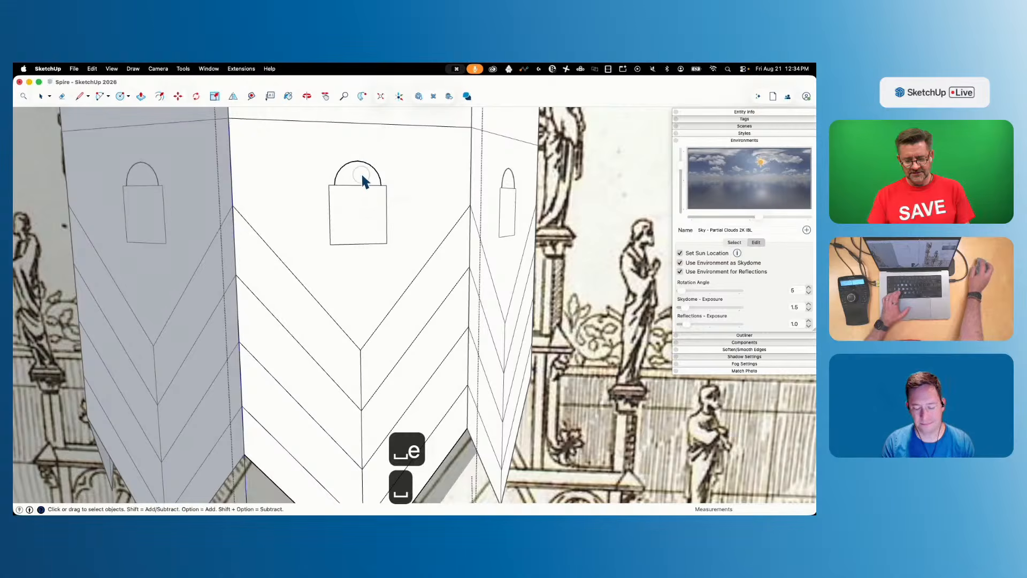
Try to close the arch into its own face by retracing the square's top edge and the arch's lowest segment with lines
click(362, 180)
key(l)
click(336, 185)
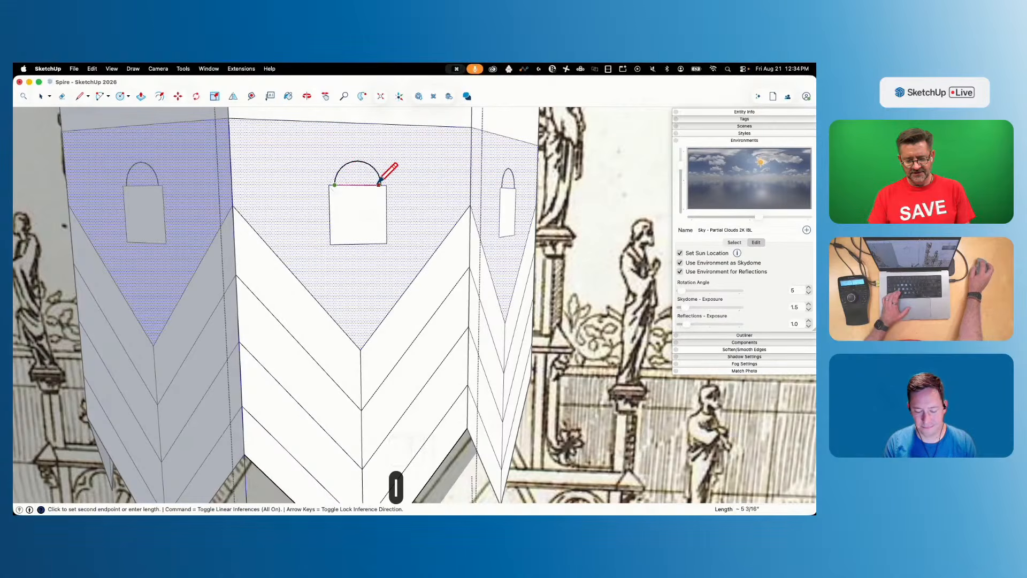
scroll(383, 182, up, 5)
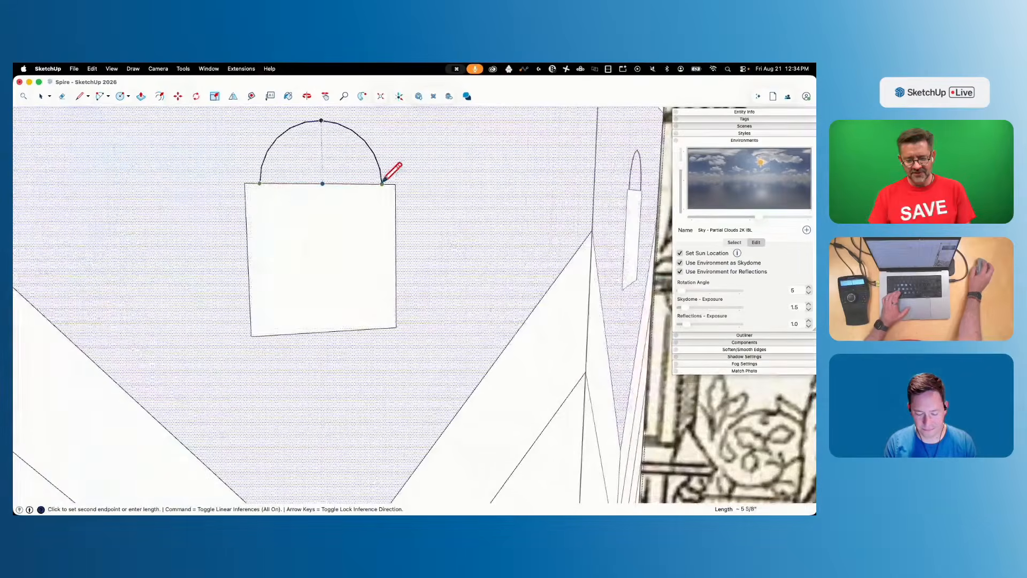
key(space)
scroll(292, 181, up, 6)
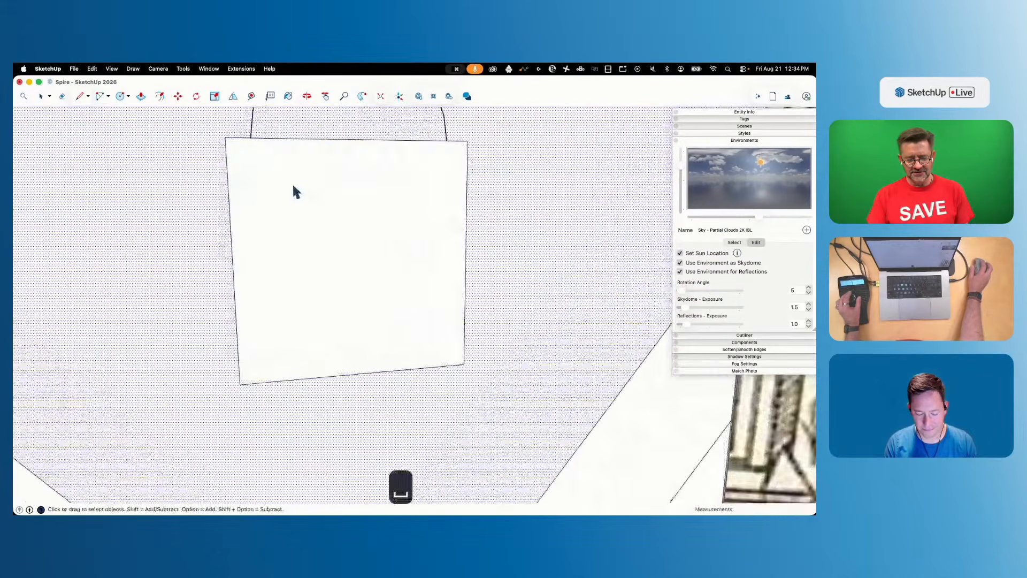
key(l)
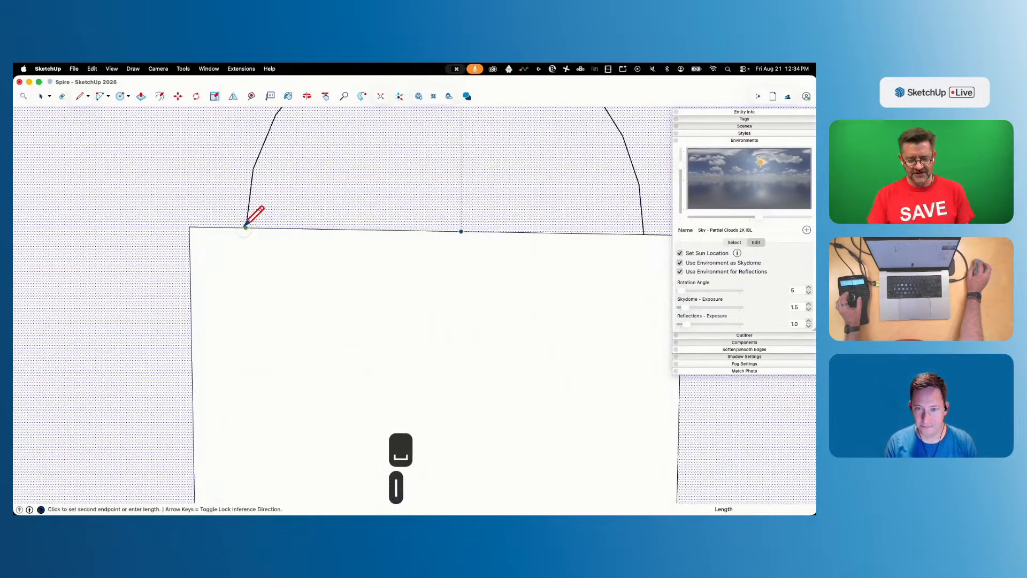
click(254, 169)
key(space)
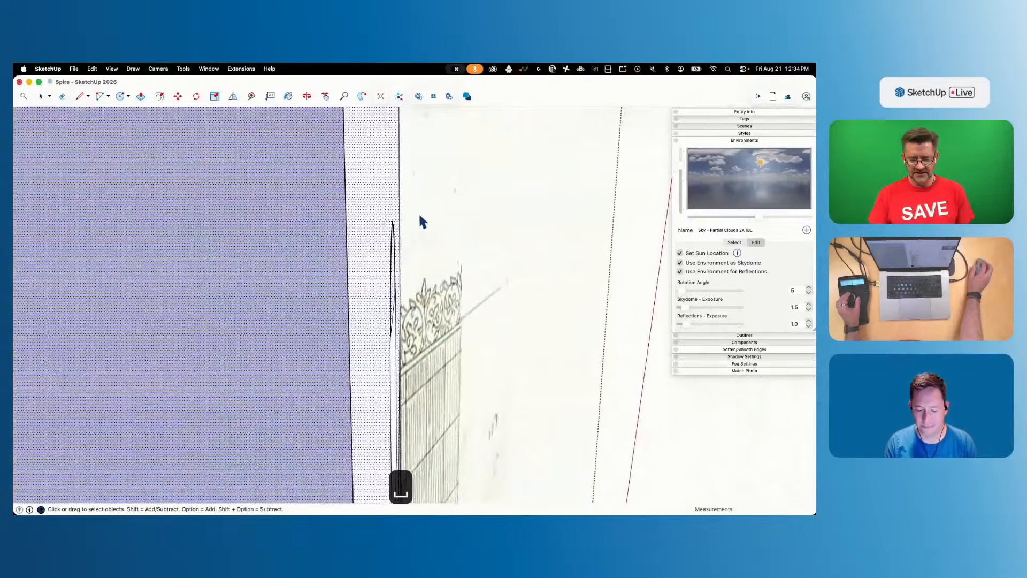
key(e)
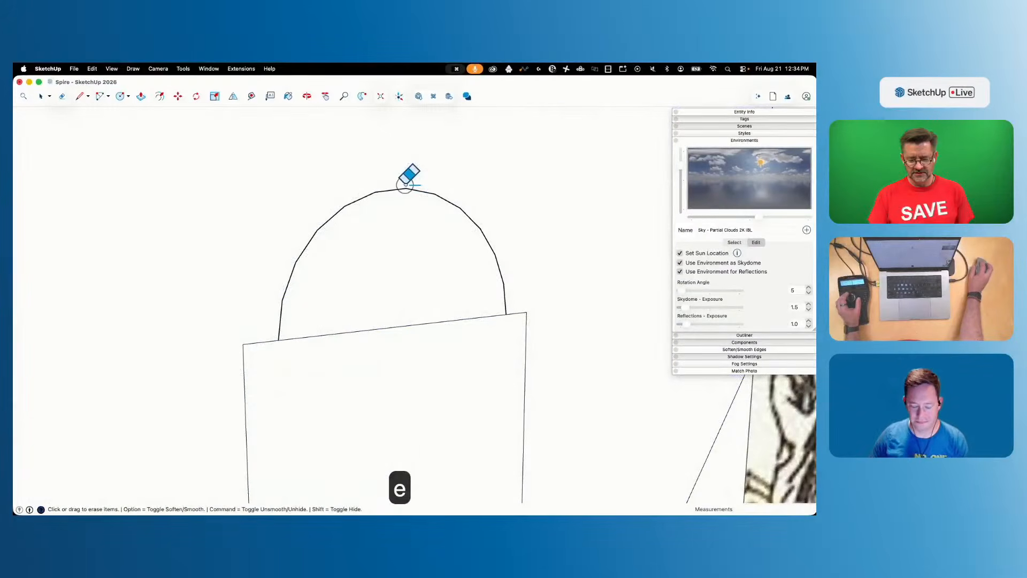
Draw a vertical line of about 2 13/16" from the midpoint of the arch's base to its apex, and erase it
key(l)
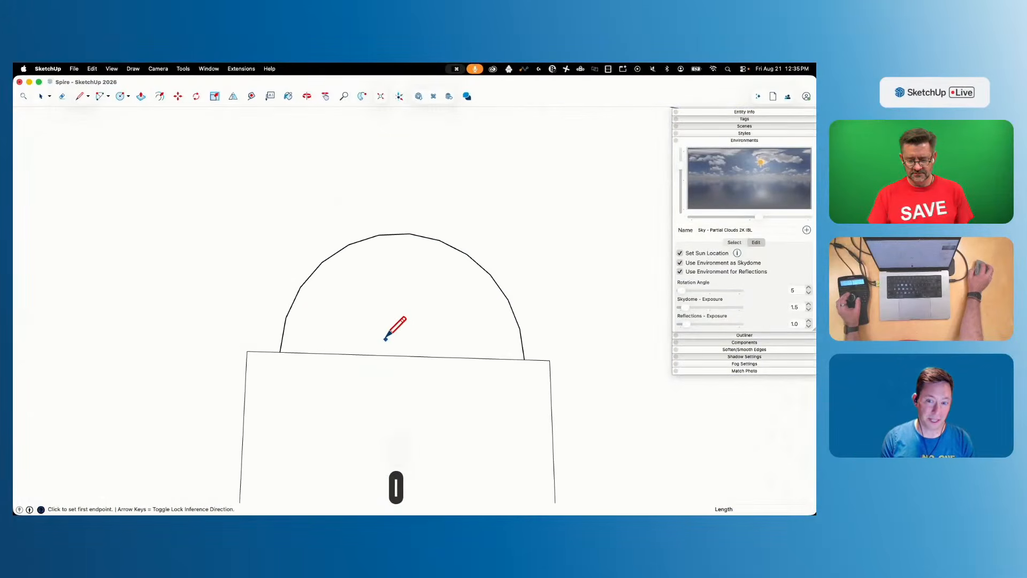
click(410, 355)
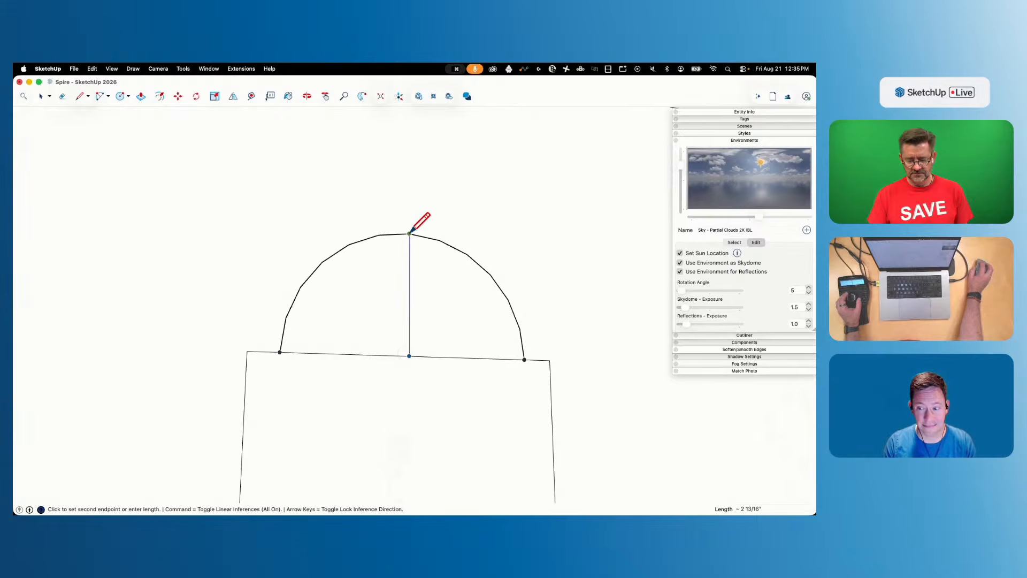
click(409, 234)
key(space)
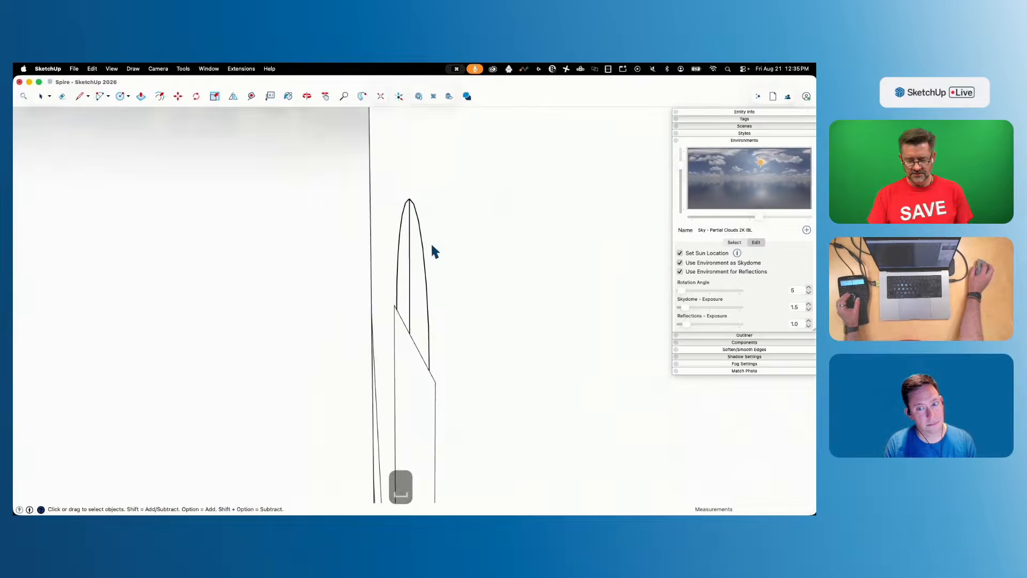
key(e)
drag(421, 240, 400, 260)
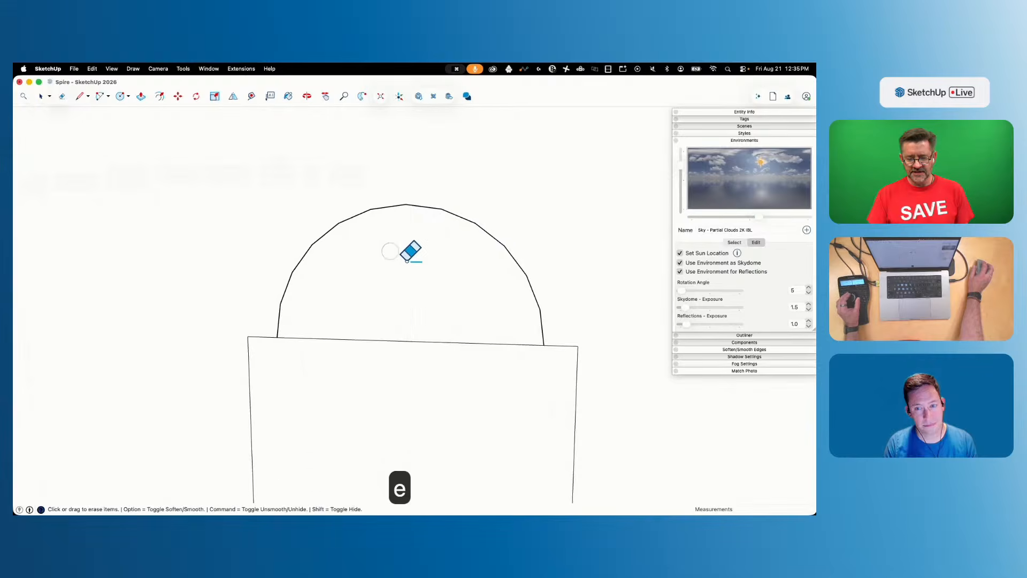
Move the half-circle arch about 3' 3 1/4" straight out from the panel along the green axis
key(space)
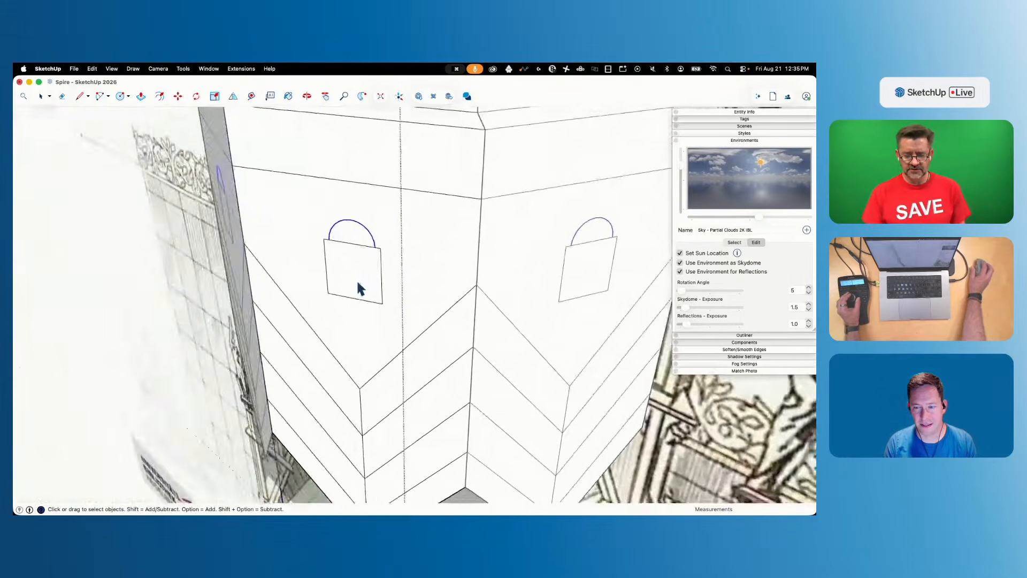
key(m)
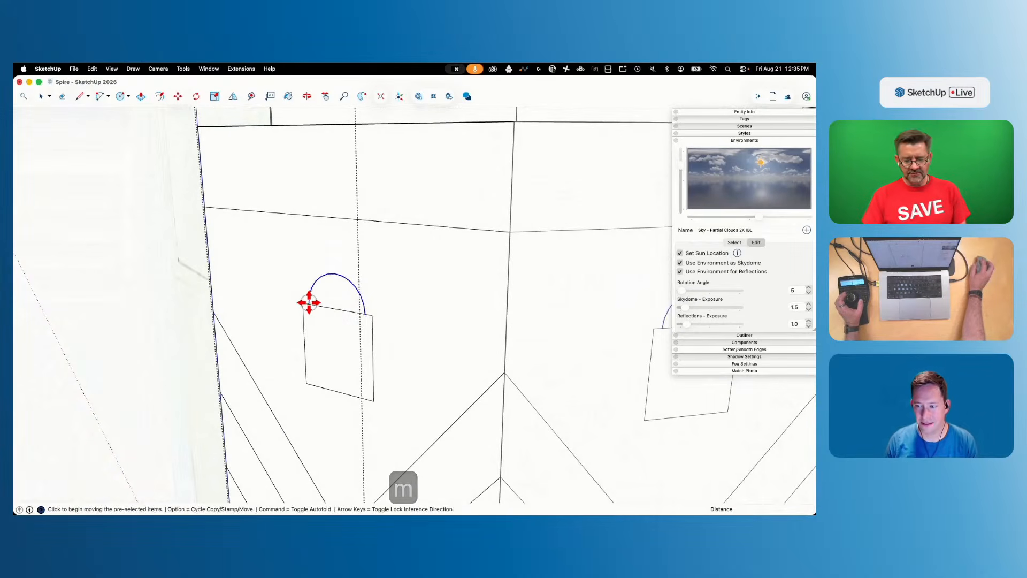
click(309, 302)
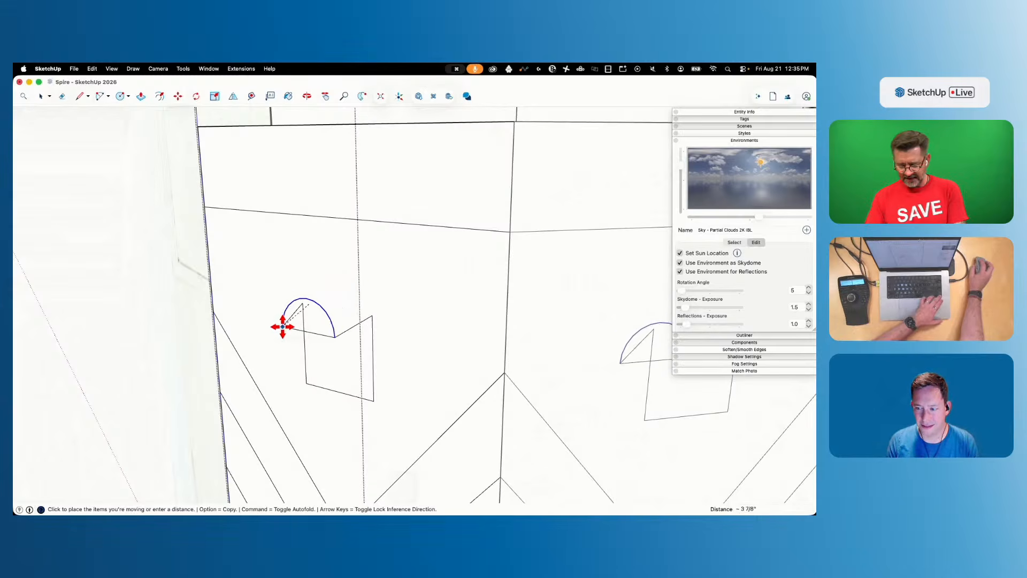
key(Left)
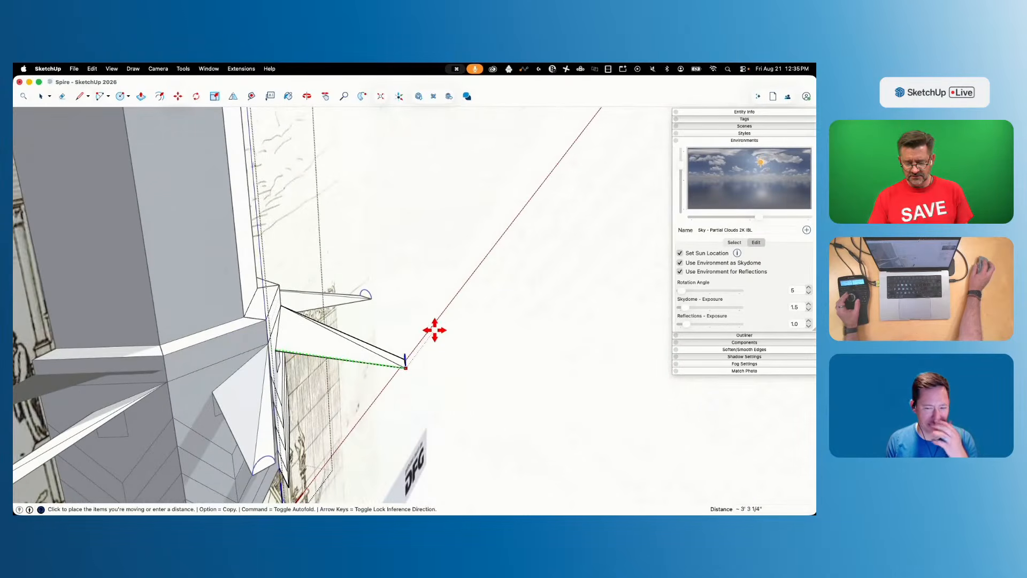
click(435, 330)
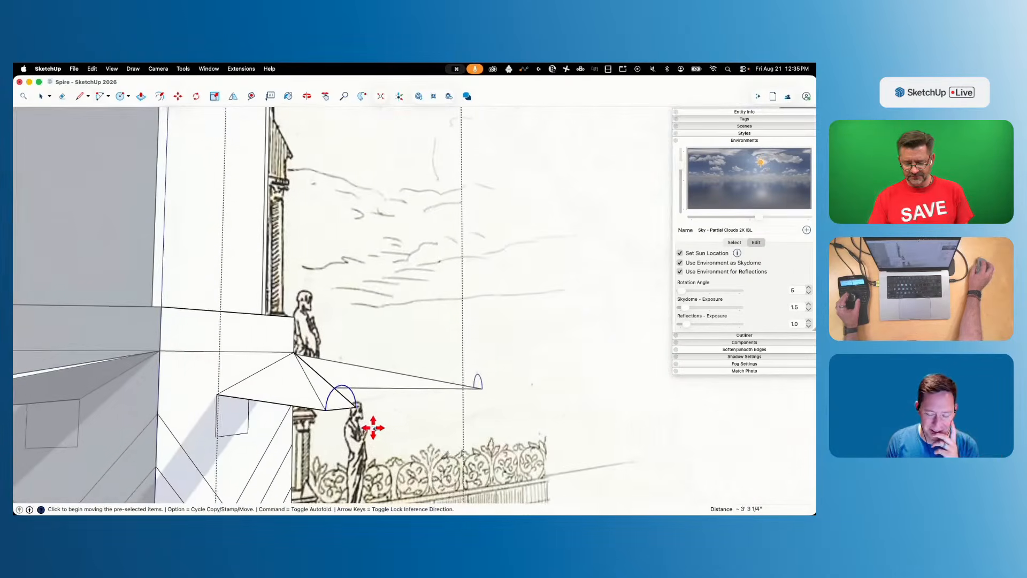
Move the arch back along the green axis onto the square's top edge, and erase the leftover connecting edges
click(327, 411)
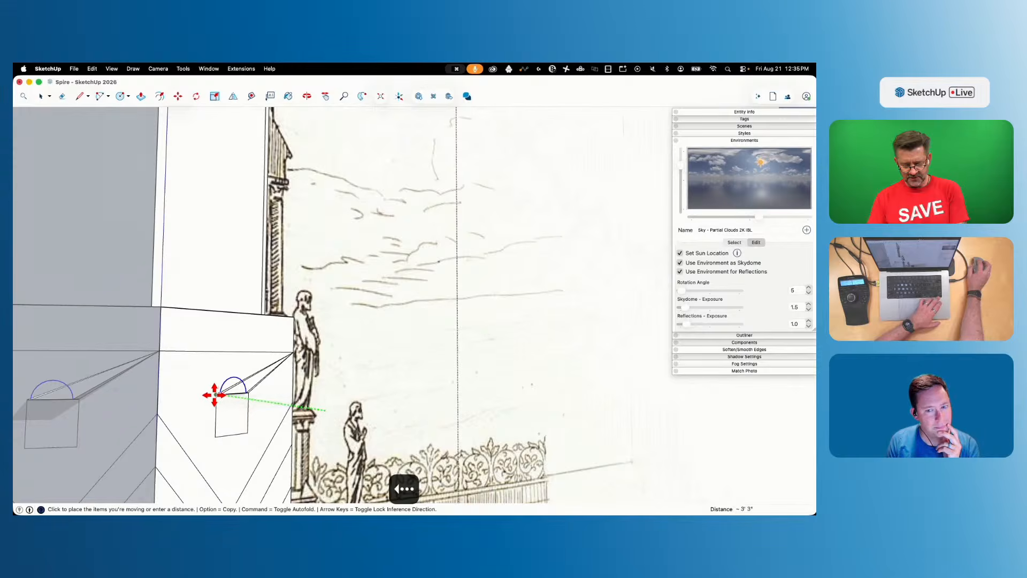
key(e)
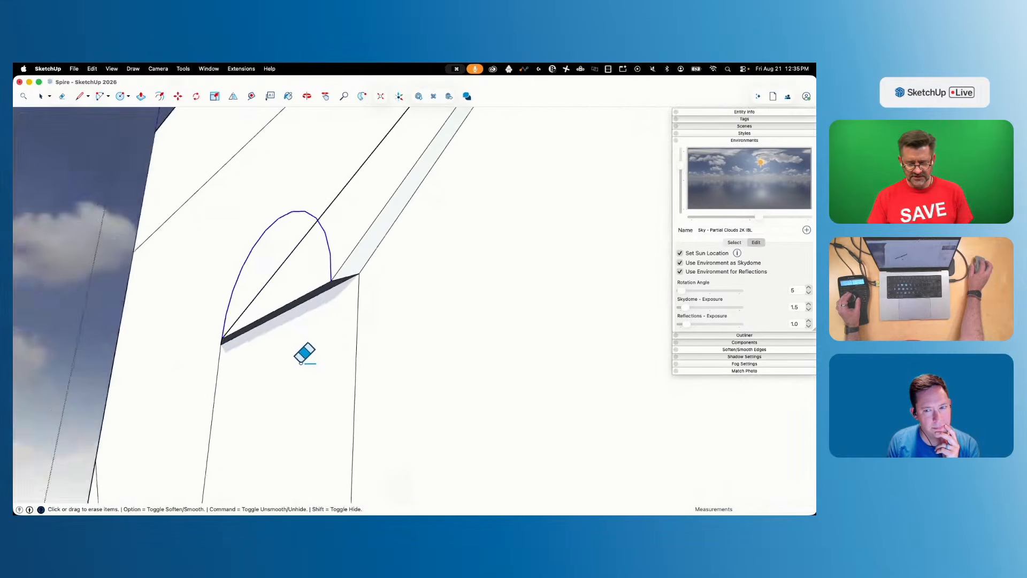
key(m)
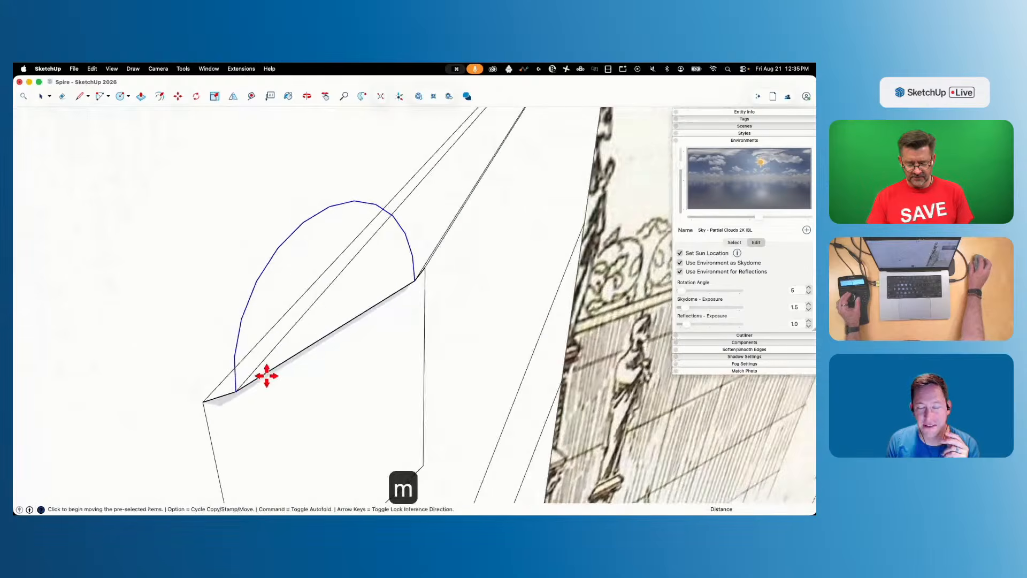
click(245, 391)
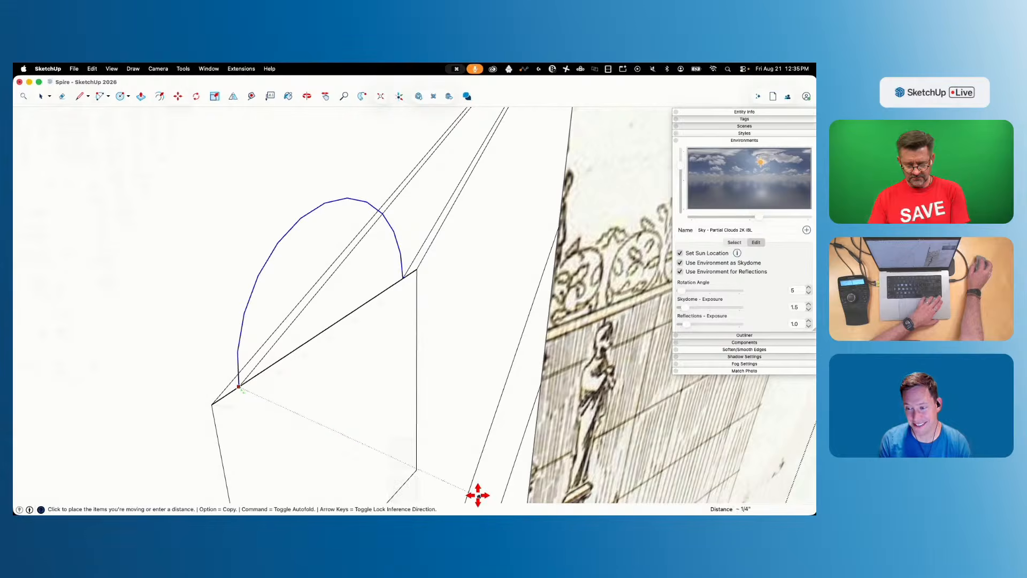
key(e)
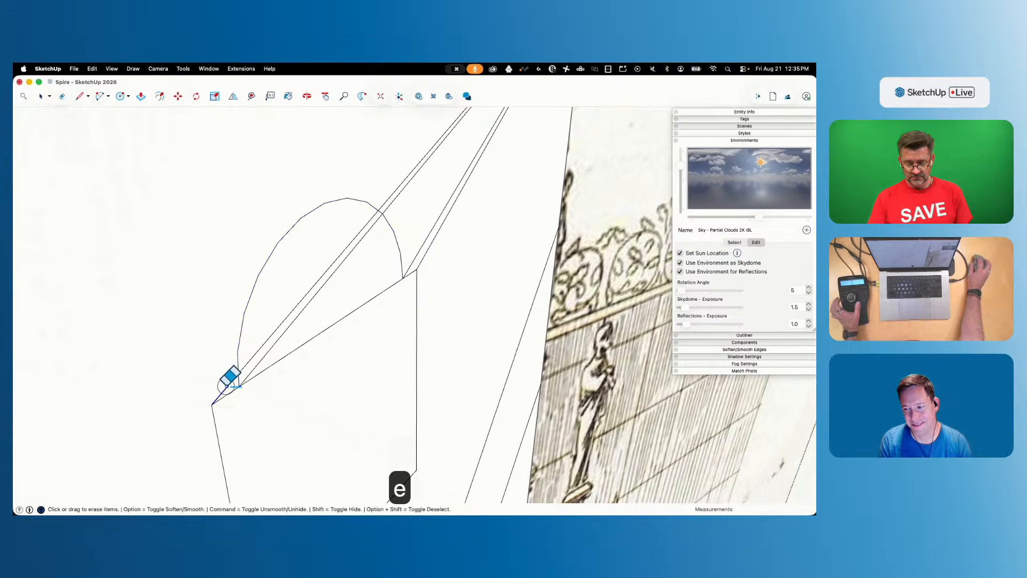
mouse_move(270, 360)
mouse_down()
mouse_move(287, 320)
mouse_move(362, 310)
mouse_move(454, 321)
mouse_move(477, 416)
mouse_up()
key(space)
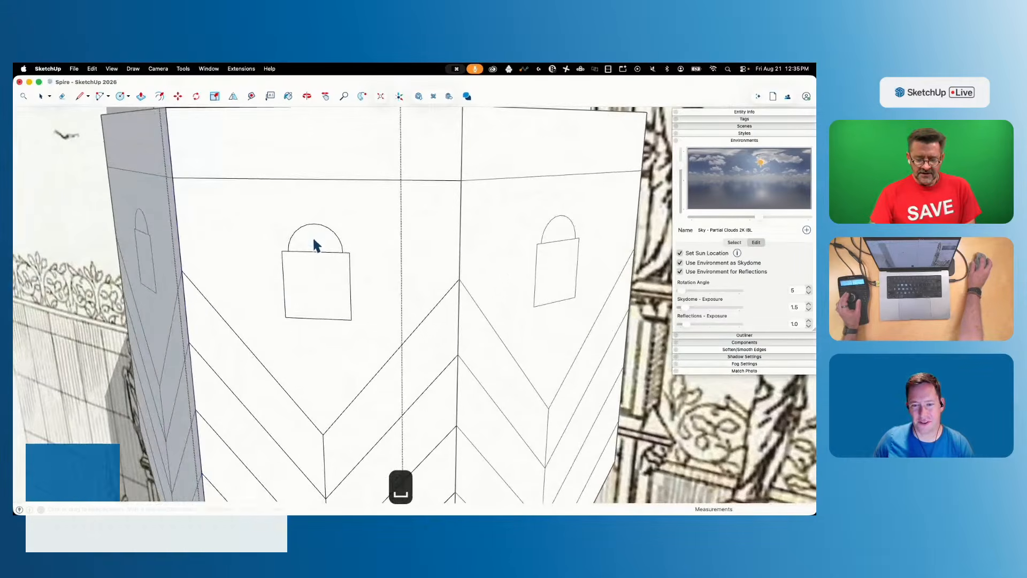
Select the arch face and draw a diagonal across the square to mark its centre
click(312, 236)
key(q)
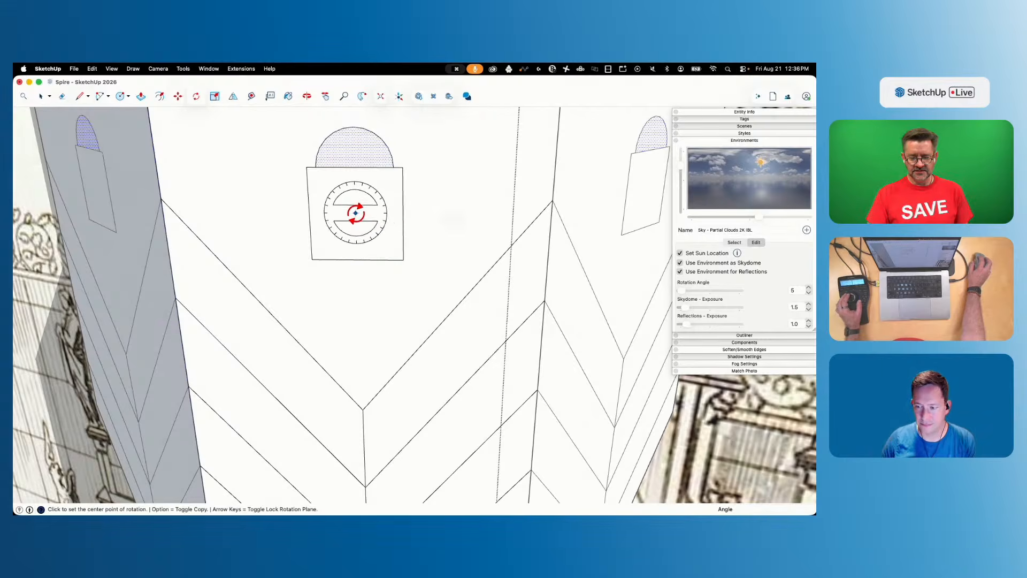
click(403, 260)
Rotate-copy the arch by 90° about the diagonal's midpoint, with three copies to place one on each side of the square
key(q)
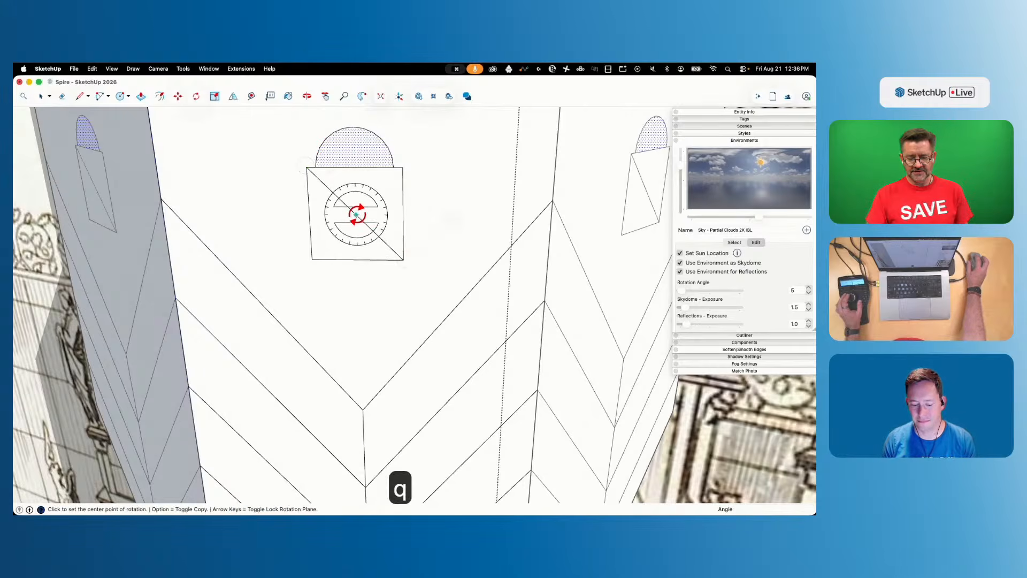
click(356, 214)
click(355, 191)
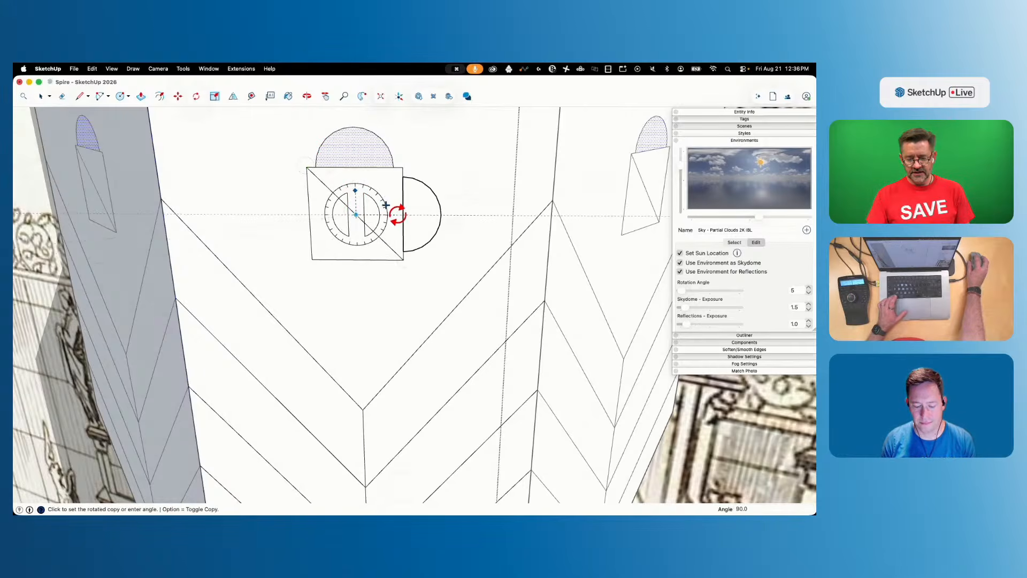
click(383, 206)
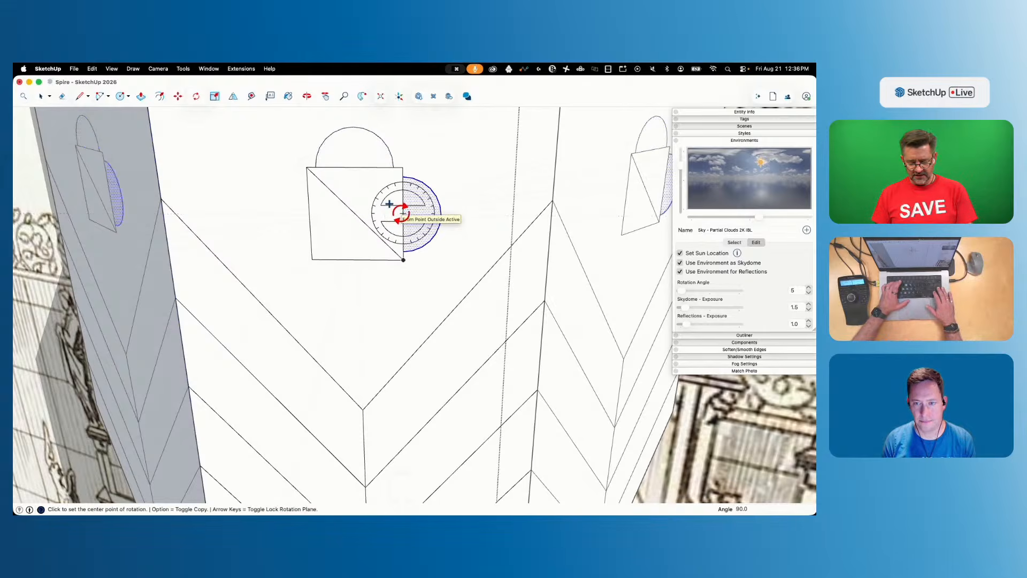
key(Return)
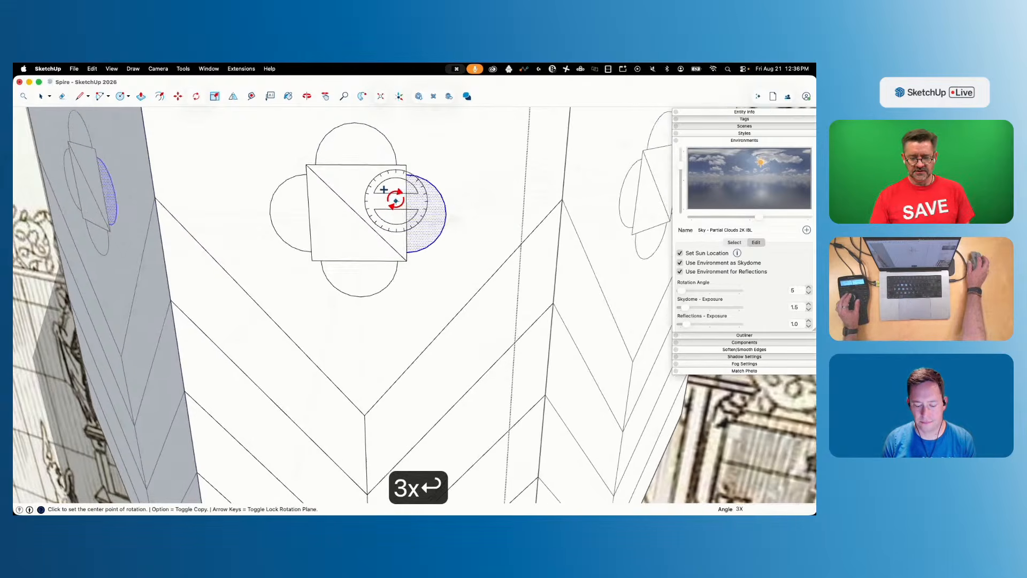
Erase the diagonal and the square's inner edges to leave a single quatrefoil outline
key(e)
drag(365, 224, 375, 269)
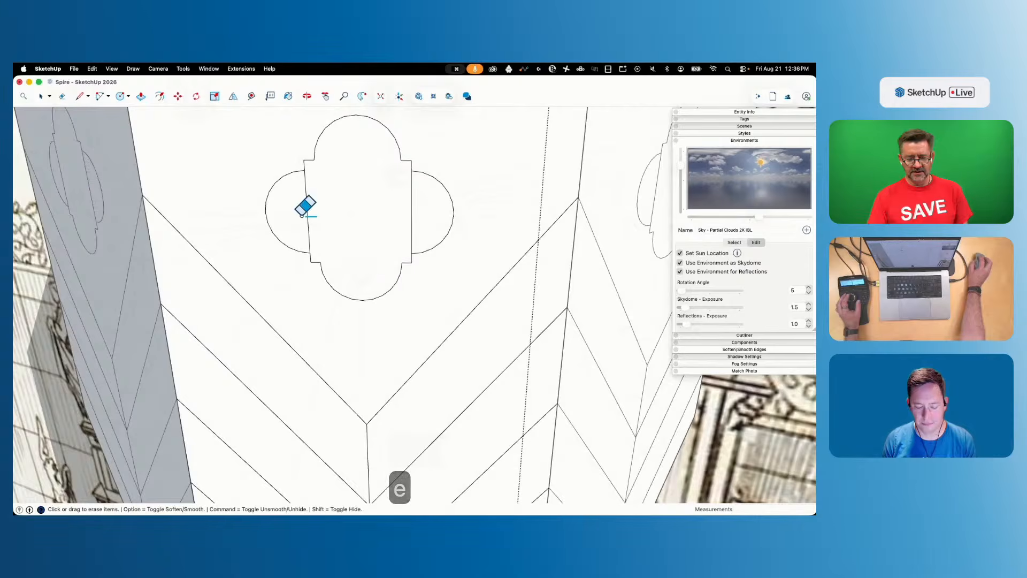
drag(302, 216, 316, 216)
drag(403, 217, 426, 218)
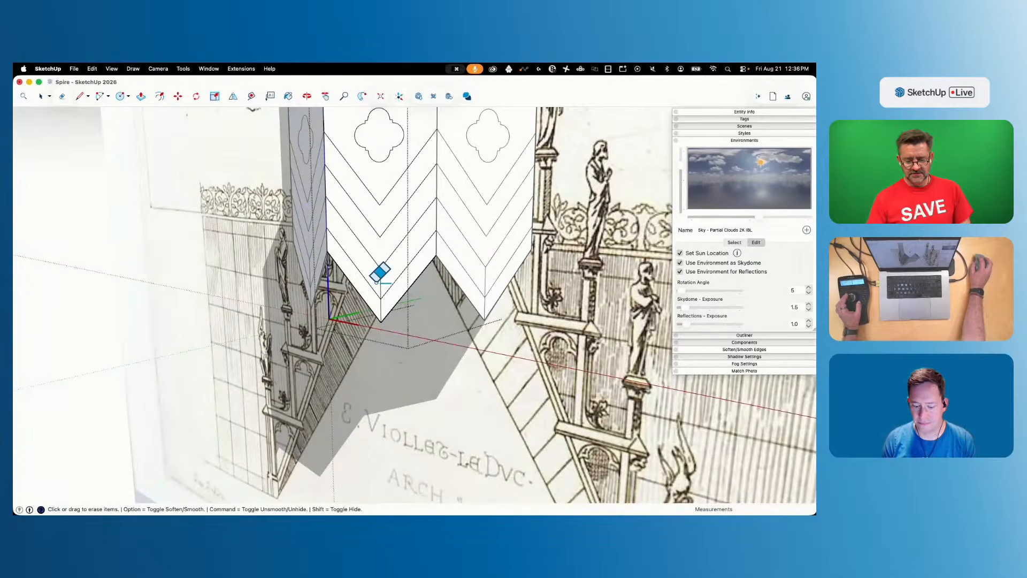
Draw a small upright rectangle across the drawing's corner strip below the spire with lines, and select its face
key(space)
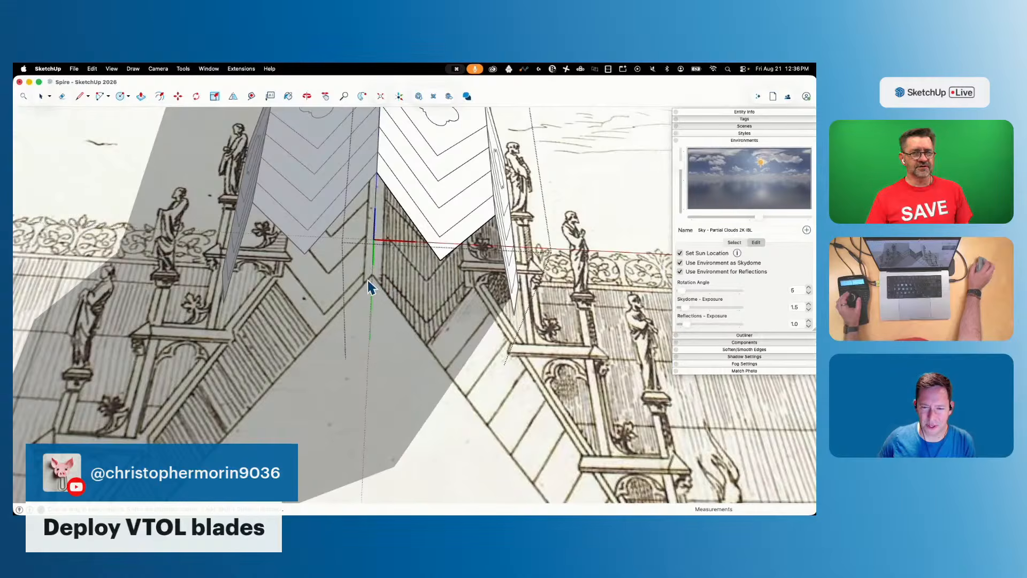
key(l)
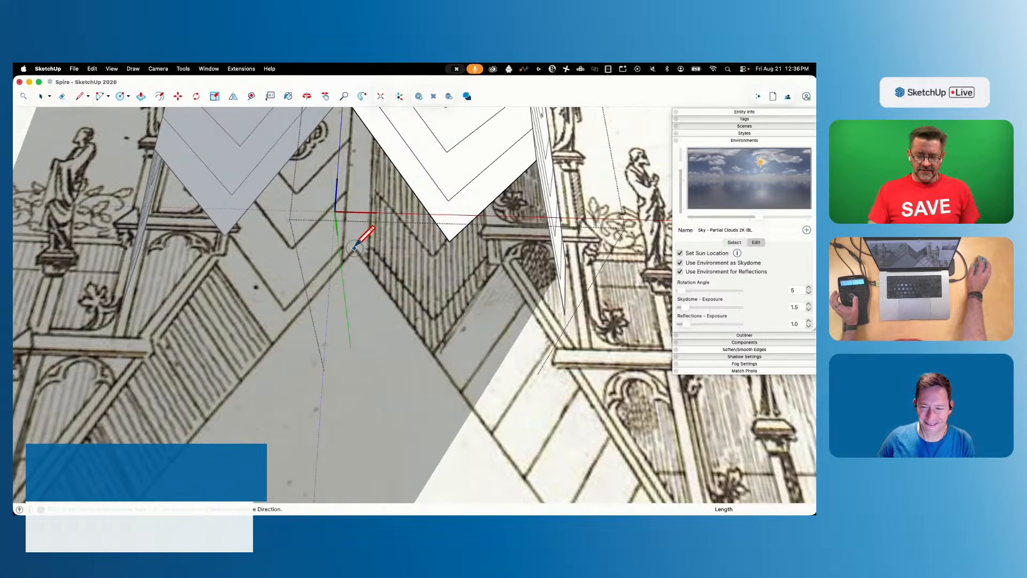
click(355, 247)
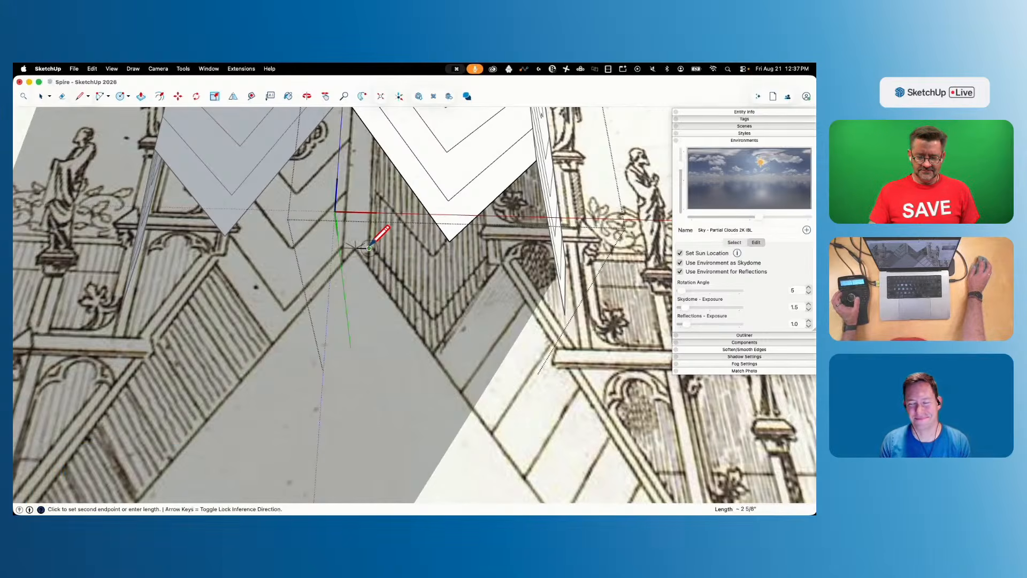
scroll(370, 245, up, 6)
key(space)
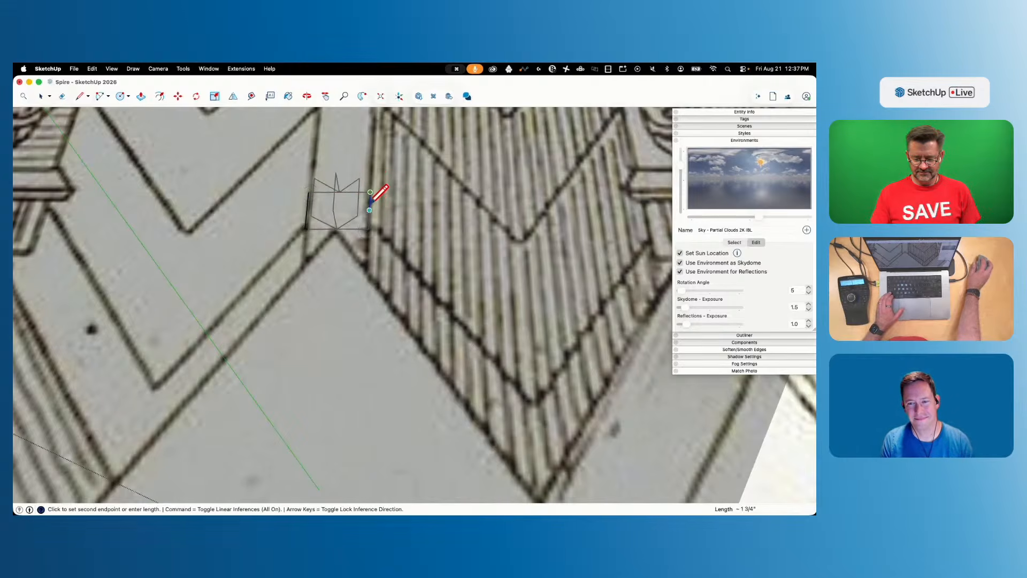
click(368, 229)
click(358, 227)
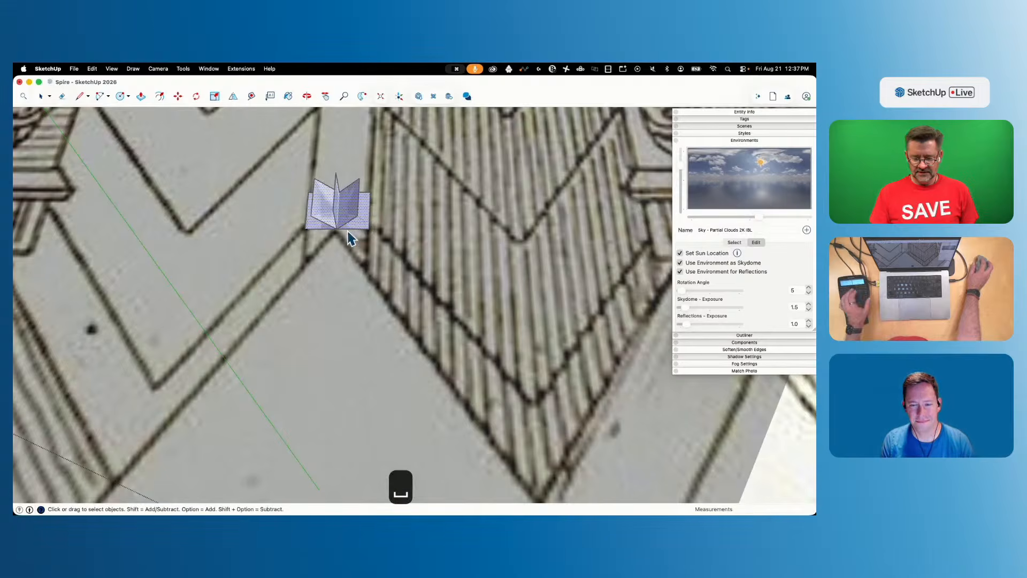
Move the rectangle by its bottom midpoint up to the notch where two pointed panels meet, and align it exactly with that corner
key(m)
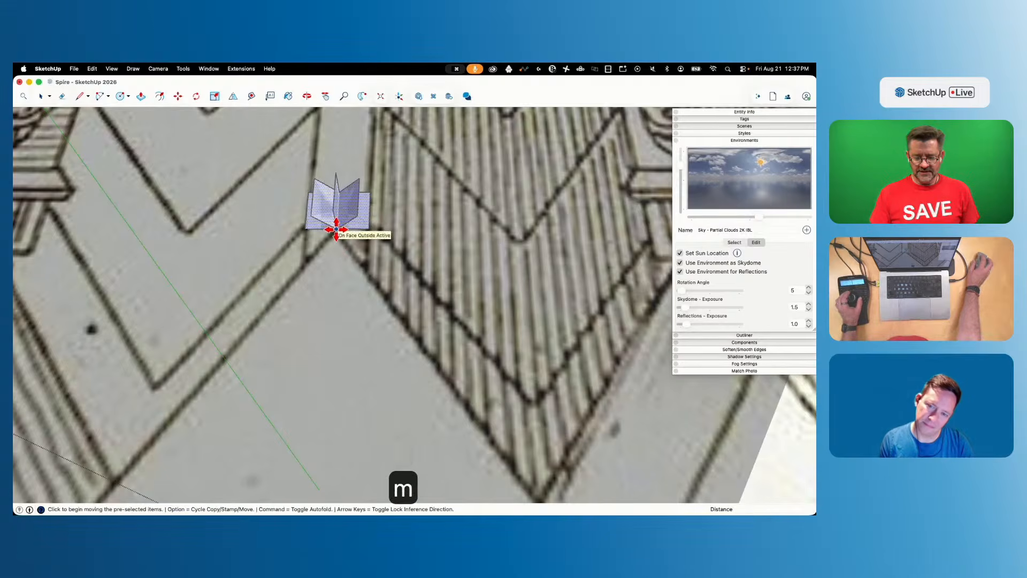
click(336, 229)
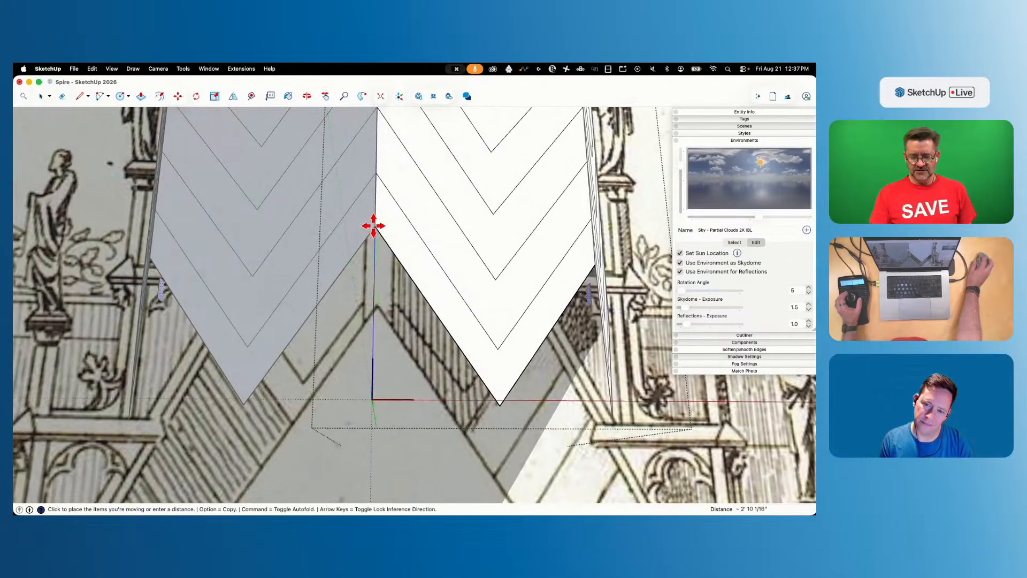
click(376, 228)
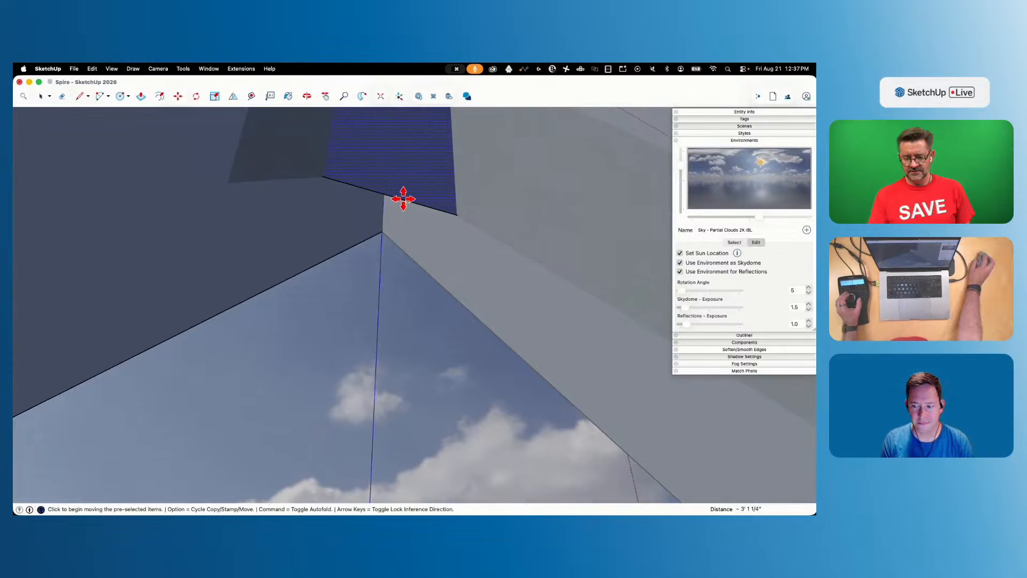
click(404, 199)
click(383, 233)
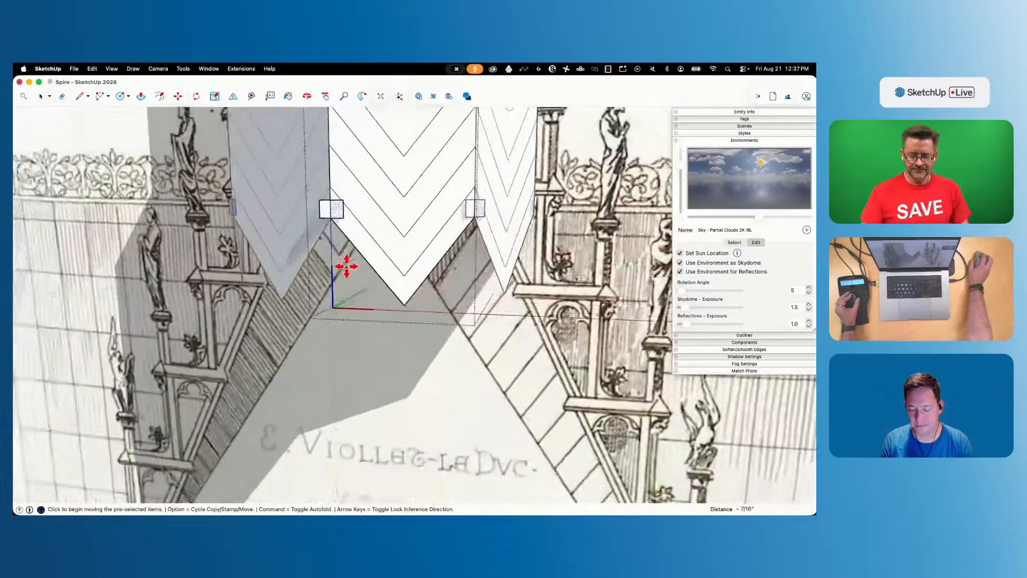
Stretch the rectangle's top edge up along the corner to near the top of the panels, forming a tall strip
key(space)
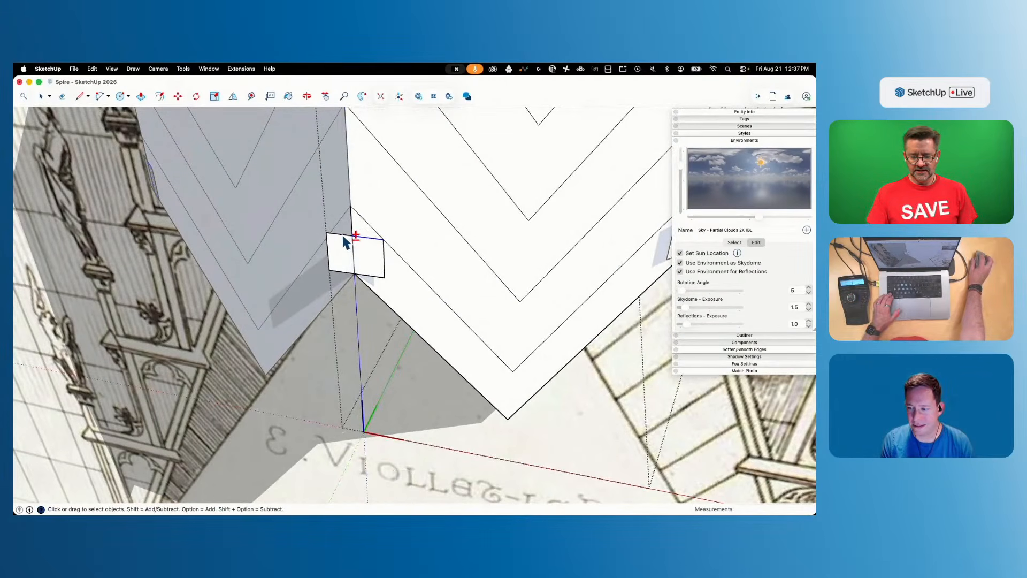
key(m)
click(351, 236)
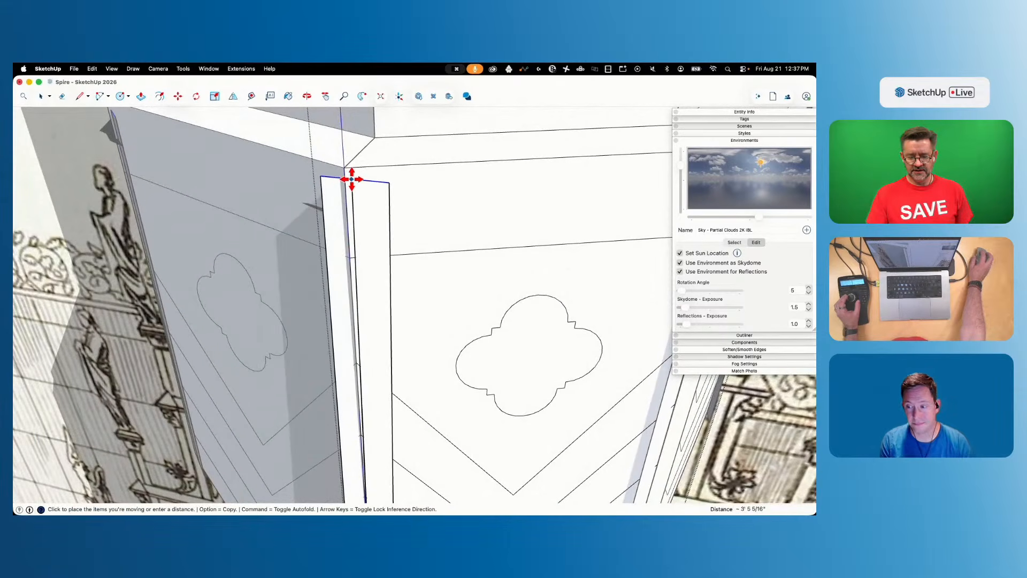
Thicken the corner strip into a solid post with Push/Pull, pulling its front out about 1/4" and extending it behind the panels
key(space)
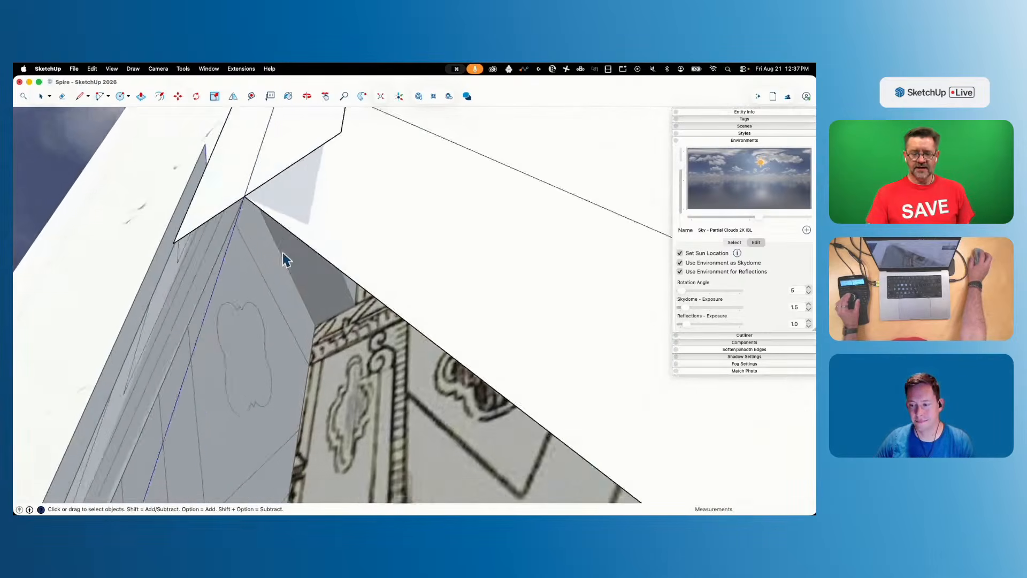
key(p)
click(279, 237)
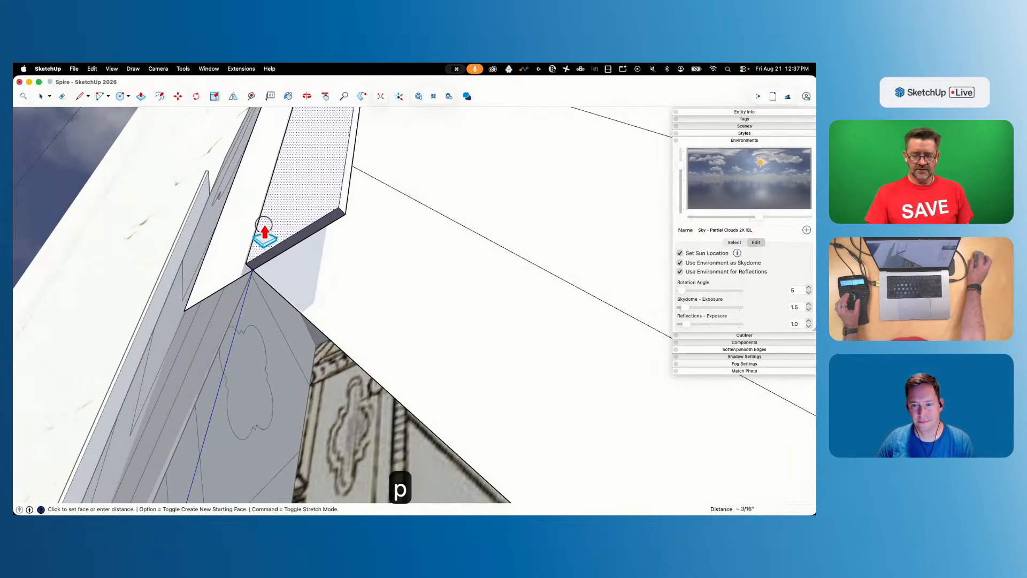
click(242, 265)
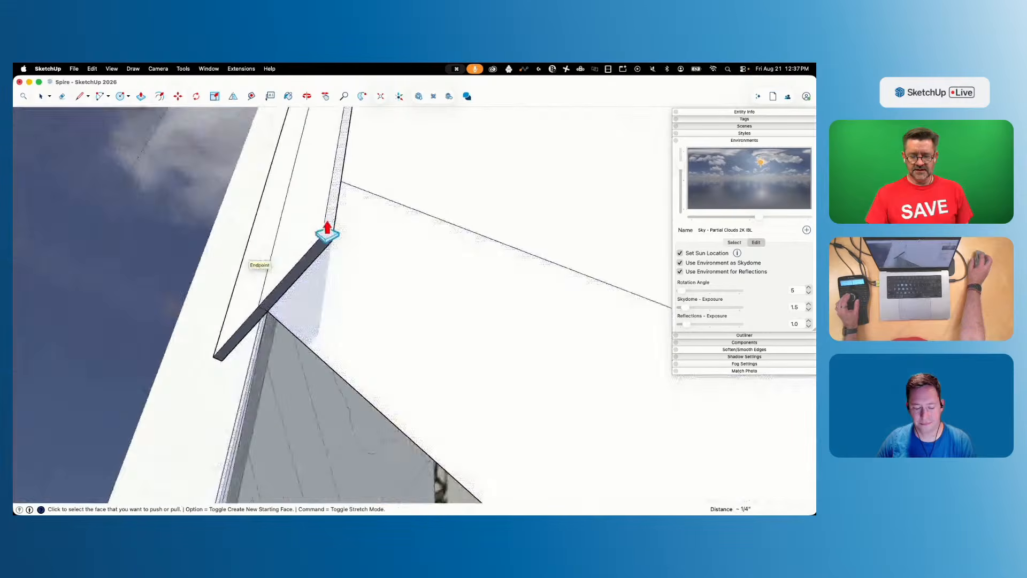
click(352, 269)
click(491, 277)
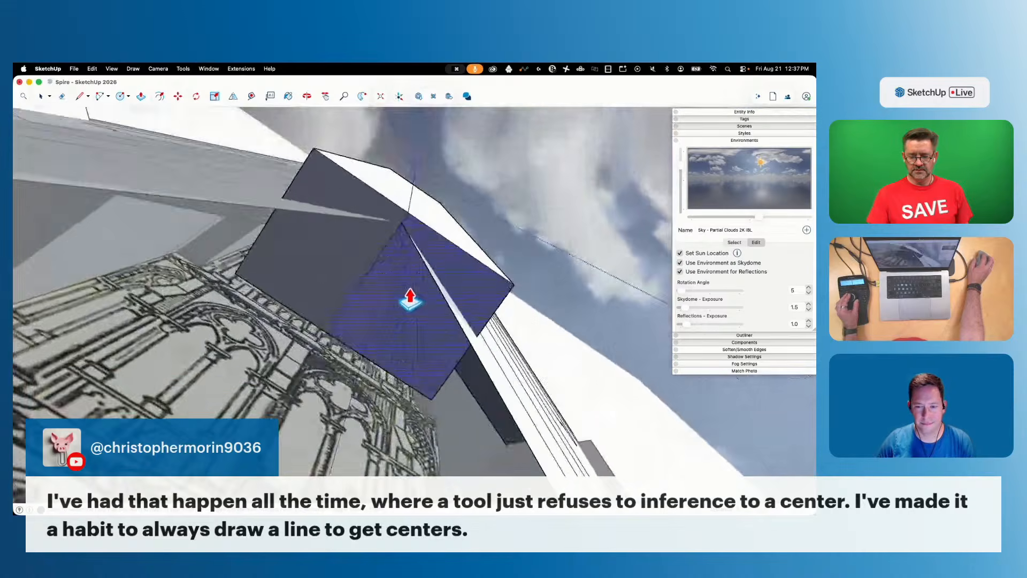
Divide the corner post's bottom end with lines along the panels, and push away the part behind the panels with Push/Pull
key(l)
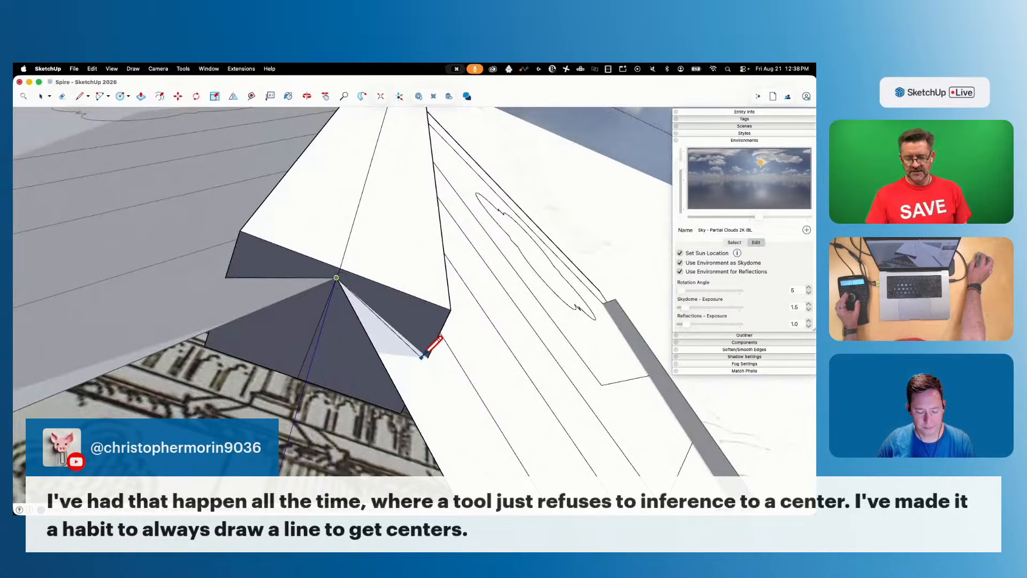
key(e)
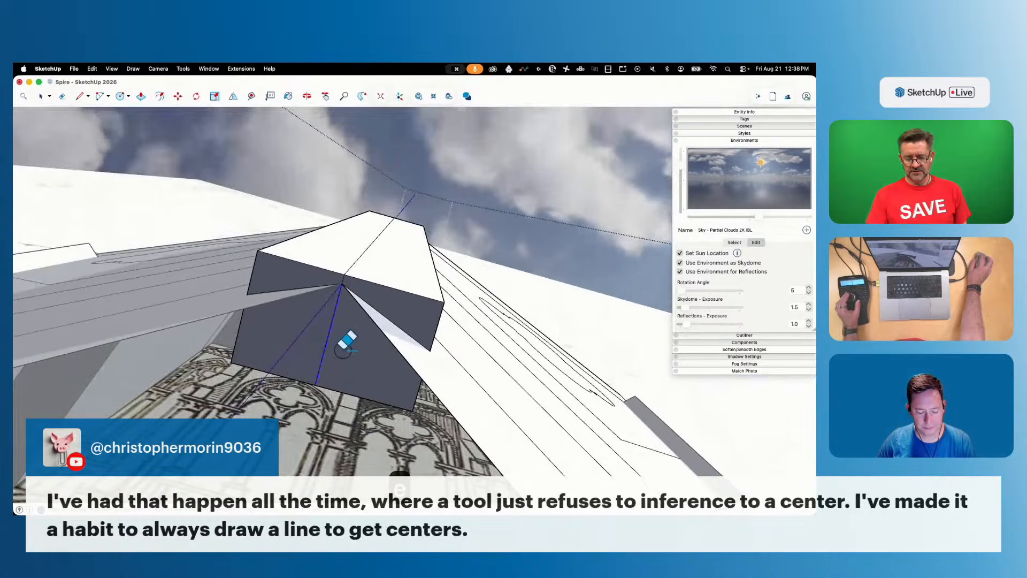
key(p)
click(354, 374)
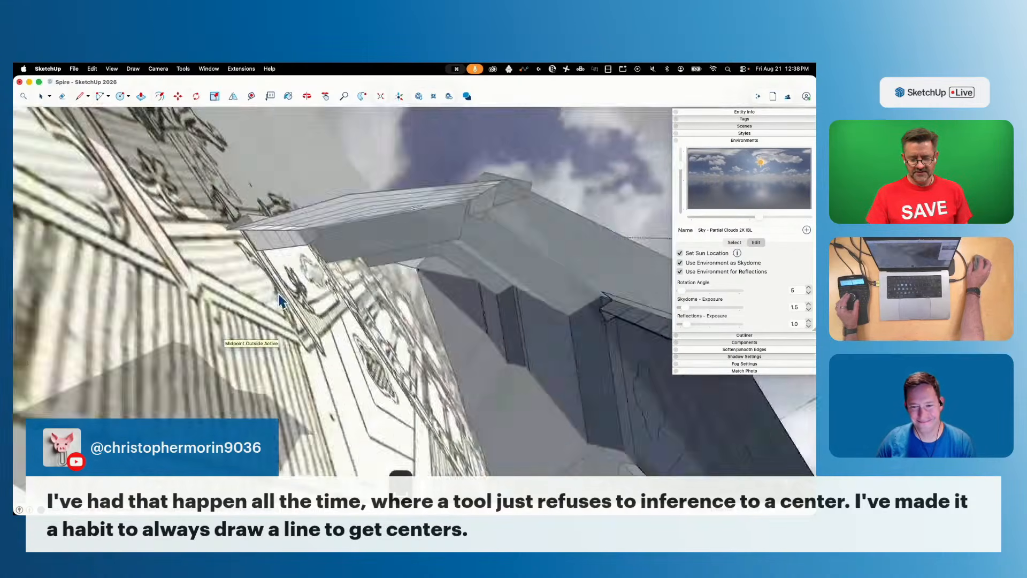
key(space)
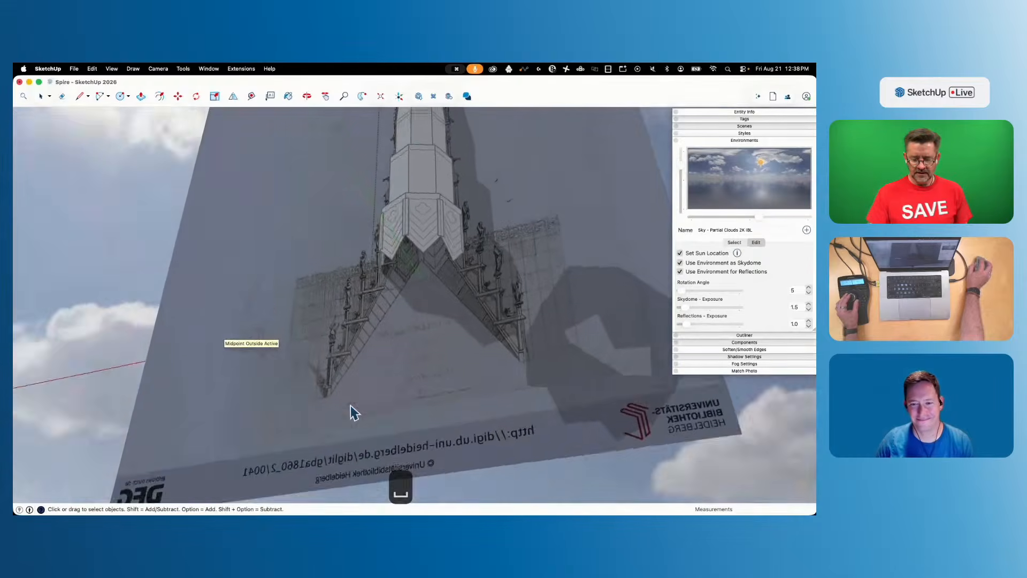
click(377, 409)
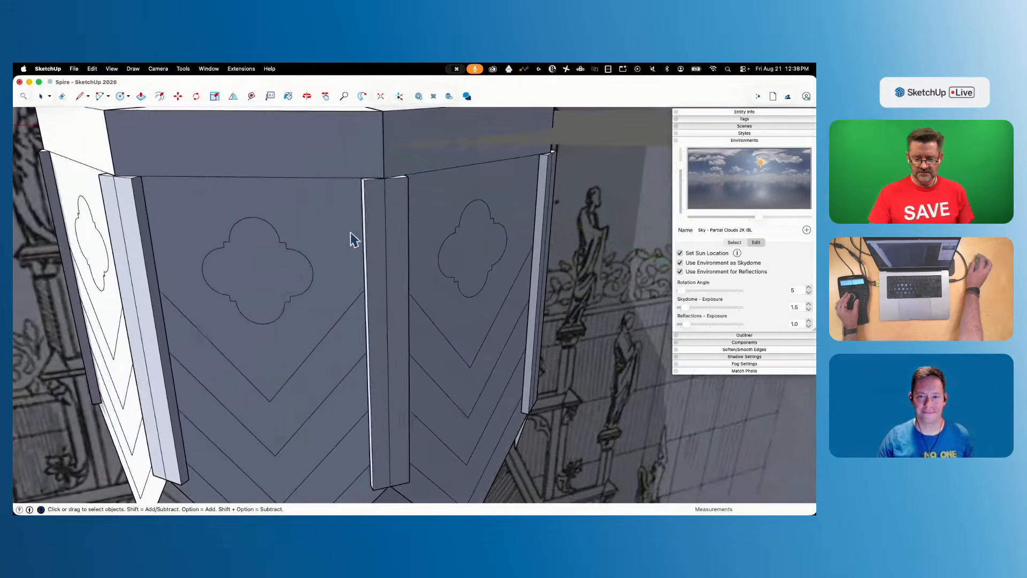
key(e)
click(379, 229)
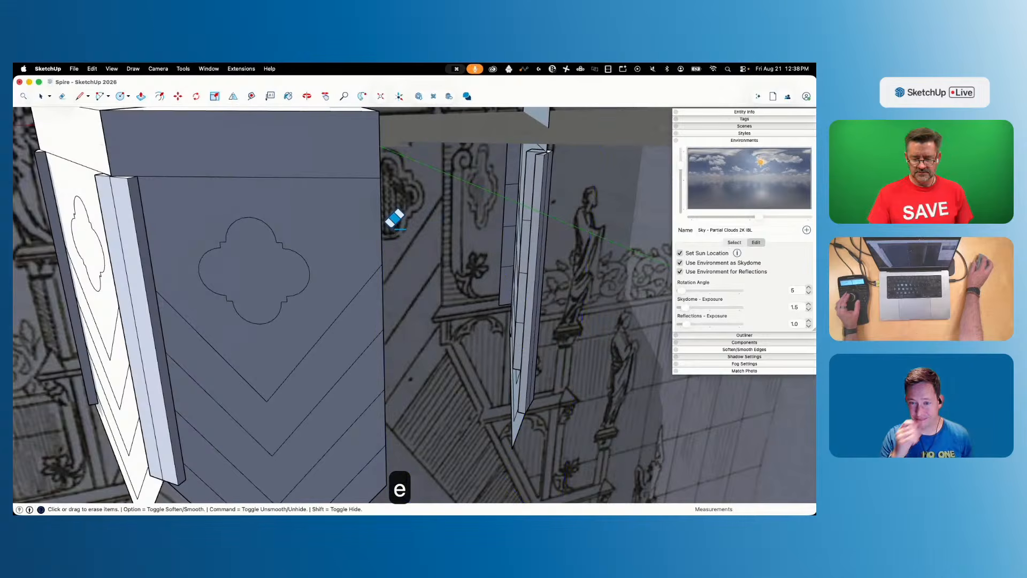
key(super+z)
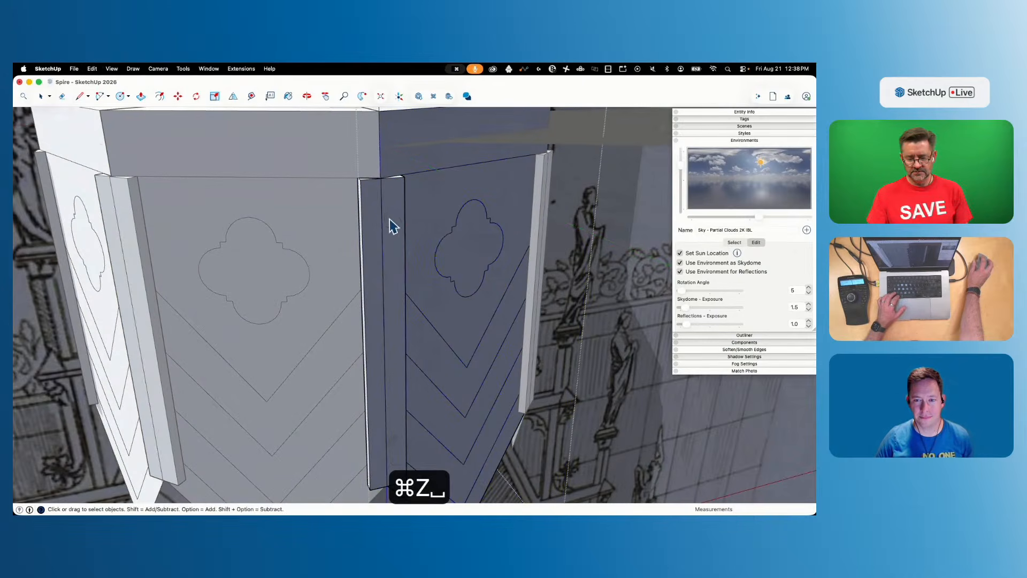
Erase the vertical centre edge from the post's front, and extend both halves of its lower end down about 5 3/4" with Push/Pull
key(e)
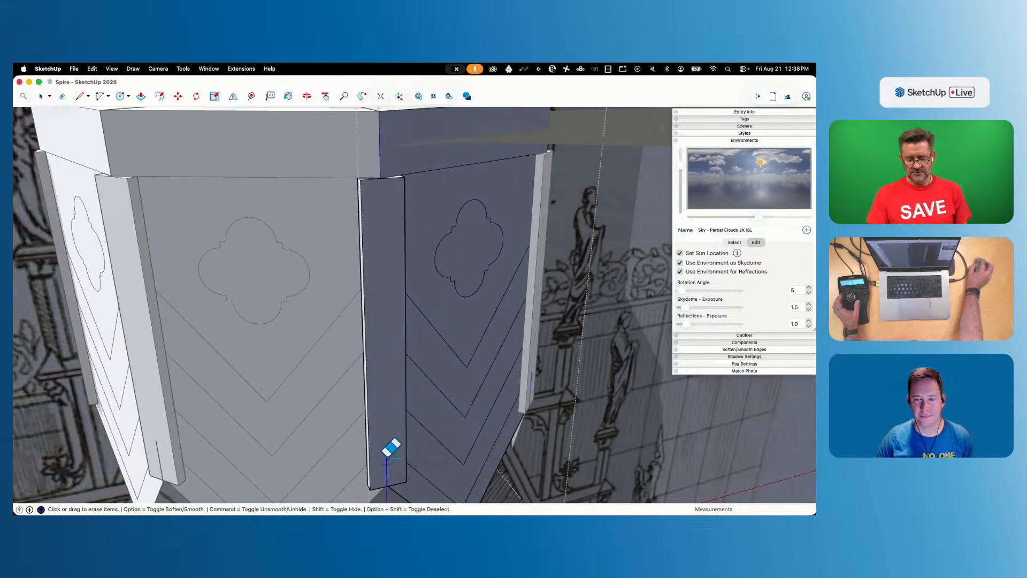
key(space)
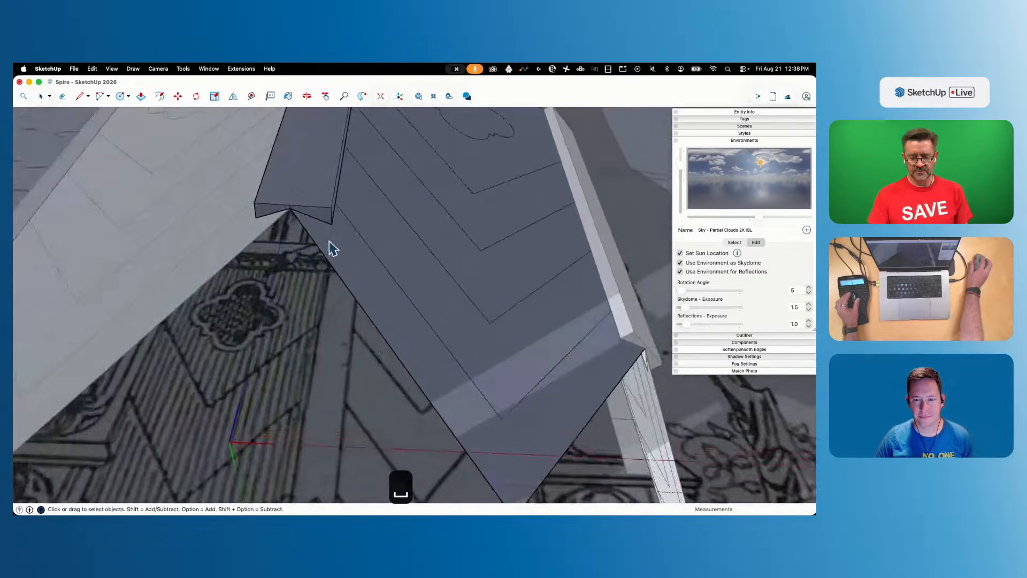
key(p)
click(332, 203)
click(327, 274)
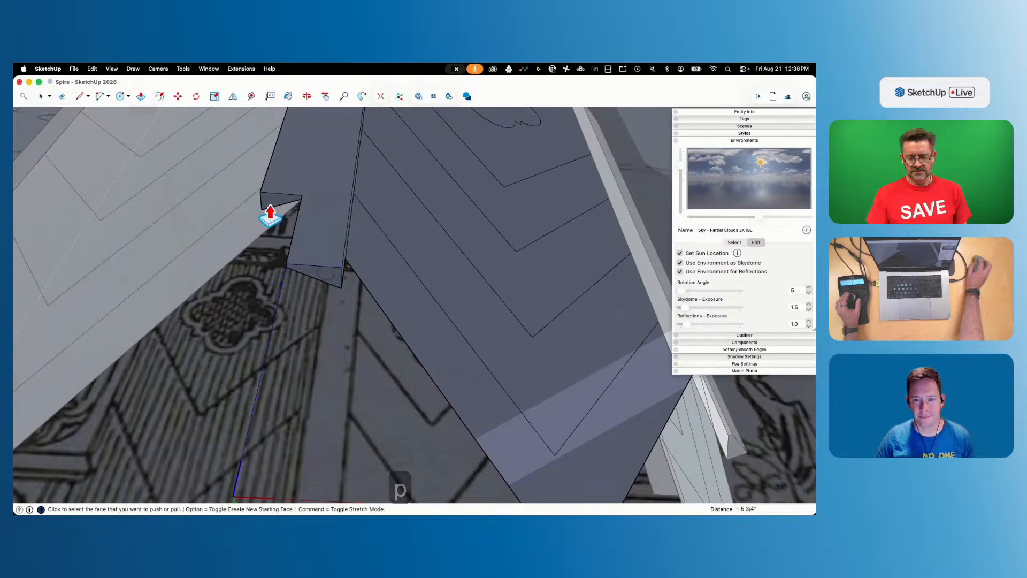
click(271, 208)
key(e)
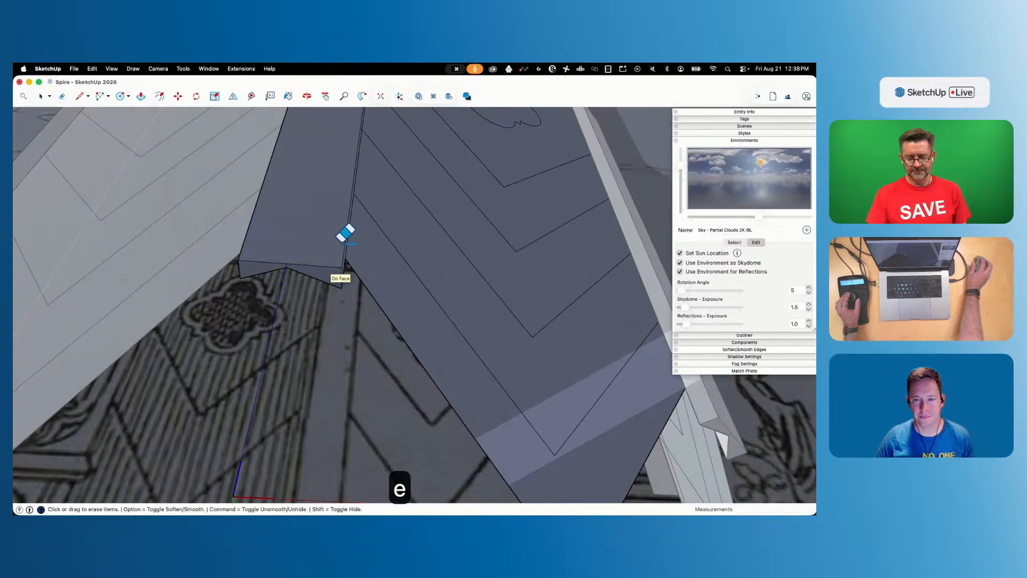
key(space)
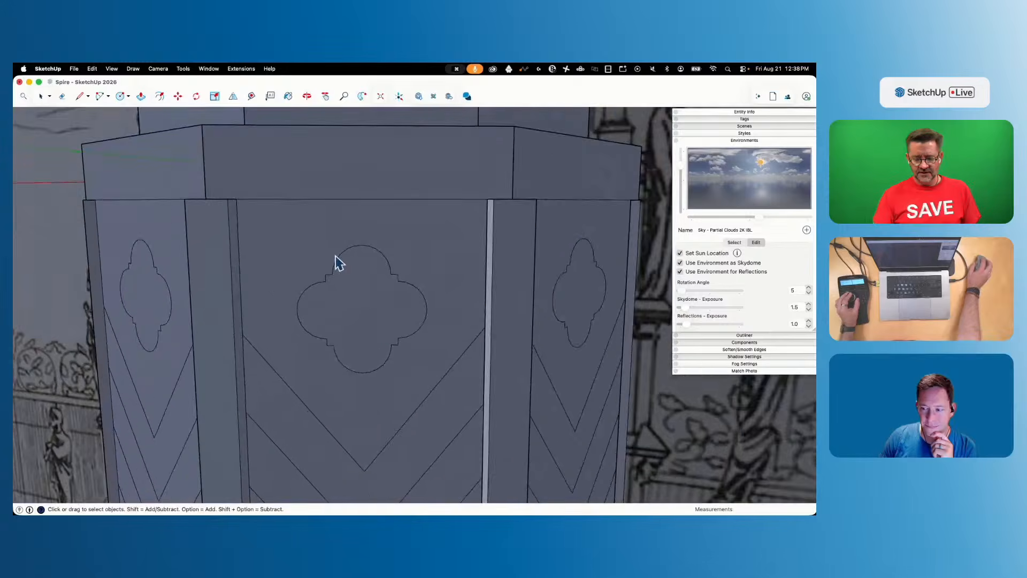
Offset the panel's quatrefoil outline about 5/8" into a ring, and raise the ring slightly from the panel with Push/Pull
double_click(344, 259)
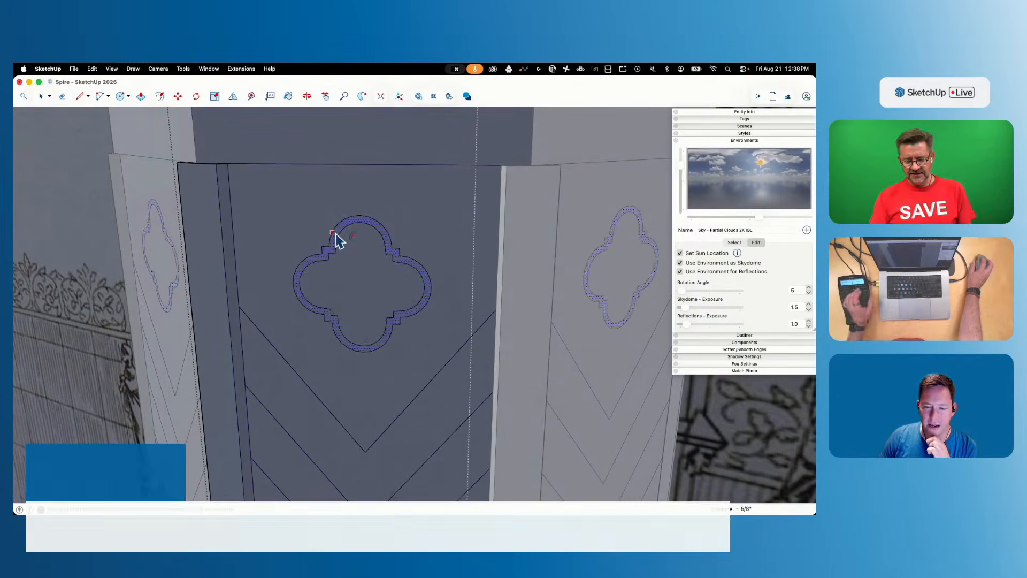
key(space)
key(p)
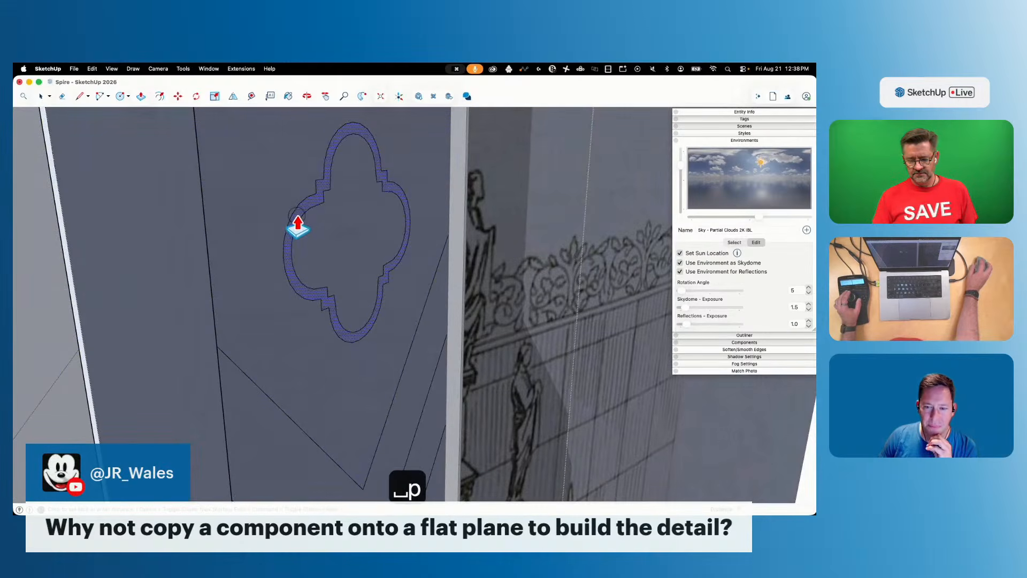
click(297, 223)
click(301, 226)
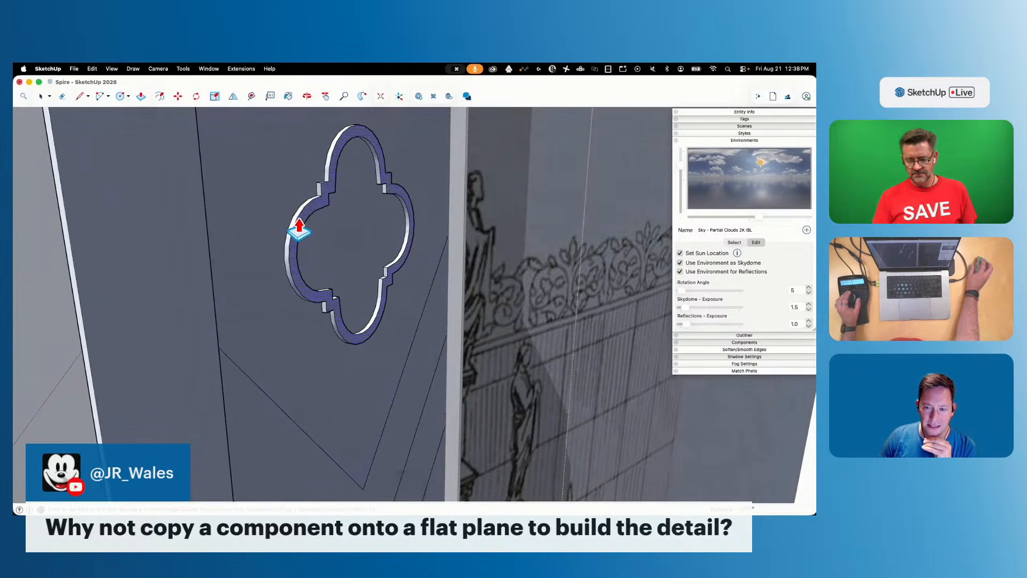
key(space)
click(472, 329)
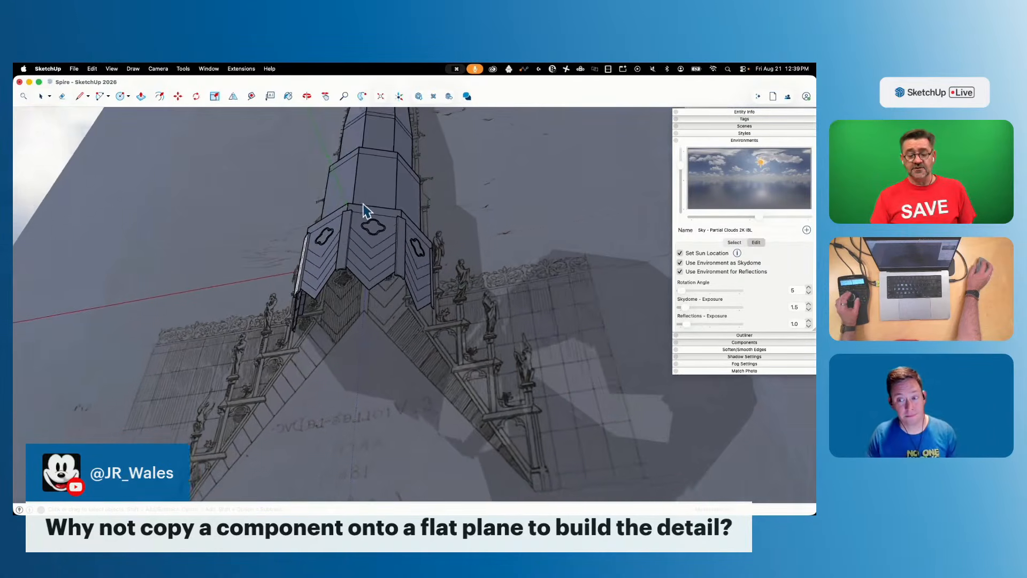
Open the panel component, erase the stray edge at the corner of the horizontal band above the panels, and close the component
click(374, 193)
double_click(360, 248)
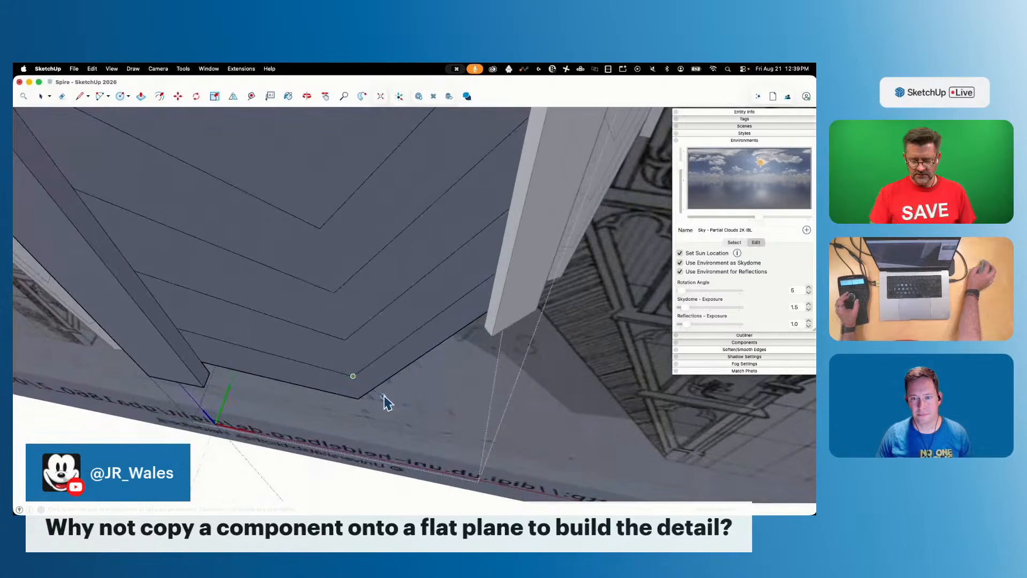
key(e)
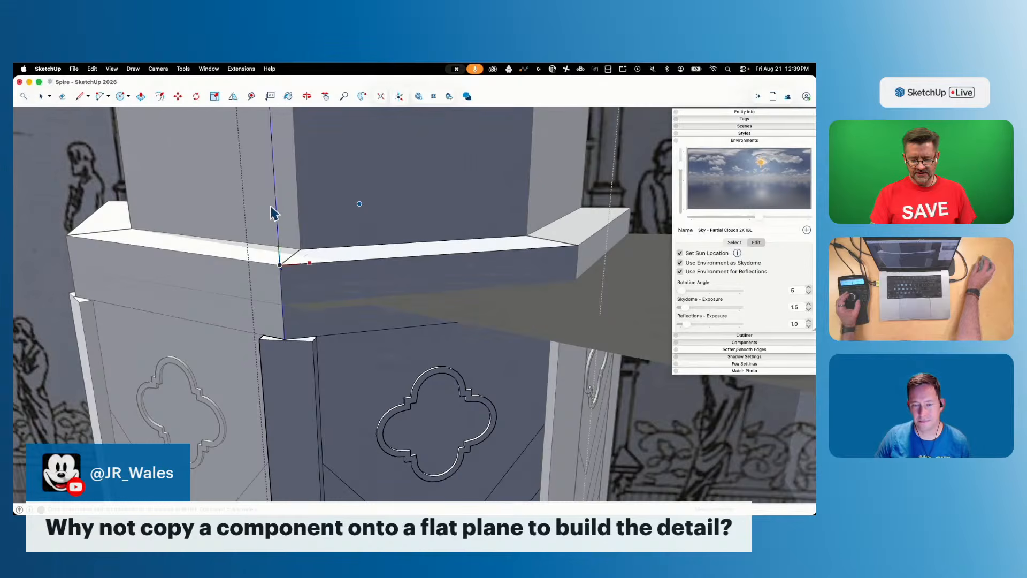
click(266, 267)
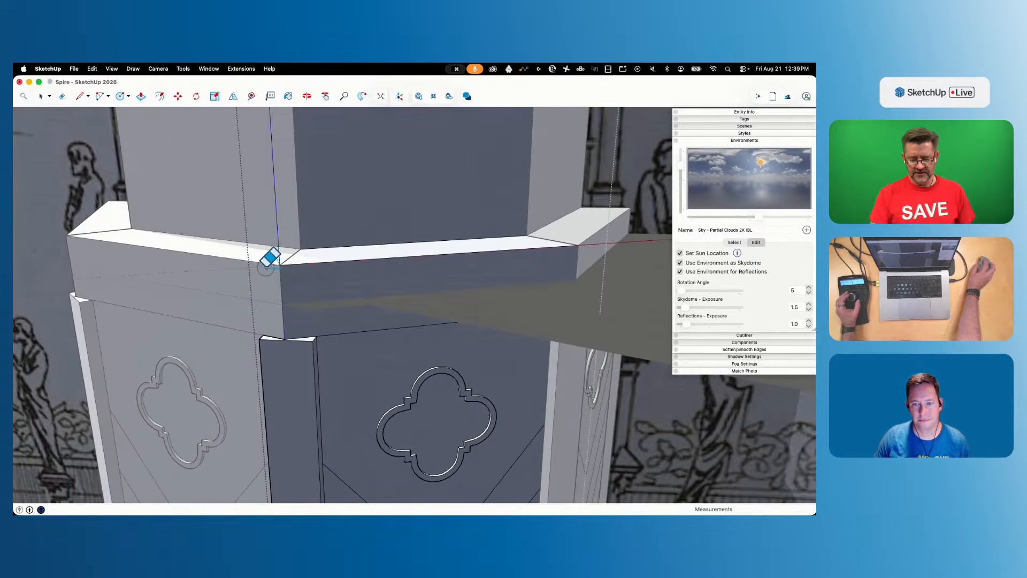
key(space)
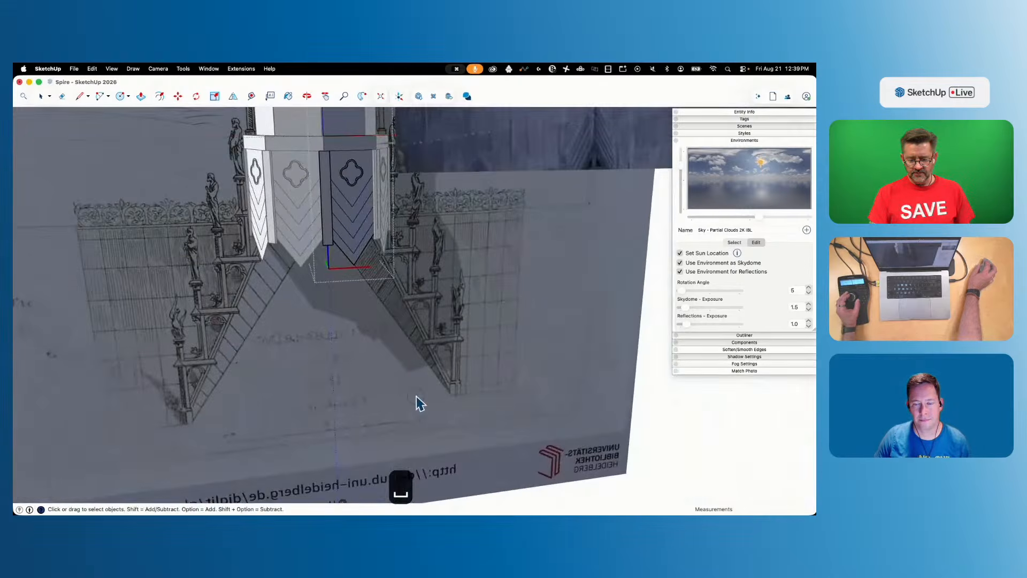
click(415, 395)
click(438, 268)
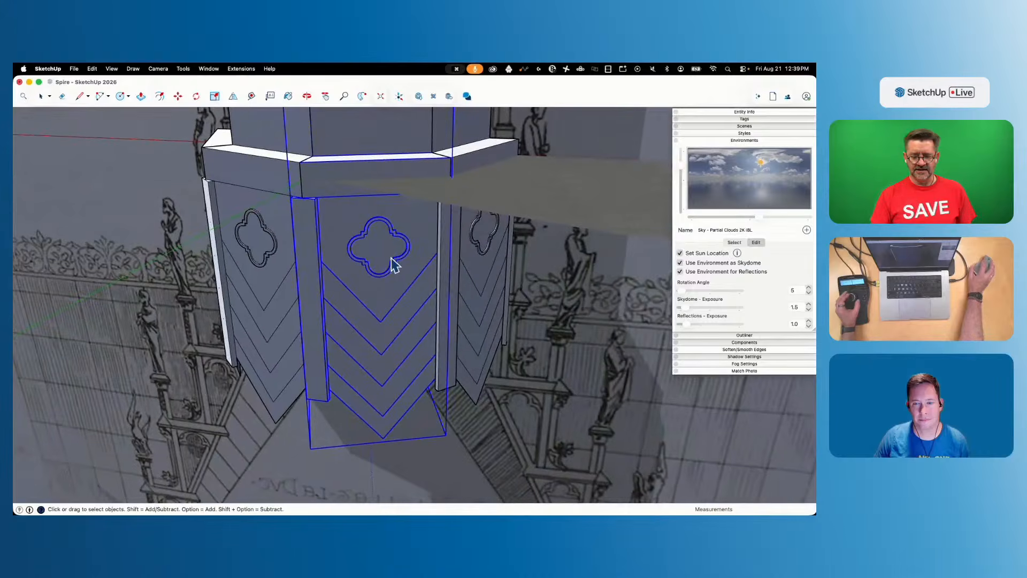
Hide similar components during component editing, and draw a horizontal line across the middle of the band's front face above the quatrefoil
double_click(393, 262)
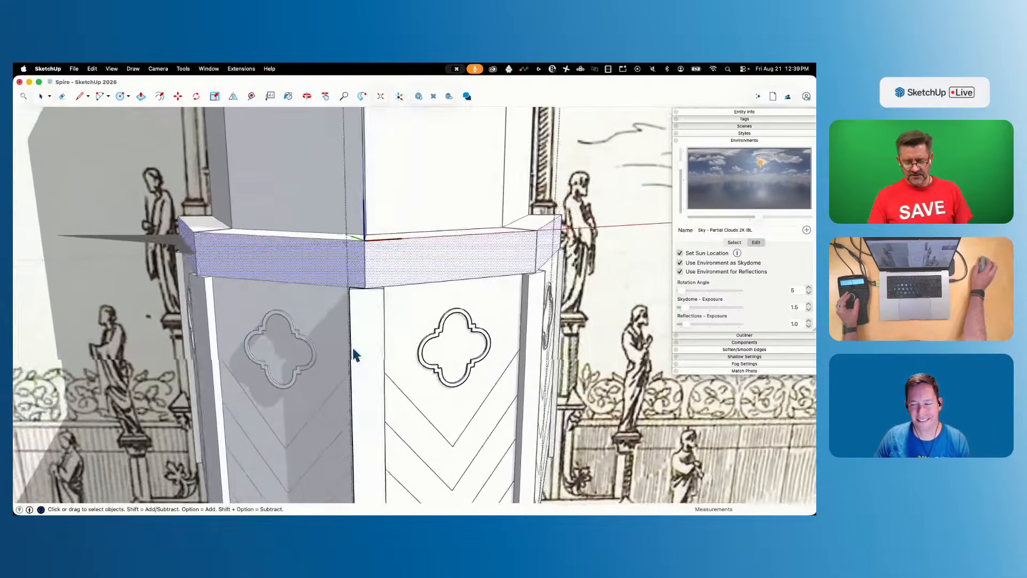
key(space)
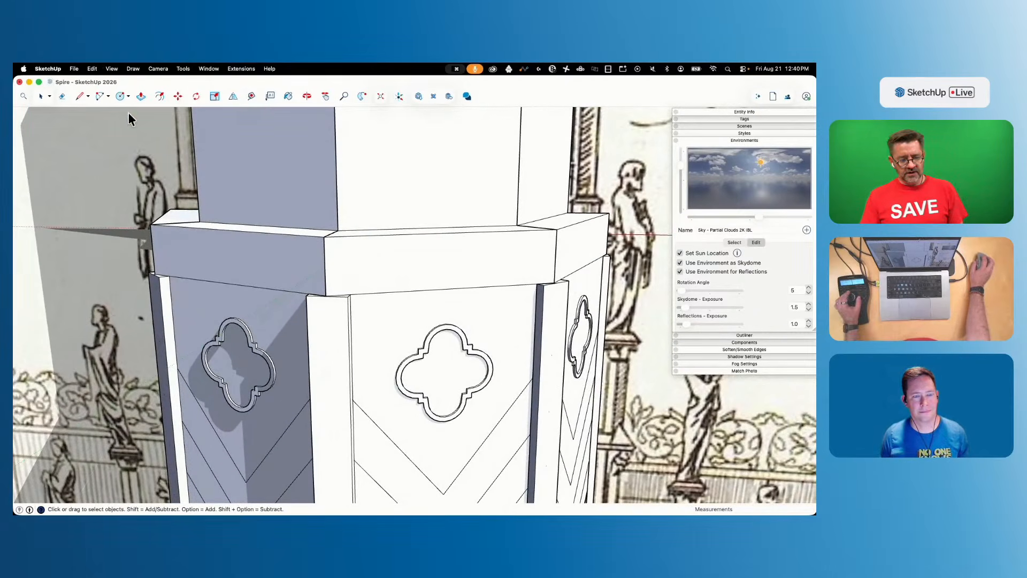
click(110, 68)
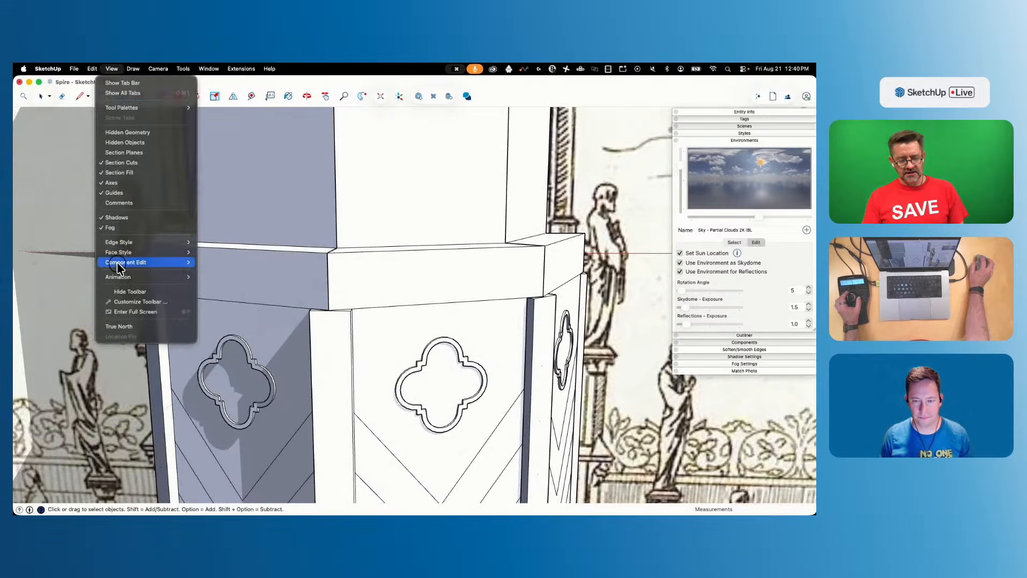
click(240, 273)
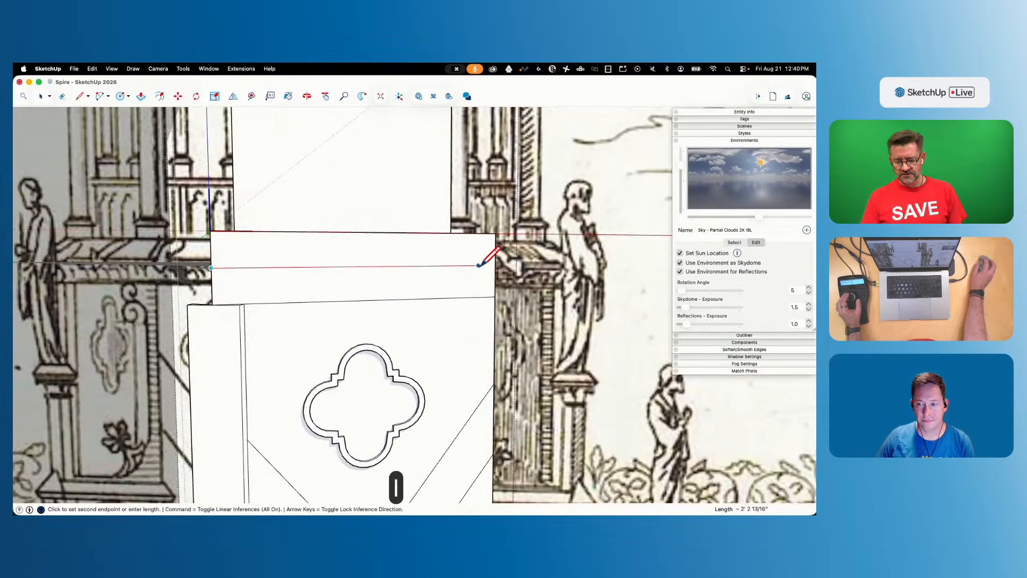
key(space)
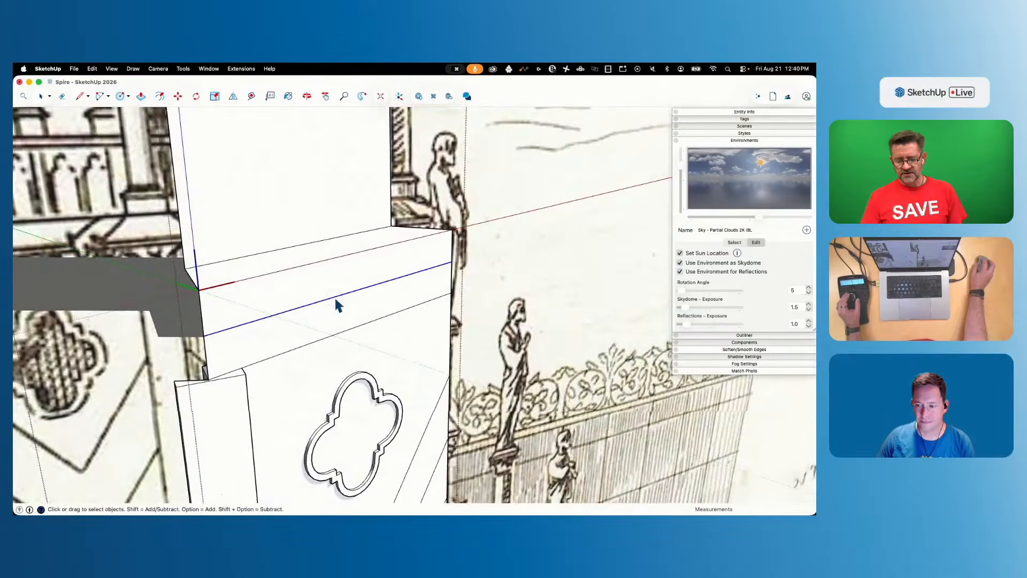
Move the middle edge of the ledge above the quatrefoil panel outward about 7/8" to form a pointed profile
key(m)
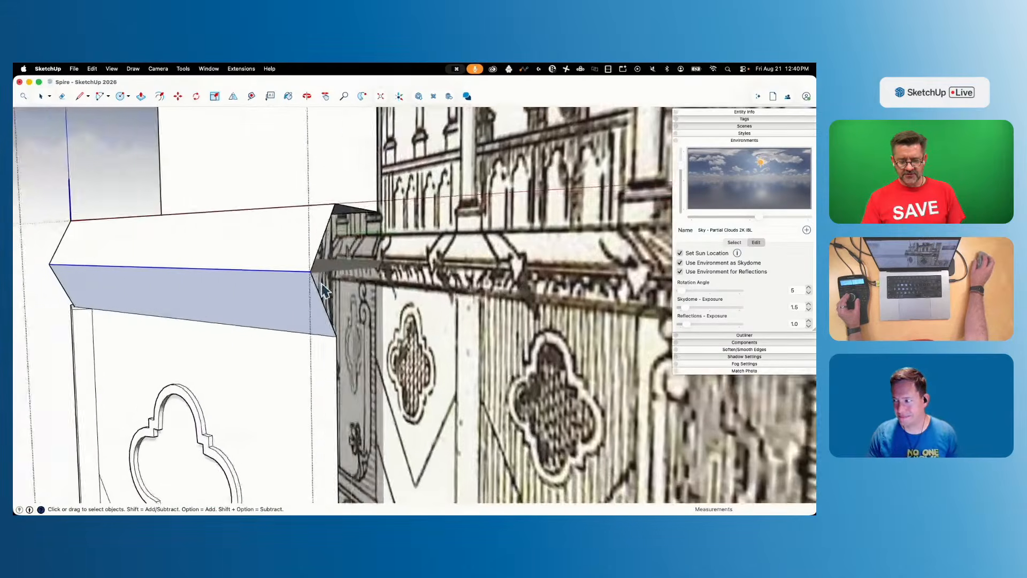
key(m)
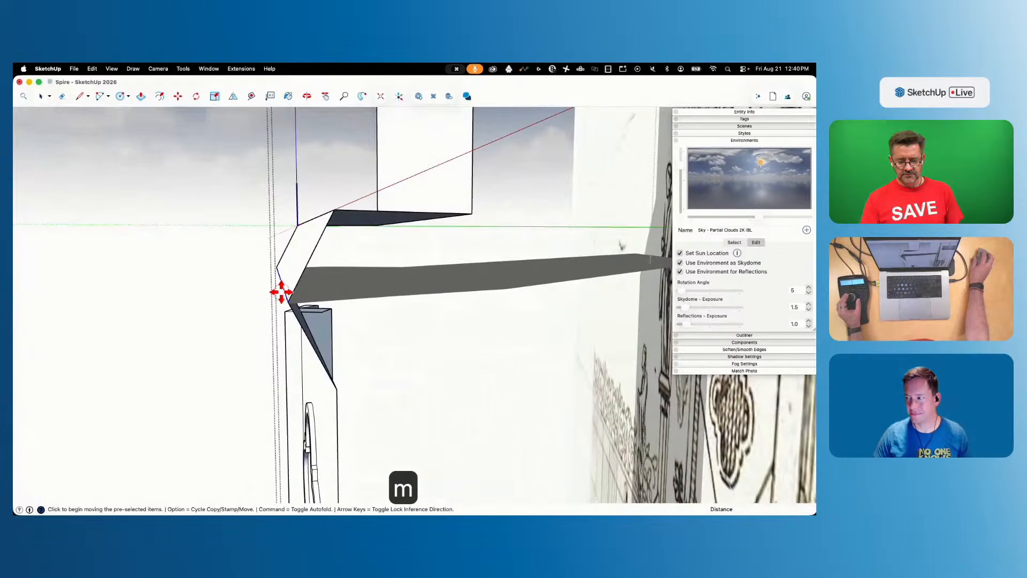
key(space)
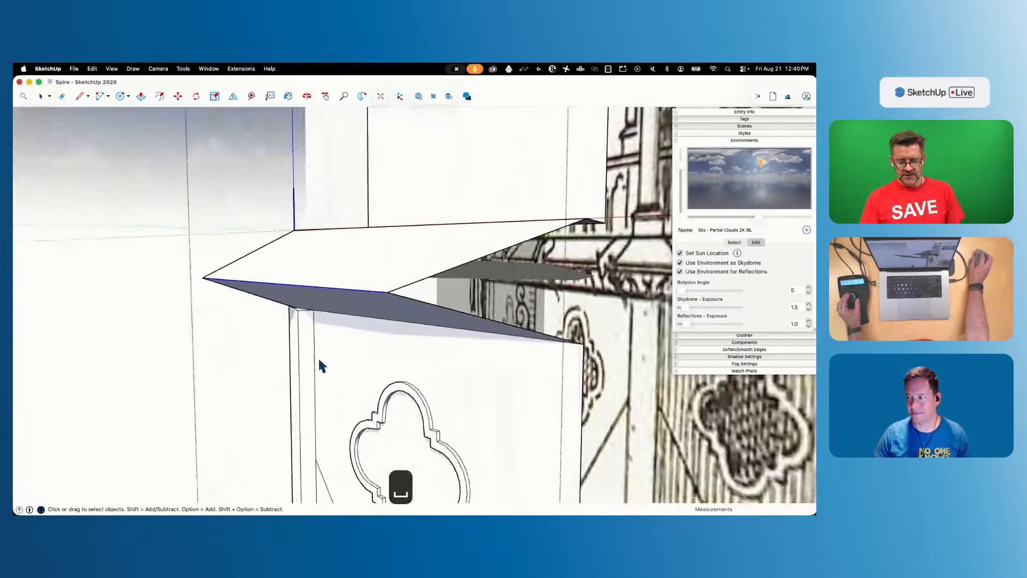
key(super+z)
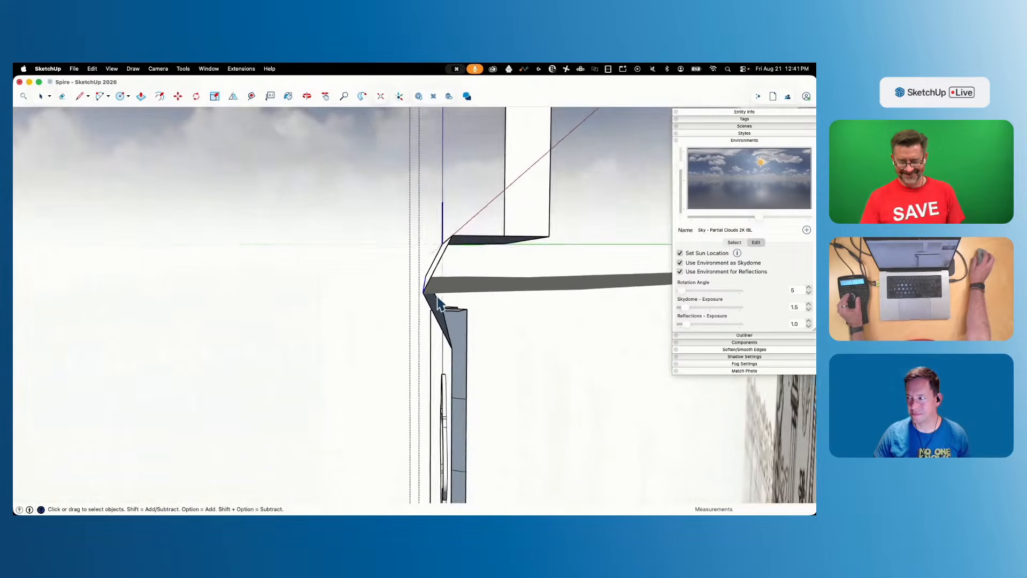
key(m)
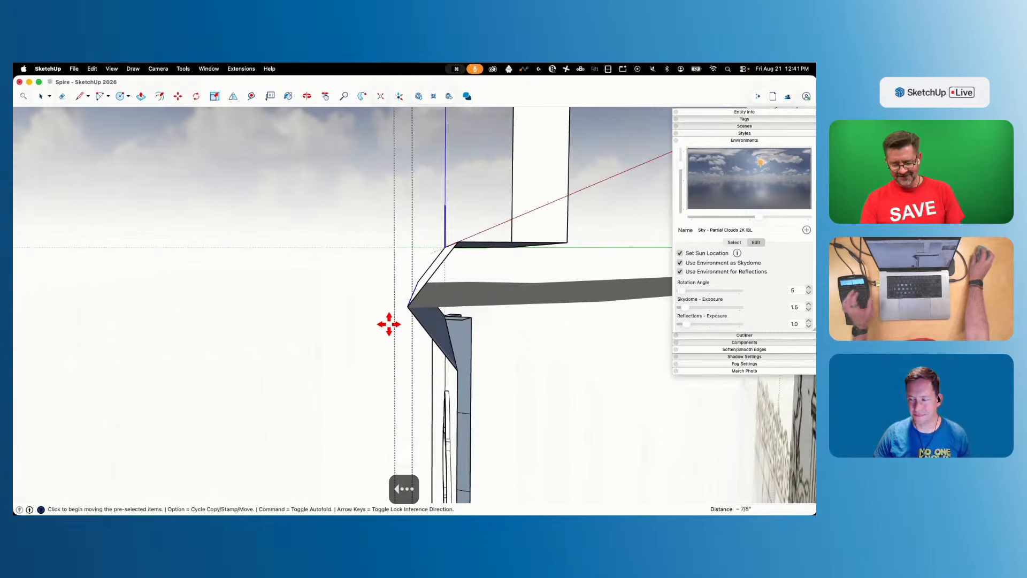
key(space)
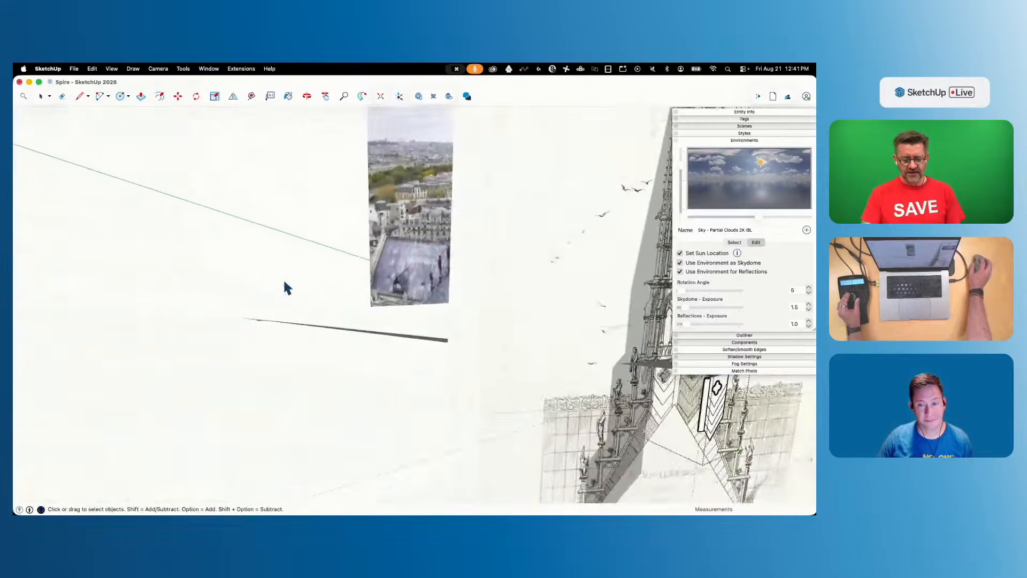
Move the spire reference photo about 45' 6" so it stands clear beside the drawing and the modelled spire
key(m)
click(417, 271)
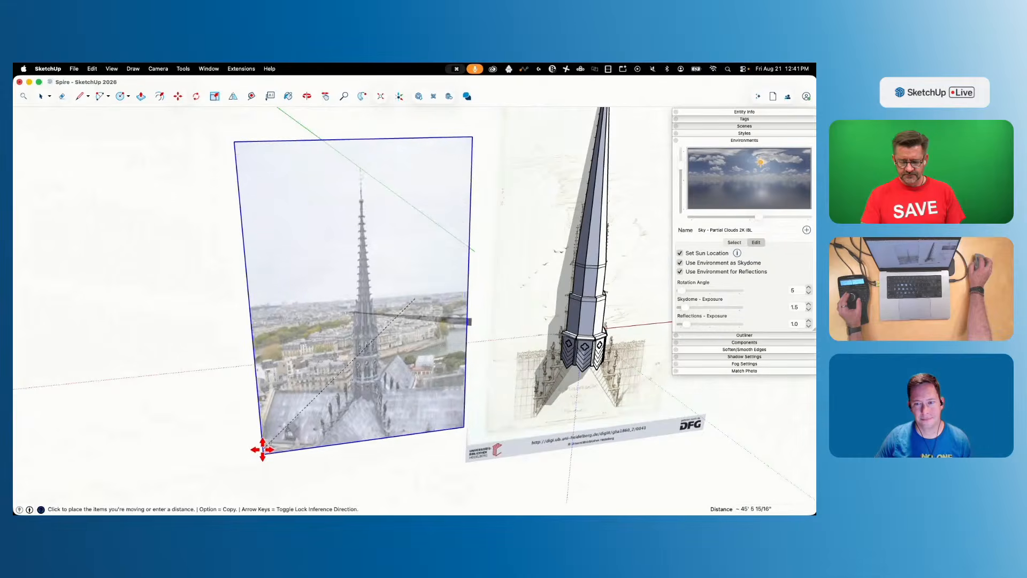
click(260, 451)
key(space)
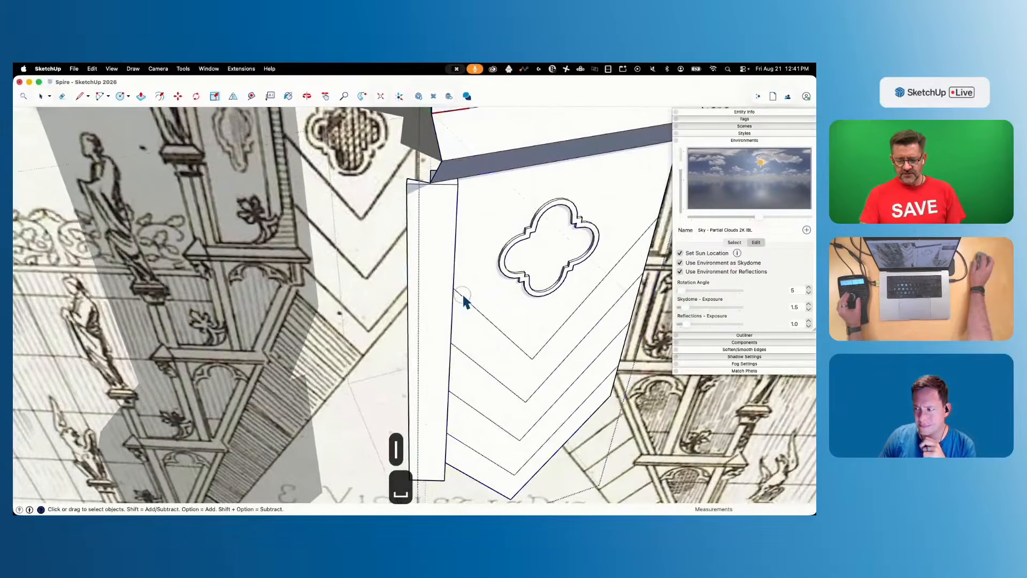
Trace the top outline of the corner post under the ledge joint with lines between its corner endpoints
key(l)
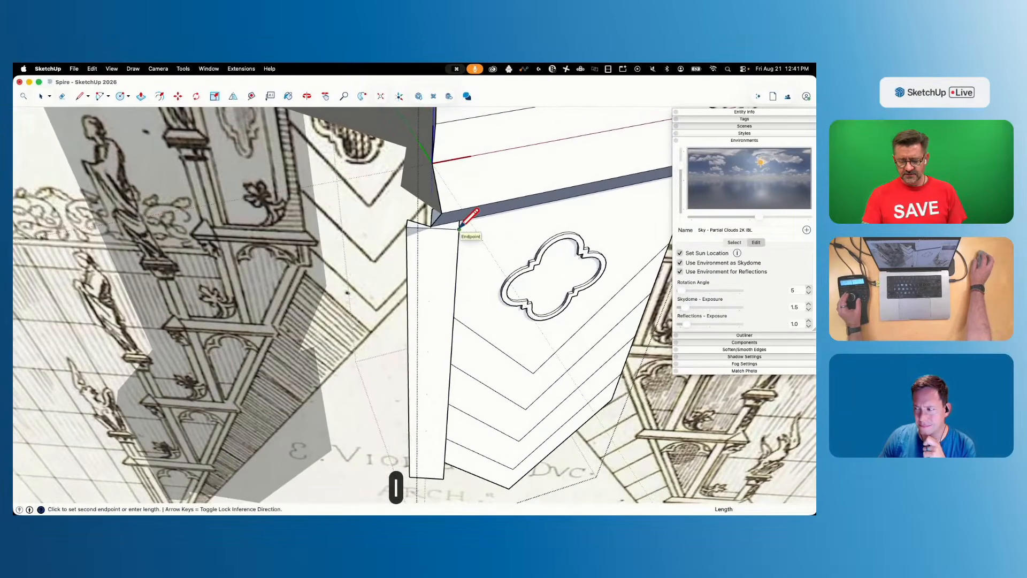
key(space)
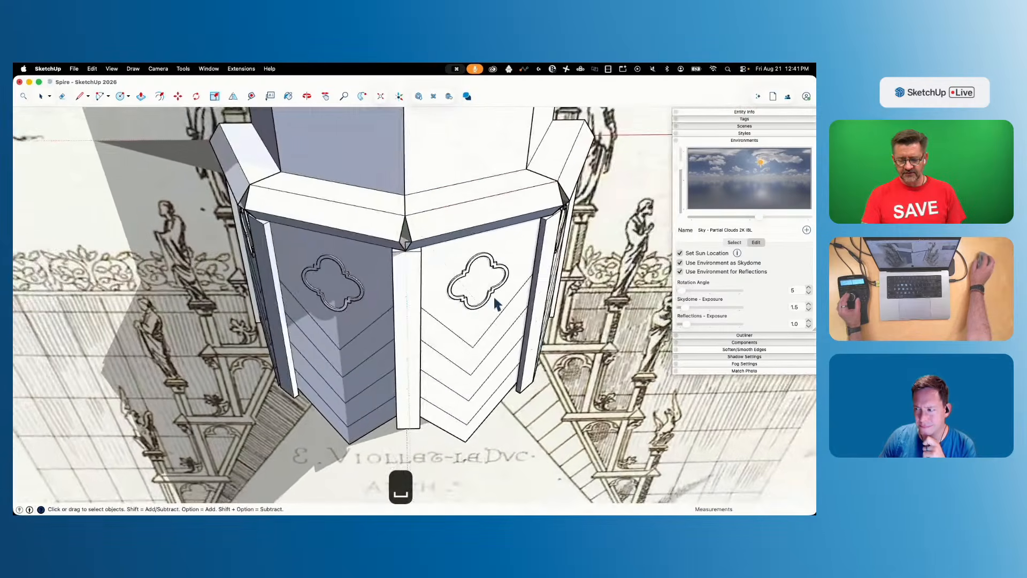
key(l)
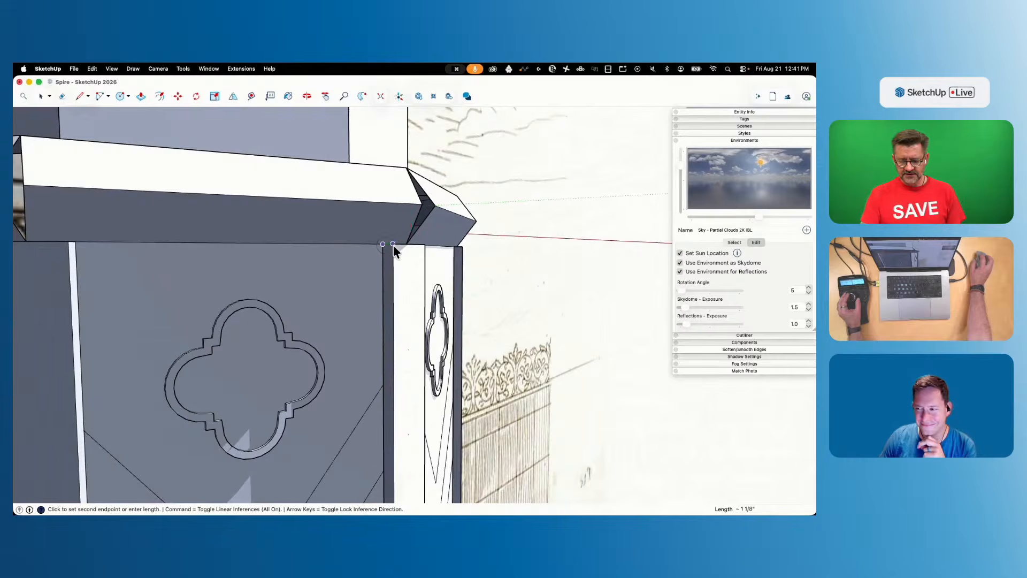
click(393, 244)
click(414, 240)
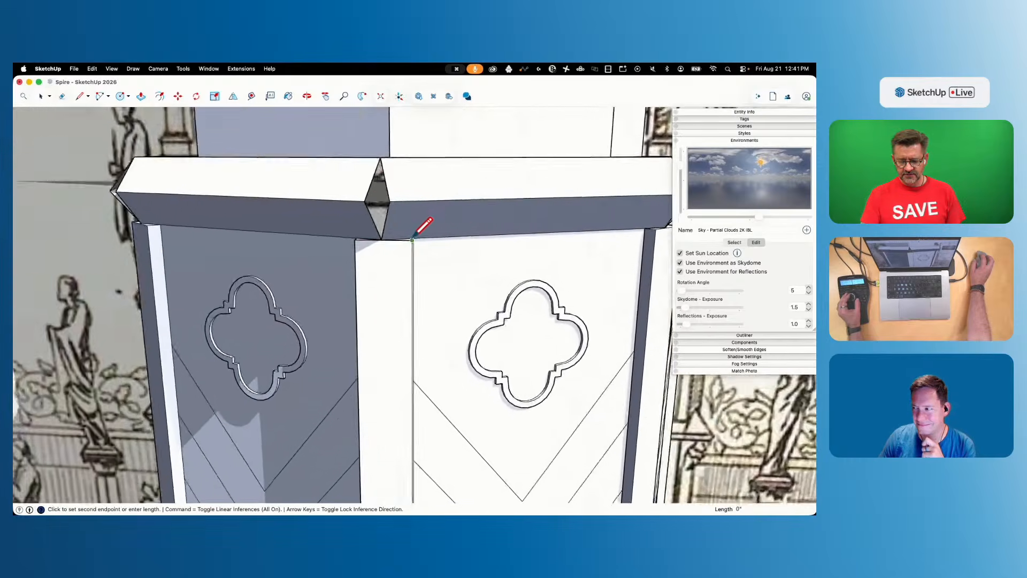
key(space)
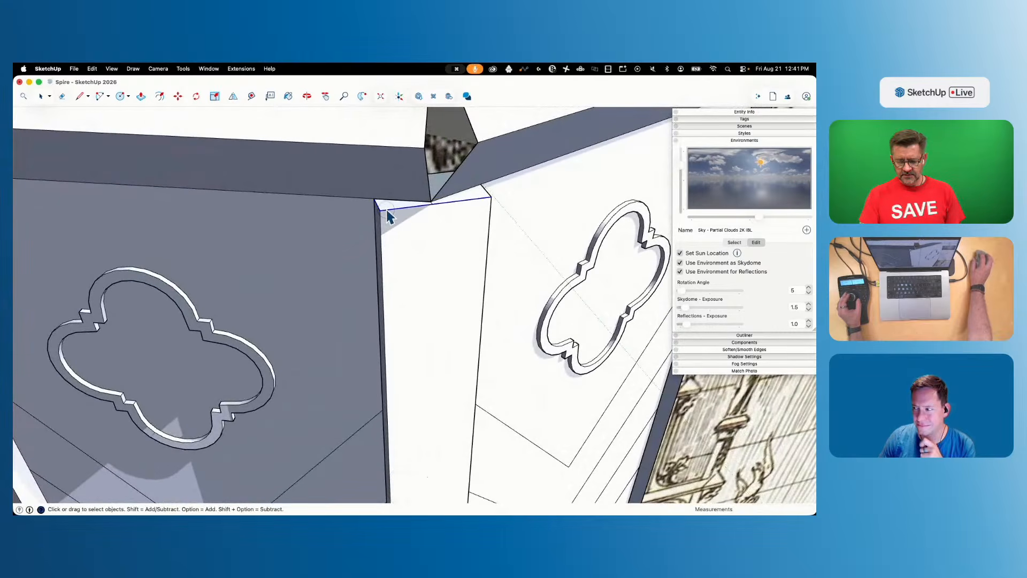
Group the traced post-top edges and close their rectangle inside the group with the rest of the model hidden
right_click(388, 214)
click(413, 288)
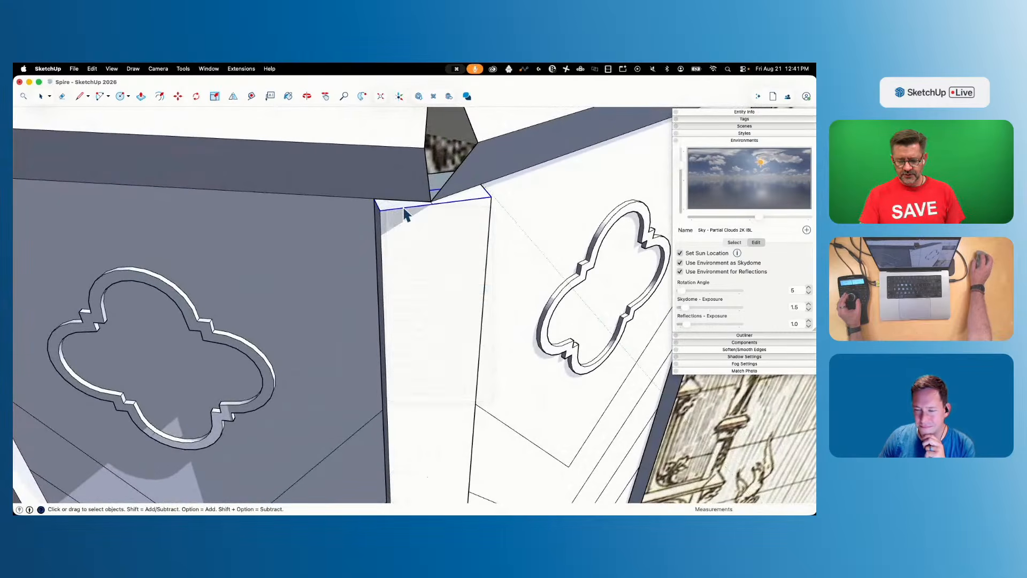
double_click(405, 213)
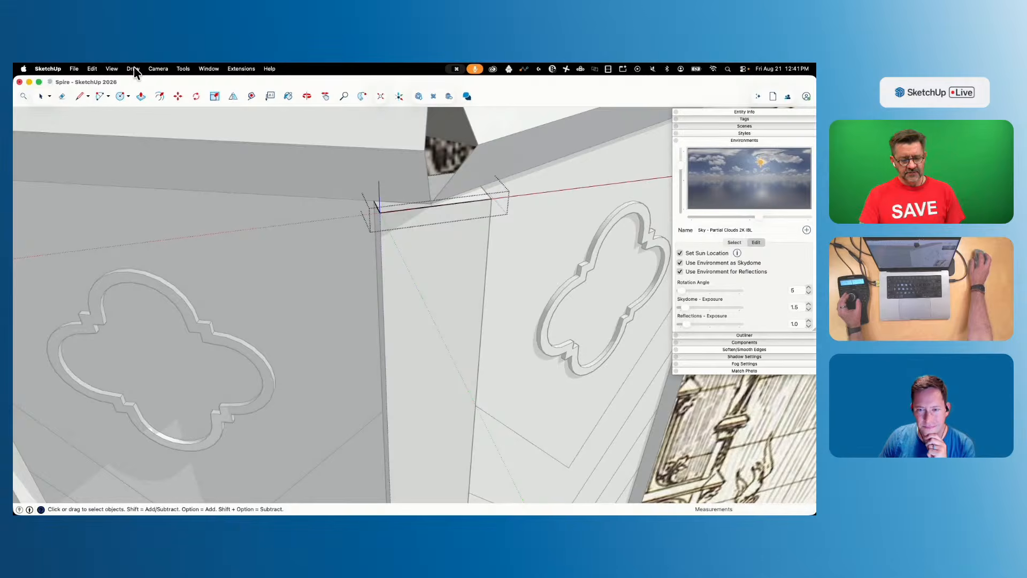
key(shift+q)
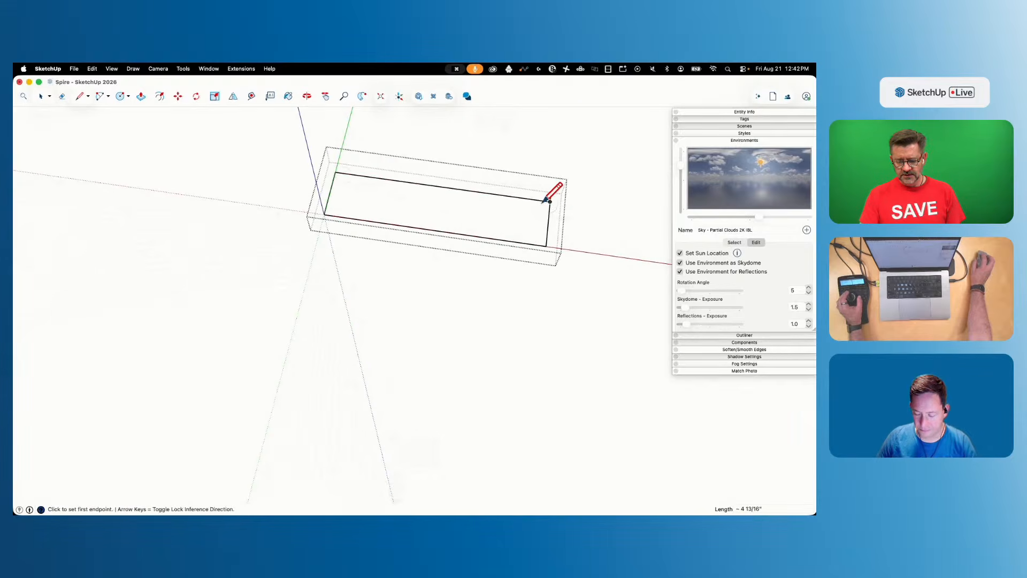
Offset the post-top rectangle outward about 3/4" and erase its face
key(f)
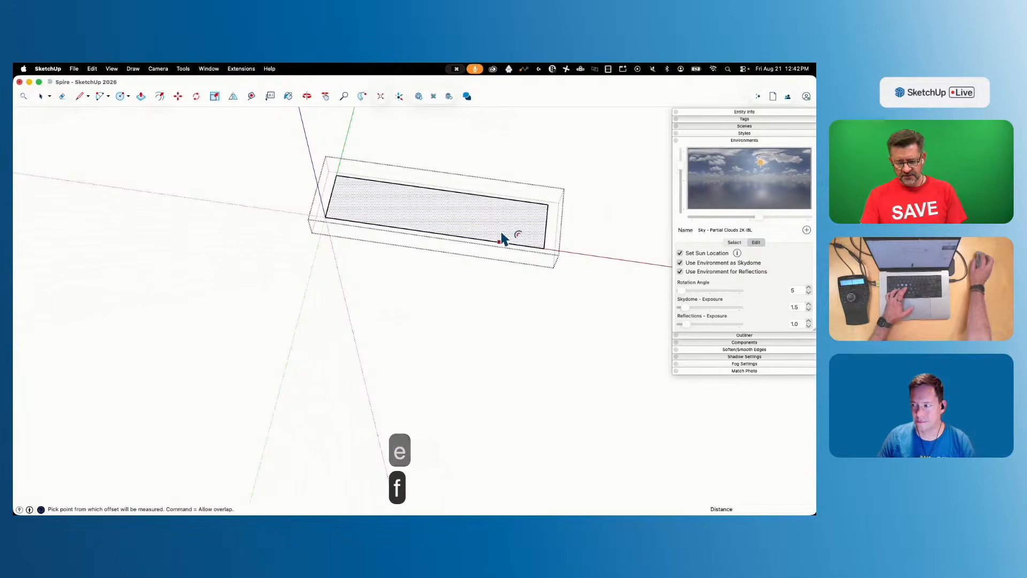
click(497, 242)
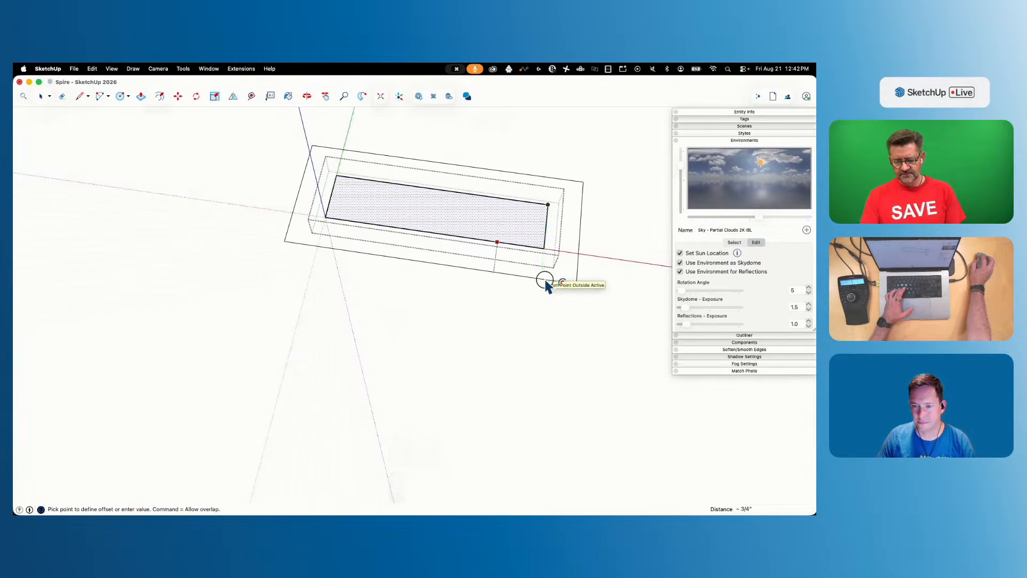
click(546, 283)
key(e)
Extend the inner back edge to the outer outline and erase the inner rectangle and back edges, leaving a three-sided path
key(l)
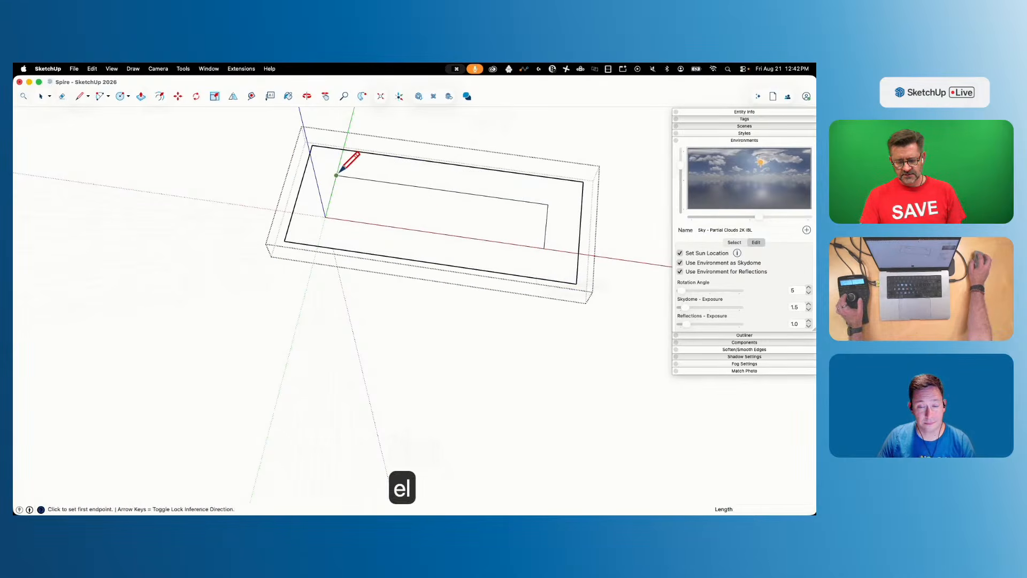
key(e)
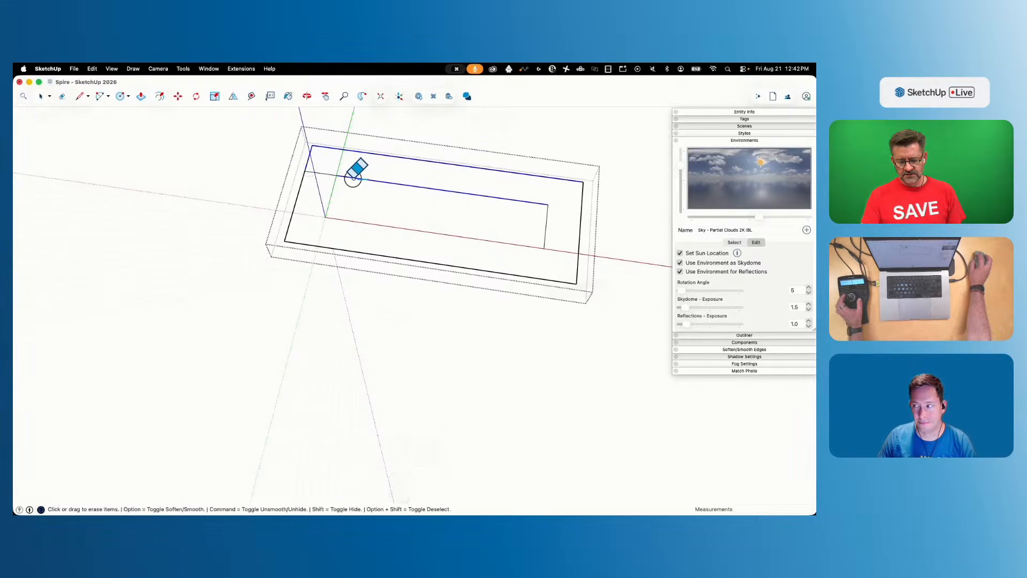
drag(351, 177, 332, 171)
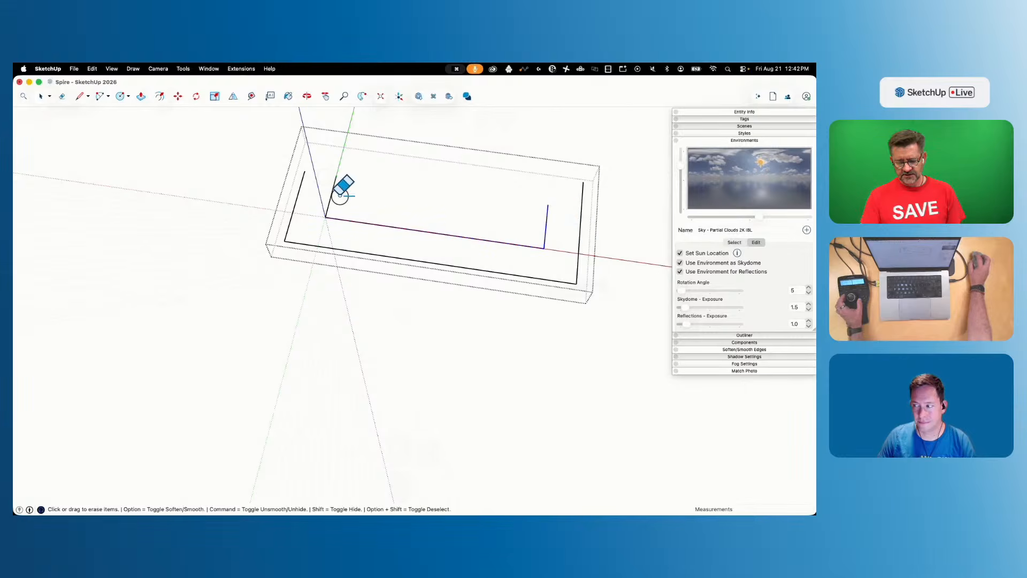
key(space)
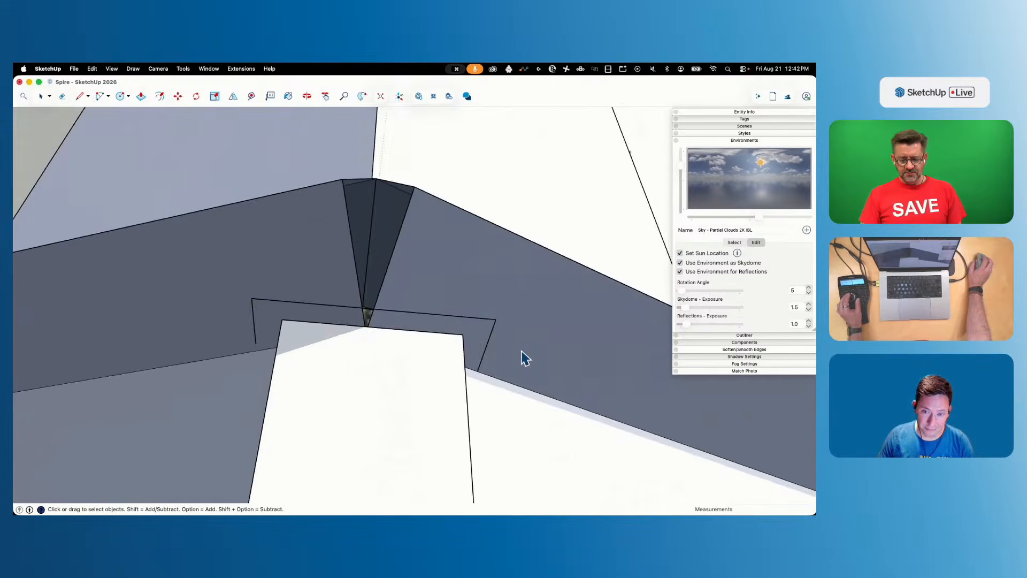
click(416, 296)
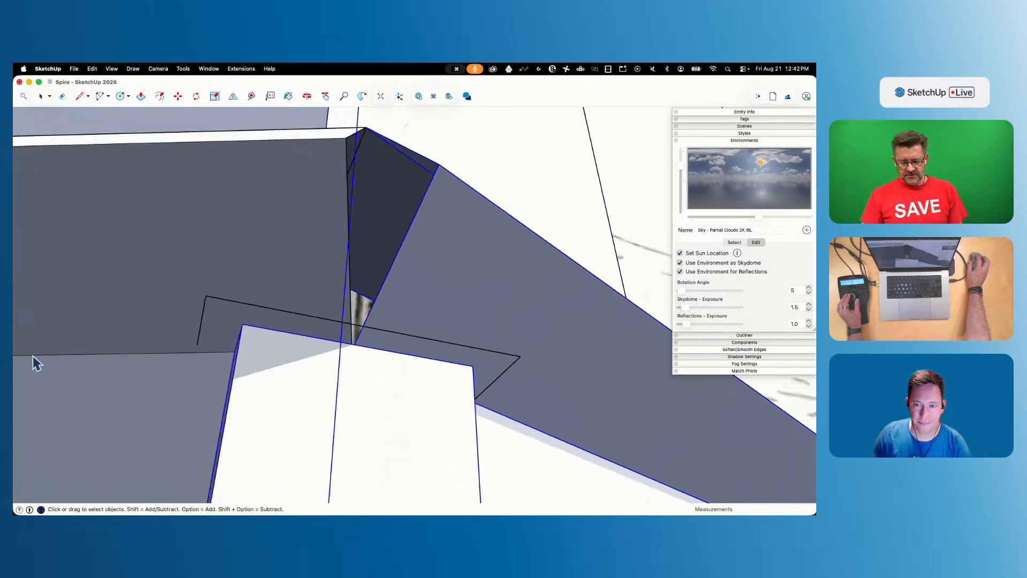
key(l)
click(250, 279)
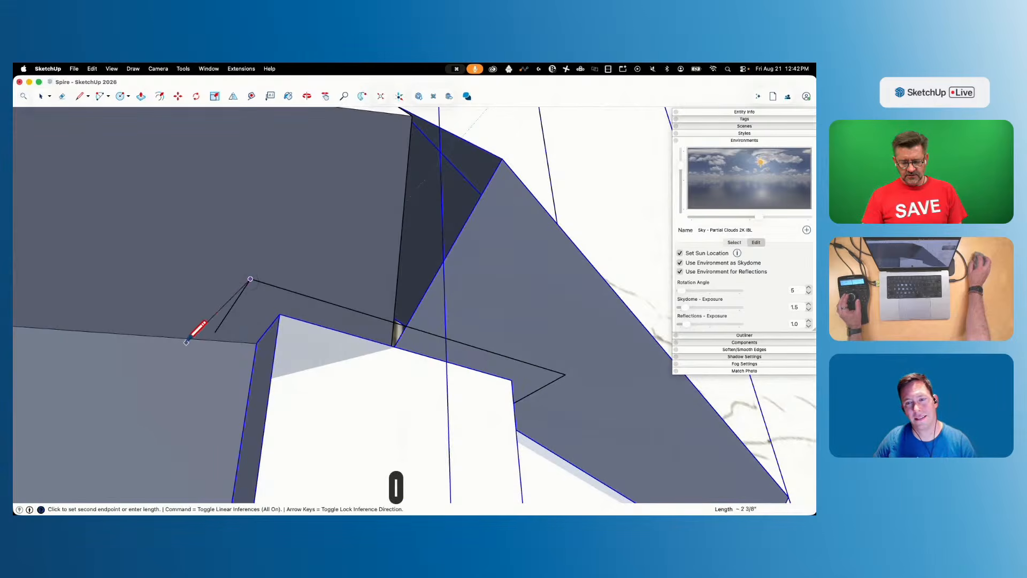
click(215, 332)
key(space)
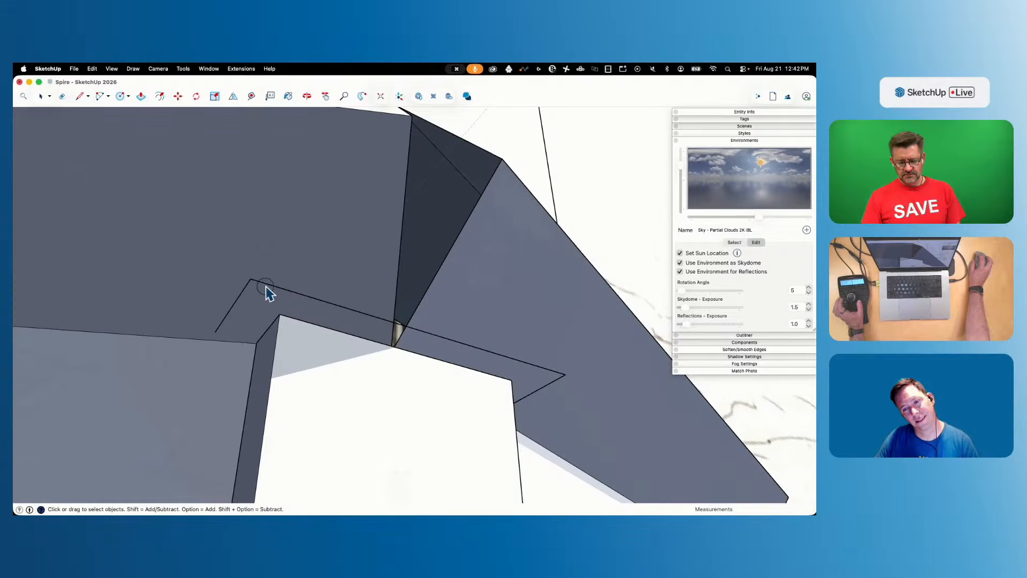
Reopen the outline group and redraw its short side edge longer so it runs back past the wall face
triple_click(268, 285)
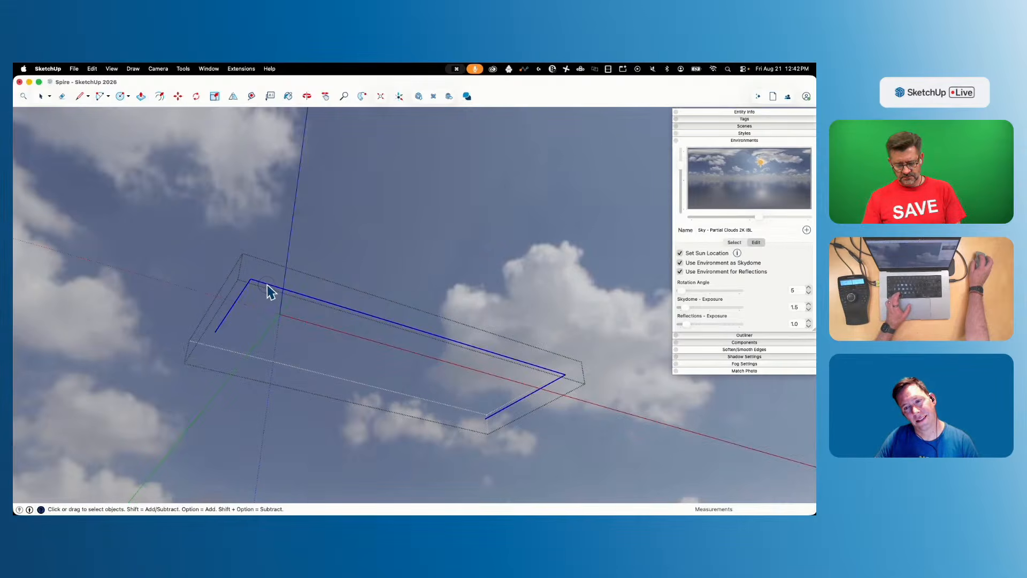
key(l)
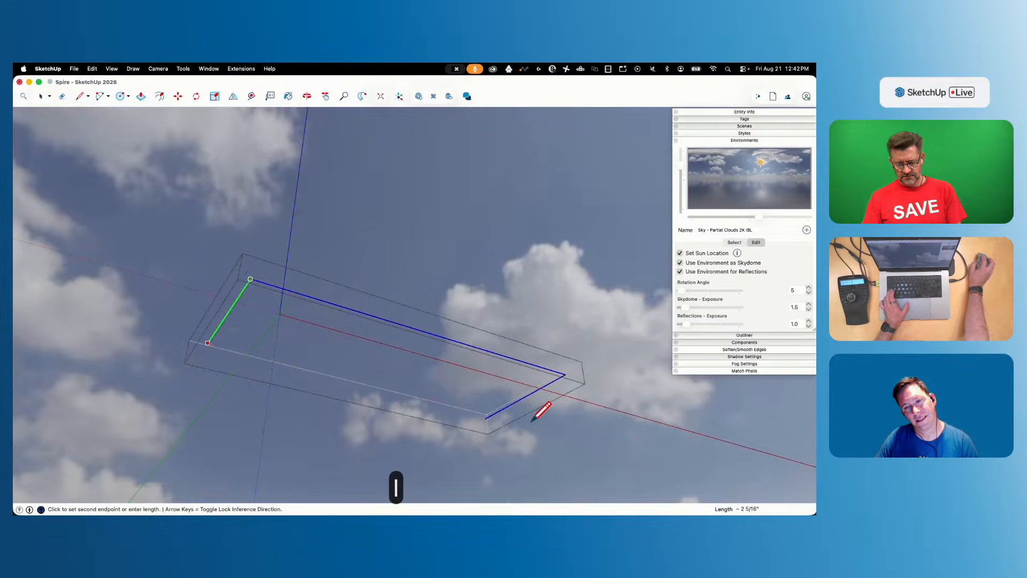
key(space)
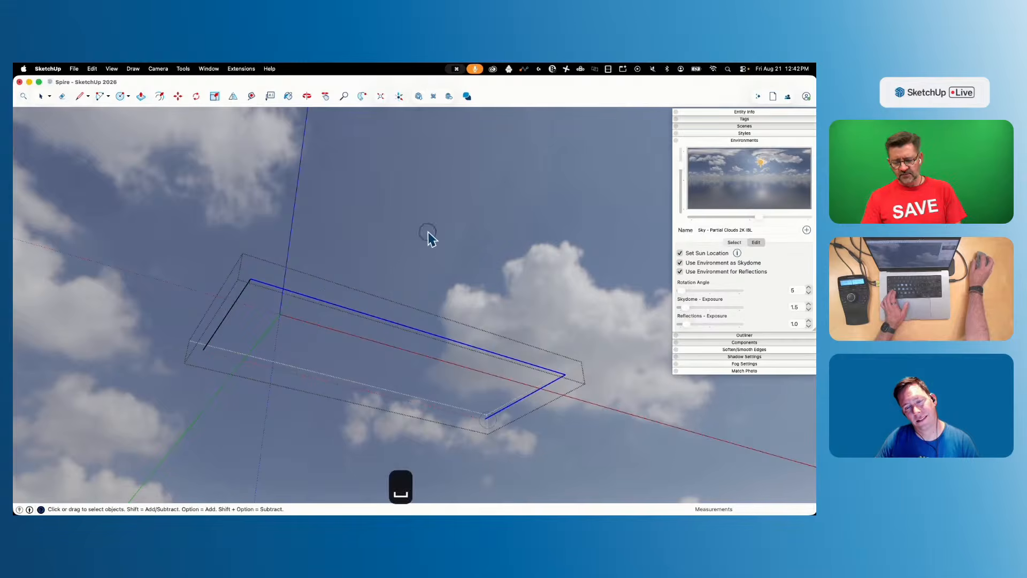
click(428, 232)
Cut the three-sided outline group and paste it in place inside the spire panel component
scroll(498, 350, down, 5)
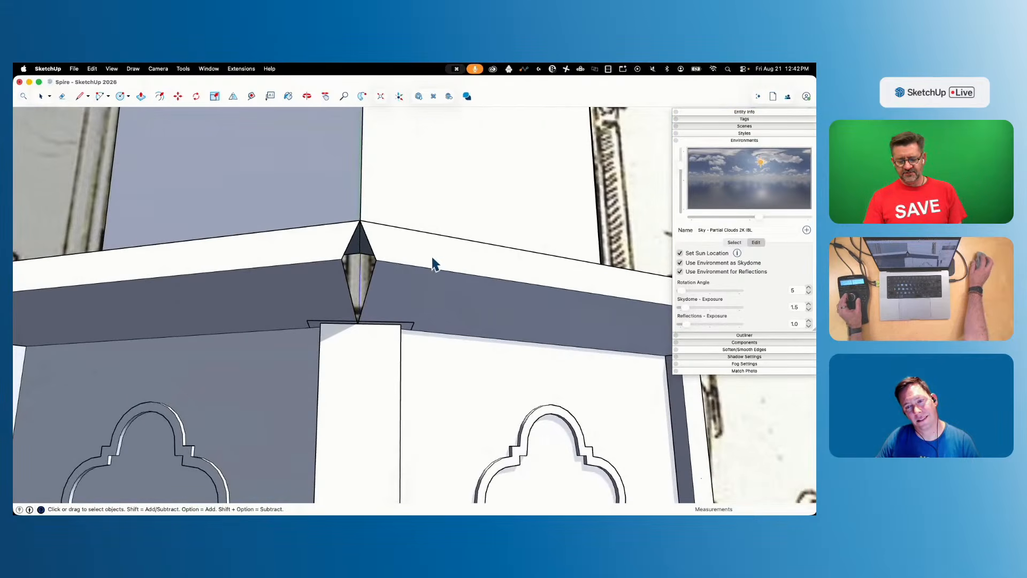
scroll(337, 328, up, 3)
scroll(327, 268, up, 2)
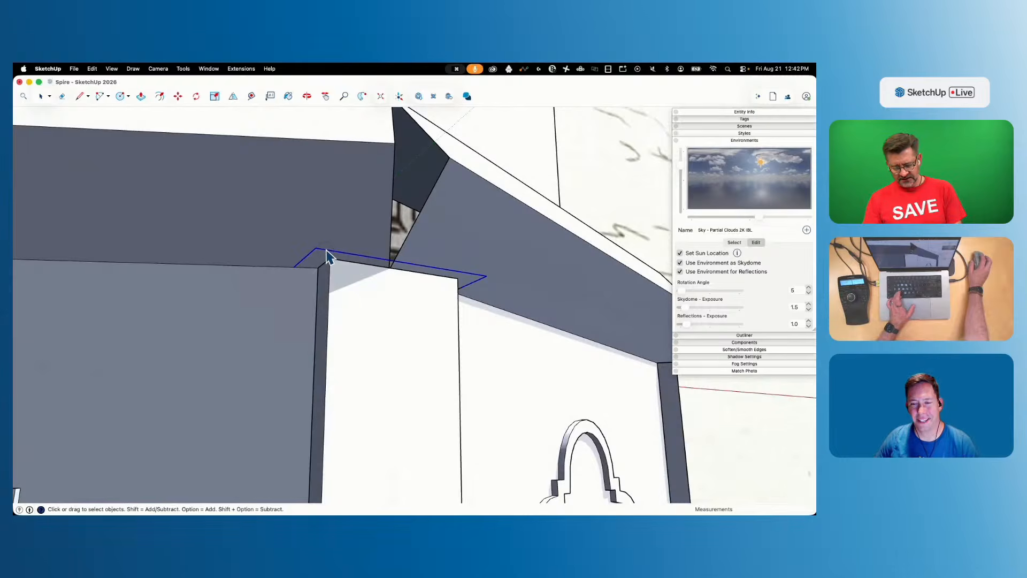
key(super+x)
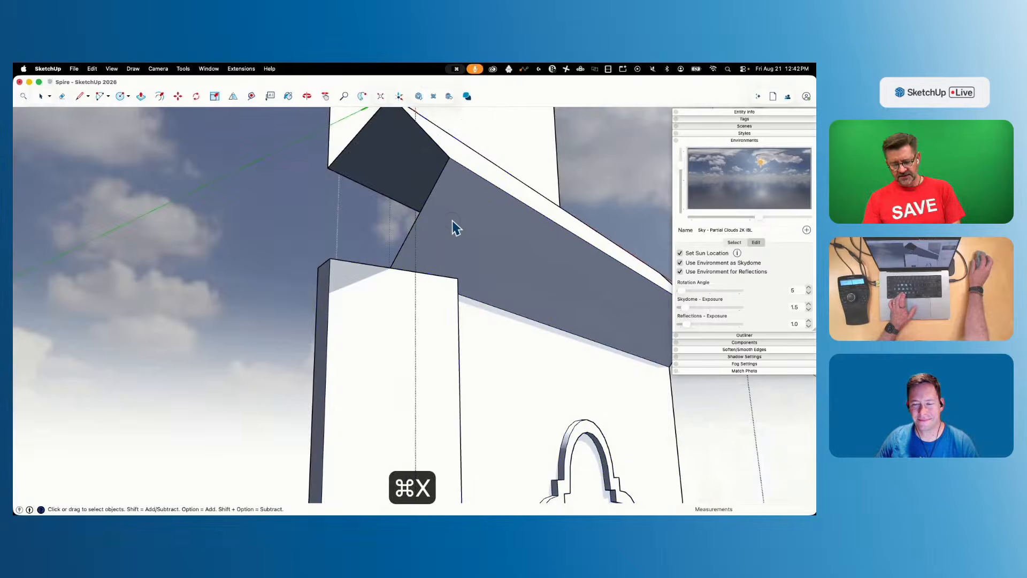
click(94, 69)
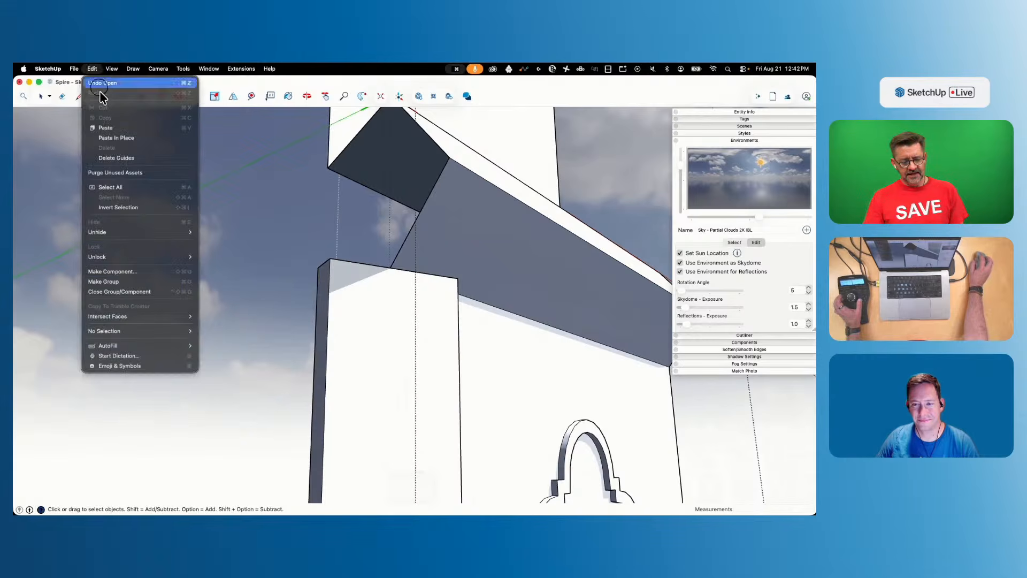
click(116, 138)
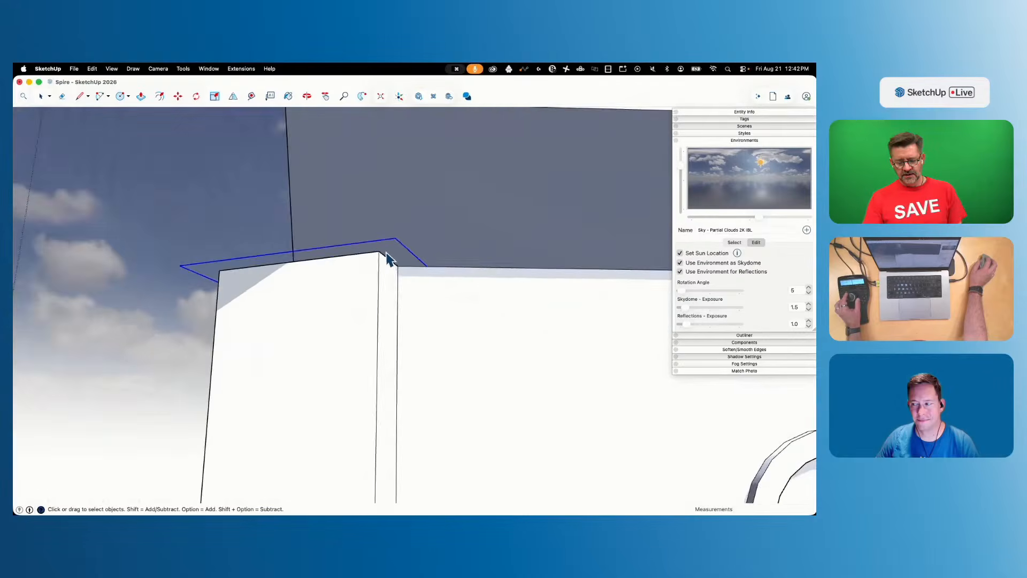
Copy the ledge's pointed end profile along the ledge to the far side of the post top, and erase the original end
middle_drag(389, 259, 345, 244)
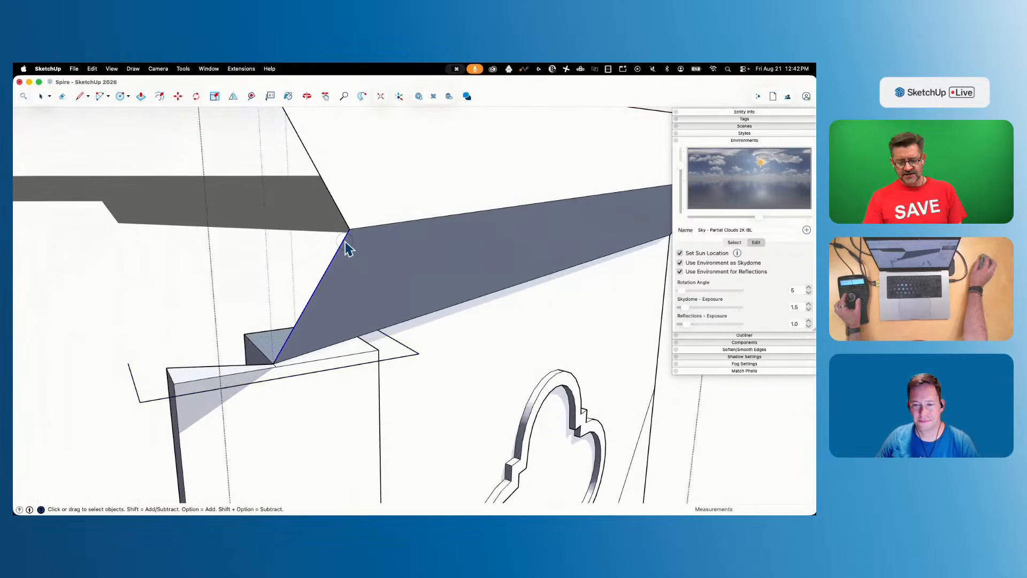
key(m)
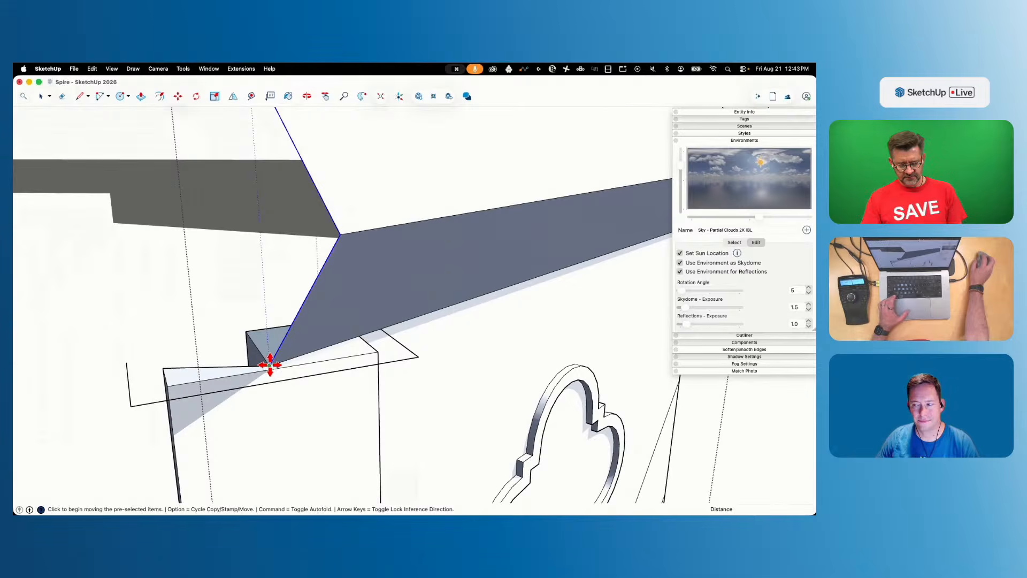
key(alt)
key(space)
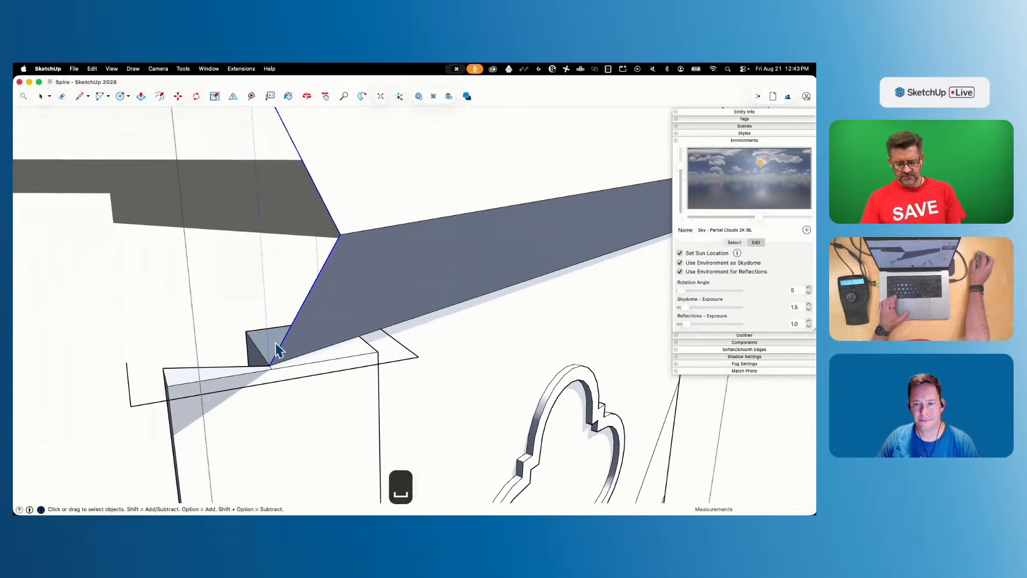
key(m)
scroll(269, 366, up, 3)
key(alt)
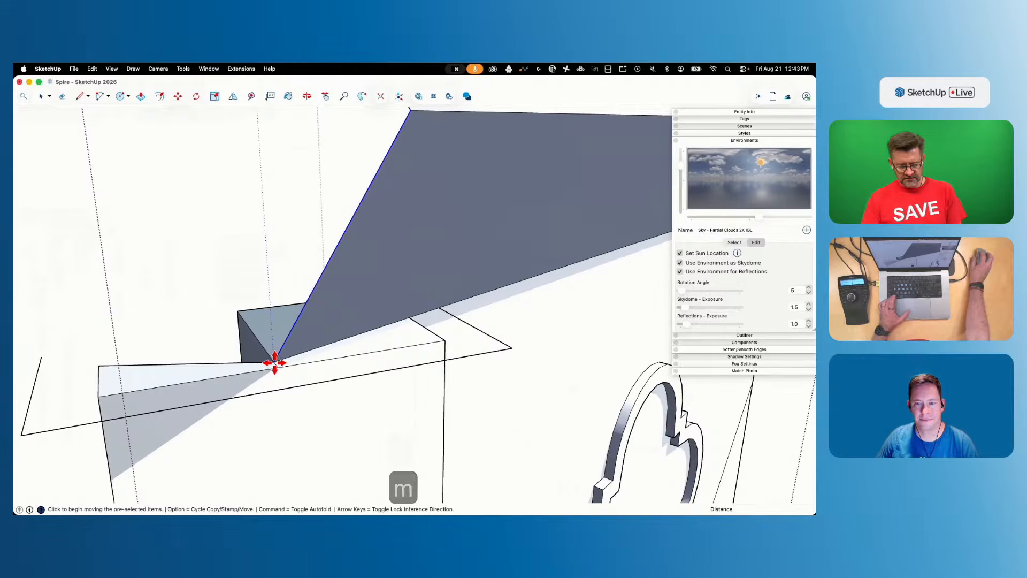
click(275, 362)
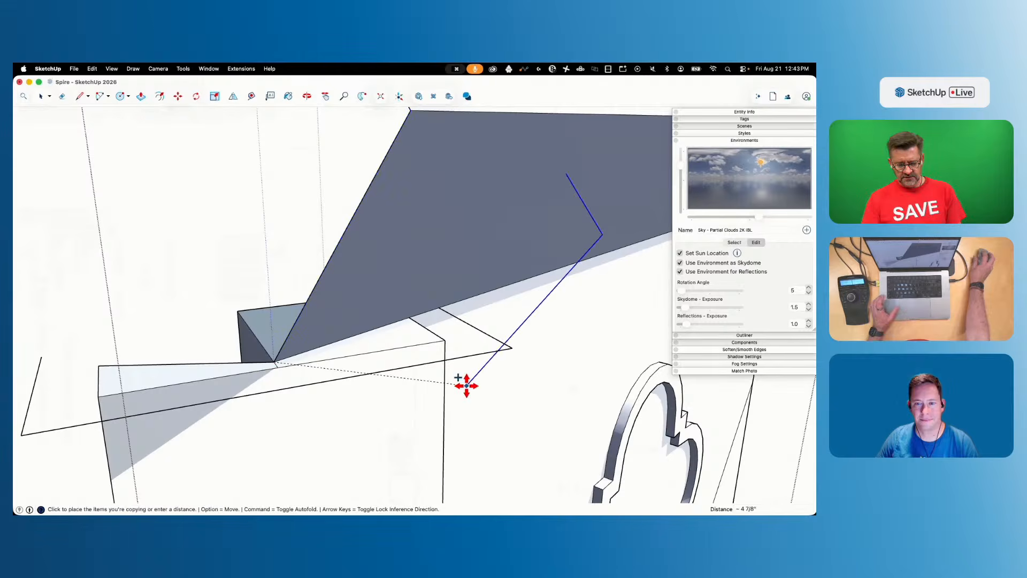
click(442, 308)
key(space)
key(e)
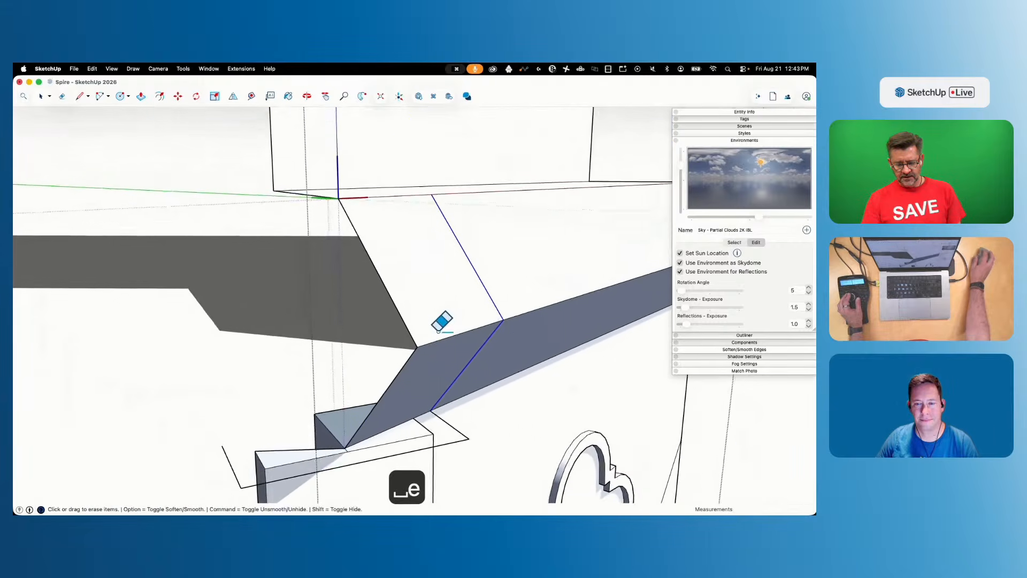
click(417, 349)
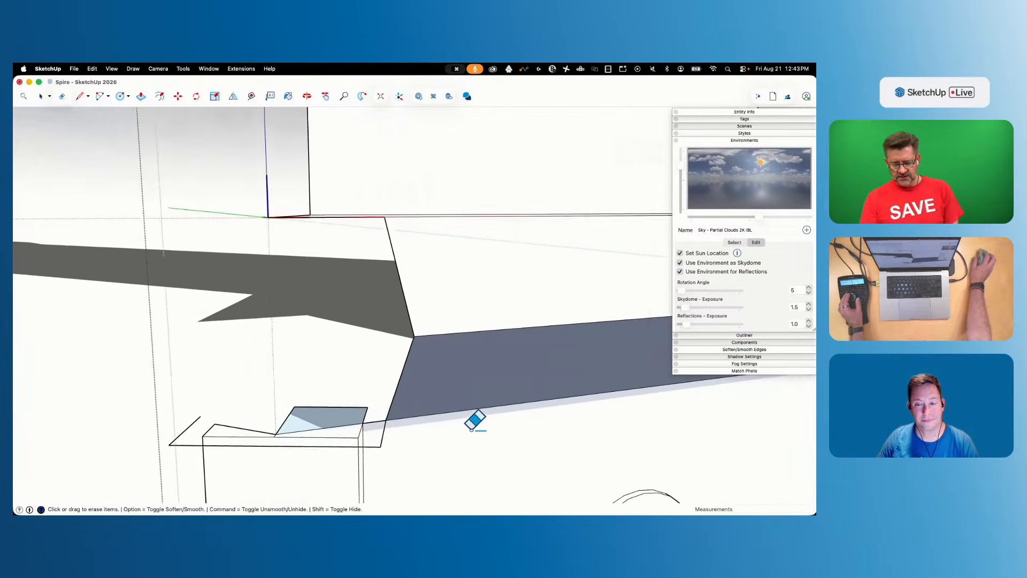
Close the ledge's end profile with a vertical line and push the end face back, clear of the post outline
key(l)
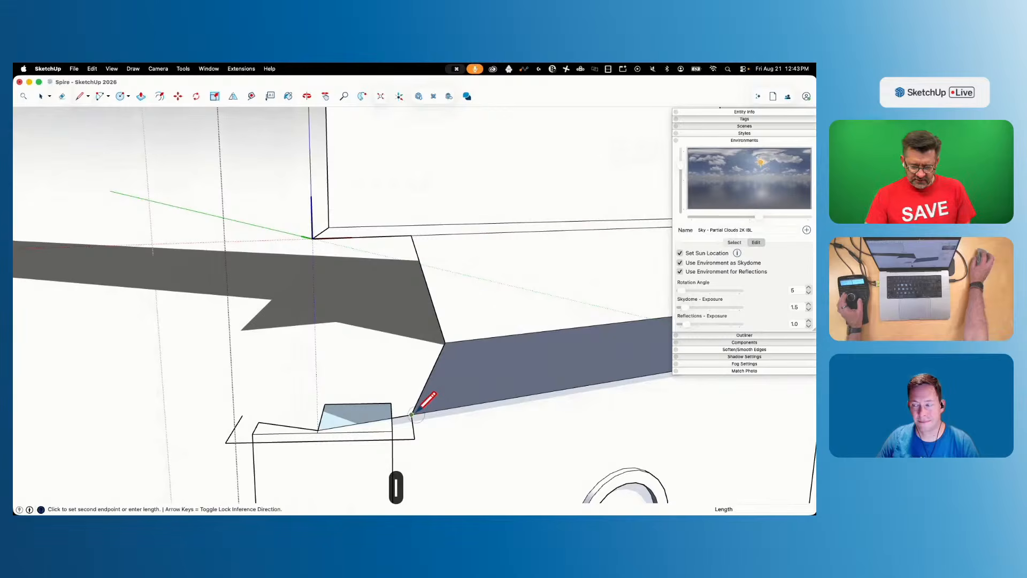
click(411, 233)
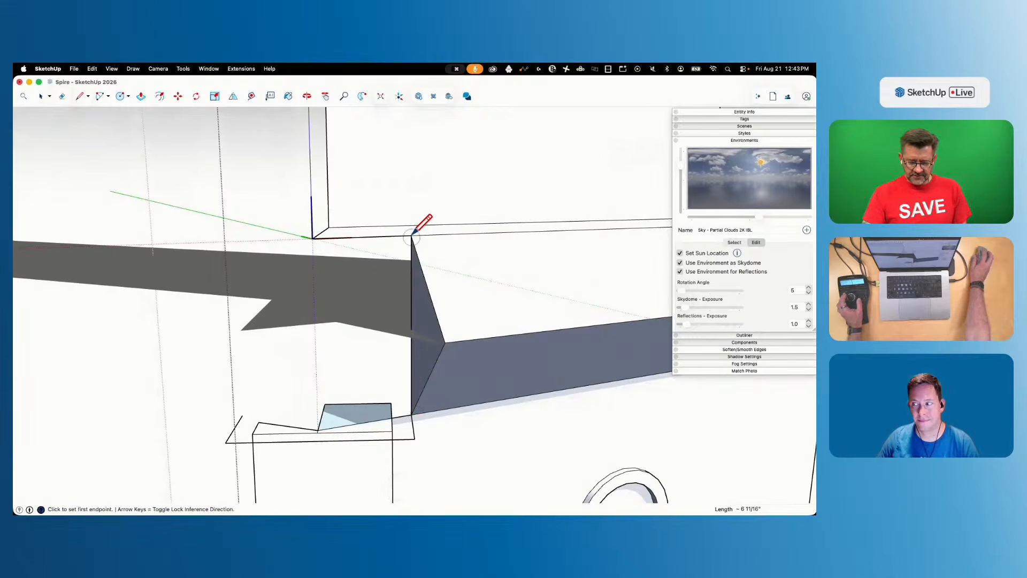
key(space)
key(p)
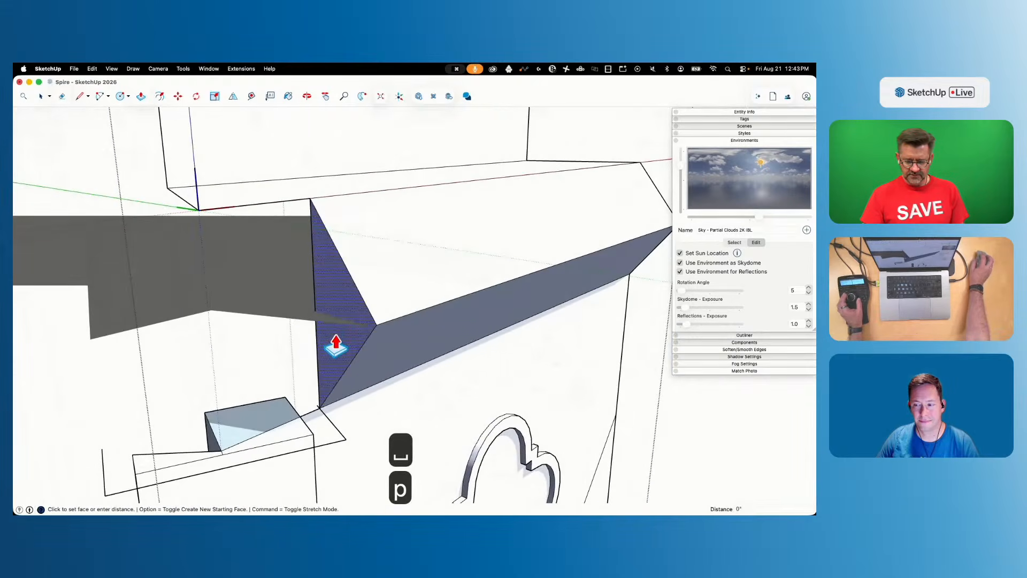
mouse_move(333, 343)
mouse_down()
mouse_move(362, 332)
mouse_move(360, 321)
mouse_move(302, 337)
mouse_up()
key(e)
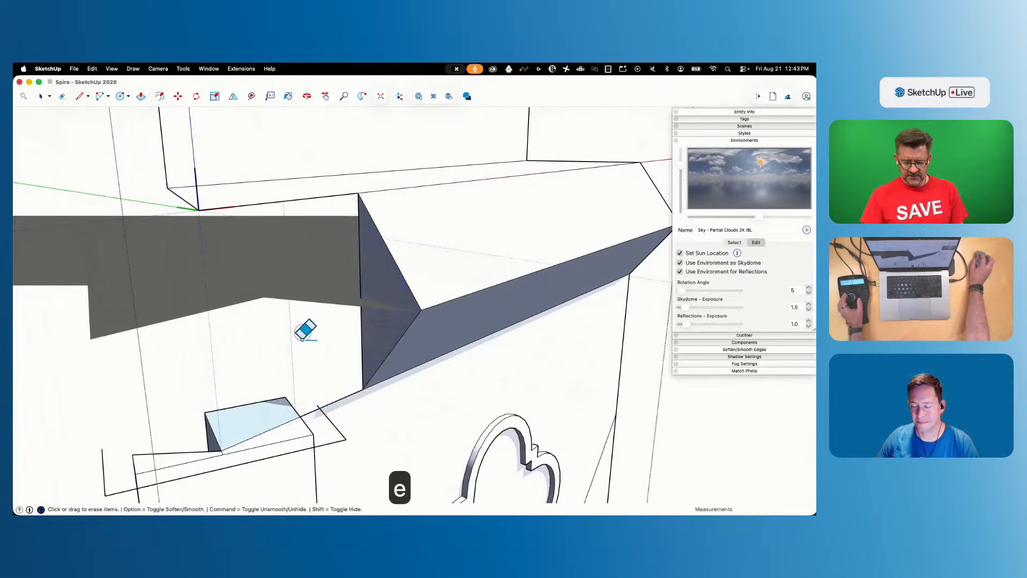
click(317, 407)
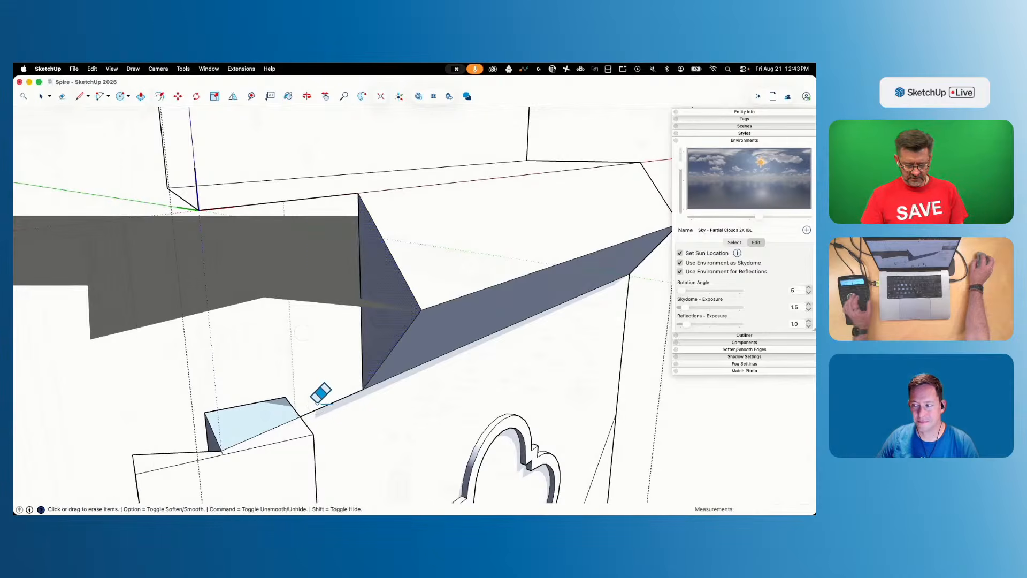
key(super+z)
Explode the three-sided outline group and extend its outer side edge farther back past the post
key(space)
right_click(328, 421)
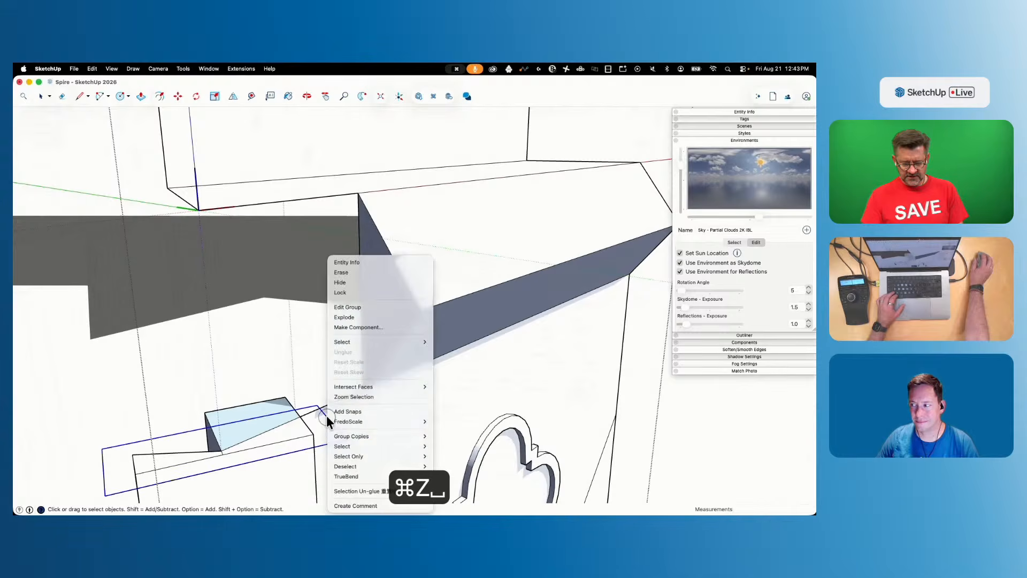
click(364, 317)
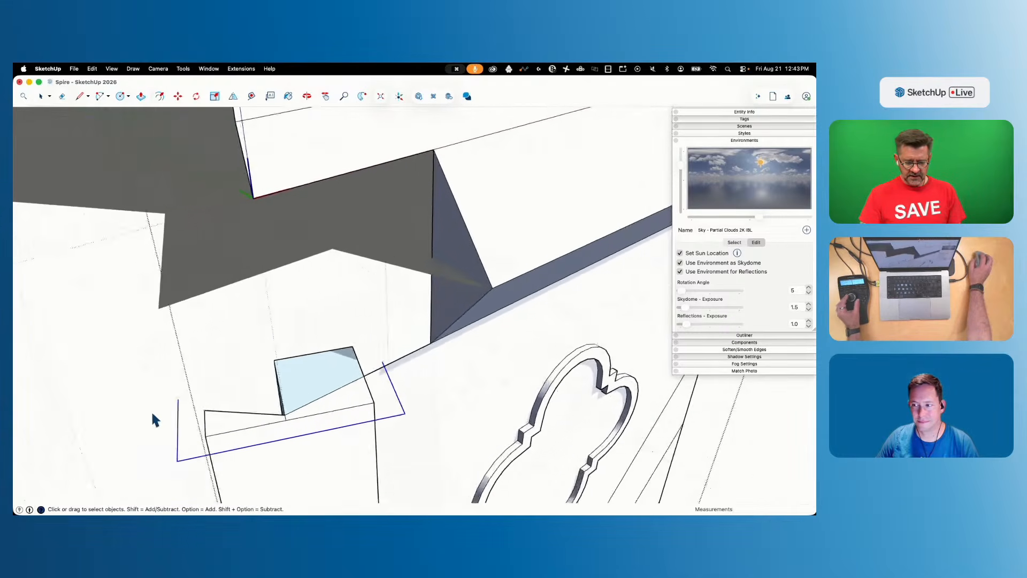
key(l)
click(259, 412)
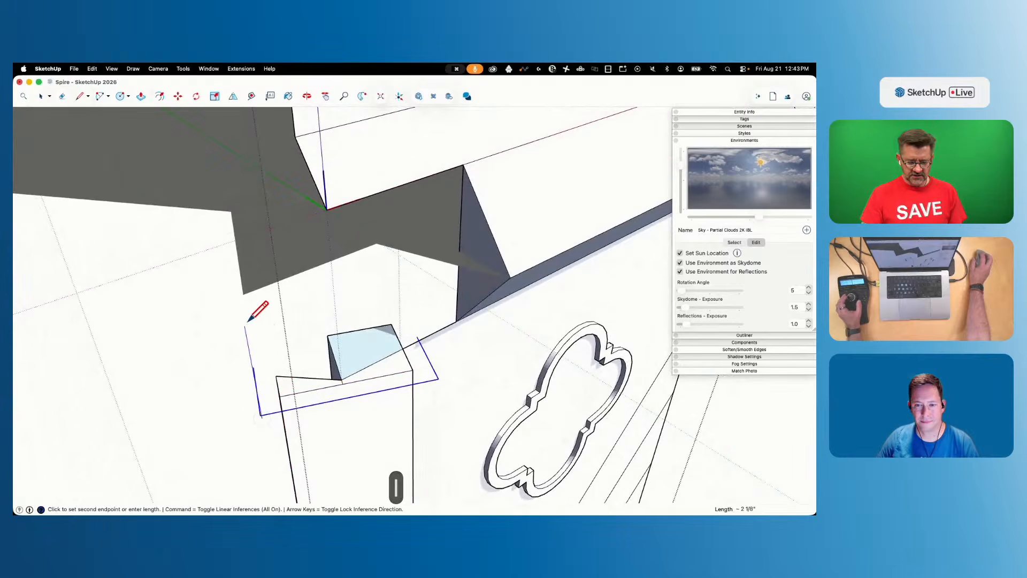
click(253, 367)
key(Escape)
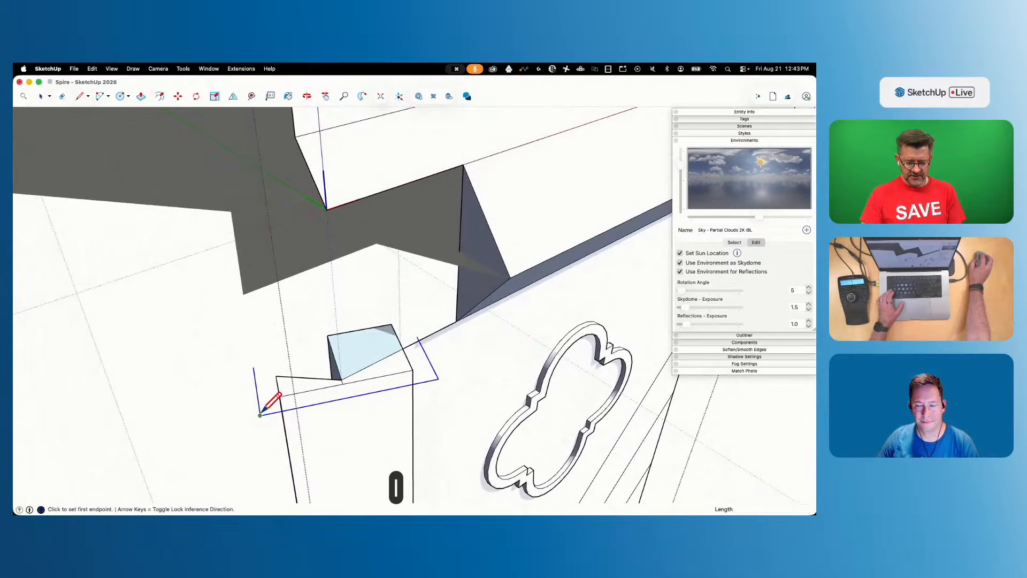
click(260, 414)
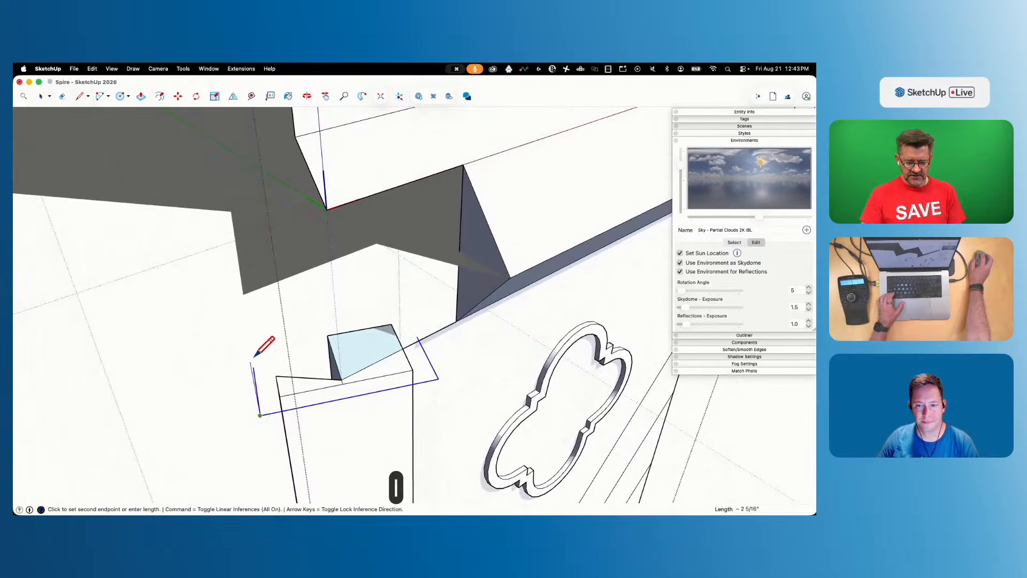
click(246, 321)
Weld the segments of the outline's extended side edge into one edge
key(e)
key(space)
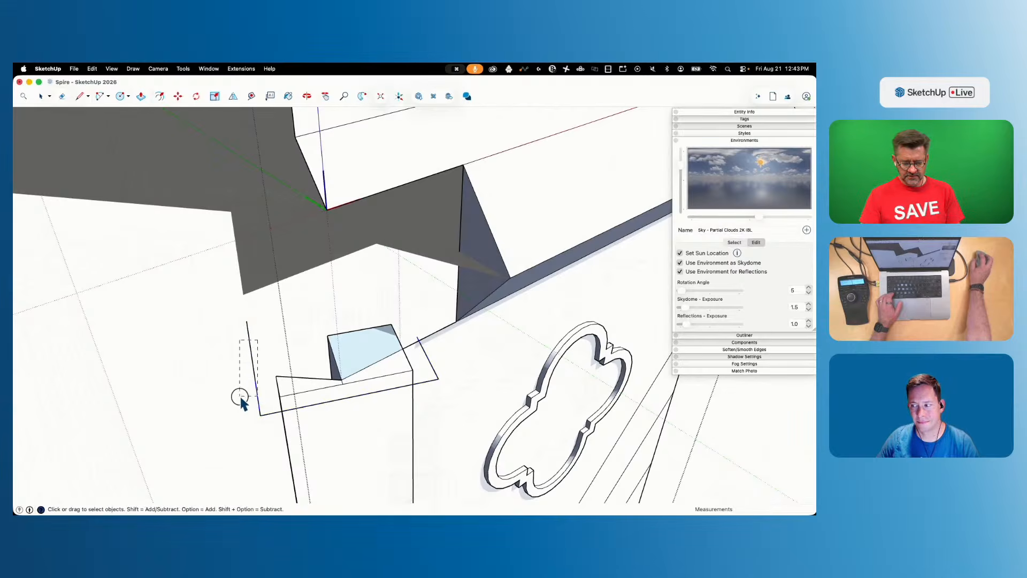
right_click(255, 380)
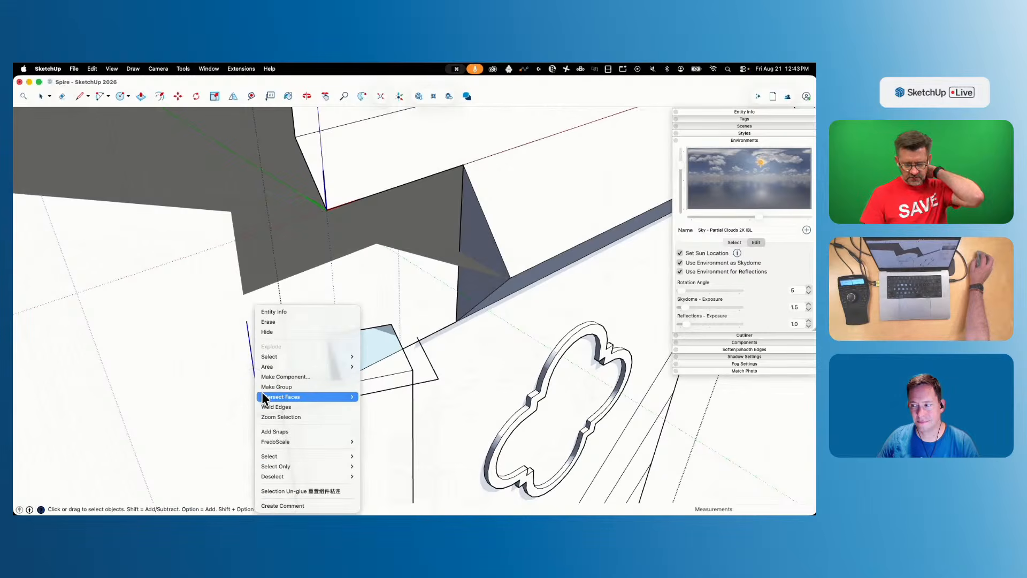
click(278, 407)
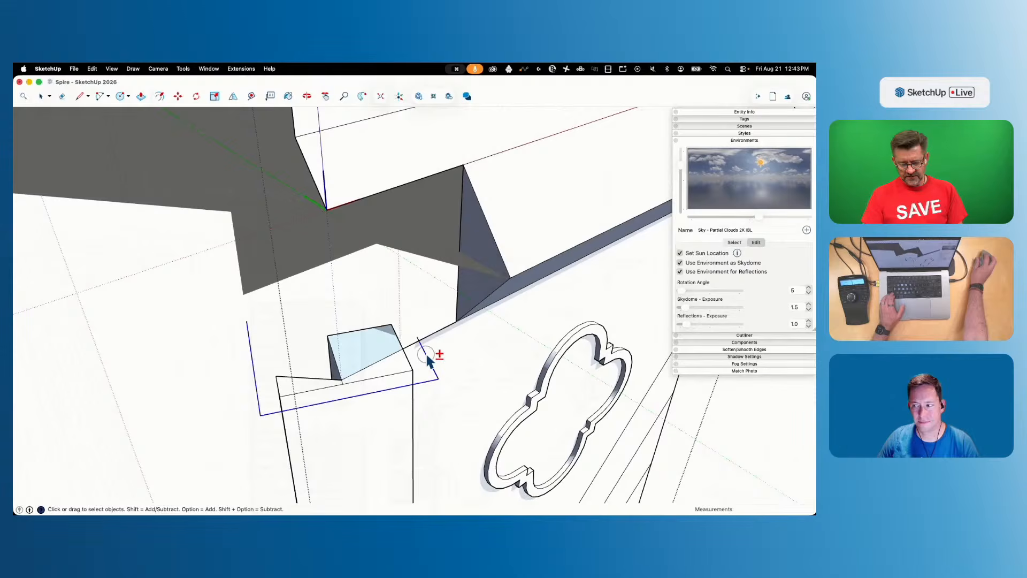
Save the model and sweep the ledge's end profile with Follow Me along the outline and connecting ledge edge, wrapping the trim around the post
shift+click(431, 333)
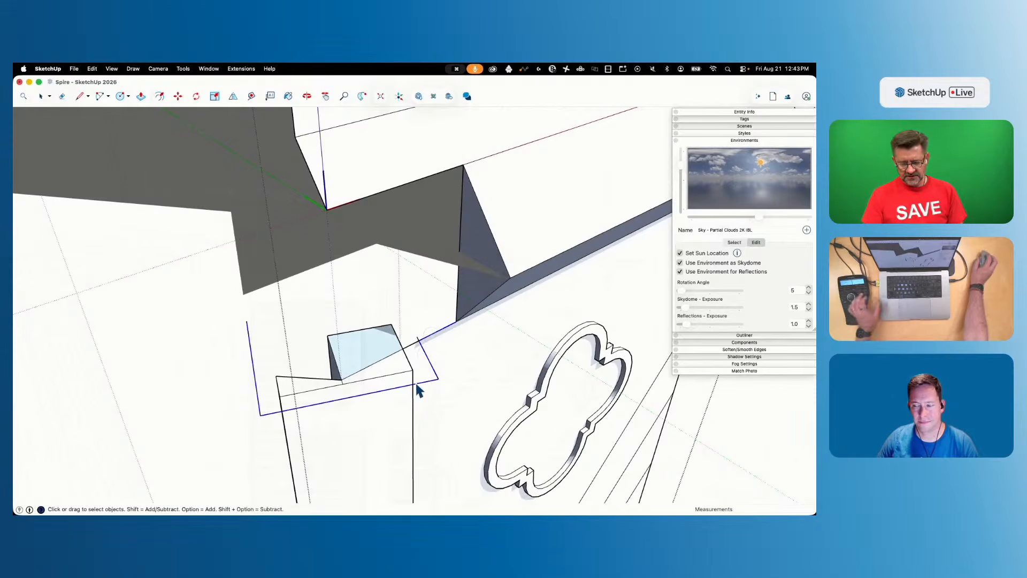
key(super+s)
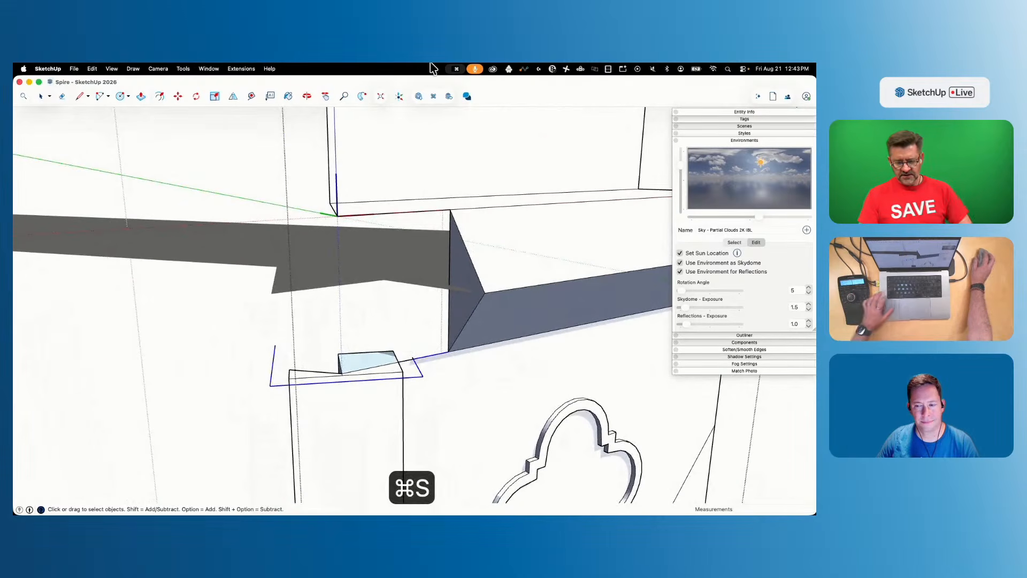
click(362, 96)
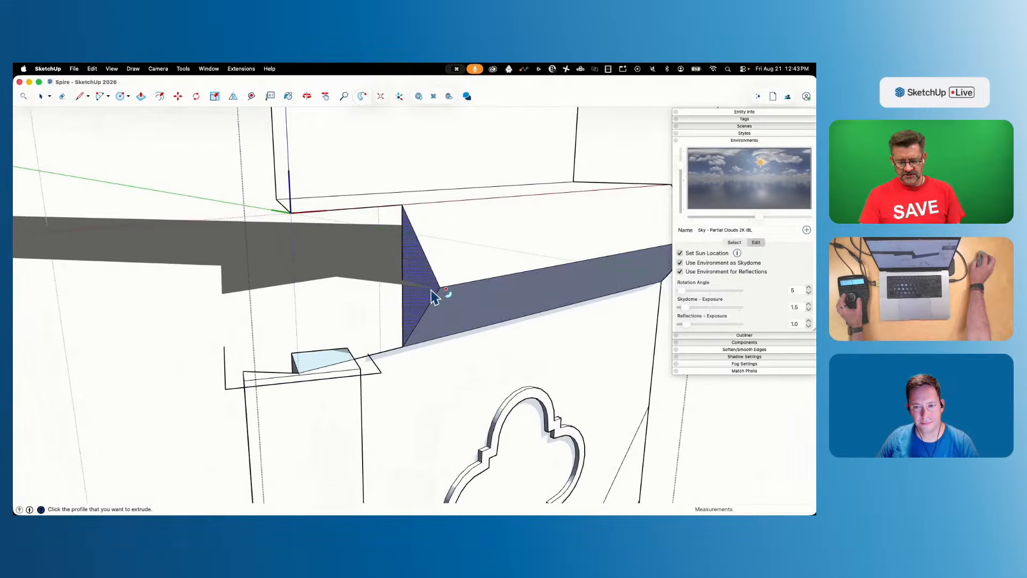
click(439, 294)
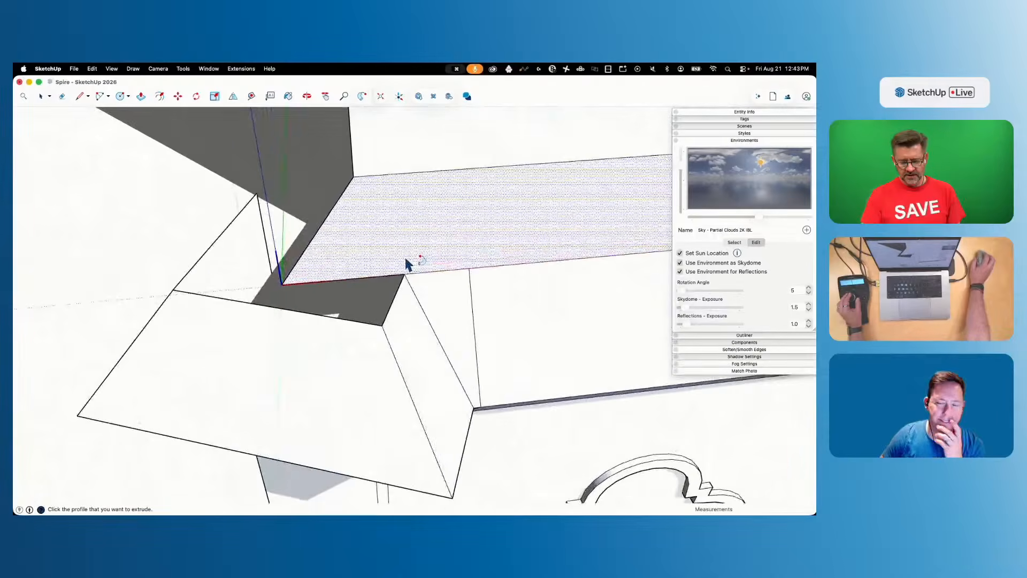
Close the open top of the post trim with a line to the spire wall corner and erase the seam across the ledge's upper slope
key(l)
click(303, 241)
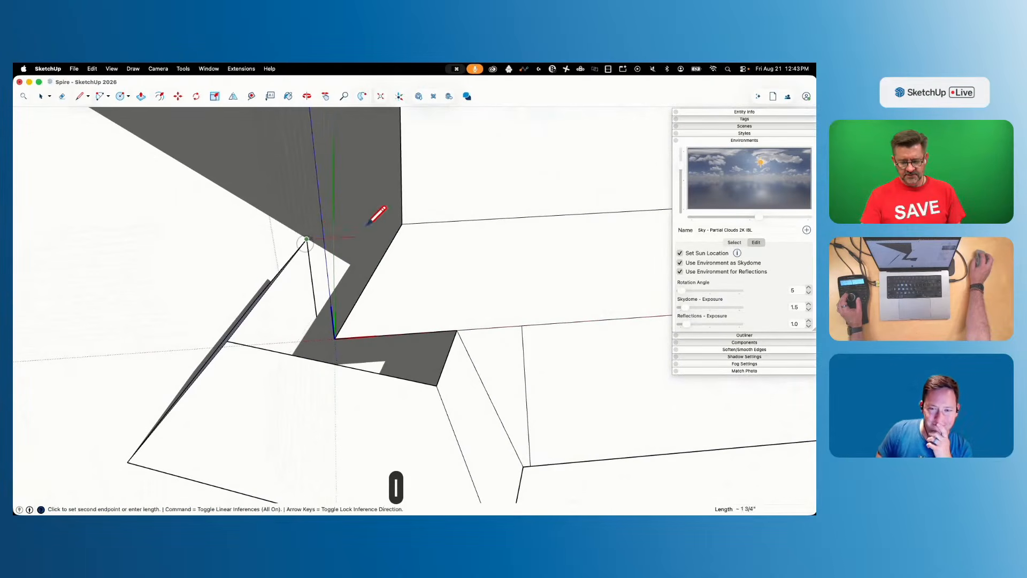
click(402, 224)
key(e)
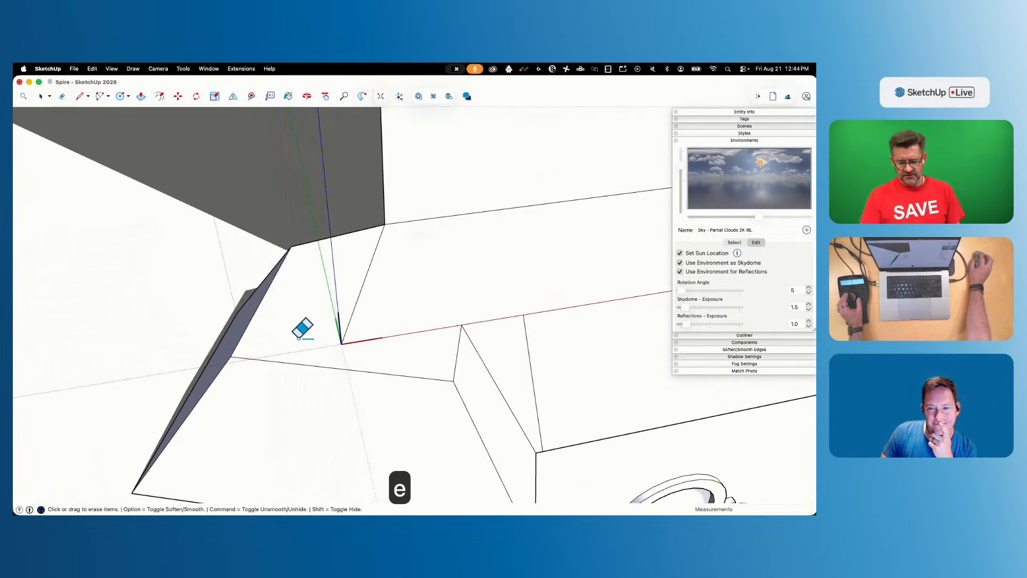
click(527, 341)
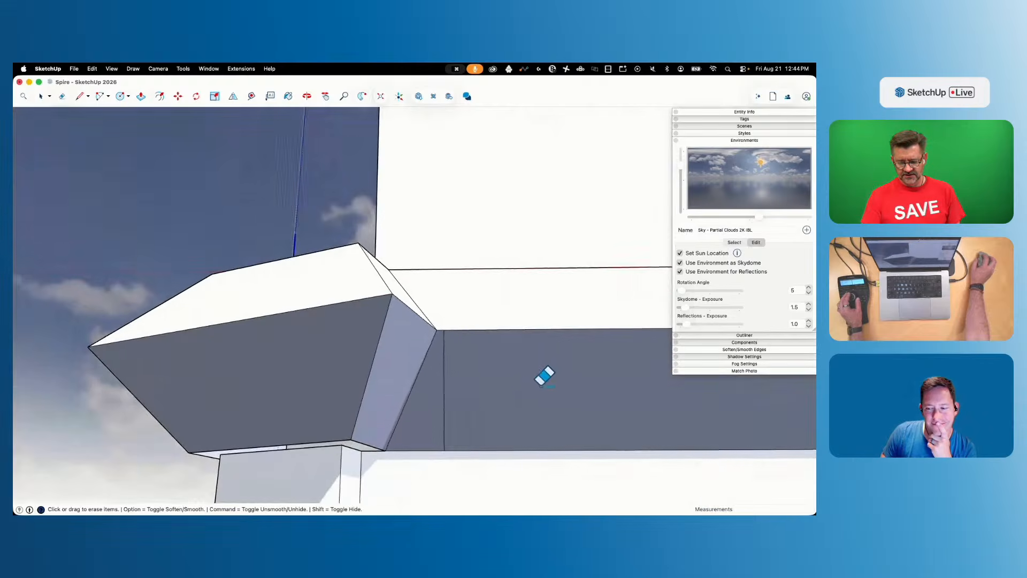
Draw lines under the post trim connecting its lower corners to the post to close the underside gap
key(l)
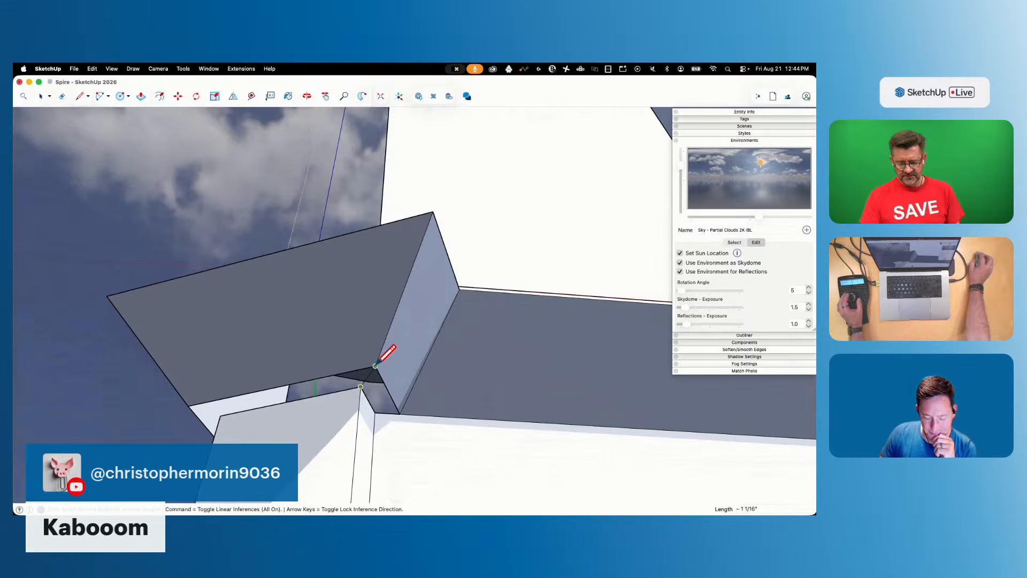
click(188, 406)
key(space)
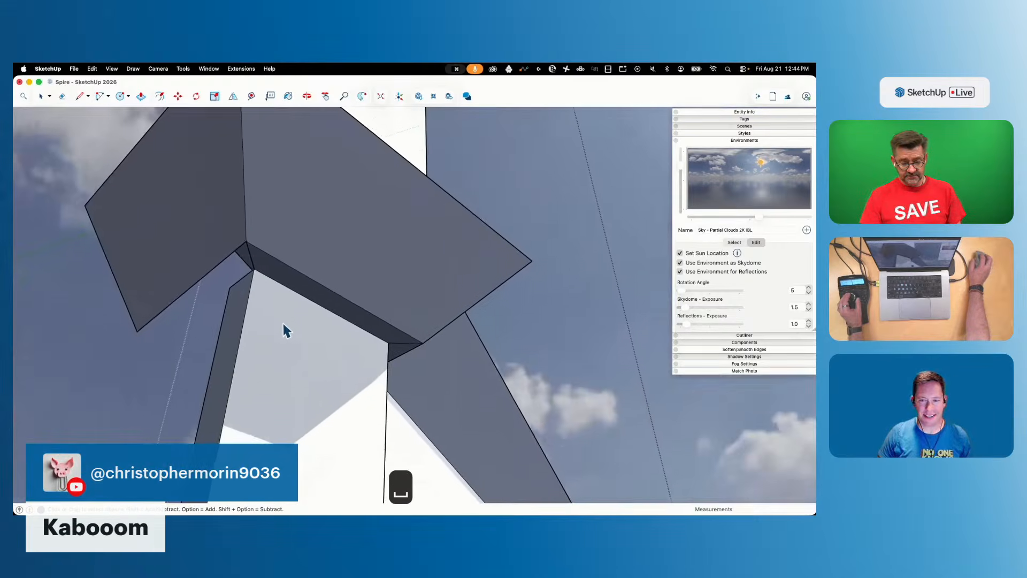
key(l)
click(296, 263)
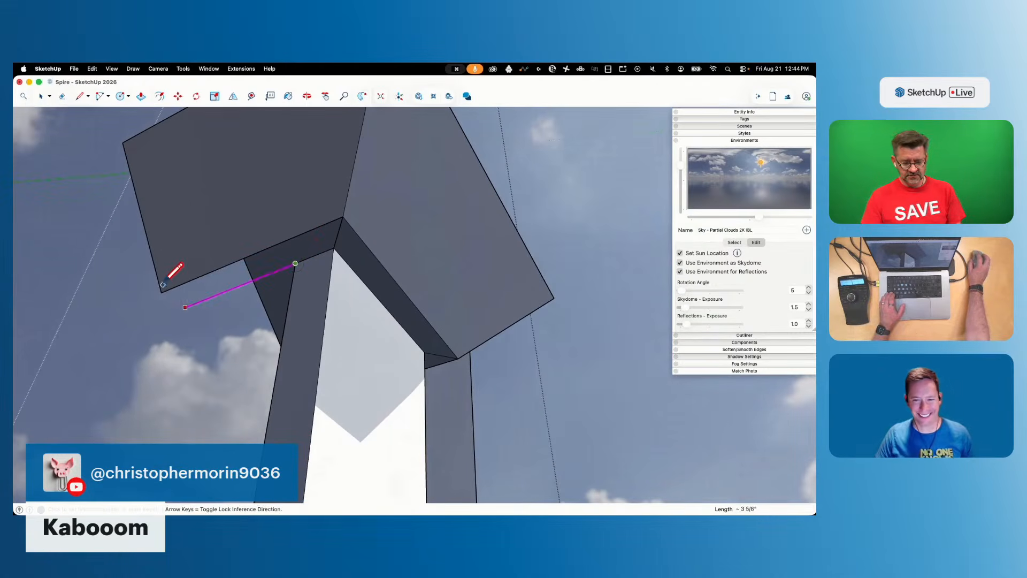
key(space)
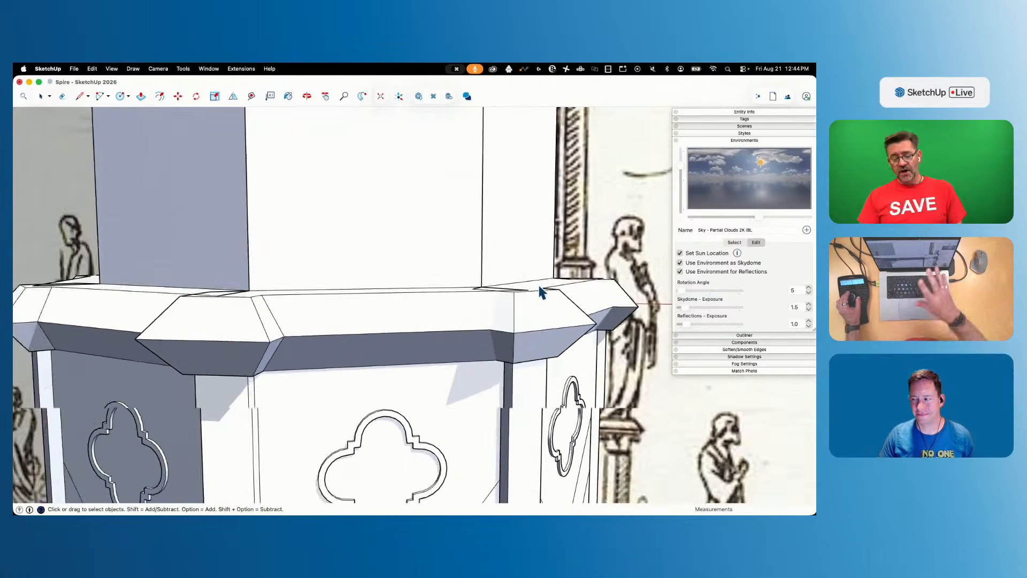
Open the ledge panel component for editing and turn off the hiding of similar components
click(420, 297)
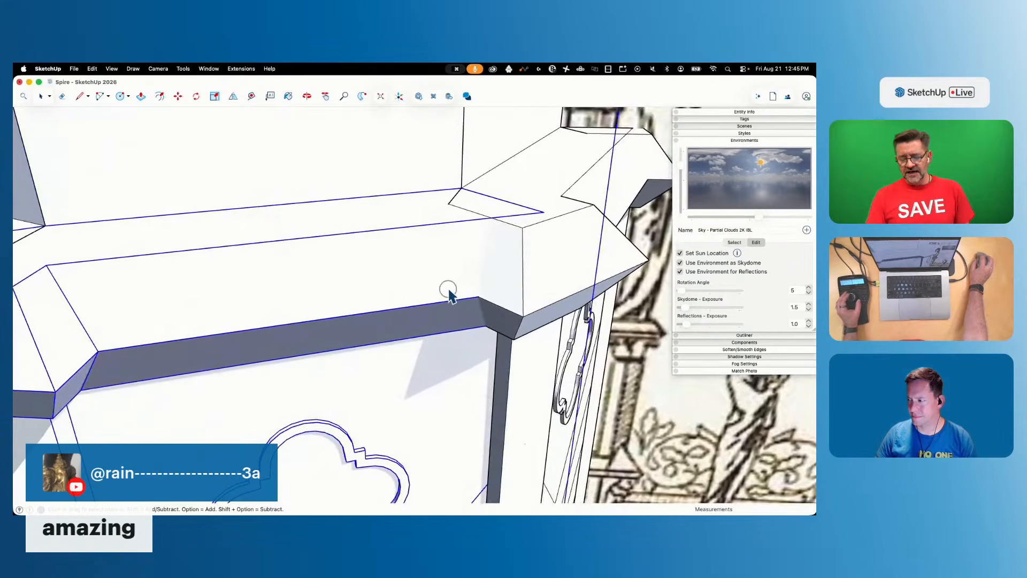
double_click(447, 287)
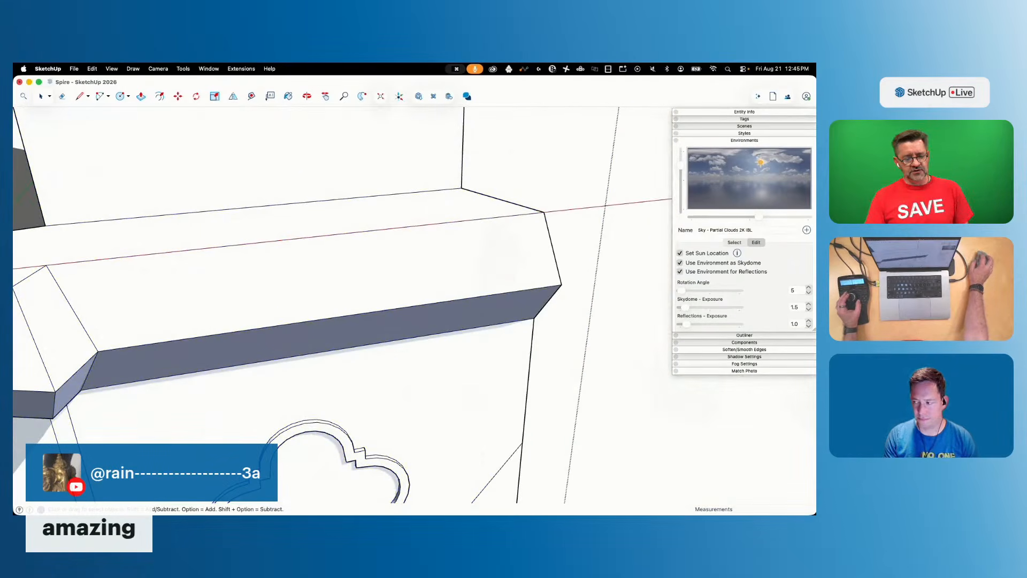
click(112, 69)
mouse_move(141, 263)
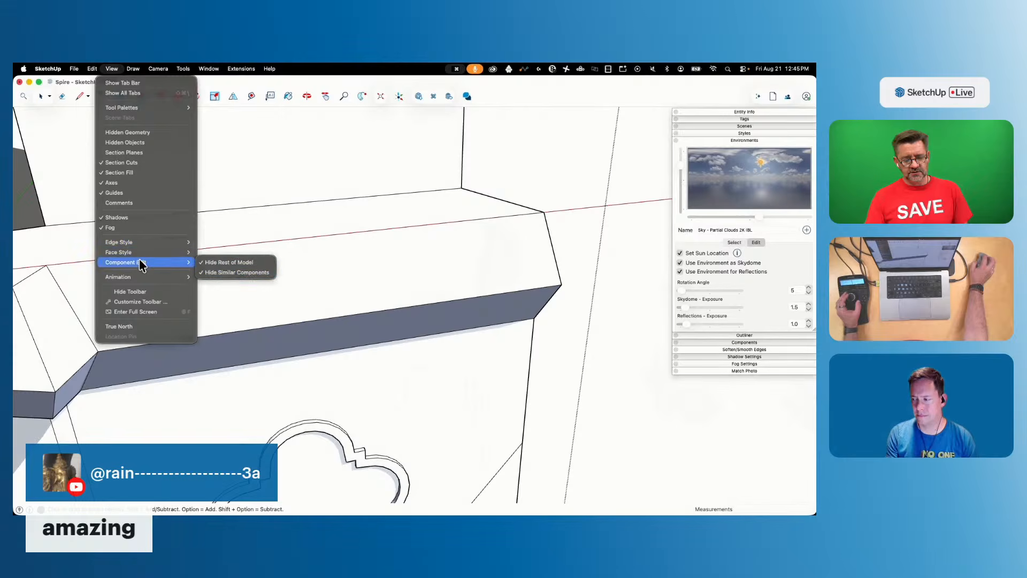
click(224, 272)
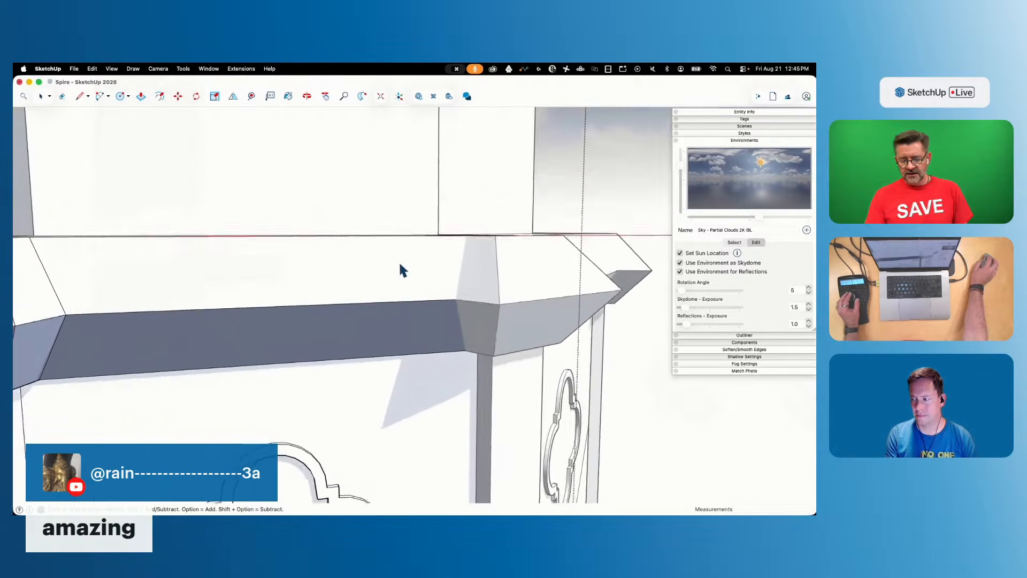
Draw lines across the ledge's underside, front face and upper slope tracing where the neighbouring post trim meets it
key(l)
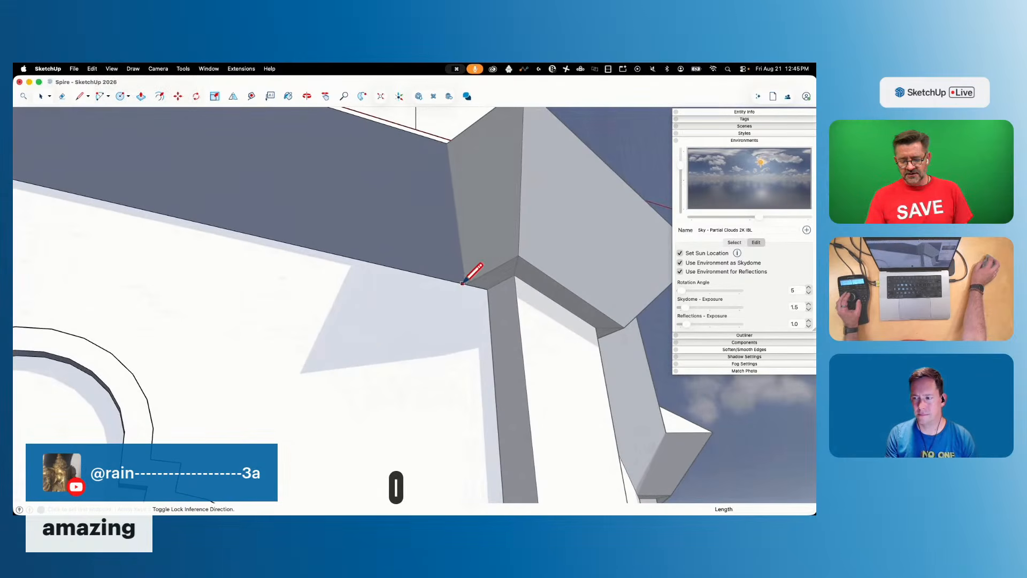
click(465, 283)
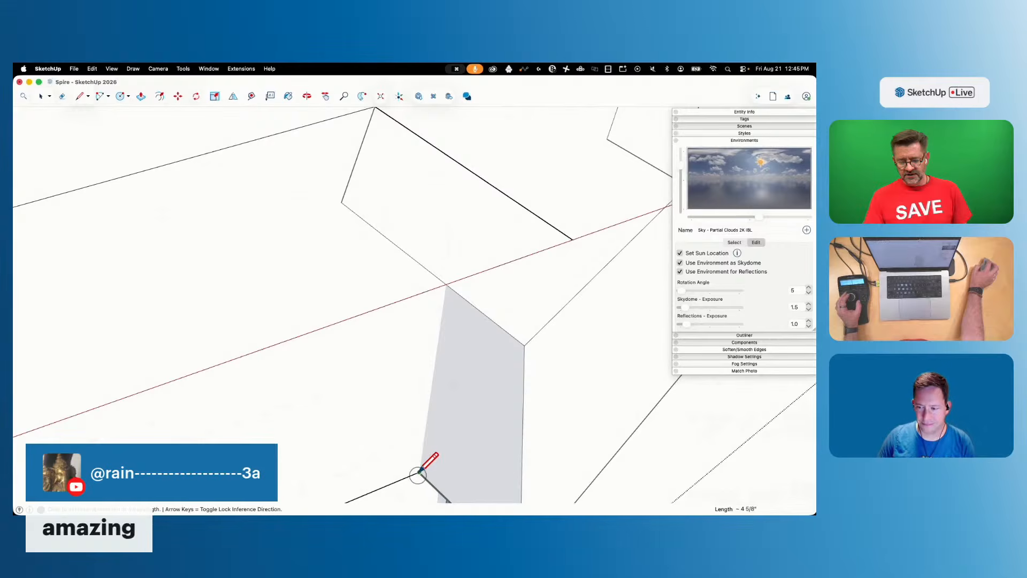
click(419, 472)
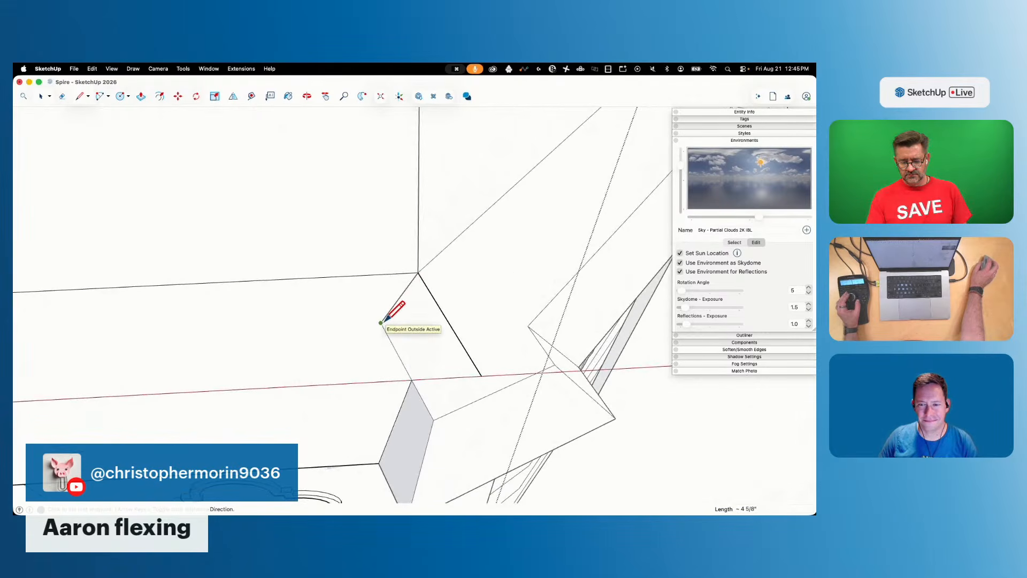
click(412, 379)
key(space)
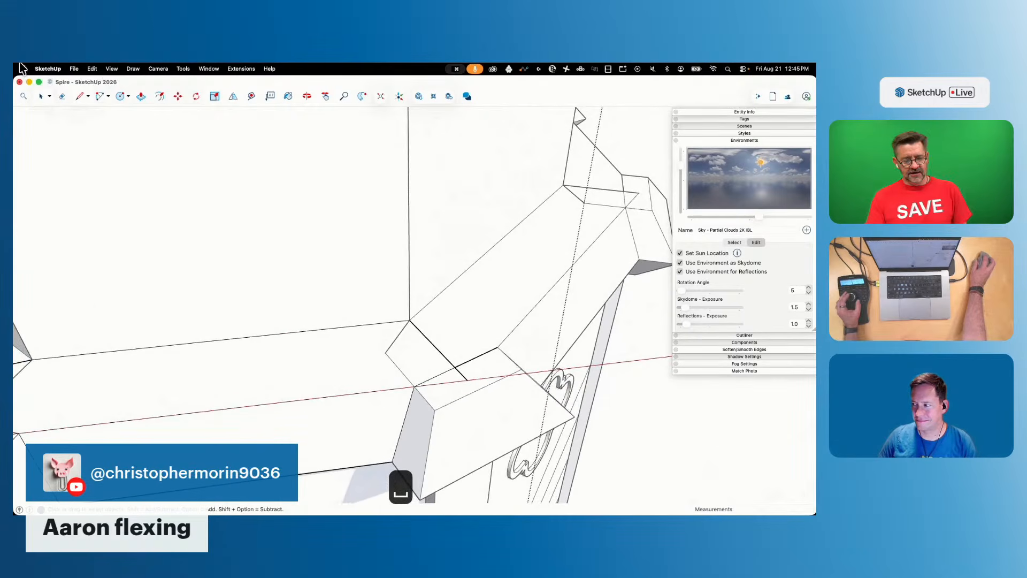
Hide the similar components and erase the ledge's edges beyond the traced post trim lines
click(111, 69)
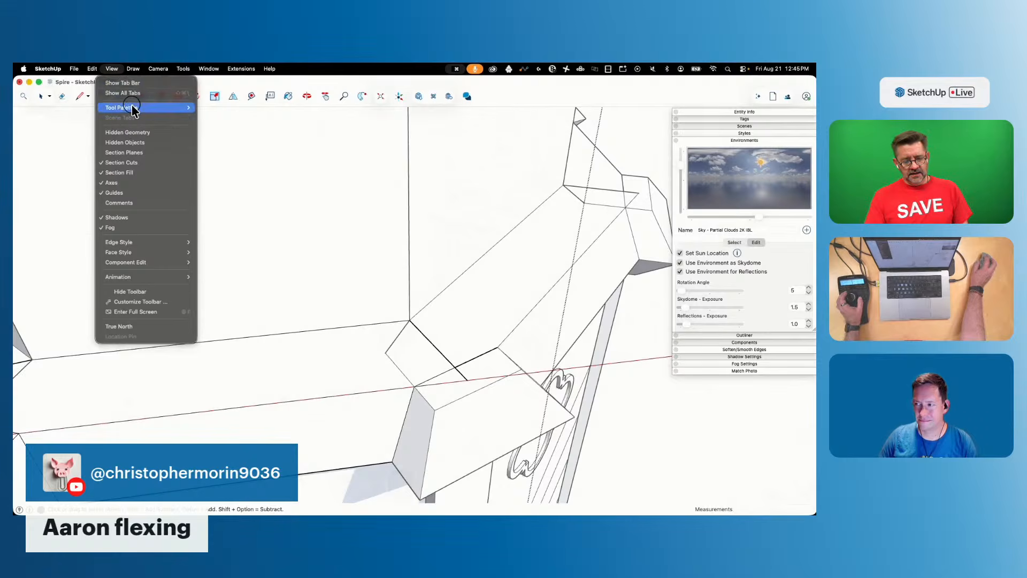
mouse_move(136, 254)
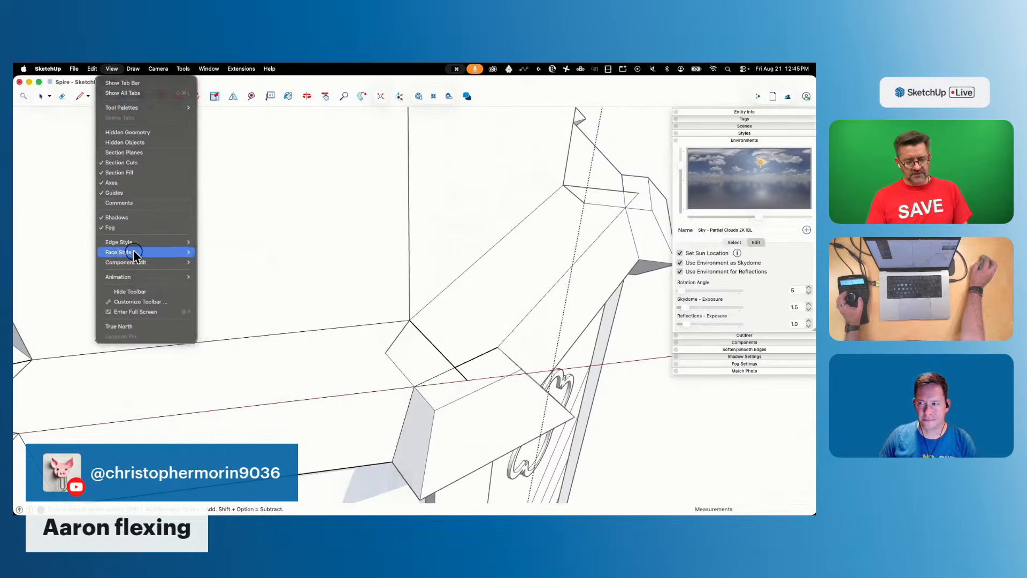
click(220, 272)
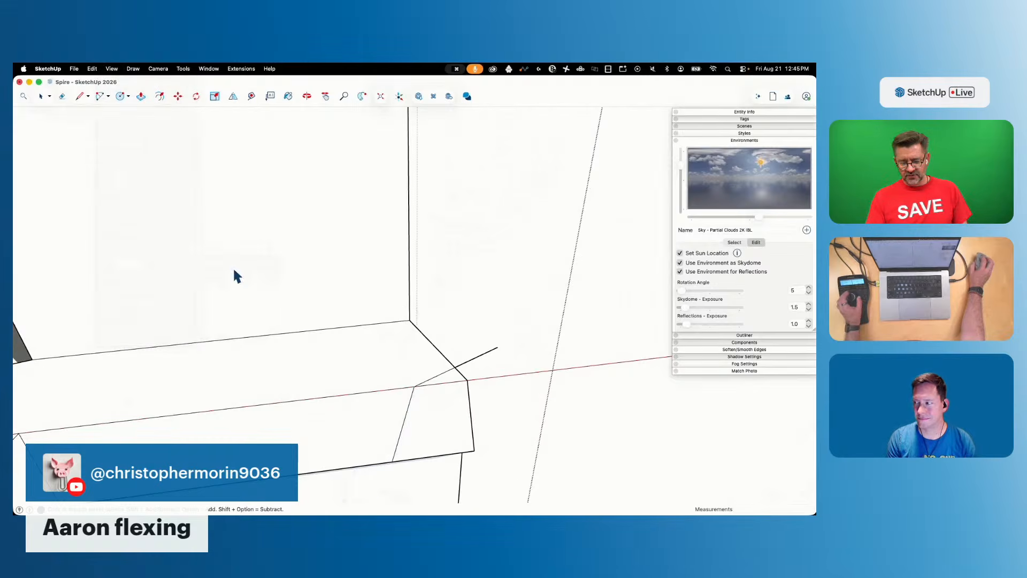
key(e)
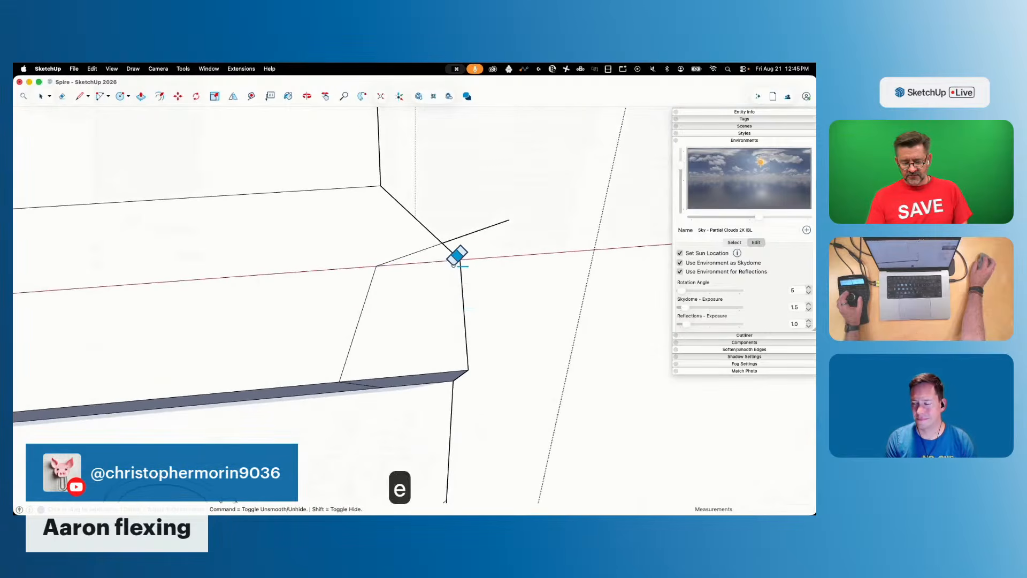
drag(461, 262, 459, 251)
click(459, 238)
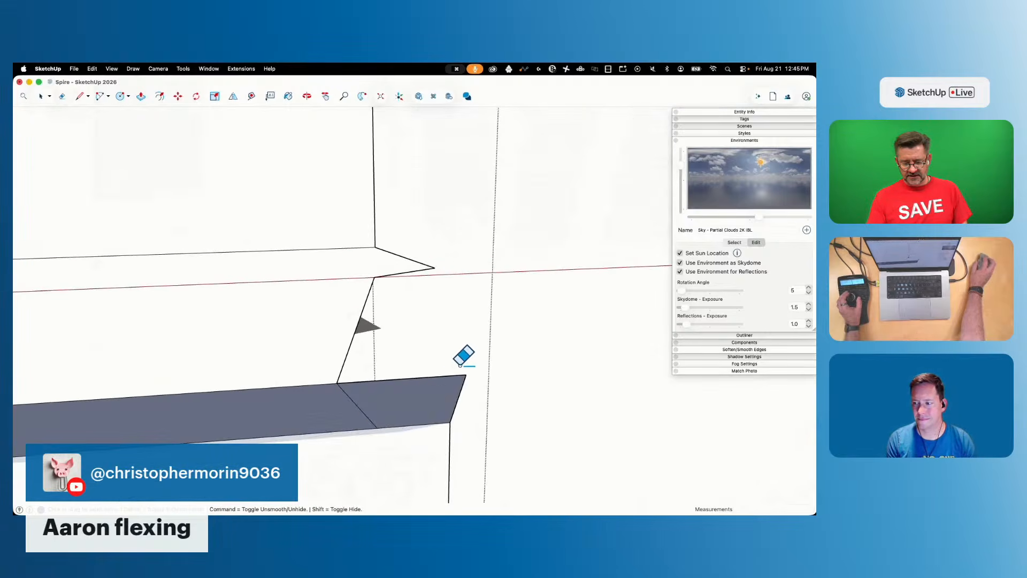
drag(460, 365, 493, 424)
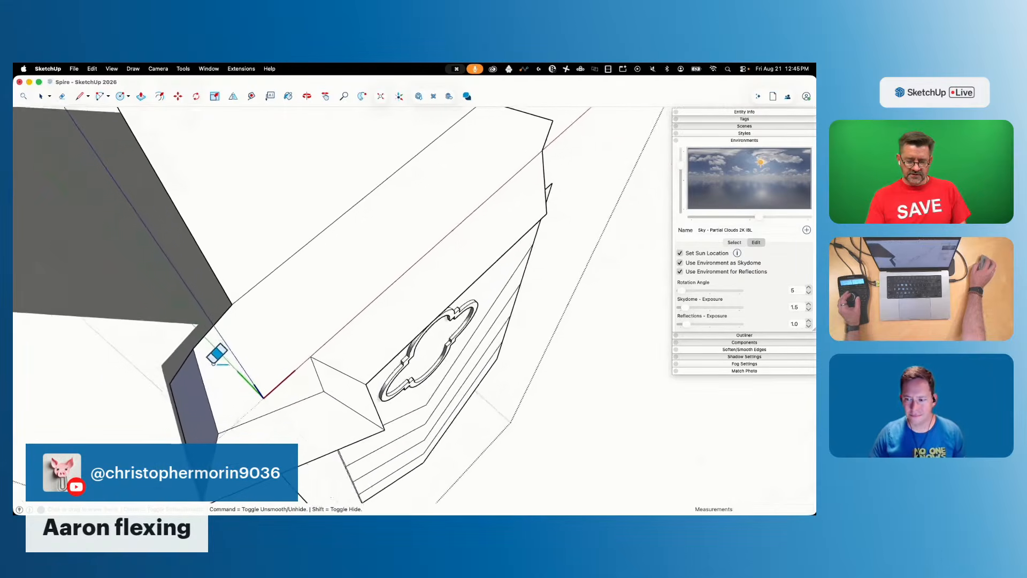
Draw a line across the upper slope from the spire wall corner to the ledge's outer corner and erase the leftover tip
key(l)
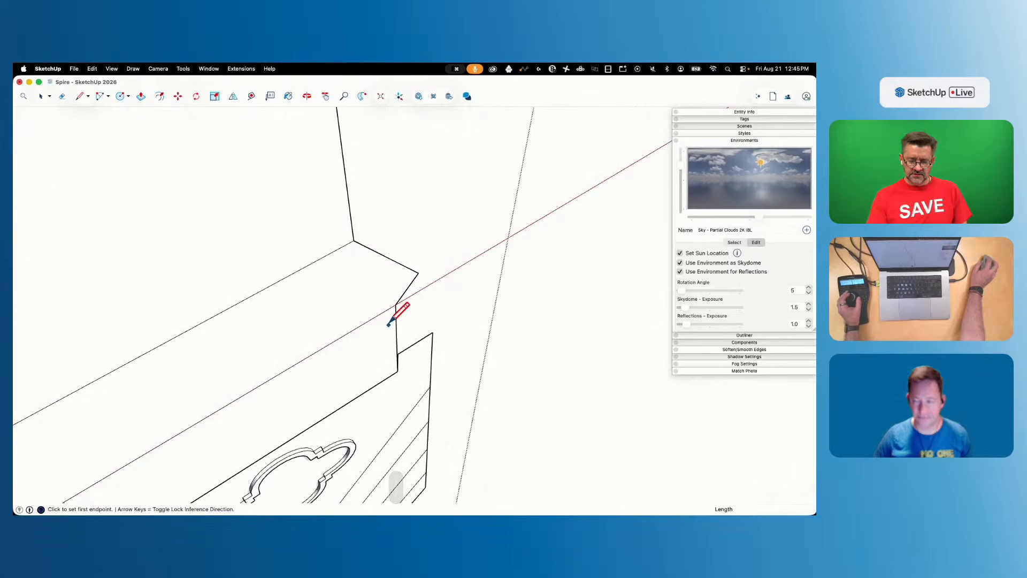
key(e)
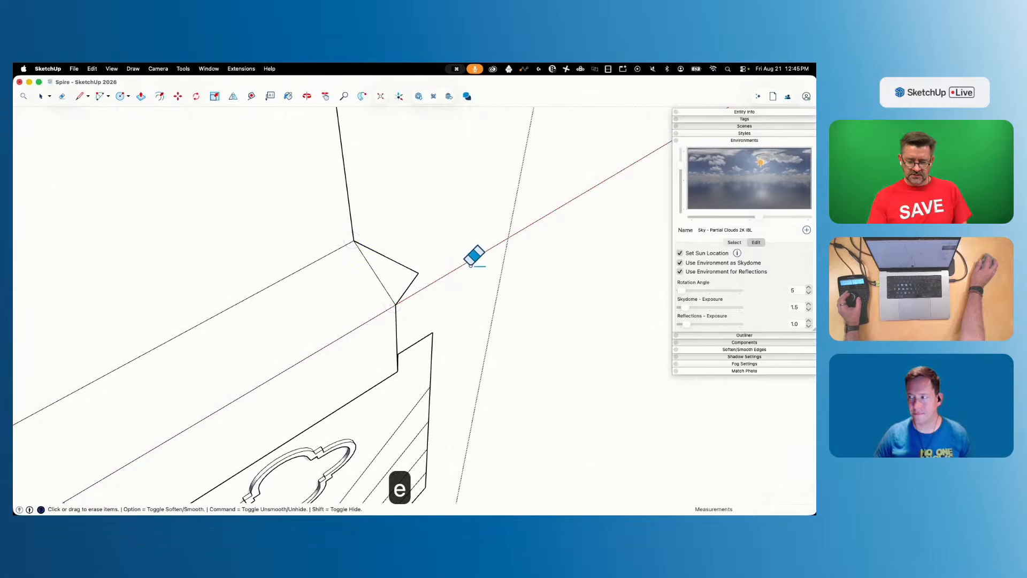
click(417, 295)
Turn off the hiding of similar components while editing the panel
click(112, 69)
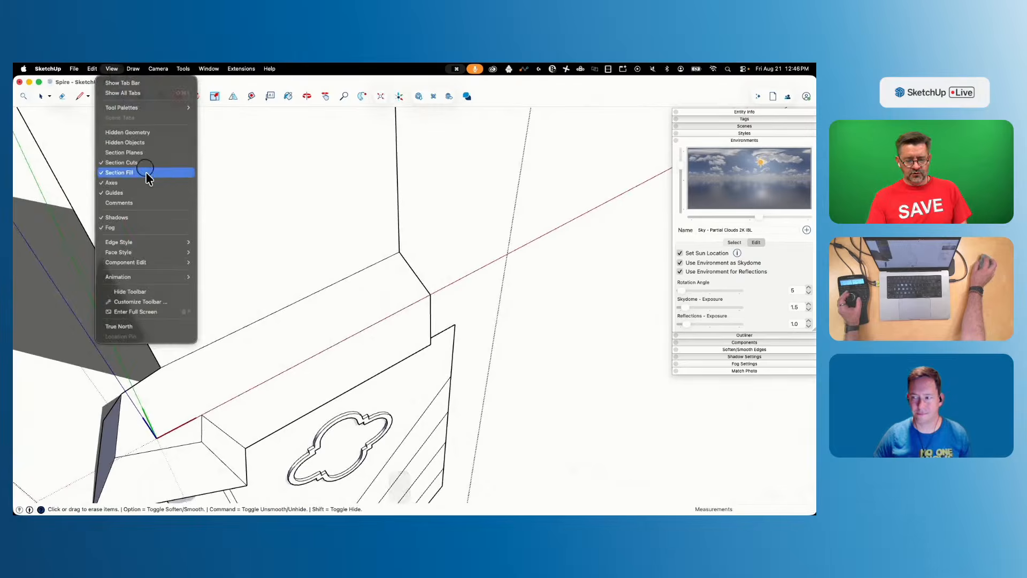
mouse_move(152, 262)
click(220, 273)
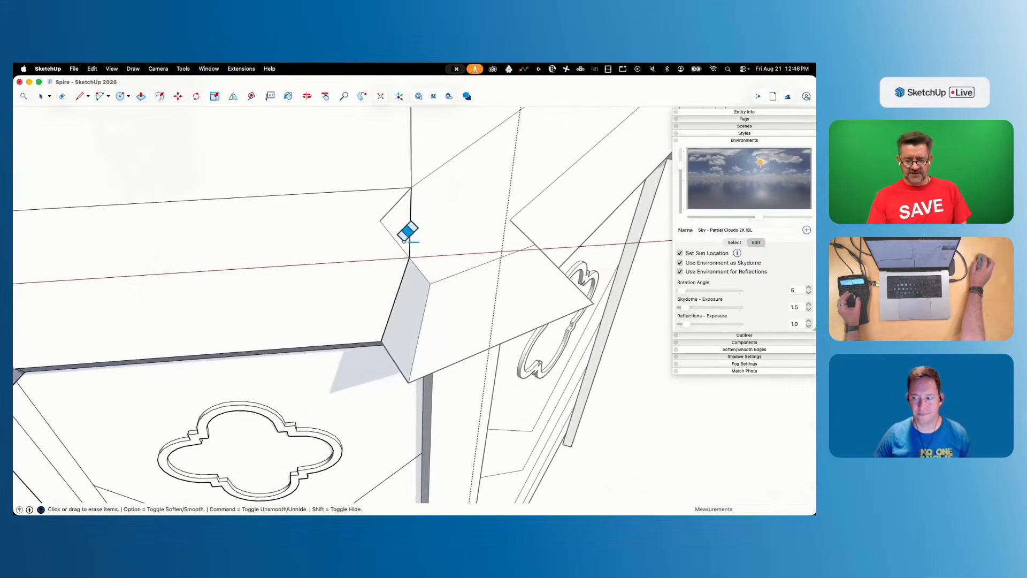
key(l)
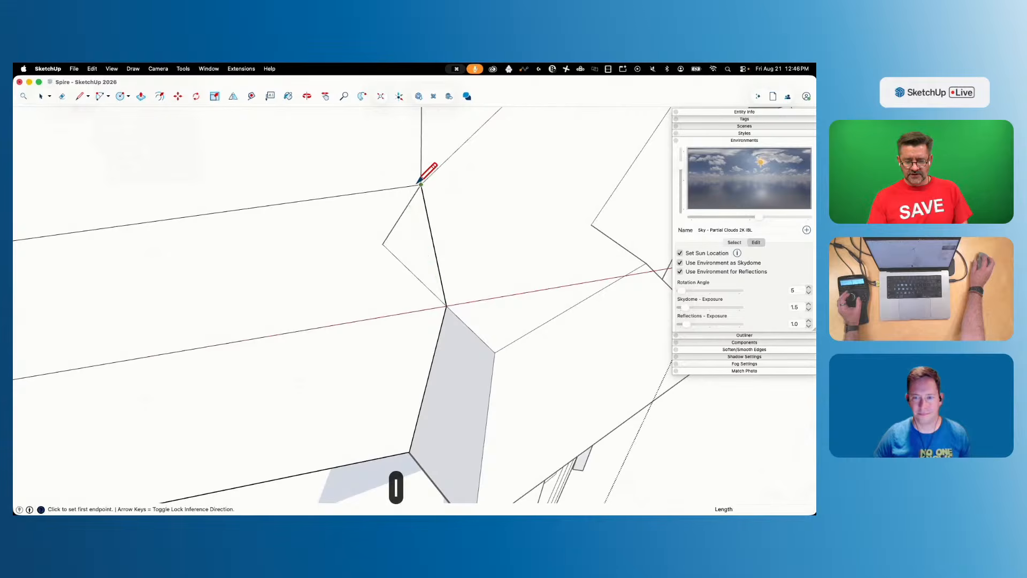
click(420, 184)
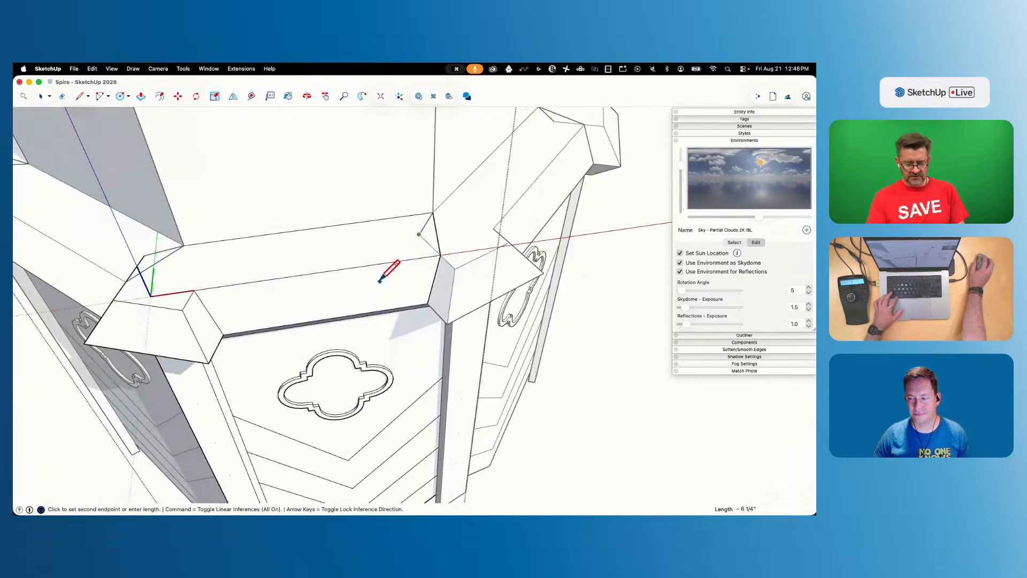
key(super+z)
key(space)
click(353, 274)
Split off the triangle of the ledge's upper slope overlapping the neighbouring trim, delete its face and outer edge, and close the panel component
key(l)
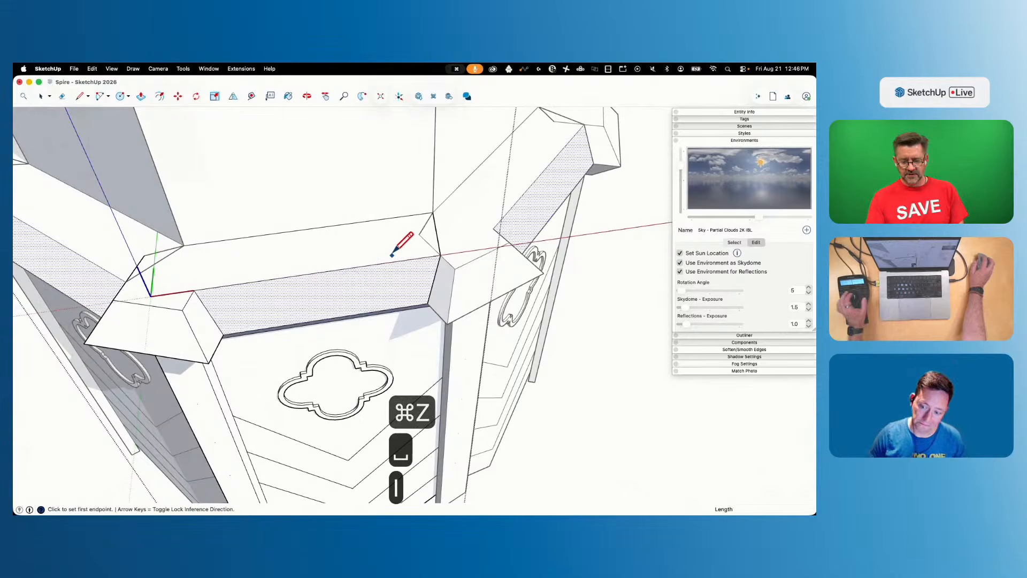
click(433, 212)
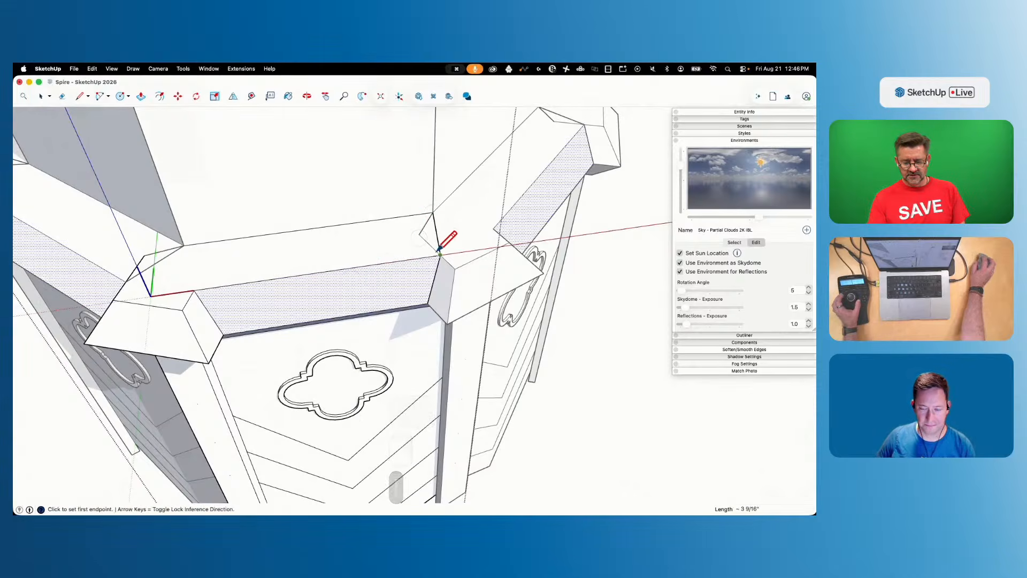
key(space)
click(432, 235)
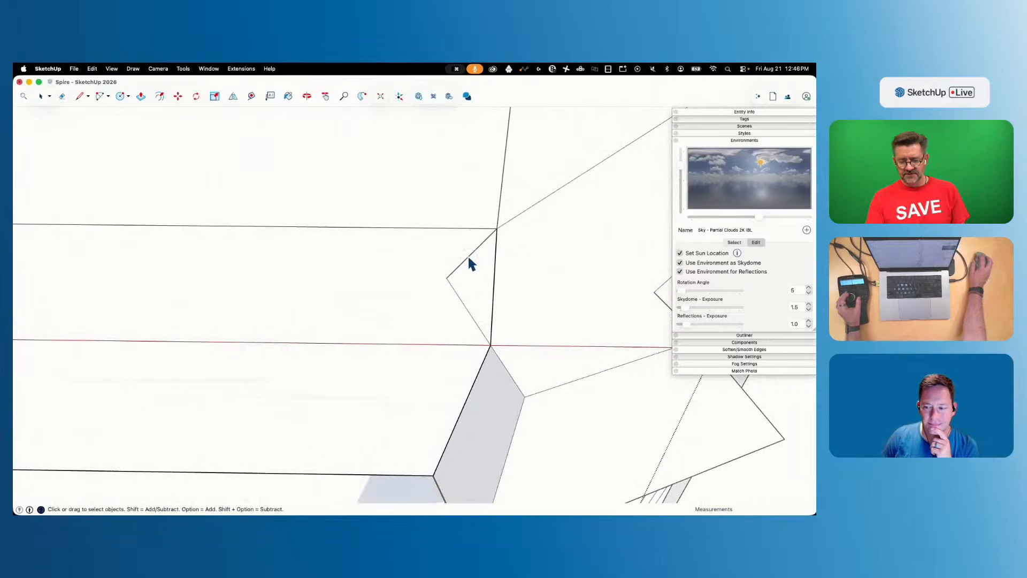
key(l)
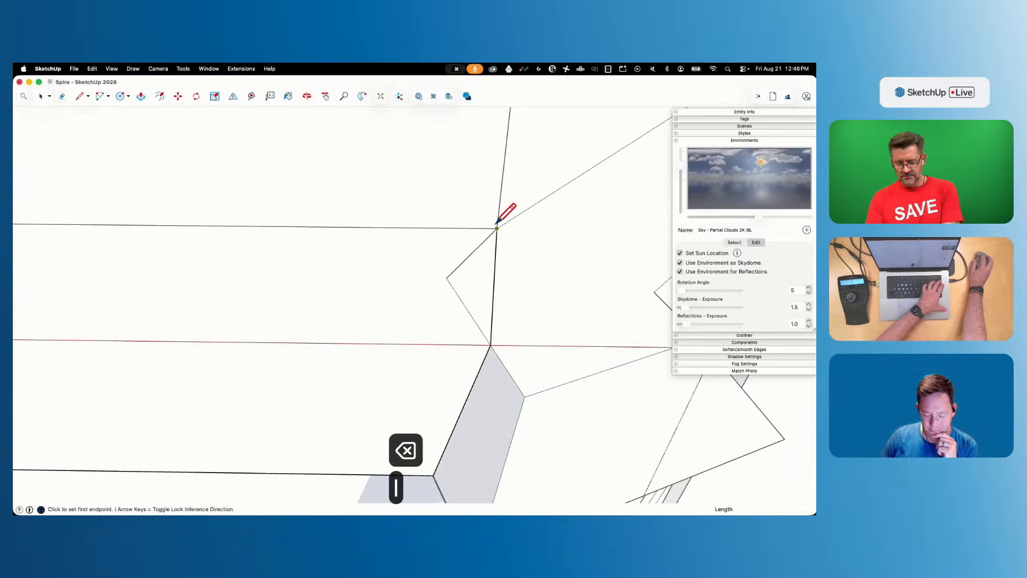
click(497, 228)
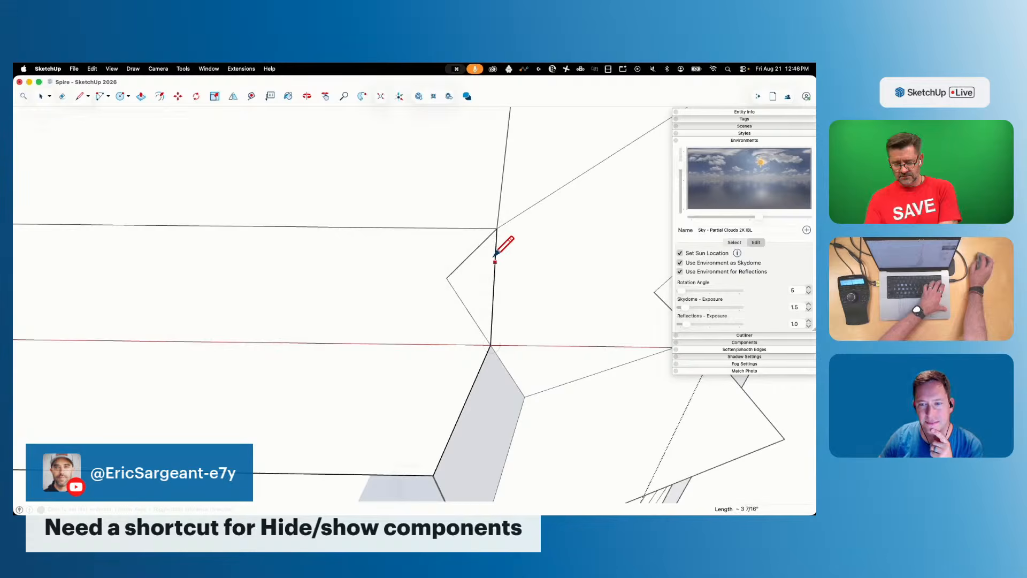
click(491, 344)
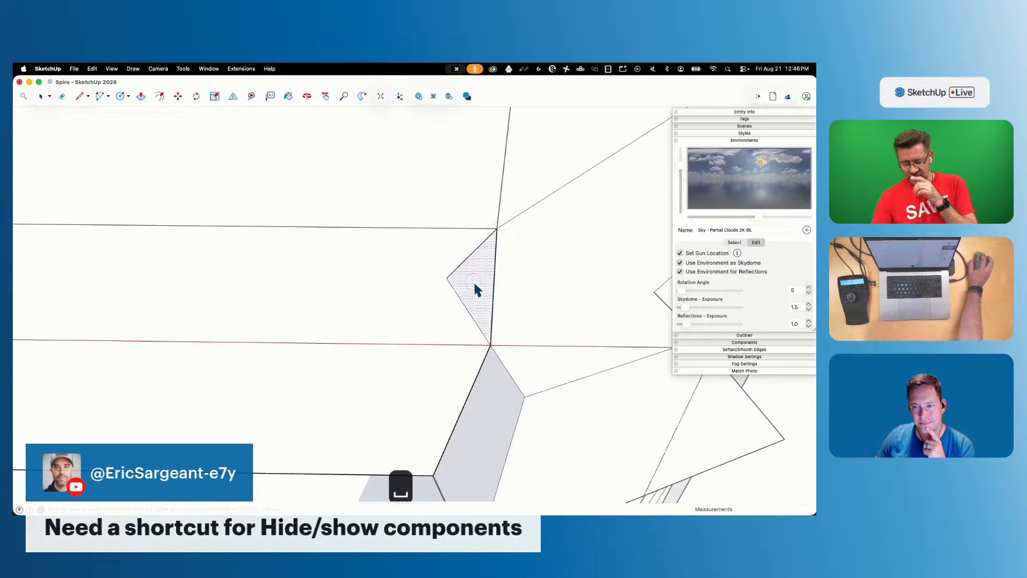
key(BackSpace)
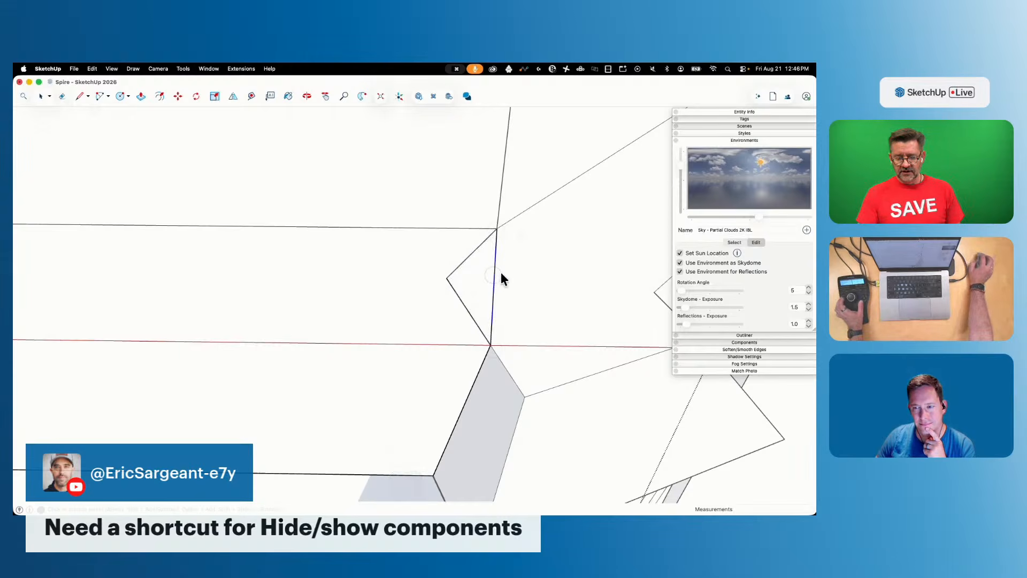
key(BackSpace)
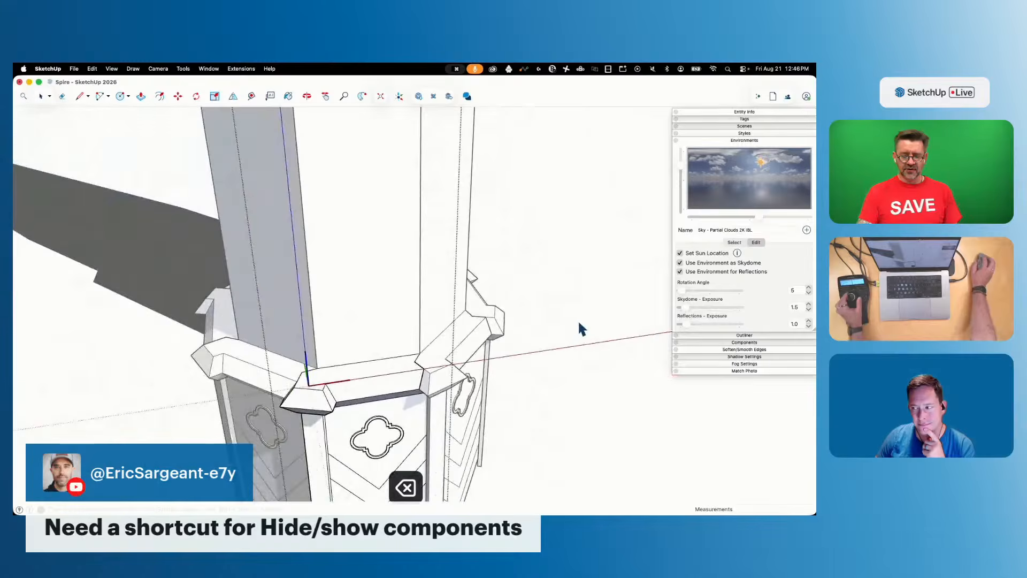
click(579, 323)
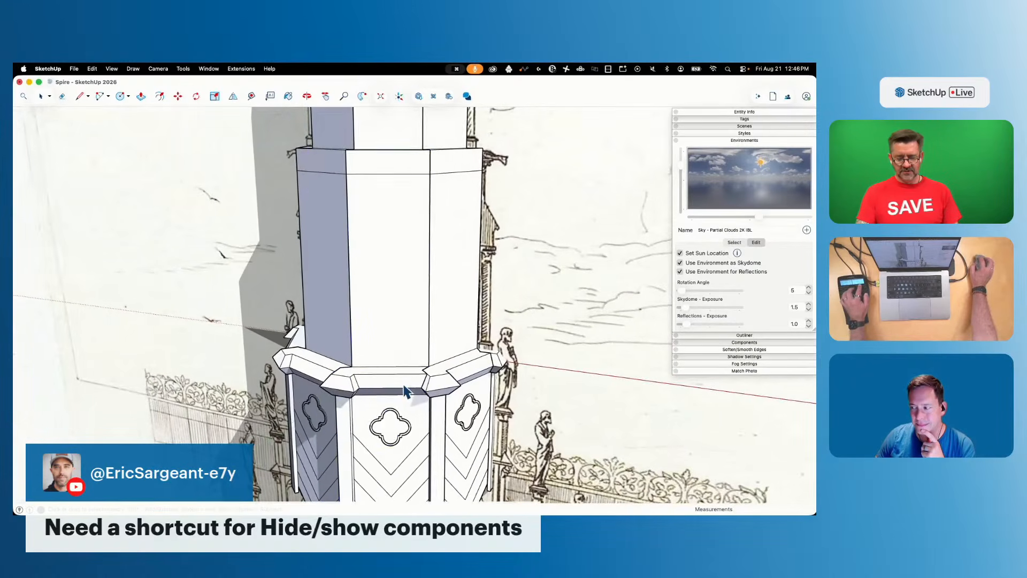
Open the panel component for editing and turn off the hiding of the rest of the model
click(405, 389)
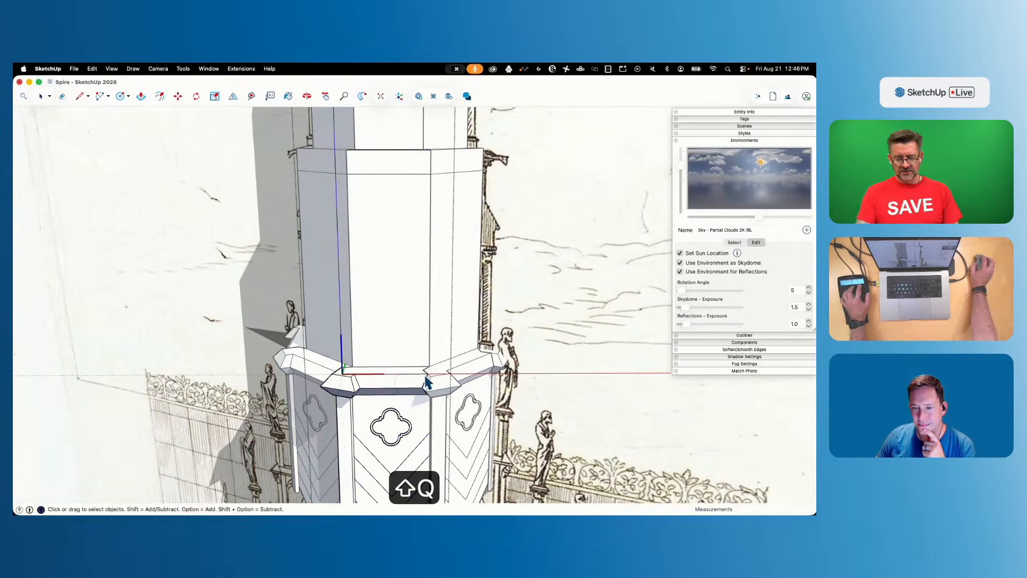
key(shift+q)
key(shift+q)
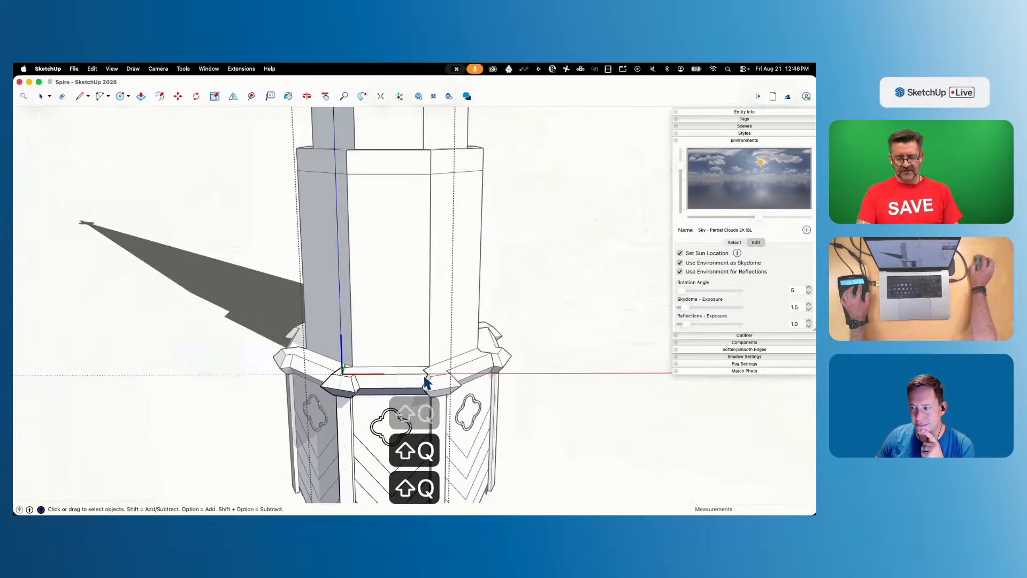
key(shift+q)
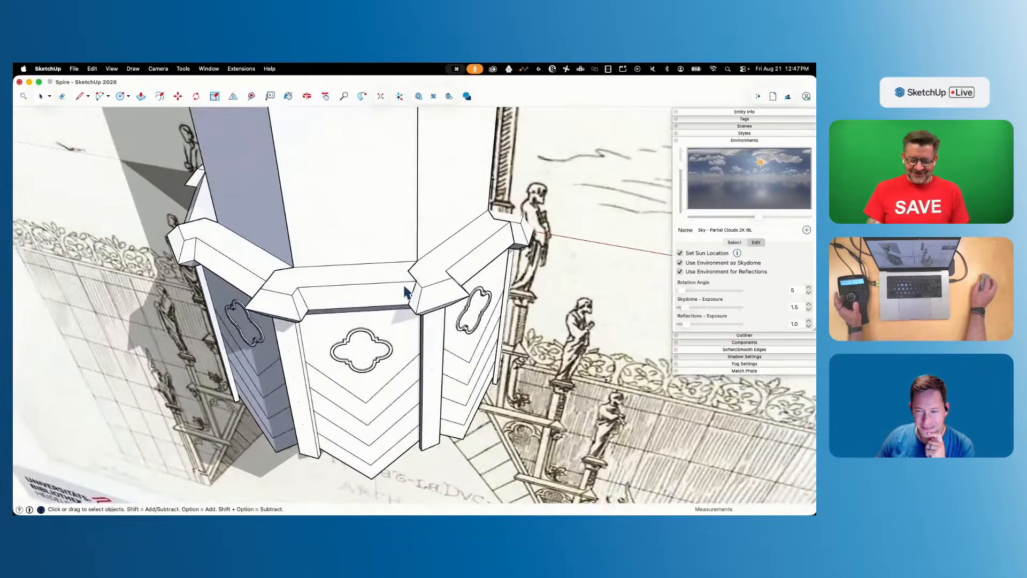
Hide the seam edges where the post trim meets the ledge's upper slope at both ends of the panel component, and exit it
double_click(405, 271)
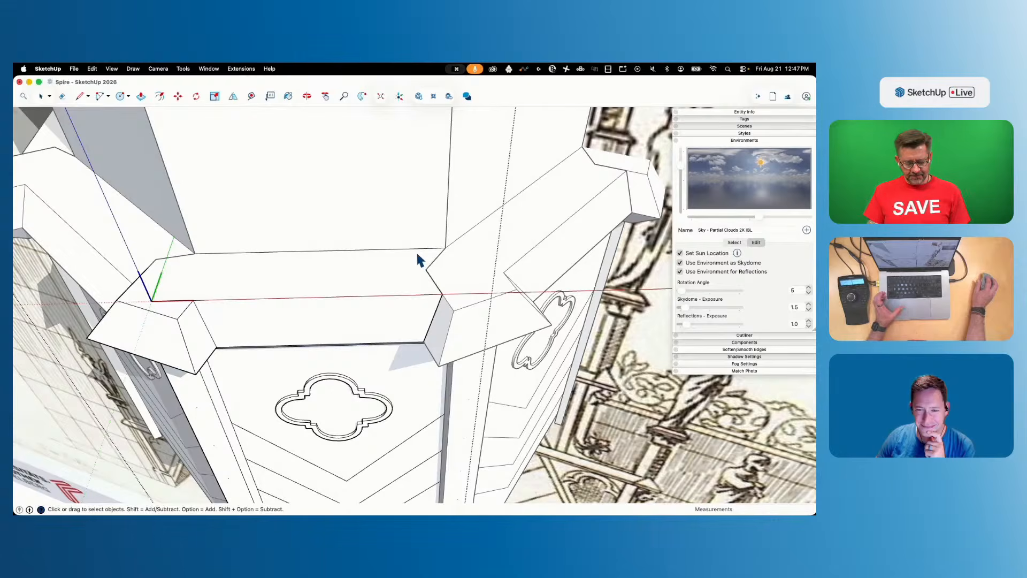
key(e)
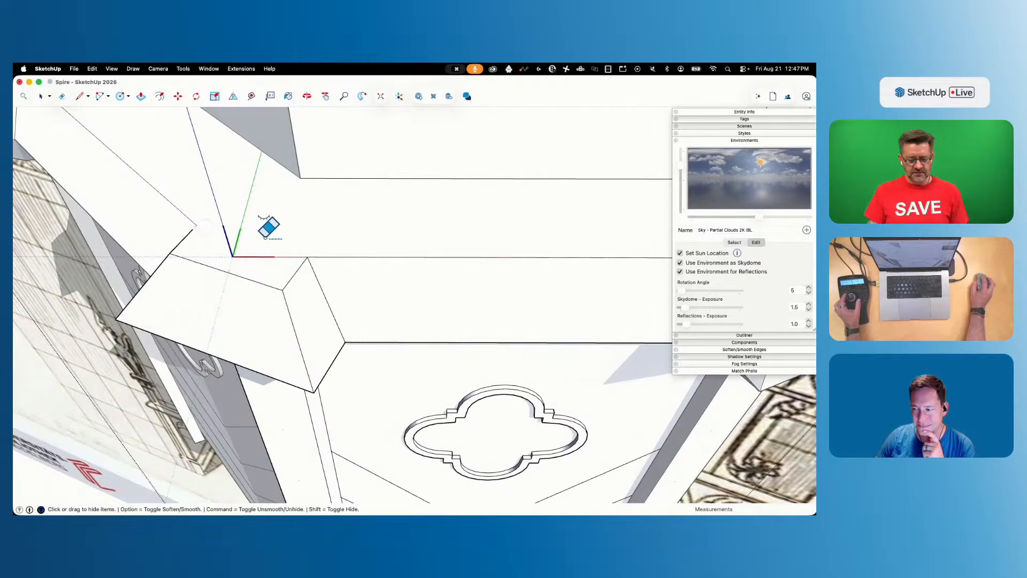
key(space)
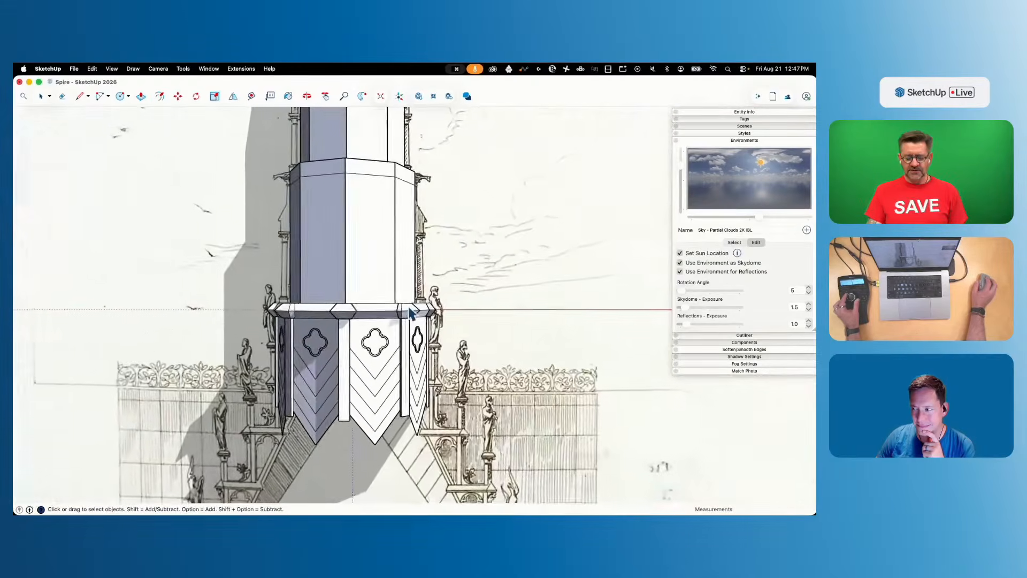
click(407, 304)
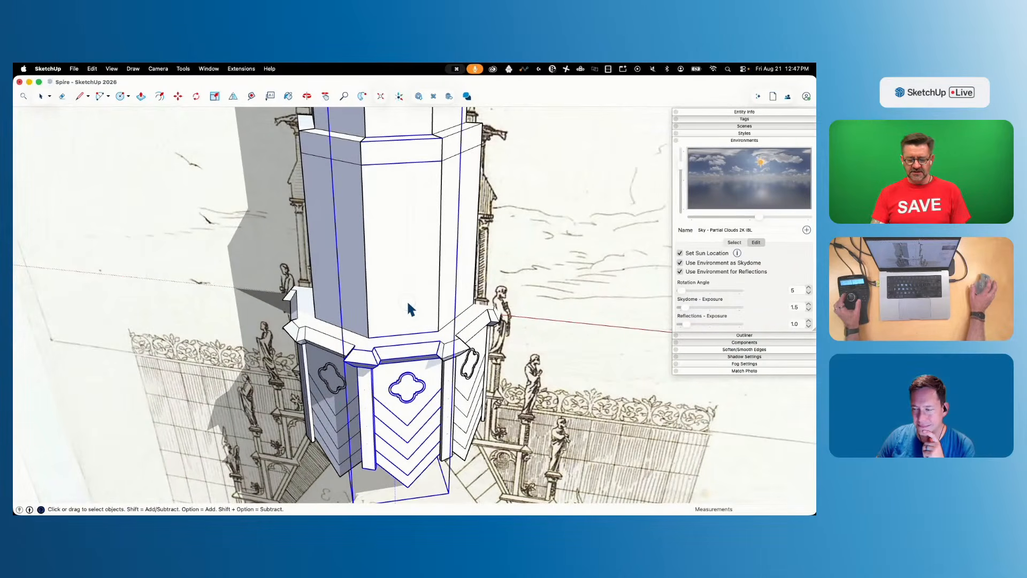
double_click(408, 303)
click(539, 368)
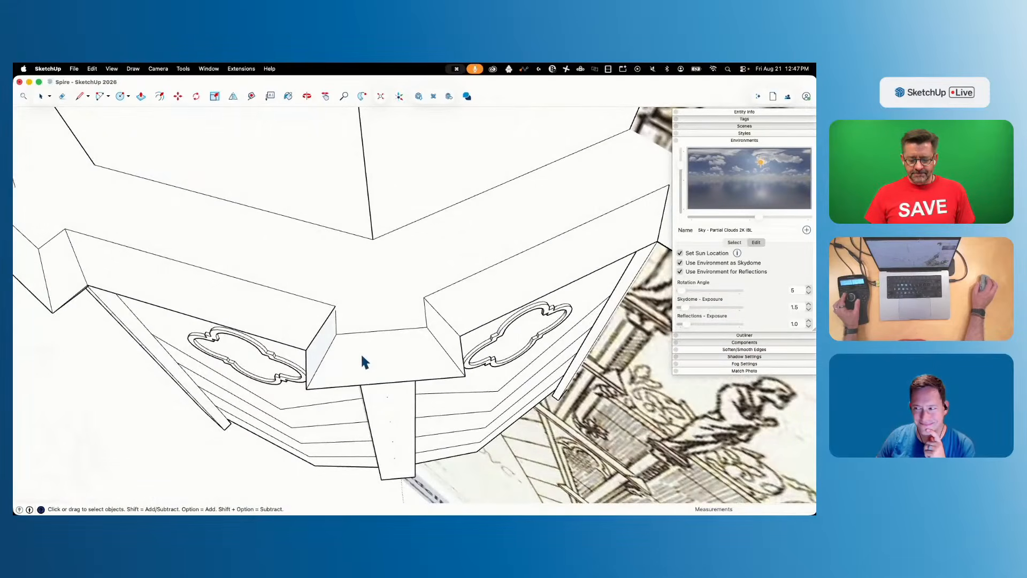
key(l)
click(382, 336)
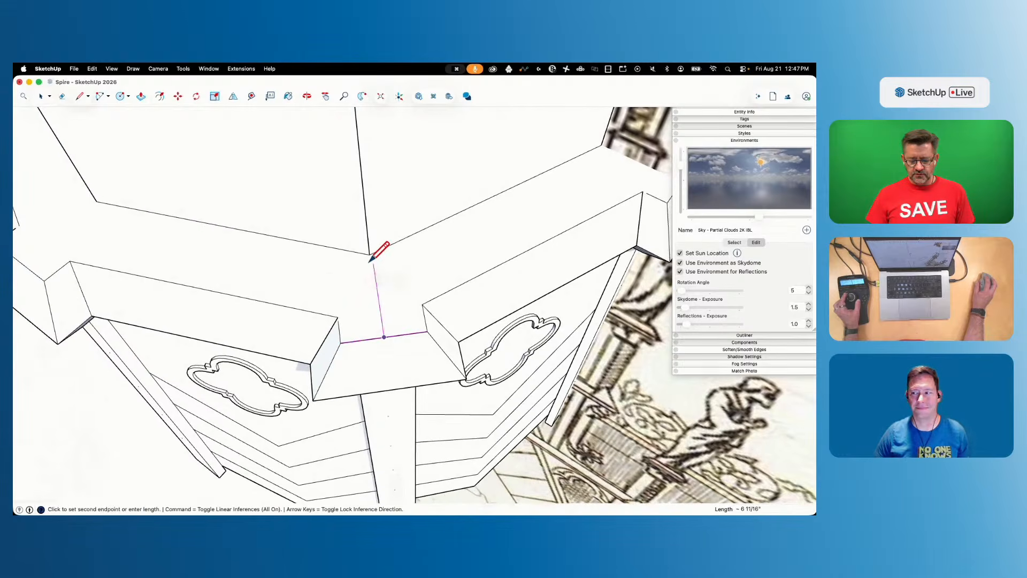
key(space)
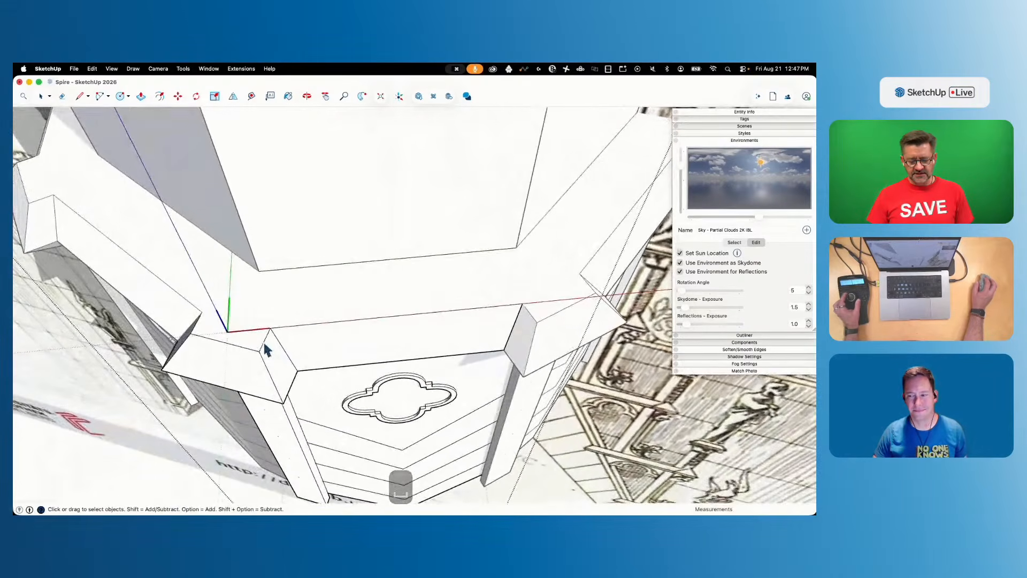
Draw a line across the ledge top from the post's inner edge to the wall corner and start a circle for the column on it
key(l)
click(224, 342)
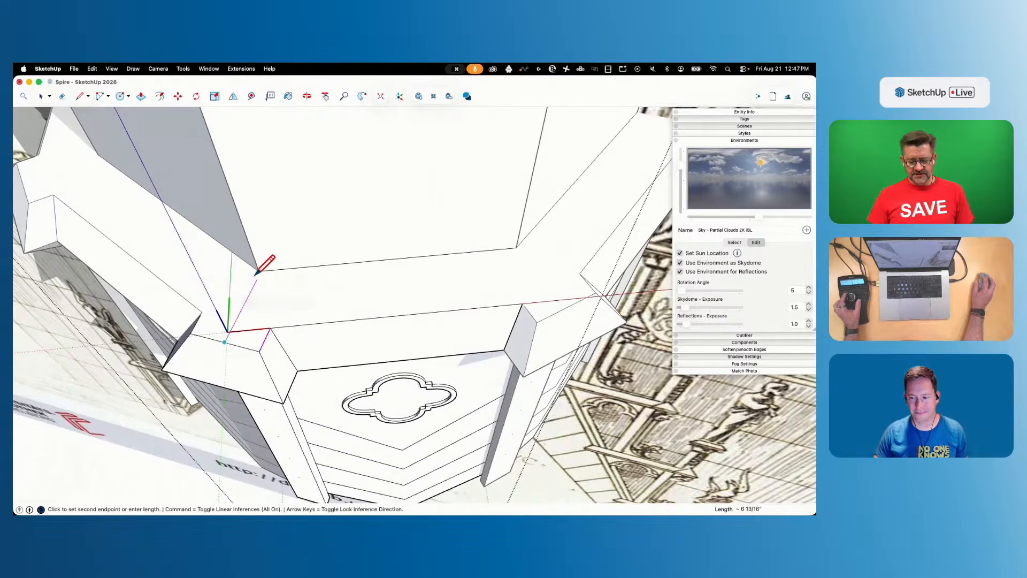
key(c)
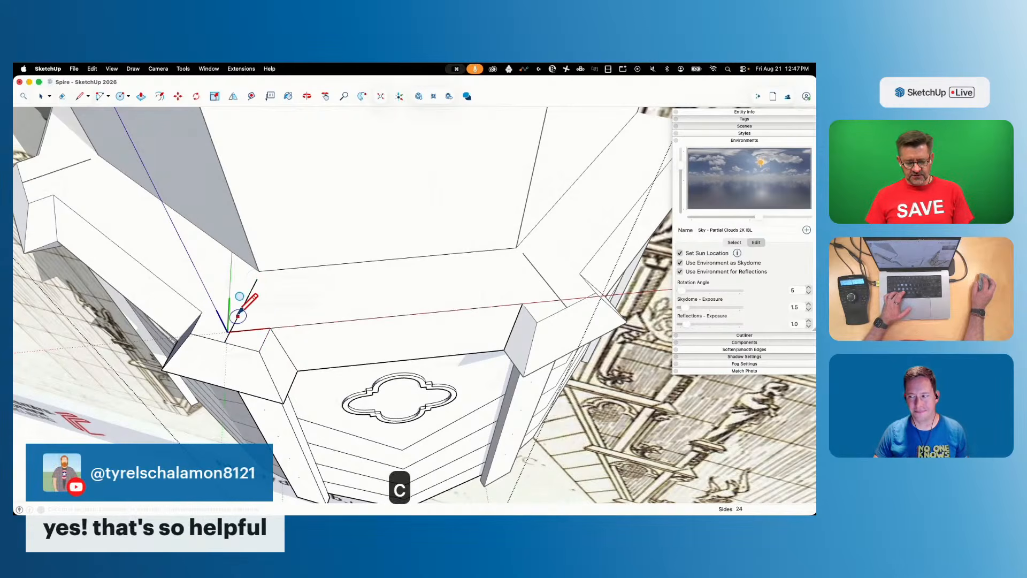
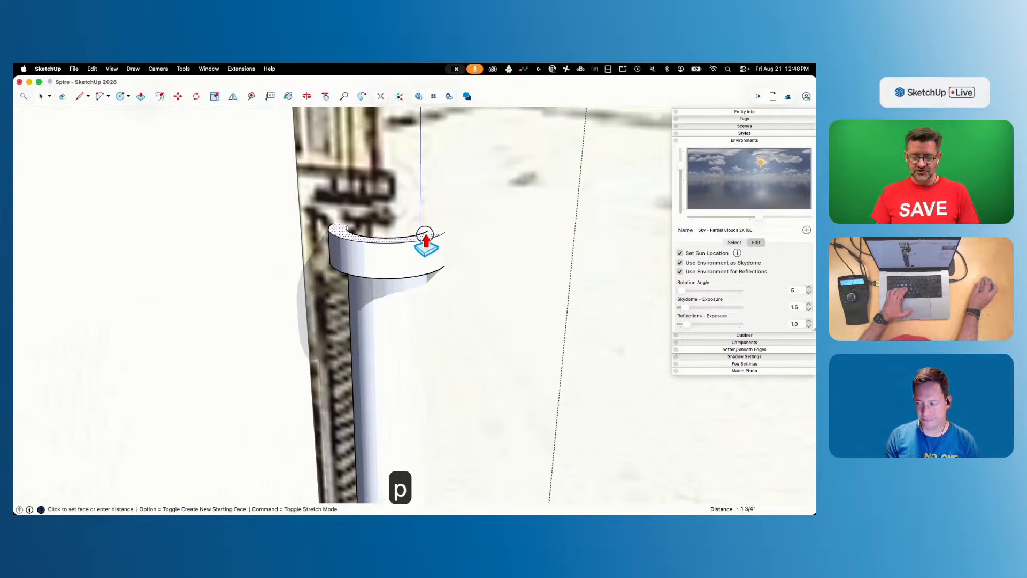
Pull the ring at the column's top up about 2 13/16" and erase the inner arc on its top face
click(423, 219)
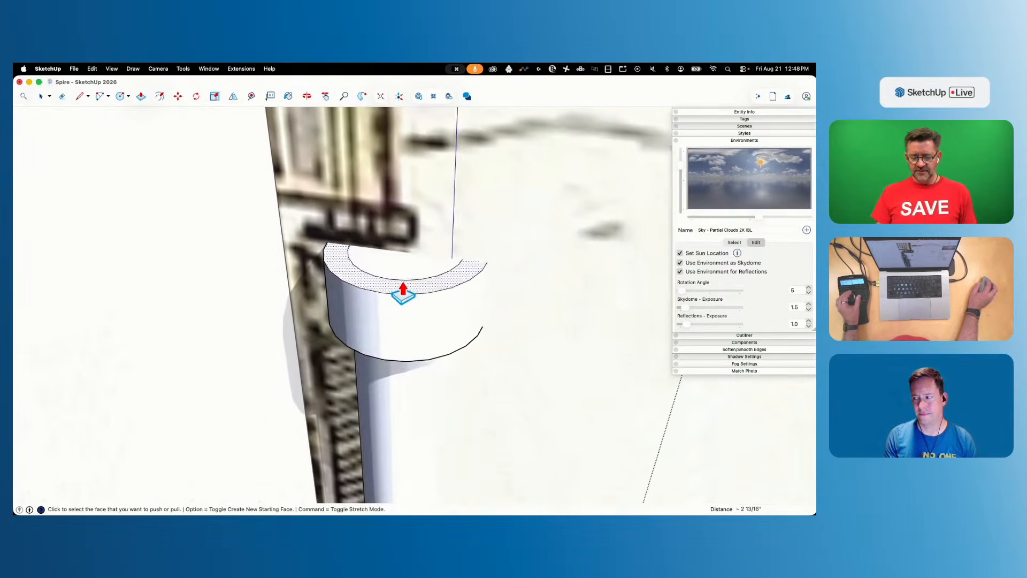
key(e)
click(401, 273)
Offset the capital's top arc outward and pull the new outer ring up about 1 13/16"
key(f)
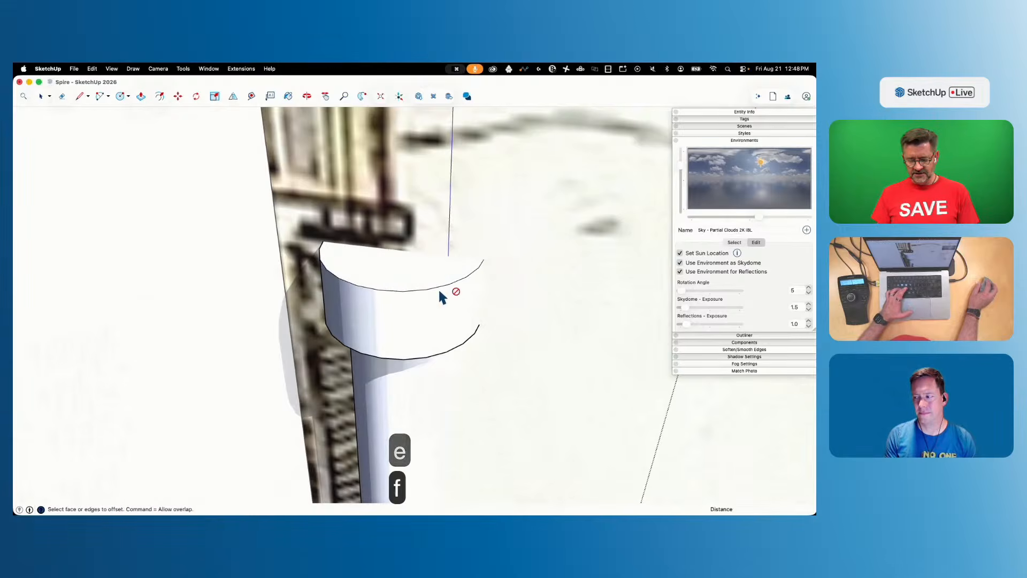
click(445, 286)
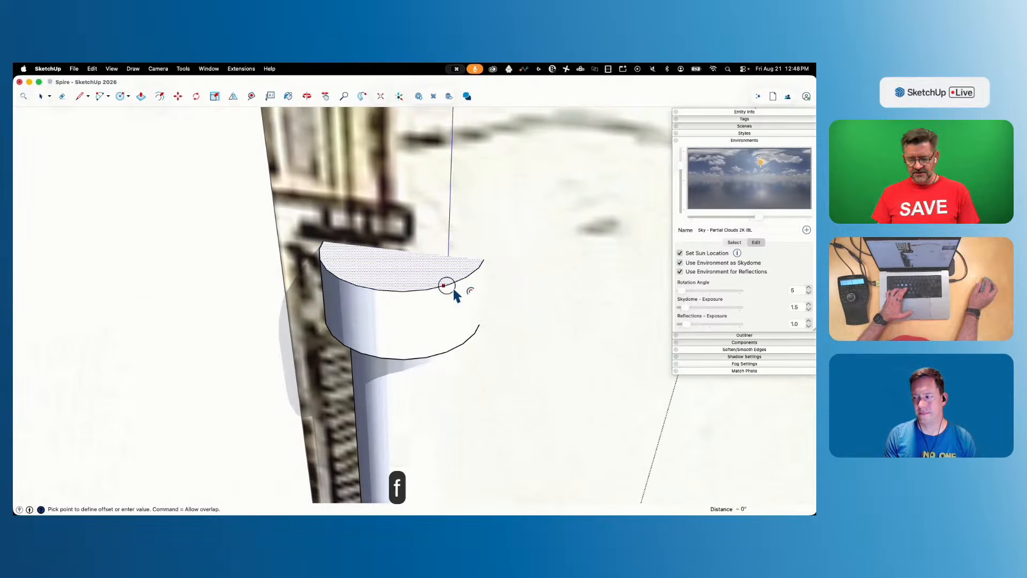
click(515, 284)
key(p)
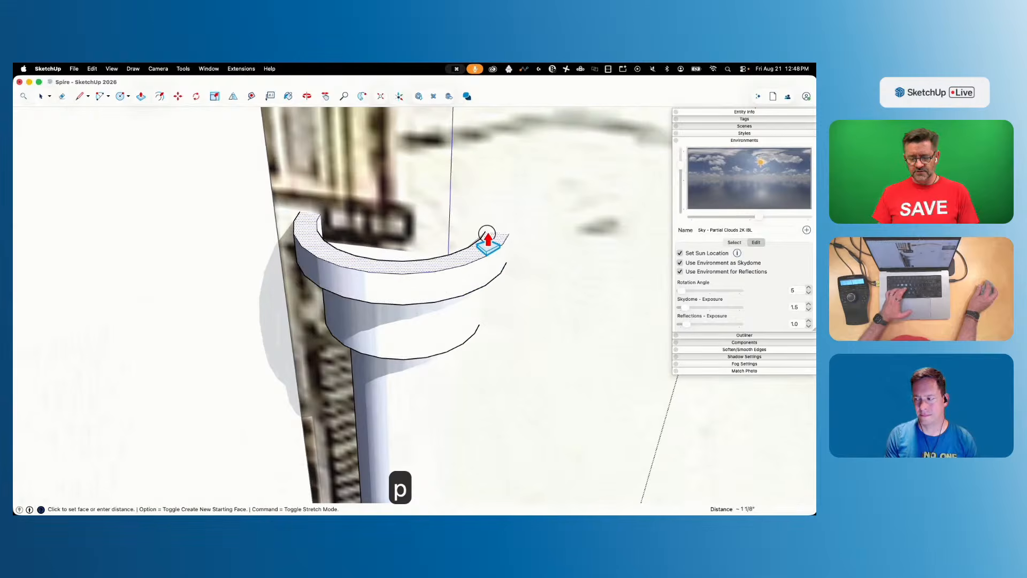
click(483, 208)
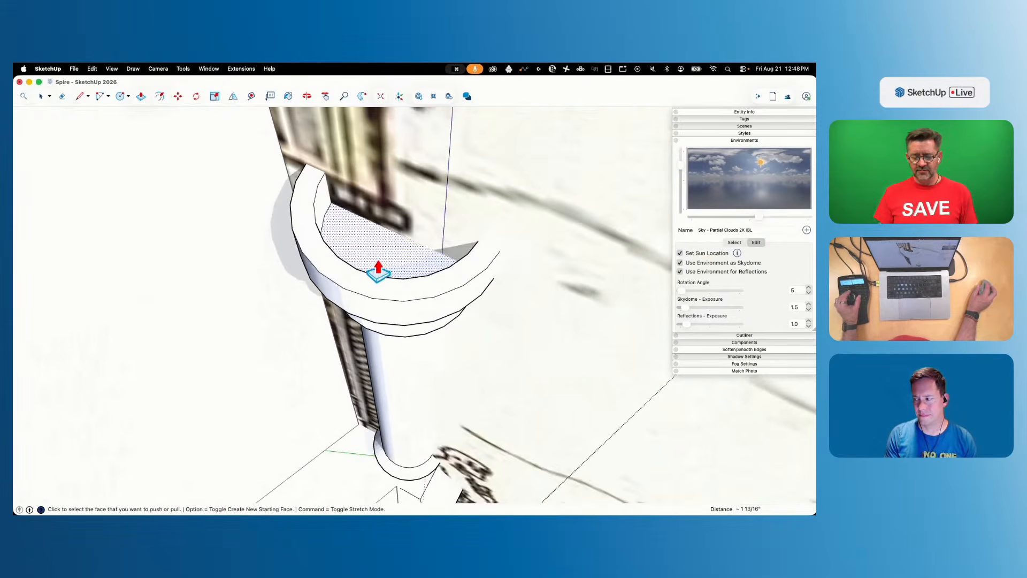
Erase the inner arc on the capital's top face and exit the component
key(e)
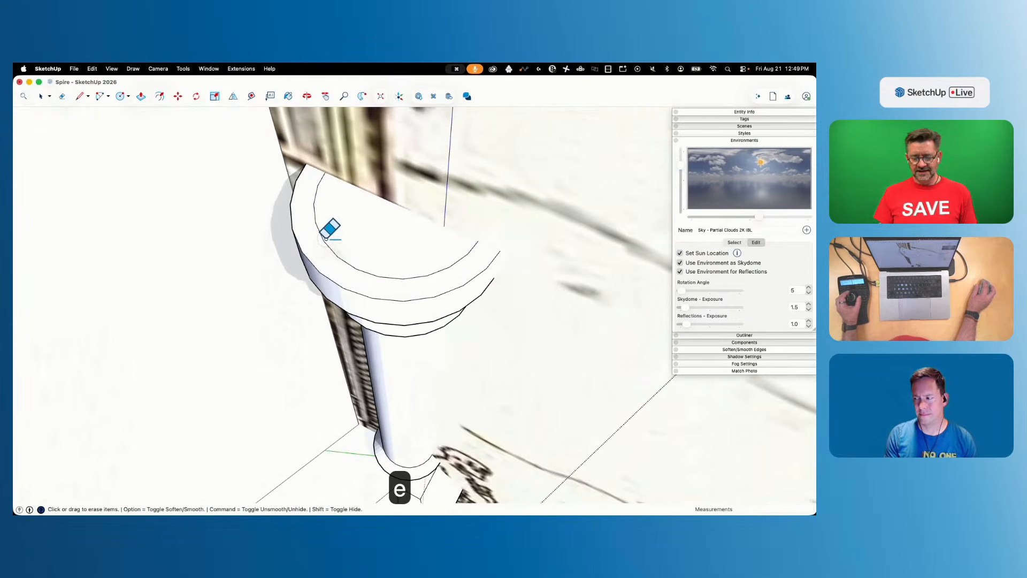
key(space)
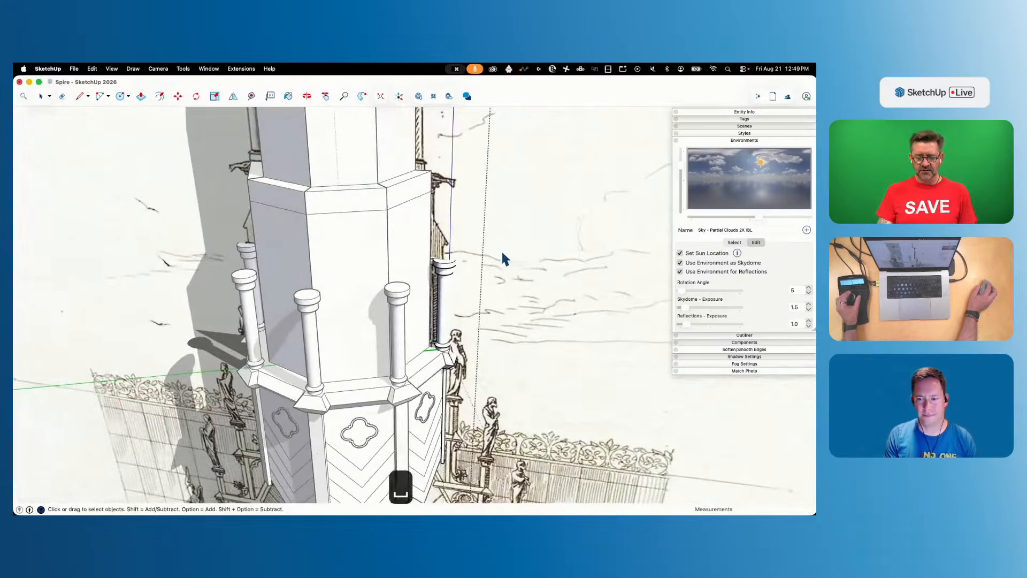
click(518, 220)
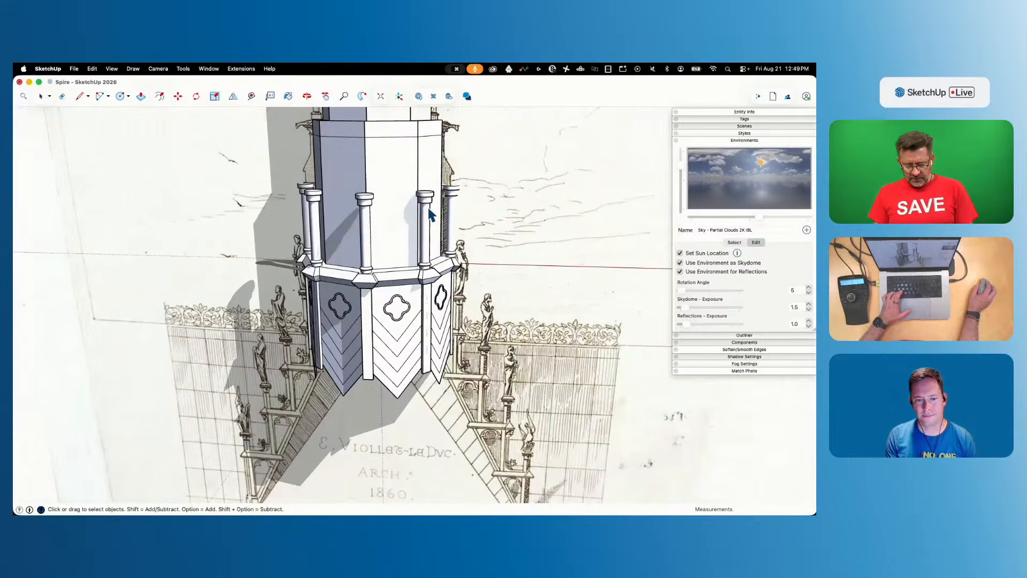
Turn on the X-ray display and try to start a line at the post trim's corner beside the column
key(x)
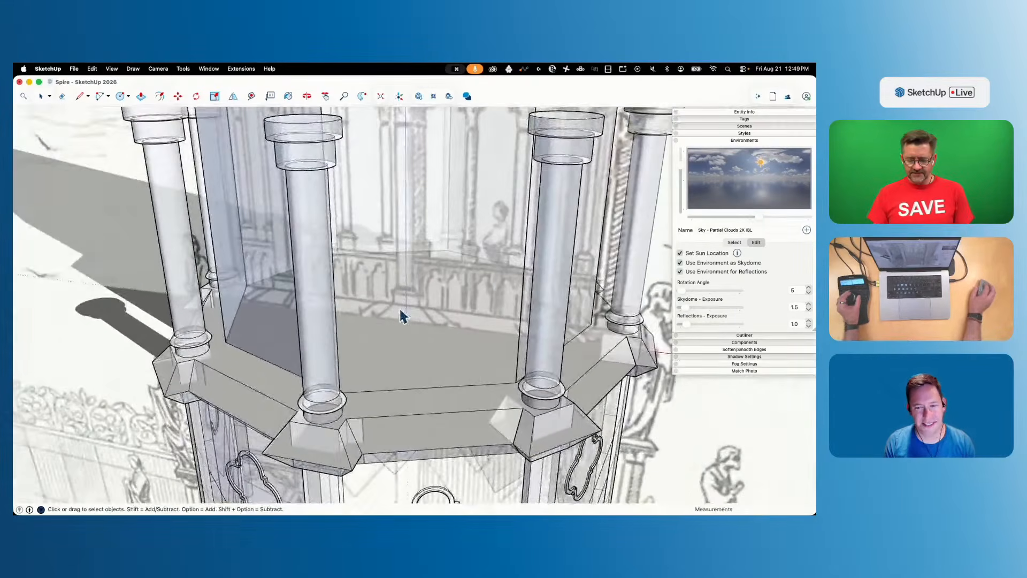
key(l)
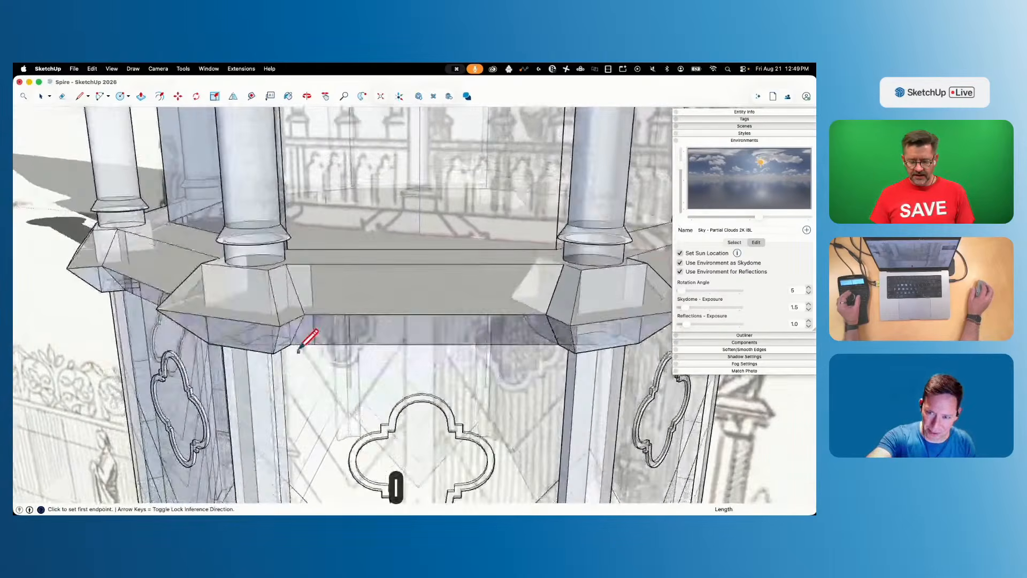
key(space)
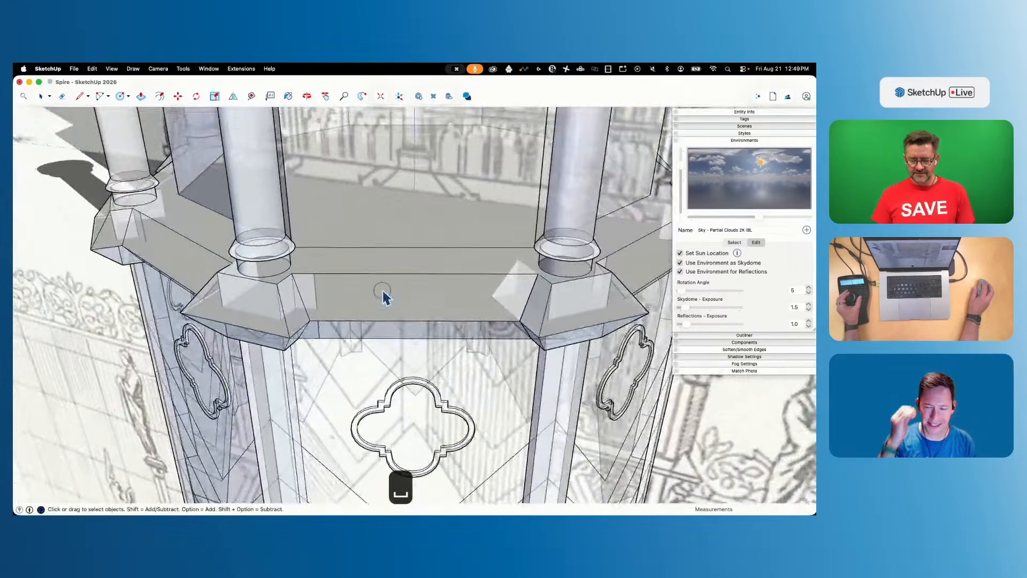
key(l)
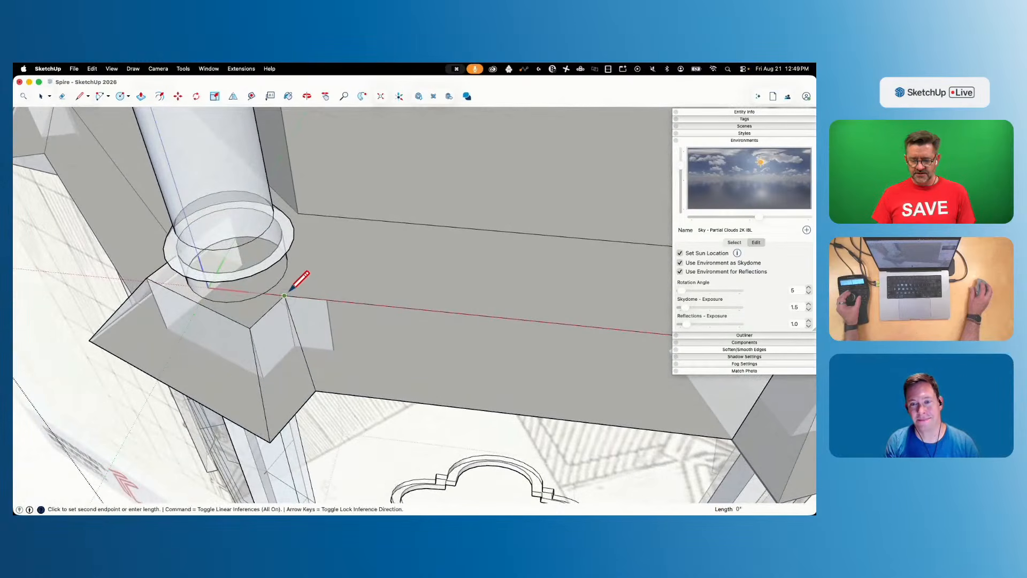
key(space)
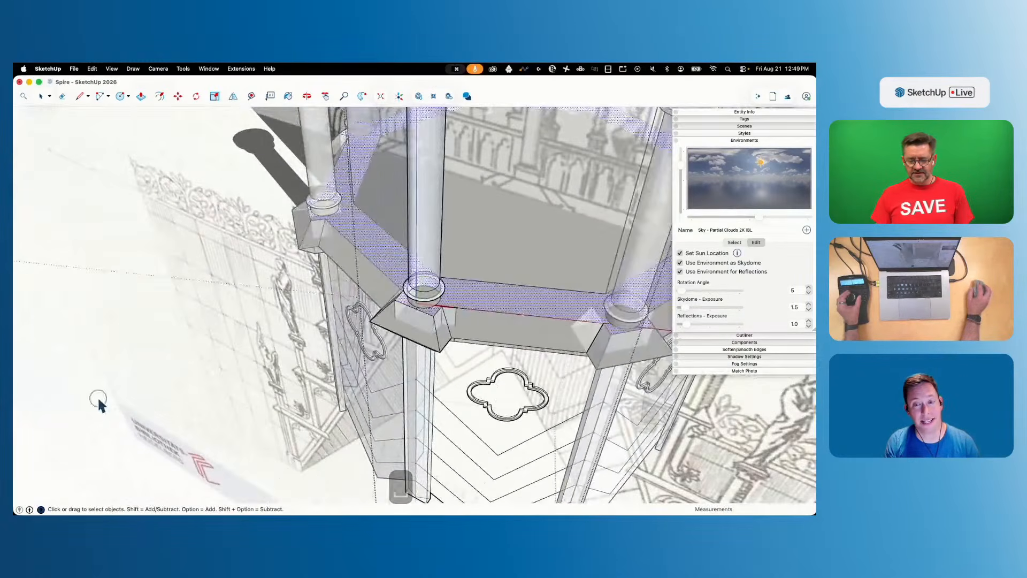
Draw the railing's narrow base strip on the ledge between two columns and pull it up about 6 3/8"
key(l)
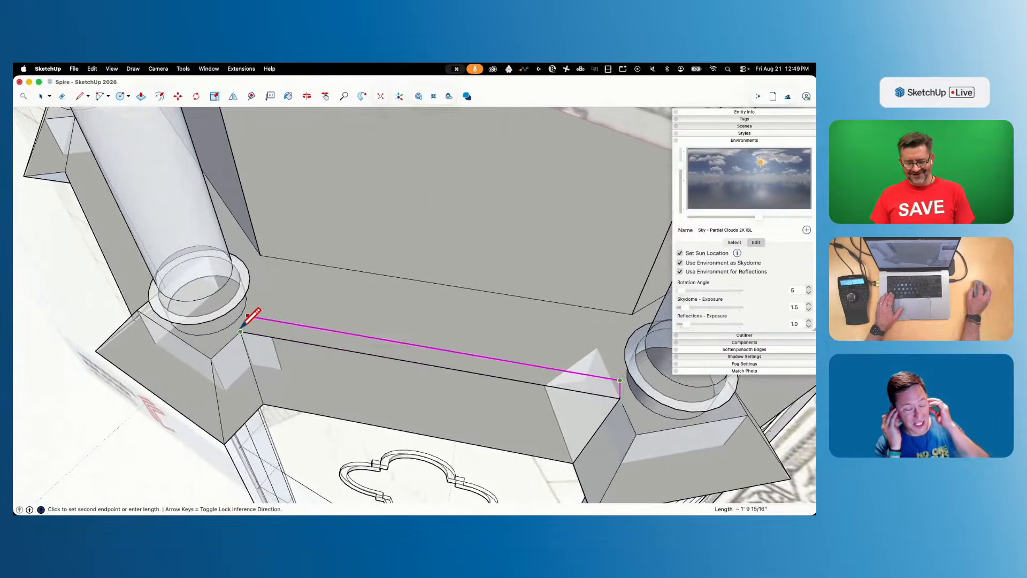
click(245, 321)
key(p)
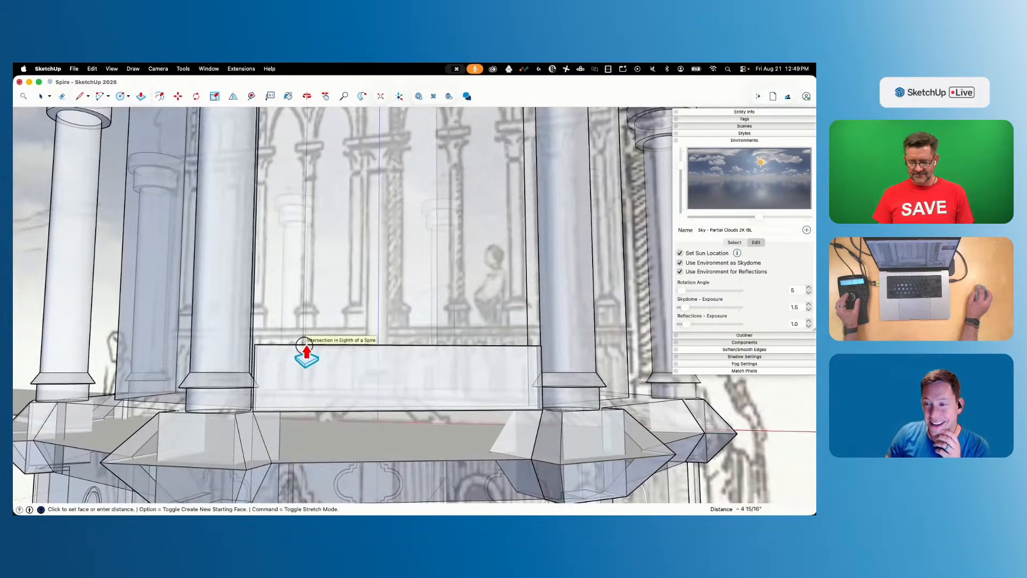
click(414, 337)
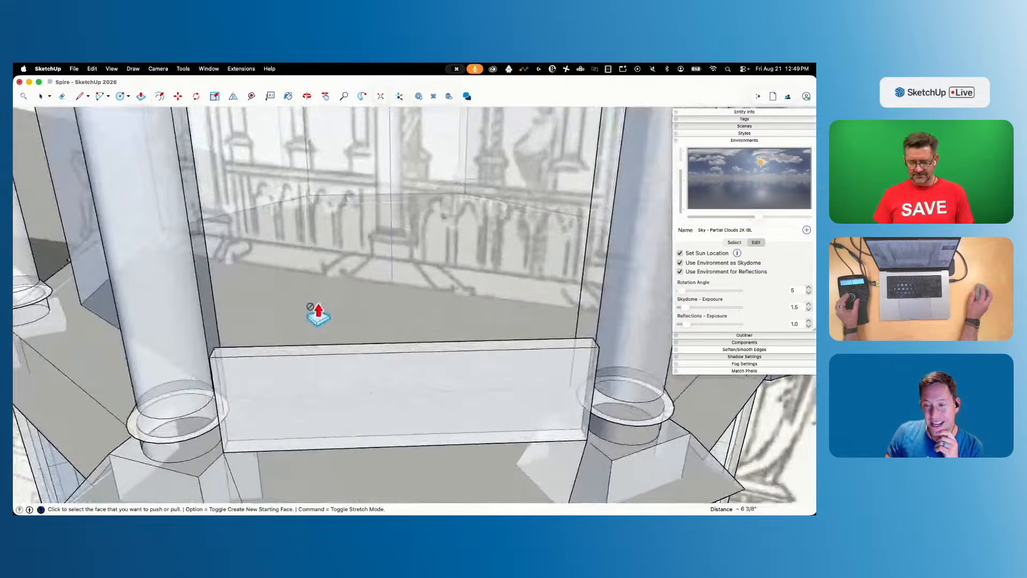
Draw a line along the railing's front just below its upper edge and pull the strip above it out about 5/16" as a cap
key(l)
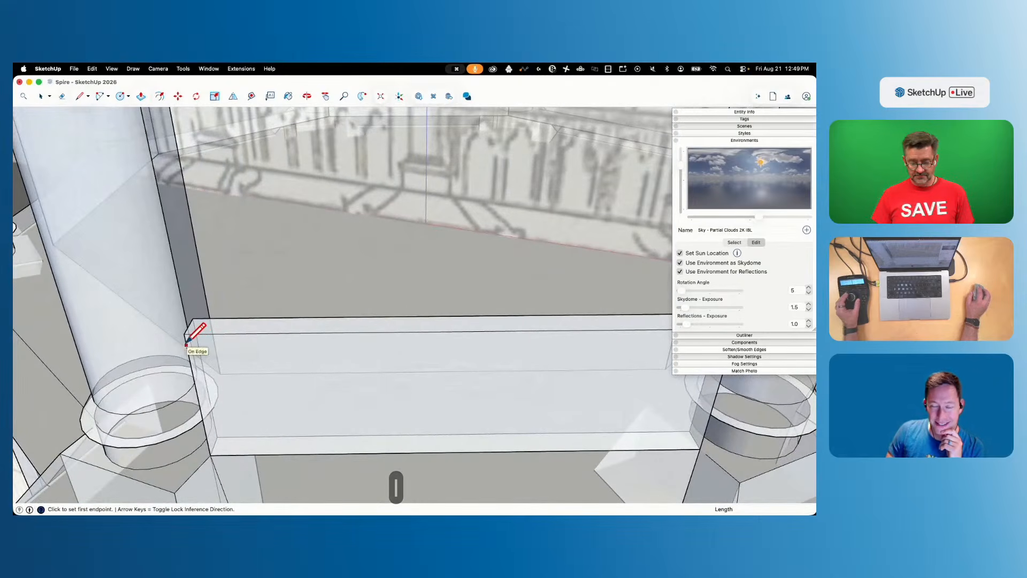
click(186, 345)
click(335, 331)
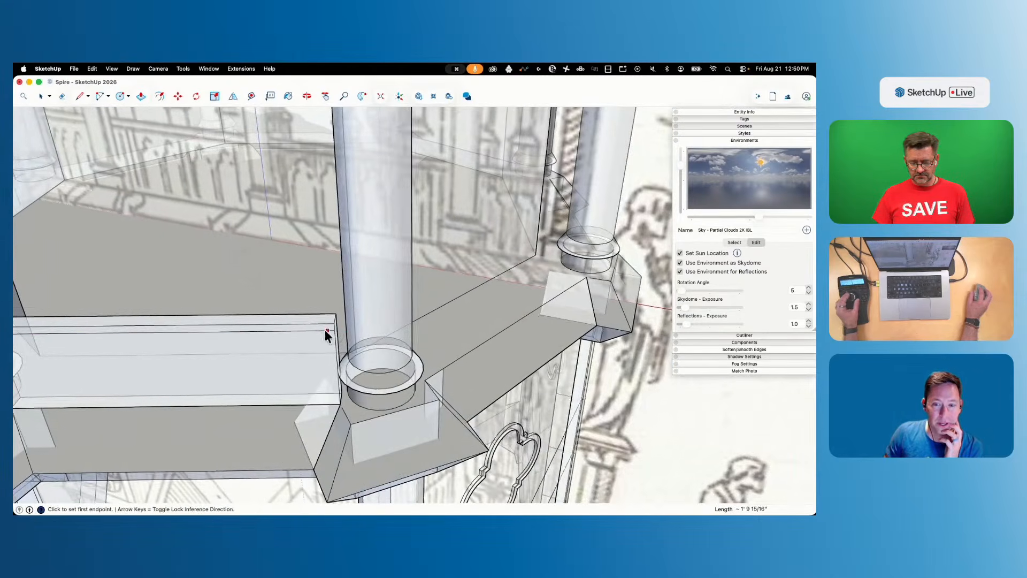
key(p)
click(327, 303)
click(329, 300)
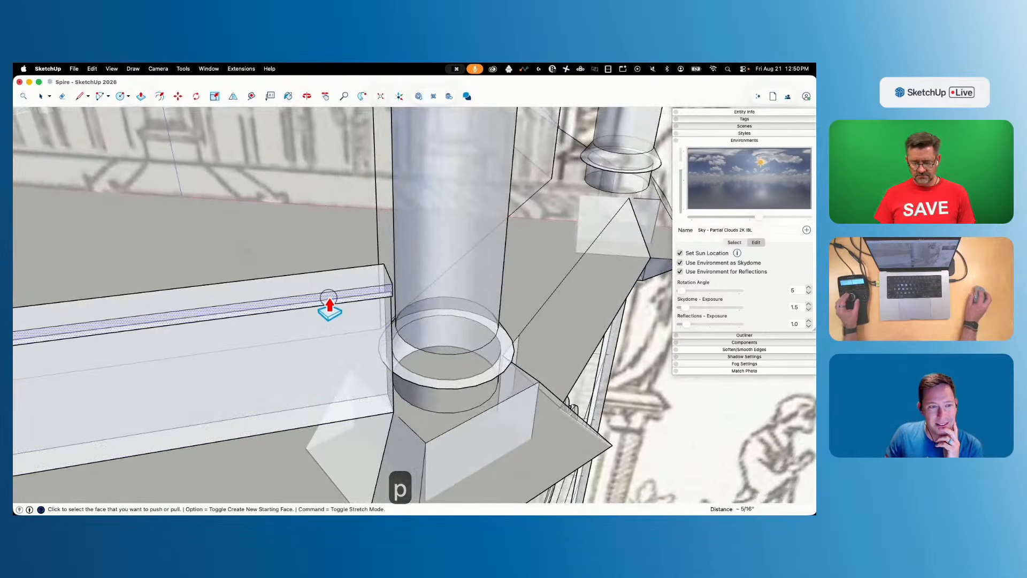
key(space)
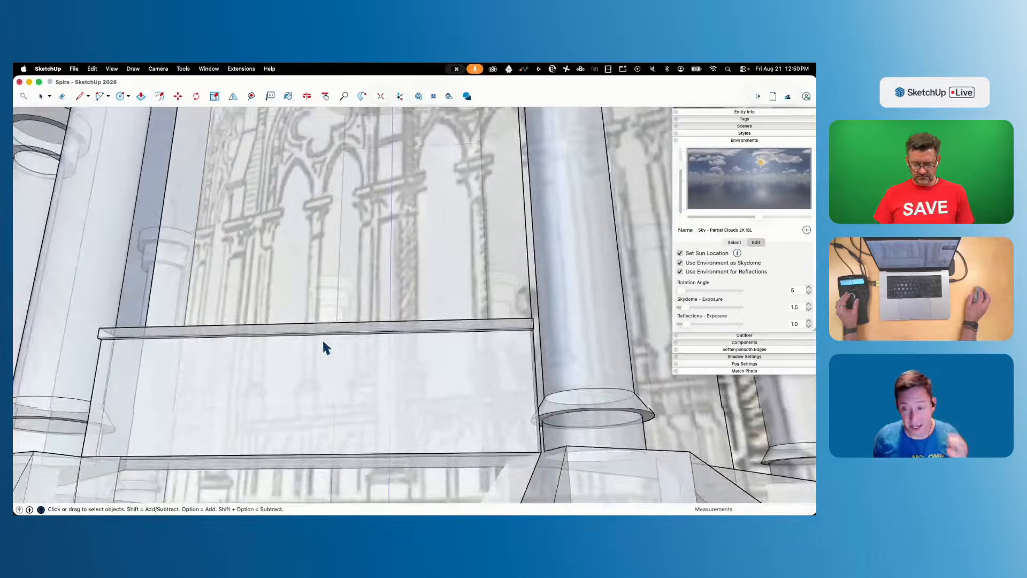
Try to draw a vertical line from the cap down the railing's front, and undo the attempt
key(l)
click(321, 335)
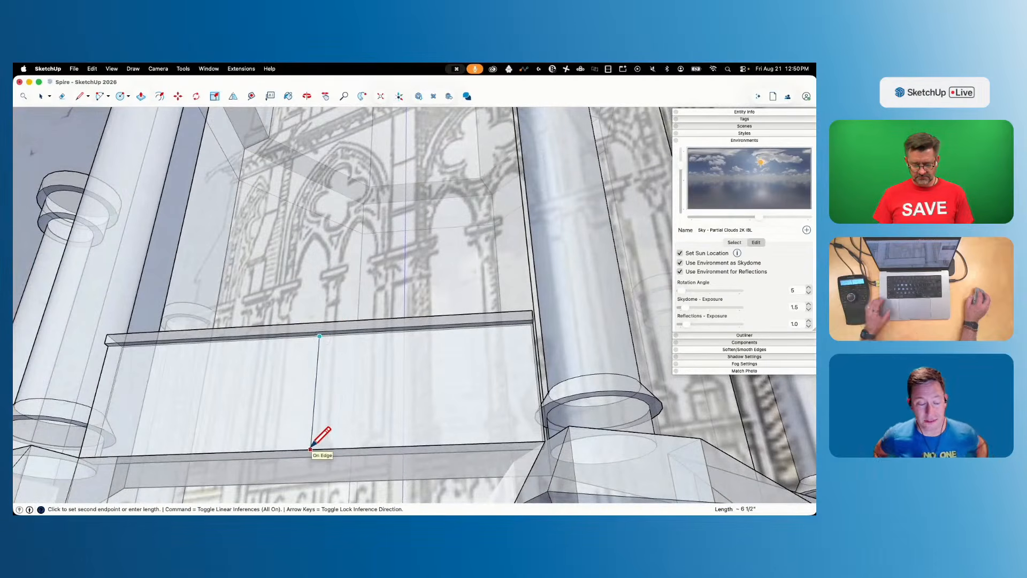
key(Up)
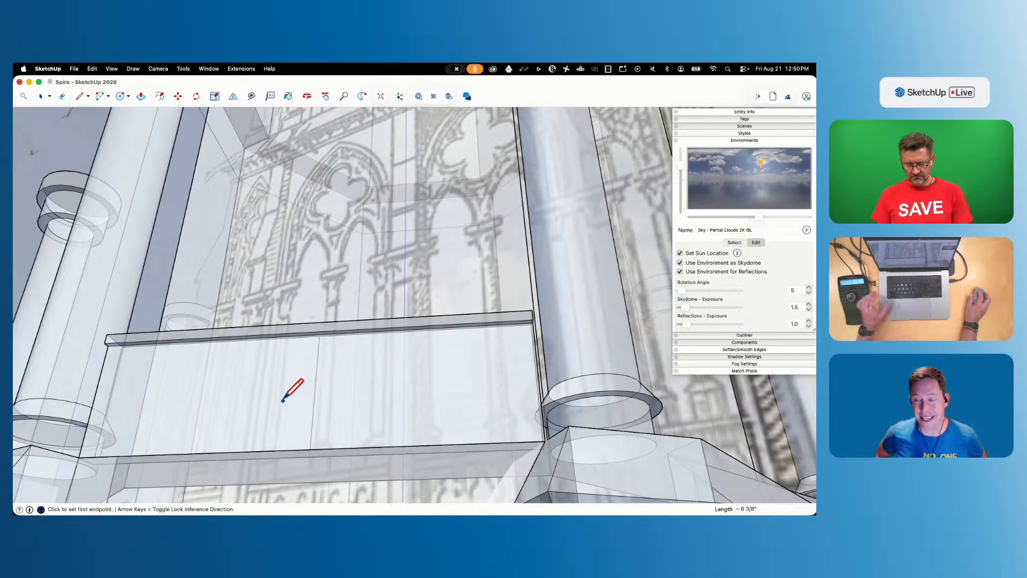
key(e)
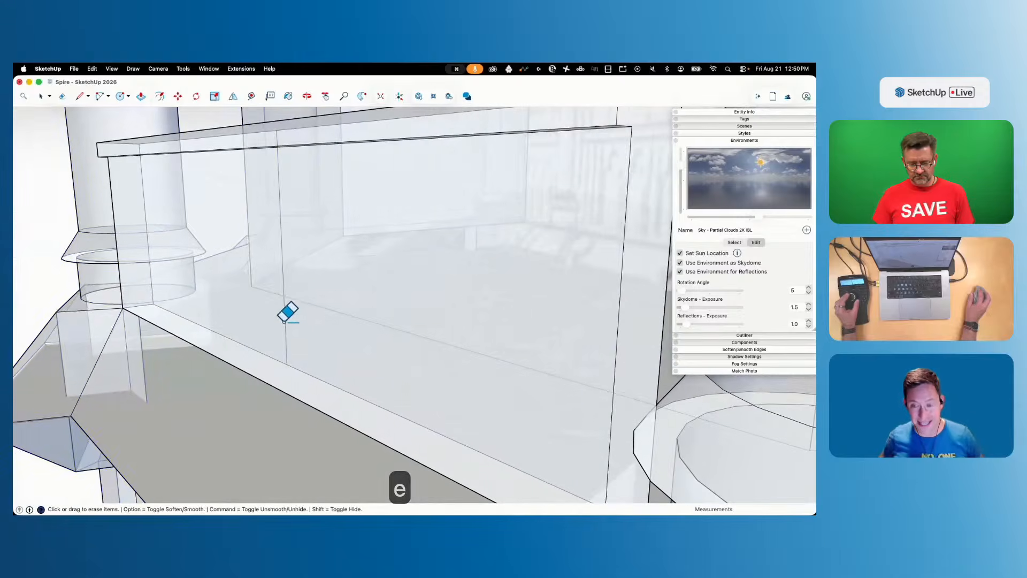
click(291, 315)
key(super+z)
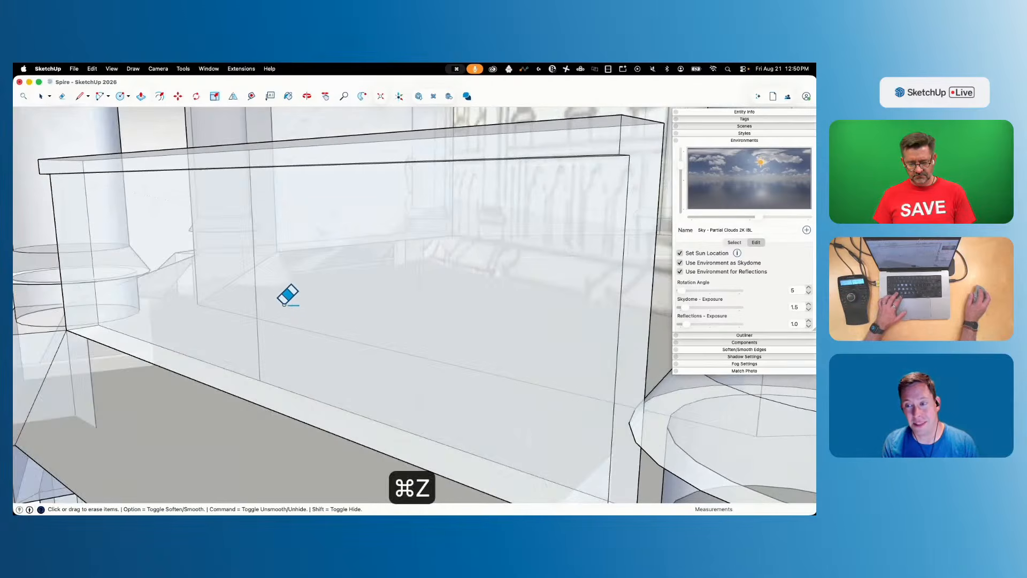
Turn off the X-ray display and draw two closely spaced vertical lines from the cap to the base on the railing's front
key(l)
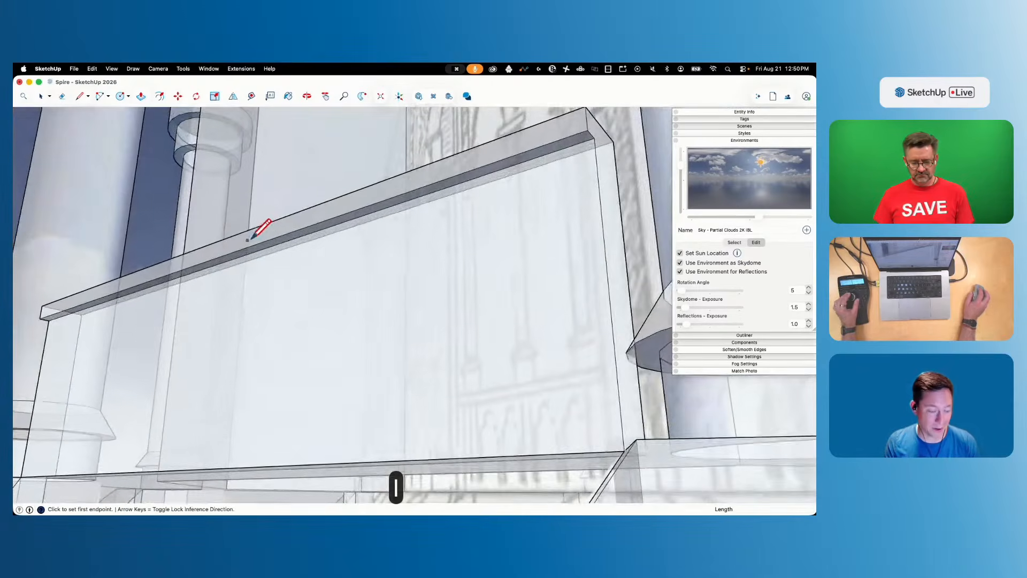
key(x)
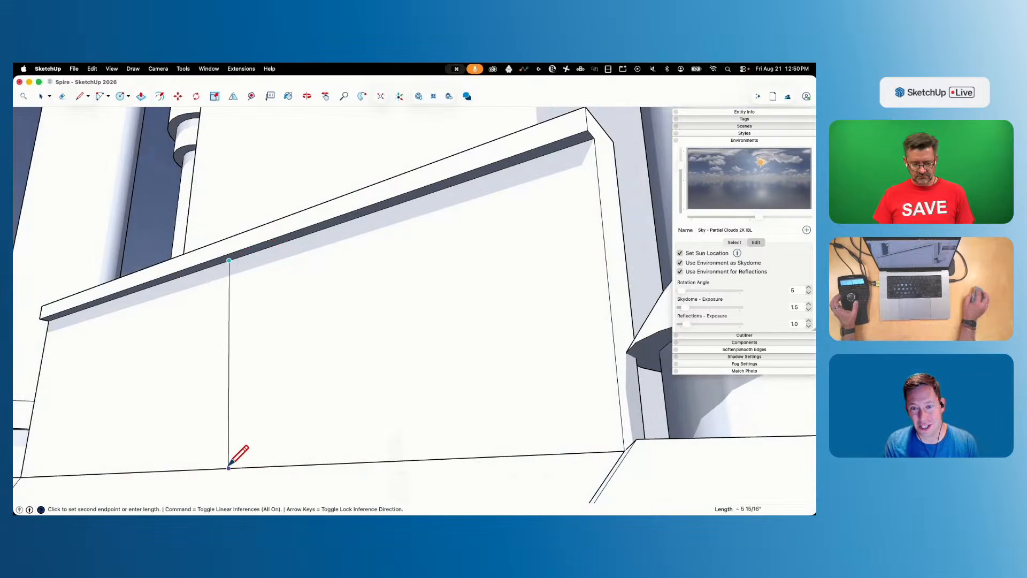
click(209, 469)
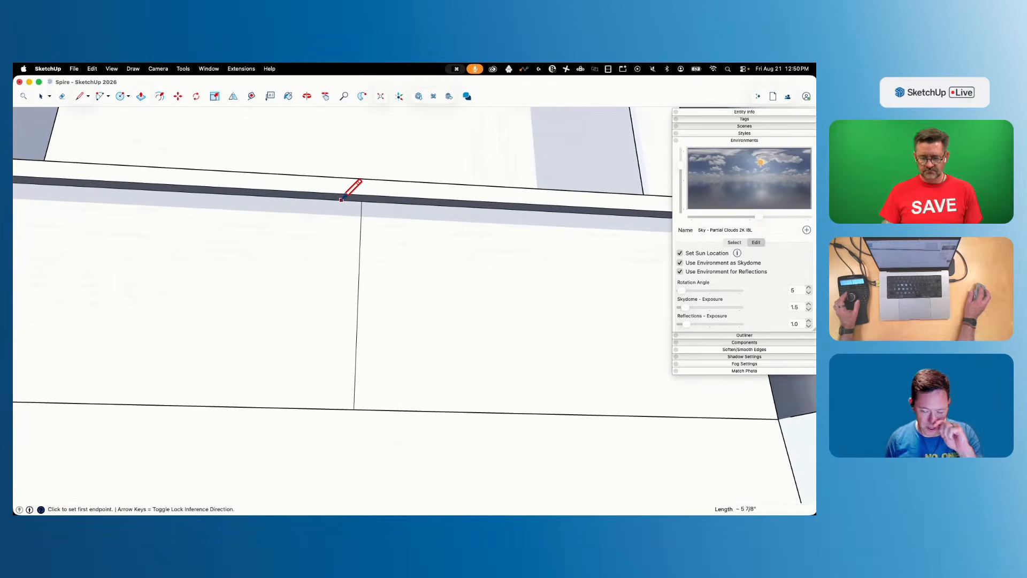
Copy the narrow vertical strip on the railing's front directly alongside itself to double its width
key(space)
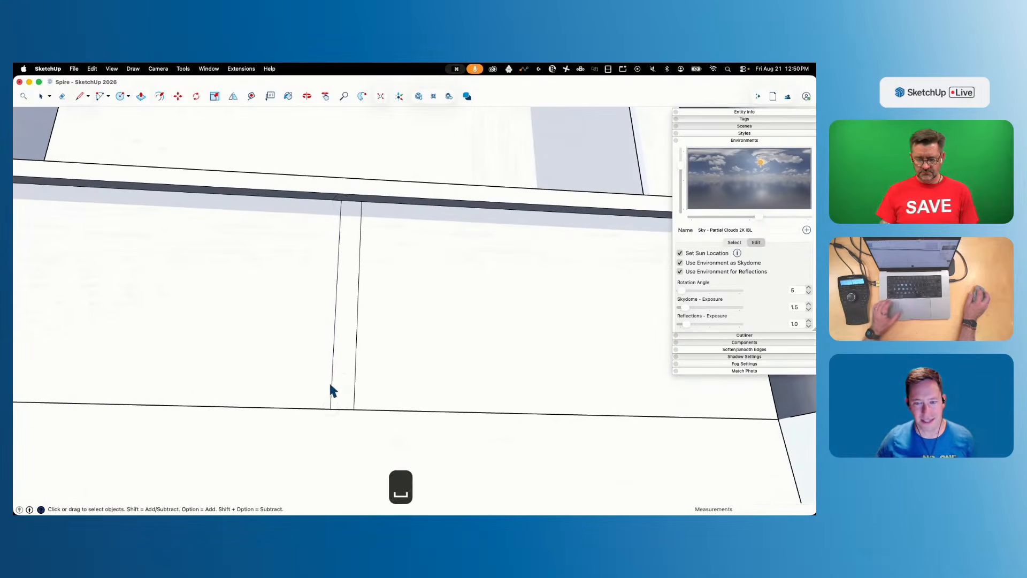
click(341, 393)
key(m)
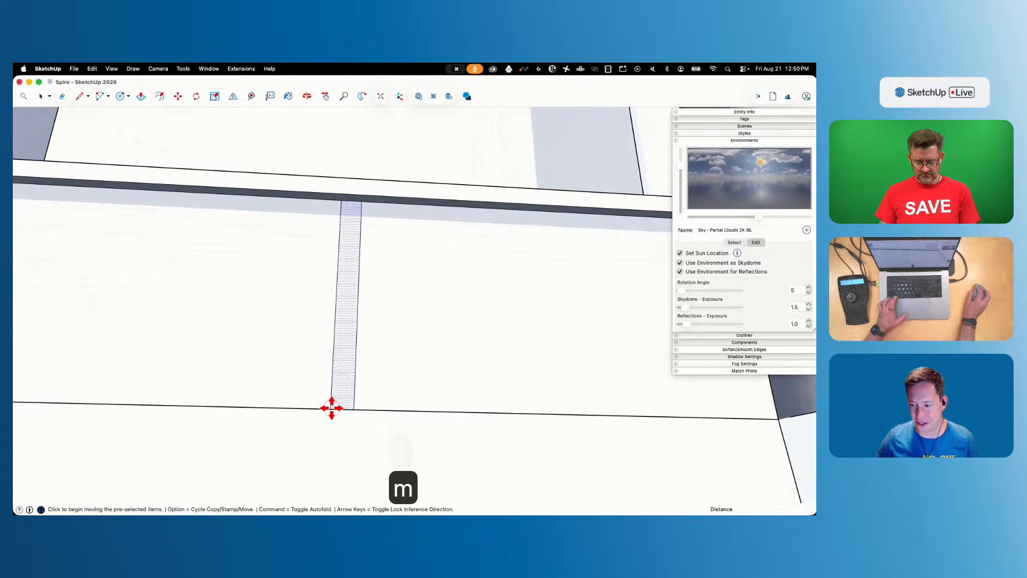
click(332, 408)
click(356, 406)
Erase the line dividing the doubled strip and pull the merged strip out about 3/16" as an upright
key(e)
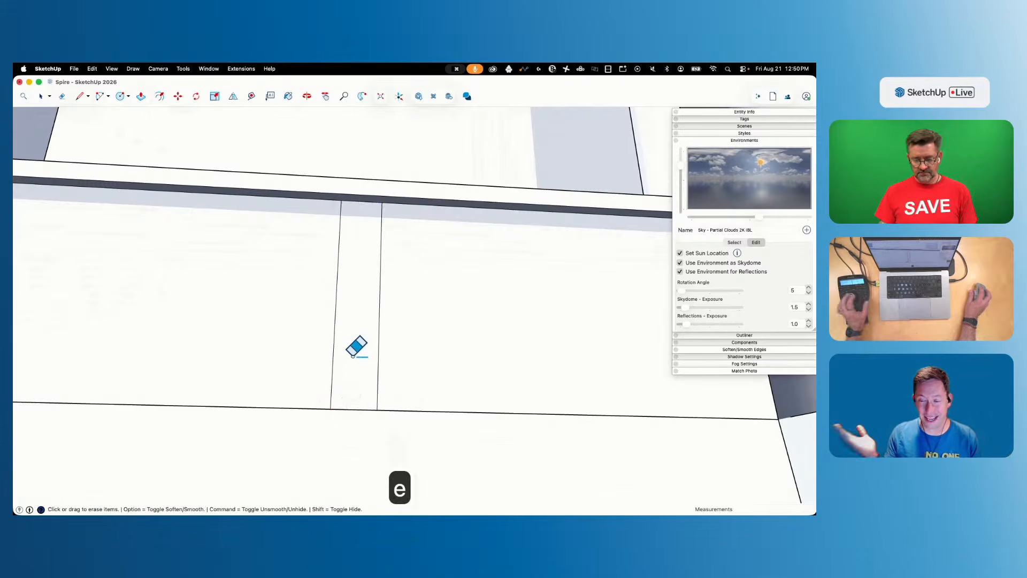
key(p)
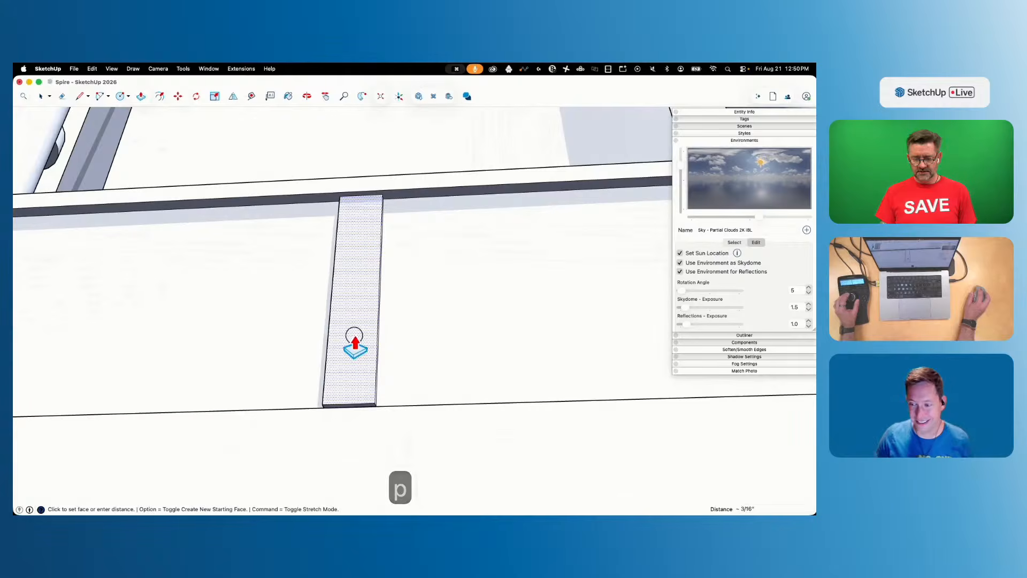
key(space)
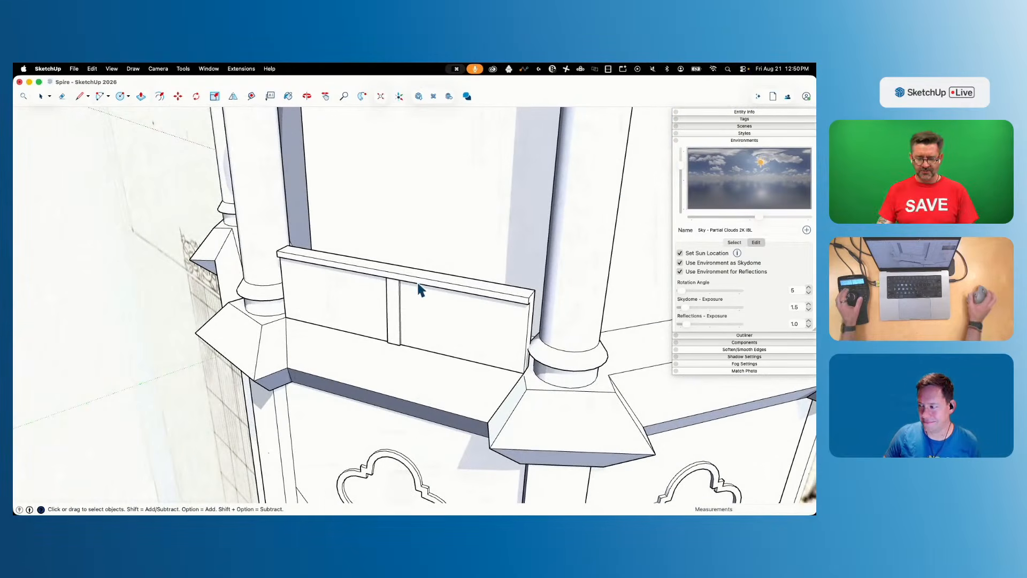
Select all of the railing's connected geometry, including the cap and the upright, and make it a group
click(466, 277)
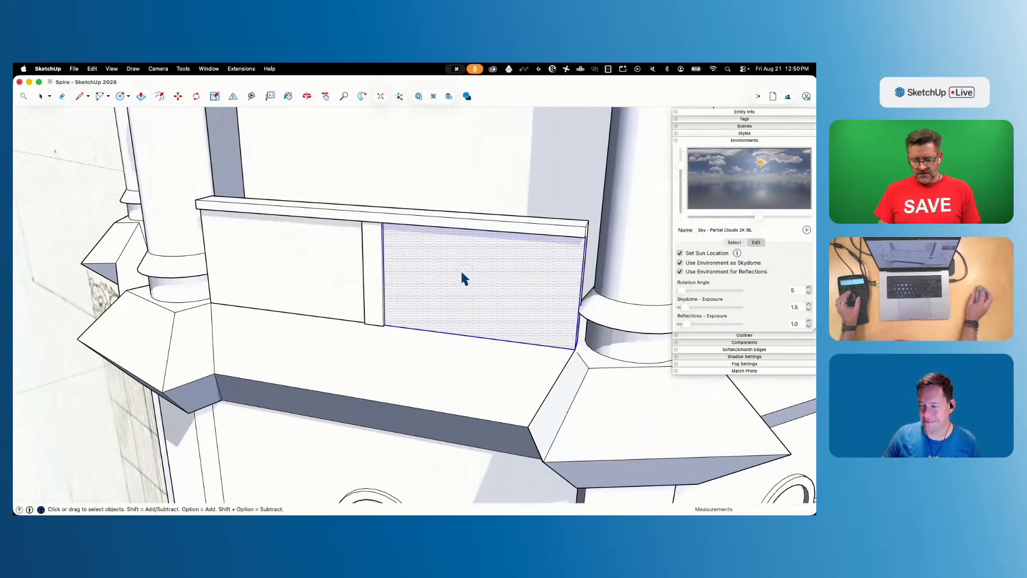
triple_click(461, 270)
right_click(460, 269)
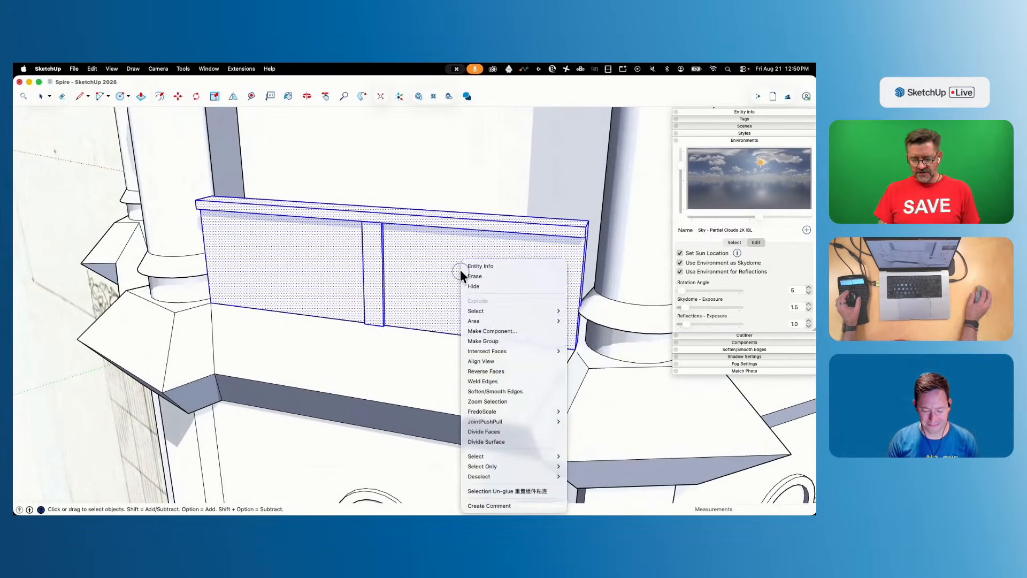
click(502, 342)
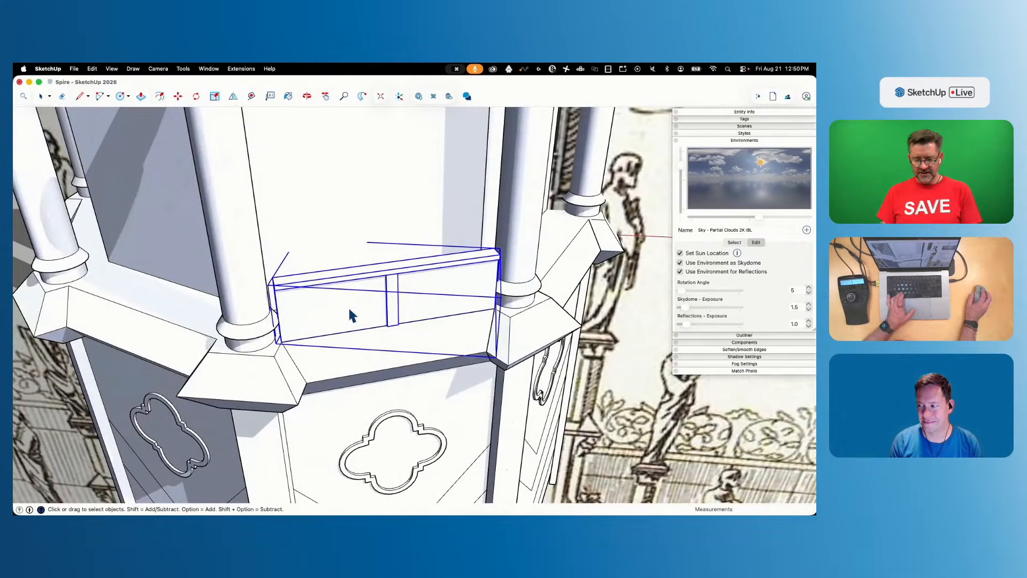
Cut the railing group, paste it in place inside the column's component, and move it back about 15/16" on the ledge
key(super+x)
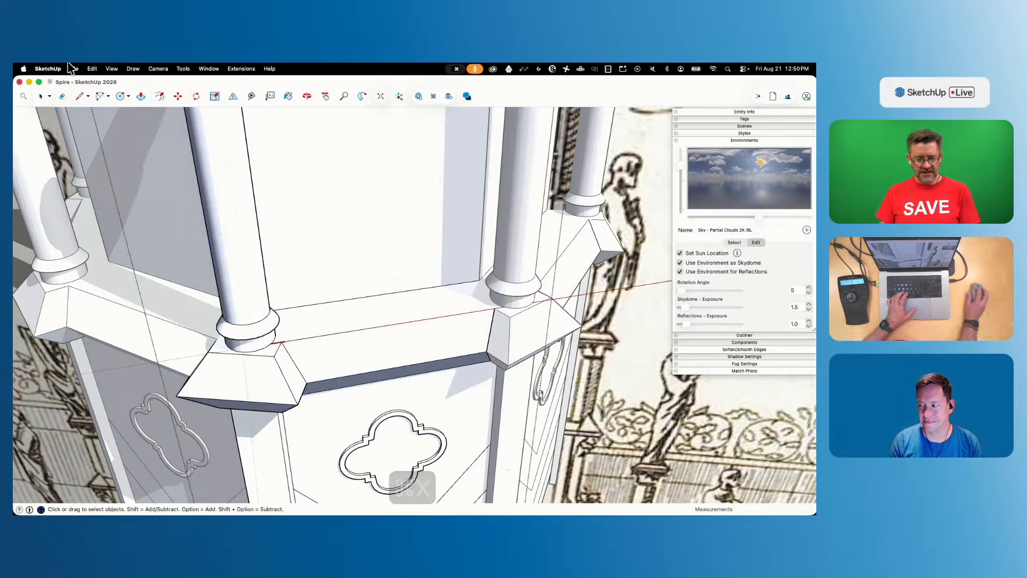
click(93, 69)
click(101, 138)
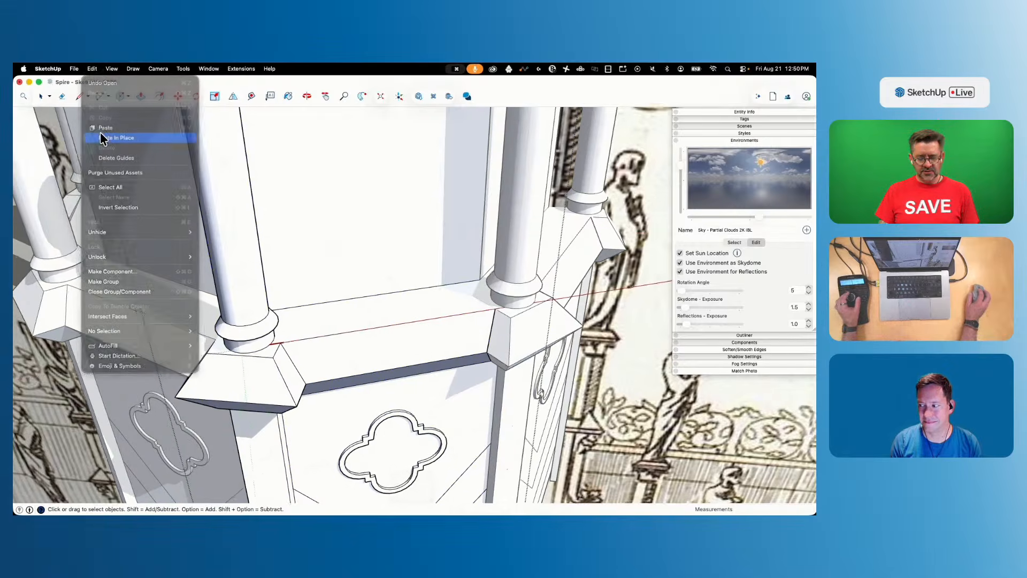
key(m)
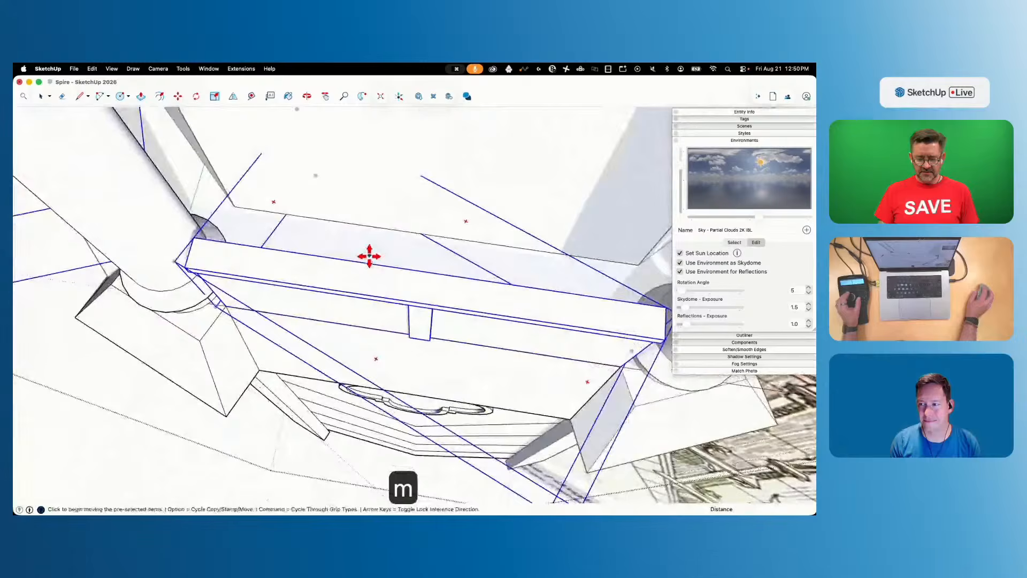
click(372, 295)
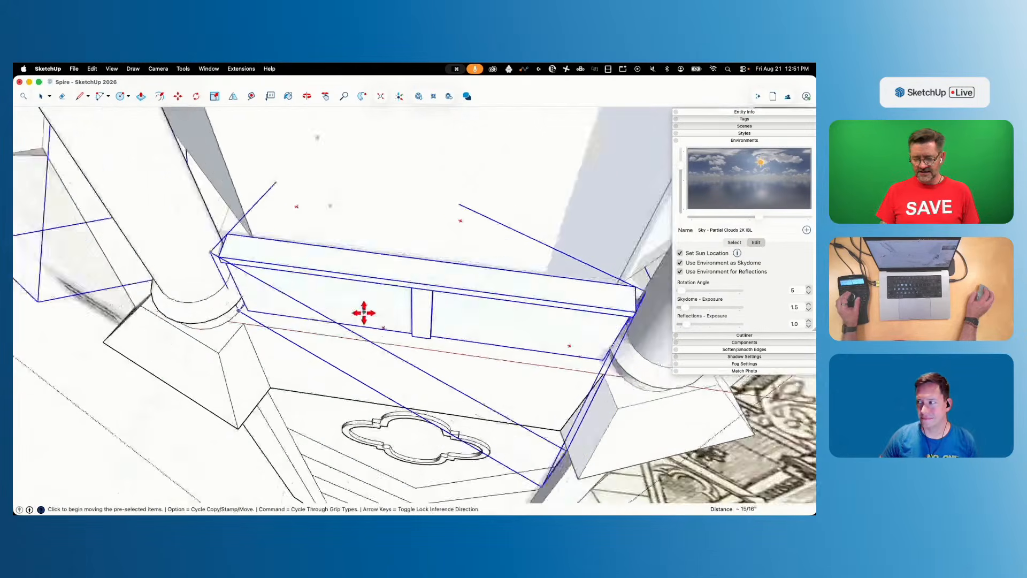
Push/pull the railing's end face outward so that the railing runs into the neighbouring column
key(space)
key(p)
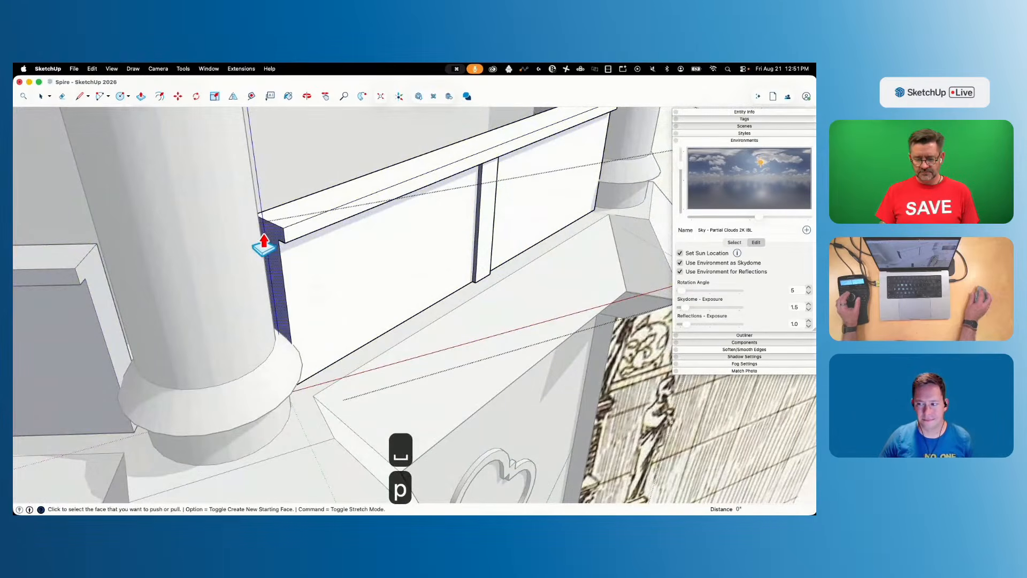
click(269, 237)
click(234, 257)
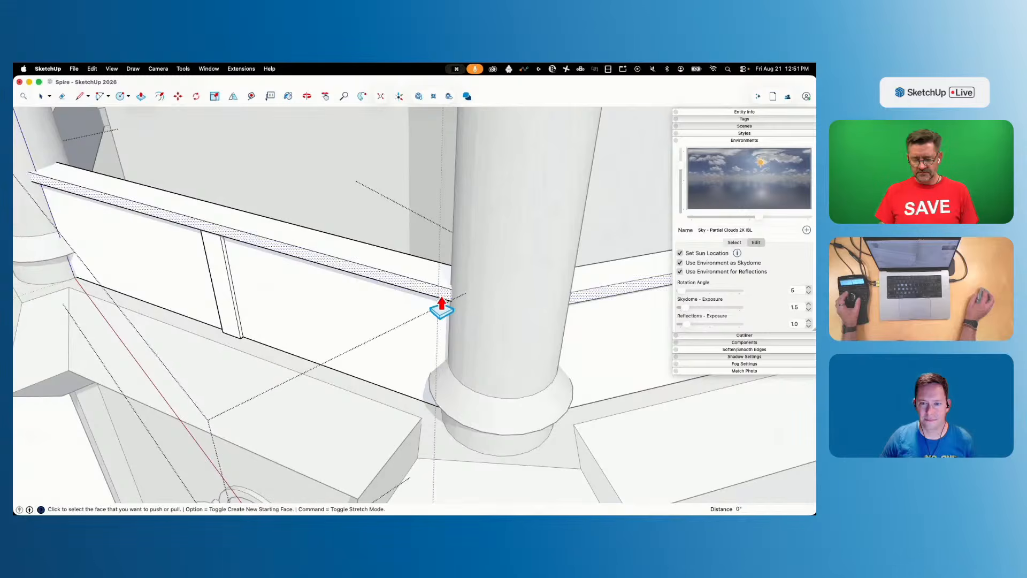
key(space)
click(510, 360)
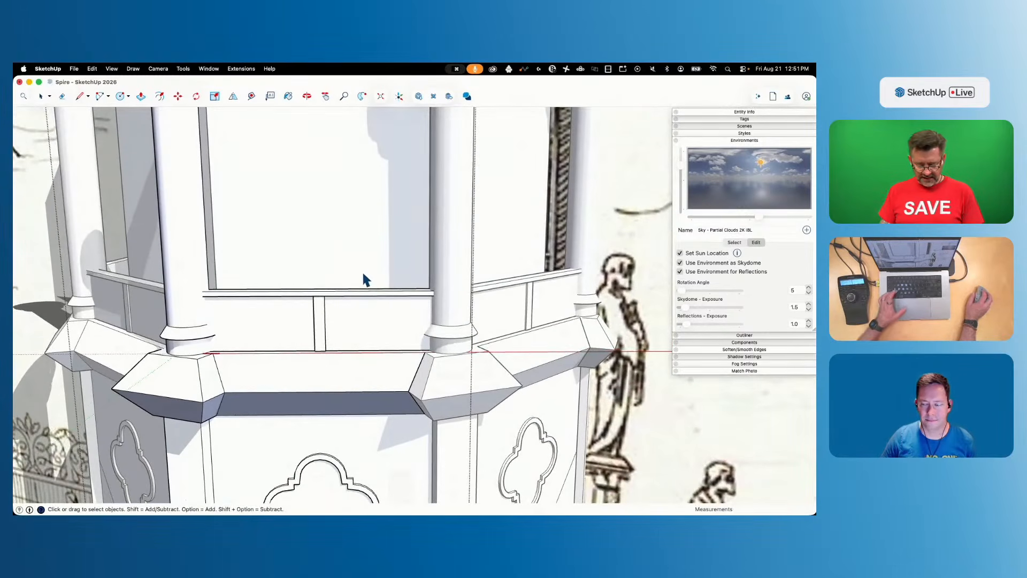
Turn on the X-ray display and draw a vertical line from the base edge of the railing's first panel to just below the cap
key(x)
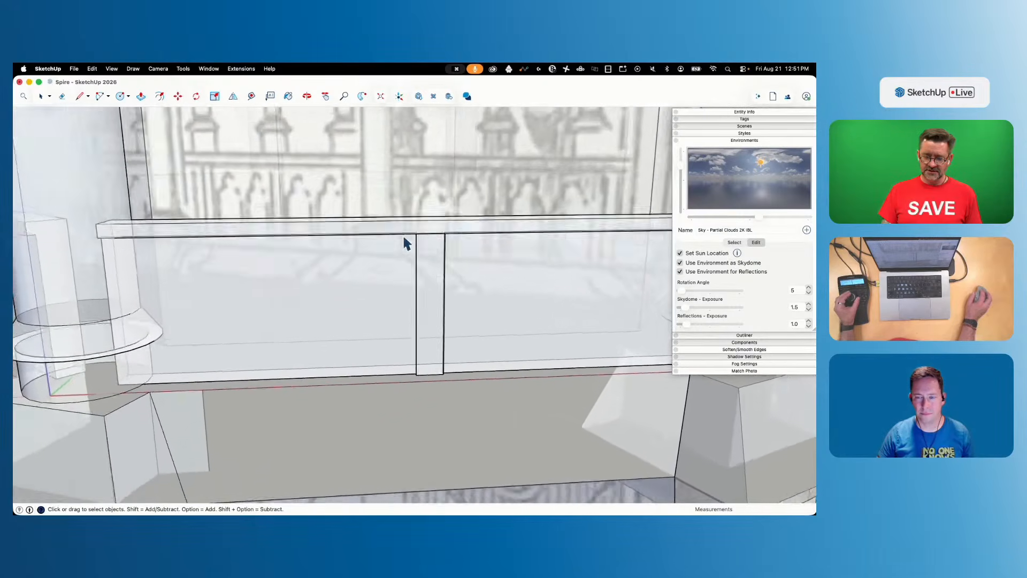
key(l)
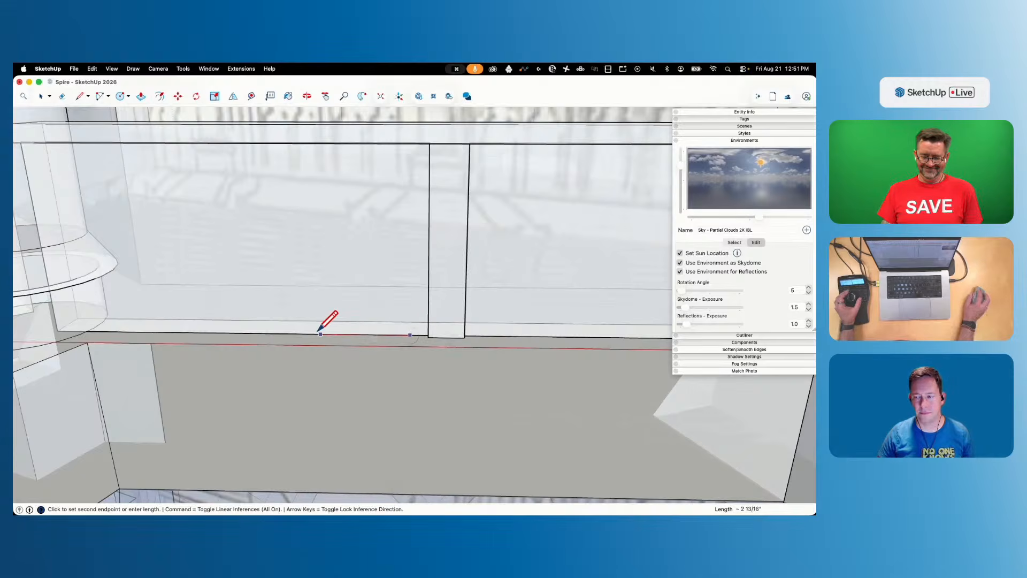
key(Escape)
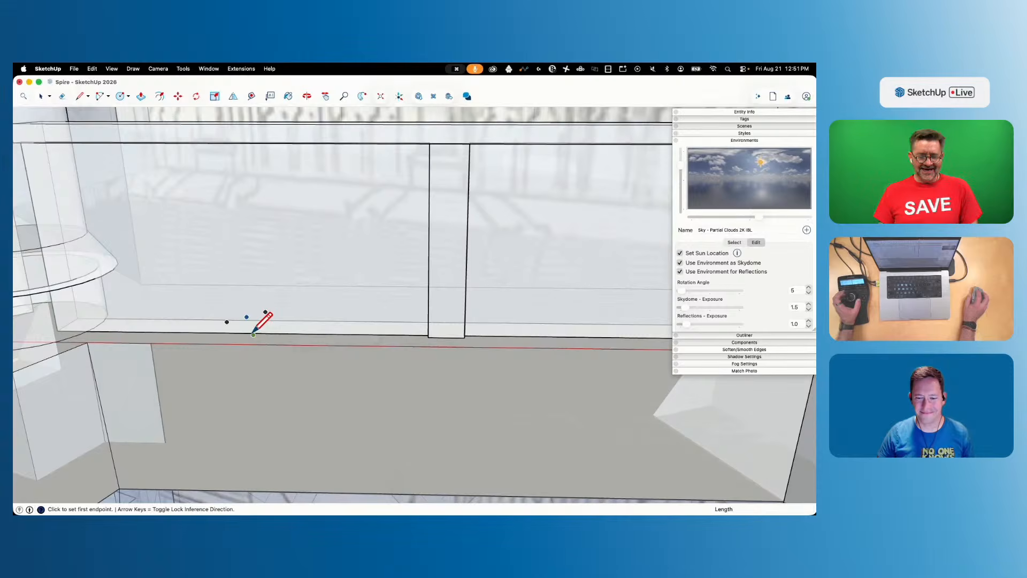
scroll(256, 328, up, 5)
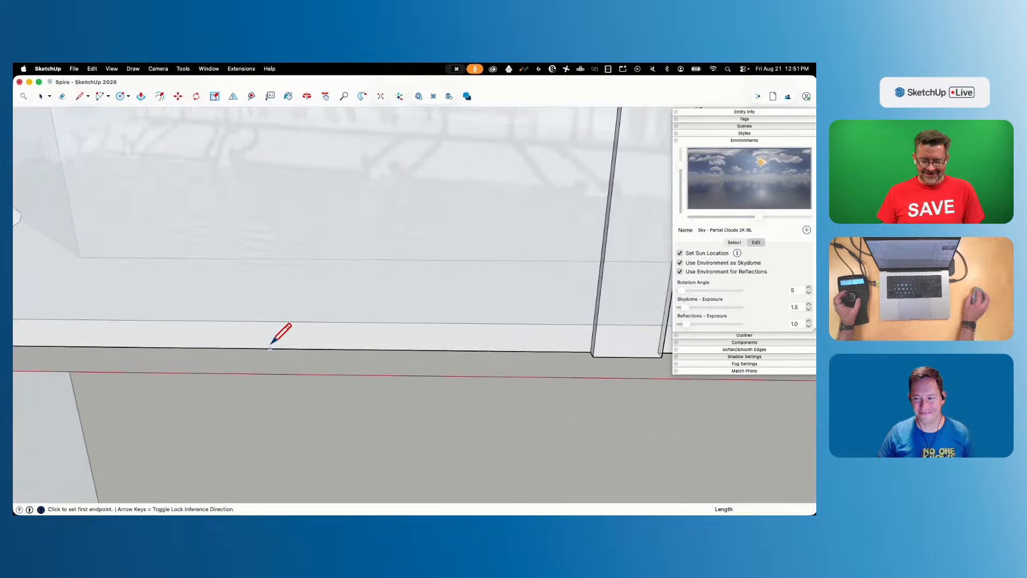
click(241, 348)
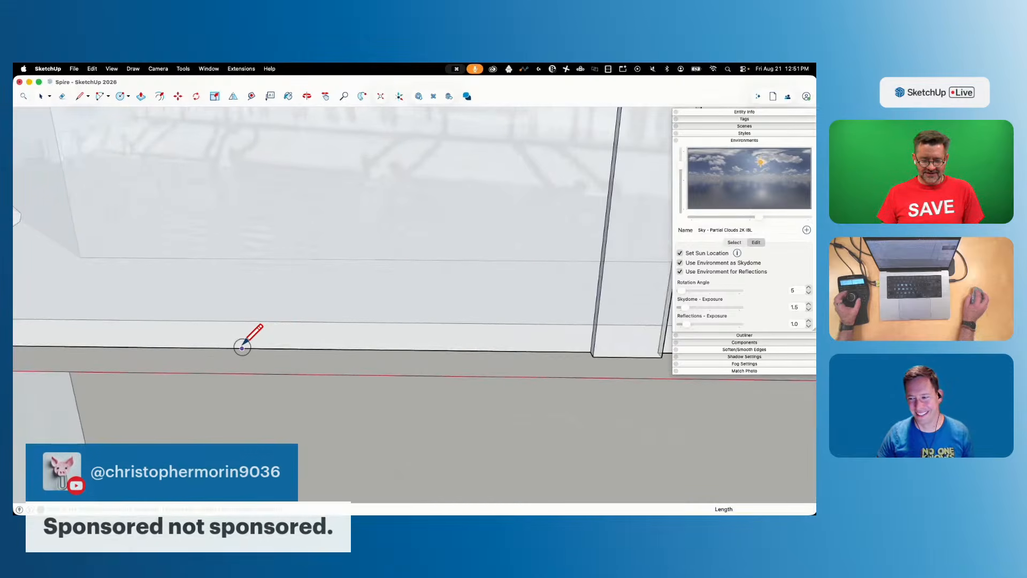
scroll(252, 321, down, 5)
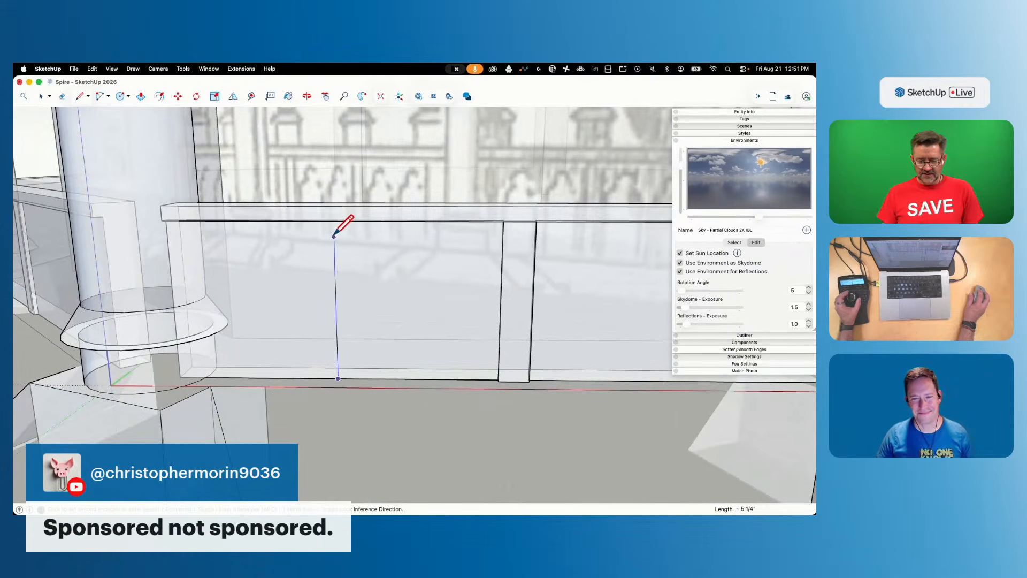
key(space)
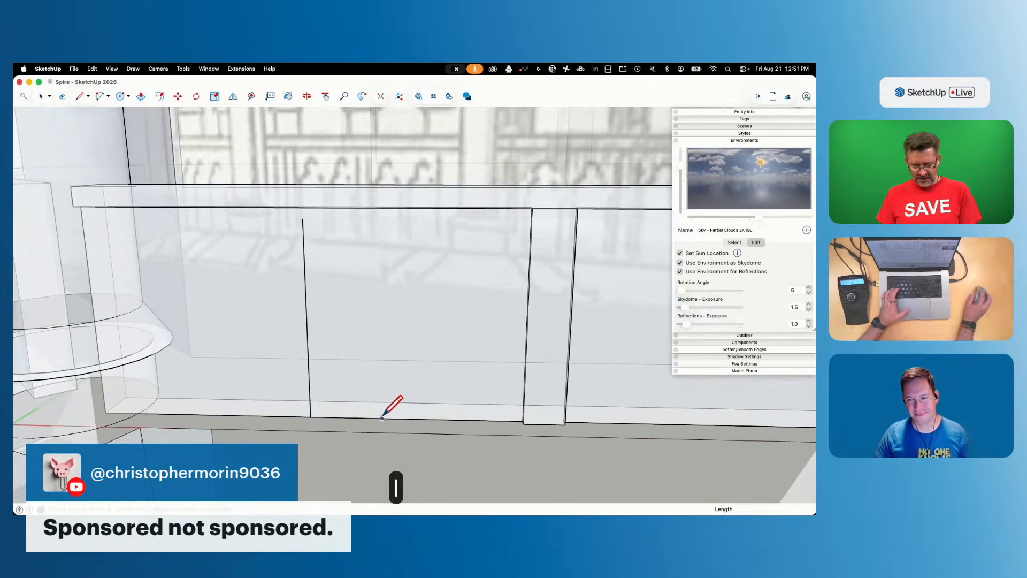
Draw a rectangle about 1 3/8" wide and 3 15/16" high on the railing's base edge, between the vertical line and the upright
key(r)
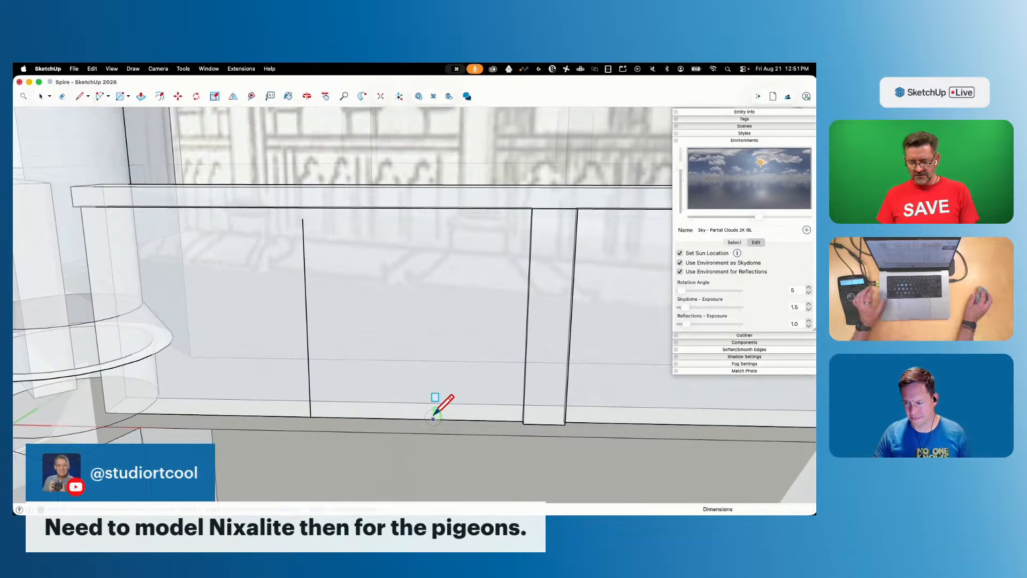
click(434, 418)
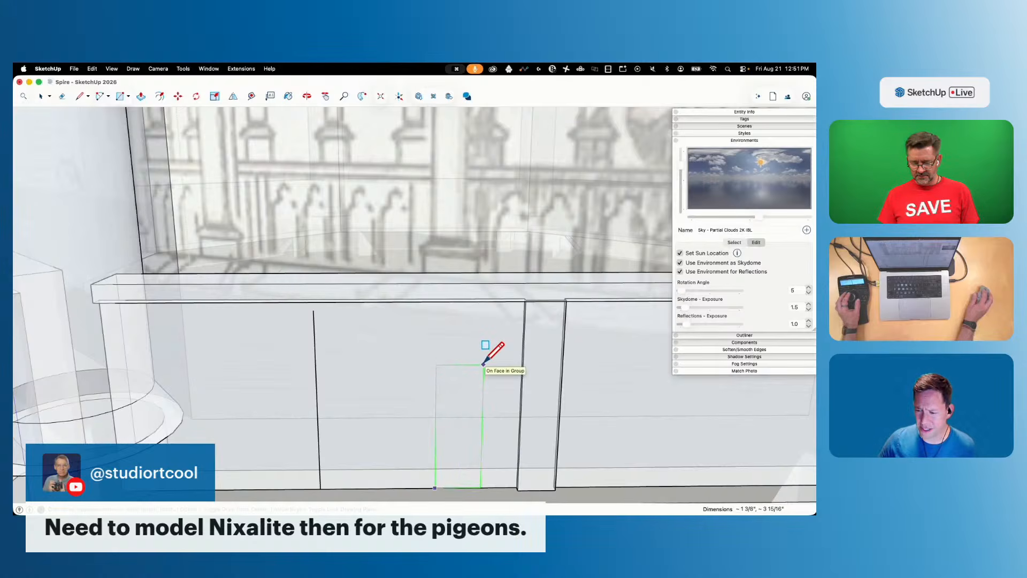
click(485, 366)
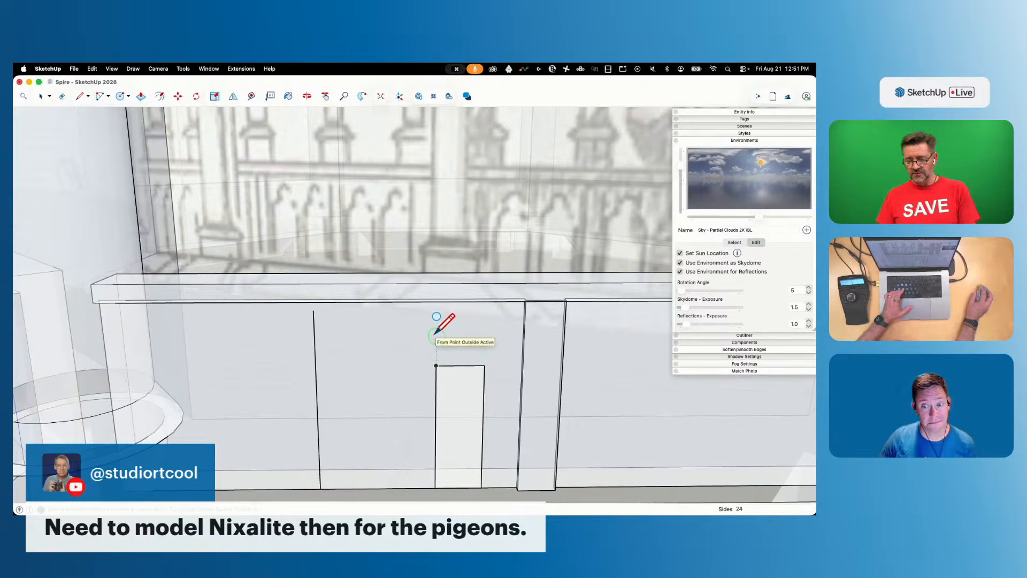
Draw a circle directly above the rectangle's upper corner and another centred on its top edge, reaching that edge's corners
click(459, 348)
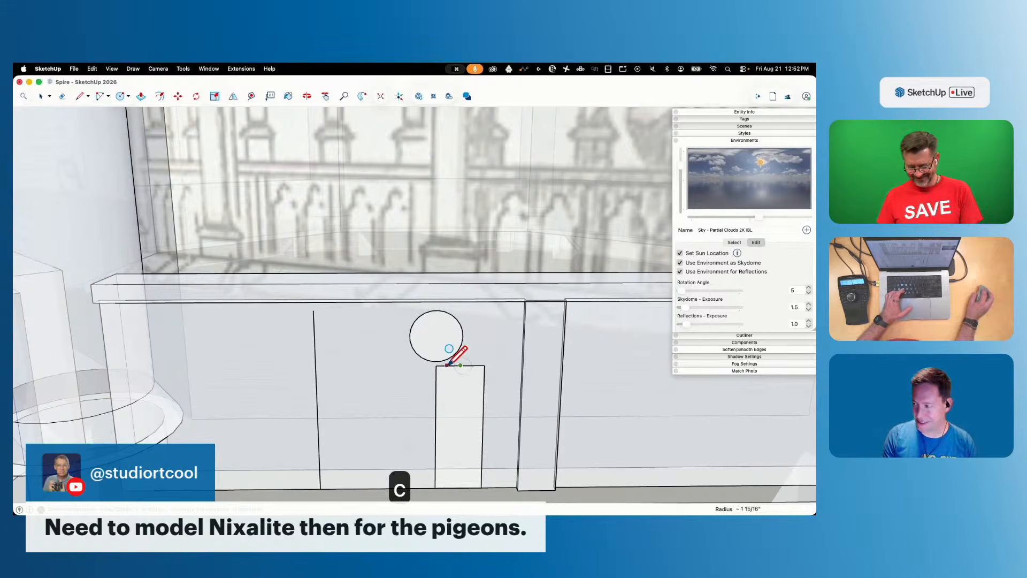
key(c)
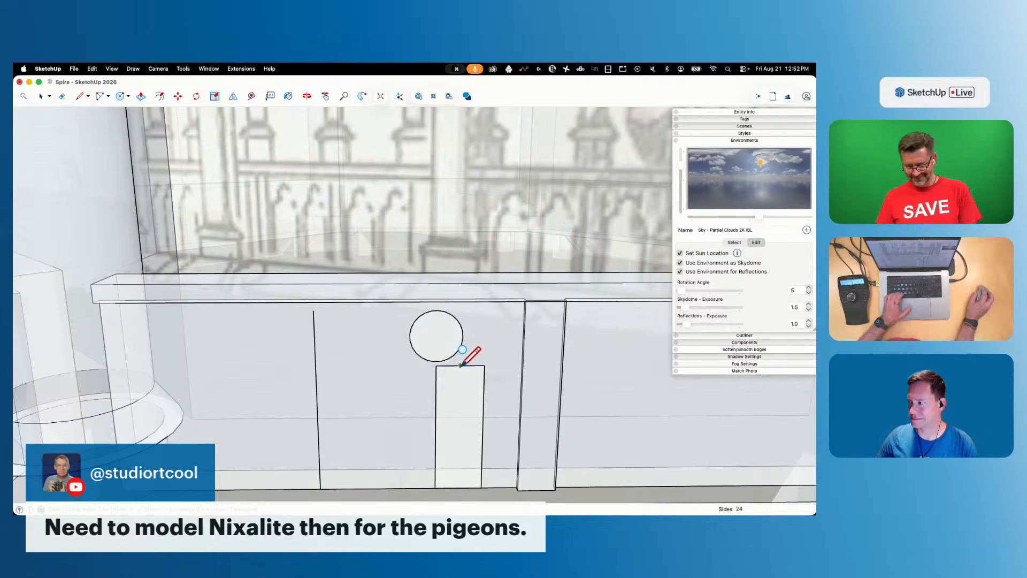
key(Right)
key(Left)
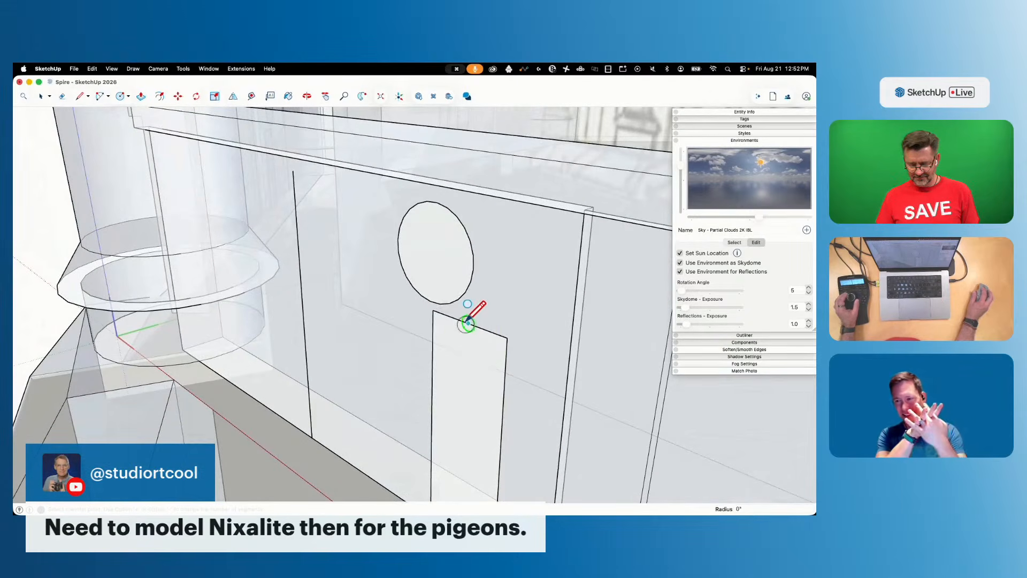
click(433, 309)
Try to divide the upper circle with a vertical line and erase the surplus arcs, and undo the attempt
key(e)
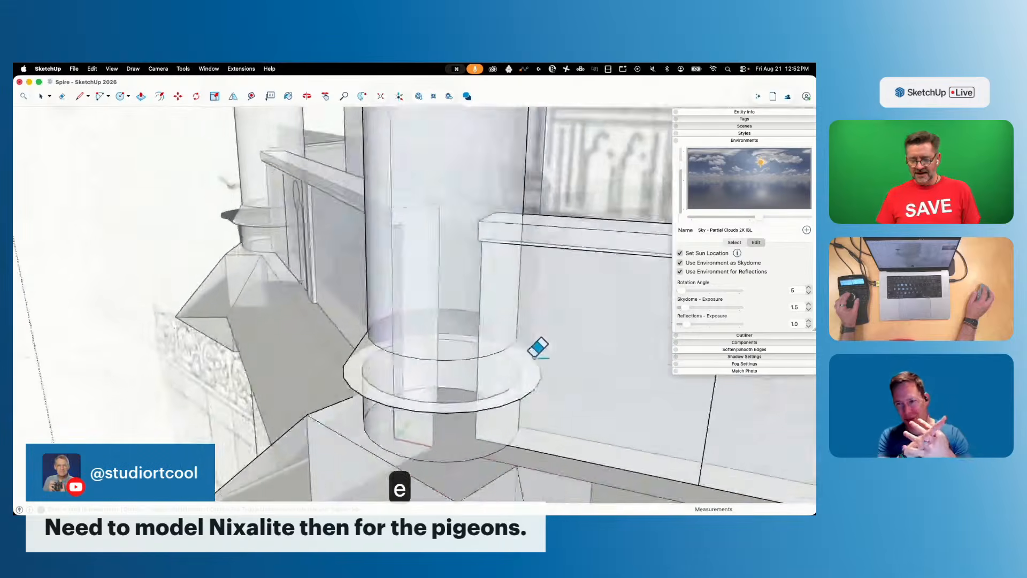
key(e)
key(l)
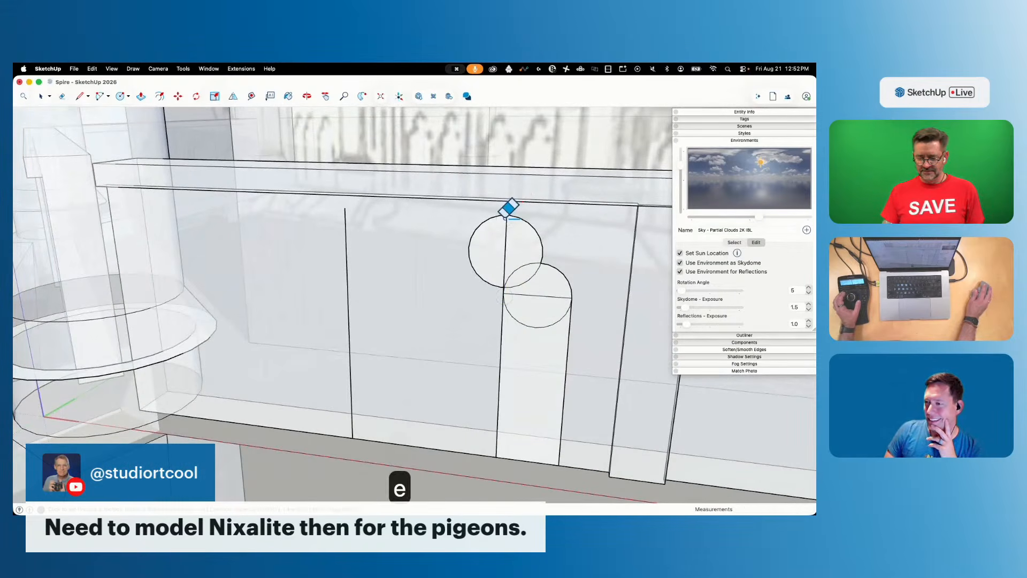
drag(475, 219, 488, 252)
key(super+z)
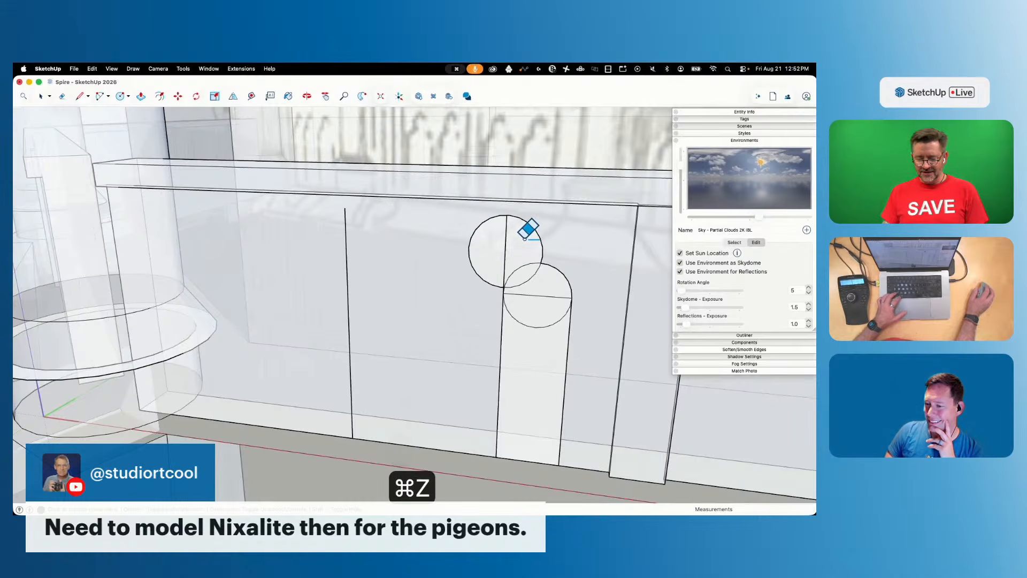
key(super+z)
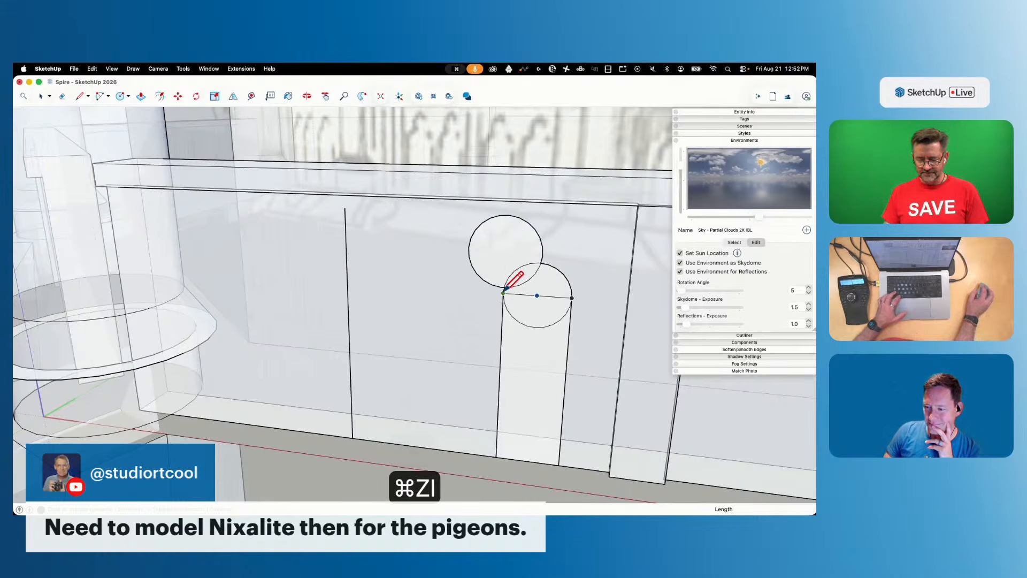
Draw a vertical line from the rectangle's corner to the upper circle's top and erase the surplus arcs and lines, leaving a half-arch profile
click(503, 291)
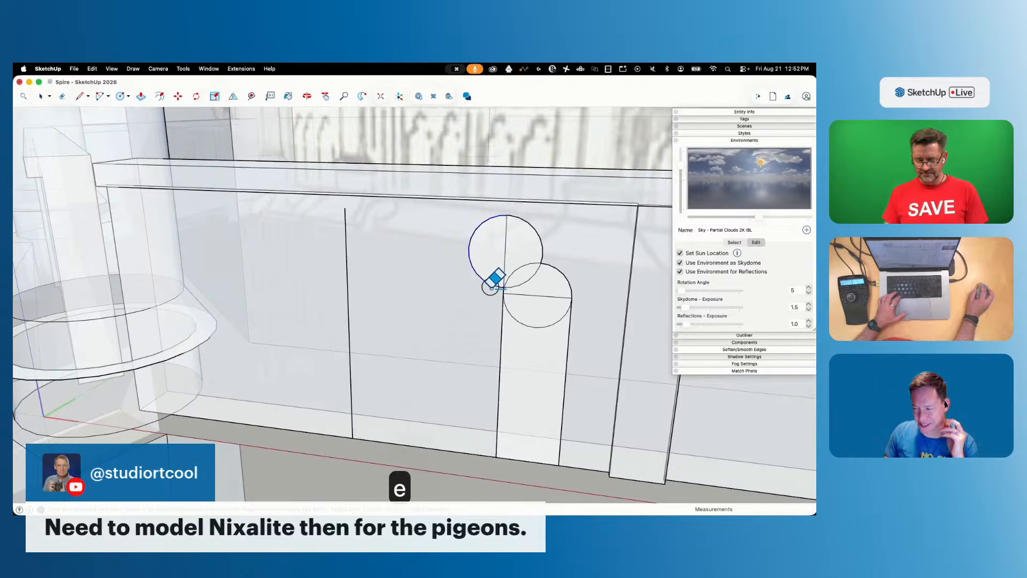
drag(492, 284, 519, 267)
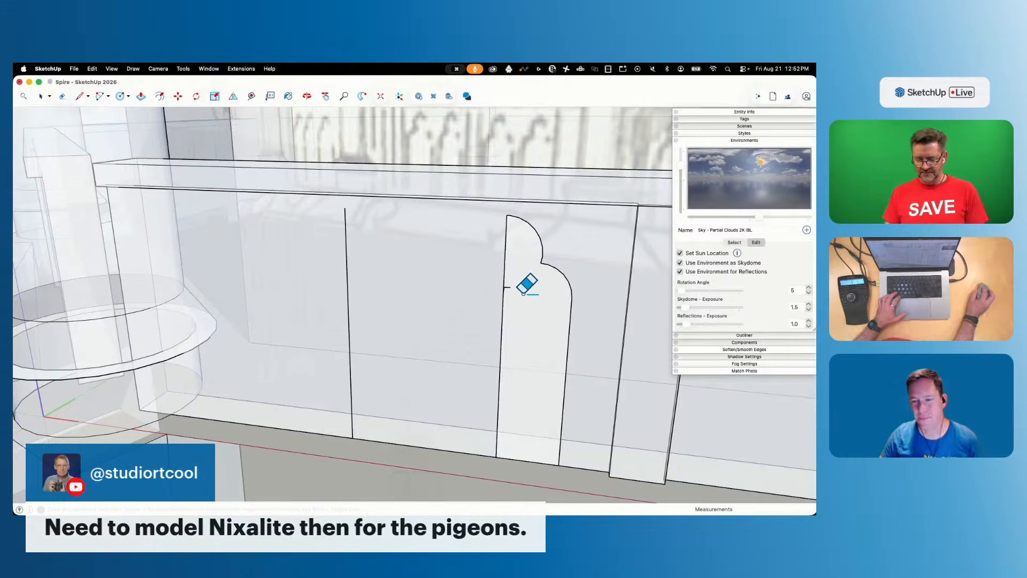
scroll(512, 287, up, 8)
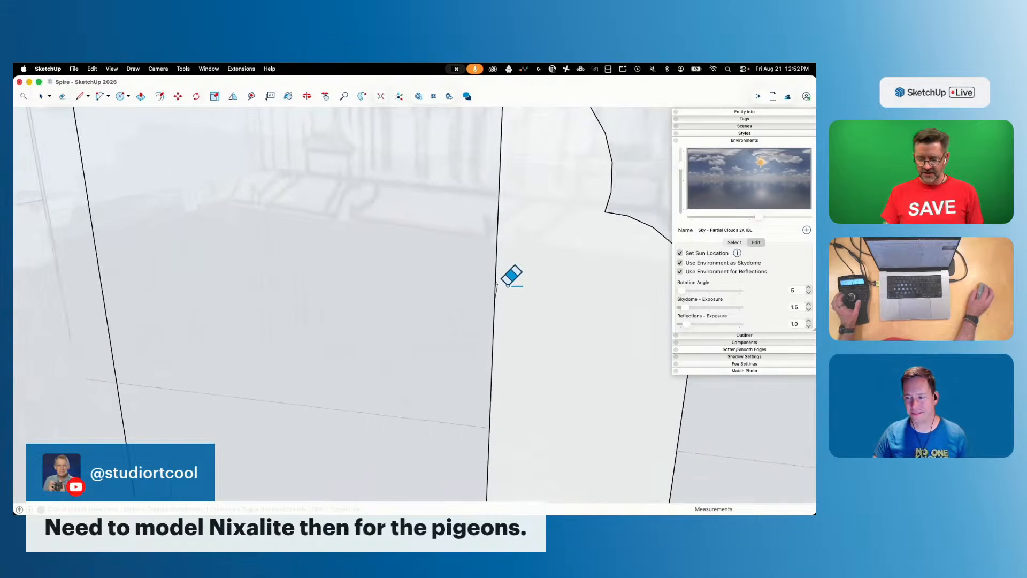
Make a copy of the half-arch face rotated 180° about its straight vertical edge and erase the dividing line between the halves
key(space)
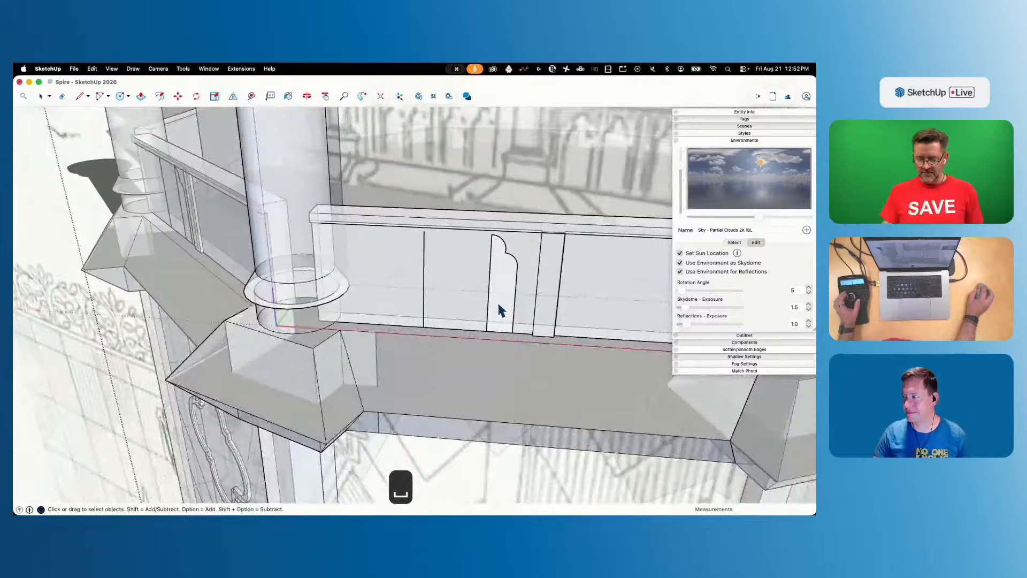
click(499, 306)
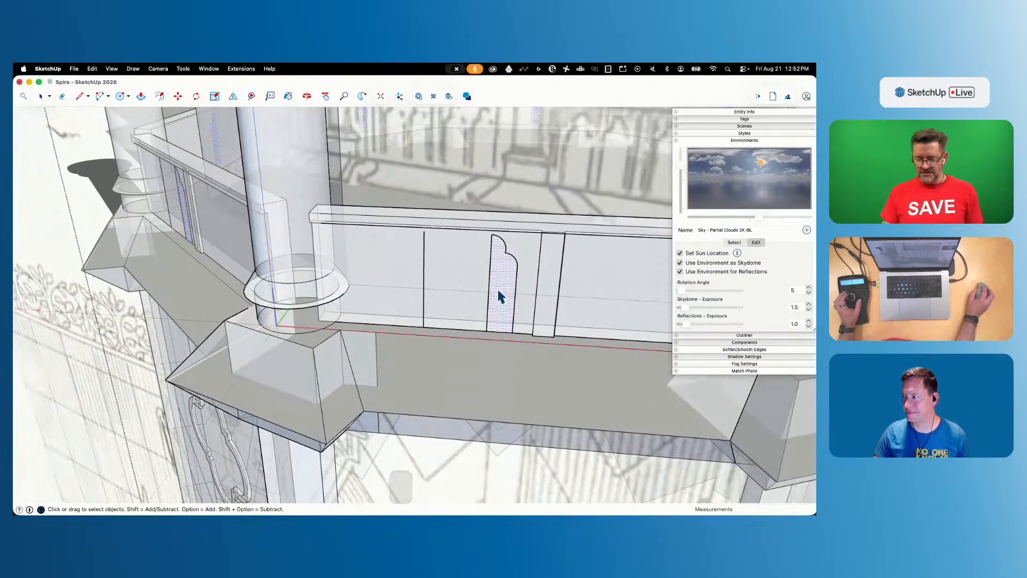
key(q)
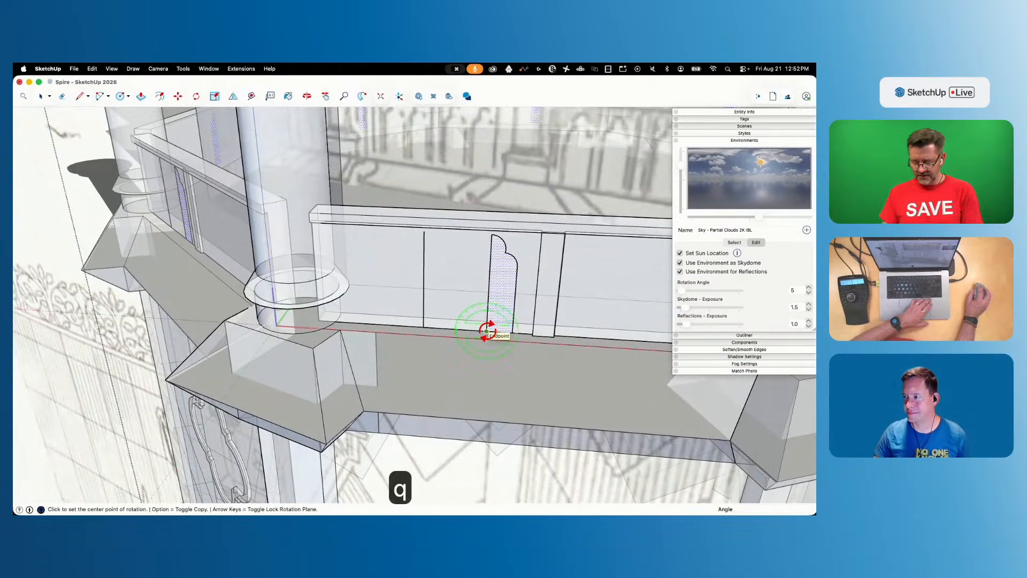
key(Up)
click(486, 332)
click(498, 331)
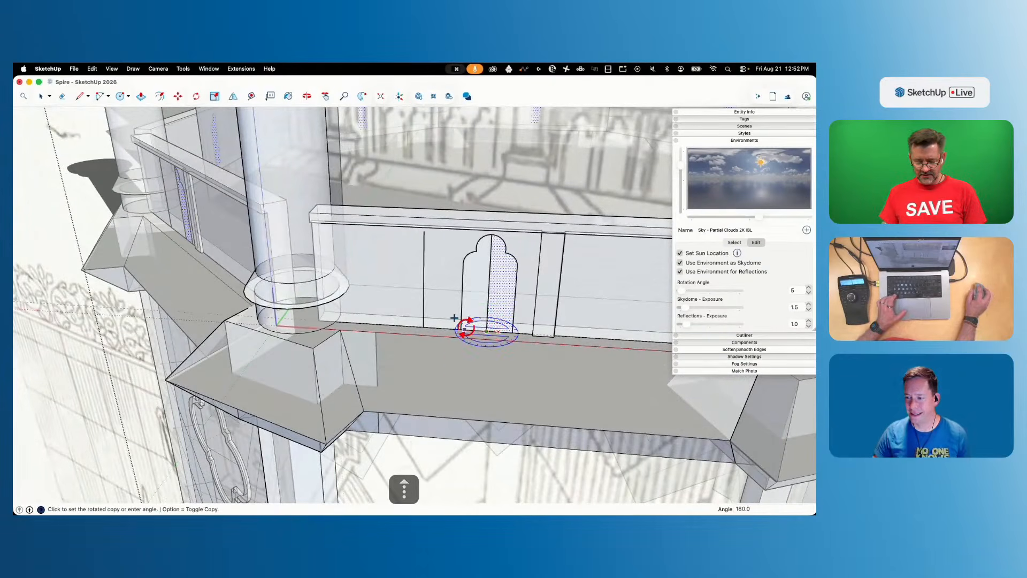
click(465, 327)
key(e)
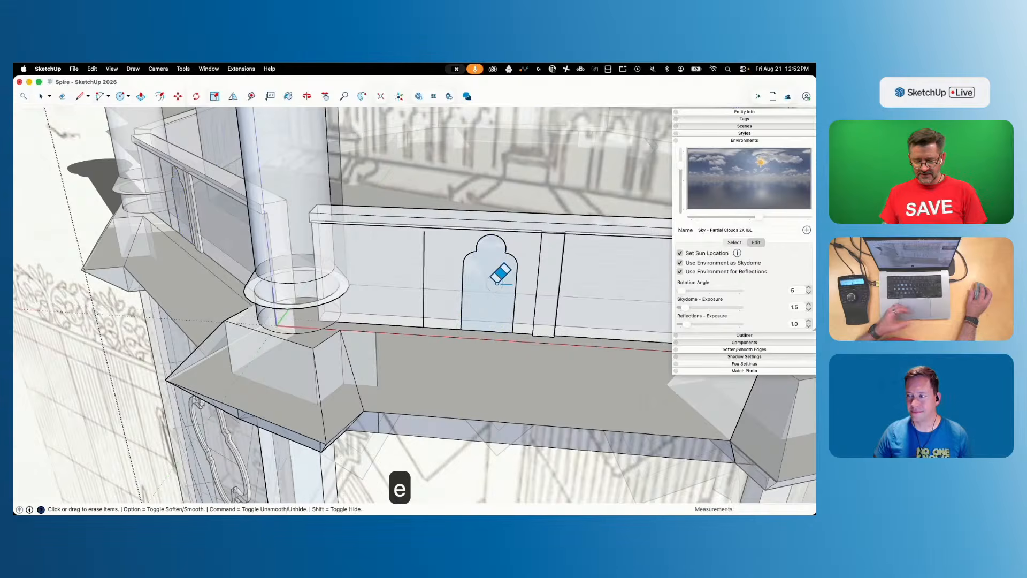
Cut the finished lobed arch face out of the railing panel, keeping it ready for pasting
key(space)
click(493, 287)
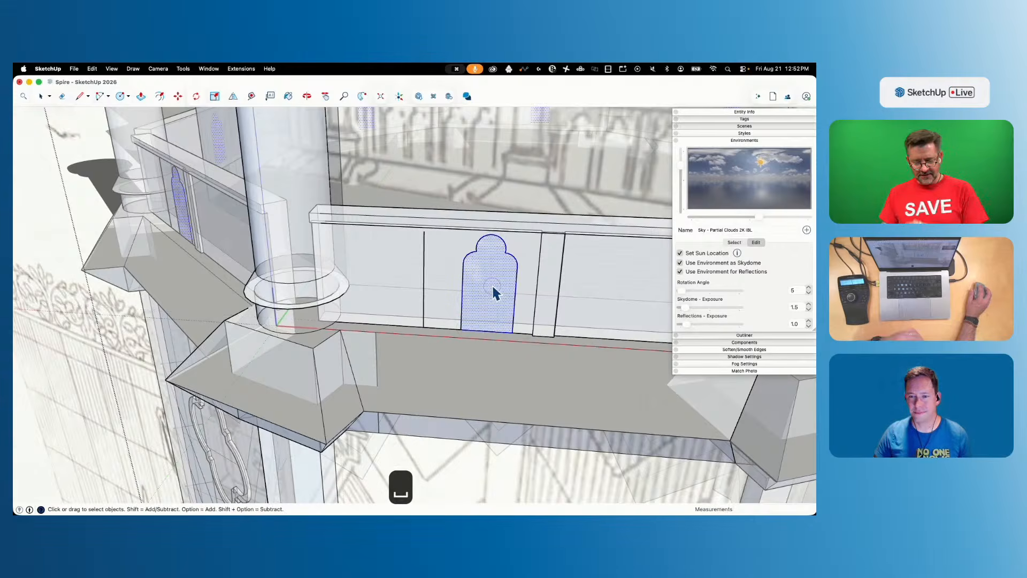
key(cmd+x)
Explode the nested railing object and intersect its faces with the context
click(506, 254)
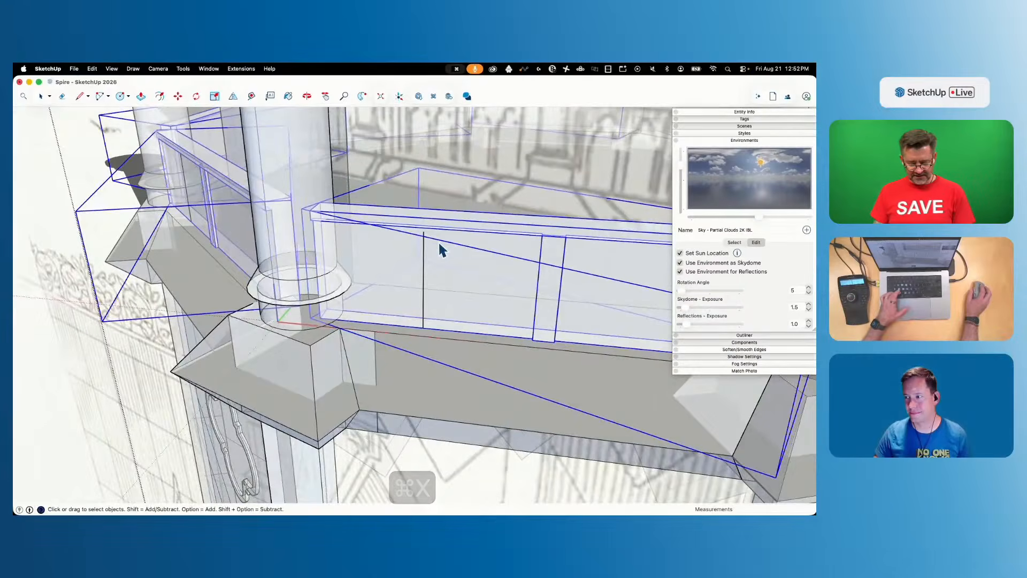
key(x)
mouse_move(475, 252)
middle_down()
mouse_move(541, 294)
mouse_move(332, 259)
mouse_move(484, 283)
mouse_move(477, 272)
middle_up()
scroll(538, 323, up, 3)
right_click(471, 284)
click(515, 308)
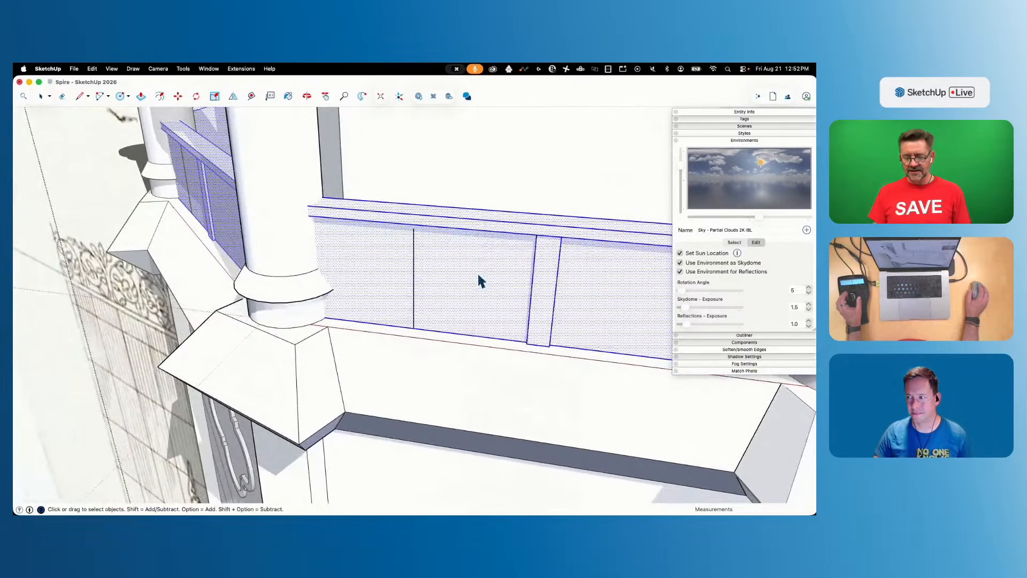
right_click(477, 272)
mouse_move(516, 337)
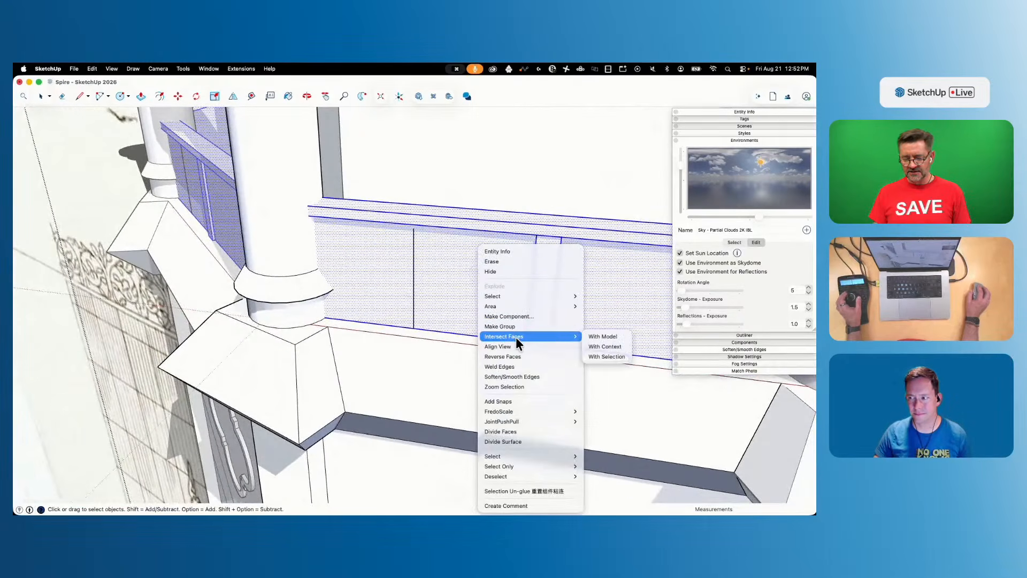
click(604, 345)
Paste the lobed arch back in place and copy it to the other side of the panel's dividing line
middle_drag(515, 288, 341, 258)
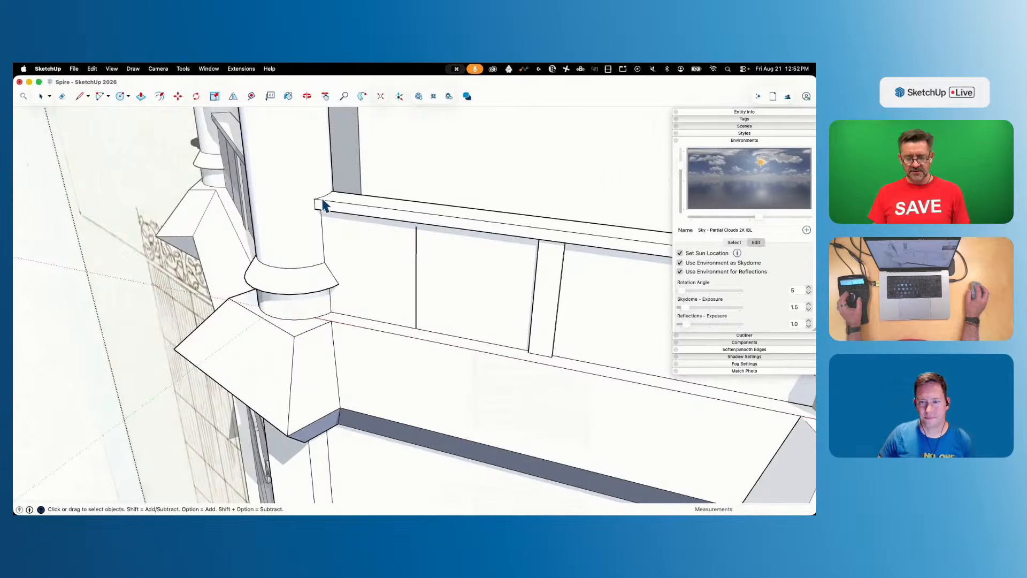
middle_drag(324, 205, 420, 275)
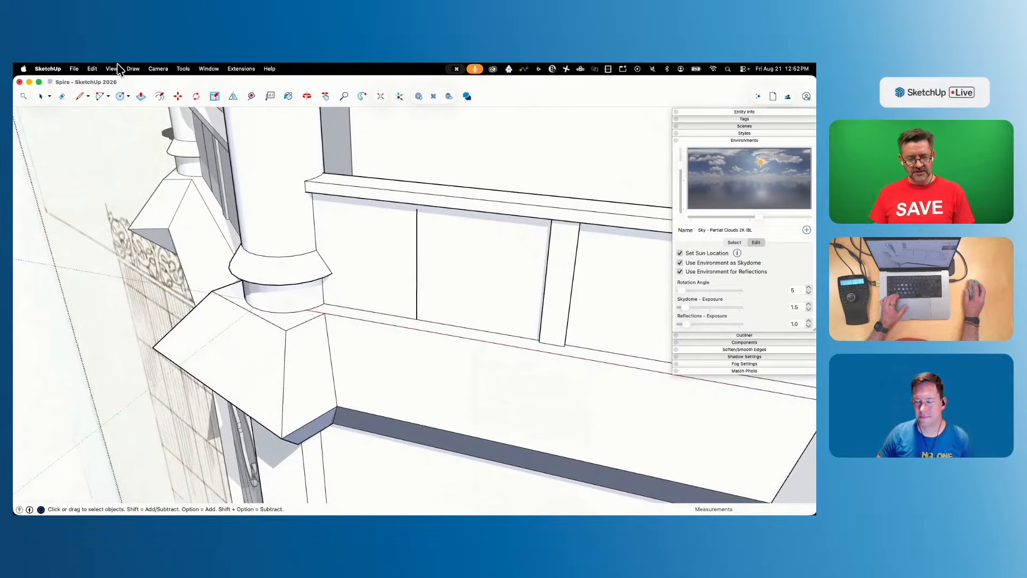
click(91, 69)
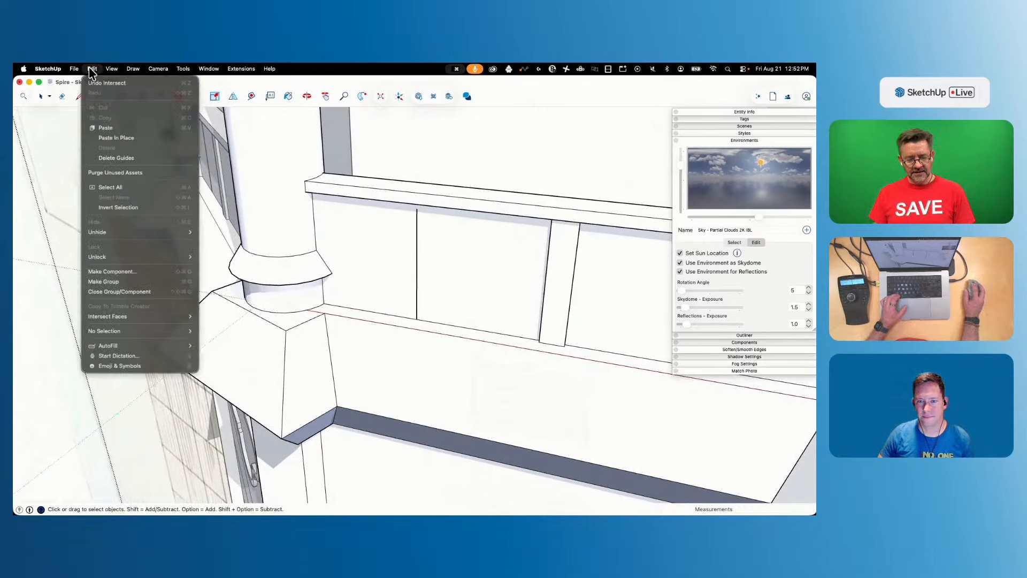
click(112, 143)
key(m)
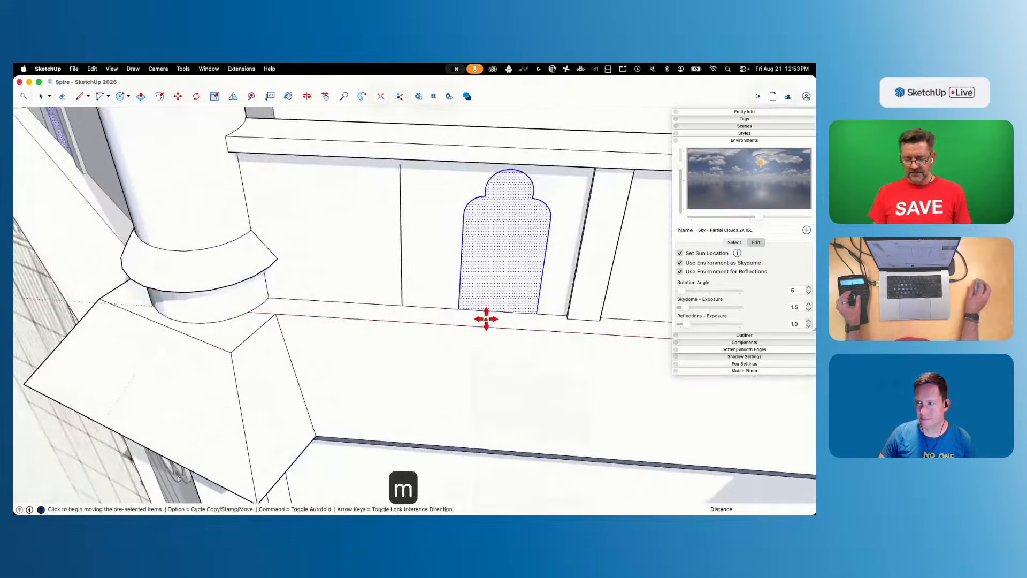
click(496, 310)
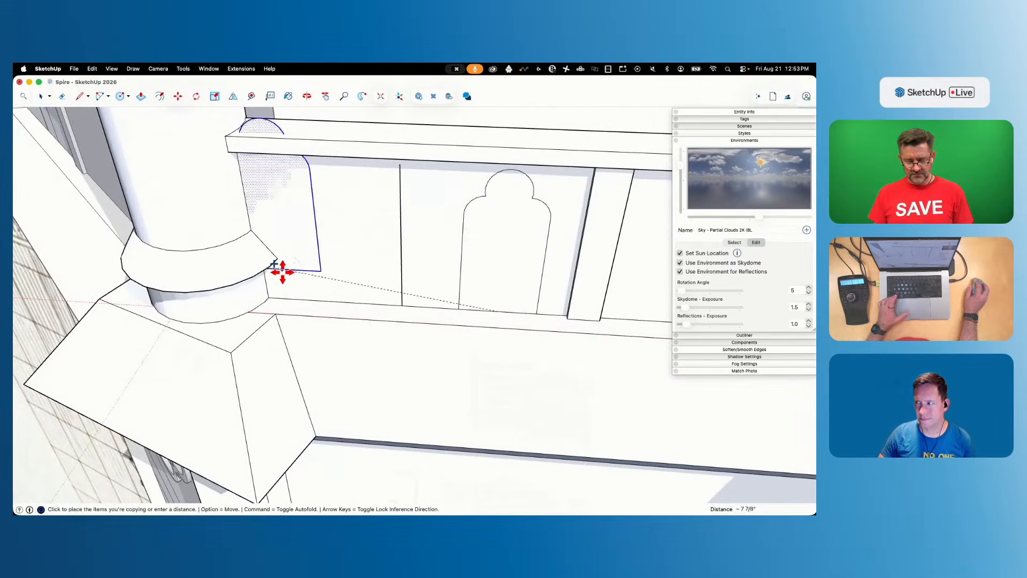
click(332, 300)
Erase the panel's dividing line and move the arches closer together, the one by the column about 1 3/16" and the other about 7/8"
key(e)
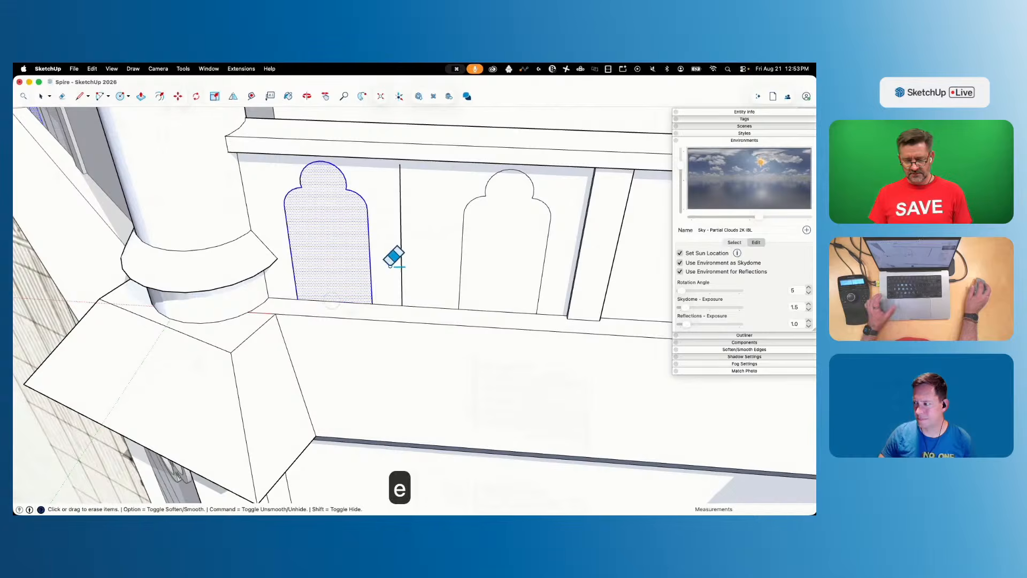
key(p)
key(space)
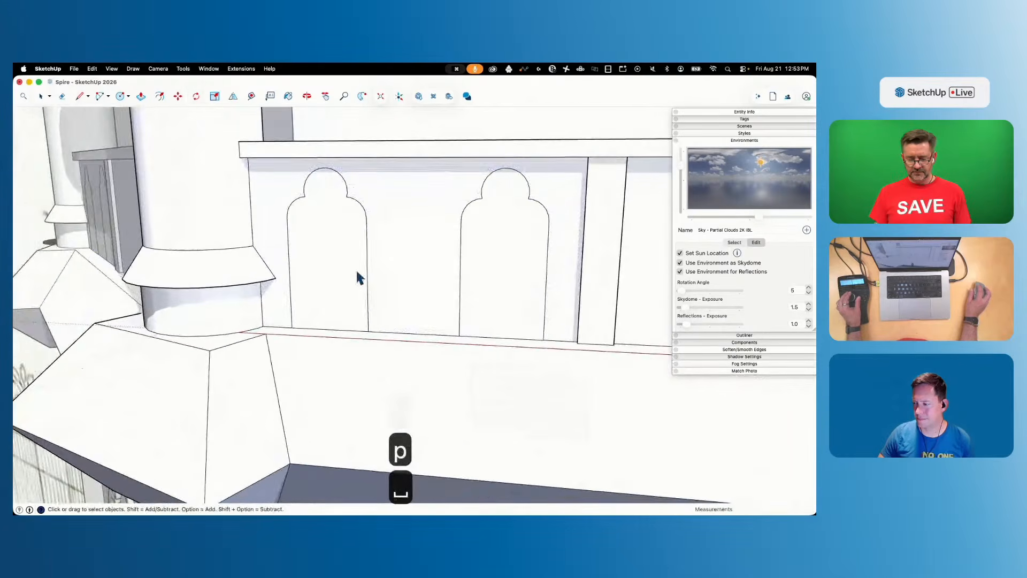
click(350, 273)
key(m)
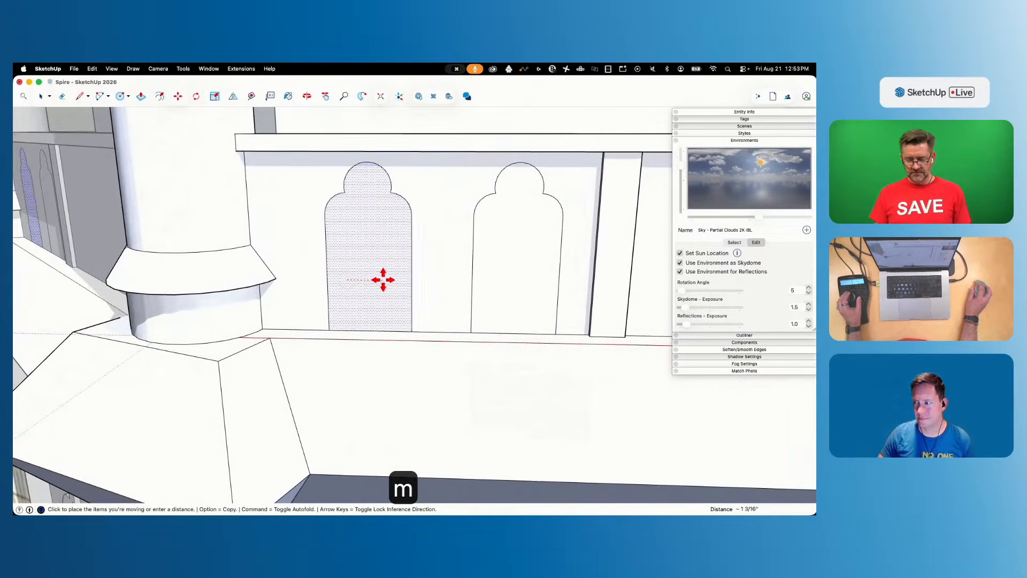
click(383, 280)
key(space)
click(515, 305)
key(m)
drag(513, 306, 486, 307)
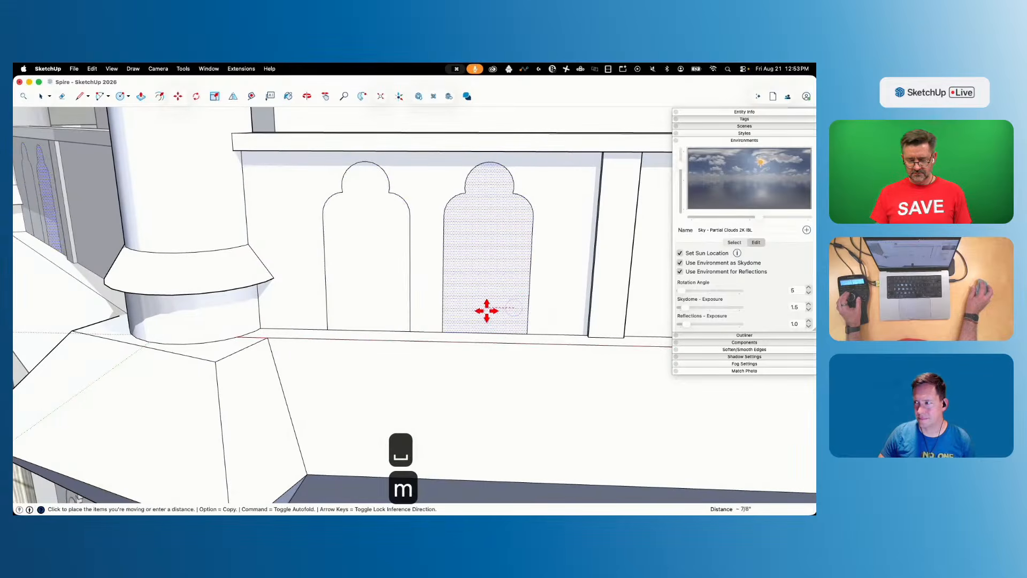
key(p)
click(380, 278)
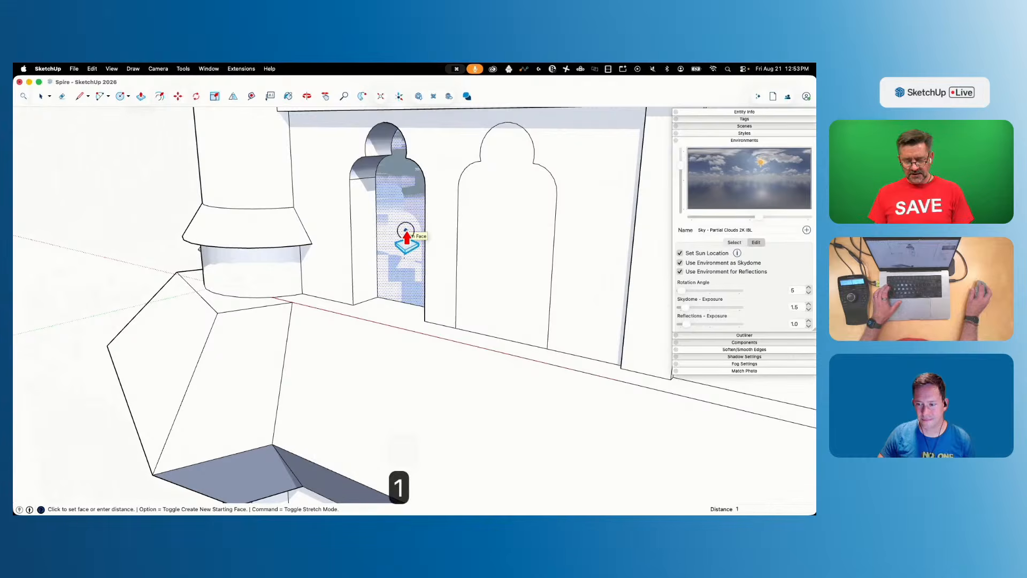
key(Escape)
Select both arch faces and make a flipped copy of them on the far side of the railing's central upright
key(space)
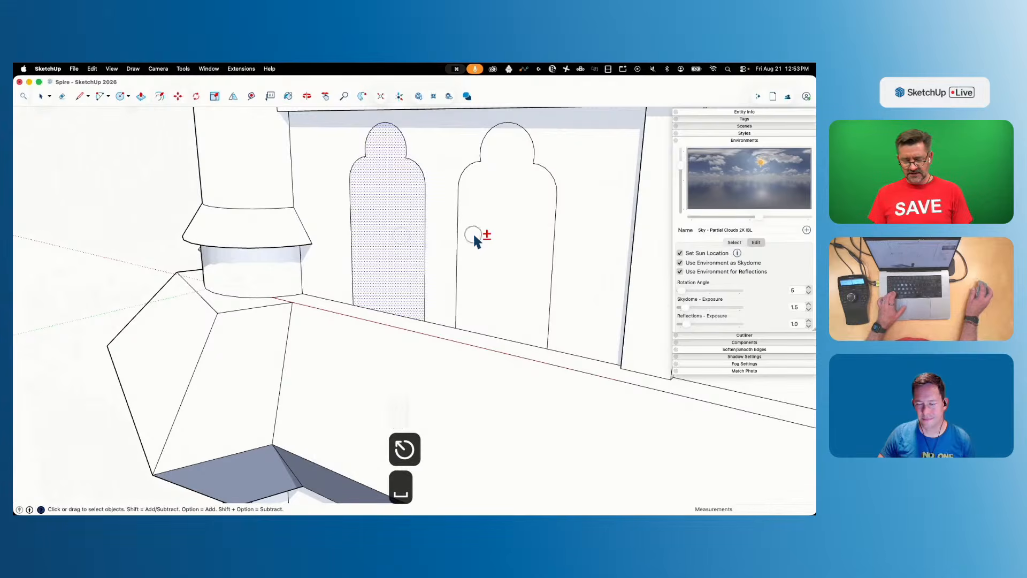
key(m)
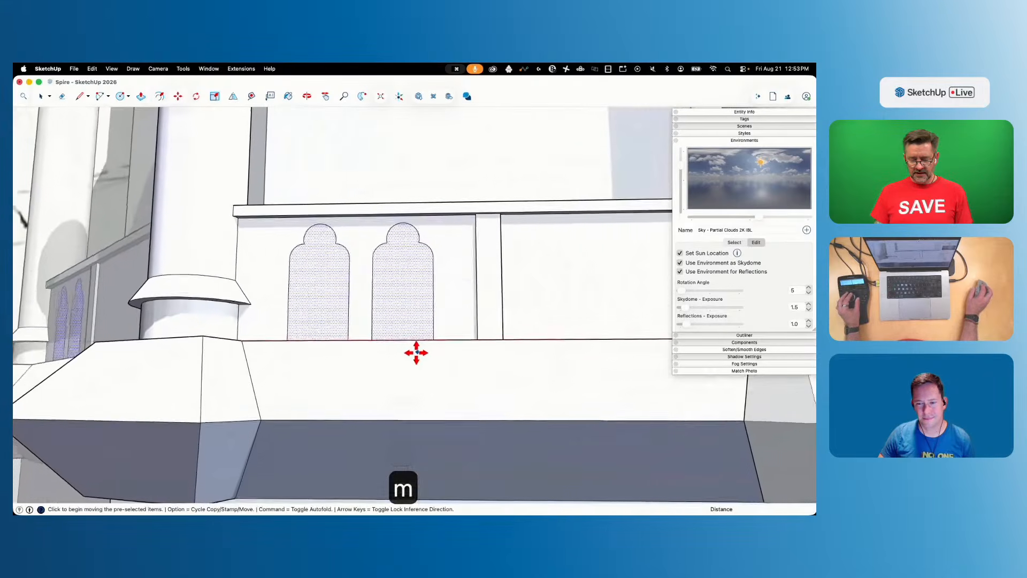
middle_drag(396, 367, 389, 336)
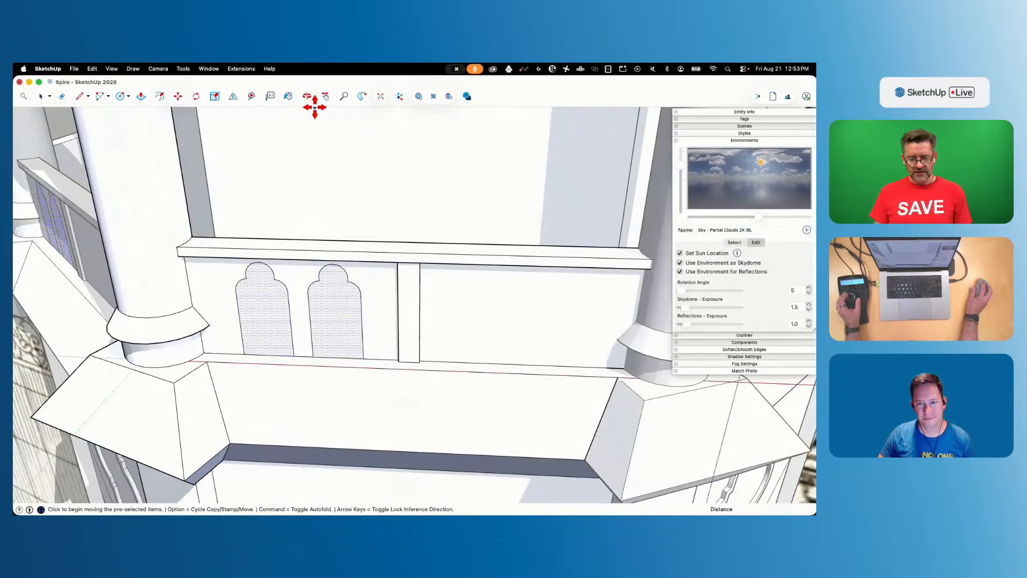
click(230, 98)
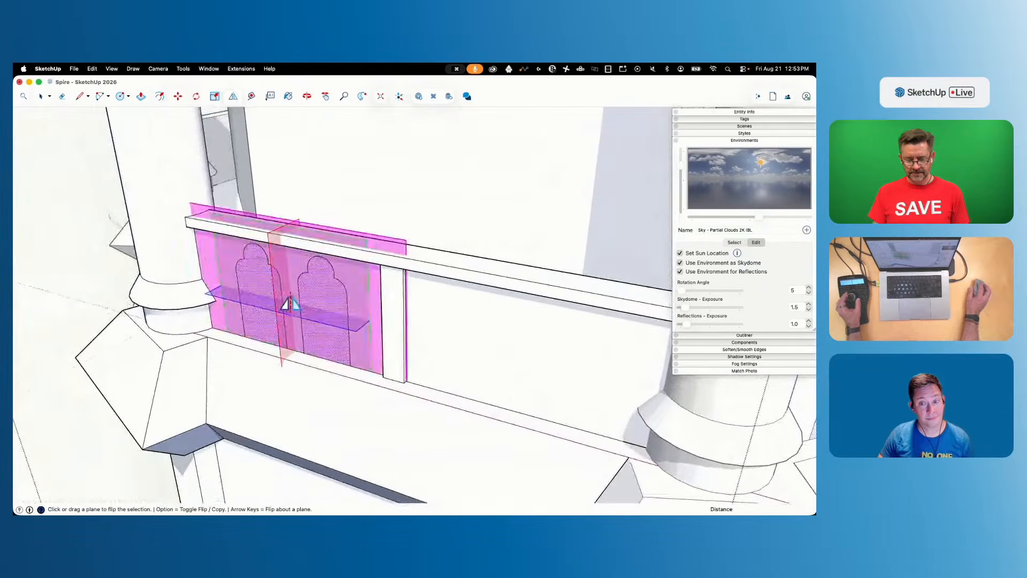
key(alt)
drag(308, 309, 395, 381)
key(space)
Push all four lobed arches through the railing's thickness to cut openings, and save the model
key(p)
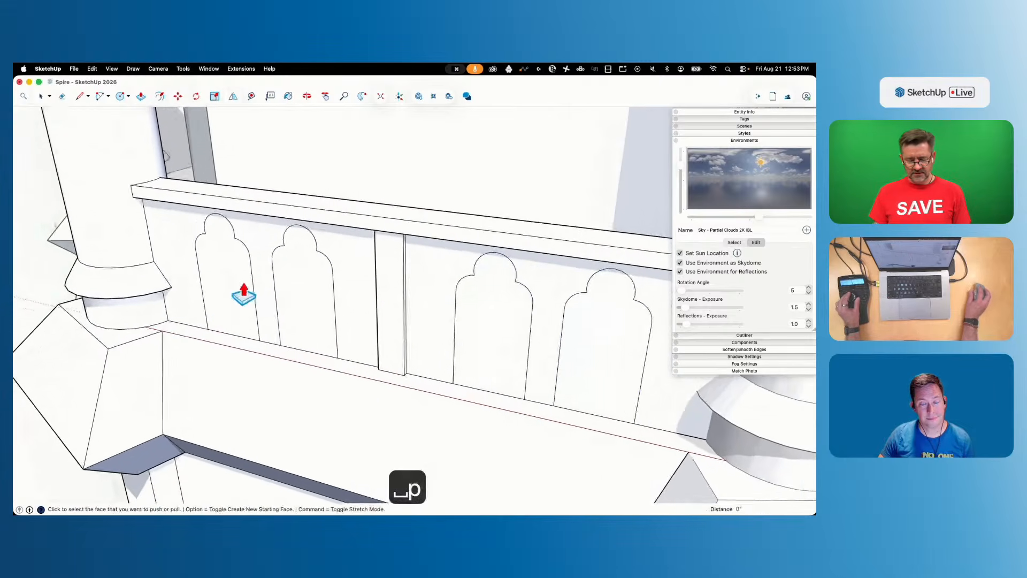
click(231, 298)
click(234, 266)
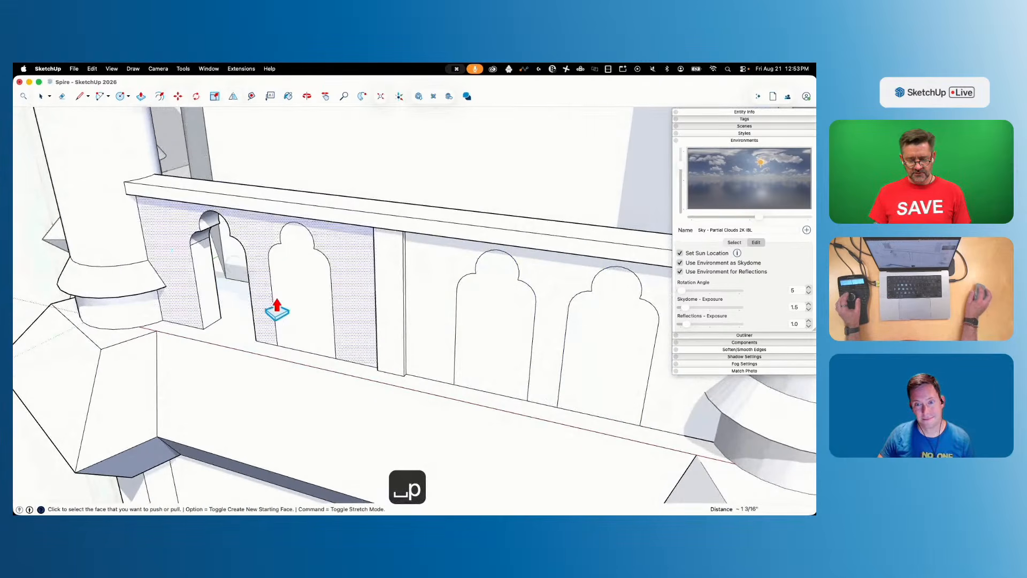
double_click(305, 320)
double_click(521, 348)
double_click(594, 363)
key(space)
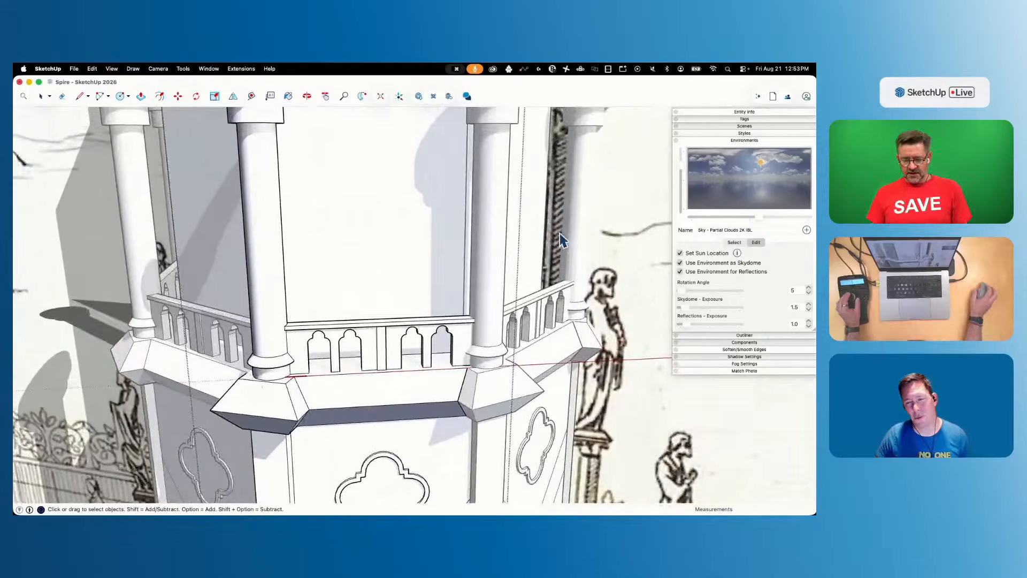
key(super+s)
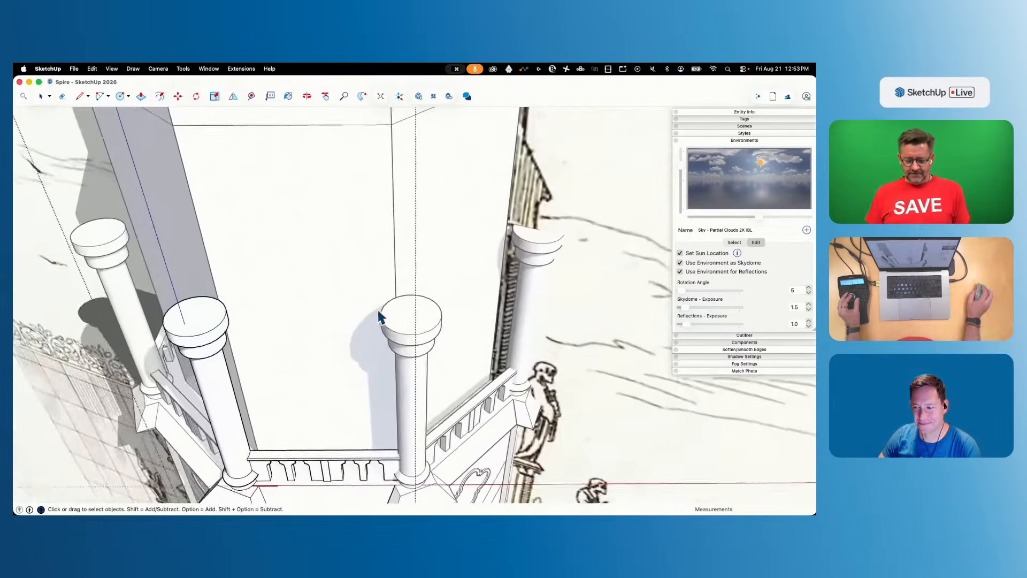
Draw a line through the centre of the cap on each of the two neighbouring front columns
key(l)
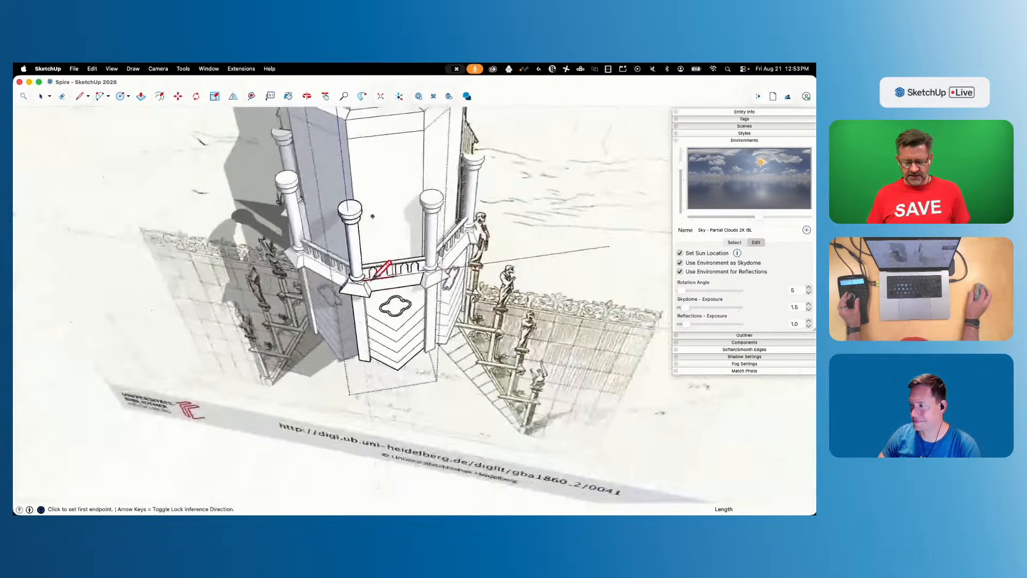
key(space)
key(l)
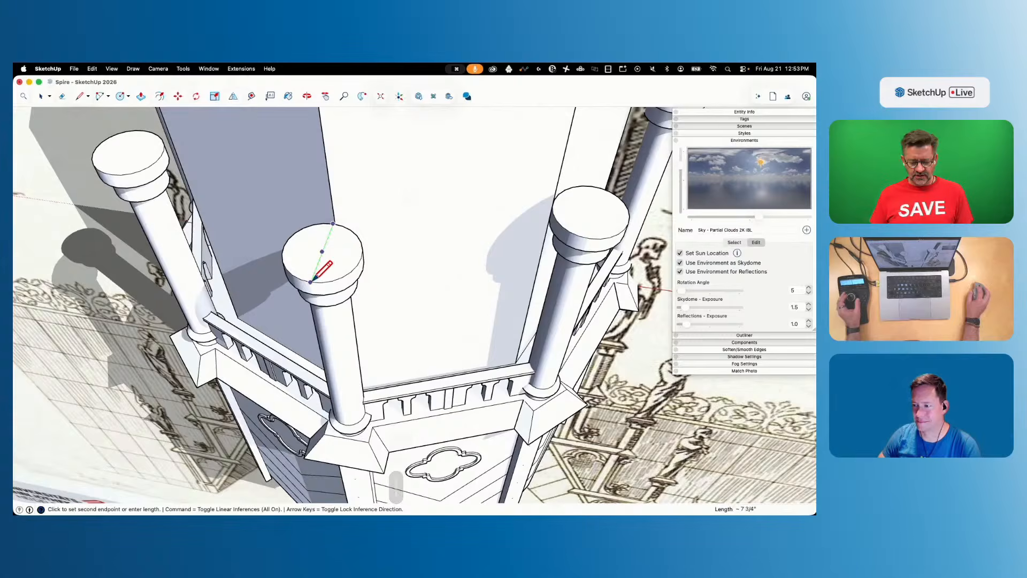
click(310, 282)
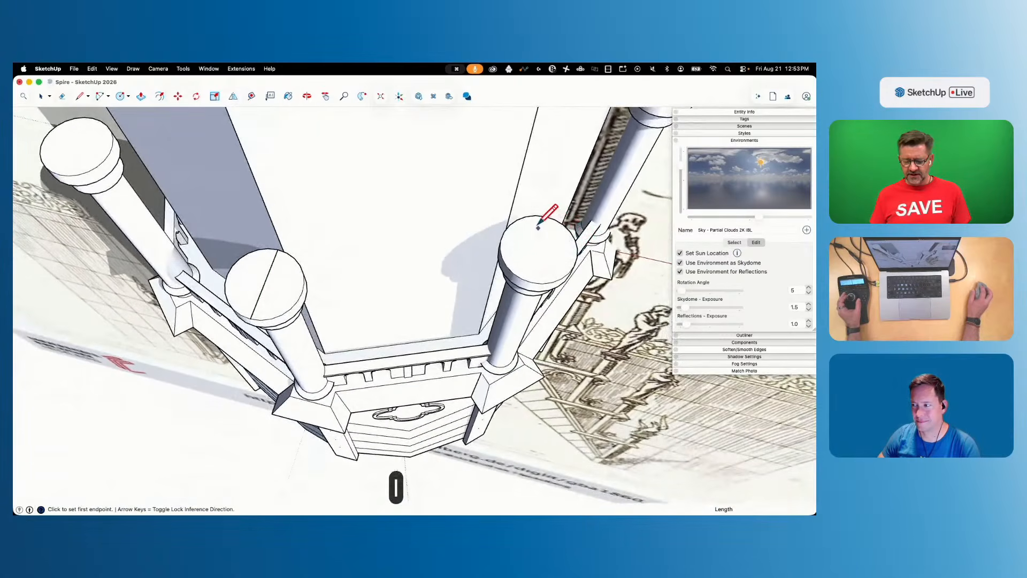
click(526, 216)
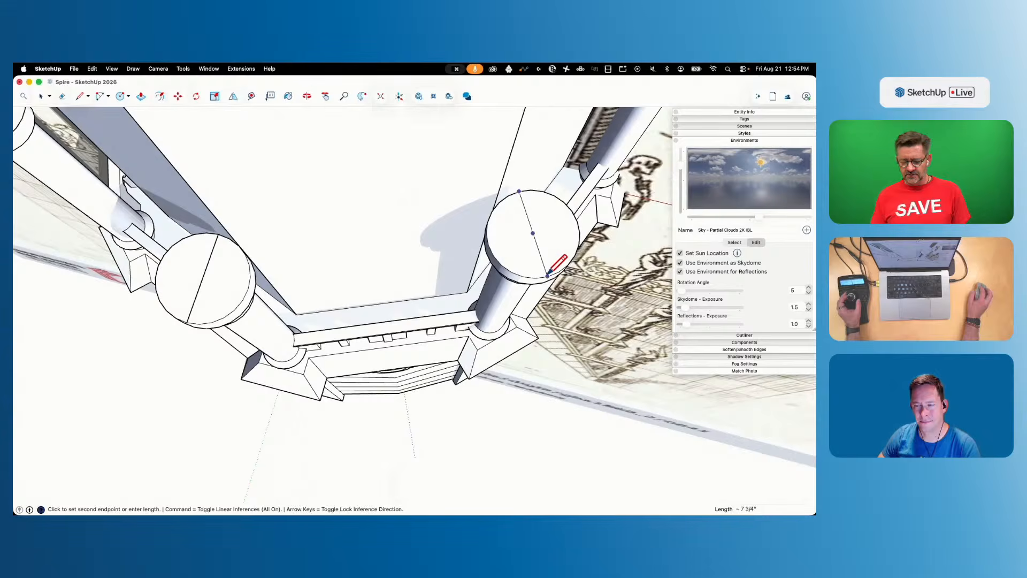
click(547, 275)
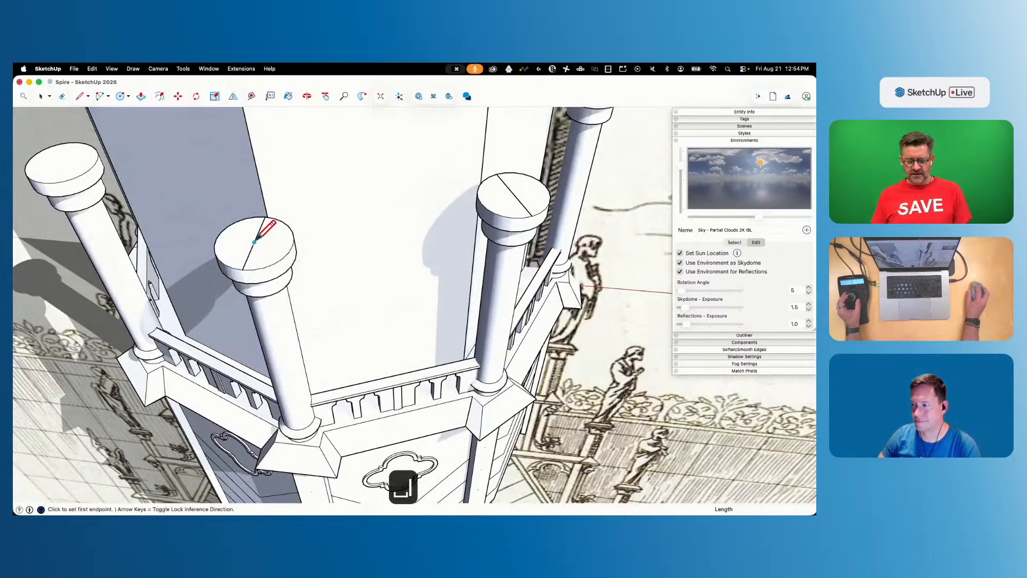
Draw a line joining the centres of the two neighbouring column caps
click(255, 242)
click(513, 194)
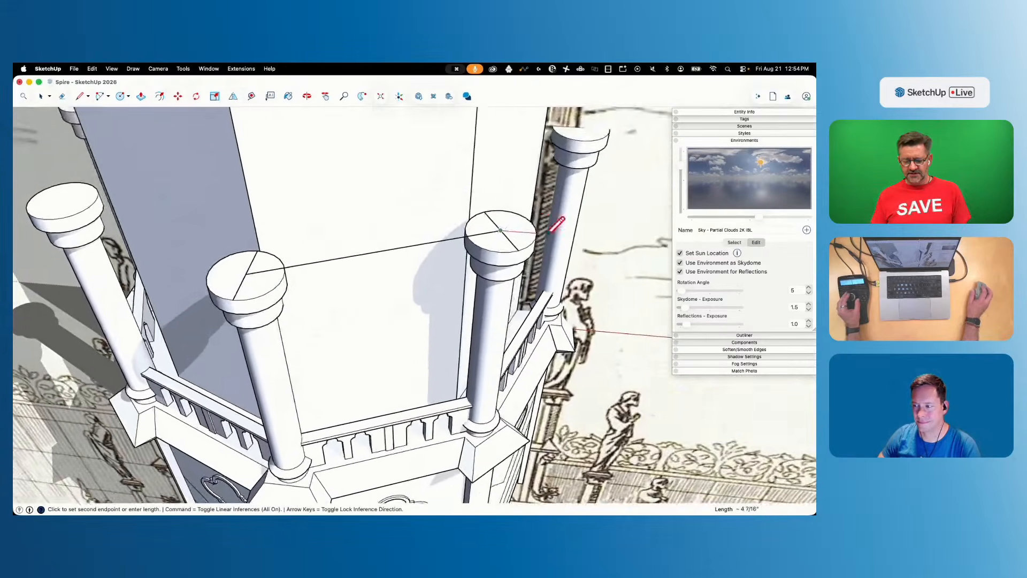
key(space)
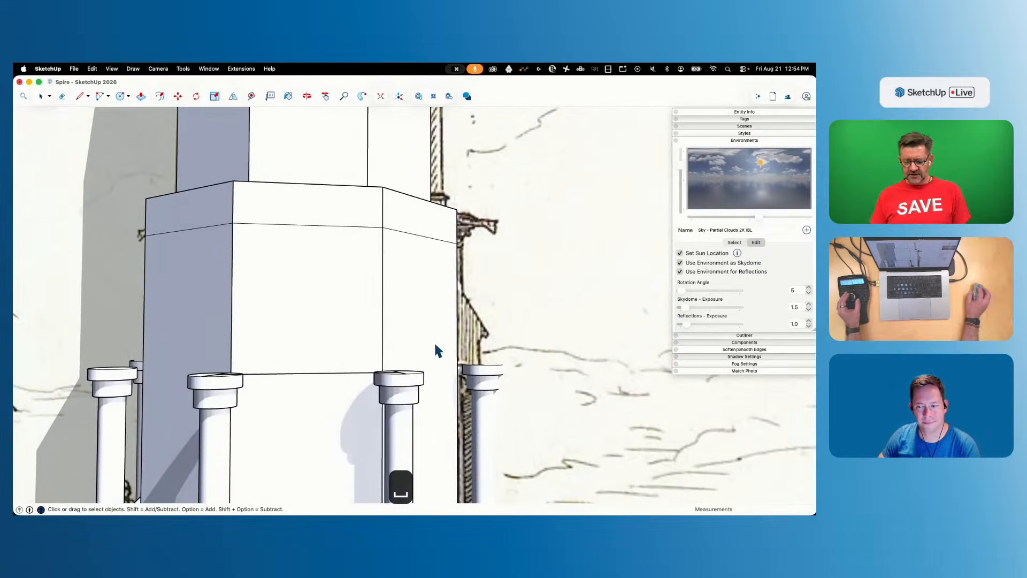
Draw vertical lines up from both cap centres to the height of the wall's horizontal edge and join their tops, forming a face
key(l)
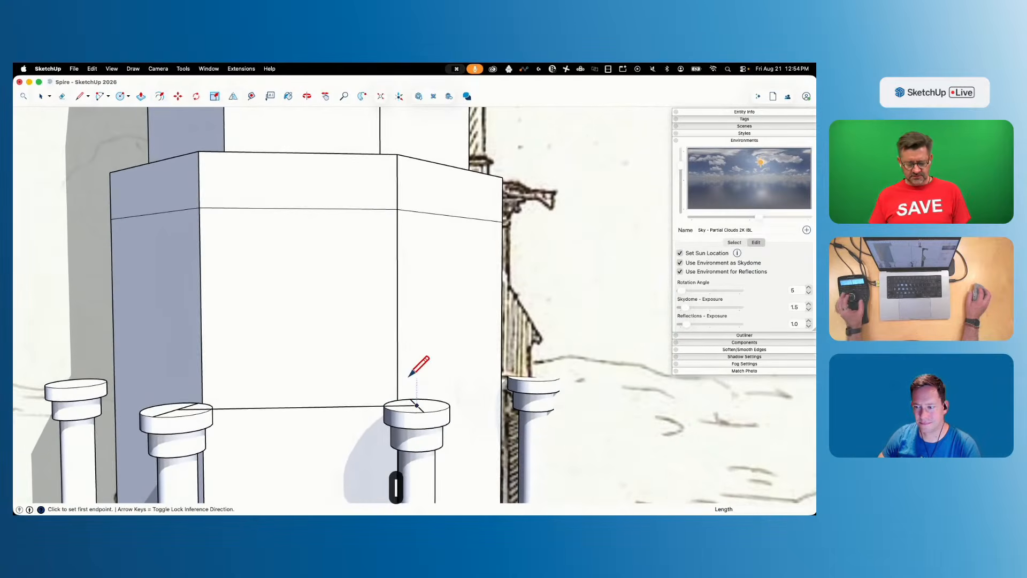
key(x)
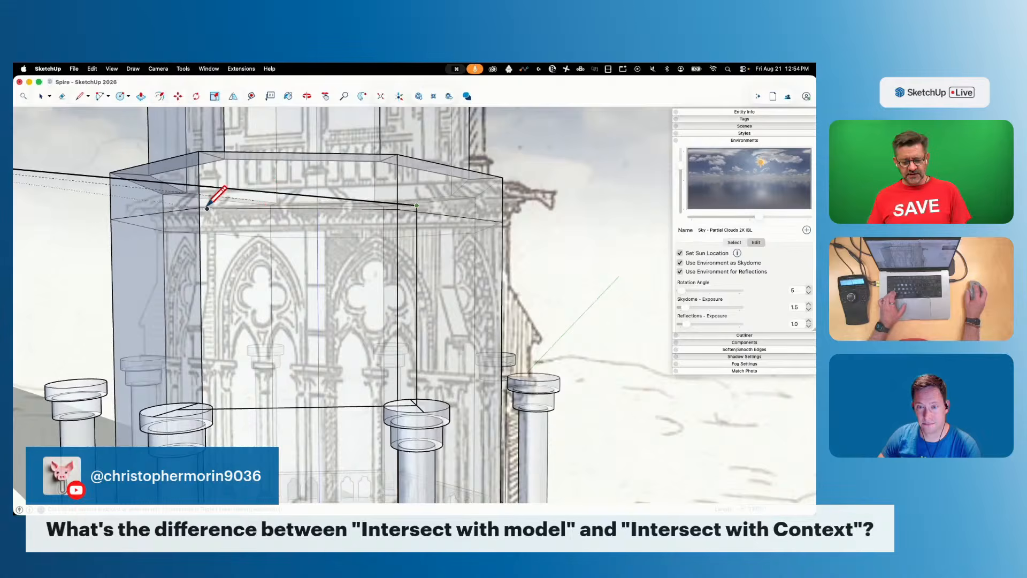
key(l)
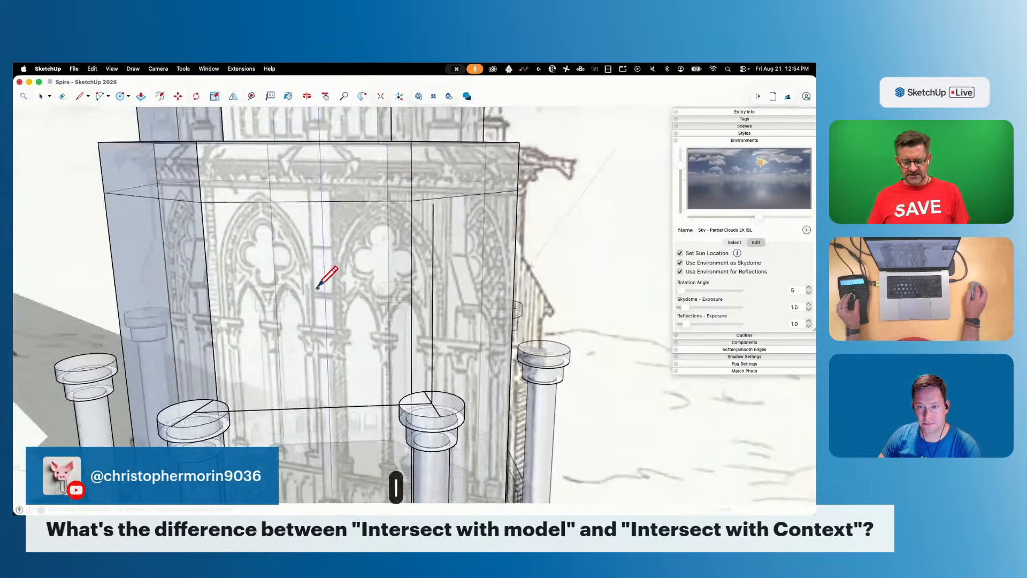
click(220, 389)
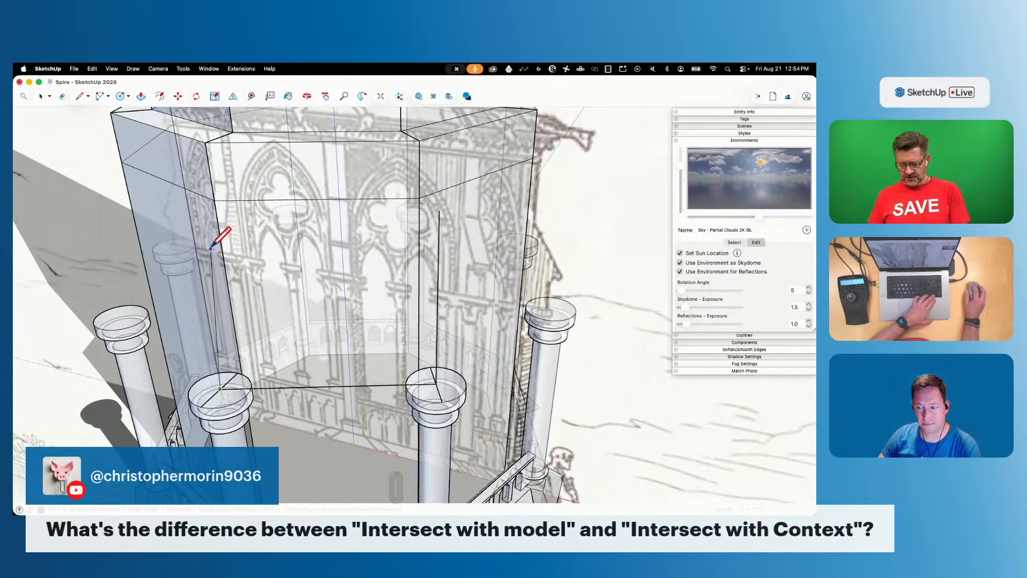
key(Up)
click(216, 200)
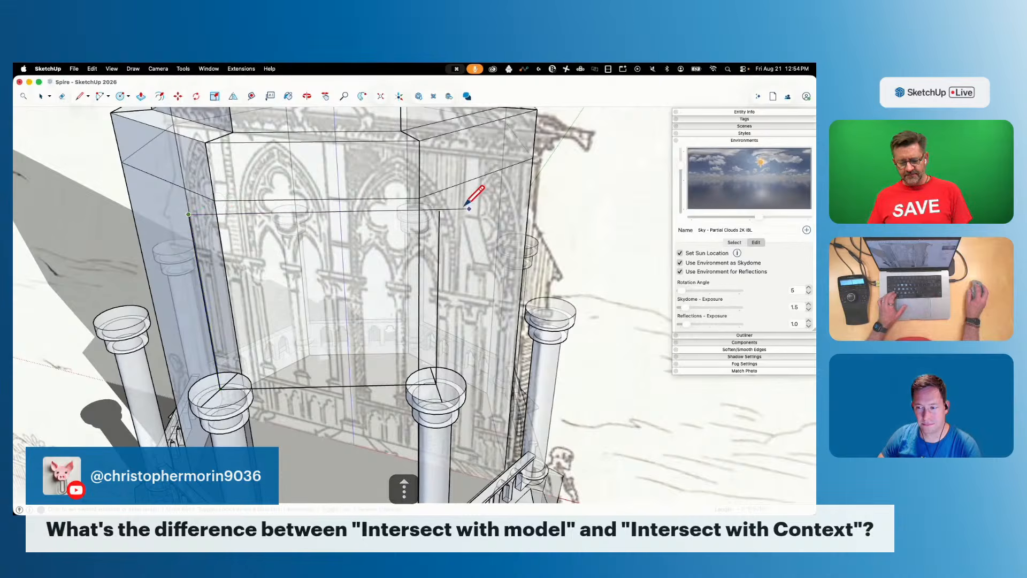
click(440, 212)
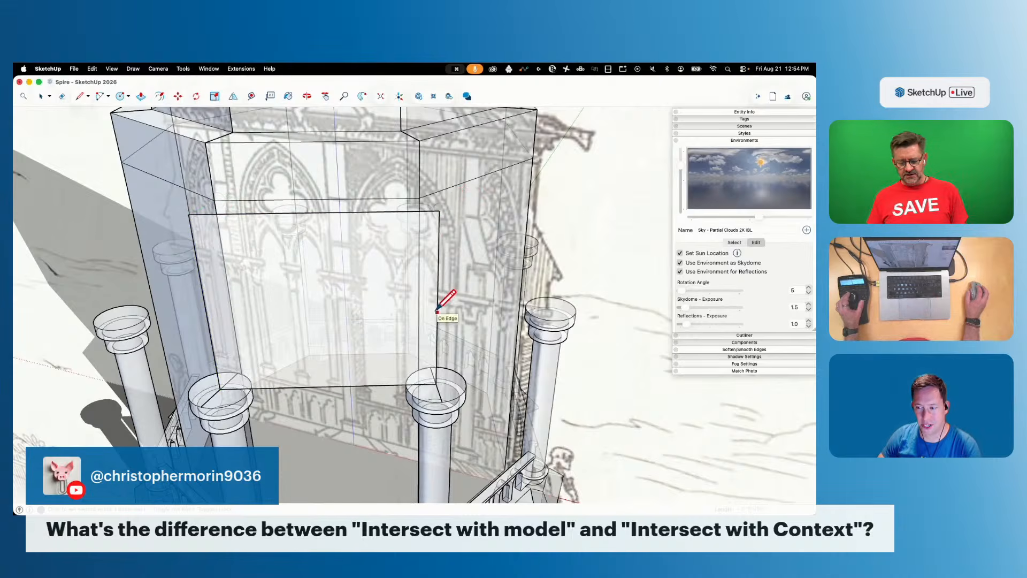
Turn off Profiles in the edge settings of the current style
key(space)
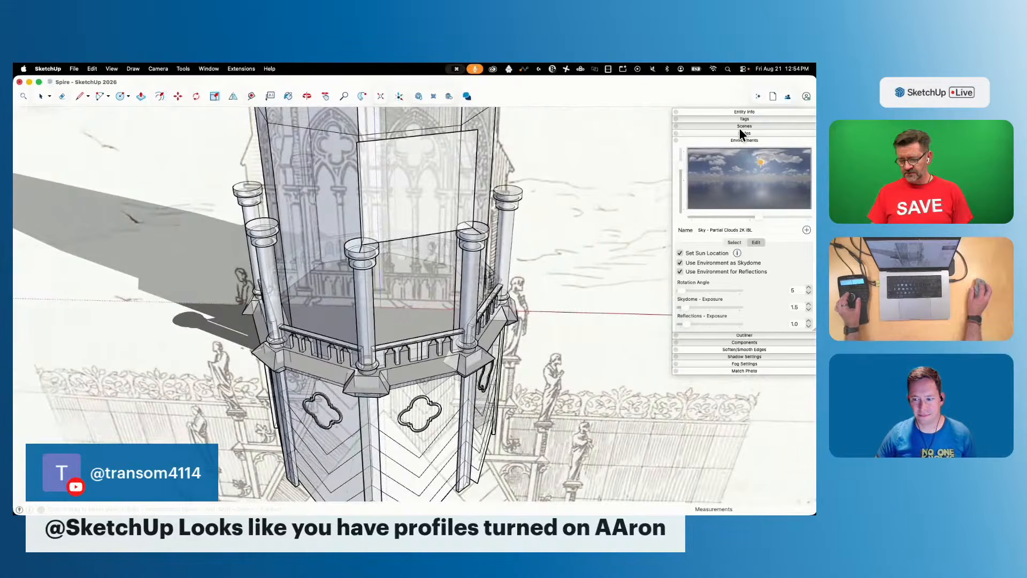
click(734, 134)
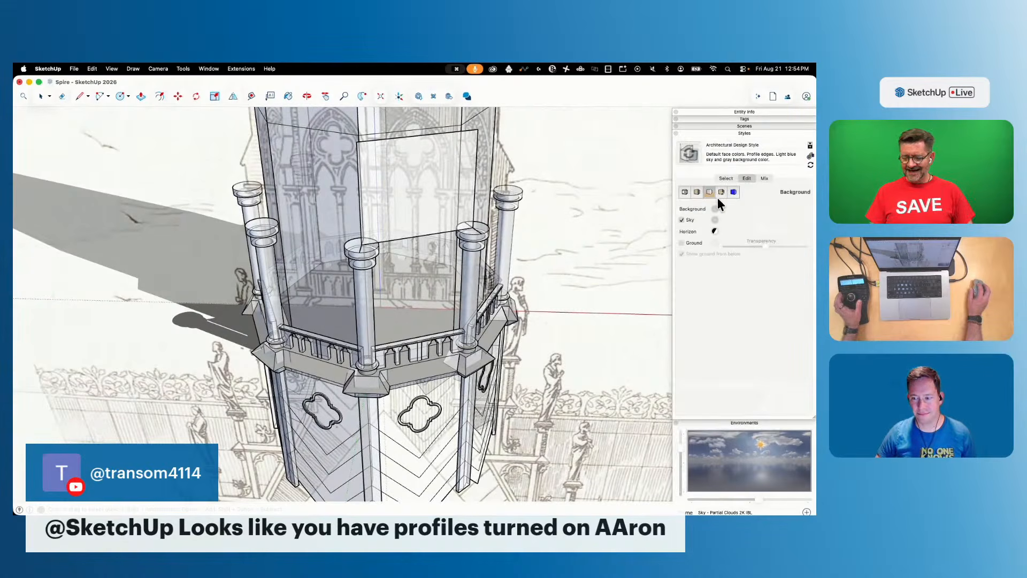
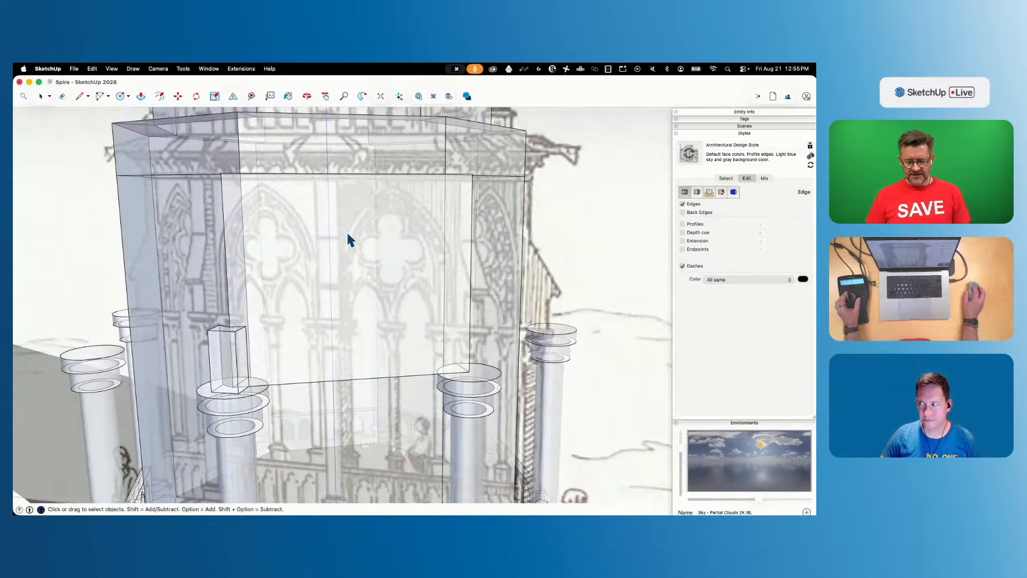
Draw a vertical line from the midpoint of the face's bottom edge up to its top edge, dividing the face in half
key(l)
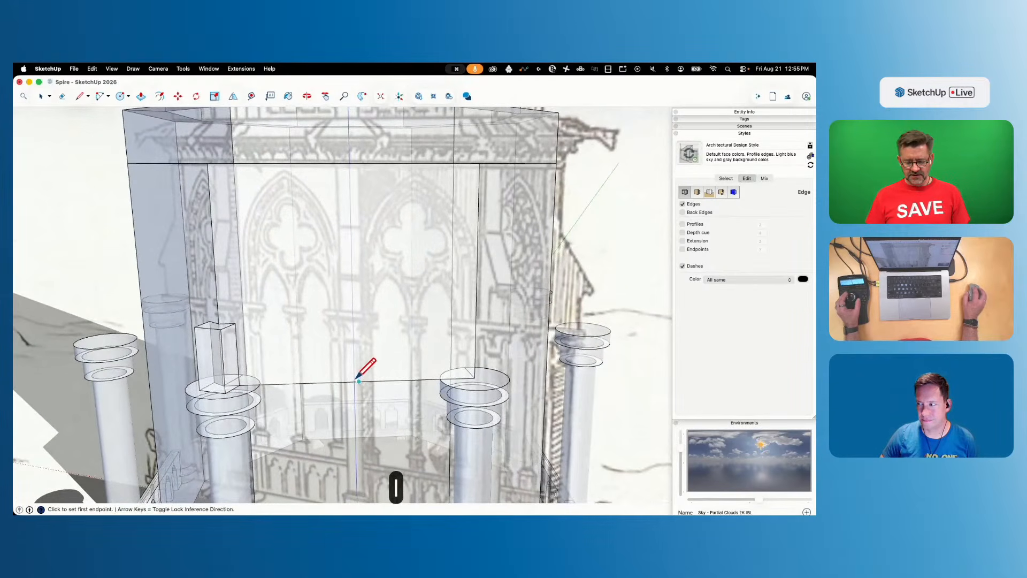
click(358, 380)
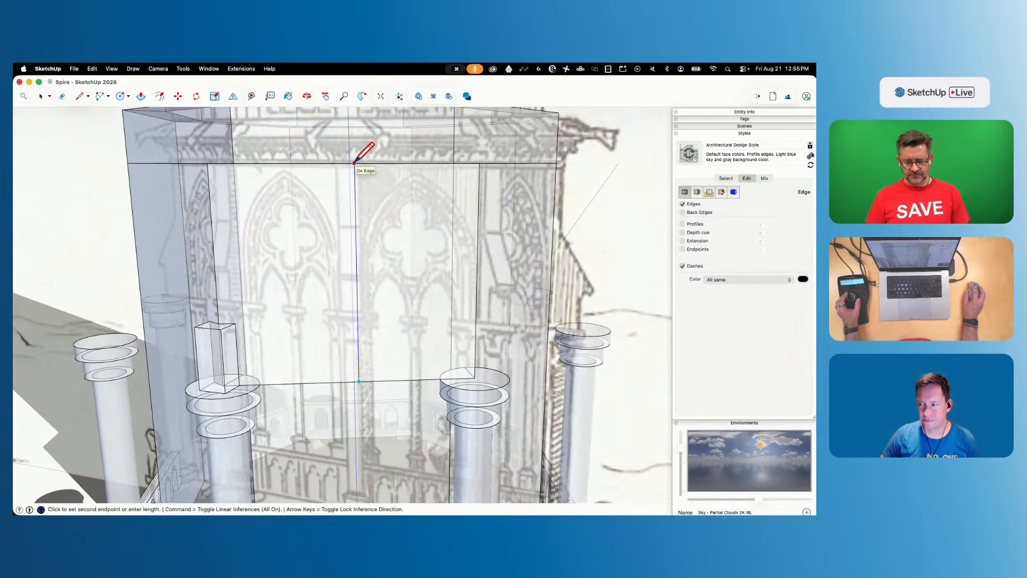
click(354, 162)
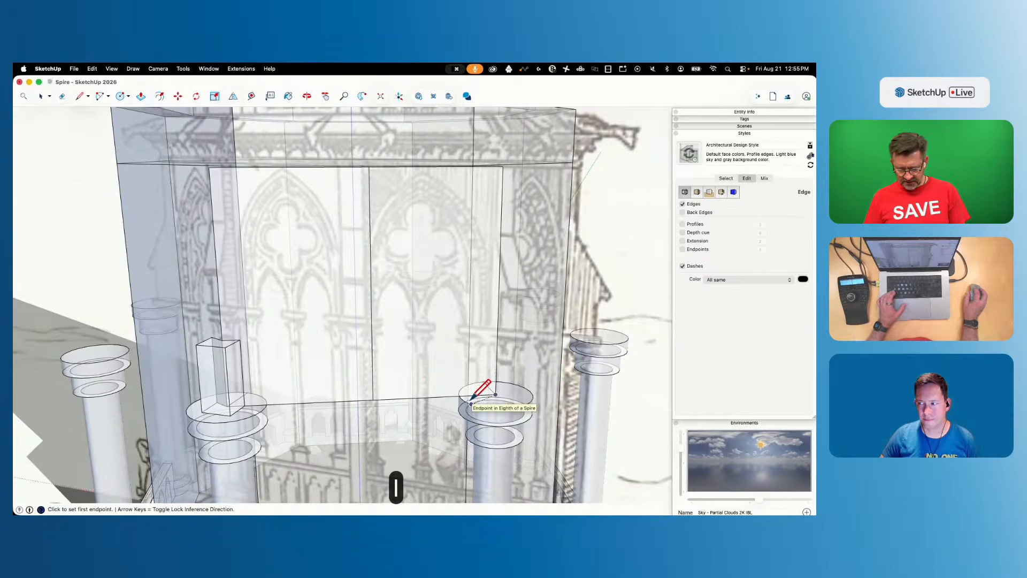
Mark a point 1.5 inches along the bottom edge from its midpoint toward the right column, and draw a short vertical line up from it
click(315, 389)
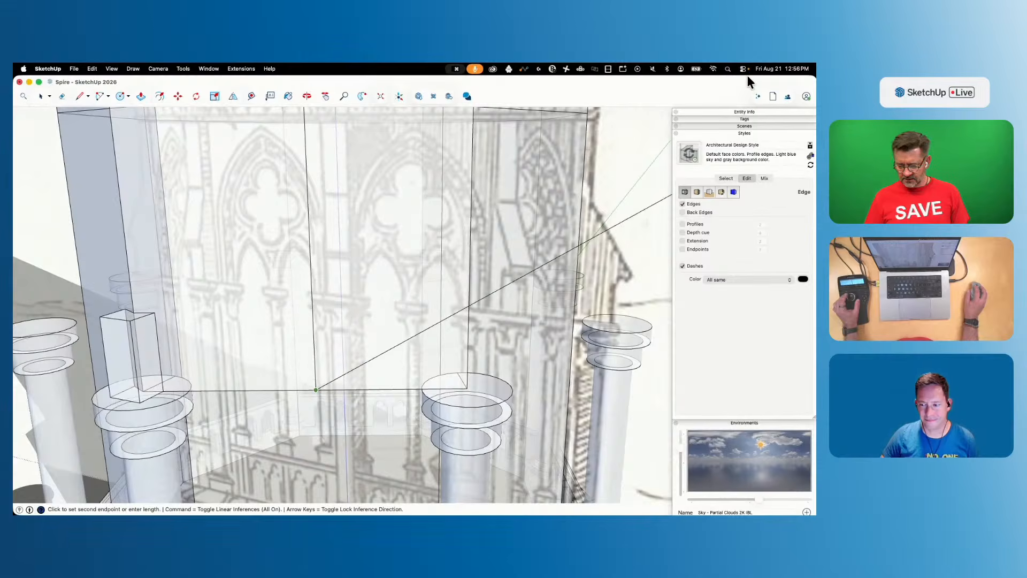
click(742, 134)
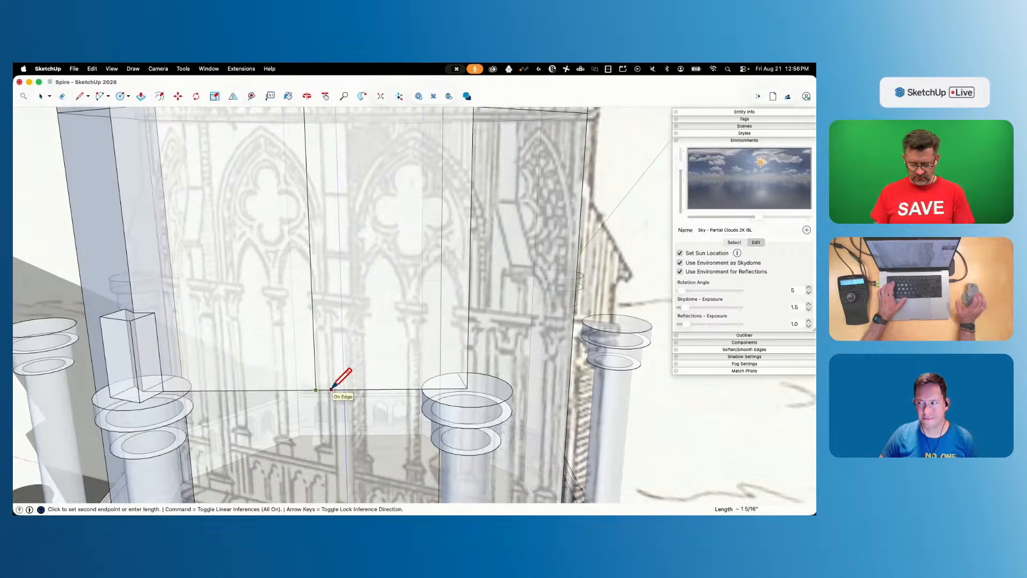
text(1.5)
key(Return)
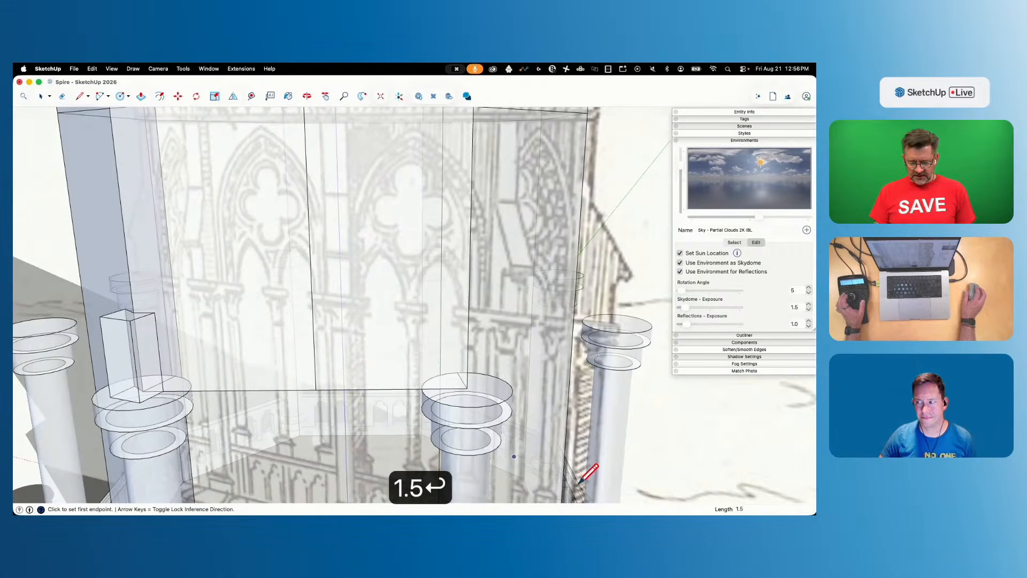
scroll(464, 384, up, 2)
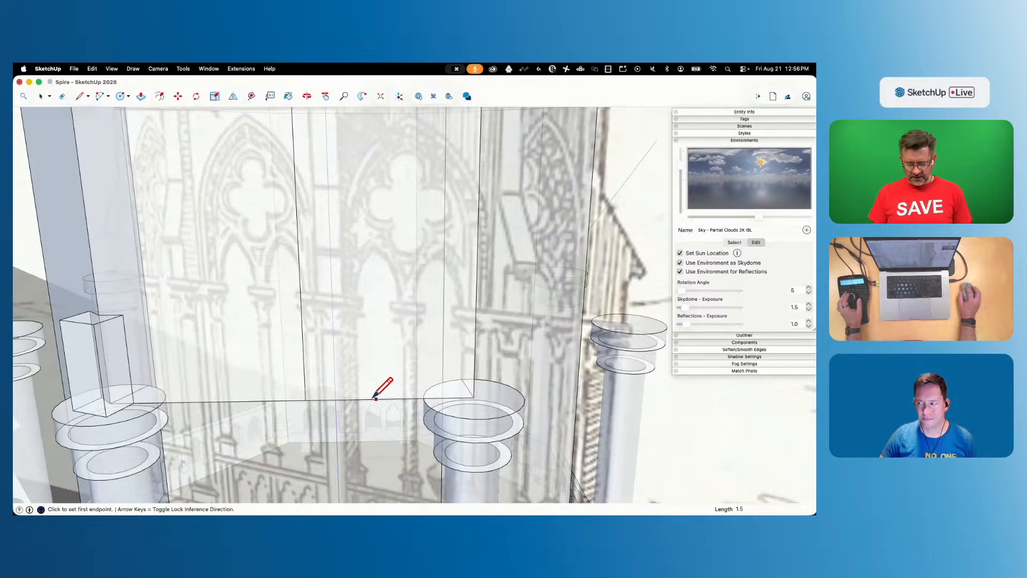
click(325, 399)
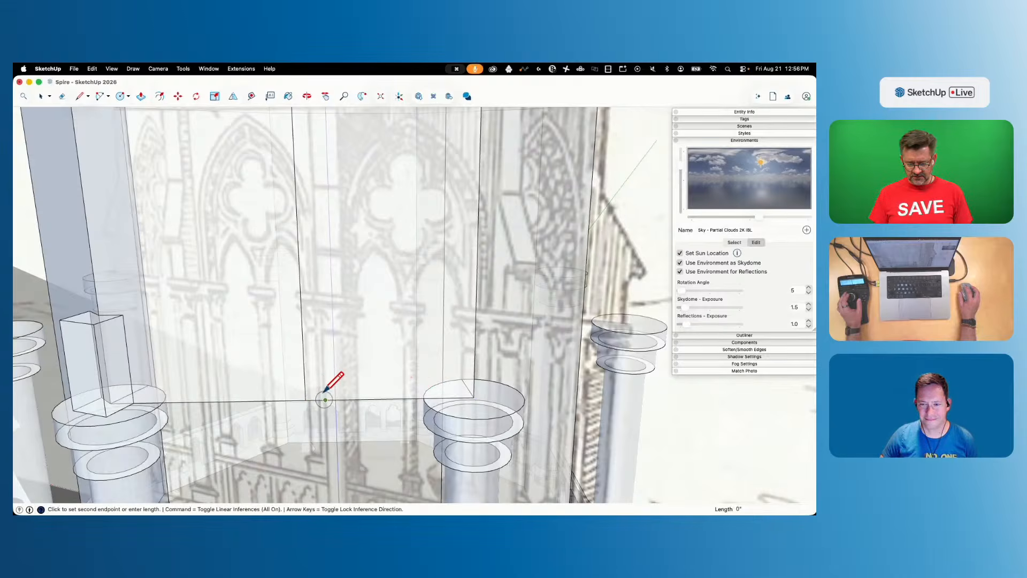
click(322, 326)
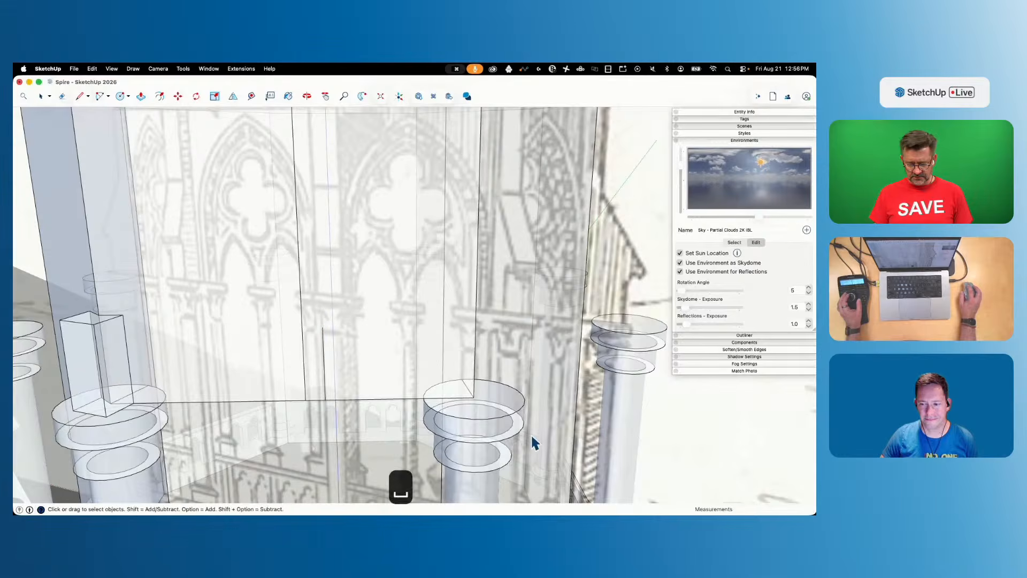
click(474, 397)
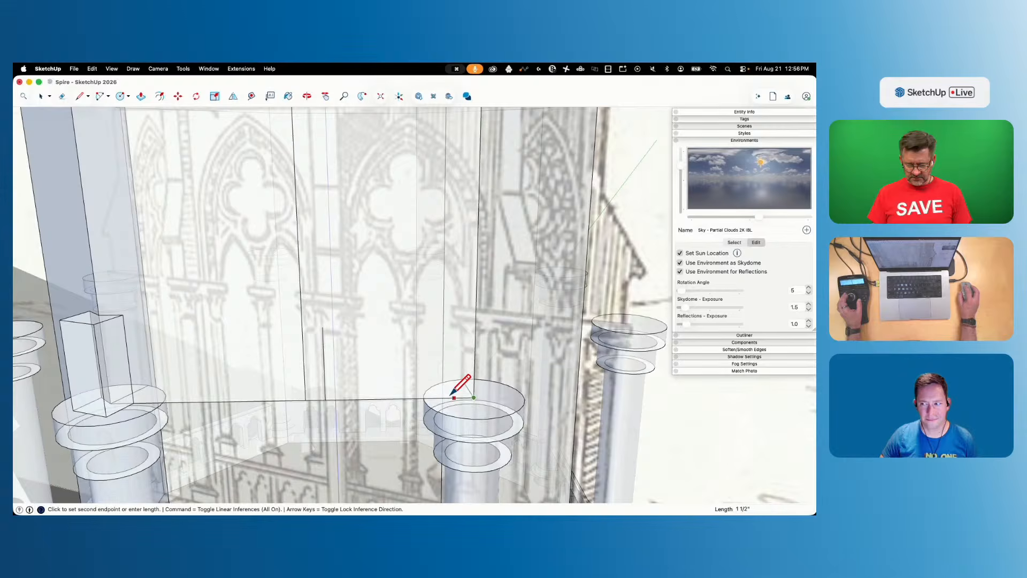
click(453, 397)
click(433, 398)
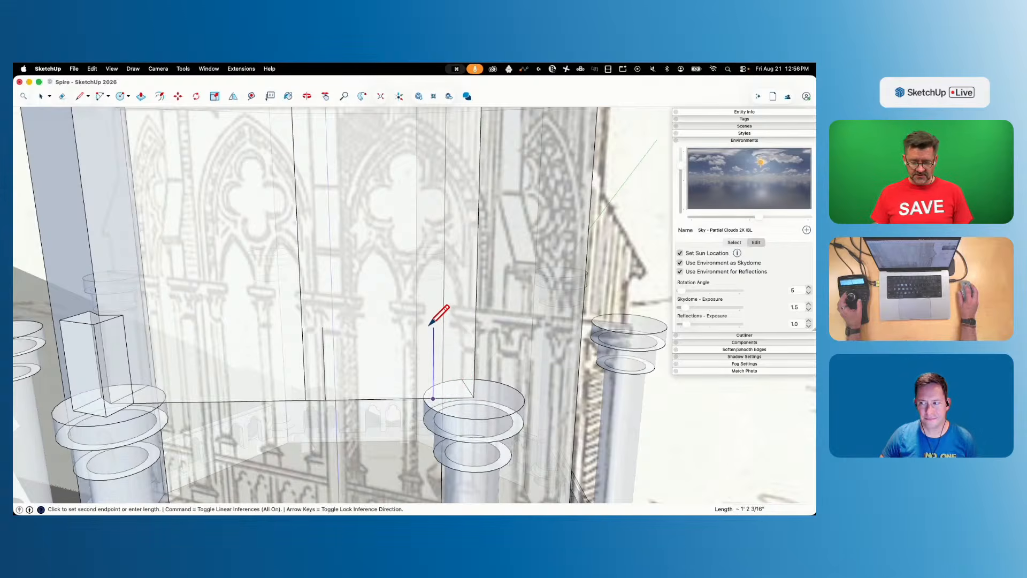
mouse_move(428, 317)
middle_down()
mouse_move(438, 300)
mouse_move(426, 314)
mouse_move(433, 307)
middle_up()
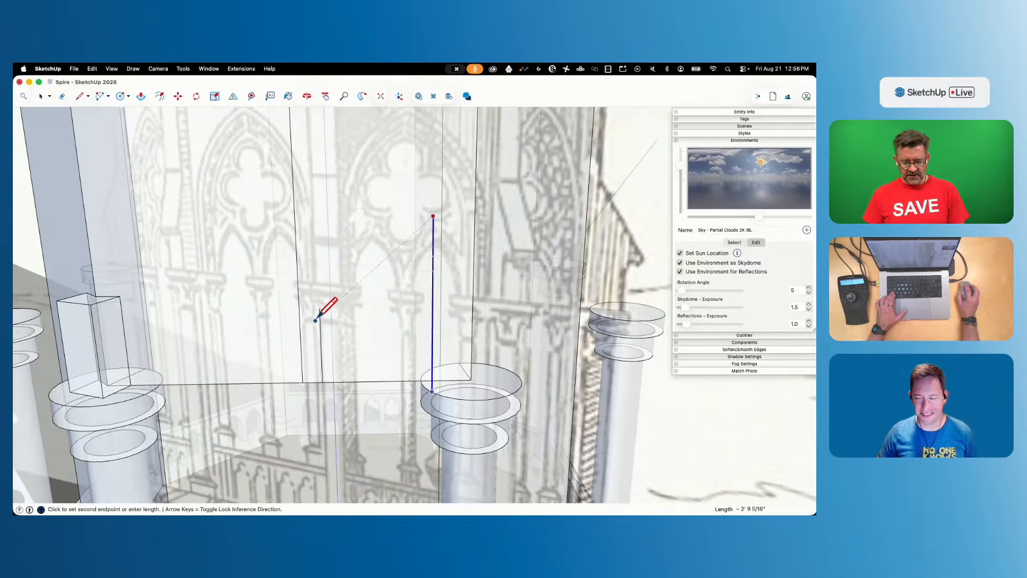
key(space)
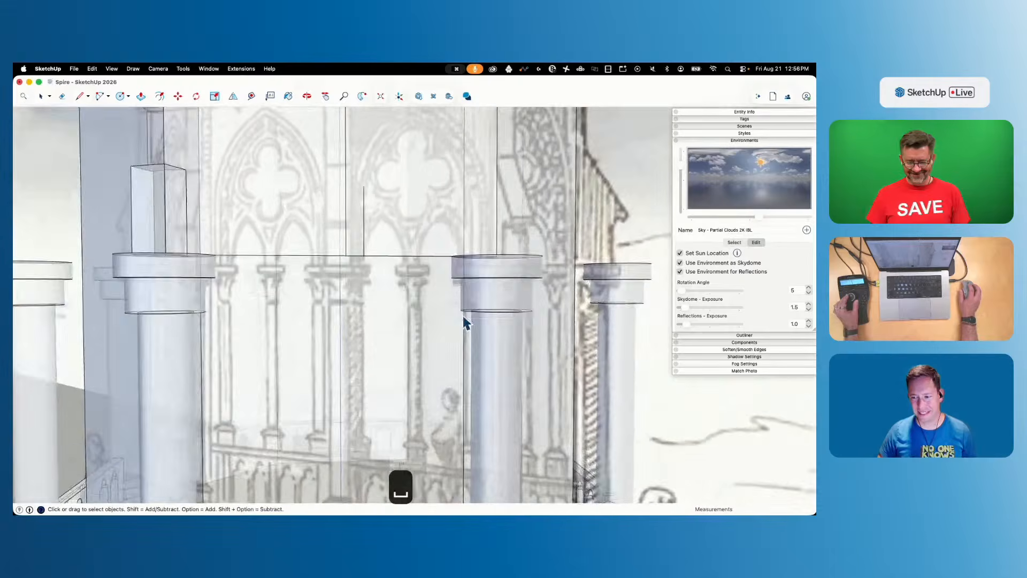
key(super+z)
Turn off X-ray and draw a short vertical line up from the bottom edge inside the right cap, matching the other short line's height
key(l)
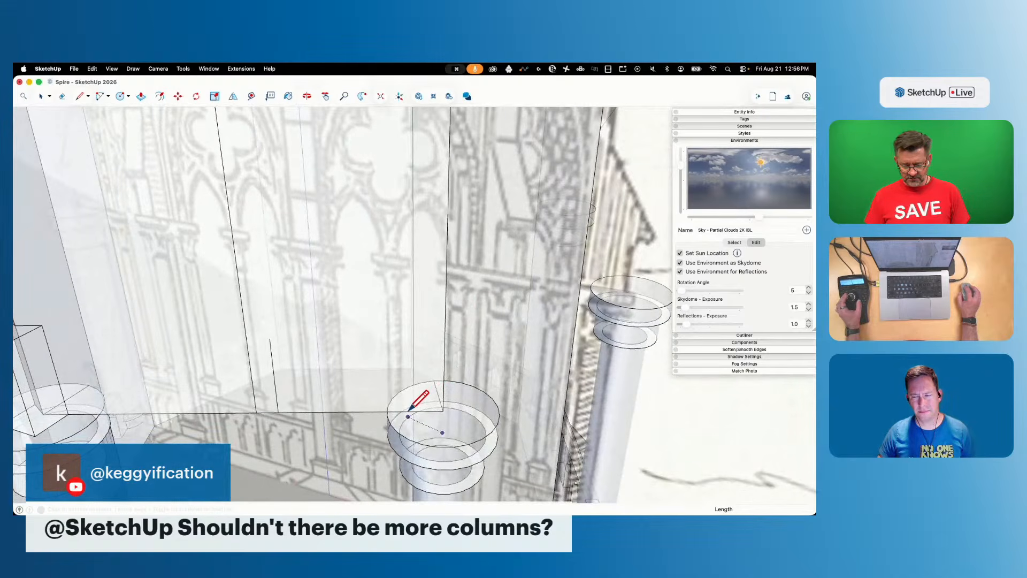
key(x)
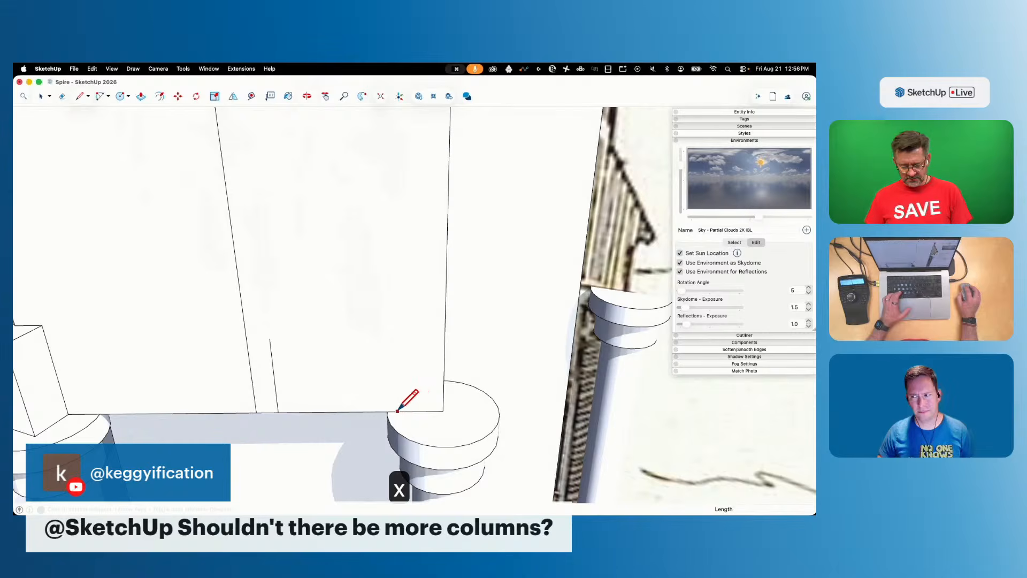
click(406, 411)
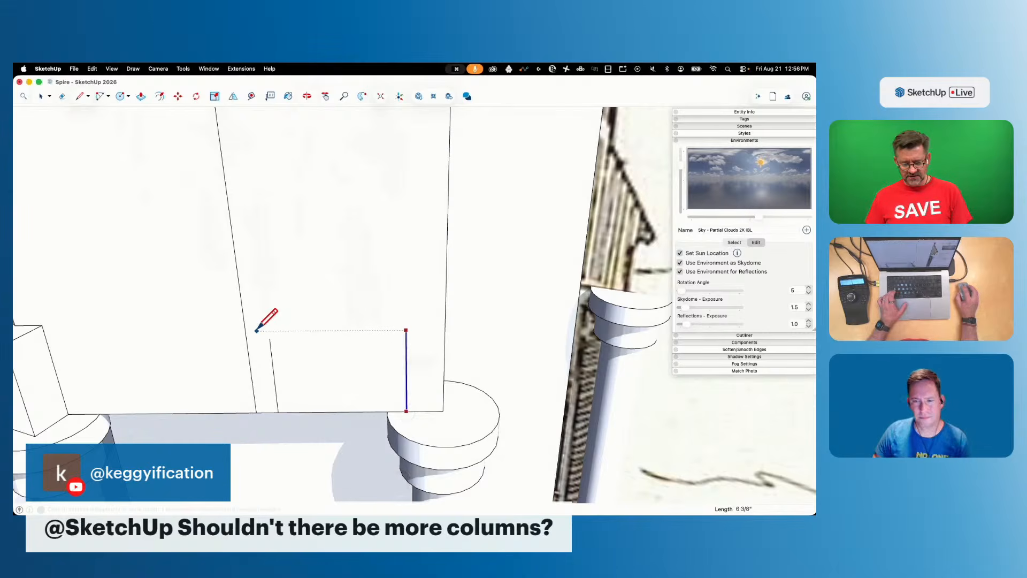
click(406, 338)
key(Escape)
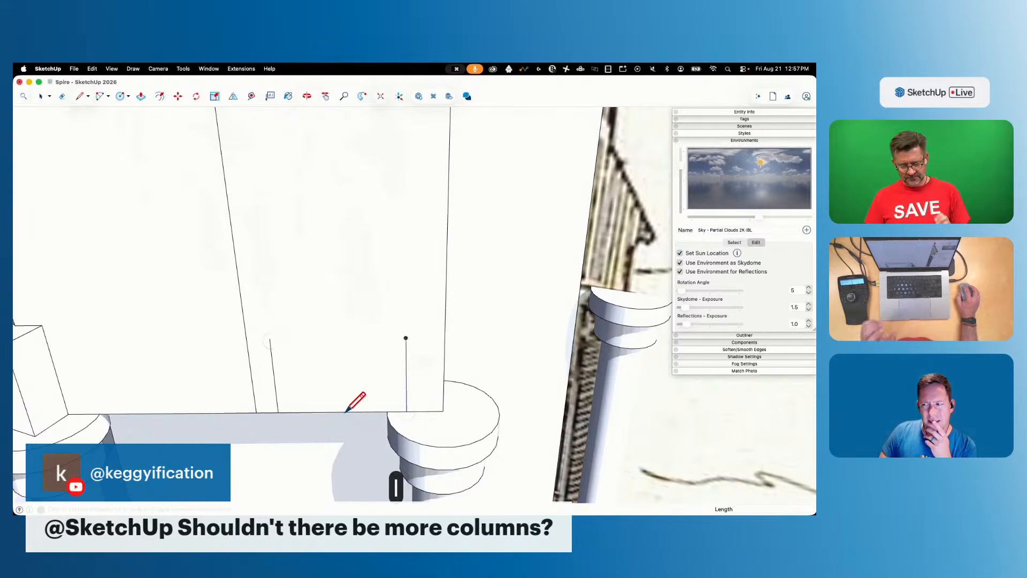
Draw a taller vertical line up from the bottom edge midway between the two short lines, and turn X-ray back on
click(345, 412)
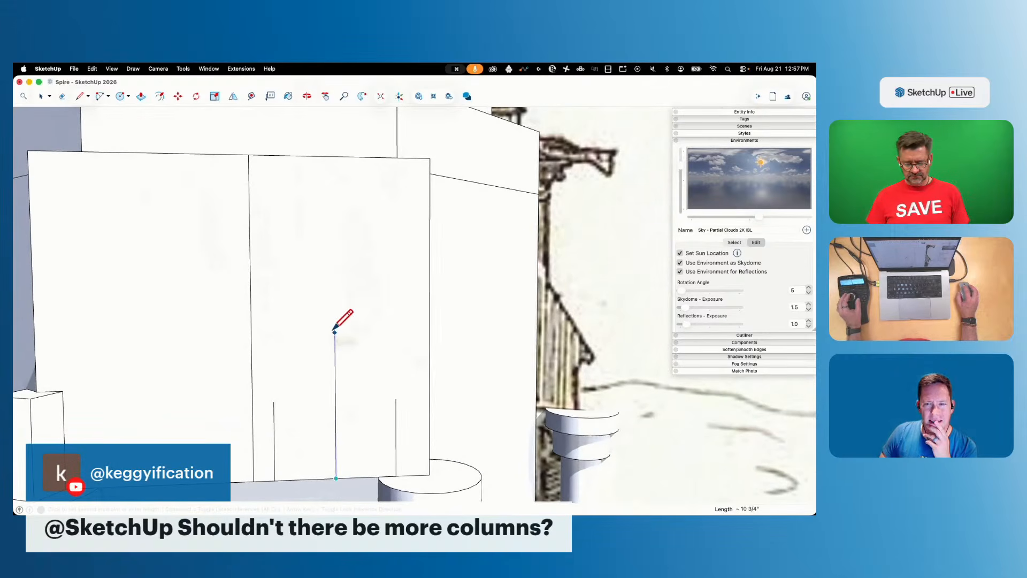
click(335, 323)
key(x)
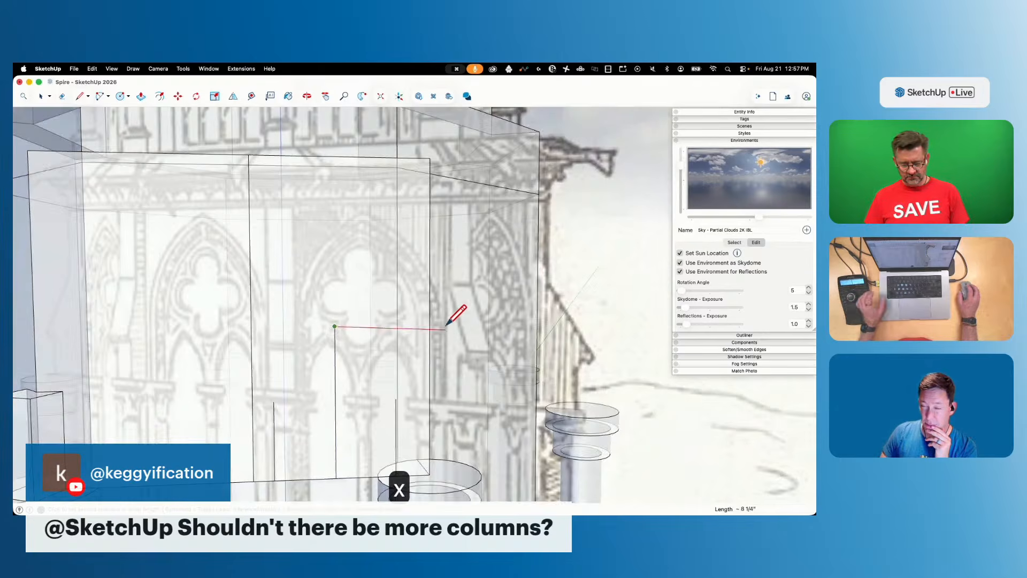
key(space)
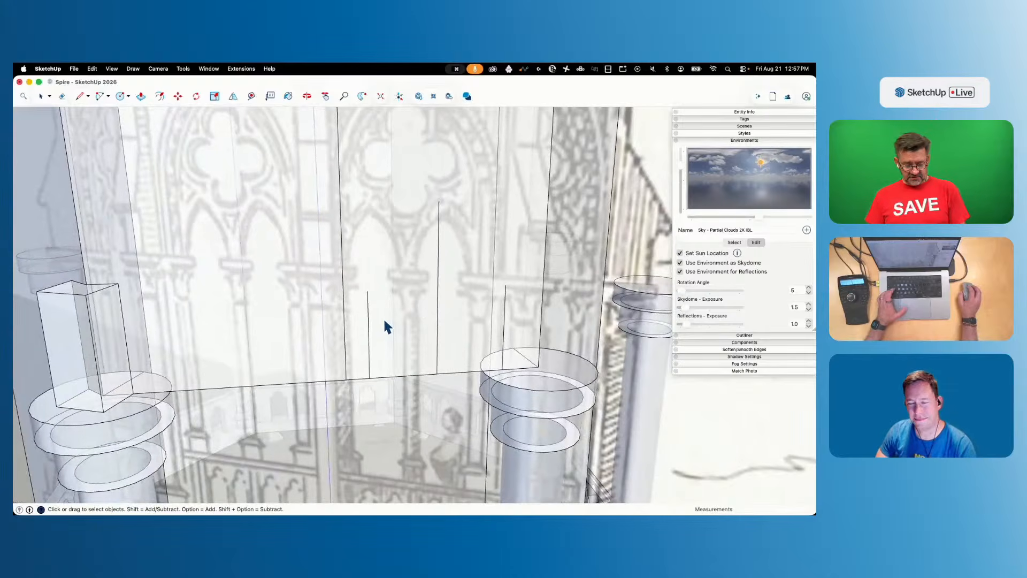
Draw an arc from the base of the left short line up to the taller middle line, forming half of a pointed arch
key(a)
click(370, 378)
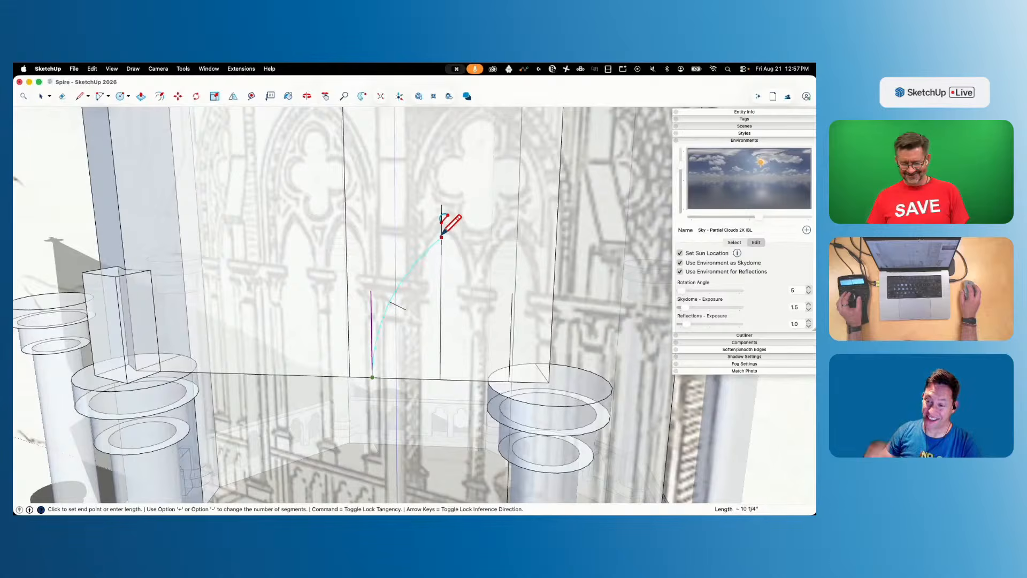
click(440, 237)
key(space)
Select the half arch and make a copy rotated 180 degrees about the base of the middle line to complete the pointed arch
click(412, 306)
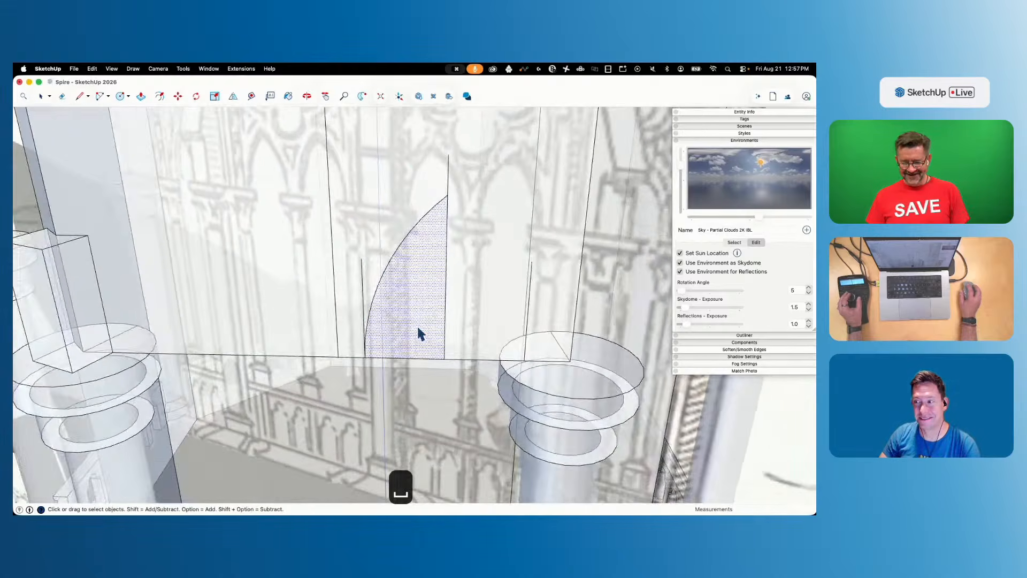
key(q)
click(446, 333)
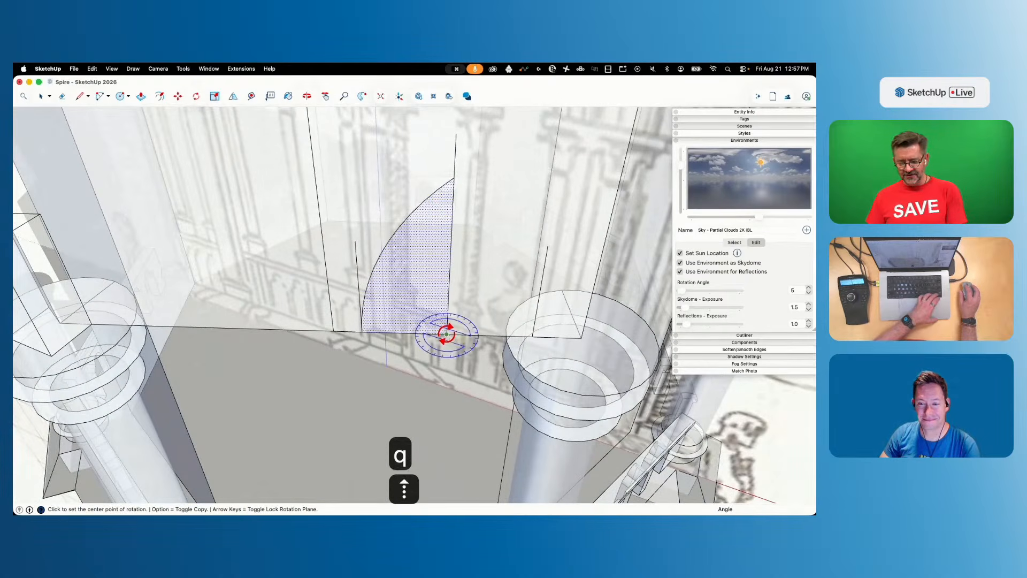
click(427, 334)
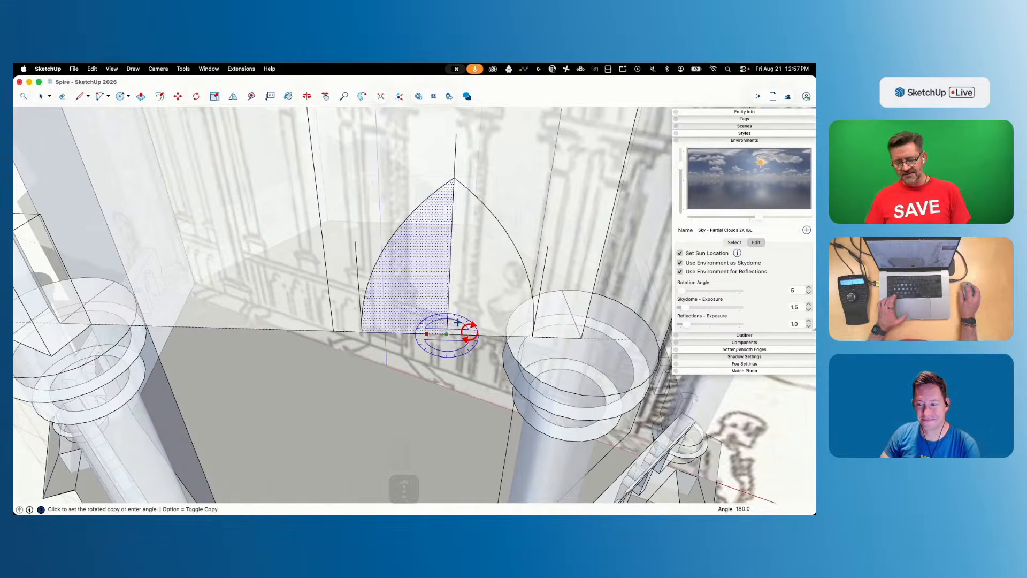
click(470, 327)
Erase the arch's middle line, the bottom edge beneath the arch and the leftover construction lines to leave an open pointed arch
key(e)
click(454, 169)
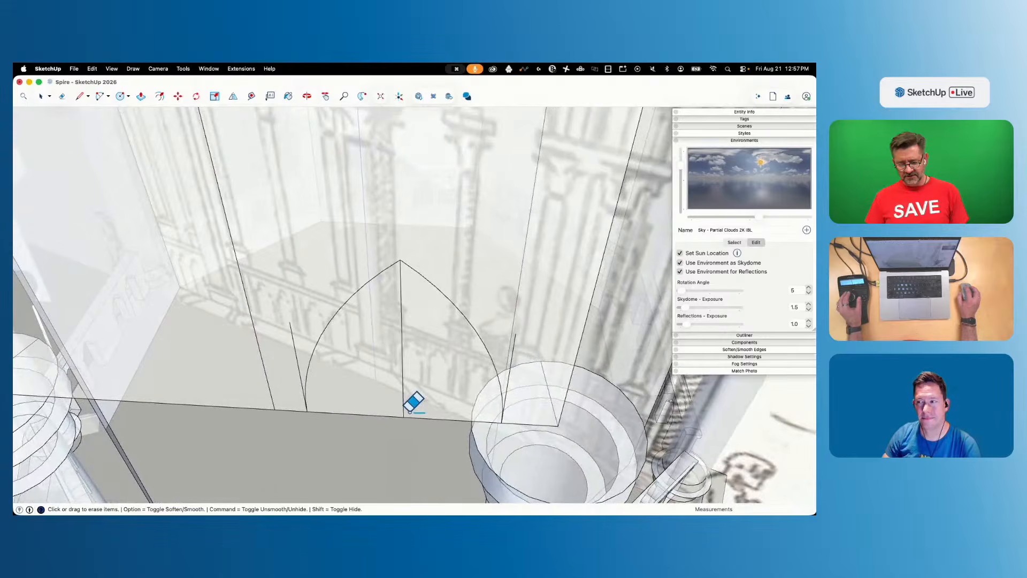
drag(409, 411, 425, 424)
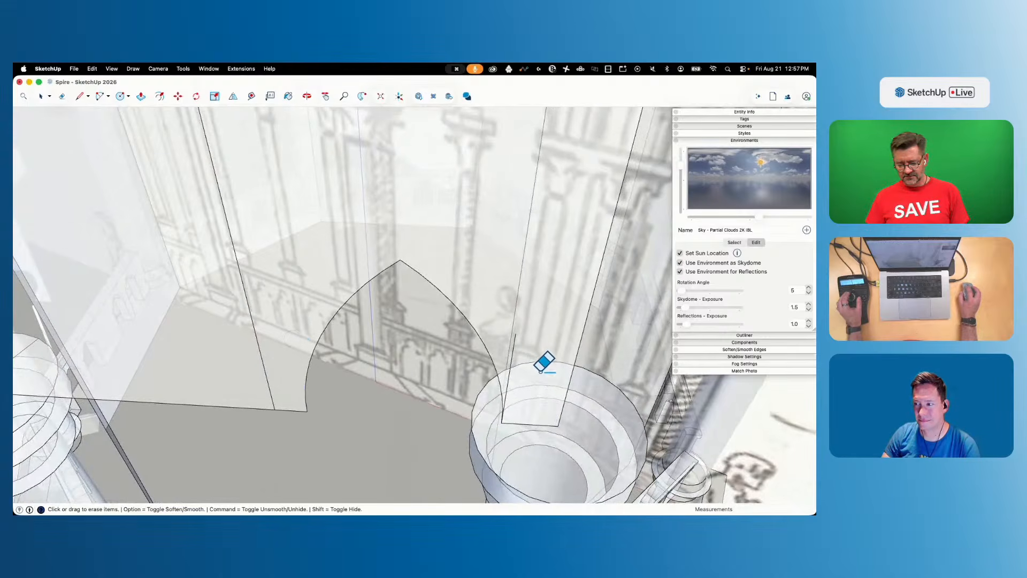
key(space)
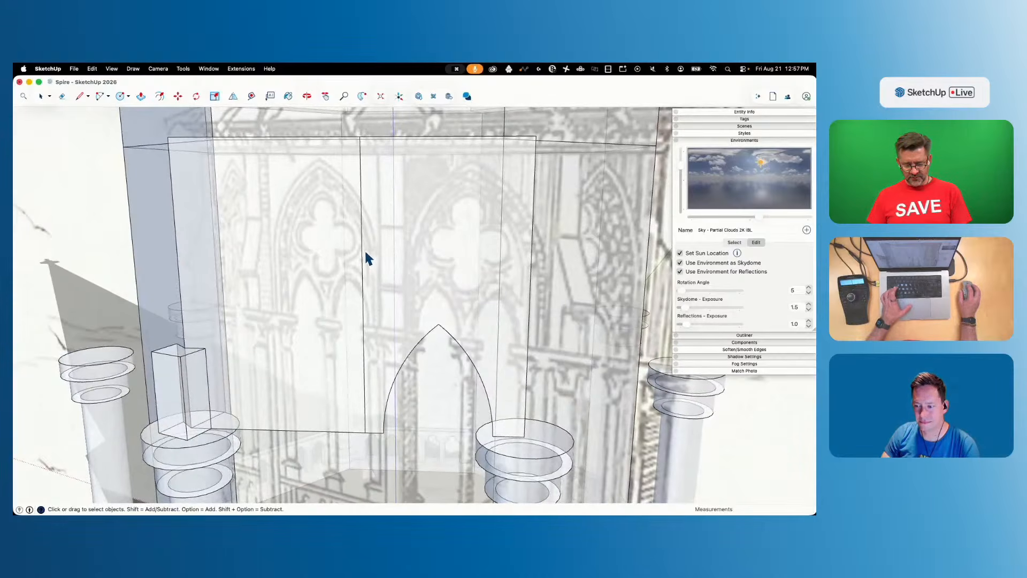
Draw a square of about 4 by 4 inches centred on the vertical dividing line above the arch
key(r)
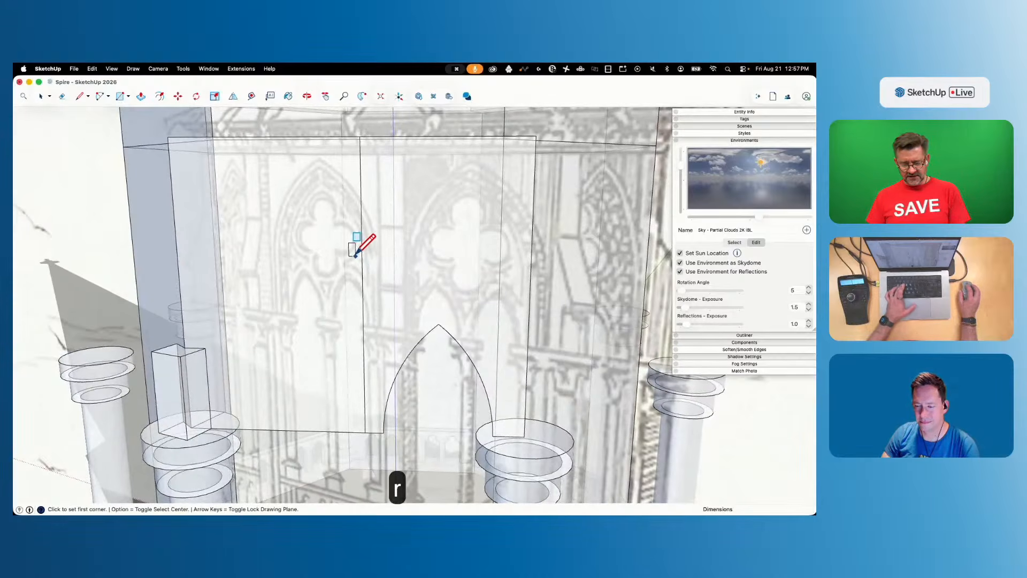
key(alt)
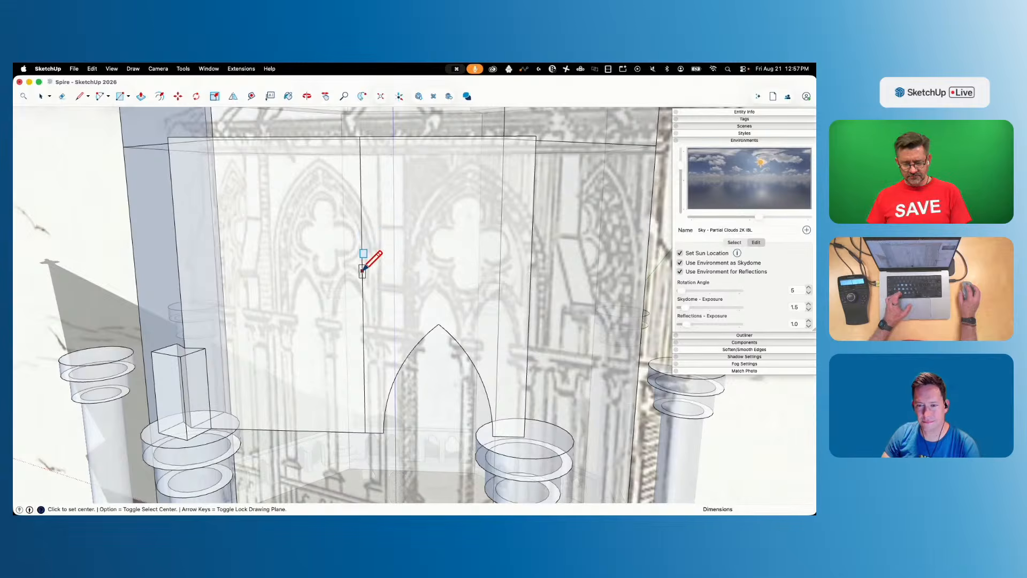
click(362, 261)
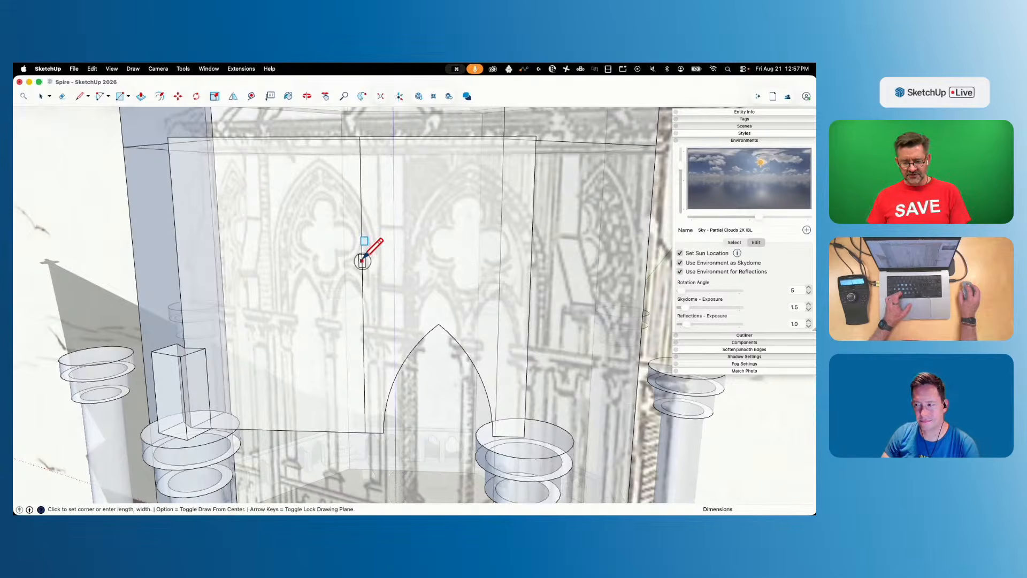
click(388, 286)
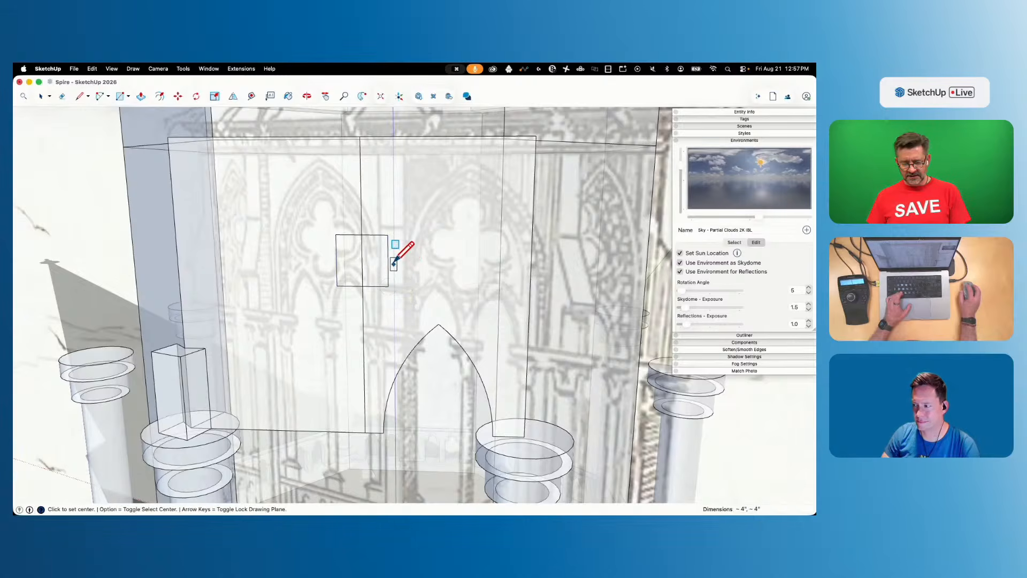
Draw a horizontal line from the square's centre past its right edge and a circle centred on the line's outer end
key(l)
click(362, 262)
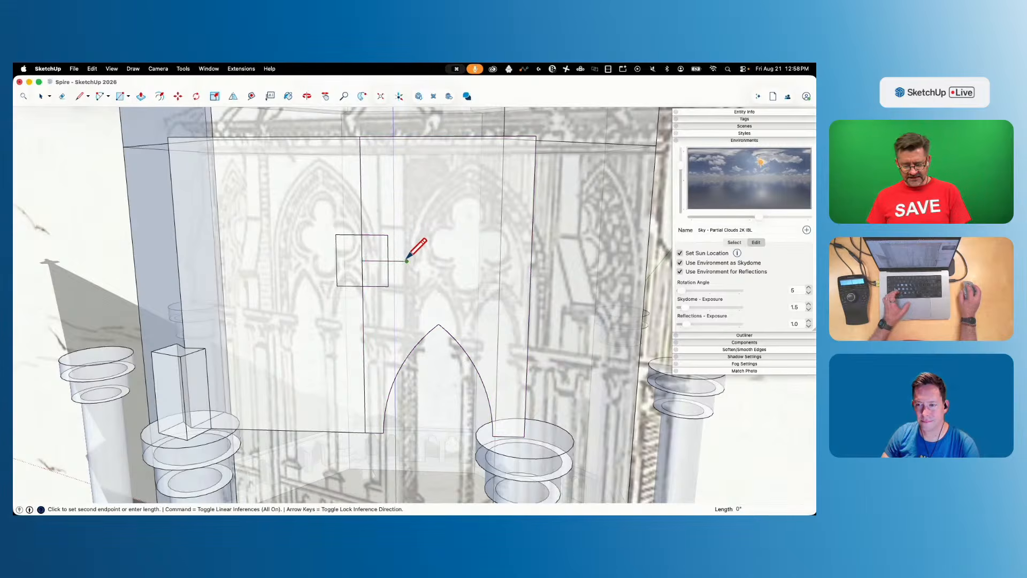
click(397, 261)
key(c)
click(407, 261)
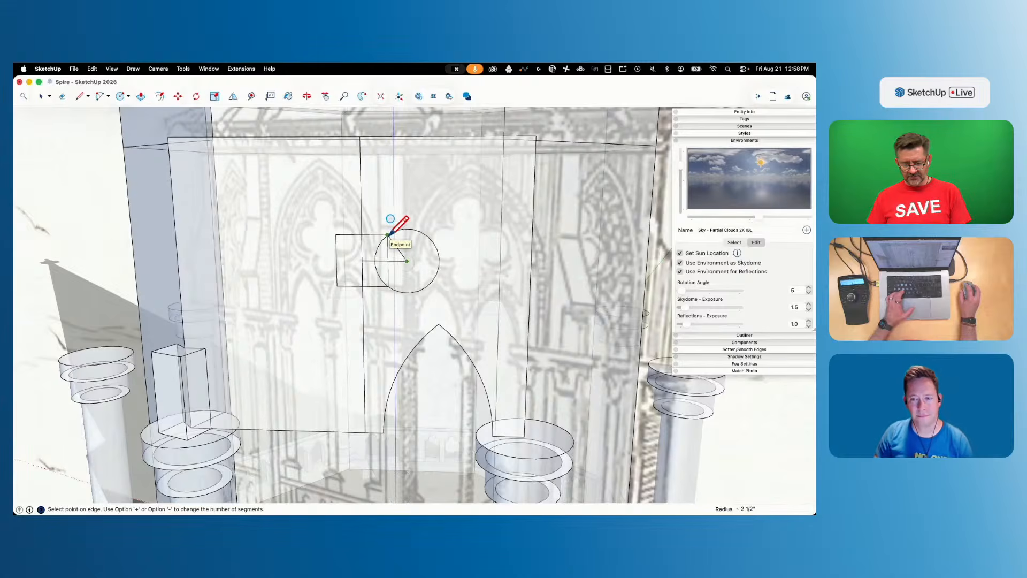
click(388, 239)
Select the circle and array three rotated copies at 90-degree intervals about the square's centre
key(e)
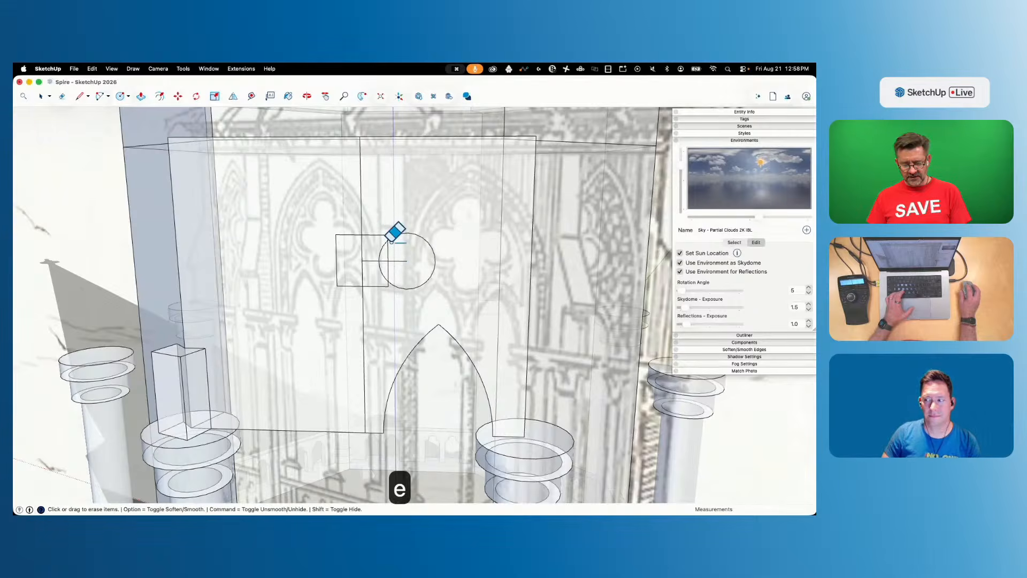
key(space)
click(393, 261)
key(q)
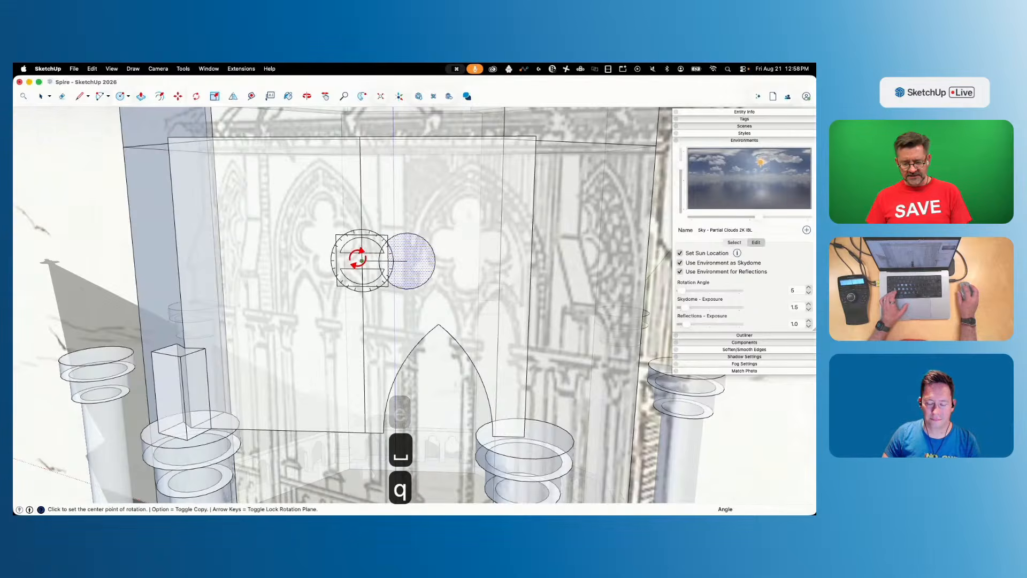
click(374, 260)
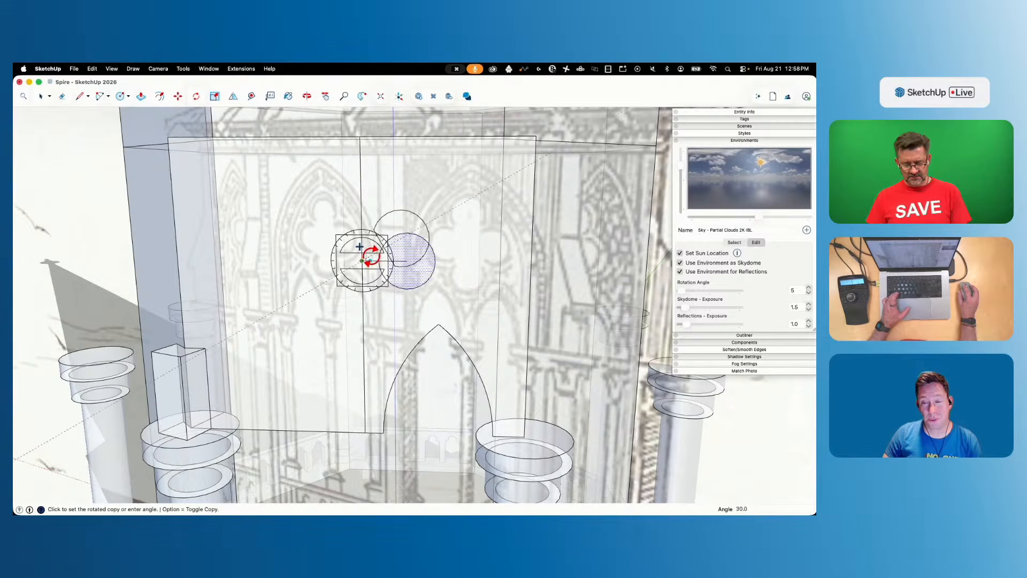
click(362, 240)
text(3x)
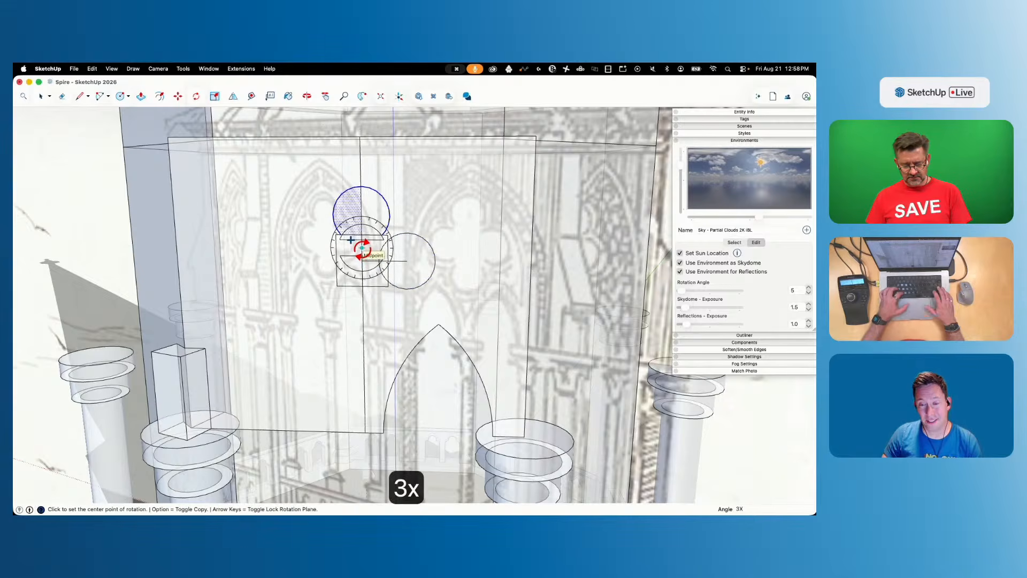
key(Return)
Draw short diagonal lines, about 9/16 inch long, across the square's four corners to join the neighbouring circles
key(e)
scroll(374, 225, up, 3)
scroll(353, 266, up, 3)
key(l)
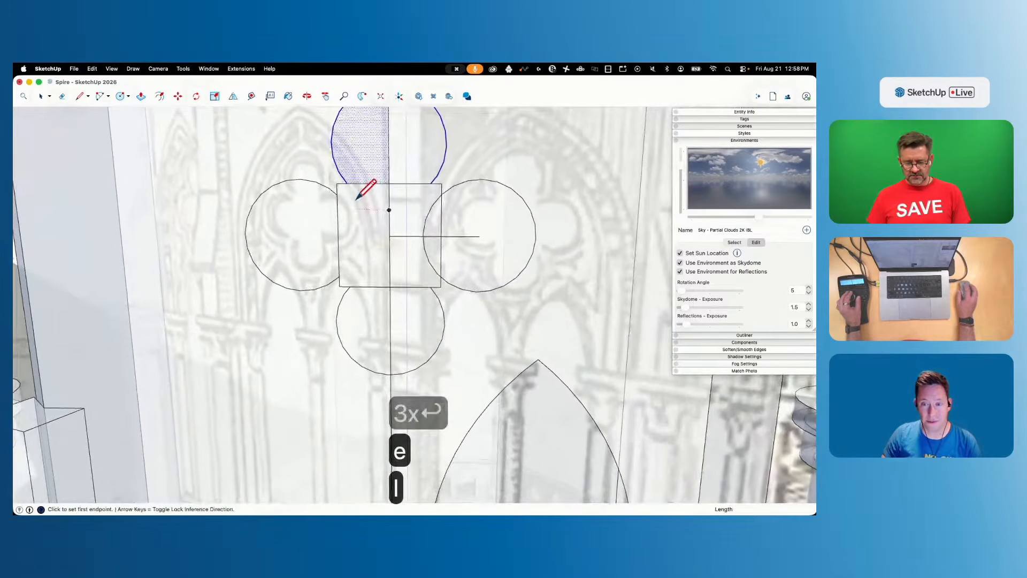
click(342, 219)
click(347, 183)
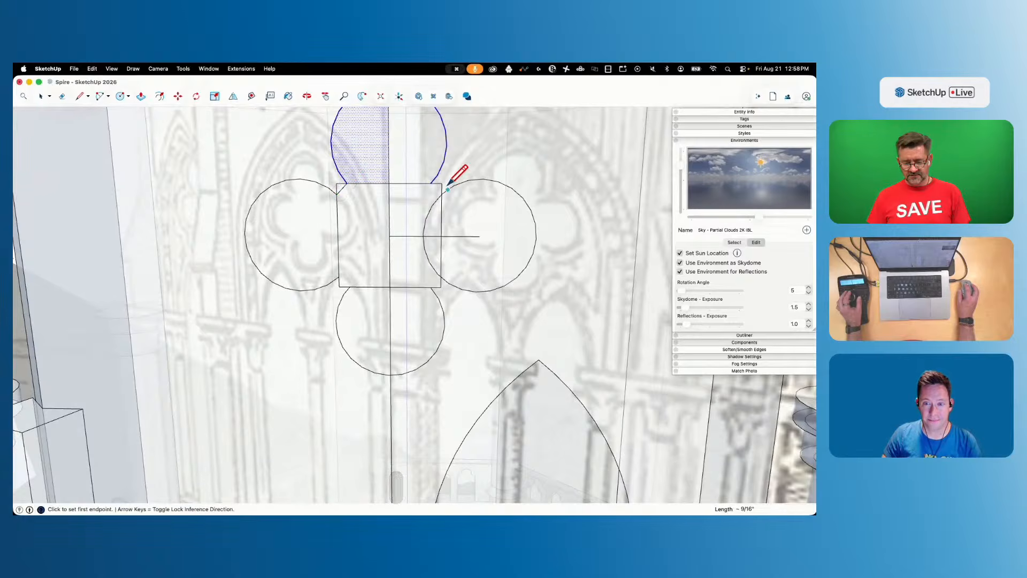
click(431, 183)
click(442, 185)
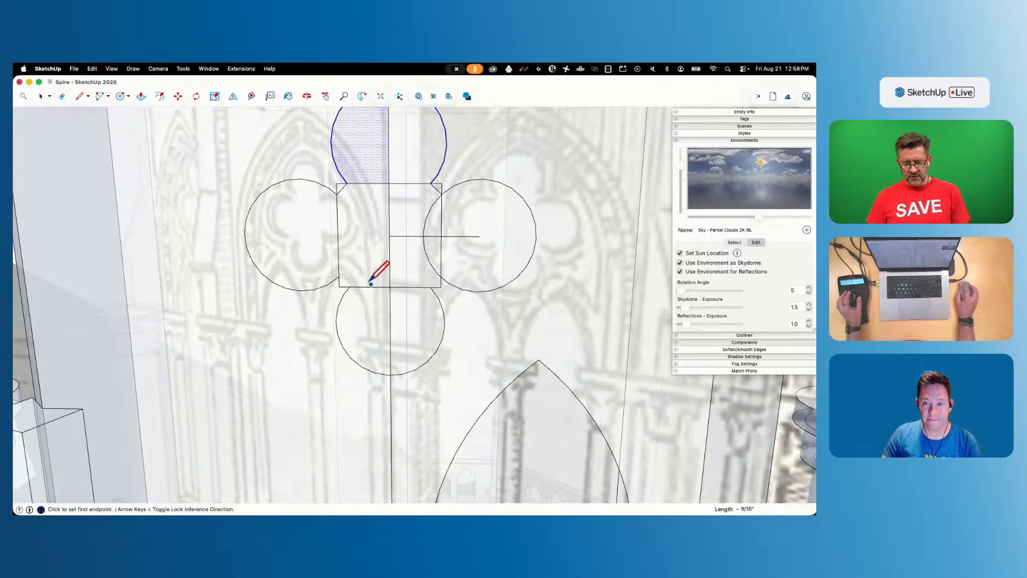
click(339, 277)
click(350, 286)
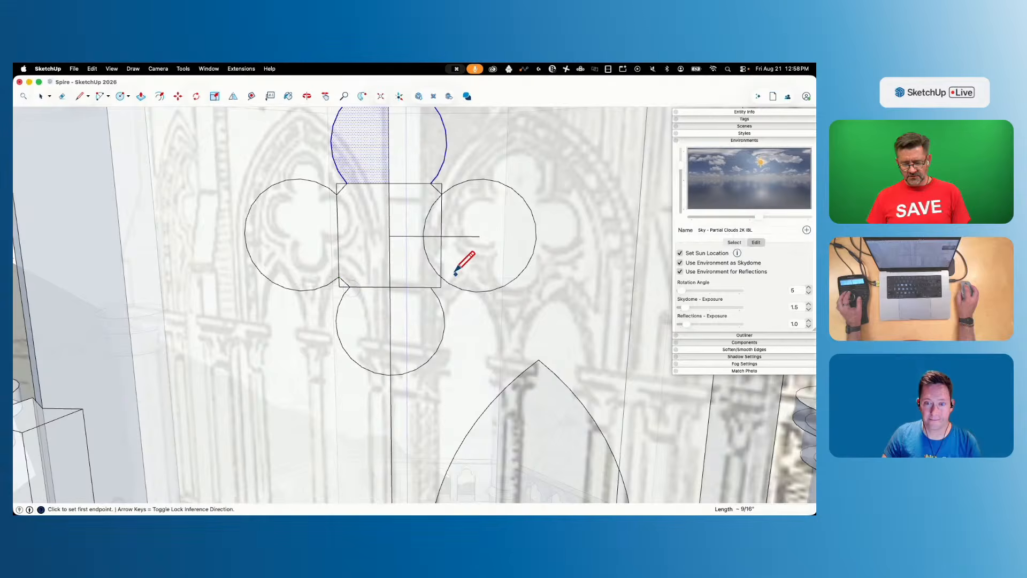
click(431, 287)
click(440, 278)
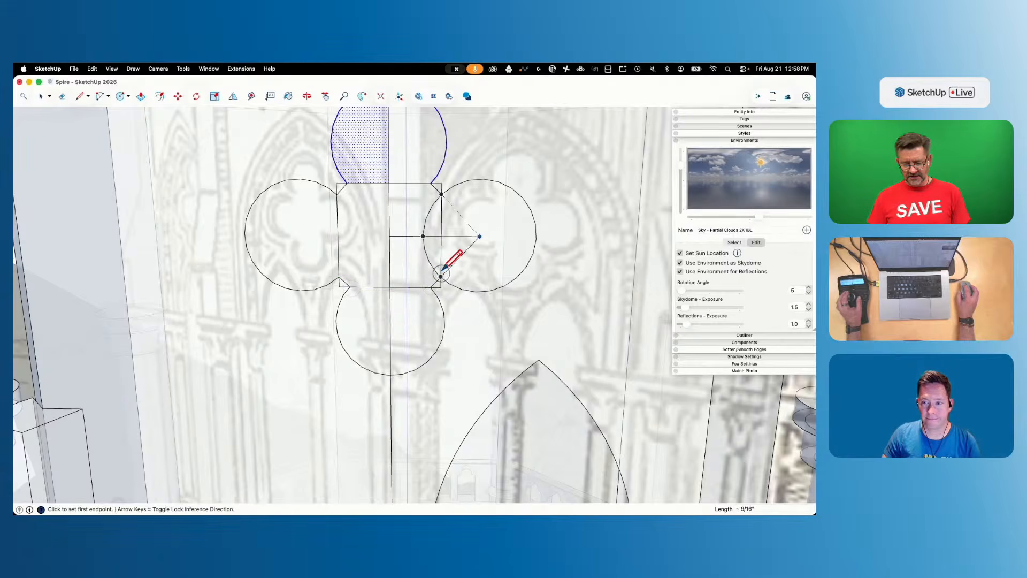
Erase the square, its outer corners and the lines and circle segments inside to leave an open quatrefoil outline
key(e)
mouse_move(454, 235)
mouse_down()
mouse_move(385, 234)
mouse_move(385, 284)
mouse_move(401, 284)
mouse_move(353, 238)
mouse_up()
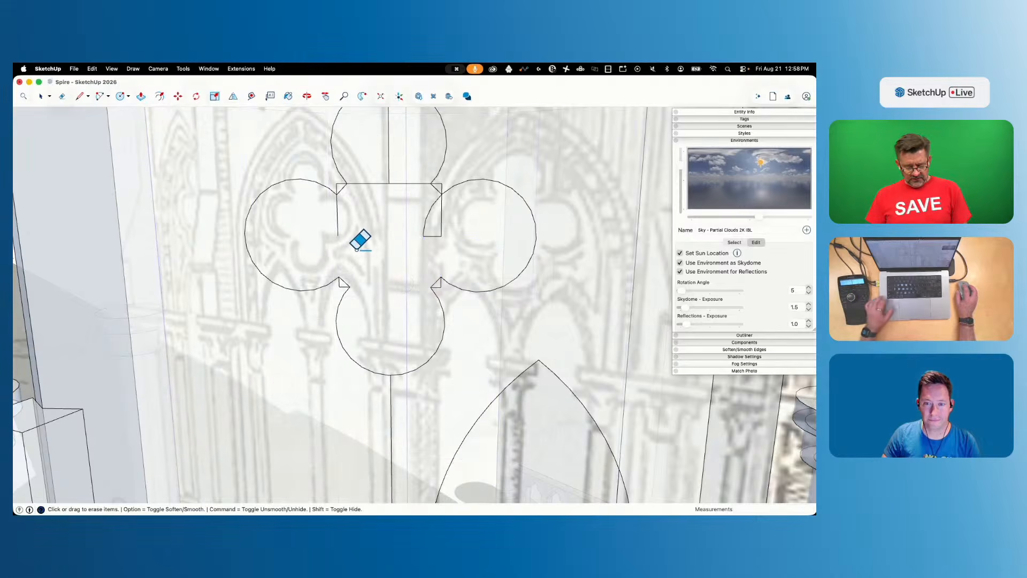
key(super+z)
mouse_move(446, 240)
mouse_down()
mouse_move(419, 219)
mouse_move(389, 236)
mouse_move(417, 234)
mouse_up()
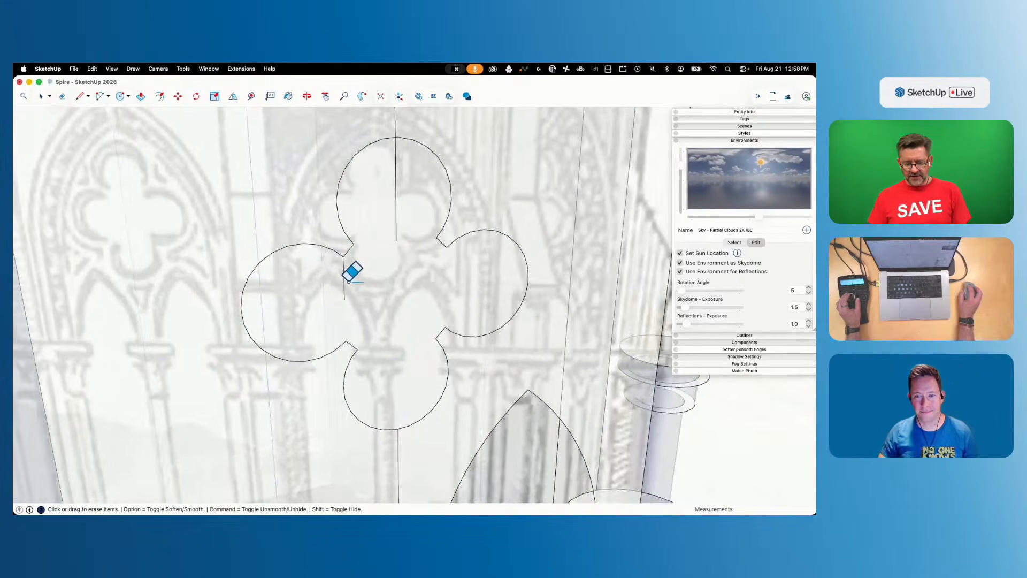
drag(350, 282, 342, 284)
click(401, 215)
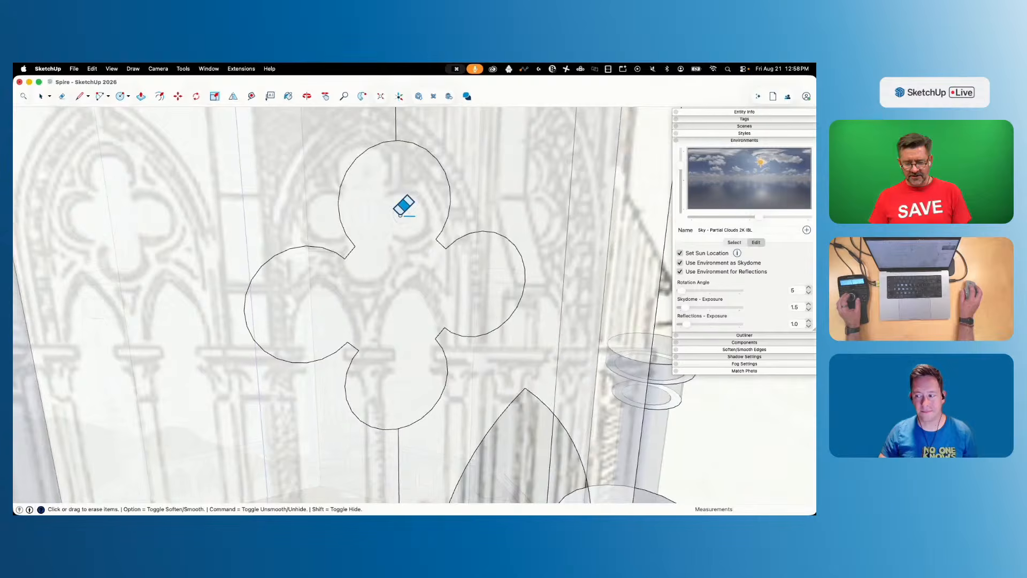
Erase the remaining vertical dividing line below and above the quatrefoil
key(space)
key(e)
click(381, 350)
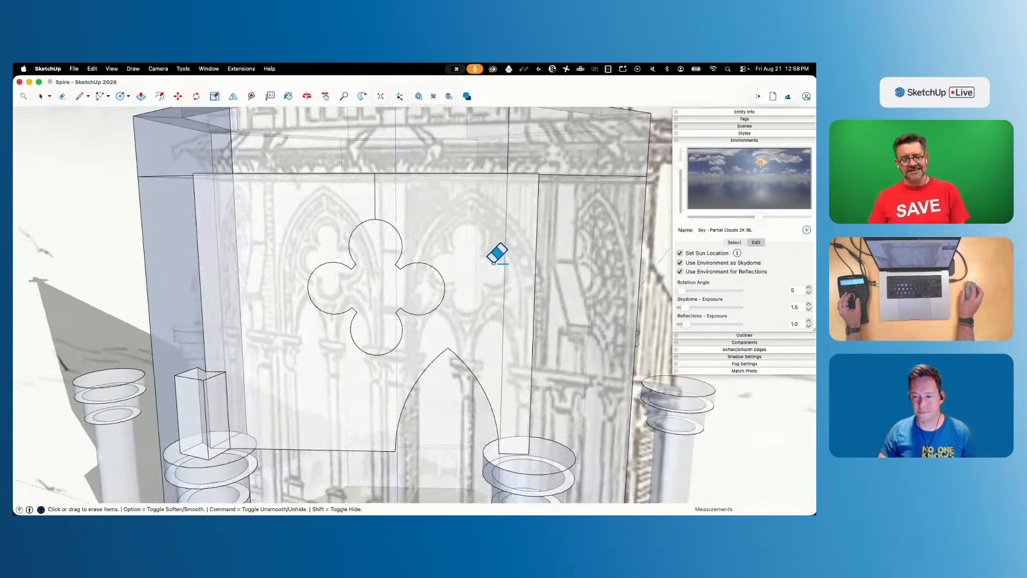
drag(362, 204, 381, 205)
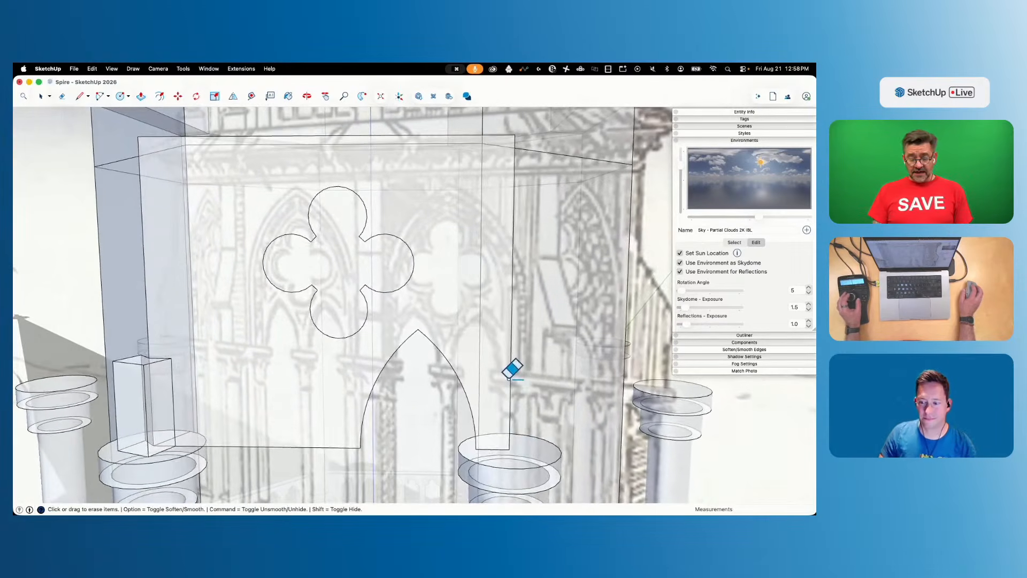
key(l)
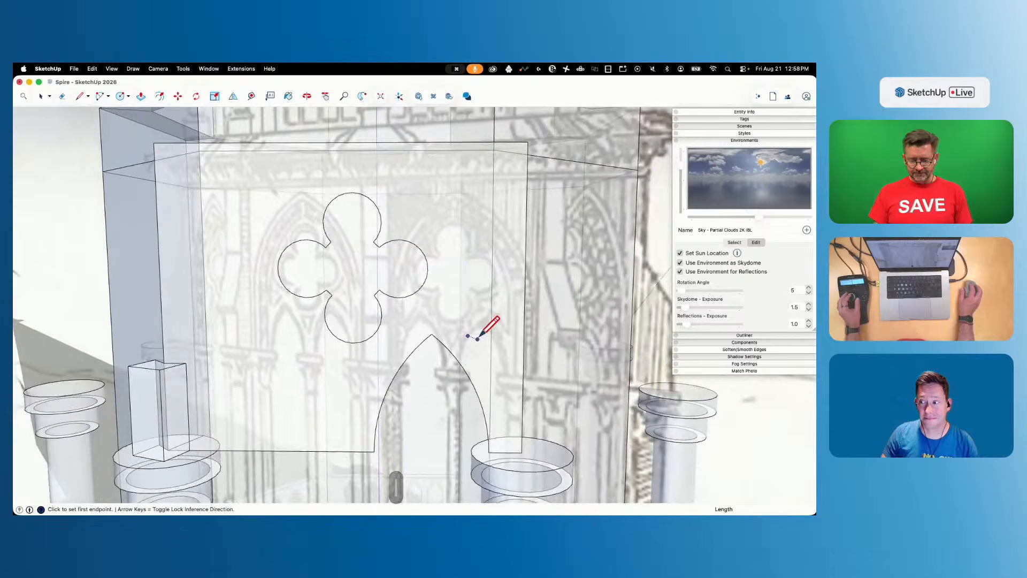
key(space)
click(352, 298)
key(m)
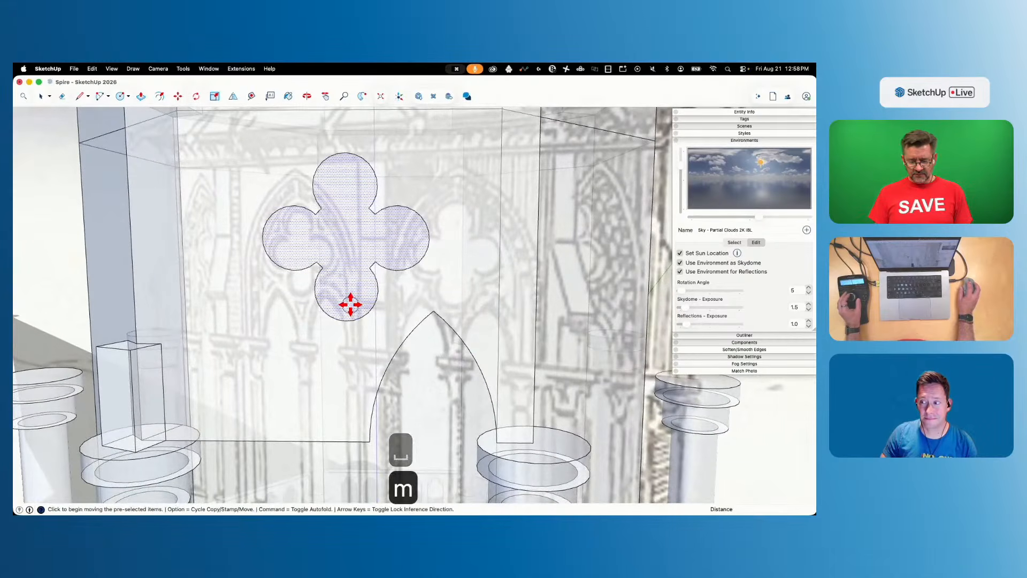
click(350, 304)
key(space)
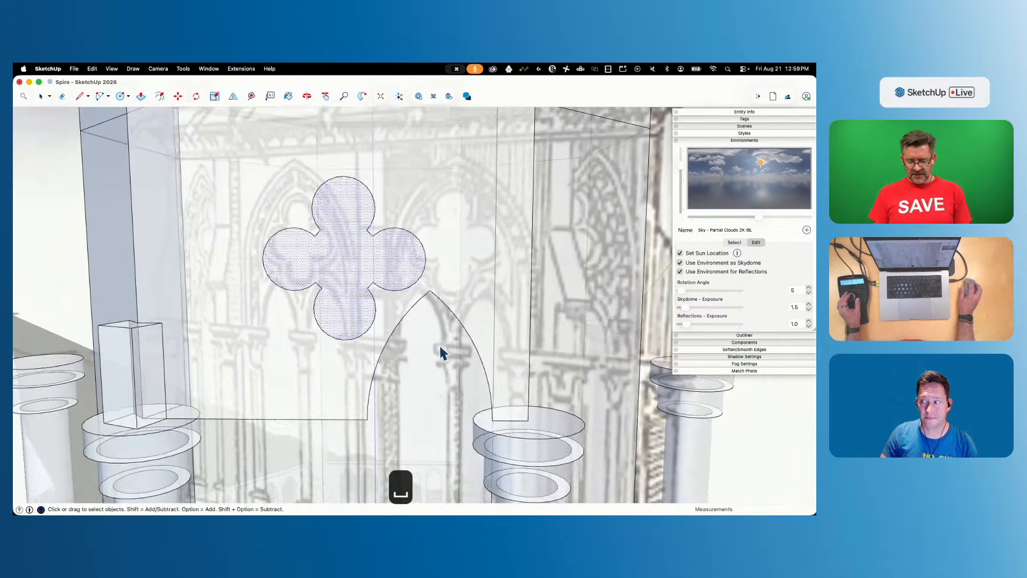
key(l)
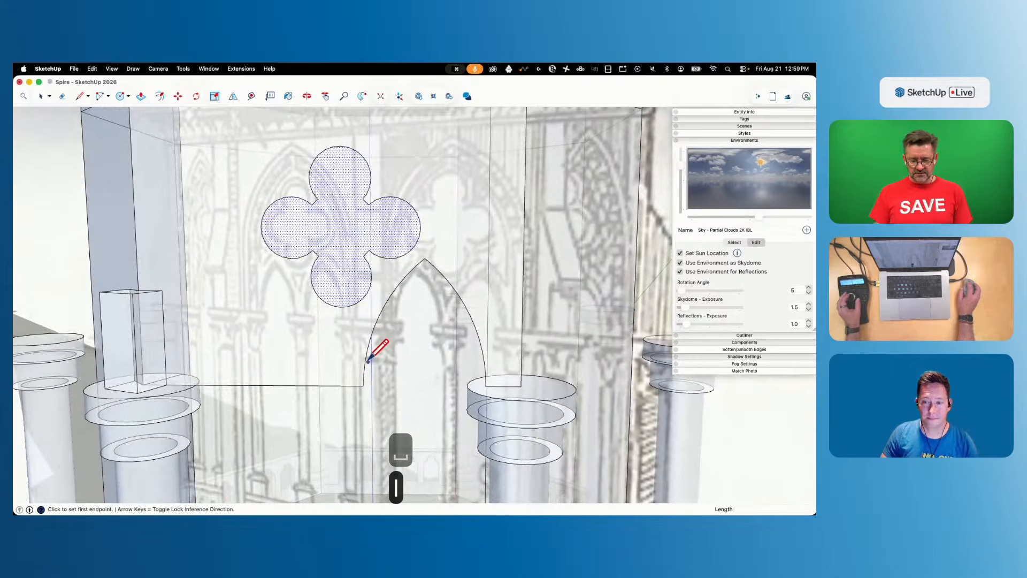
click(440, 274)
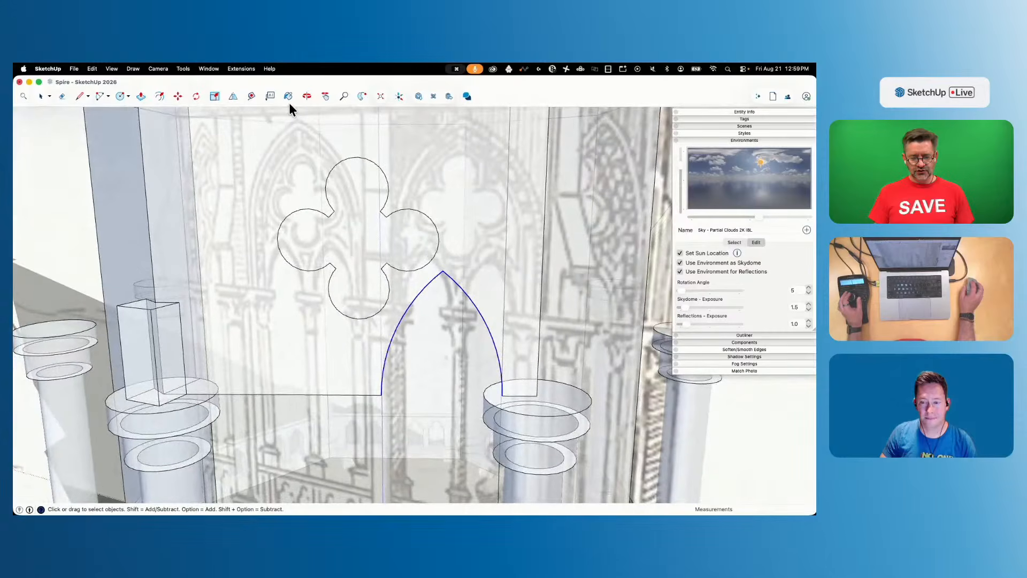
click(233, 97)
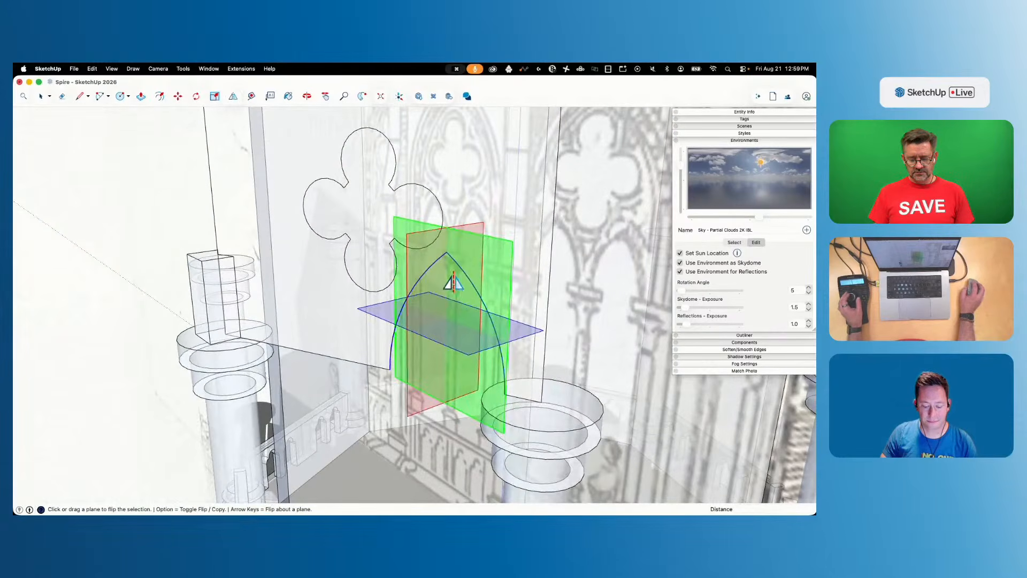
key(space)
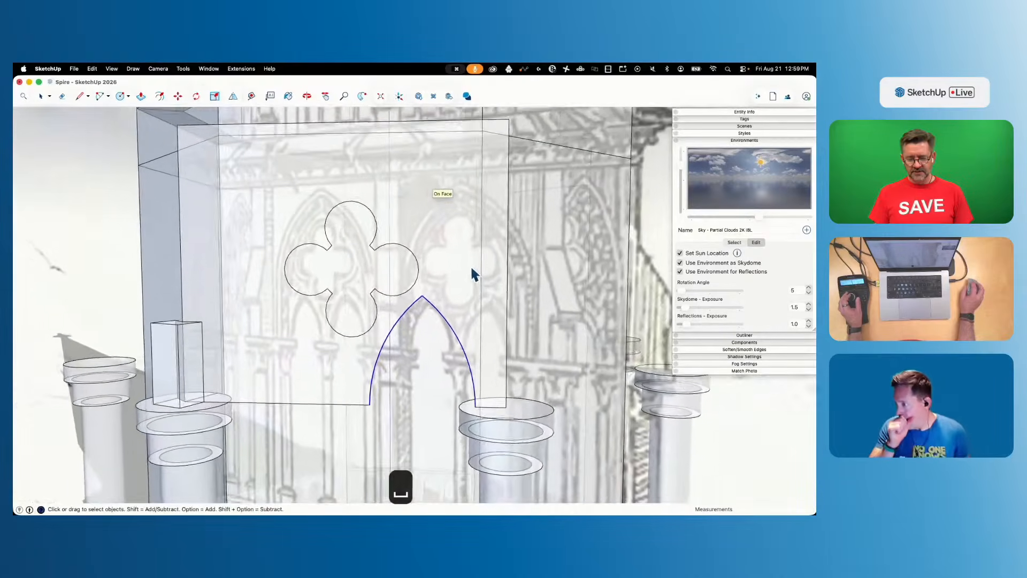
Draw a vertical line about 4 11/16 inches up from the quatrefoil's top and try an arc from its end to the right column cap
key(l)
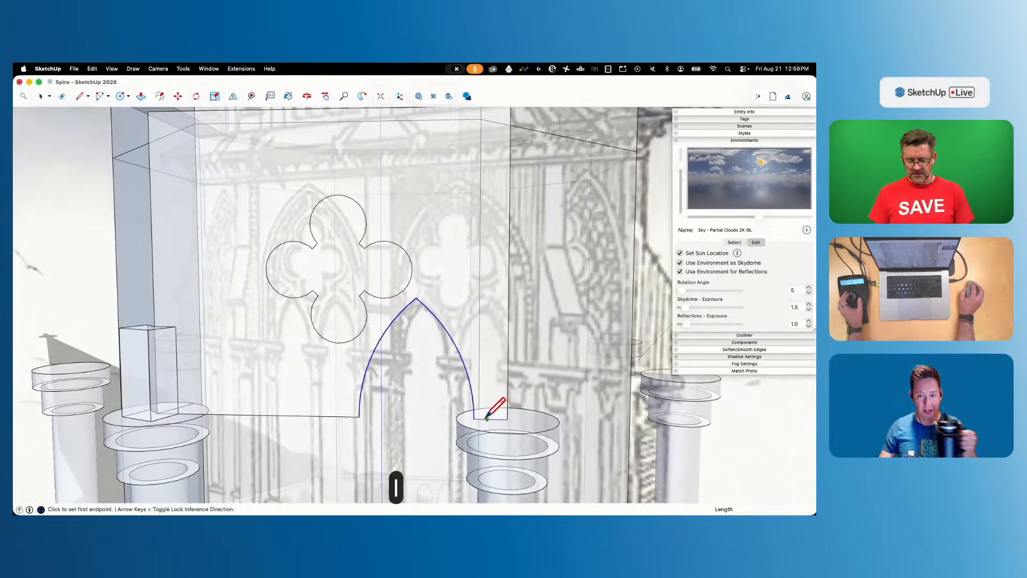
click(338, 193)
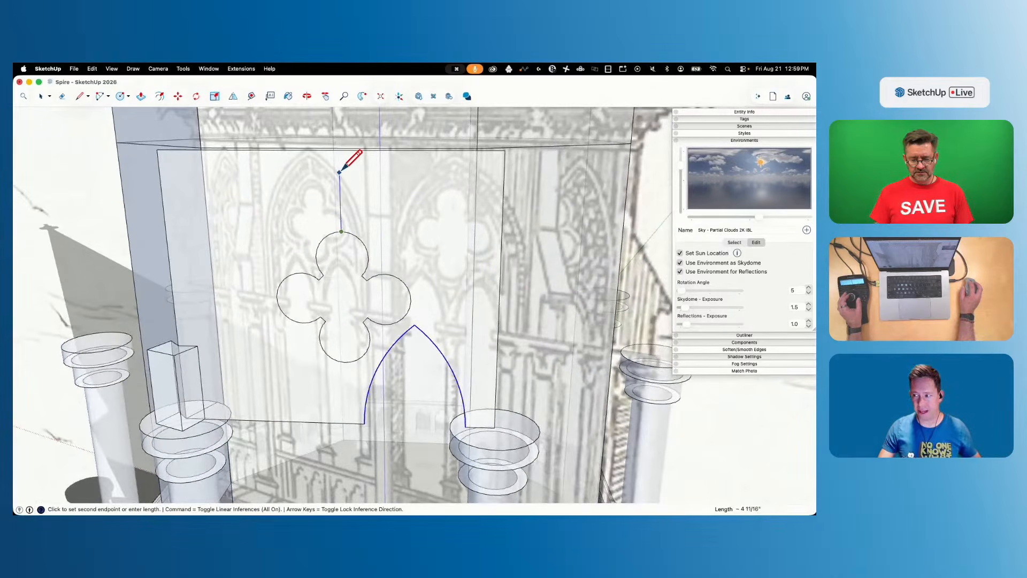
key(a)
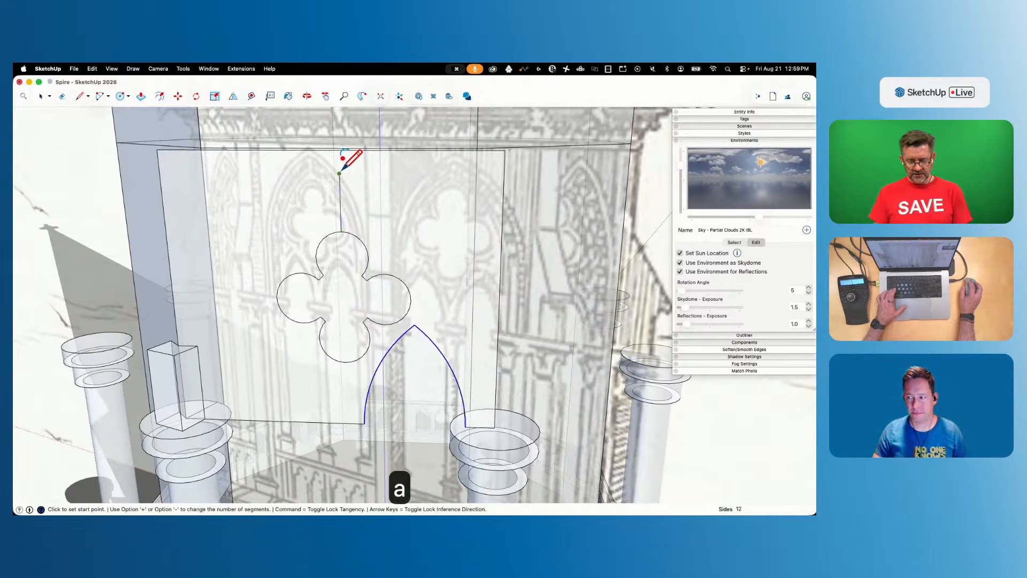
click(477, 427)
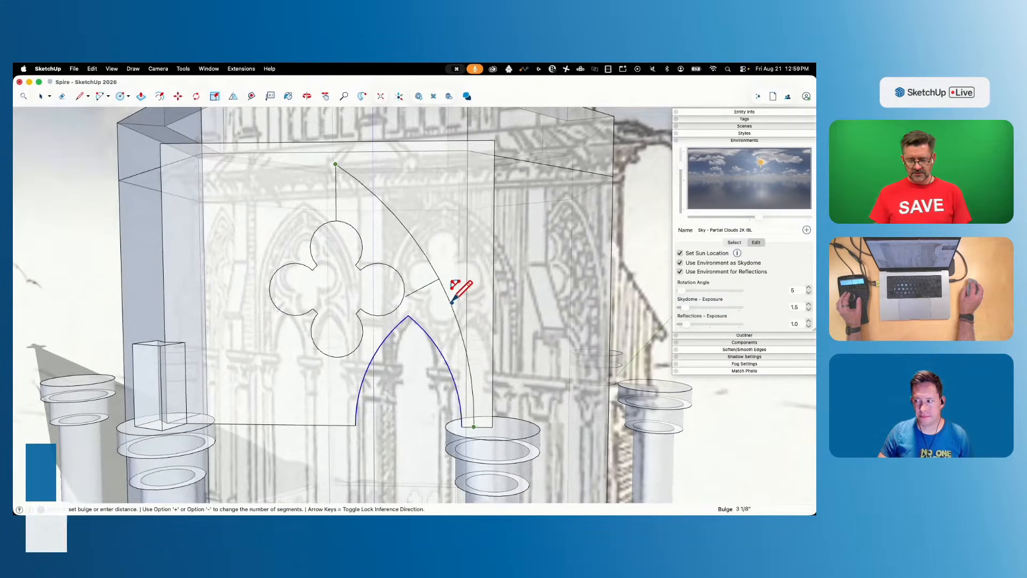
Draw a vertical line about 9 inches tall from the midpoint of the short bottom edge above the right column cap
key(l)
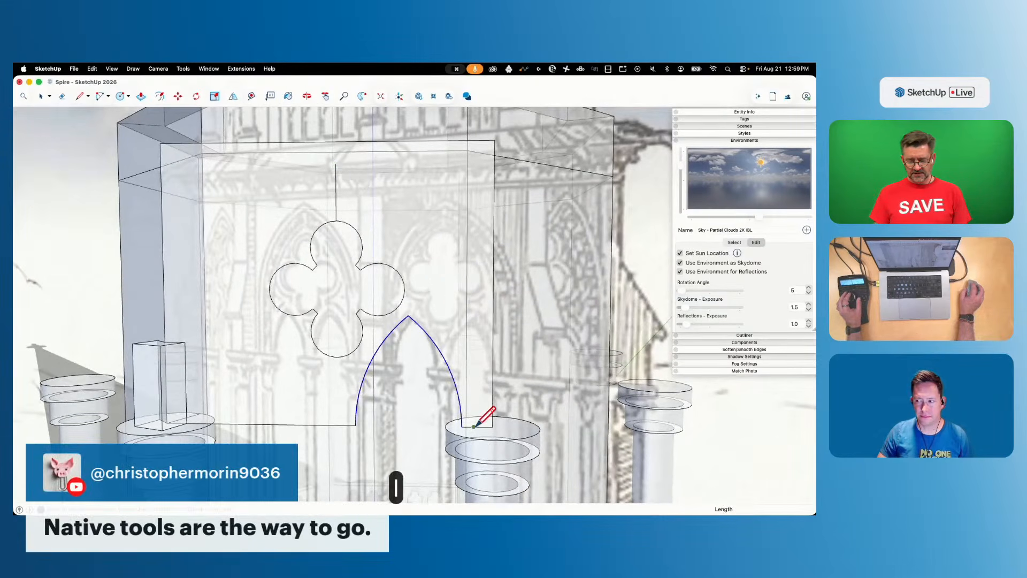
scroll(474, 426, up, 5)
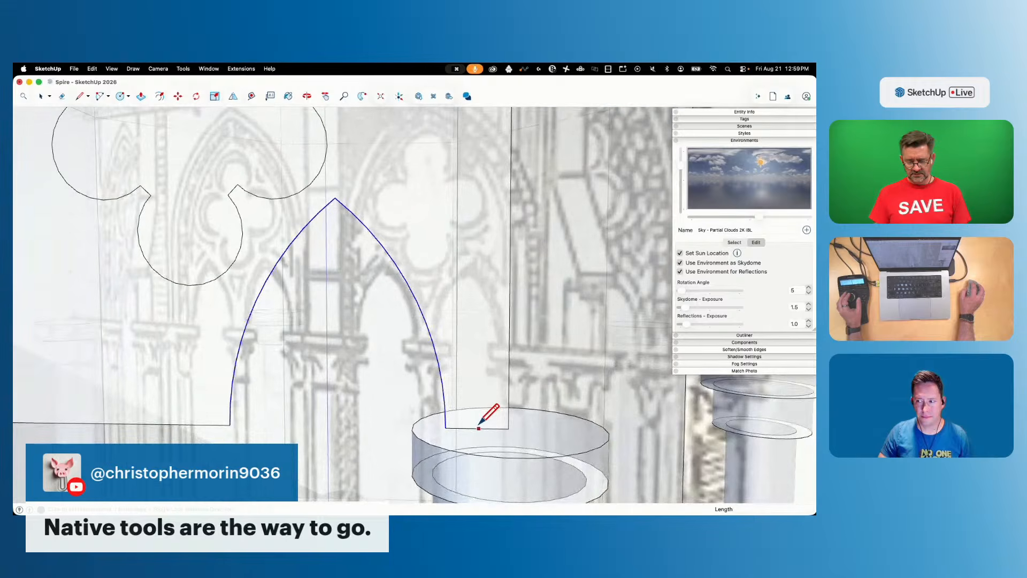
click(479, 428)
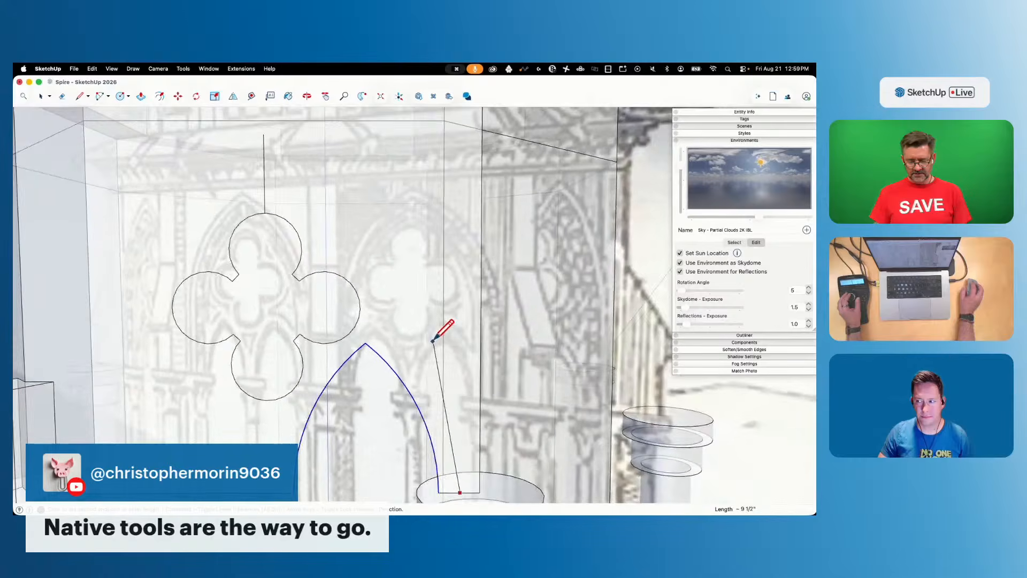
key(Up)
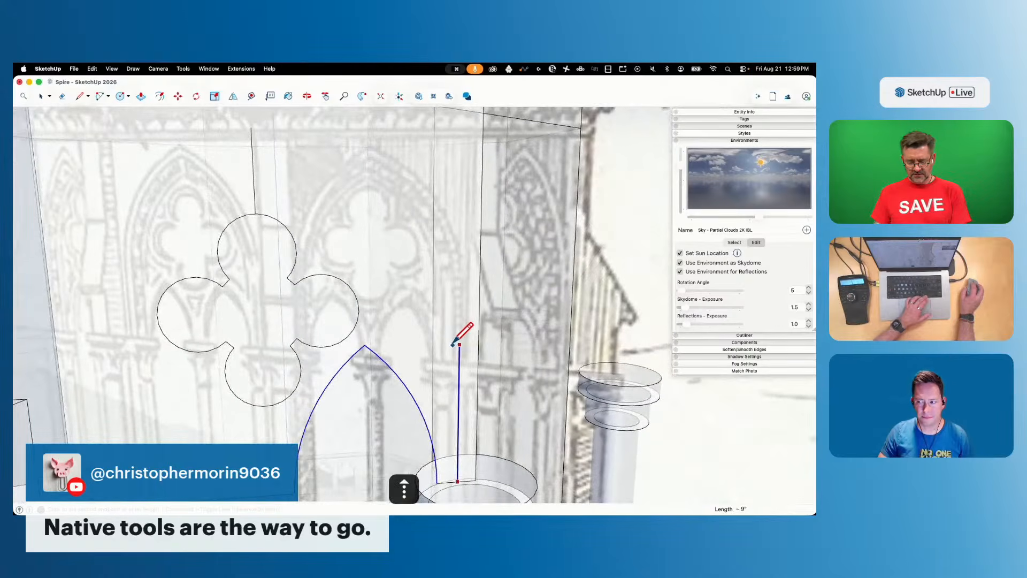
Draw an arc with a bulge of about 2 3/16 inches between the two vertical lines' upper ends and turn off X-ray display
key(a)
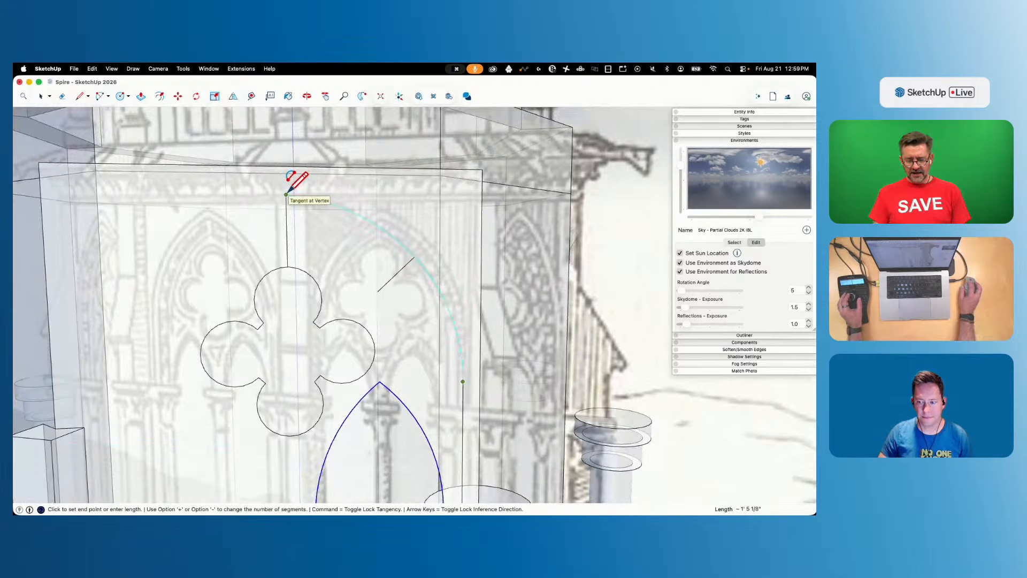
click(287, 194)
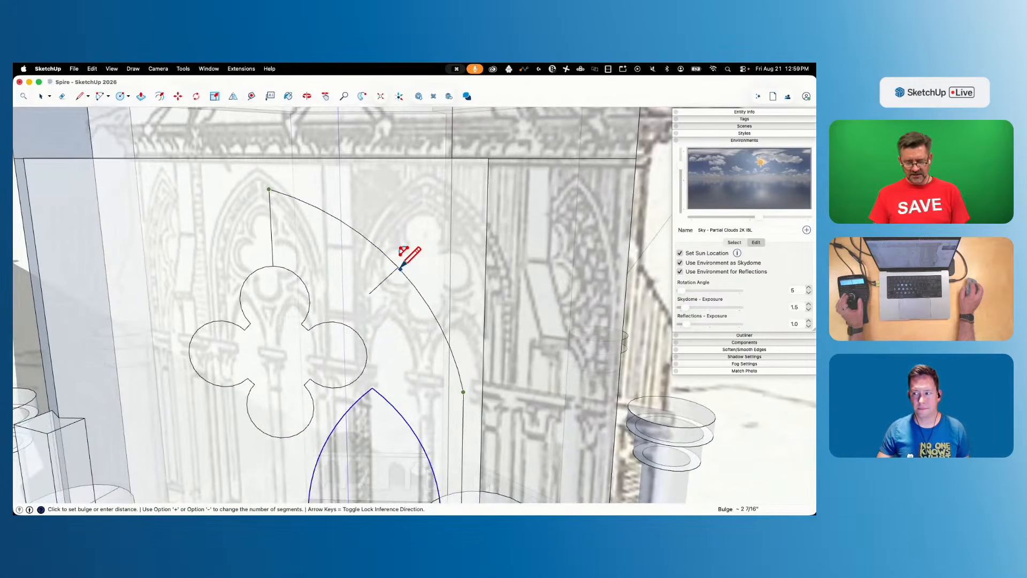
key(x)
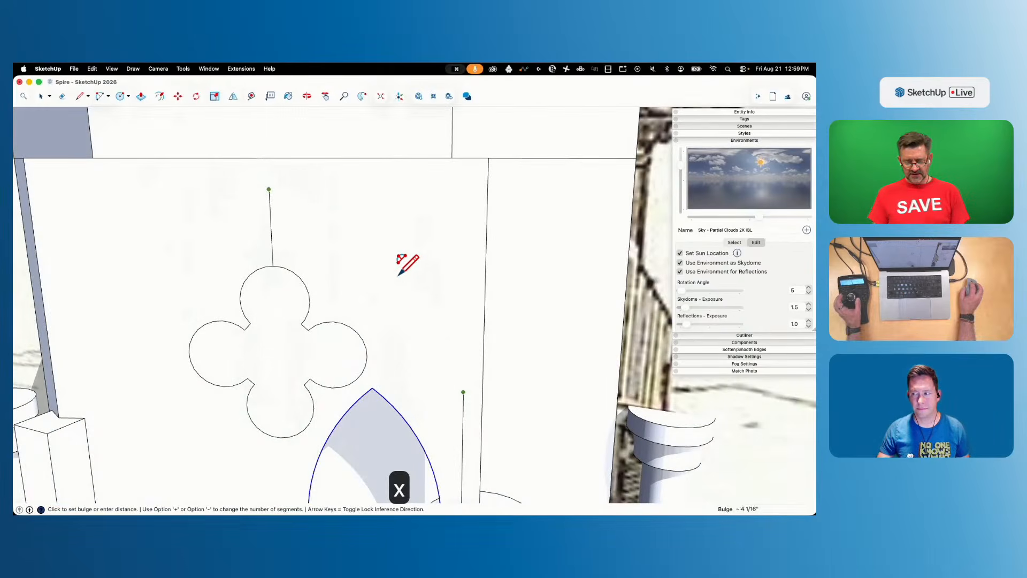
click(400, 274)
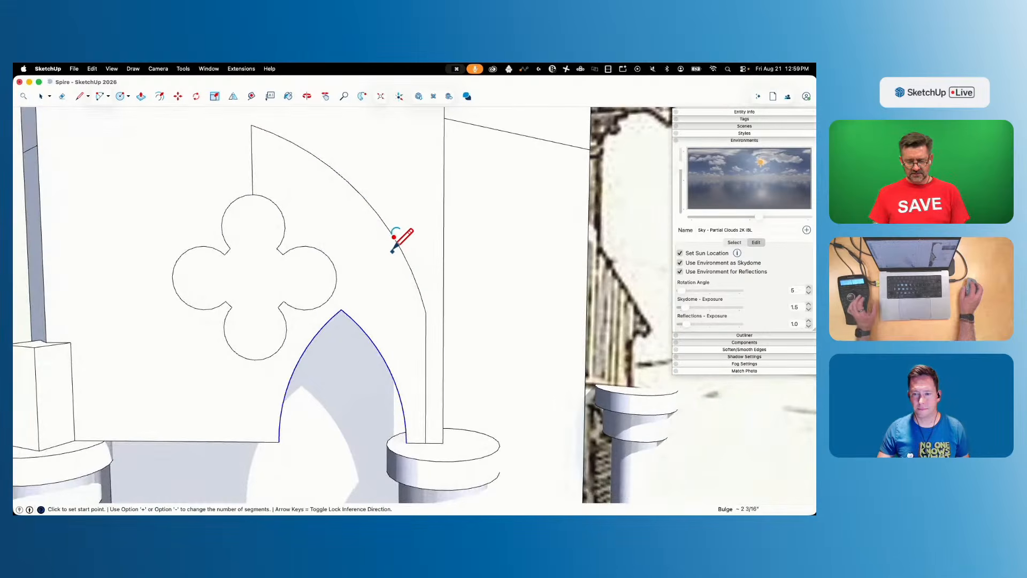
Smooth the large arc into the vertical line above the right column cap with a tangent arc and erase the leftover overlapping segment
click(396, 241)
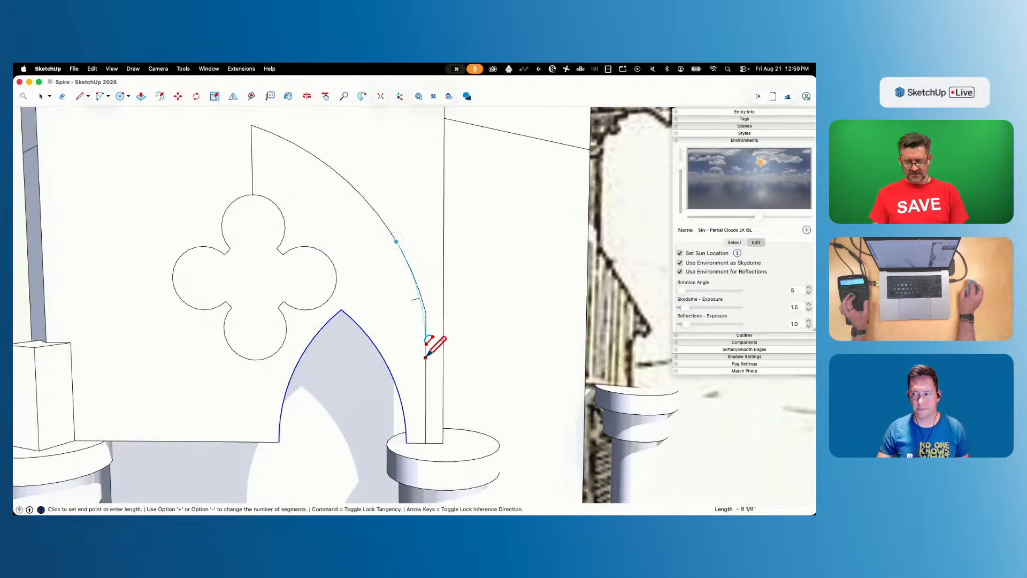
click(425, 347)
click(434, 318)
key(e)
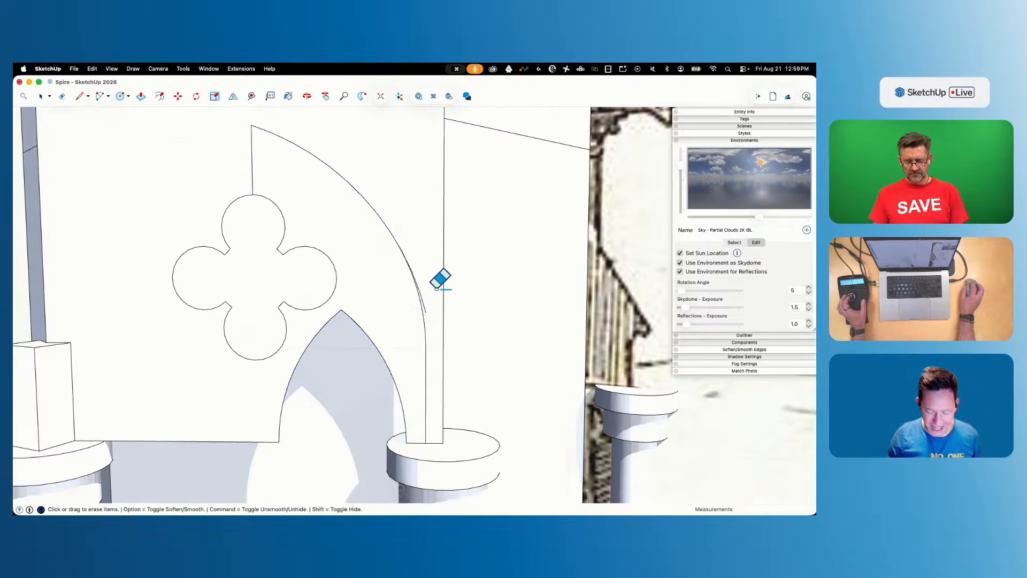
drag(423, 305, 421, 303)
Select the small pointed arch, the large arc and its lower straight segment, and weld their edges into continuous curves
key(space)
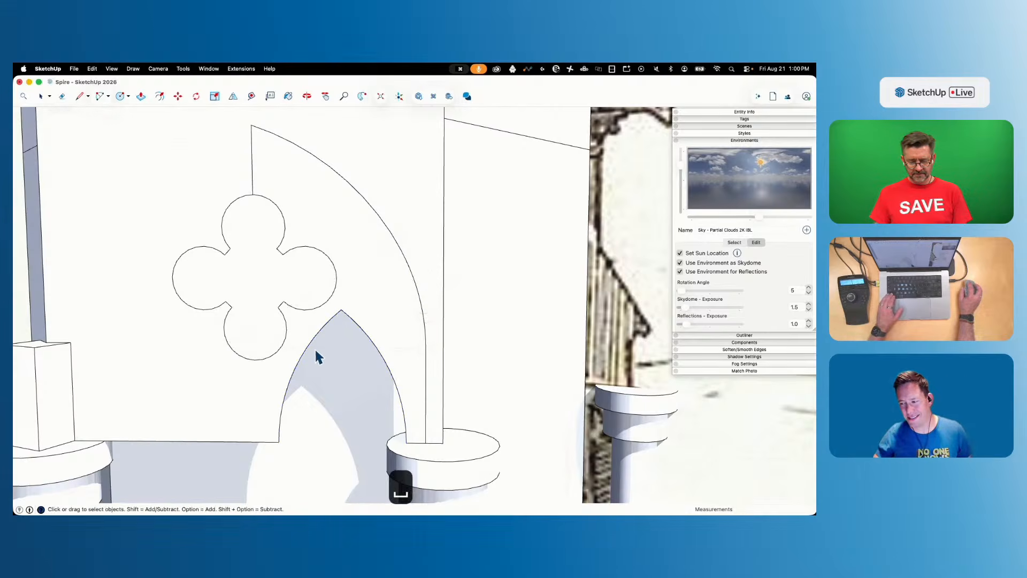
shift+click(360, 328)
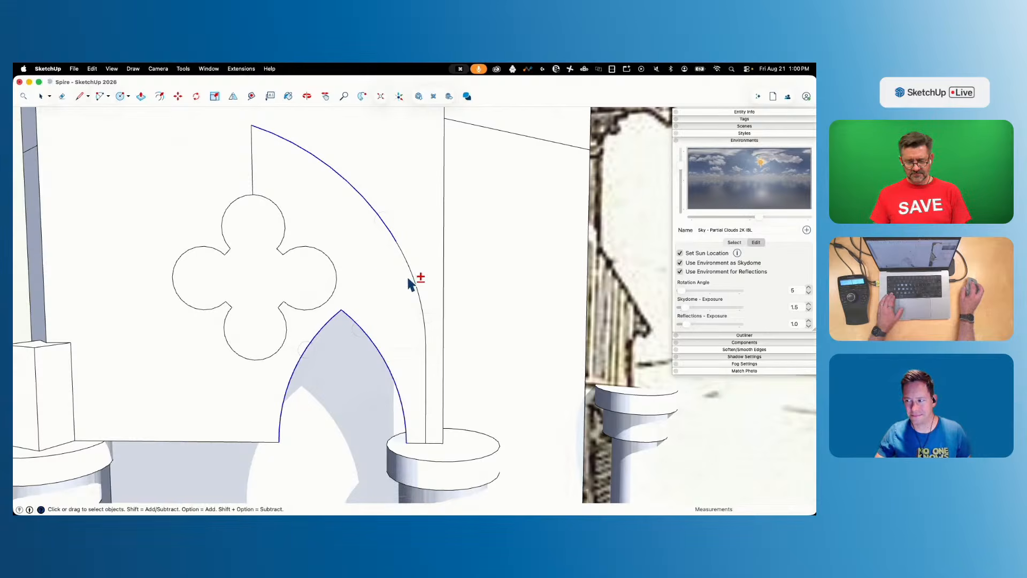
shift+click(425, 329)
right_click(426, 358)
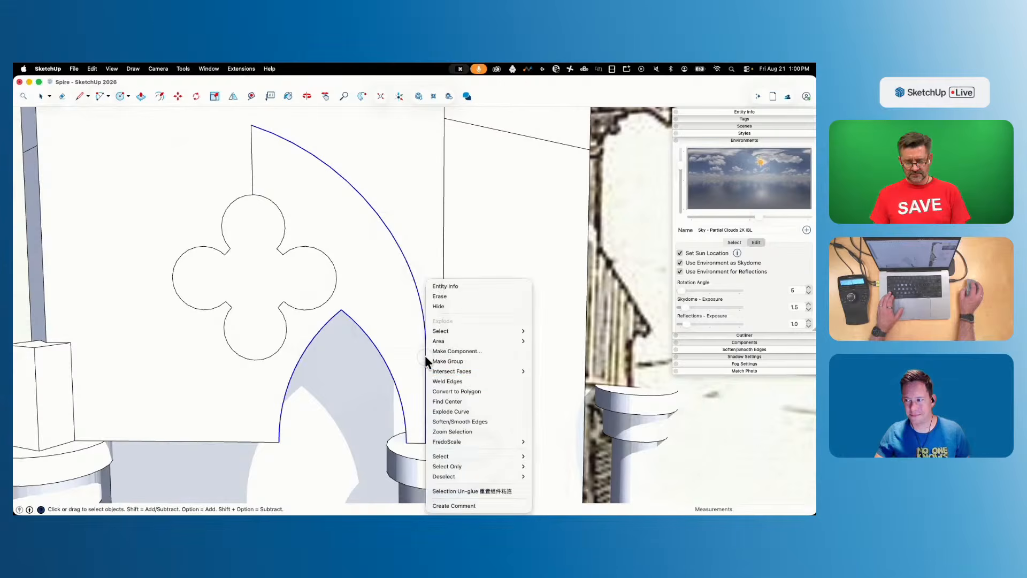
click(458, 380)
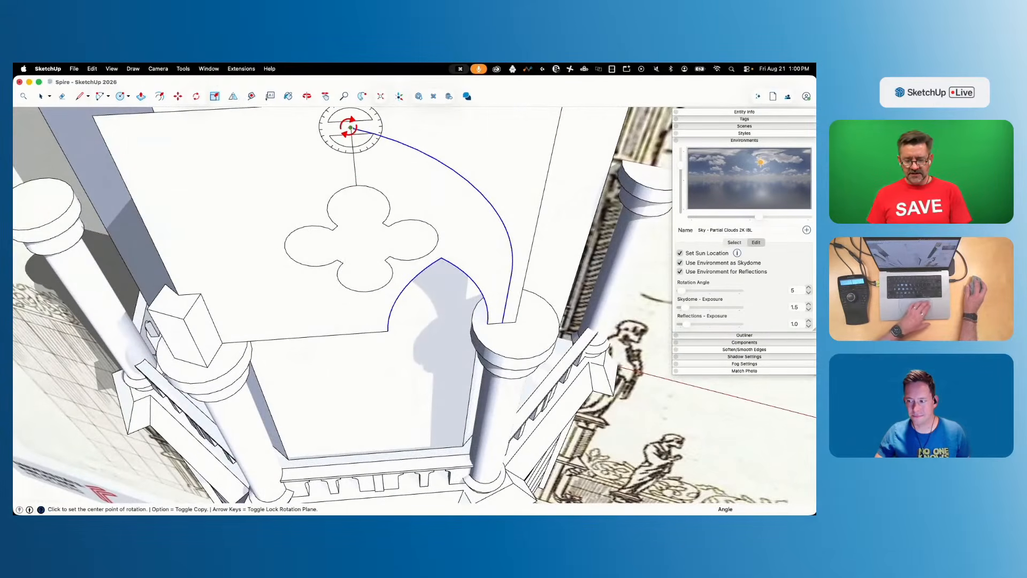
Rotate a copy of the welded arch curves 180 degrees about the vertical axis through the large arc's apex
click(351, 129)
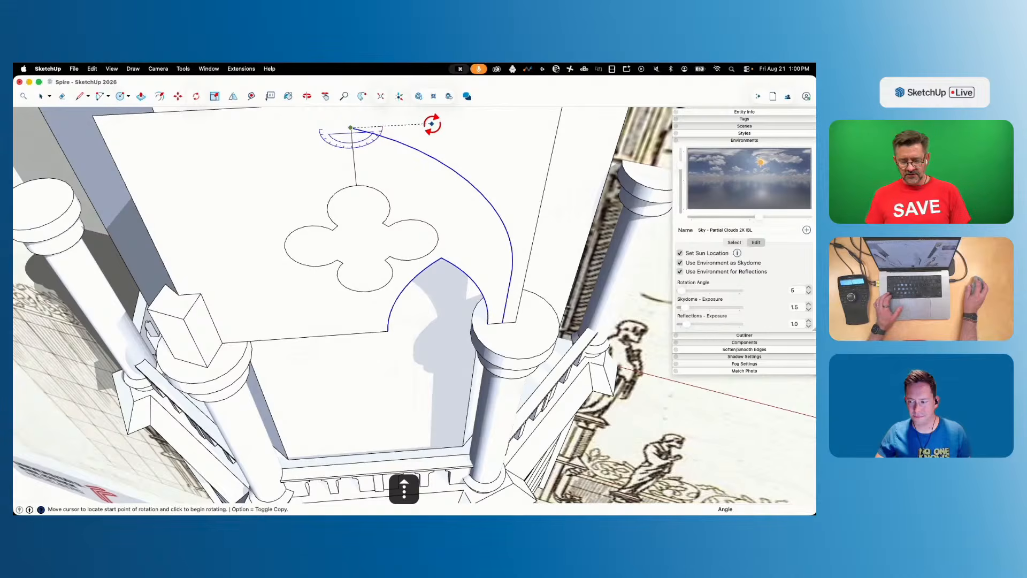
click(432, 124)
key(alt)
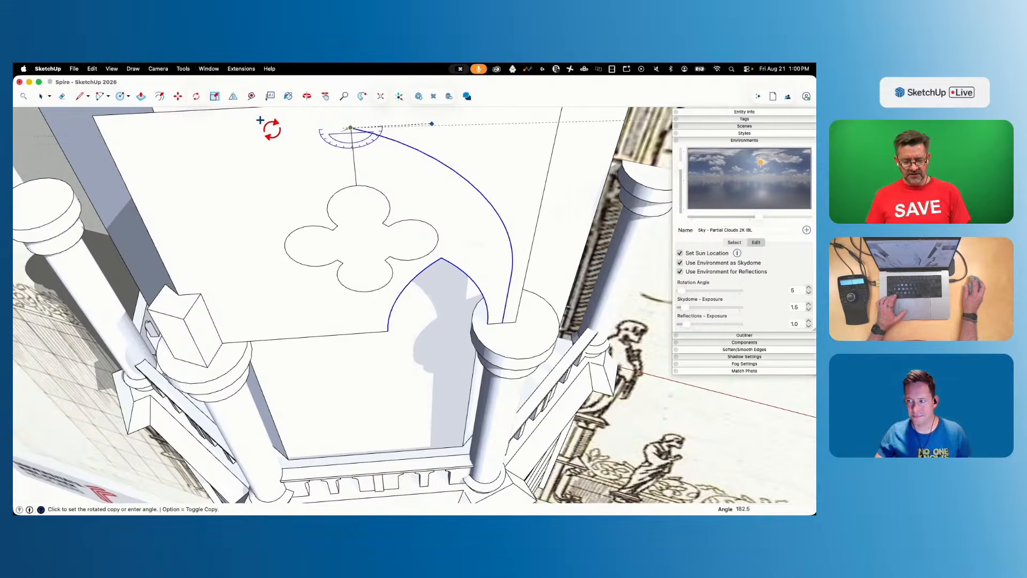
click(105, 143)
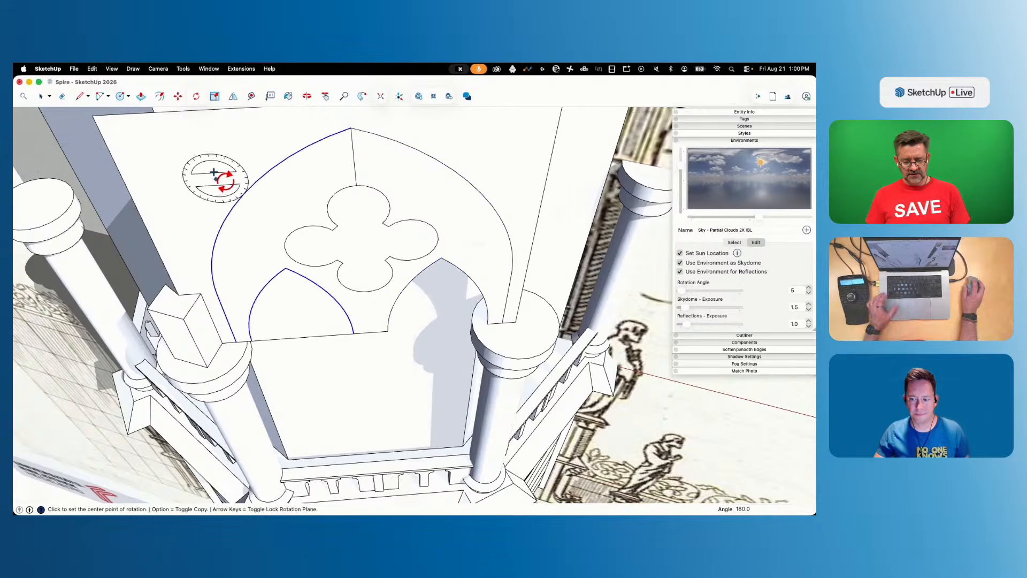
Erase the bottom edge across the left arch opening and the vertical line above the quatrefoil
key(space)
key(e)
drag(295, 321, 303, 355)
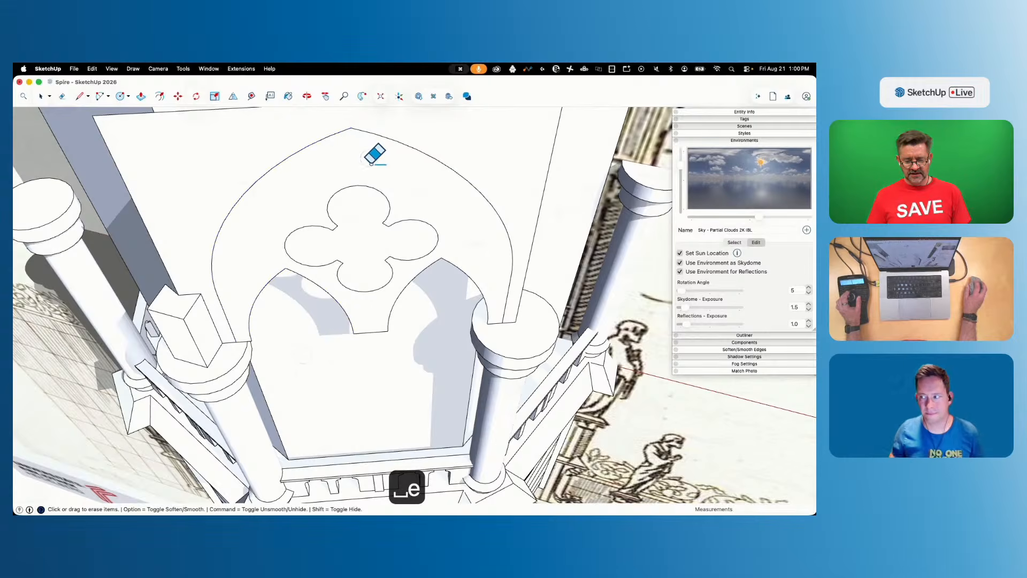
Cut the tracery panel with its corner post and paste it in place inside the component repeated around the spire
key(space)
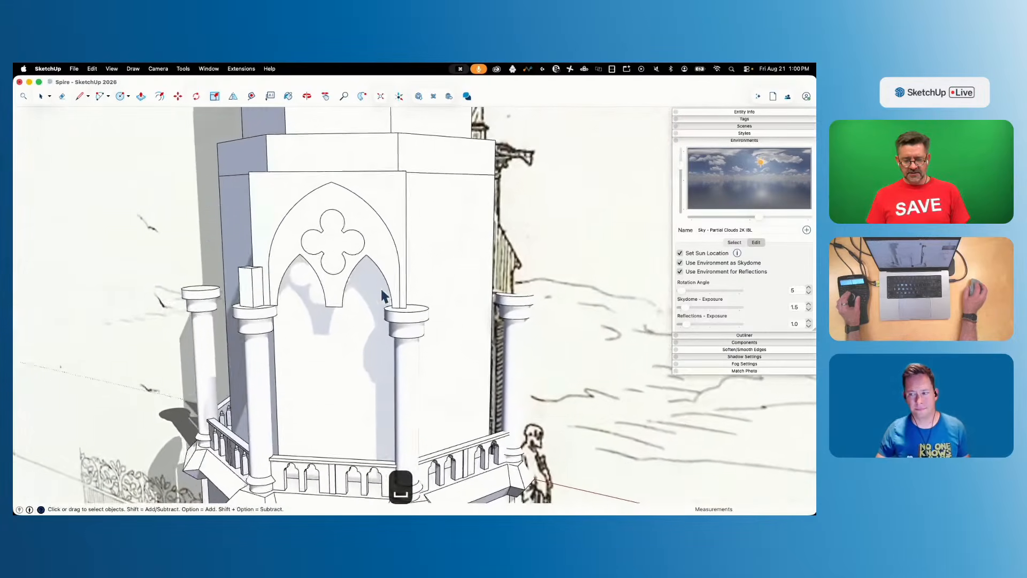
scroll(369, 294, up, 3)
scroll(252, 247, up, 3)
click(260, 256)
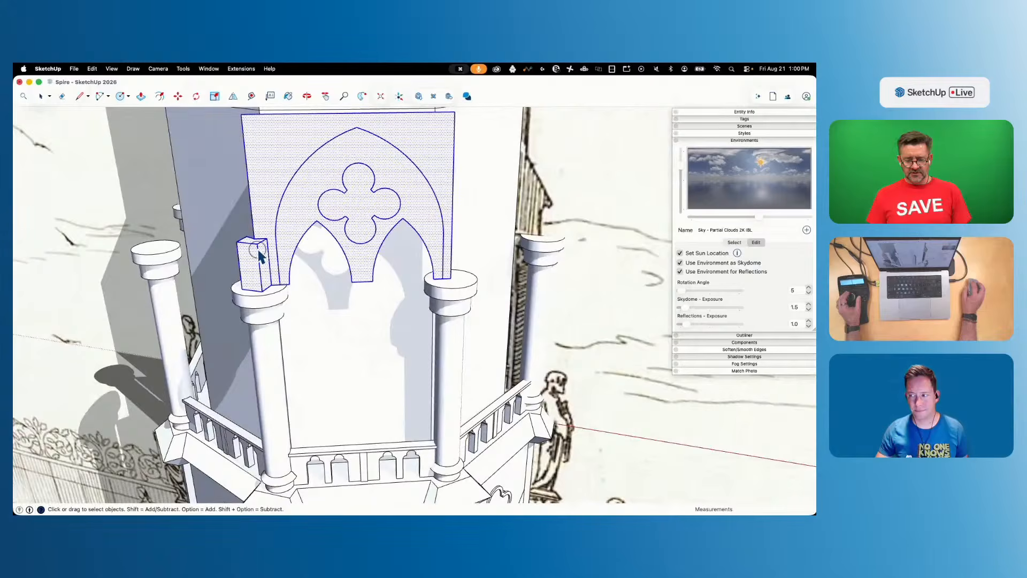
key(super+x)
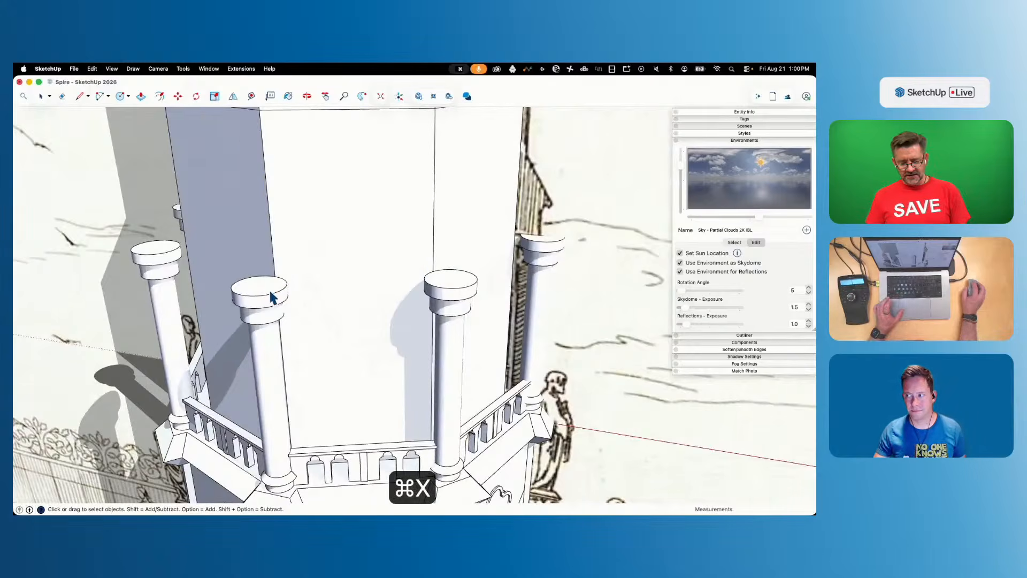
click(92, 69)
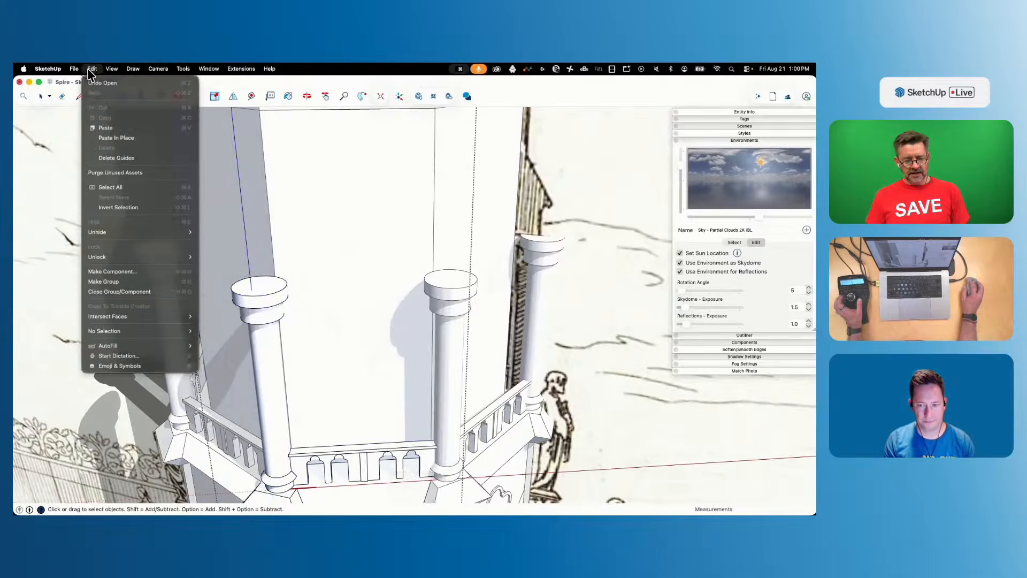
click(116, 138)
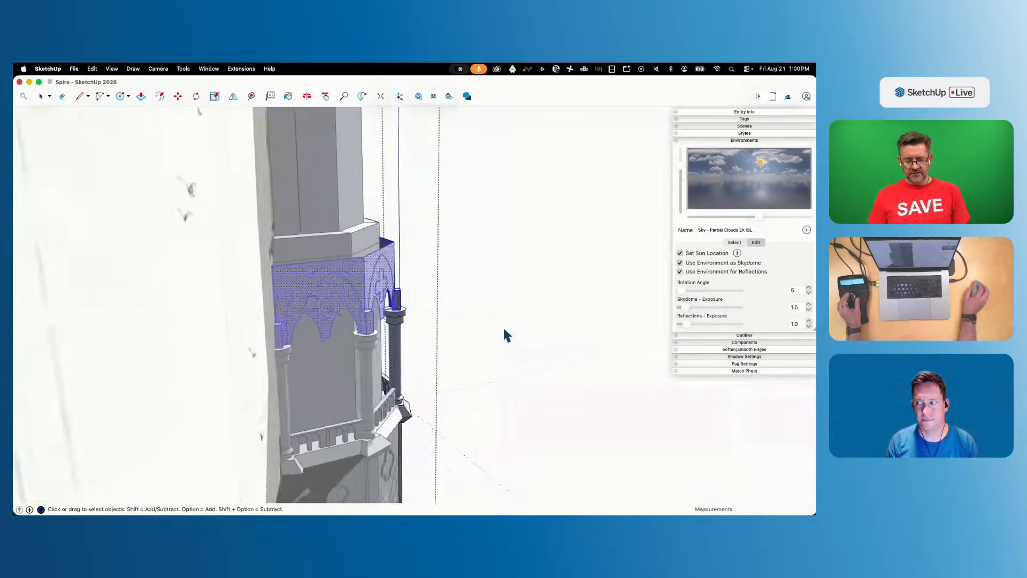
Offset the quatrefoil's outline outward by about 3/8 inch and delete the inner quatrefoil face to leave an opening
key(space)
click(397, 213)
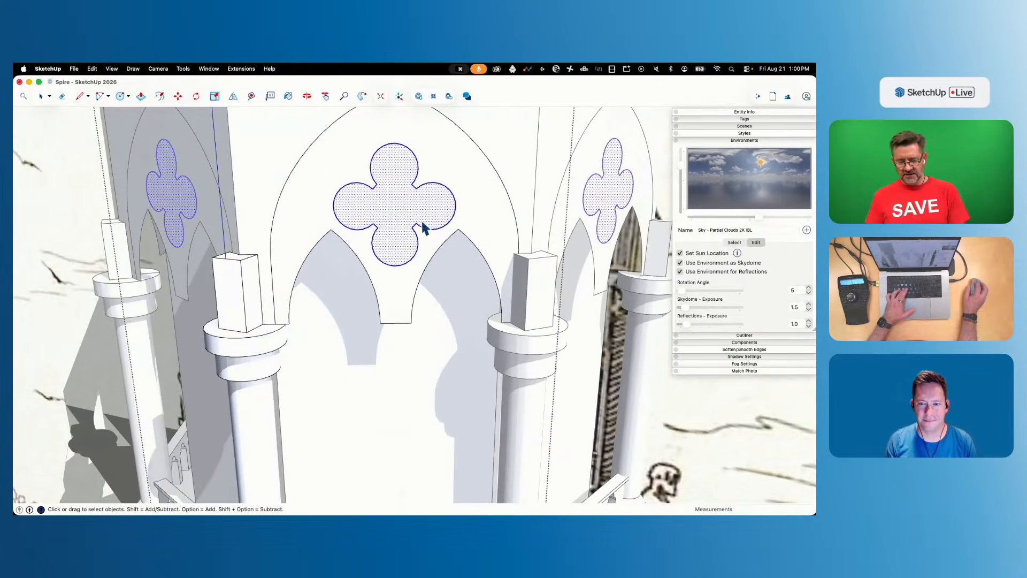
key(f)
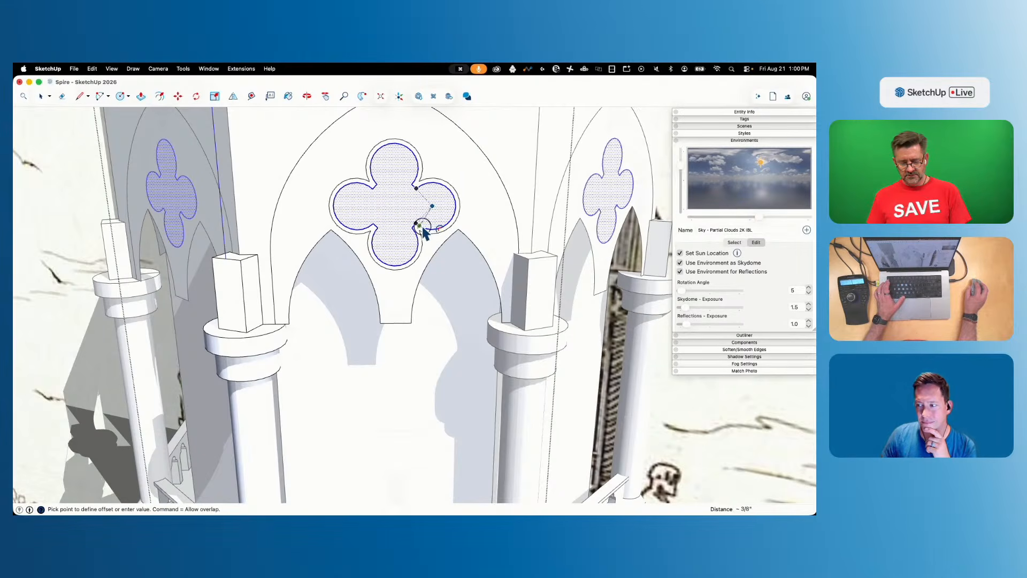
key(space)
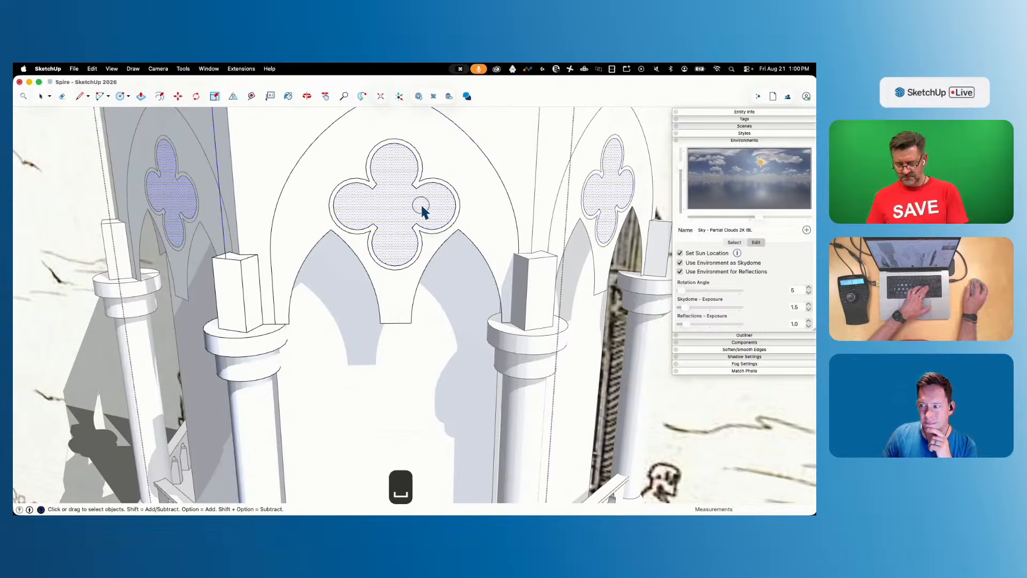
key(BackSpace)
Push/pull the ring around the quatrefoil opening by about 5/16 inch
key(p)
scroll(426, 291, up, 5)
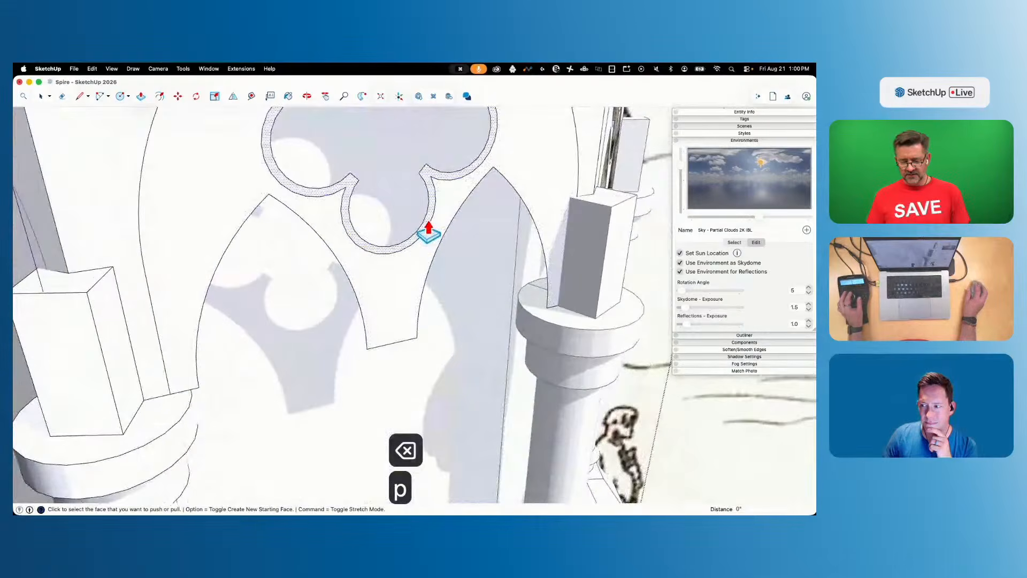
click(429, 223)
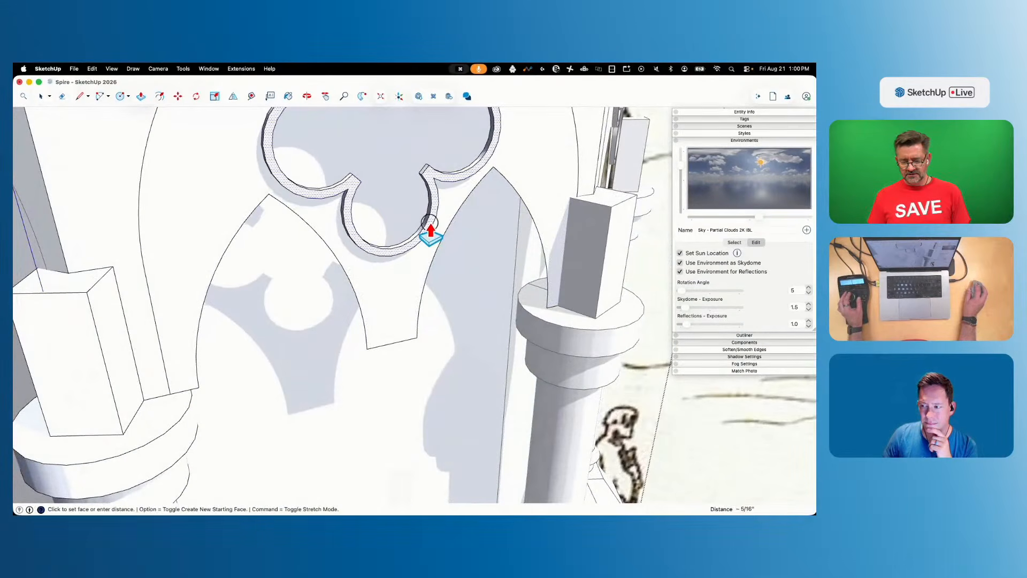
click(429, 223)
Thicken the tracery panel by about 13/16 inch with Push/Pull, creating a new starting face
click(380, 284)
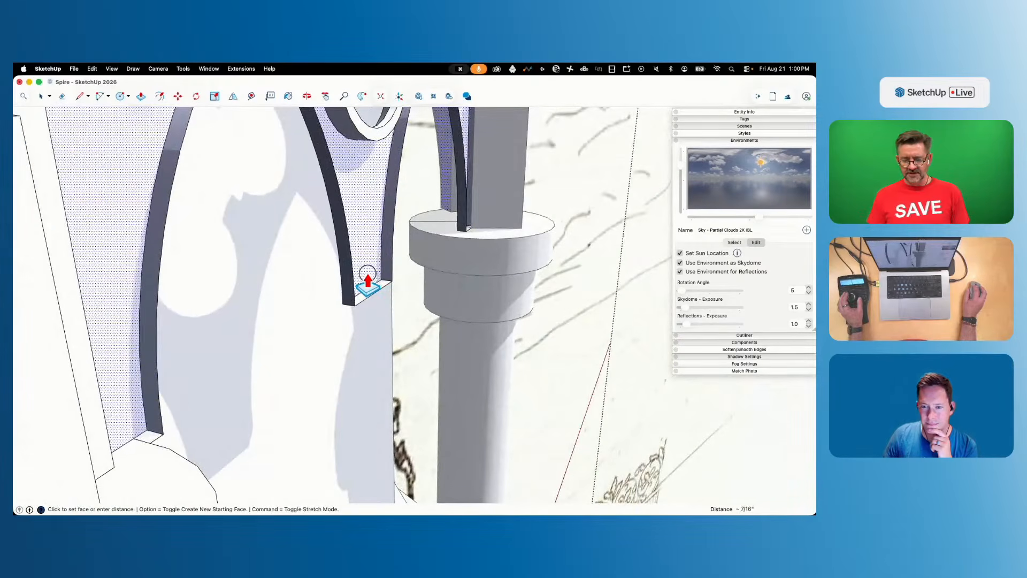
key(alt)
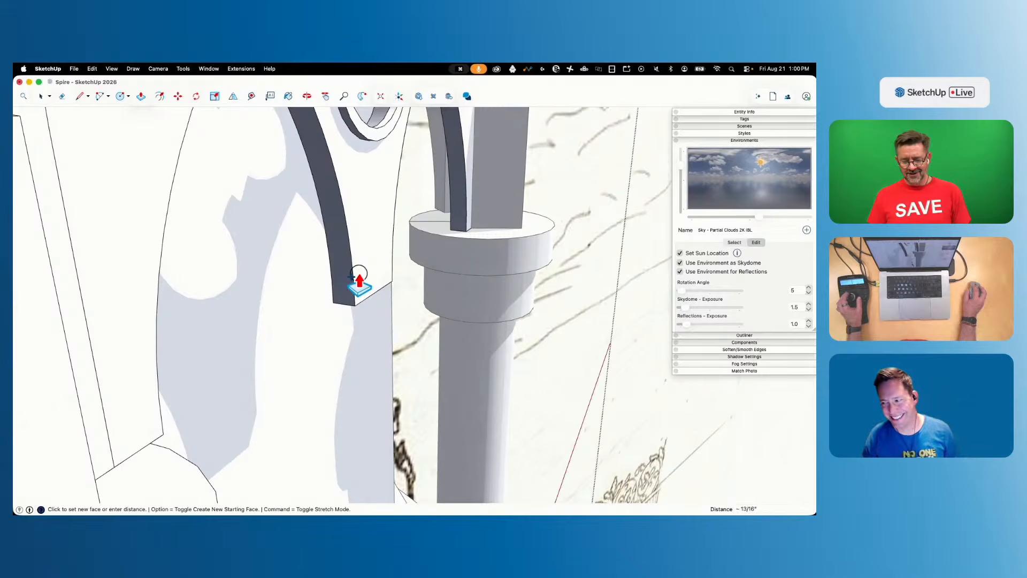
click(359, 278)
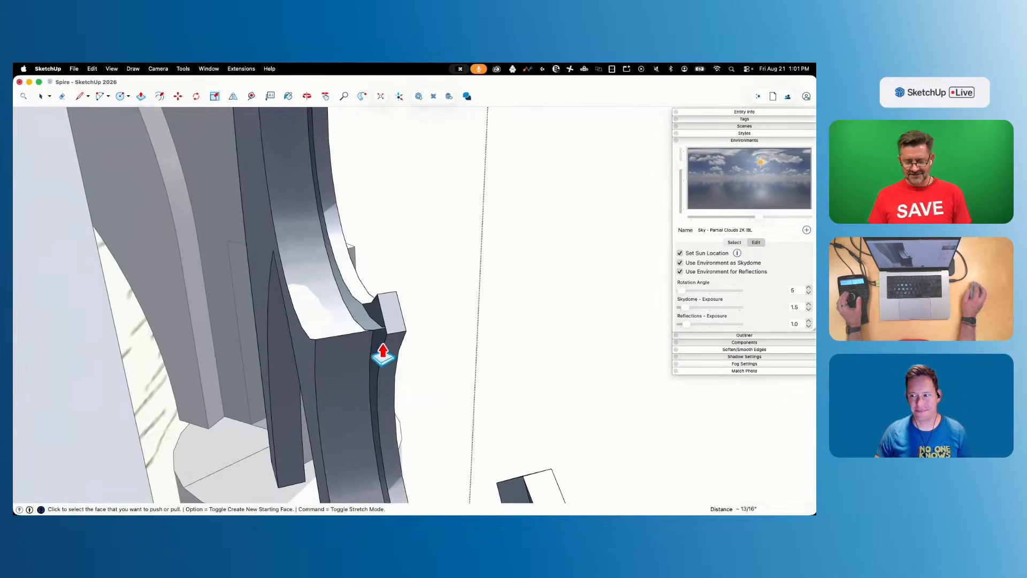
Close the face behind the quatrefoil ring with a short line at its cusp and push/pull the ring from behind
key(l)
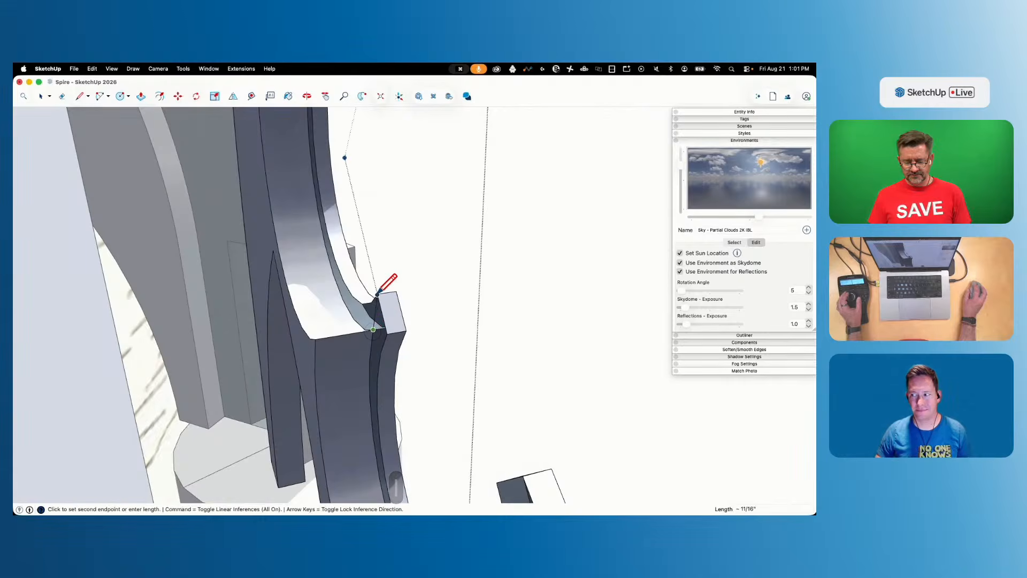
key(l)
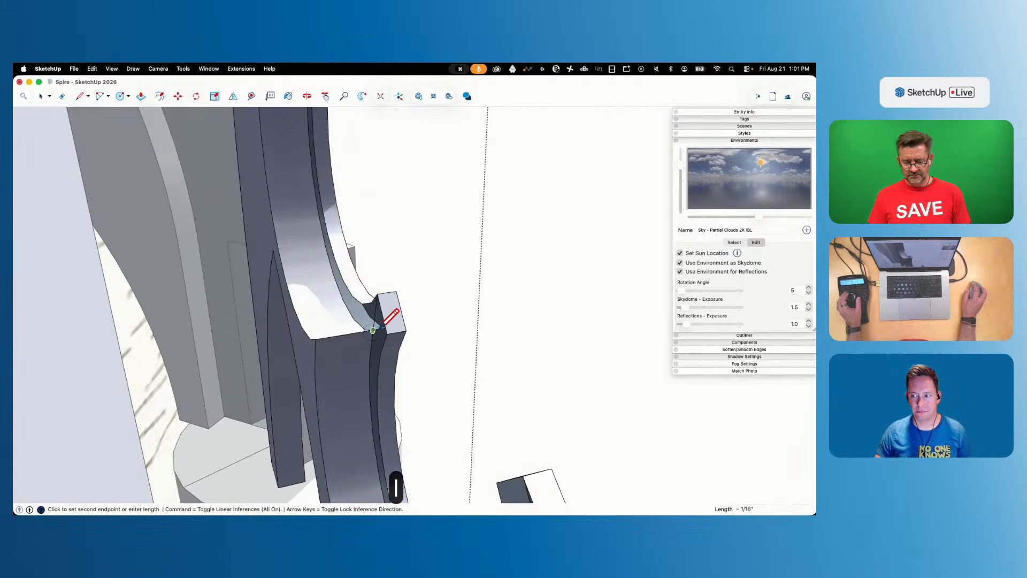
key(e)
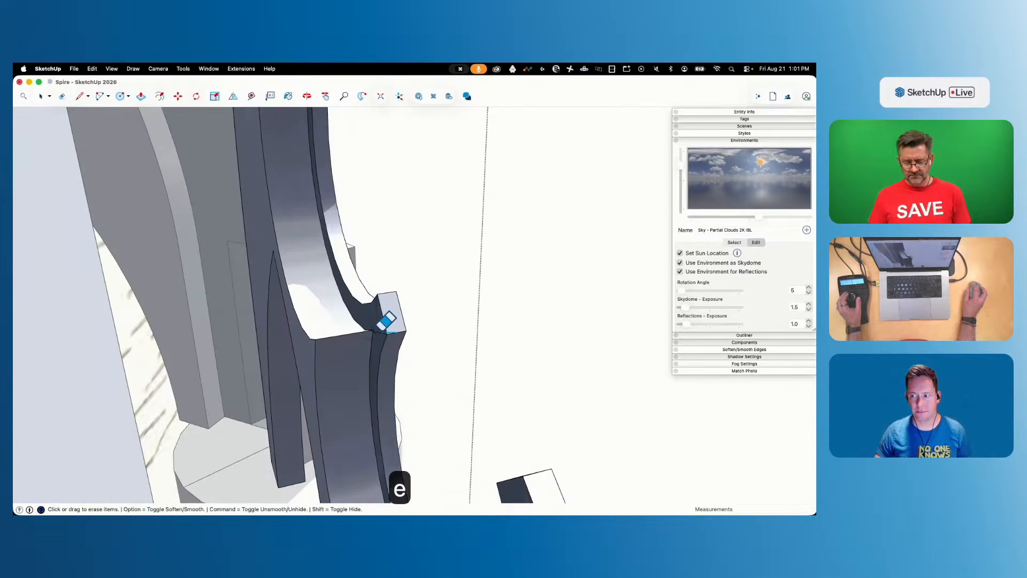
key(p)
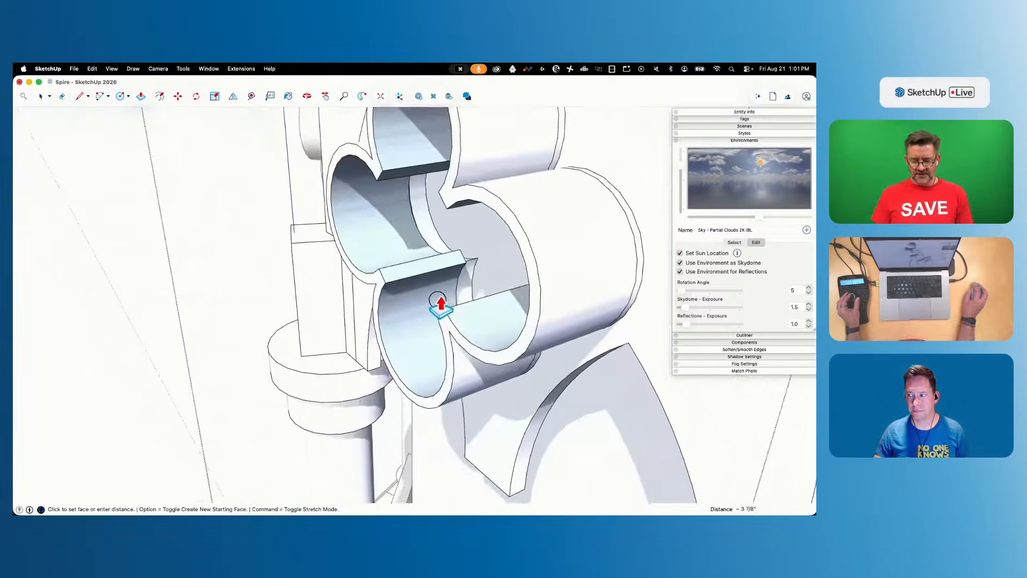
Offset the curves of the two lower arches and the large arch to form narrow trim bands
key(space)
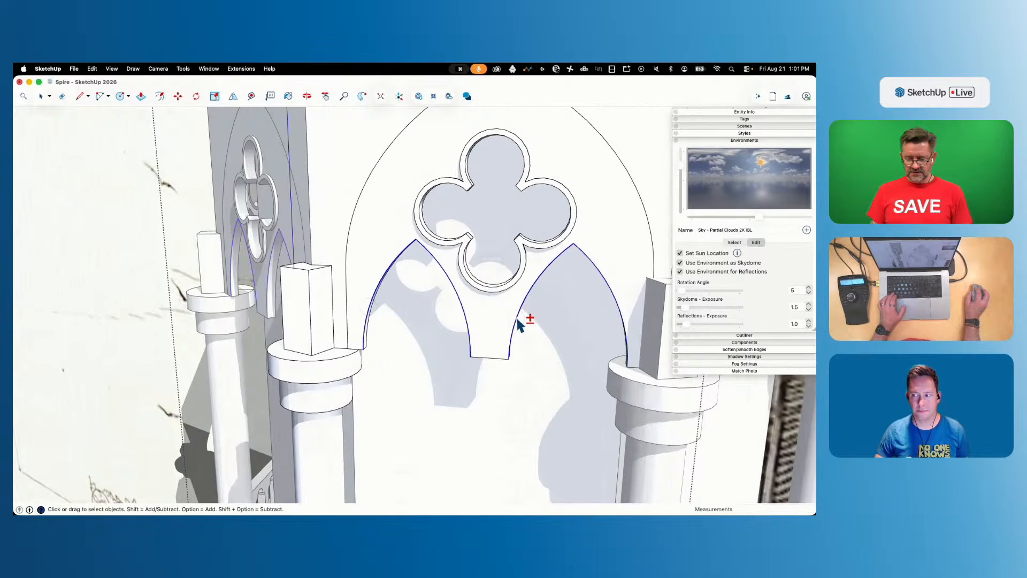
key(f)
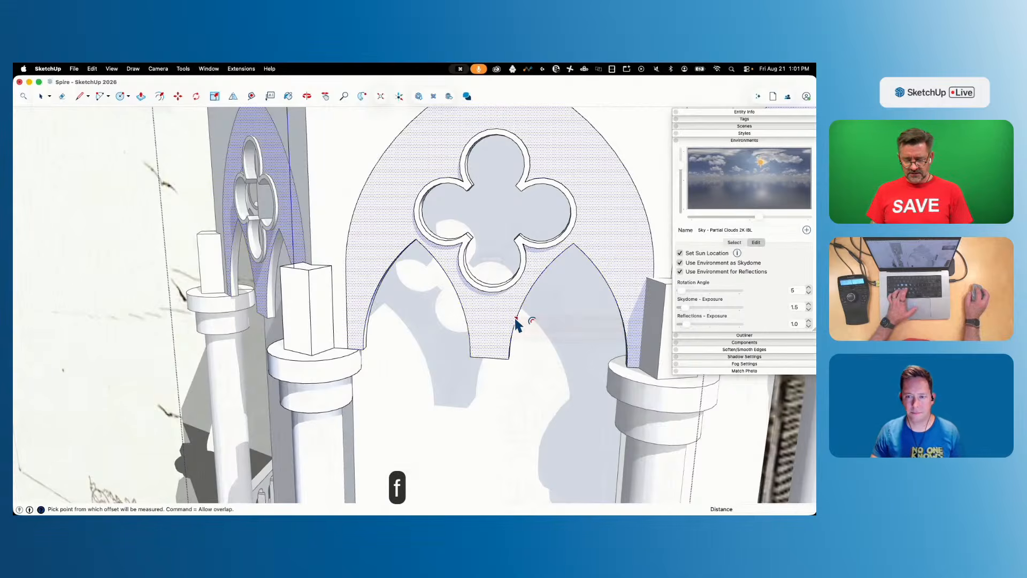
click(470, 323)
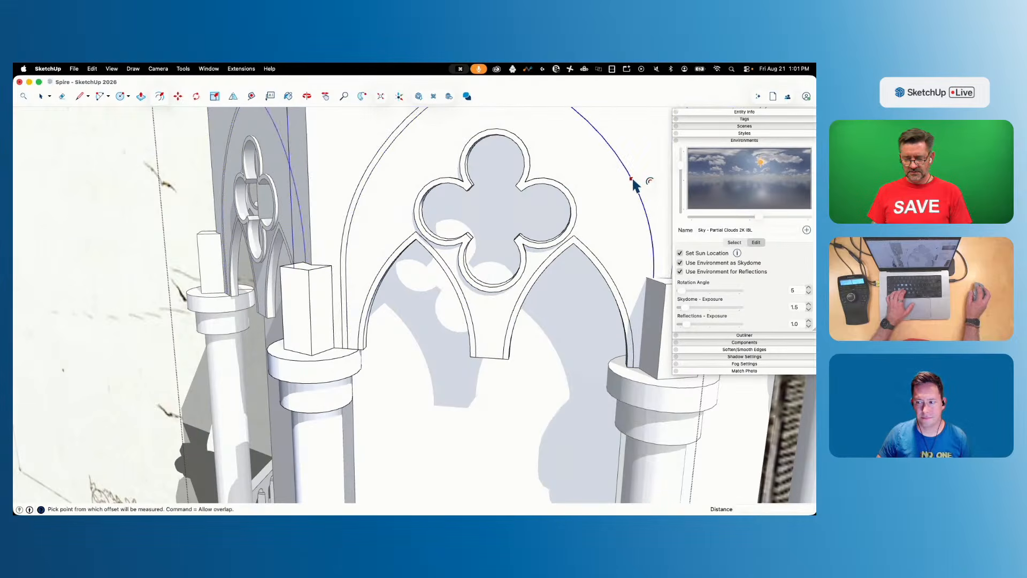
Extend the outer offset curves of the large arch with lines that meet at its apex and erase the overshooting ends
key(l)
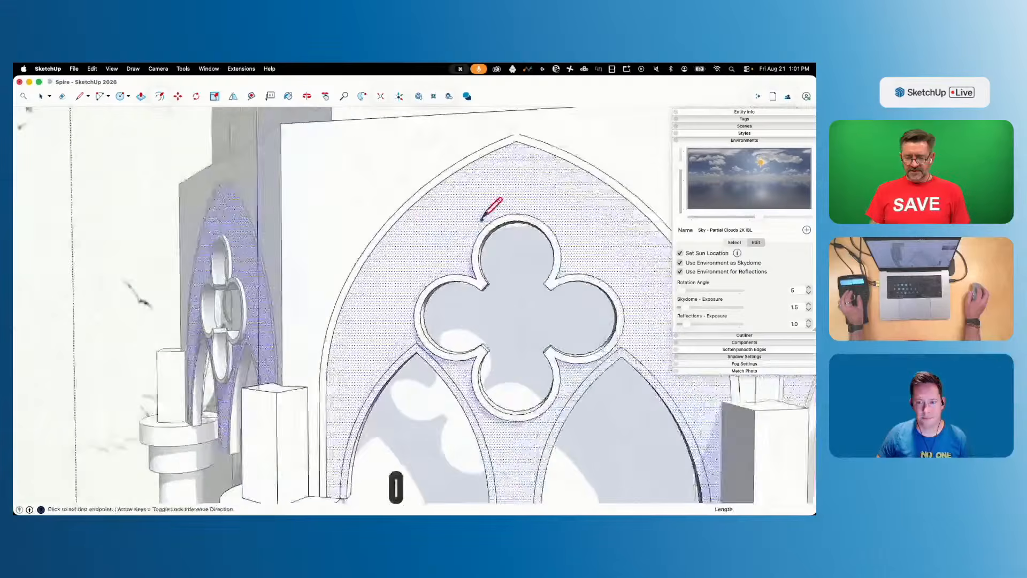
click(494, 192)
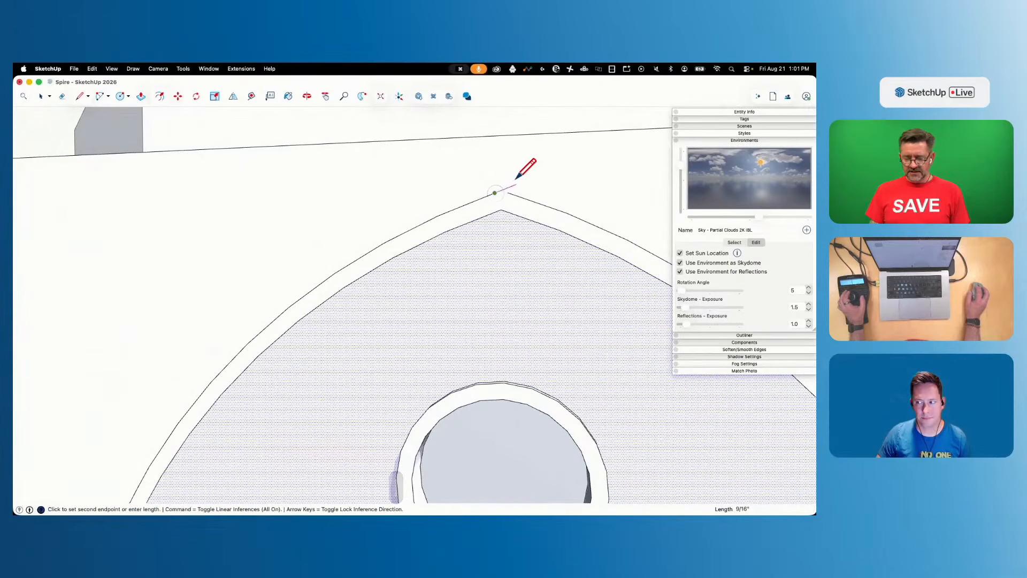
click(520, 178)
key(l)
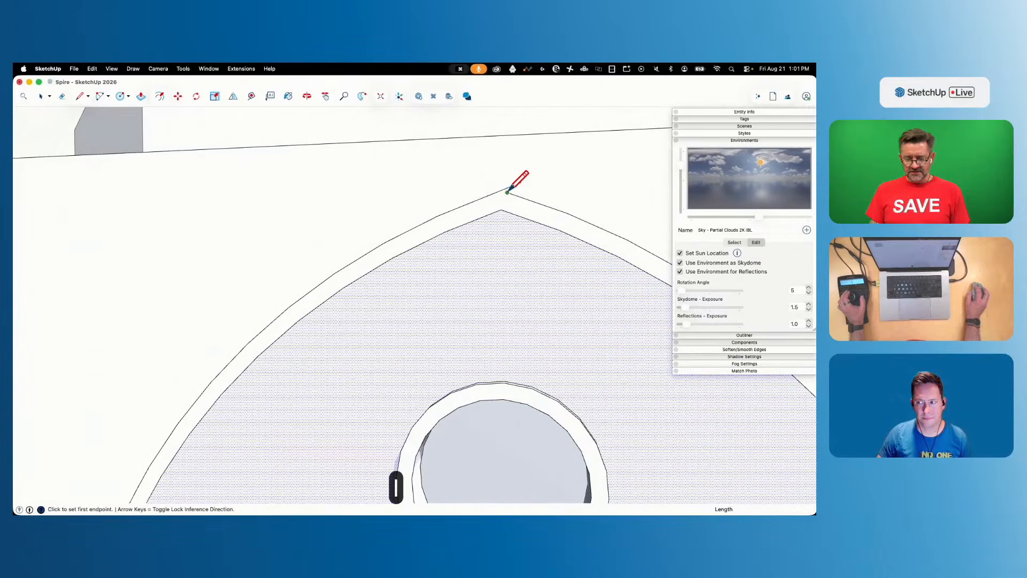
click(507, 191)
key(e)
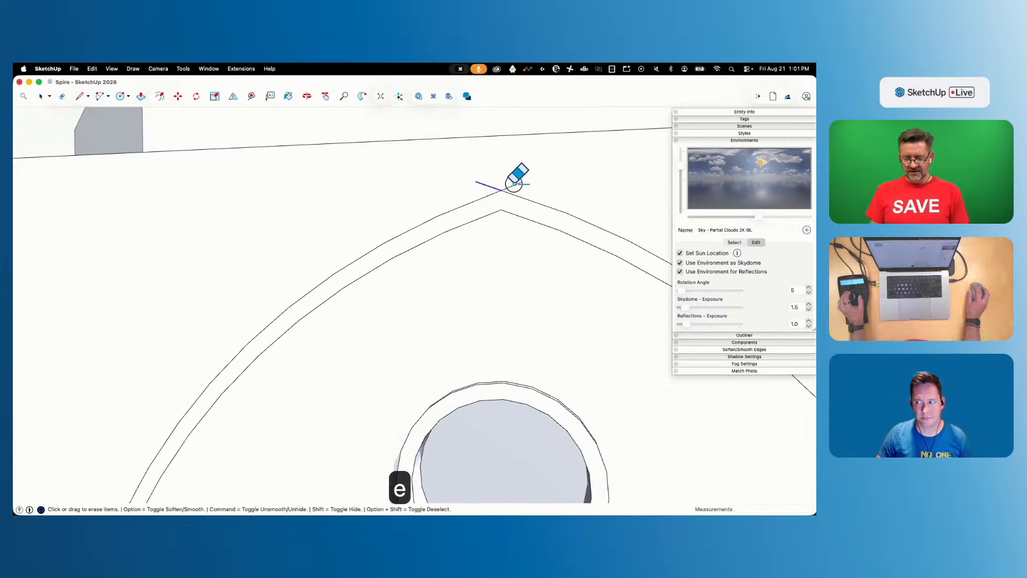
Raise the large arch's trim band by about 1/4 inch with Push/Pull
key(p)
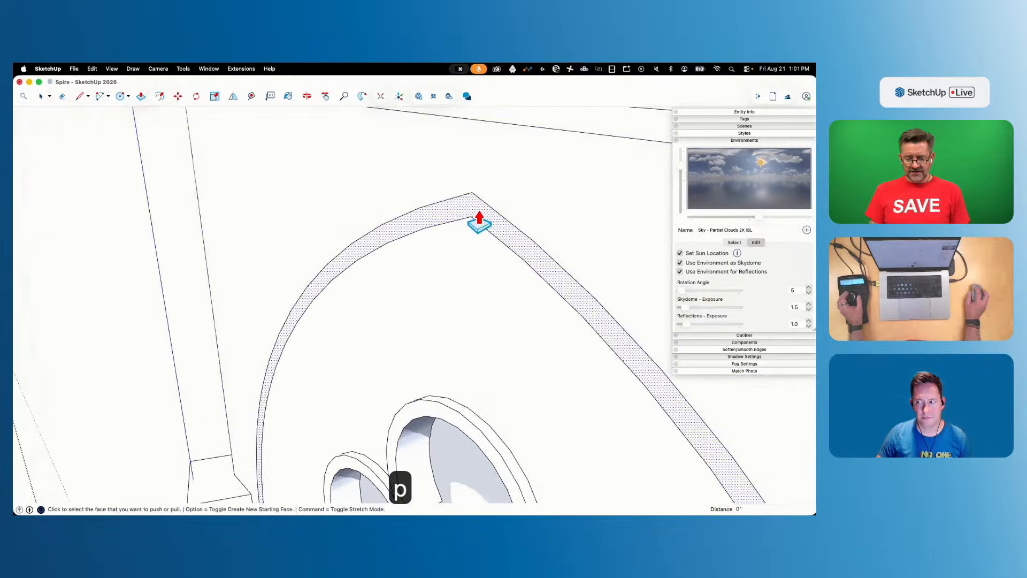
click(479, 221)
click(498, 425)
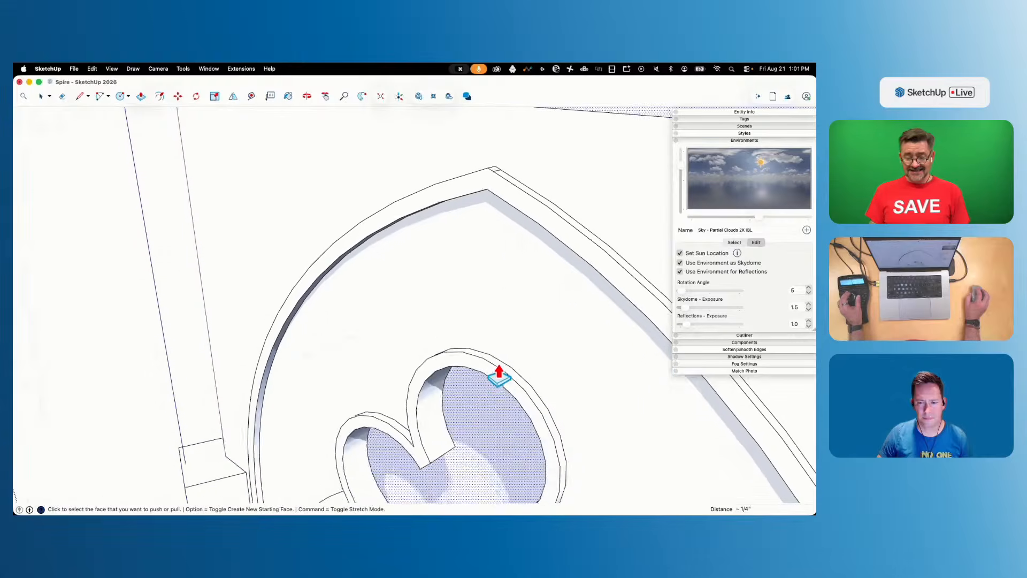
double_click(317, 287)
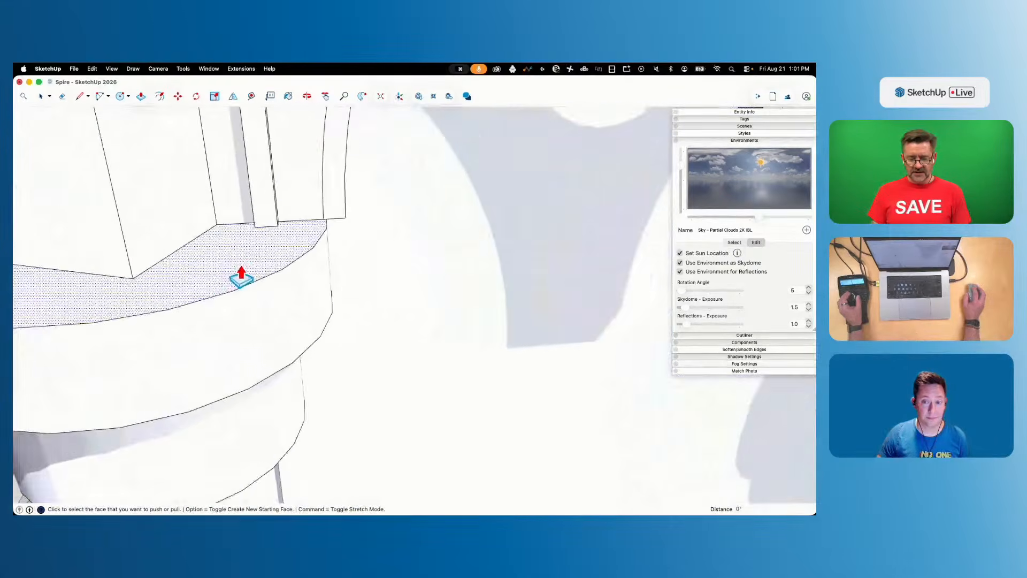
Draw short lines at the tracery panel's feet to close the lower ends of the trim bands
key(l)
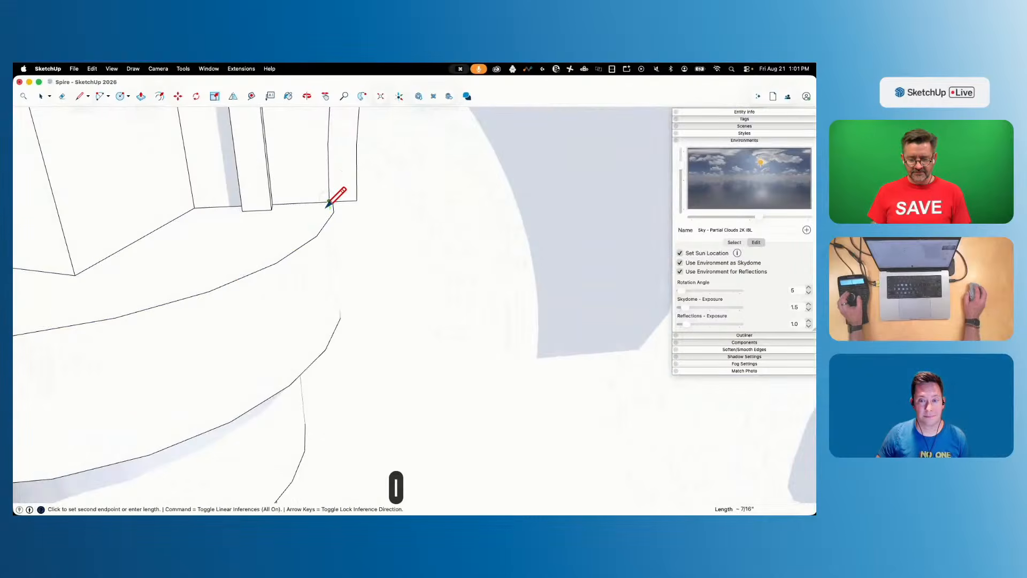
scroll(327, 207, up, 10)
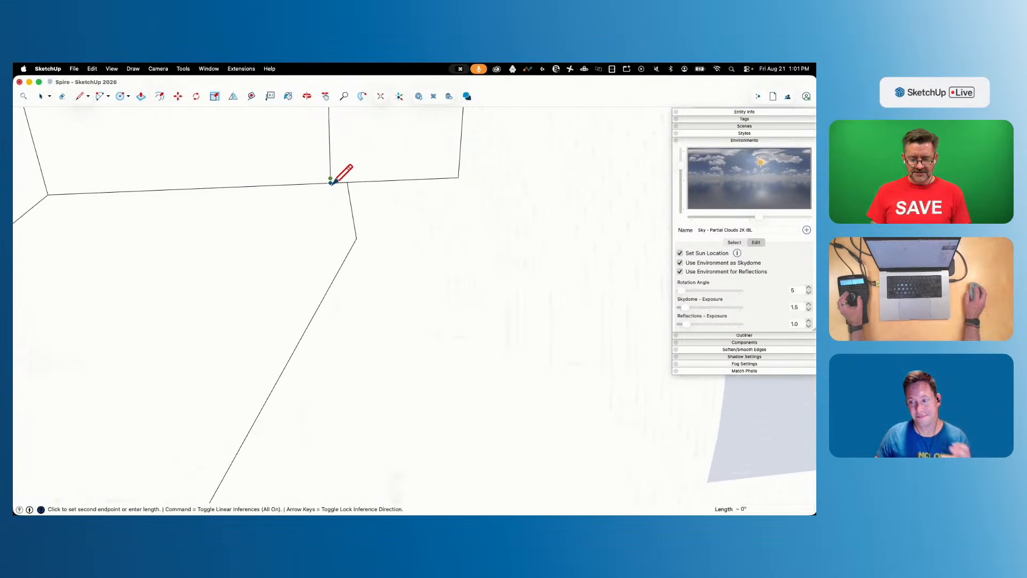
key(l)
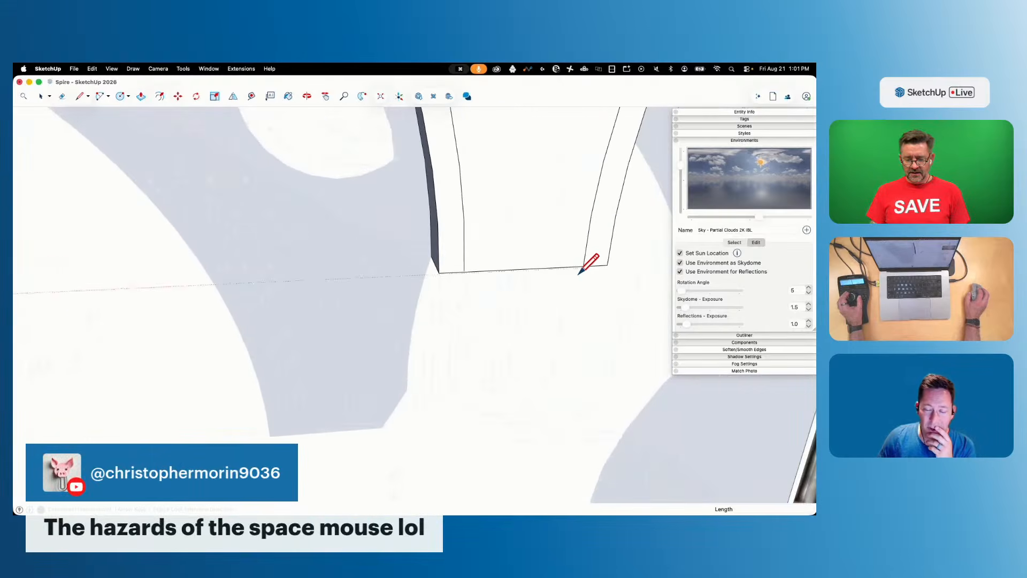
scroll(399, 266, up, 5)
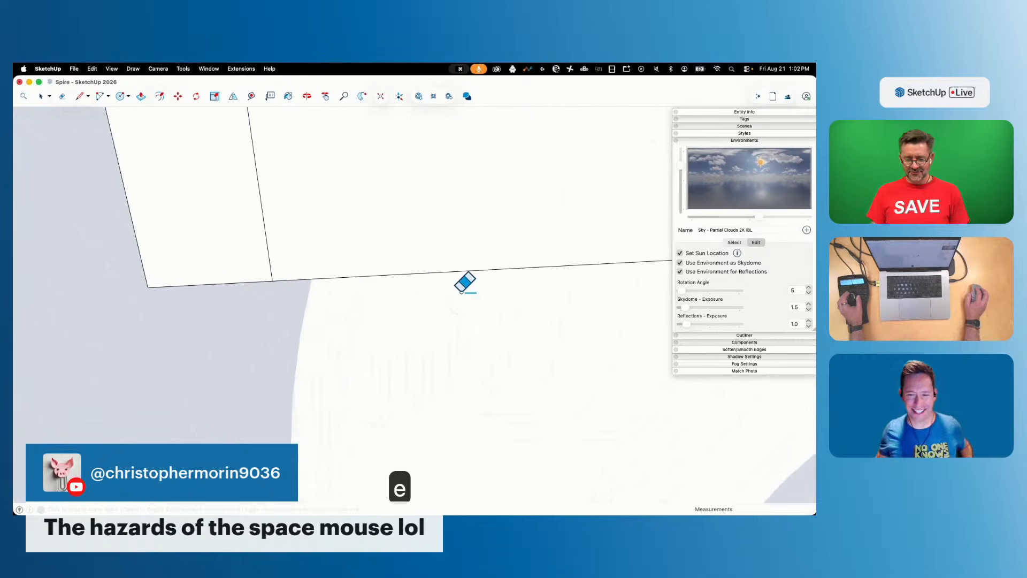
key(l)
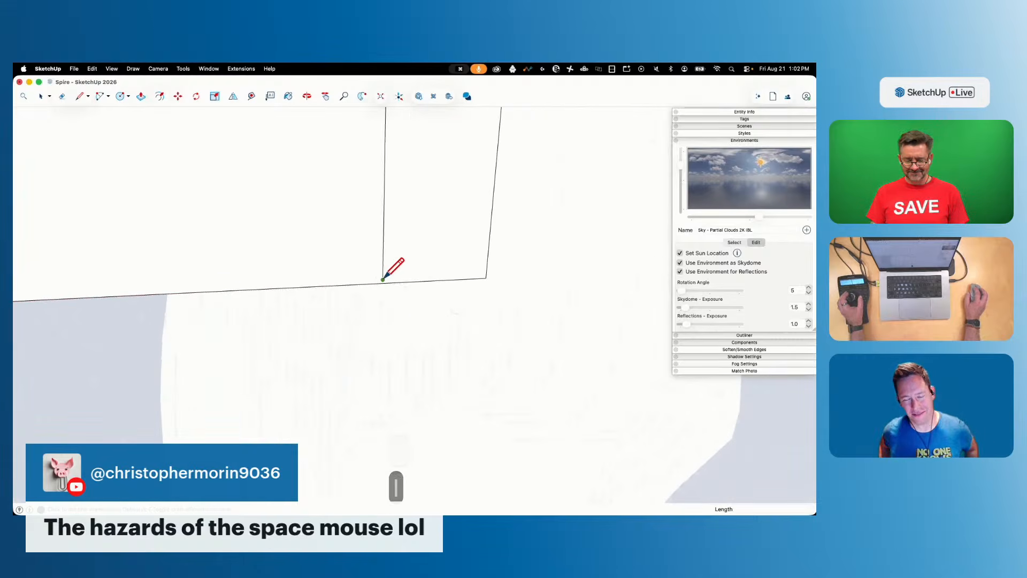
drag(371, 305, 436, 304)
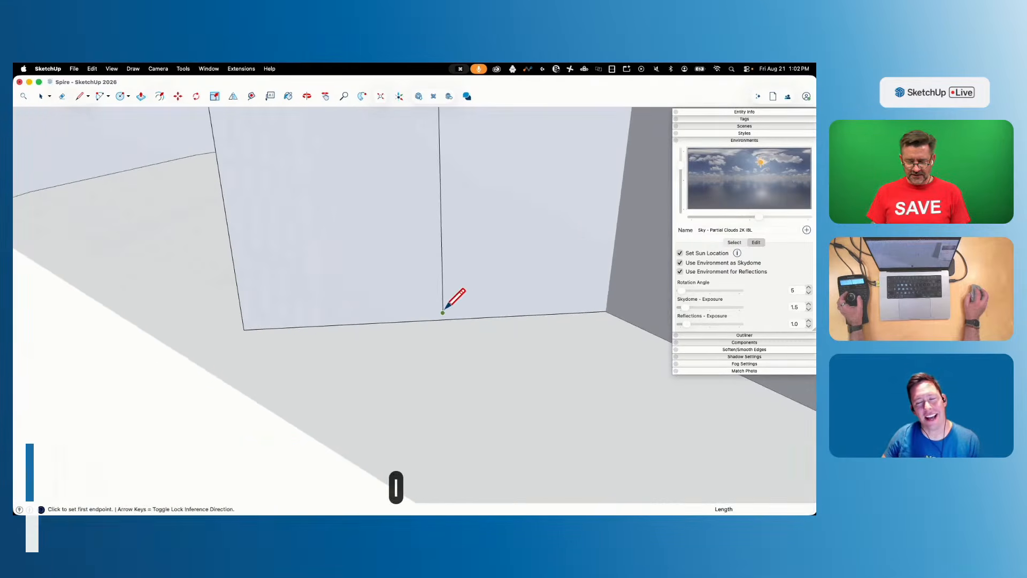
Push/Pull the trim bands around the two lower arches so they stand out from the tracery face
key(p)
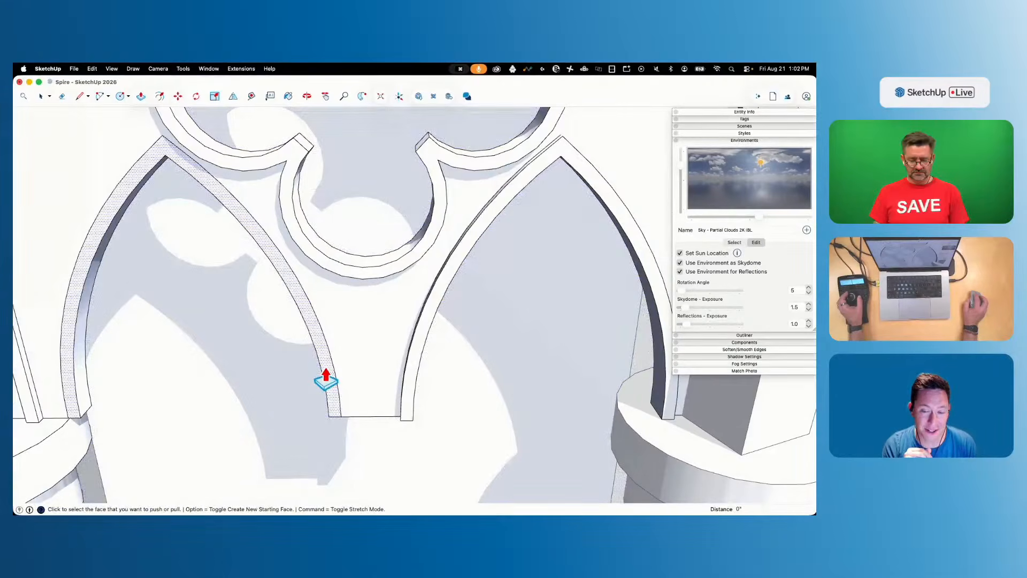
click(326, 381)
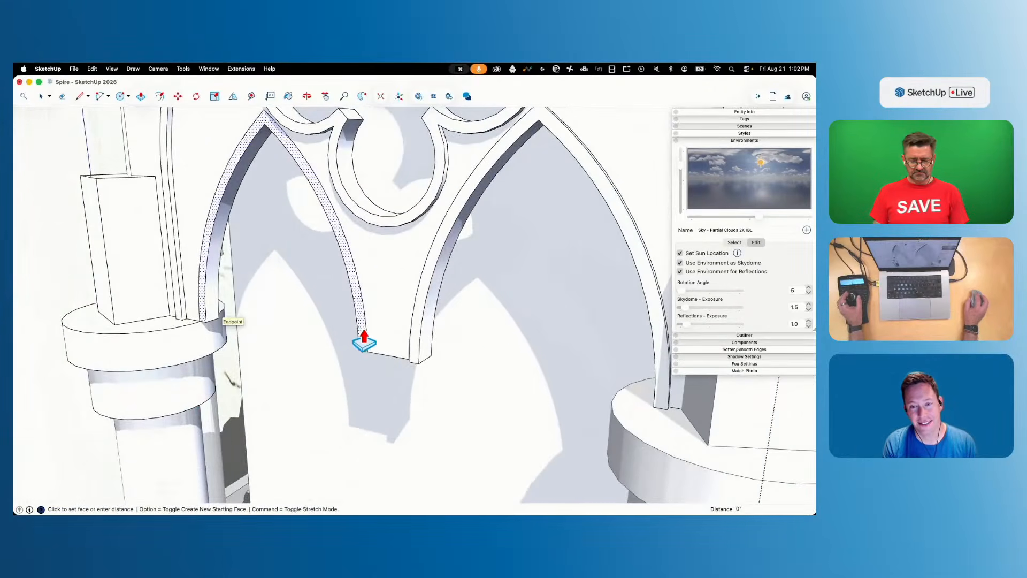
key(space)
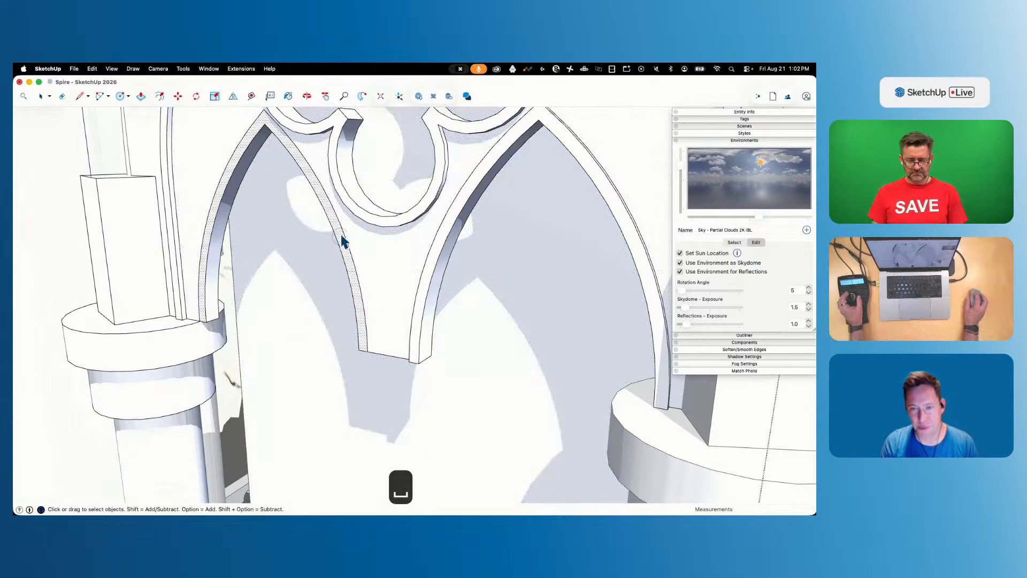
key(p)
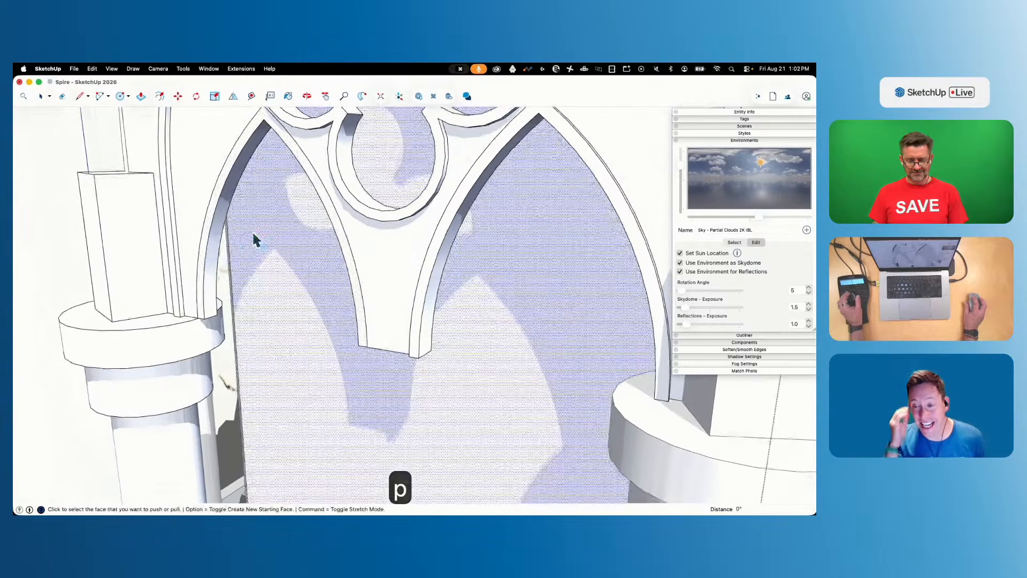
key(space)
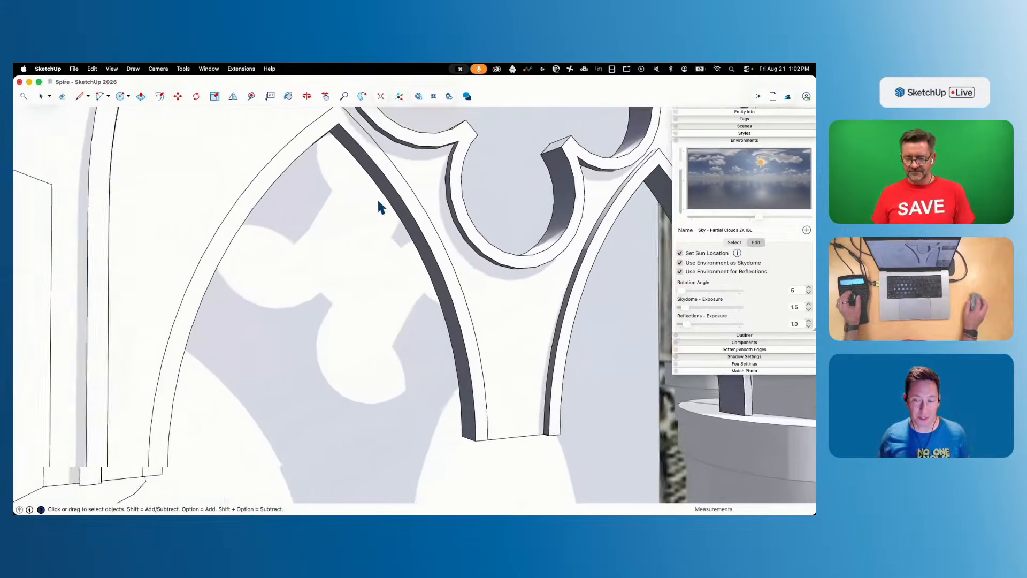
click(395, 202)
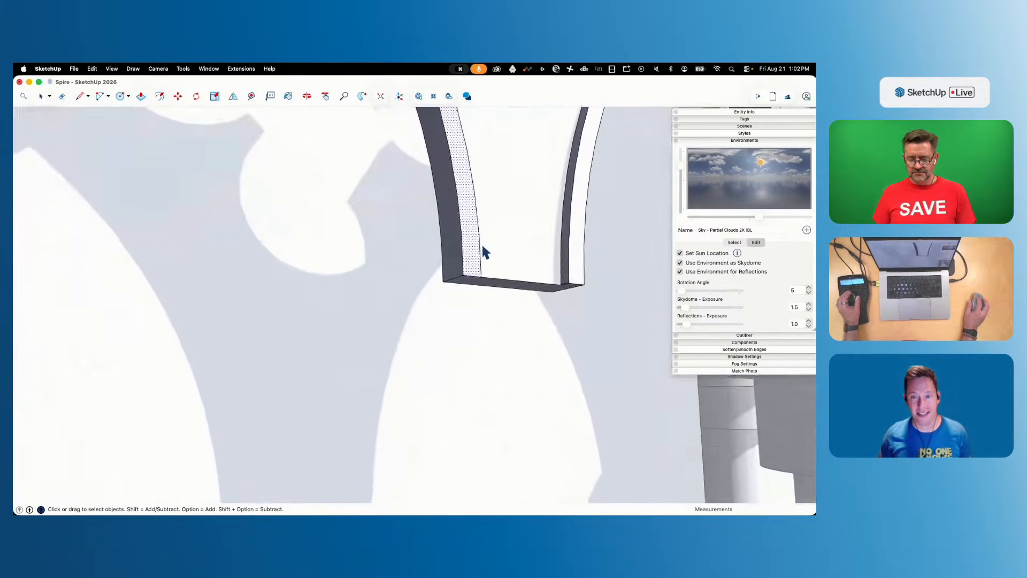
key(p)
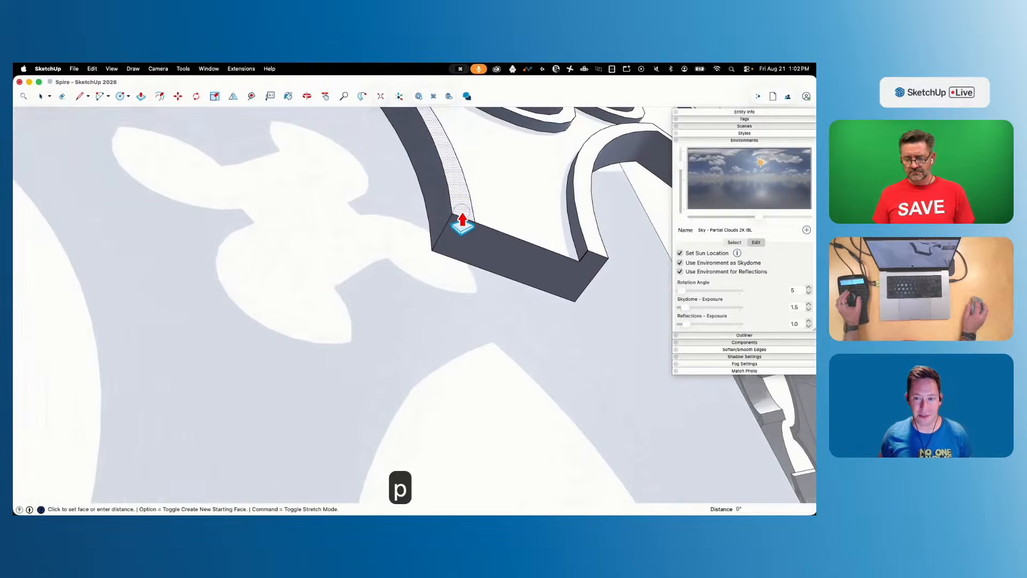
key(space)
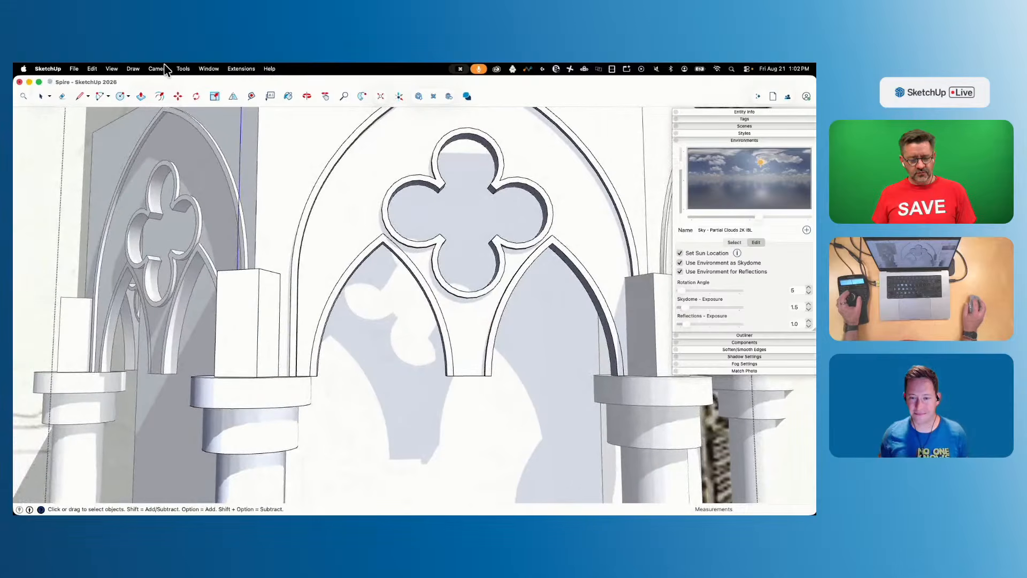
Save the model and turn on the display of hidden geometry
key(super+s)
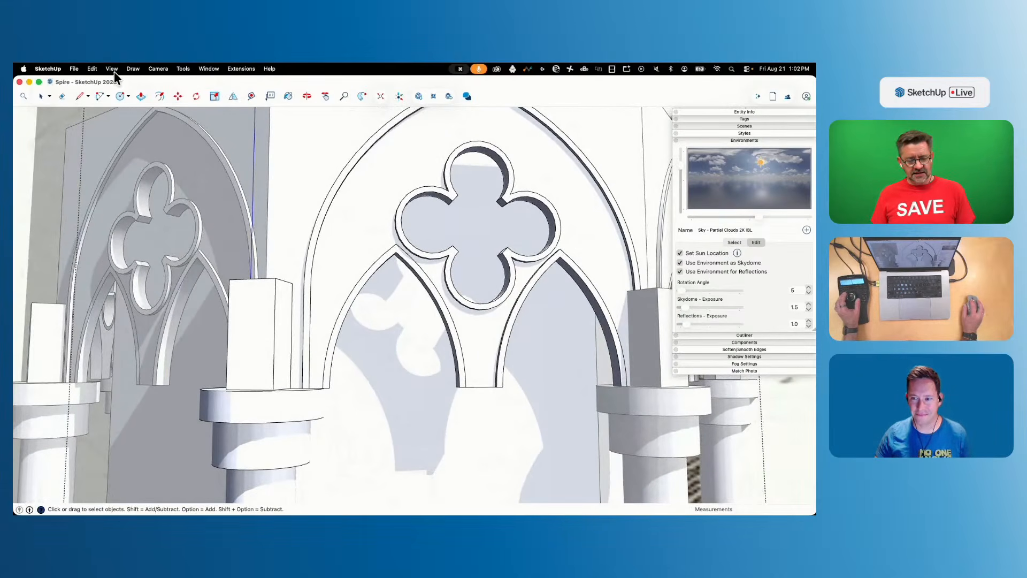
click(112, 69)
click(131, 133)
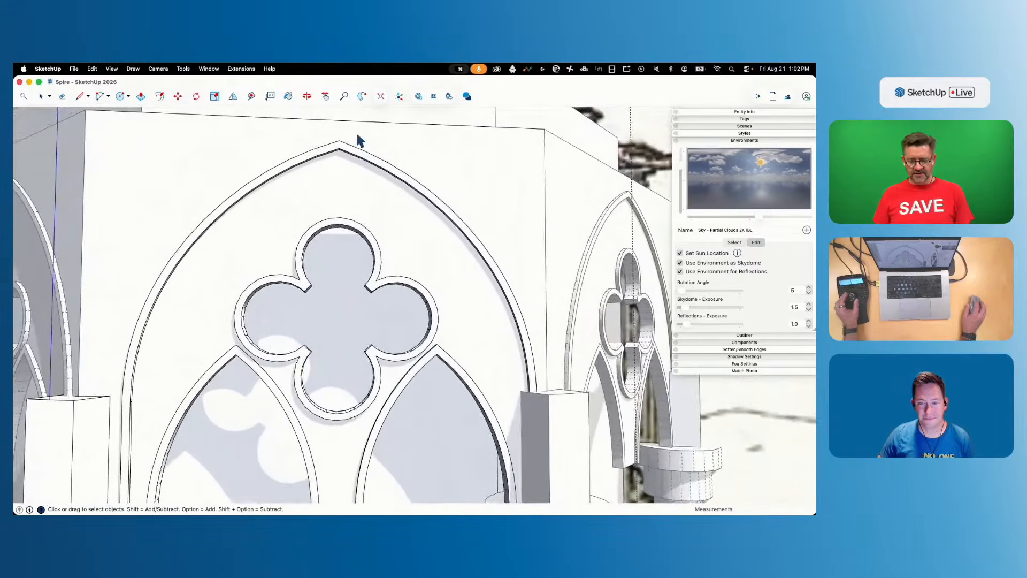
Draw a vertical line about 2' 7" long straight down from the large arch's apex
click(339, 148)
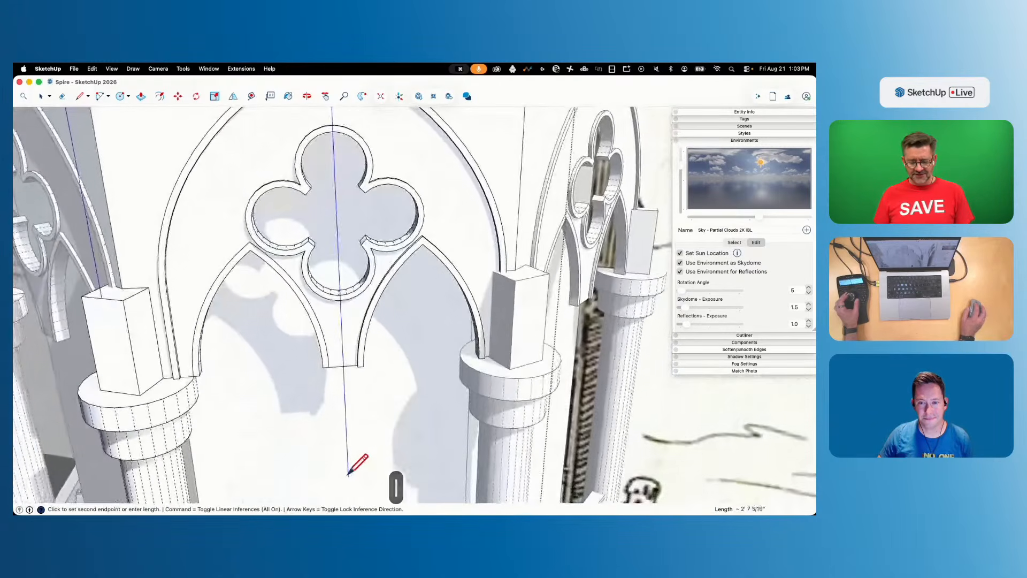
click(348, 475)
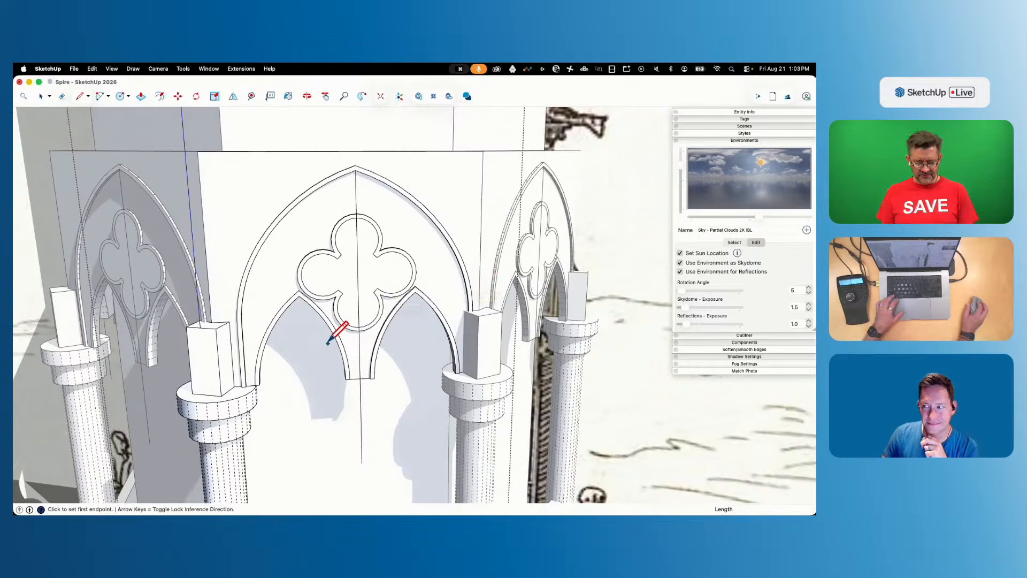
key(space)
Undo the vertical centre line, the raised trim and the panel thickening, back to the flat arch and quatrefoil outlines
key(super+z)
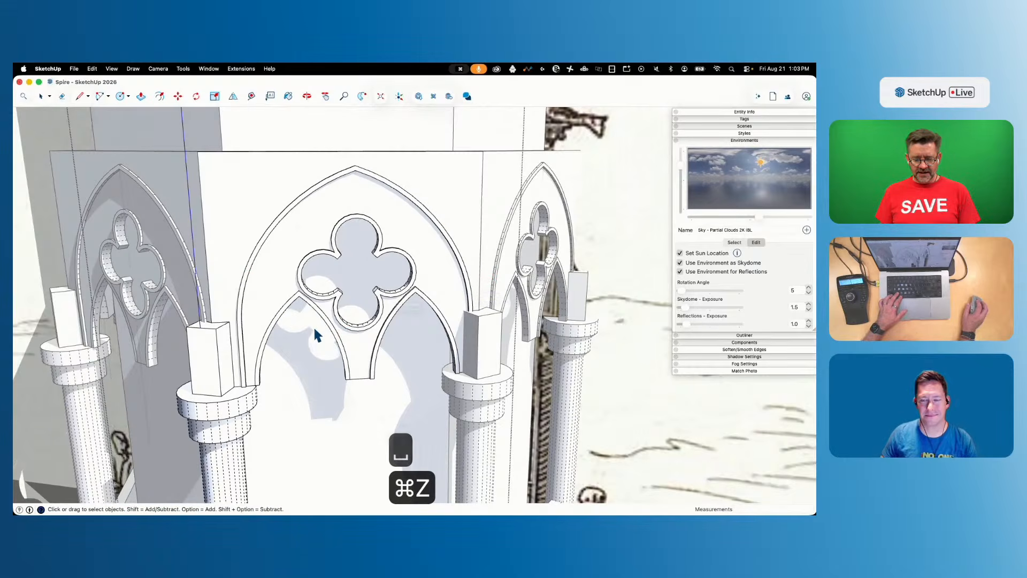
key(super+z)
key(super+z)
key(super+z)
key(super+z)
key(super+z)
key(super+z)
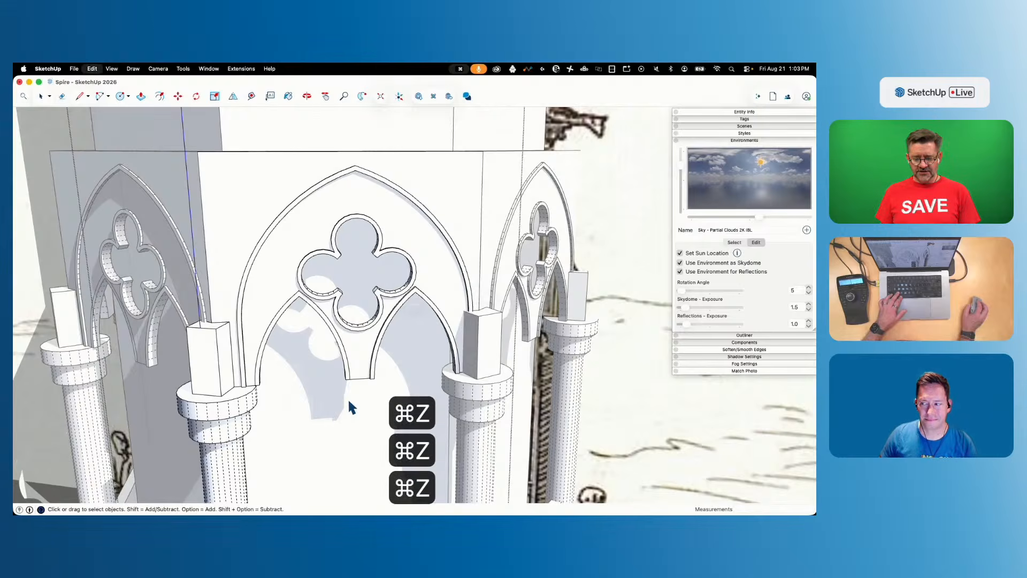
key(super+z)
key(super+z)
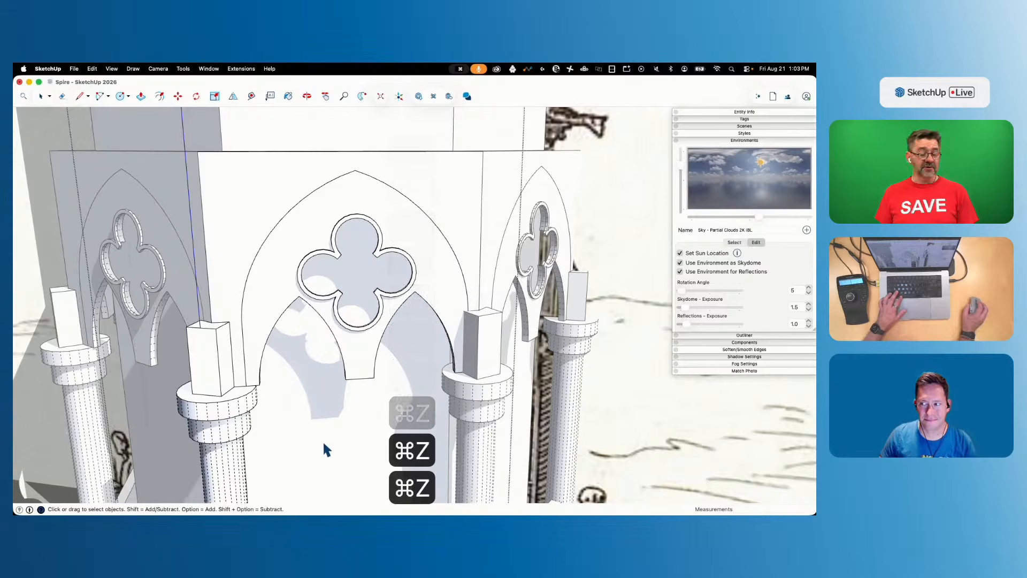
key(super+z)
key(super+z)
key(super+z)
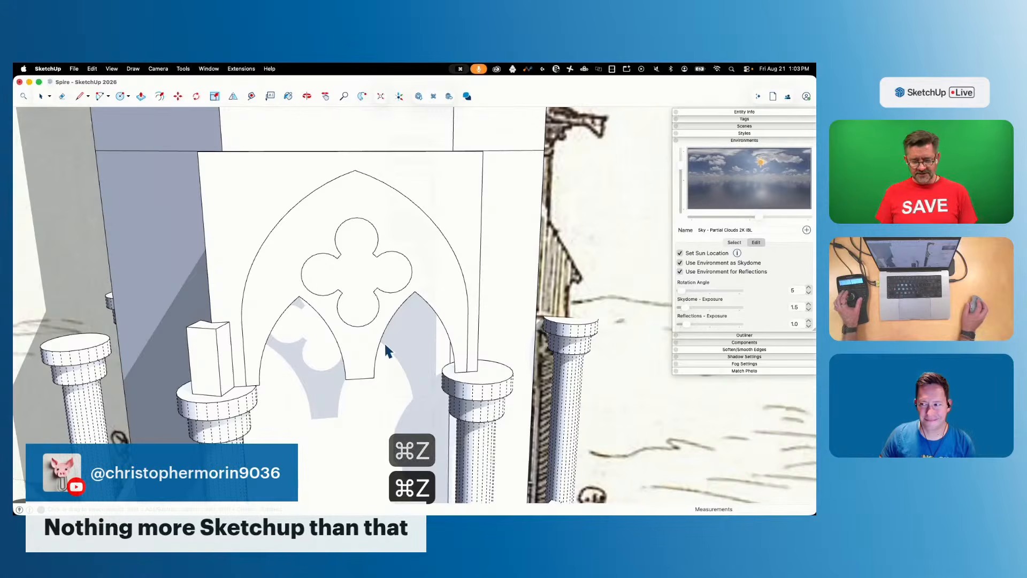
Draw a vertical line on the panel from the arch's foot at the column cap to the top edge
key(l)
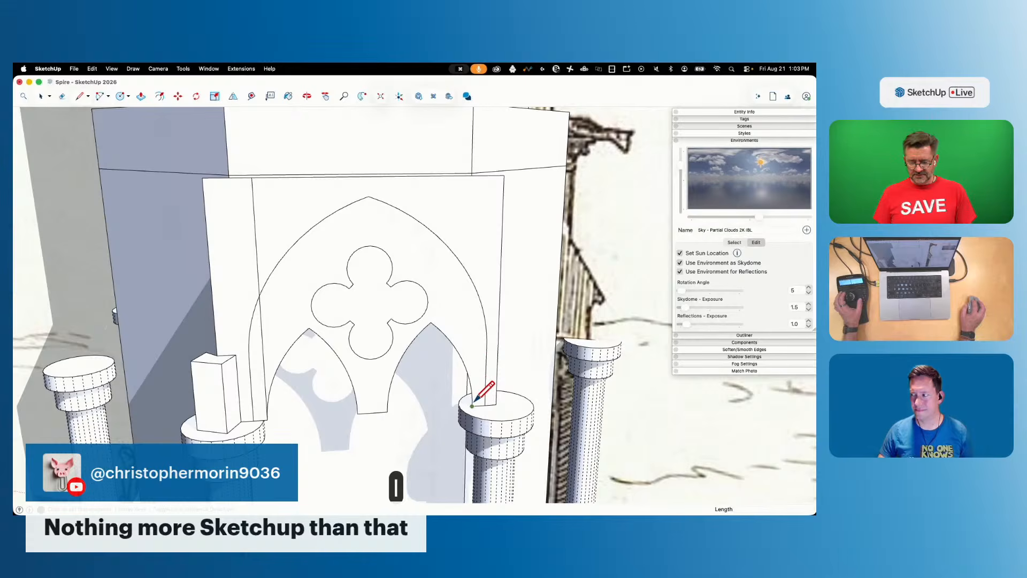
click(472, 406)
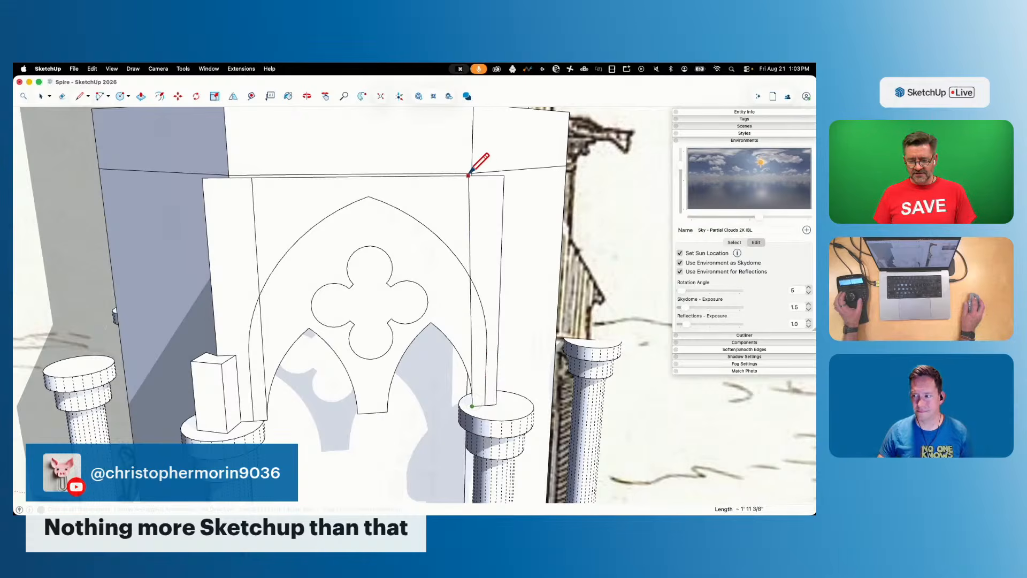
click(477, 178)
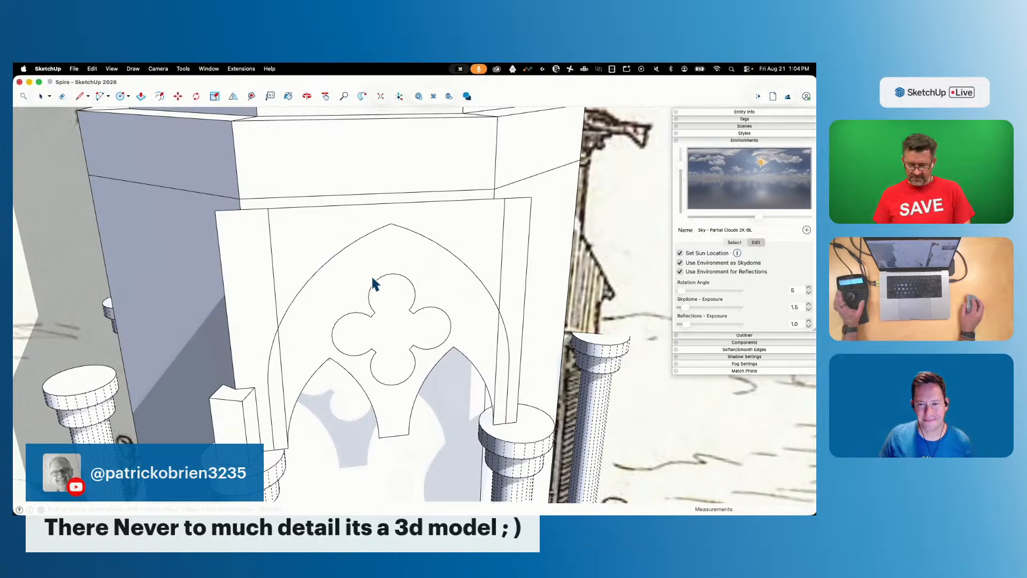
Erase the two vertical lines crossing the panel on either side of the large arch
key(e)
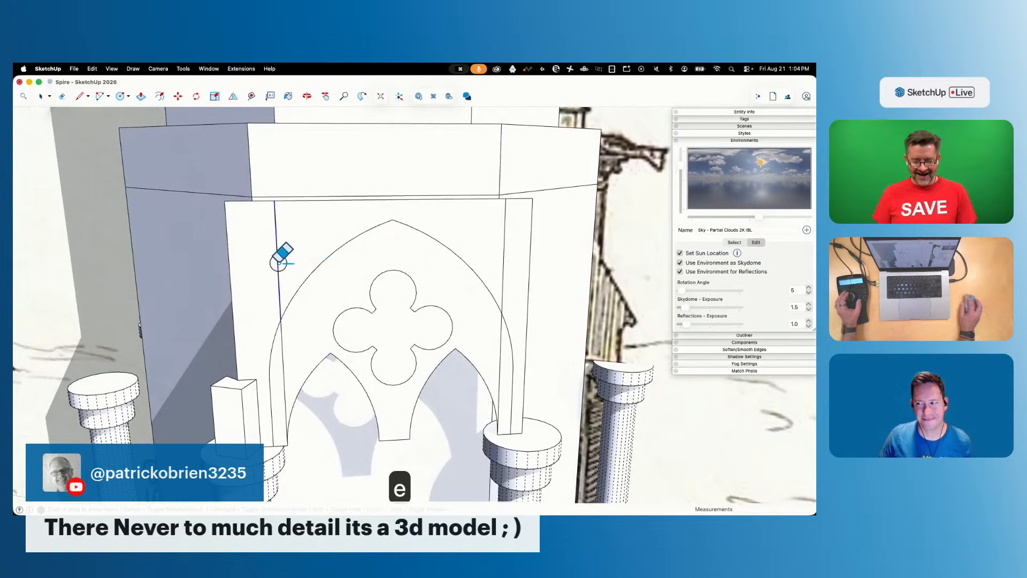
click(283, 365)
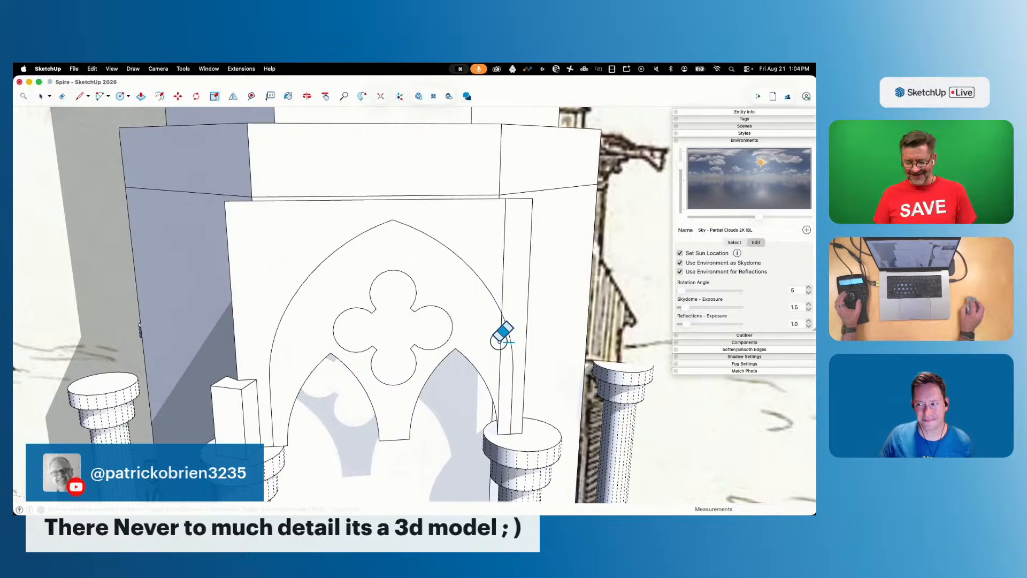
click(505, 275)
Select the tracery and quatrefoil faces and move them about 1 3/16 inches so the lower corner meets the block on the column cap
key(space)
click(482, 320)
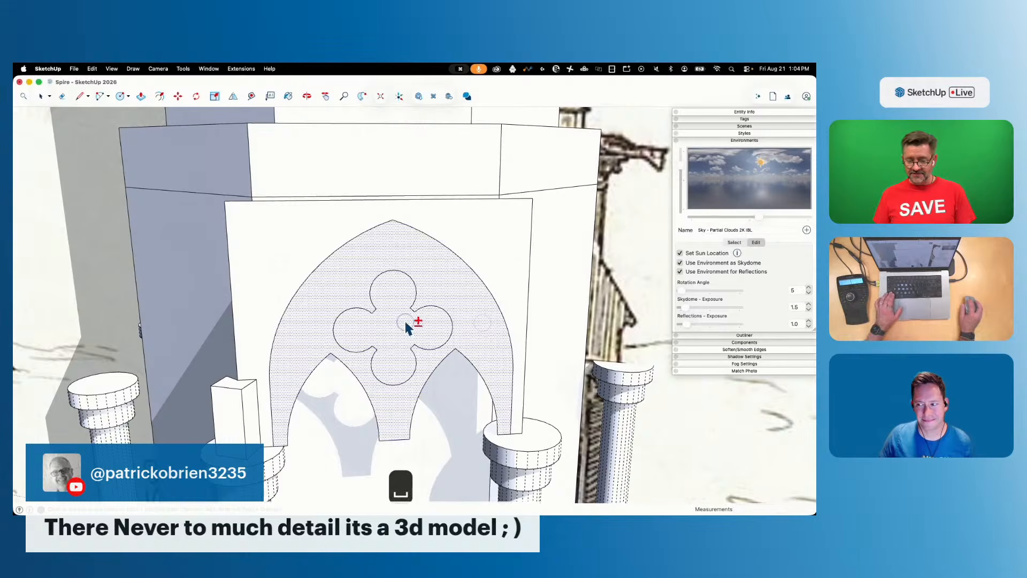
key(m)
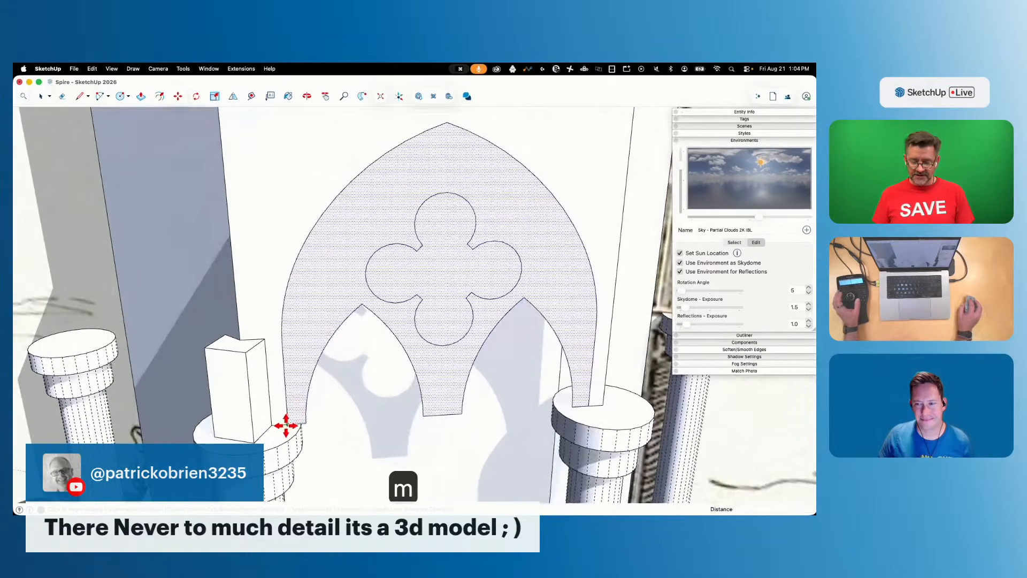
click(289, 422)
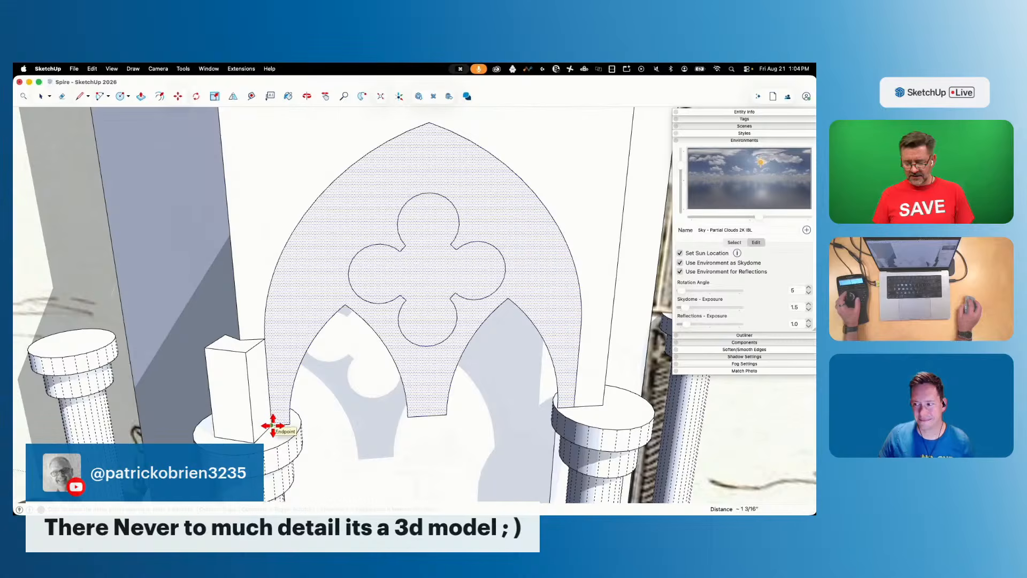
Draw a straight line between the facing edges of the two column caps, running just below the tracery panel's centre foot
scroll(271, 424, up, 6)
key(l)
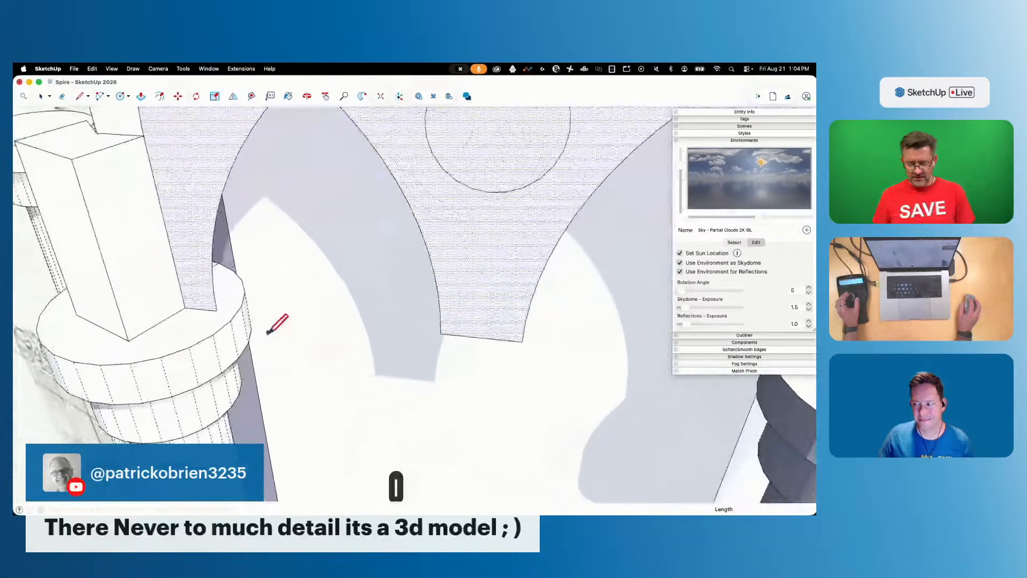
scroll(258, 317, up, 3)
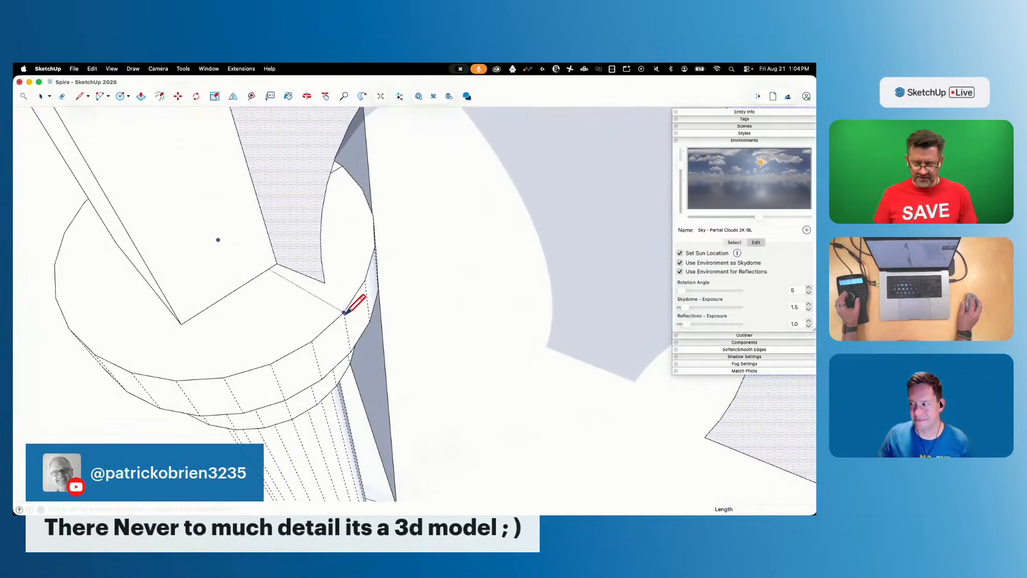
click(344, 313)
scroll(350, 330, down, 6)
scroll(419, 408, up, 3)
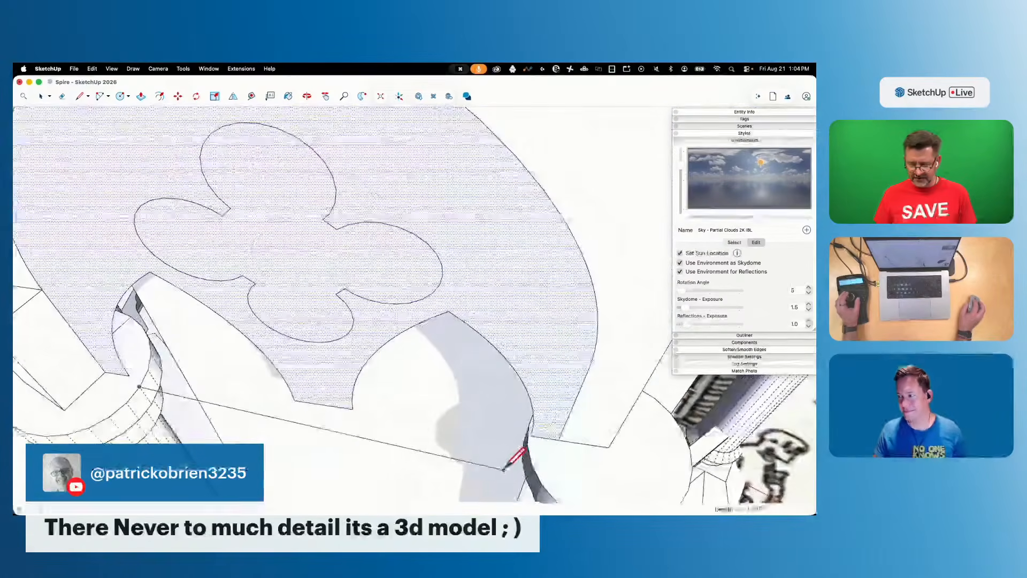
click(529, 438)
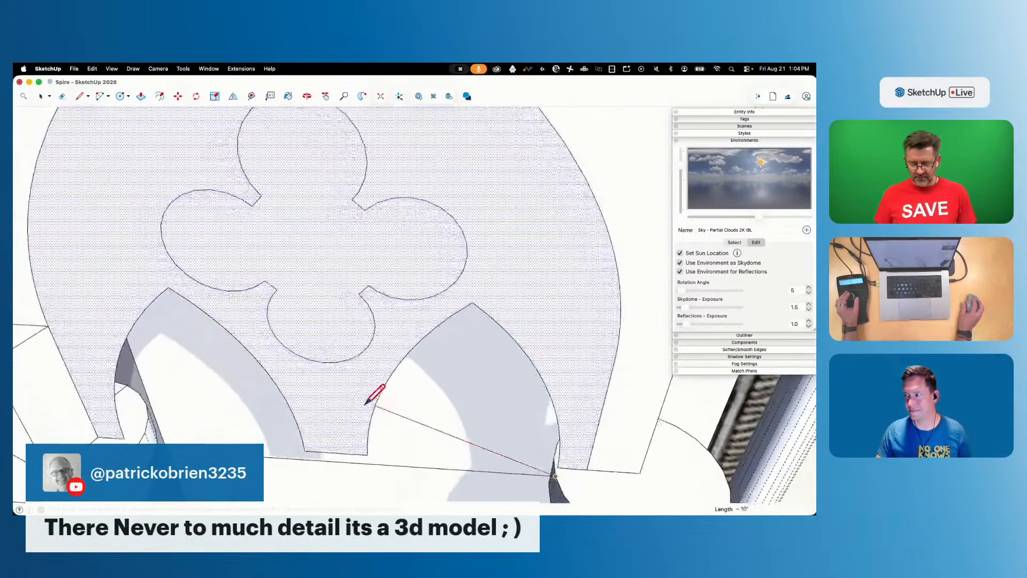
key(r)
key(m)
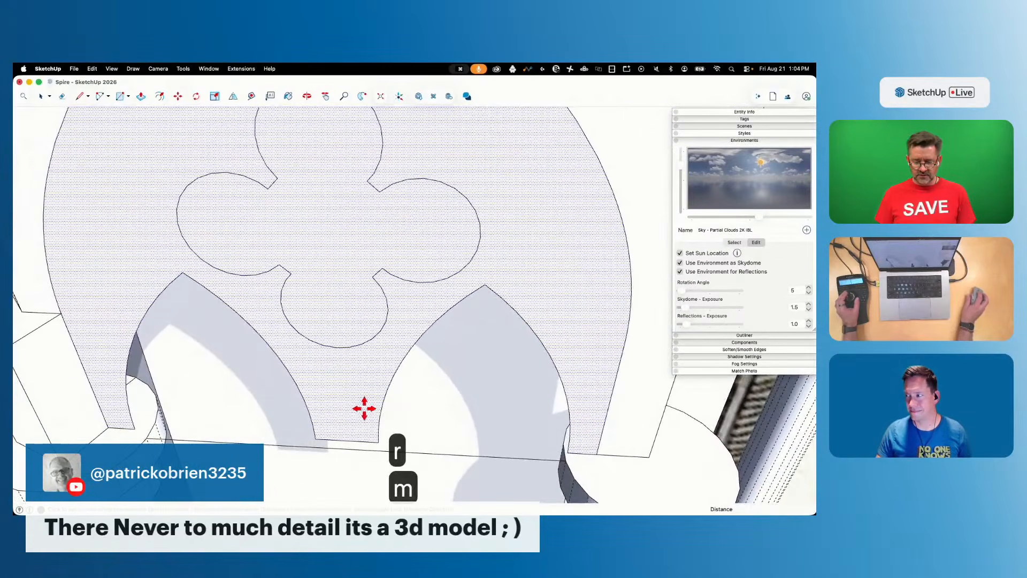
click(347, 440)
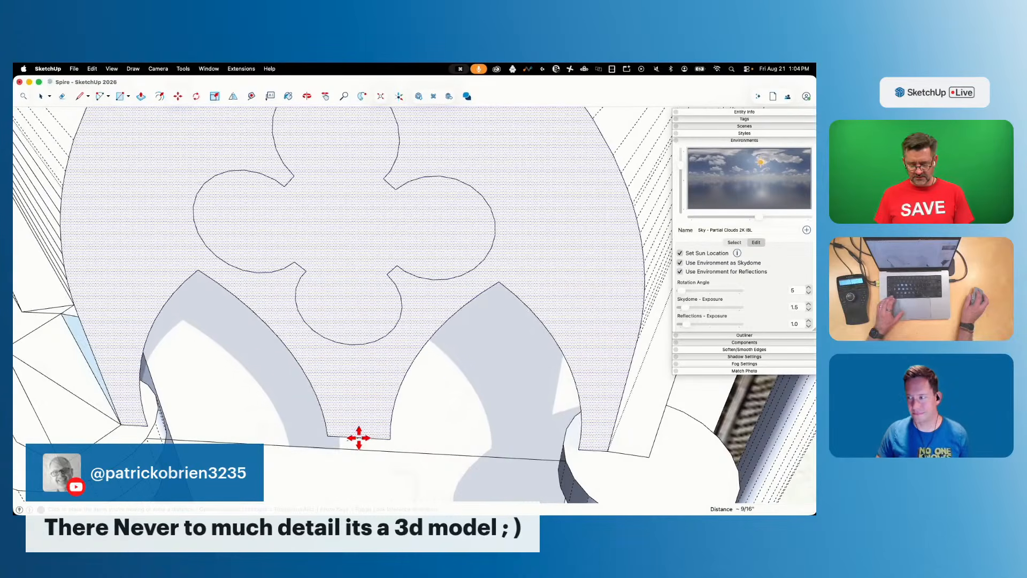
Draw a short line from the midpoint of the cap-to-cap line up to the bottom edge of the tracery's centre foot
key(l)
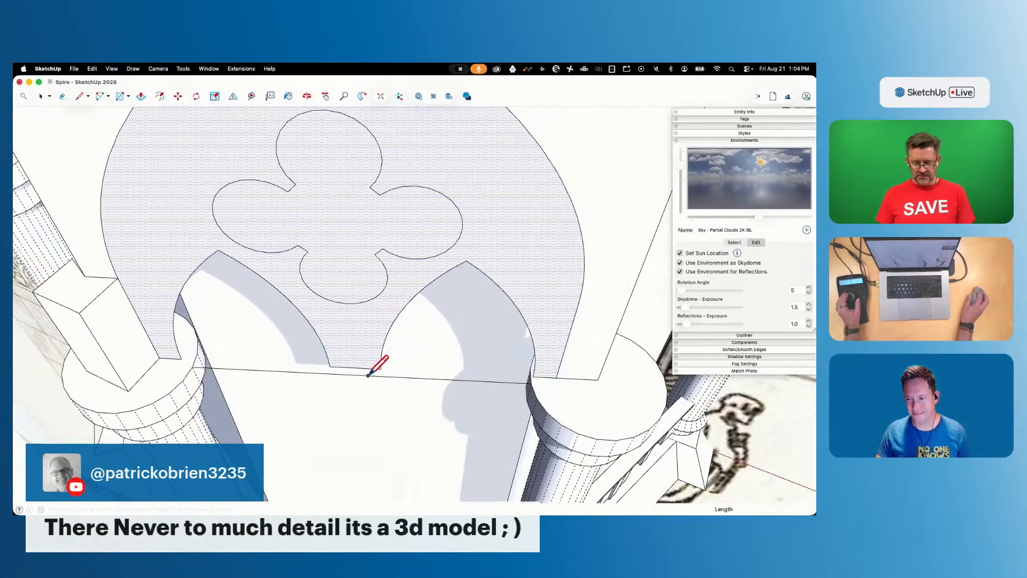
click(360, 374)
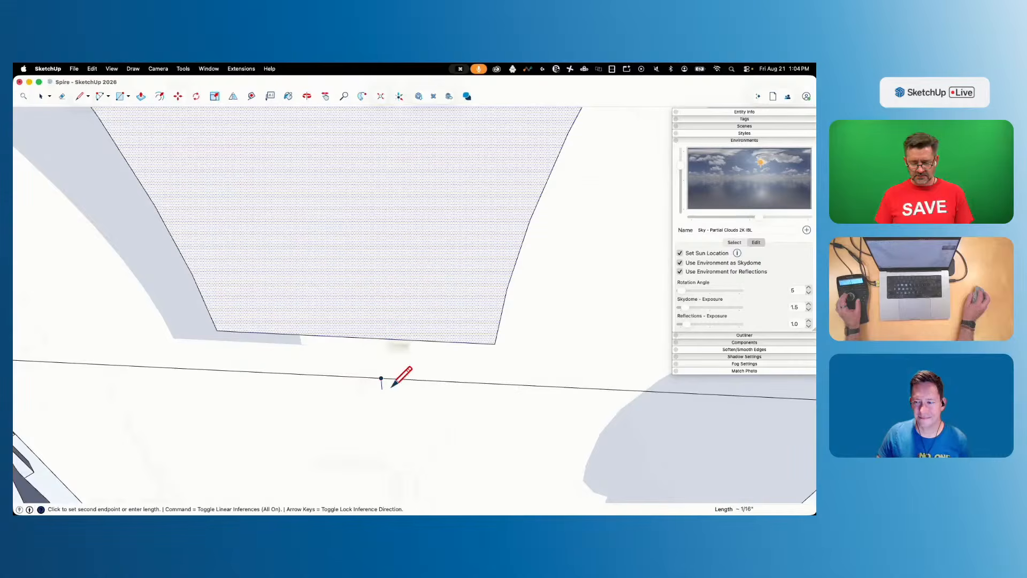
click(385, 339)
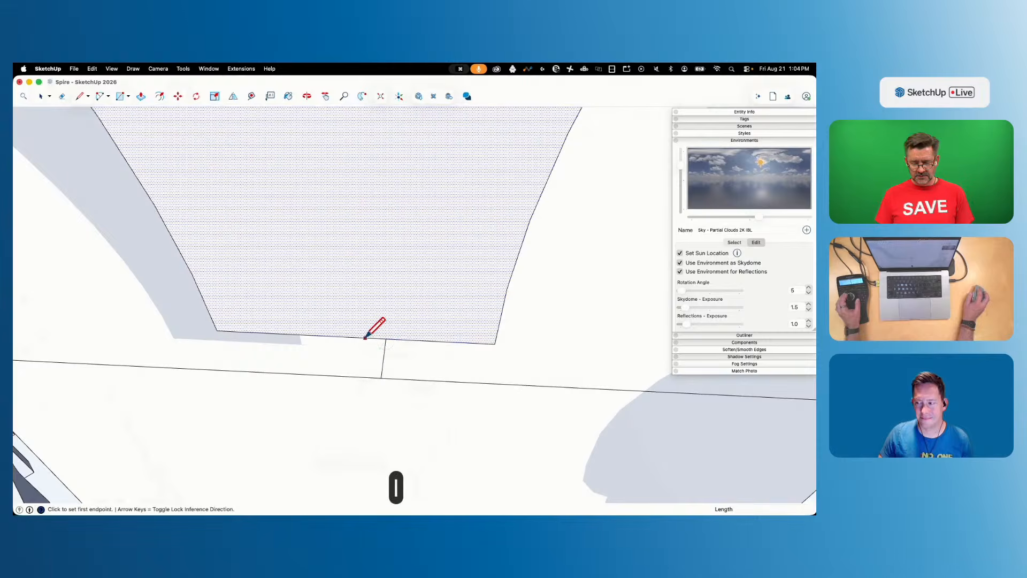
Draw a line across the centre foot just above its bottom edge, plus a short line from its midpoint down to the bottom edge
click(209, 315)
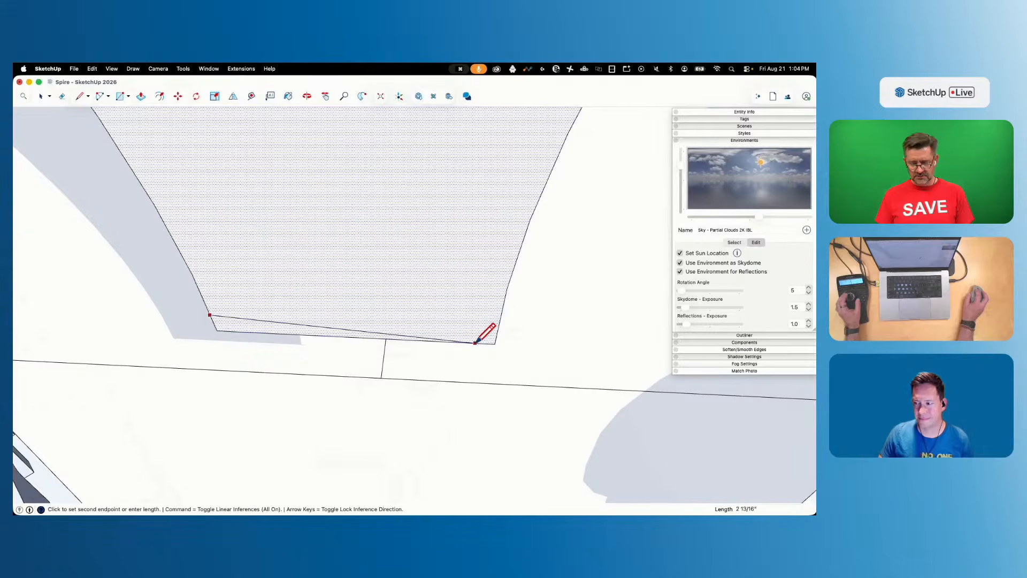
click(498, 328)
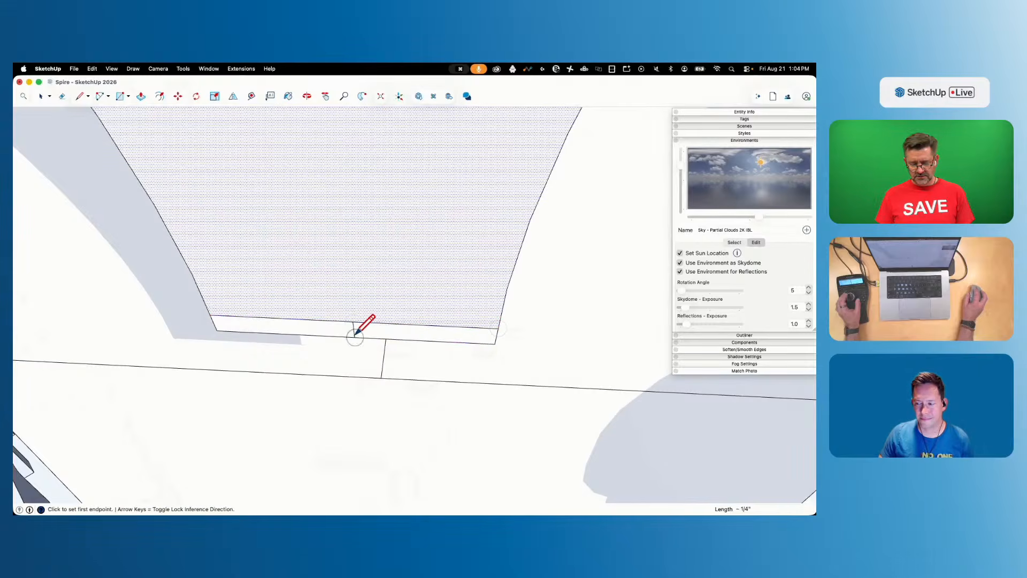
key(space)
key(e)
scroll(393, 353, down, 3)
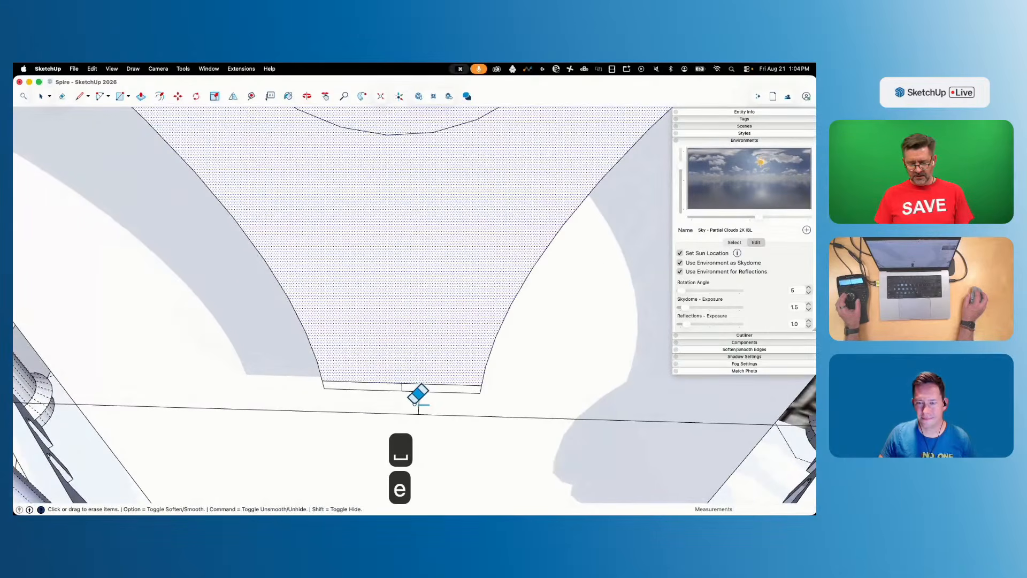
Extend the centre foot's midpoint mark with a short vertical line below the bottom edge
key(l)
scroll(435, 388, up, 5)
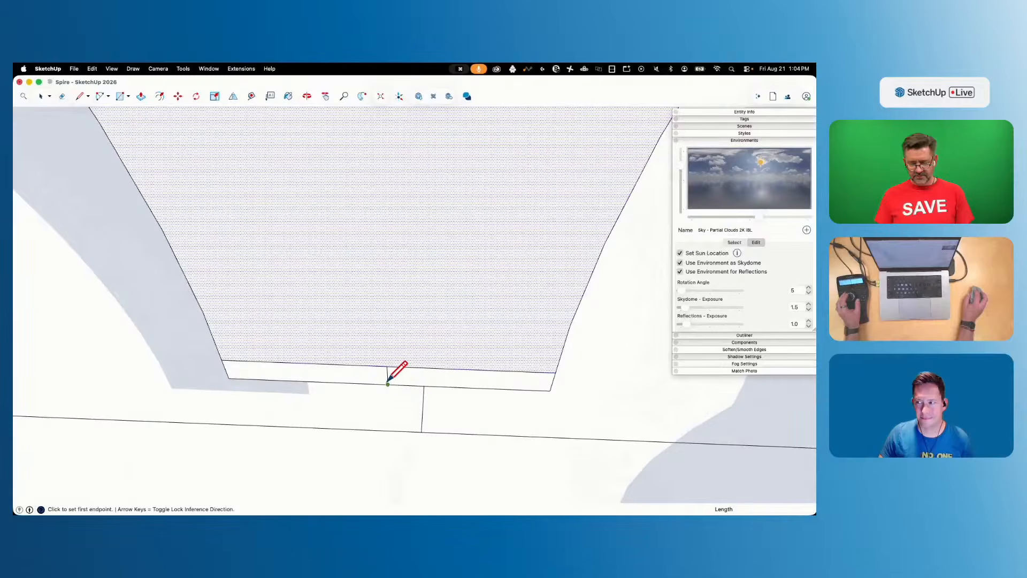
click(388, 383)
click(388, 405)
key(e)
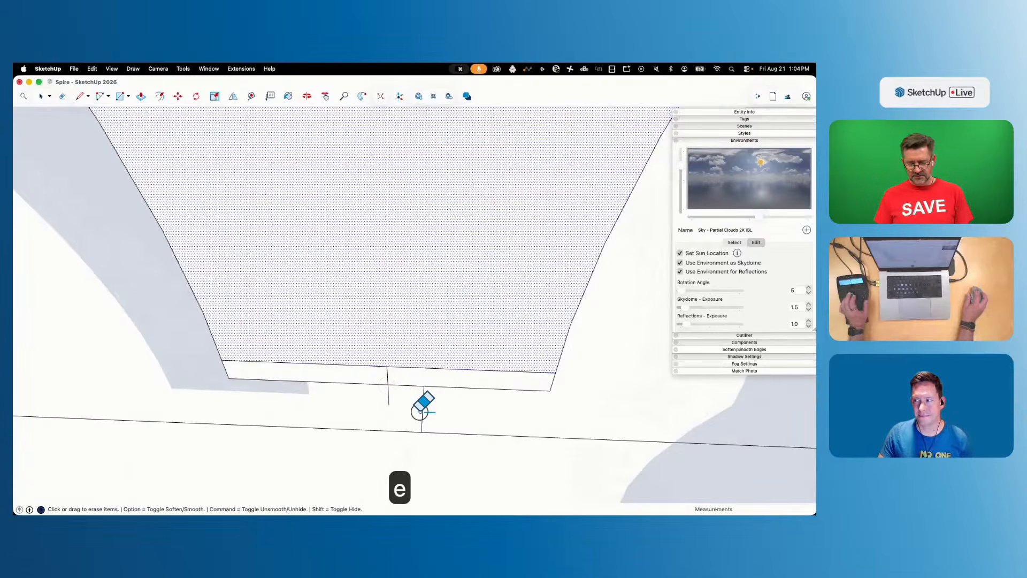
Draw a second short vertical mark below the foot at the cap-to-cap centre, and erase the guide lines, leaving only the two marks
key(l)
click(424, 385)
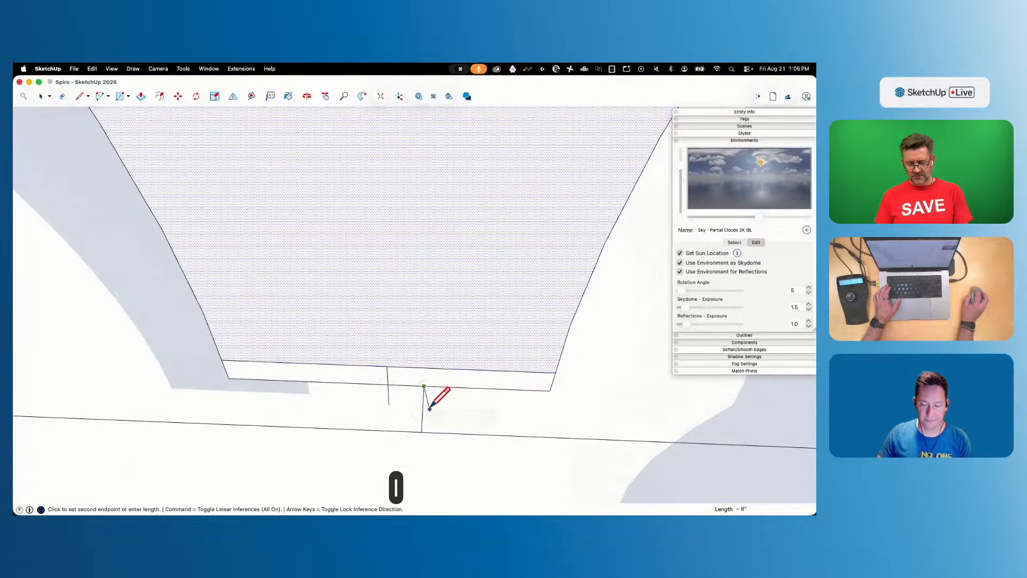
click(415, 437)
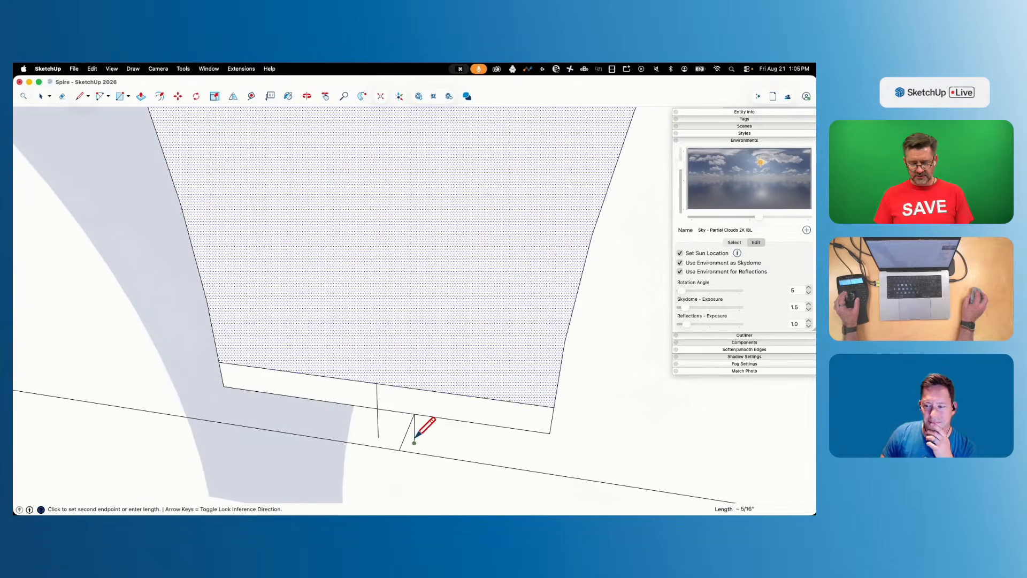
key(e)
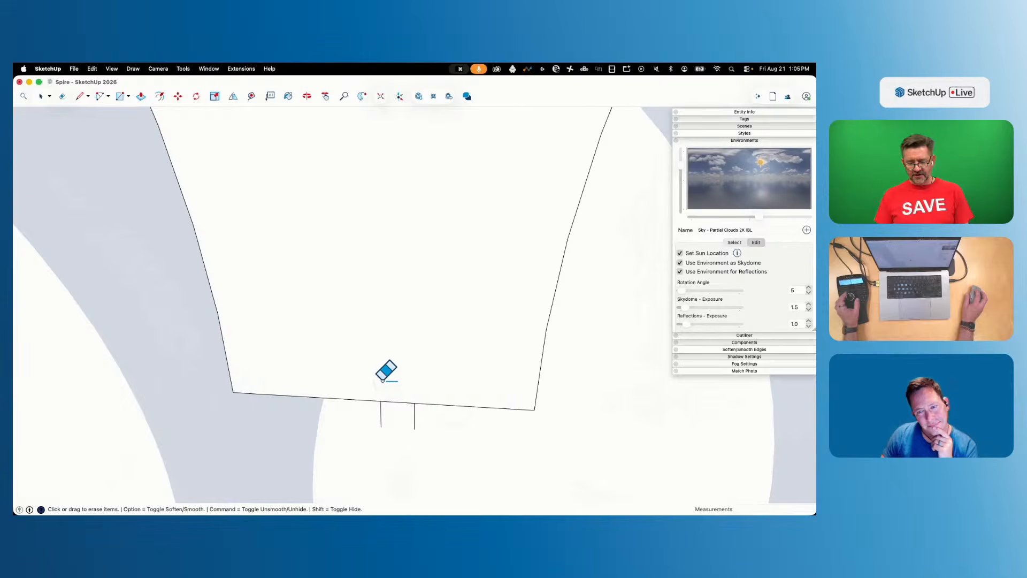
Select the tracery and quatrefoil faces and try to move them from the foot's centre mark to the second mark
key(space)
click(393, 418)
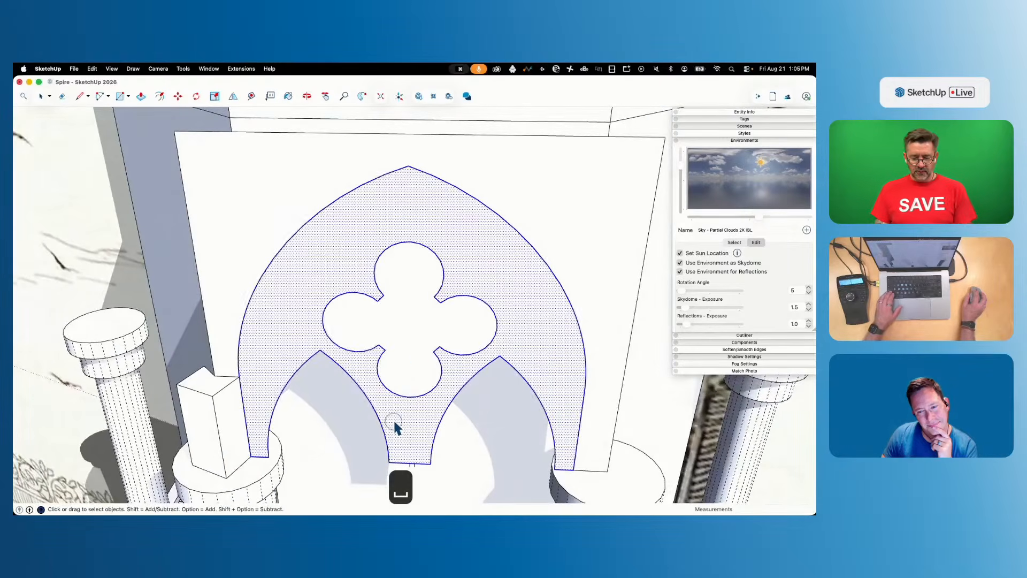
shift+click(410, 357)
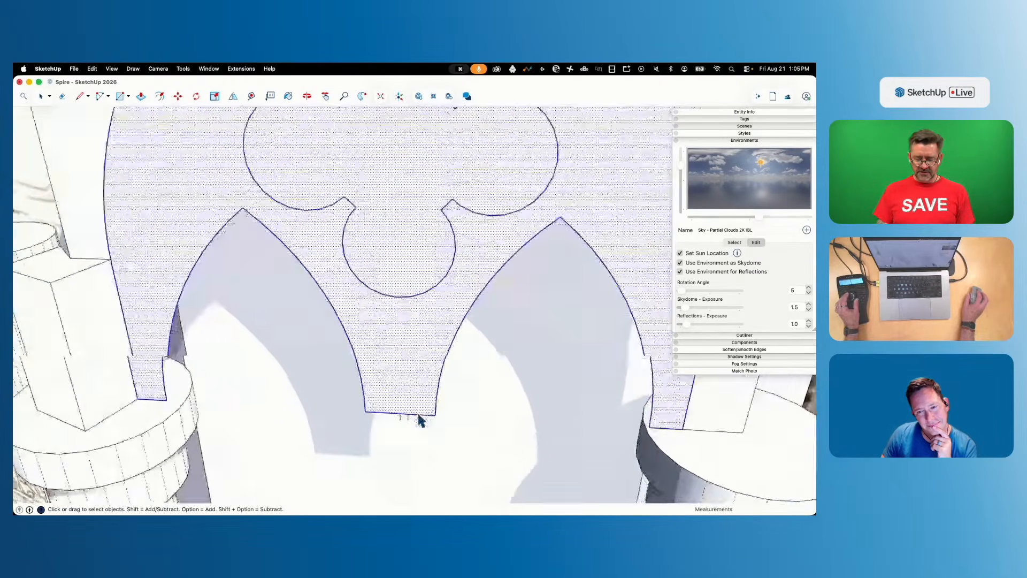
key(m)
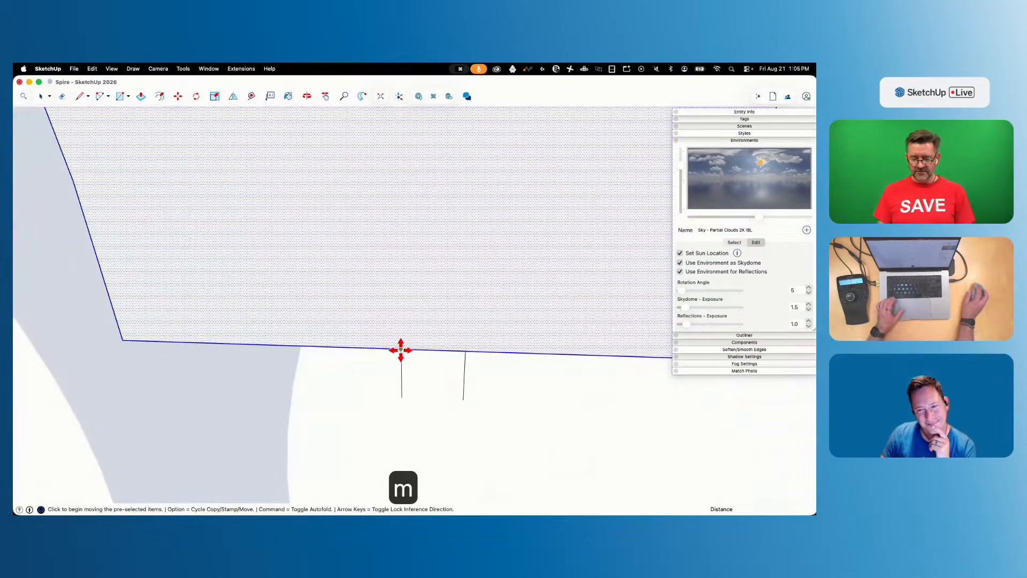
click(402, 348)
key(alt)
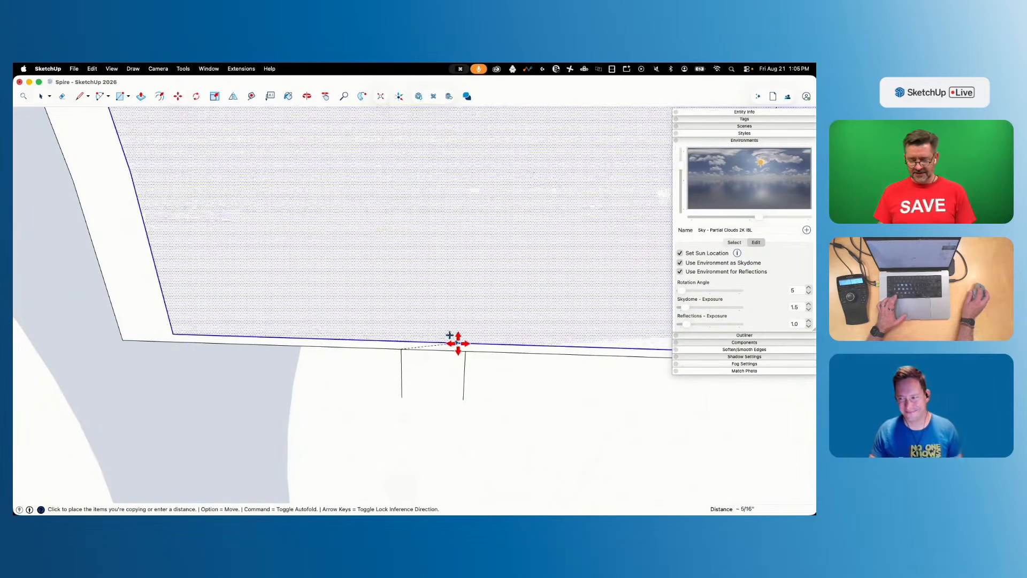
click(466, 351)
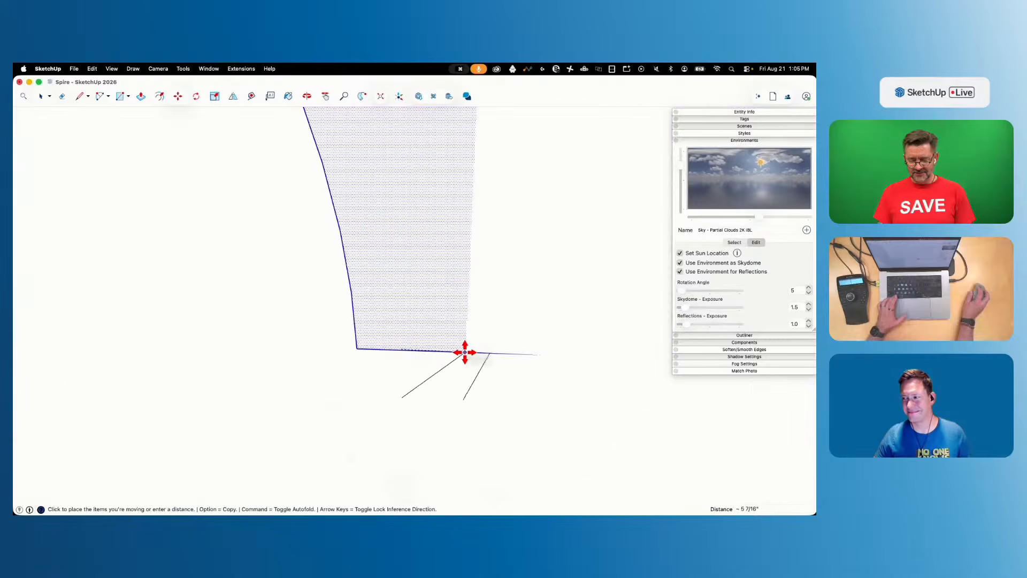
Draw short guide lines forming a small triangle beside the second mark under the centre foot
key(l)
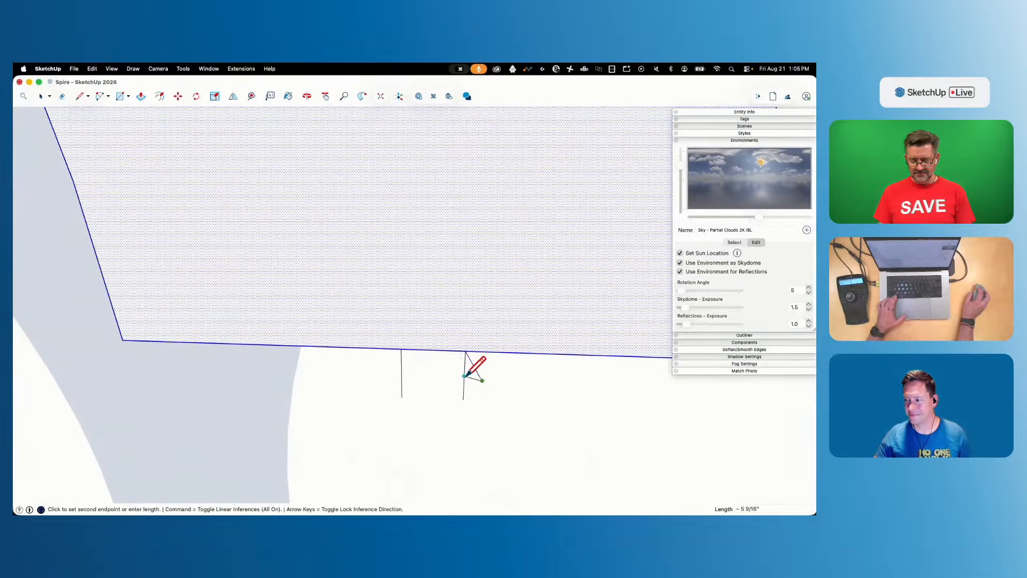
click(464, 377)
key(m)
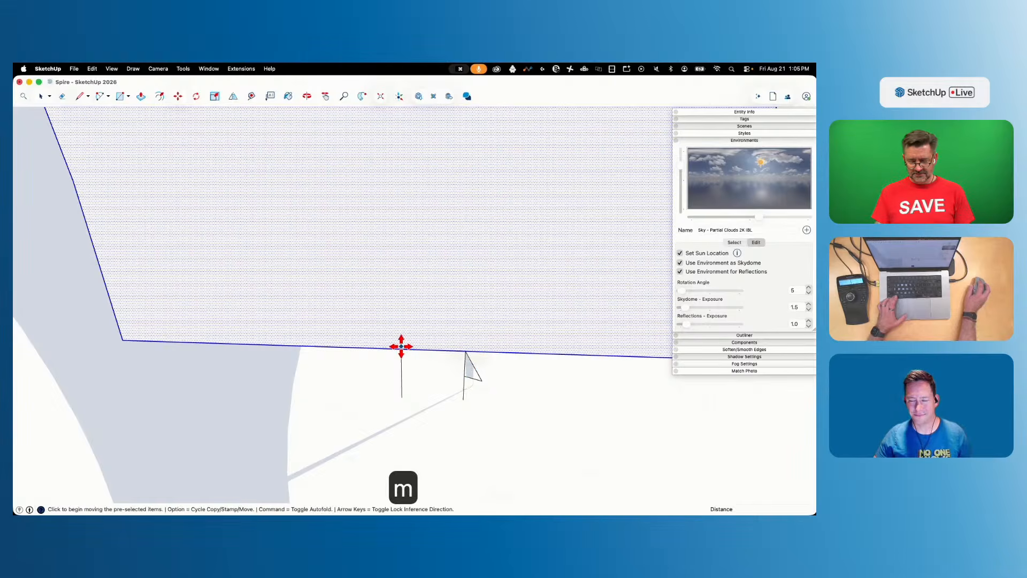
key(l)
Try again to move the selected tracery from its centre mark along the bottom edge to the second mark
key(m)
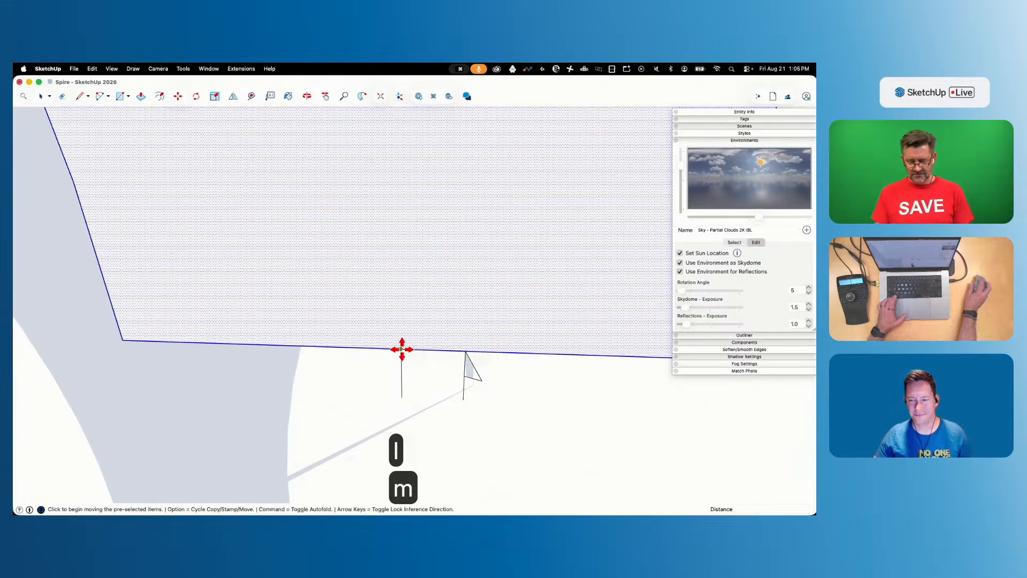
click(402, 349)
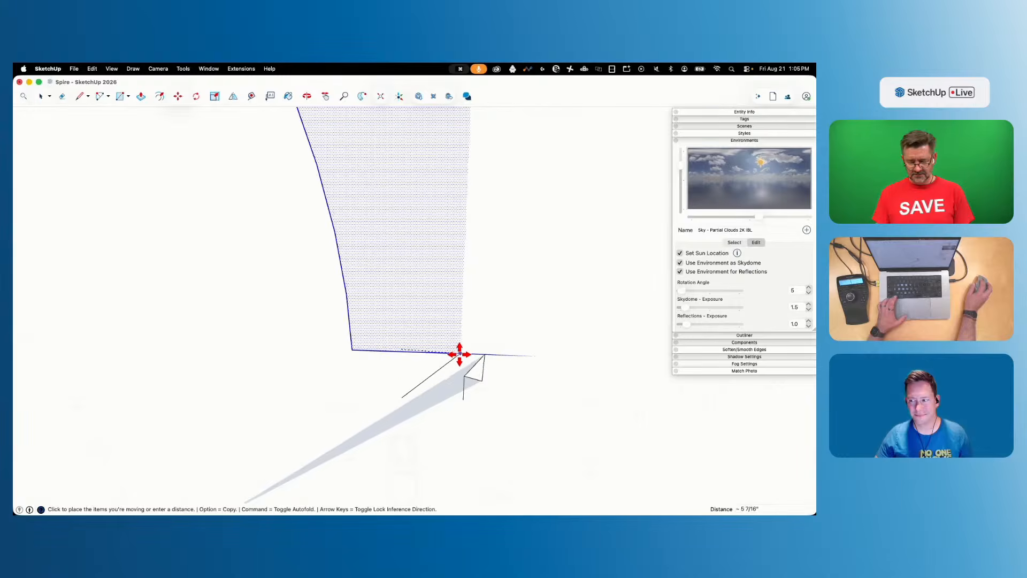
key(l)
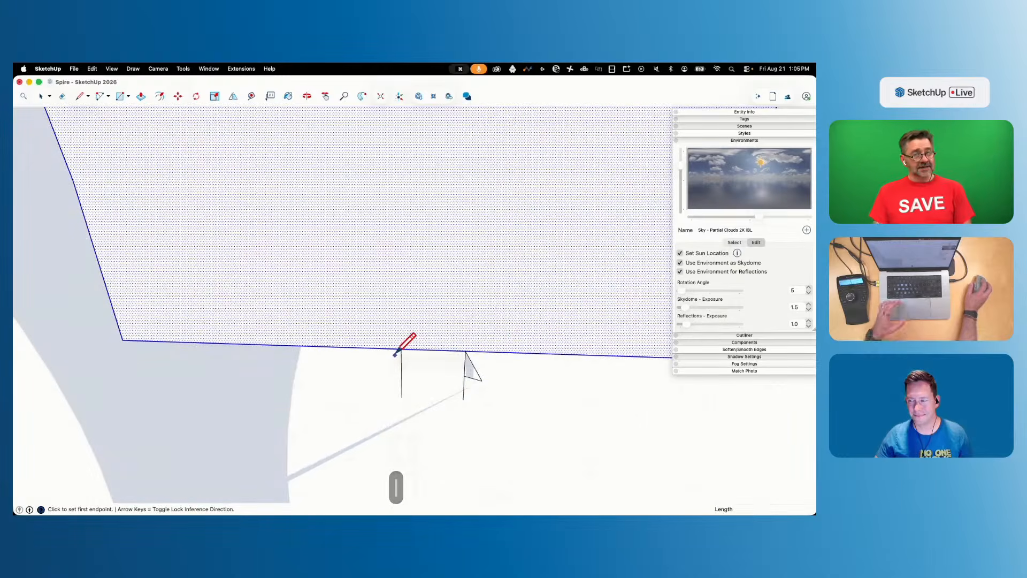
key(l)
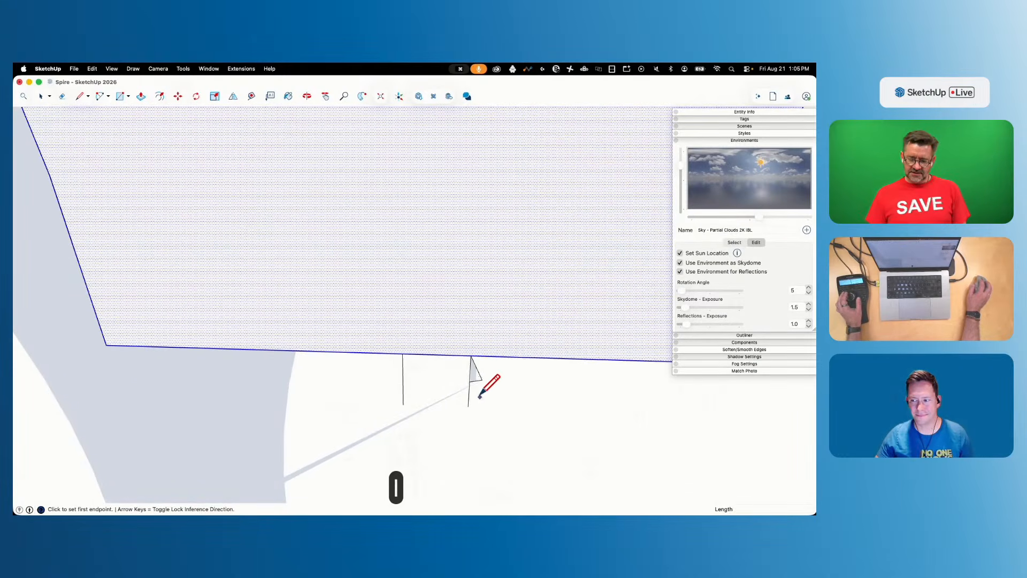
key(m)
click(402, 352)
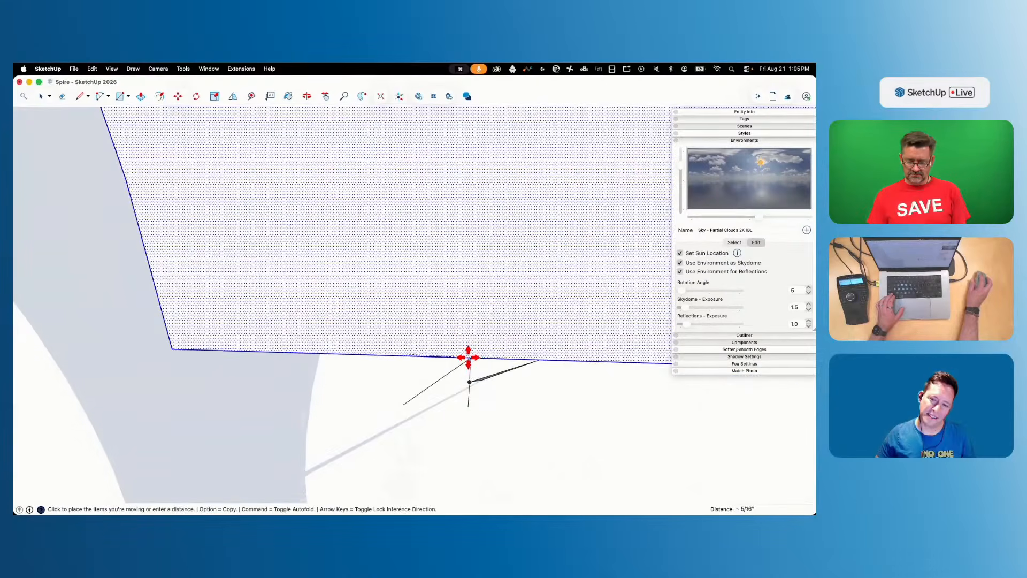
Undo the tracery move and the small triangle of guide lines beside the second mark
key(e)
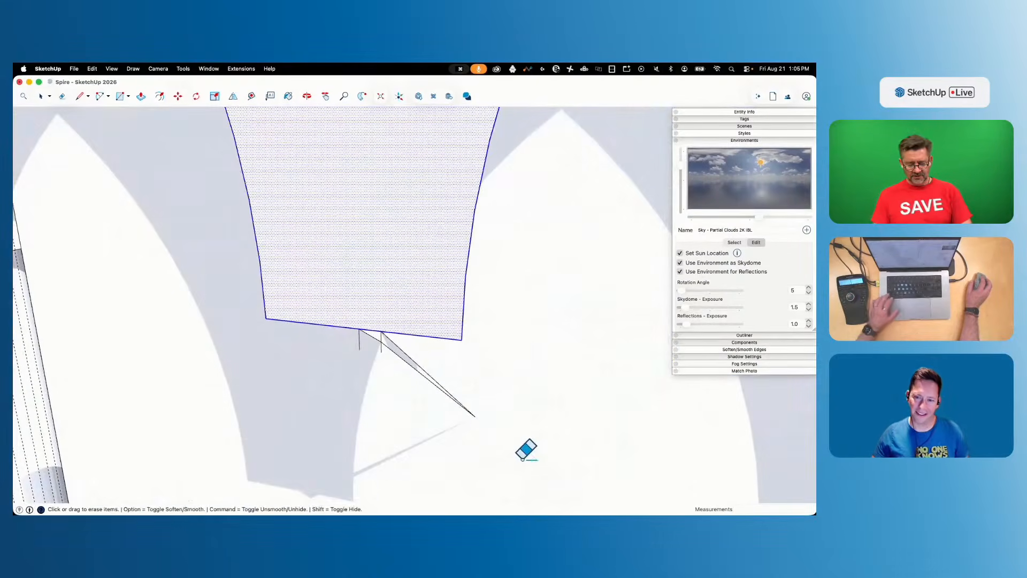
key(super+z)
key(super+z)
key(super+z)
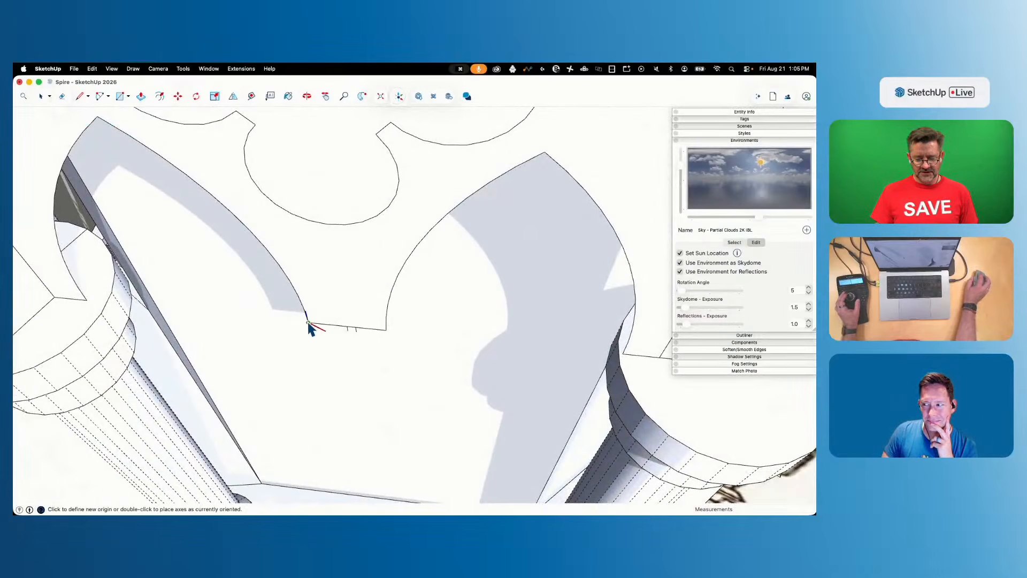
Align the drawing axes with the centre foot's bottom edge and try to move the selected tracery face from its centre mark
click(357, 324)
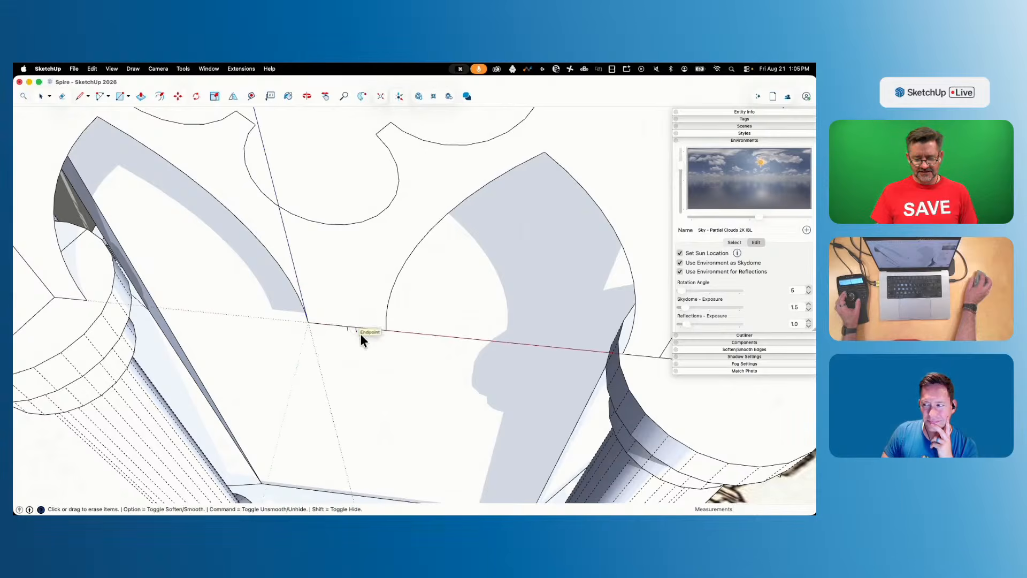
key(space)
click(342, 215)
key(m)
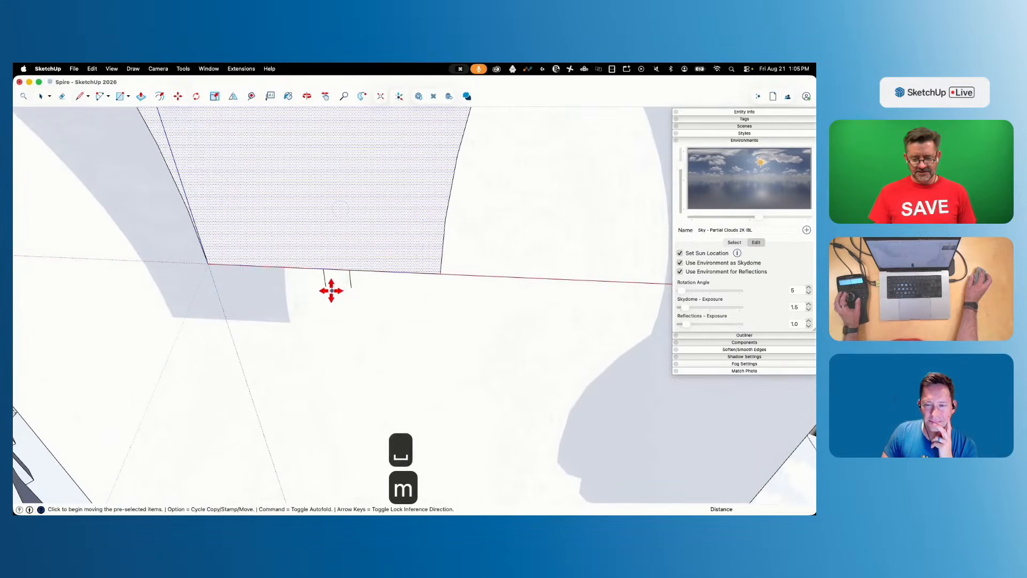
click(323, 271)
key(space)
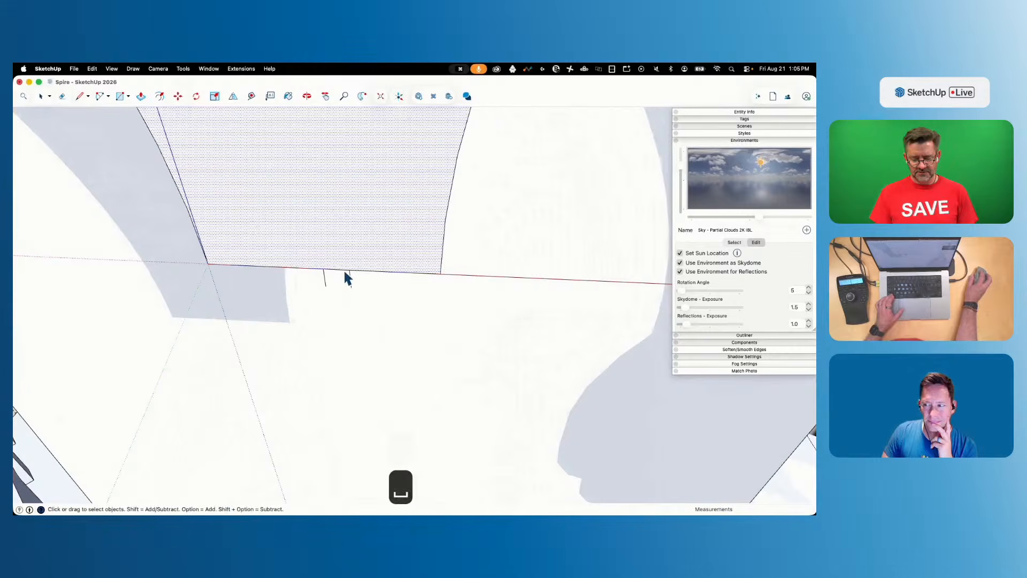
Draw a short line connecting the two marks under the centre foot and erase the mark ends above it
key(l)
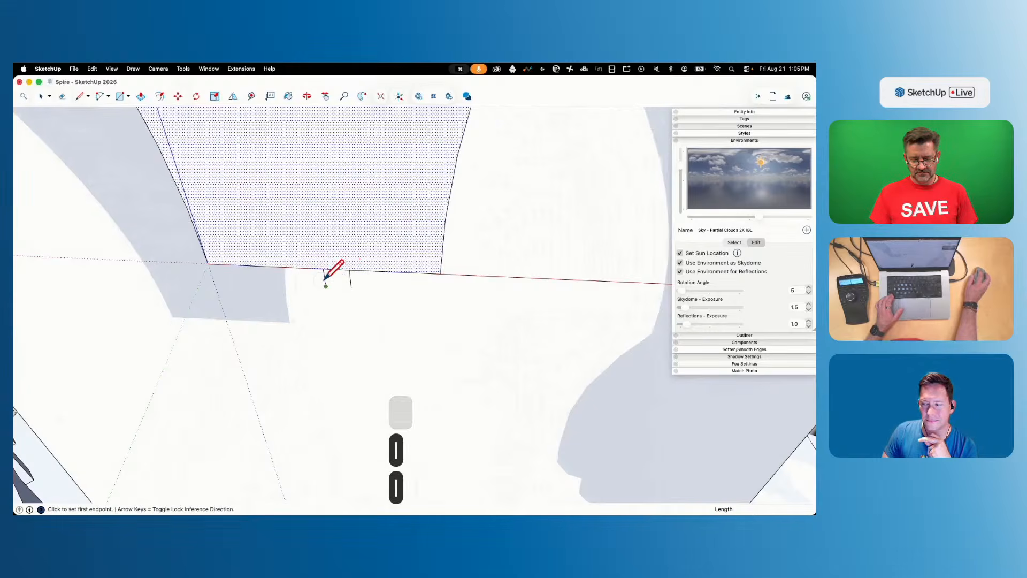
key(e)
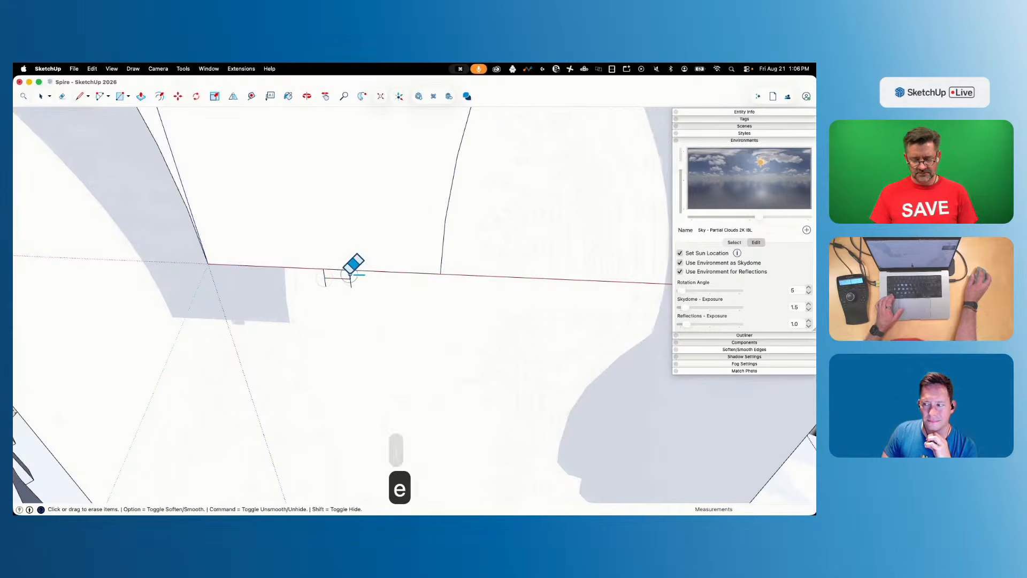
key(m)
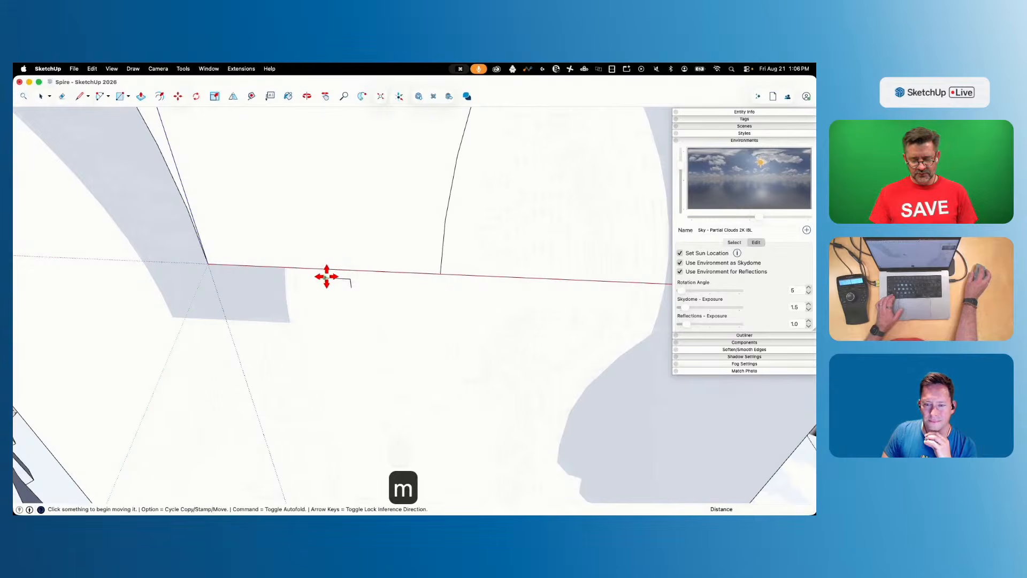
Select both tracery faces, move them by the connecting line's length along the foot's bottom edge, and erase the guide lines
key(space)
click(324, 256)
scroll(337, 288, down, 10)
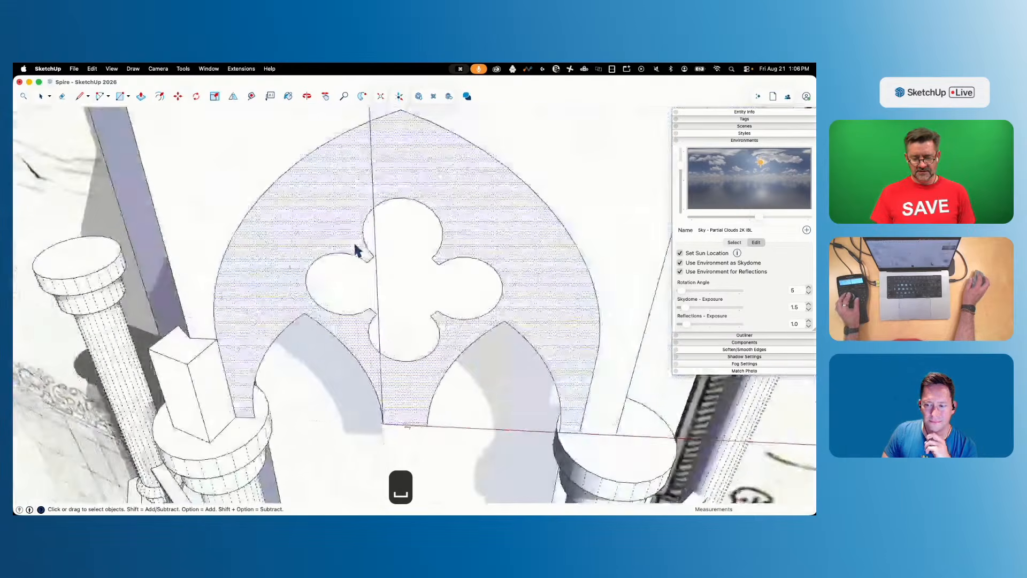
shift+click(397, 269)
scroll(422, 417, up, 8)
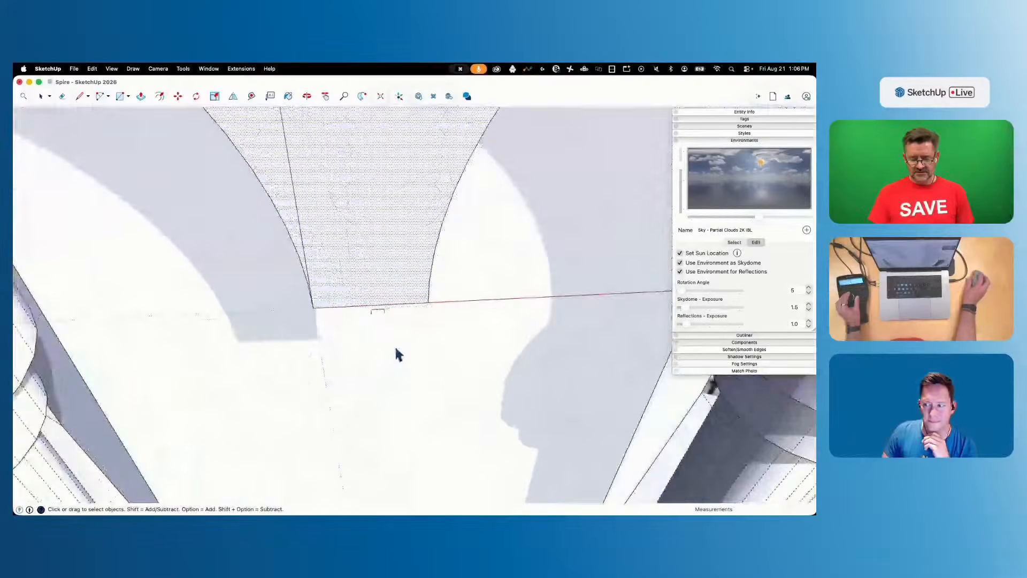
key(m)
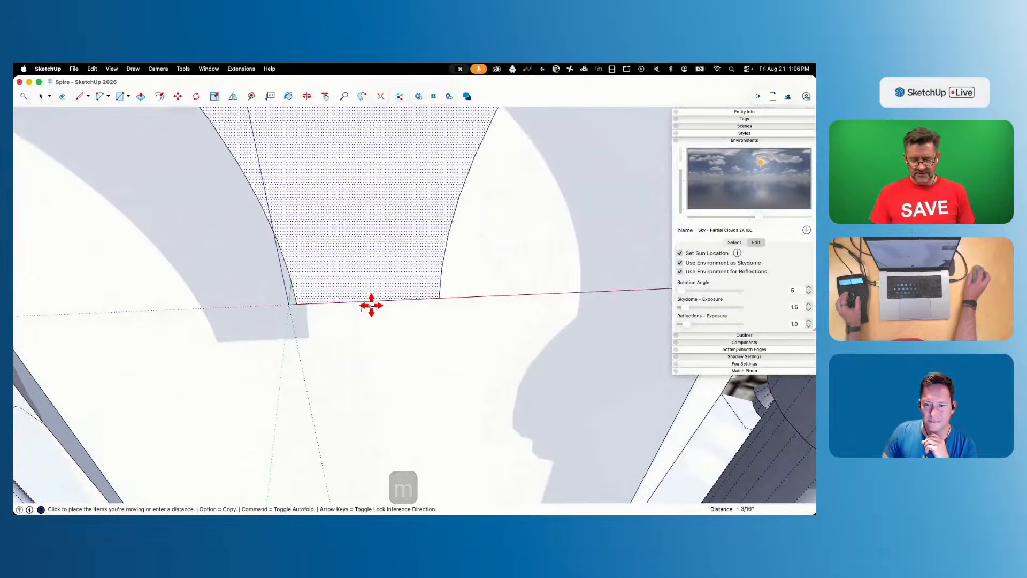
key(e)
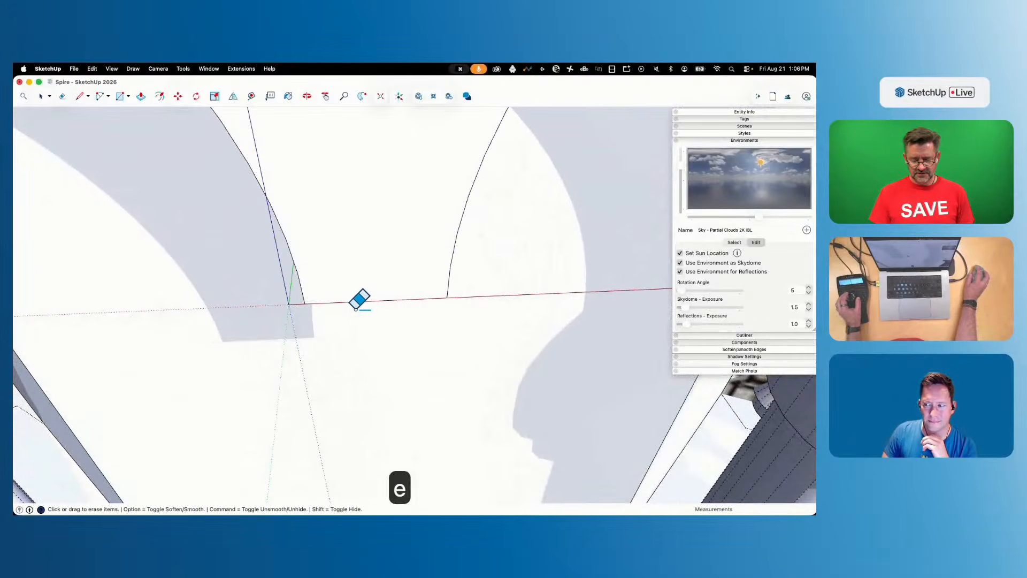
Bring up the context commands at the red axis beside the centre foot
scroll(356, 309, down, 10)
key(space)
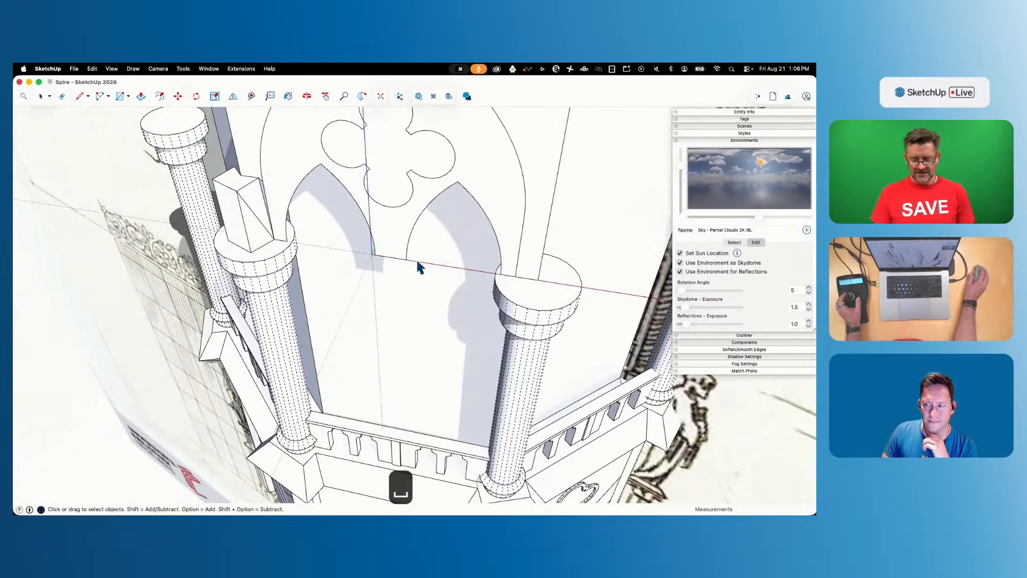
right_click(417, 261)
right_click(411, 259)
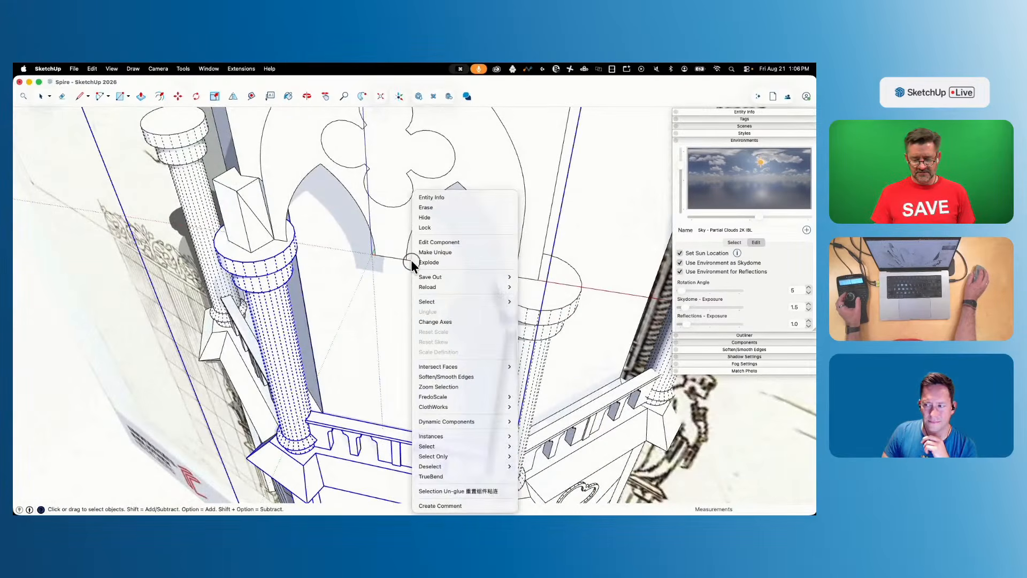
Reset the drawing axes to their default position and orientation
right_click(408, 260)
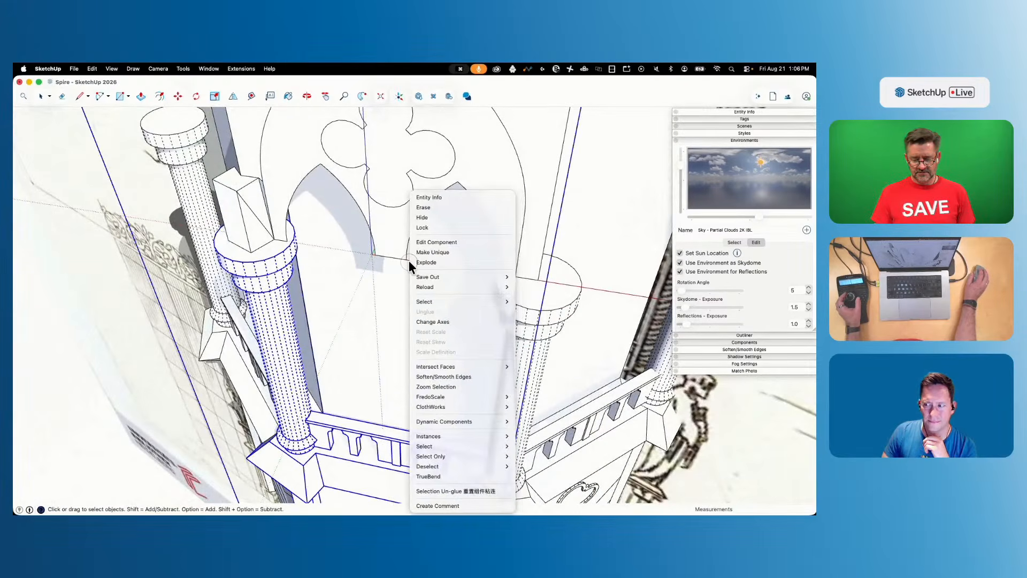
click(582, 286)
right_click(595, 287)
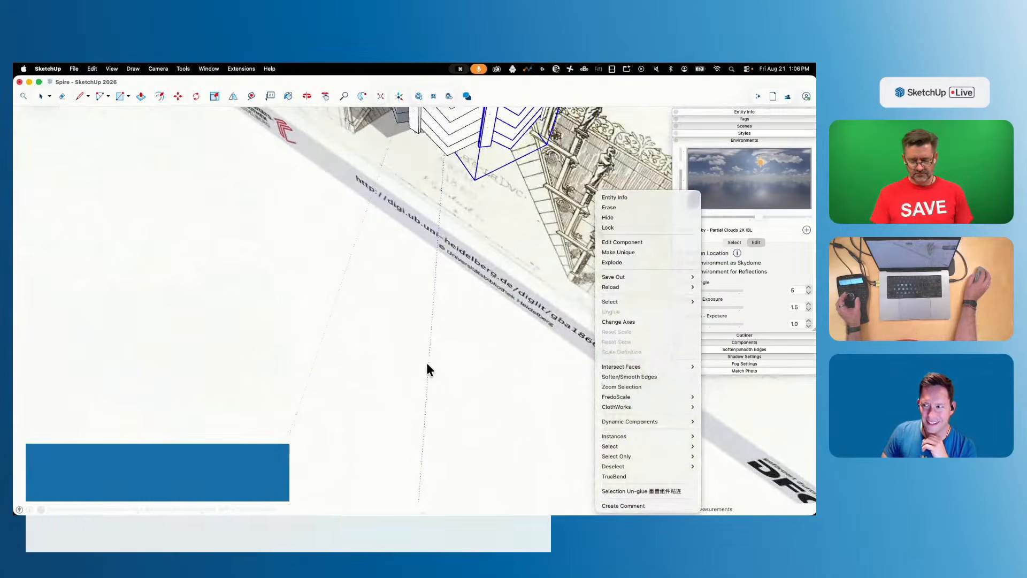
right_click(429, 348)
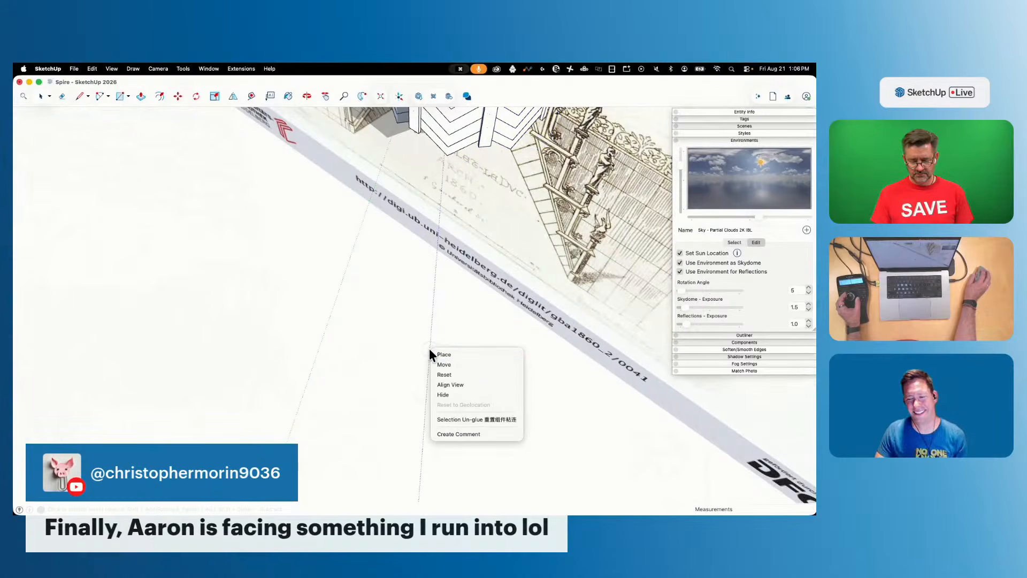
click(464, 375)
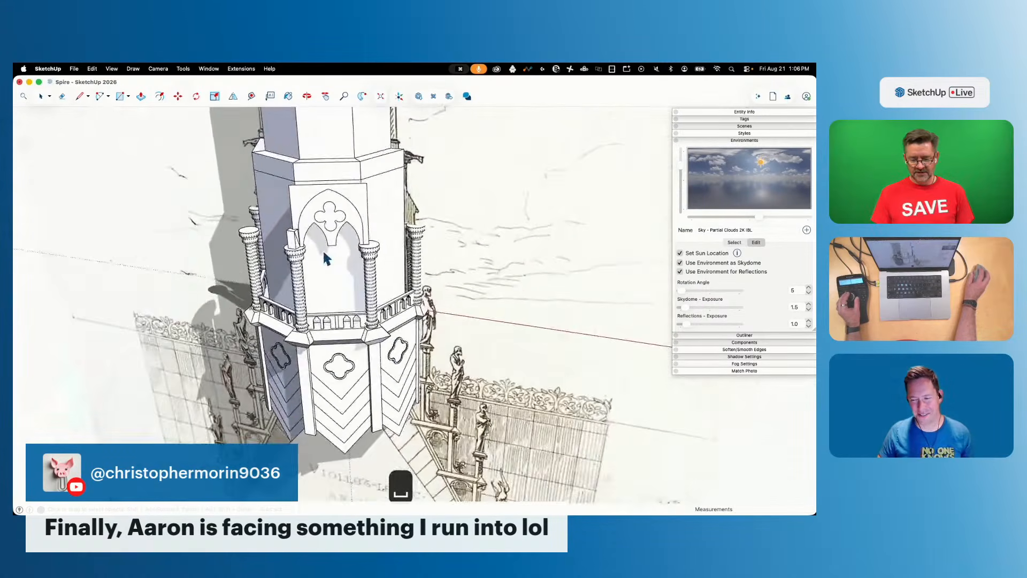
Erase the stray edges on the side of the block above the column and redraw its vertical corner edge to close the face
scroll(324, 246, up, 10)
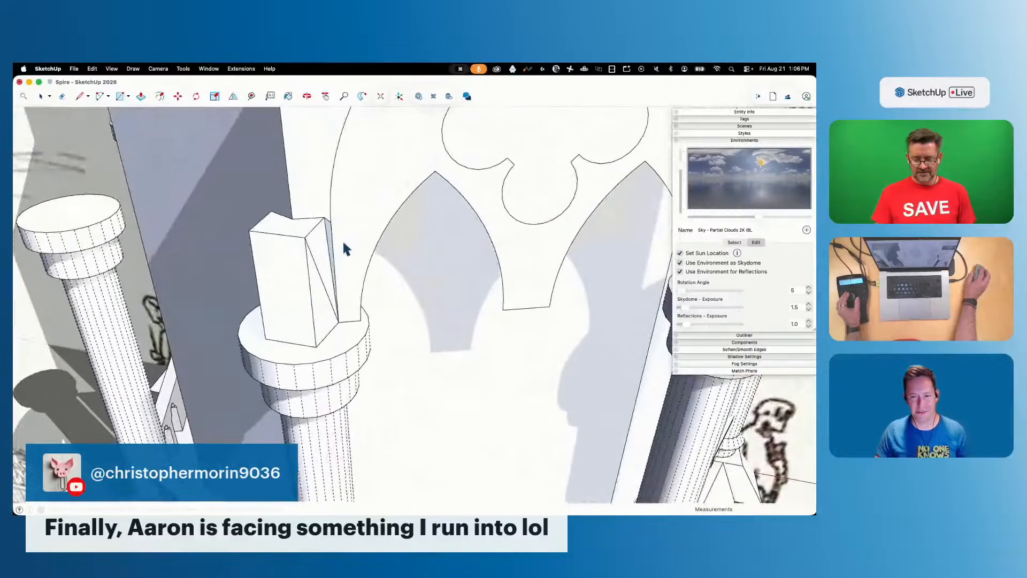
scroll(344, 247, up, 10)
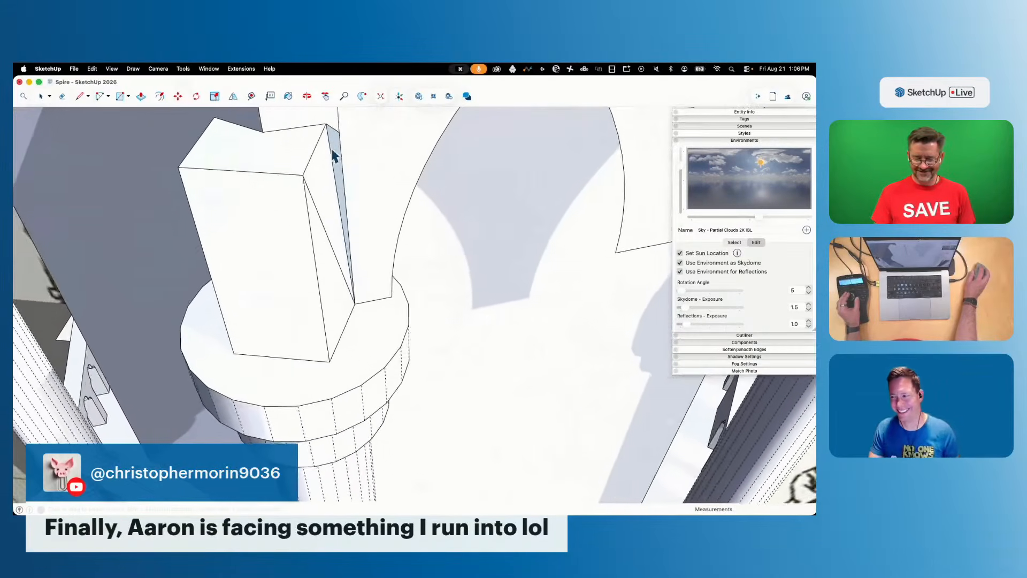
key(l)
key(e)
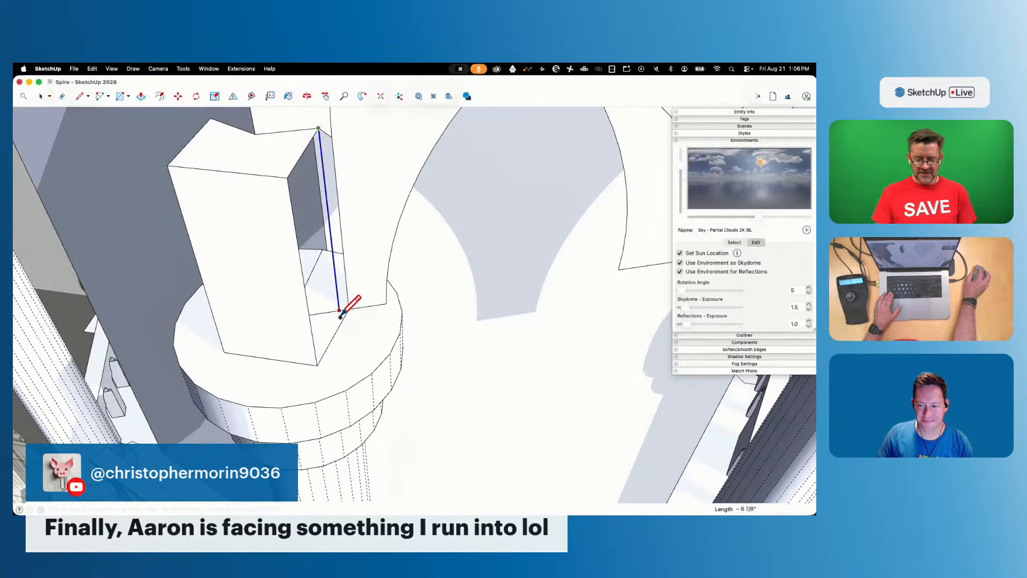
click(340, 312)
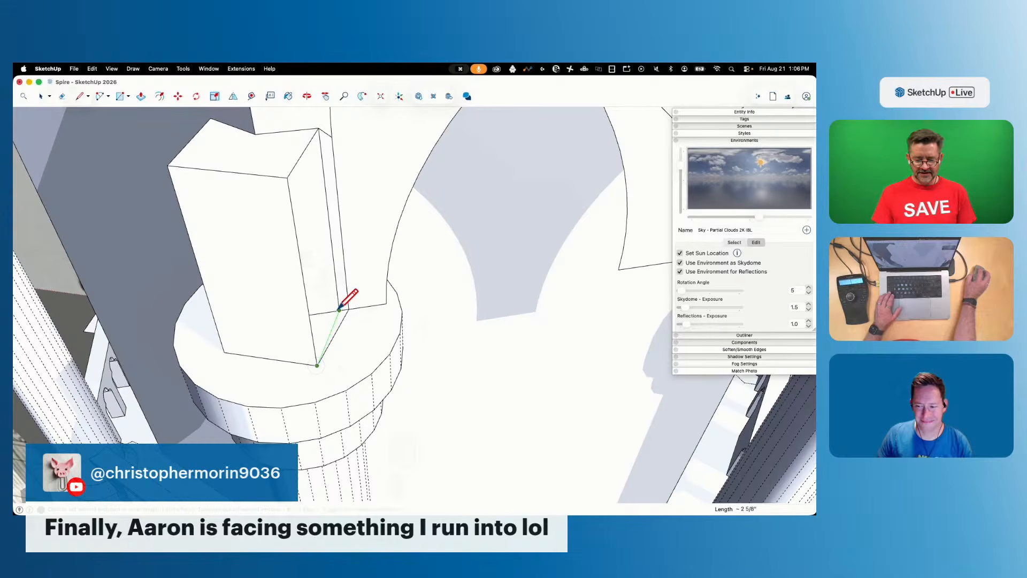
key(space)
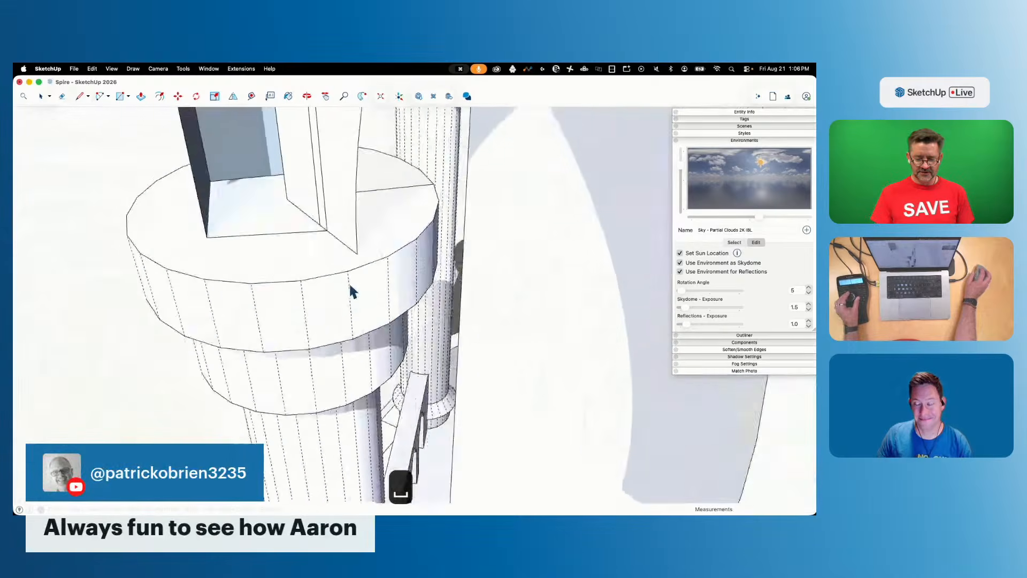
key(e)
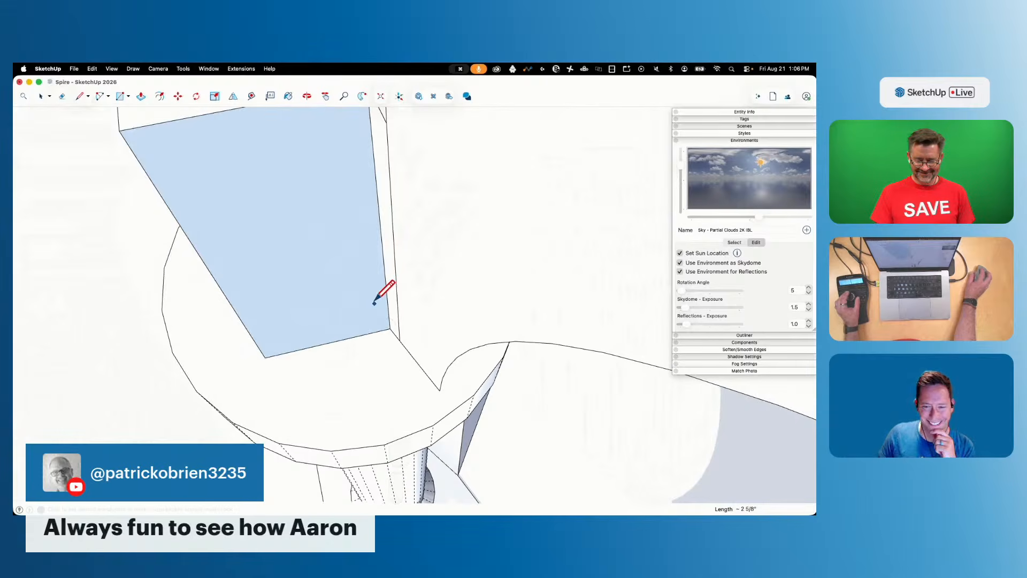
key(space)
key(e)
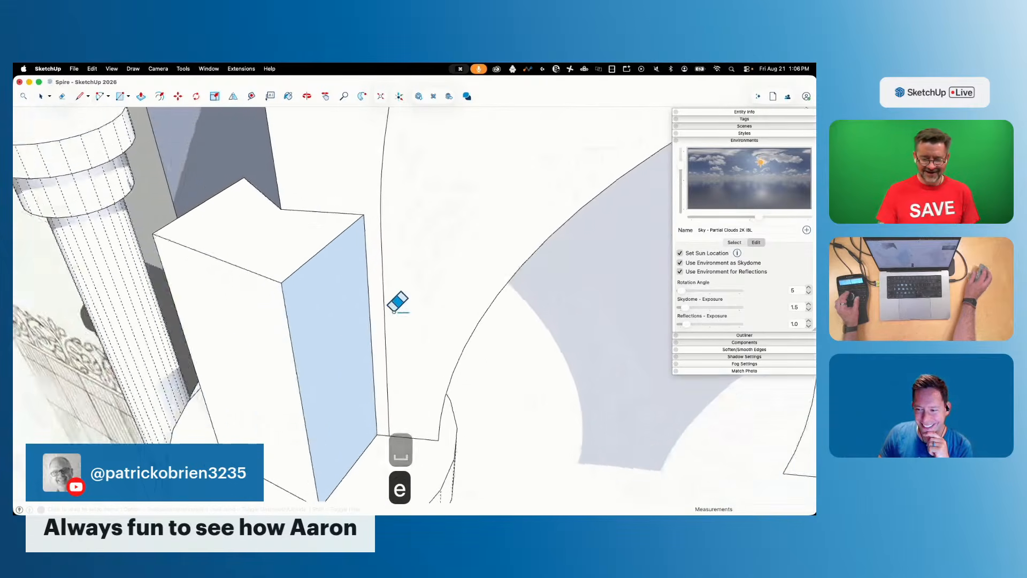
key(space)
Cut the arch tracery and column block and paste them in place inside the wall component
double_click(423, 275)
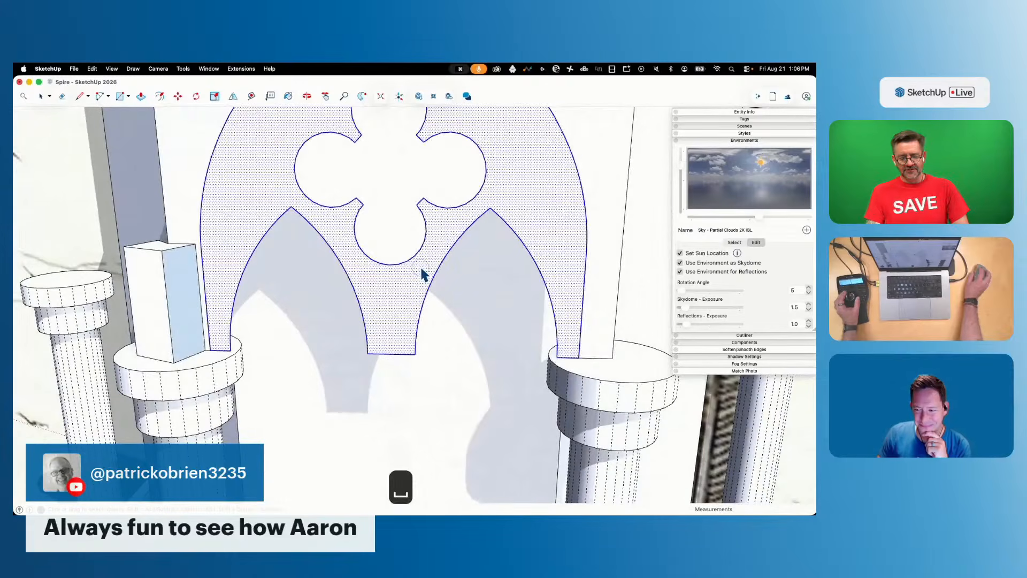
key(super+x)
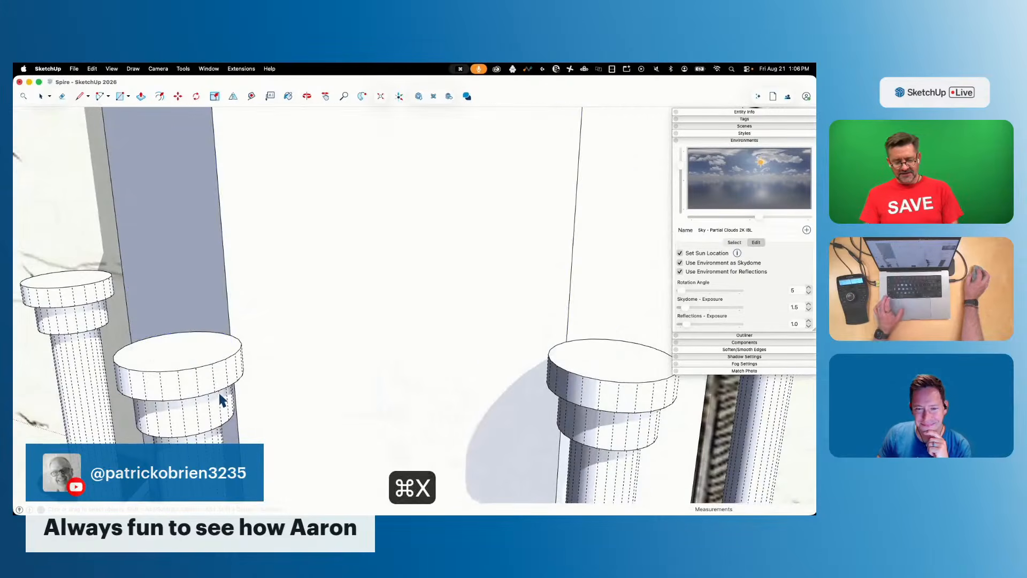
click(92, 69)
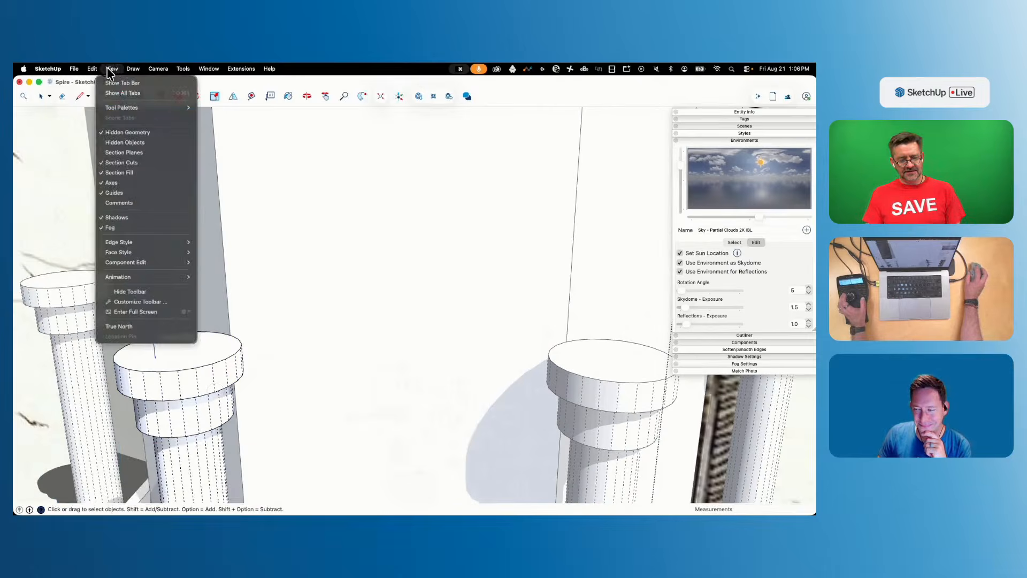
click(112, 138)
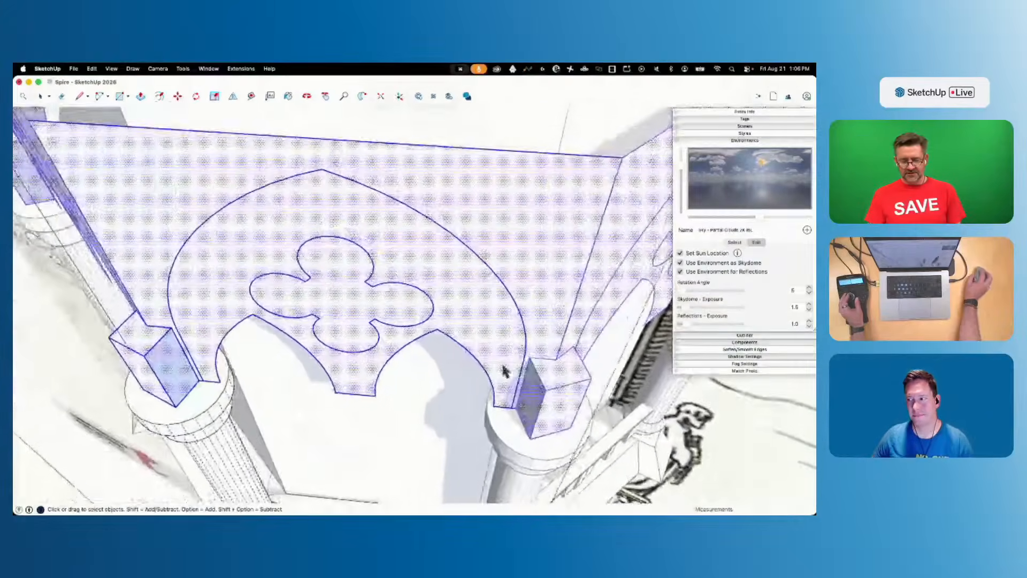
Reverse the blue back-facing side of the block on top of the column
click(225, 363)
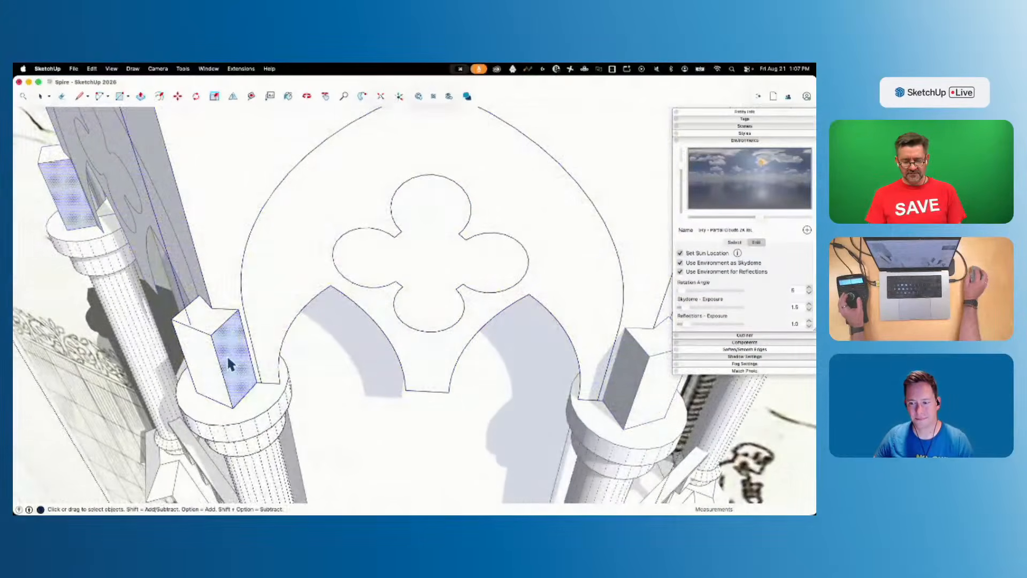
right_click(227, 358)
click(264, 361)
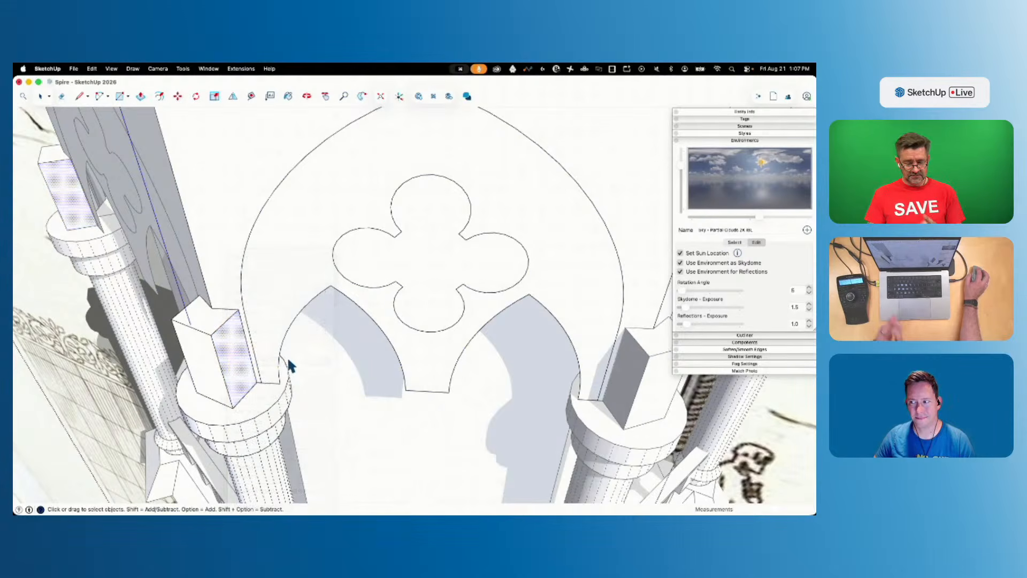
Offset the quatrefoil outline outward to form a narrow border around the opening
key(space)
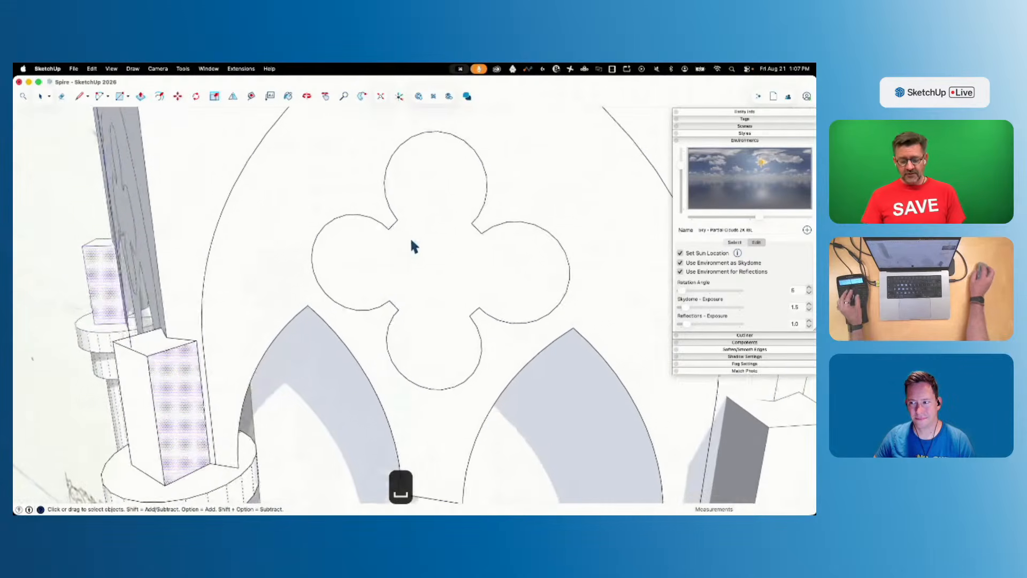
click(427, 127)
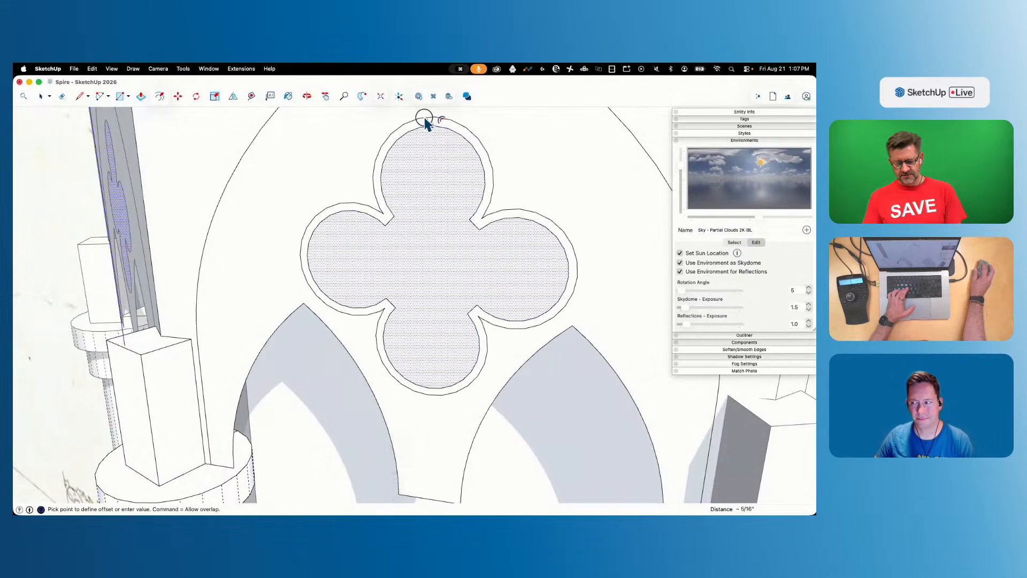
key(space)
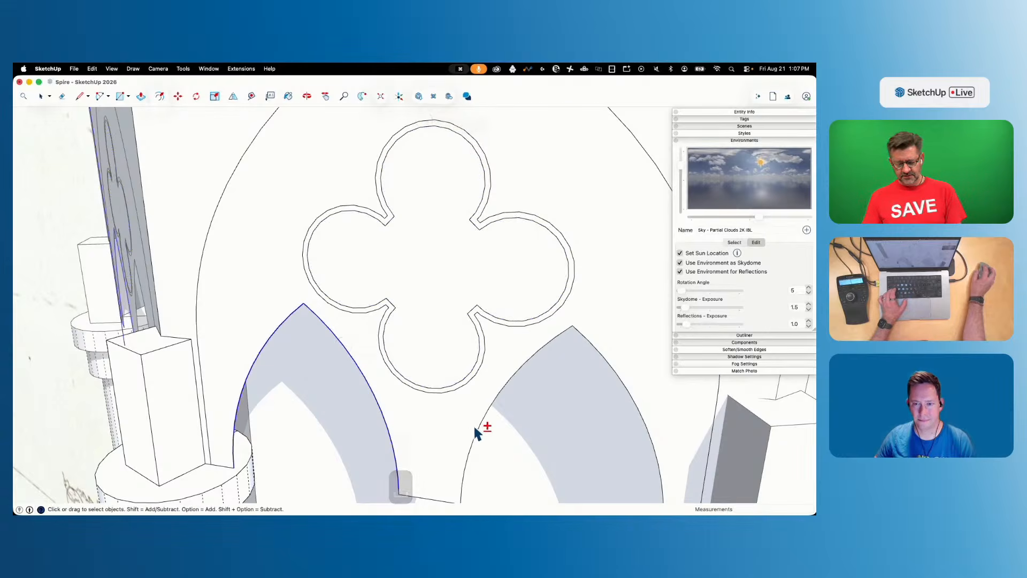
Offset the outline of the arch tracery face inward by 5/16" to form a trim band
click(429, 426)
key(f)
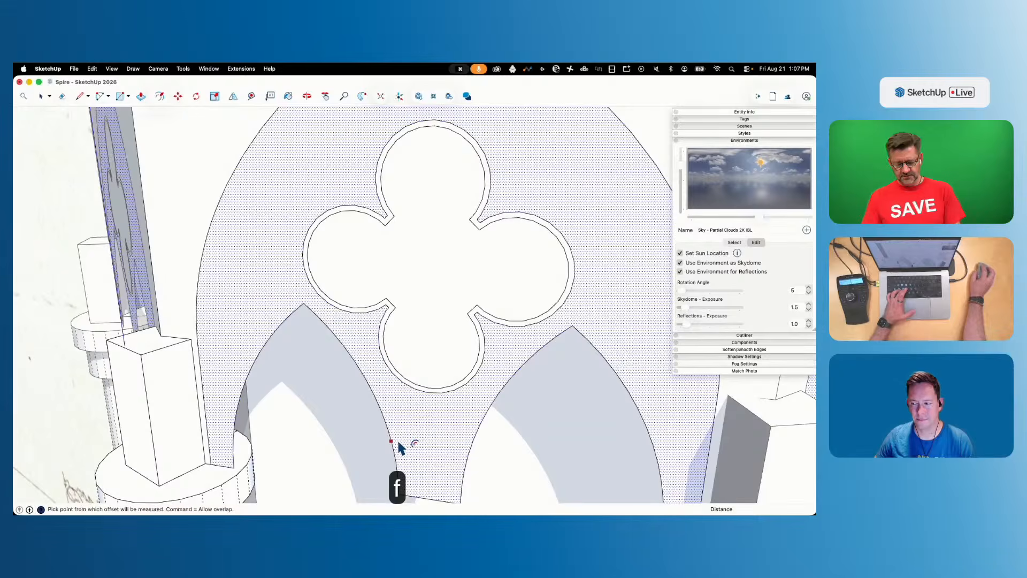
click(397, 437)
click(396, 436)
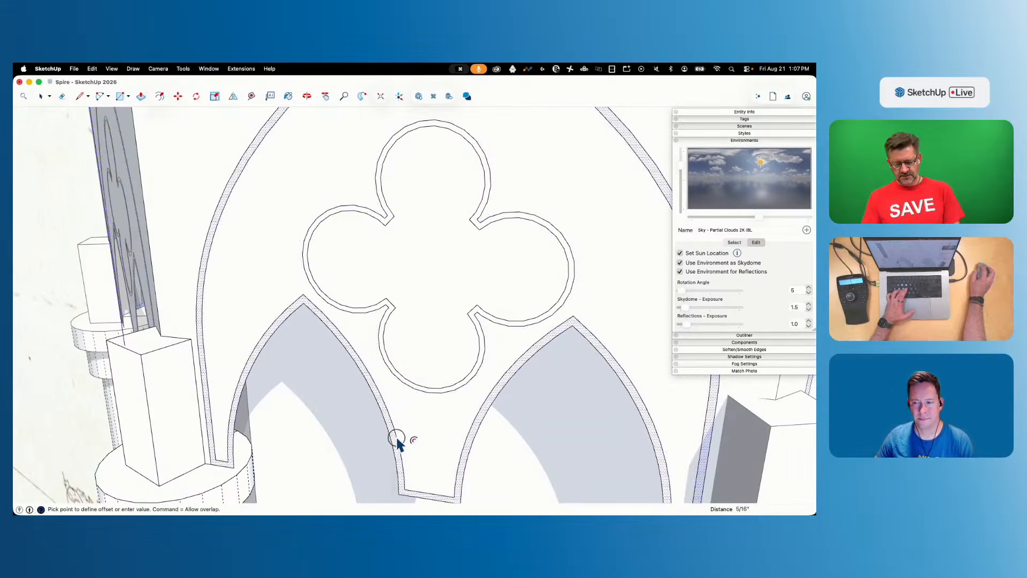
key(space)
Delete the face inside the quatrefoil and use Push/Pull to give the tracery around the opening depth
click(415, 355)
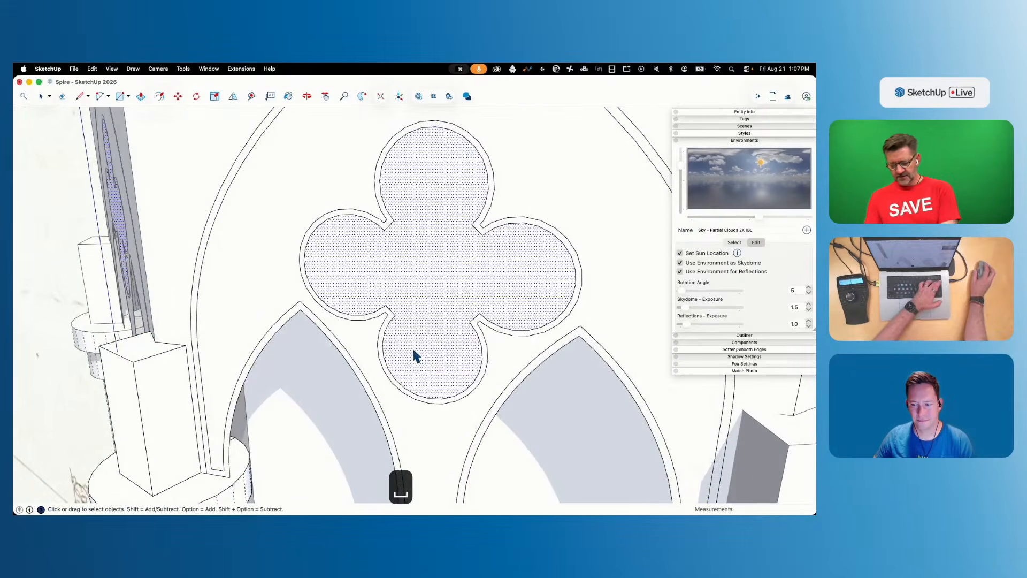
key(BackSpace)
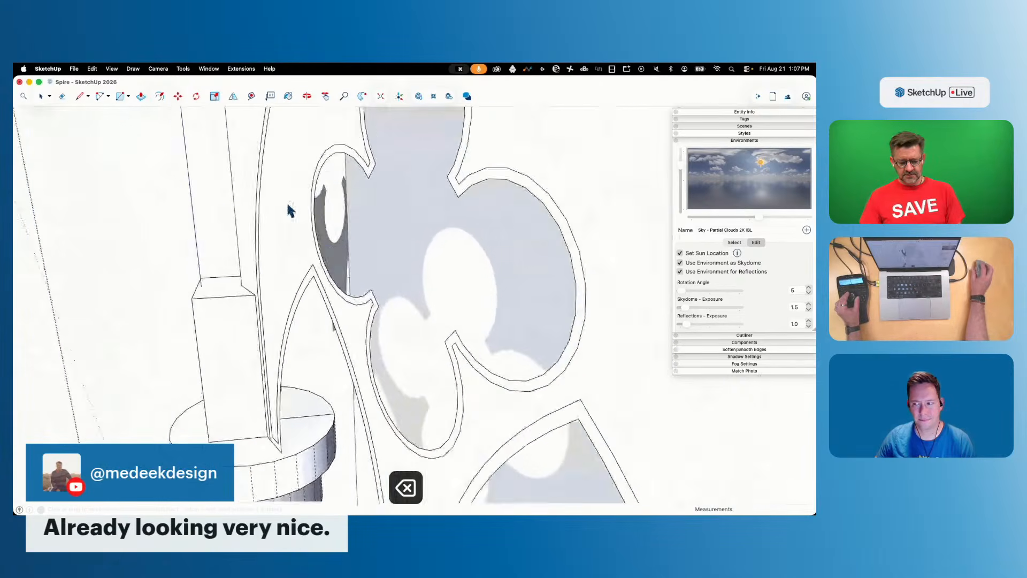
key(p)
click(314, 224)
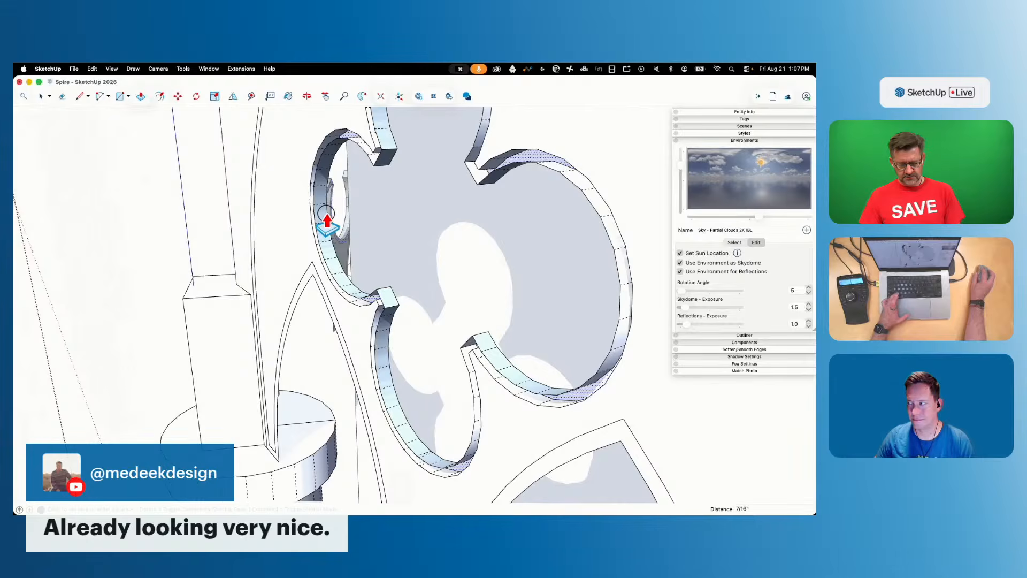
click(314, 217)
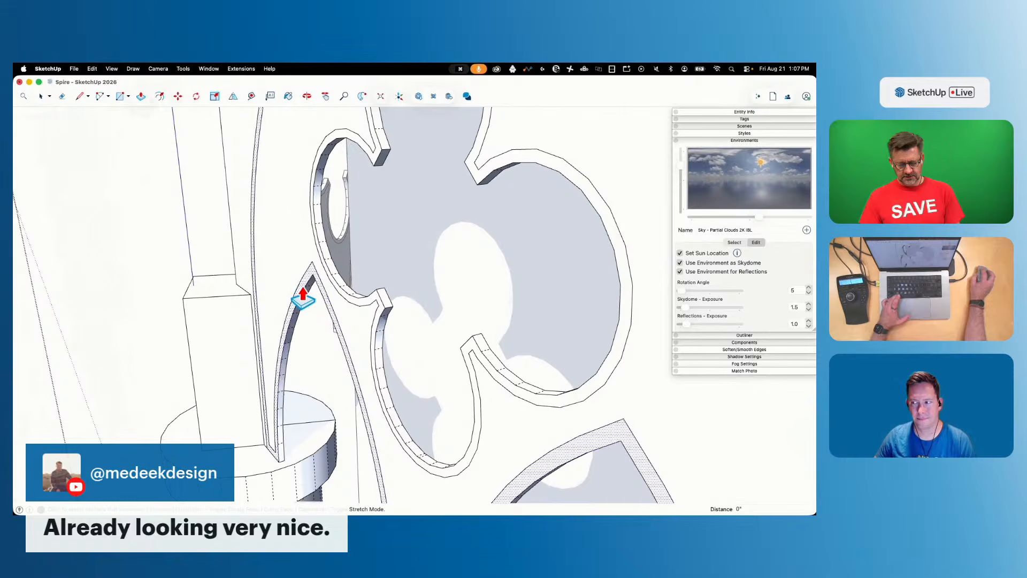
Extrude the arch's trim band by about 1/8" and repeat the extrusion on the quatrefoil border
click(302, 293)
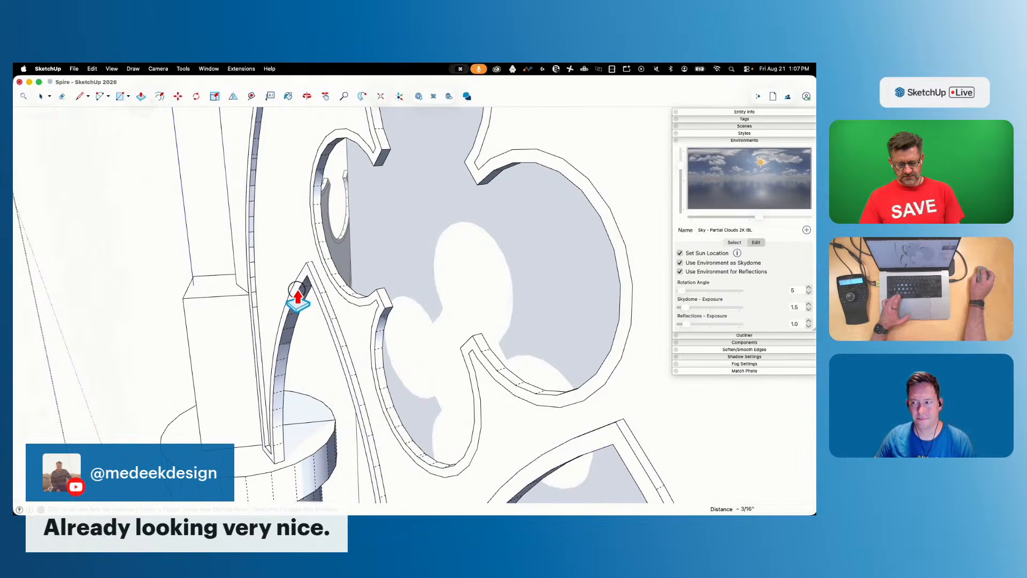
drag(295, 292, 301, 286)
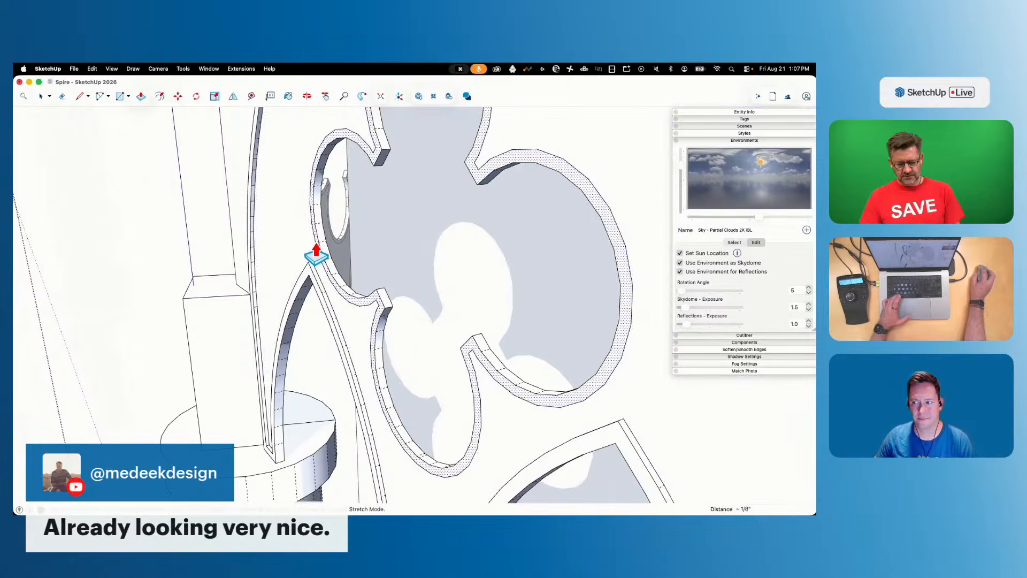
double_click(315, 244)
key(space)
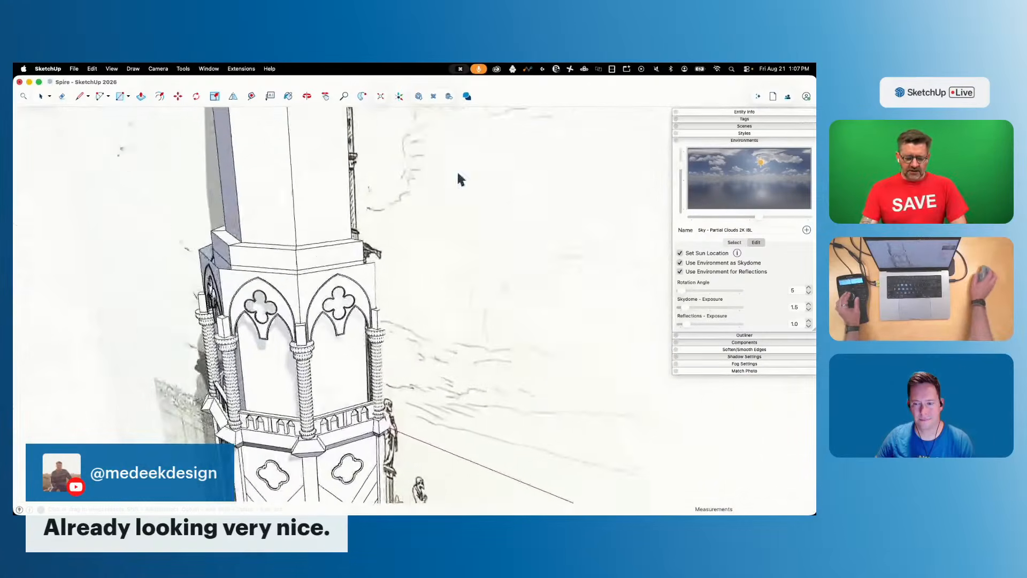
Turn off the display of hidden geometry and show the tower in X-ray
click(113, 70)
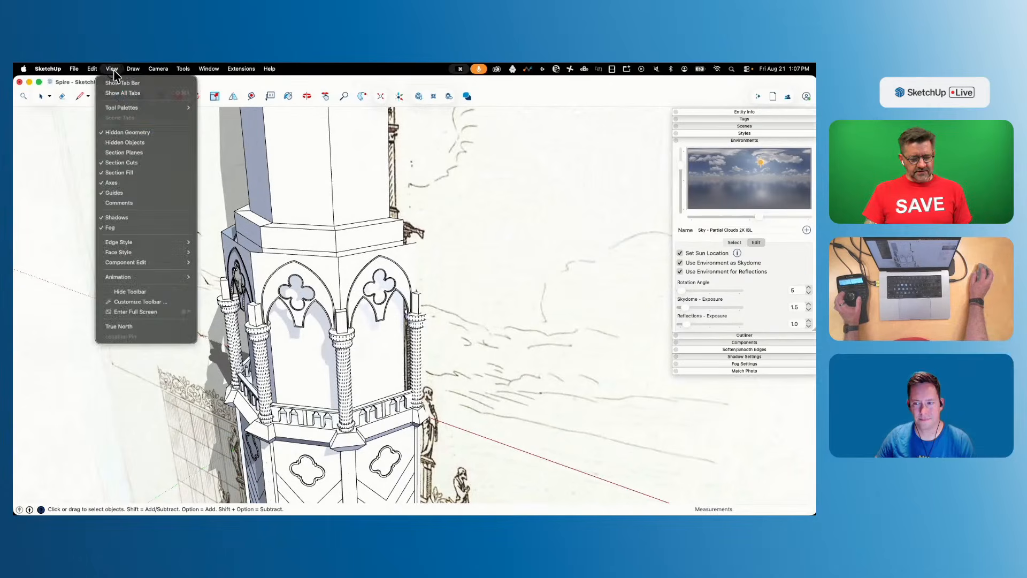
click(124, 133)
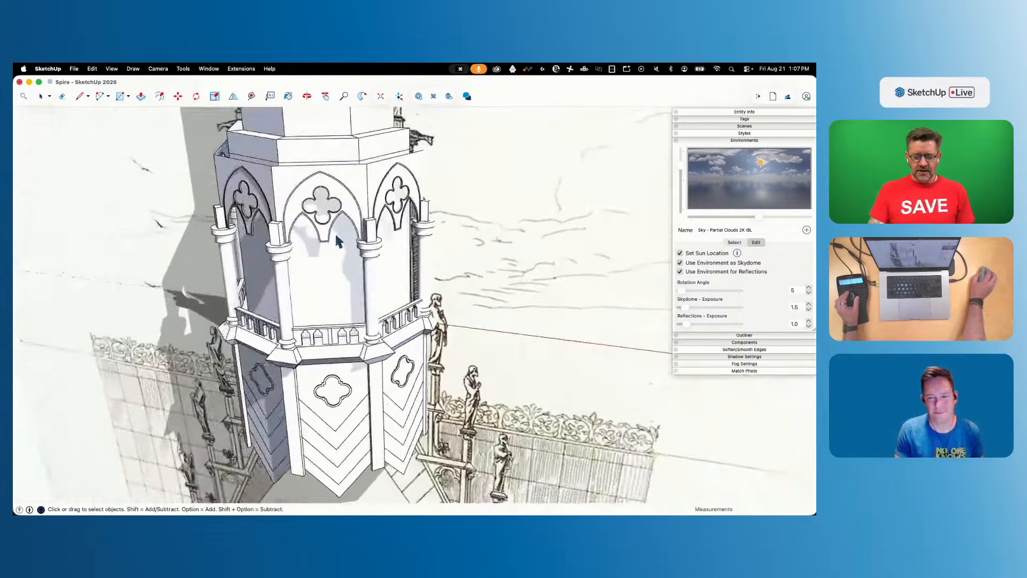
click(321, 222)
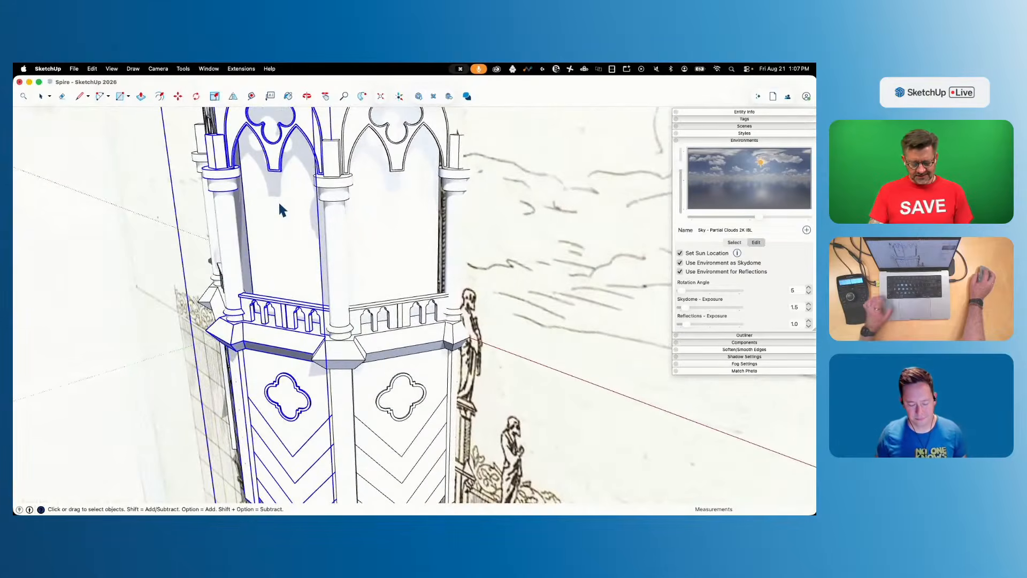
key(x)
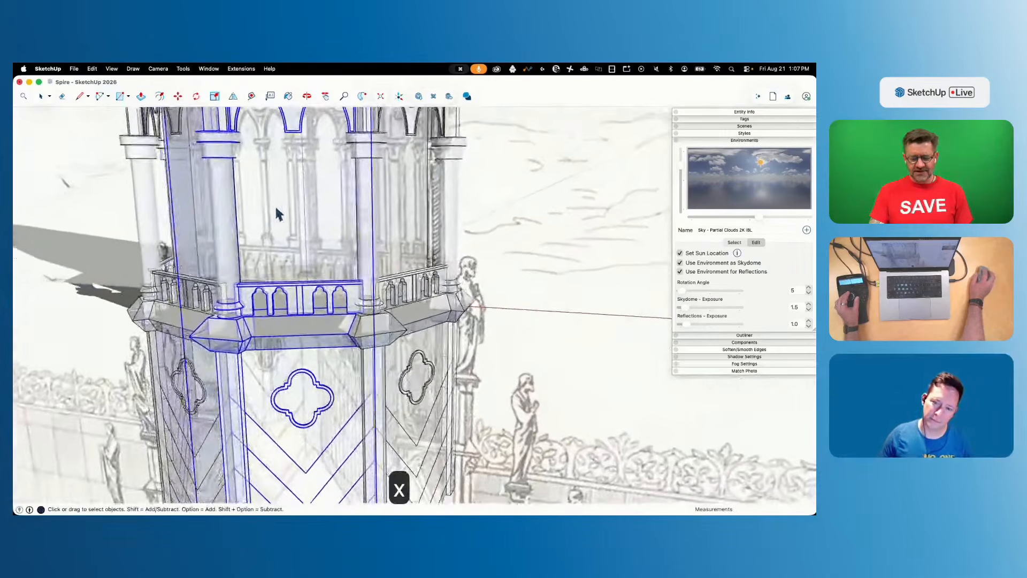
Open the tower's wall component and delete the solid wall face behind the arch tracery
double_click(278, 216)
click(278, 233)
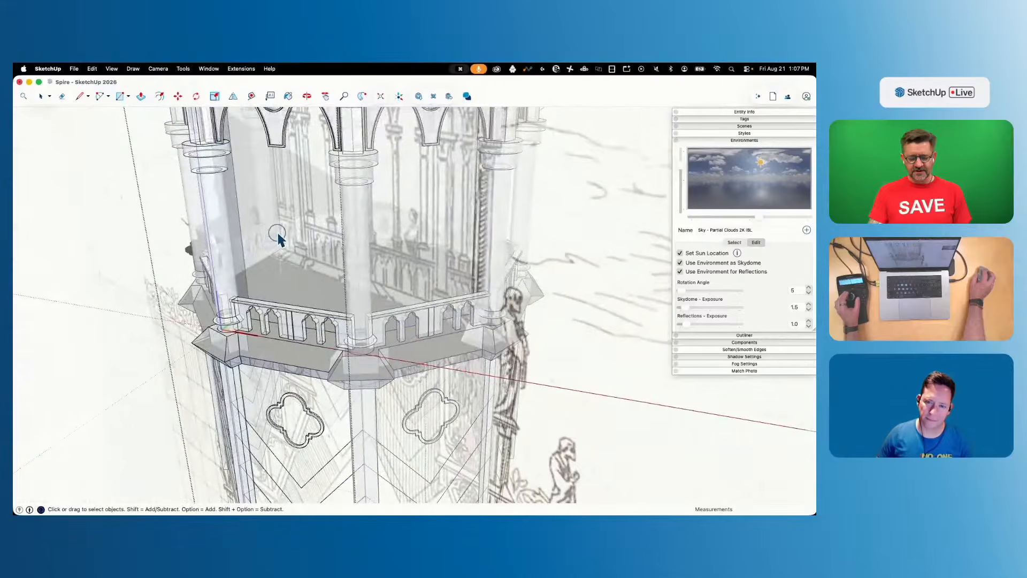
key(BackSpace)
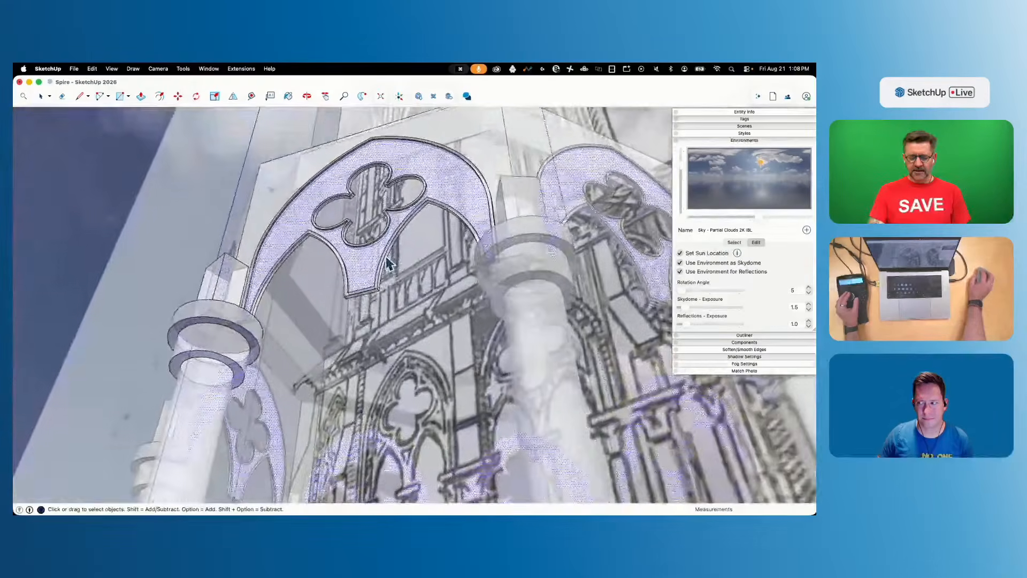
Draw a circle of about 1 11/16" radius under the tracery's central stem and extrude it about 1 13/16" as a capital, viewed without X-ray
key(l)
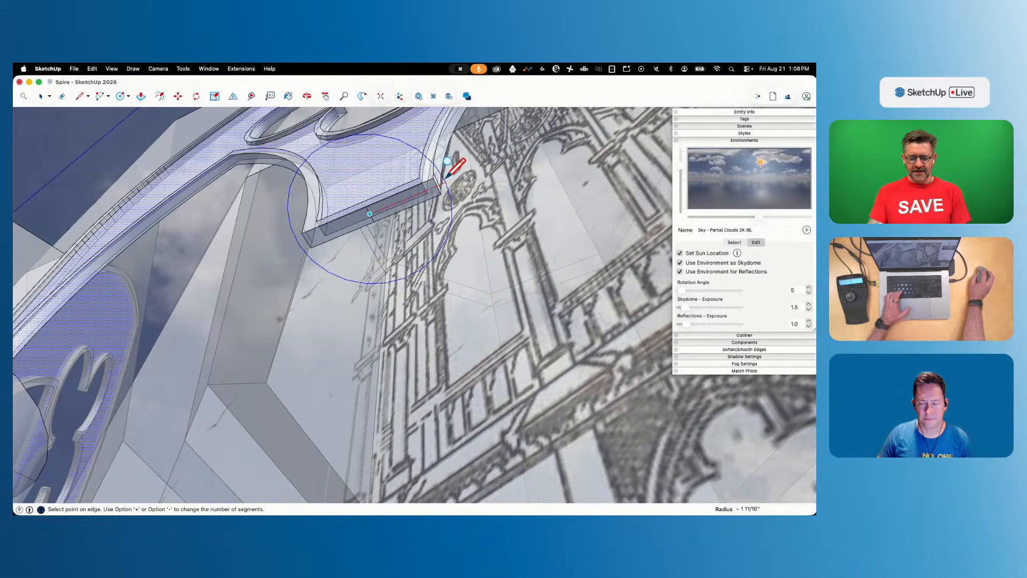
click(447, 160)
key(space)
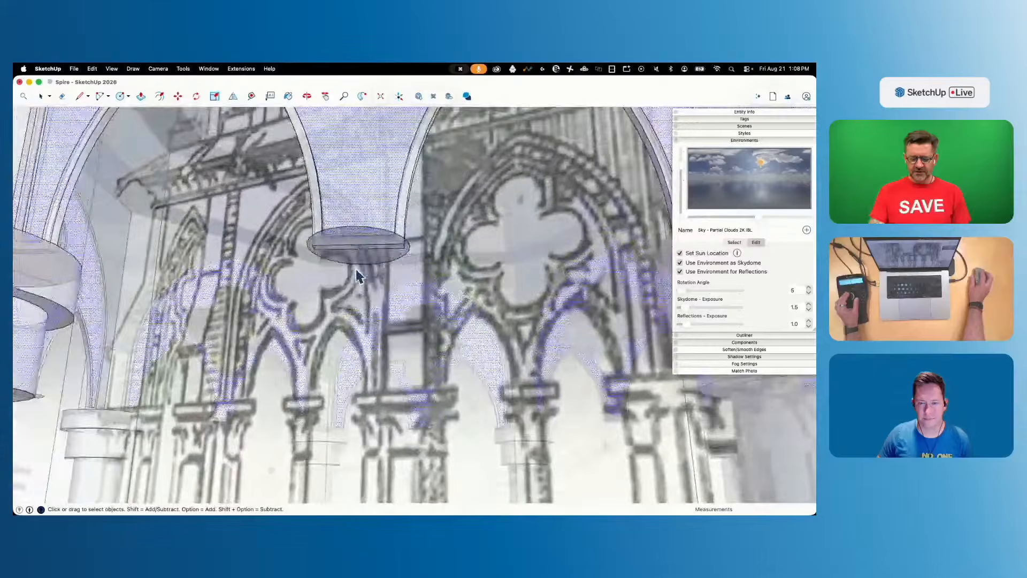
key(p)
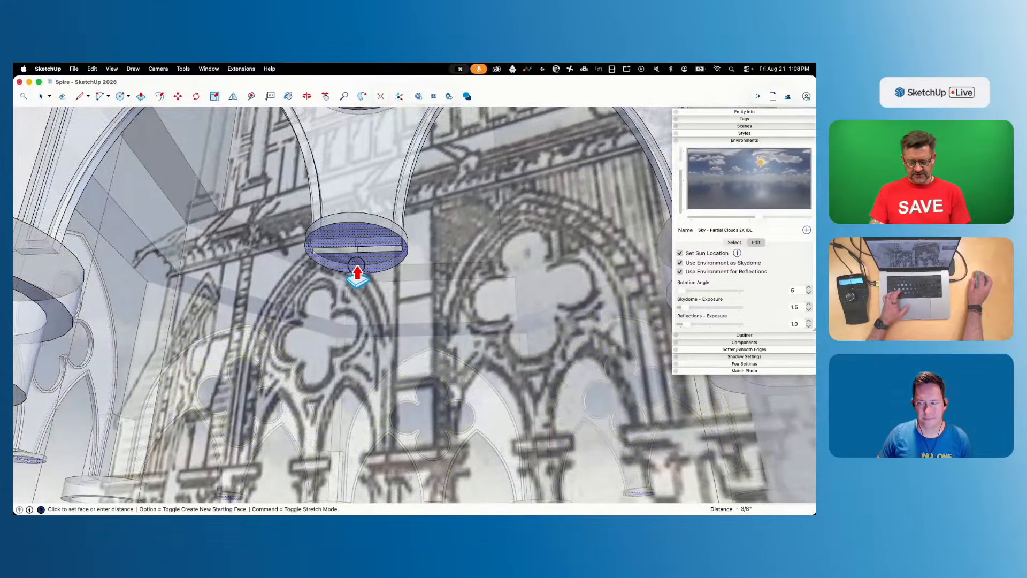
key(x)
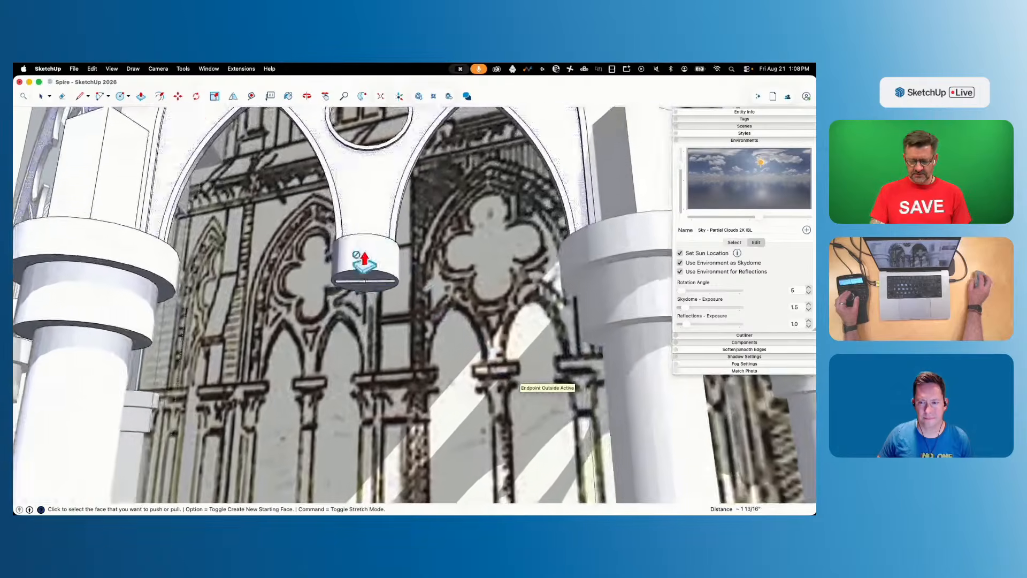
Erase the leftover edges on the capital's underside, offset its circle inward, and extrude the inner circle down as a narrower neck
key(e)
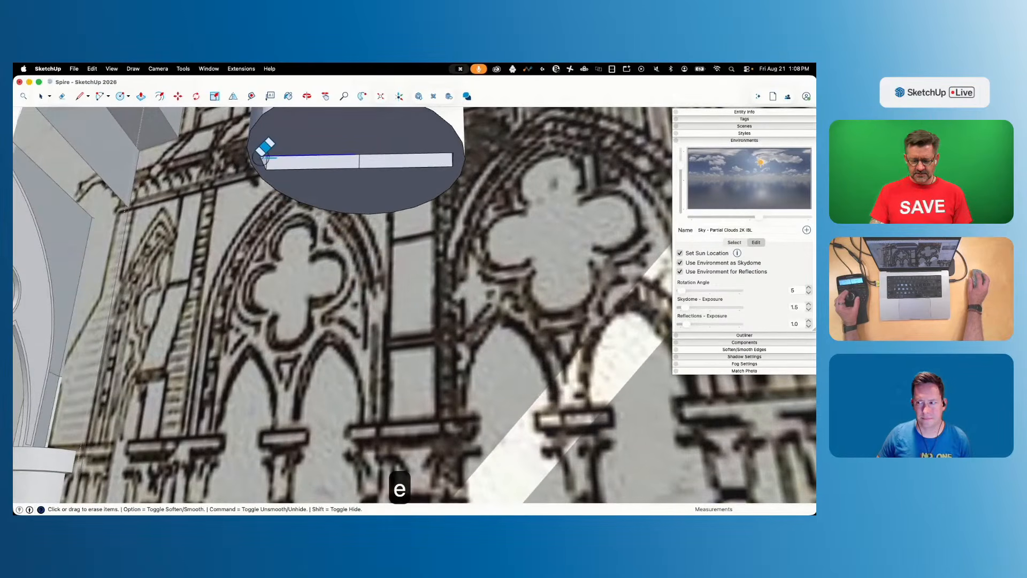
click(263, 156)
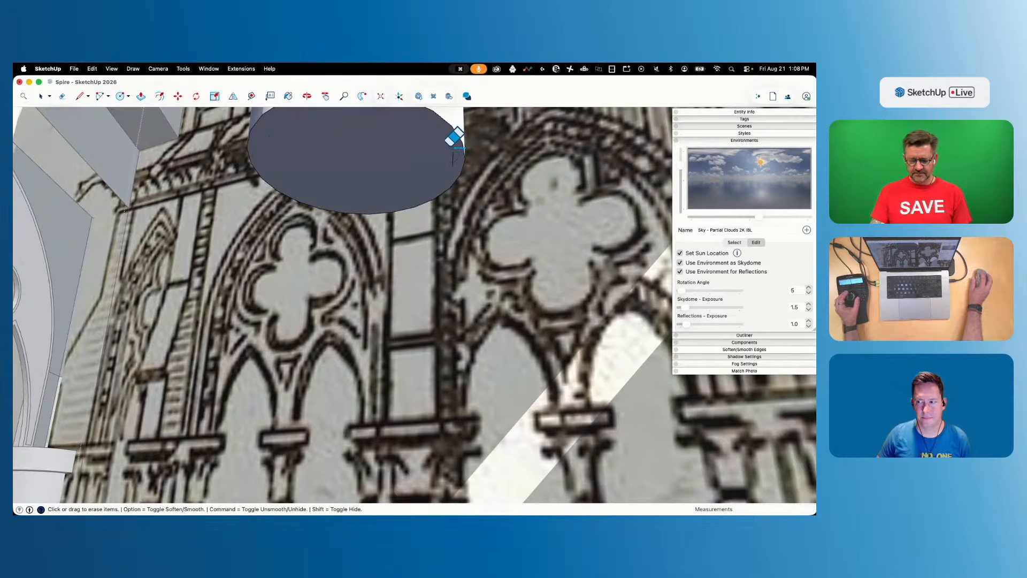
key(f)
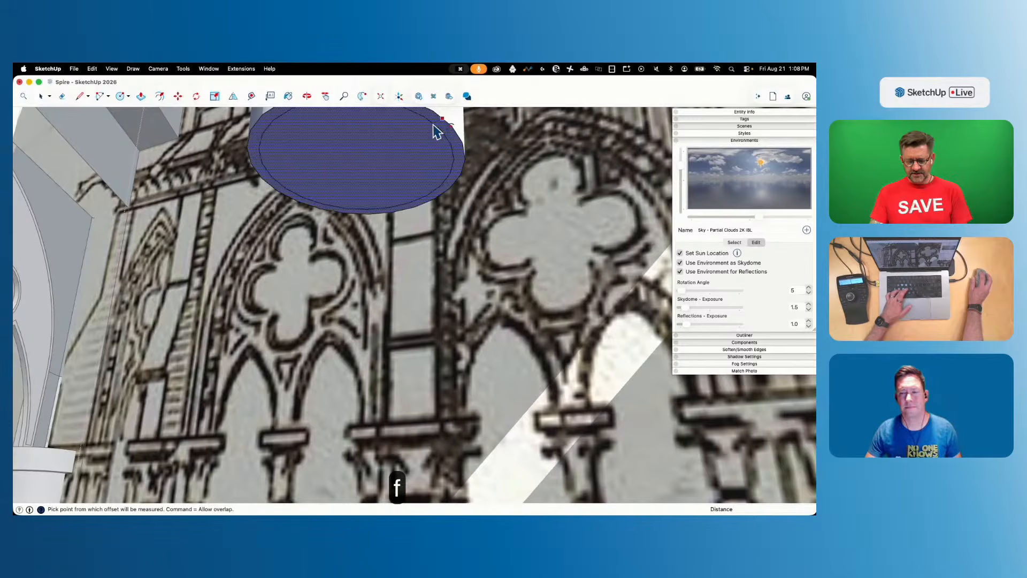
click(433, 131)
click(433, 130)
key(p)
click(399, 174)
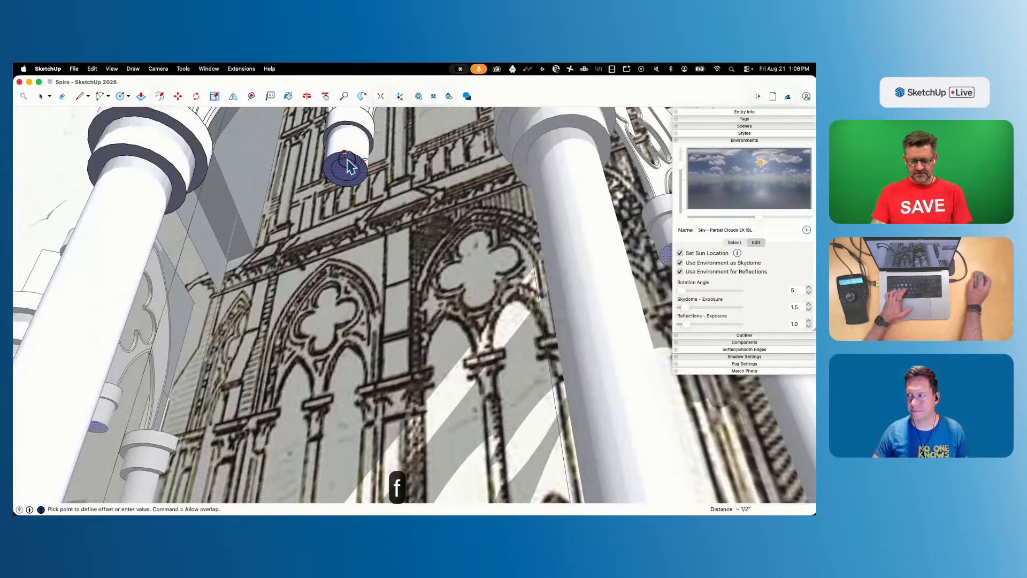
Extrude the neck's inner circle down about 1' 11" as a slender shaft and form a wider 3/4" base ring meeting the railing
key(p)
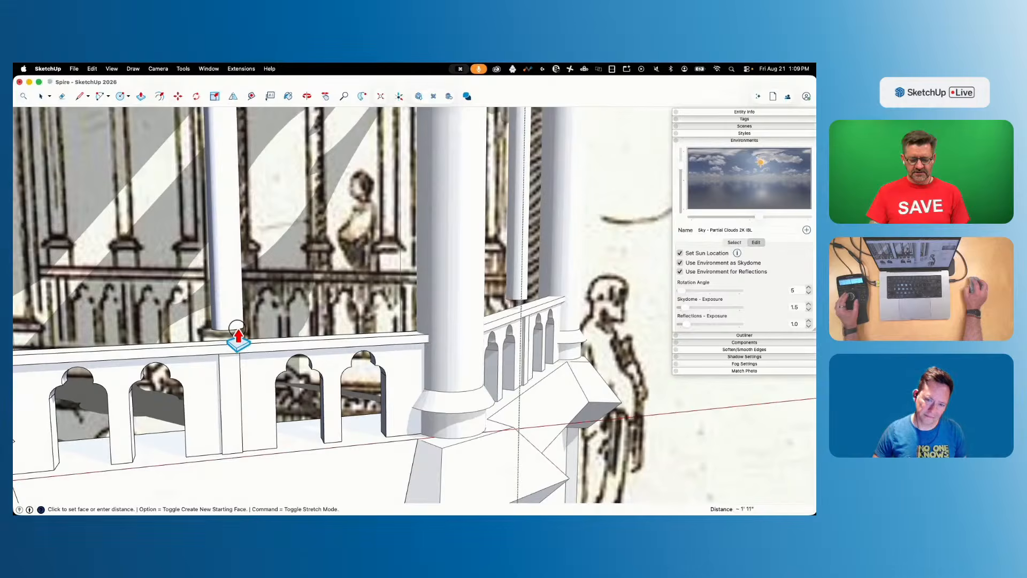
click(240, 323)
scroll(239, 322, up, 3)
middle_drag(239, 323, 279, 236)
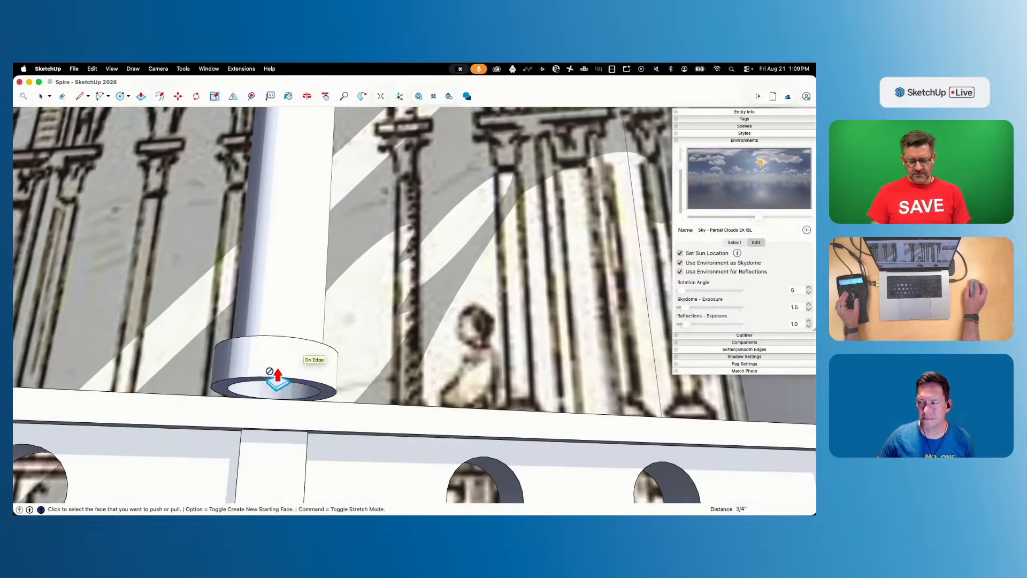
key(e)
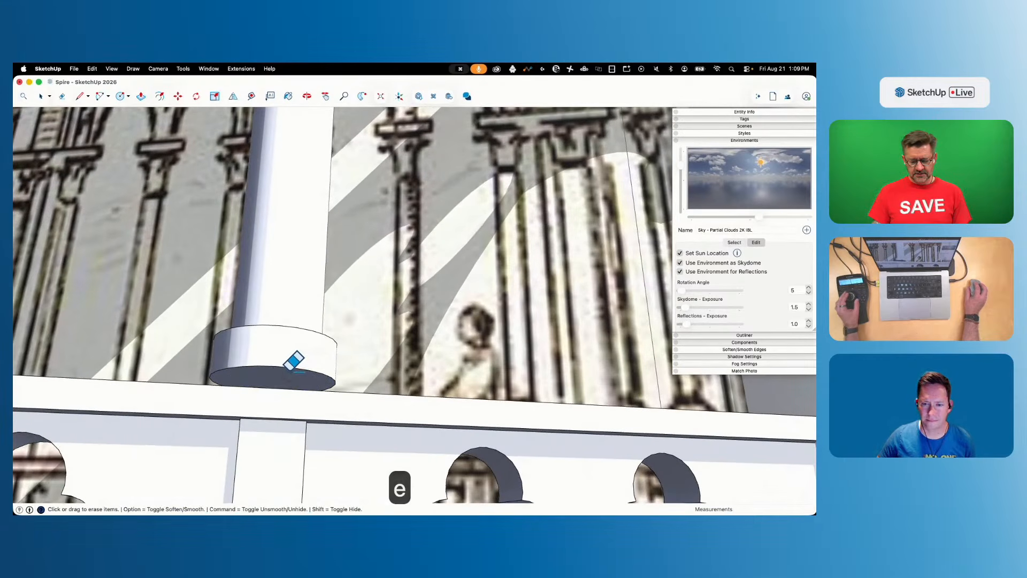
key(p)
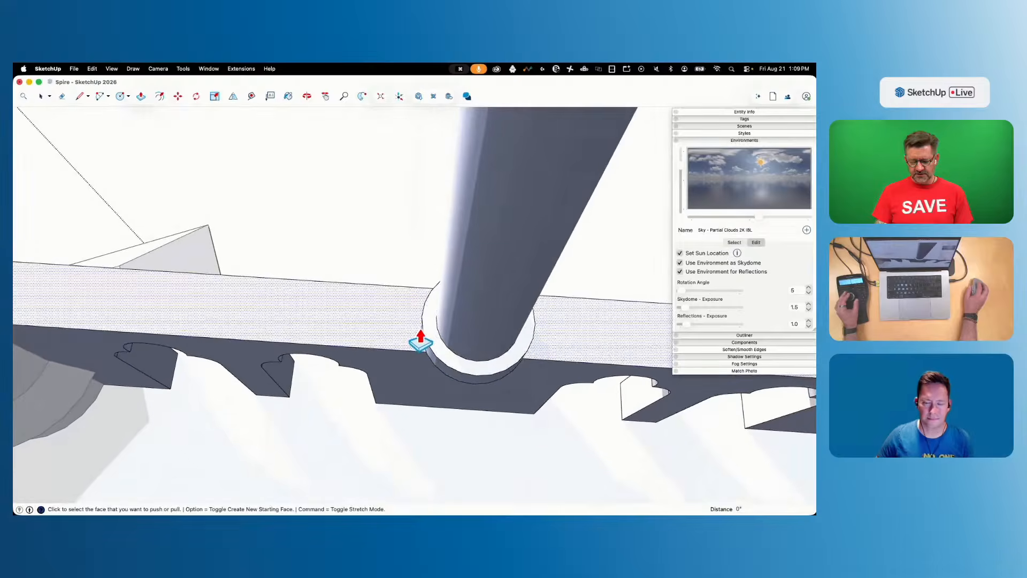
Draw a square of about 2 9/16" around the slender column's base on the railing and extrude it about 7/8" as a plinth
key(l)
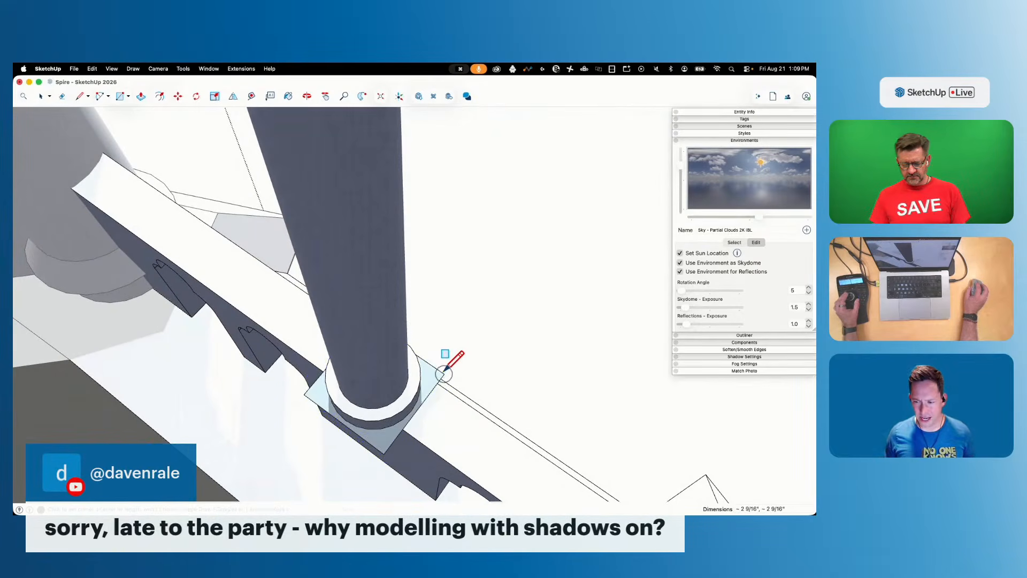
click(444, 373)
key(p)
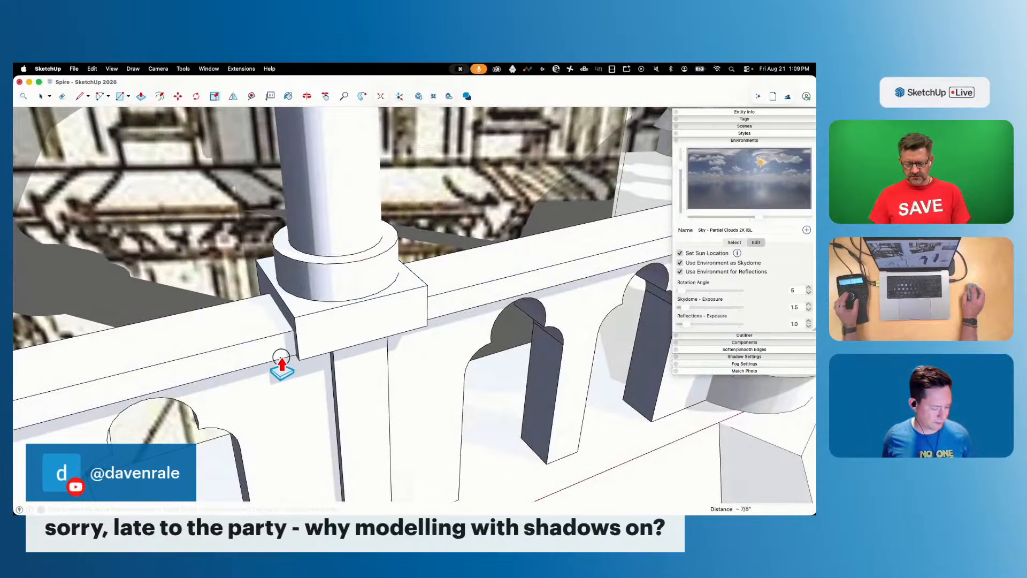
Draw the missing edges where the plinth meets the railing and erase the stray lines around it
key(e)
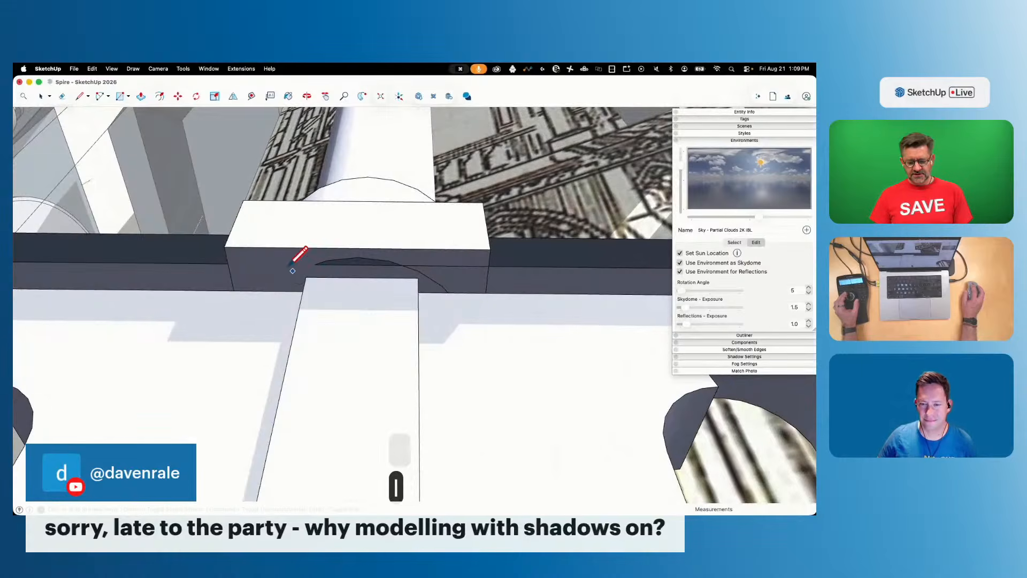
click(227, 264)
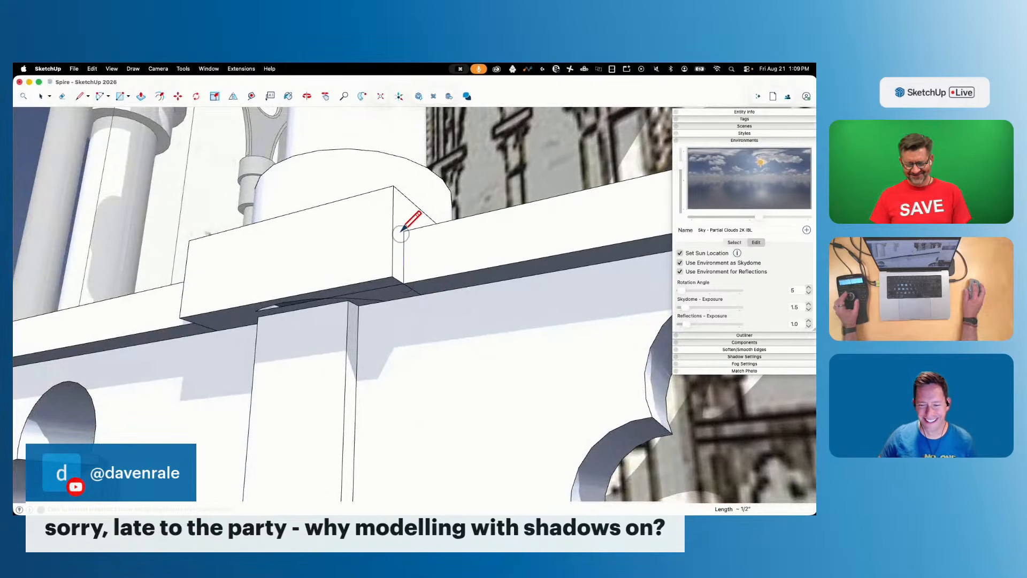
key(e)
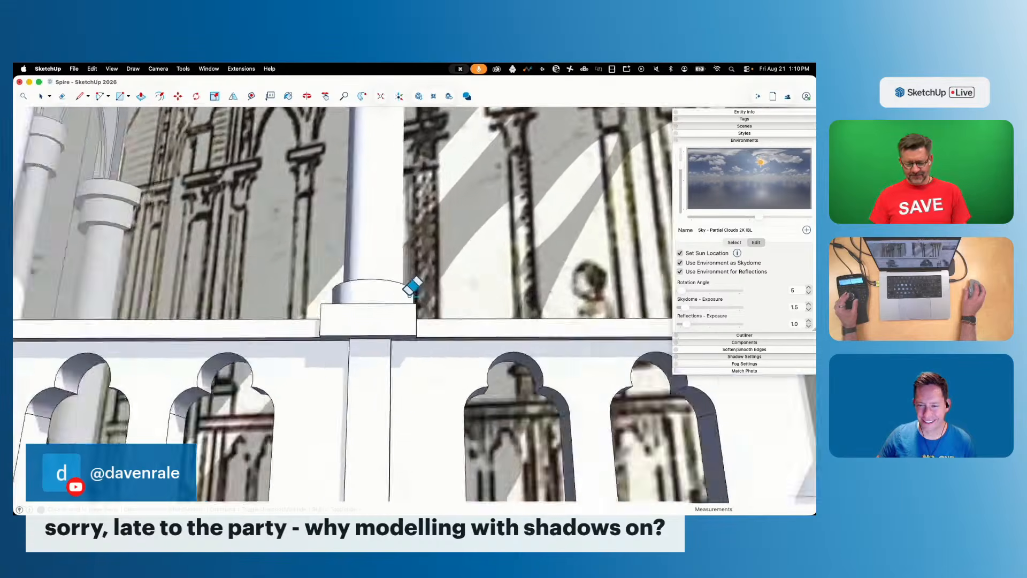
Open the square pier above the corner column for editing and extend it up to the top of the arched wall
key(space)
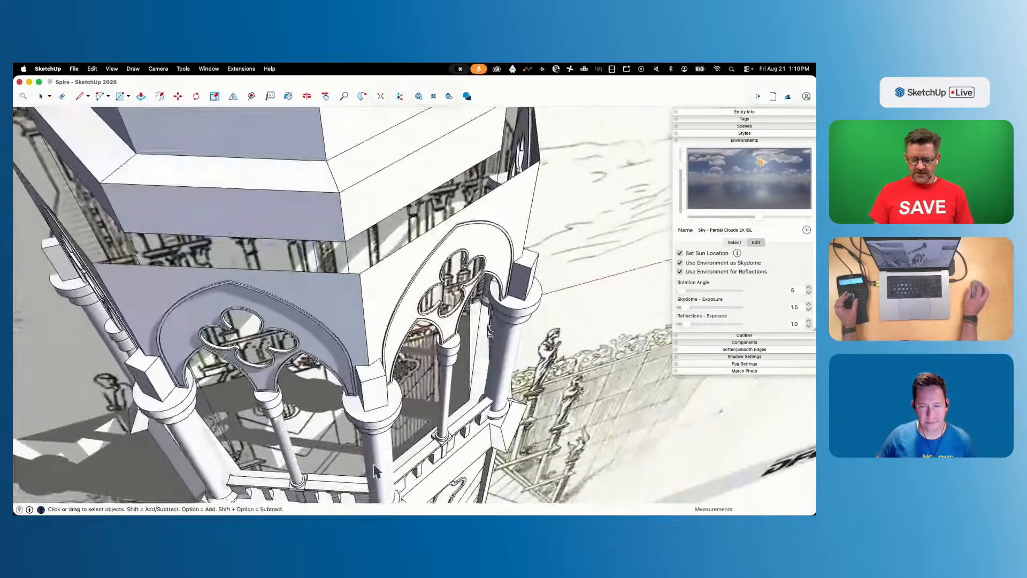
double_click(366, 377)
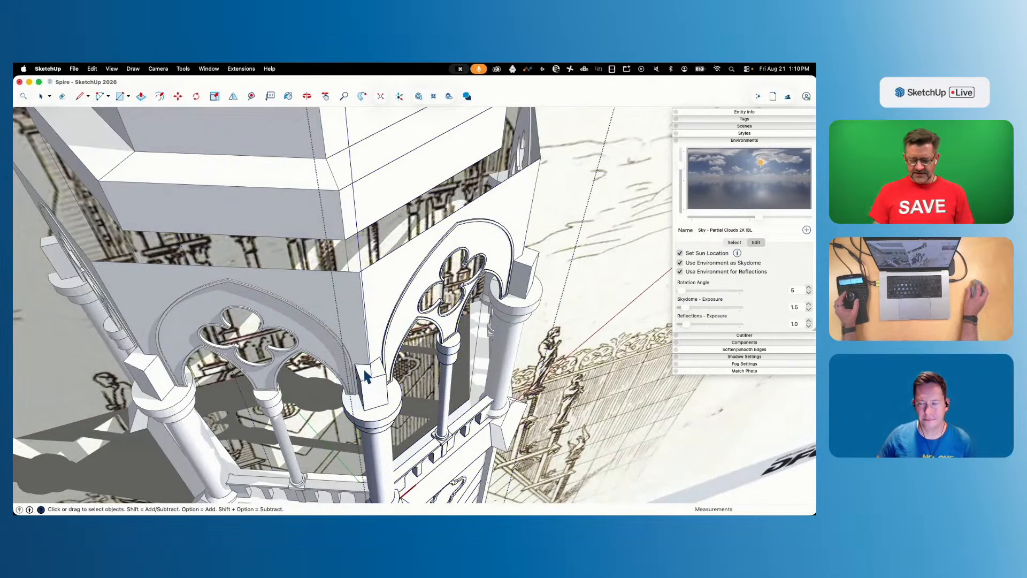
key(space)
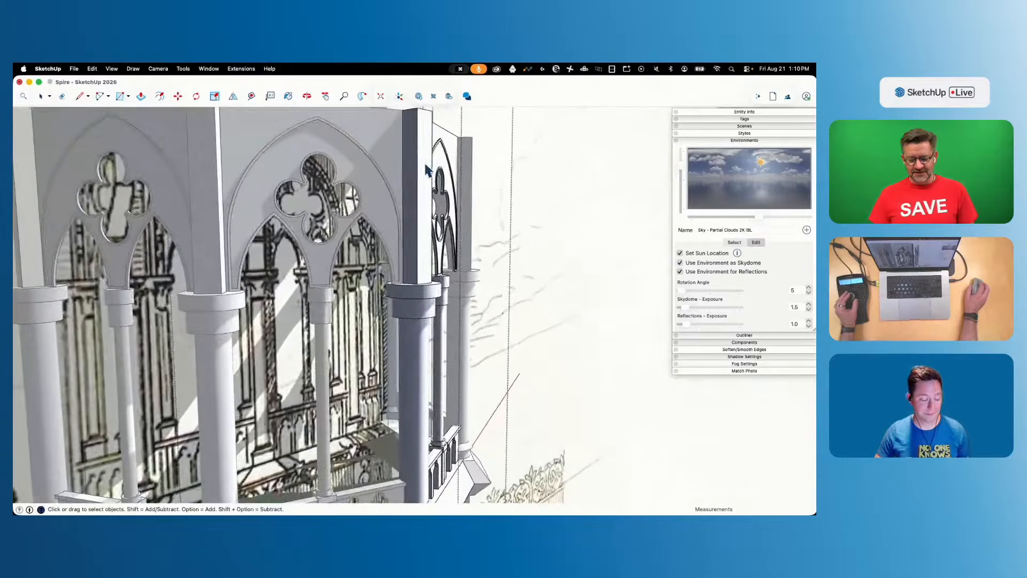
Draw a narrow band across the pier's outer face, extrude it about 1 1/8" as a ledge, and adjust it with Move
key(l)
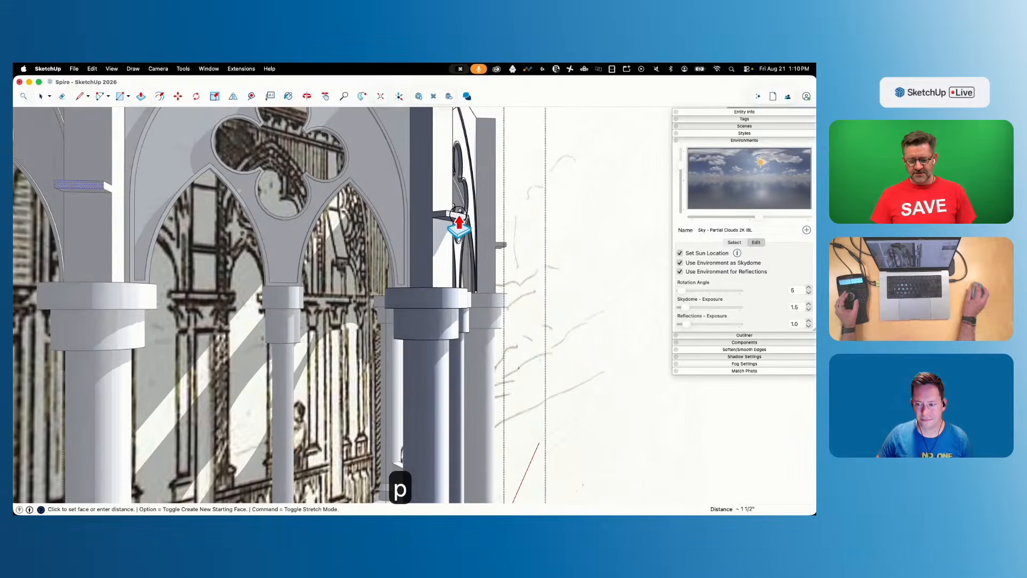
click(457, 226)
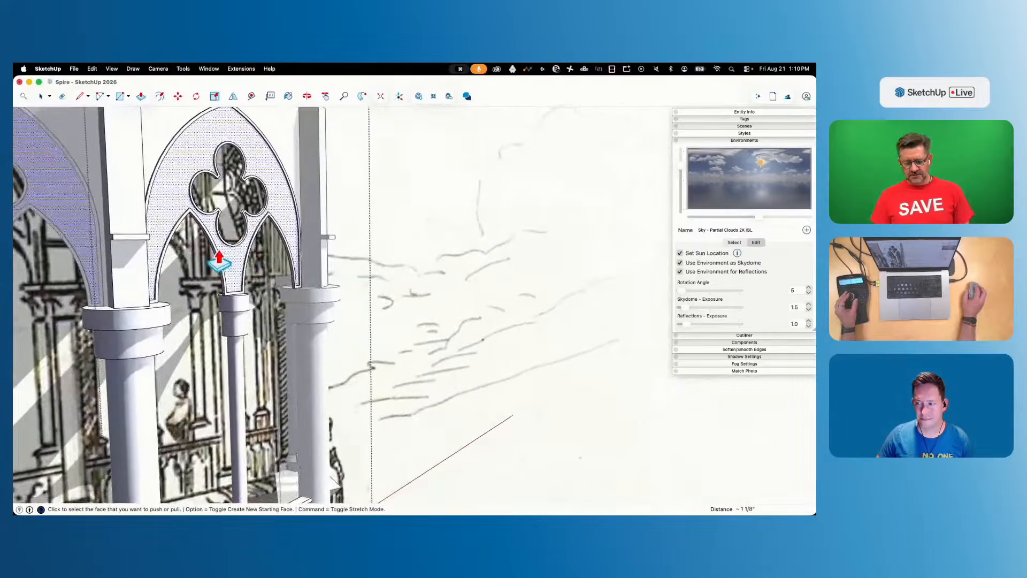
key(l)
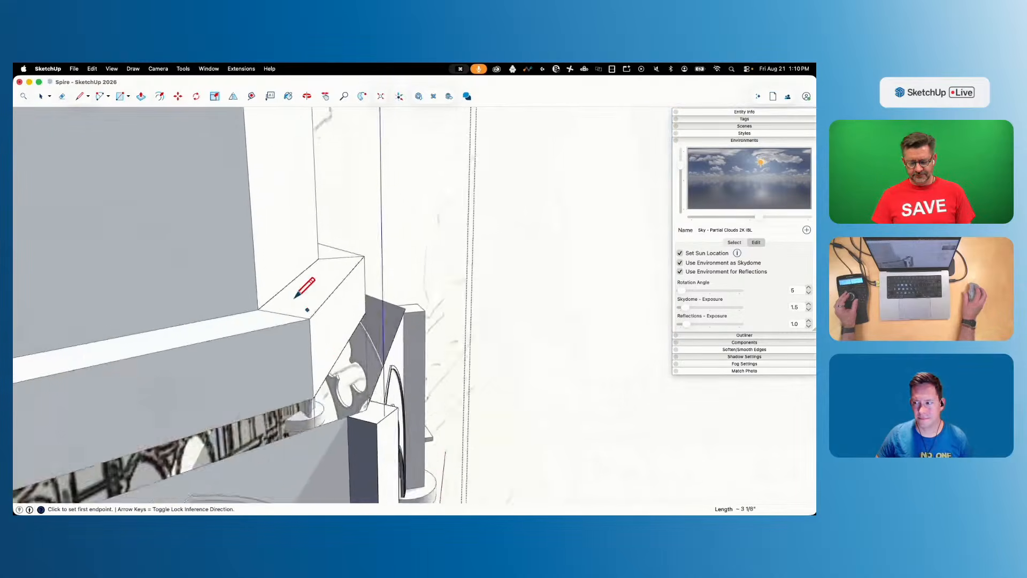
key(m)
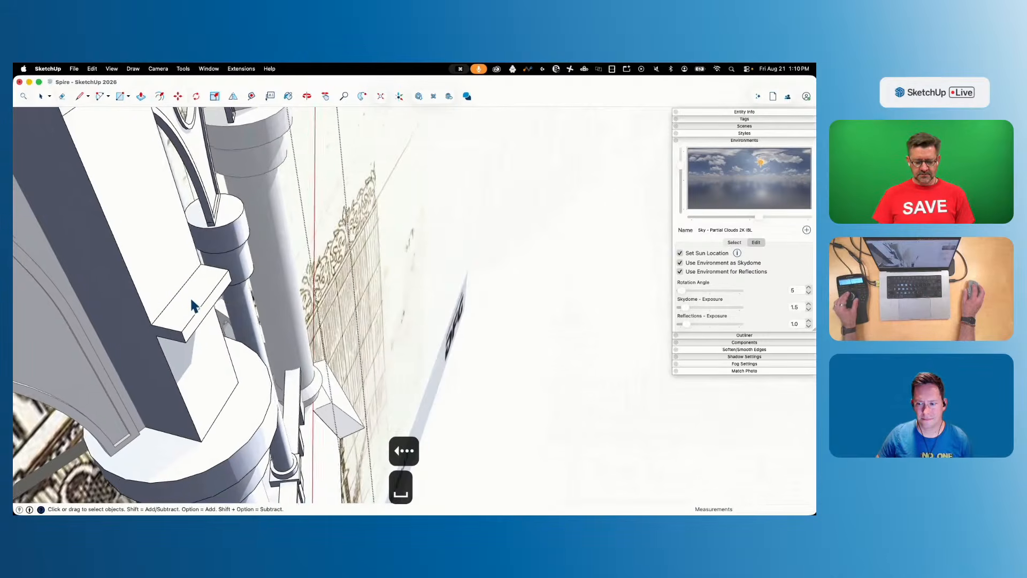
key(space)
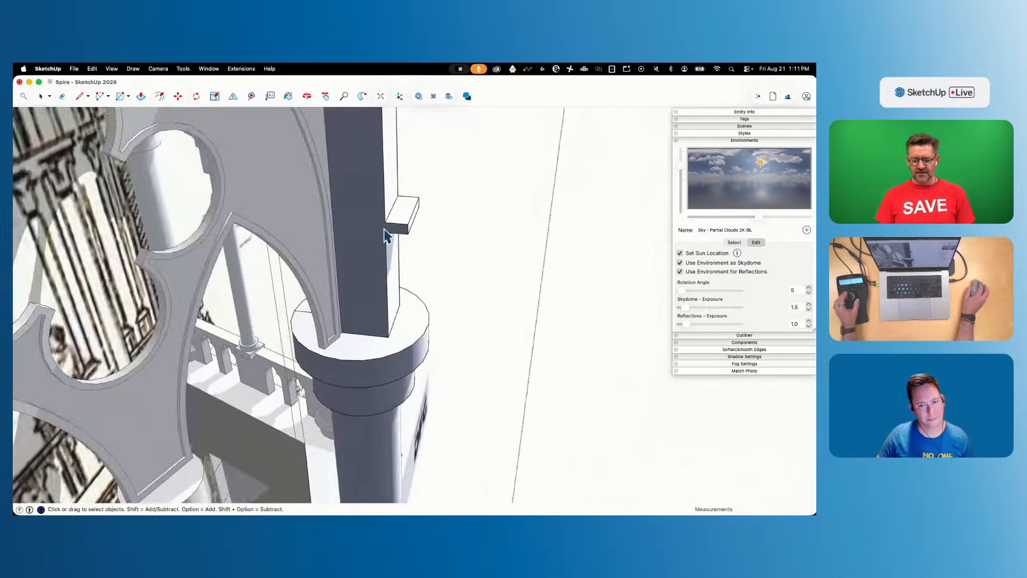
key(m)
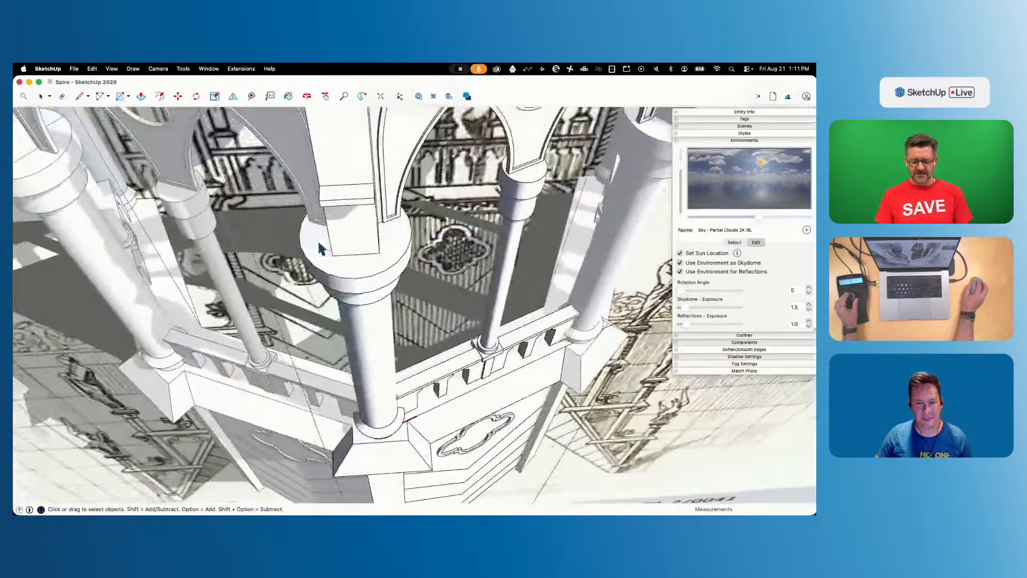
Draw a line across the pier above the ledge, rebuild the face sloping down to the ledge's outer edge, and erase leftover edges
key(l)
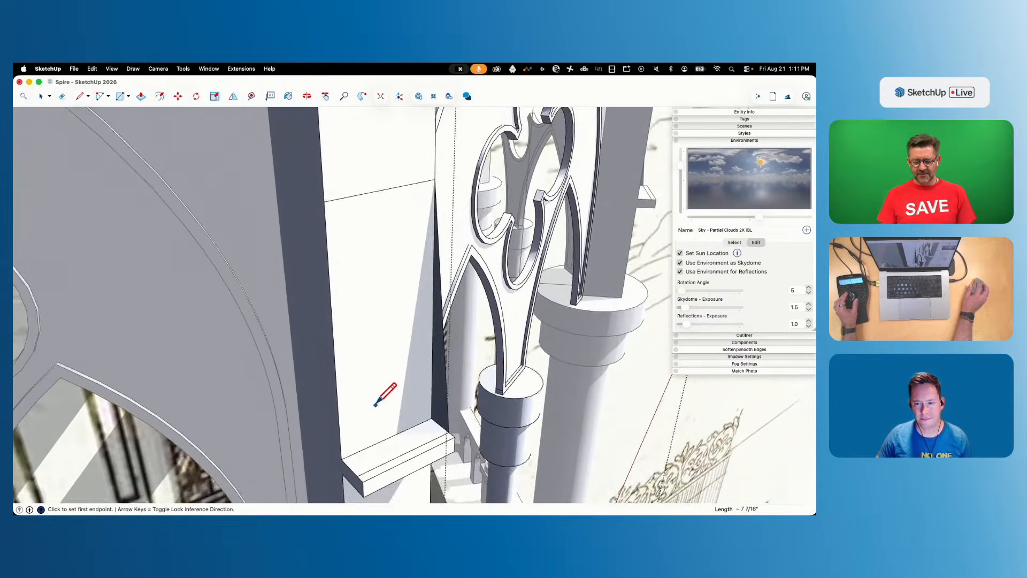
key(e)
click(382, 434)
key(l)
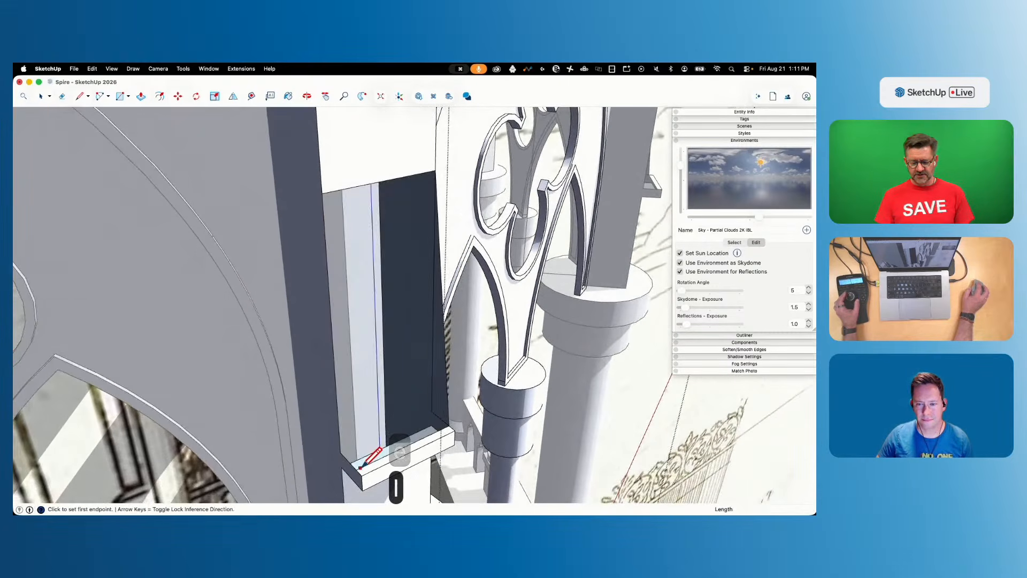
click(314, 177)
key(e)
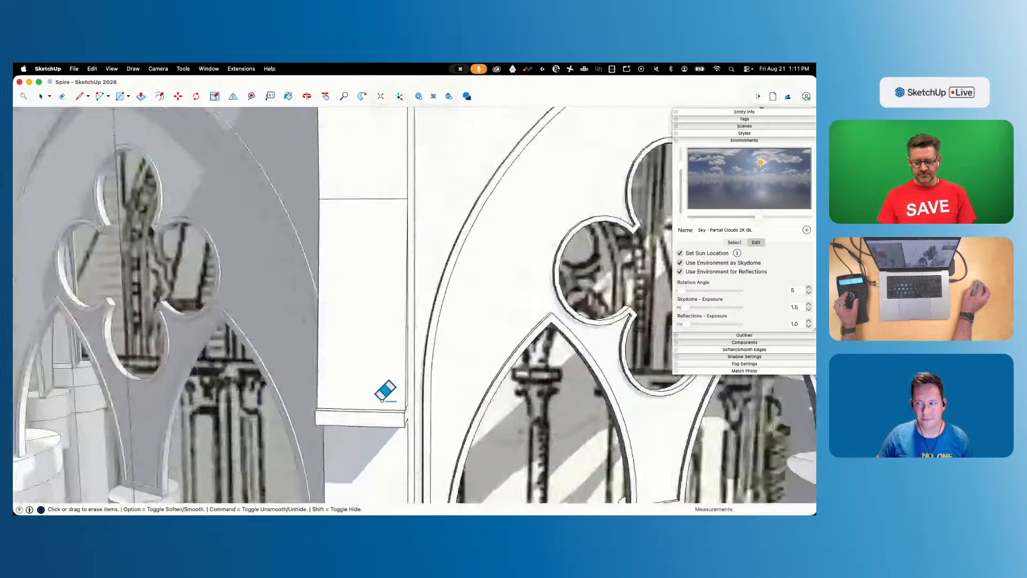
drag(394, 410, 400, 409)
key(space)
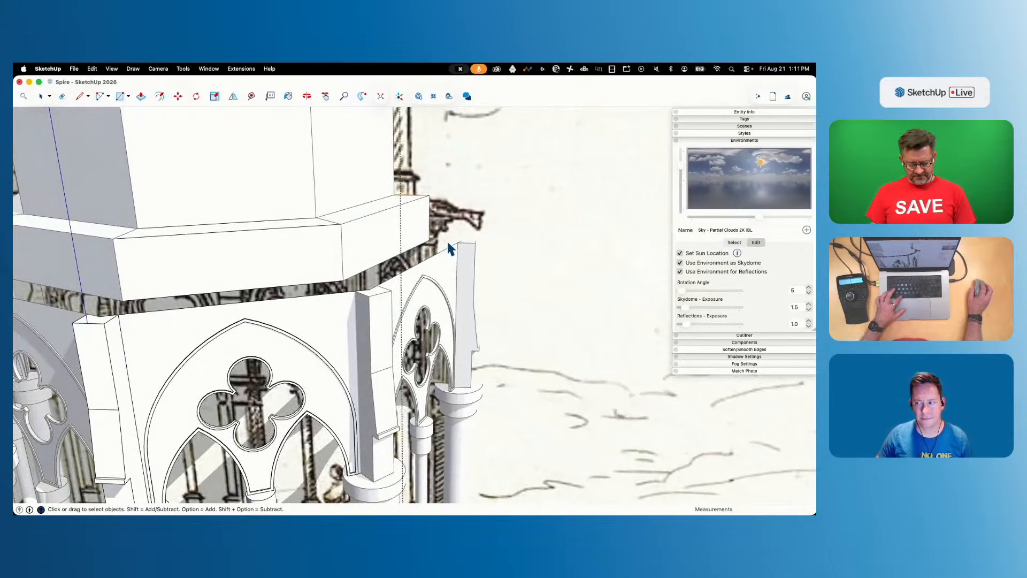
Draw lines joining the cornice's lower corners to the arched wall's top corners, filling the gap with sloping faces
click(279, 349)
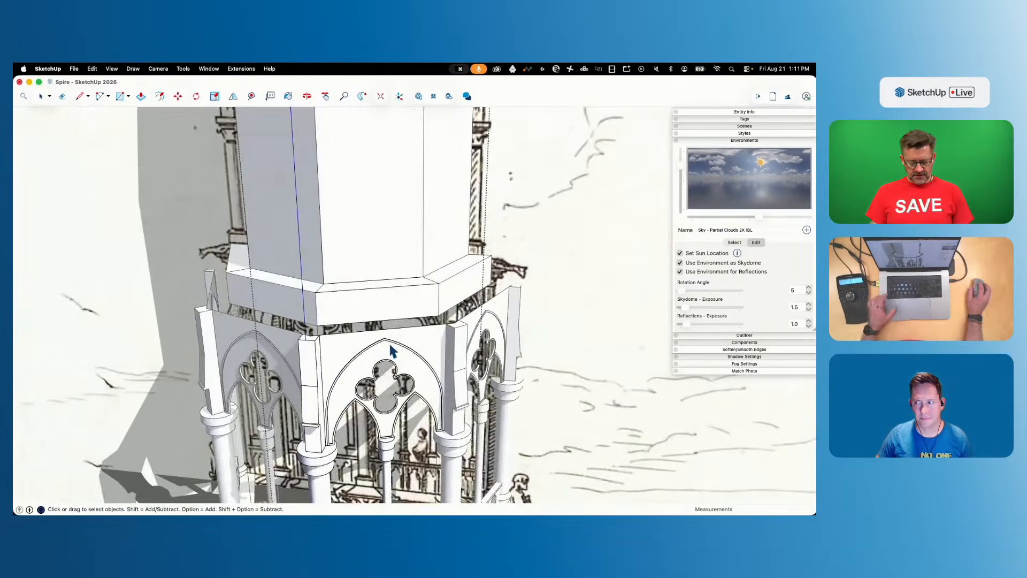
key(x)
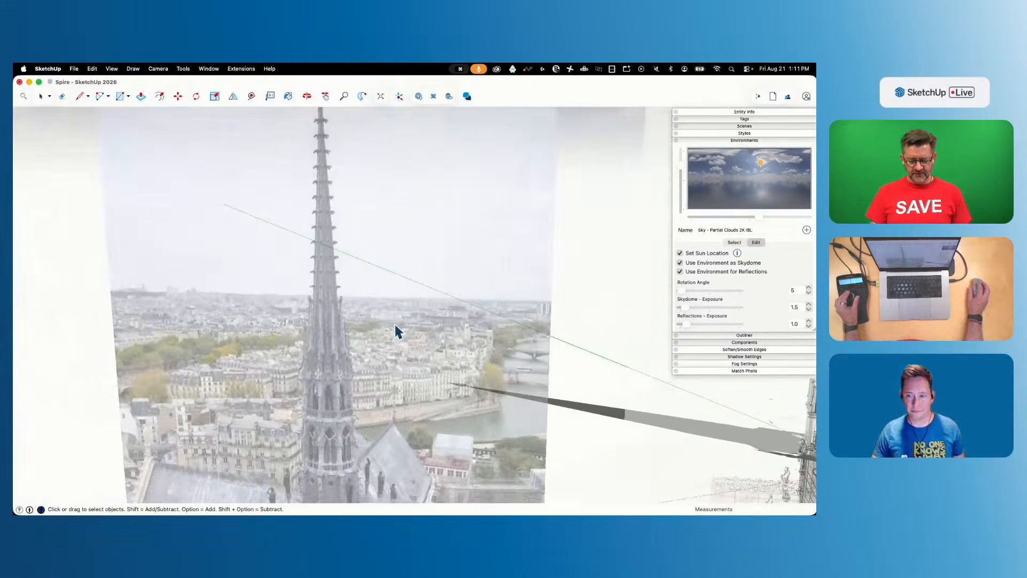
key(x)
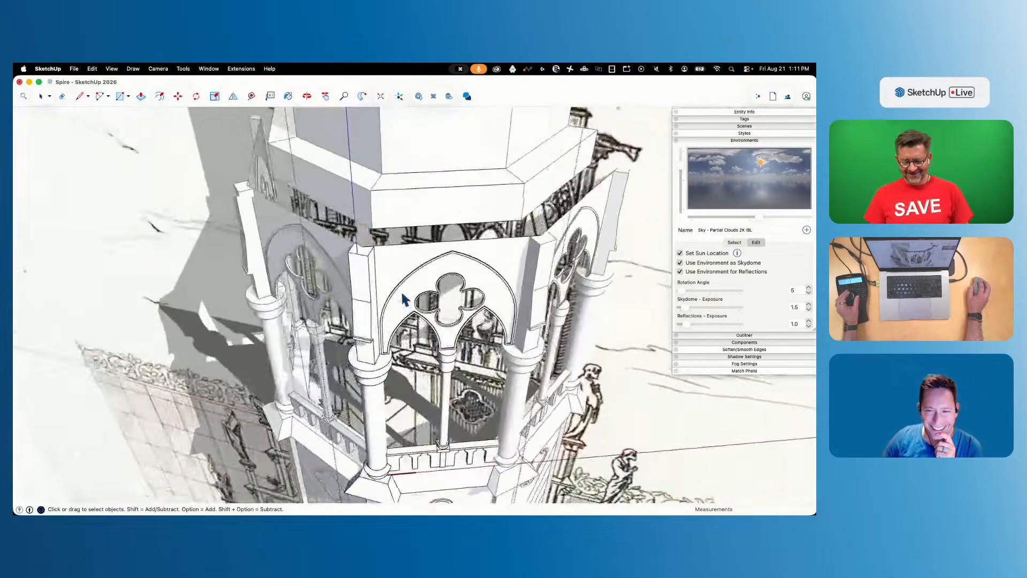
key(l)
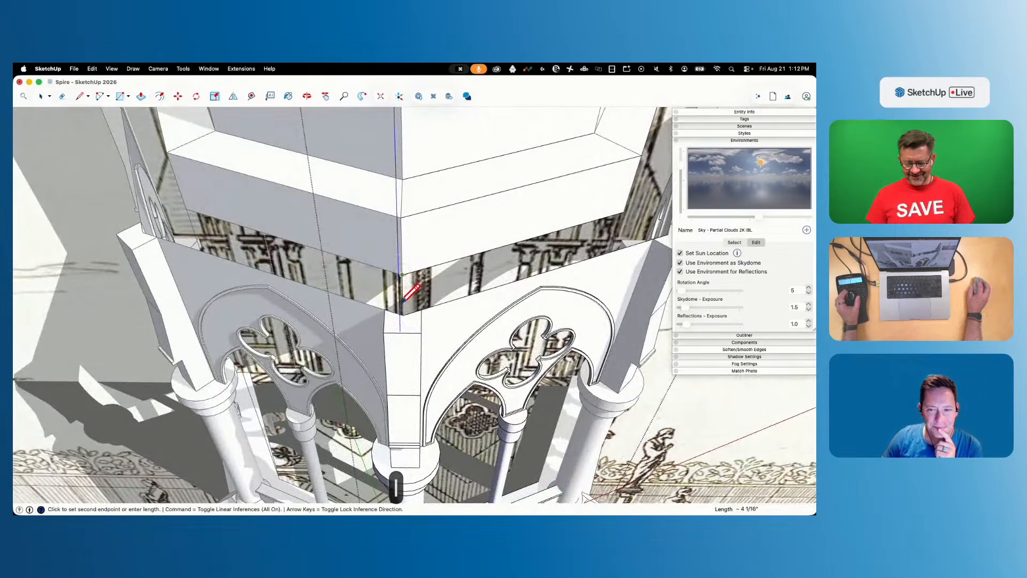
click(403, 315)
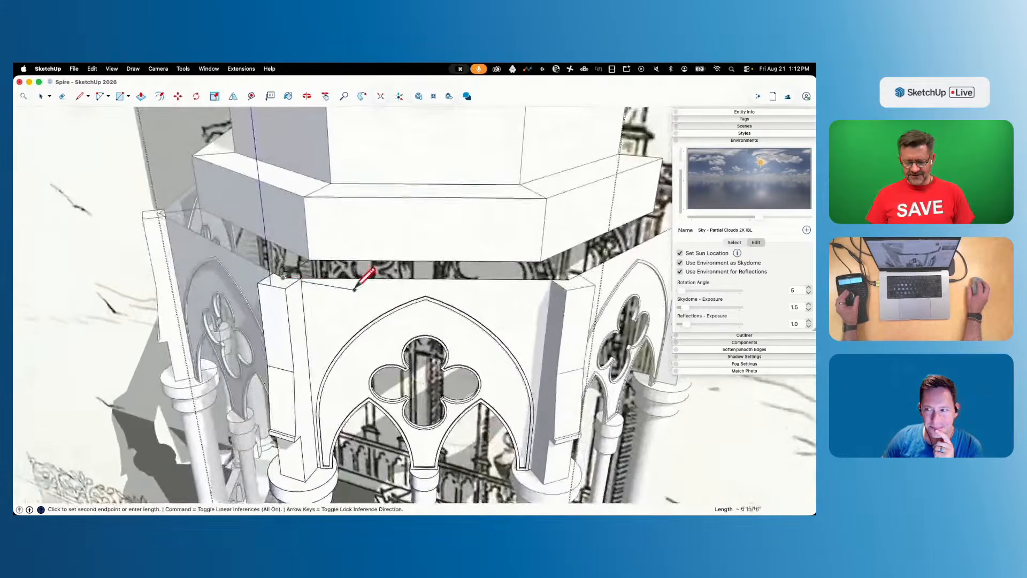
key(l)
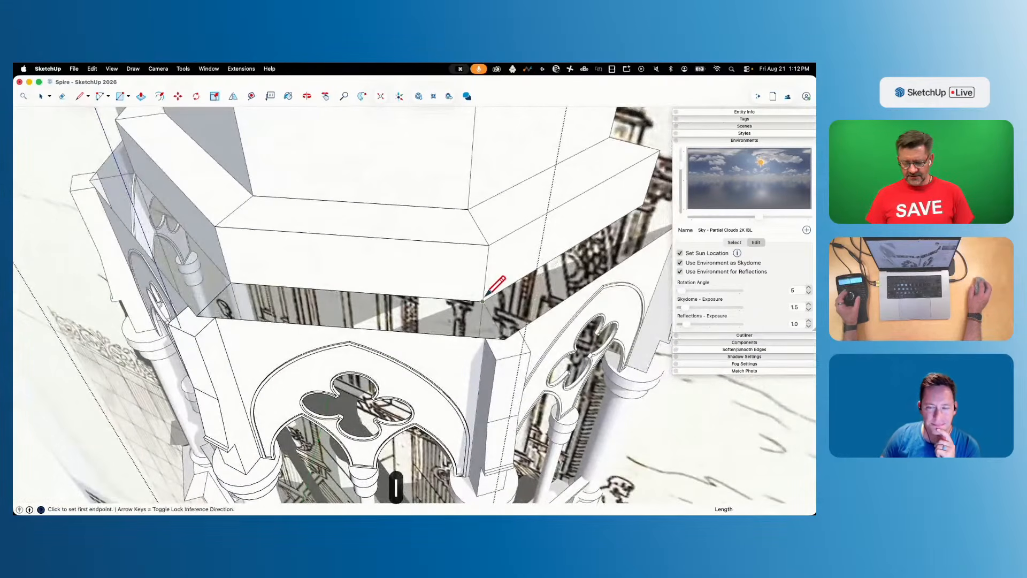
click(504, 338)
click(504, 338)
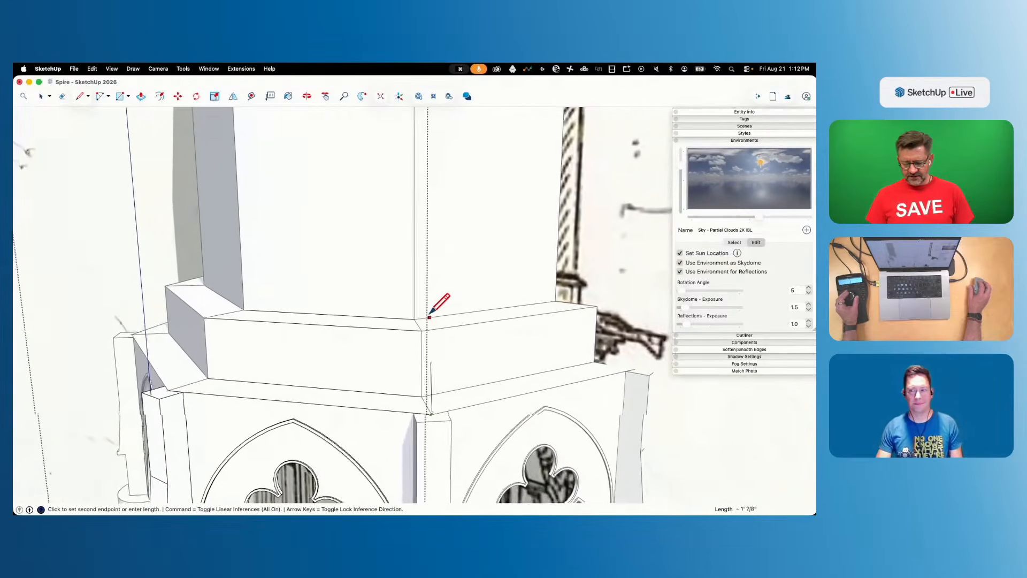
key(space)
Draw an upright profile face at the middle of the sloping strip, between the cornice front and the wall's top edge
key(l)
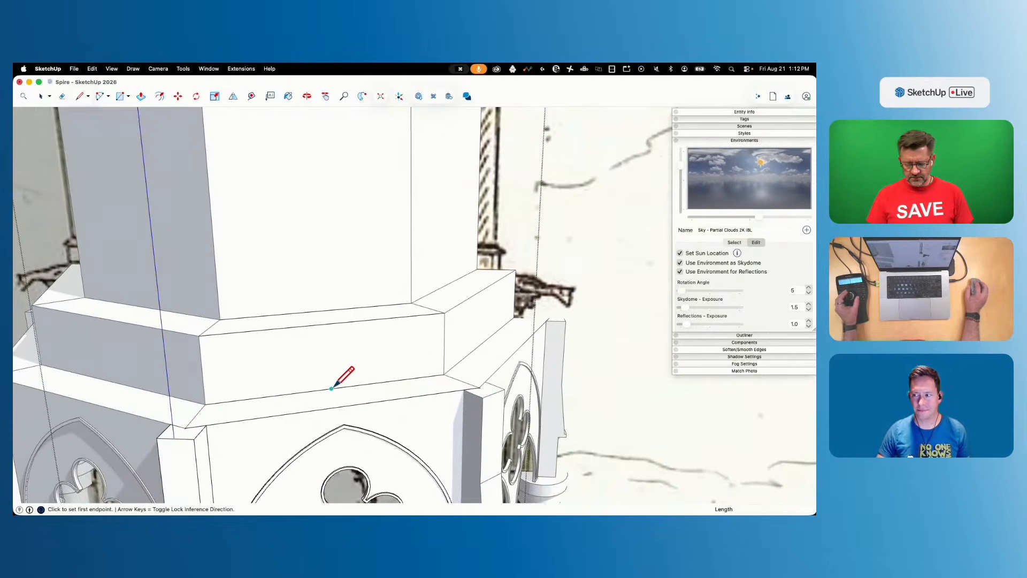
click(341, 406)
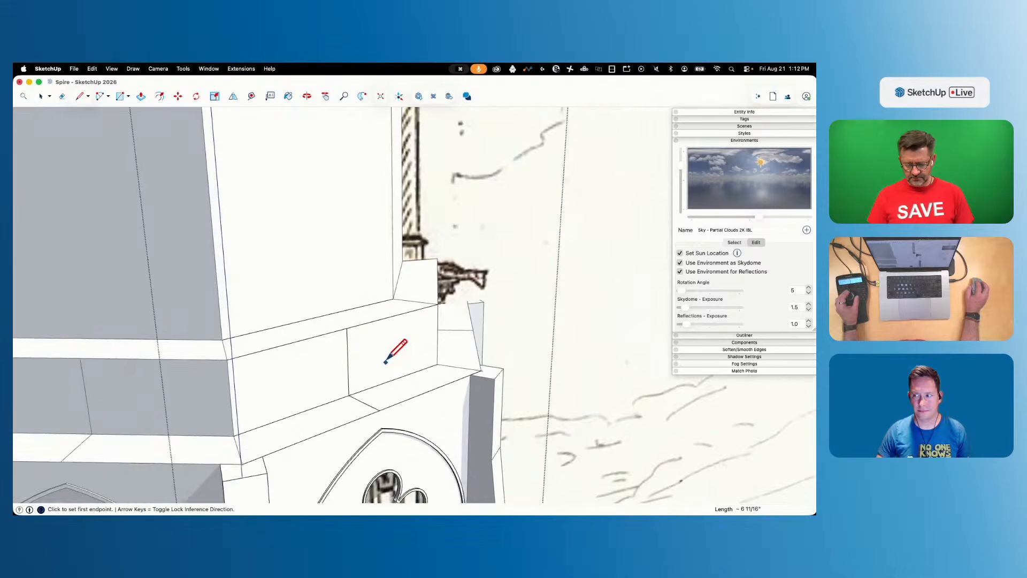
click(377, 413)
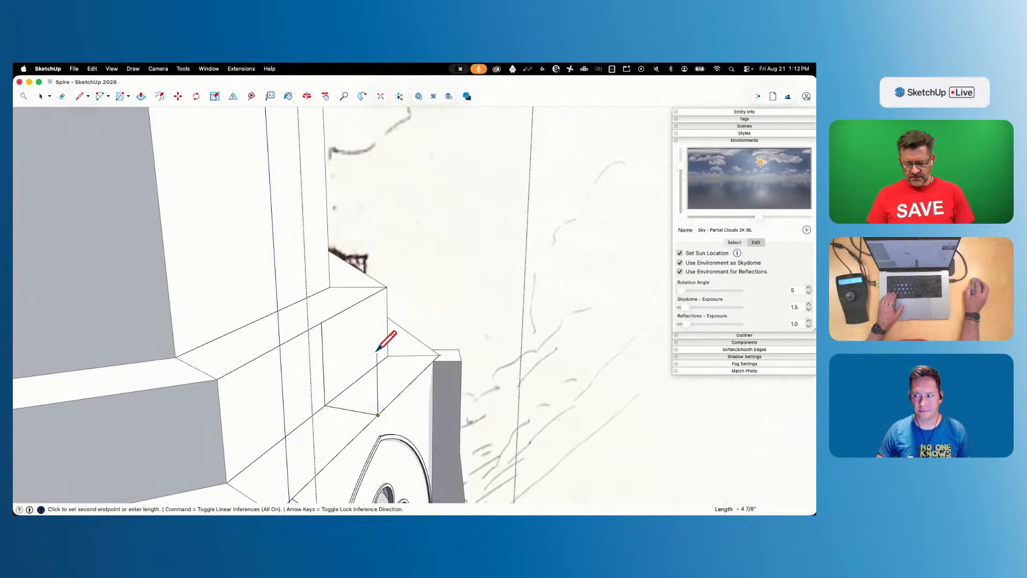
click(322, 322)
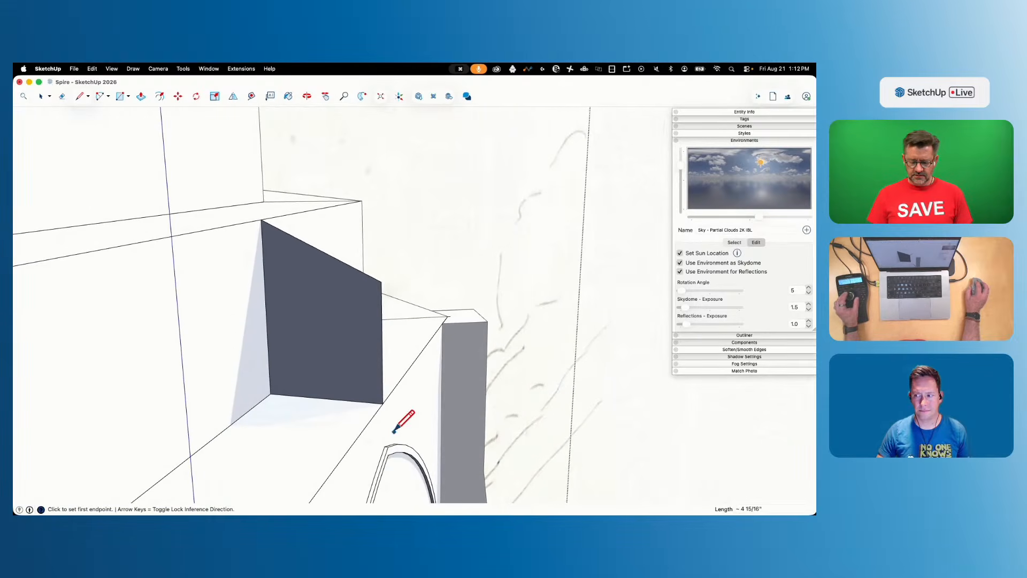
Split the profile face across its middle, move the line's outer endpoint outward to form a pointed profile, and erase the dividing line
key(Escape)
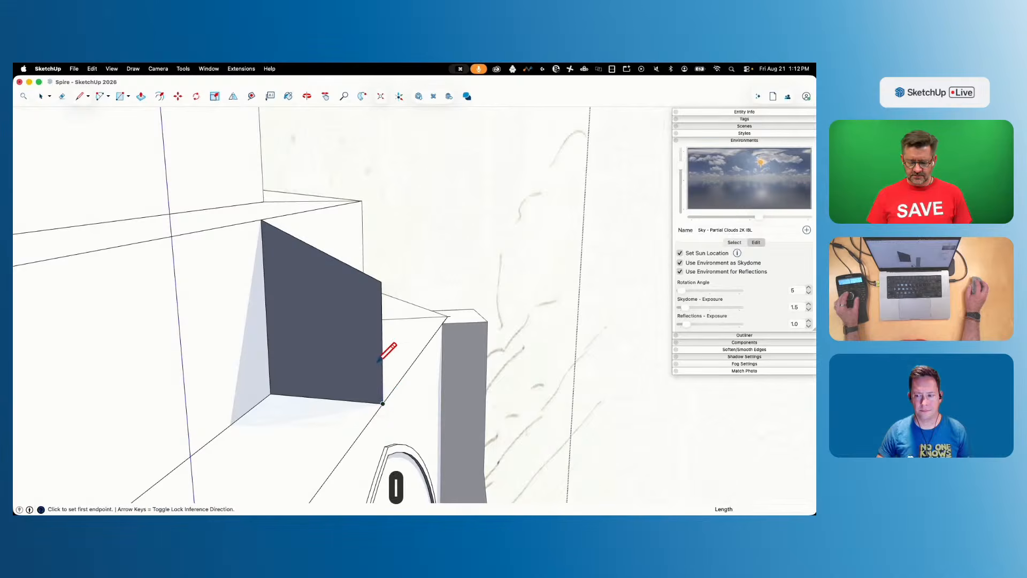
click(268, 336)
key(m)
click(381, 347)
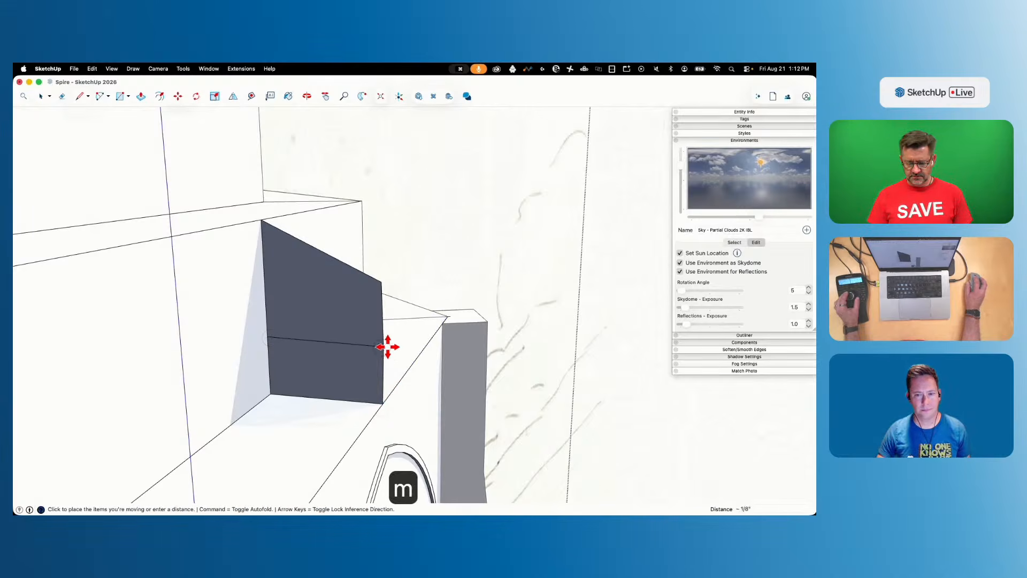
key(e)
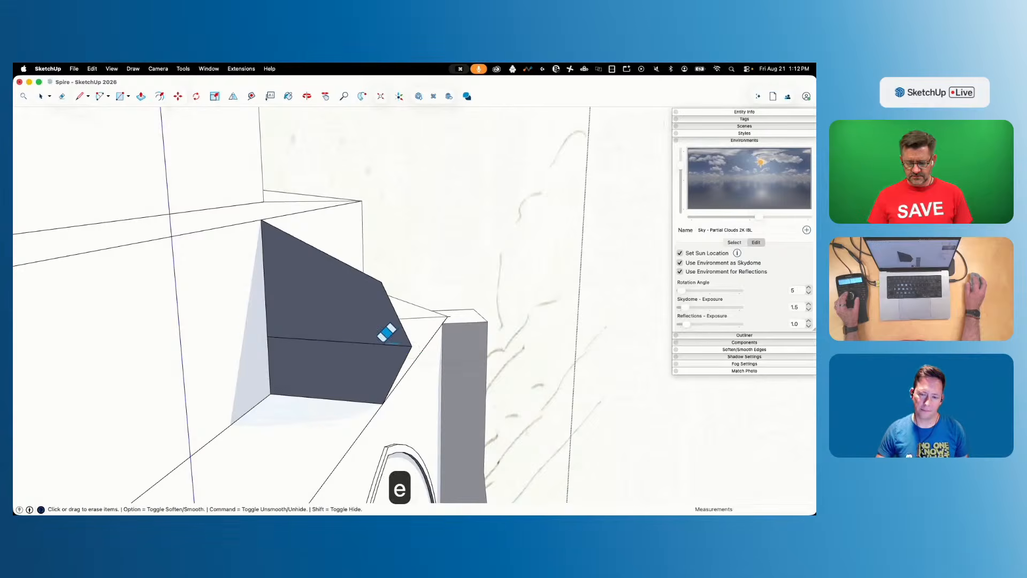
key(space)
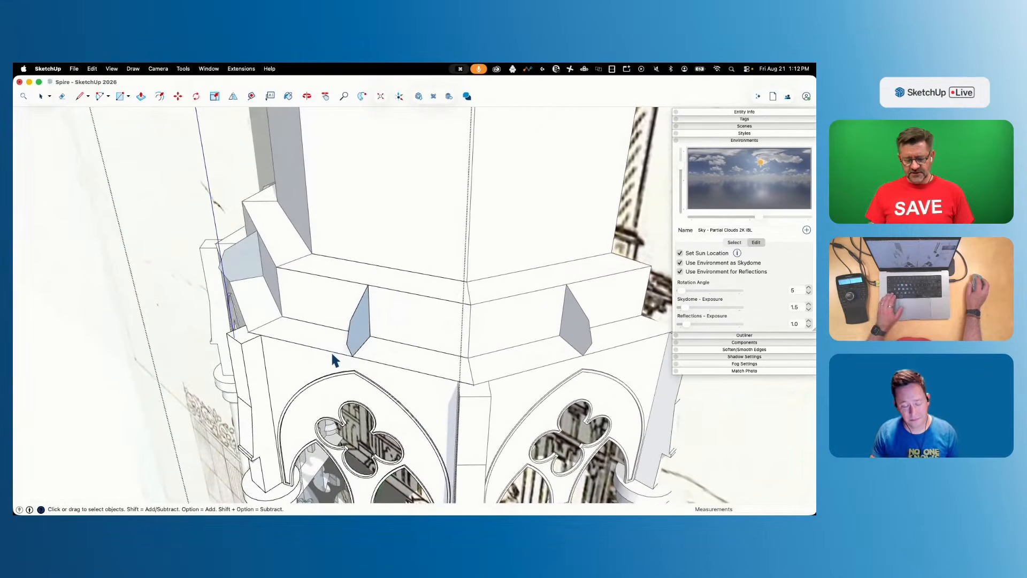
Try to sweep the pointed profile along the top edges of the arched walls and piers with Follow Me
click(332, 351)
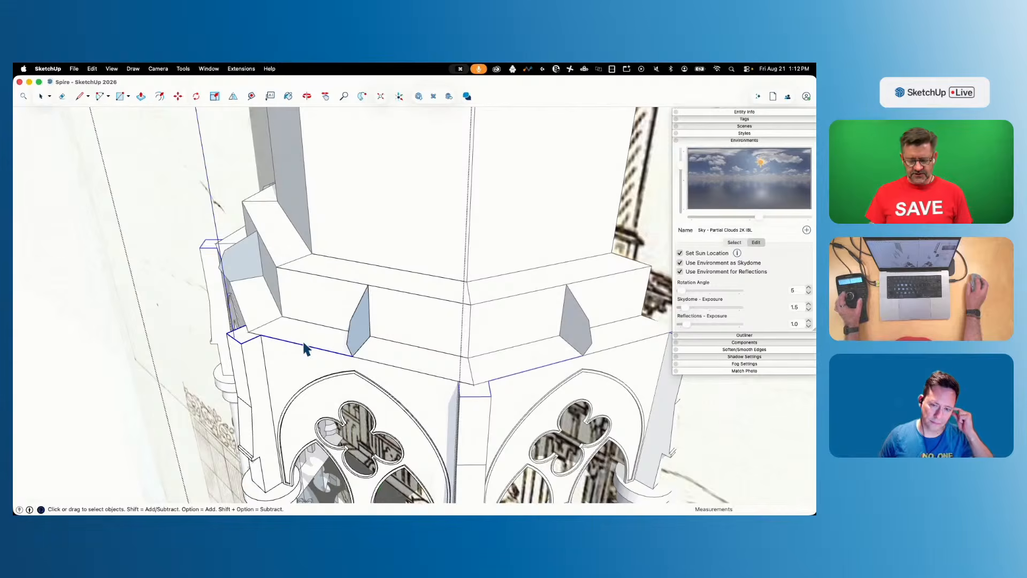
click(362, 97)
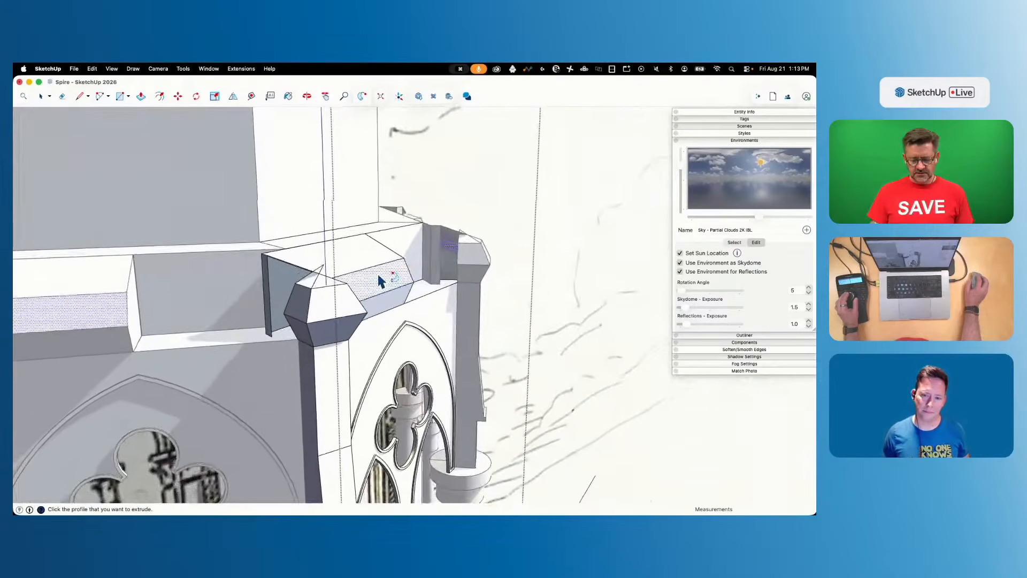
key(p)
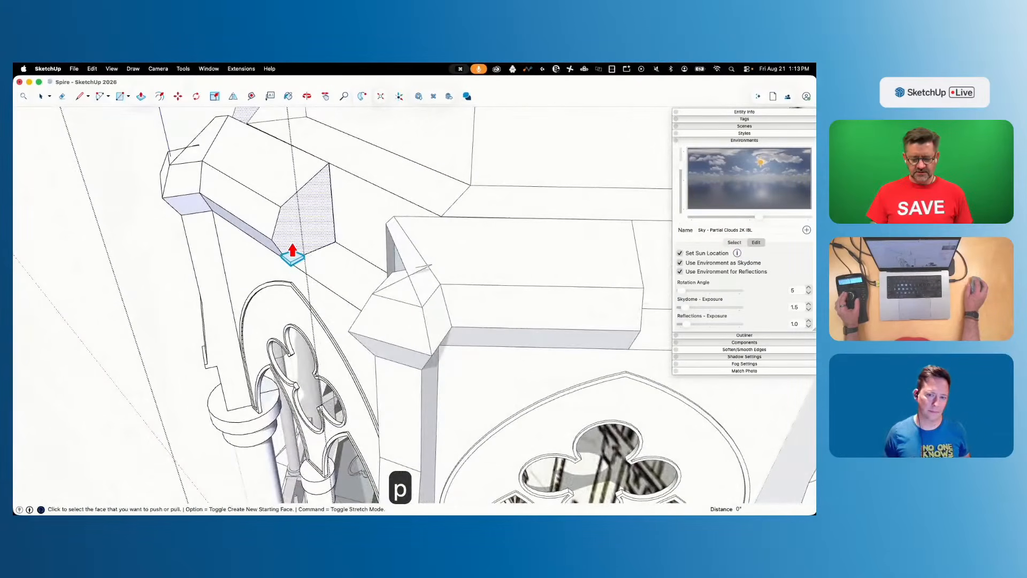
key(space)
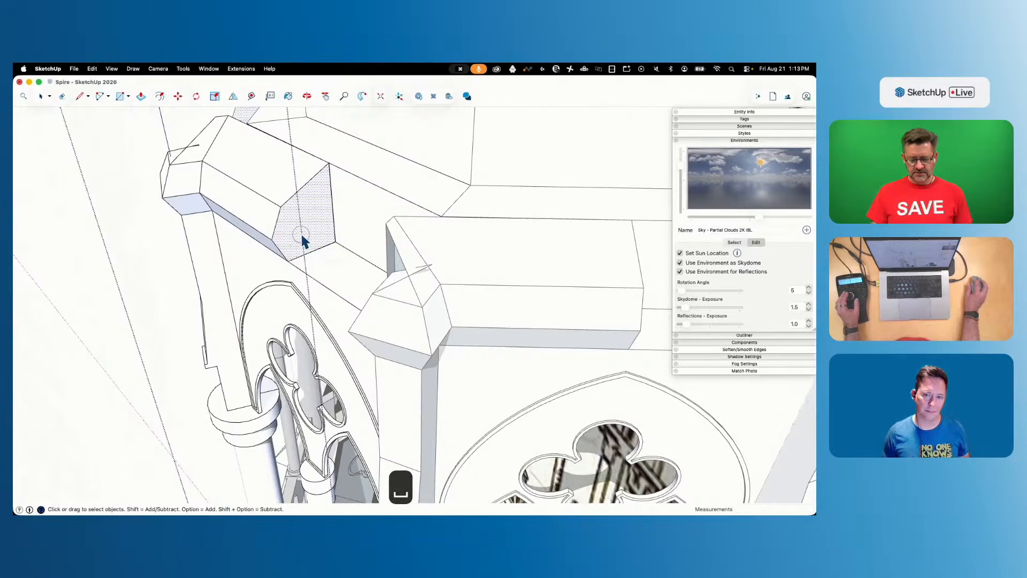
Remove the doubled edges and thin faces at the sweep's open end and extend that end toward the corner with Push/Pull
key(p)
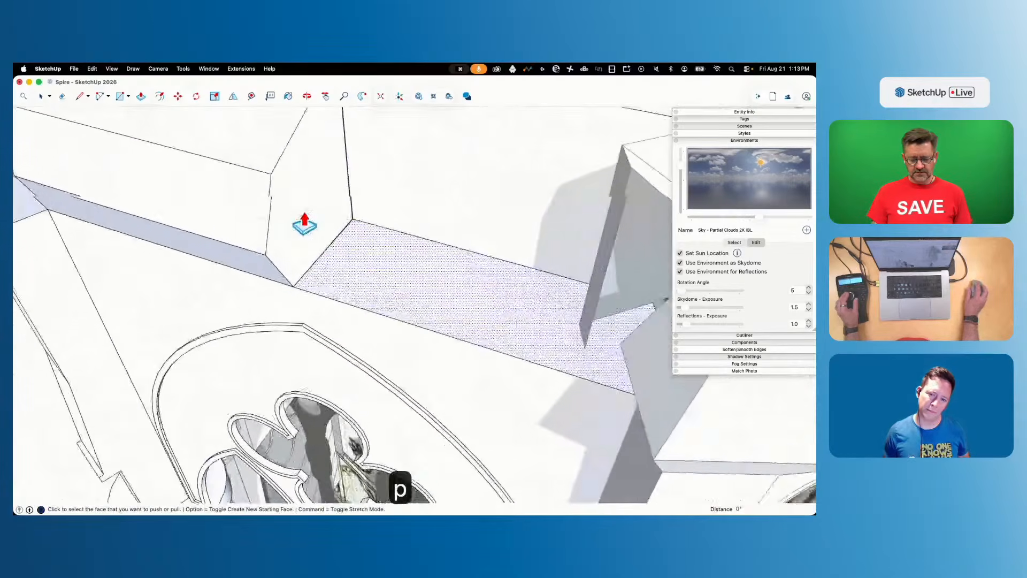
key(space)
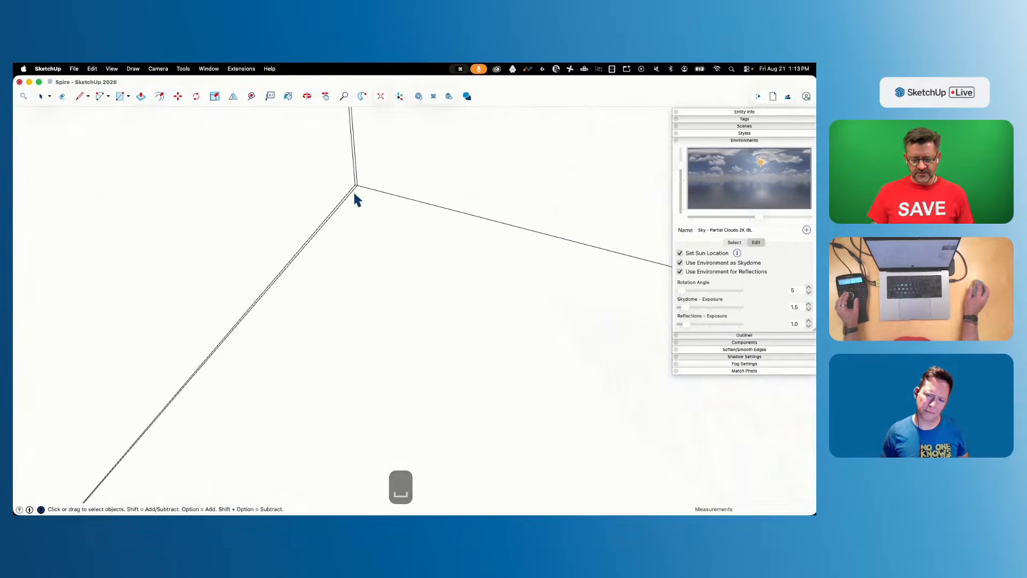
key(e)
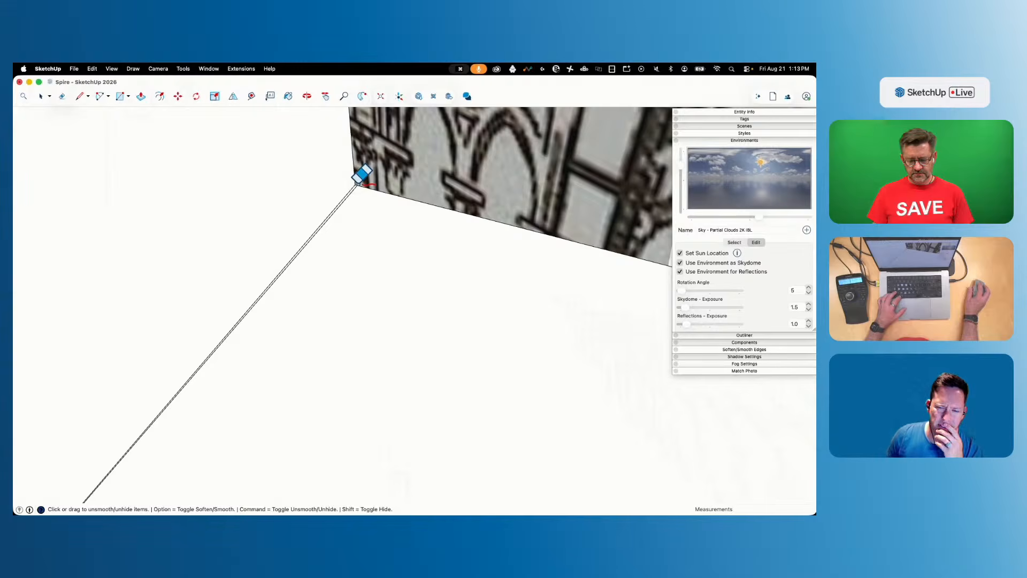
click(353, 192)
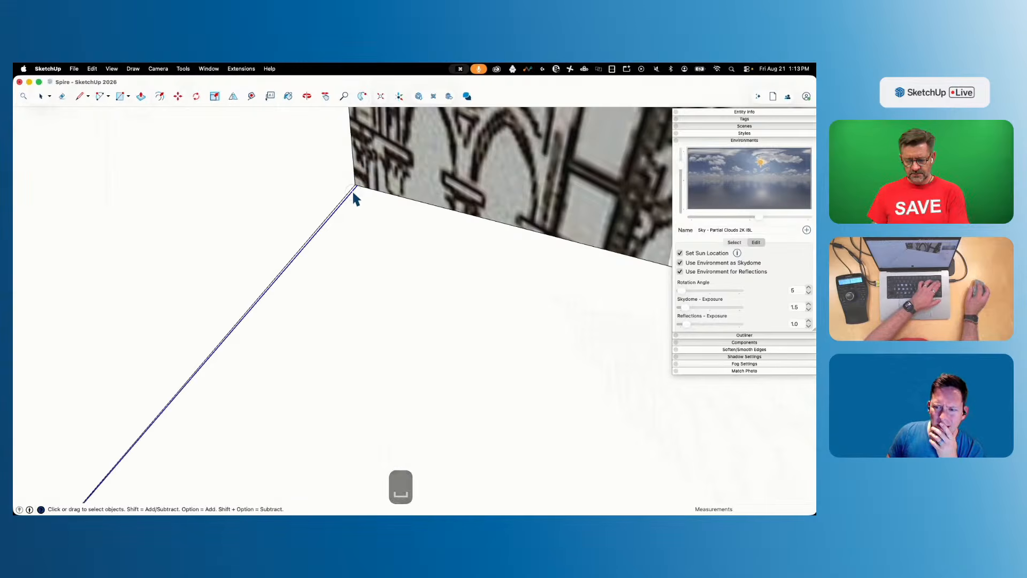
key(BackSpace)
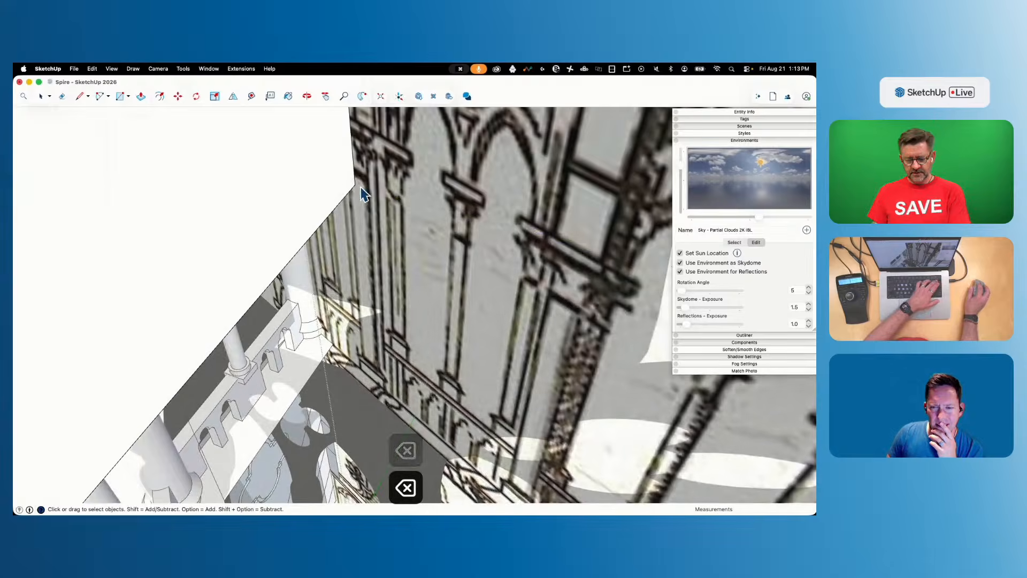
key(p)
drag(349, 190, 475, 320)
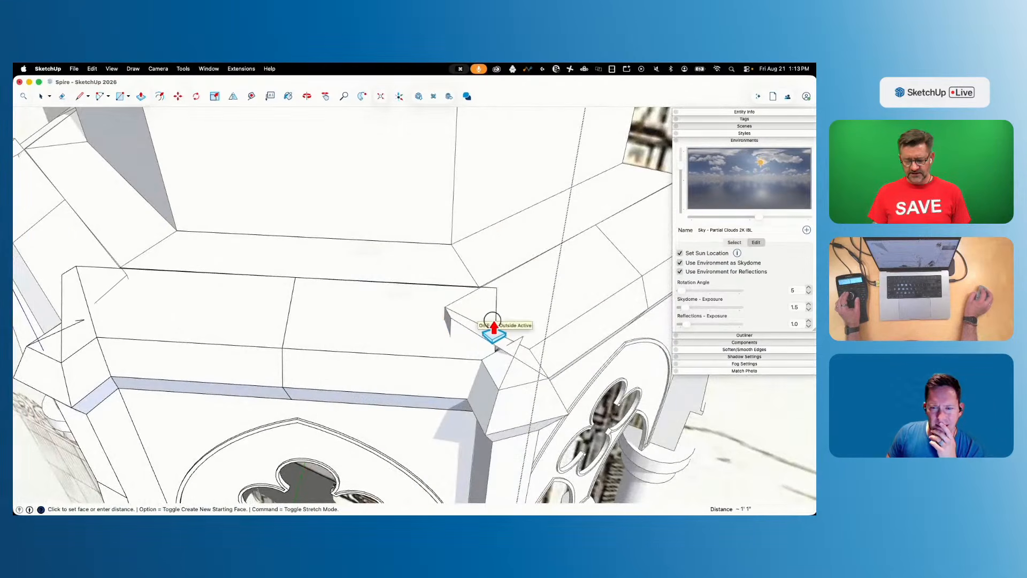
drag(513, 357, 499, 277)
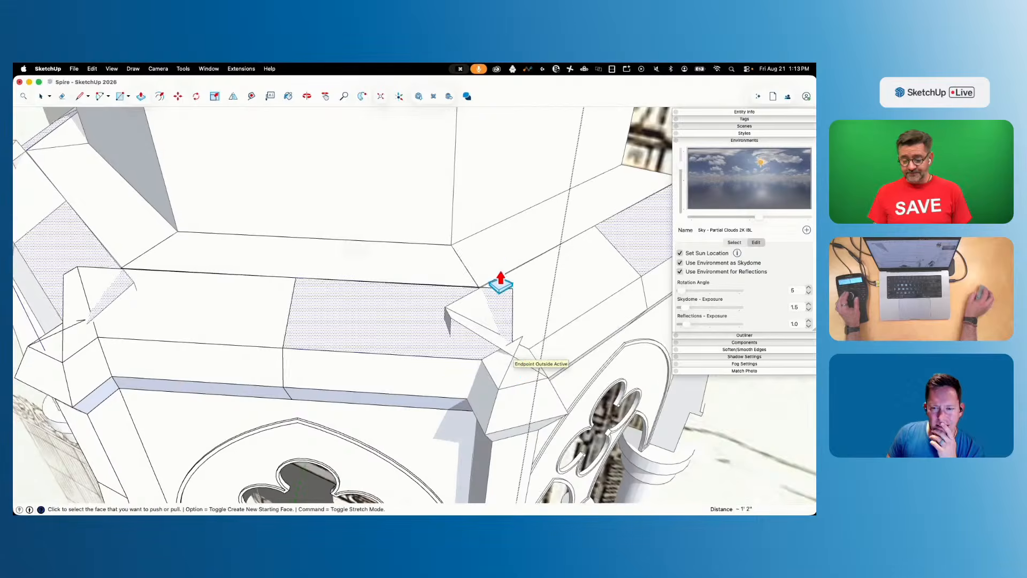
key(space)
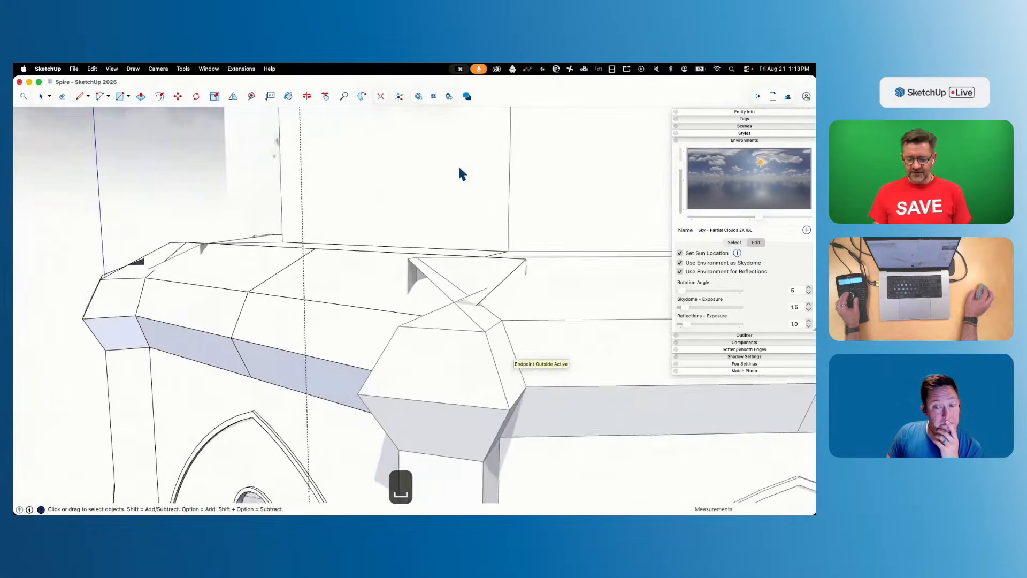
Undo the Follow Me sweep and its end clean-up back to the single upright profile face
key(e)
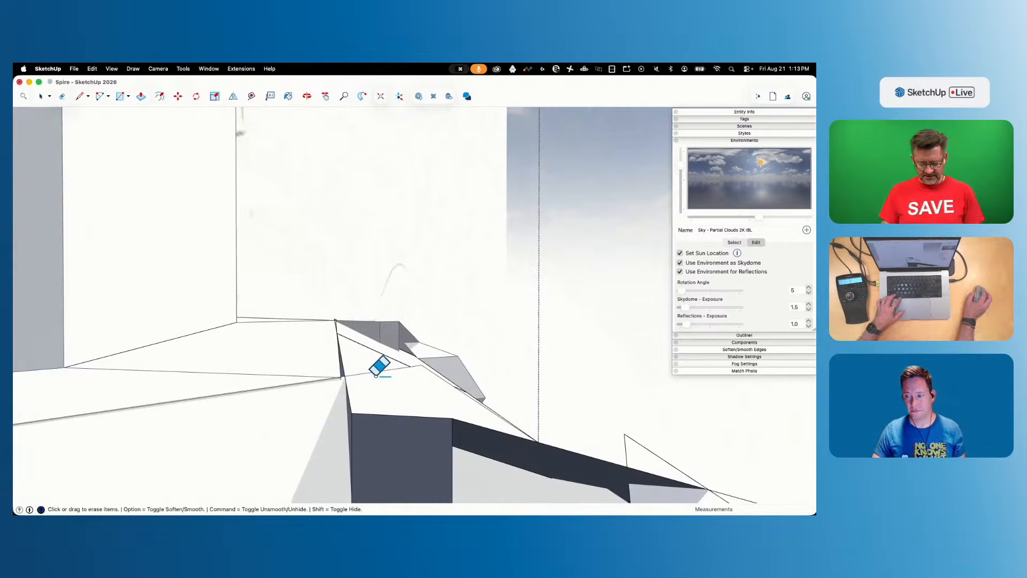
key(super)
key(super+z)
key(super+z)
key(super+z)
key(super+z)
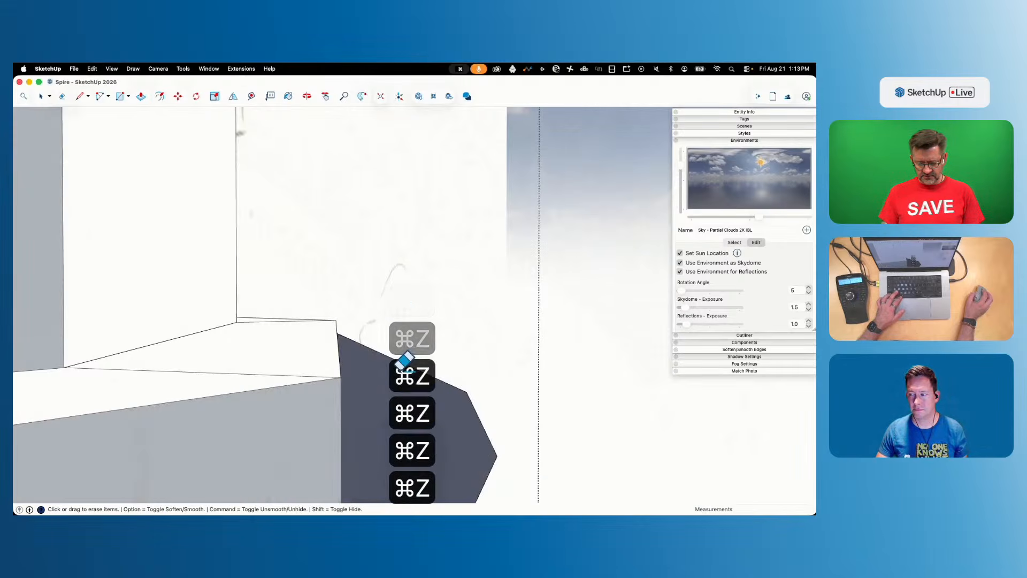
key(space)
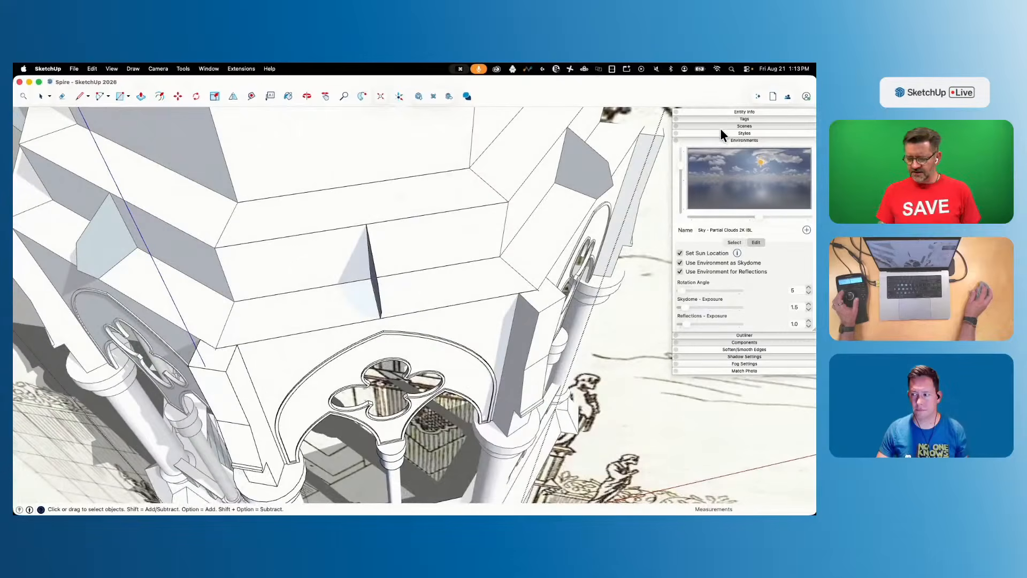
Set the style's edge color to By axis and test the arched wall's top edge with a line between its corners
click(721, 133)
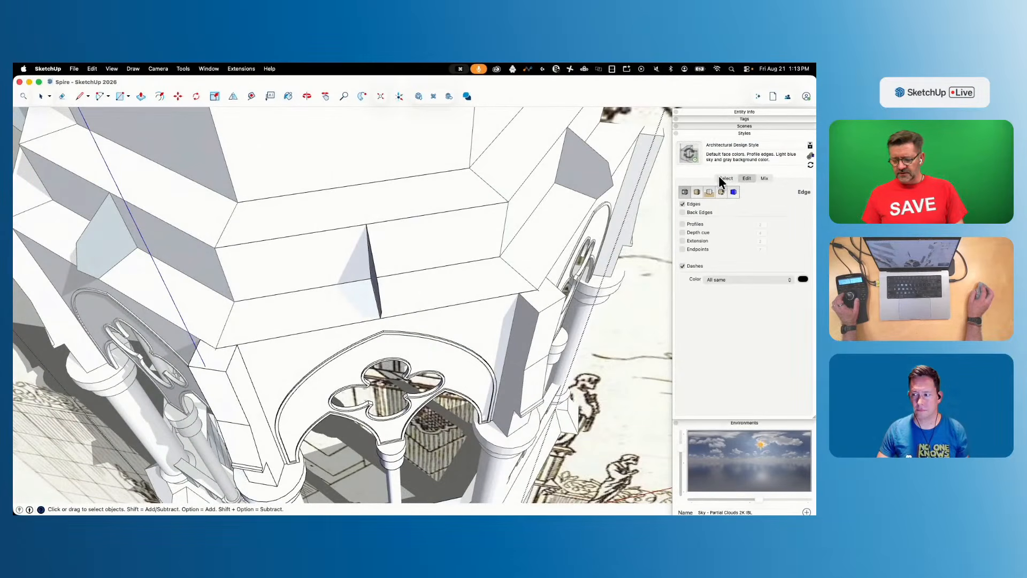
click(789, 278)
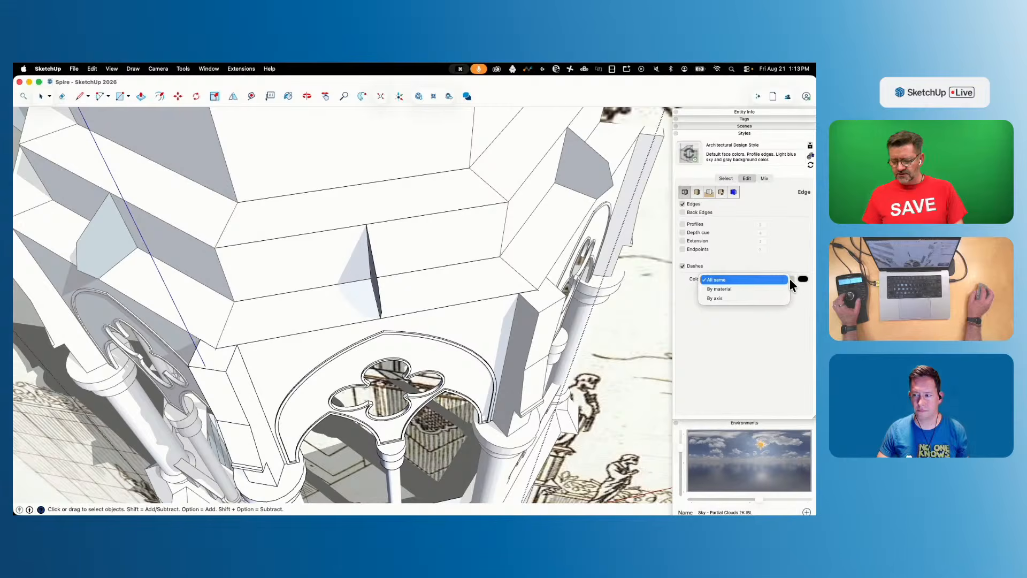
click(746, 298)
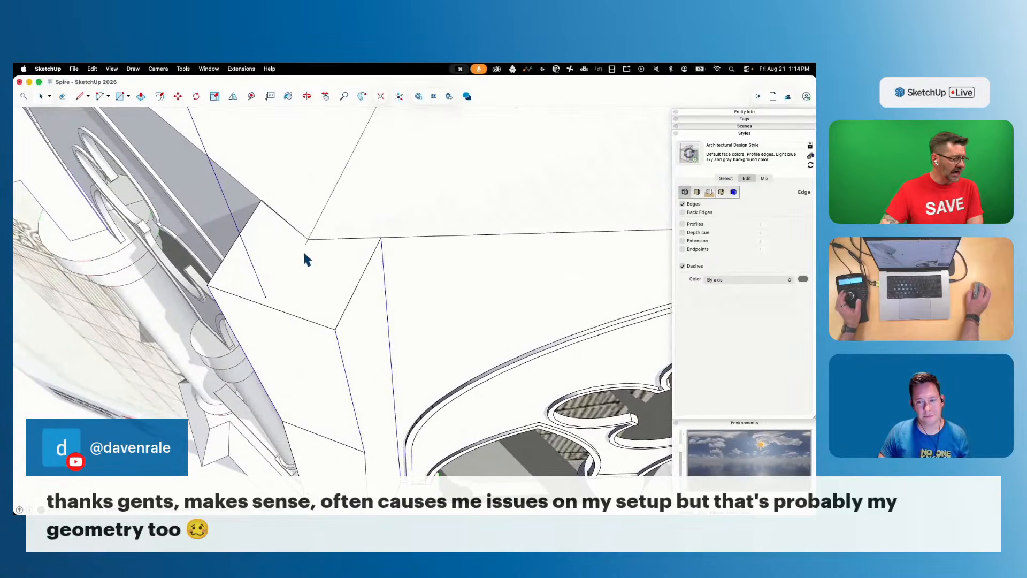
key(l)
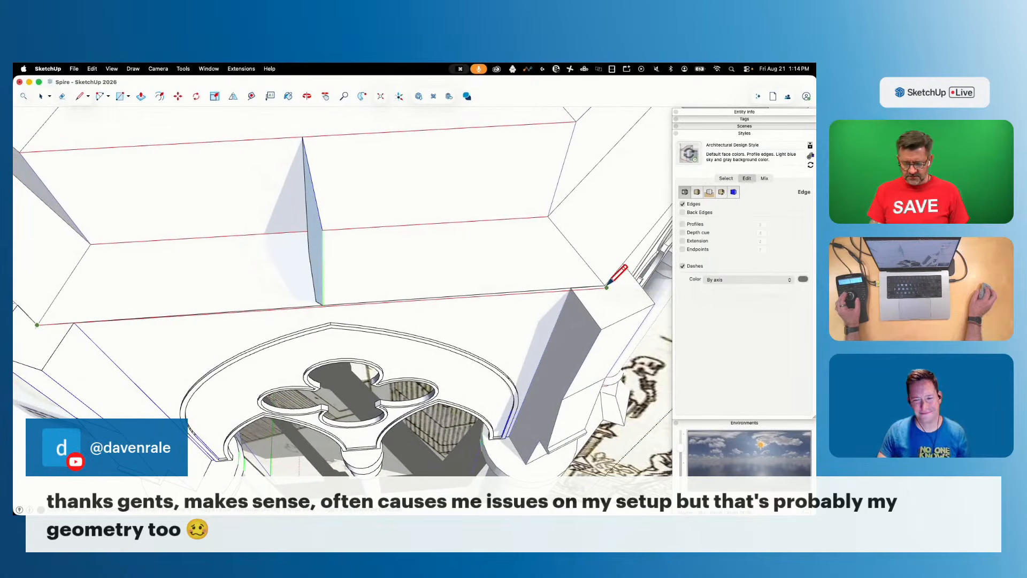
key(space)
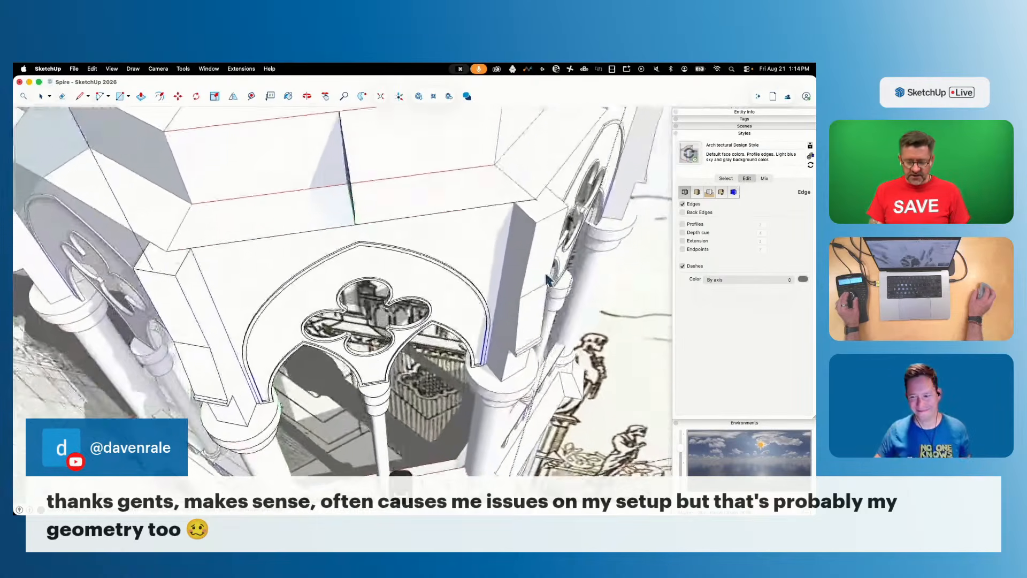
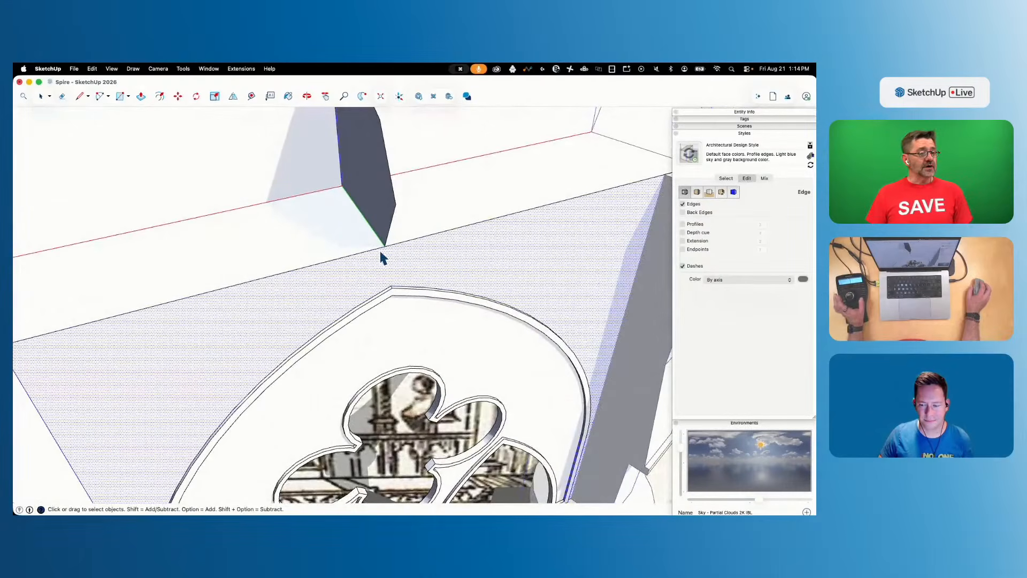
Draw lines along the red axis from the profile's lower corner across the arched wall's top to both corner piers
key(l)
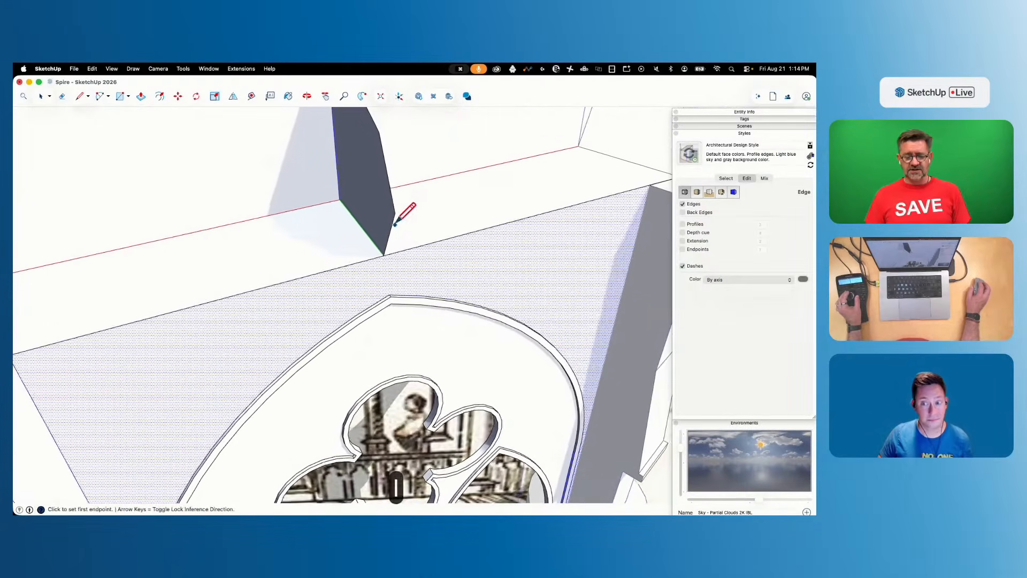
click(402, 248)
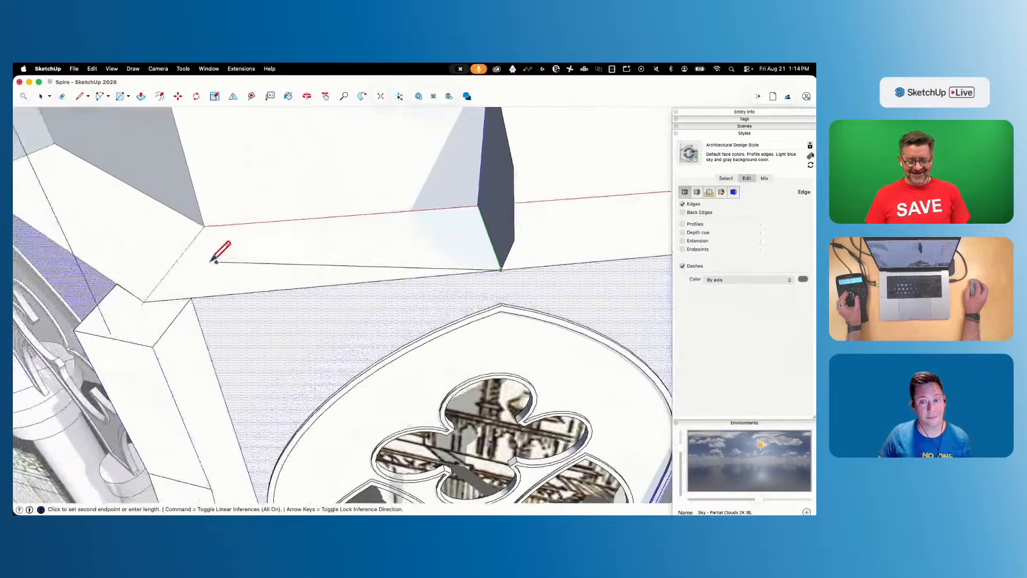
click(128, 302)
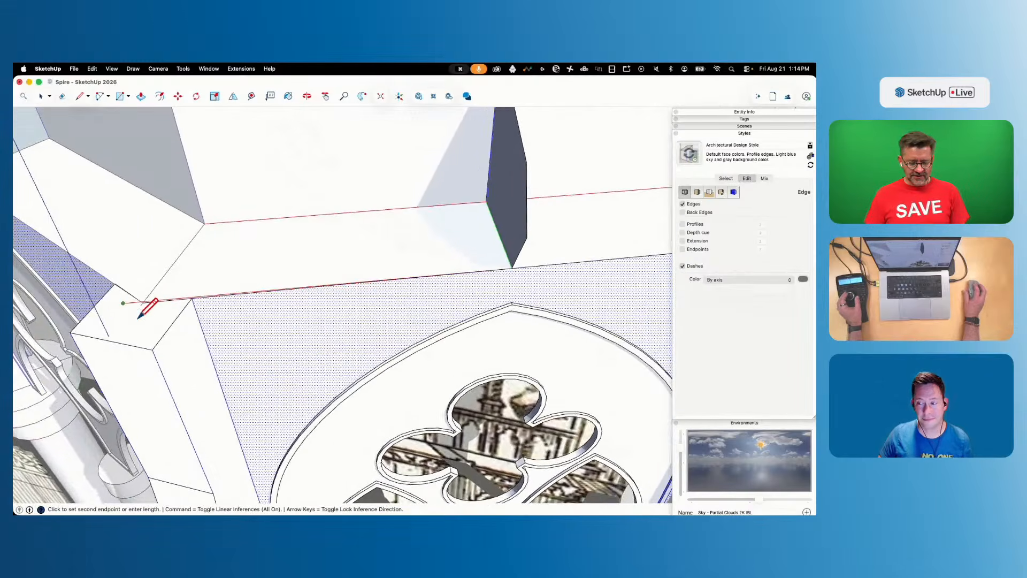
key(space)
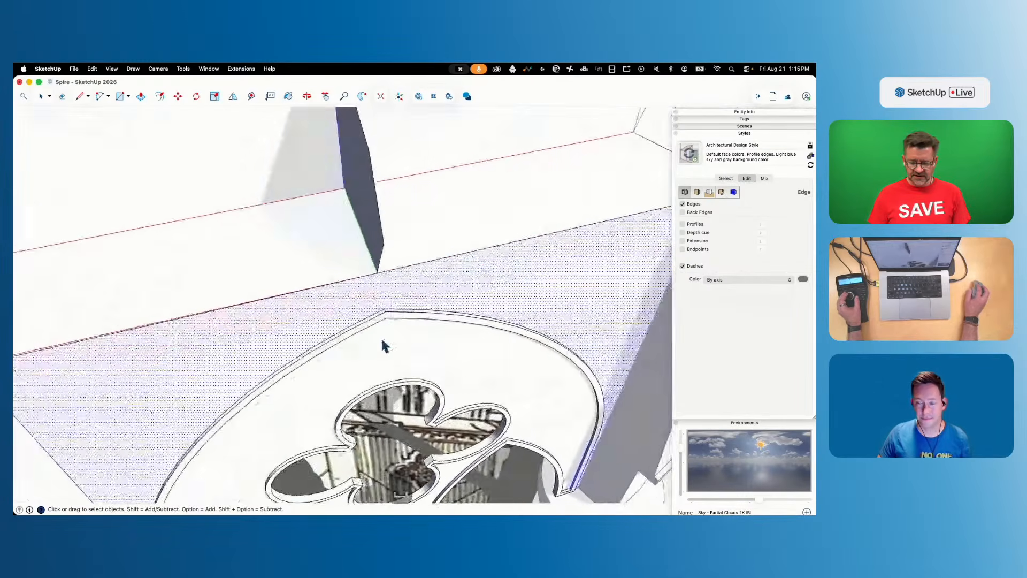
key(l)
click(378, 257)
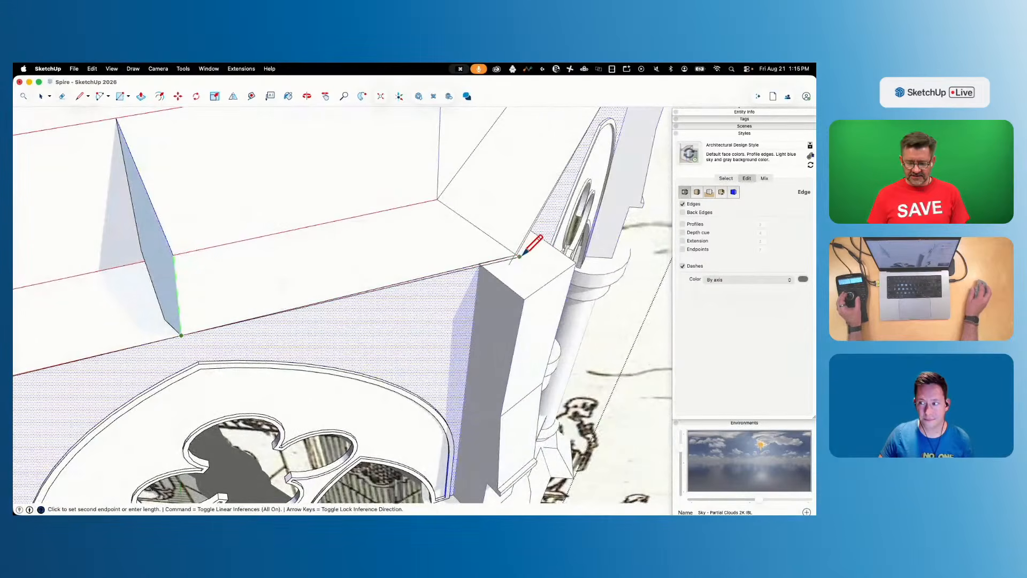
click(534, 253)
key(space)
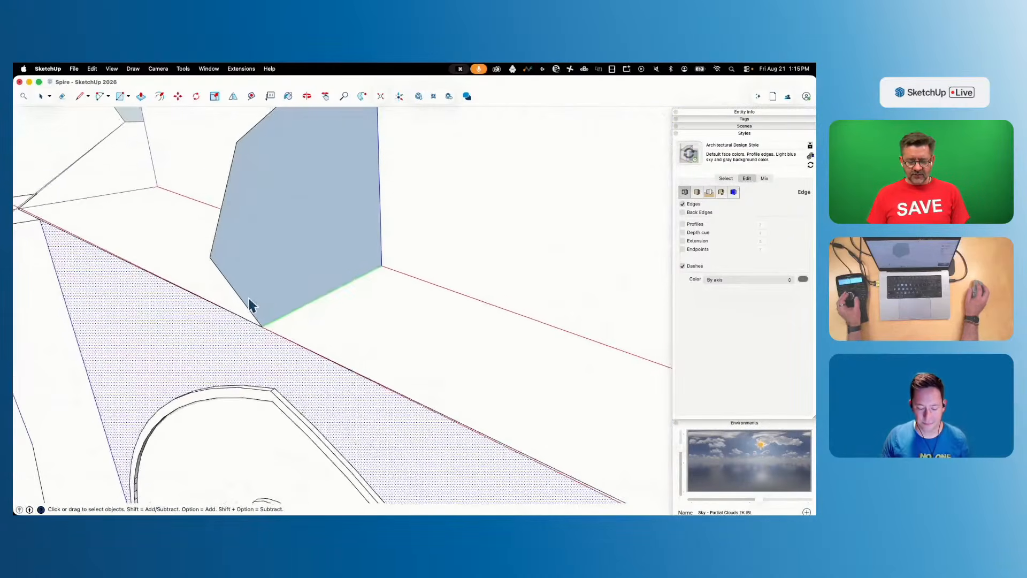
Extend the profile's bottom edge outward along the green axis, reconnect its slanted side to the new corner, and erase the old slanted edge
key(l)
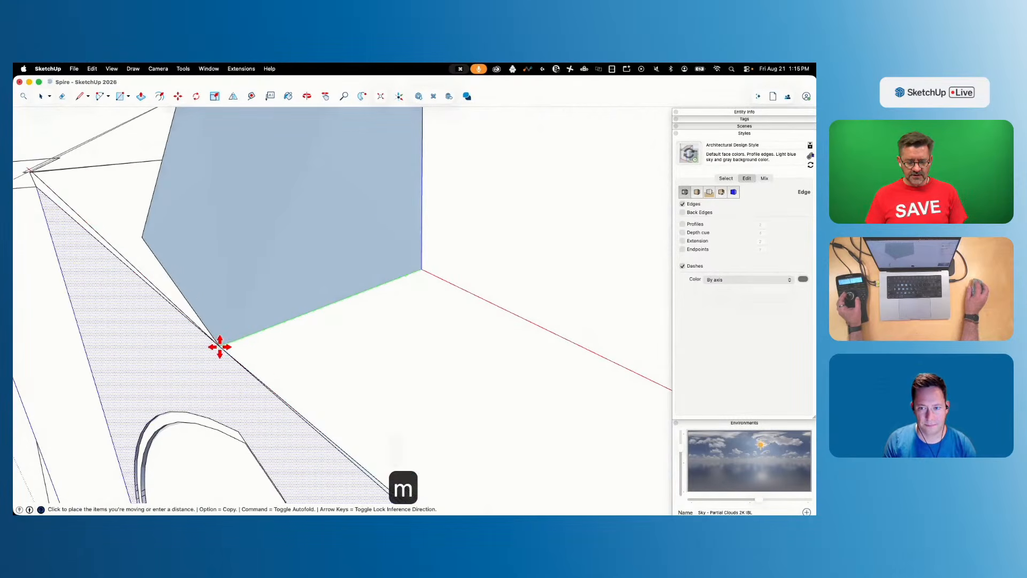
key(space)
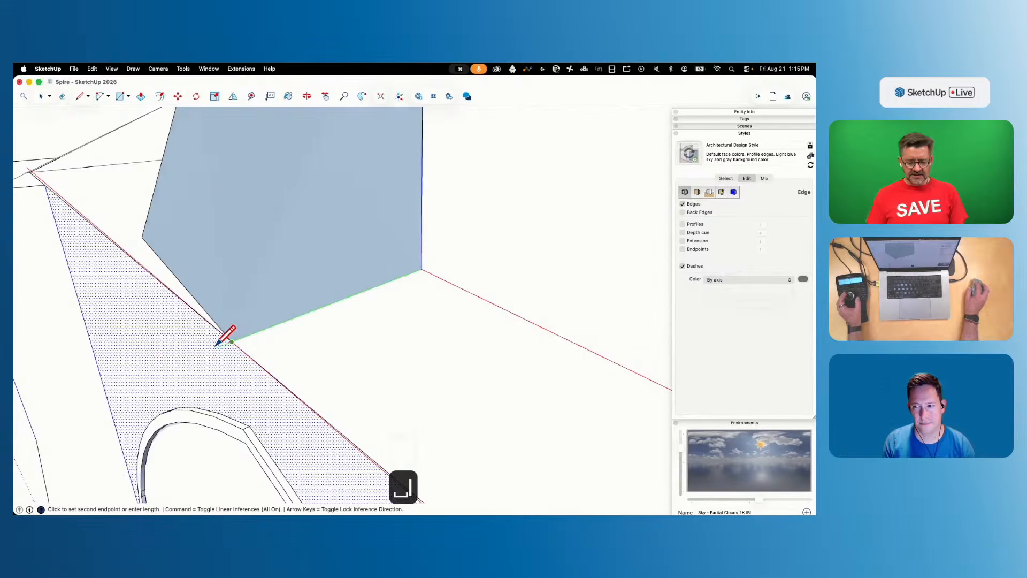
key(e)
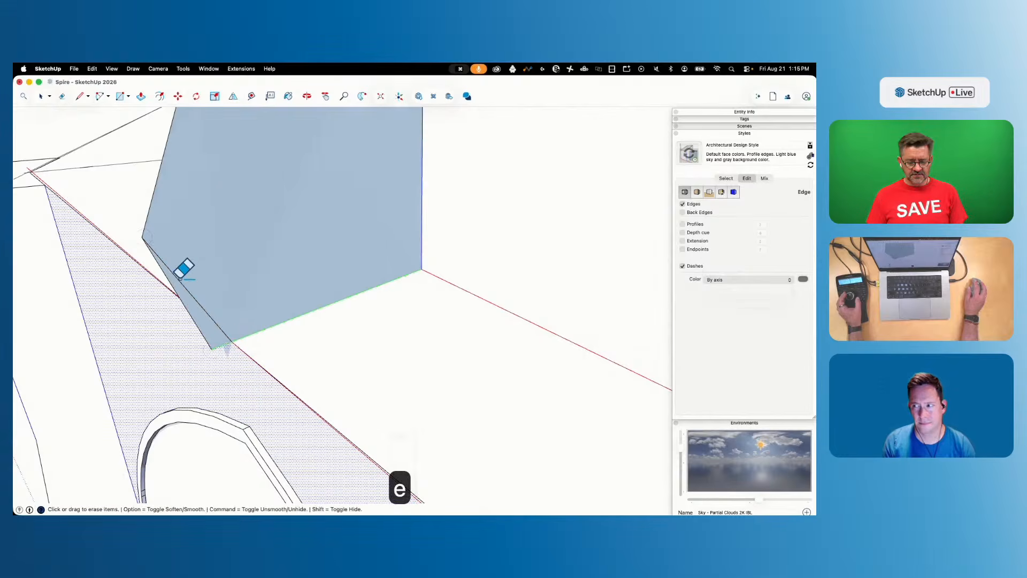
key(space)
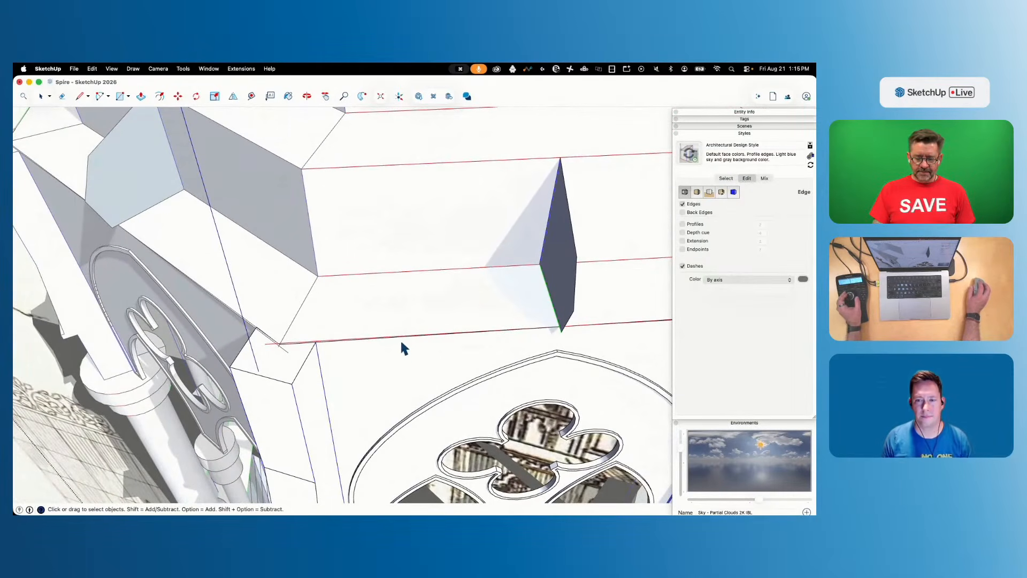
Extend both side edges of the corner pier's top with short lines that cross the new axis-aligned lines
scroll(338, 342, up, 5)
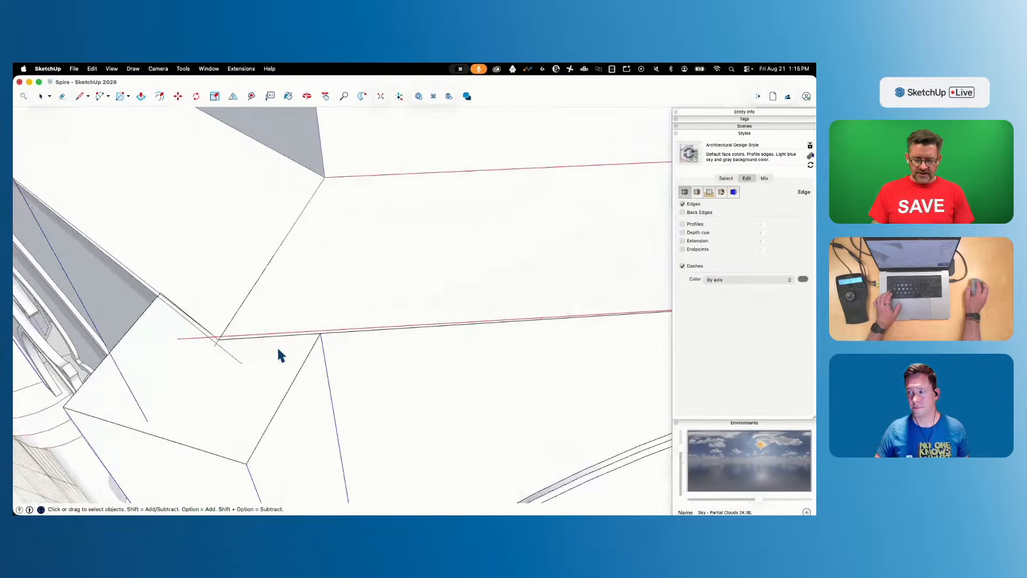
click(330, 315)
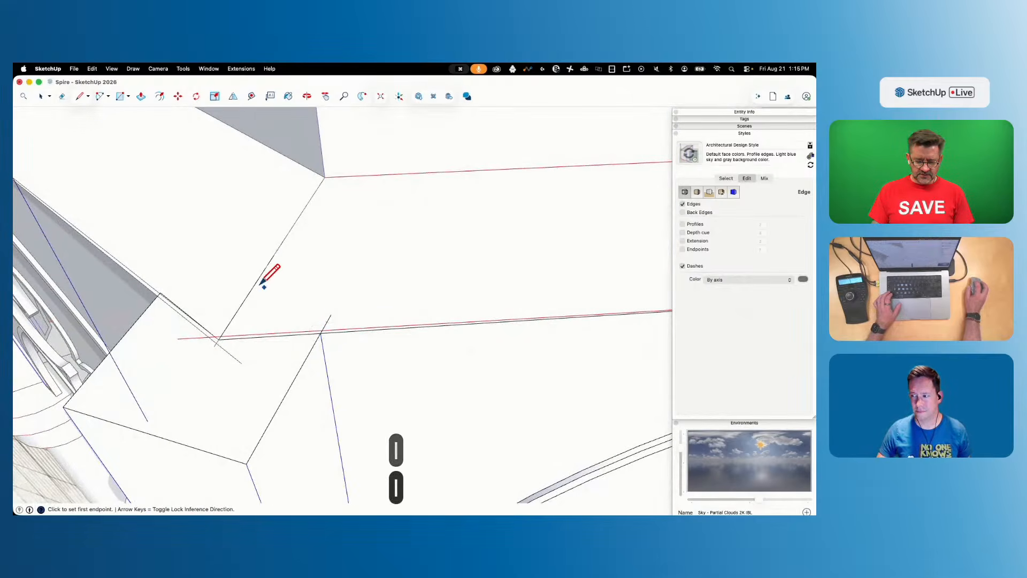
click(151, 303)
click(187, 261)
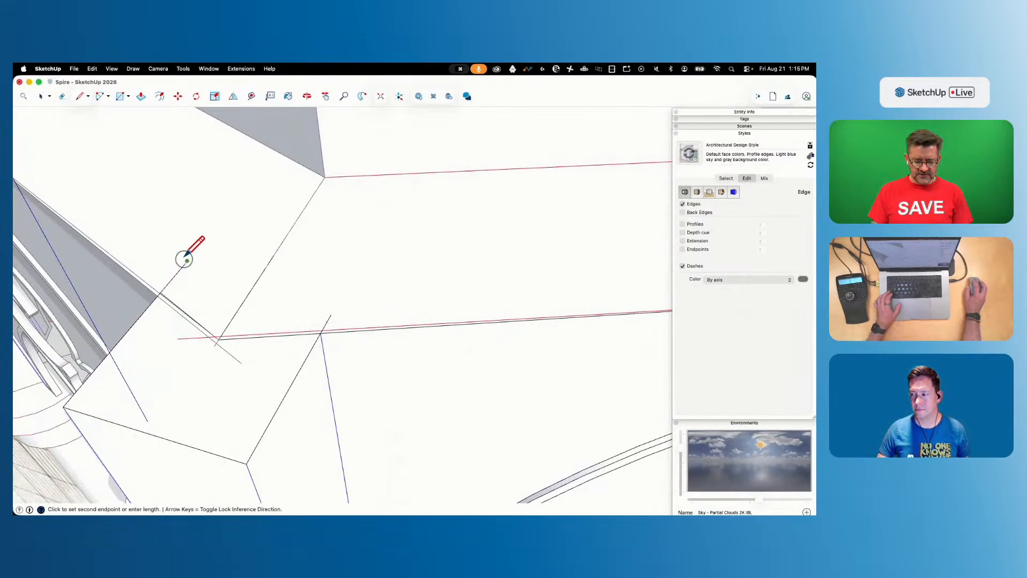
key(space)
Erase the line pieces that overshoot the pier's inner corner, leaving the axis-aligned wall line joined to the pier edge
scroll(383, 329, up, 2)
click(377, 328)
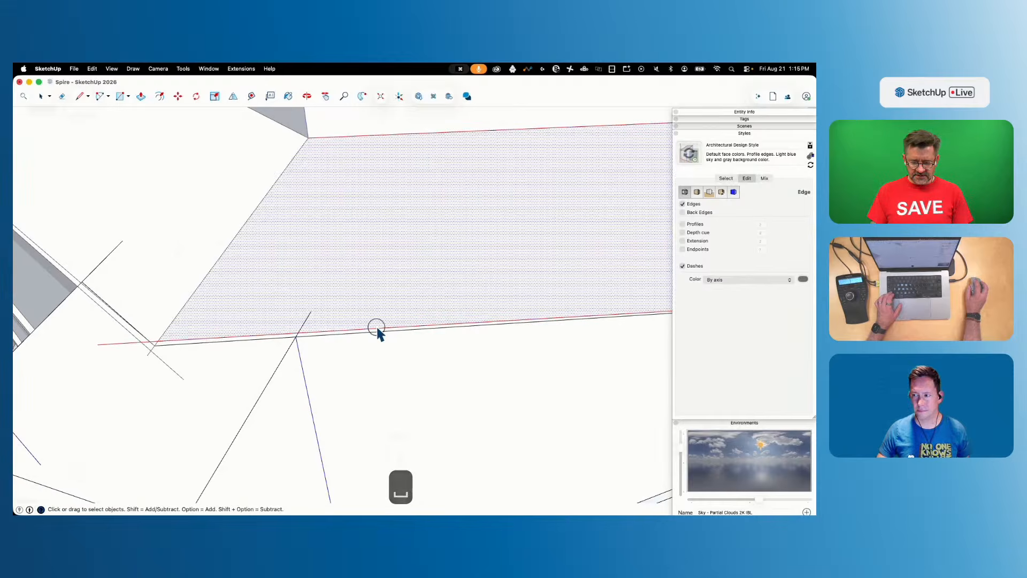
click(377, 328)
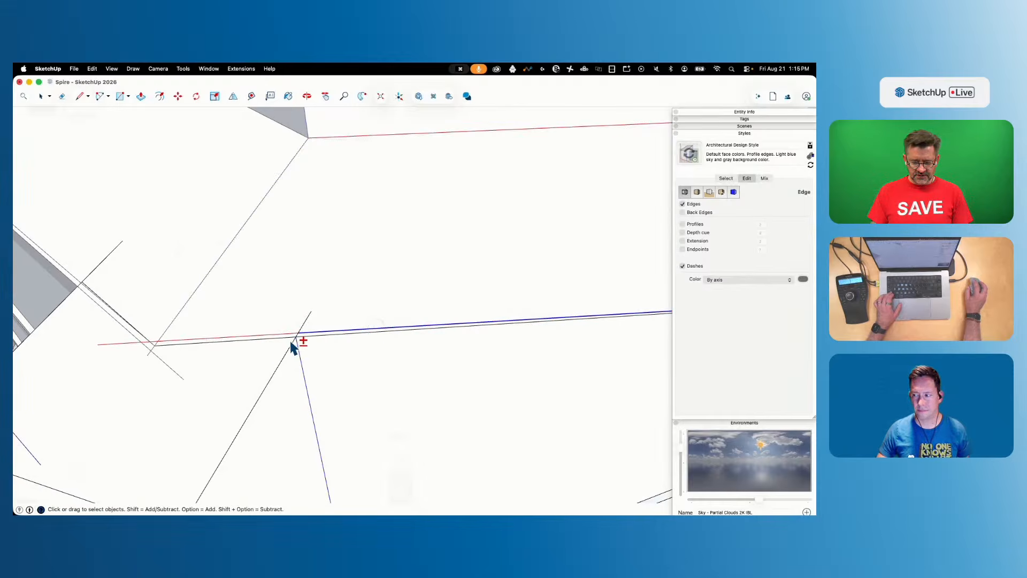
key(e)
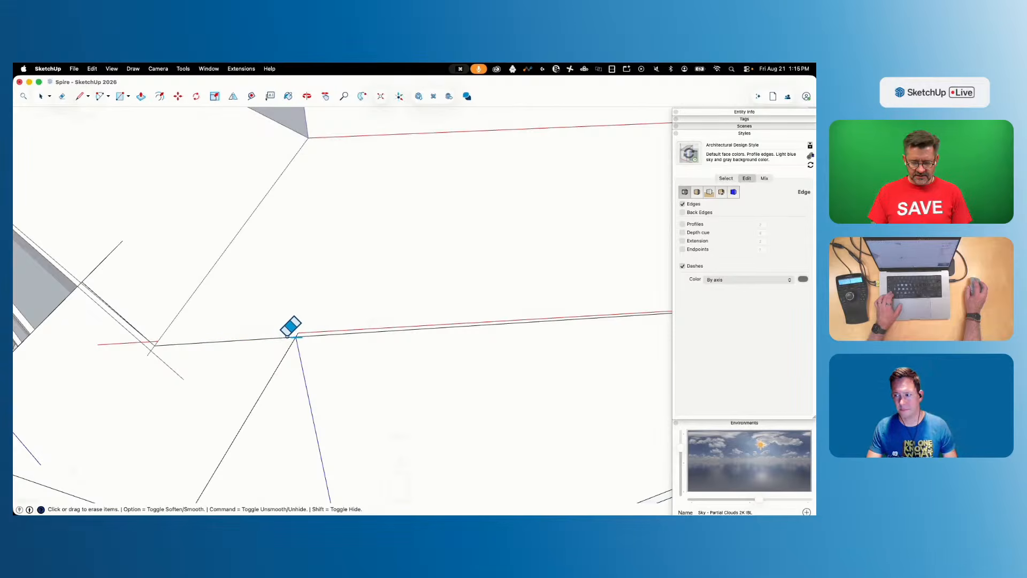
key(space)
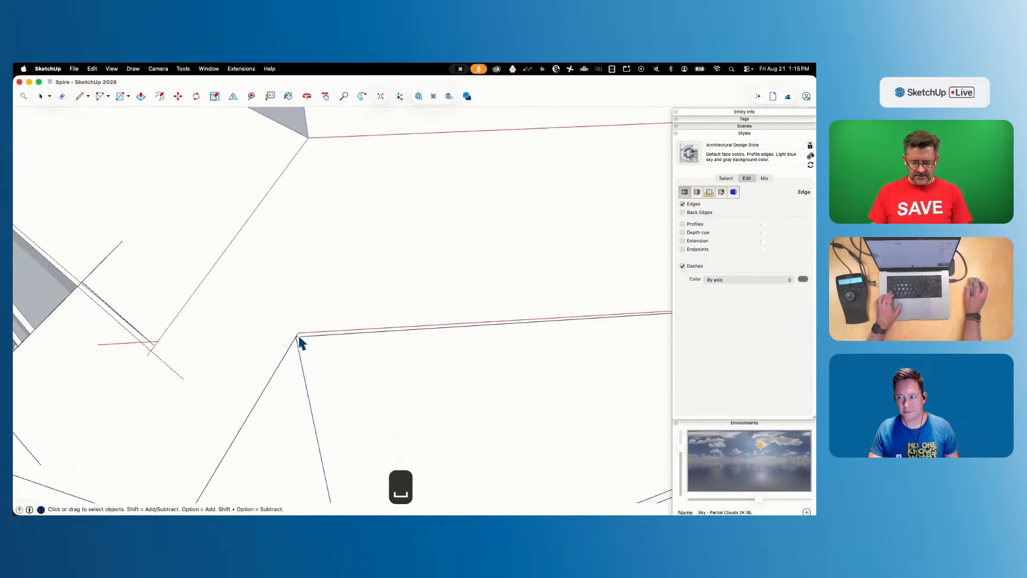
Sweep the profile with Follow Me along the axis-aligned wall line and the outer top edges of the corner pier
shift+click(292, 337)
scroll(292, 342, up, 5)
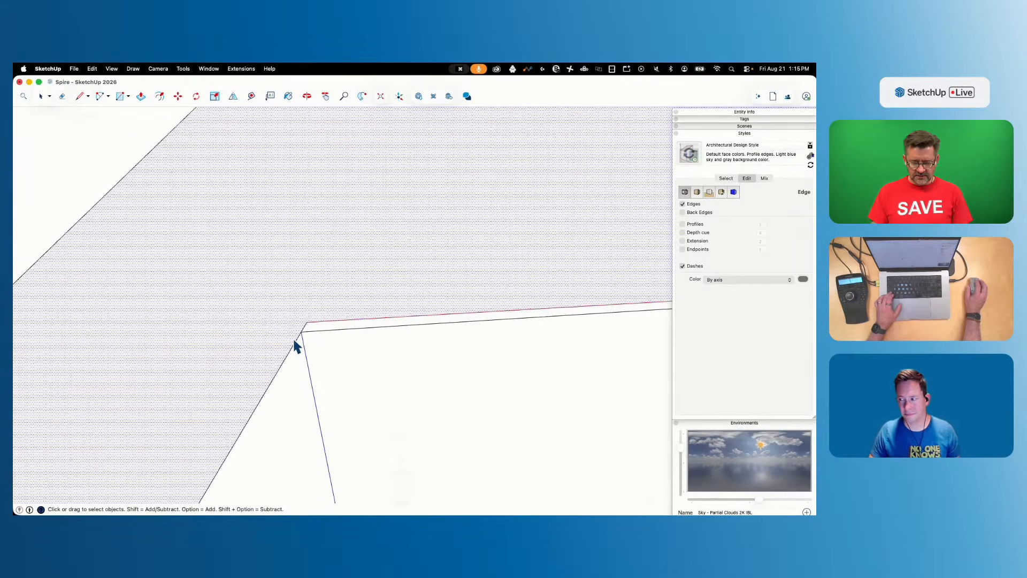
click(314, 320)
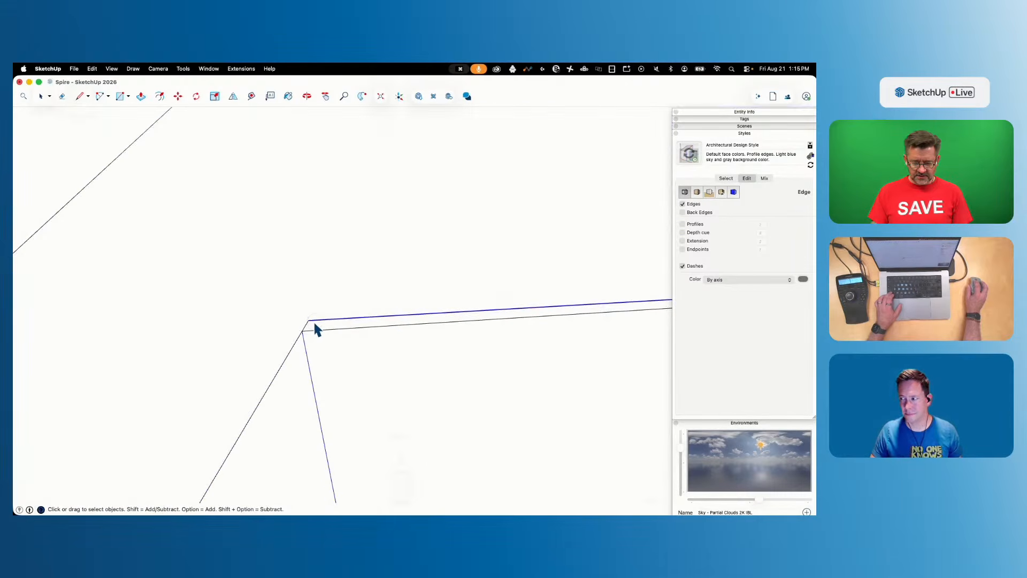
shift+click(296, 344)
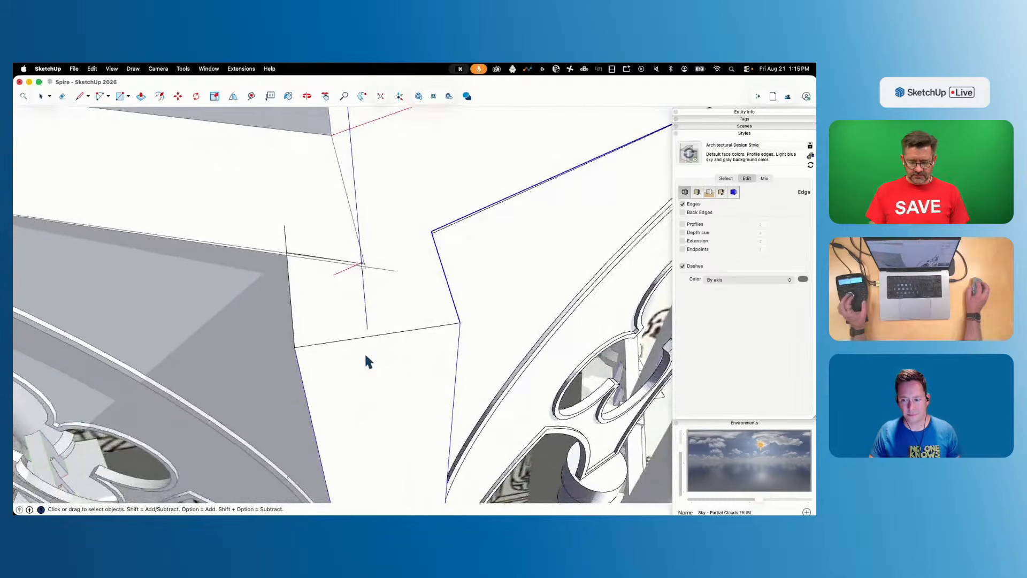
shift+click(361, 338)
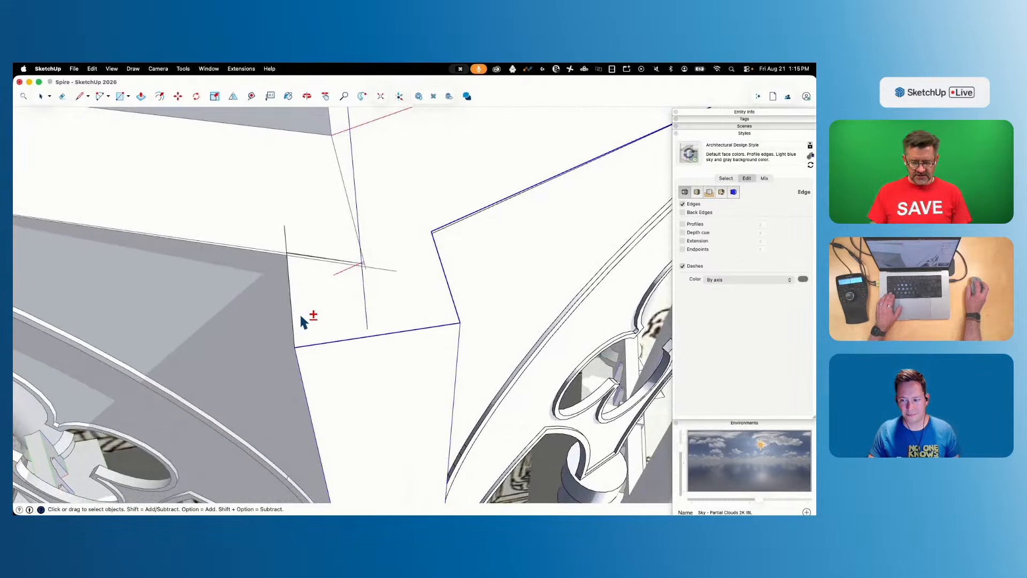
scroll(289, 252, up, 10)
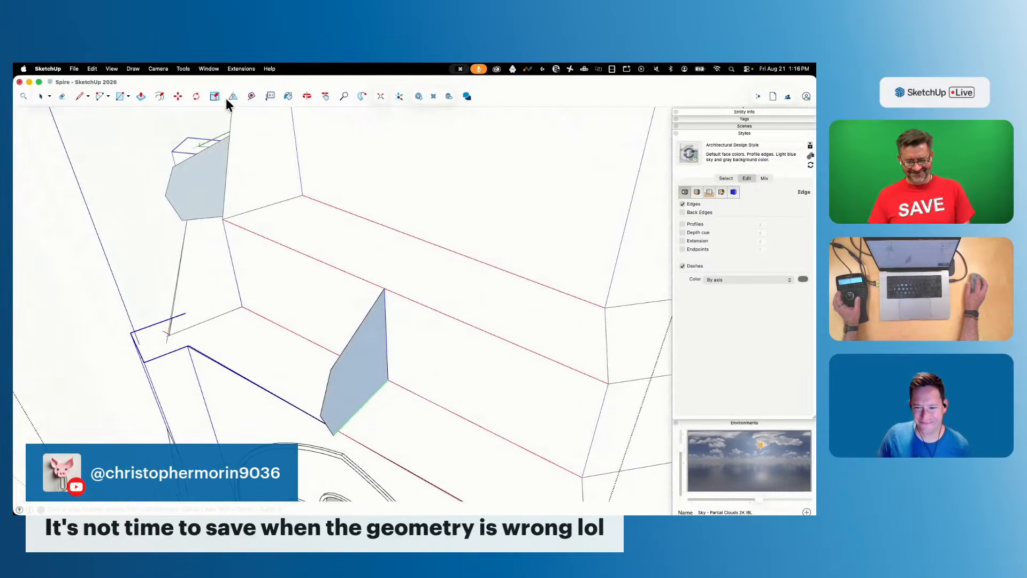
click(361, 96)
click(365, 381)
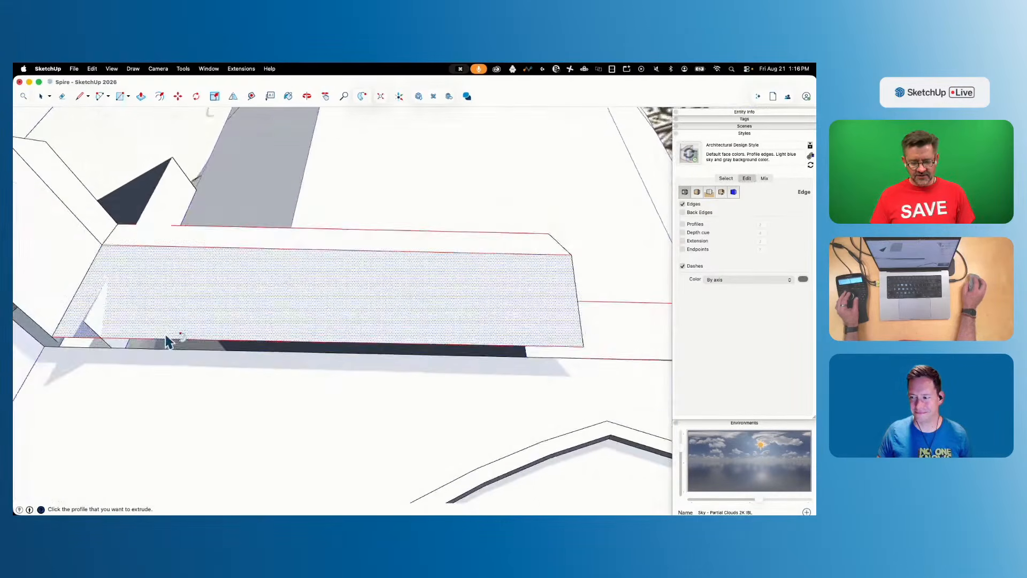
Close the moulding's open end with a line along its bottom edge and extend that end face across the other half with Push/Pull
key(l)
click(348, 366)
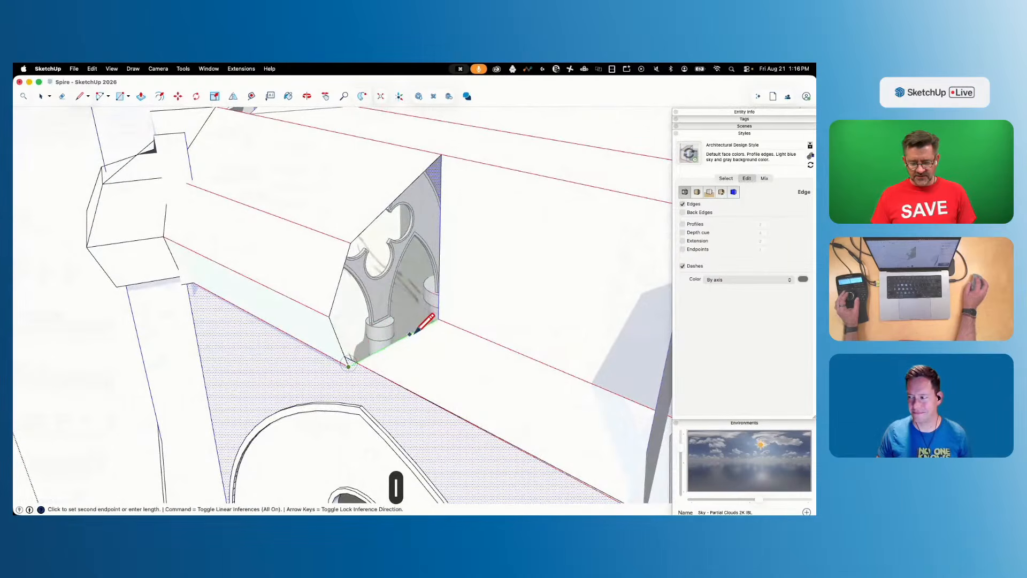
click(438, 319)
key(space)
key(p)
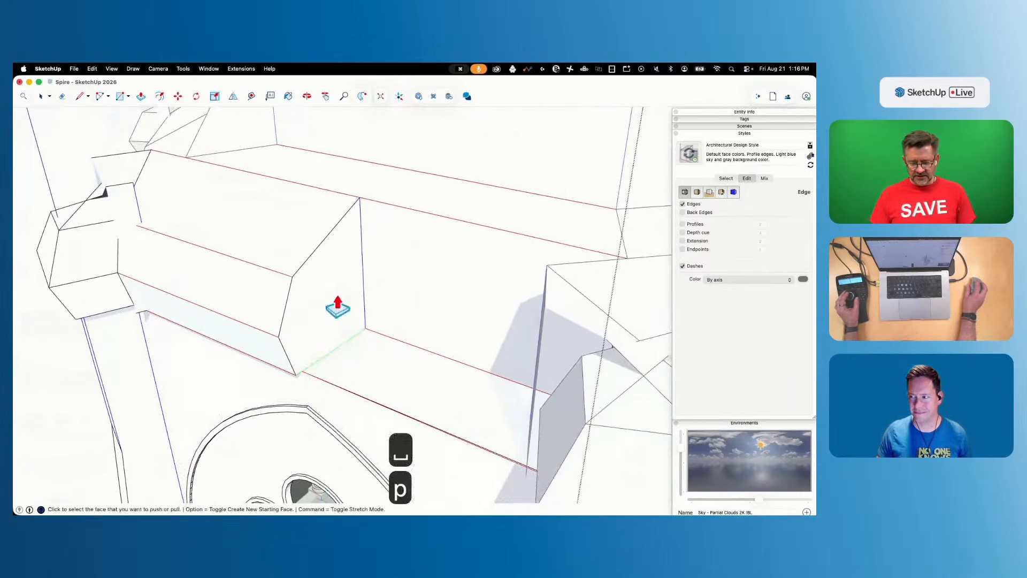
key(space)
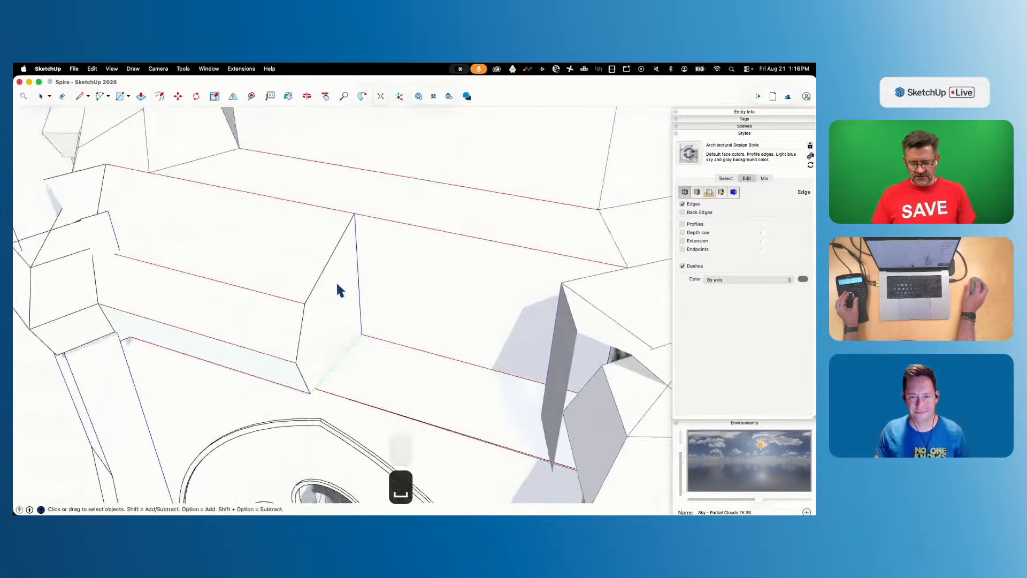
key(p)
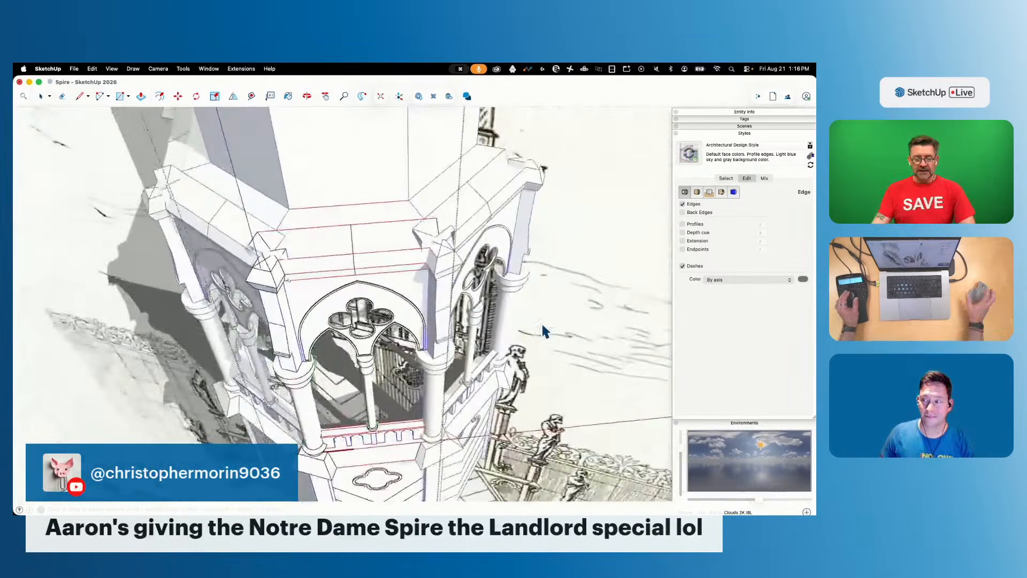
Draw short lines across the moulding's underside at the two corners where it turns around the corner pier
key(e)
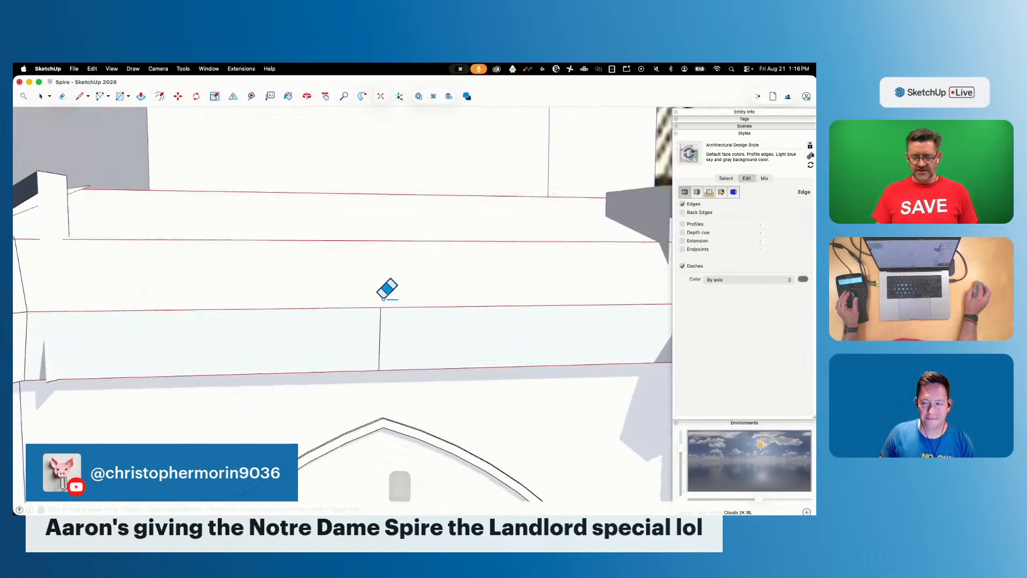
key(l)
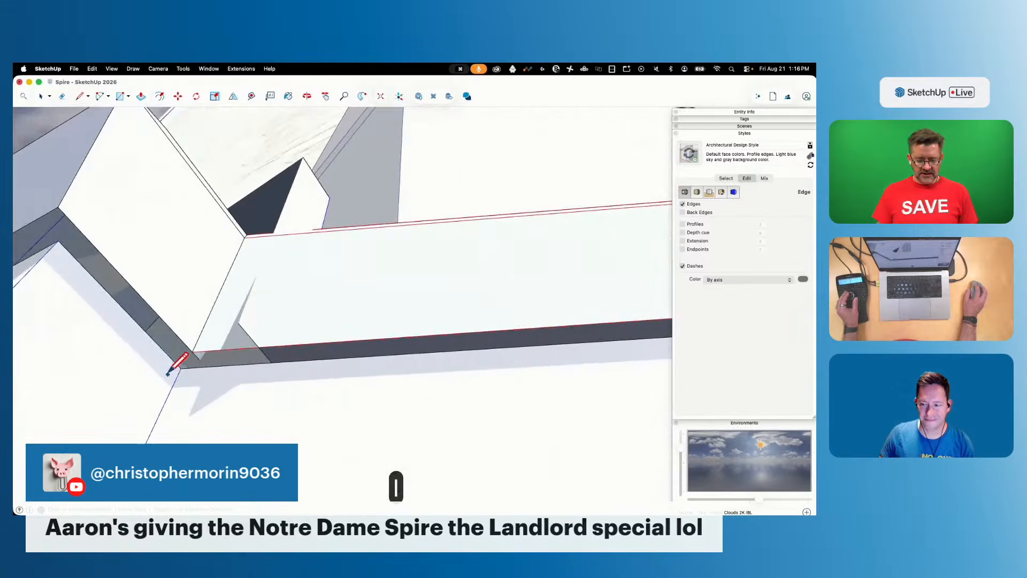
click(232, 354)
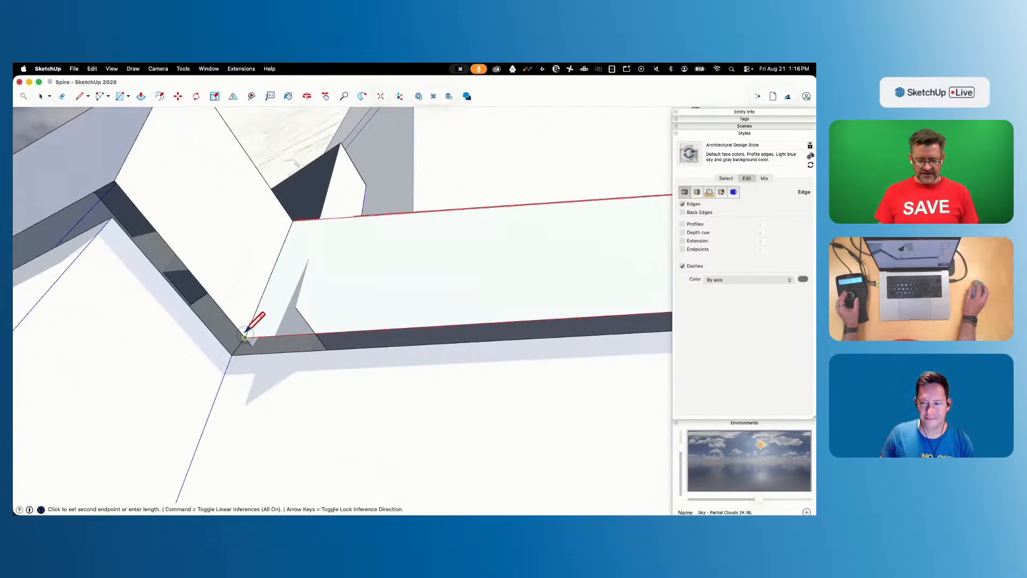
key(l)
click(203, 303)
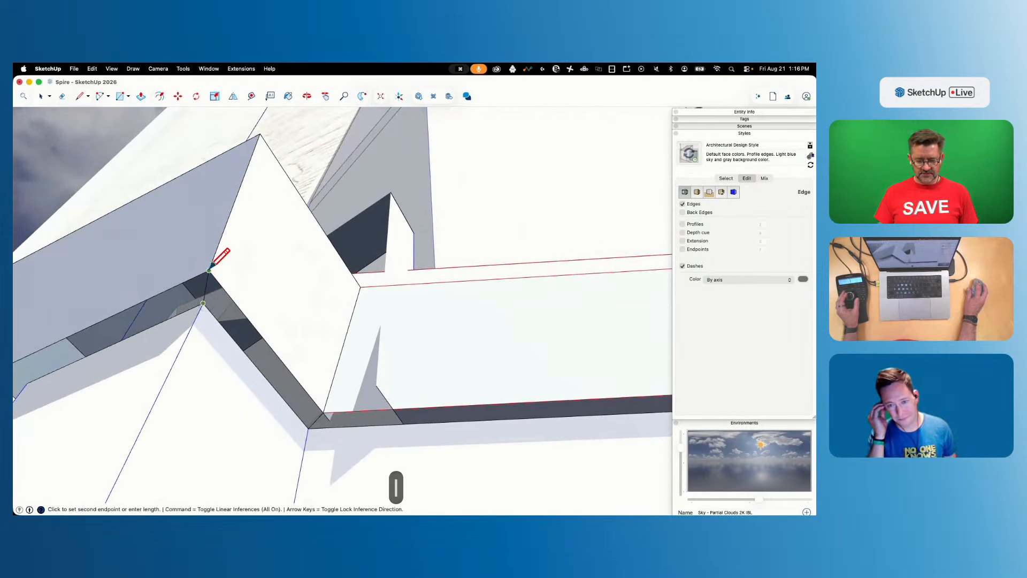
click(209, 270)
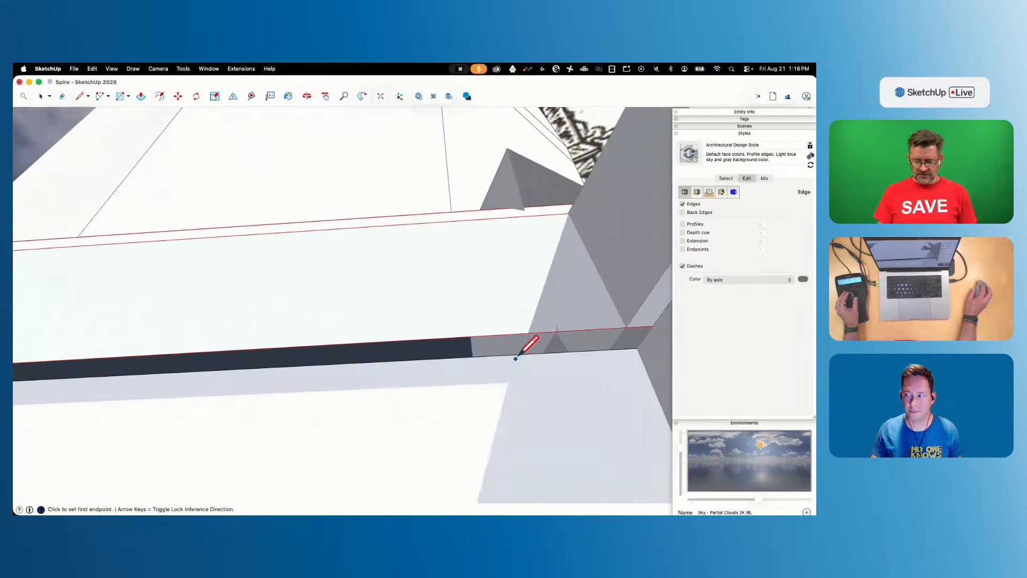
Draw a diagonal line across the underside at the moulding's opposite end, from the intersection with the adjoining bay to the outer corner
click(537, 351)
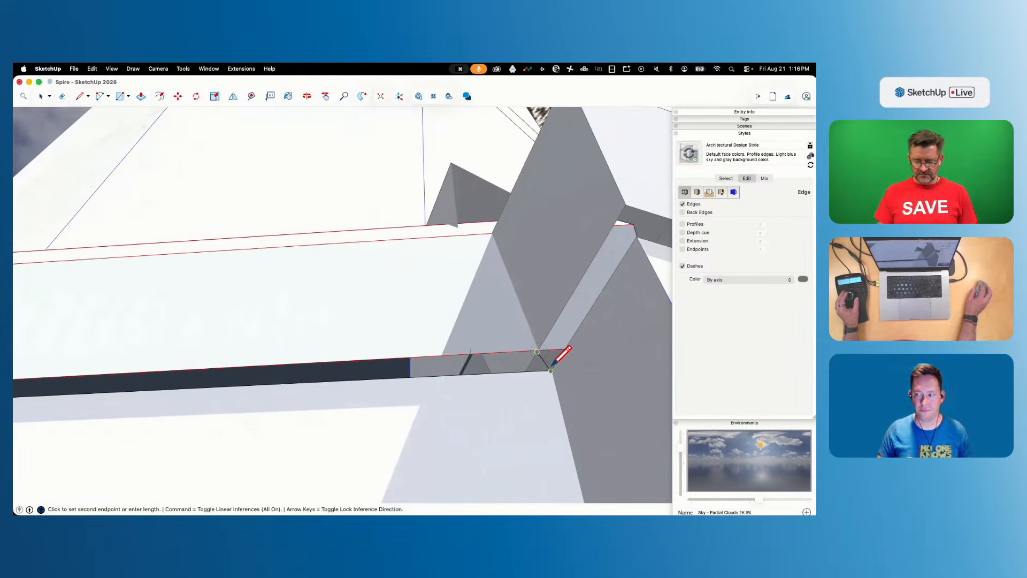
key(e)
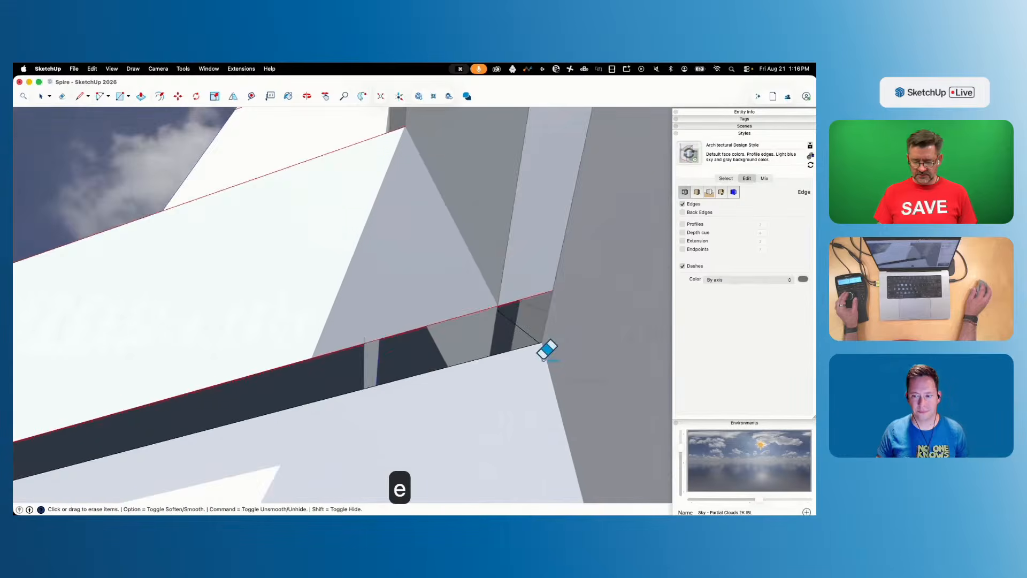
click(503, 286)
key(l)
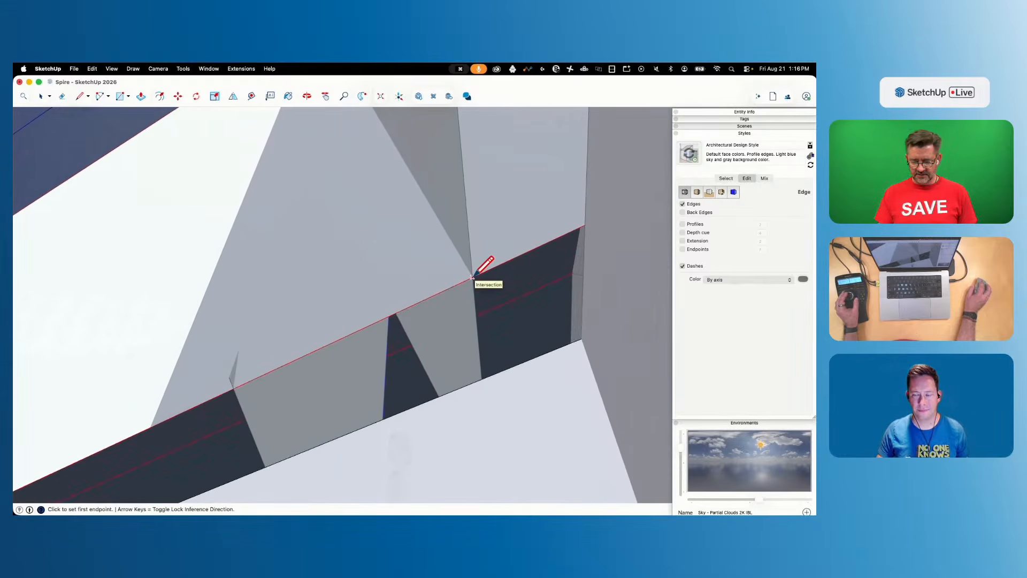
click(471, 277)
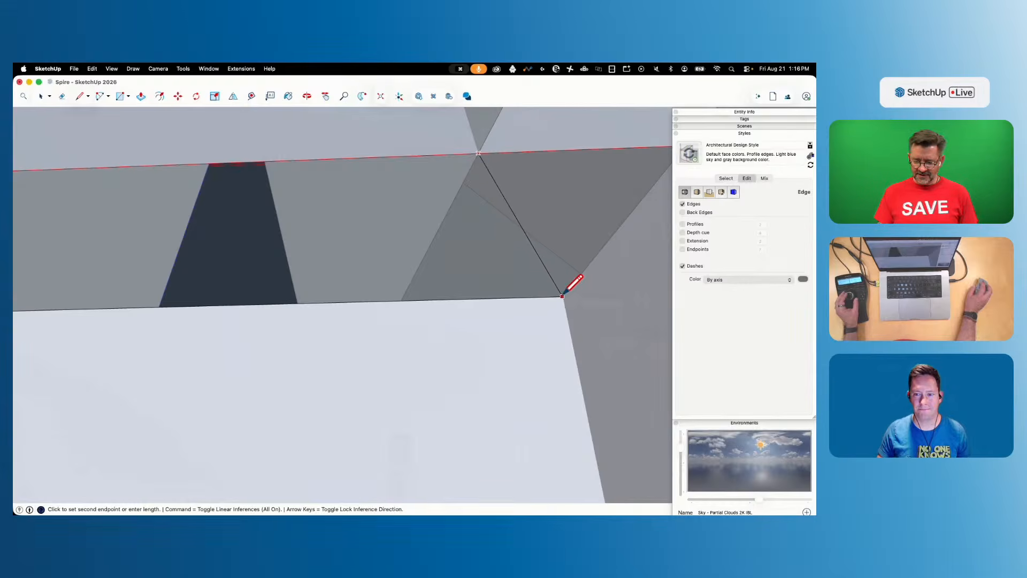
click(562, 293)
Select the moulding's upper sloping face and the small faces behind the corner pier to check how they overlap neighbouring bays
key(space)
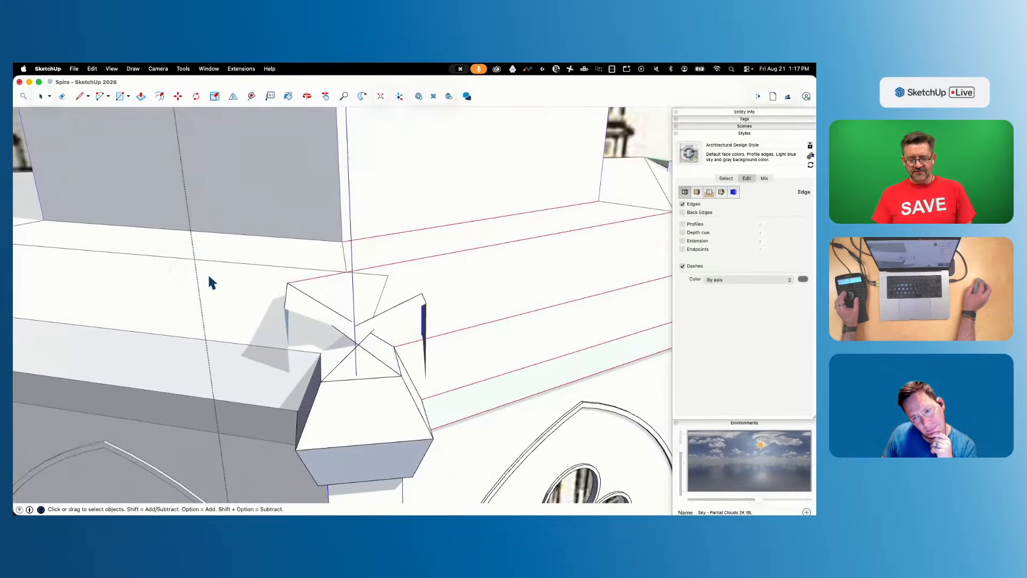
click(358, 289)
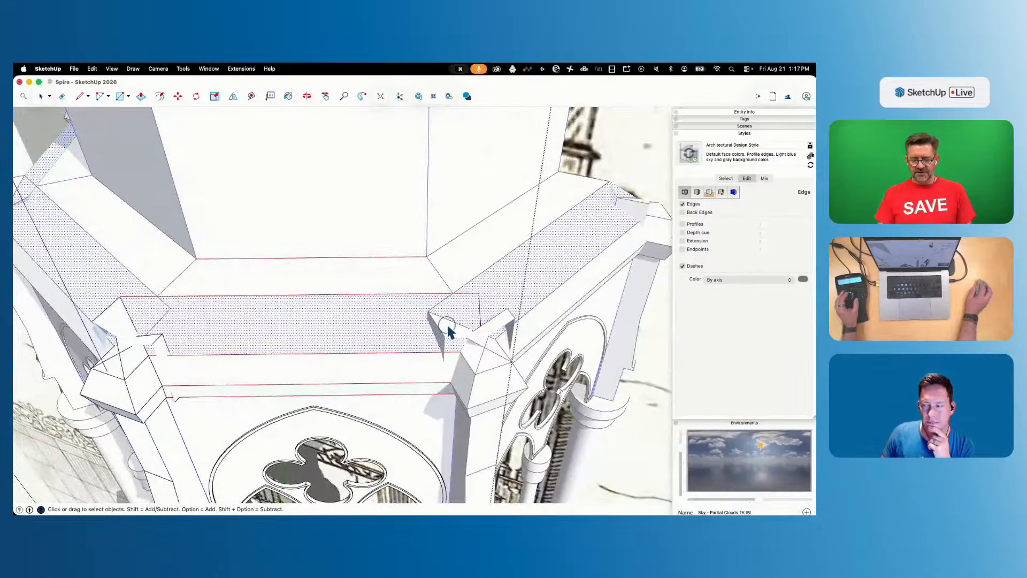
click(134, 360)
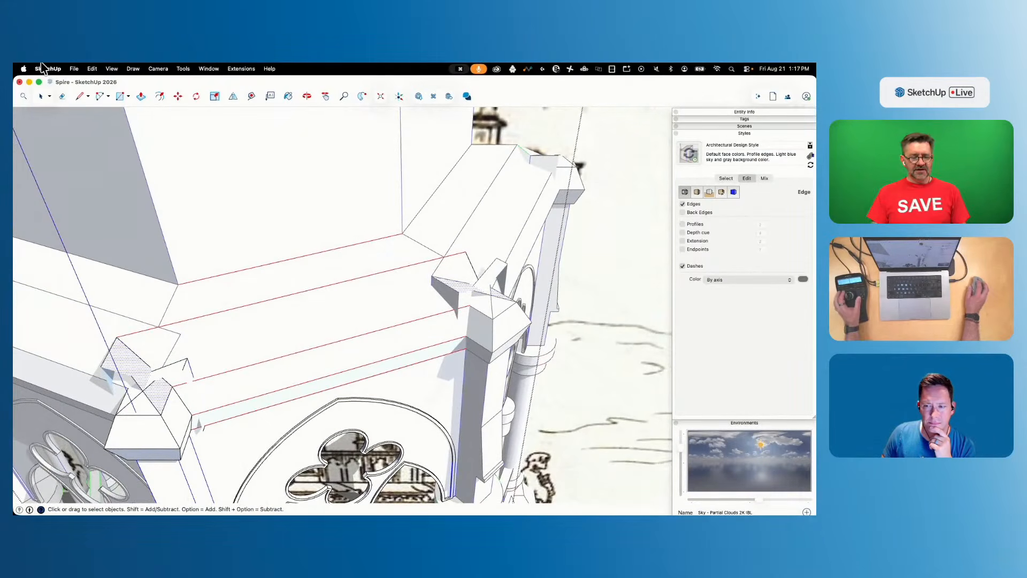
Look through the application preferences for a setting that fades the other components during editing
click(56, 69)
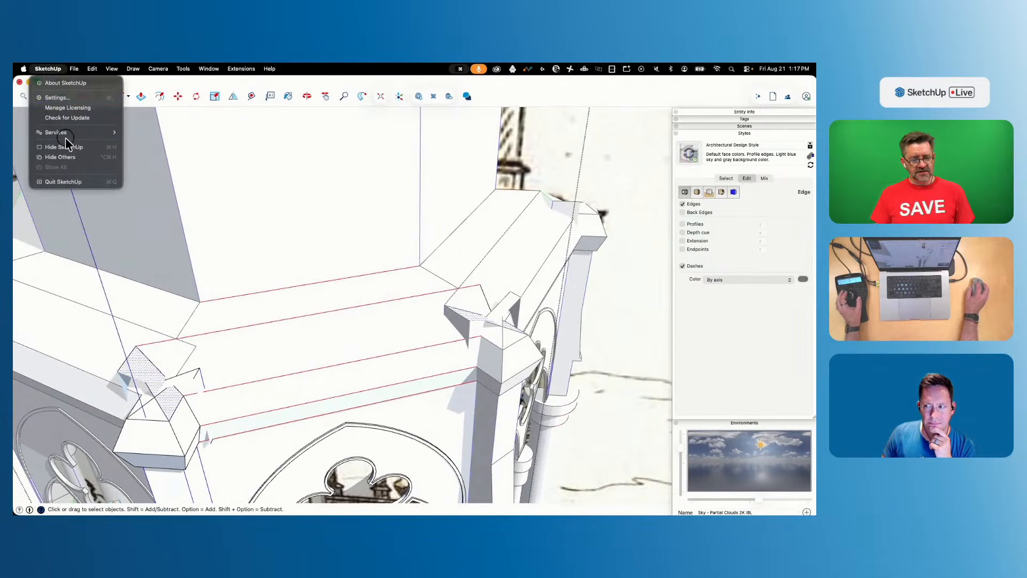
click(60, 98)
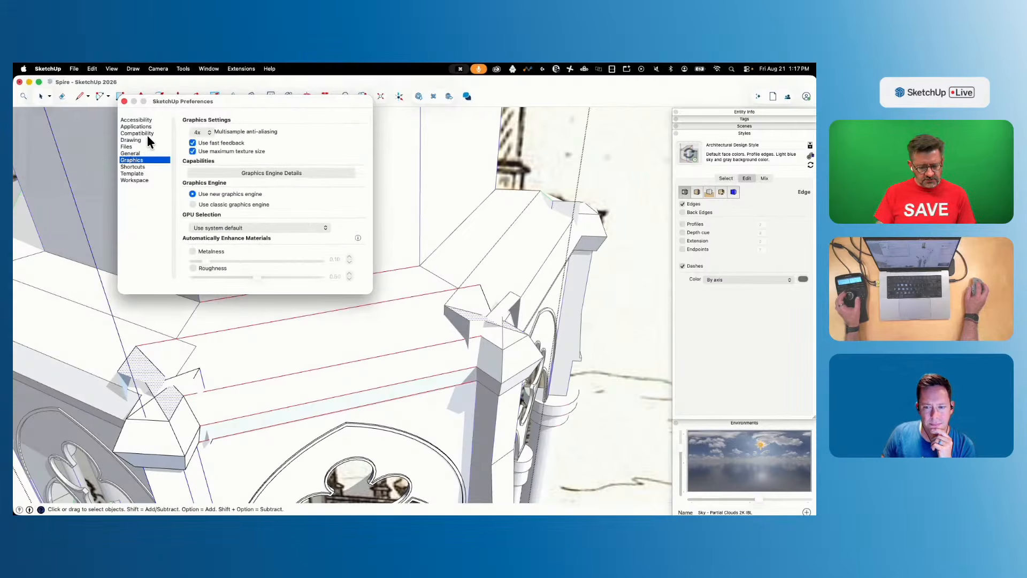
click(133, 137)
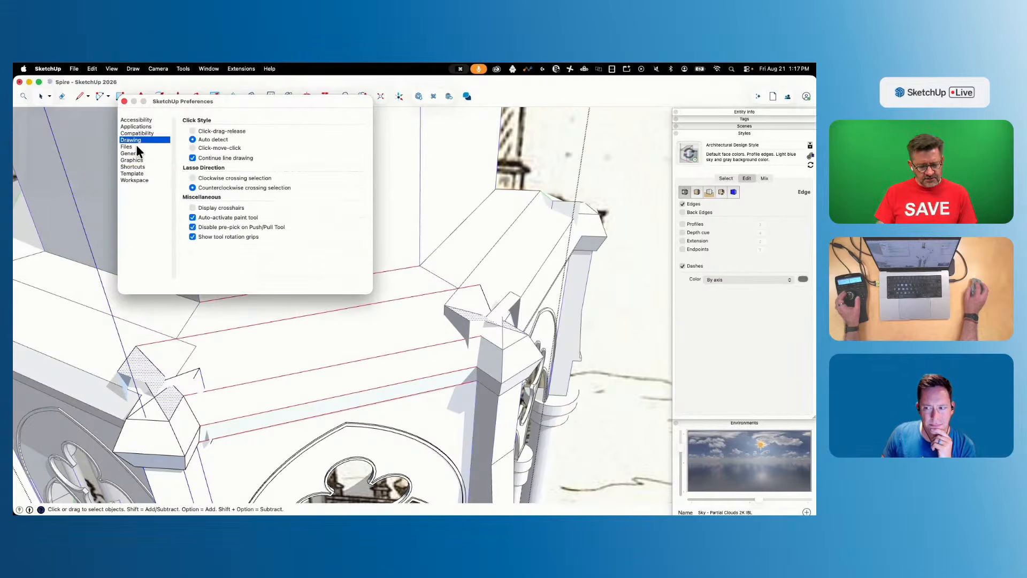
click(136, 122)
click(137, 127)
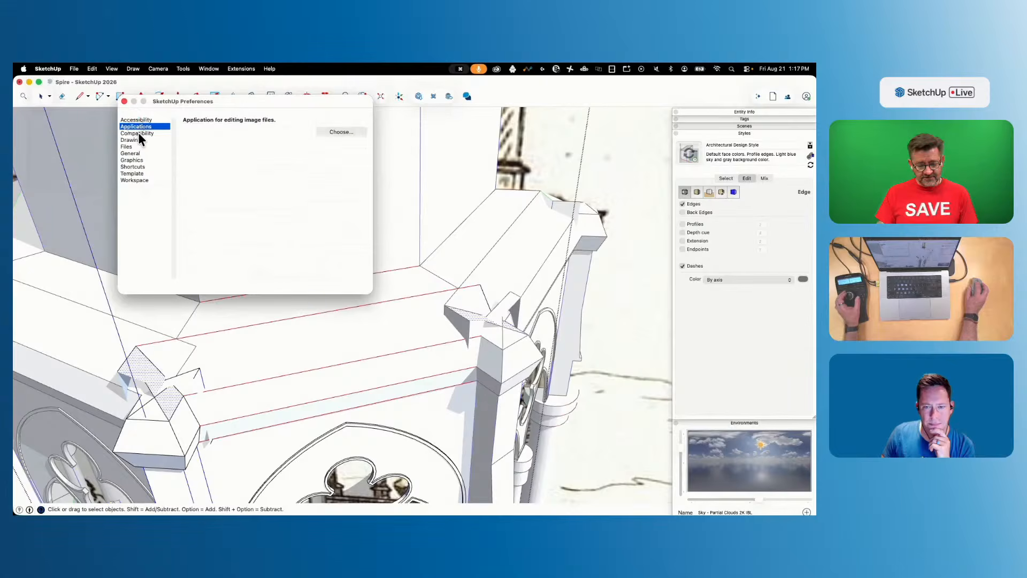
click(138, 133)
click(136, 139)
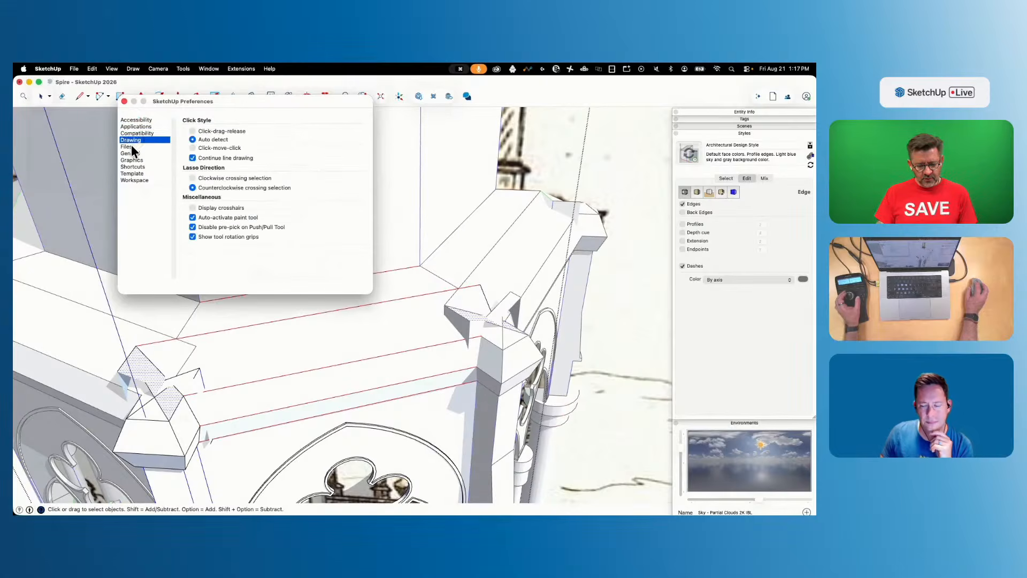
click(130, 146)
click(133, 153)
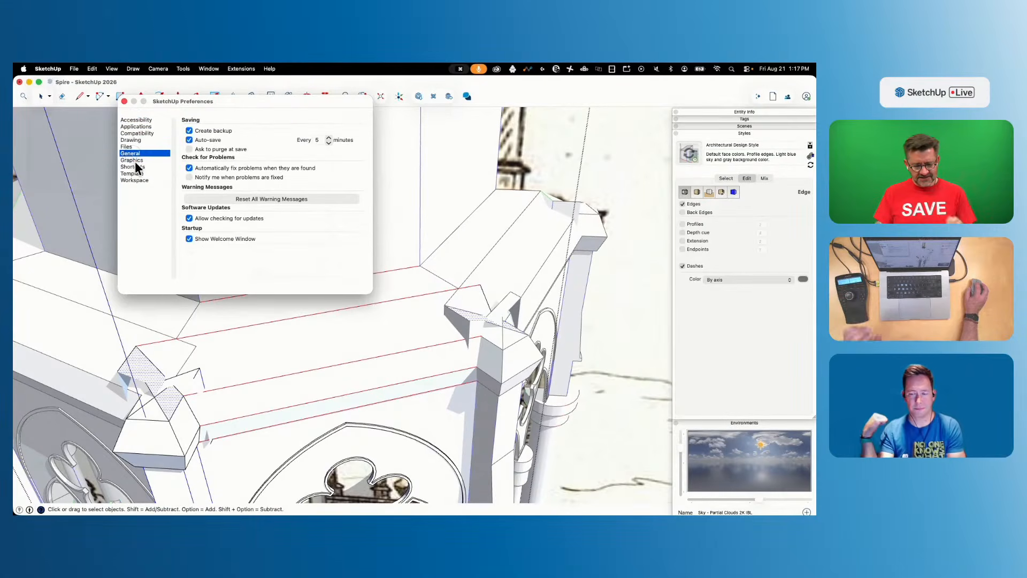
click(135, 161)
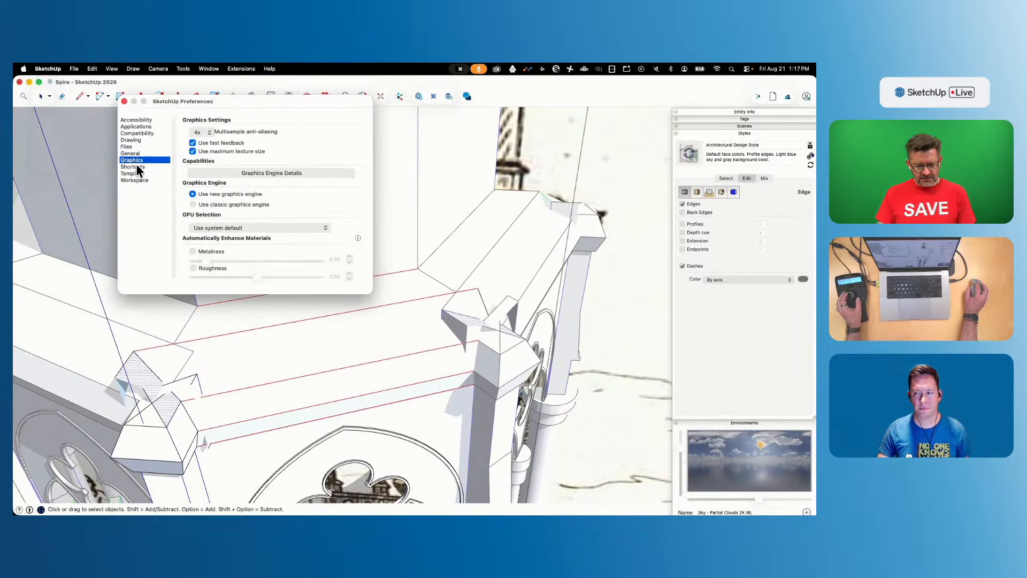
click(137, 168)
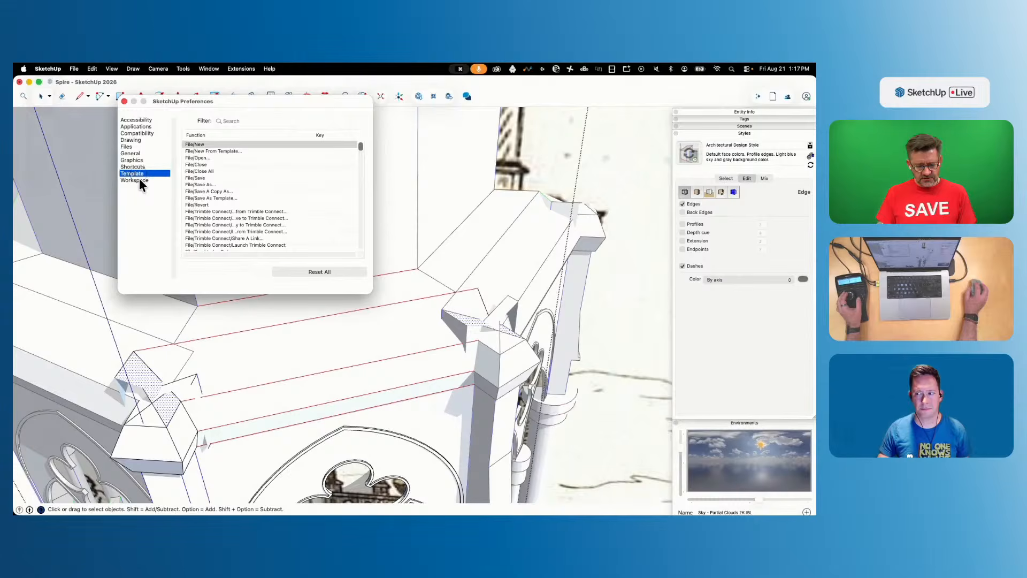
click(140, 180)
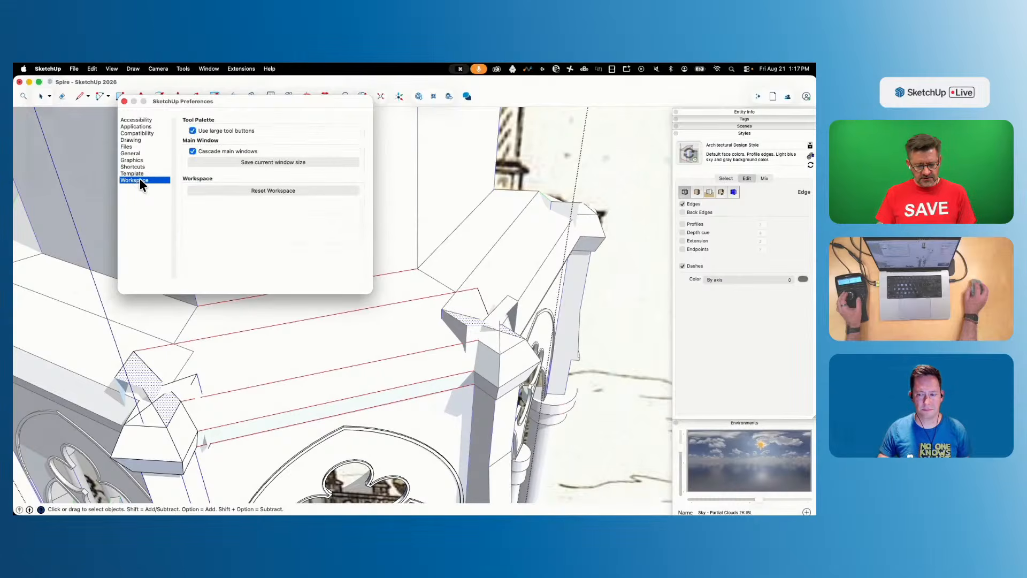
click(124, 101)
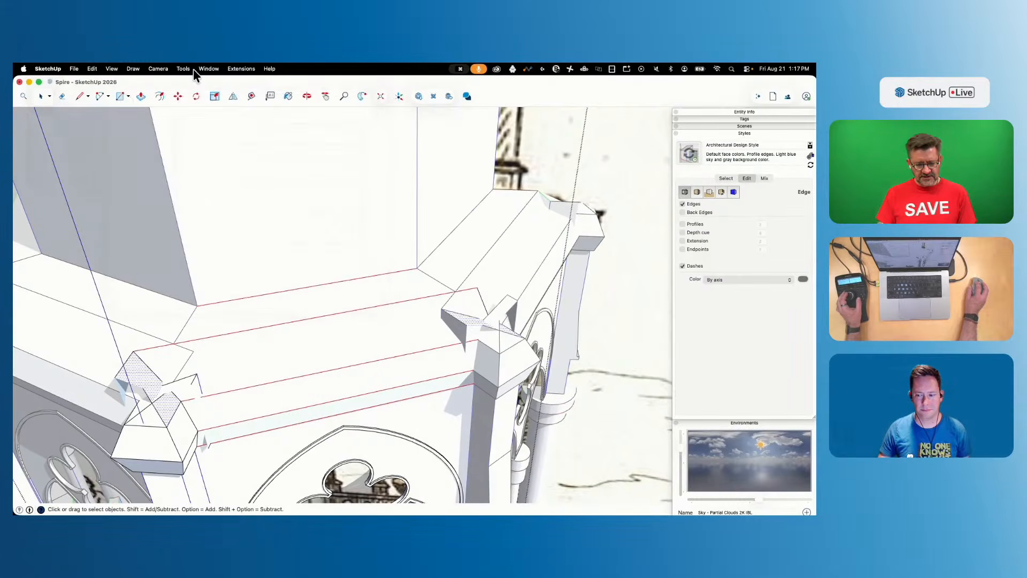
Set similar components to fade towards Lighter in the model's component editing display settings
click(210, 69)
click(220, 182)
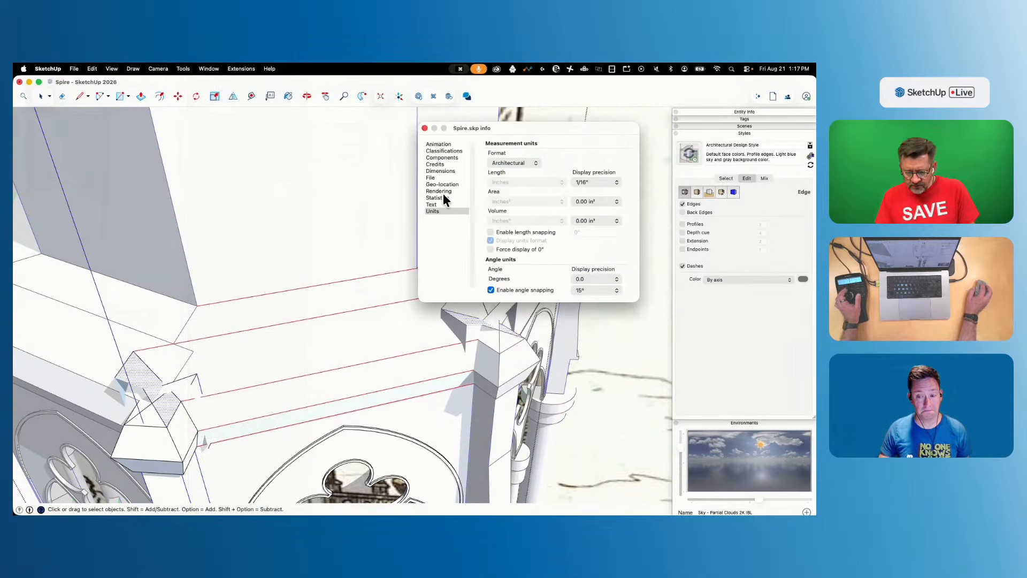
click(440, 192)
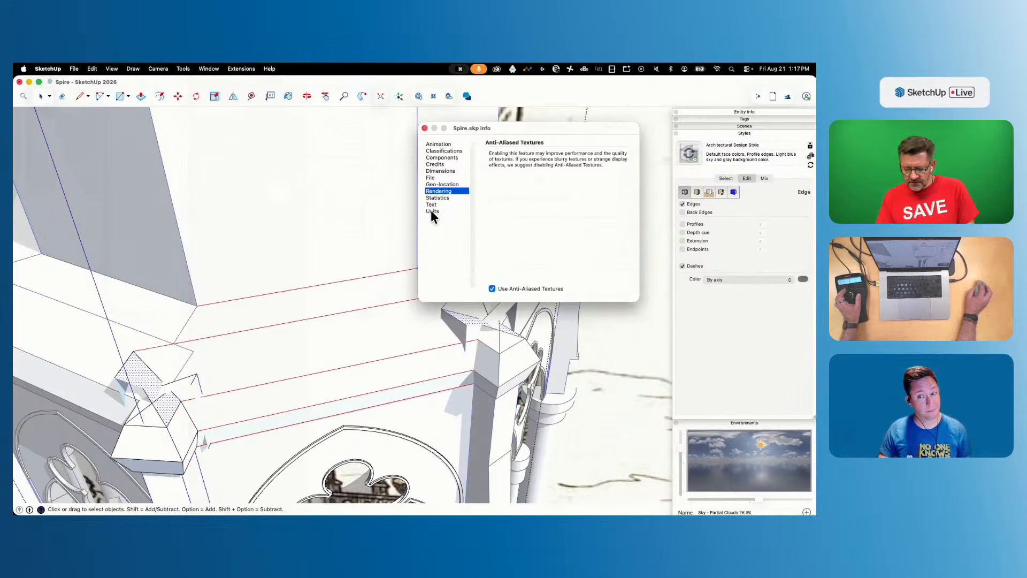
click(443, 144)
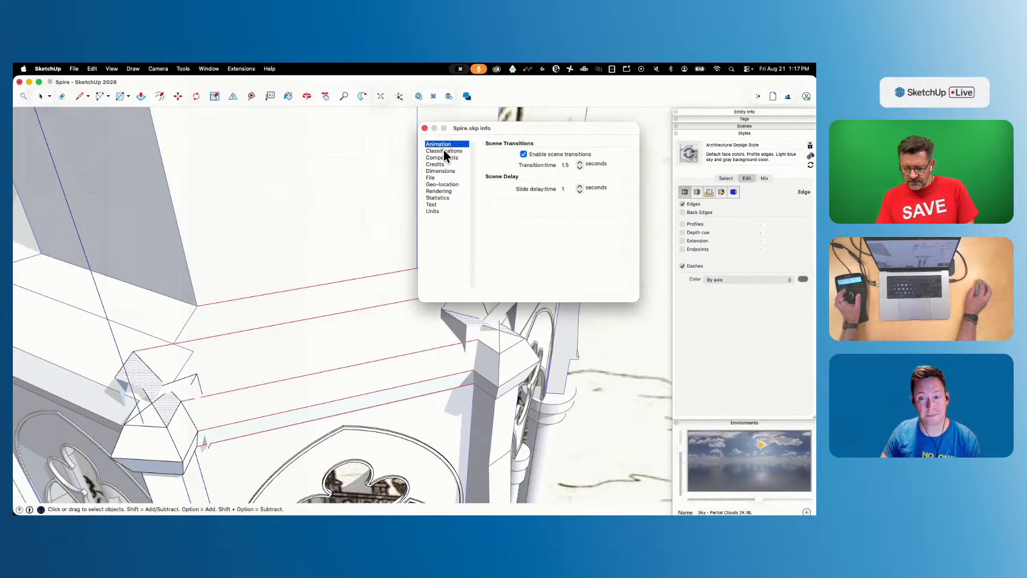
click(443, 163)
click(443, 157)
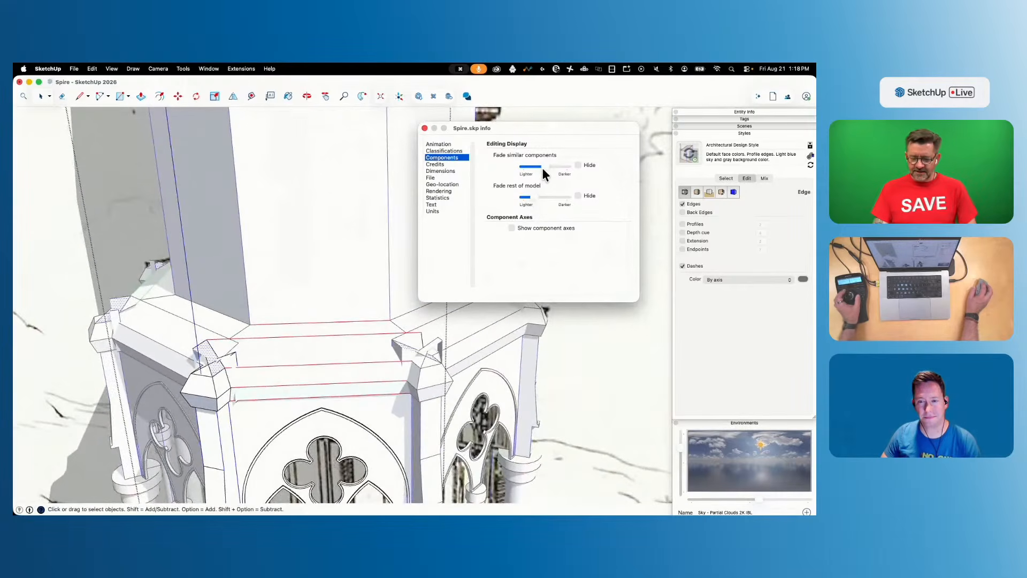
drag(544, 164, 526, 165)
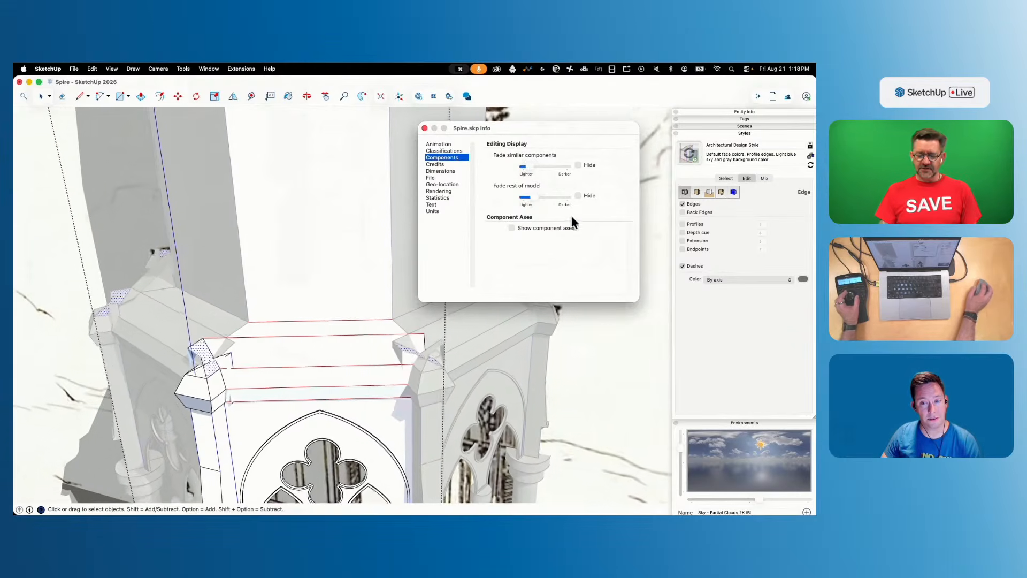
mouse_move(531, 169)
mouse_down()
mouse_move(552, 169)
mouse_move(528, 171)
mouse_up()
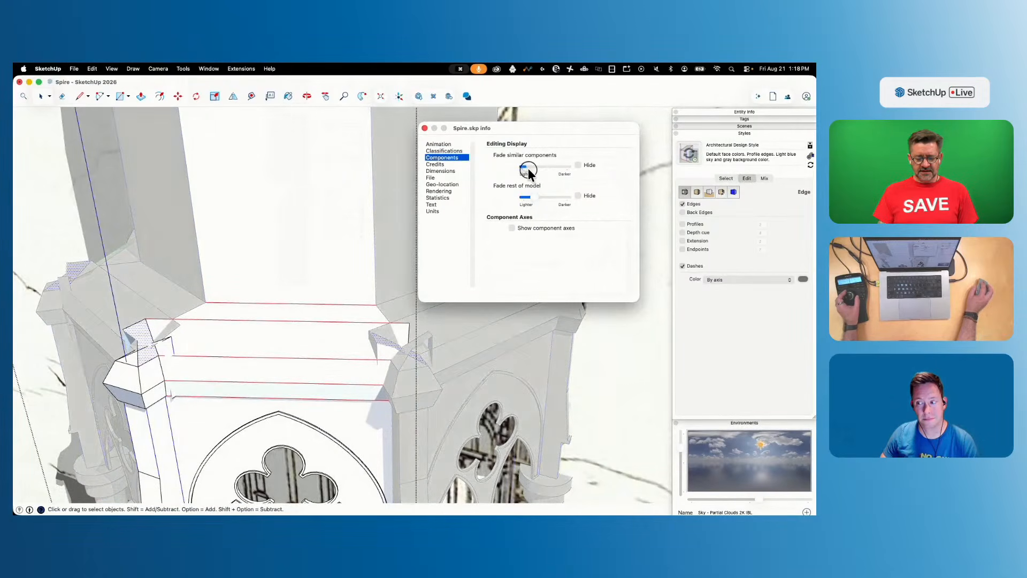
click(426, 128)
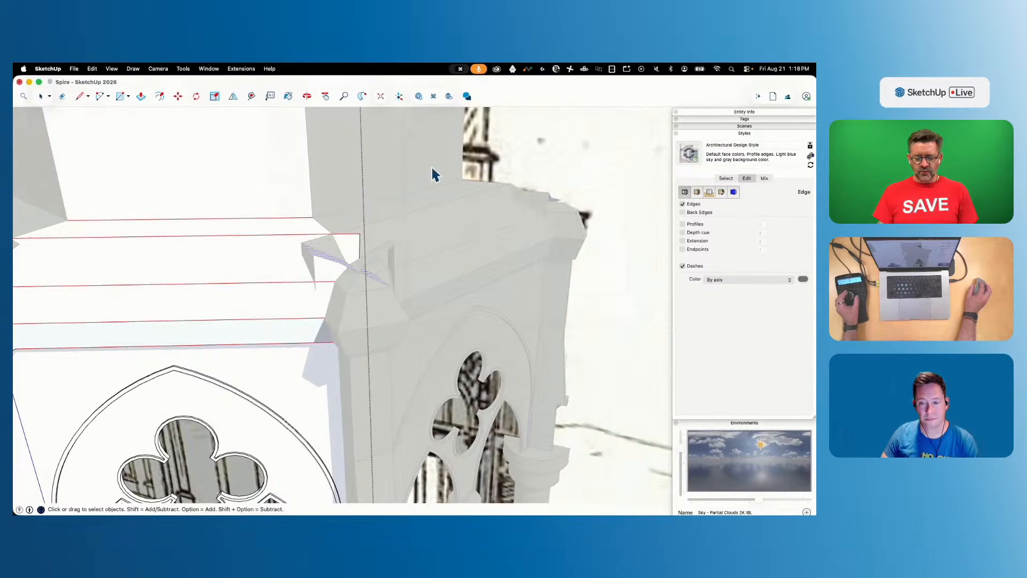
Draw trim lines on the moulding's overshooting upper face, from its intersection with the neighbouring bay down along the adjoining pier faces
key(l)
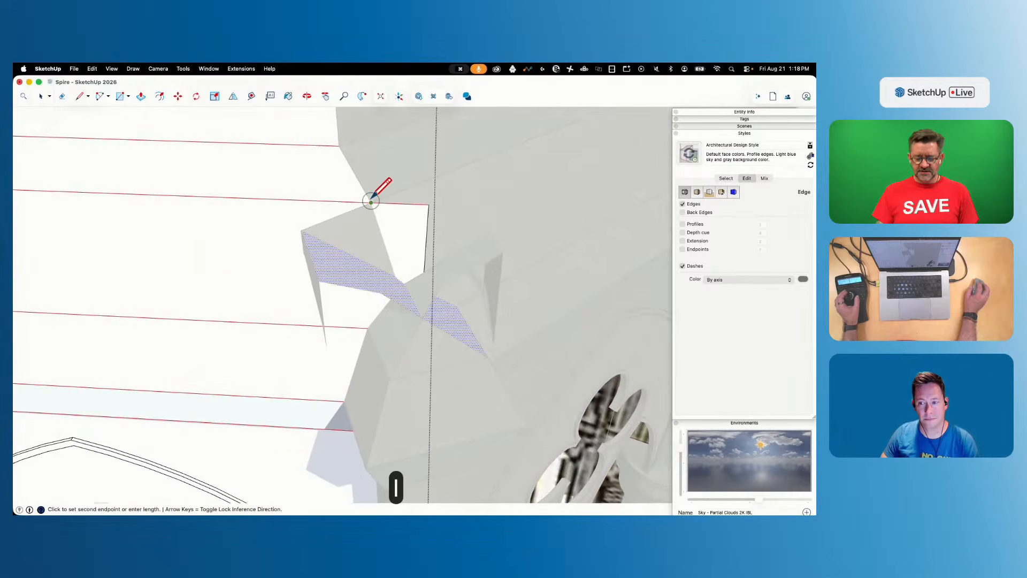
click(371, 201)
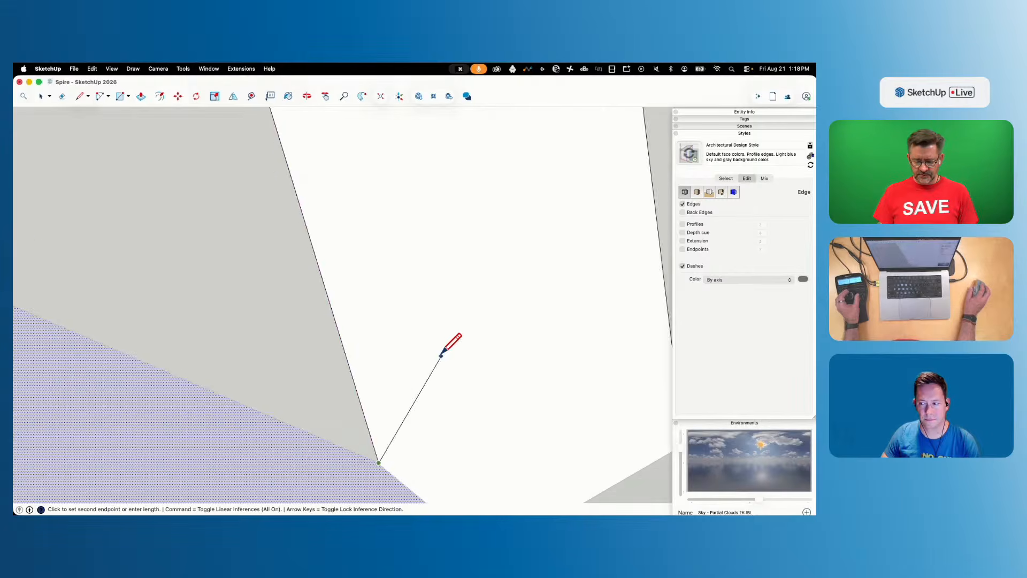
key(space)
key(l)
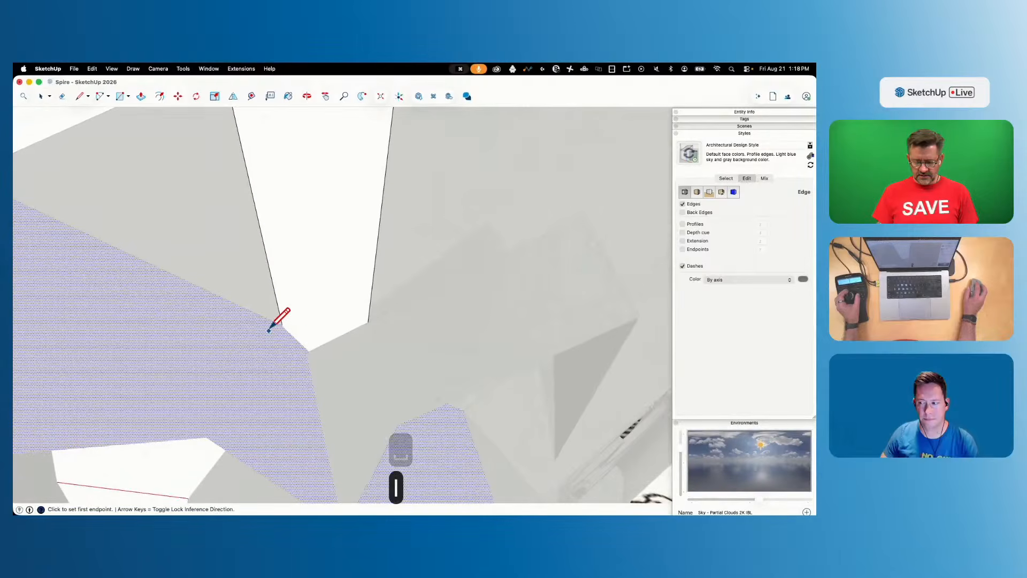
click(282, 324)
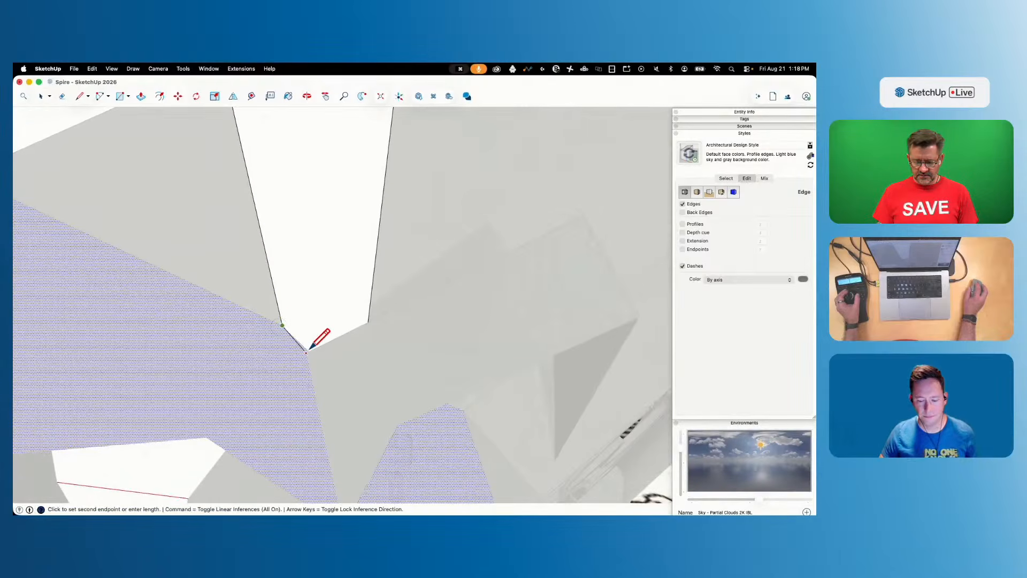
scroll(307, 352, up, 5)
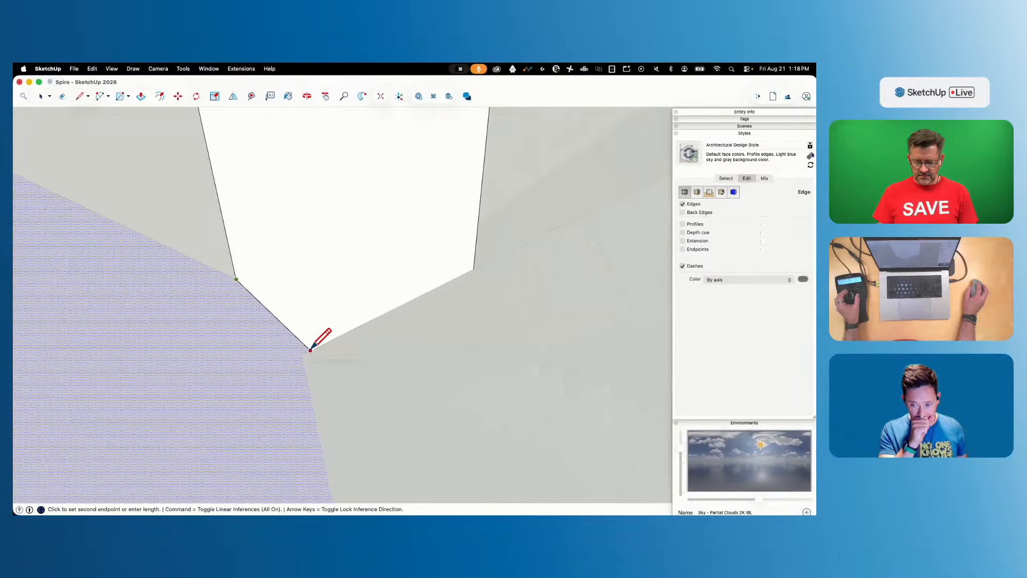
key(space)
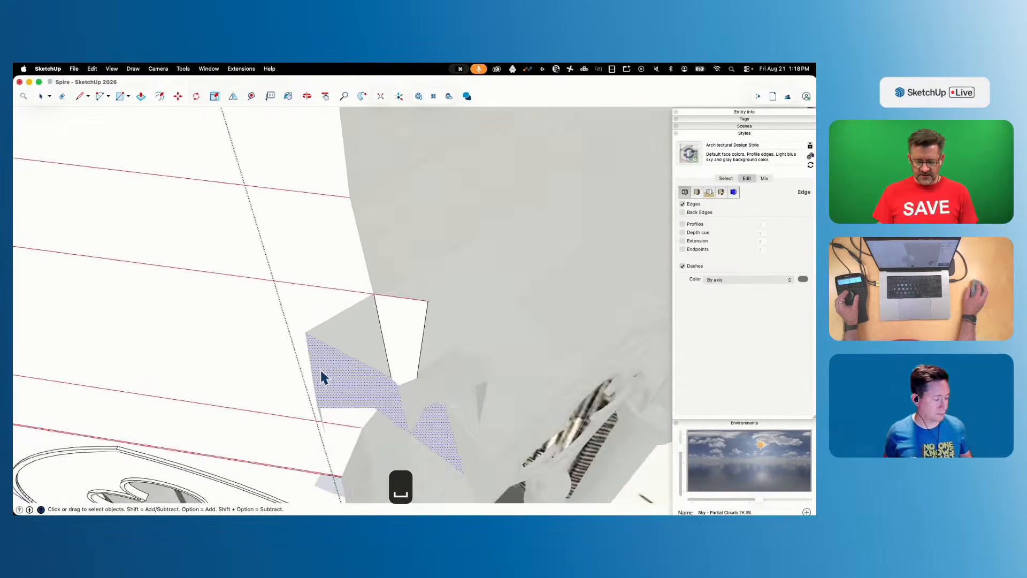
key(e)
click(411, 300)
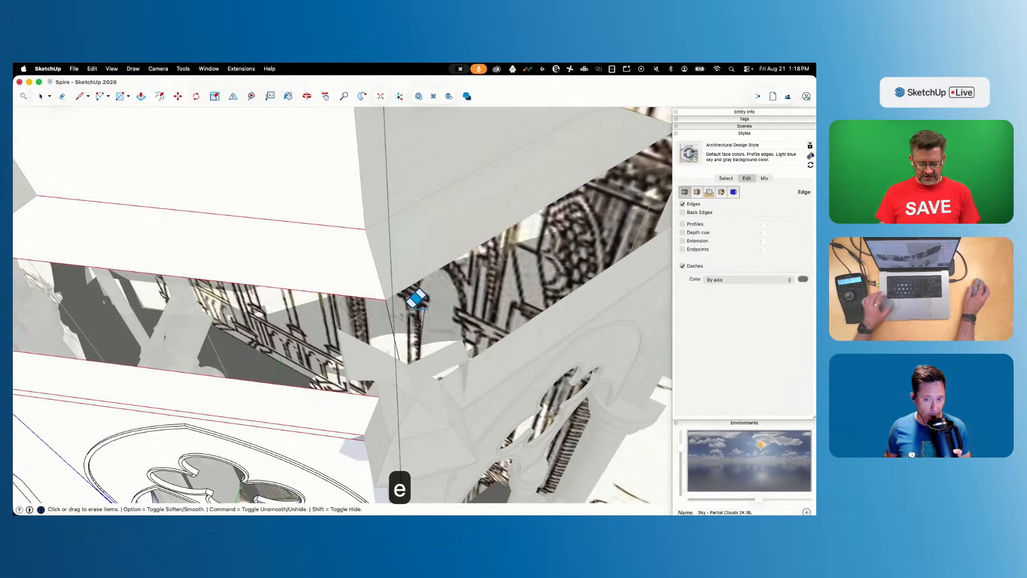
key(super+z)
Draw a trim line down the moulding's overshooting end along the neighbouring pier and erase the outer edges of the excess
key(l)
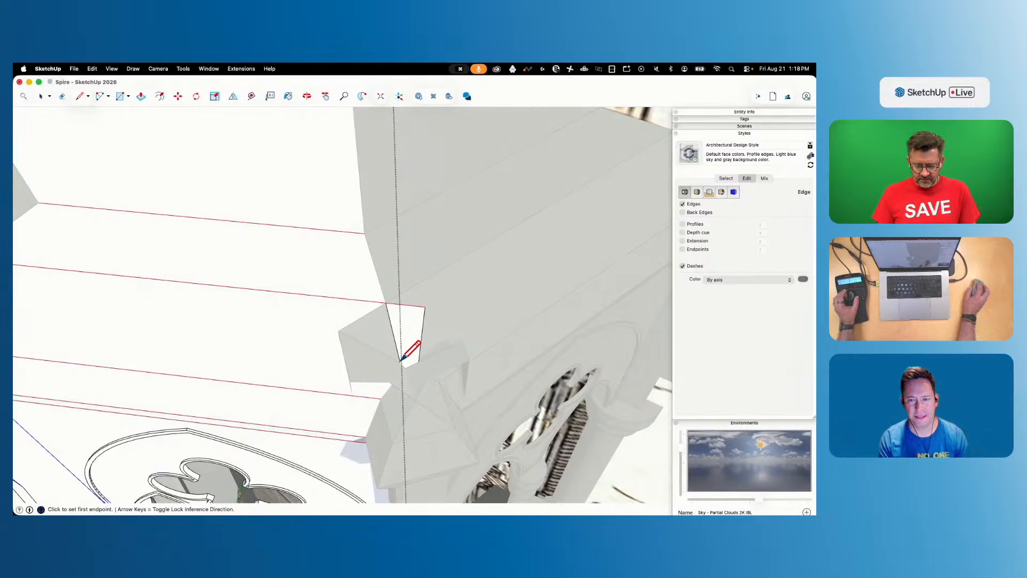
click(400, 362)
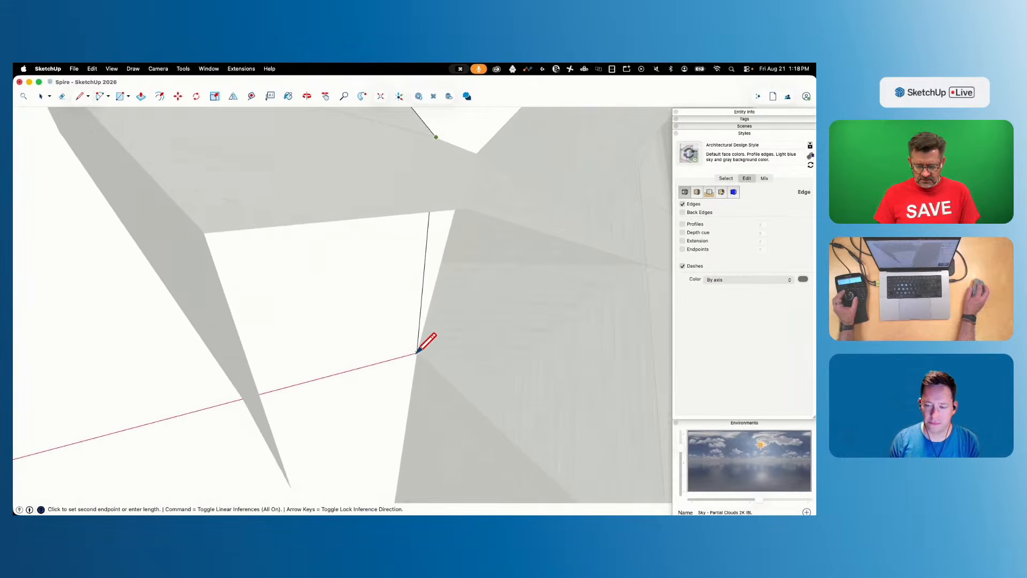
key(e)
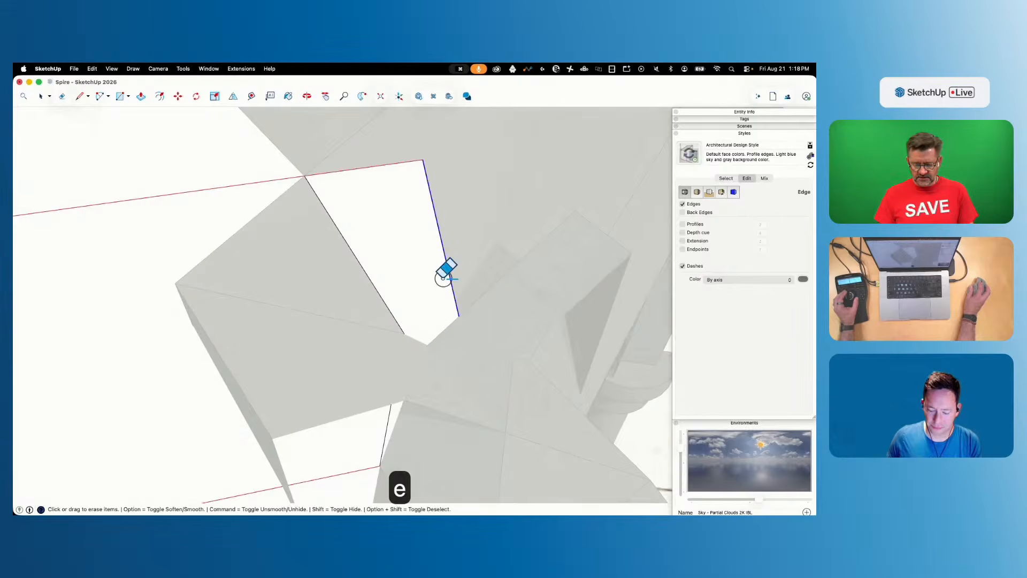
Trim the moulding's lower sloping faces with lines along the neighbouring pier, erasing the overshoot and restoring the missing face
key(l)
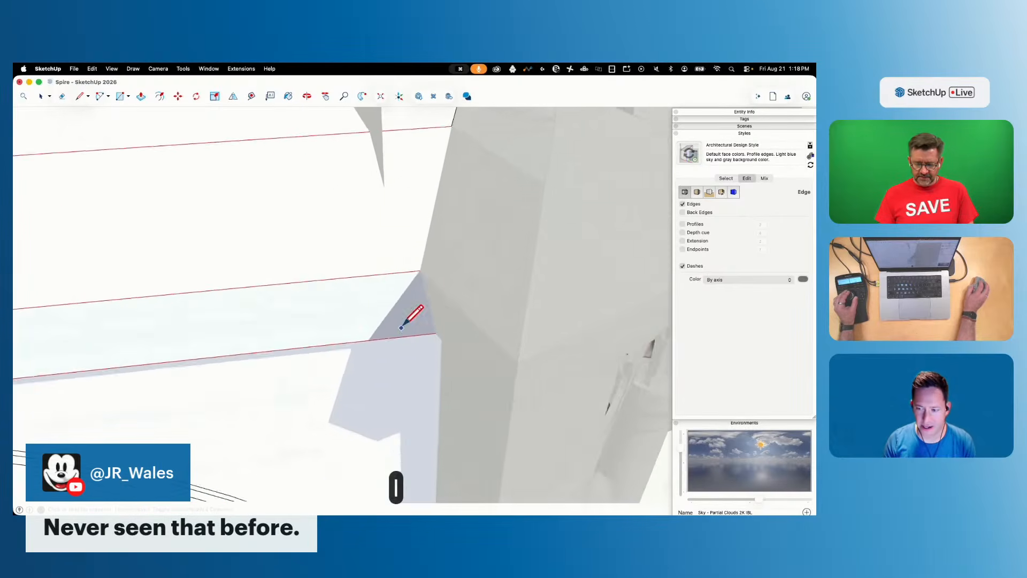
click(454, 147)
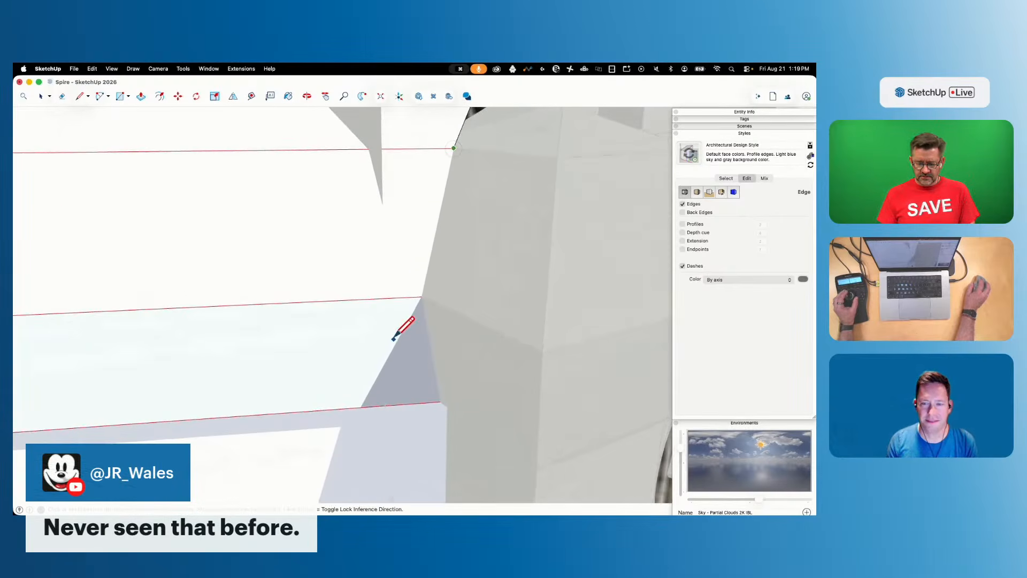
click(422, 295)
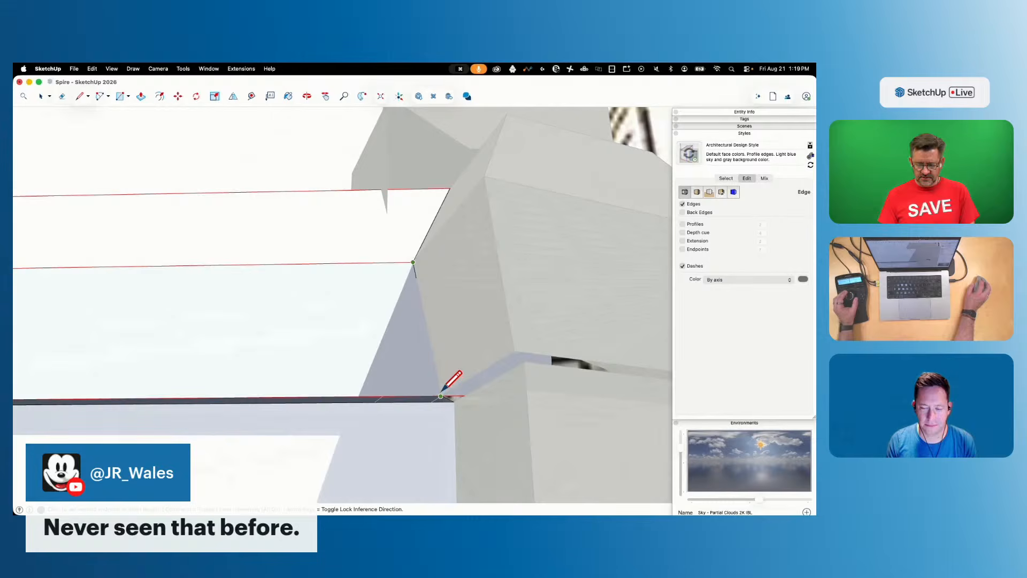
key(e)
click(457, 382)
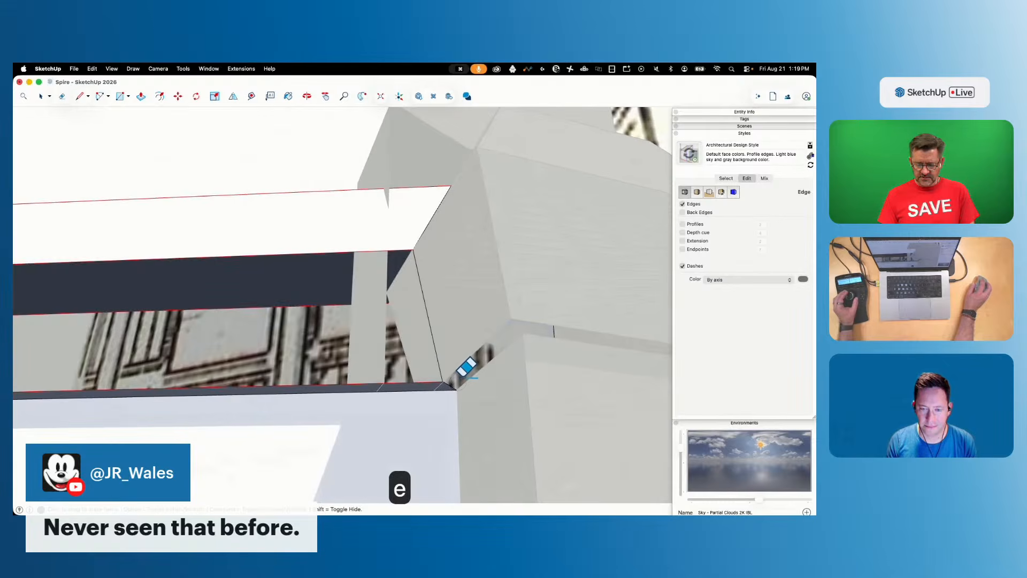
middle_drag(492, 351, 502, 346)
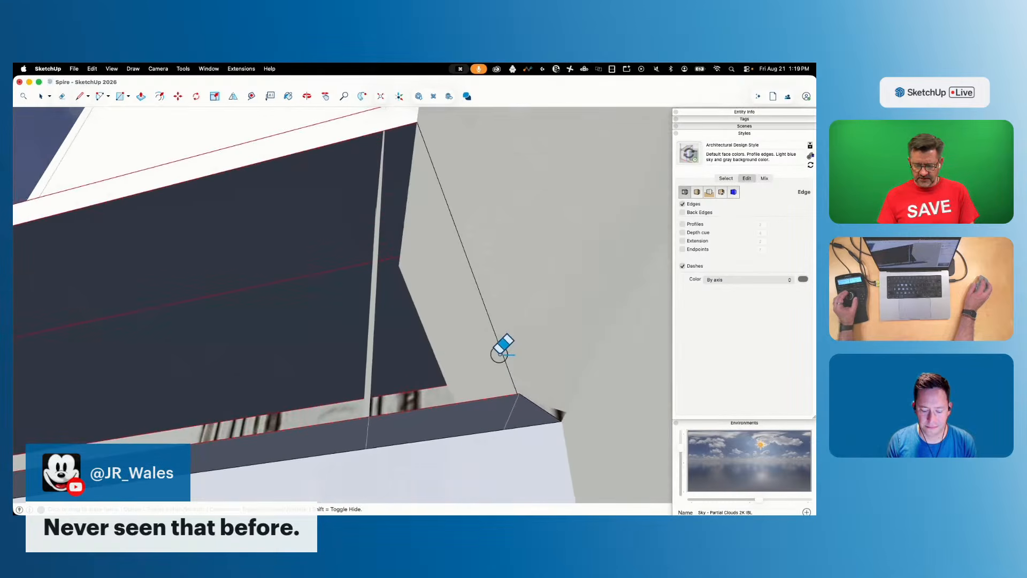
click(519, 393)
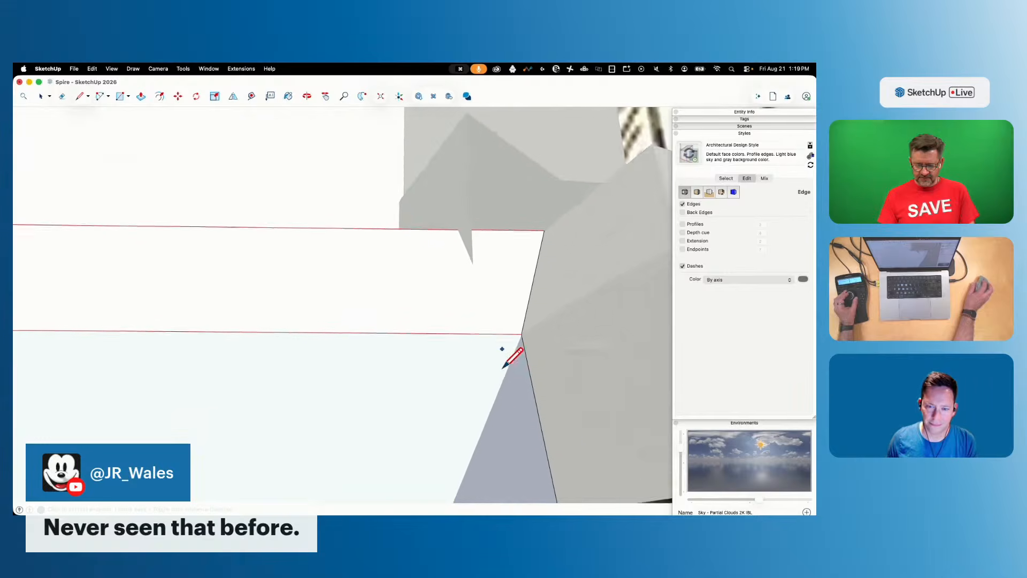
Trim the moulding's opposite end around the corner pier's pointed cap, drawing the intersection lines and erasing the overshooting edges
key(space)
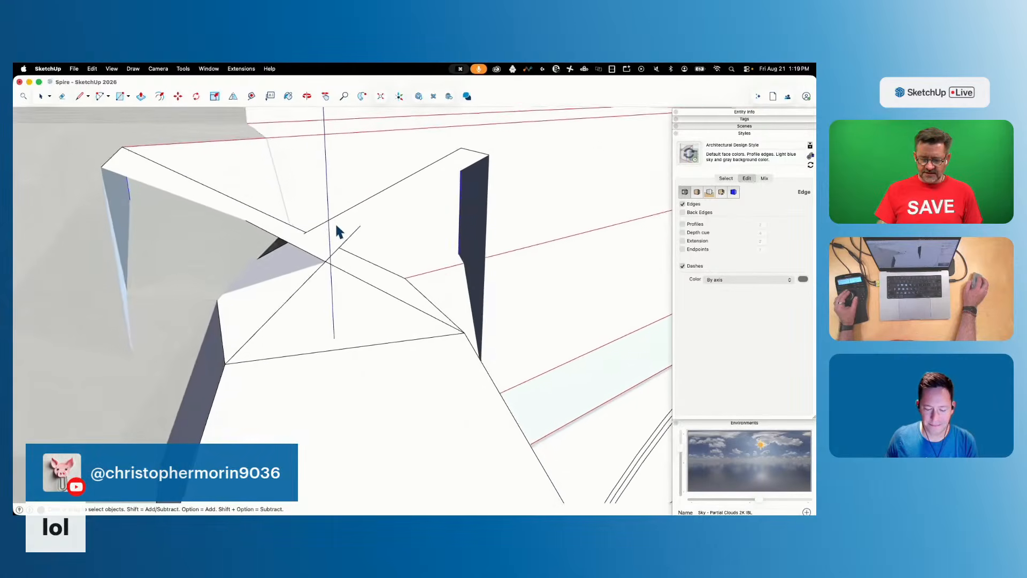
key(l)
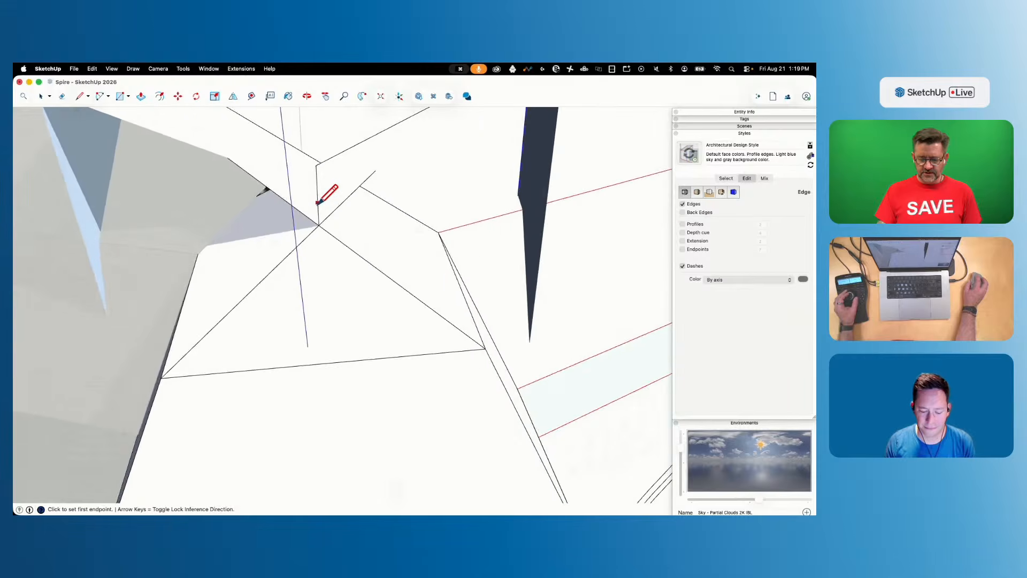
key(e)
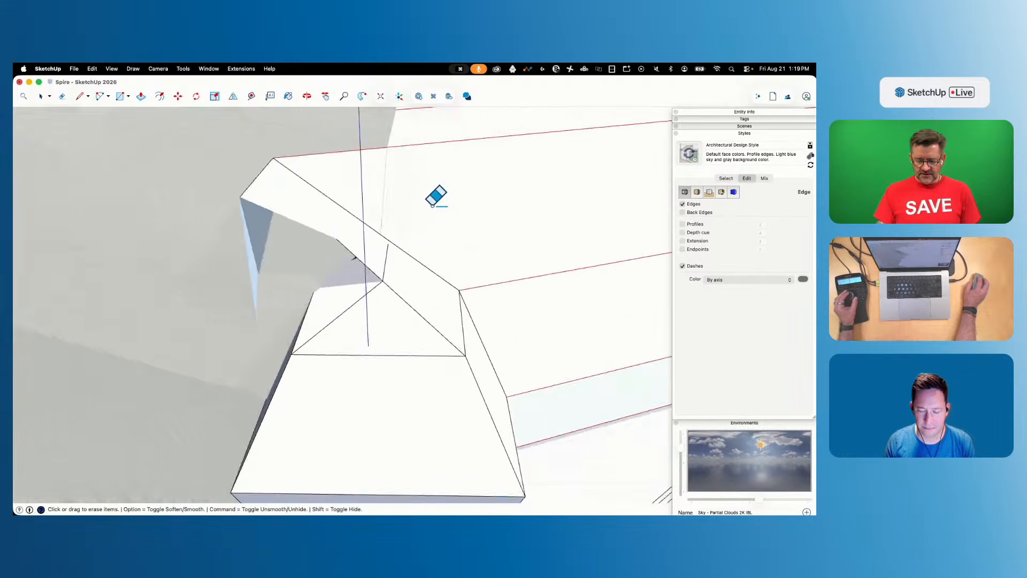
key(l)
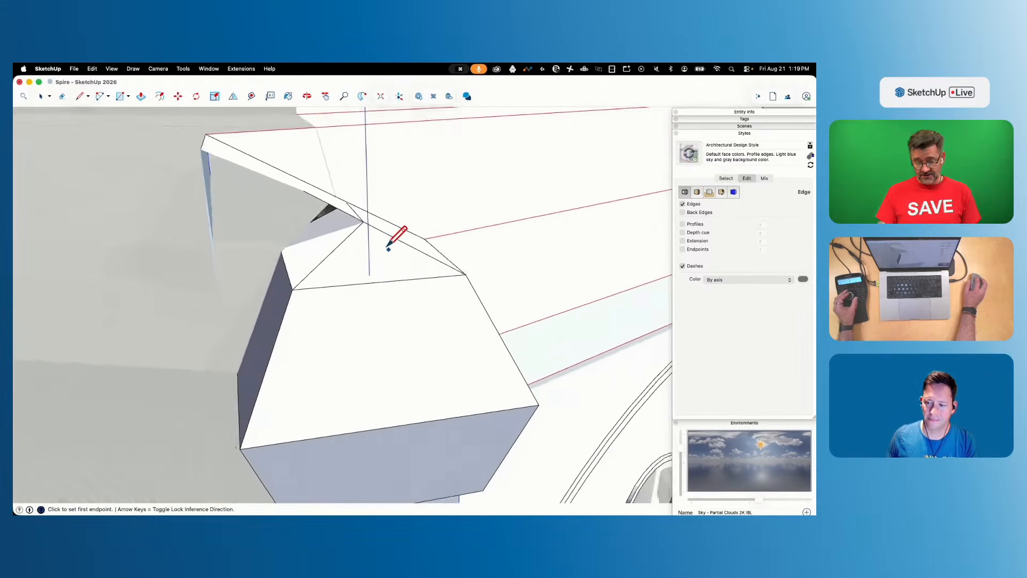
key(e)
key(l)
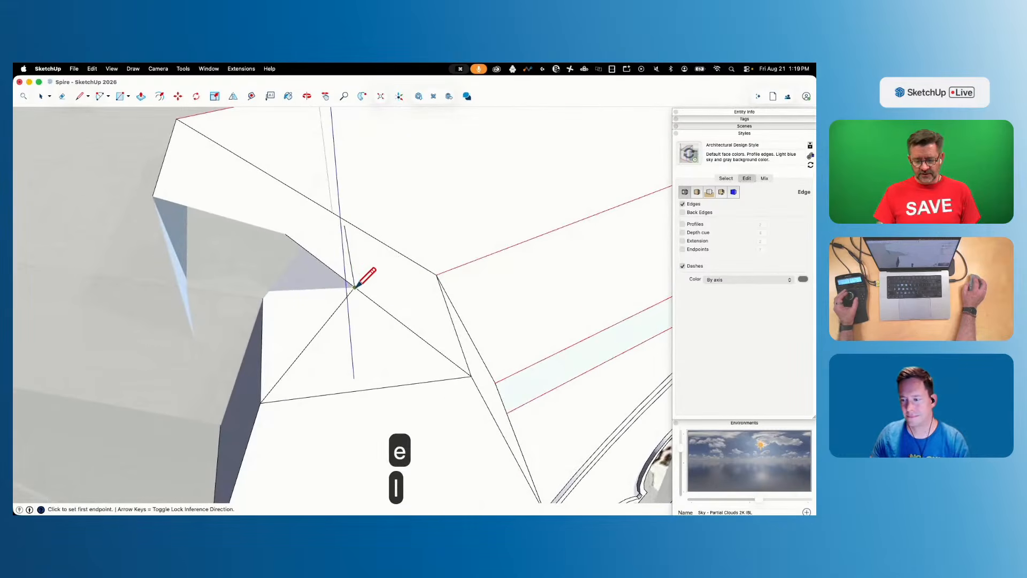
key(e)
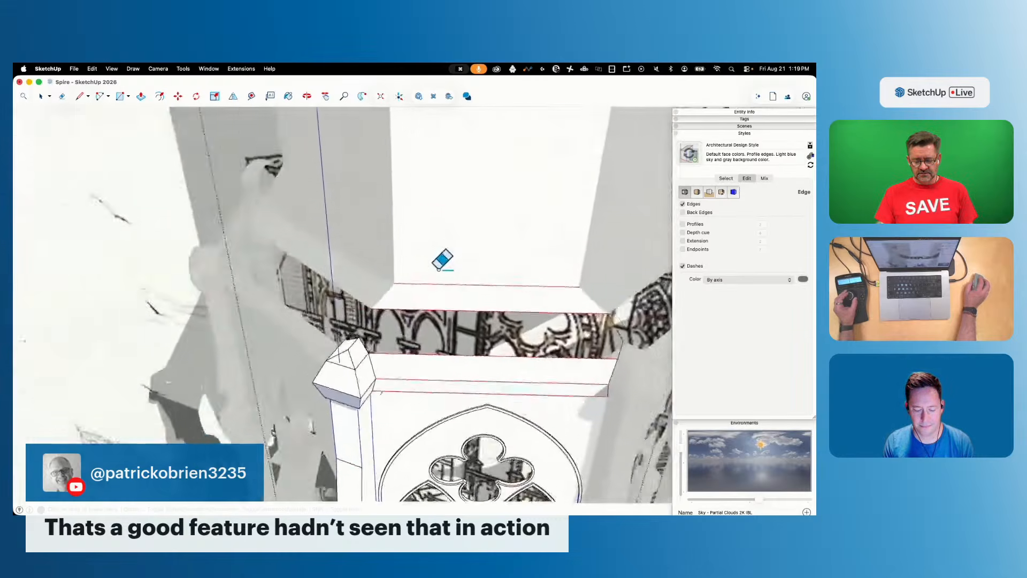
key(l)
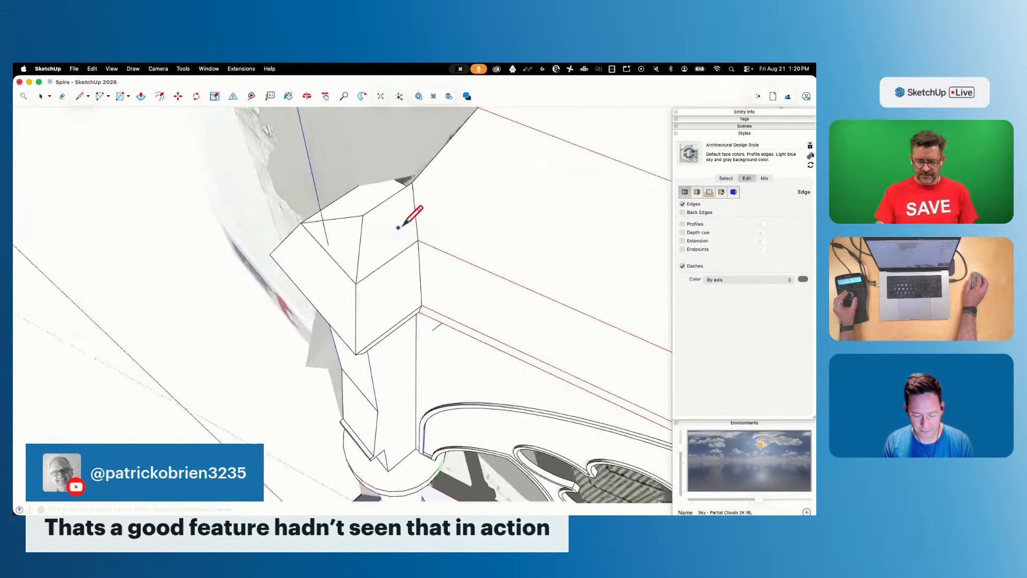
Close the sliver gap at the moulding's far end with edges meeting the neighbouring pier, undoing the surplus inner line
key(space)
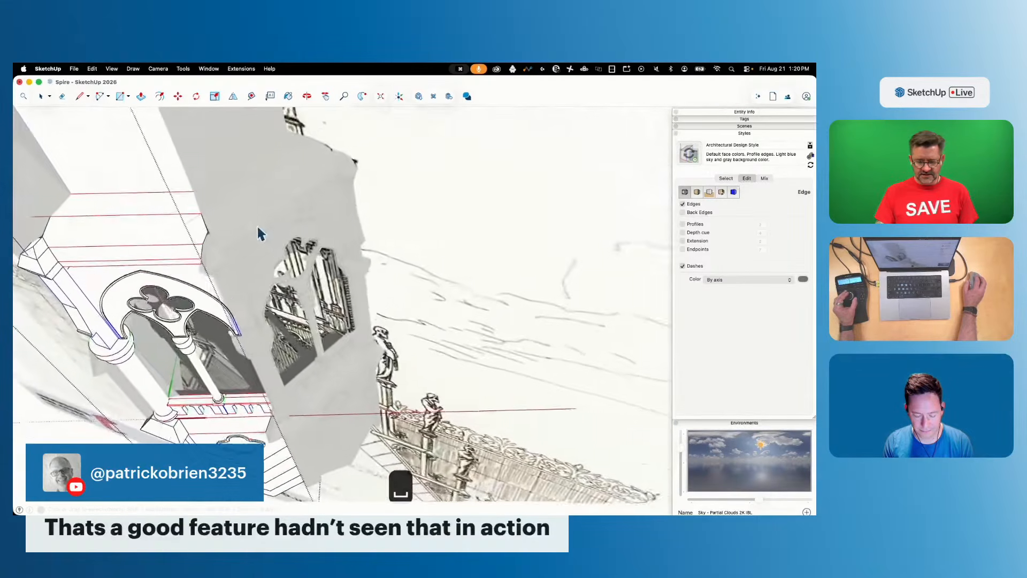
key(l)
mouse_move(223, 232)
middle_down()
mouse_move(380, 160)
mouse_move(372, 211)
middle_up()
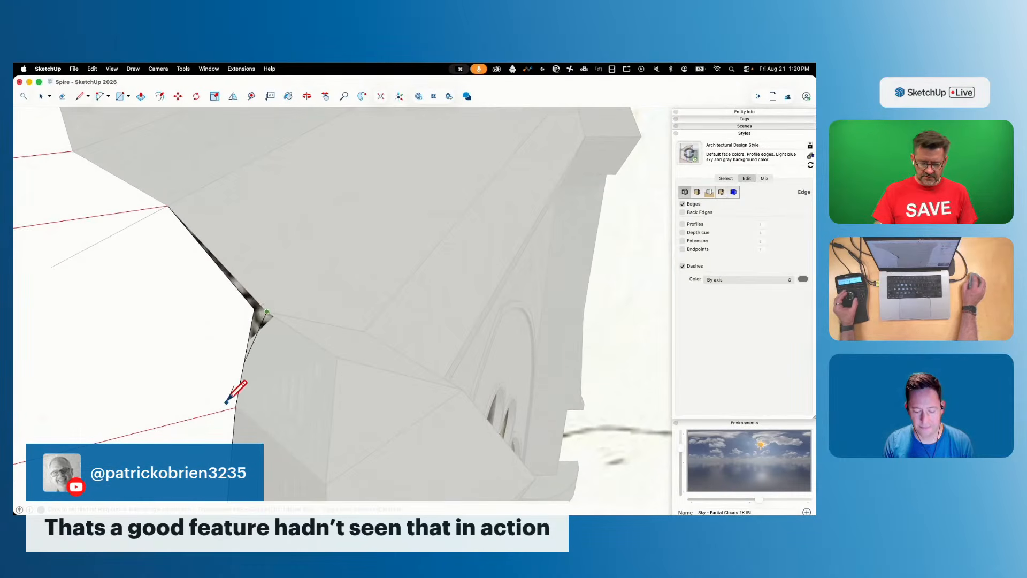
scroll(256, 299, up, 5)
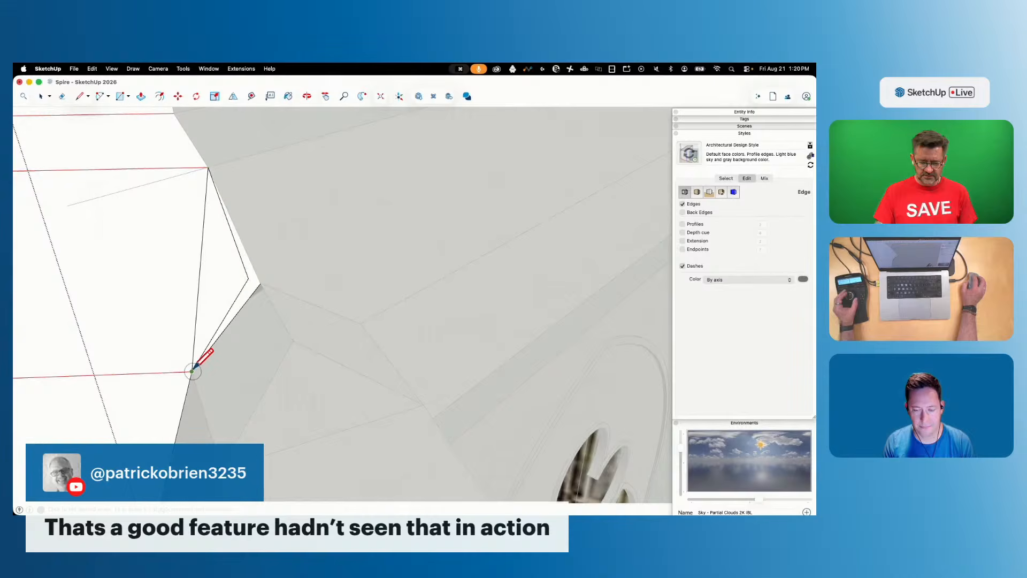
click(210, 266)
key(super+z)
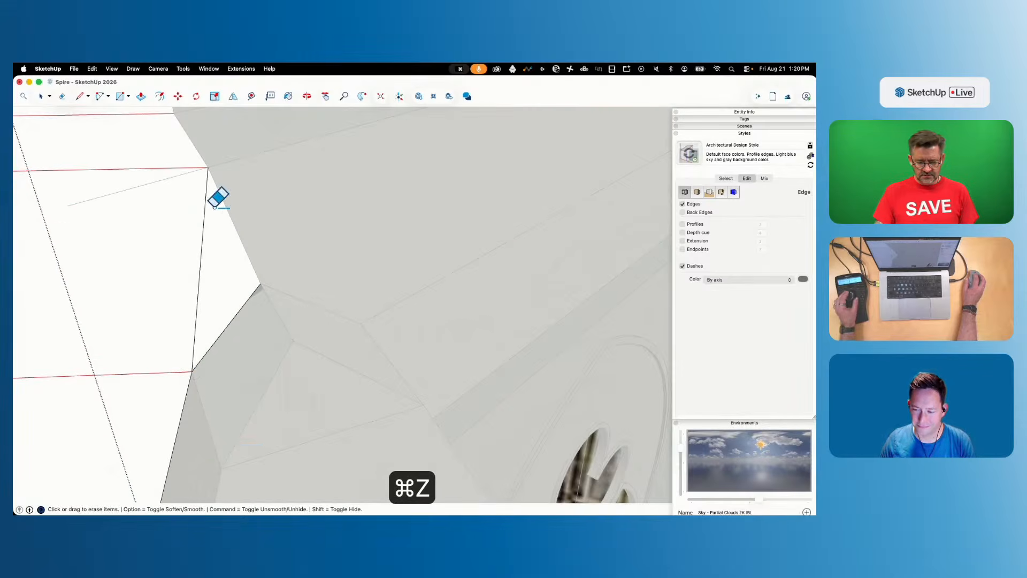
Erase the moulding edge overshooting beyond the corner pier cap and leave the bay component
key(space)
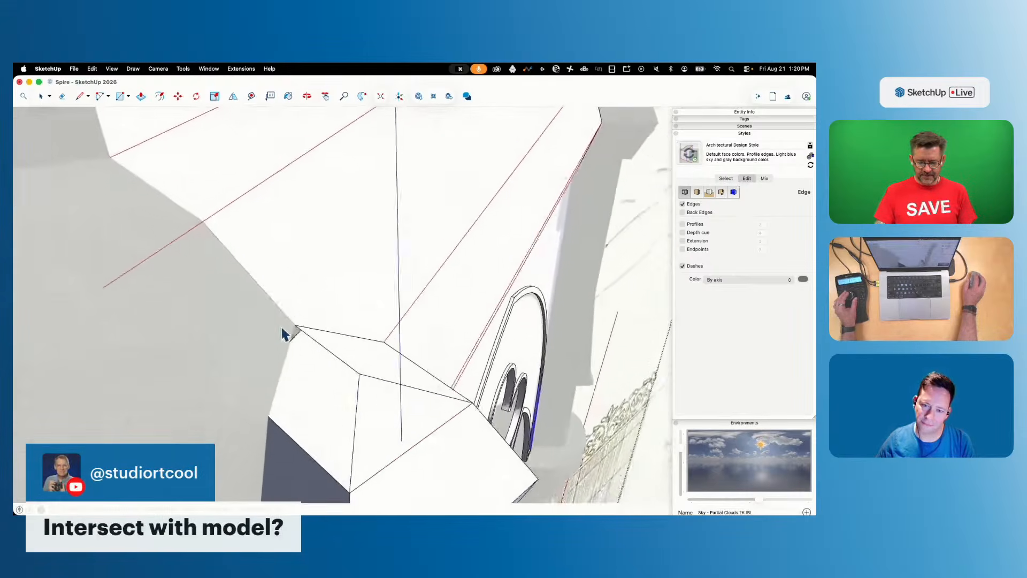
key(l)
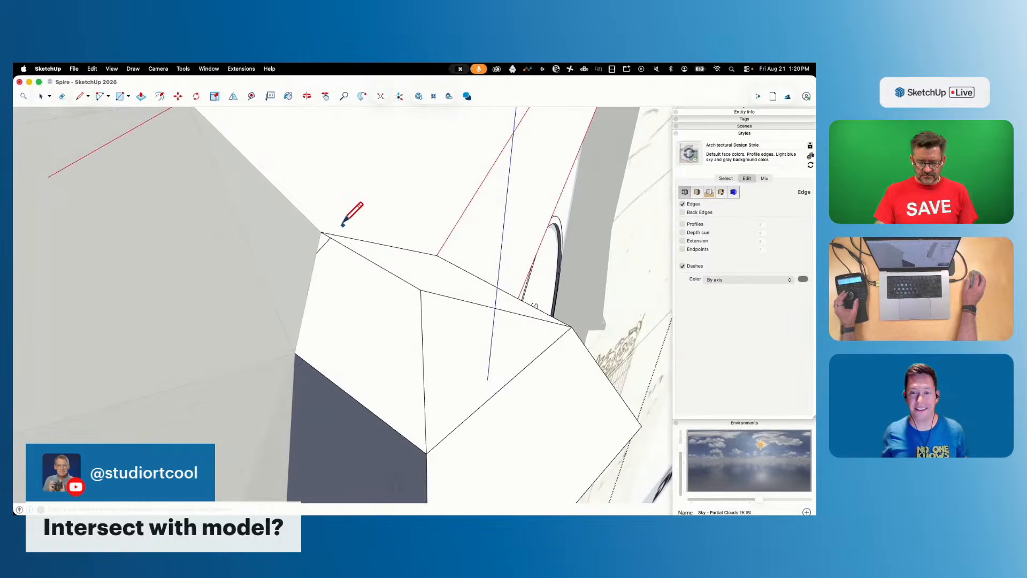
key(space)
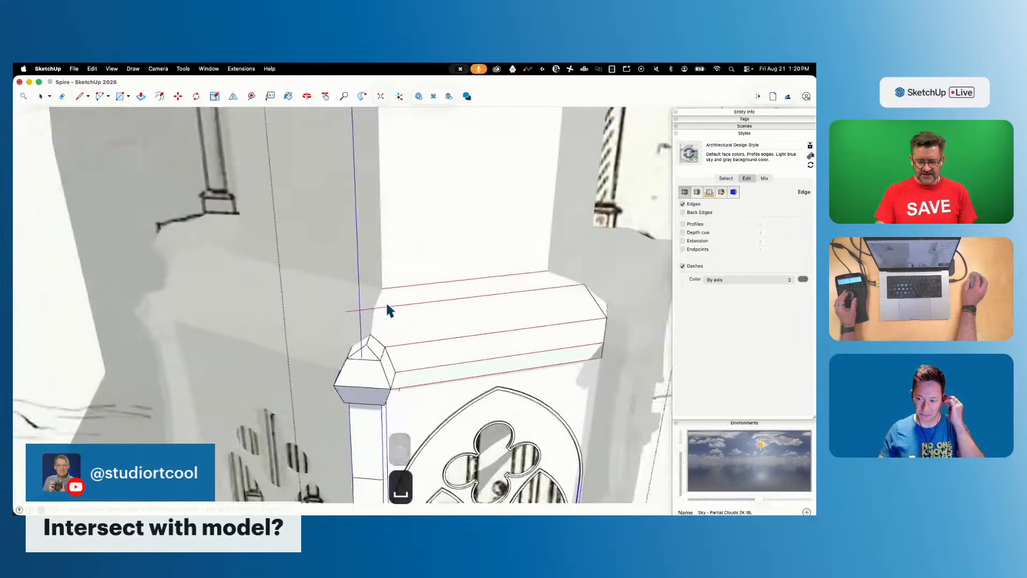
key(e)
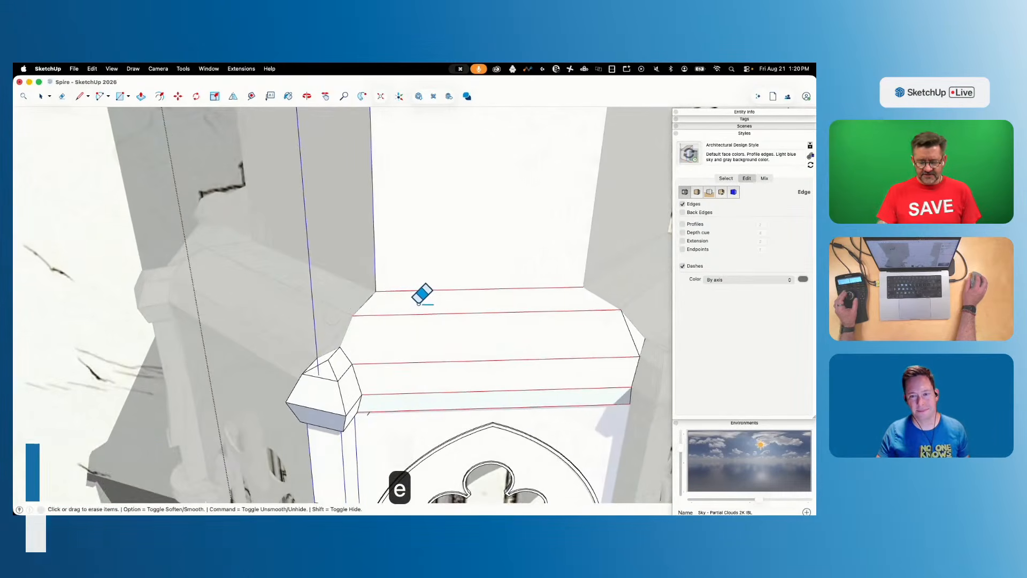
key(space)
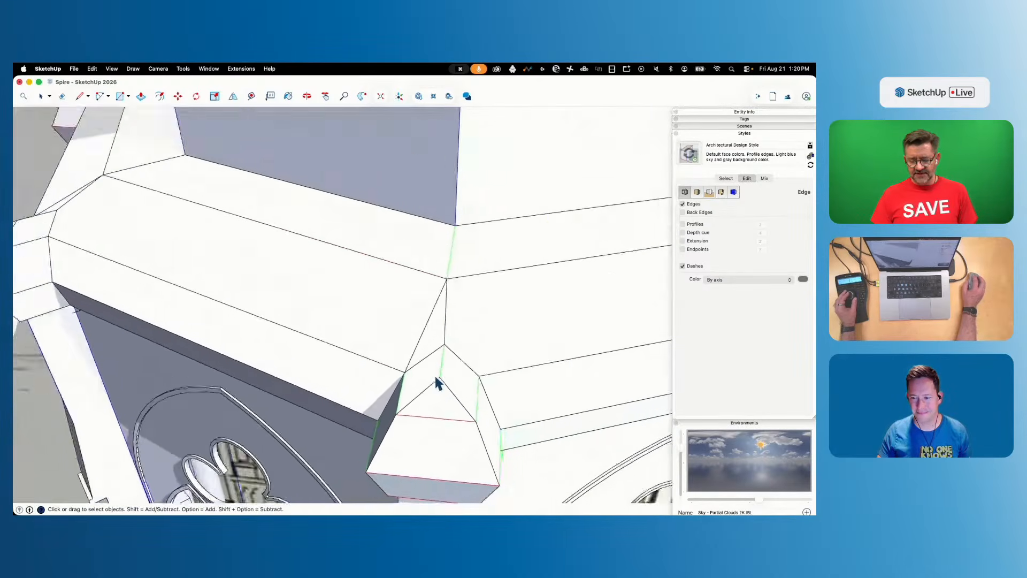
Check the moulding junctions around the tower in X-ray view and undo the last edits
key(x)
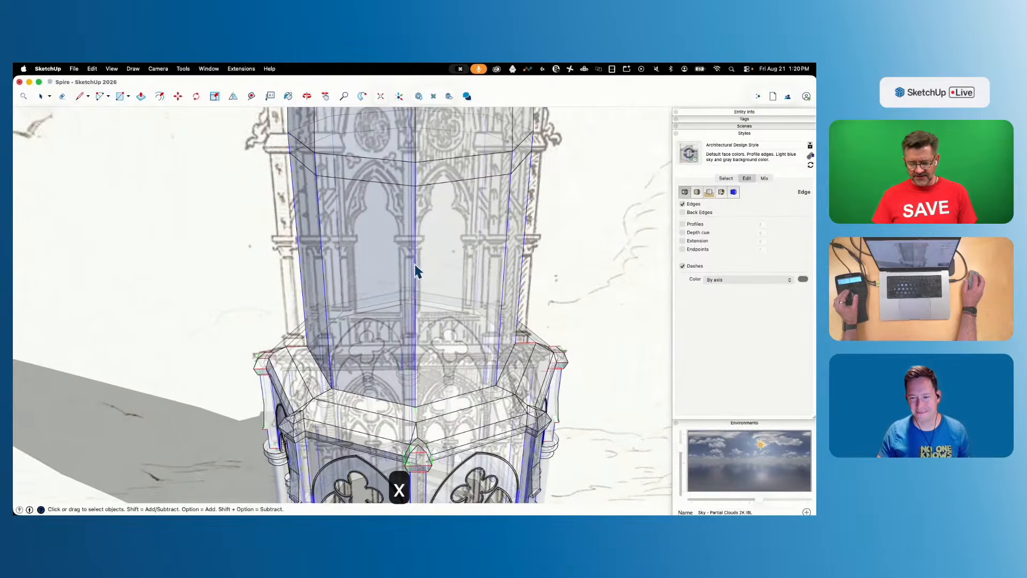
key(super+z)
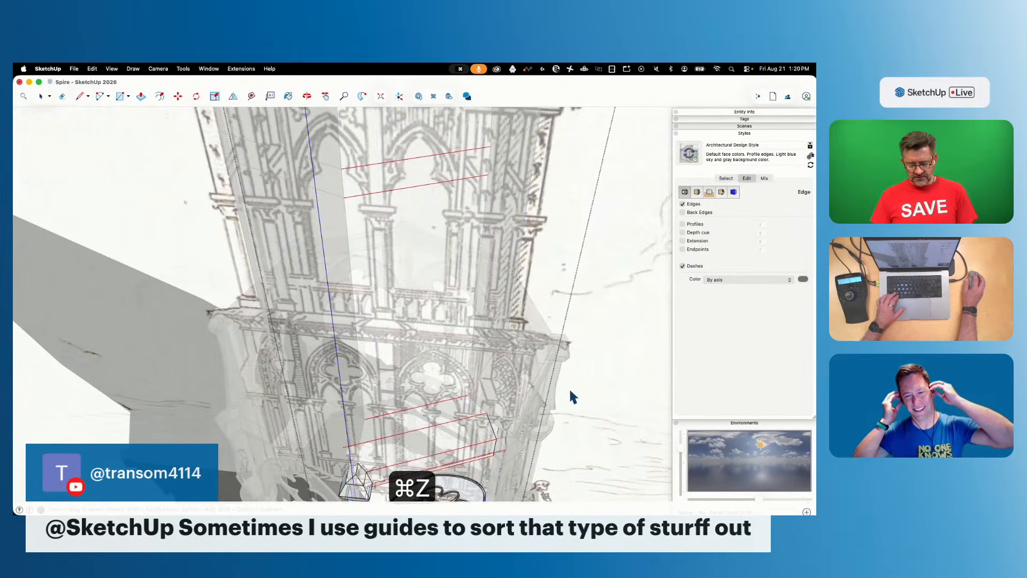
key(super+z)
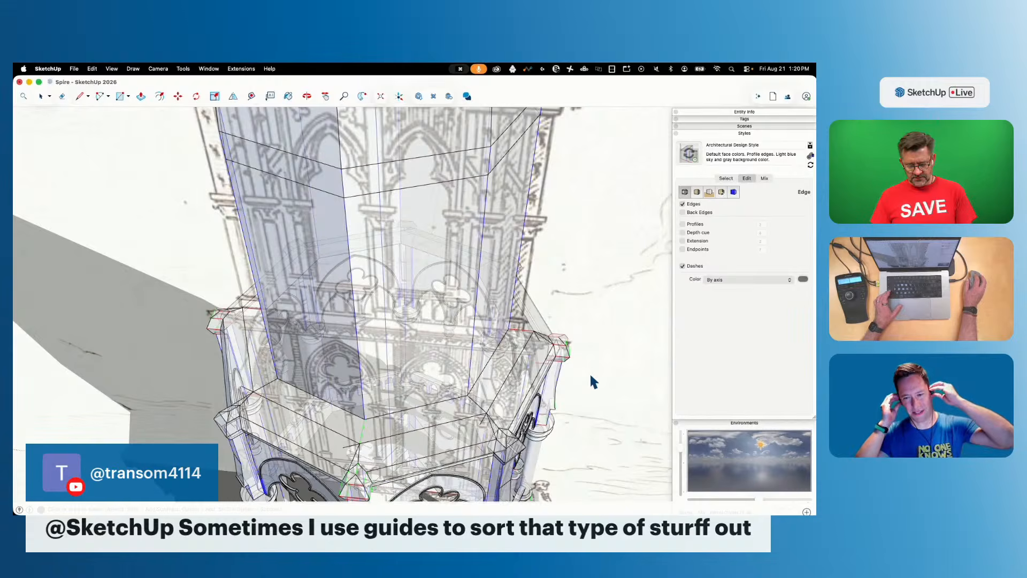
key(x)
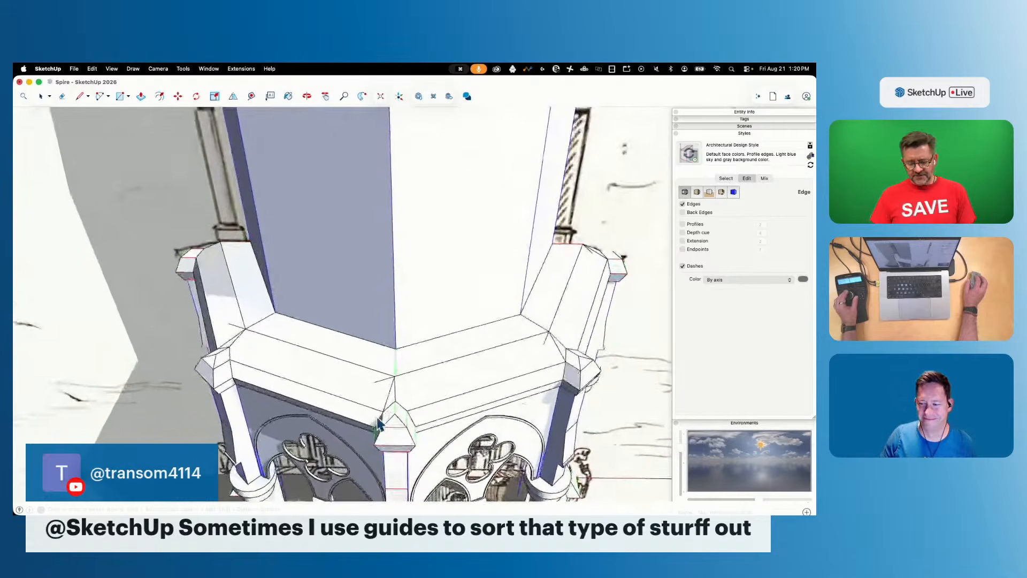
key(e)
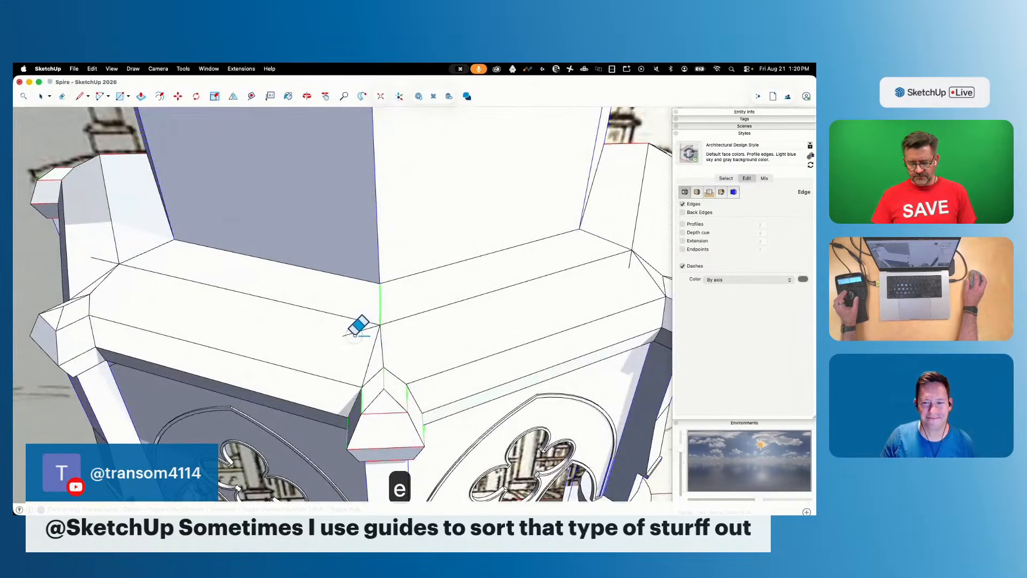
click(356, 335)
key(super+z)
Close the open face at the back of the corner pier's pointed cap by drawing an edge between its two side corners
key(space)
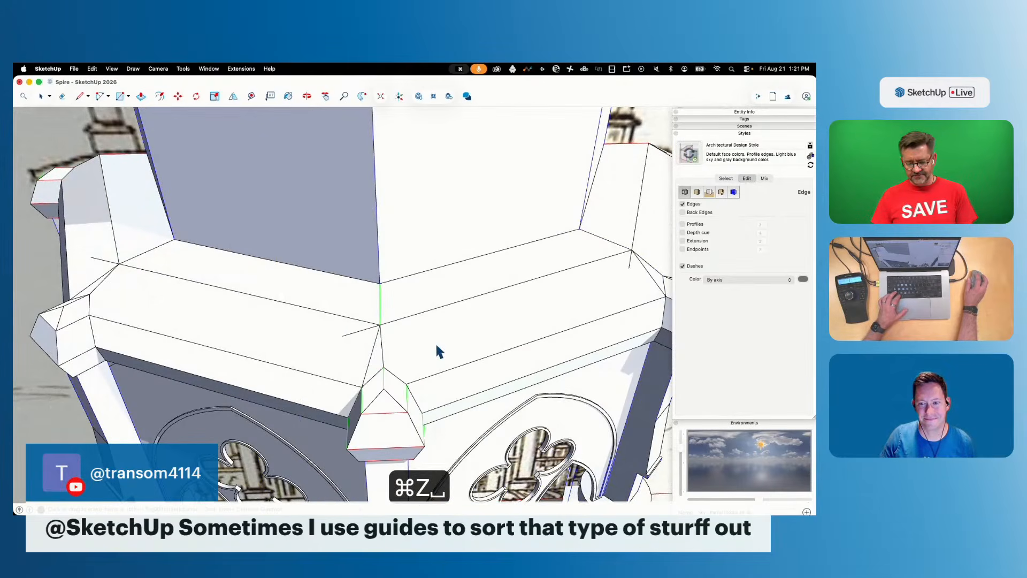
key(e)
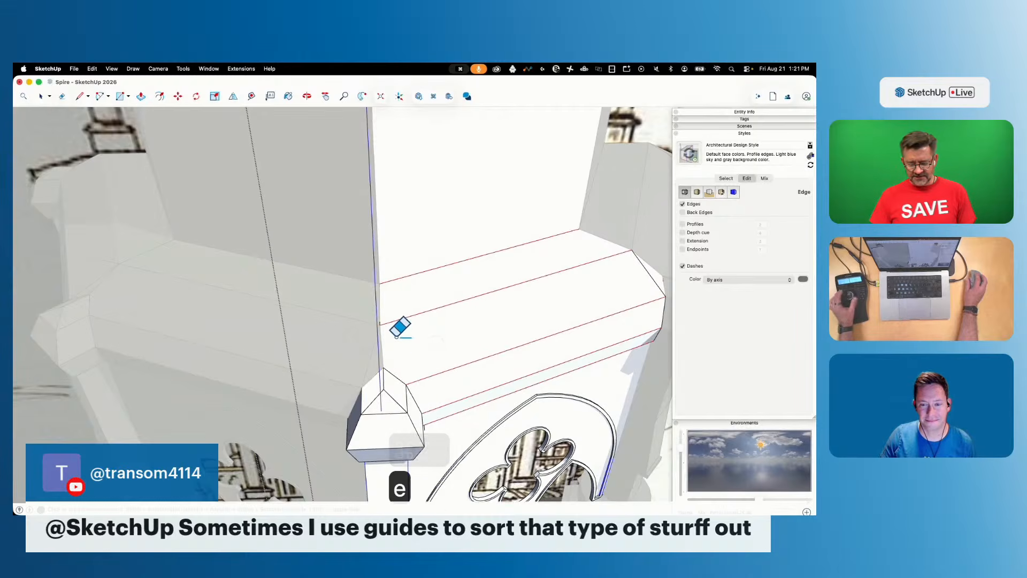
key(space)
key(l)
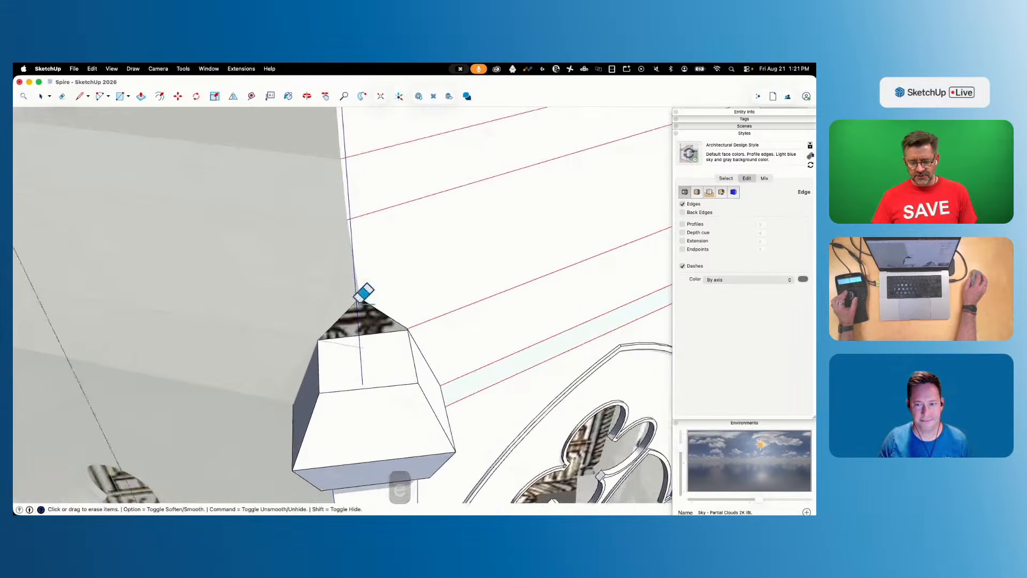
key(l)
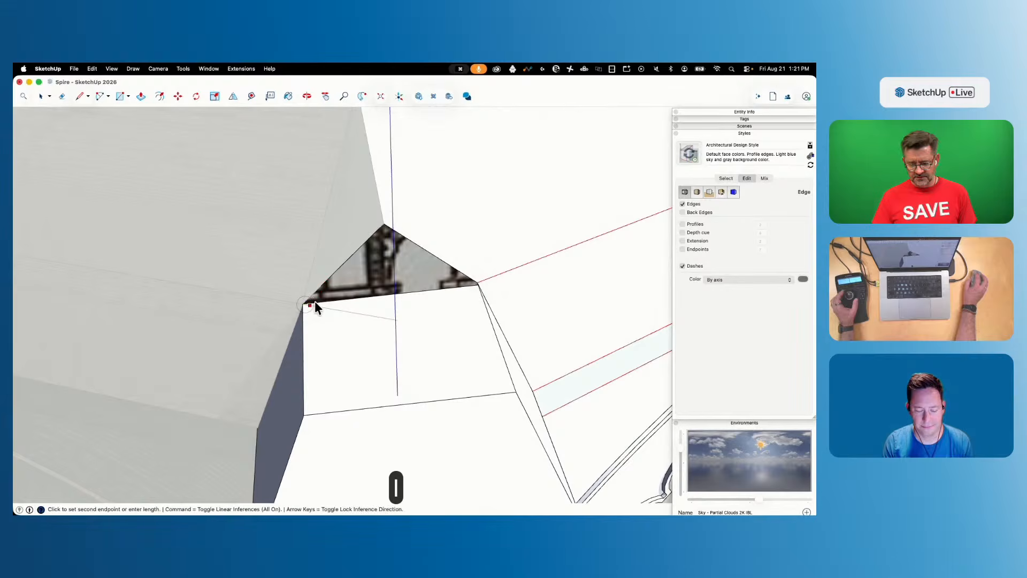
scroll(468, 281, up, 2)
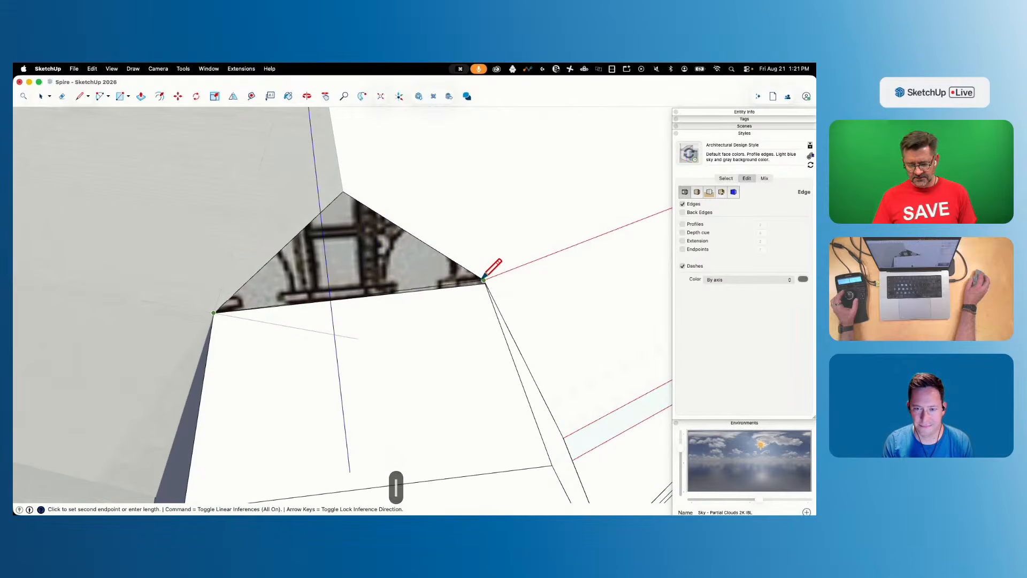
click(485, 279)
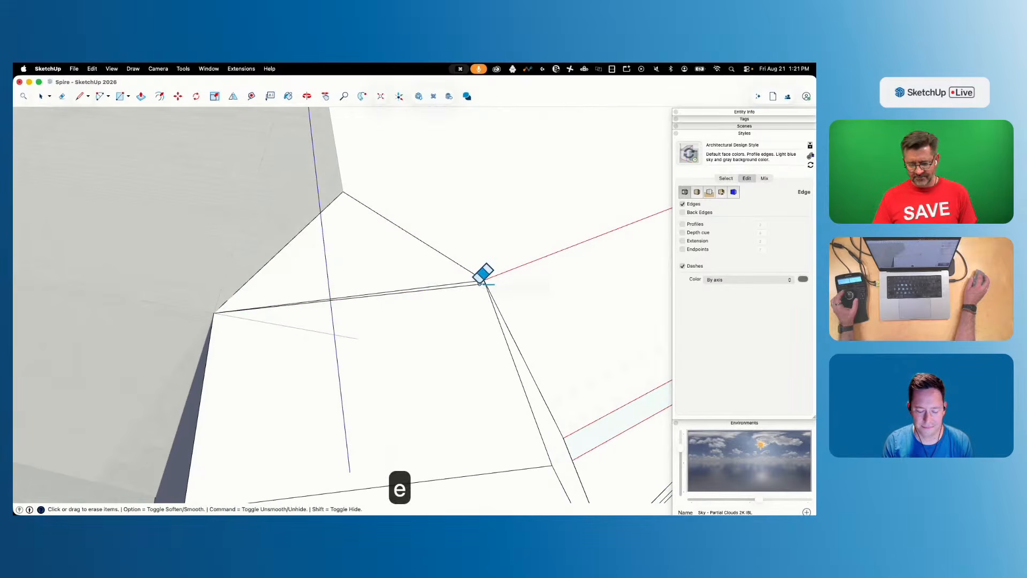
key(space)
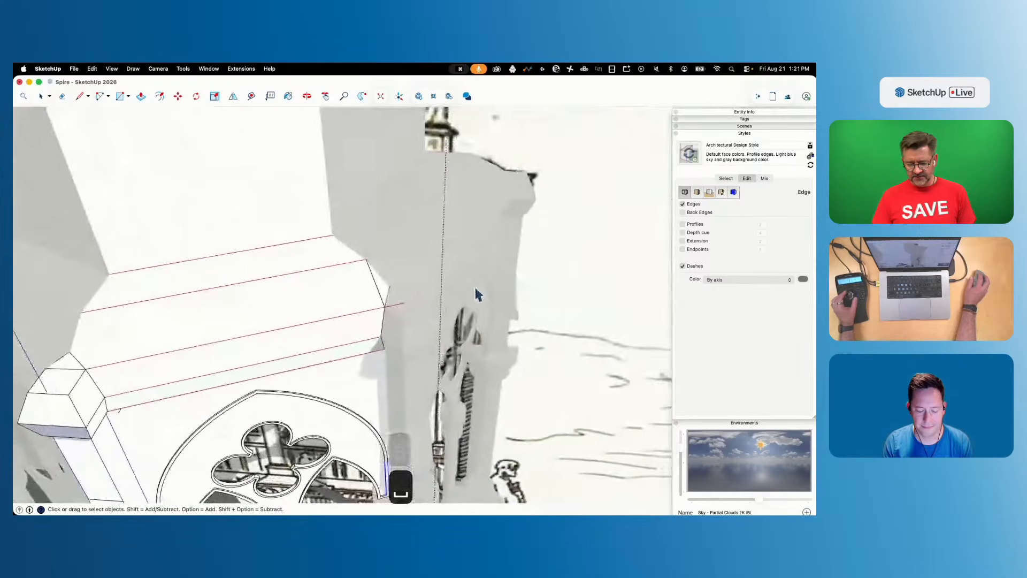
Erase the overshooting edge at the moulding's far end and clean up the junction with the neighbouring bay
key(e)
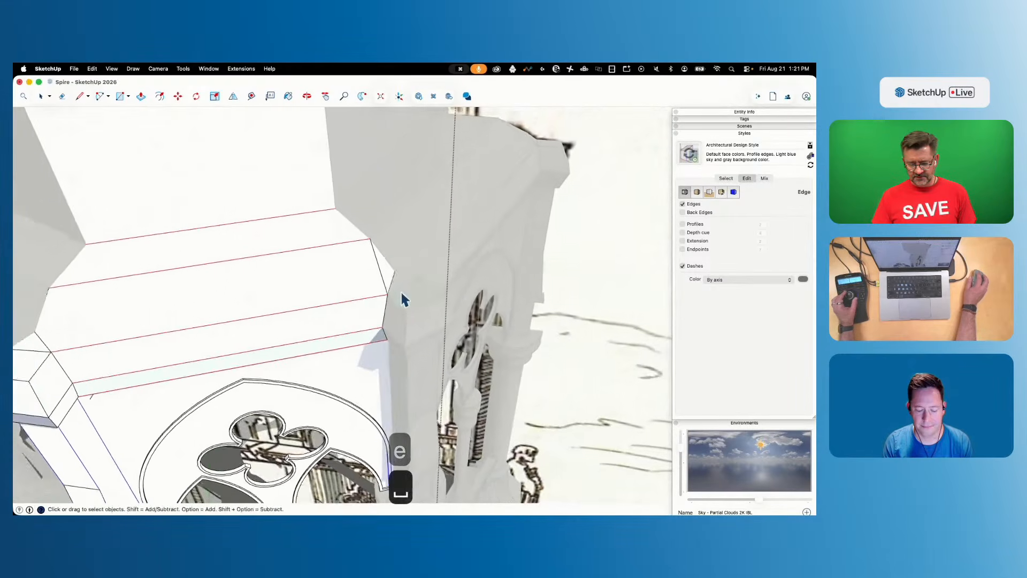
key(space)
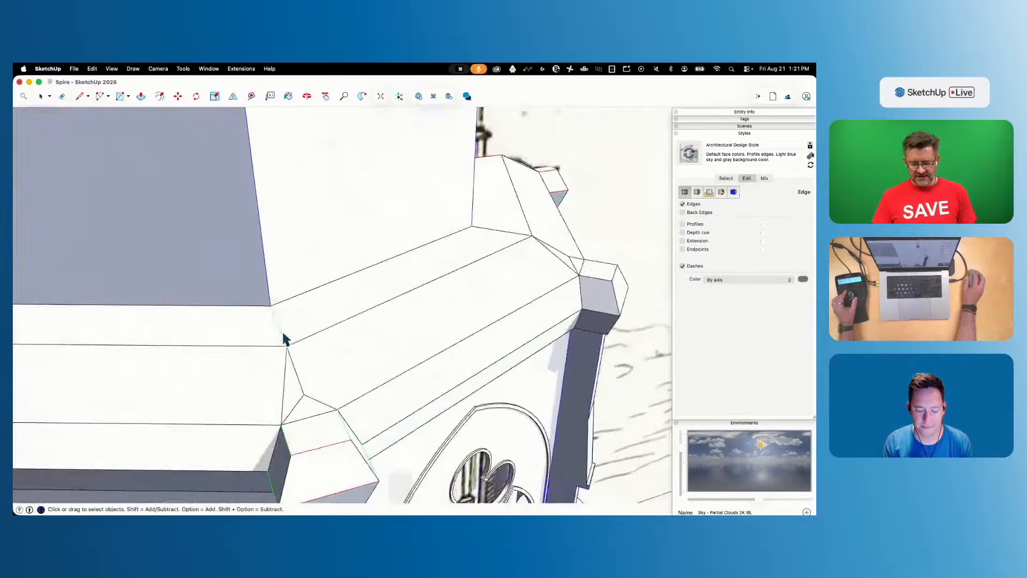
key(e)
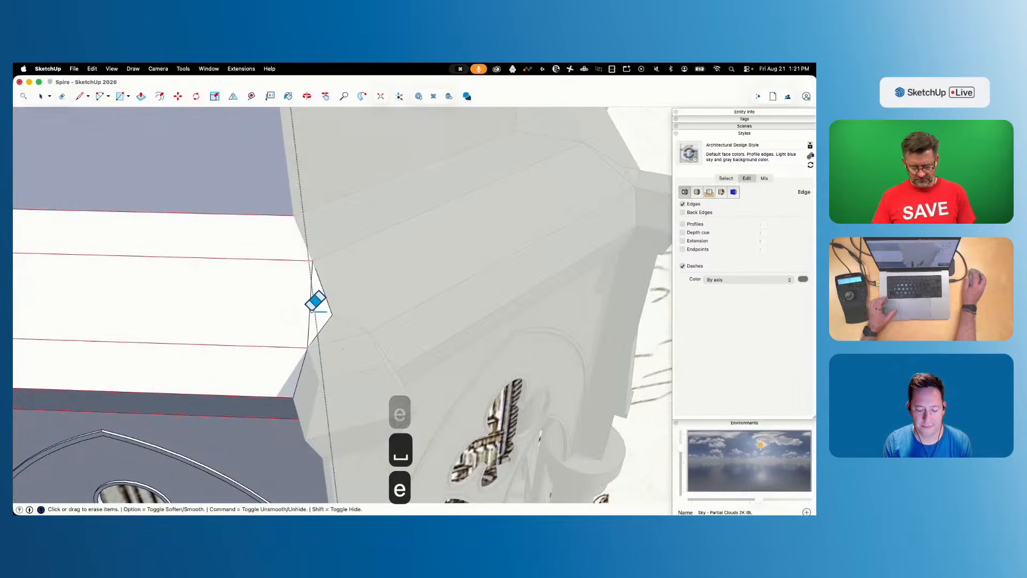
click(502, 375)
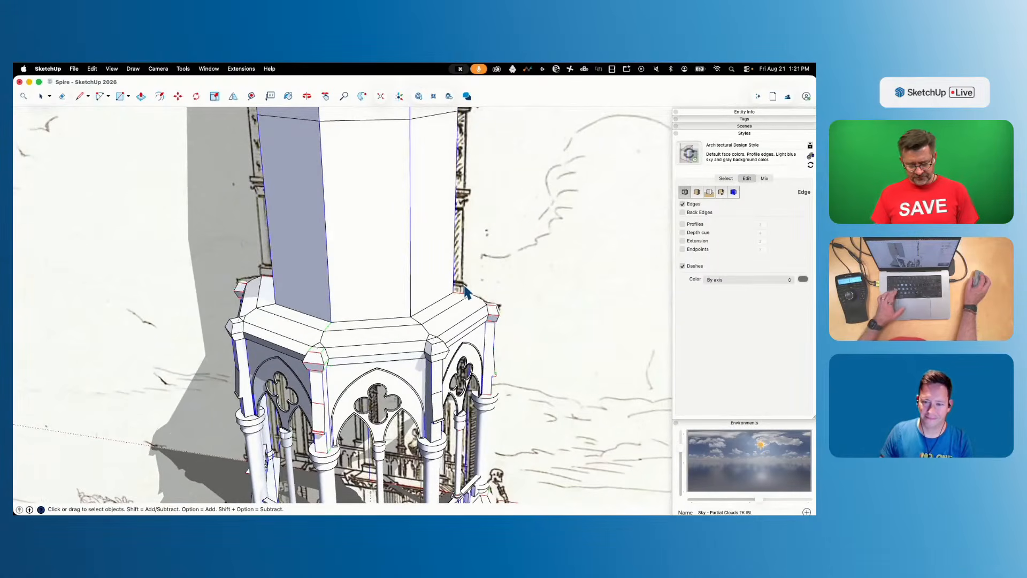
Patch the gap on the moulding's underside beside the pier cap with a line and save the model
key(x)
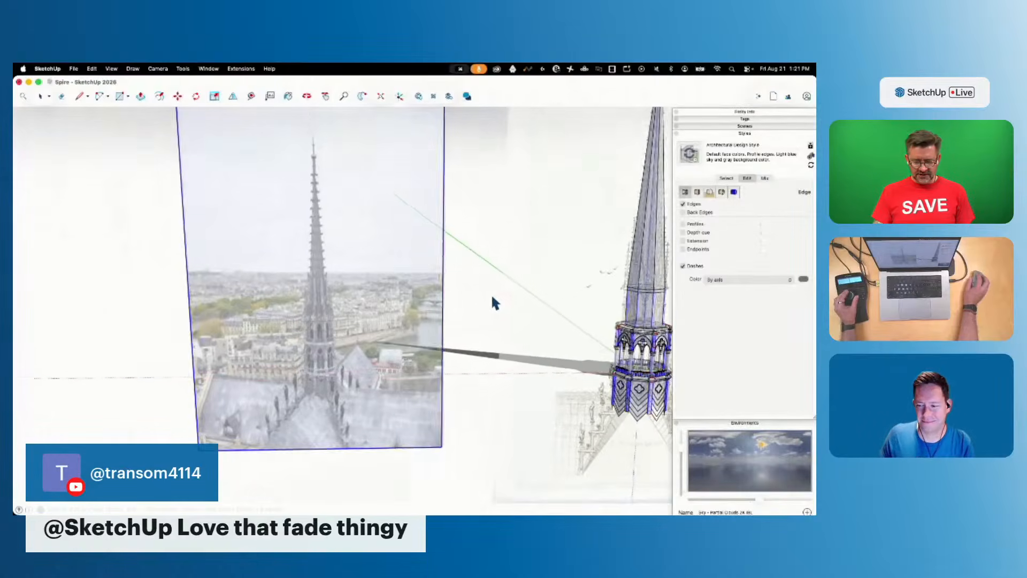
key(x)
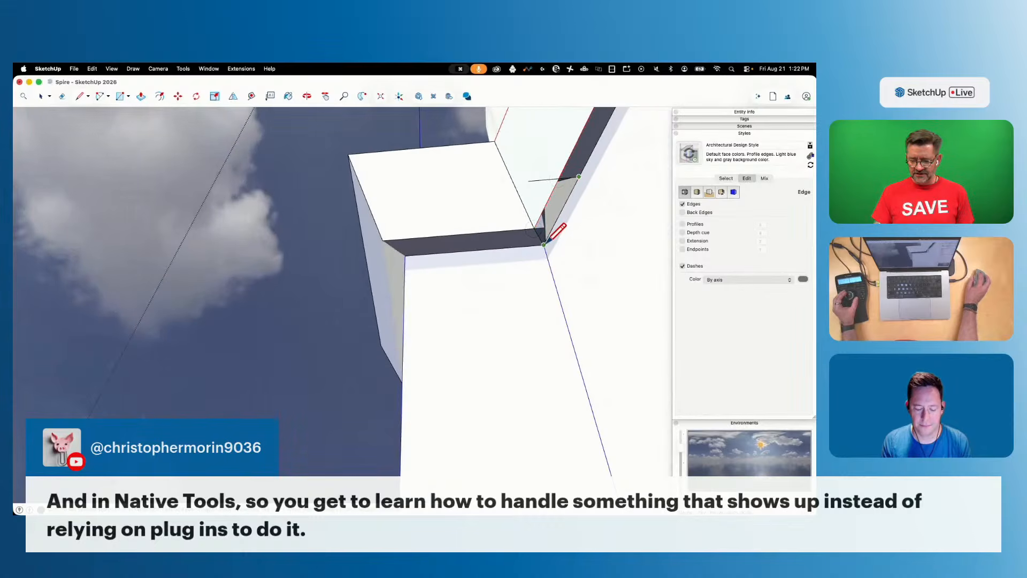
key(e)
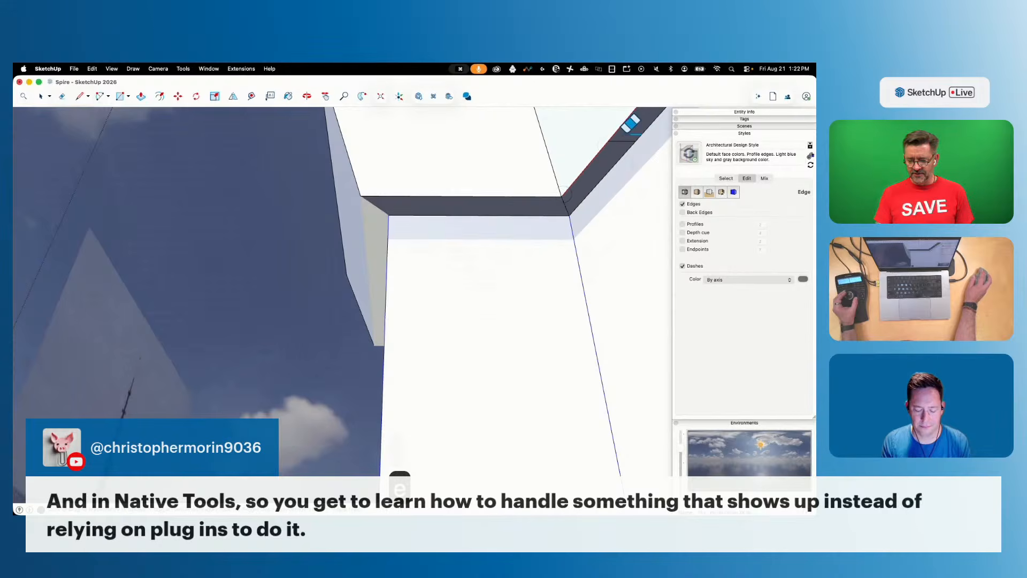
key(space)
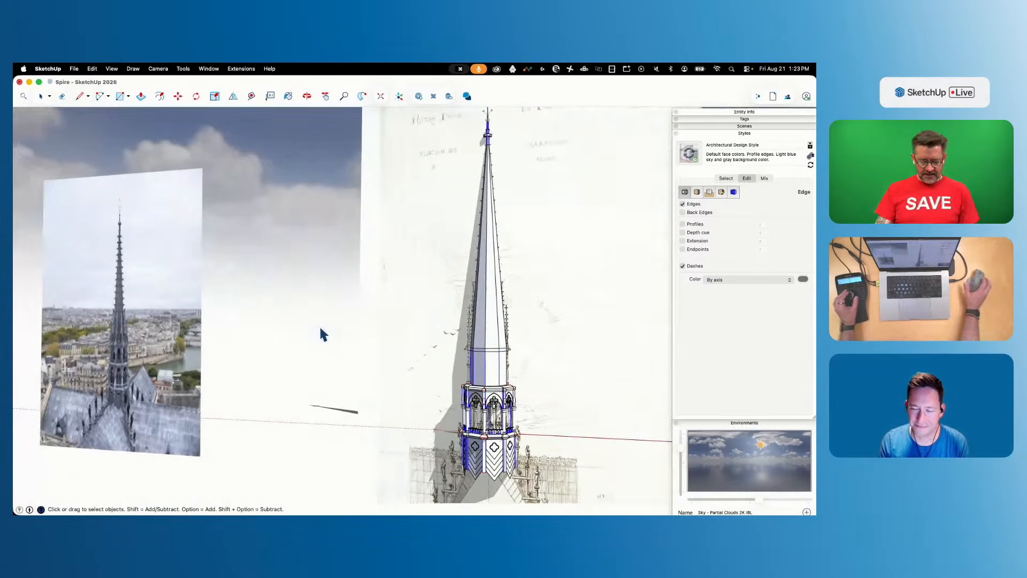
key(super+s)
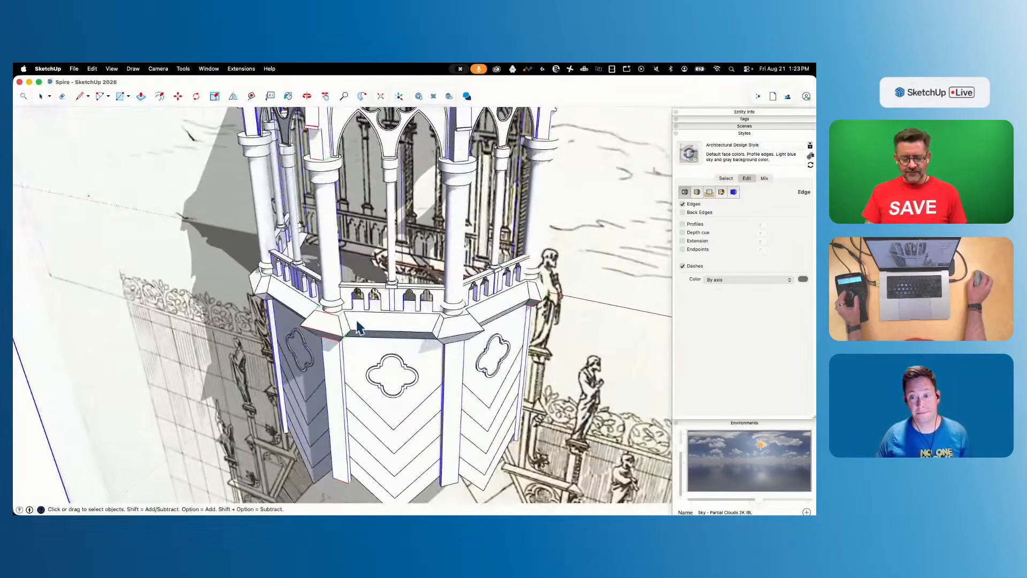
key(super+s)
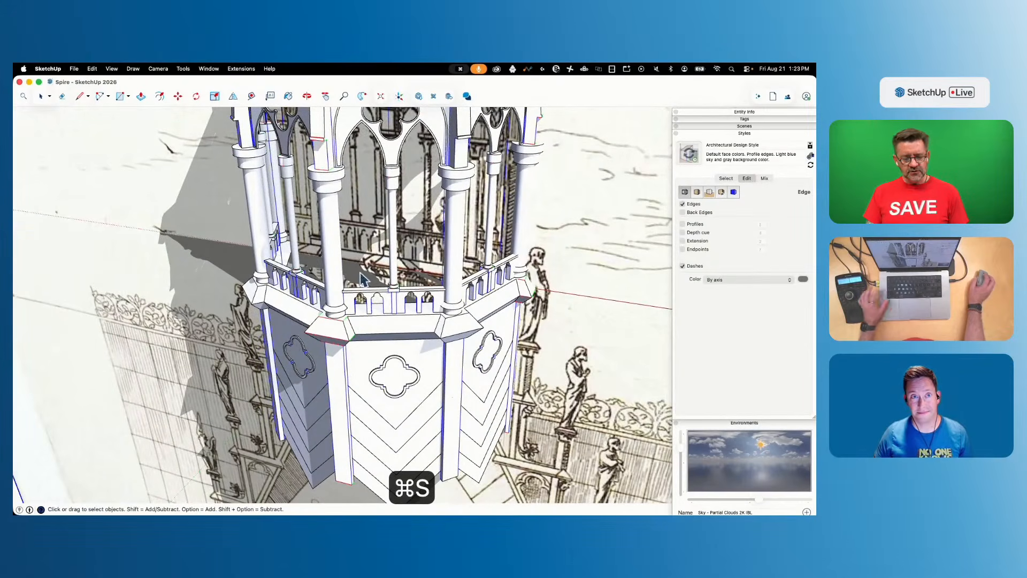
Open 3D Warehouse and go to its home page
click(419, 98)
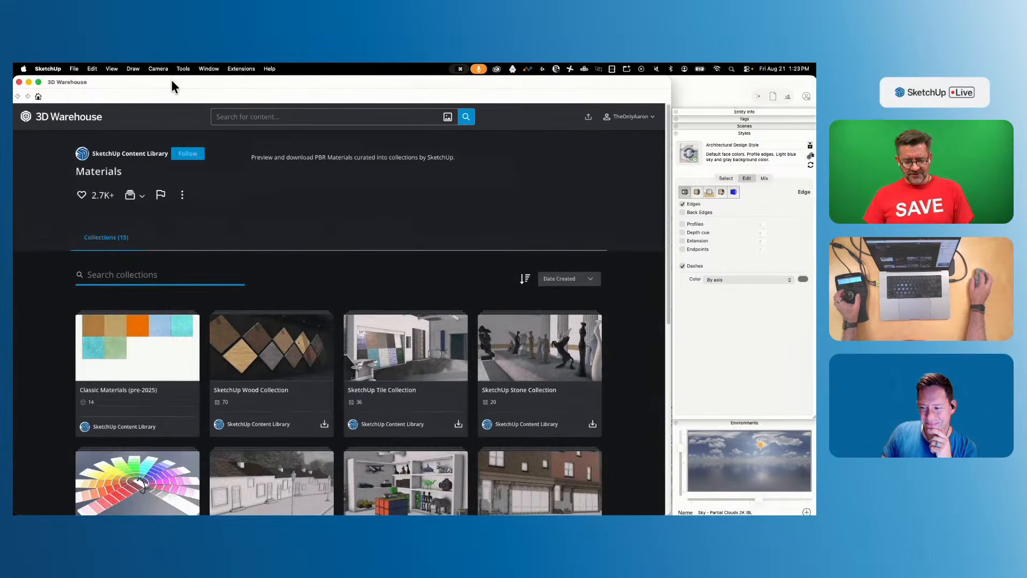
click(650, 117)
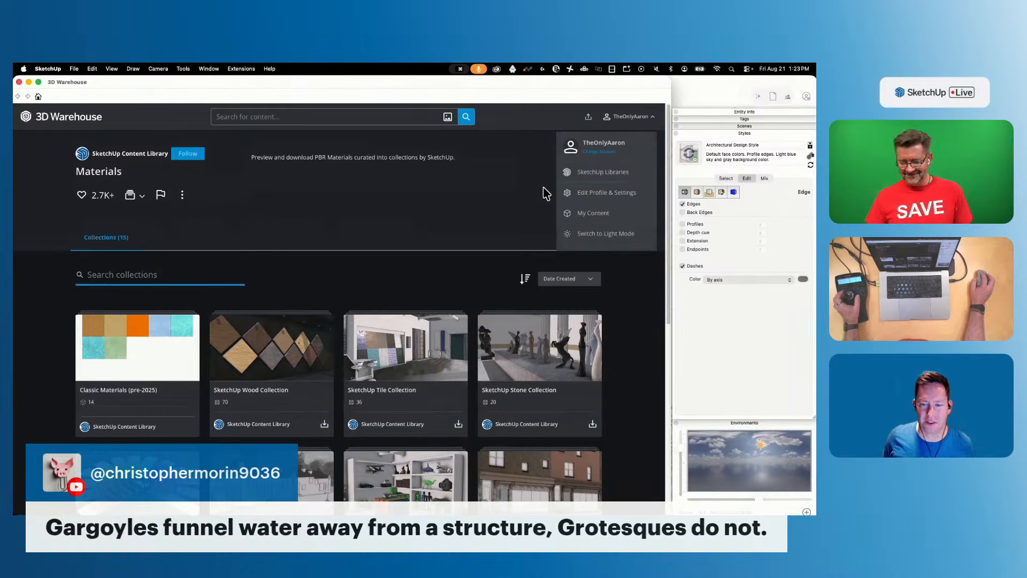
click(305, 213)
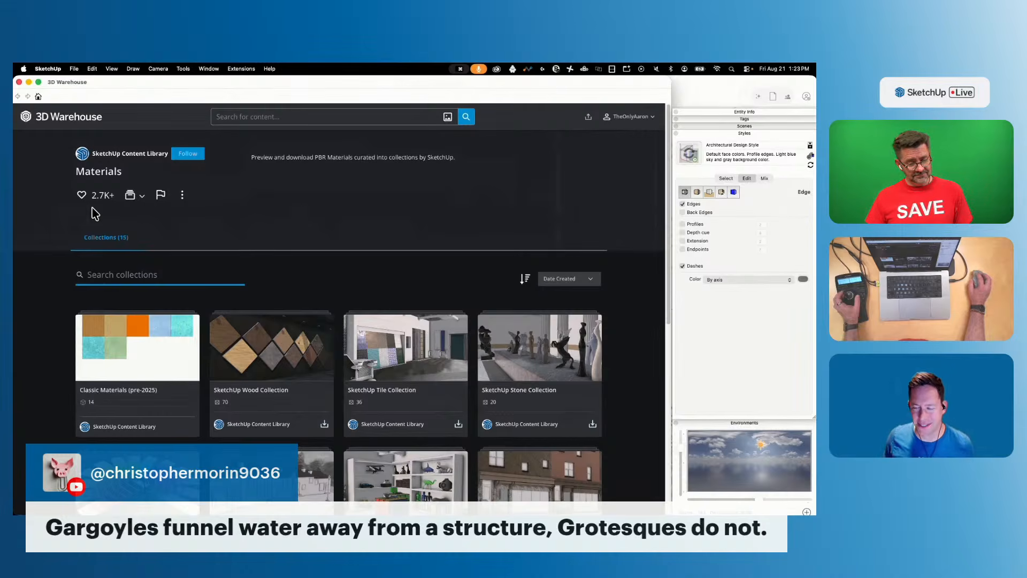
click(130, 196)
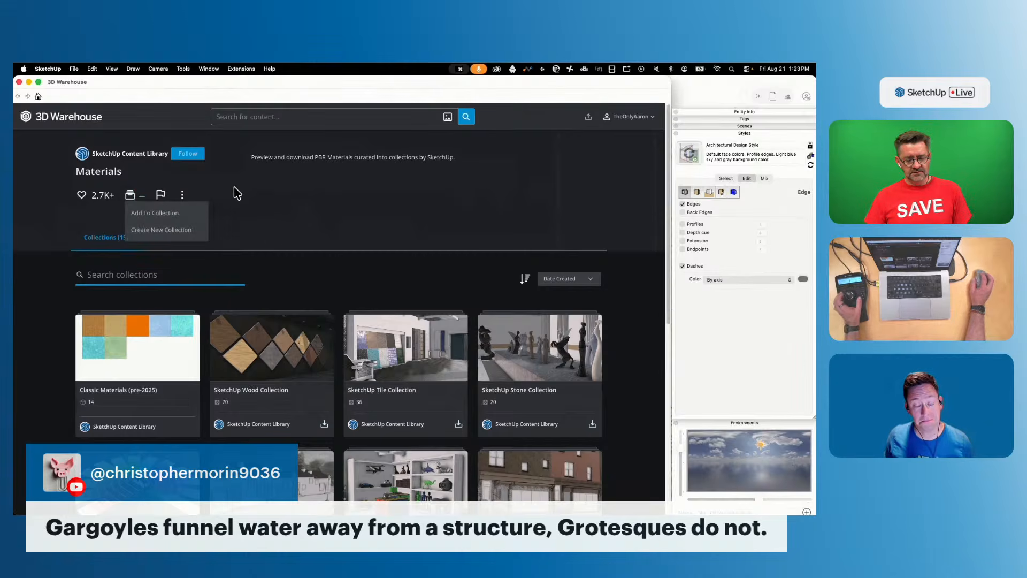
click(283, 193)
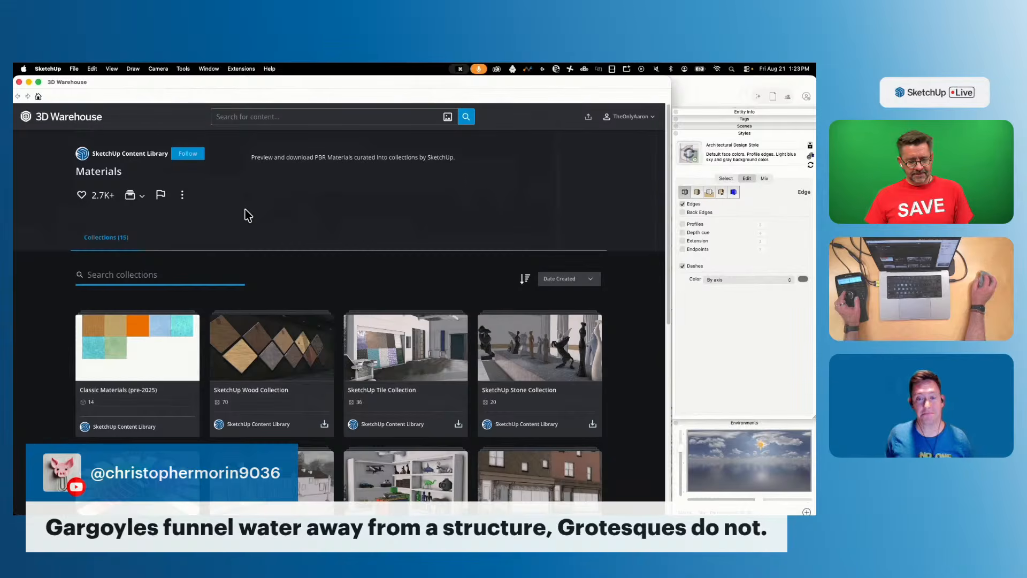
click(48, 123)
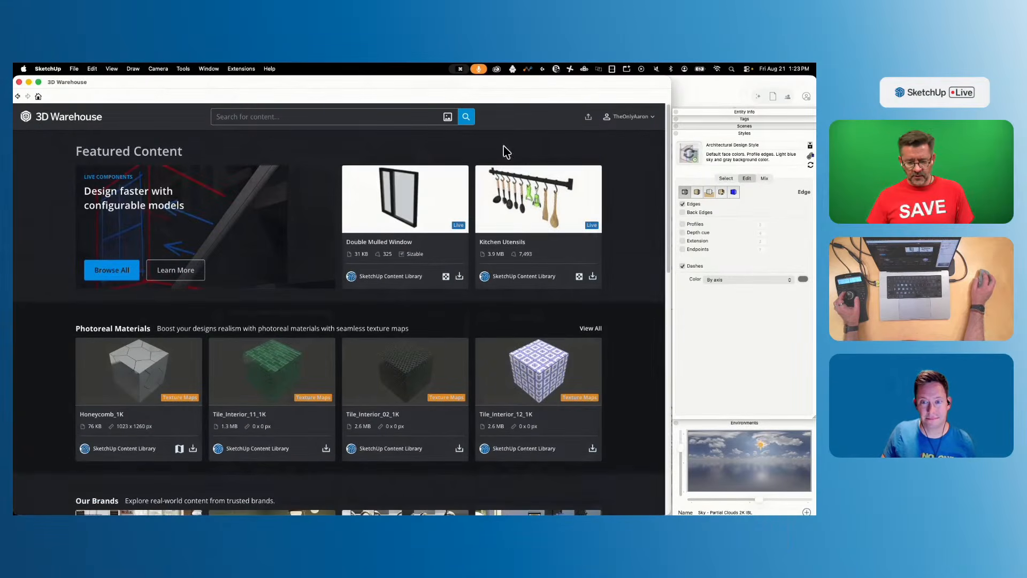
Look through the account's own collections, including the contents of Notre Dame Live Modeling
click(631, 118)
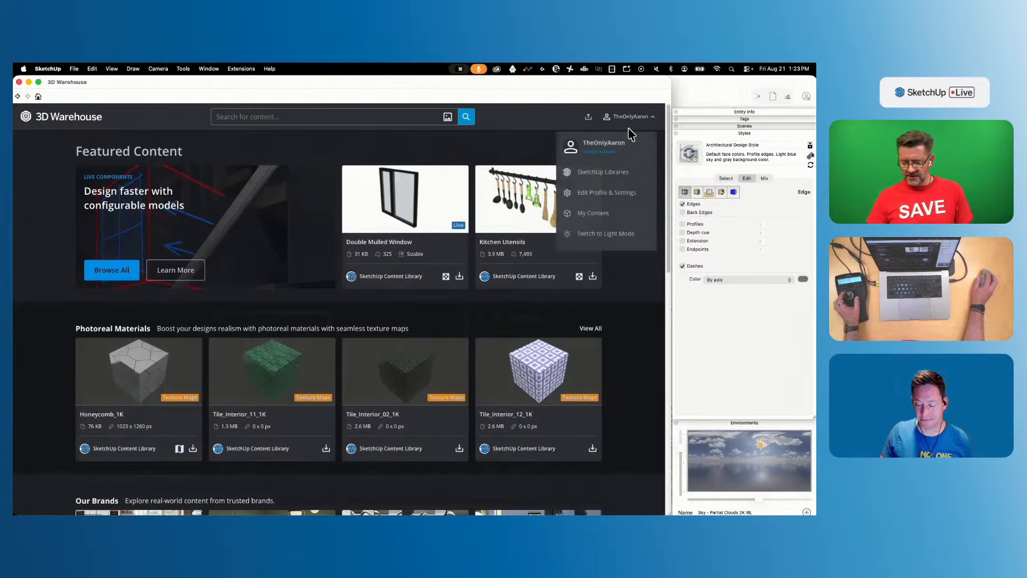
click(619, 215)
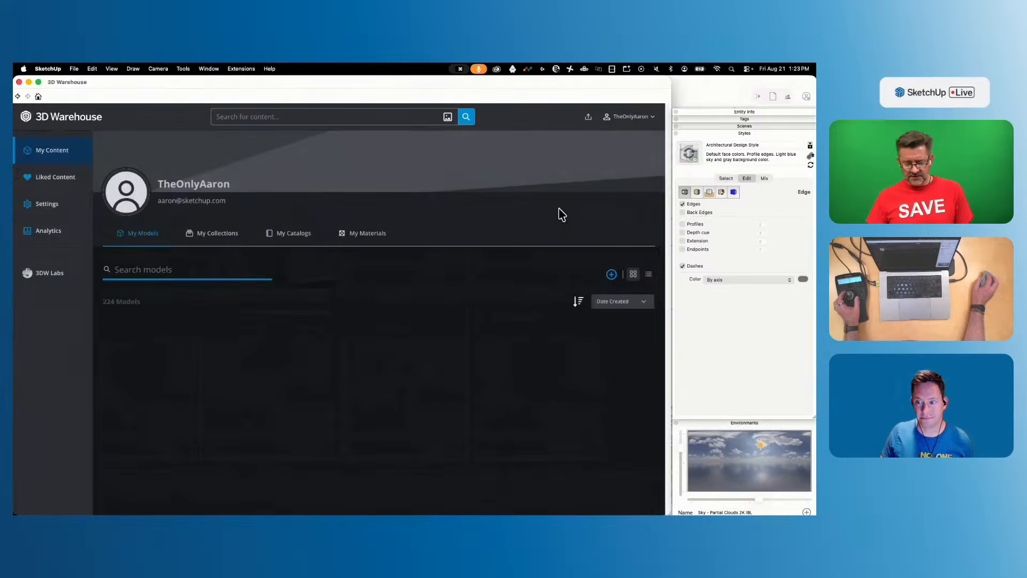
click(212, 236)
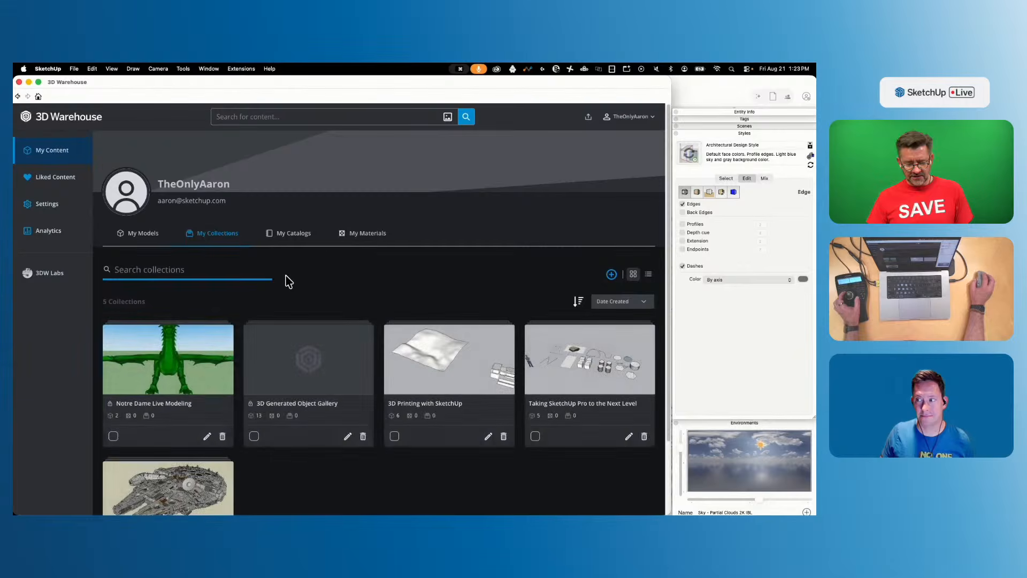
scroll(289, 282, down, 3)
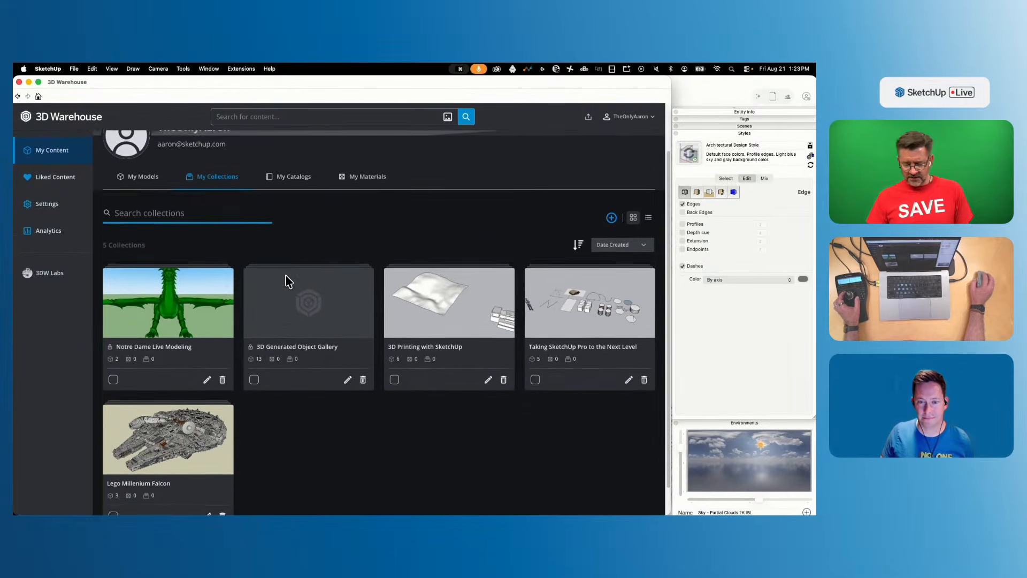
scroll(273, 279, down, 2)
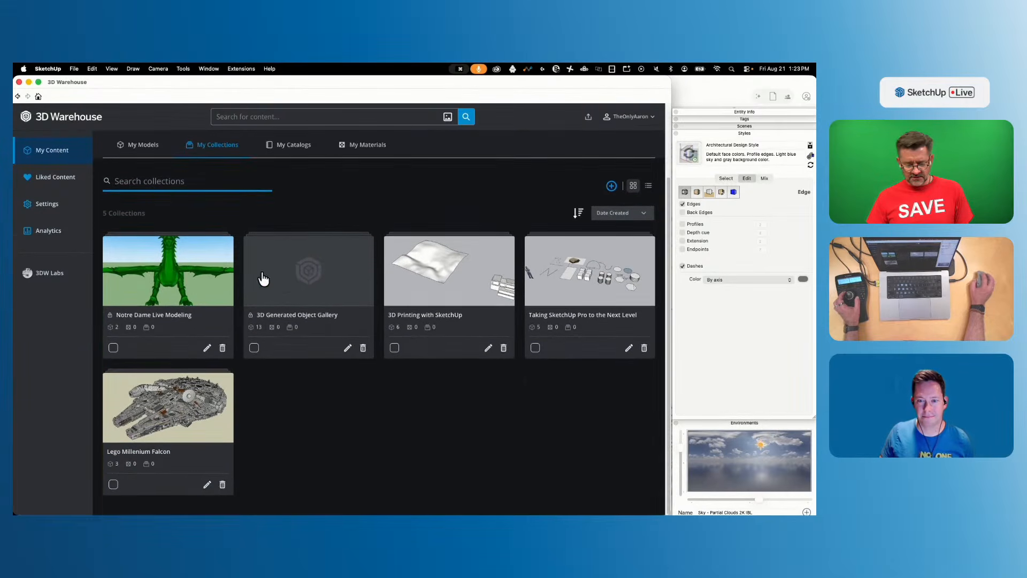
click(193, 296)
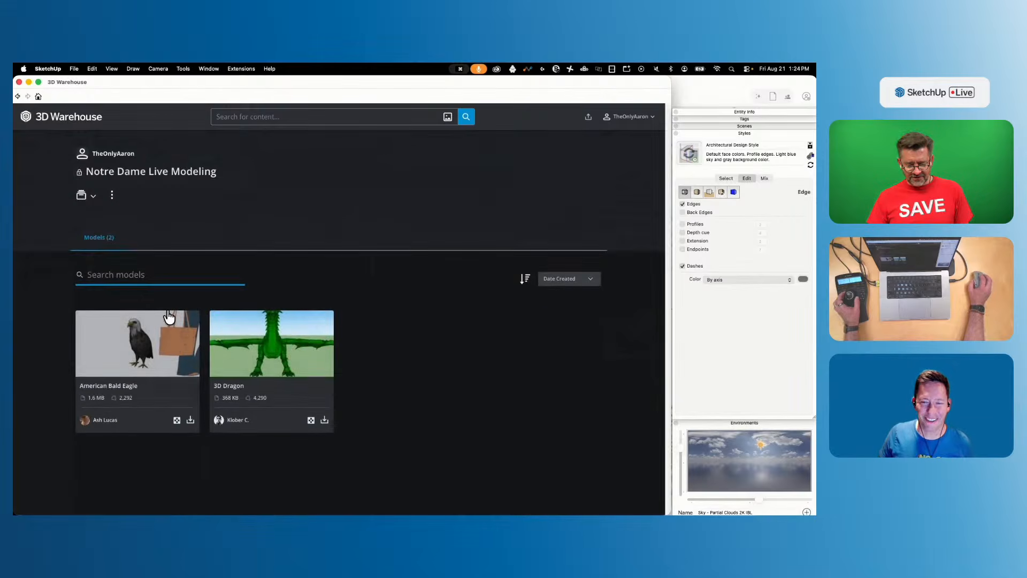
click(19, 97)
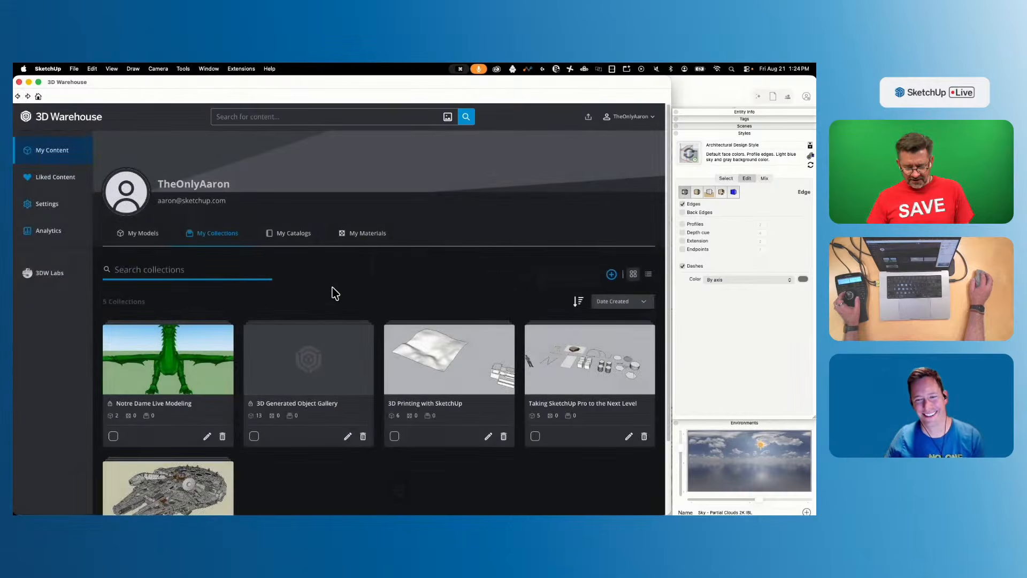
scroll(335, 293, down, 2)
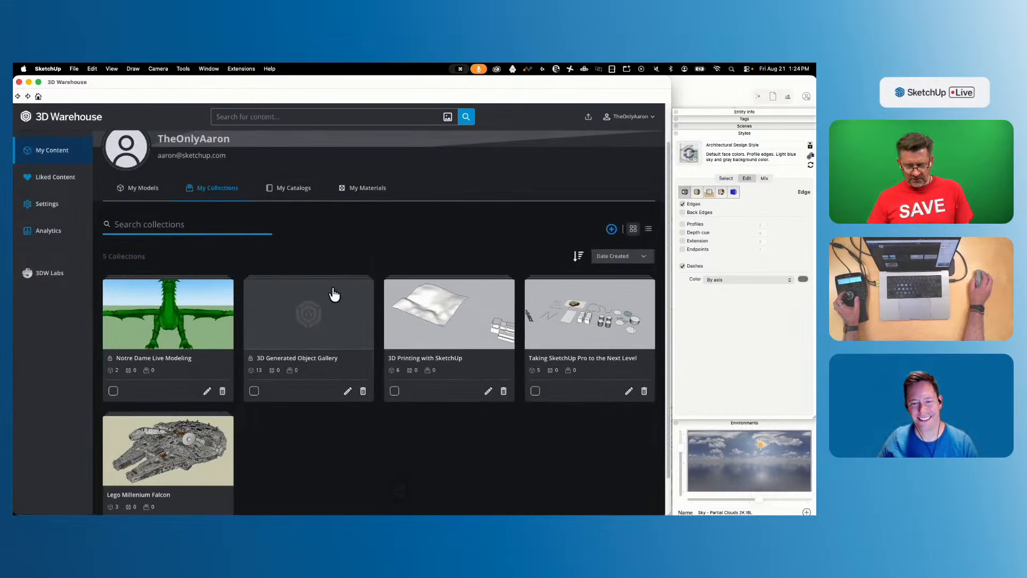
scroll(335, 293, up, 2)
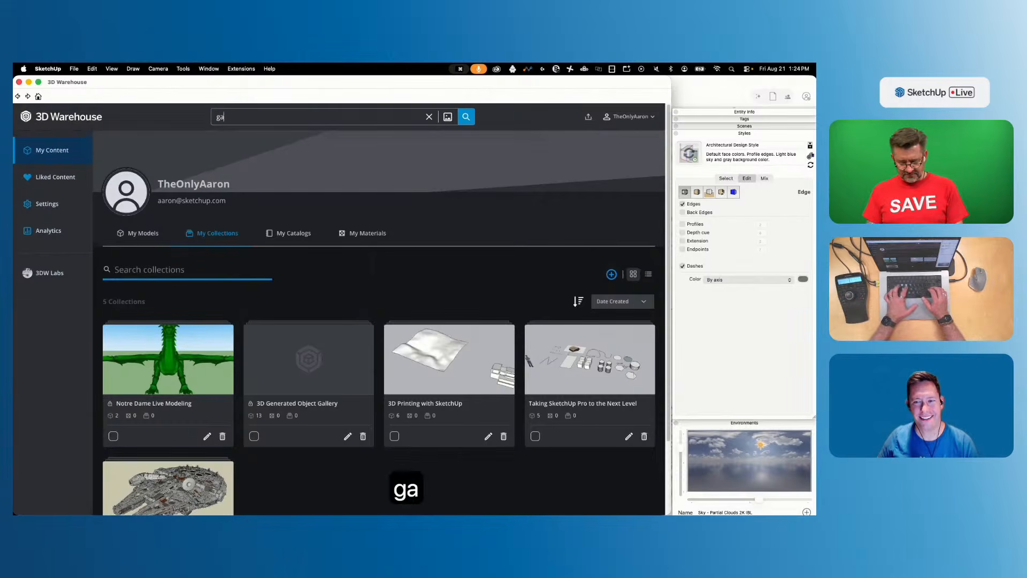
Search 3D Warehouse for "gargoyle" and open the page of the geolocated Gargoyle model
text(oy)
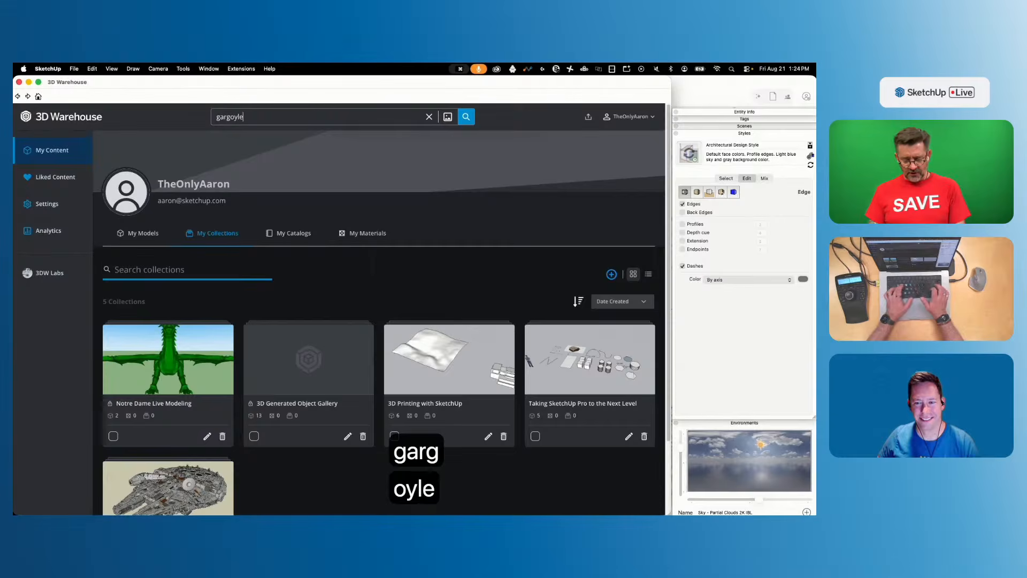
text(le)
key(Return)
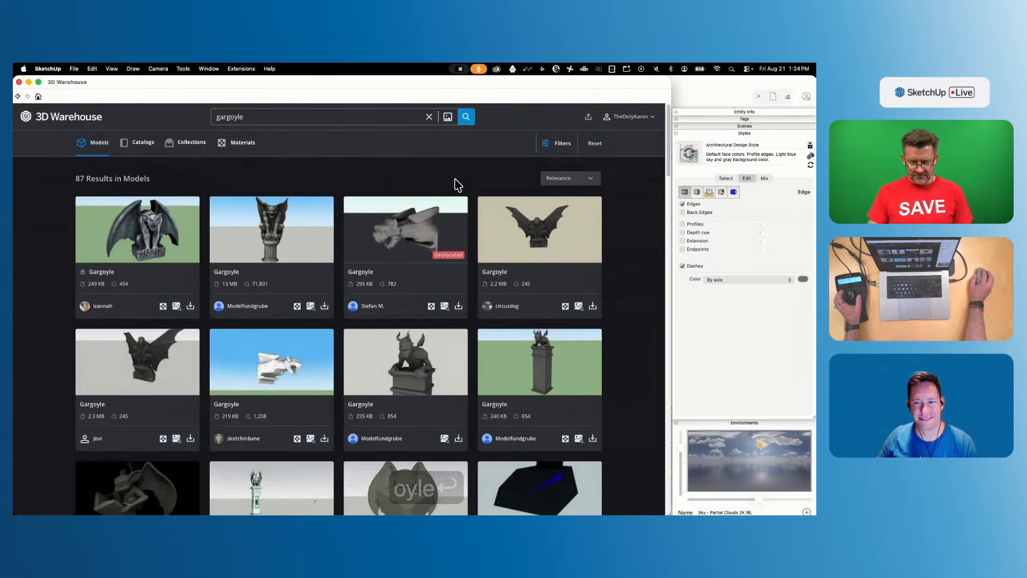
click(389, 246)
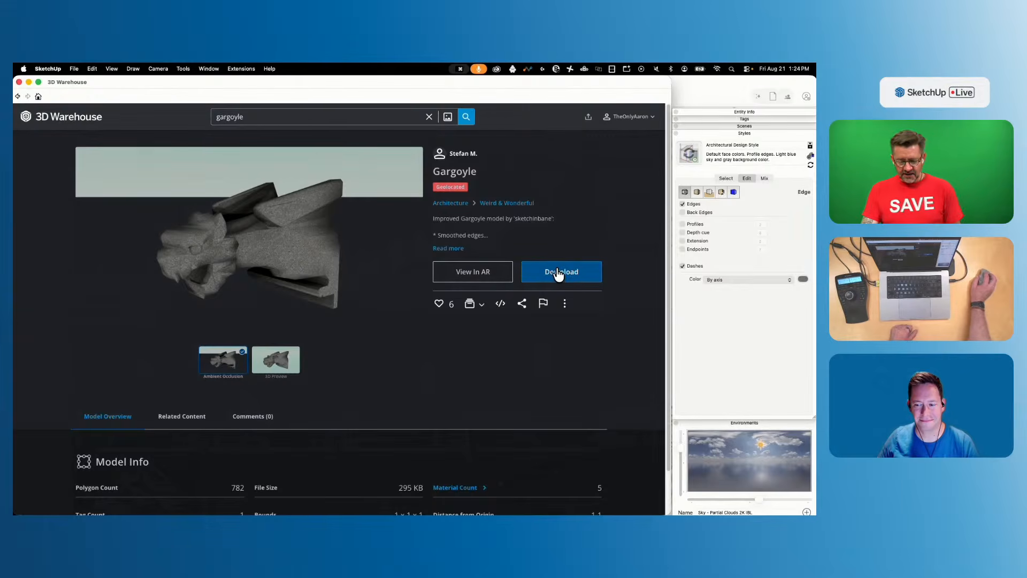
Download the Gargoyle directly into the spire model and place it in front of the tower
click(557, 274)
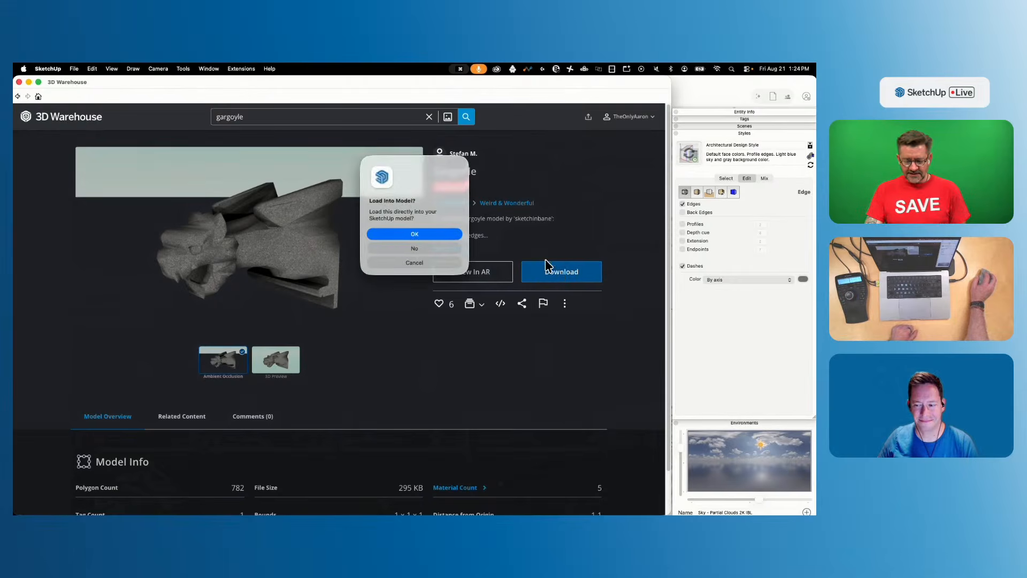
click(404, 235)
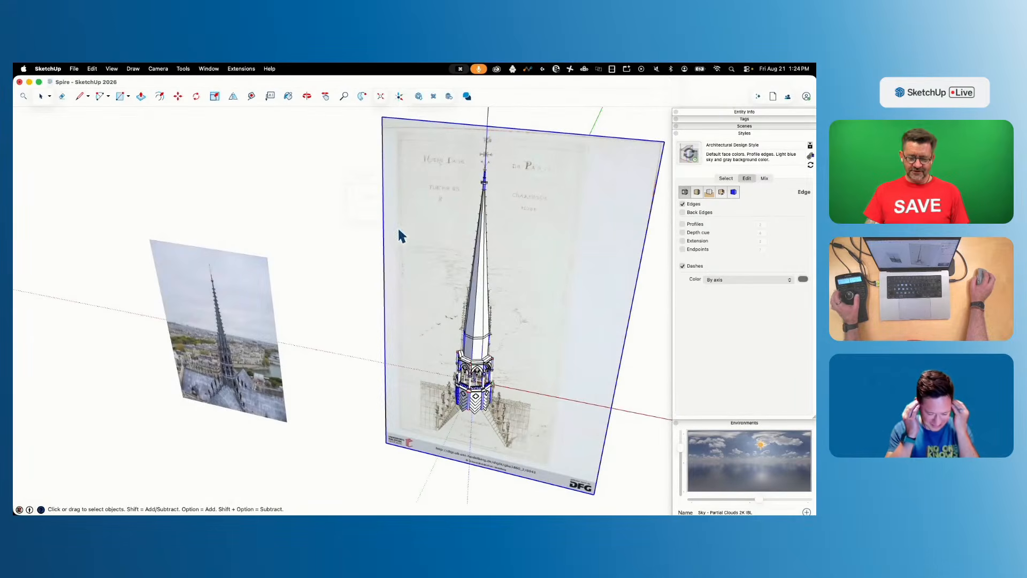
click(325, 386)
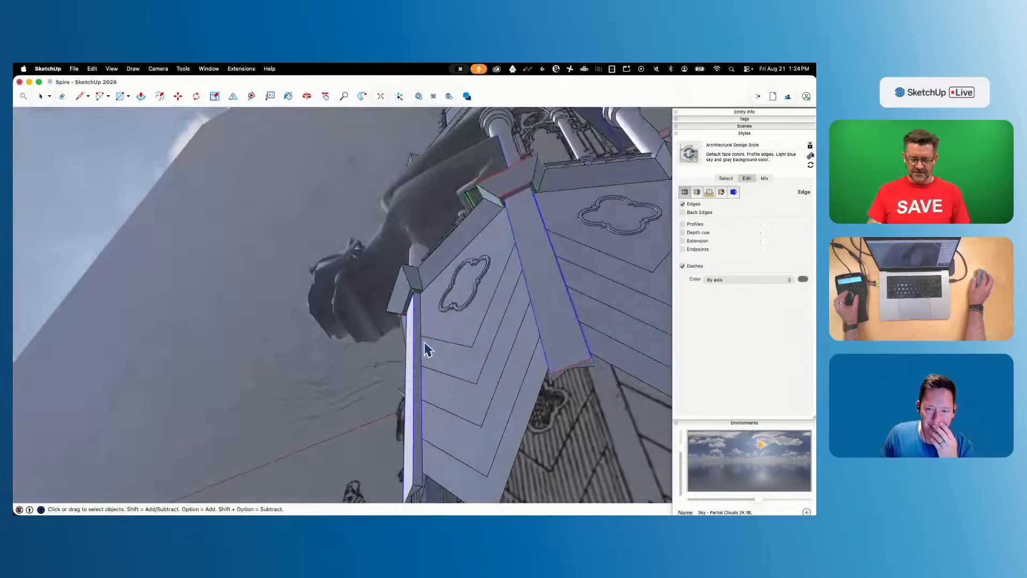
click(472, 369)
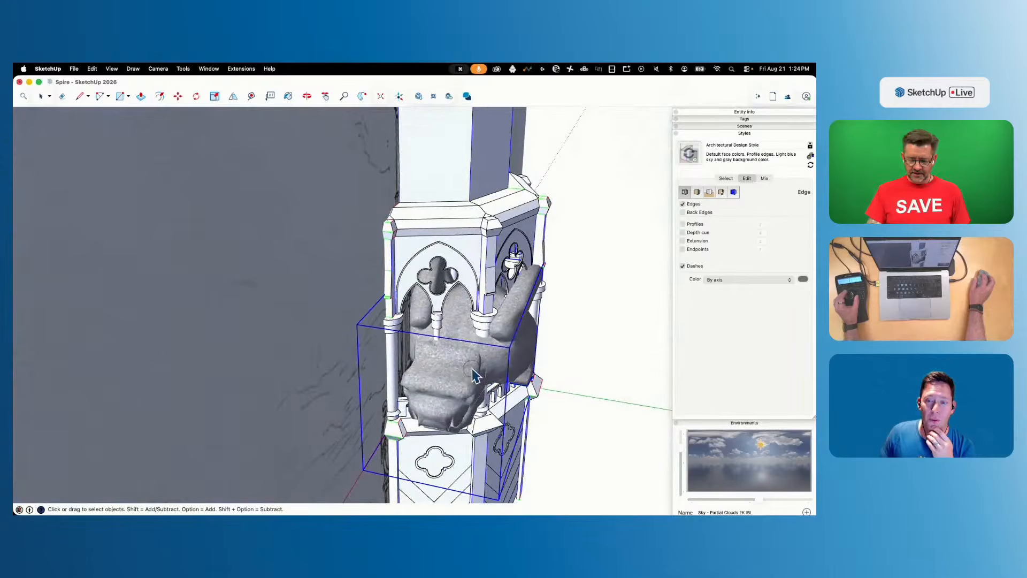
key(m)
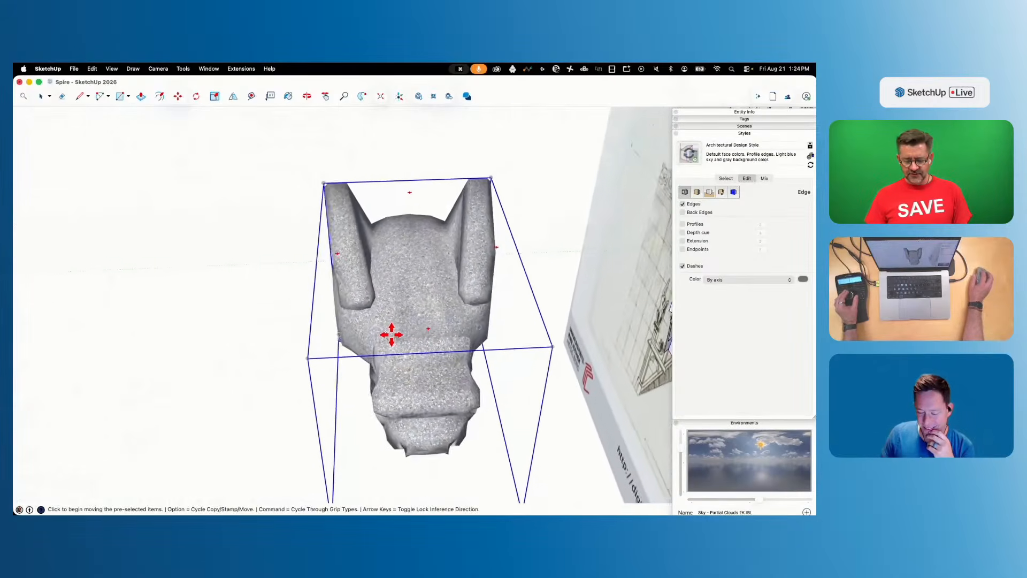
key(space)
key(s)
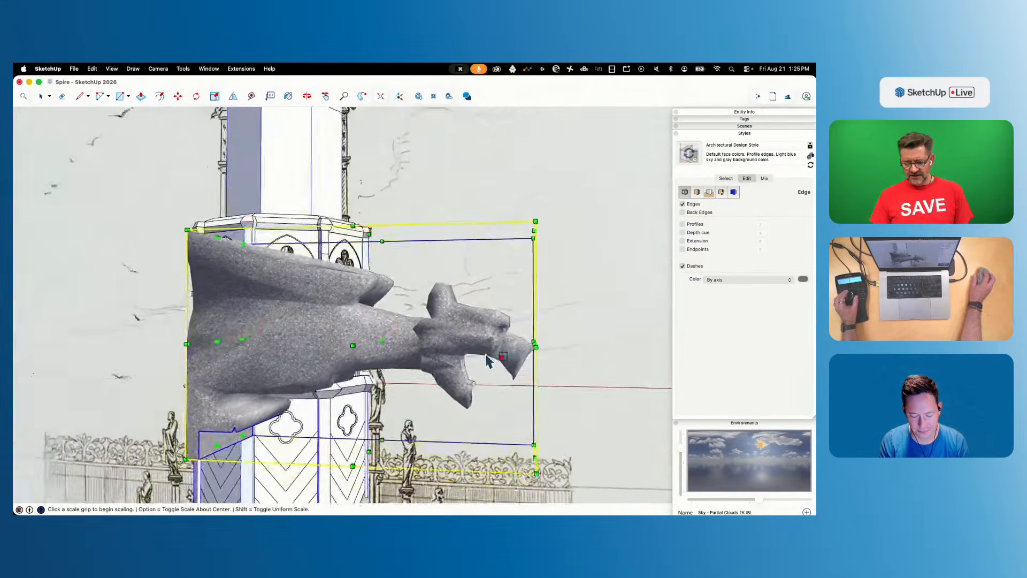
key(m)
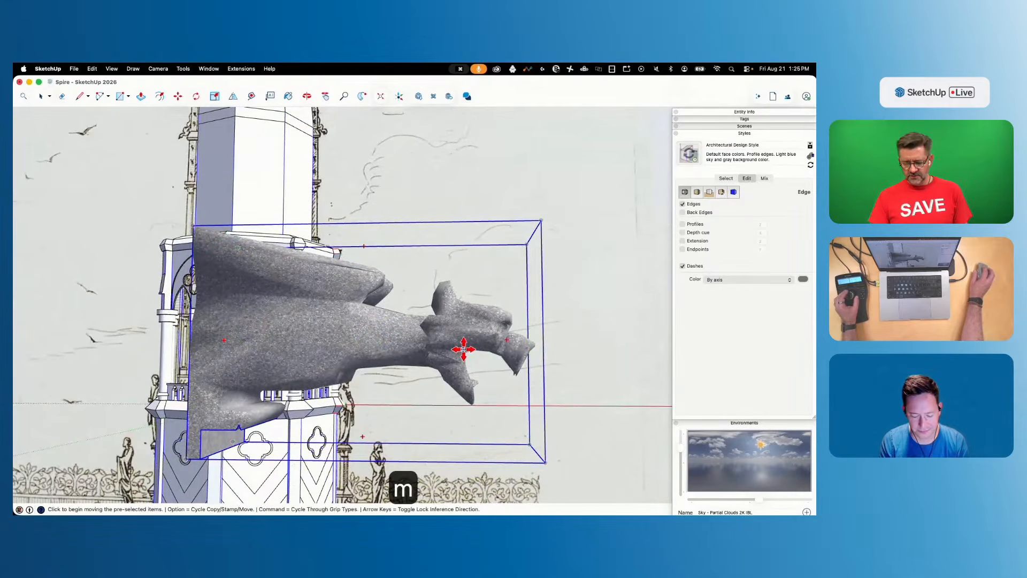
click(510, 340)
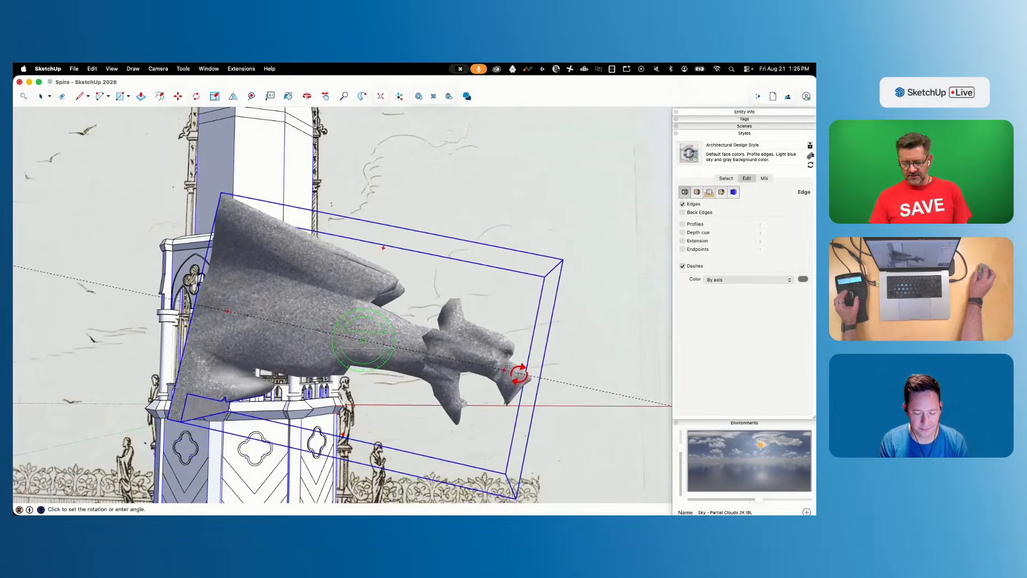
key(space)
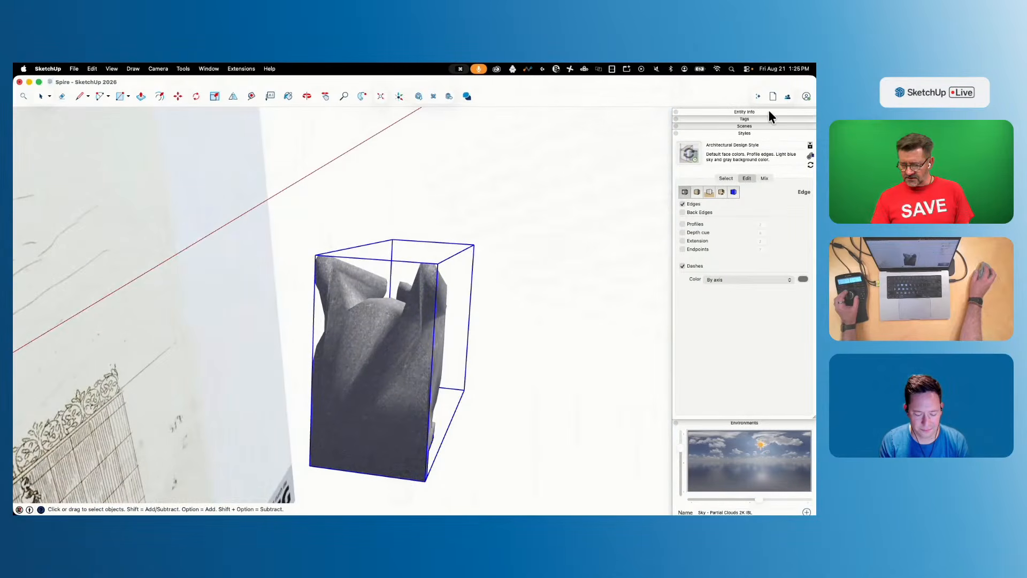
Open the gargoyle component, select all its connected geometry and check its entity count in Entity Info
double_click(371, 369)
key(space)
triple_click(371, 364)
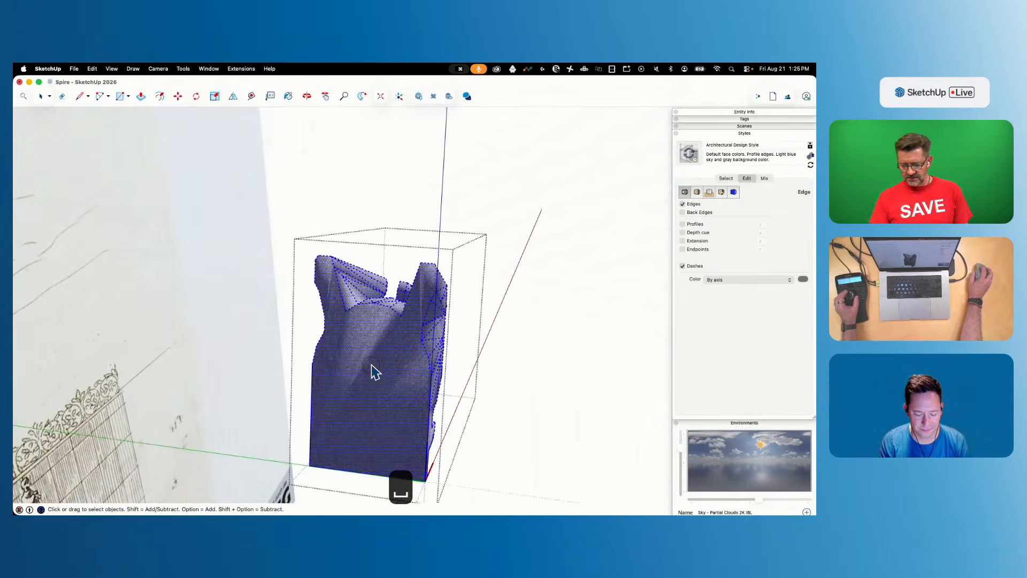
click(752, 111)
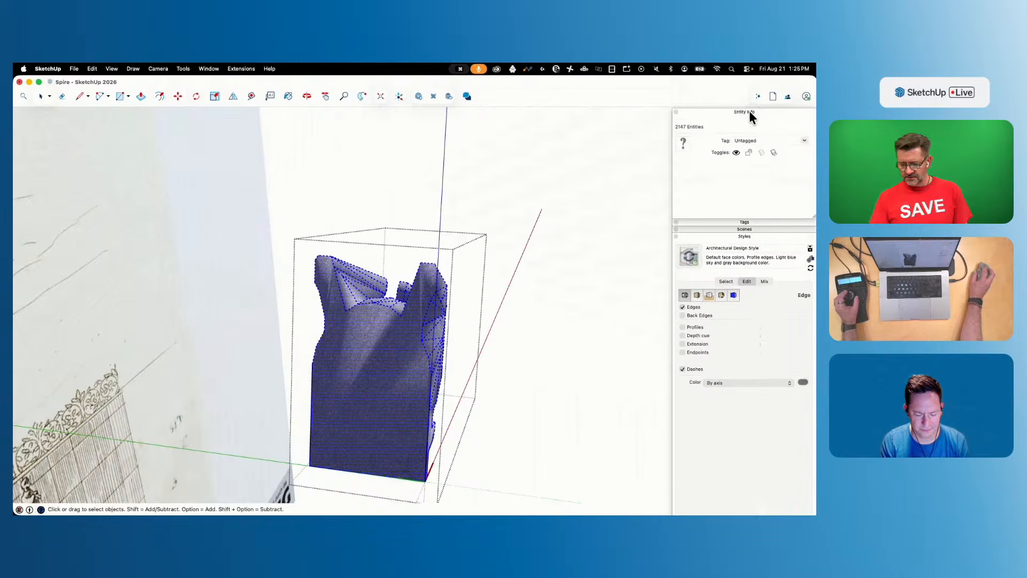
click(525, 179)
Rotate the gargoyle horizontally to the green axis so its head points outward from the spire's front
click(484, 331)
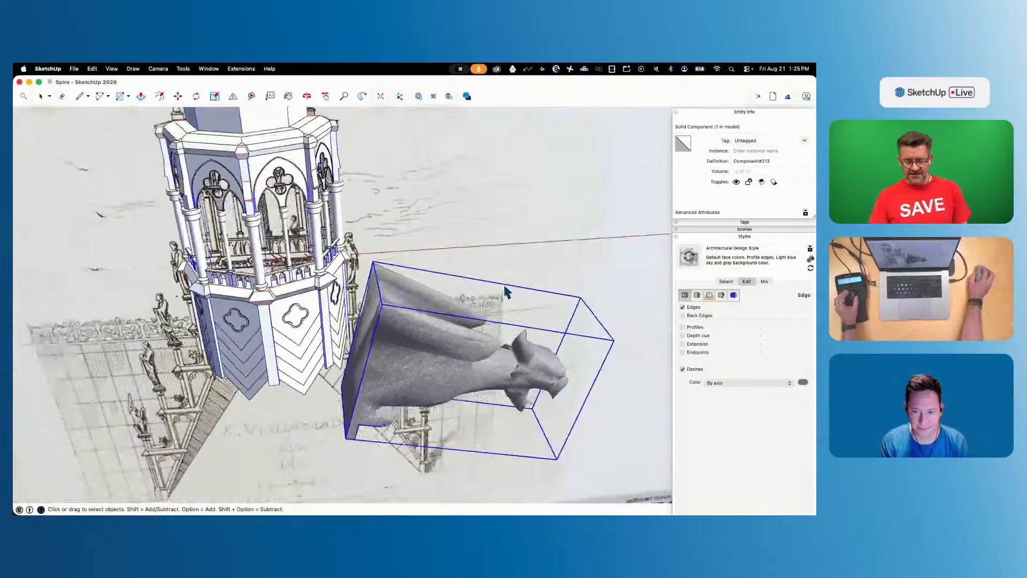
key(m)
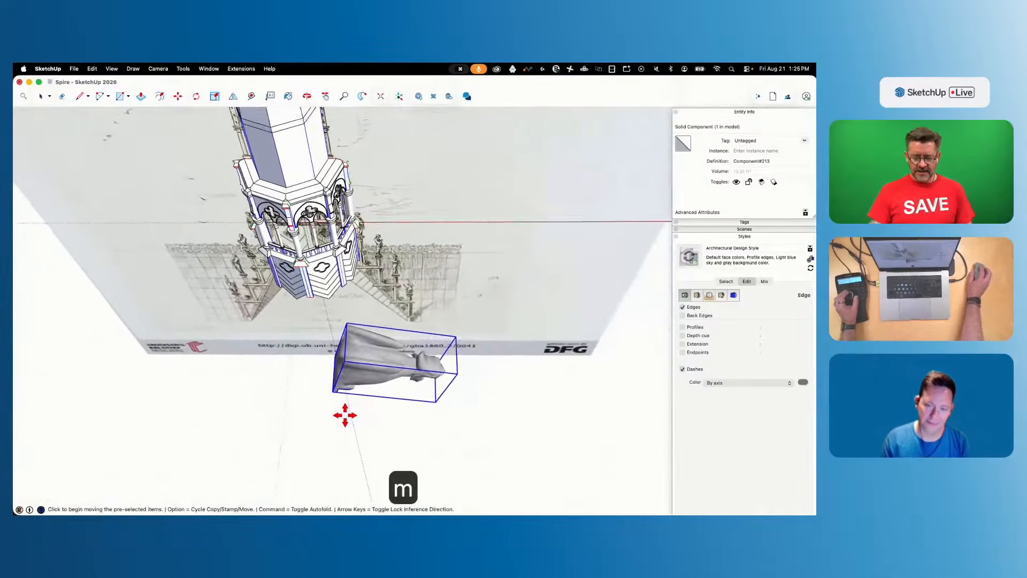
key(q)
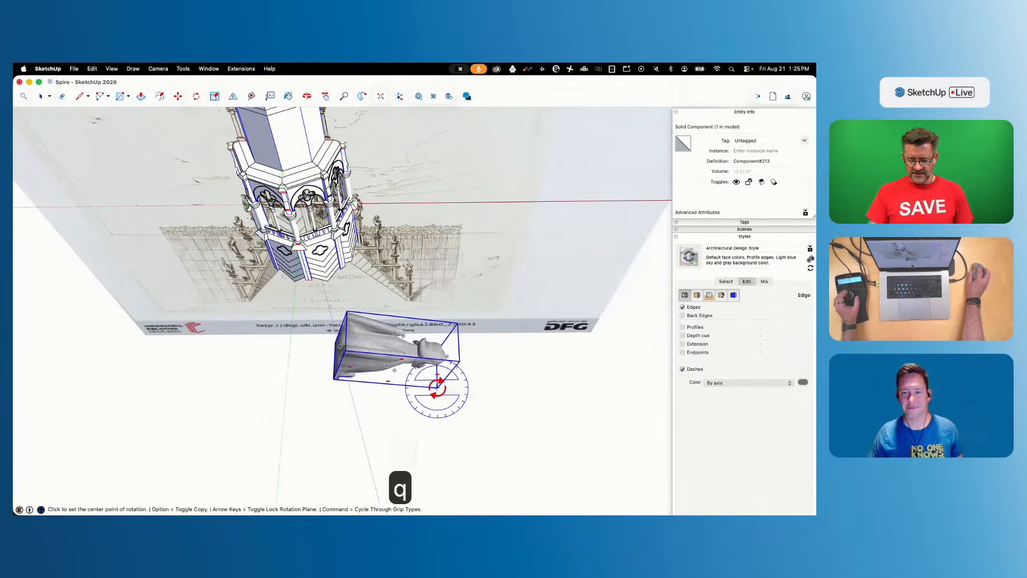
click(454, 387)
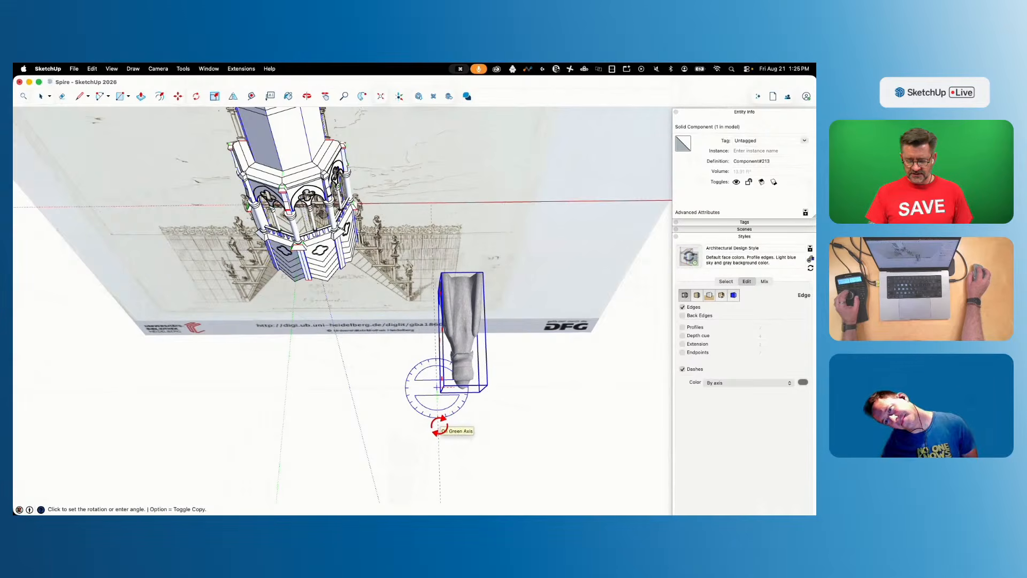
click(438, 426)
key(space)
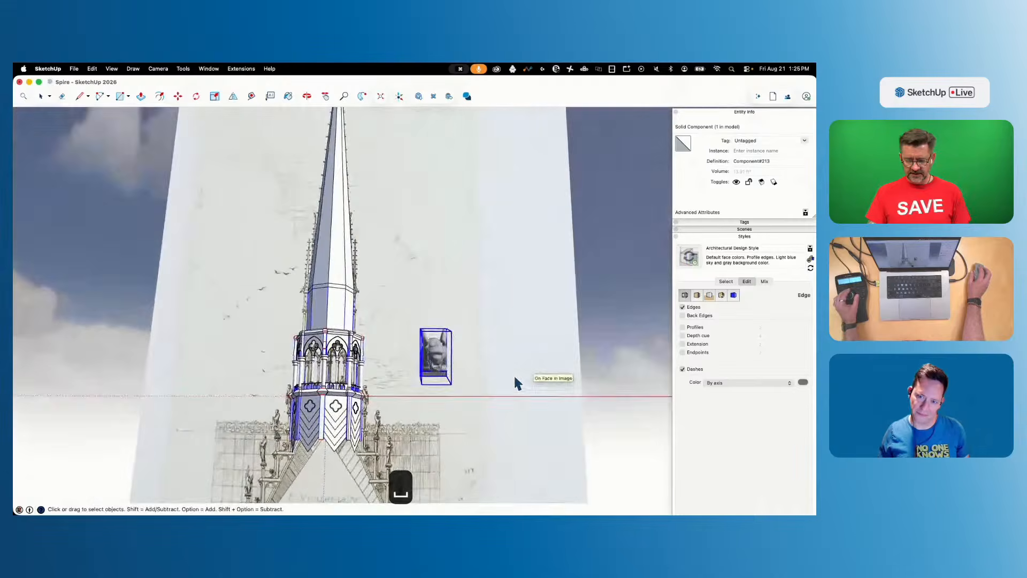
Move the gargoyle onto the spire's front bay beside the pier cap and scale it down uniformly
key(m)
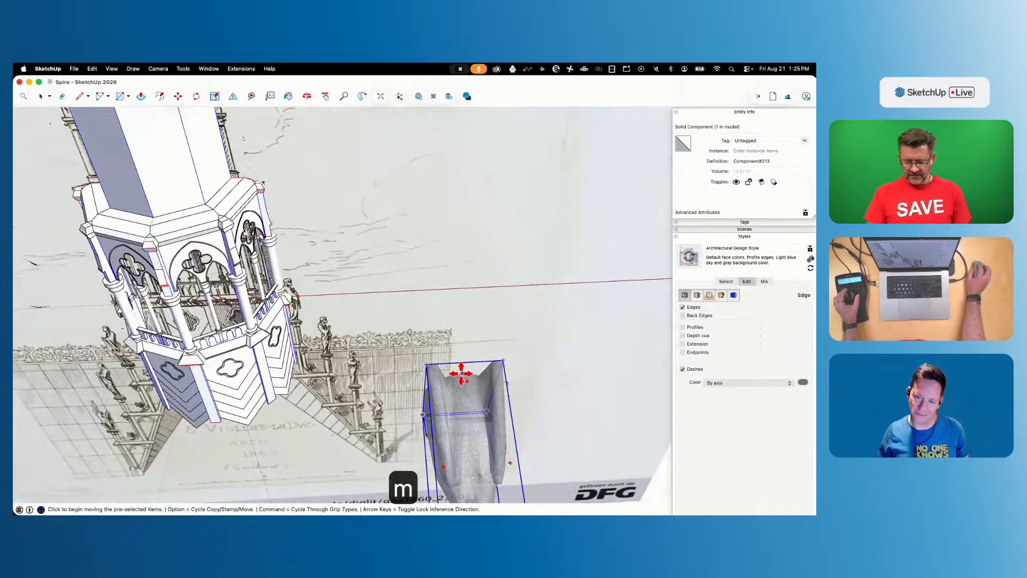
click(461, 375)
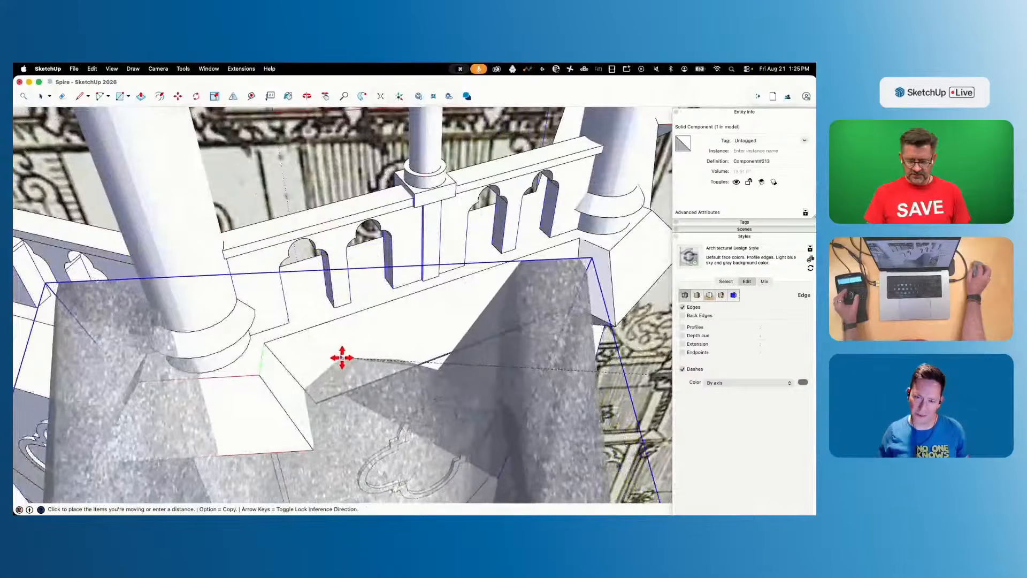
click(353, 349)
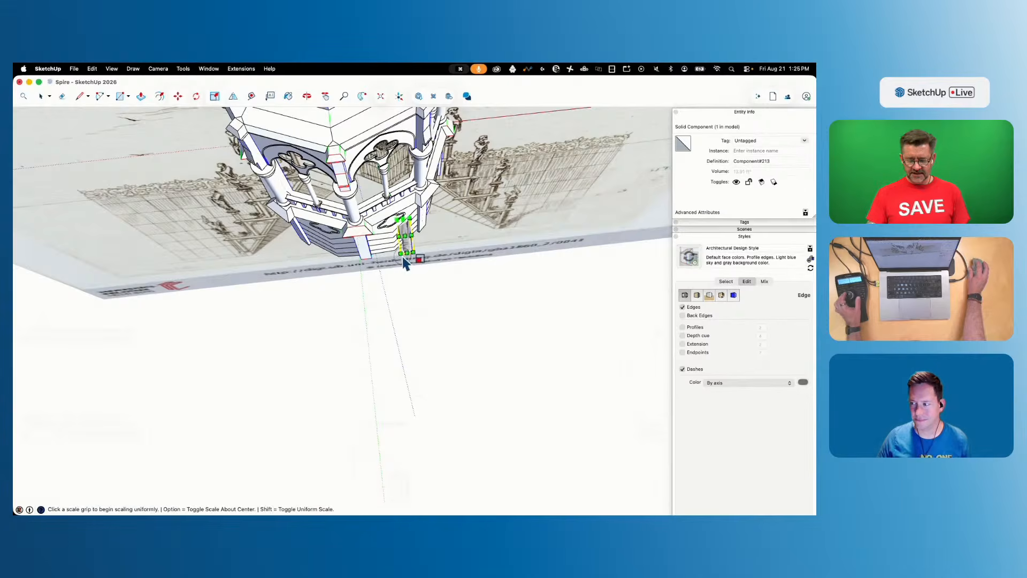
key(m)
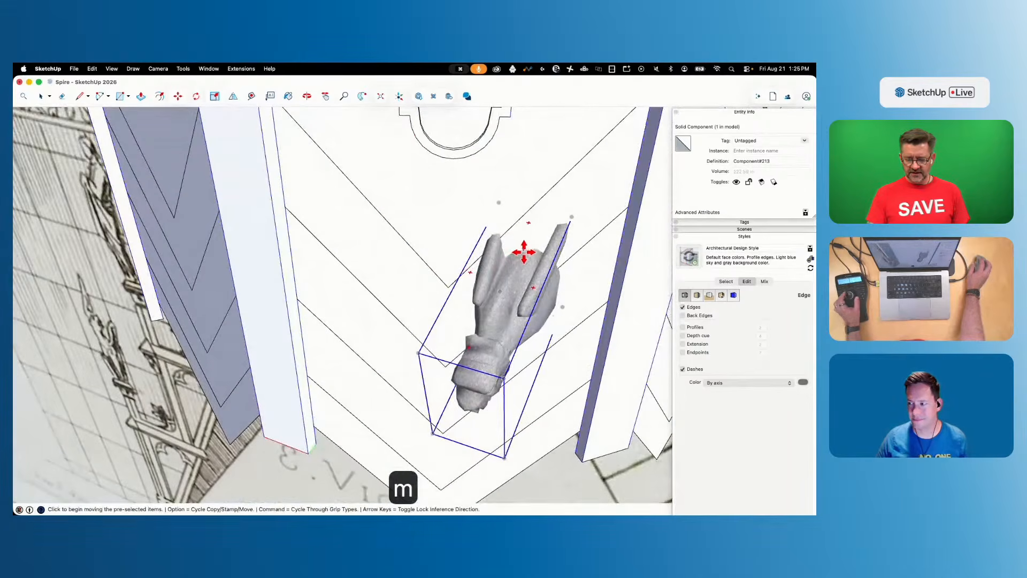
click(524, 252)
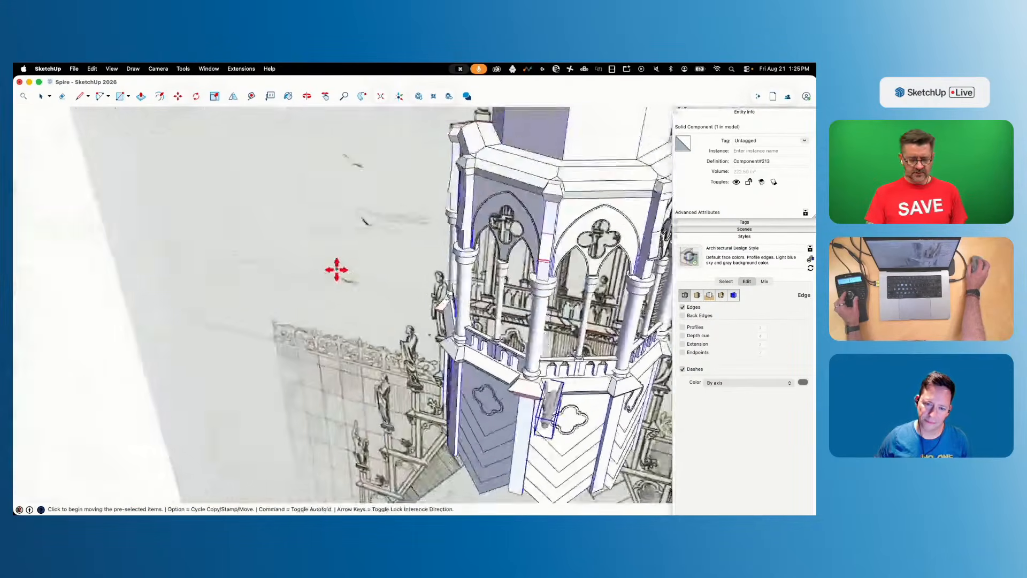
key(space)
Compare the gargoyle with the spire photo and scale it down further, uniformly about its center
scroll(360, 254, up, 10)
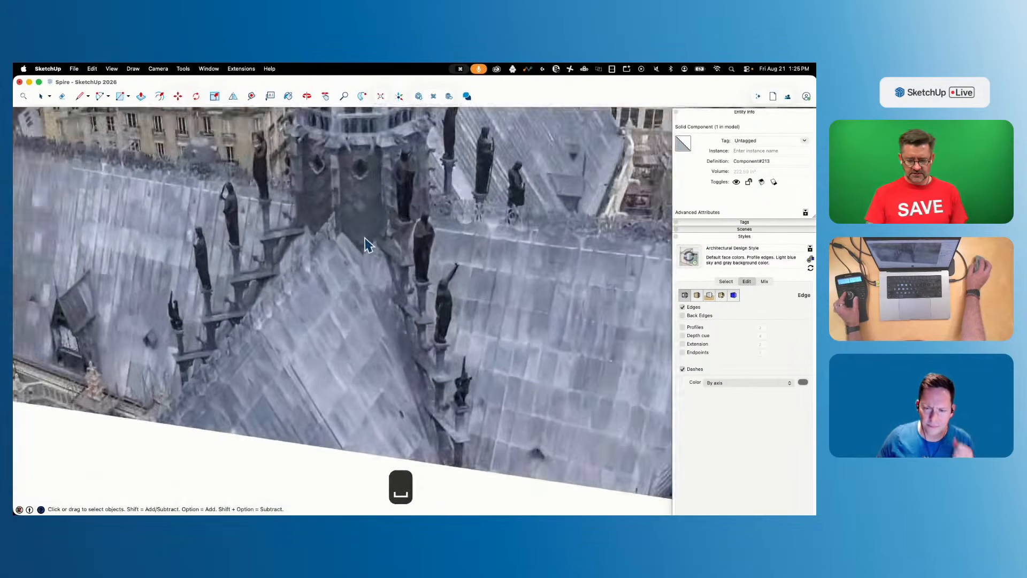
scroll(386, 157, down, 10)
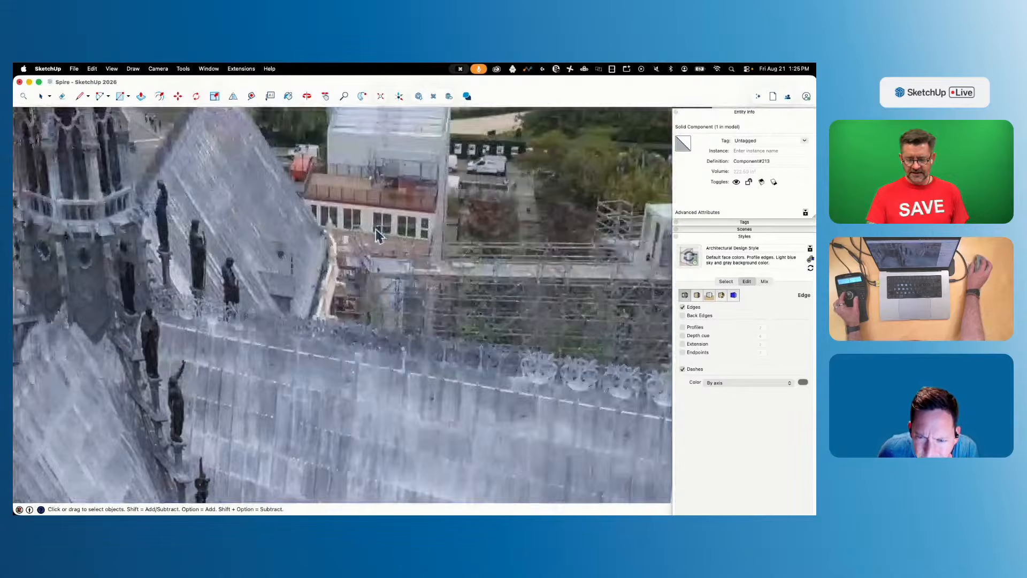
scroll(493, 388, up, 10)
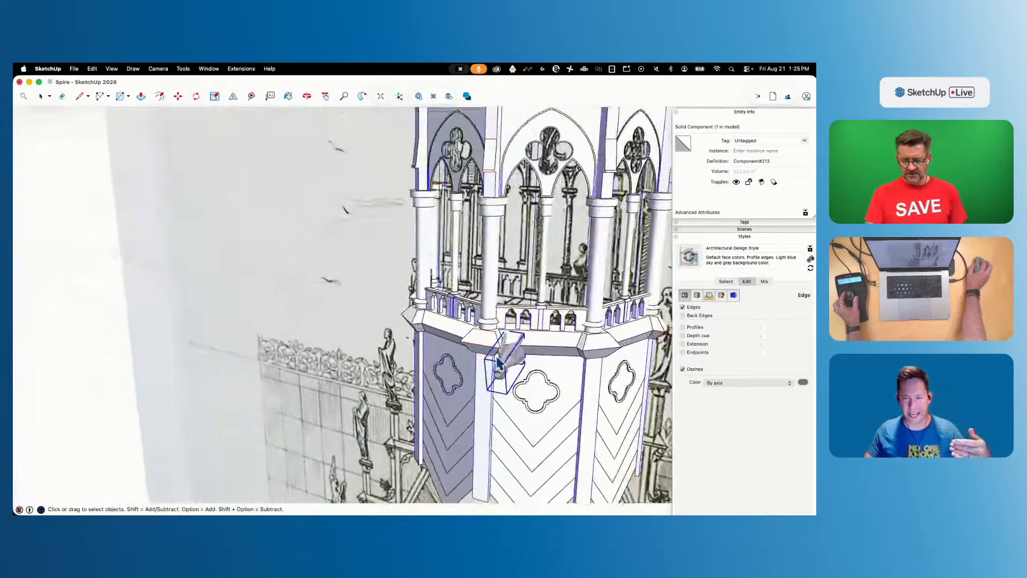
key(m)
scroll(541, 375, up, 2)
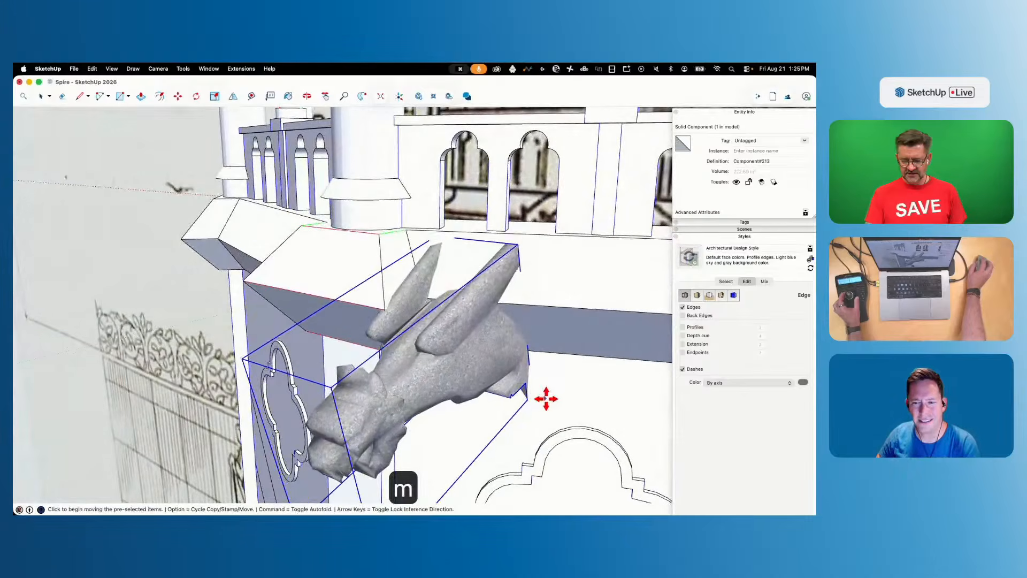
middle_drag(545, 378, 538, 351)
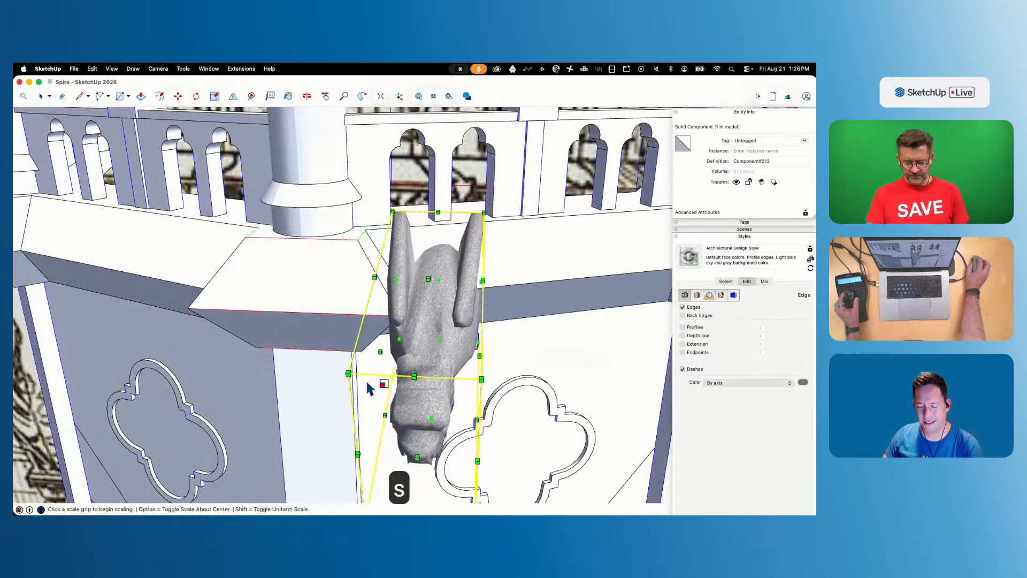
middle_drag(370, 388, 458, 435)
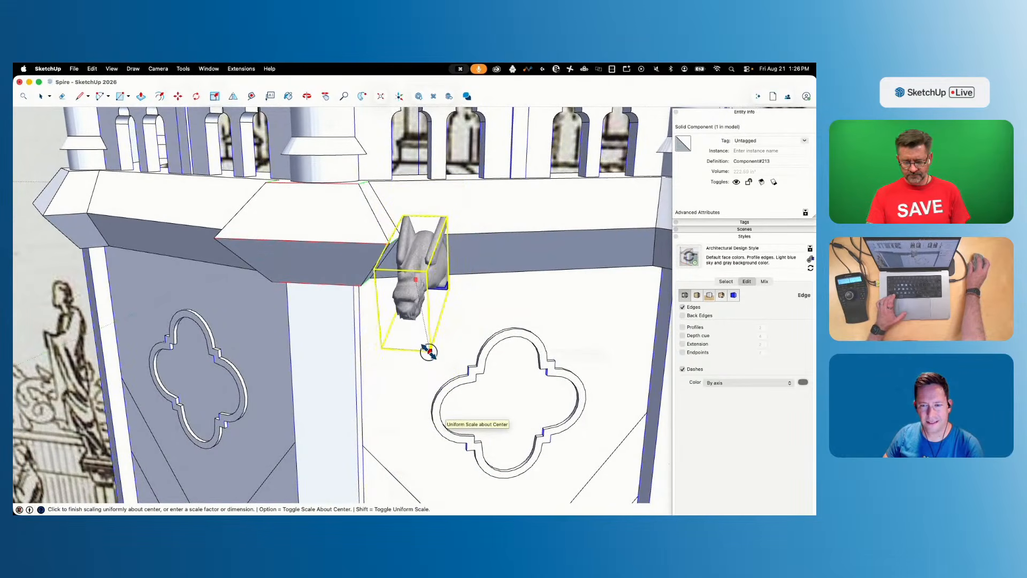
click(455, 396)
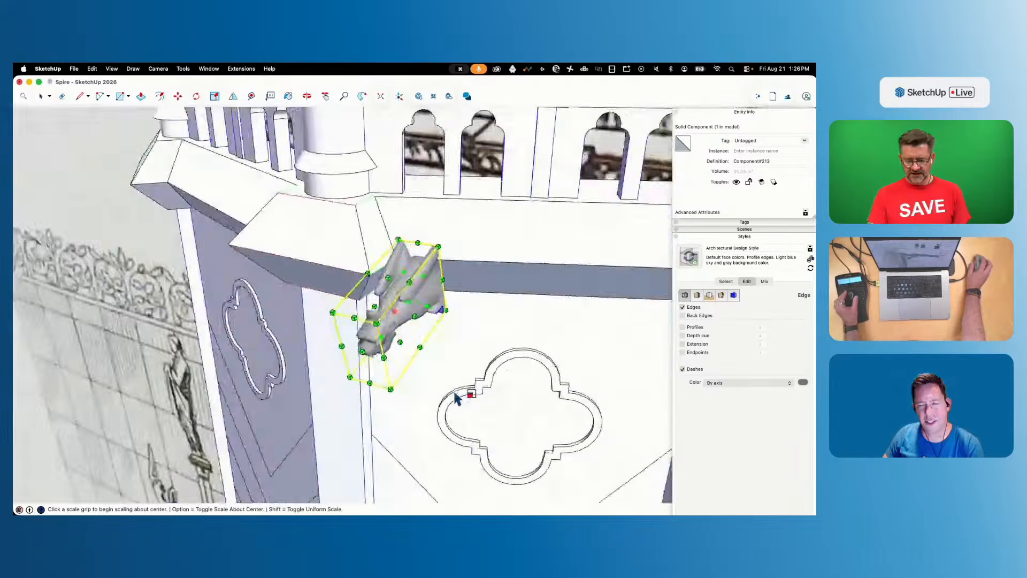
Move the smaller gargoyle by its rear edge against the moulding beside the front pier cap
key(m)
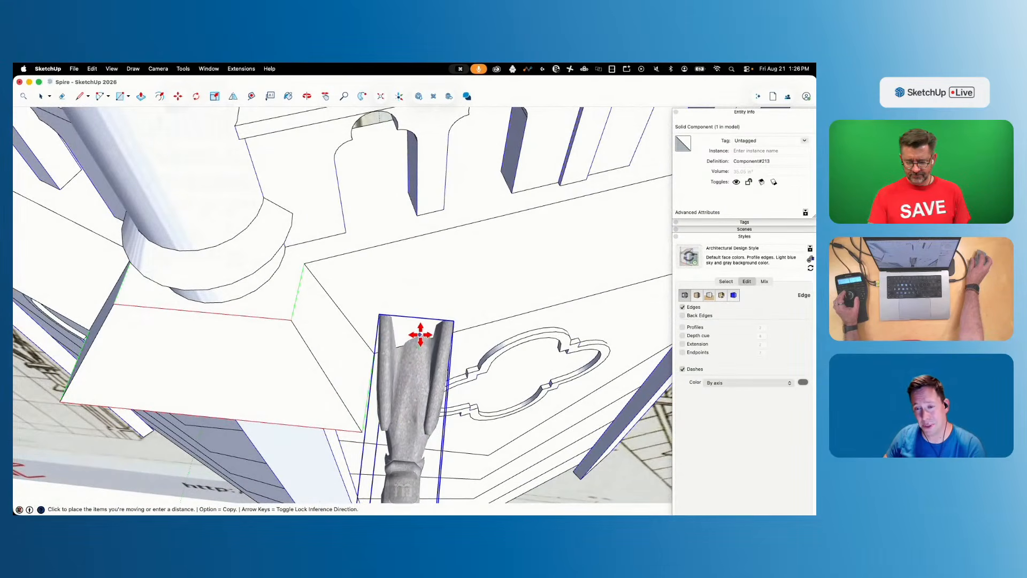
click(420, 334)
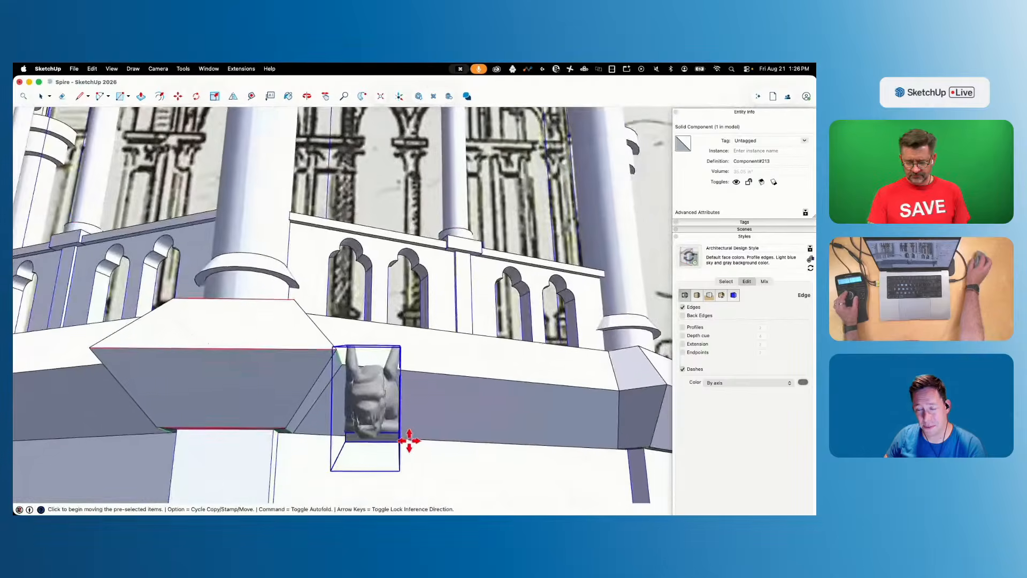
key(m)
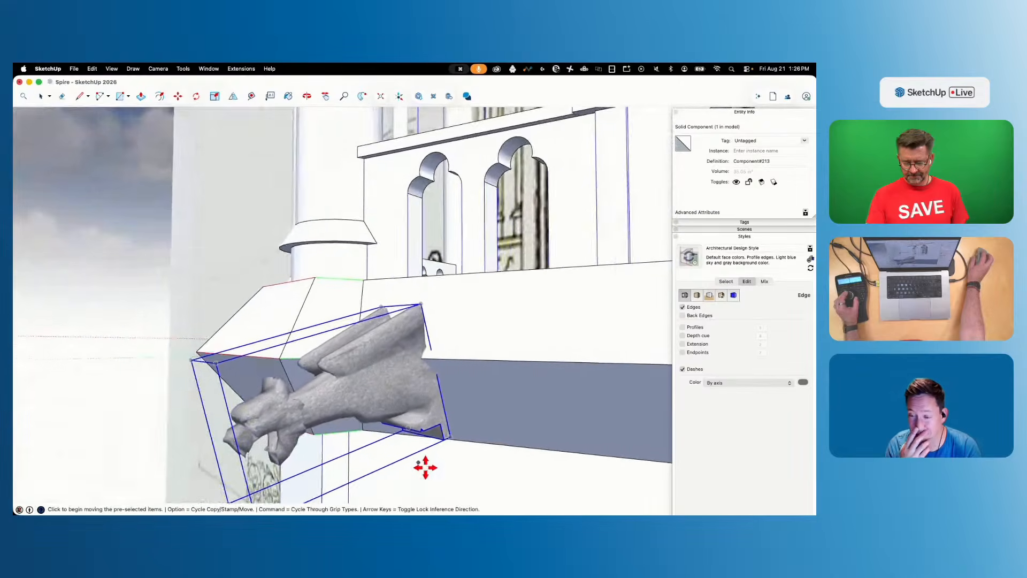
key(space)
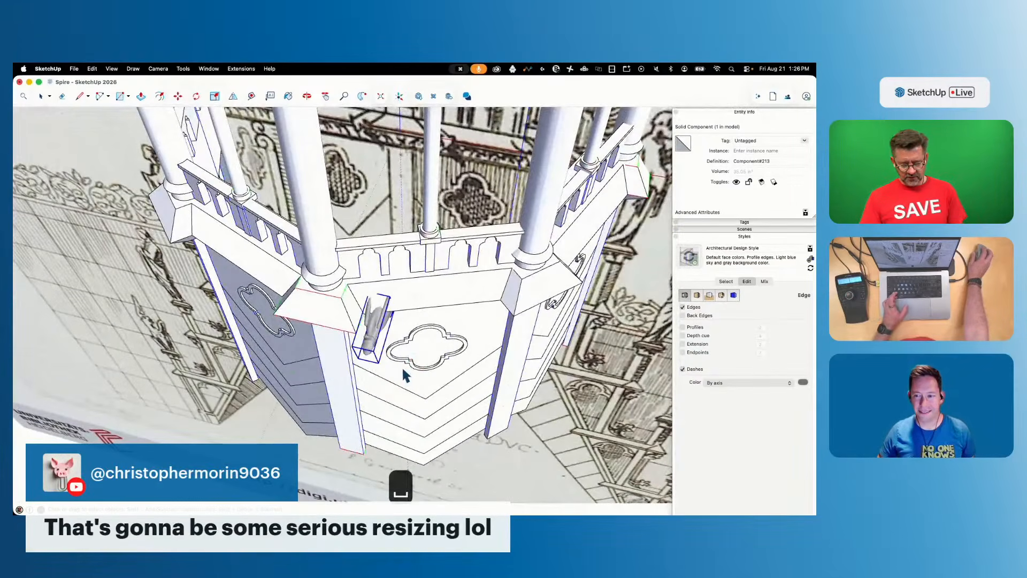
Cut the gargoyle and paste it in place inside the front bay component so it repeats around the spire
double_click(413, 328)
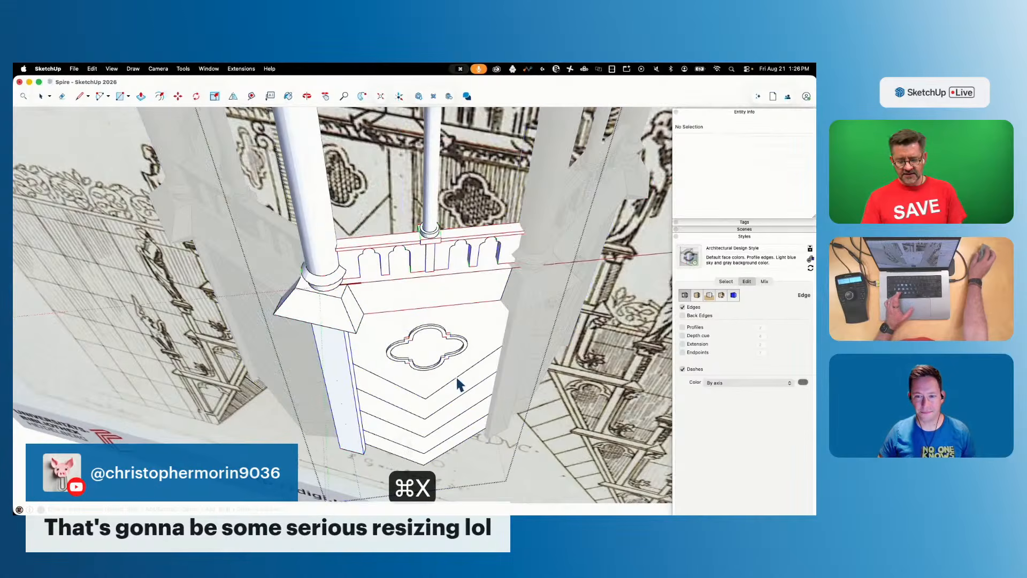
click(91, 69)
click(109, 138)
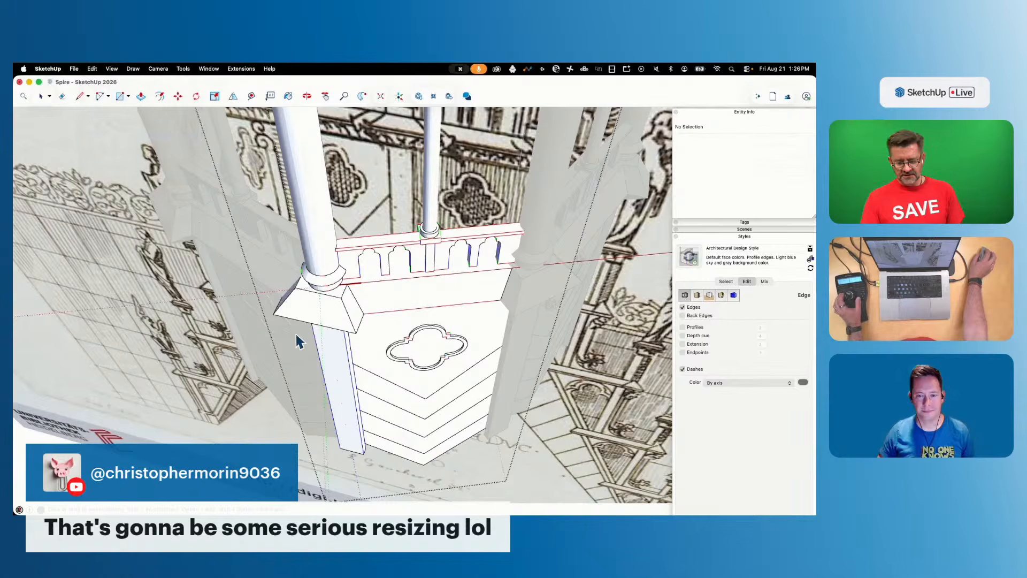
scroll(384, 302, up, 3)
Rotate the gargoyle about its rear end so it points straight out from the front bay
key(q)
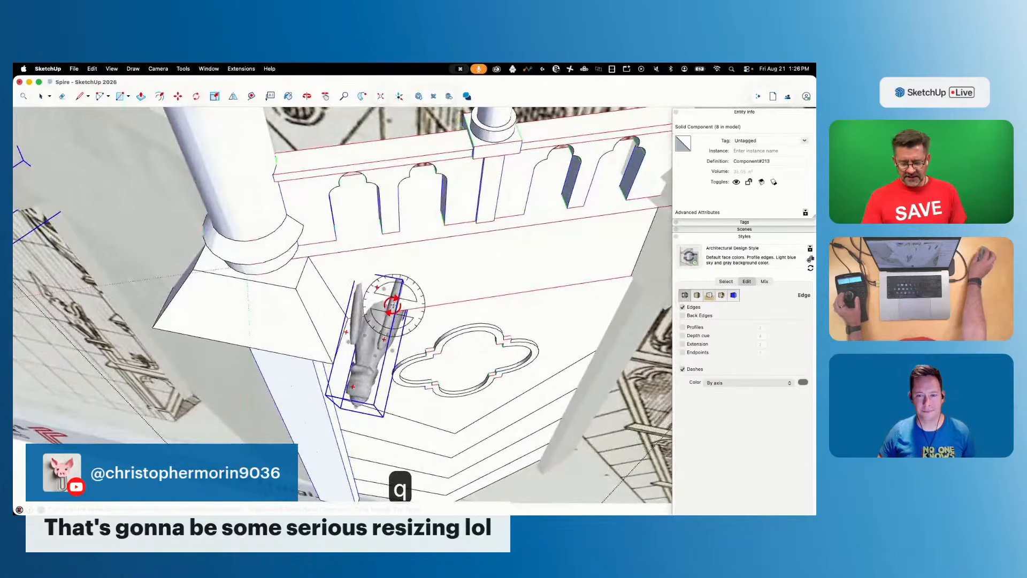
click(379, 303)
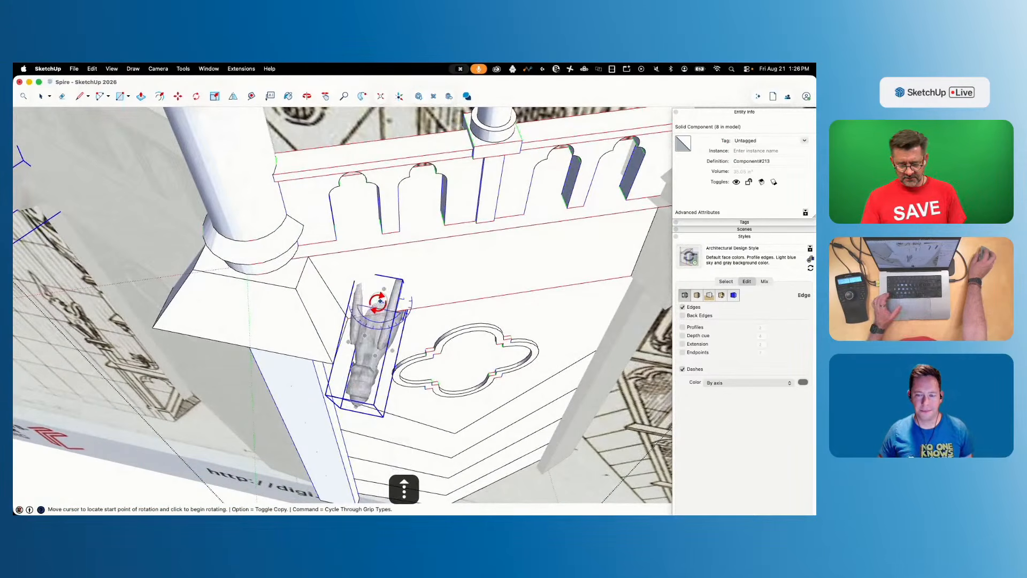
click(360, 388)
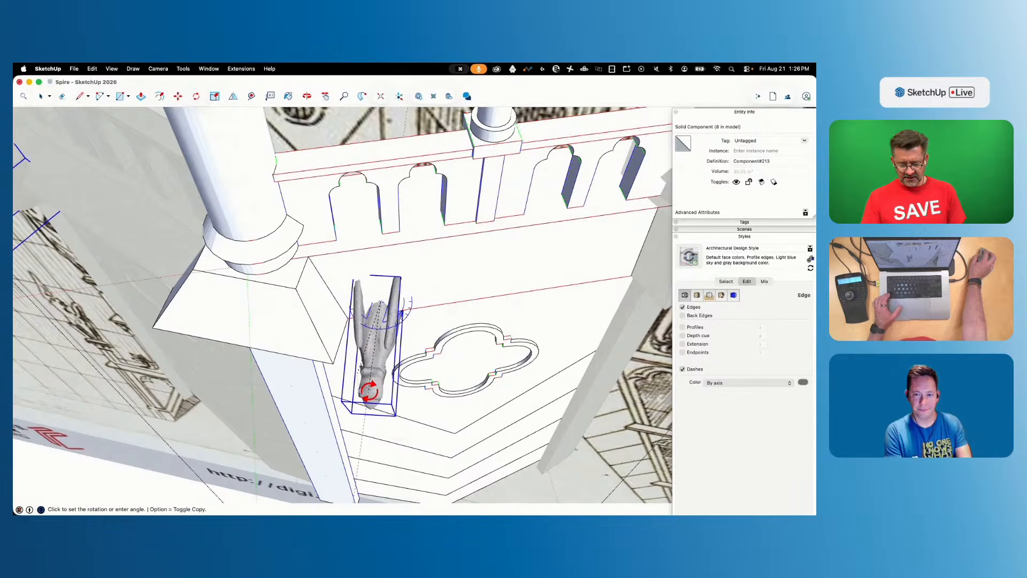
click(394, 393)
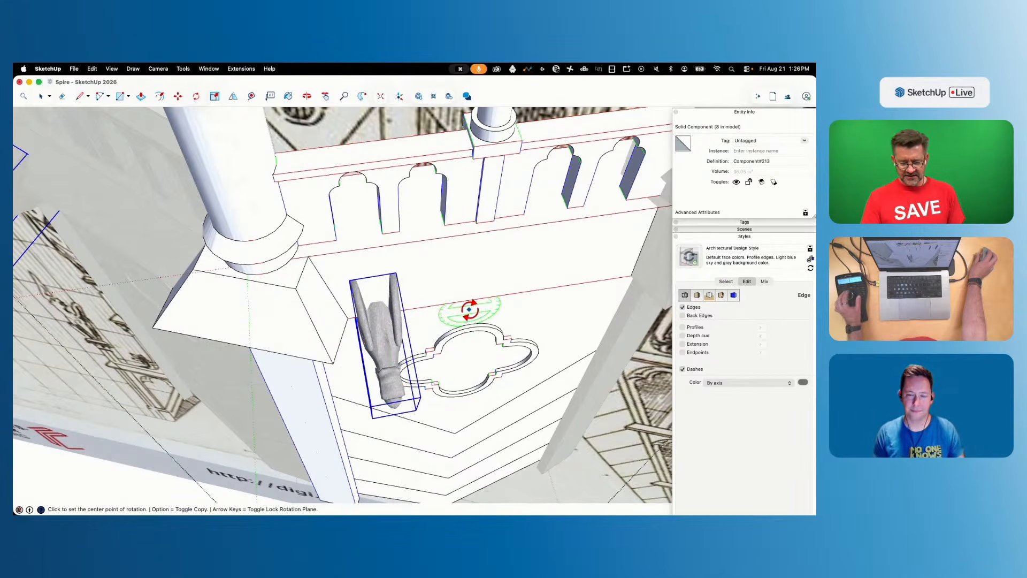
key(space)
key(m)
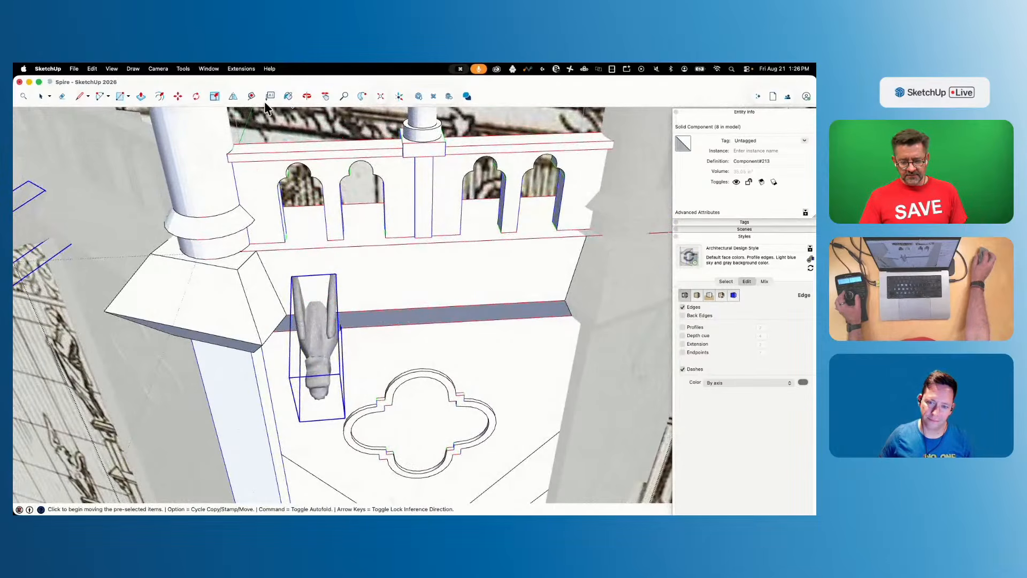
Flip a copy of the gargoyle across the bay's midpoint to the opposite end of the moulding and close the bay component
click(237, 99)
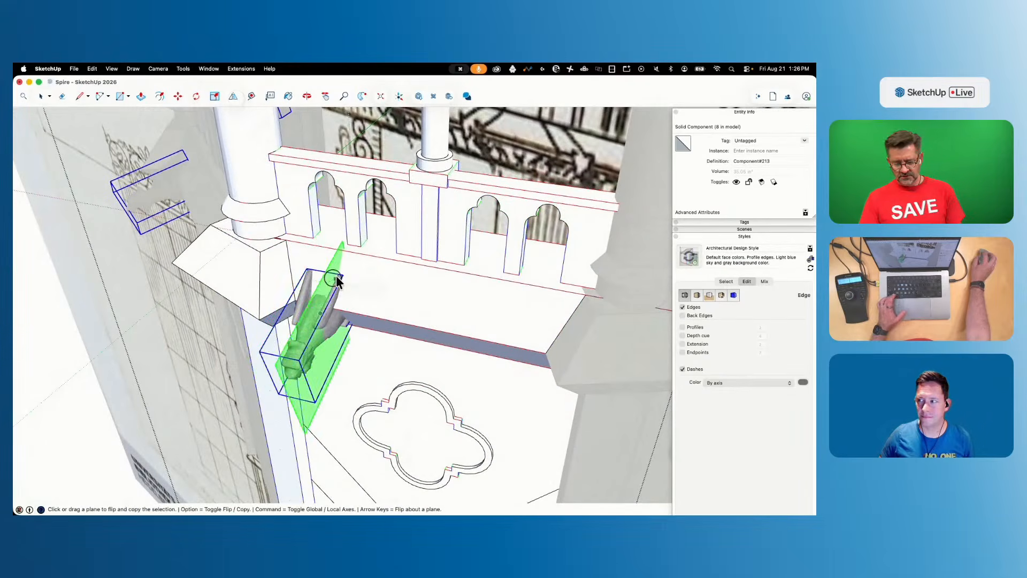
key(alt)
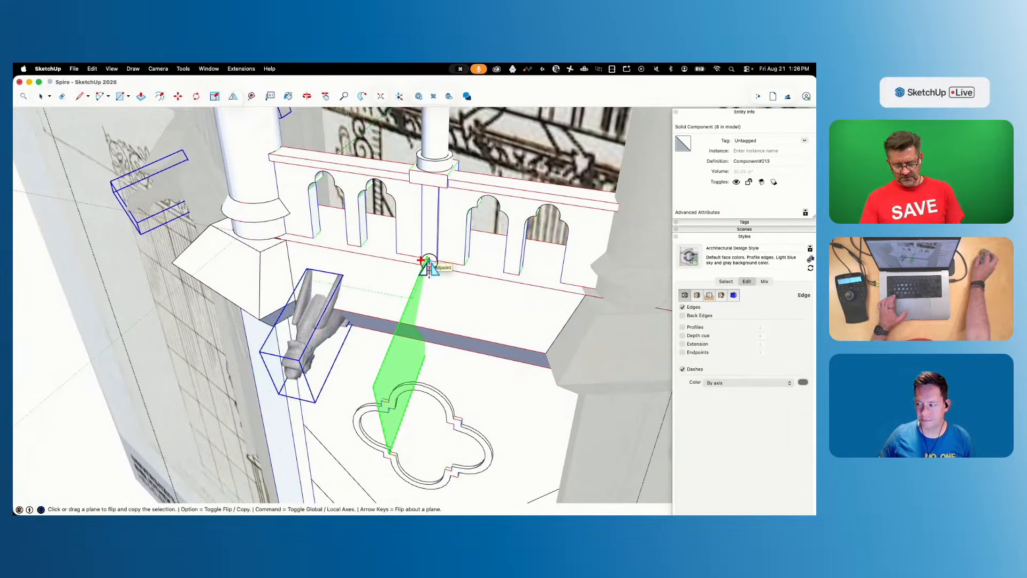
click(427, 263)
key(space)
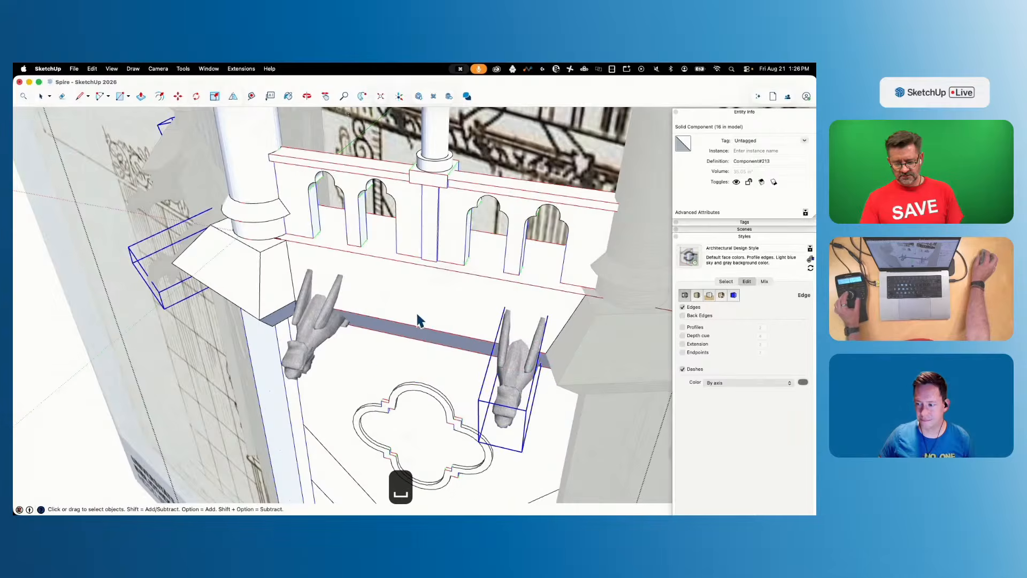
click(559, 299)
click(560, 300)
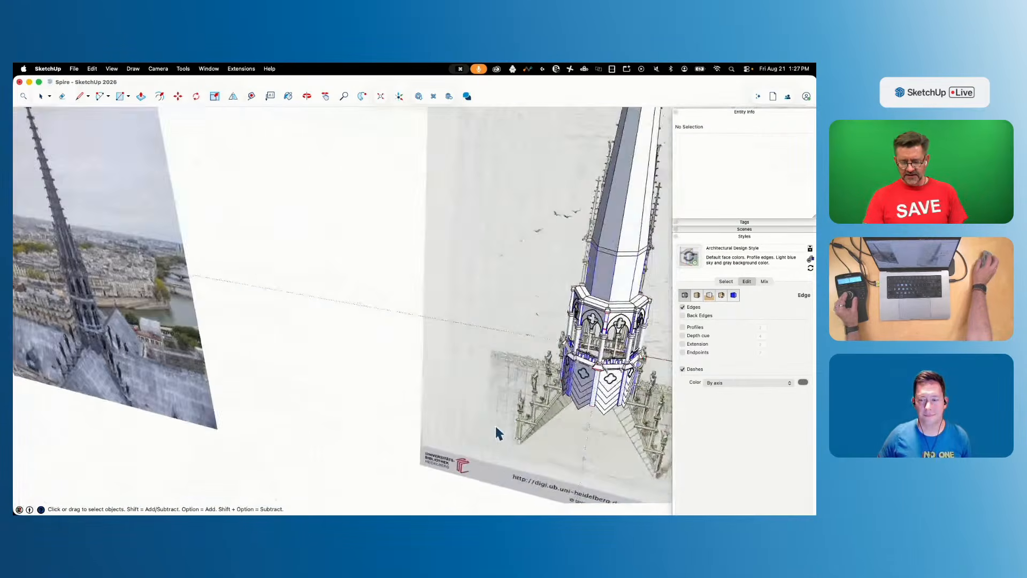
Open the gargoyle component inside the bay and paint all its geometry with the default material, then close the nested components
click(430, 388)
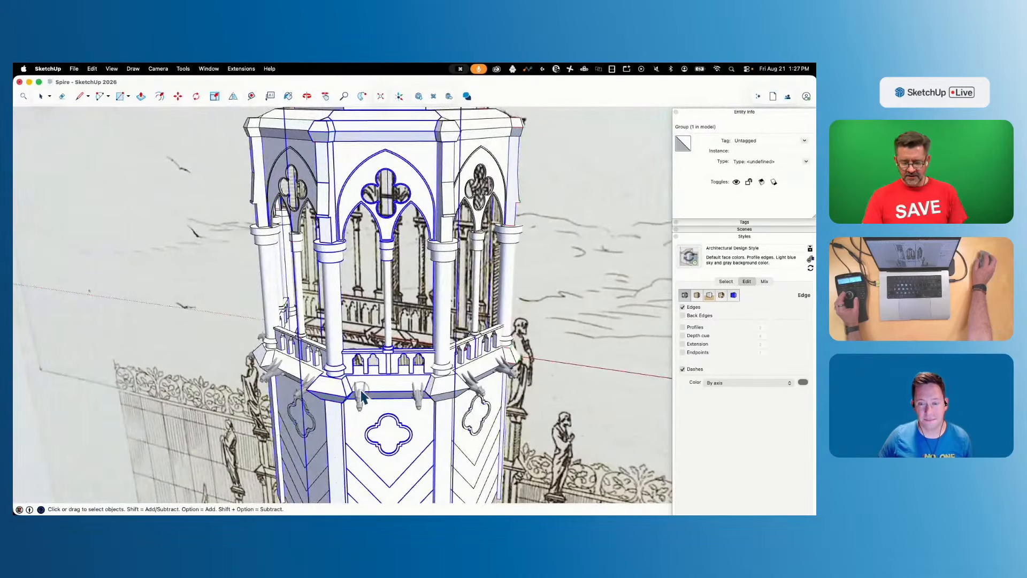
double_click(361, 401)
click(359, 400)
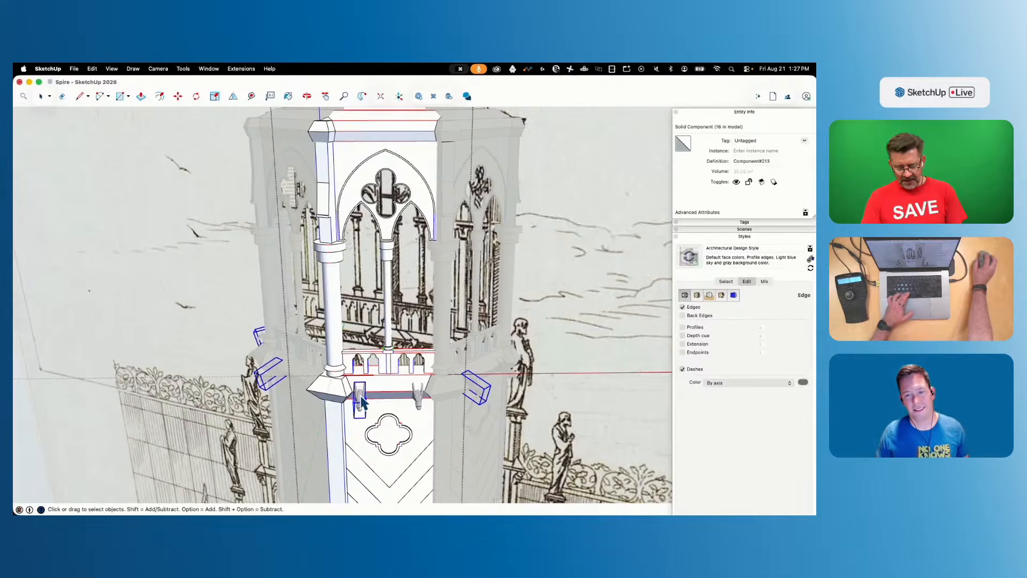
key(b)
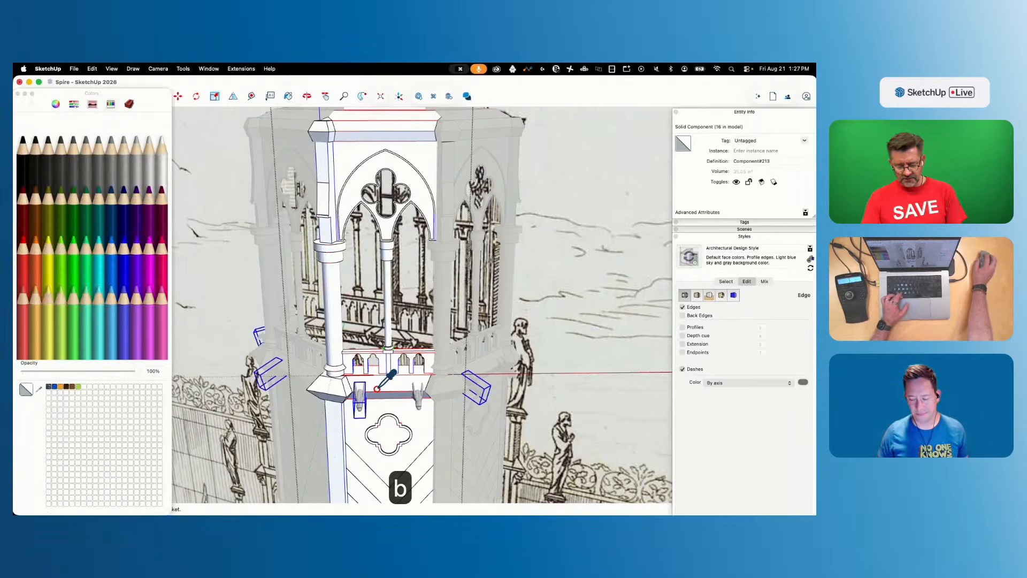
double_click(358, 394)
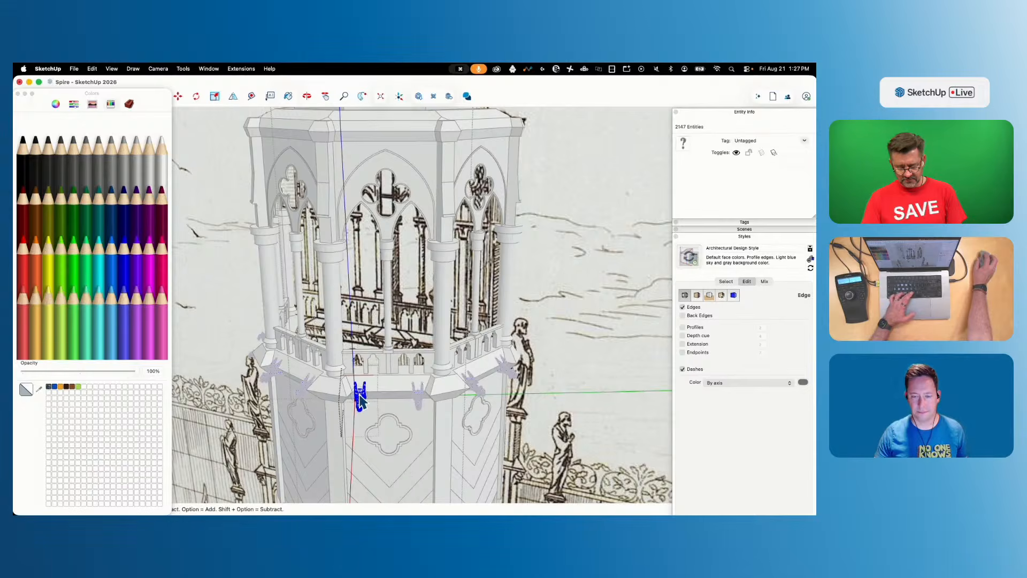
key(space)
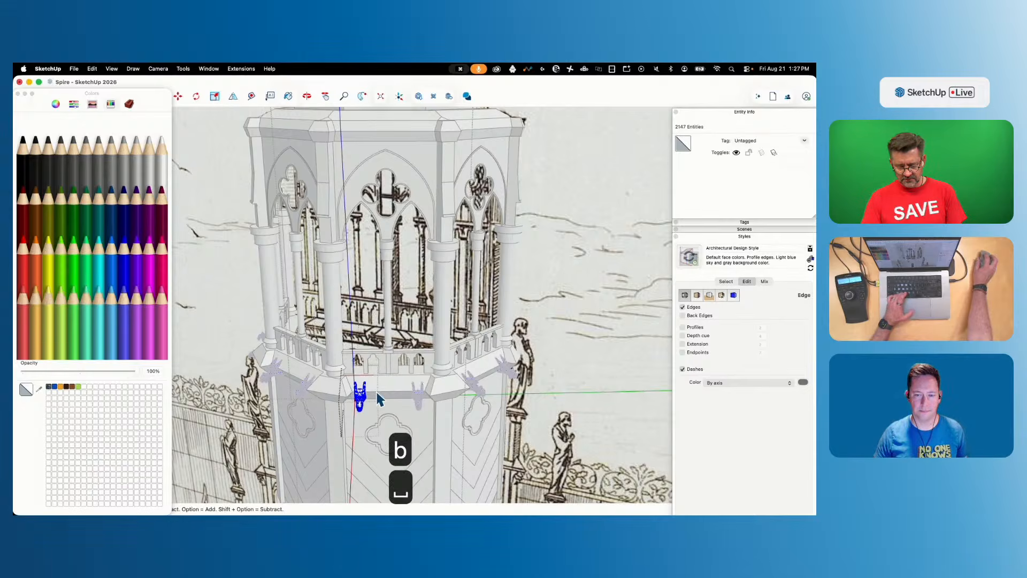
click(230, 392)
click(593, 353)
click(592, 353)
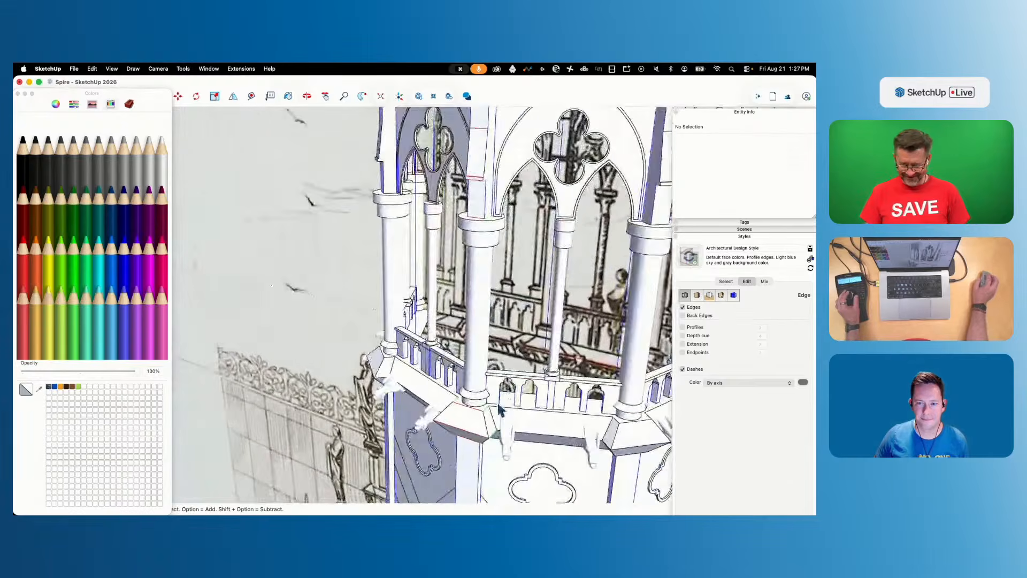
Select both gargoyles in the front bay and copy them from the lower moulding's midpoint up to the moulding above the arch
click(573, 432)
double_click(503, 432)
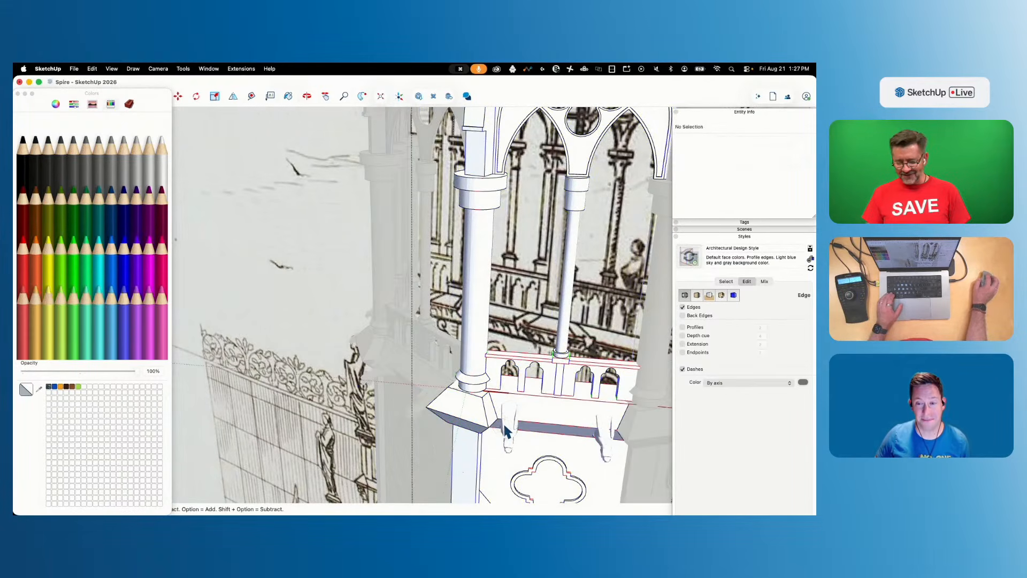
alt+click(595, 431)
key(m)
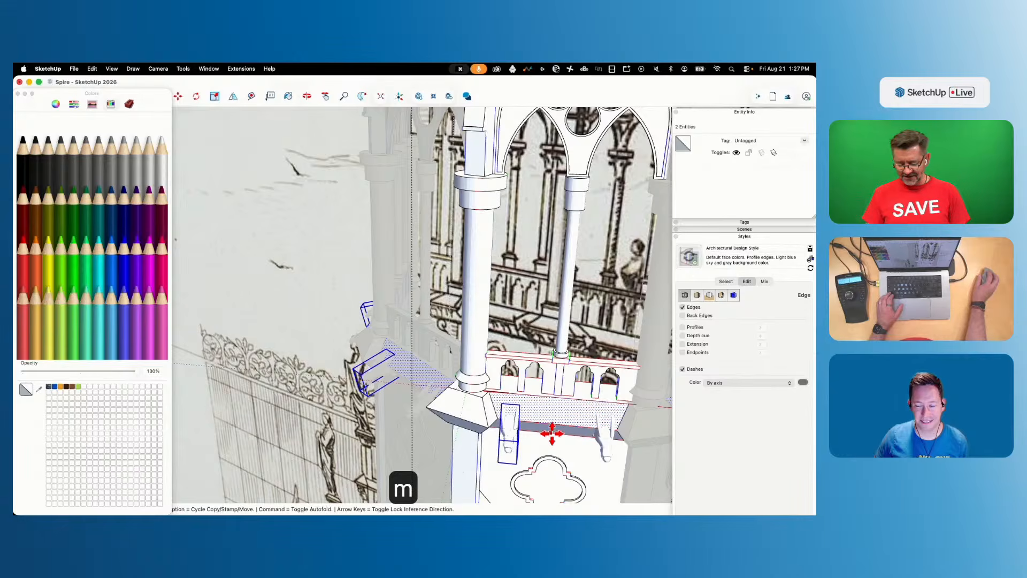
key(space)
shift+click(552, 416)
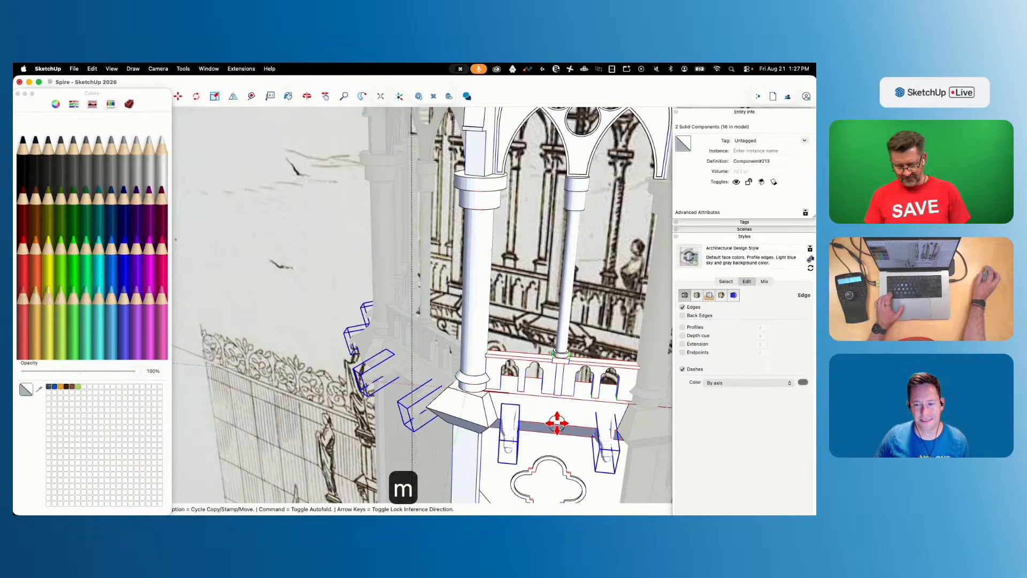
click(556, 424)
key(alt)
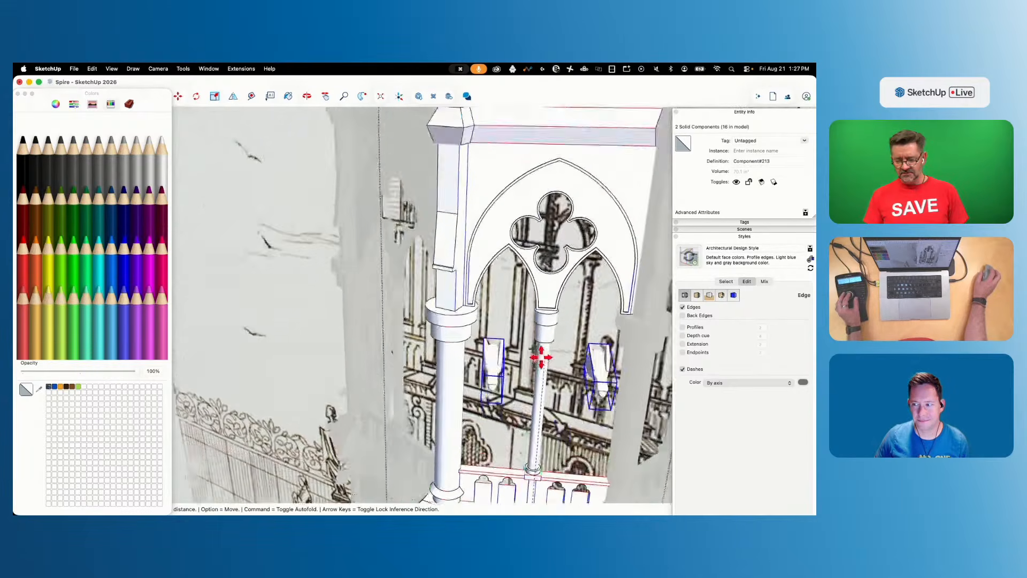
click(526, 261)
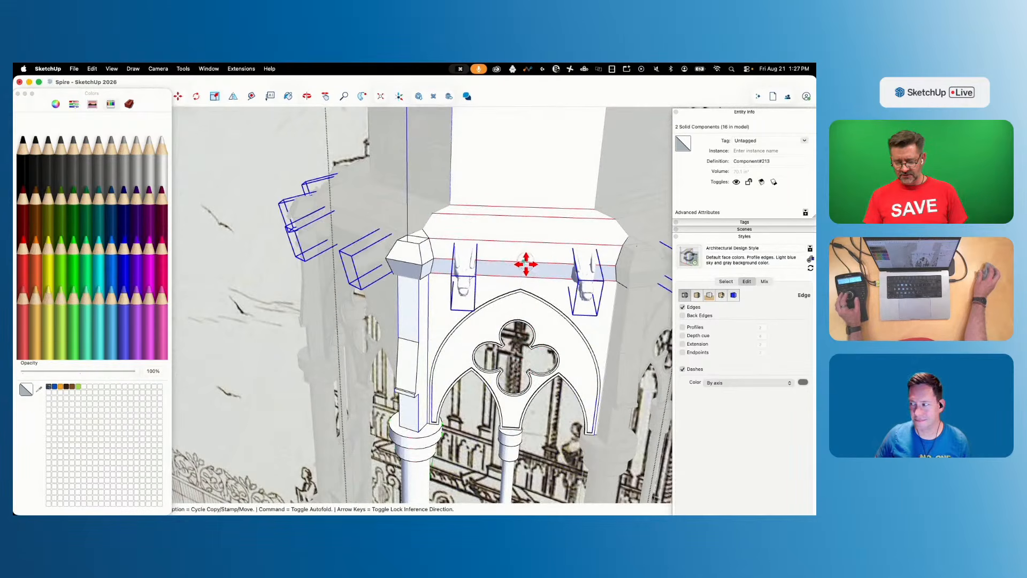
key(space)
click(594, 352)
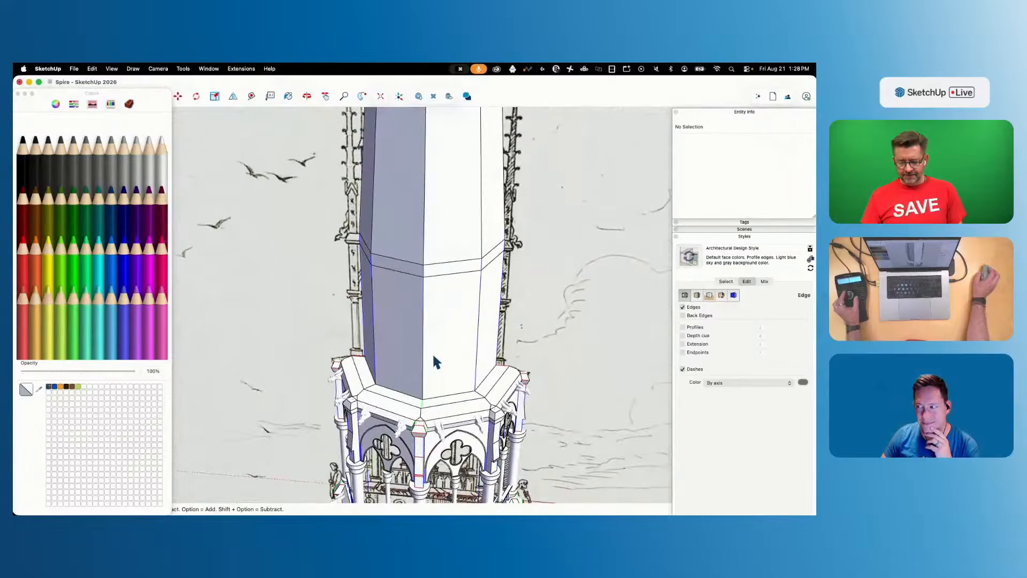
With X-ray on for locating the edge, draw a circle centered on the upper ledge's edge, sized to the column base in the drawing
key(x)
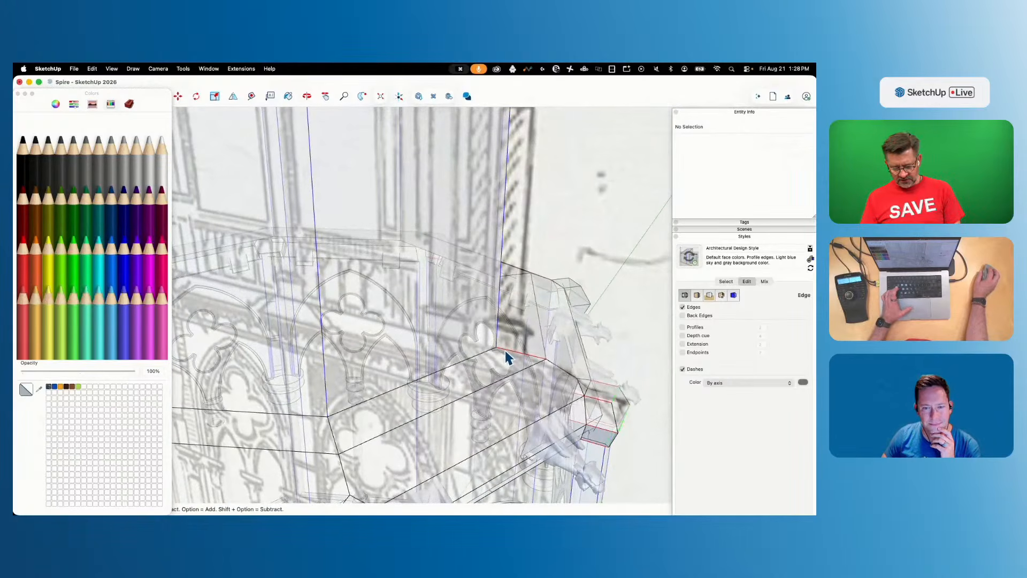
key(s)
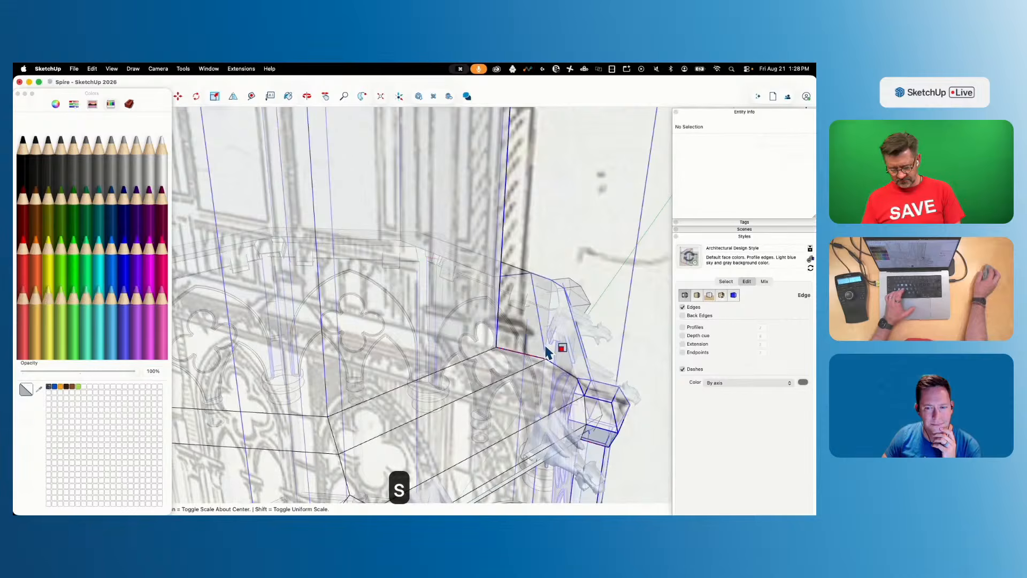
key(c)
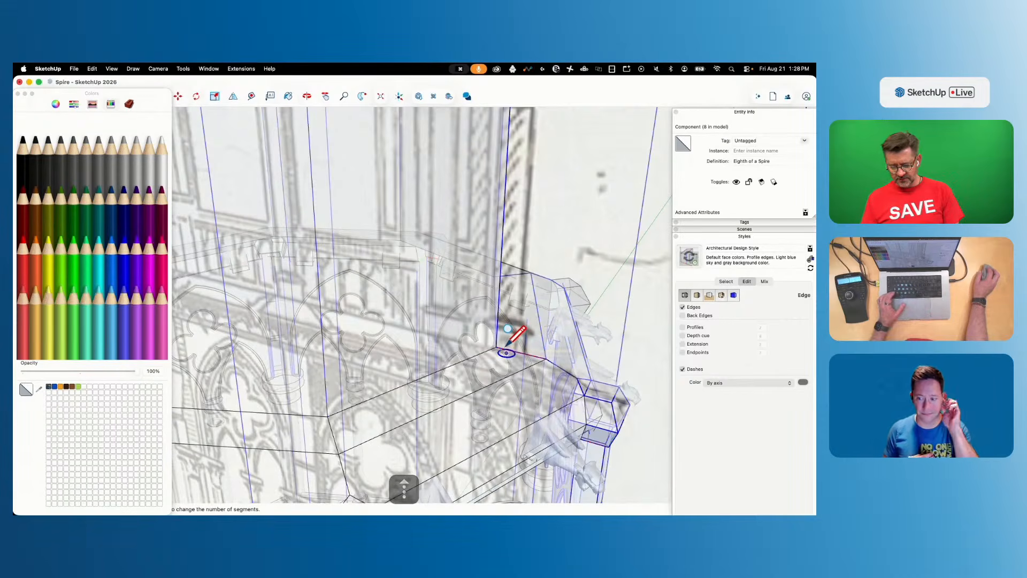
scroll(506, 353, up, 5)
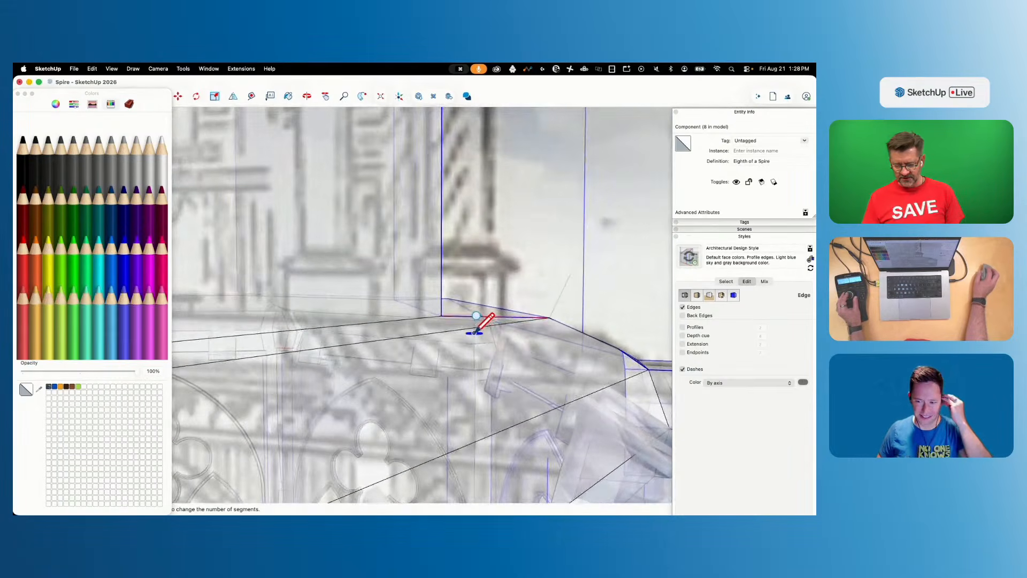
click(464, 316)
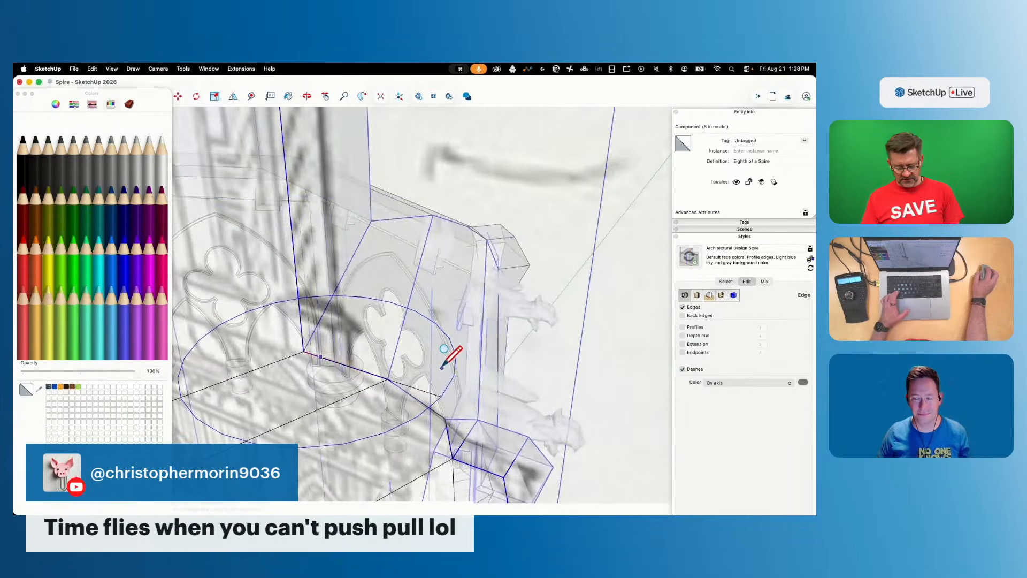
key(x)
click(351, 366)
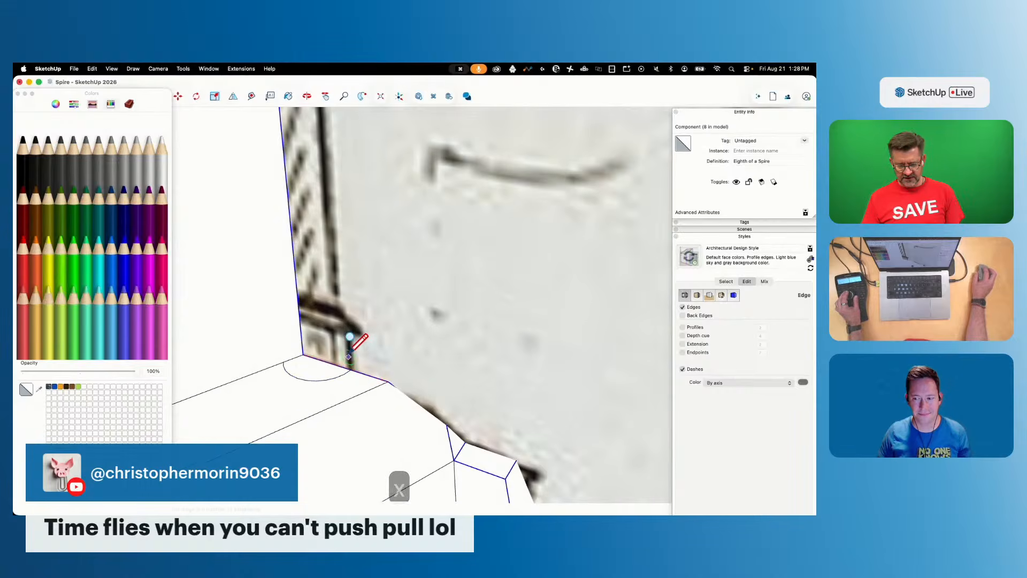
Push/Pull the half circle up into a stepped column base and extend a round shaft up to the capital in the drawing
key(p)
drag(316, 394, 316, 369)
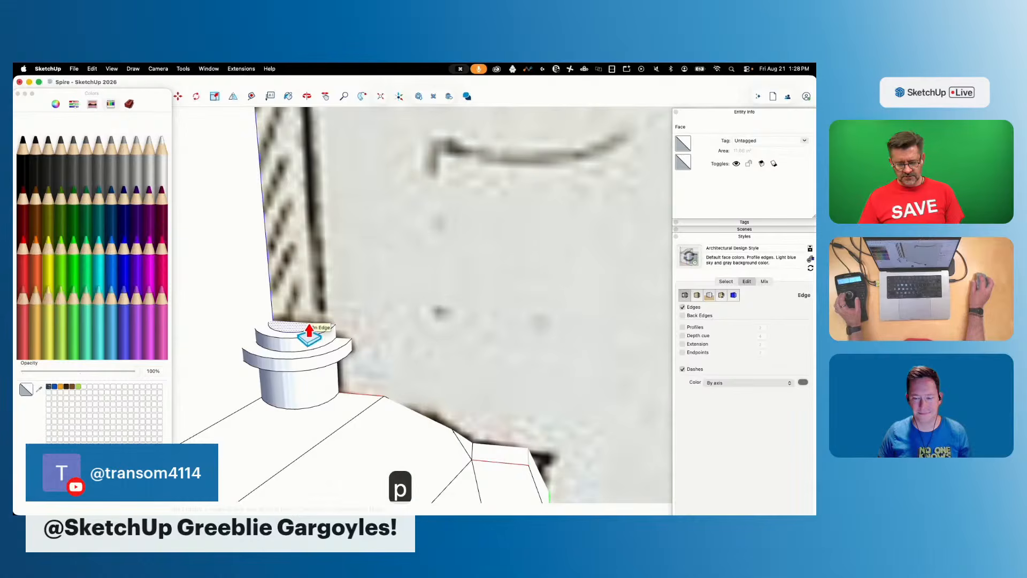
click(304, 290)
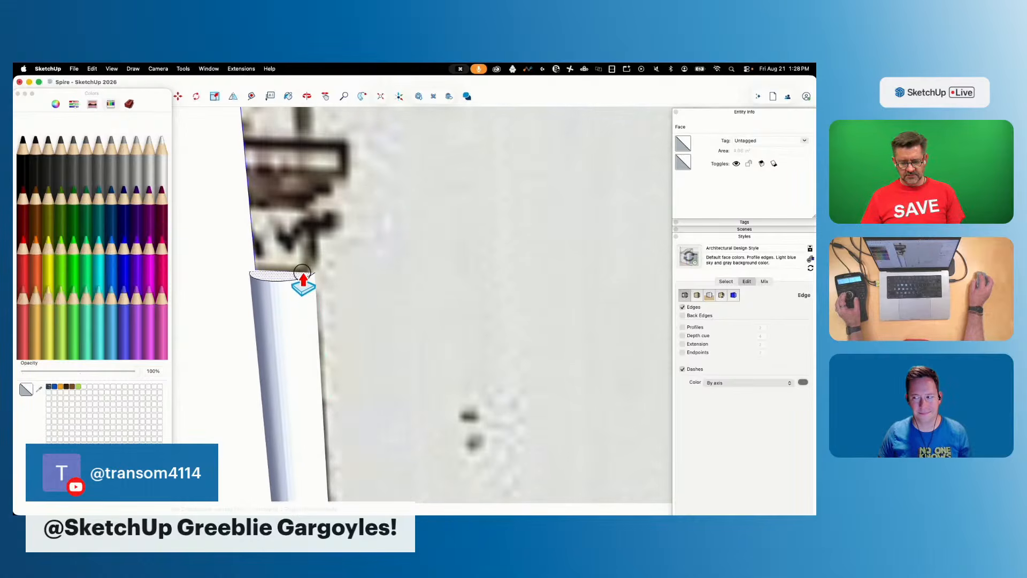
click(302, 273)
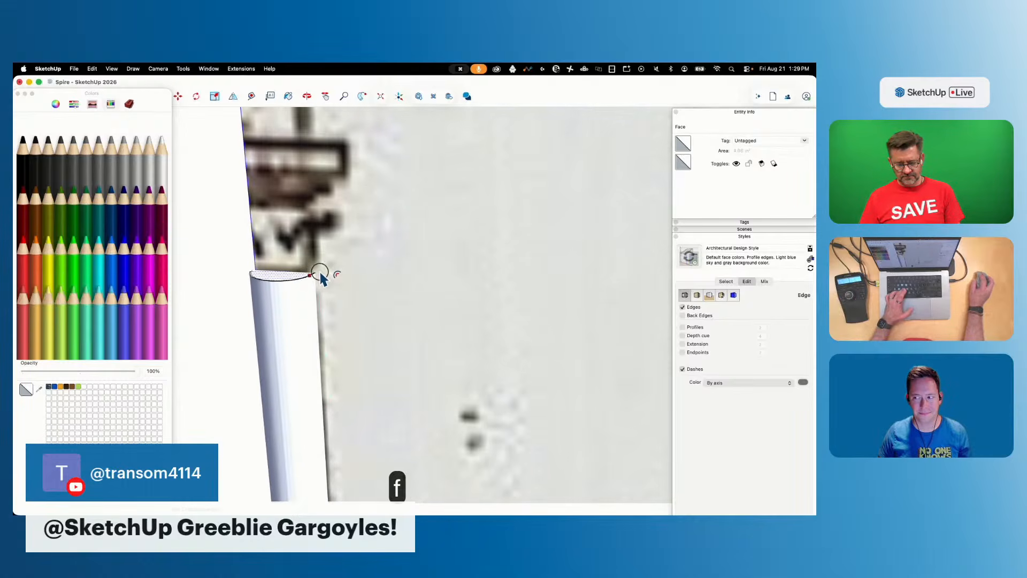
Offset the shaft's top edge outward and Push/Pull the ring and inner face up to form the column's capital
click(317, 270)
key(p)
click(321, 281)
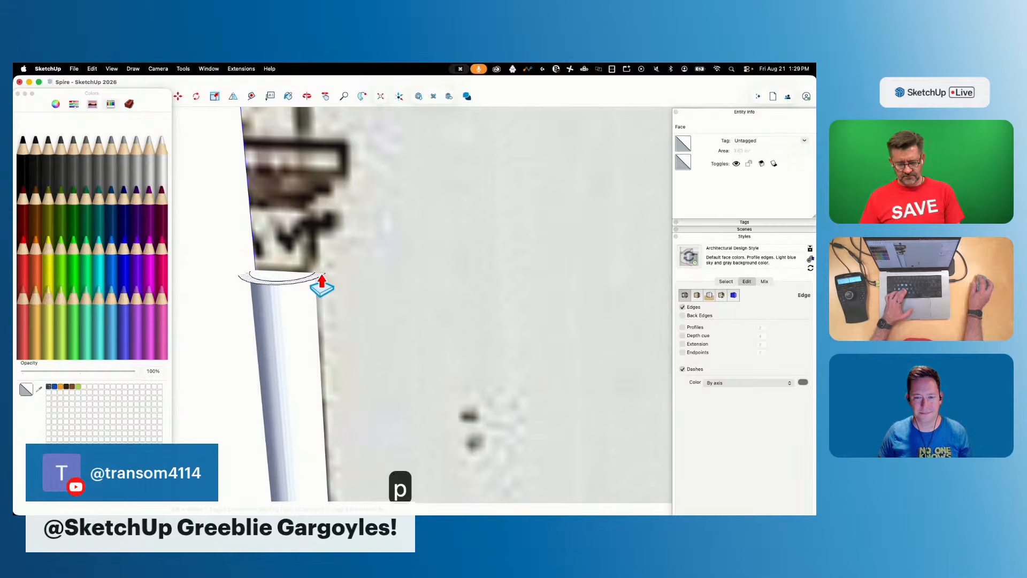
click(321, 206)
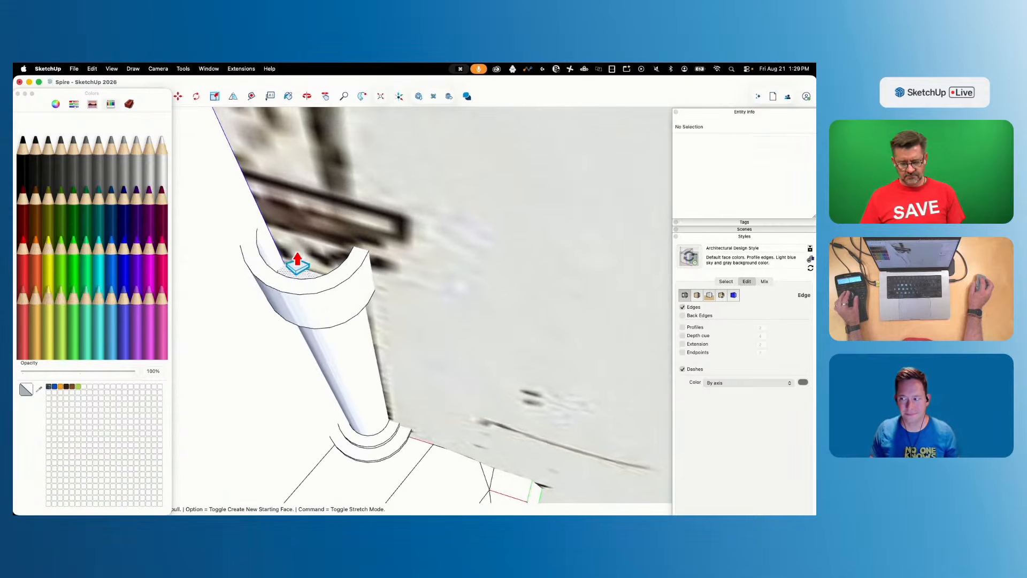
click(301, 278)
click(369, 278)
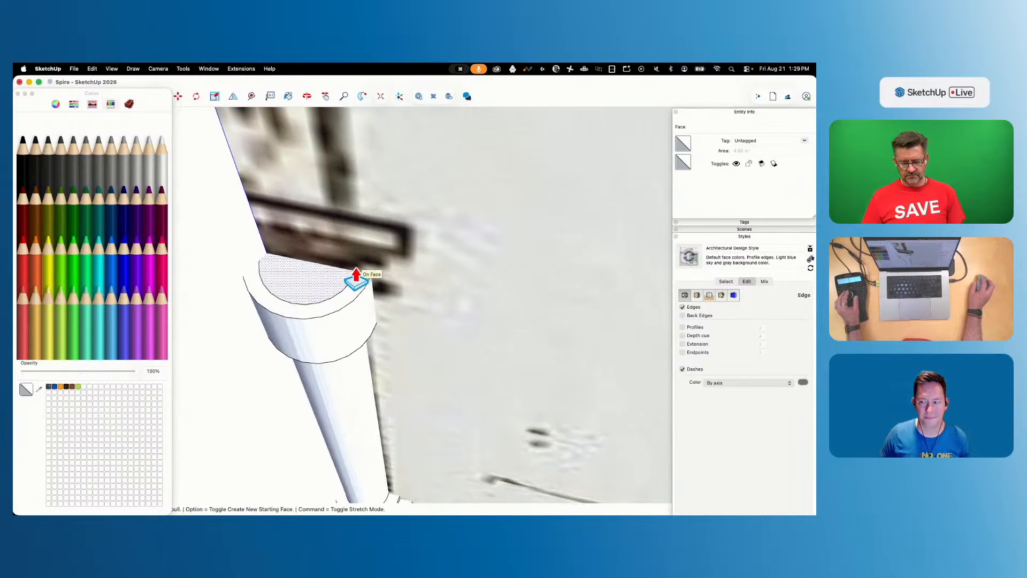
Offset the capital's top edge outward and Push/Pull the resulting ring to add a wider upper tier
key(e)
key(f)
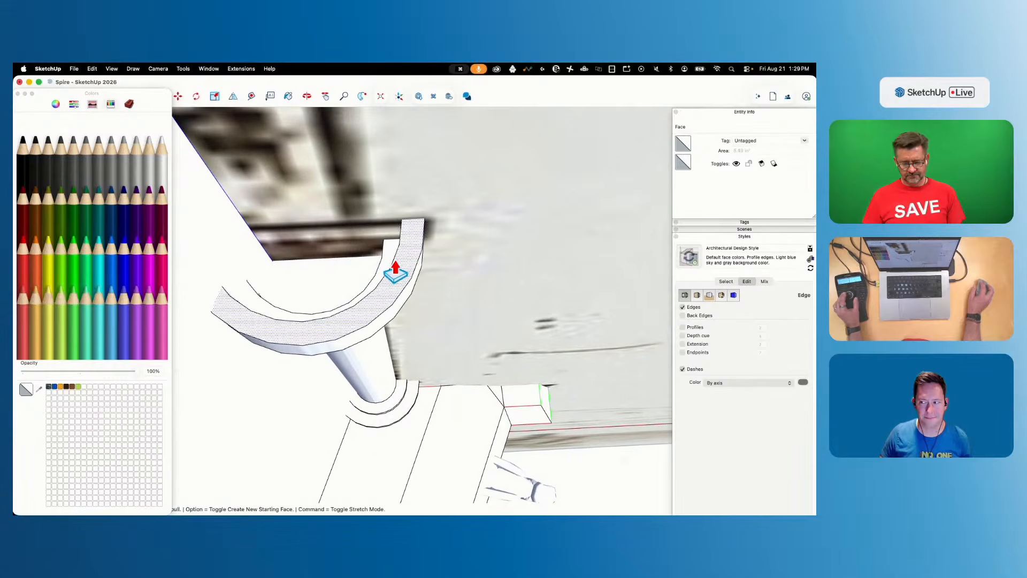
mouse_move(352, 263)
mouse_down()
mouse_move(388, 257)
mouse_move(383, 298)
mouse_up()
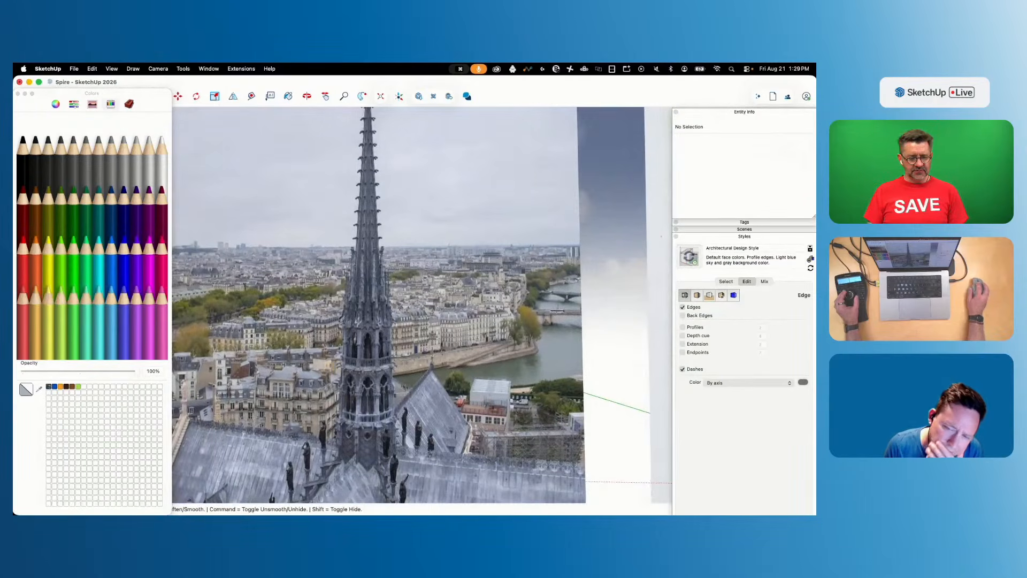
Close the Colors panel and Push/Pull the rectangular base above the column capital up into a tall pier matching the drawing
click(18, 93)
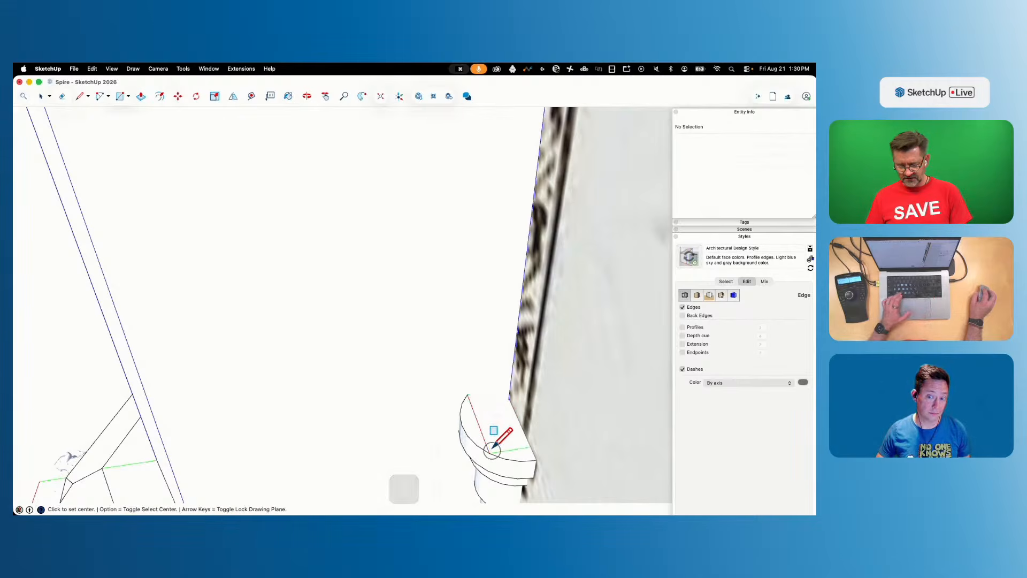
click(513, 384)
key(p)
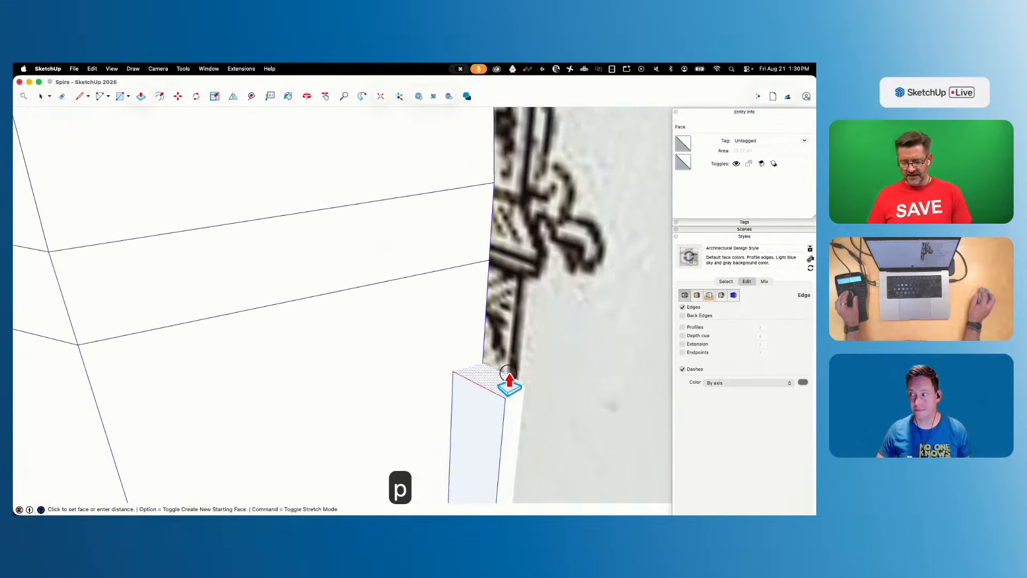
click(515, 282)
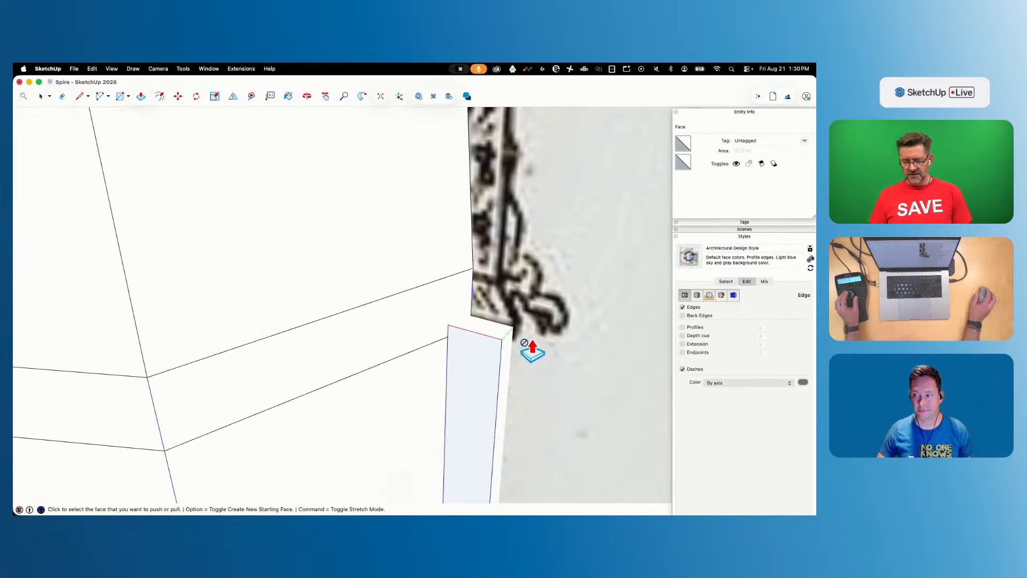
Offset the pier's top edges outward, Push/Pull the ring and inner face up level as a cap slab, and erase the leftover edges
key(f)
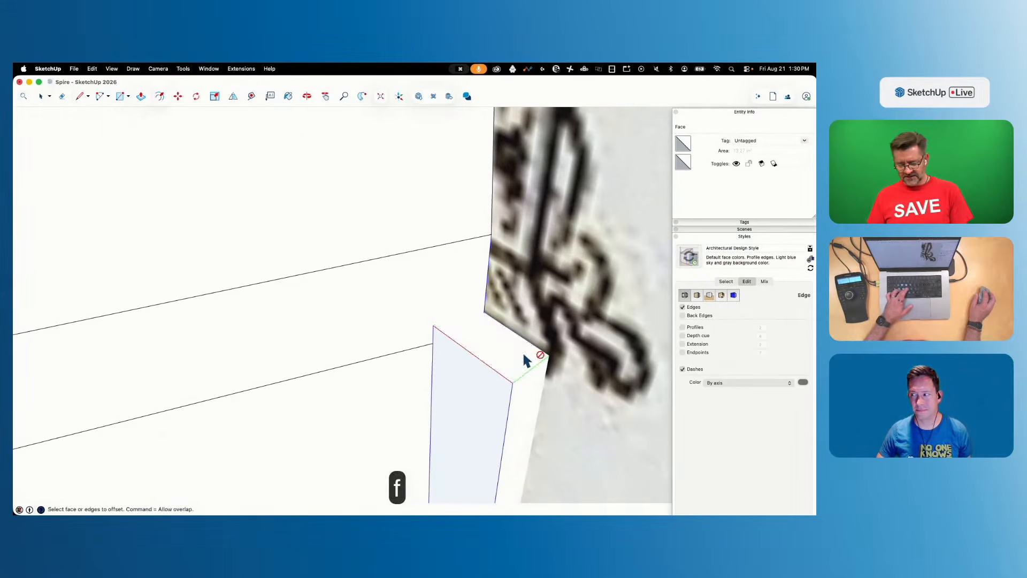
click(539, 374)
key(p)
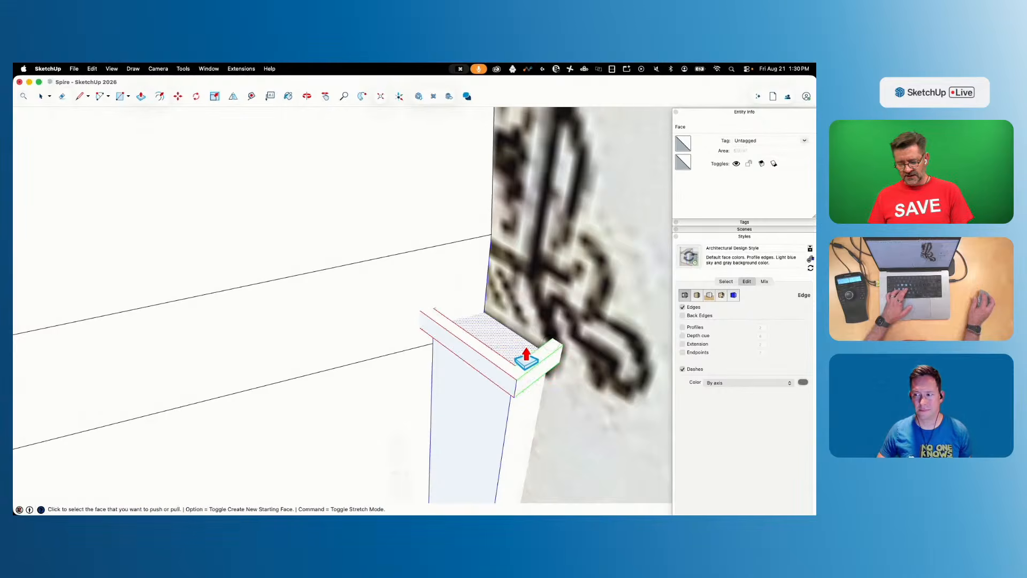
click(537, 353)
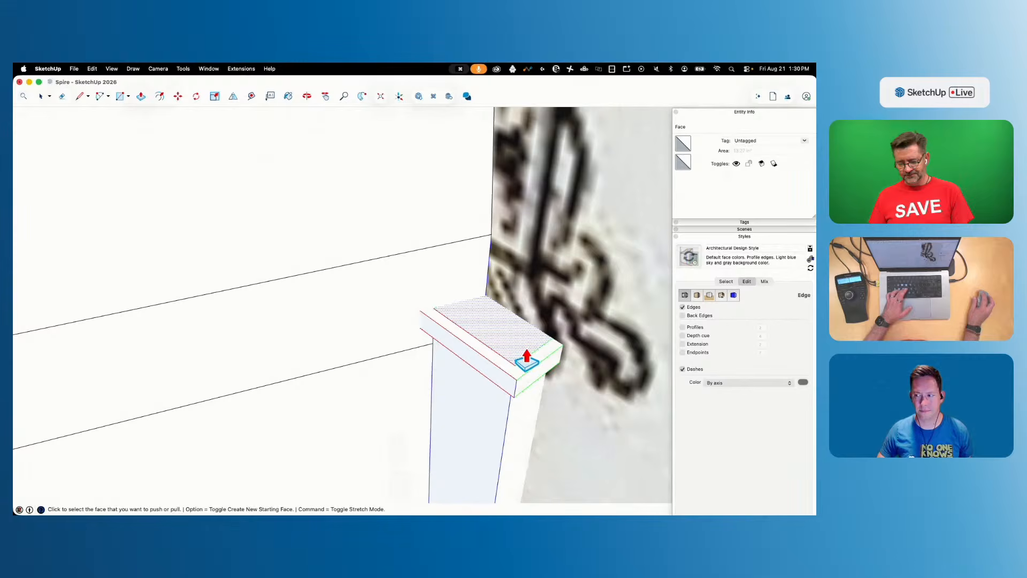
key(e)
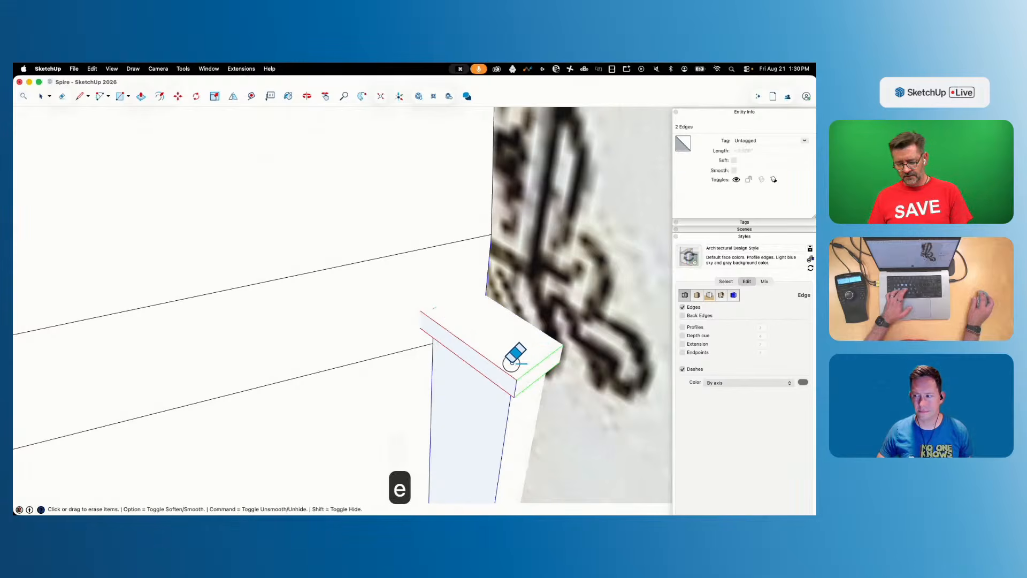
click(517, 350)
Push/Pull the cap slab's top up as a second tier and scale its top face inward about the center to taper it
key(p)
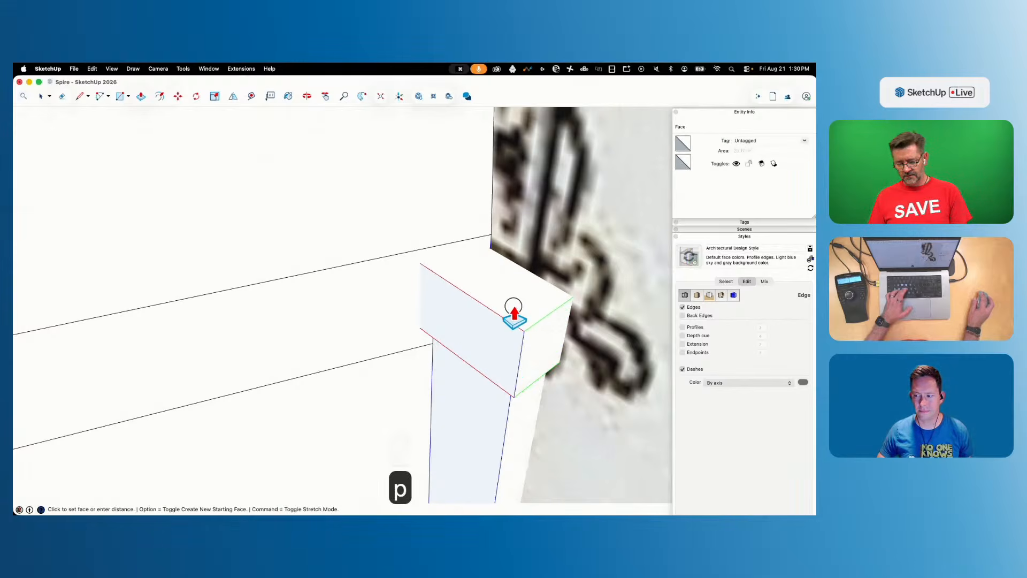
key(space)
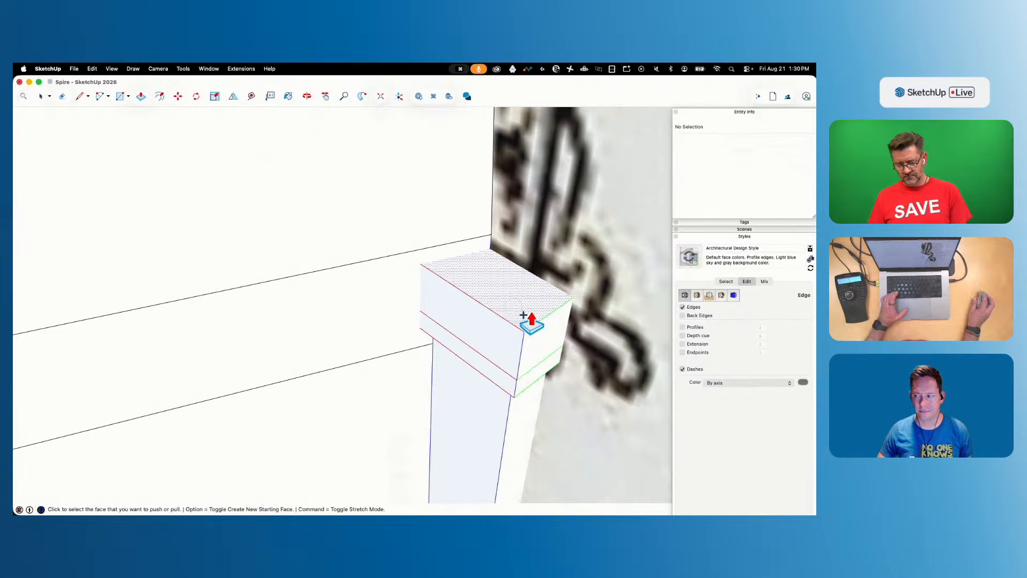
key(s)
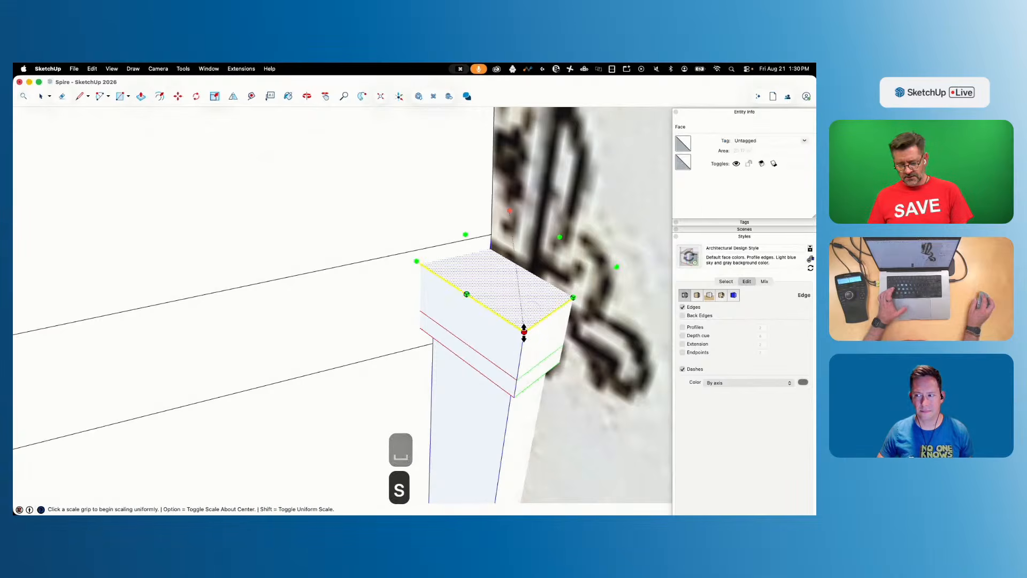
click(524, 332)
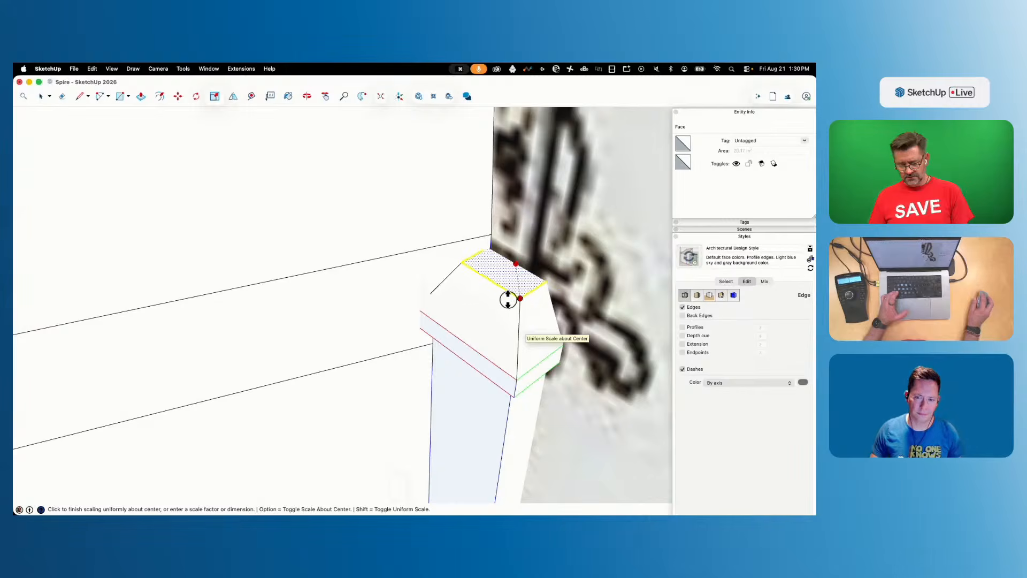
click(507, 298)
key(space)
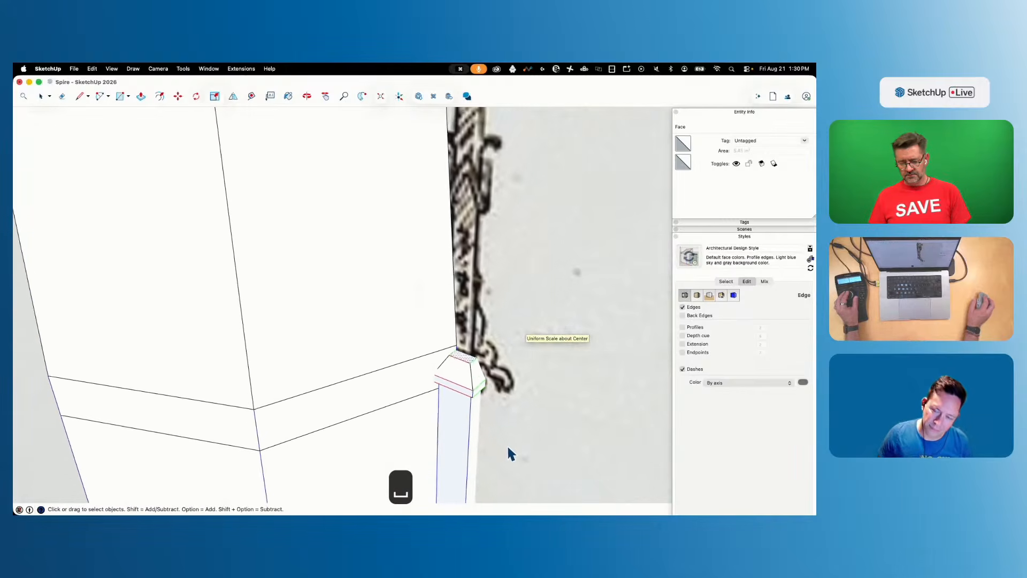
Push/Pull the small top face of the tapered cap up into a narrower square shaft reaching the gable in the drawing
key(p)
click(467, 375)
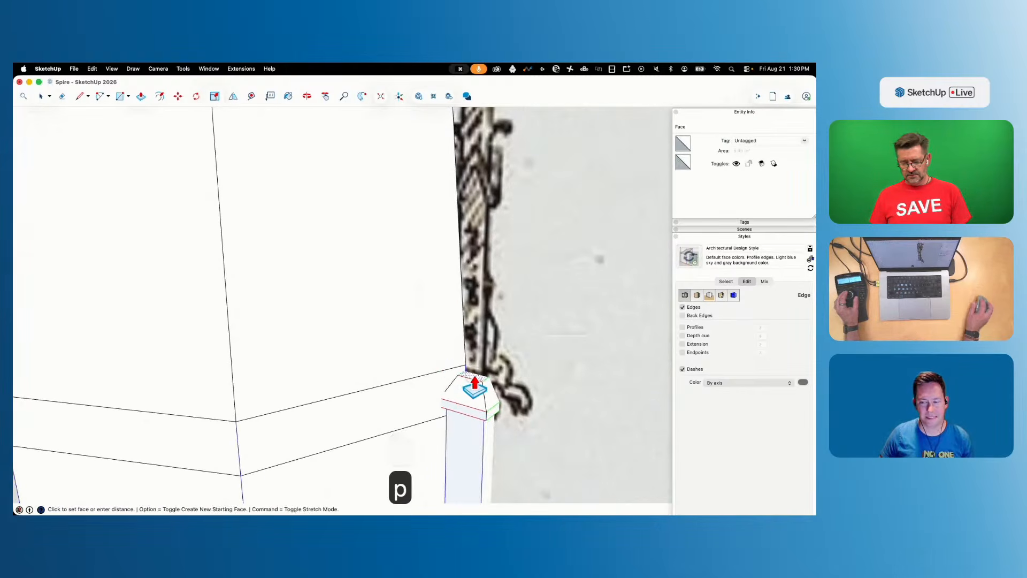
click(463, 205)
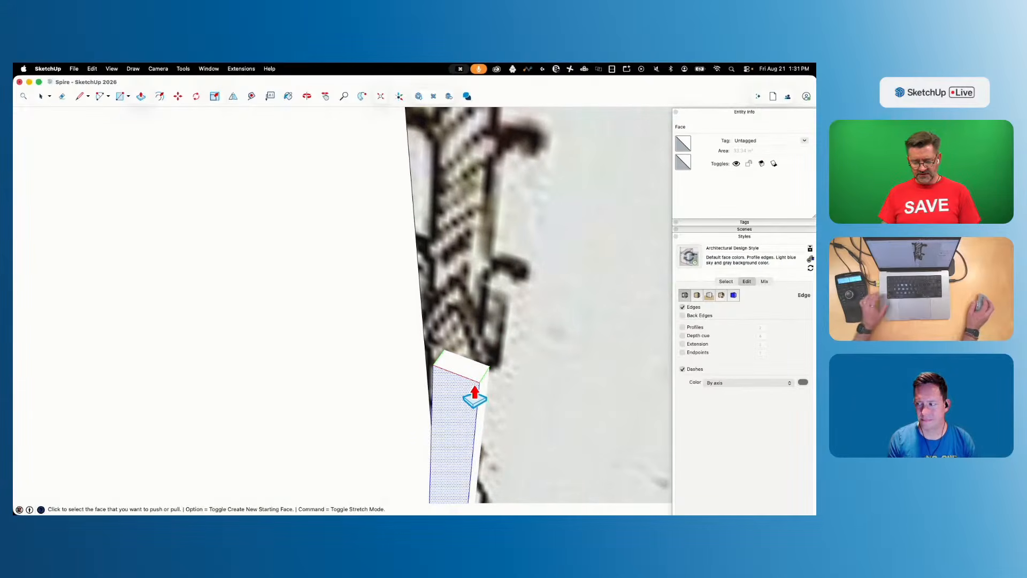
Offset the narrow shaft's top edges outward and Push/Pull the resulting ring up into a wider wall around the shaft
key(f)
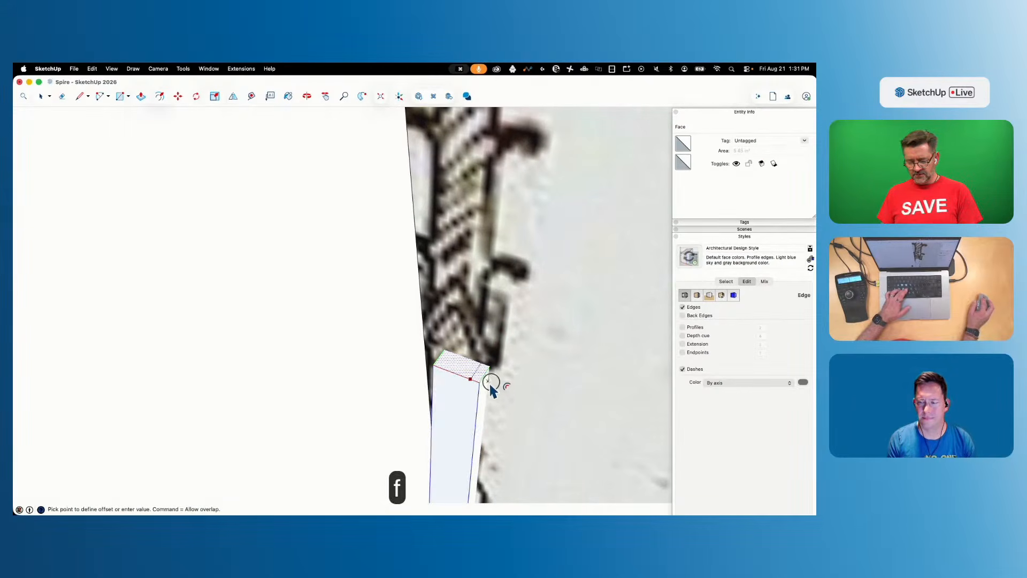
click(499, 402)
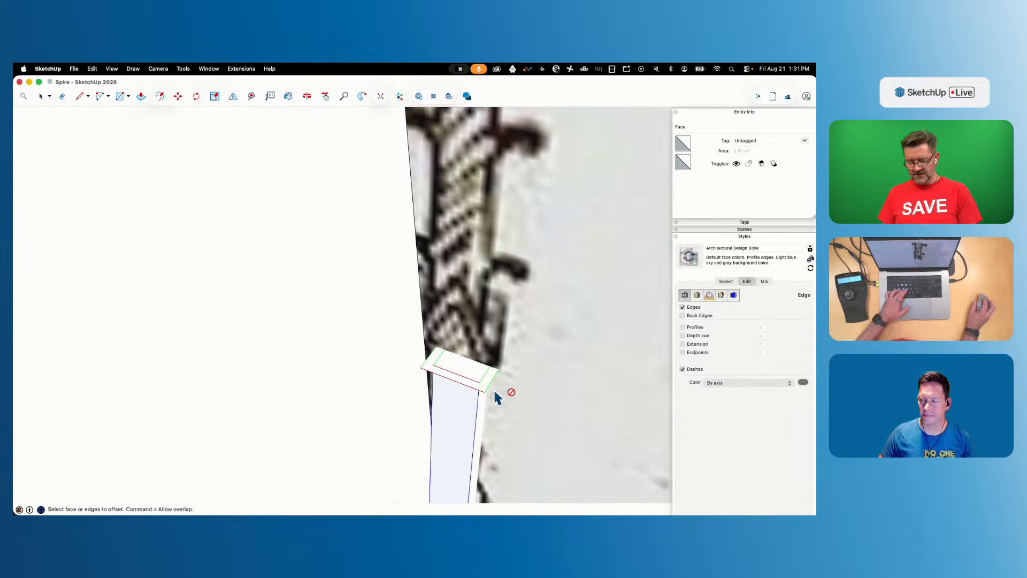
key(p)
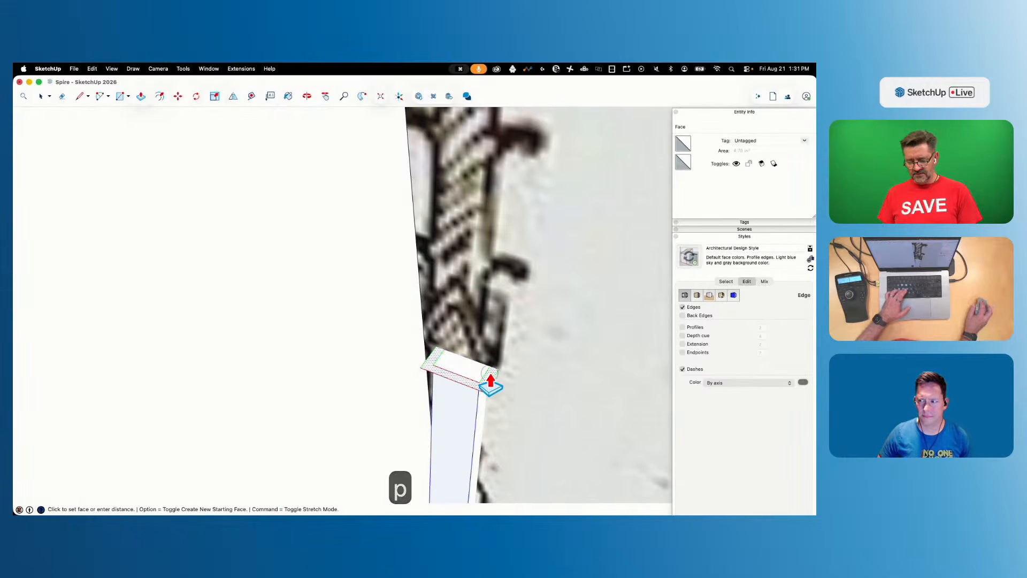
Draw gable lines from the front wall's top midpoint to both sides, then Push/Pull away the upper corners and erase the leftover edges
key(l)
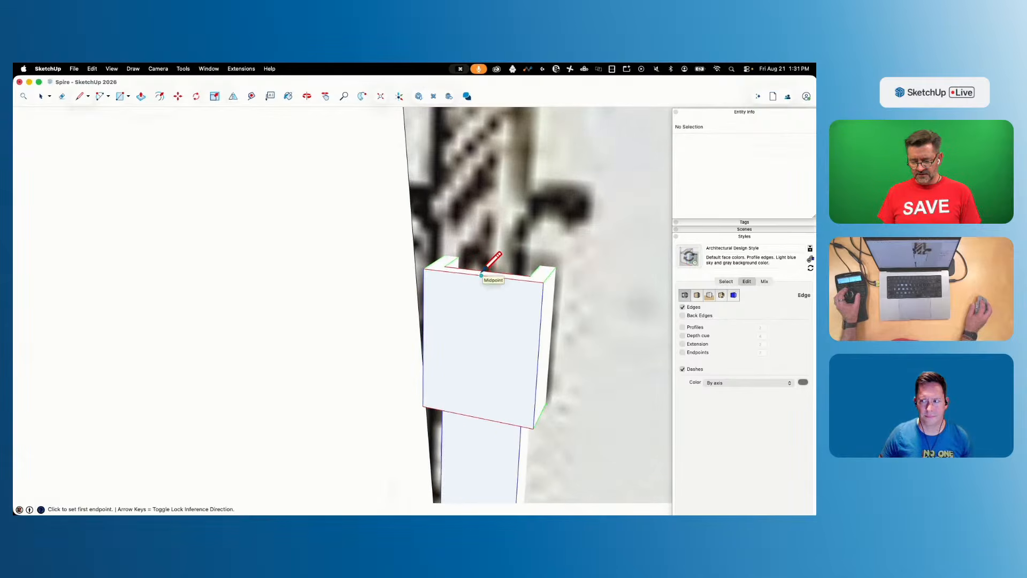
click(478, 366)
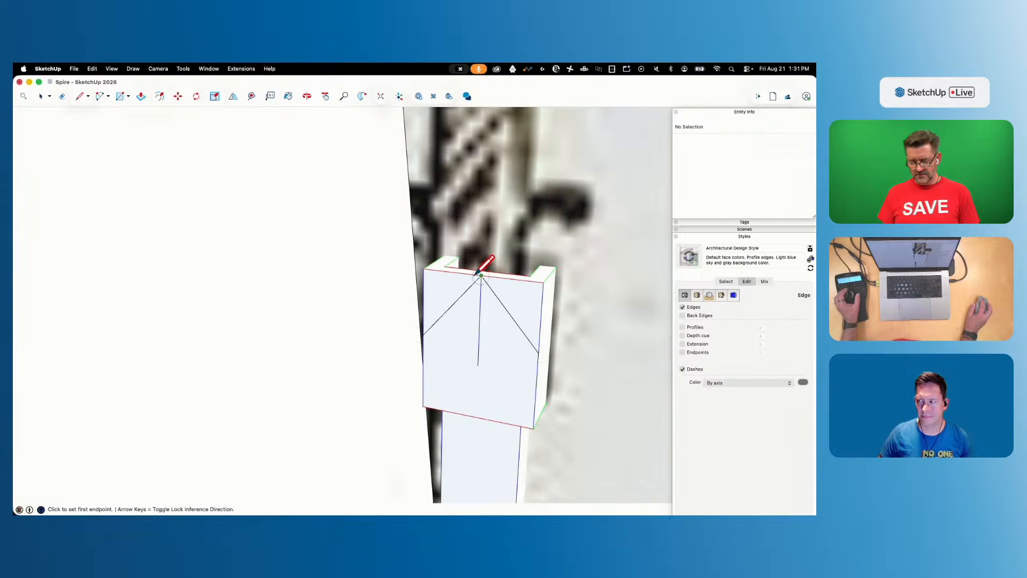
key(p)
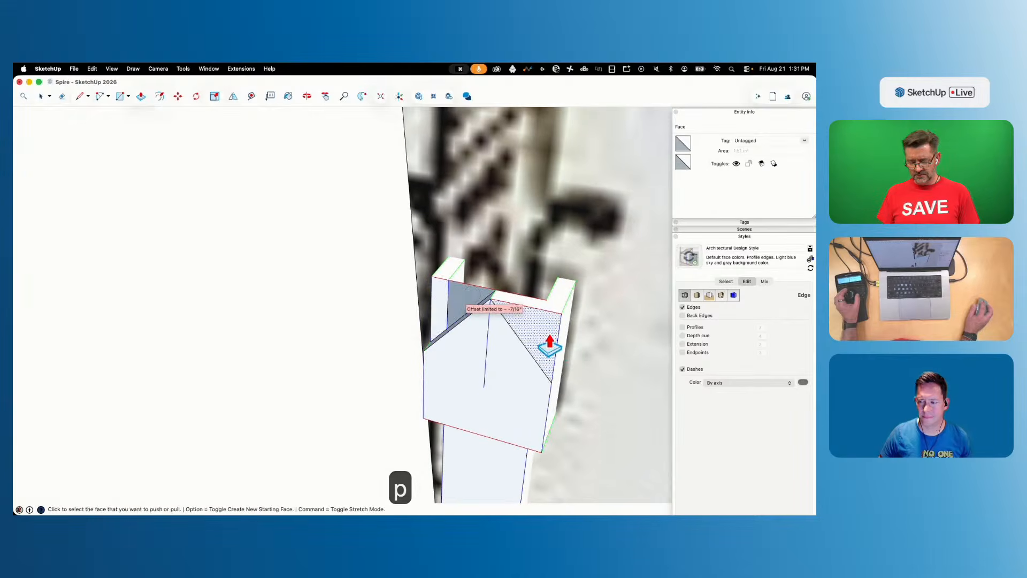
click(540, 309)
key(e)
click(472, 284)
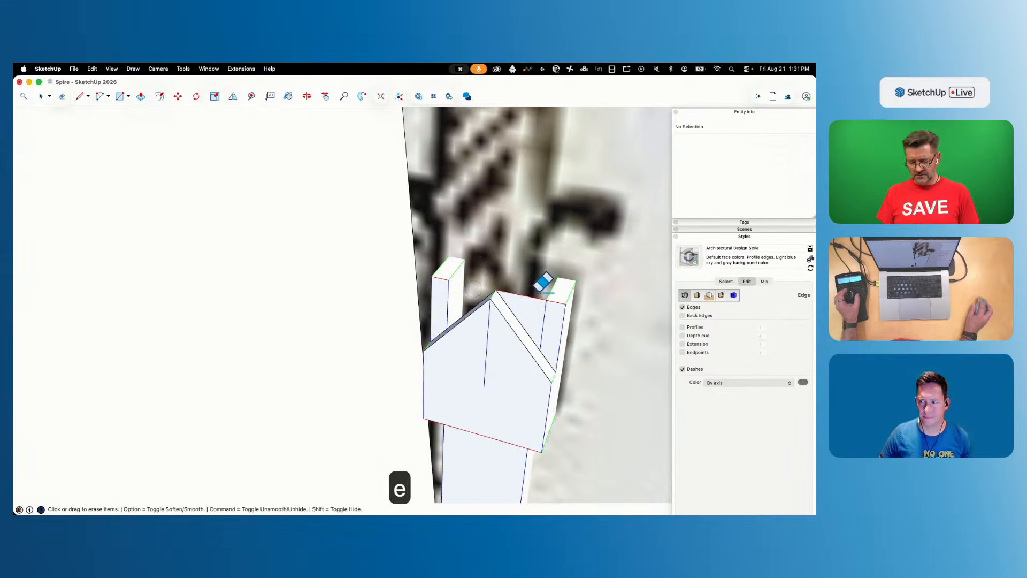
key(space)
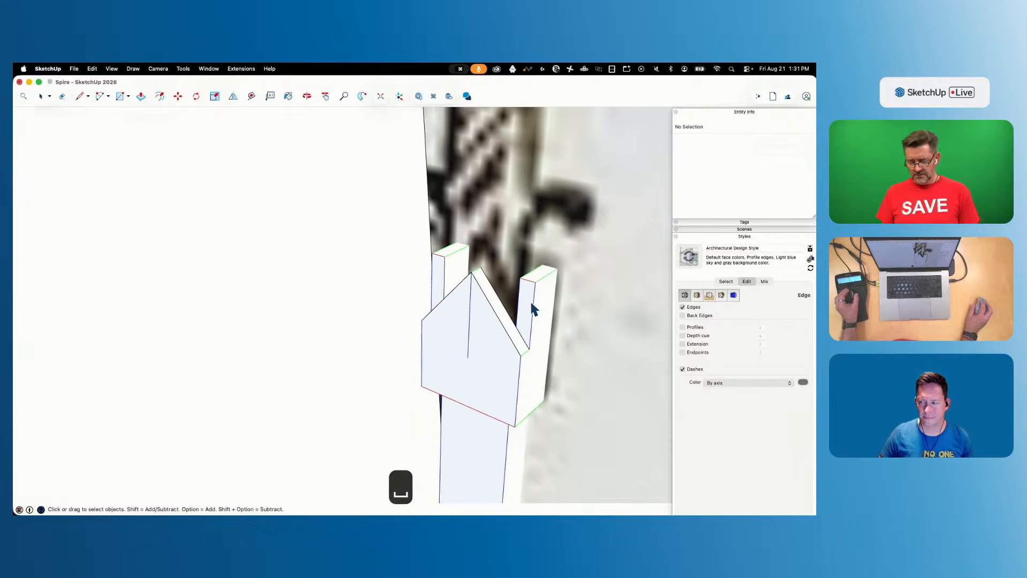
Cut the outer side wall to a slope with a diagonal line, erase the corner above it, and close the sloping top face
key(l)
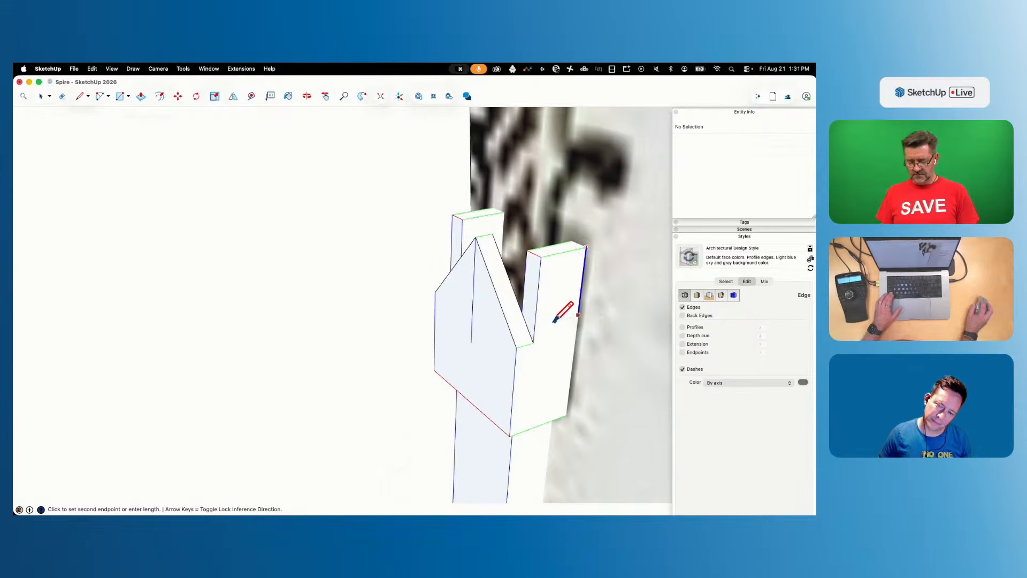
key(l)
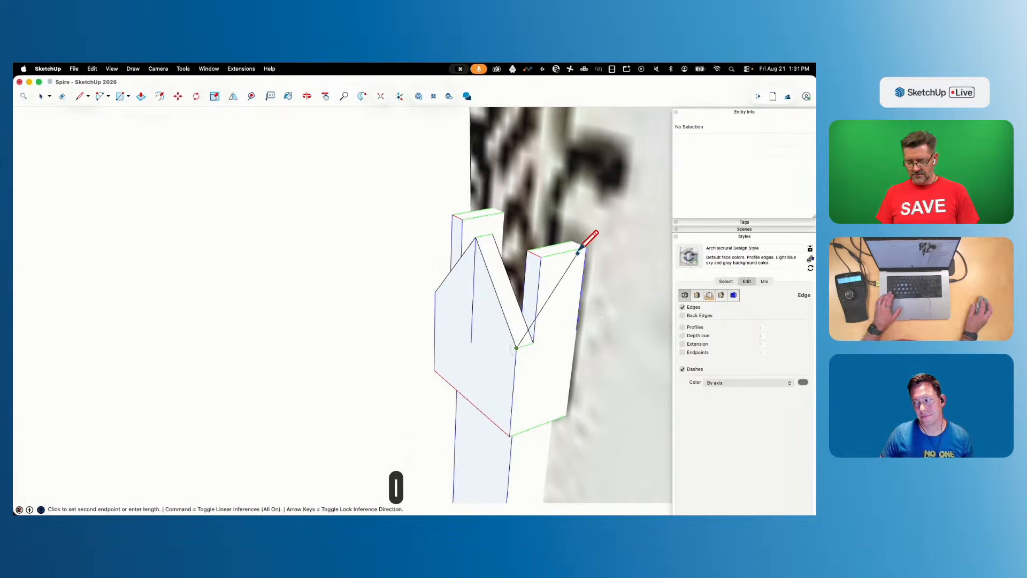
click(587, 245)
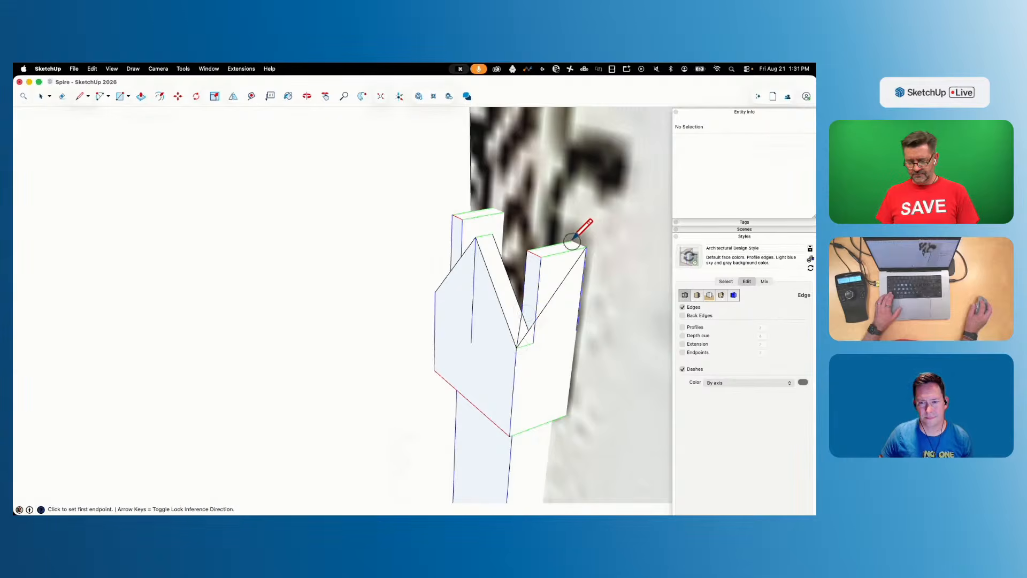
key(e)
click(530, 252)
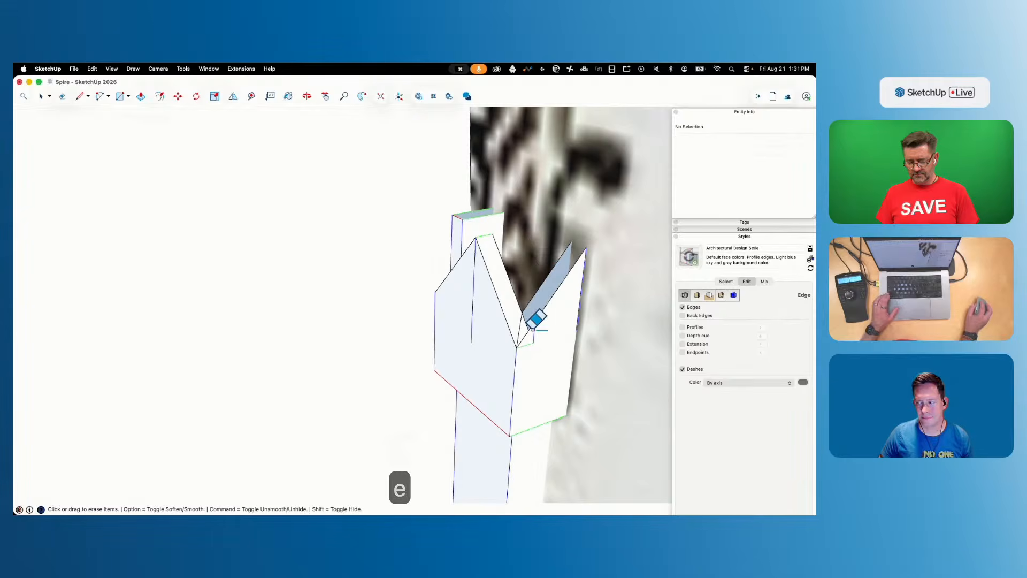
key(l)
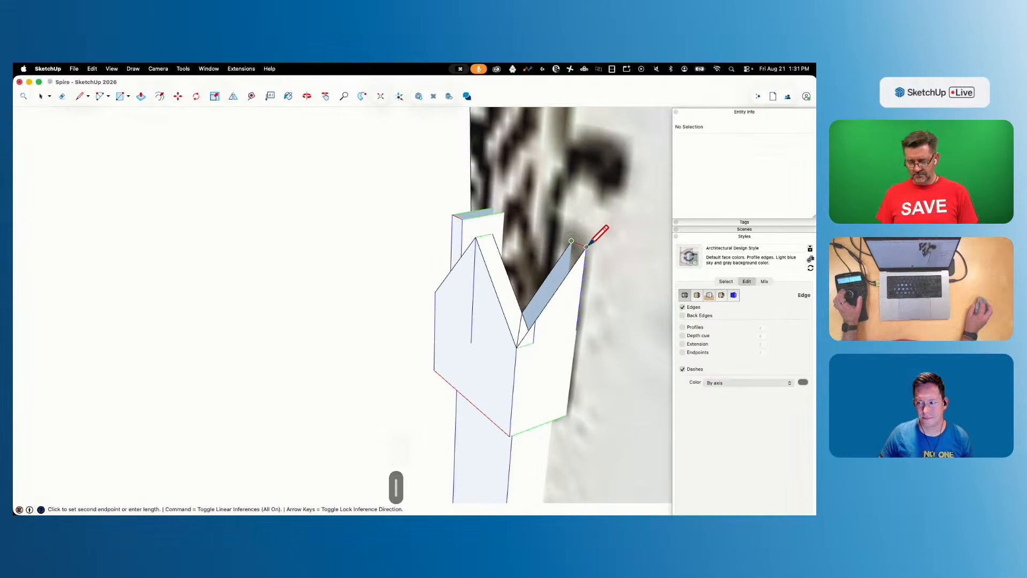
click(587, 246)
key(space)
key(e)
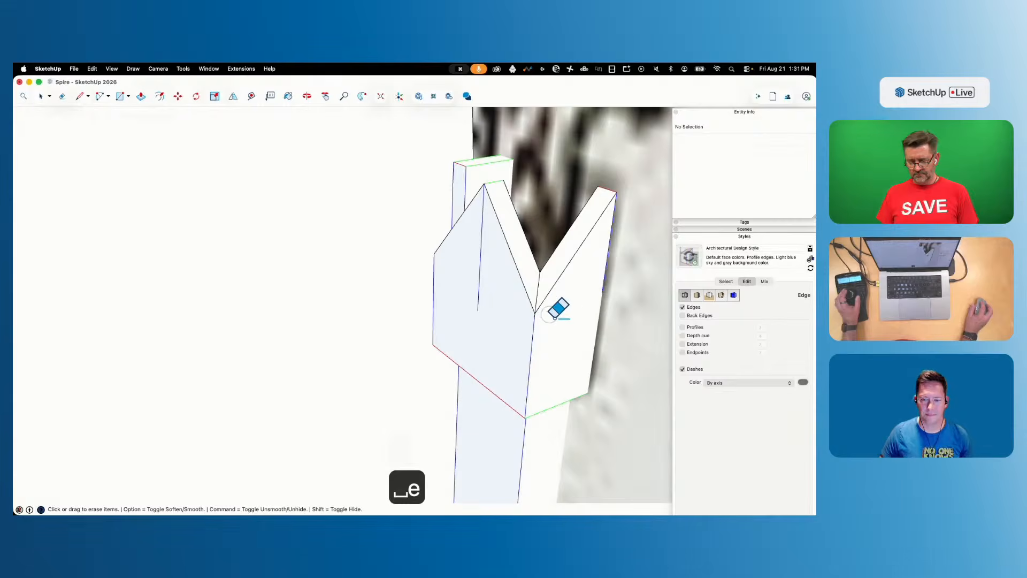
Cut the remaining corner of the outer side wall along its diagonal line with Push/Pull to match the opposite slope
key(space)
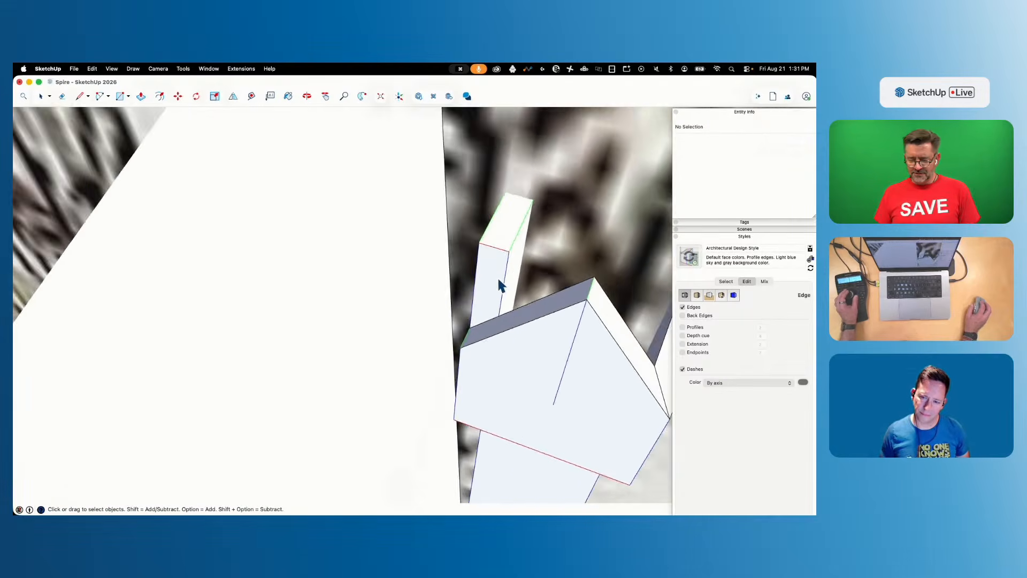
key(l)
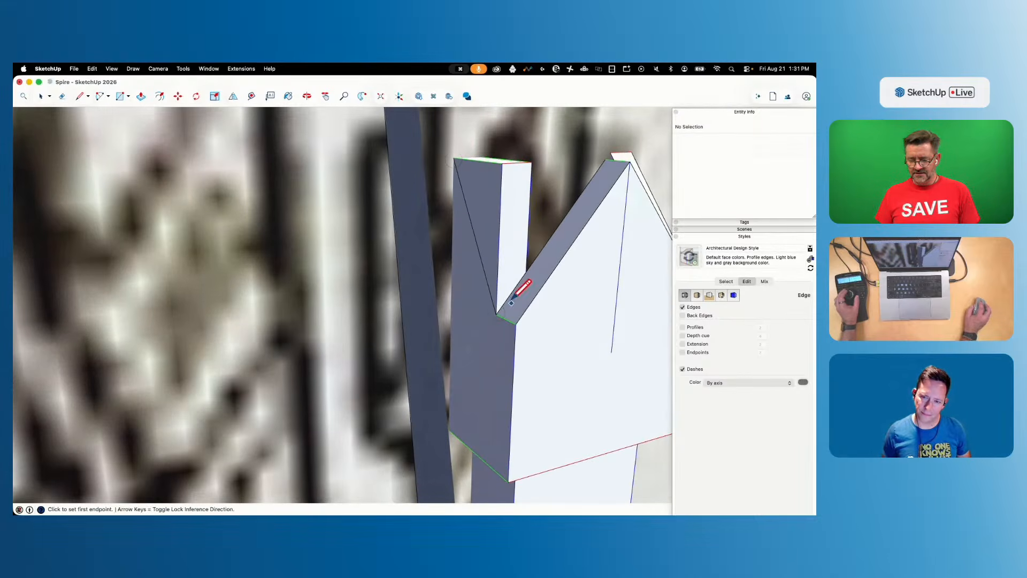
key(p)
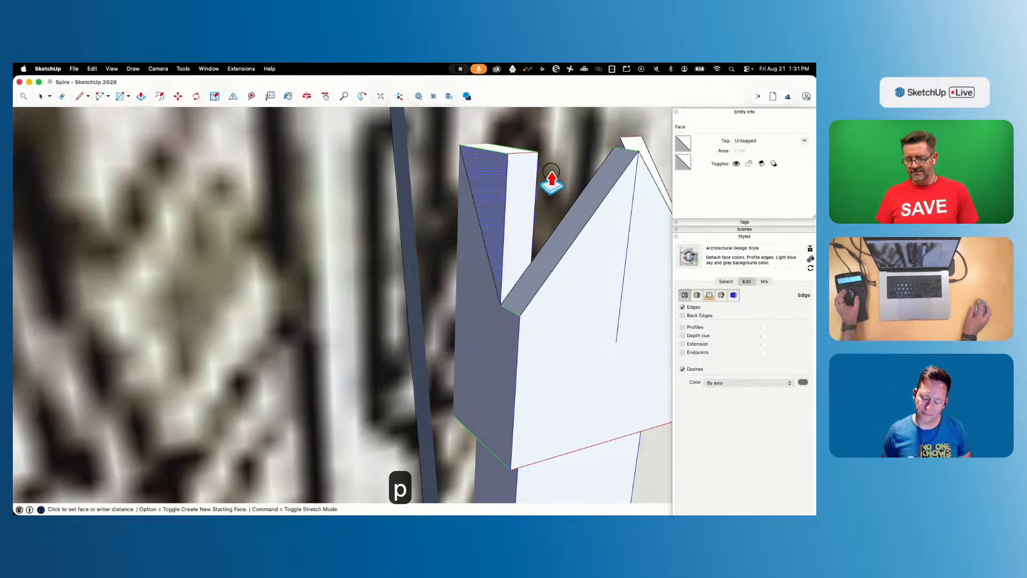
key(l)
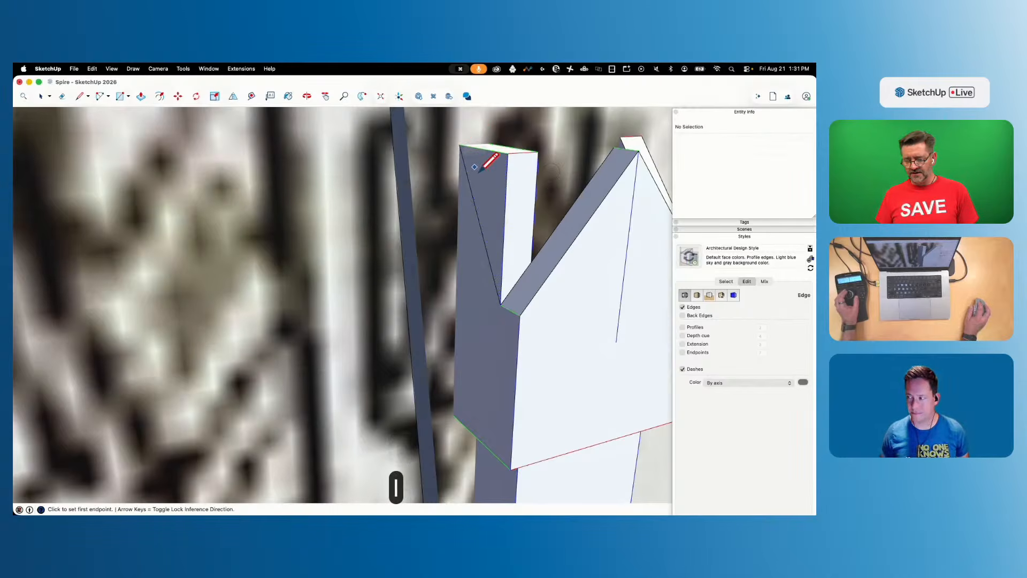
key(e)
key(l)
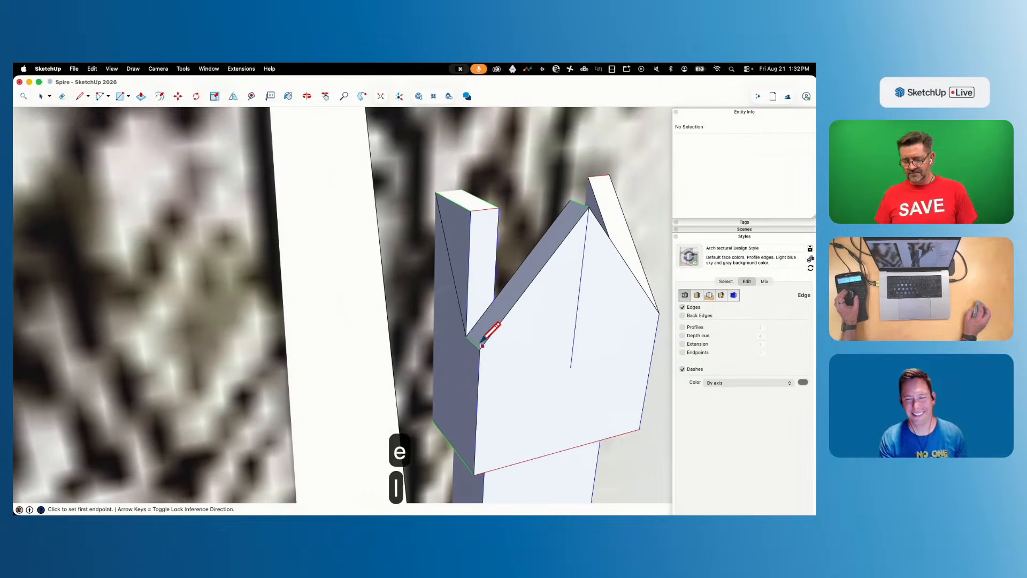
key(e)
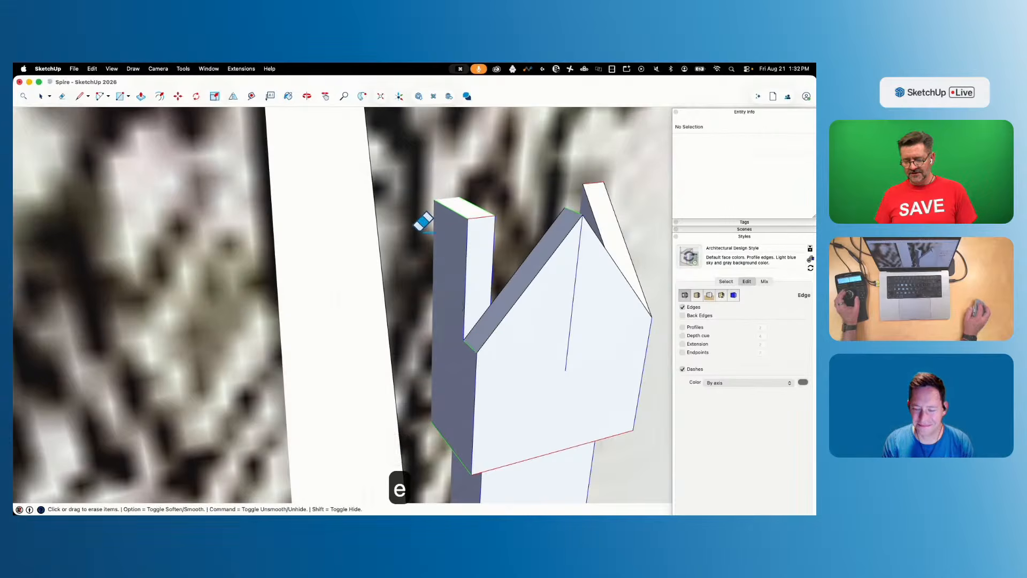
key(l)
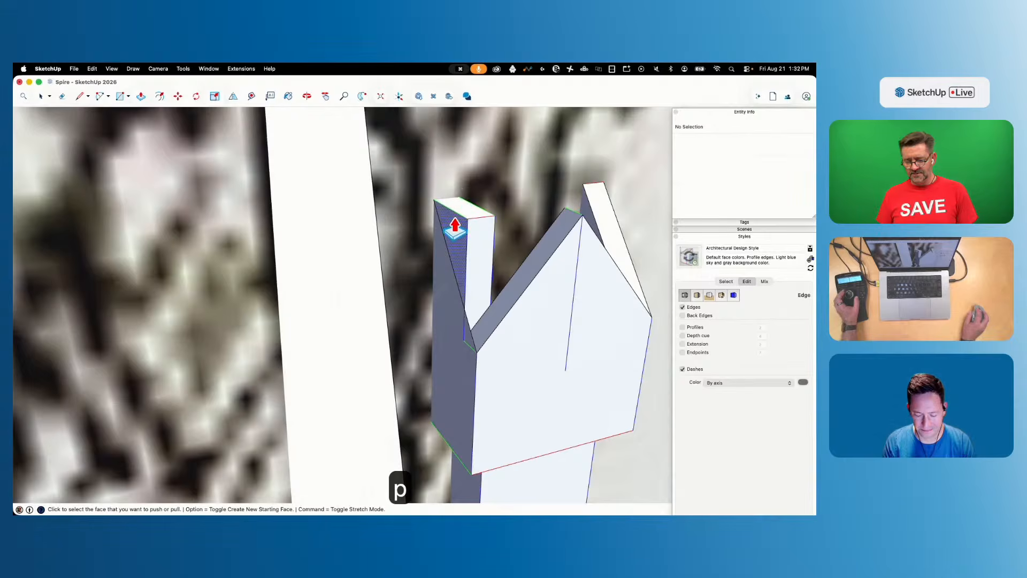
Close the opening beside the cut slope with a line and erase the stray edges on the gabled block
key(l)
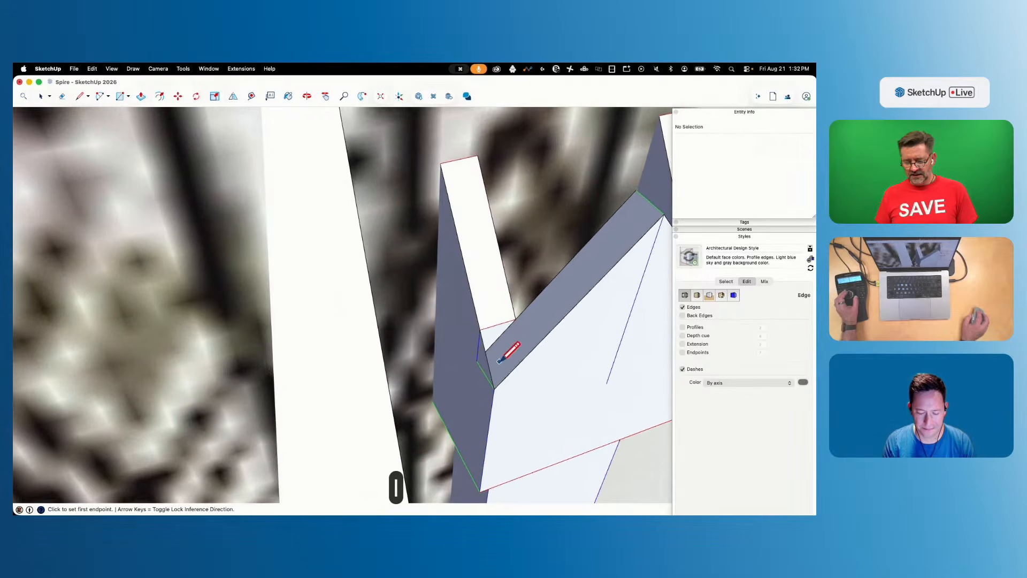
click(518, 316)
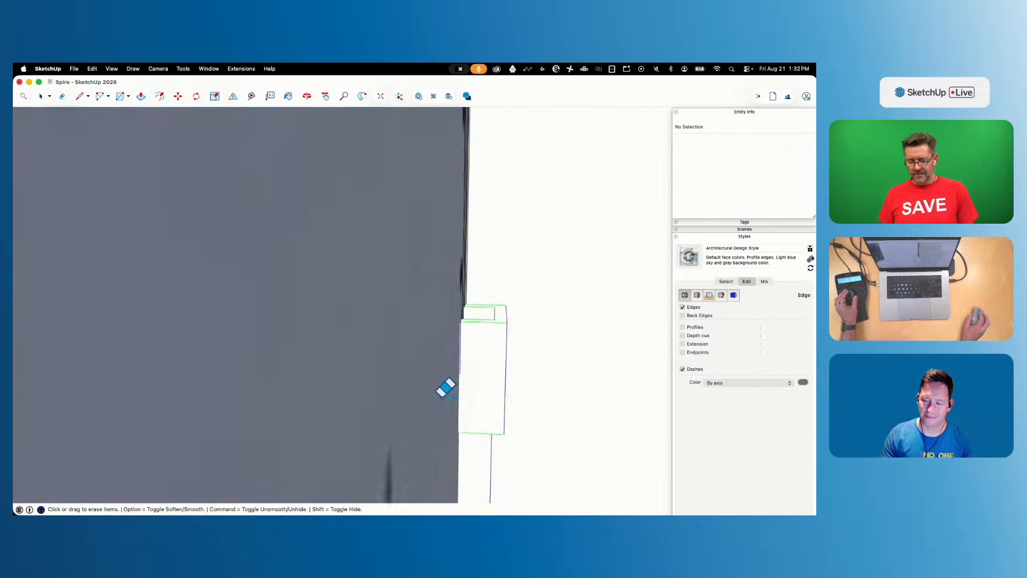
key(p)
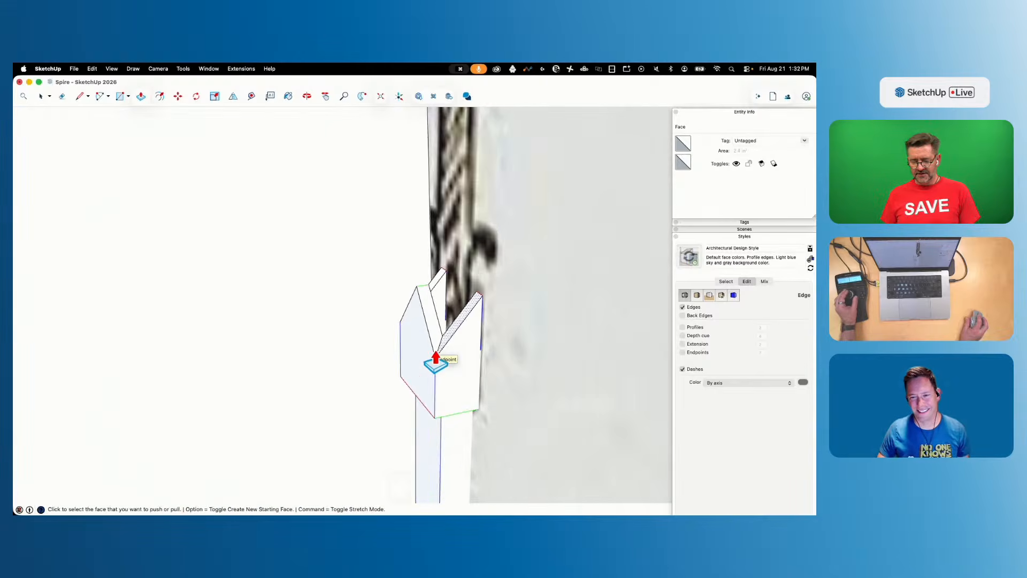
Flip the selected gabled block across its green plane, then erase the leftover edges on its faces
key(space)
drag(359, 274, 505, 422)
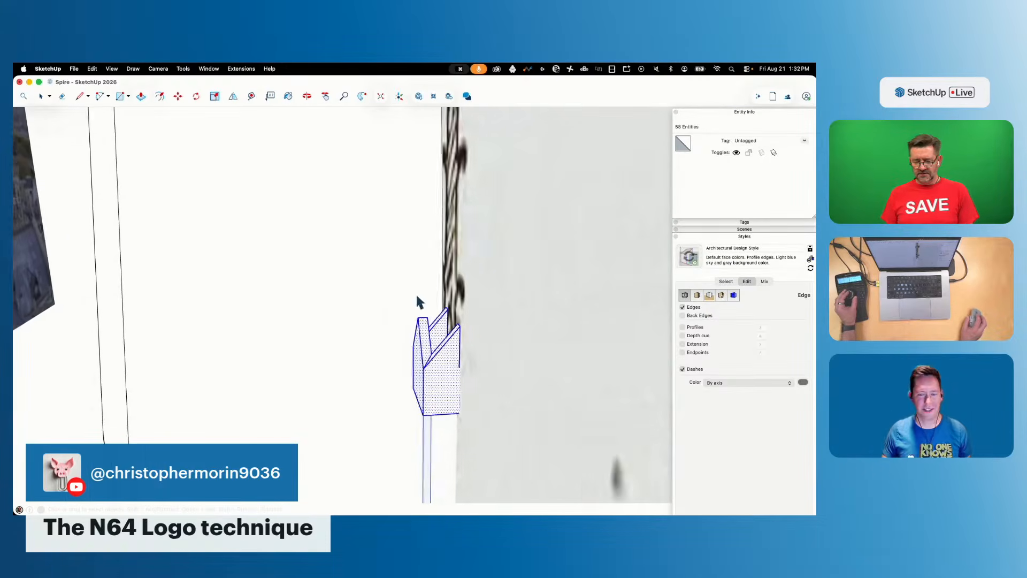
click(232, 96)
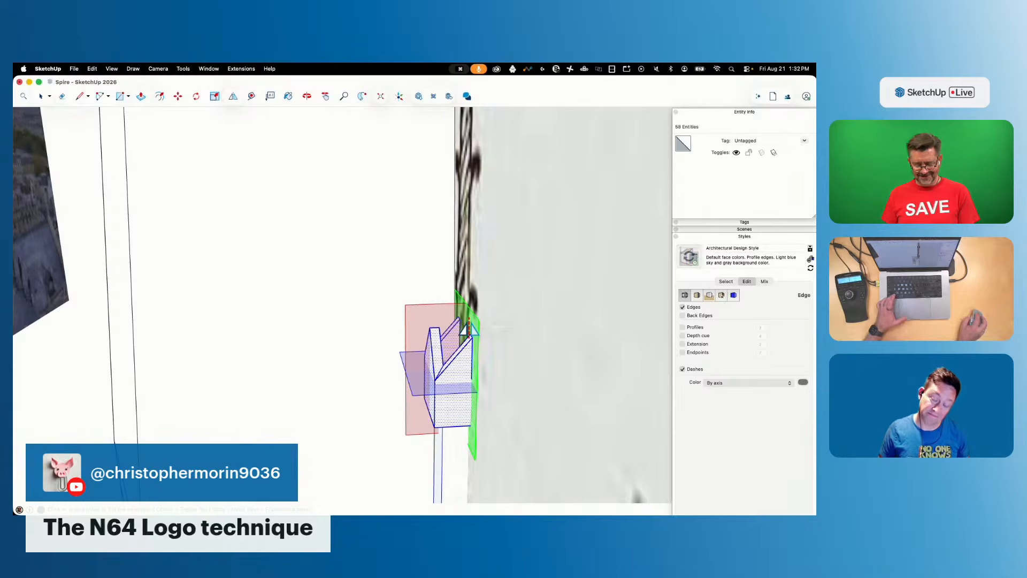
click(469, 328)
key(space)
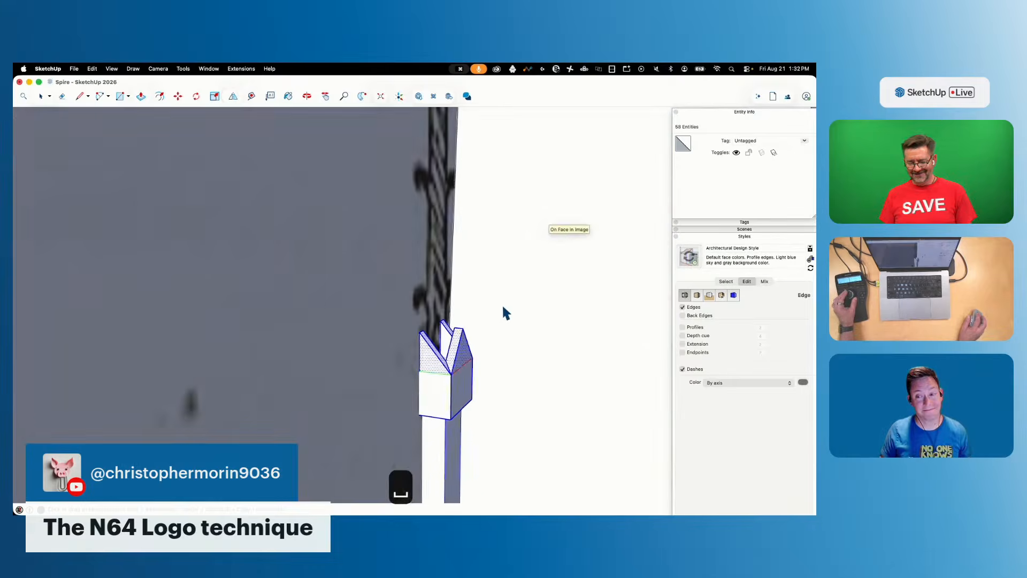
key(e)
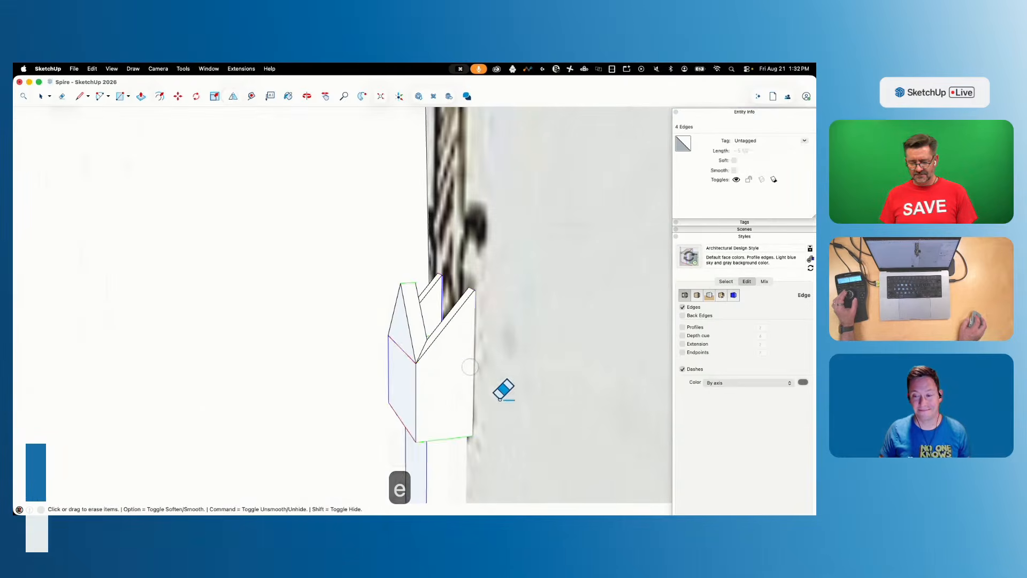
click(419, 369)
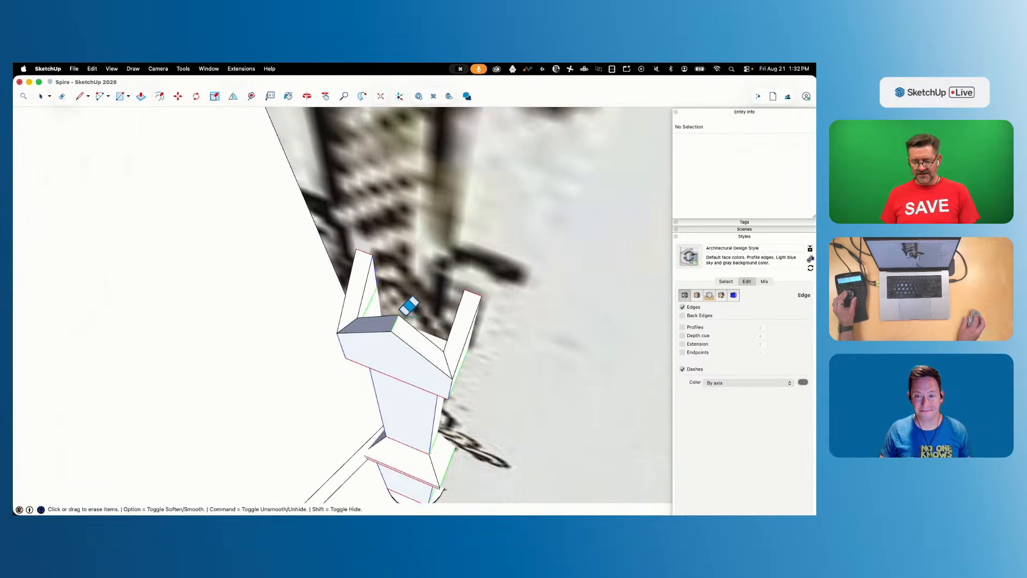
Push/Pull the shaft's top face inside the gables up to the base of the finial in the drawing
key(p)
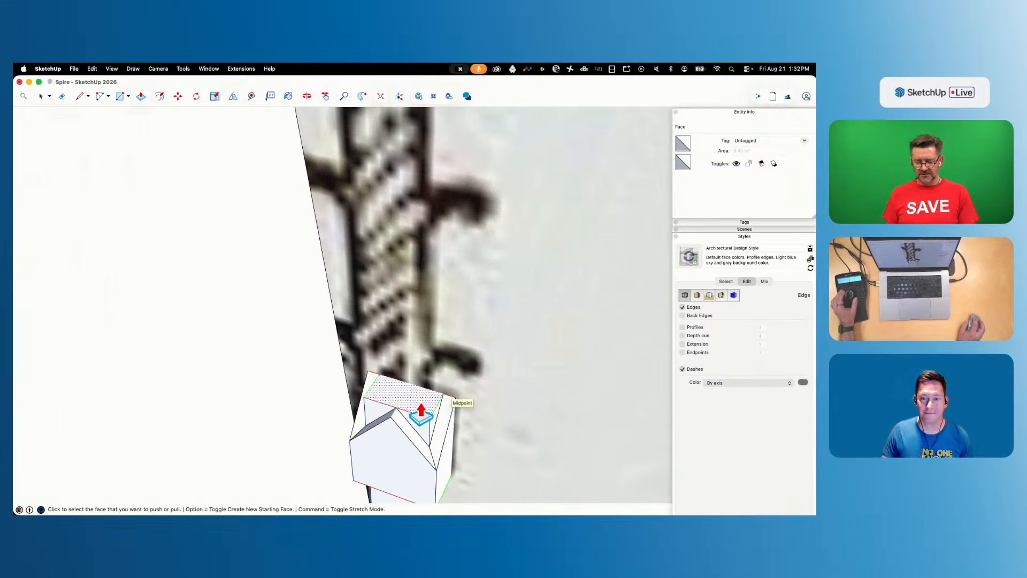
click(416, 407)
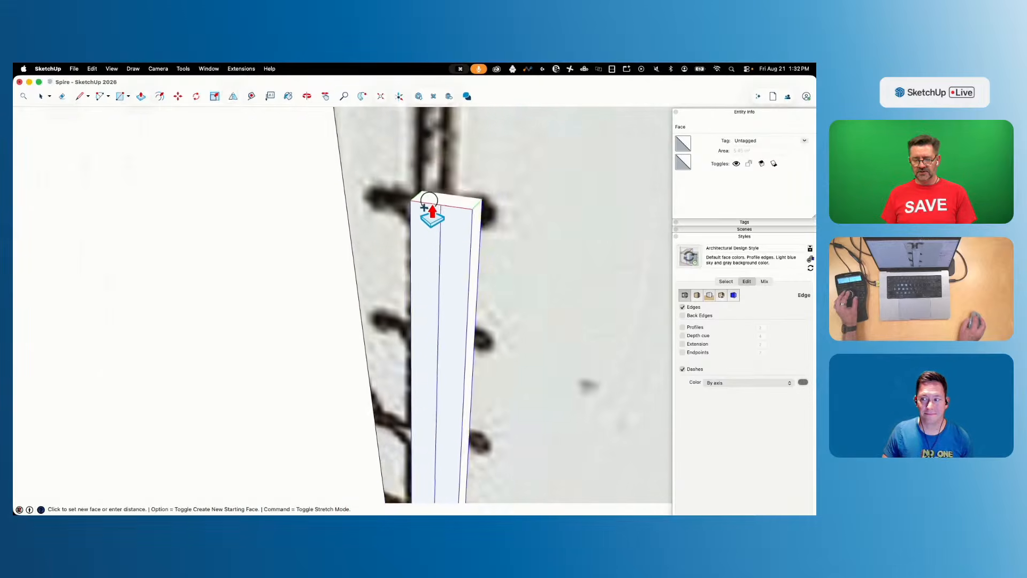
click(443, 266)
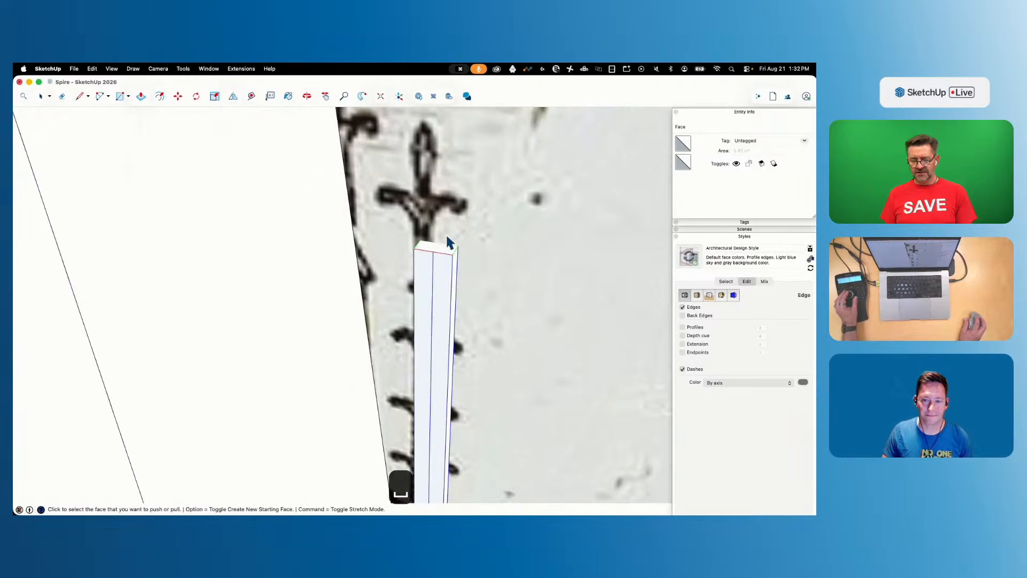
Scale the tall shaft's top face about its center so the pinnacle tapers to a narrow tip
key(space)
click(445, 290)
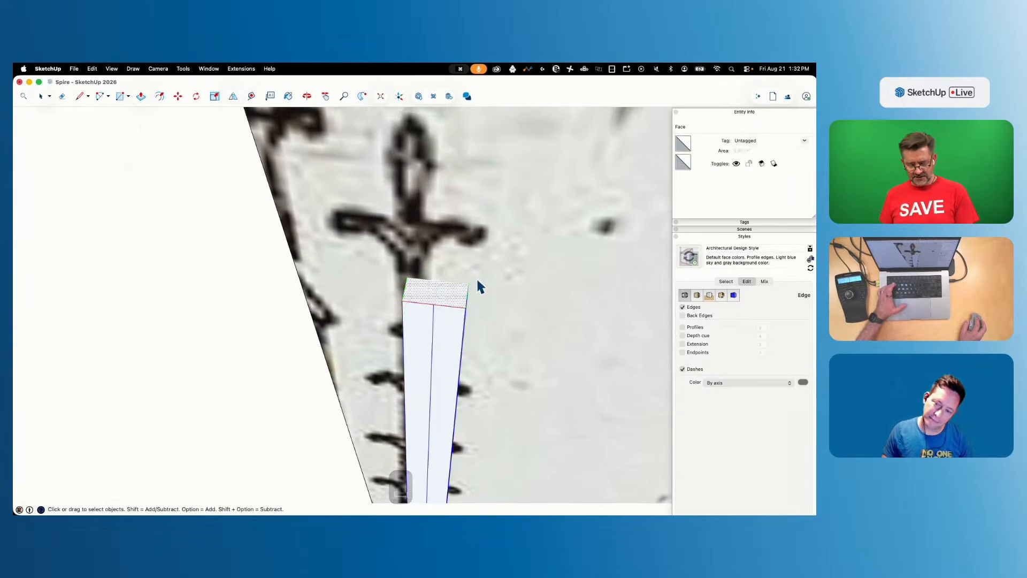
key(s)
click(464, 308)
key(alt)
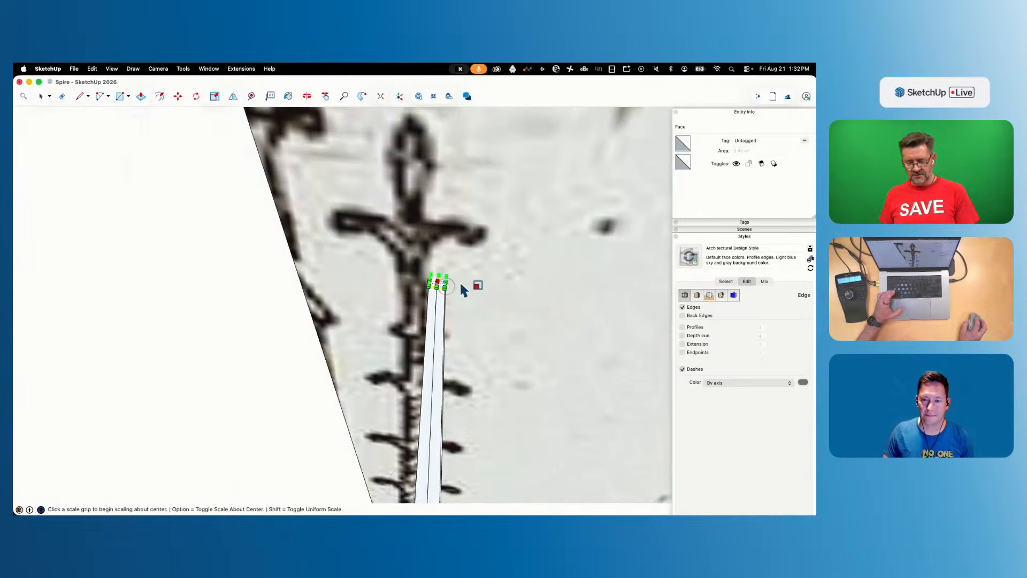
key(space)
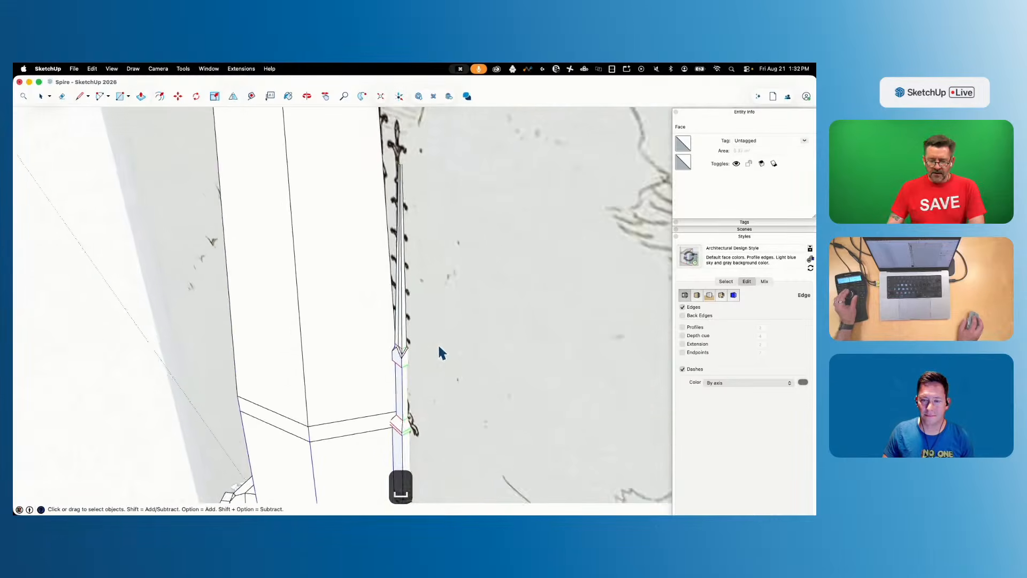
Erase the leftover edges around the gables at the base of the tapered pinnacle
scroll(376, 358, up, 10)
key(e)
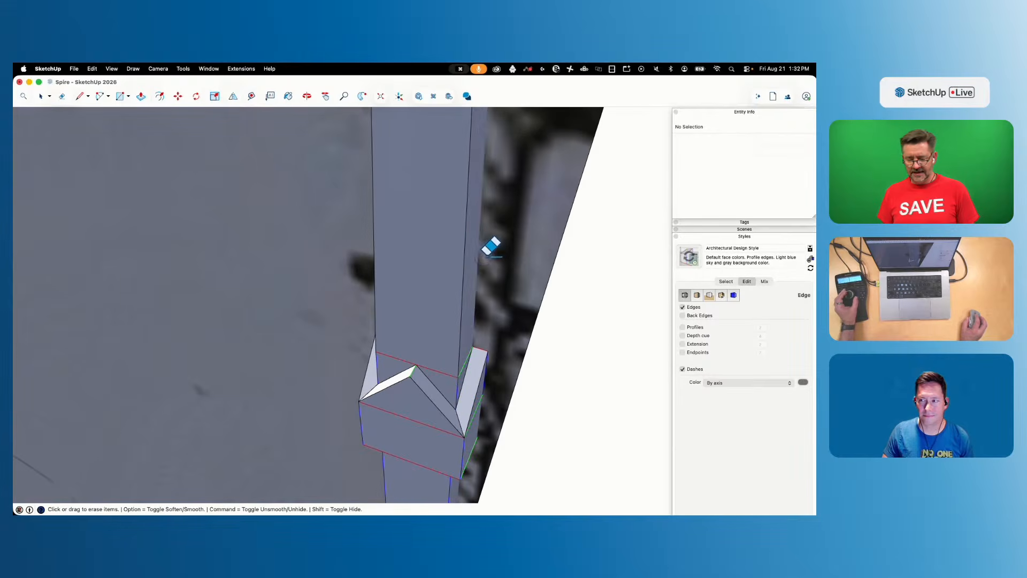
key(space)
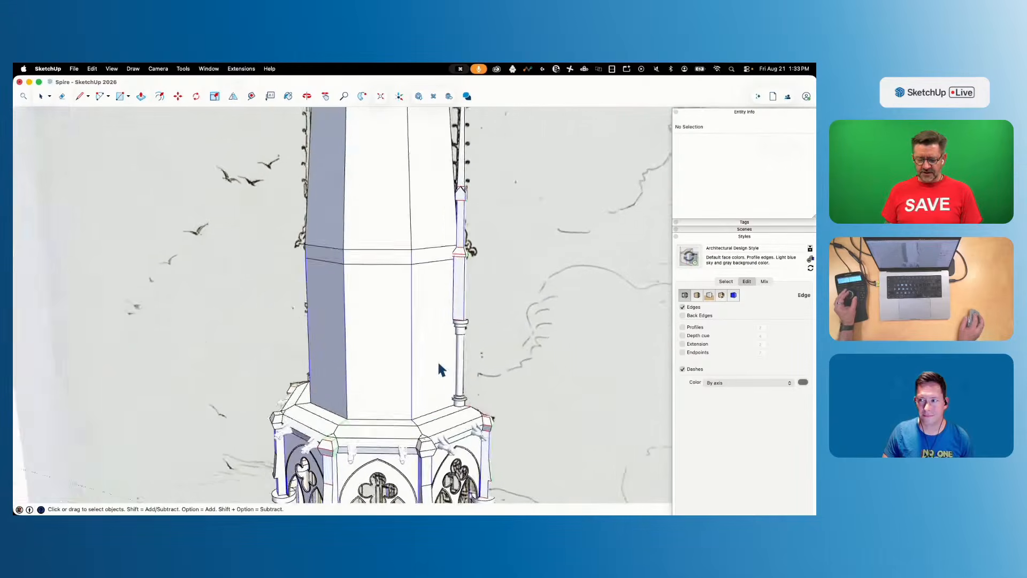
Cut the complete column and pinnacle, paste it in place inside the spire's repeating side component, and save the model
triple_click(467, 337)
key(super+x)
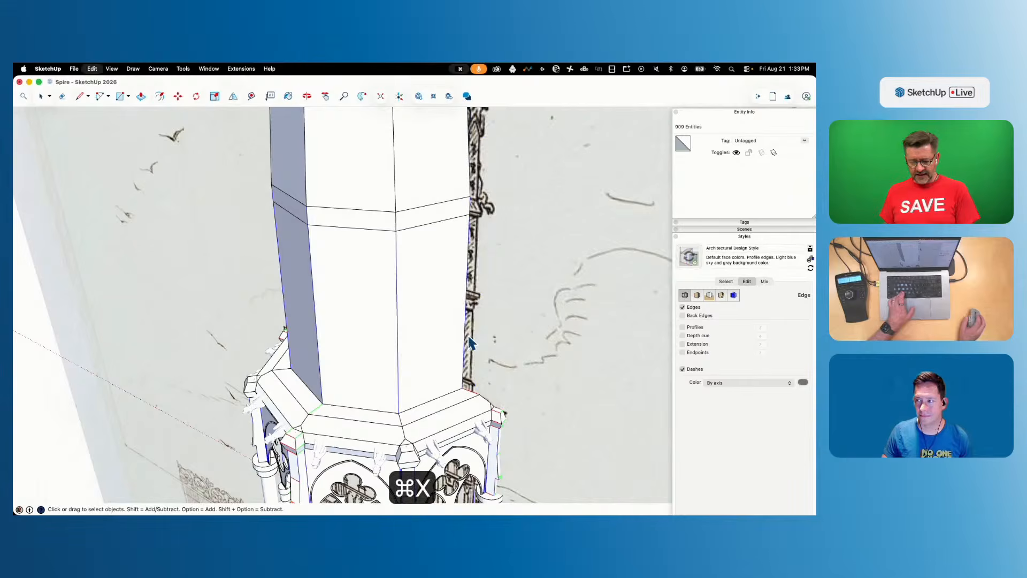
double_click(435, 345)
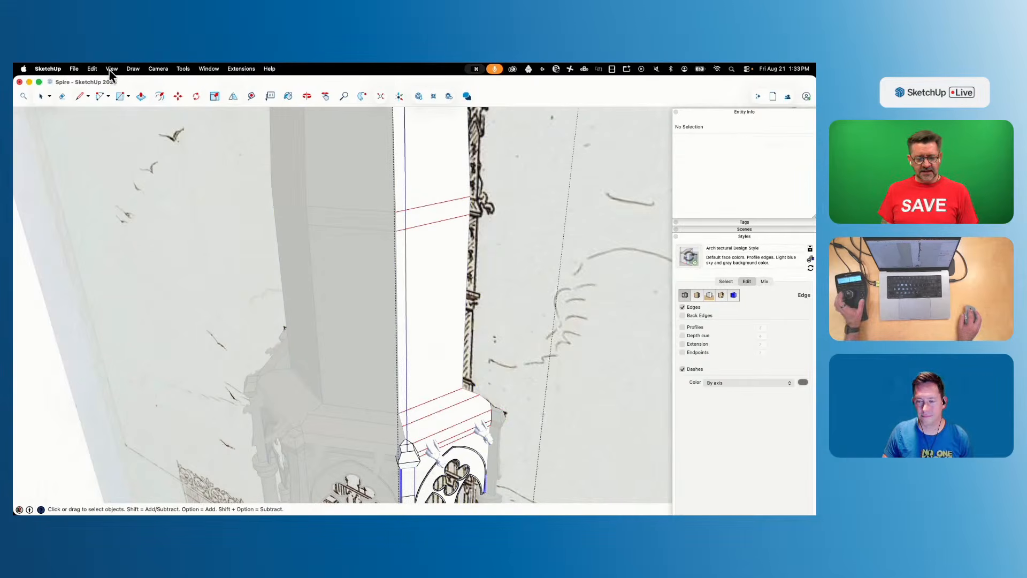
click(93, 70)
click(110, 137)
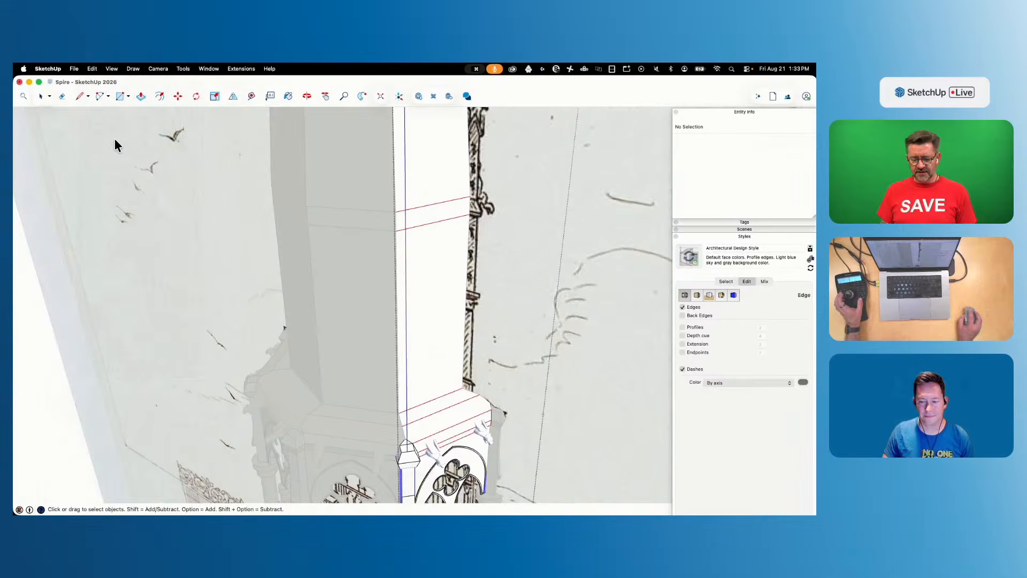
scroll(404, 354, up, 6)
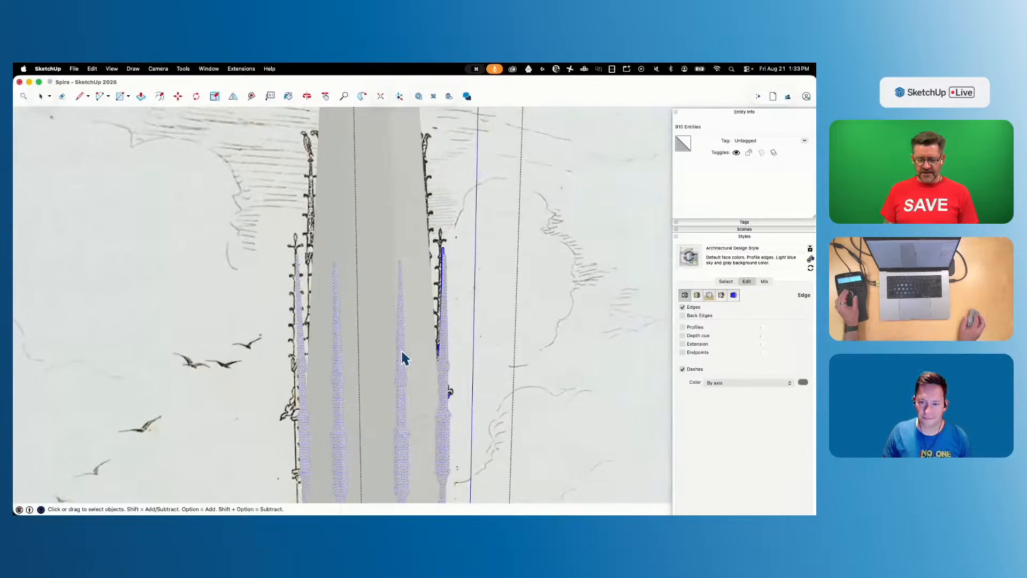
key(space)
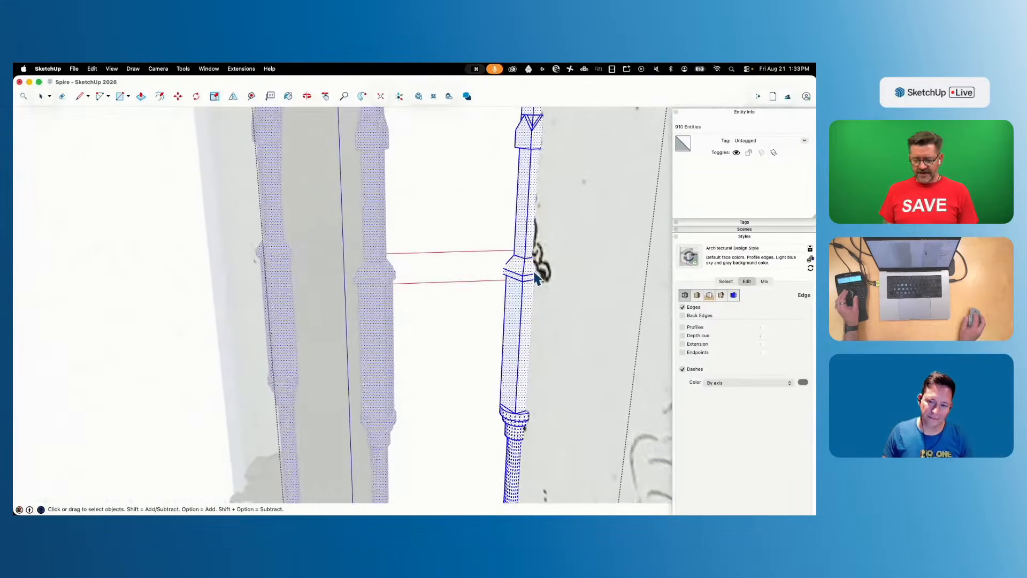
click(388, 347)
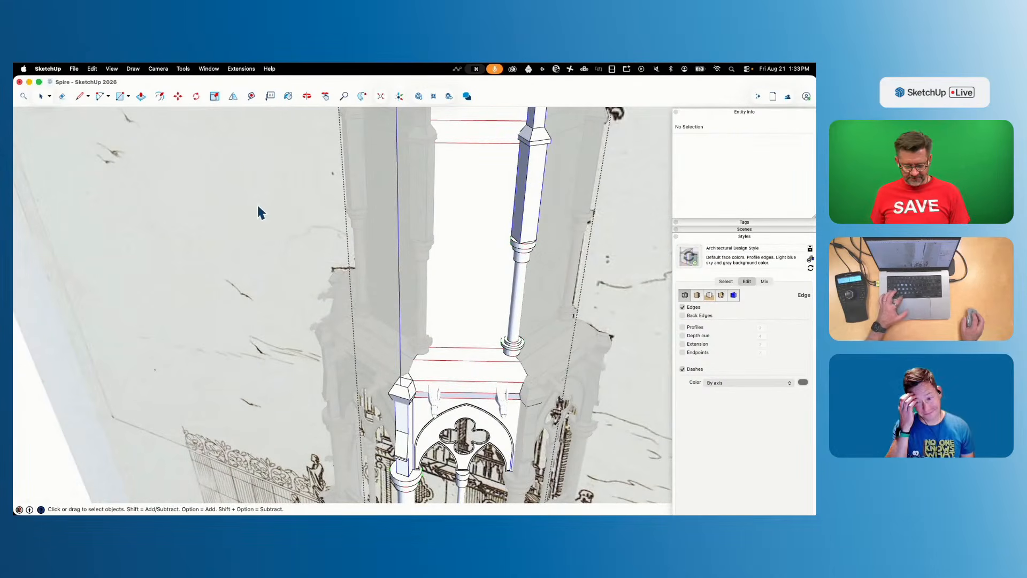
key(super+s)
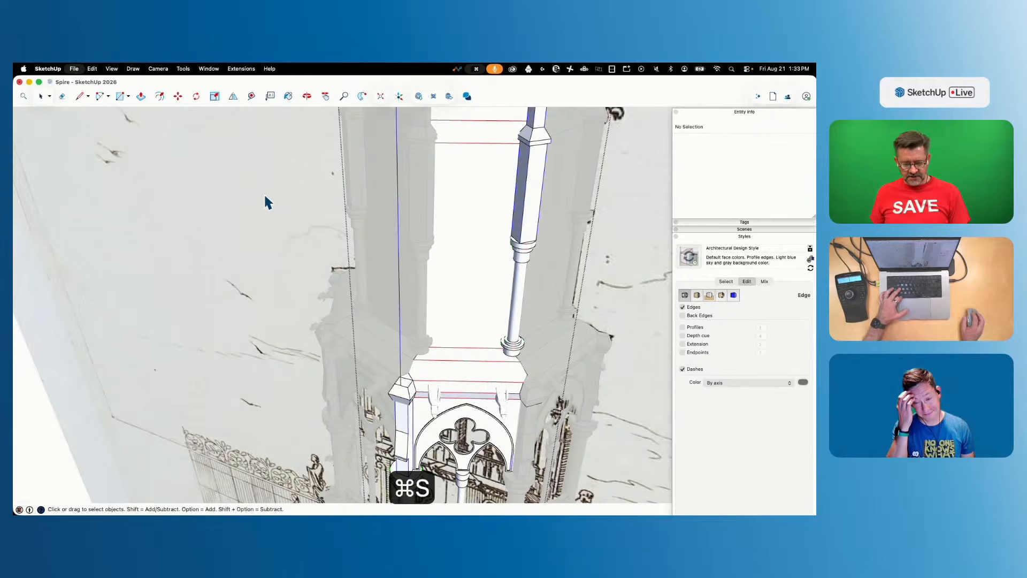
Open 3D Warehouse and browse the 3D Models collections in the SketchUp Content Library, ending on the home page
click(418, 96)
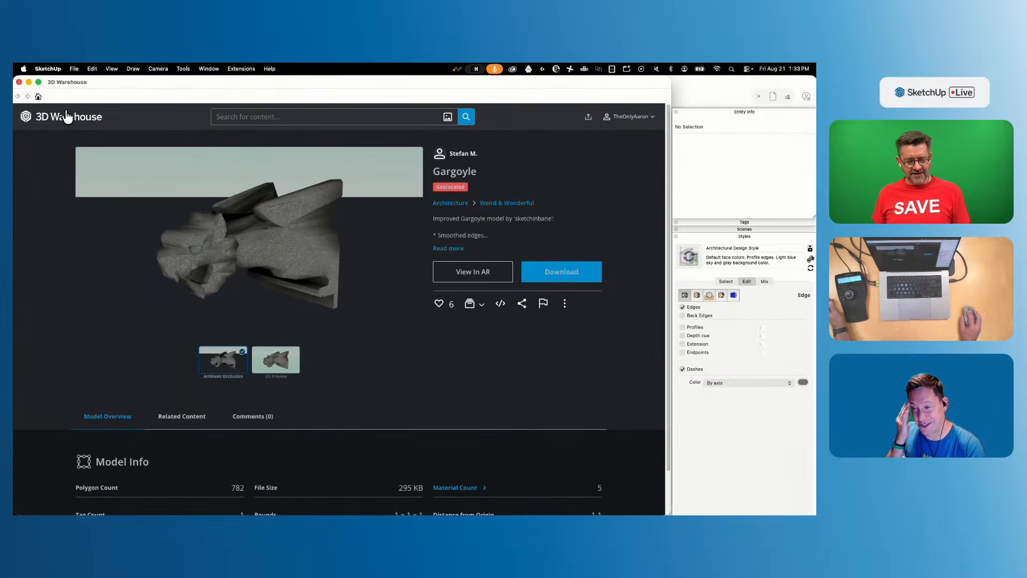
click(38, 97)
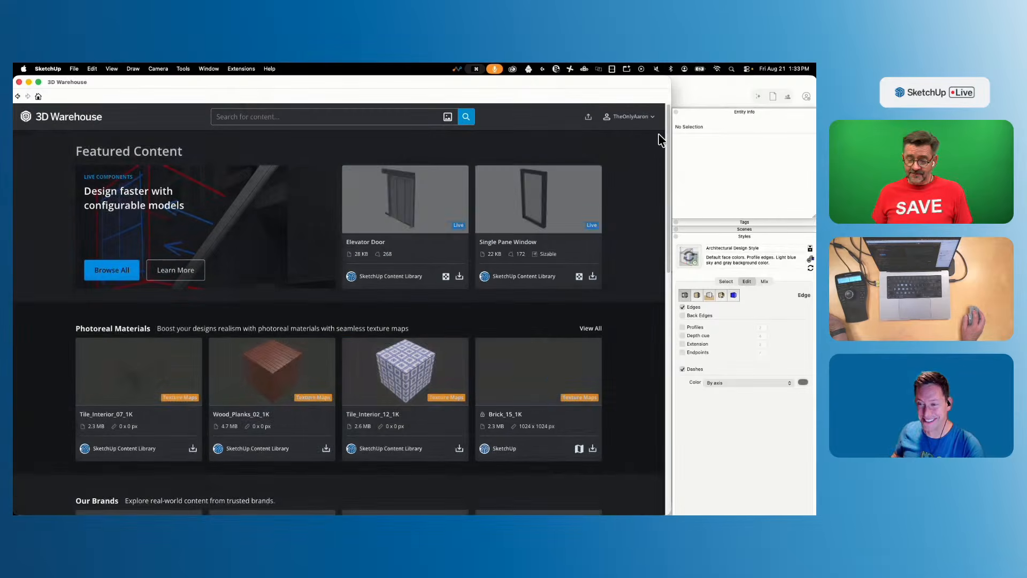
click(630, 122)
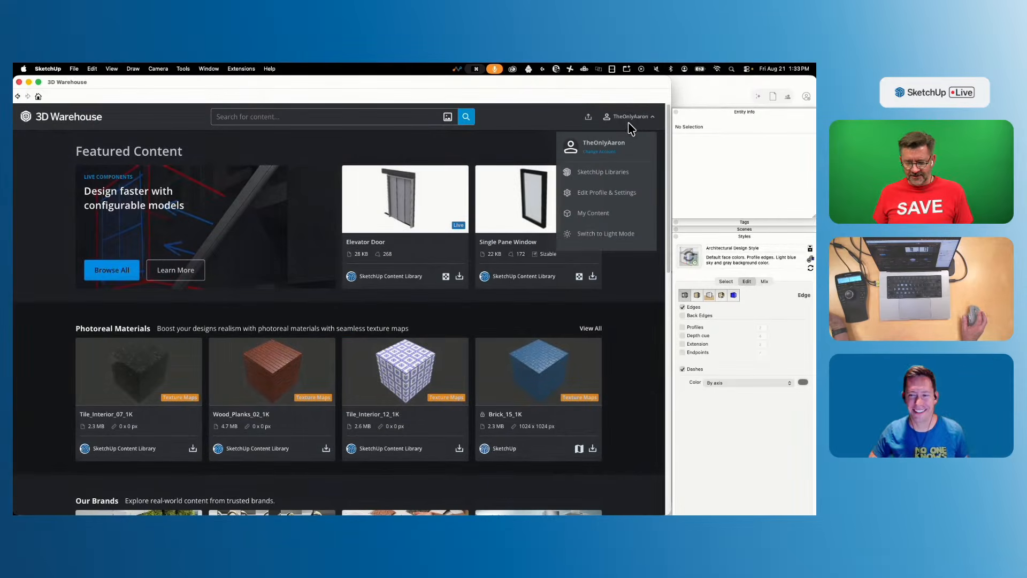
click(558, 128)
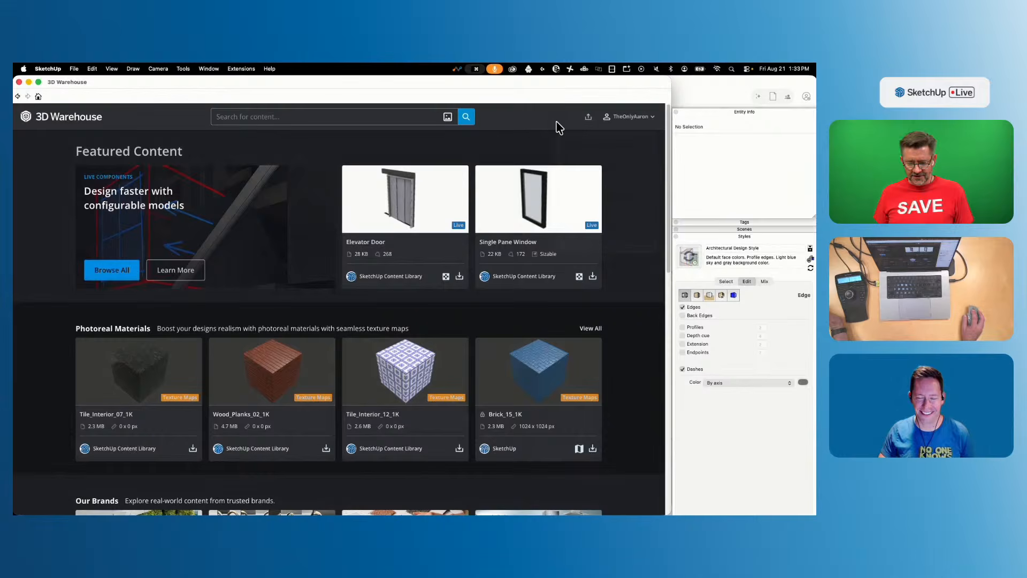
click(649, 123)
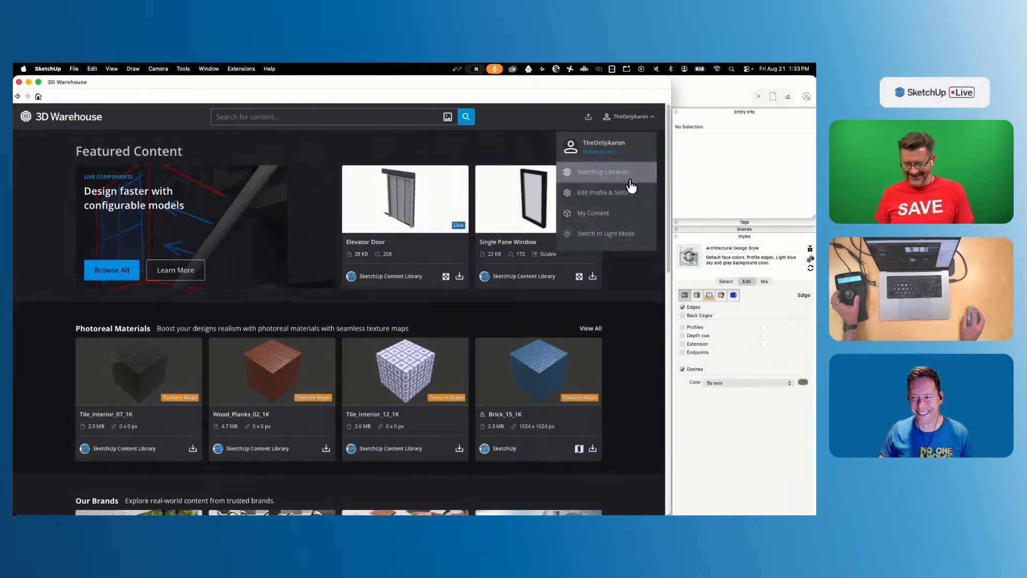
click(605, 173)
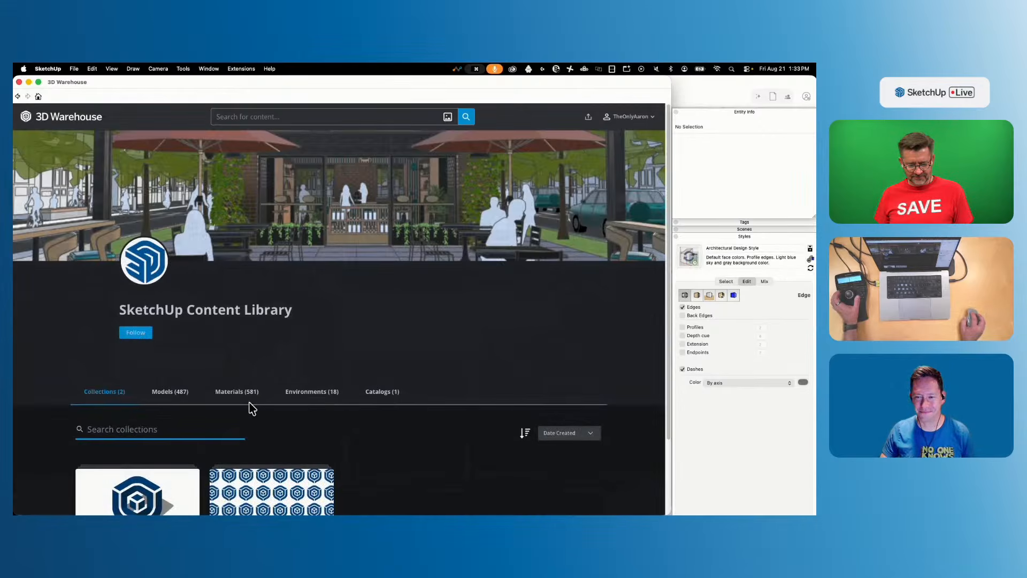
scroll(136, 367, down, 3)
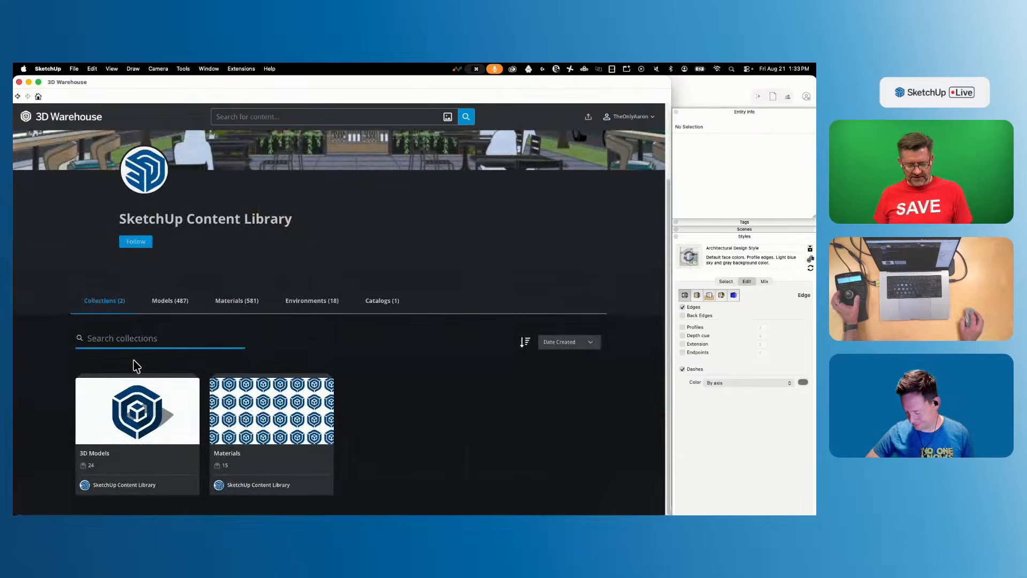
click(118, 410)
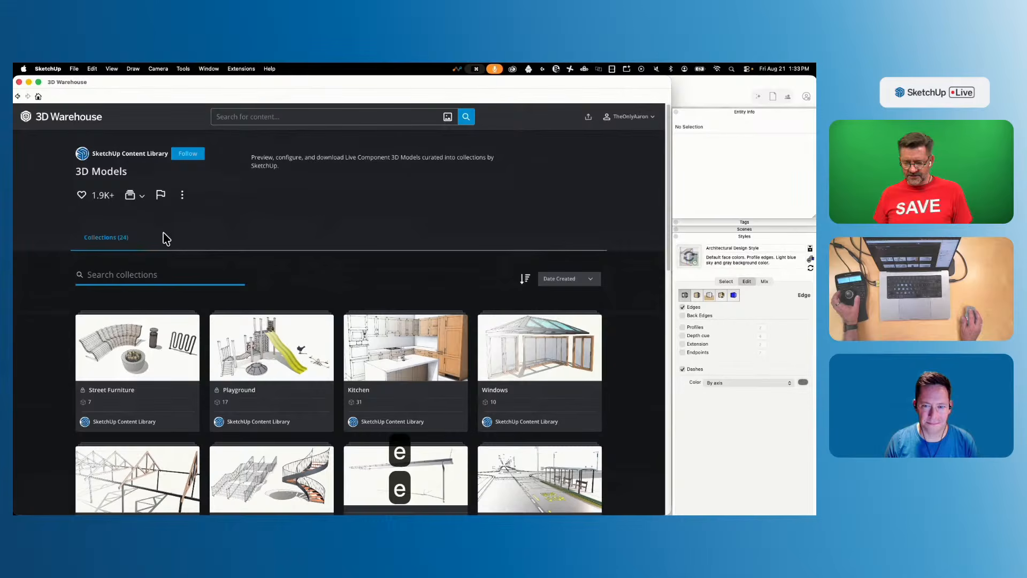
click(52, 119)
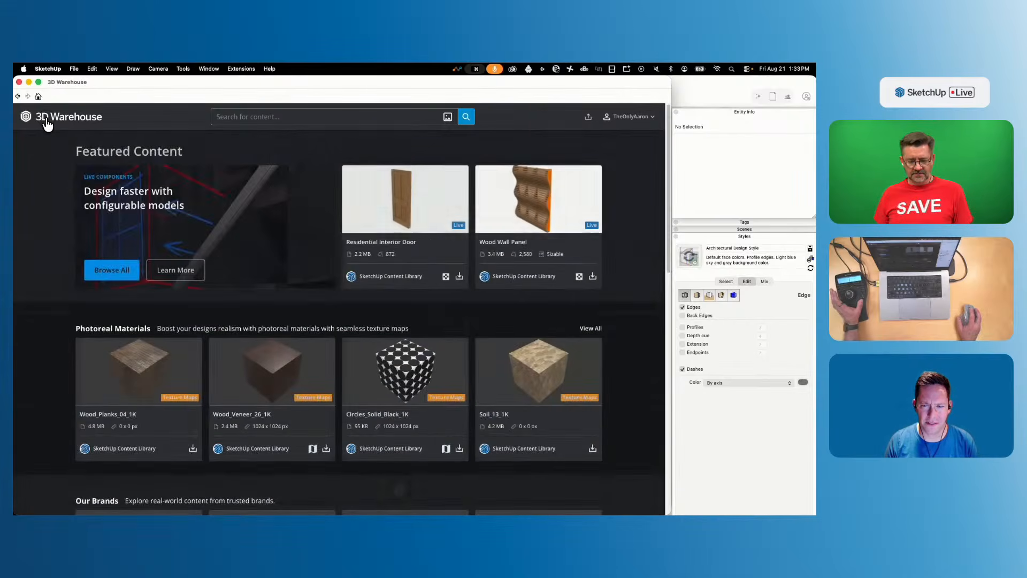
Load the 3D Dragon from the account's own Notre Dame Live Modeling collection directly into the model
click(624, 118)
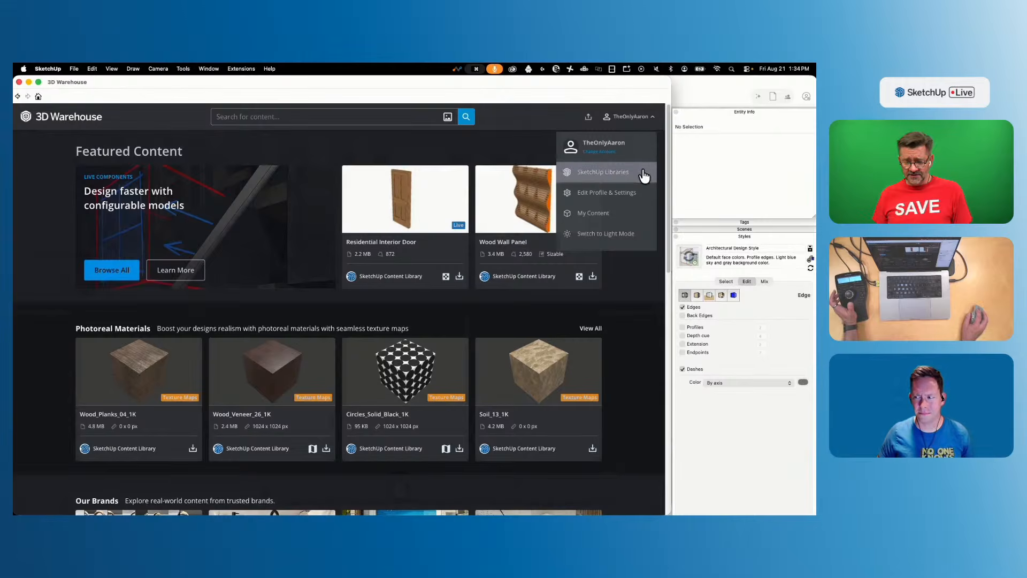
click(594, 213)
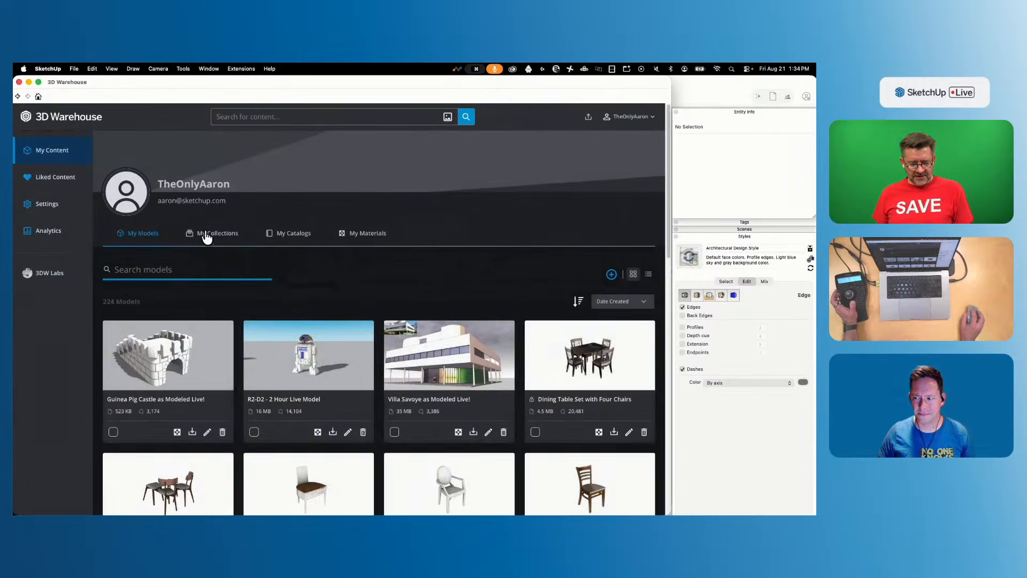
click(208, 234)
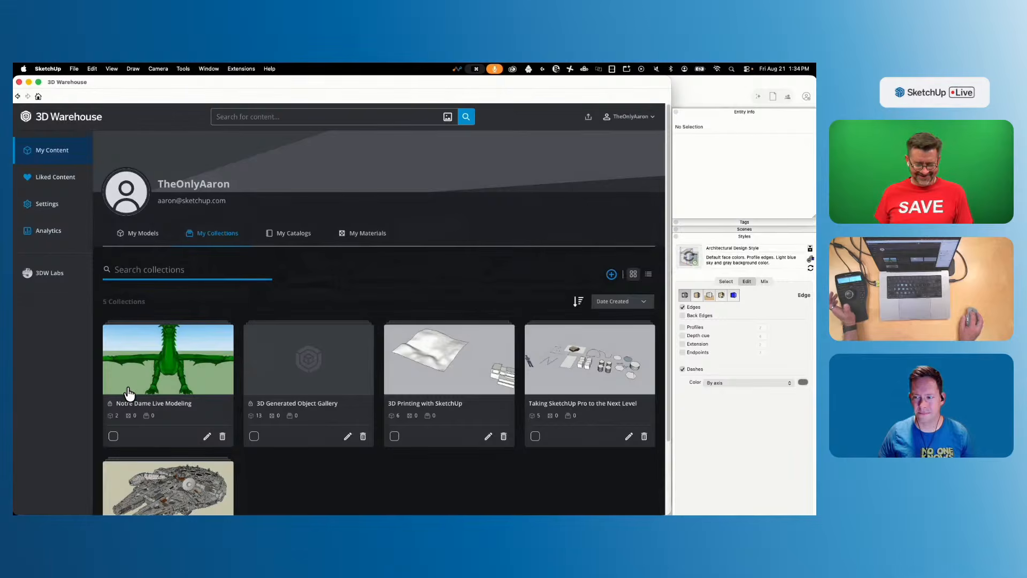
click(129, 393)
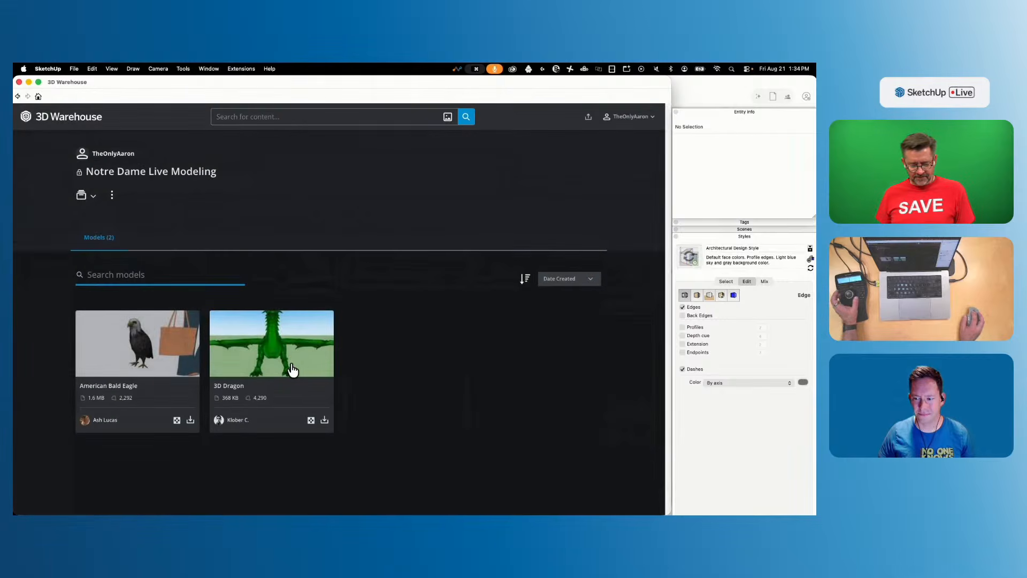
click(293, 370)
click(554, 216)
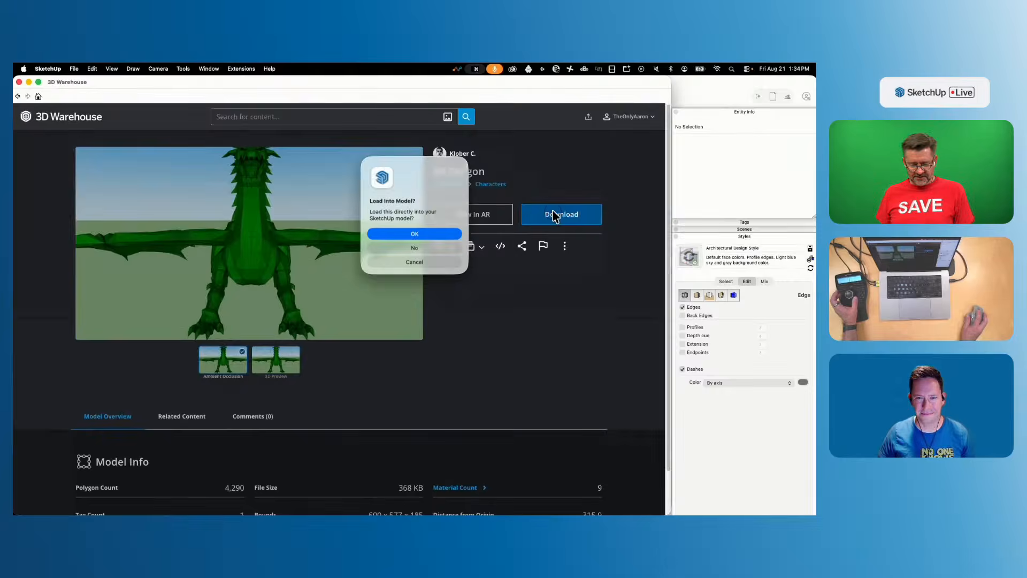
click(438, 236)
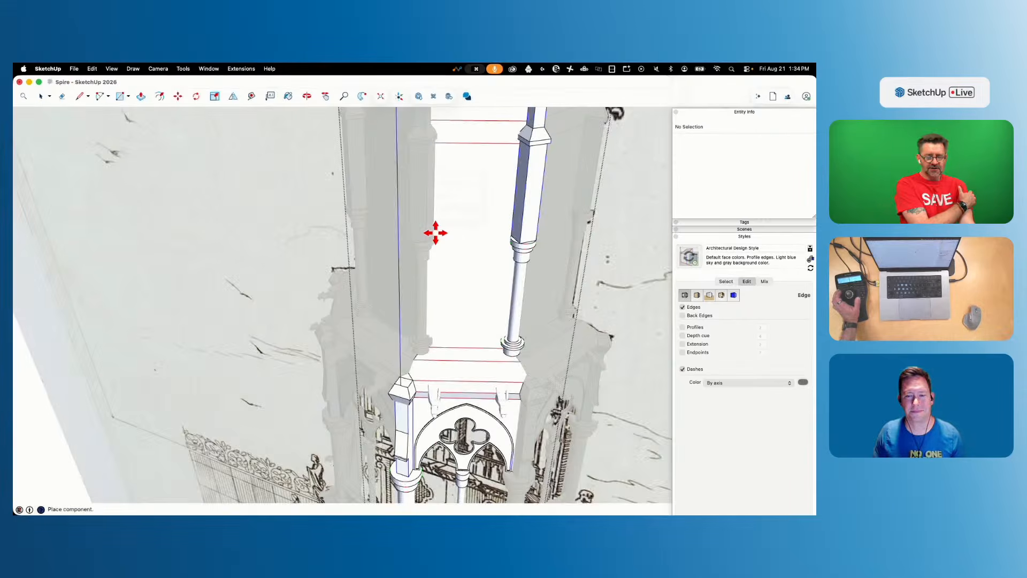
Place the dragon component in the open space beside the spire's reference drawing
scroll(436, 232, down, 10)
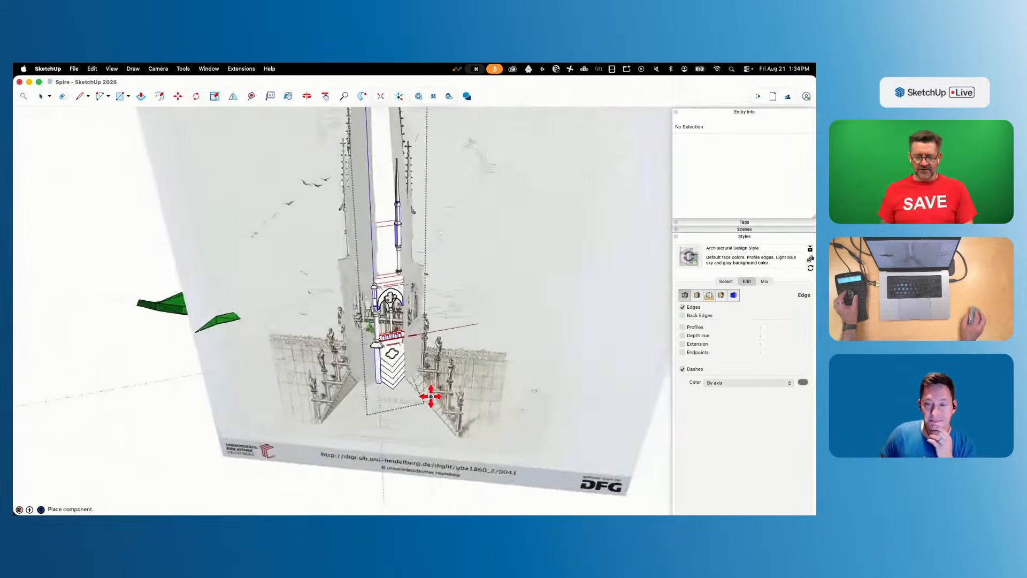
middle_drag(400, 425, 309, 279)
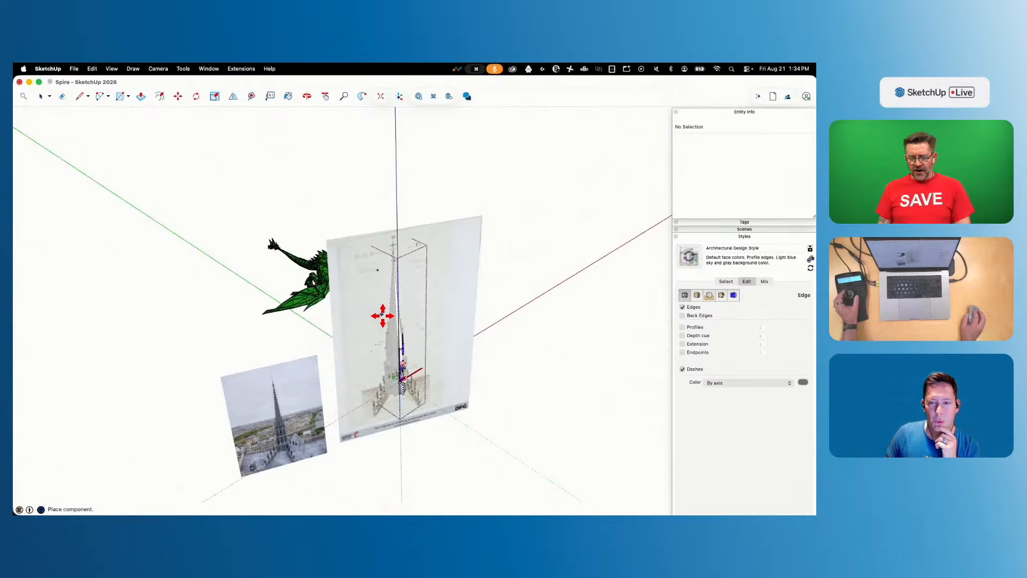
scroll(588, 374, up, 5)
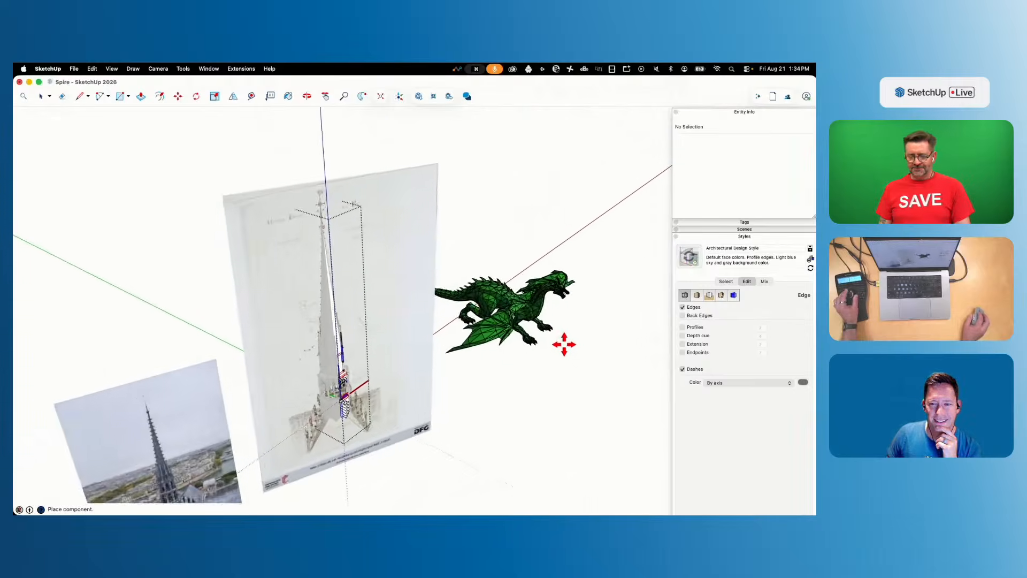
click(571, 385)
Scale the placed dragon down uniformly about its center to a small fraction of its imported size
middle_drag(578, 399, 461, 251)
scroll(461, 252, up, 10)
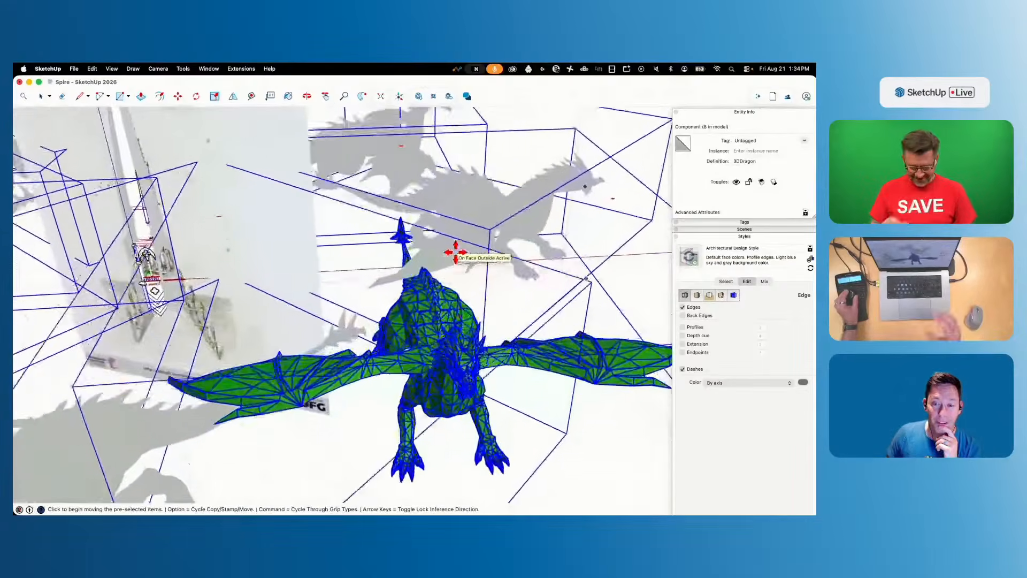
scroll(455, 251, down, 2)
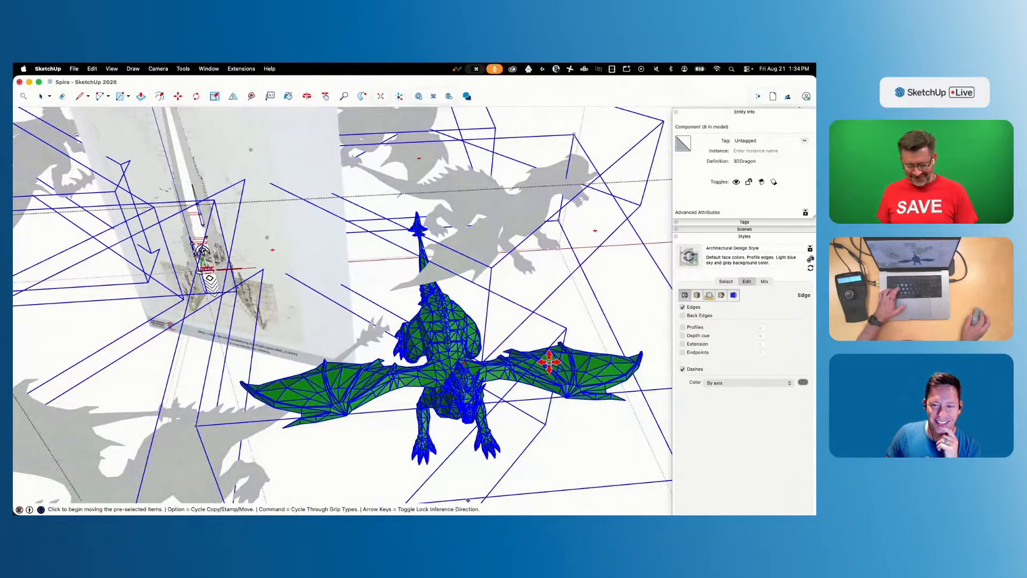
key(s)
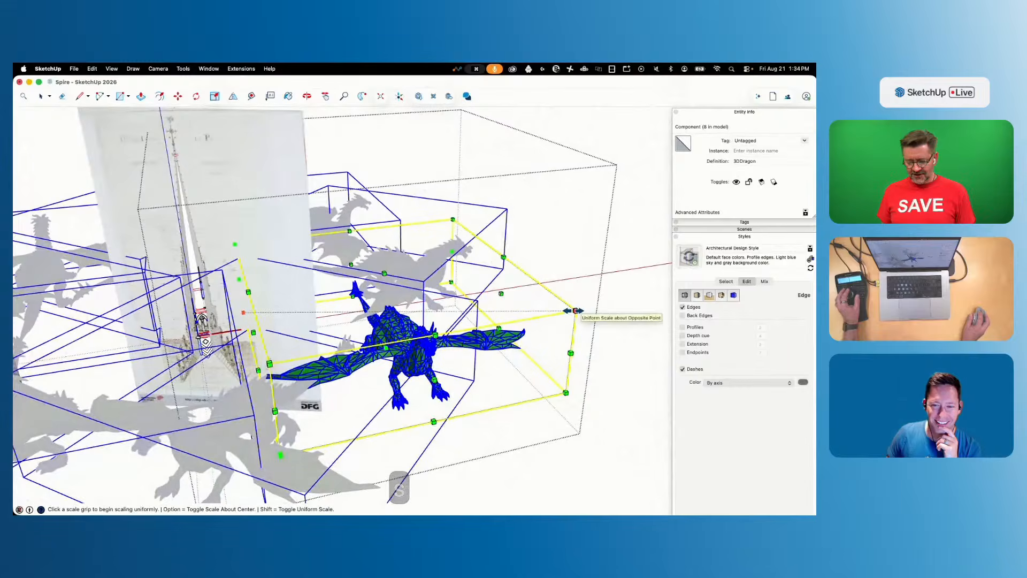
click(575, 310)
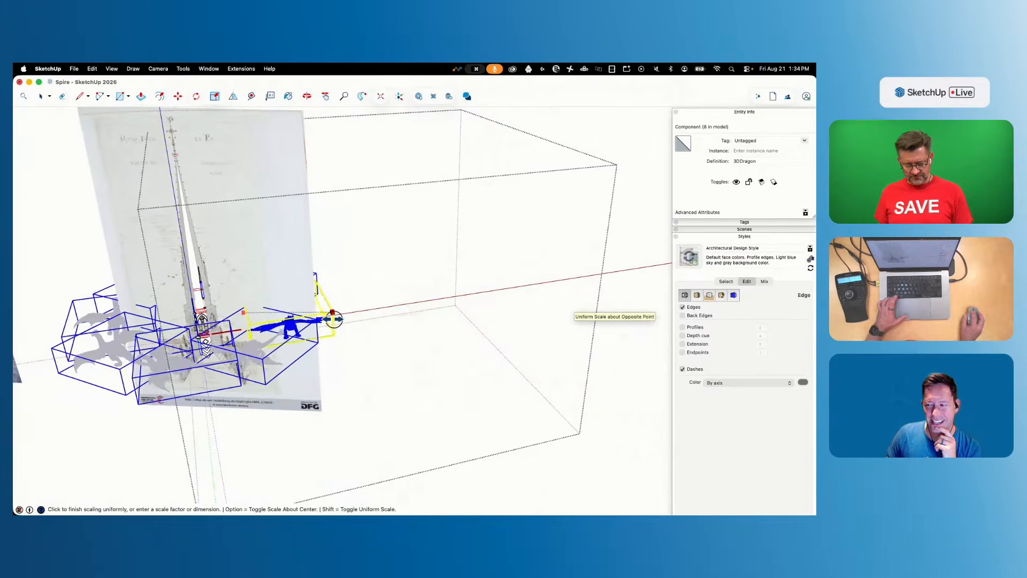
key(alt)
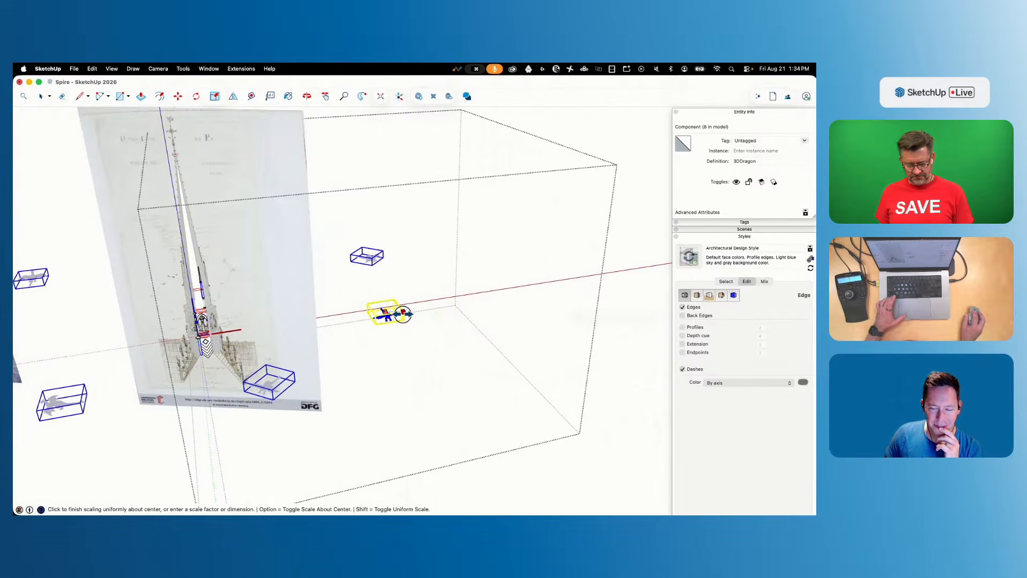
click(467, 307)
key(space)
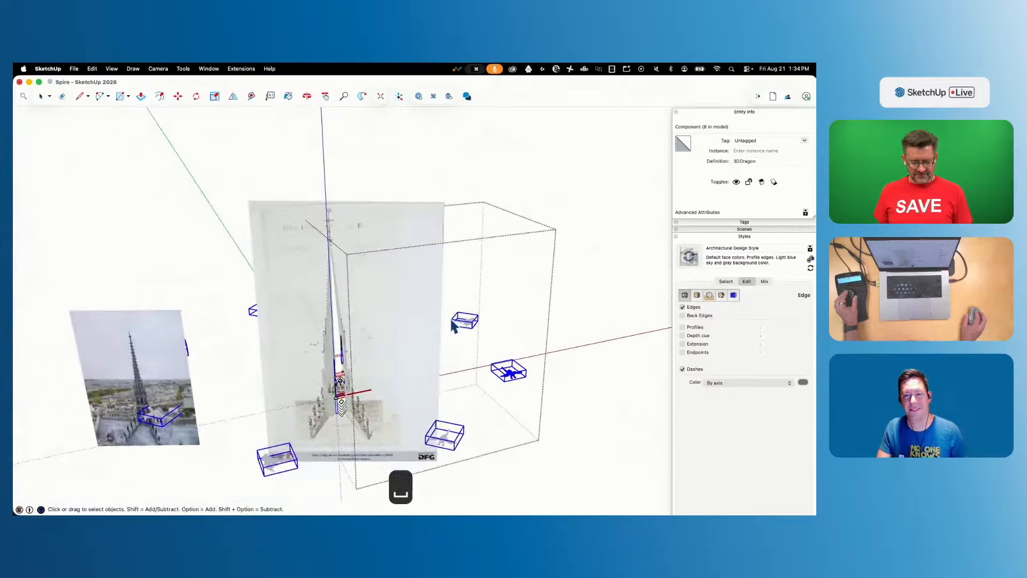
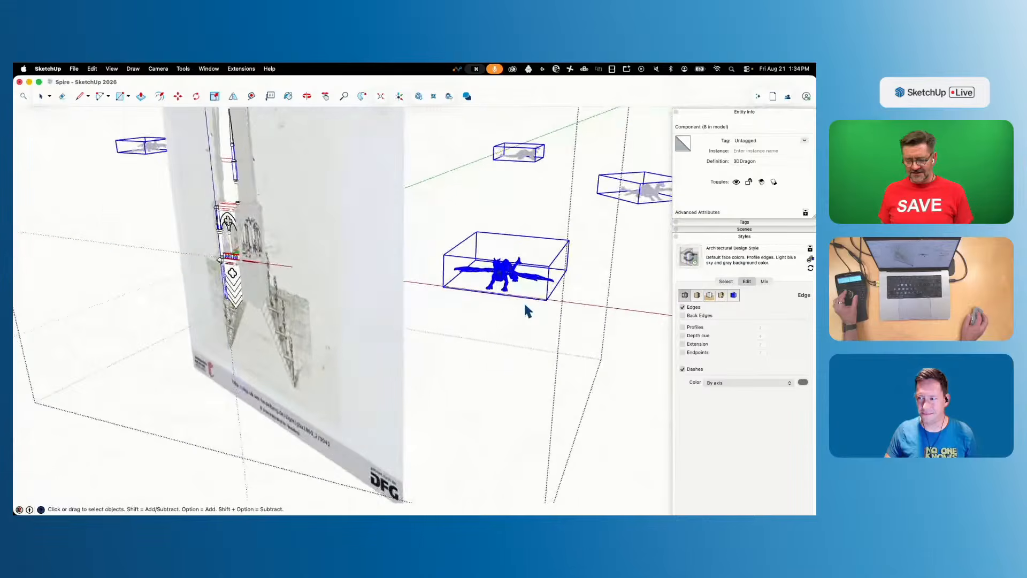
Open the dragon component for editing, select one whole wing, and rotate it upward about 60 degrees at the shoulder
double_click(520, 287)
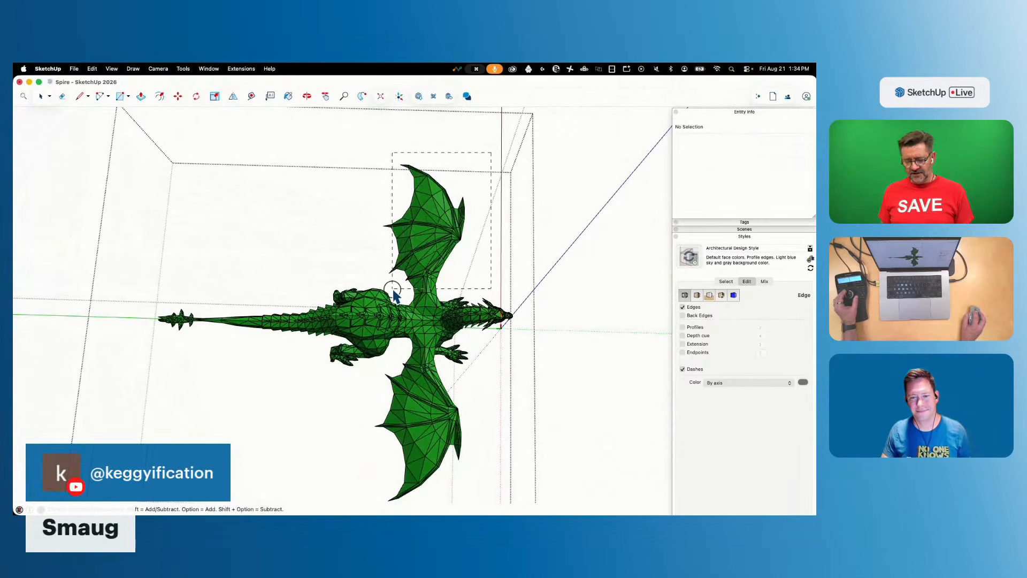
click(442, 306)
double_click(423, 279)
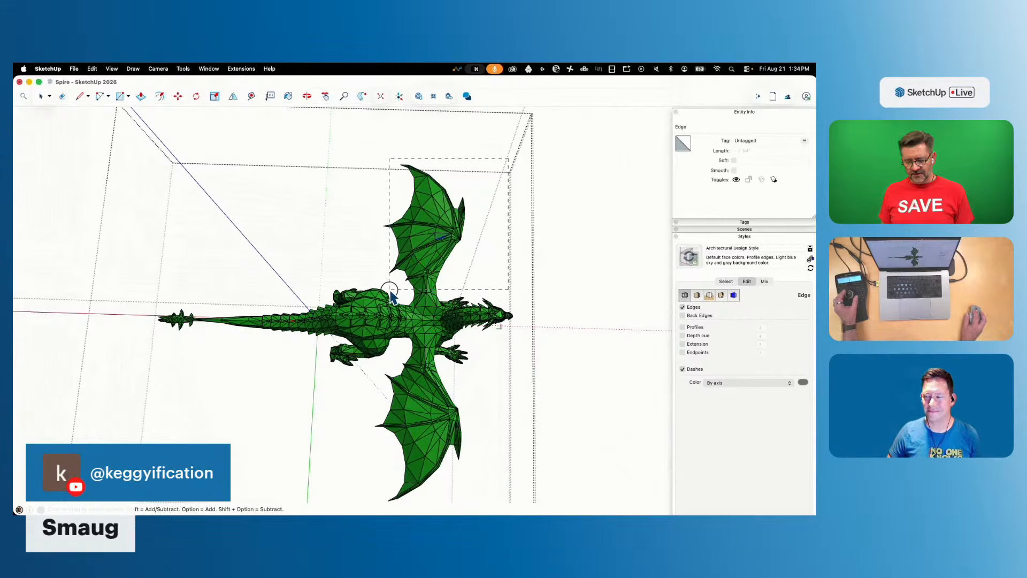
drag(390, 287, 389, 287)
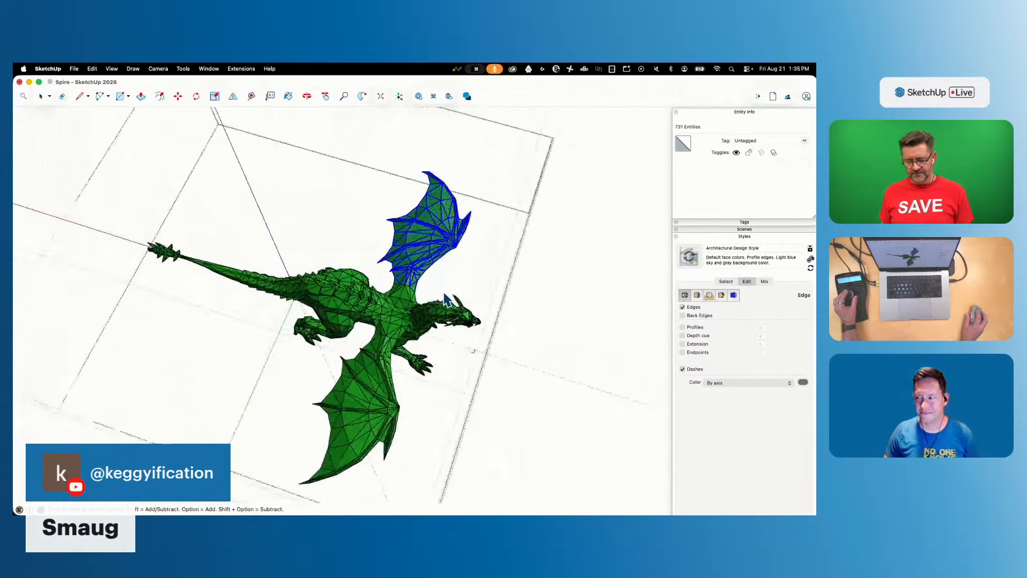
key(q)
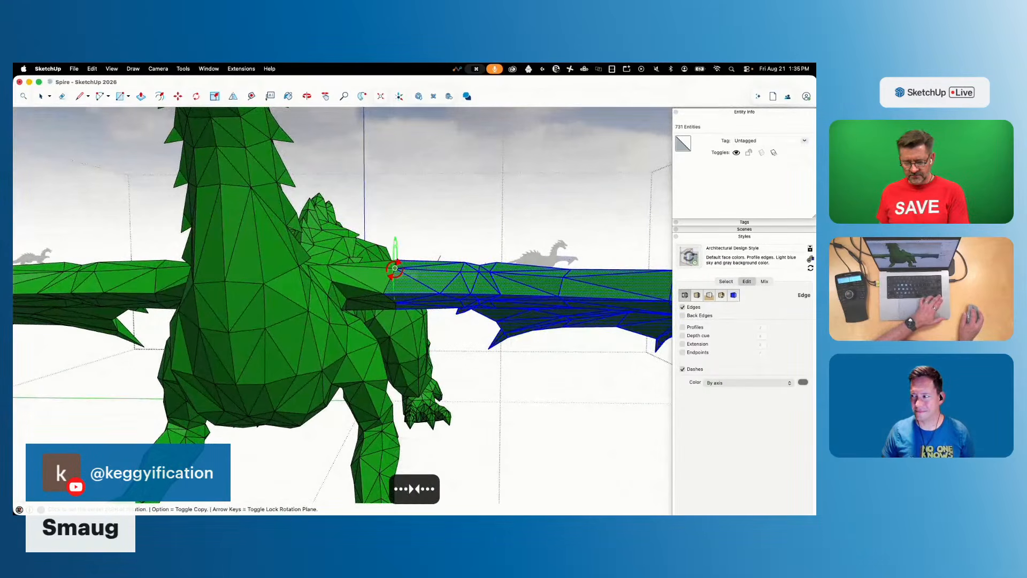
key(Right)
key(space)
key(r)
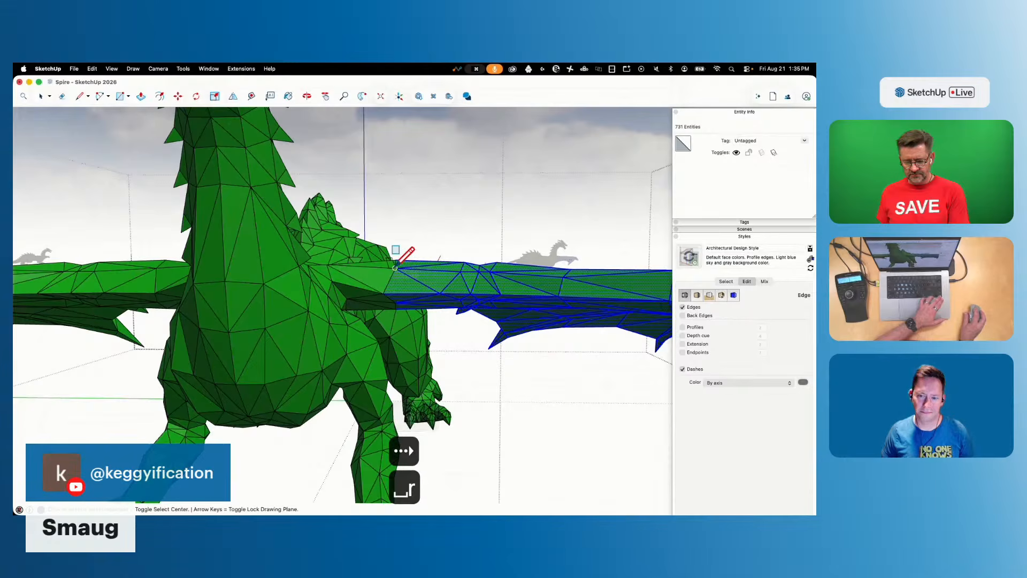
key(q)
click(455, 270)
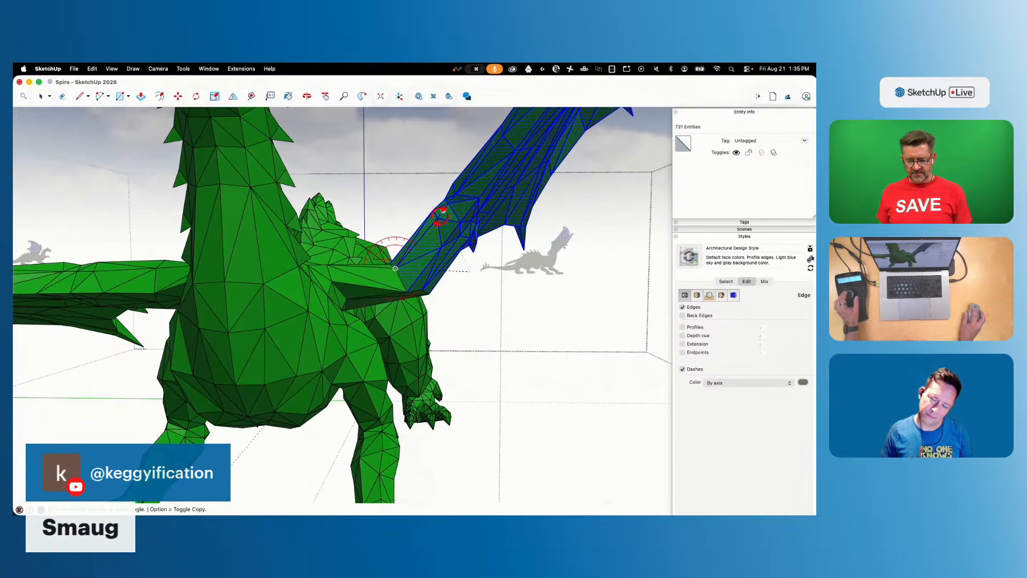
click(740, 237)
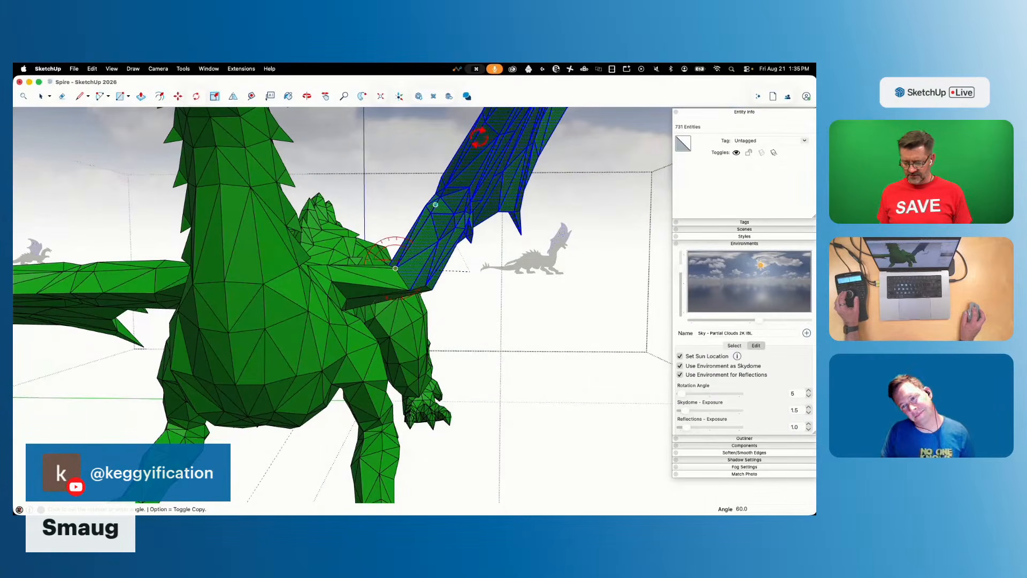
Select the dragon's other wing and rotate it upward 60 degrees about its shoulder joint
key(space)
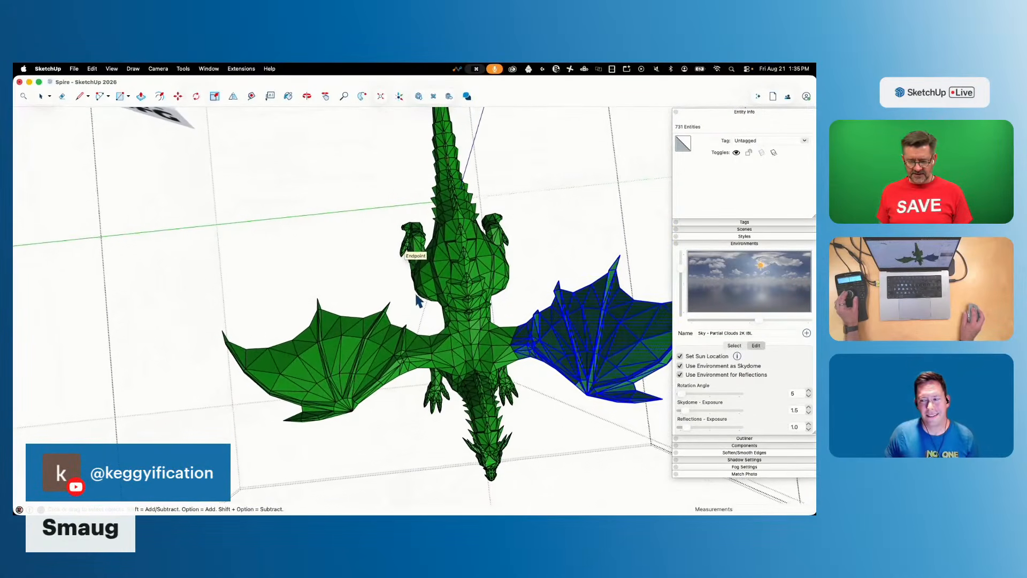
drag(413, 472, 413, 471)
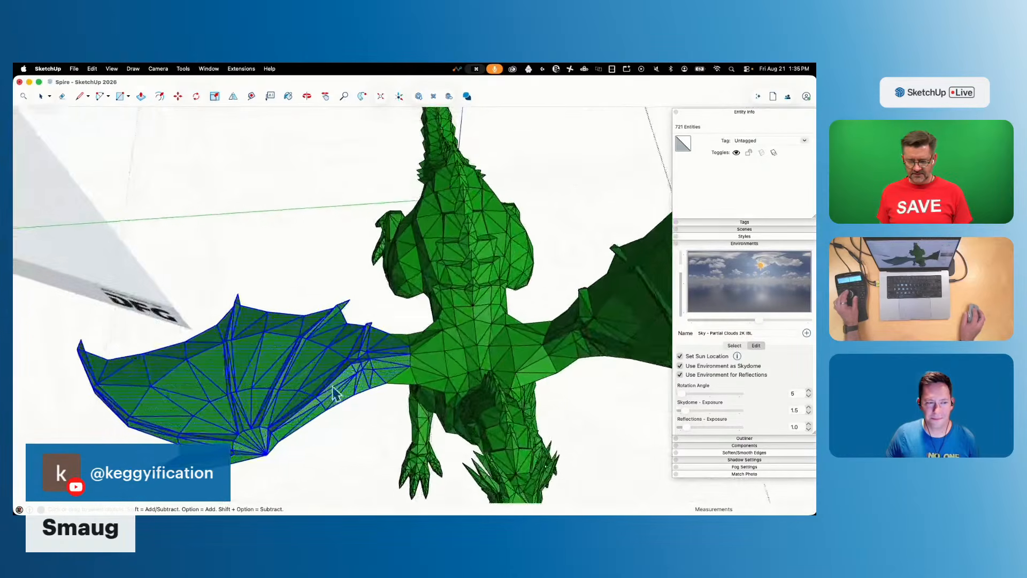
key(q)
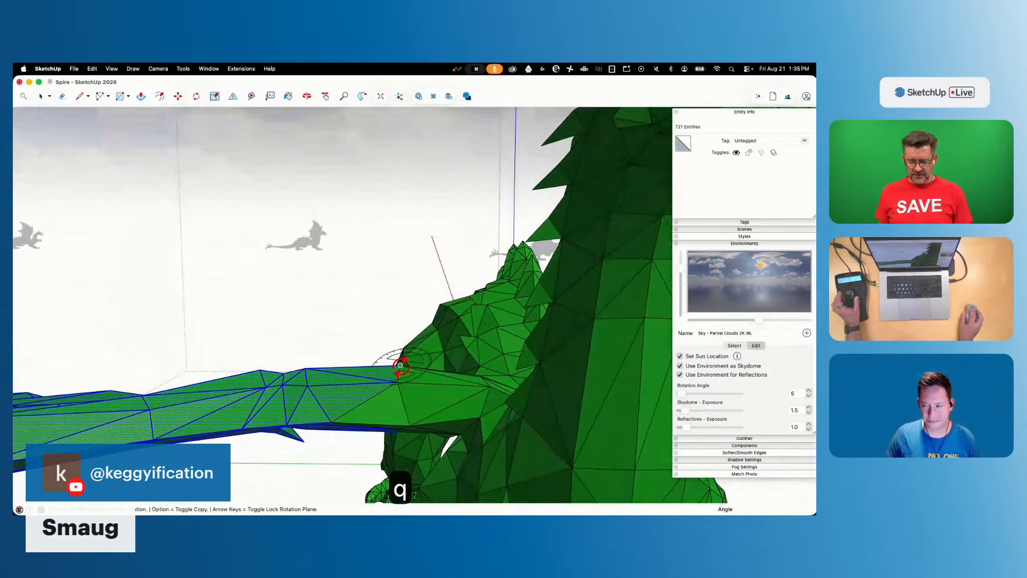
key(Right)
click(354, 360)
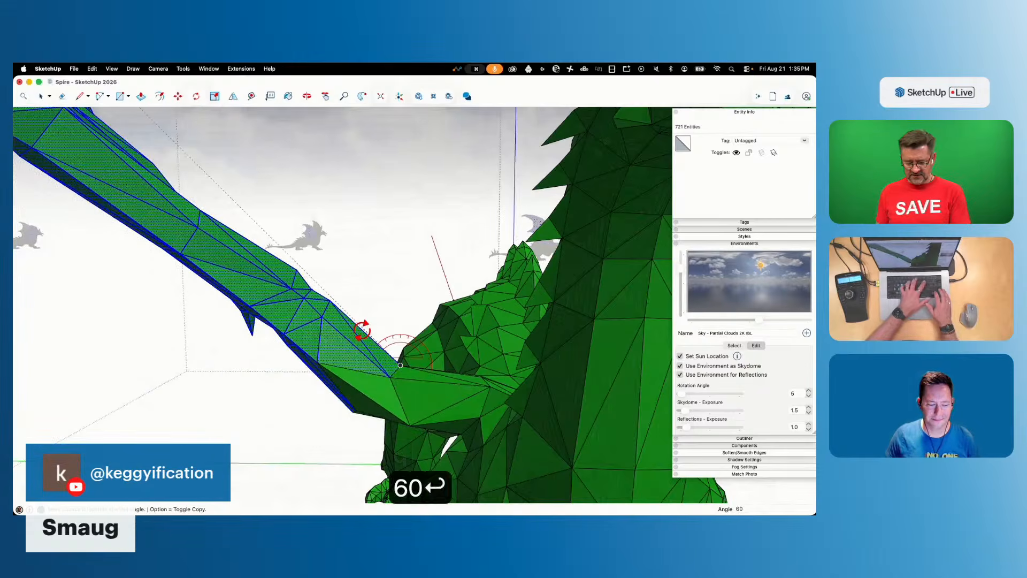
key(space)
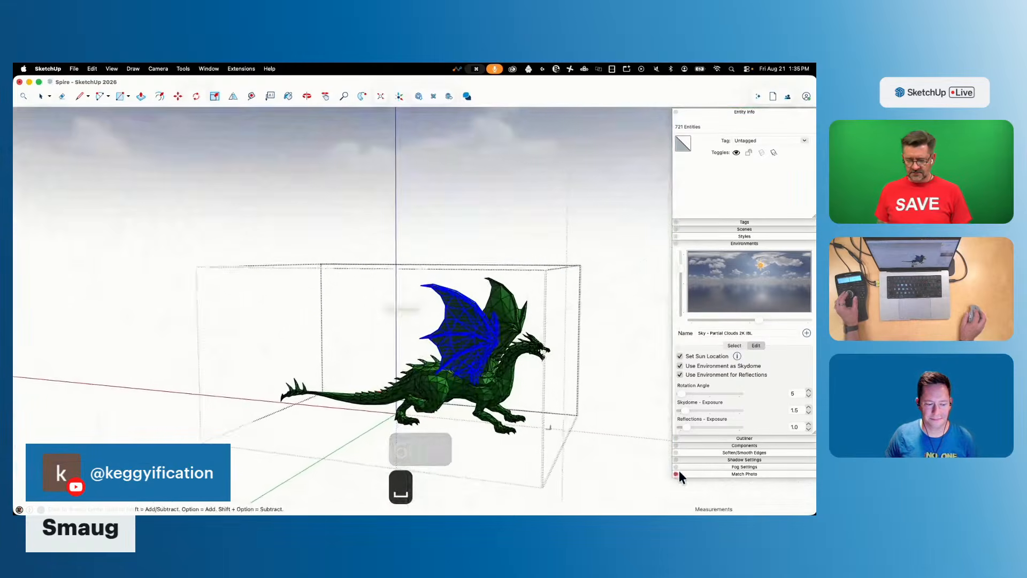
Replace the green on all of the dragon's geometry and on its enclosing group with the default material
triple_click(453, 401)
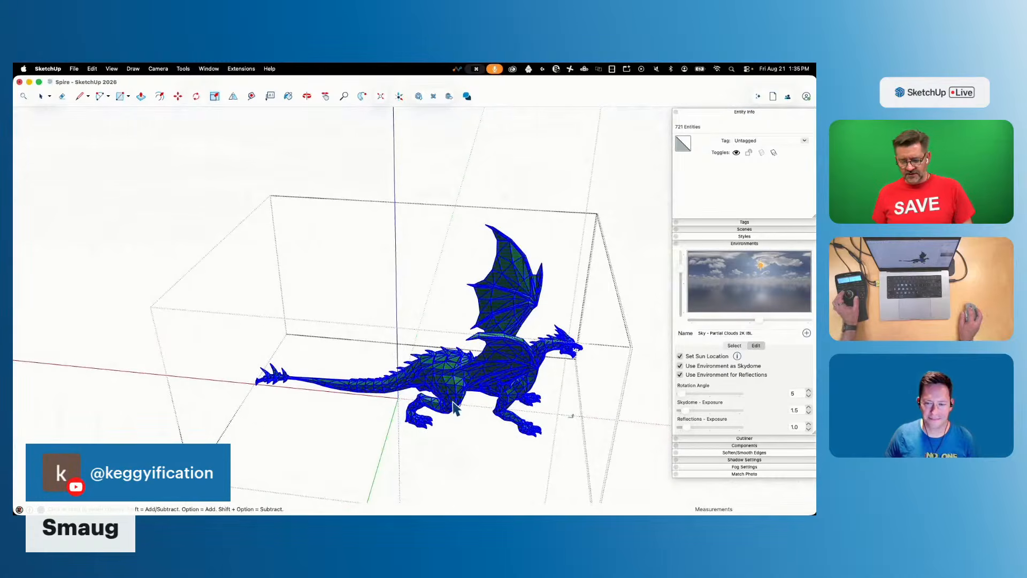
key(b)
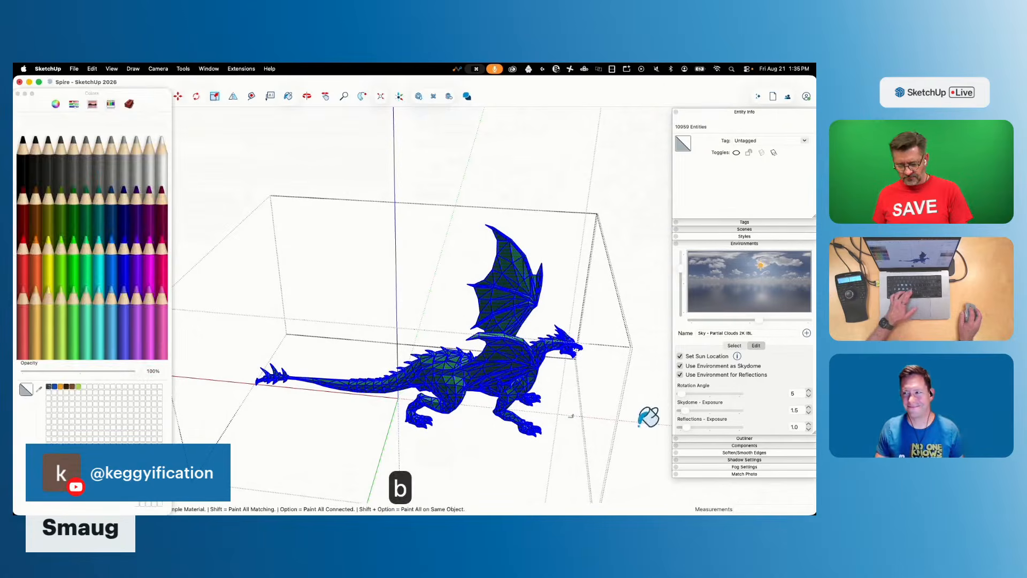
click(129, 106)
click(39, 121)
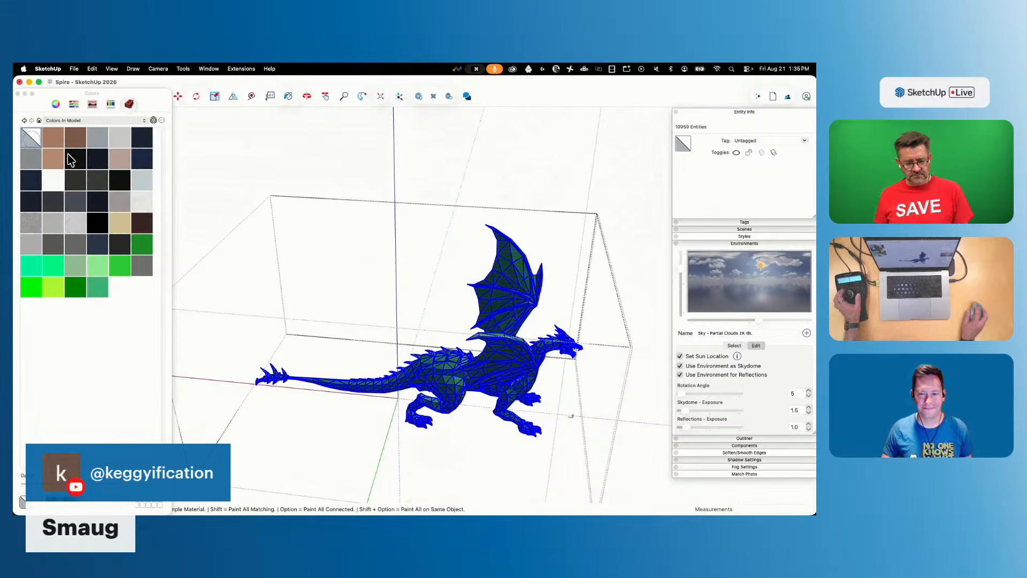
middle_drag(505, 306, 409, 334)
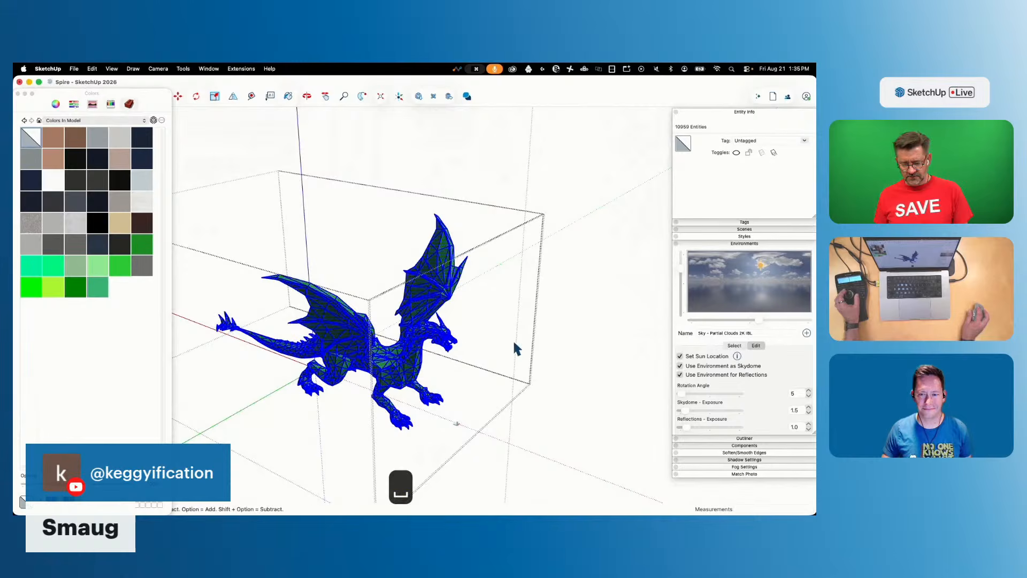
click(409, 352)
click(597, 340)
click(415, 366)
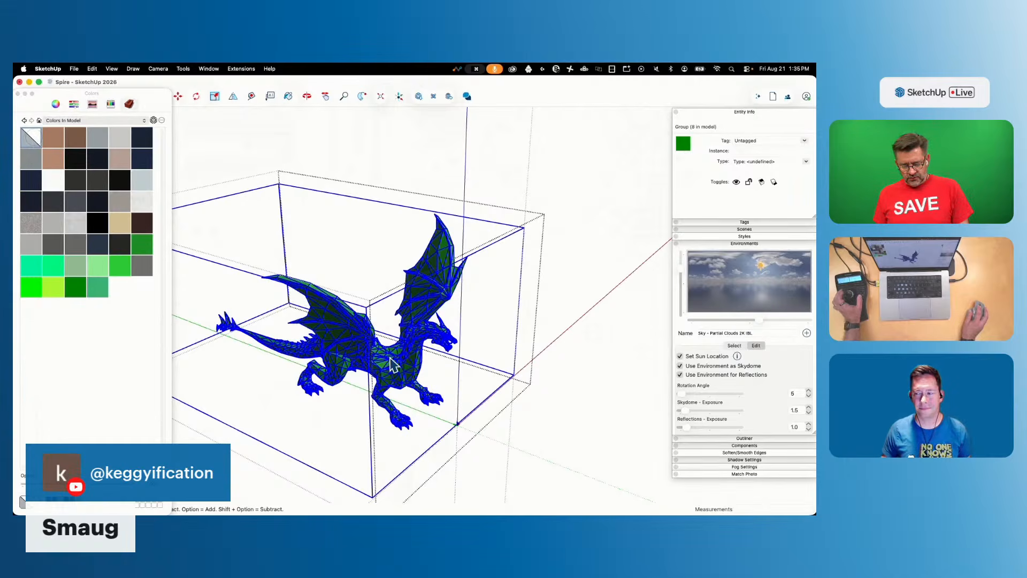
key(space)
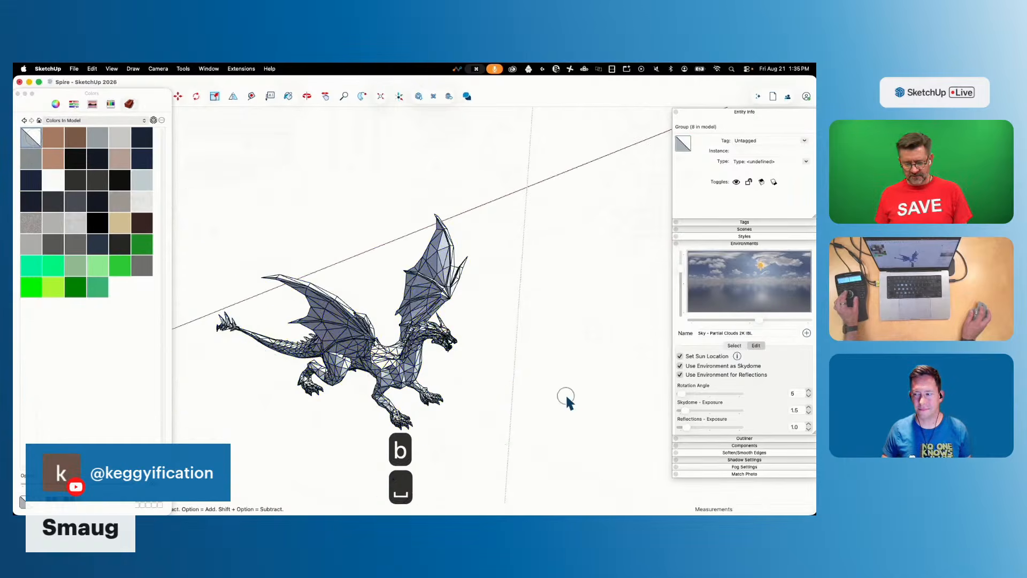
Soften all of the dragon's edges at 180 degrees between normals, with Smooth Normals and Soften Coplanar enabled
click(566, 393)
double_click(403, 370)
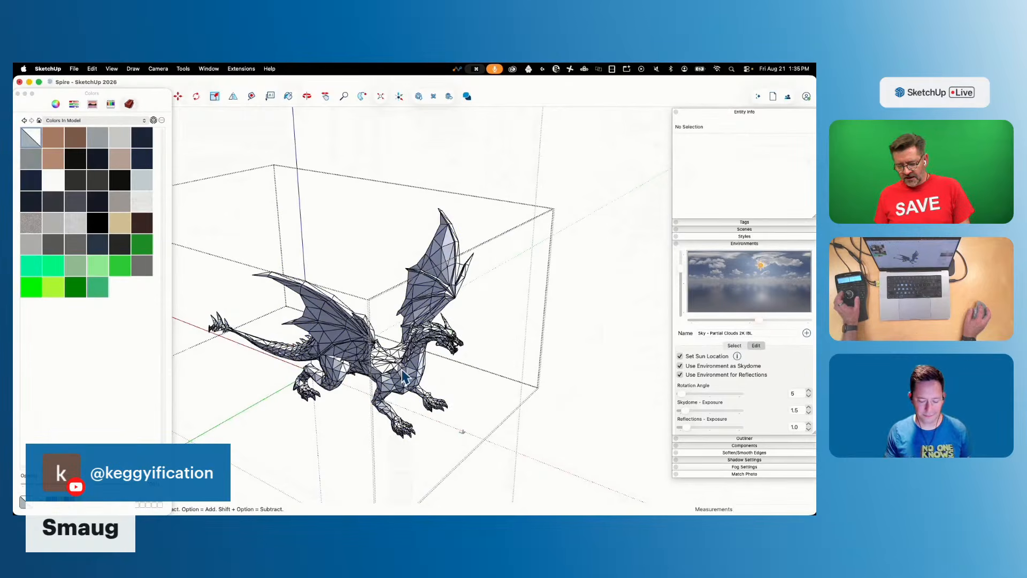
triple_click(402, 375)
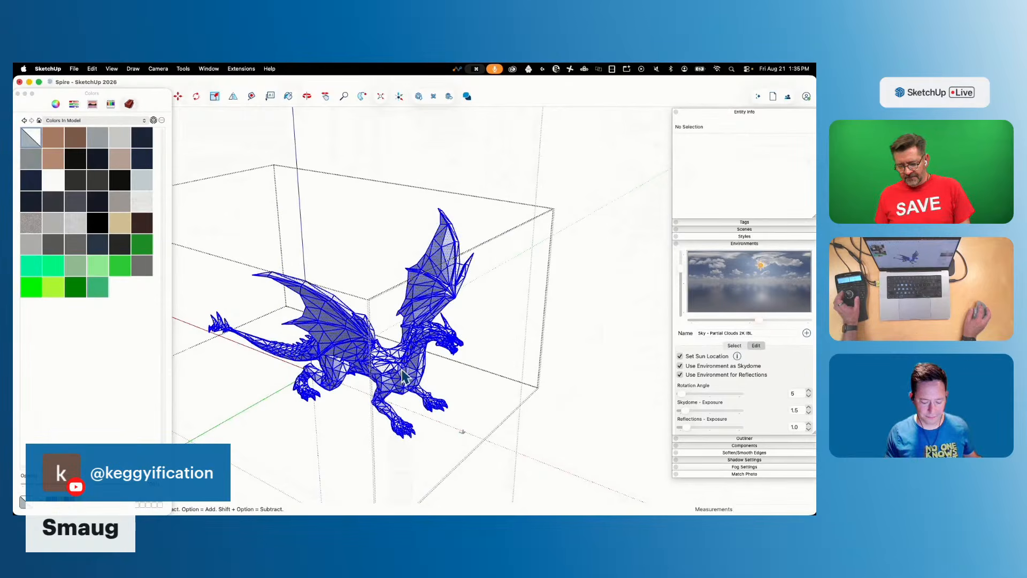
click(730, 453)
click(681, 492)
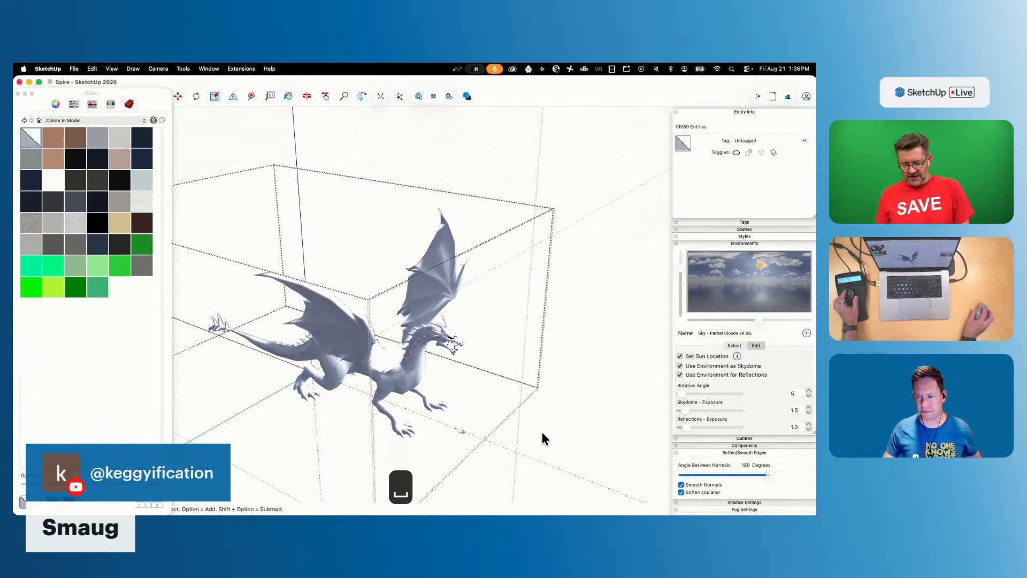
click(569, 440)
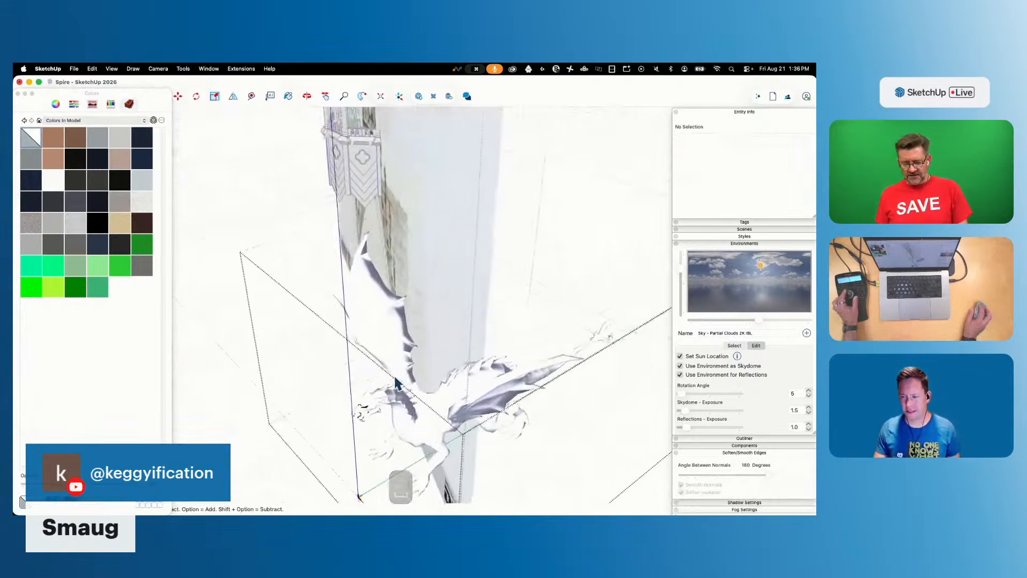
Leave the dragon's nested groups, select the 3DDragon component and move it beside the spire's pinnacle
click(430, 436)
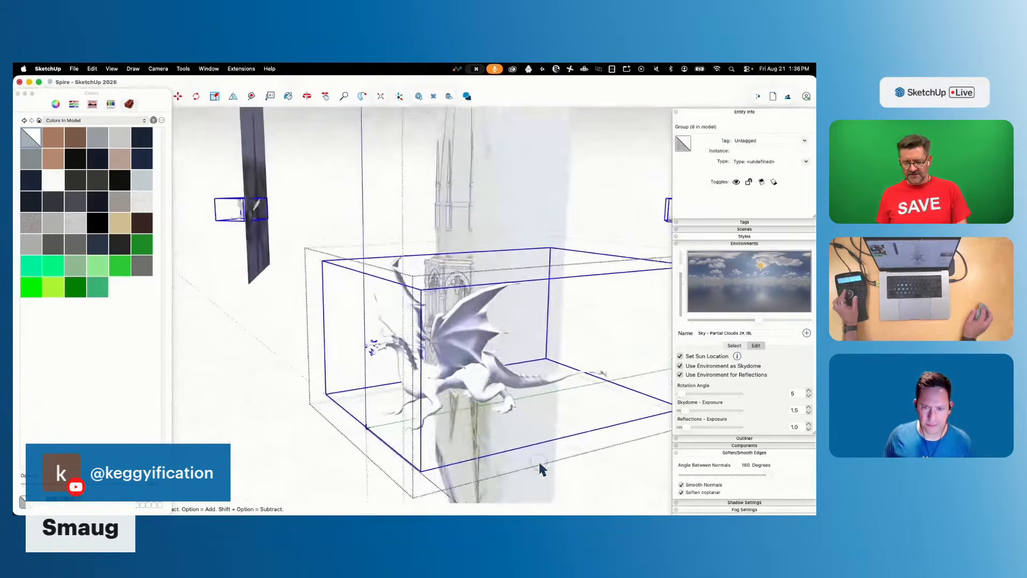
click(538, 462)
click(434, 438)
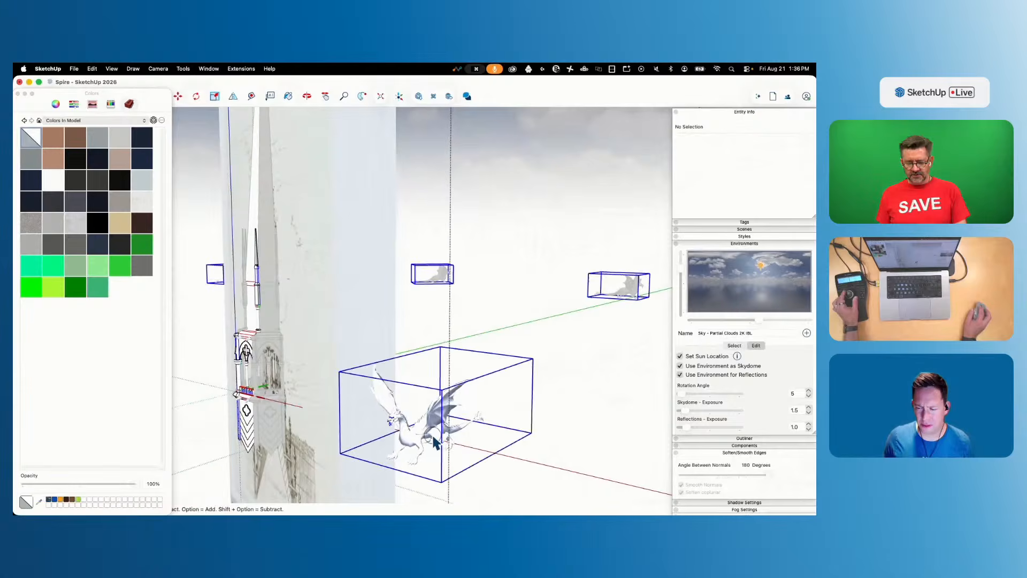
click(434, 440)
key(m)
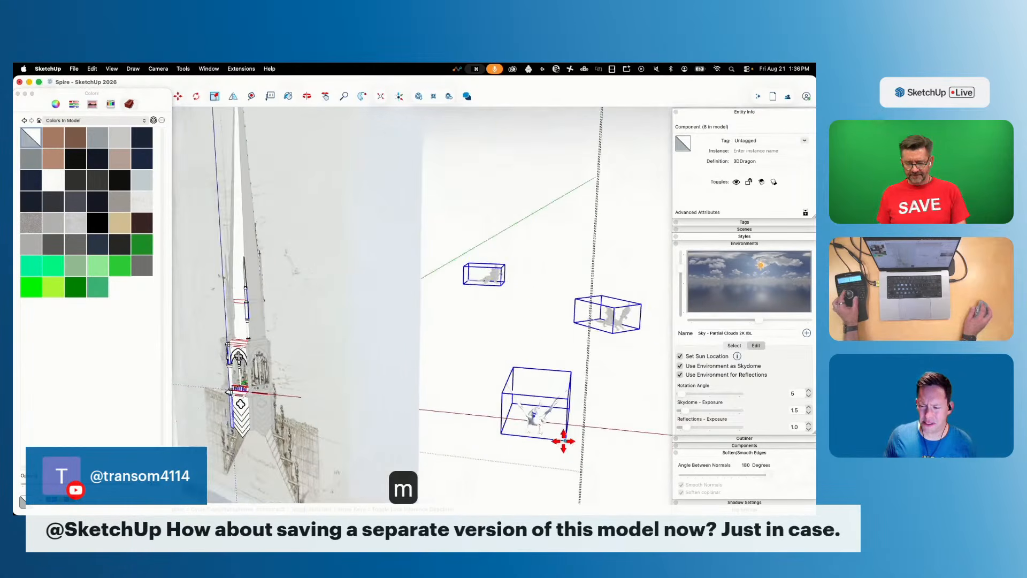
click(405, 392)
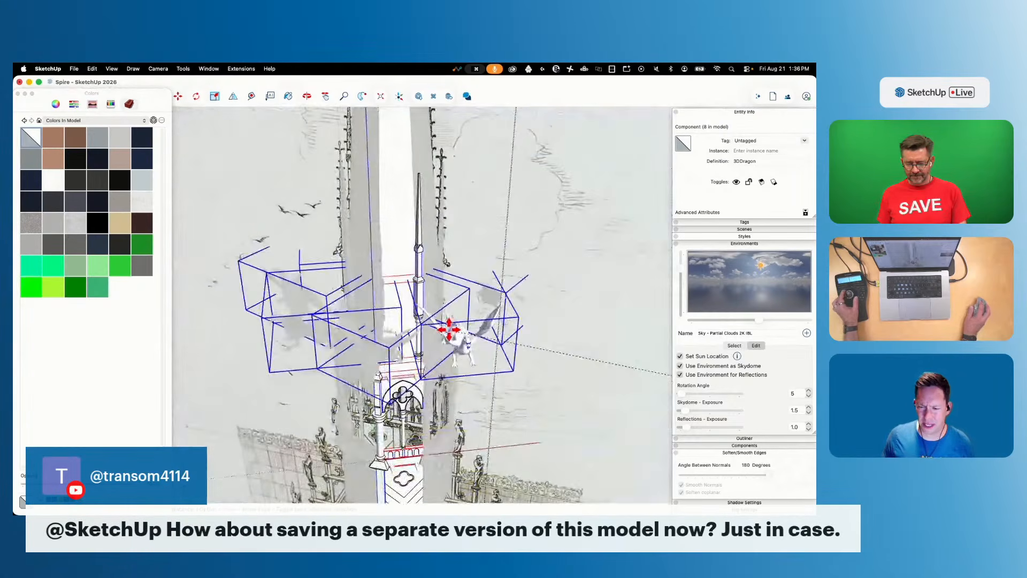
click(435, 318)
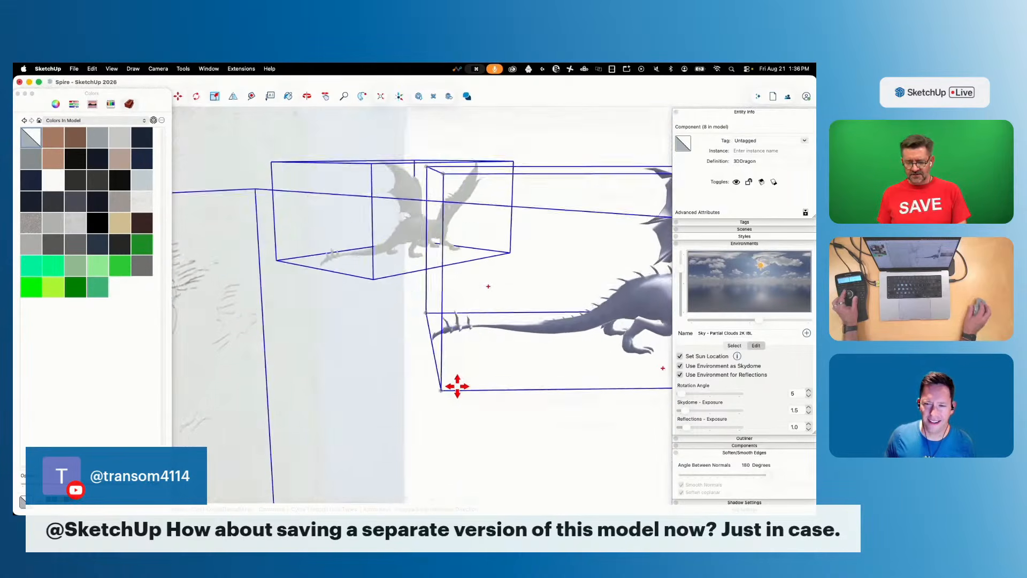
Rotate the dragon about its tail-end box corner to tilt it head-down, and move it onto the slender pinnacle
key(q)
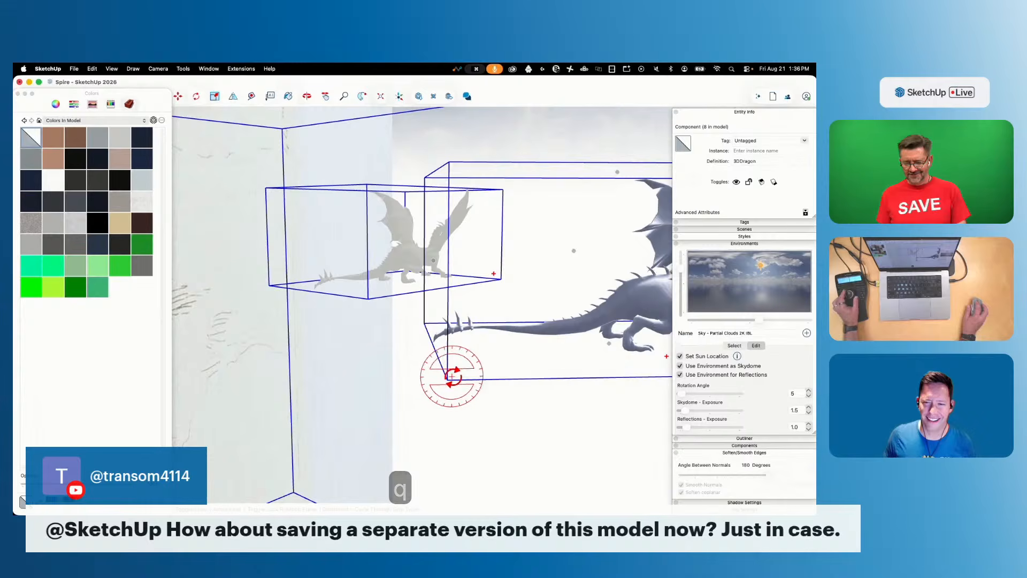
click(450, 377)
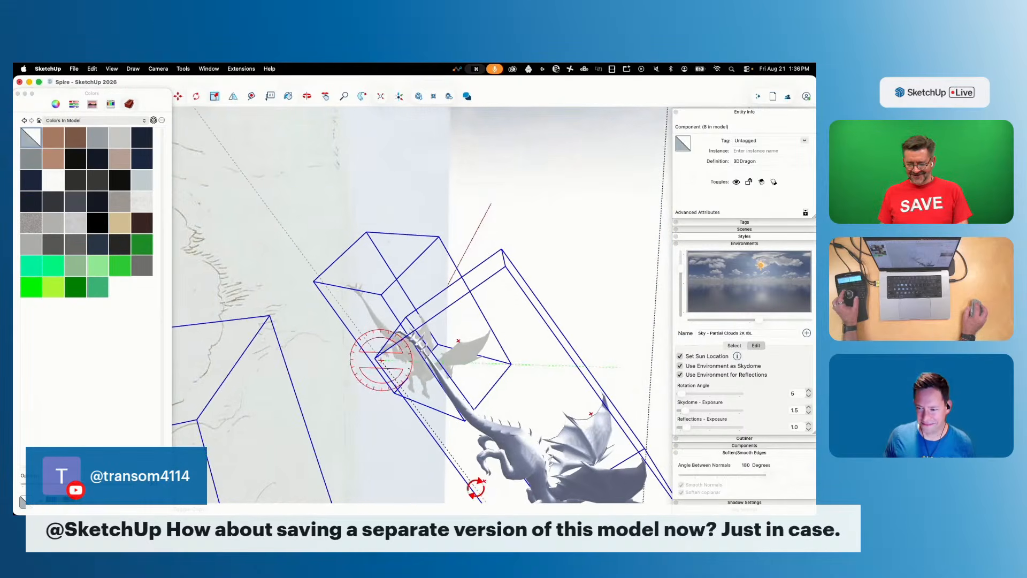
key(m)
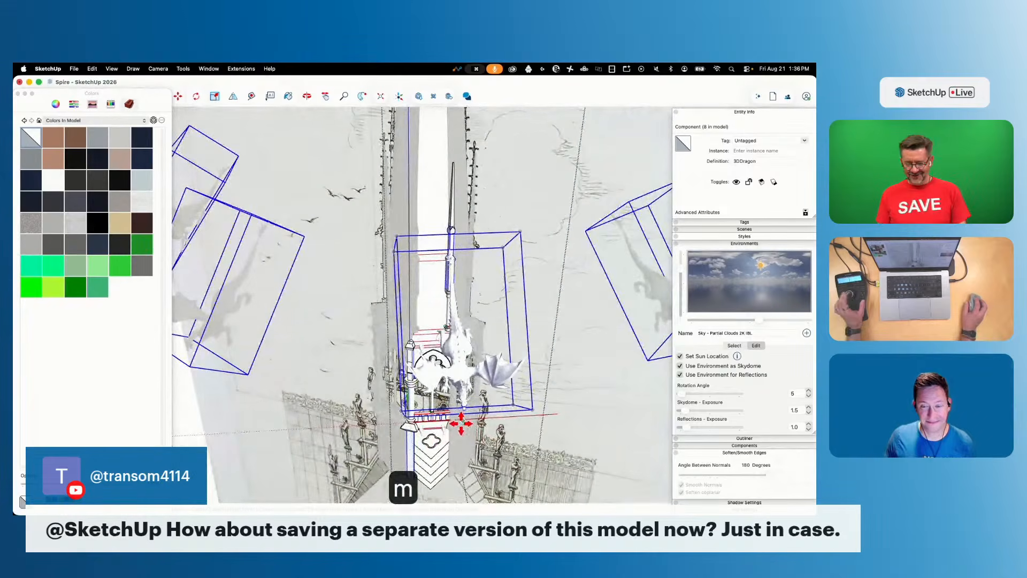
click(405, 417)
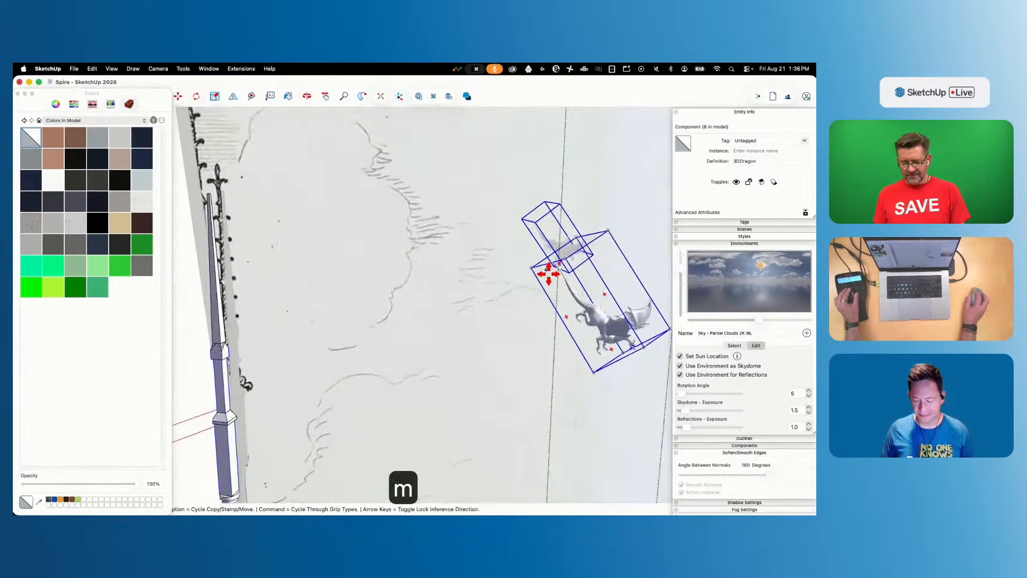
click(483, 238)
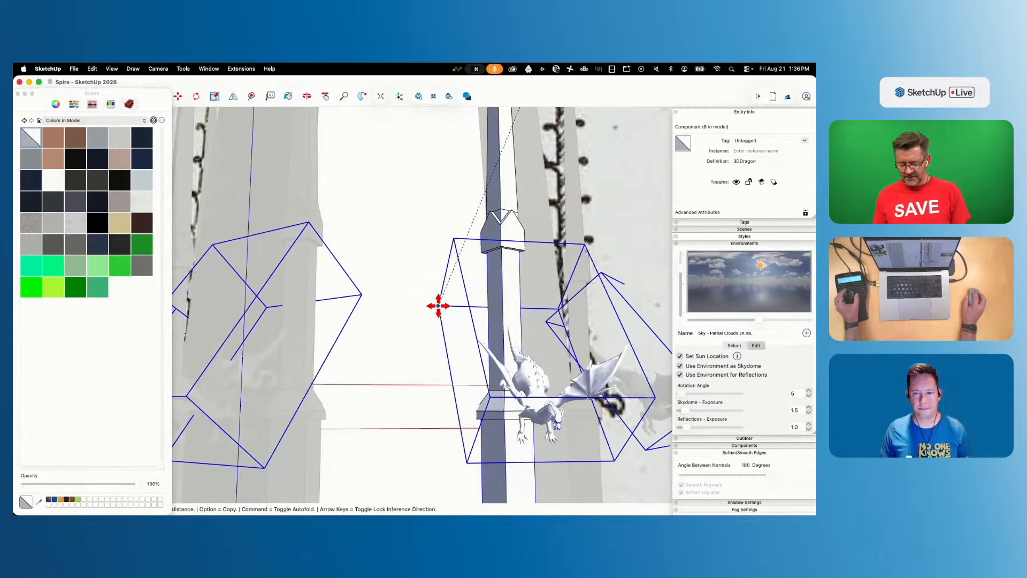
Move the dragon's upper box corner to the pinnacle's corner and rotate the dragon to align with the pinnacle's face
key(m)
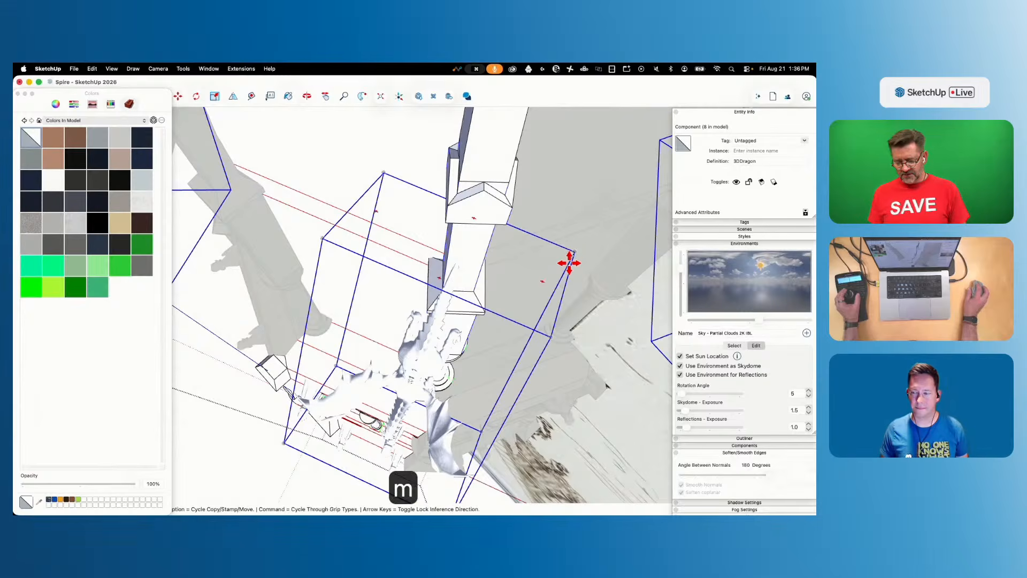
click(573, 250)
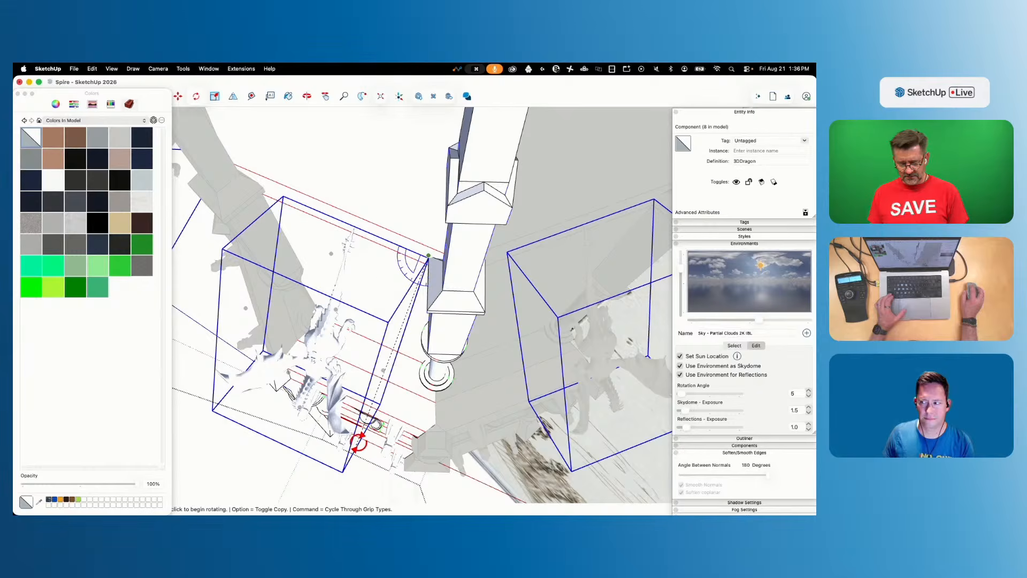
click(387, 323)
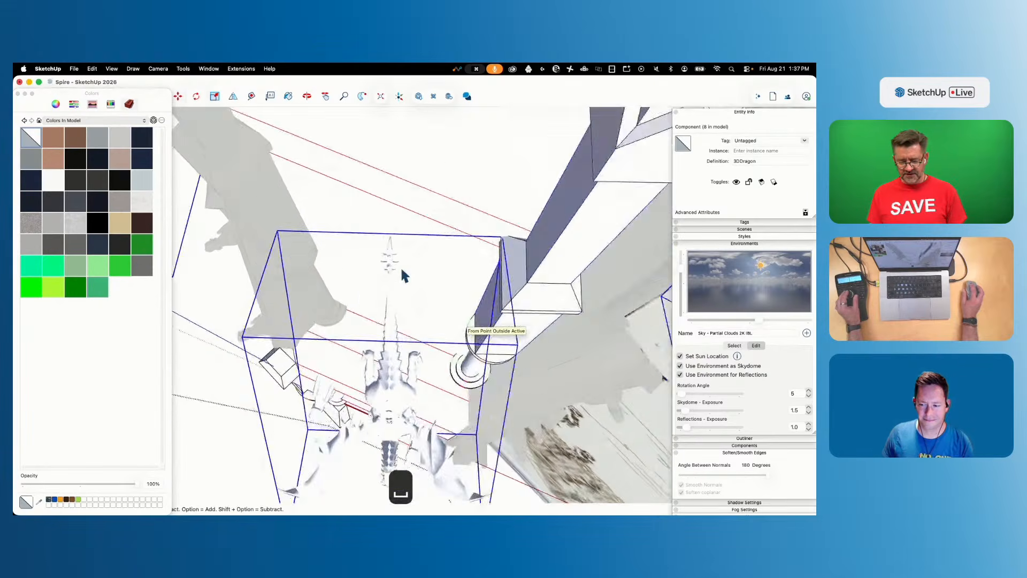
Move the dragon by the midpoint of its tail-end box edge to centre it on the pinnacle's face
key(m)
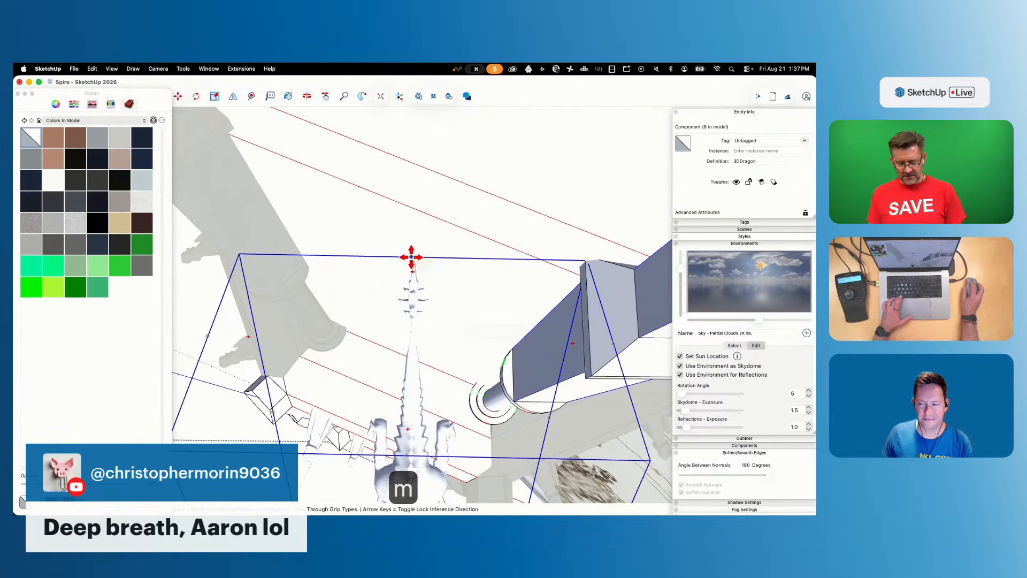
click(414, 256)
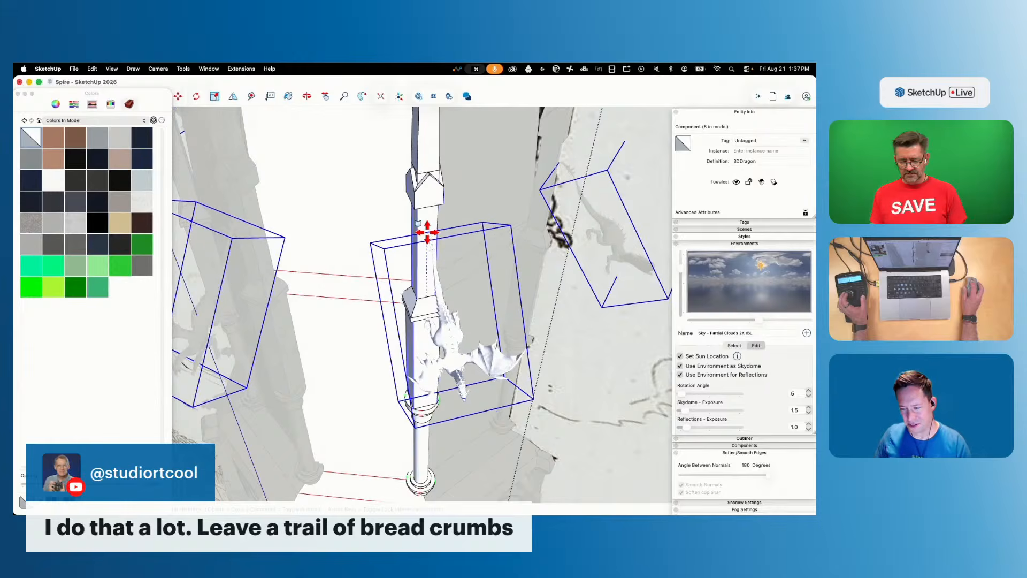
click(427, 232)
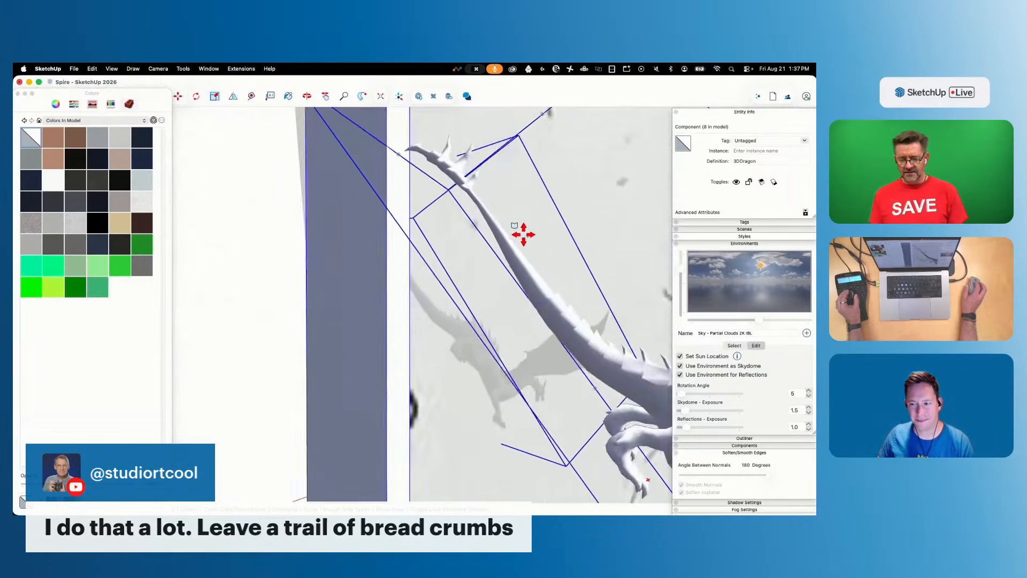
Rotate the dragon about its tail end until its feet line up with the pinnacle's vertical face
key(q)
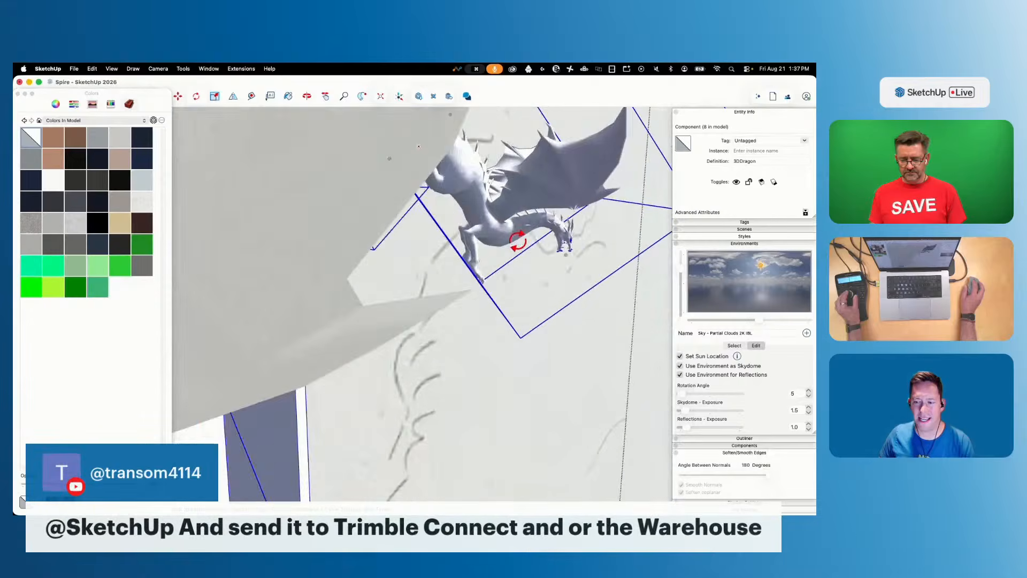
click(503, 203)
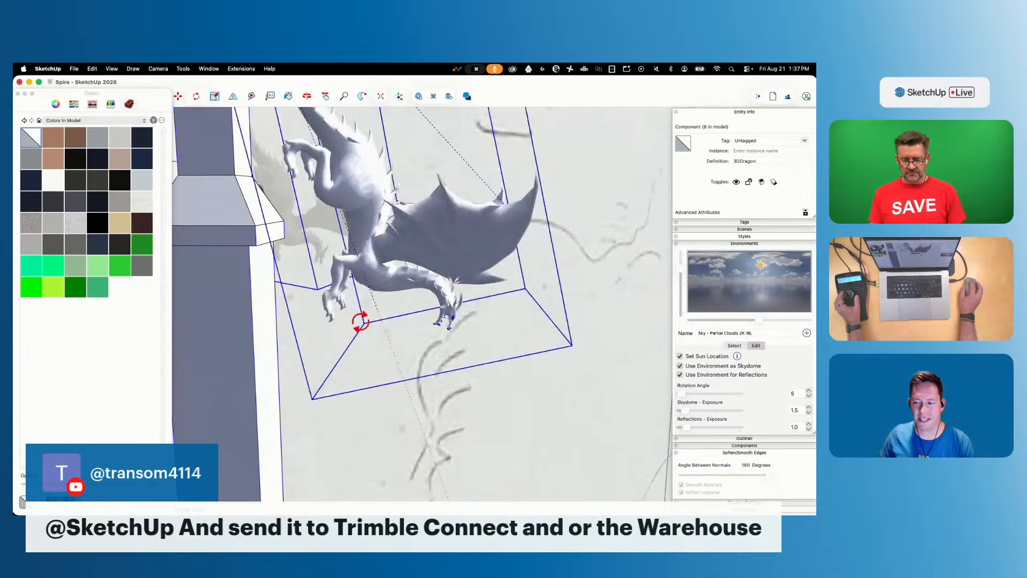
click(291, 356)
Move the dragon toward the pinnacle until its front foot overlaps the face just below the ledge
key(space)
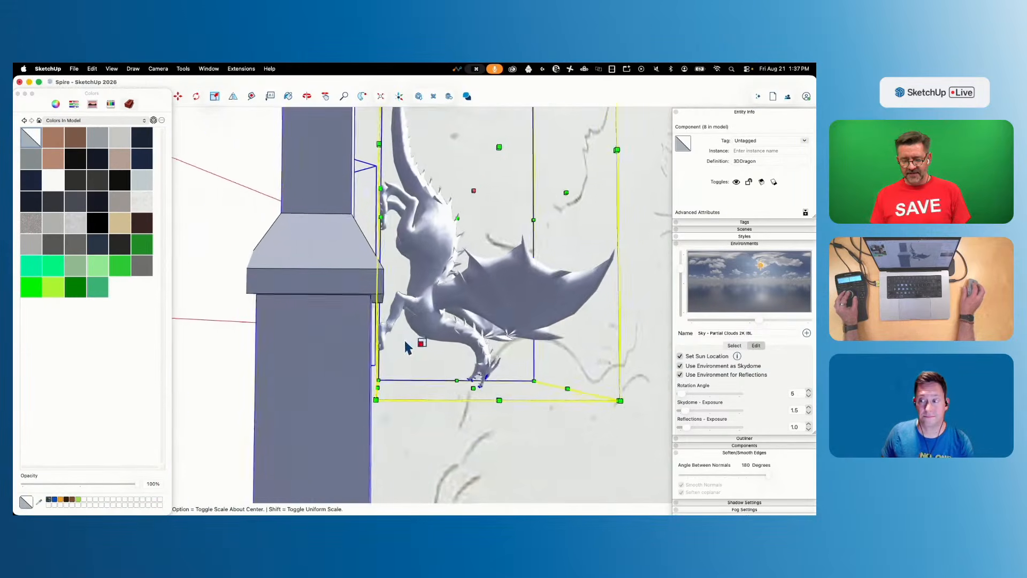
key(m)
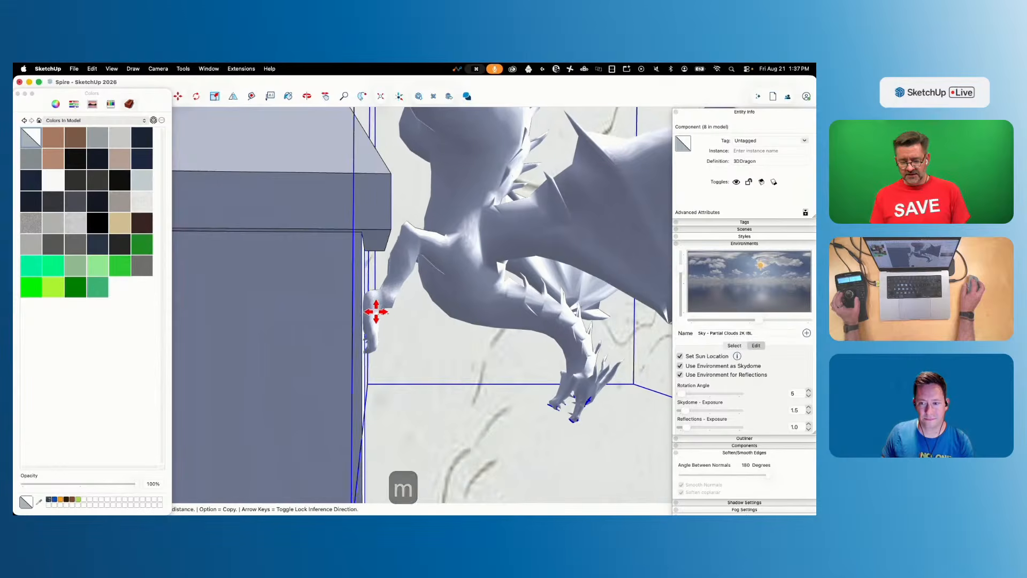
key(space)
key(m)
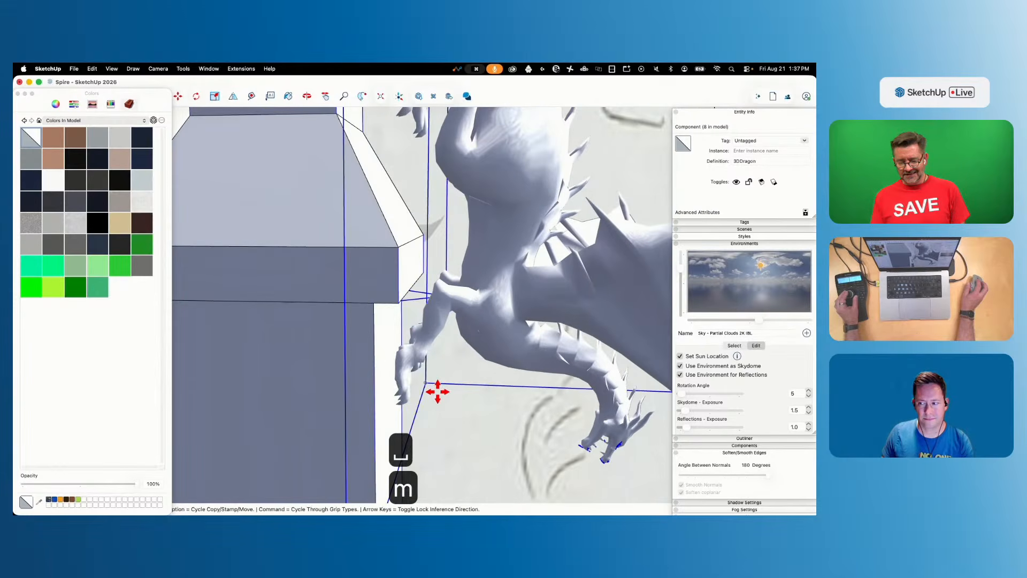
click(399, 300)
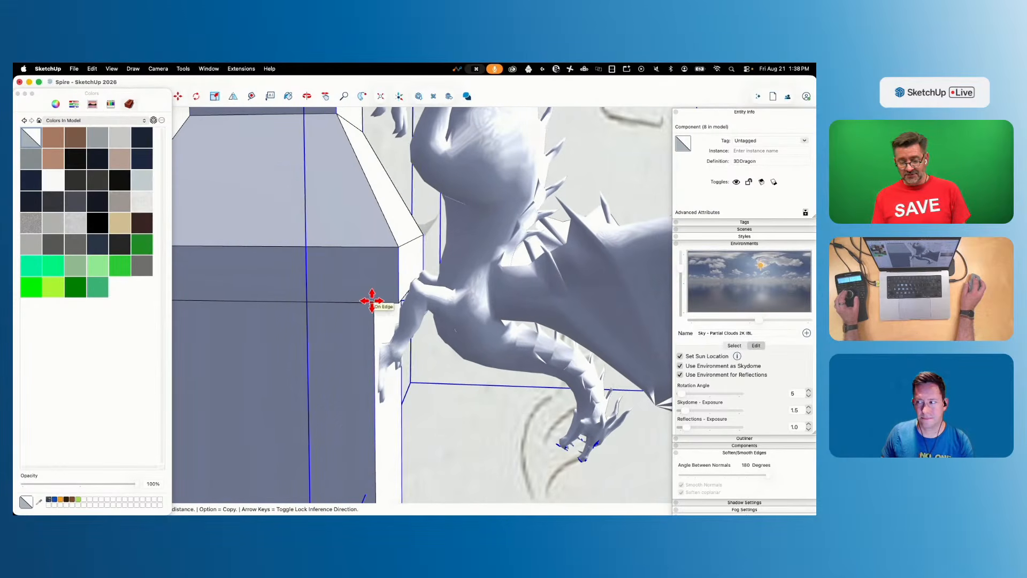
Rotate the dragon about the pinnacle's ledge to bring its hind feet and tail against the shaft, and clear the selection
key(q)
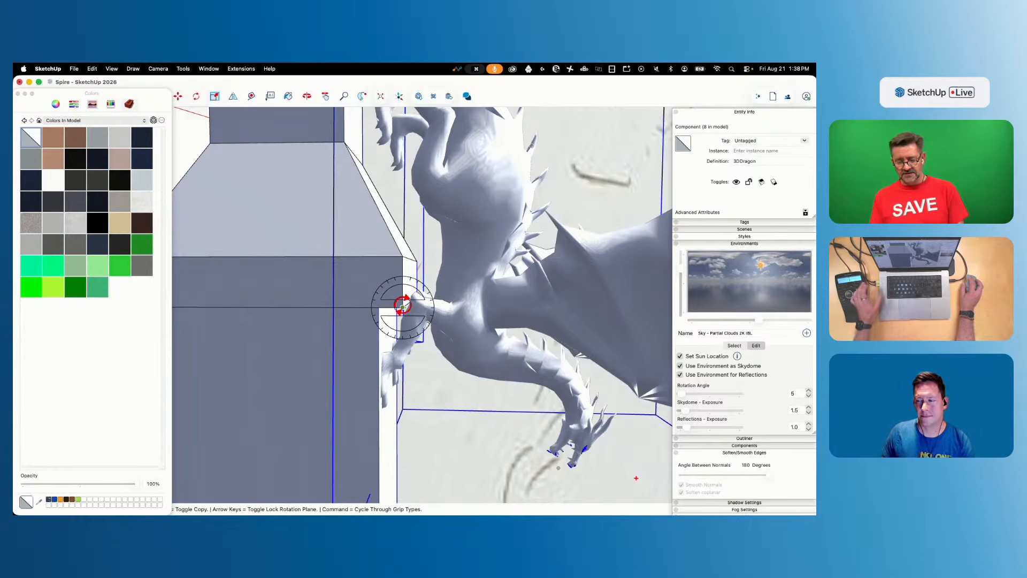
click(403, 306)
click(393, 175)
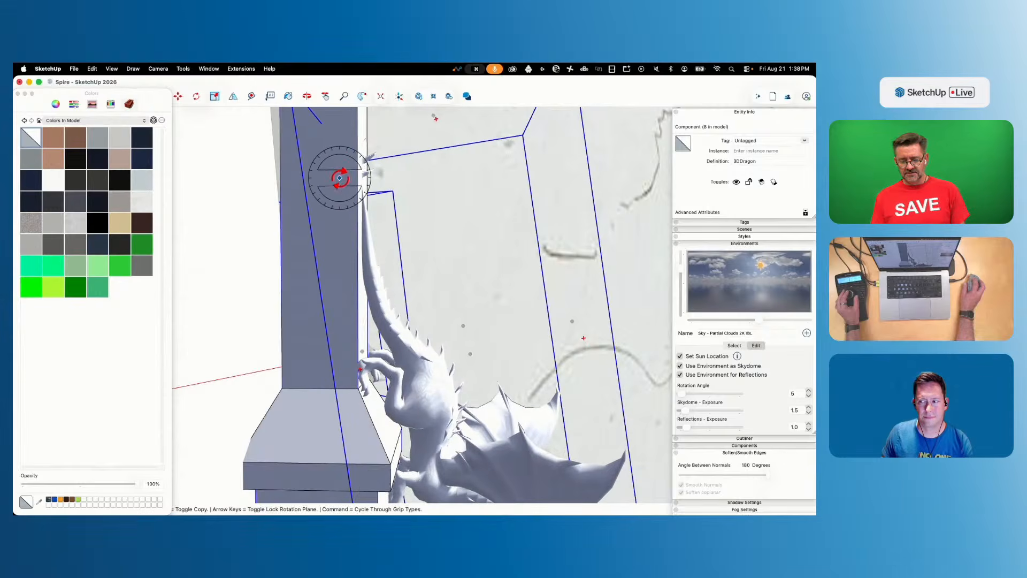
key(space)
click(518, 339)
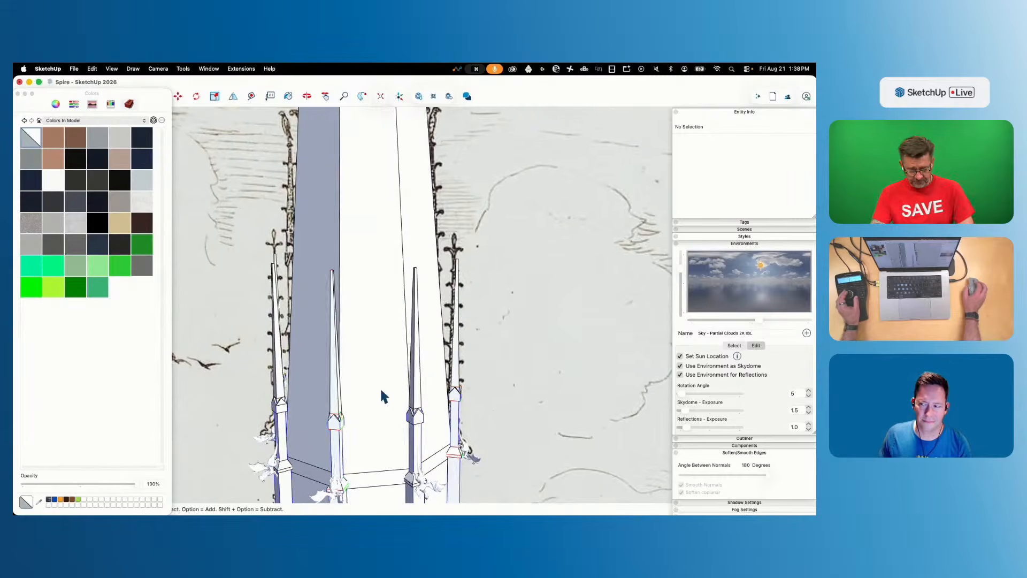
Turn on X-ray and draw lines along the red and green axes from the pinnacle's corner above its sloped ledge
key(l)
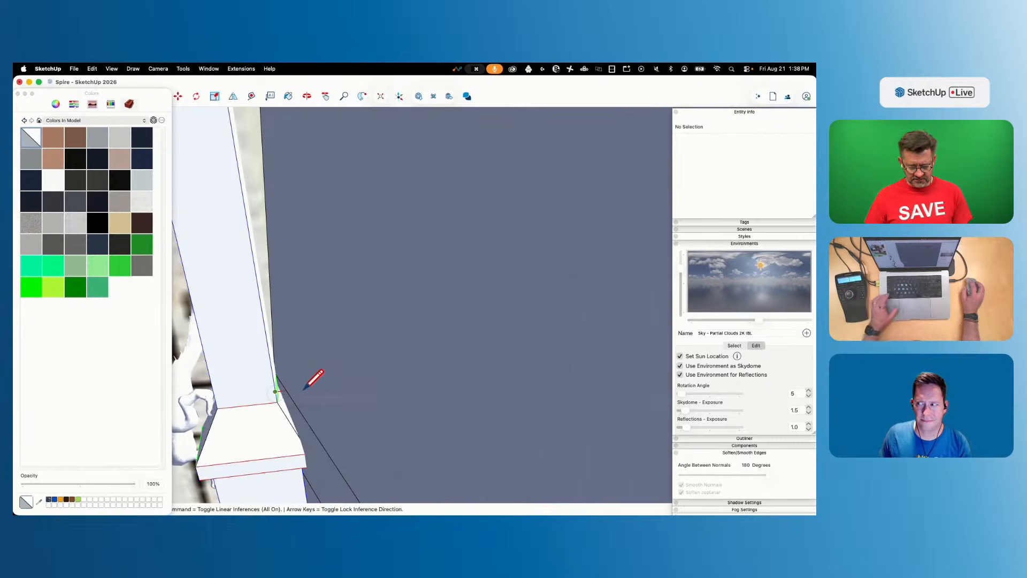
key(x)
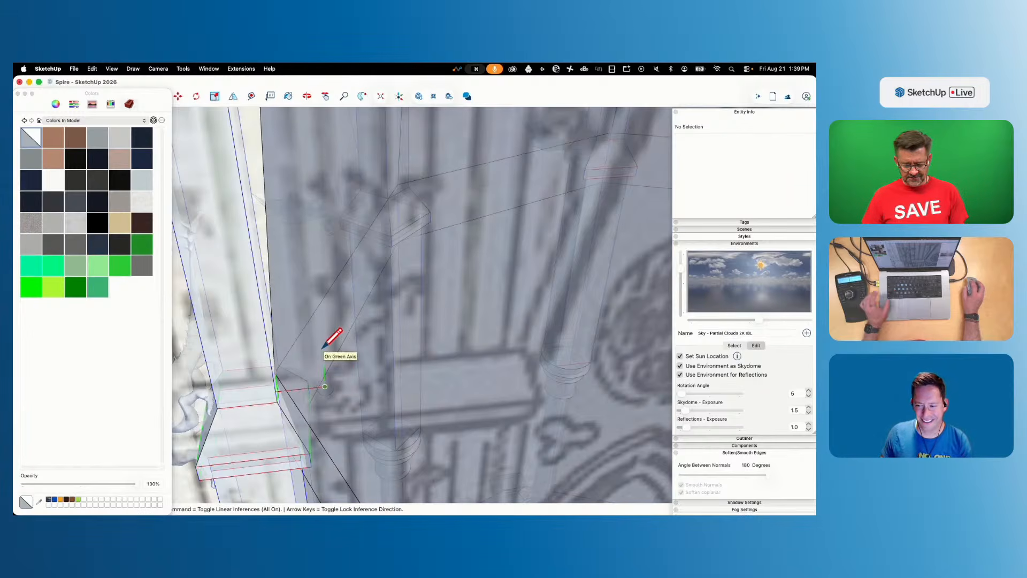
key(l)
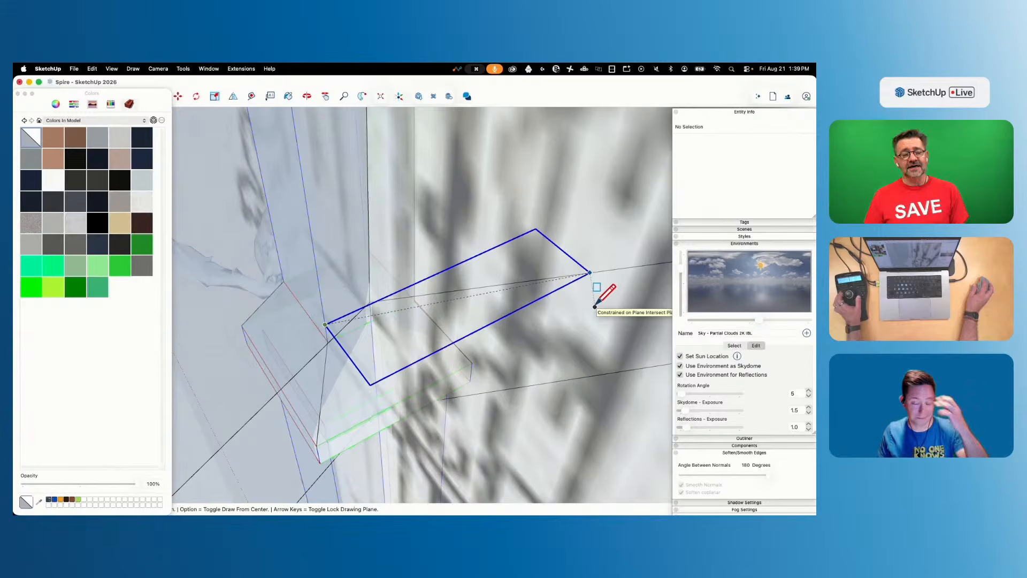
Select the two short edges between the pinnacle and the spire, and rotate them about their outer end around the blue axis
key(space)
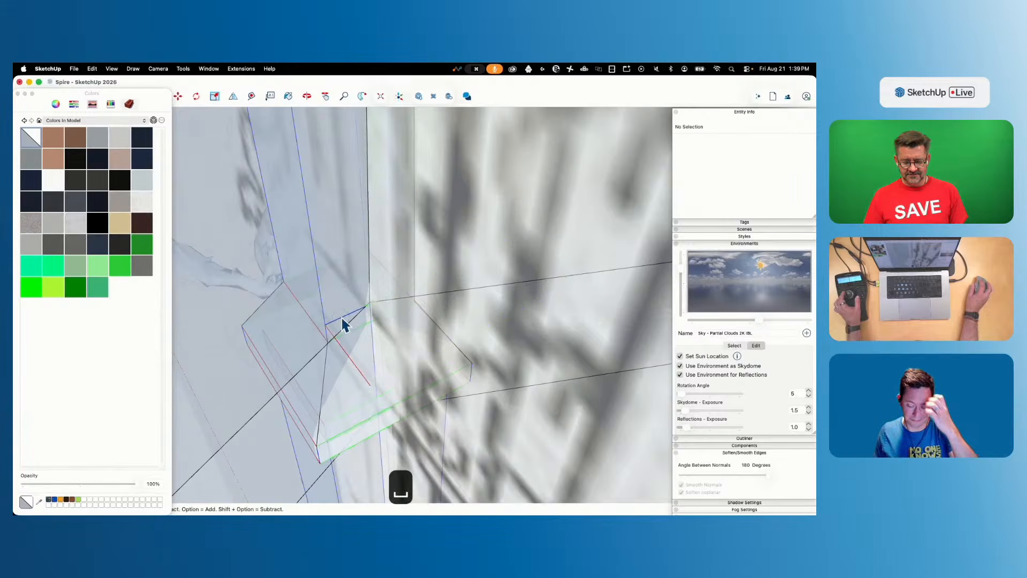
click(343, 317)
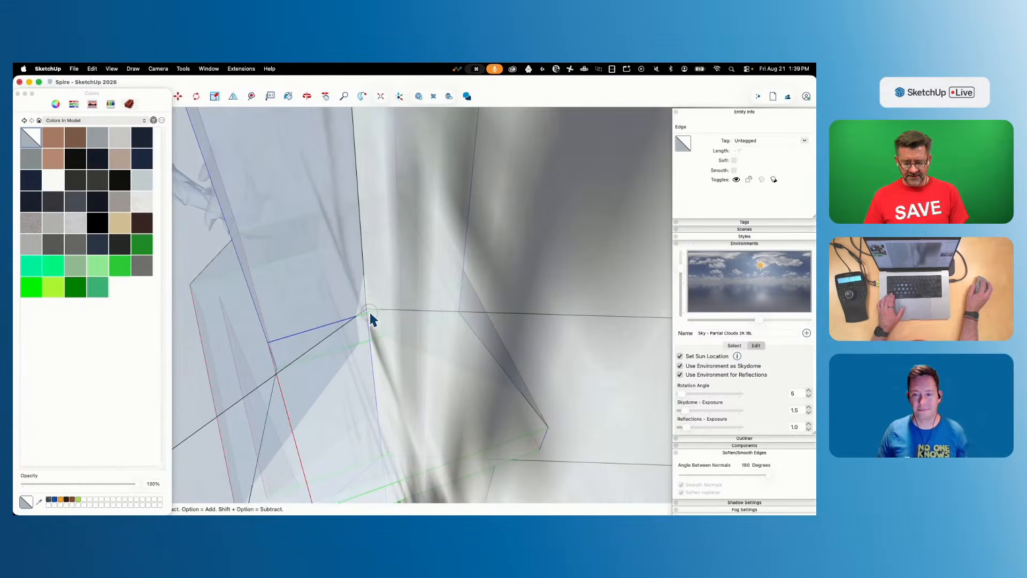
click(370, 313)
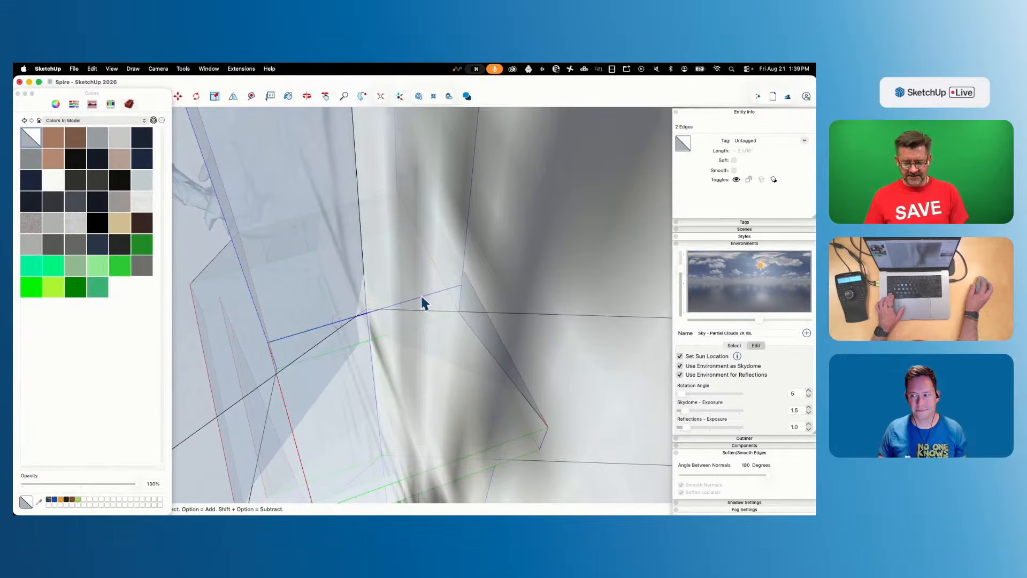
key(q)
key(Up)
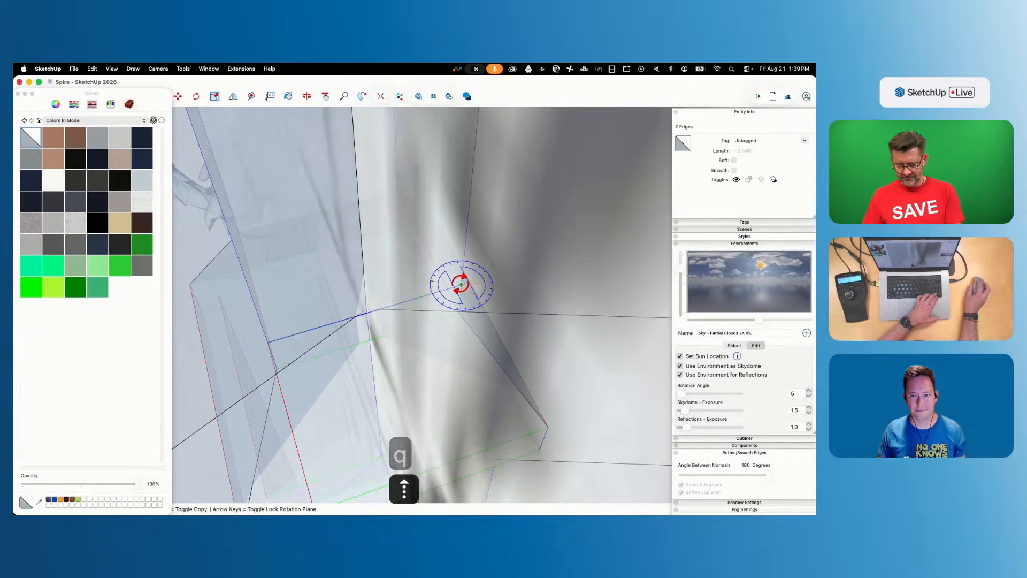
click(461, 284)
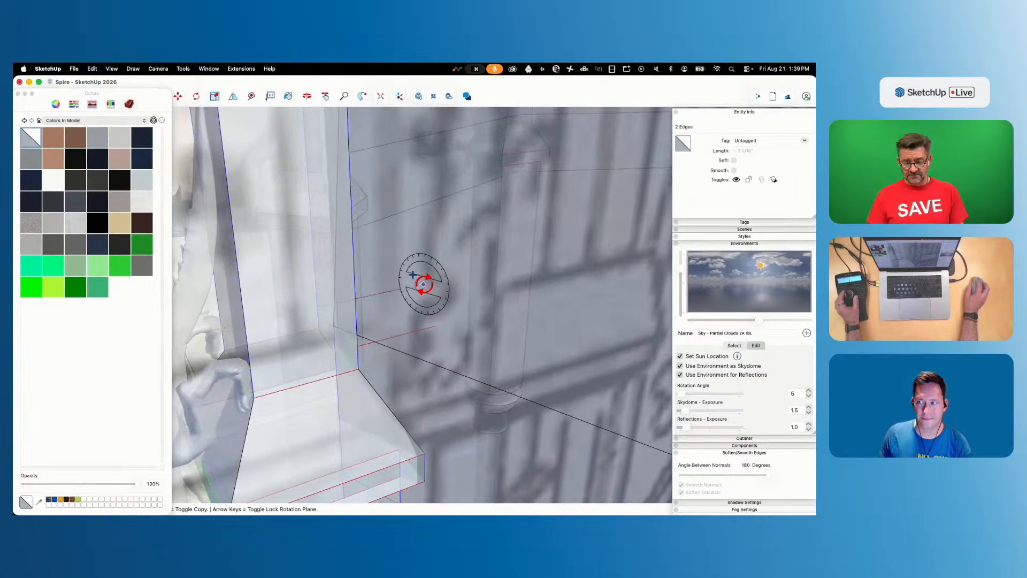
Complete a horizontal rectangle beside the pinnacle's ledge with lines, and extrude it upward into a tall block
key(l)
click(409, 252)
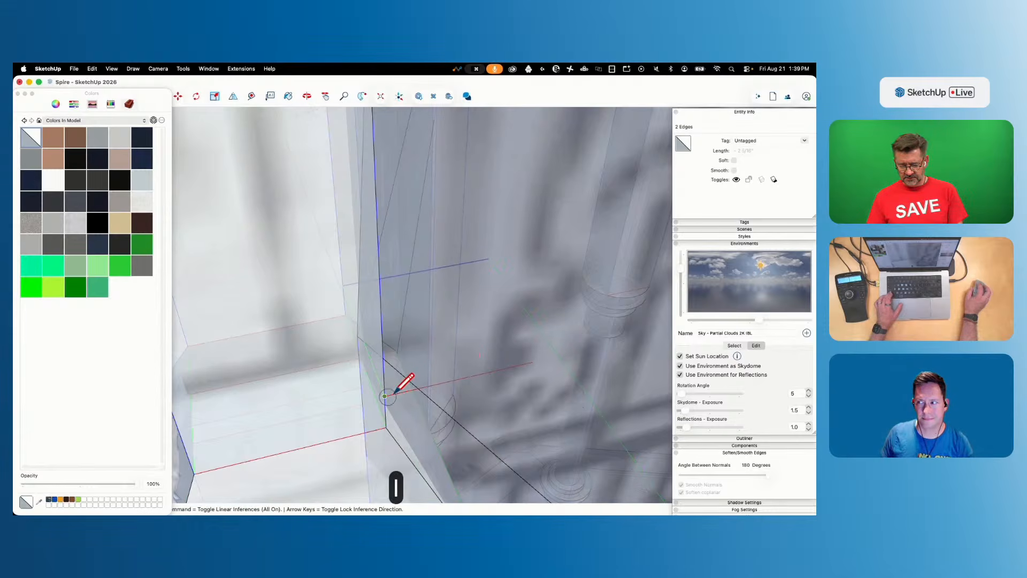
click(575, 351)
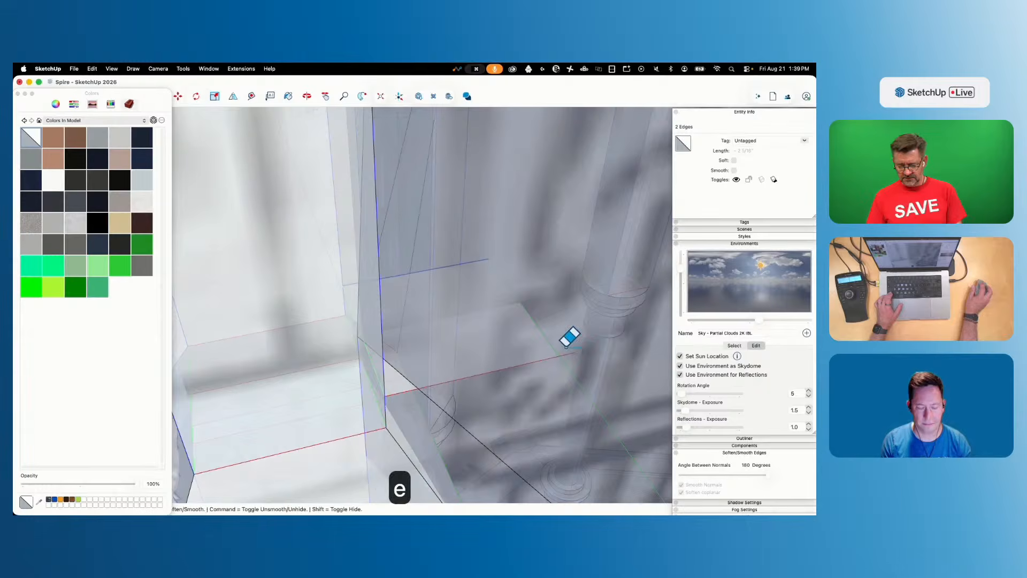
key(p)
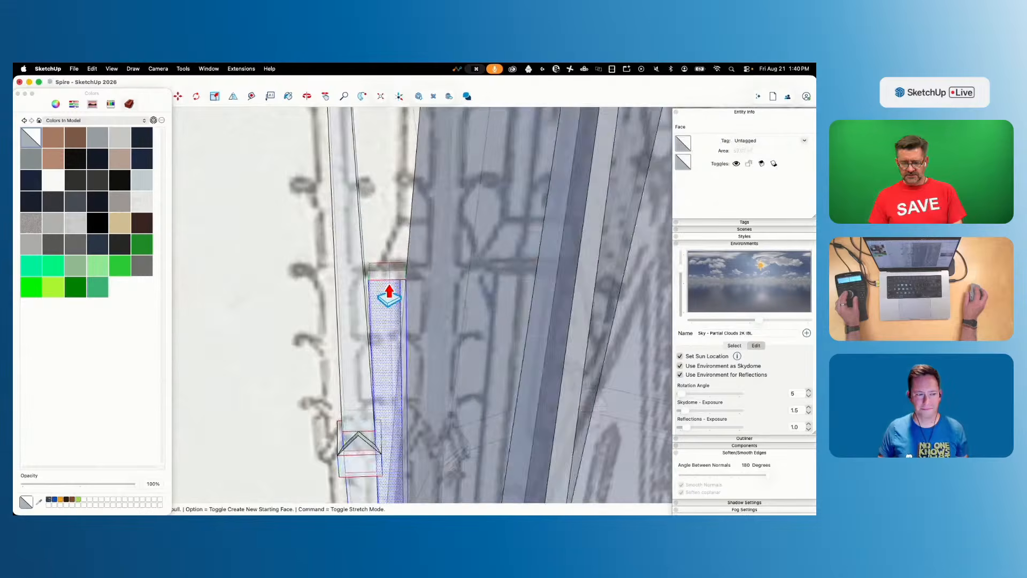
Draw a guide line near the tall block's upper end toward the spire's sloping edge
key(space)
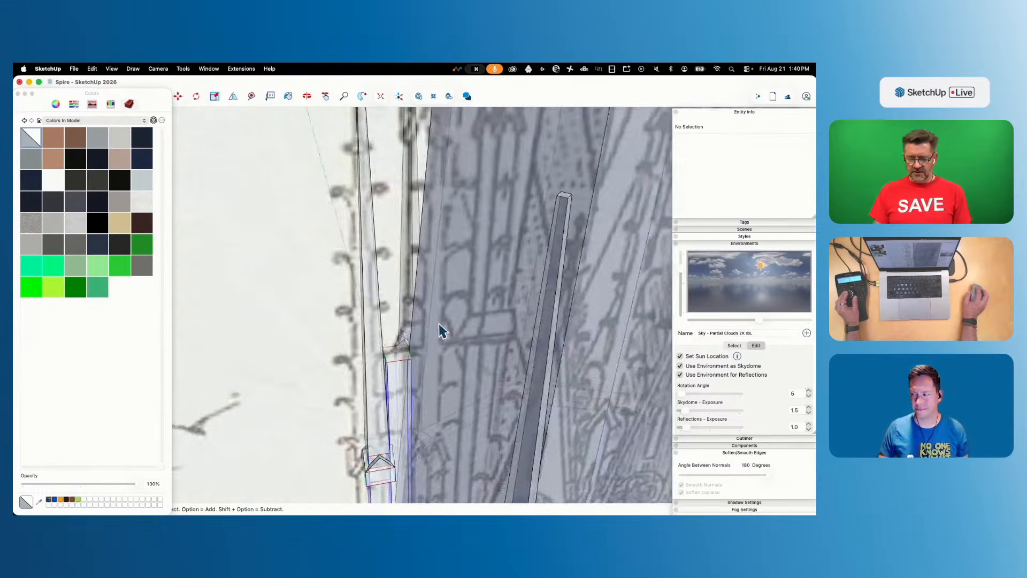
key(l)
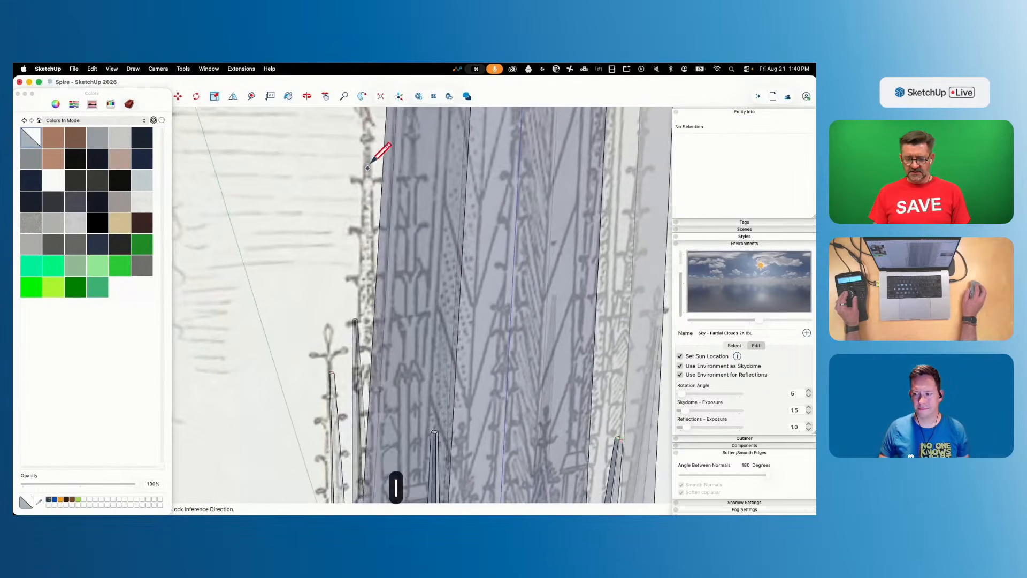
click(365, 134)
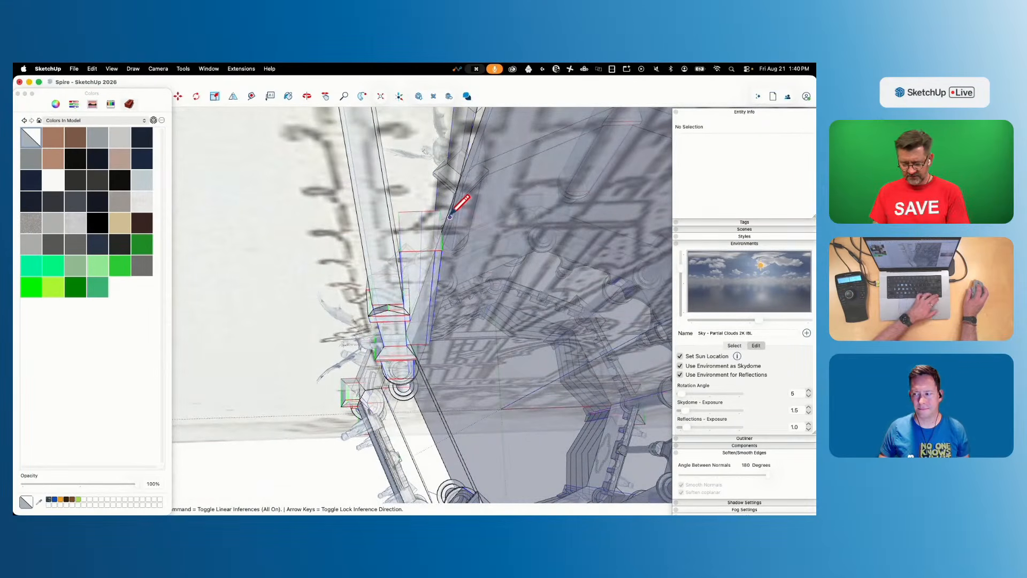
key(space)
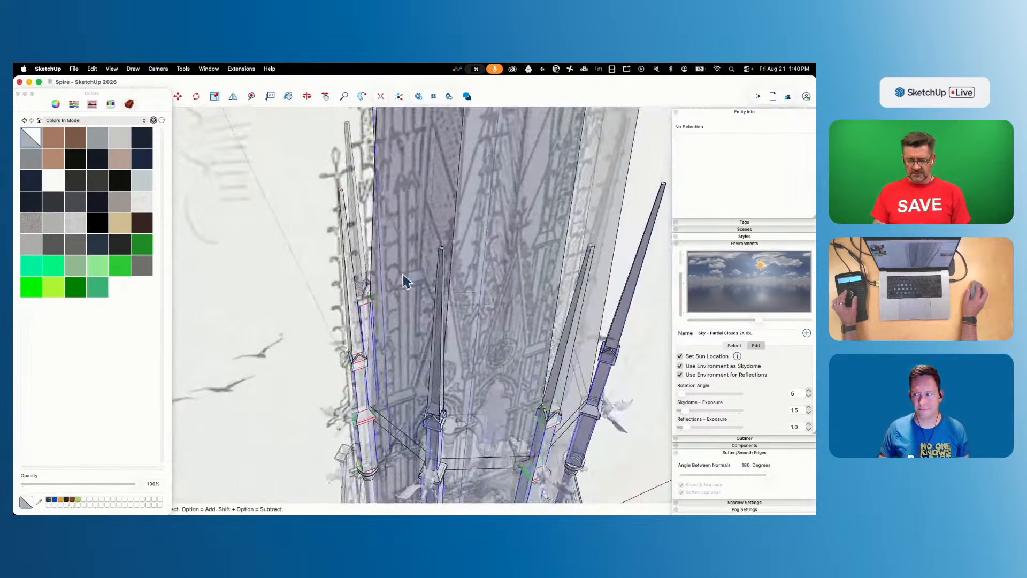
Select all geometry of the tall block and move it from its upper edge's midpoint along the red axis to the spire's edge
triple_click(376, 254)
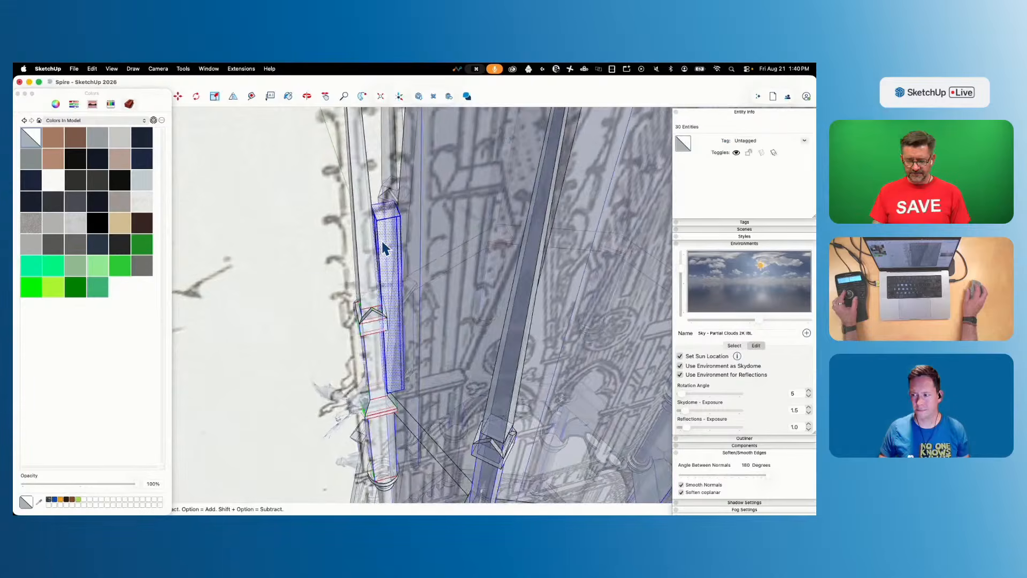
key(m)
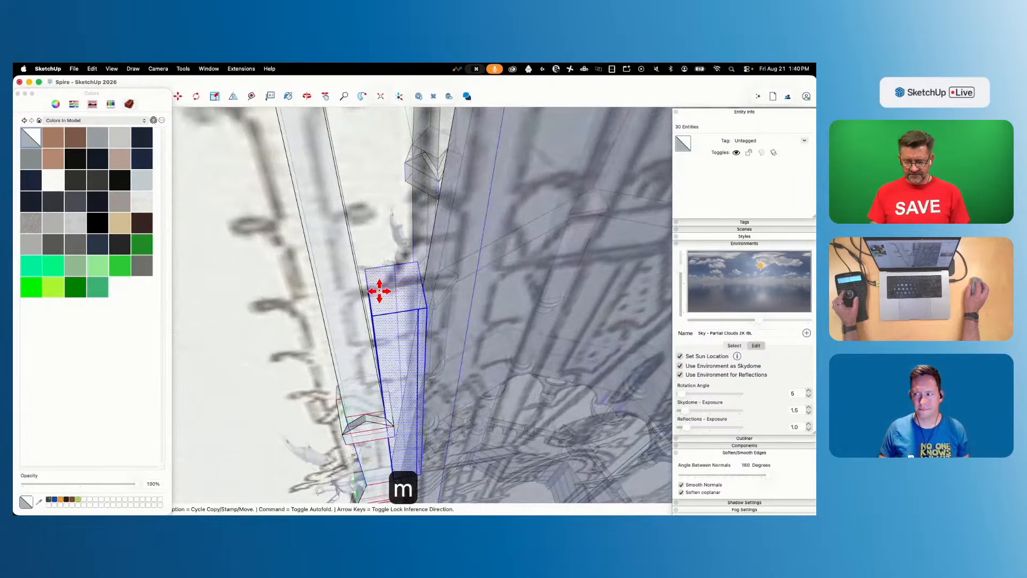
key(l)
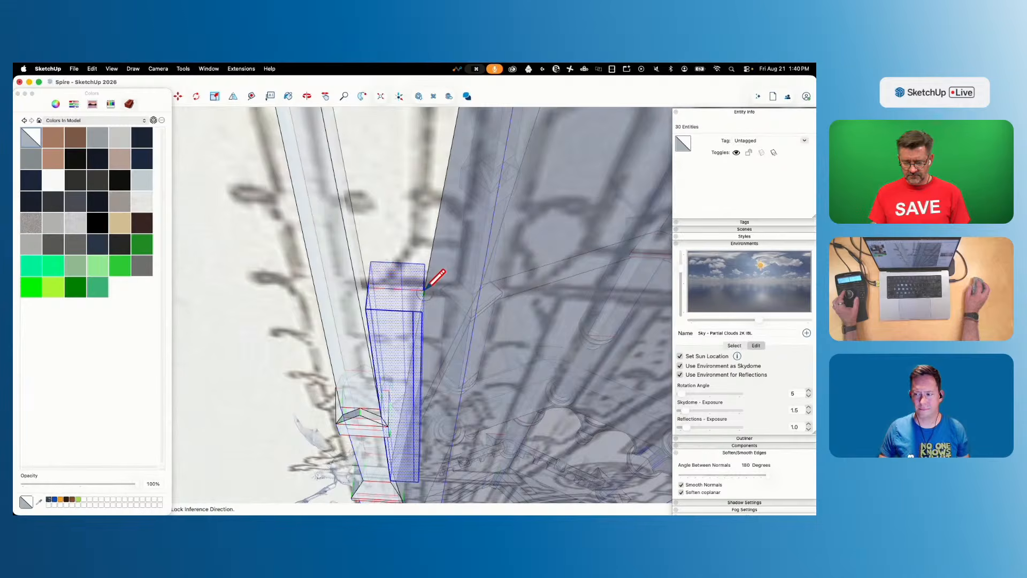
key(m)
click(393, 289)
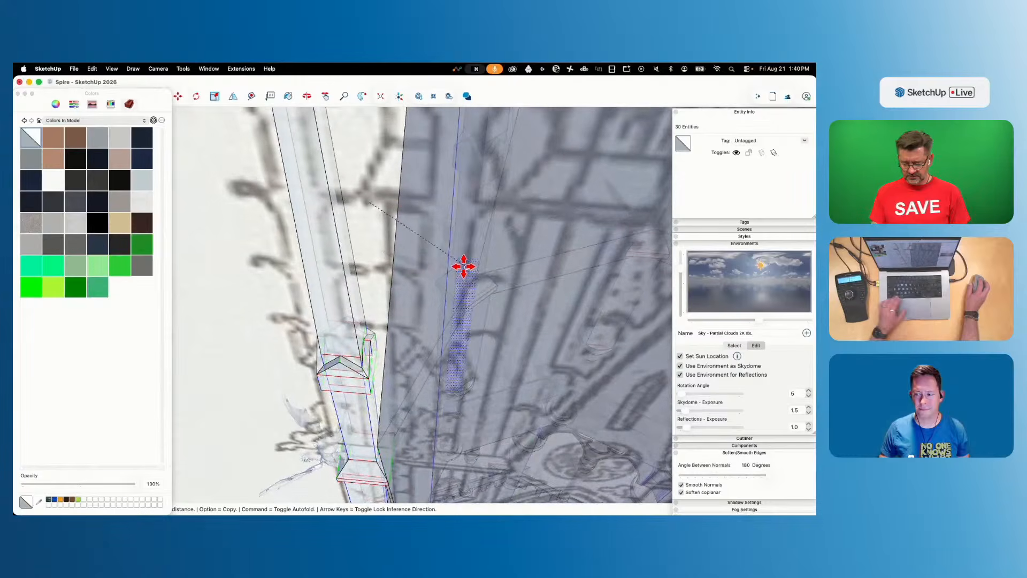
key(Right)
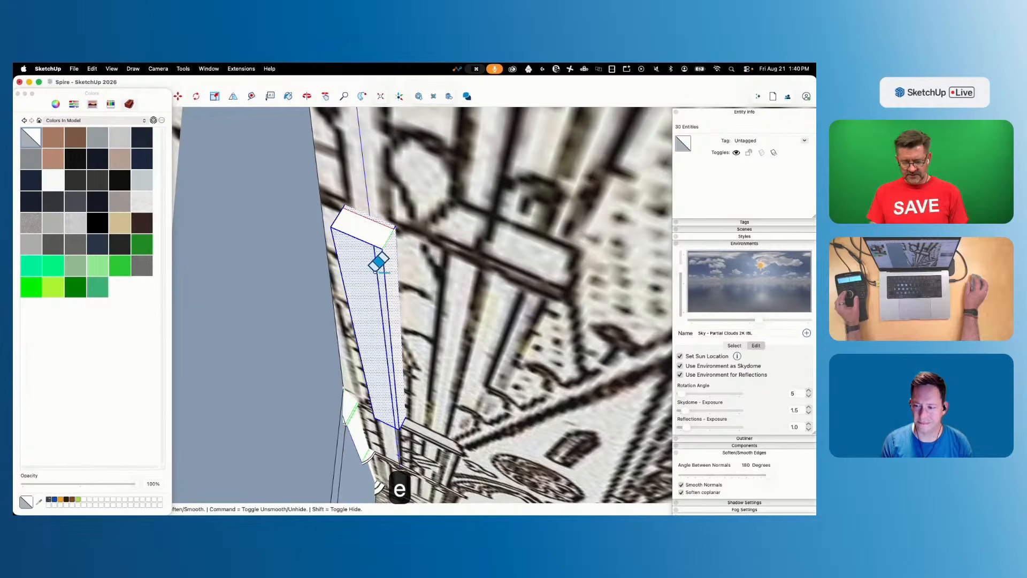
Erase the stray edges around the tall block's upper end and activate scaling on its top face
drag(375, 272, 380, 270)
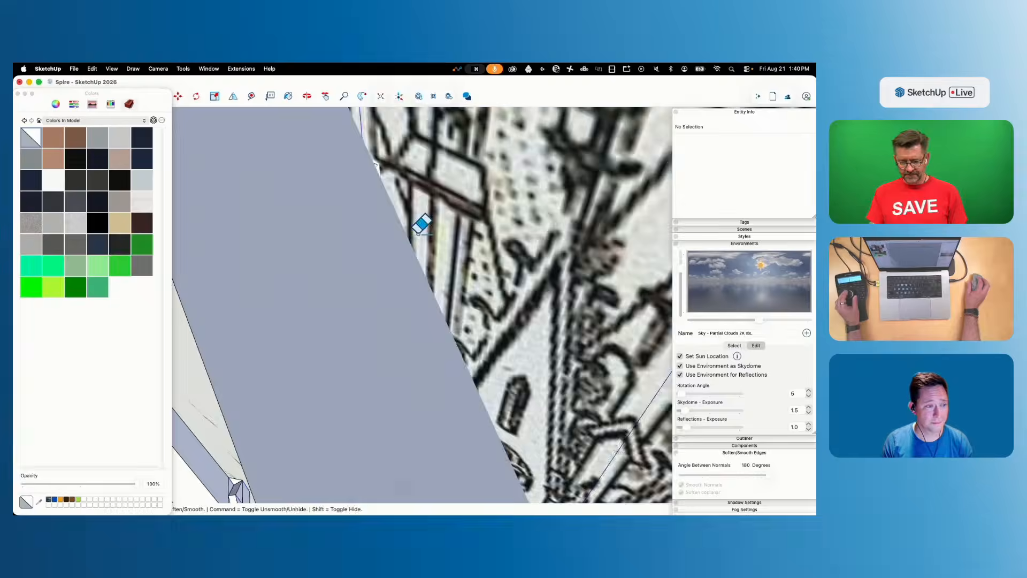
key(space)
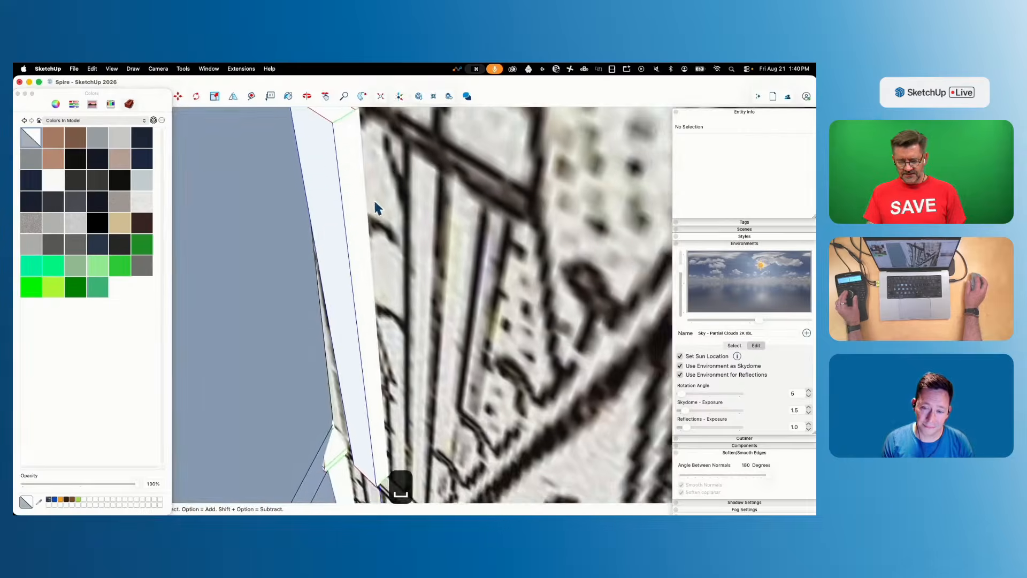
click(374, 279)
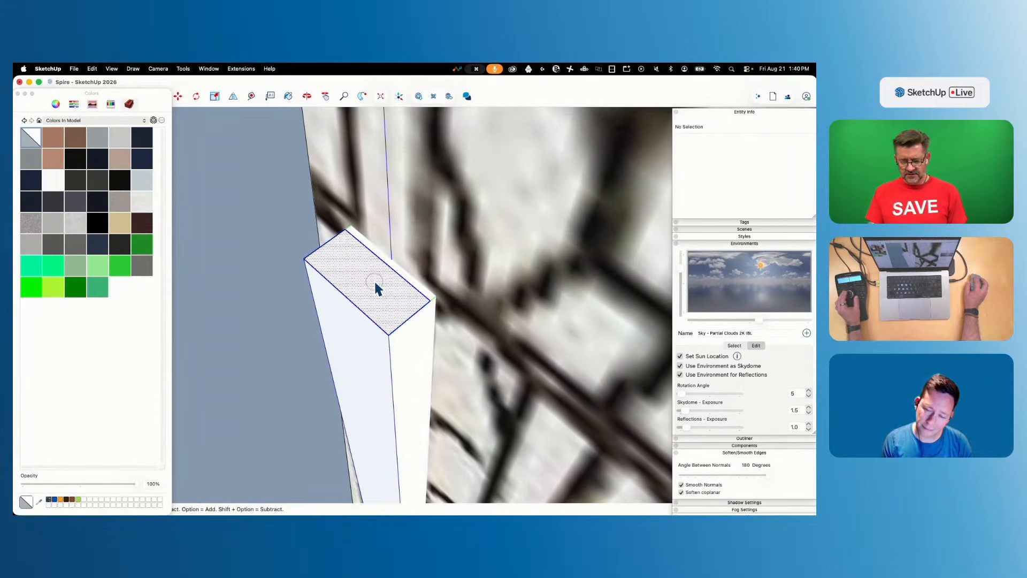
key(e)
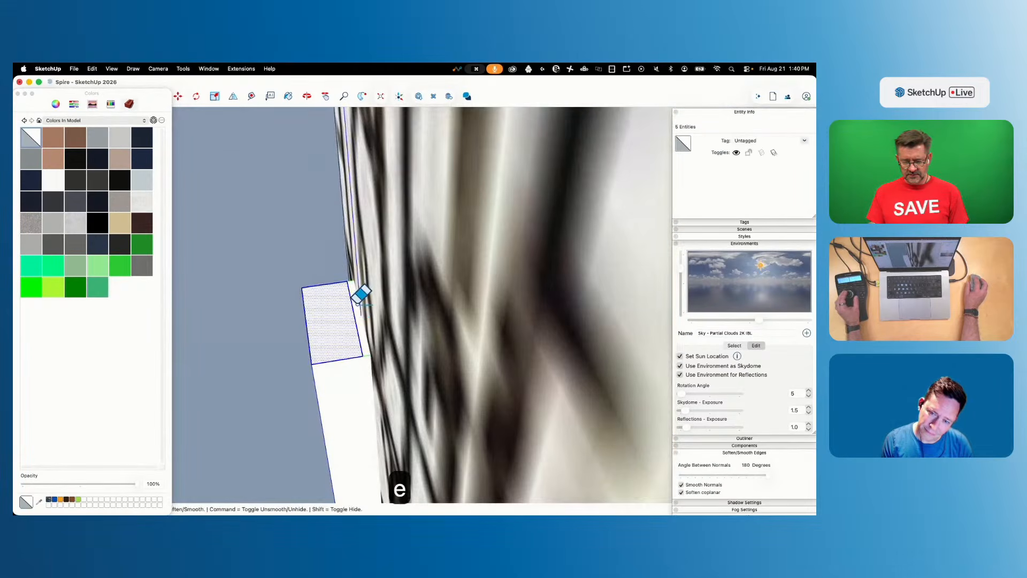
click(353, 316)
key(space)
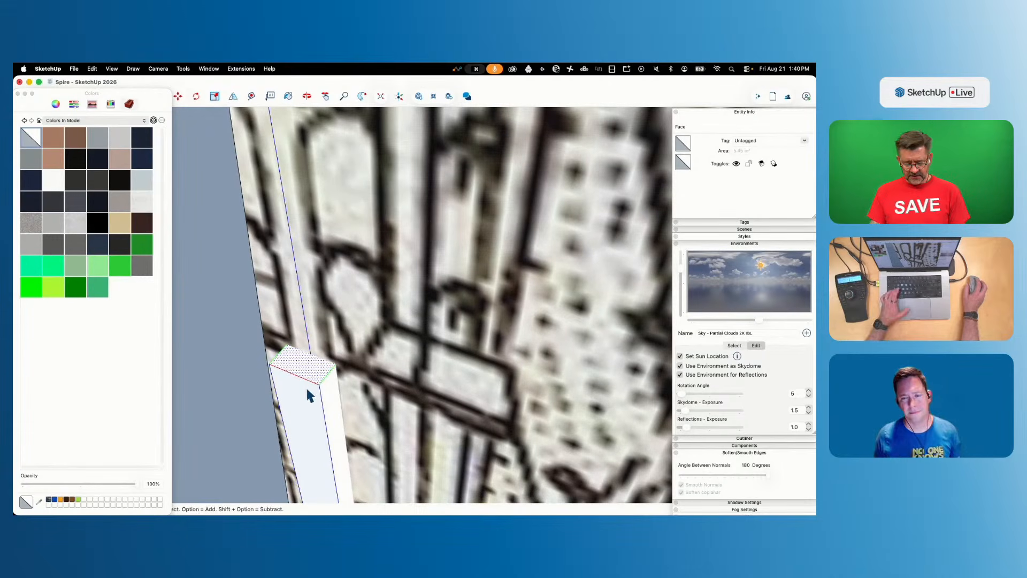
key(s)
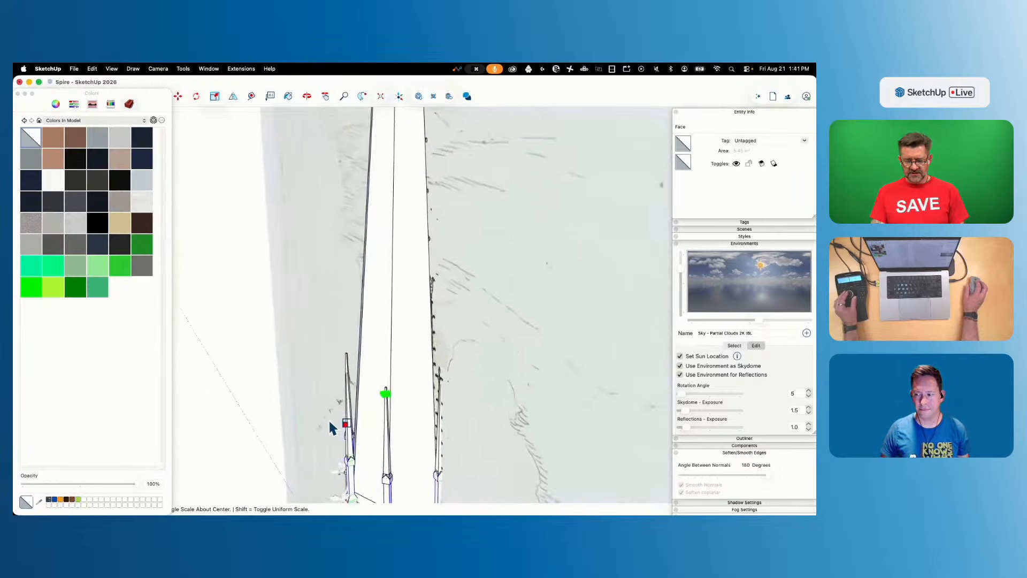
Select the spire segments in front of the new block and hide them
key(space)
click(389, 325)
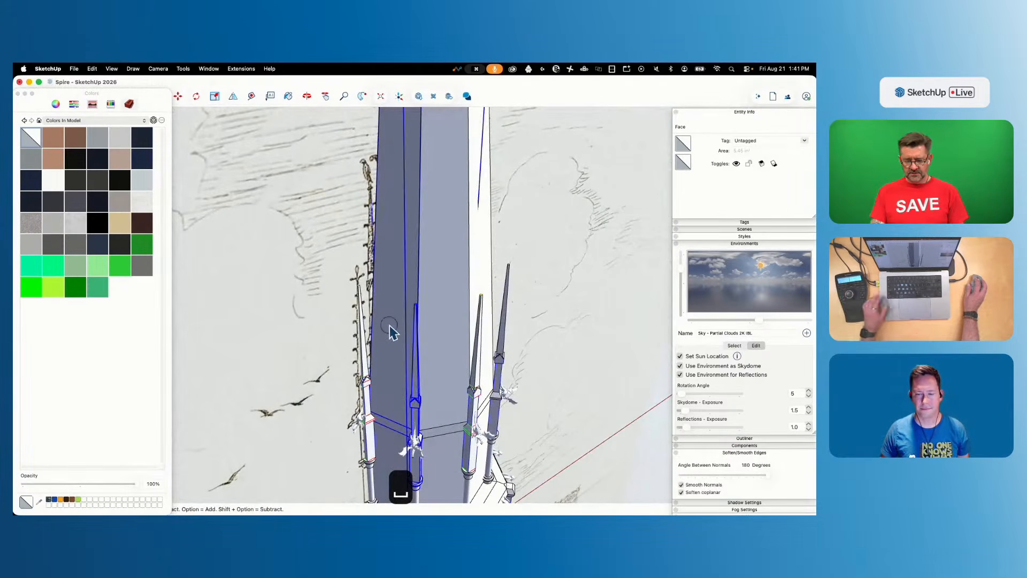
right_click(435, 330)
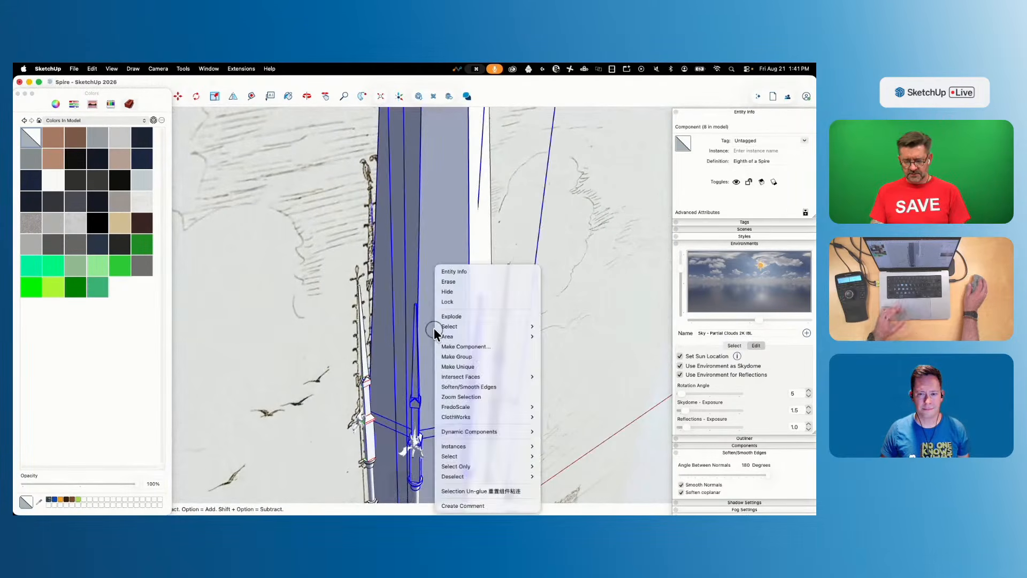
click(454, 294)
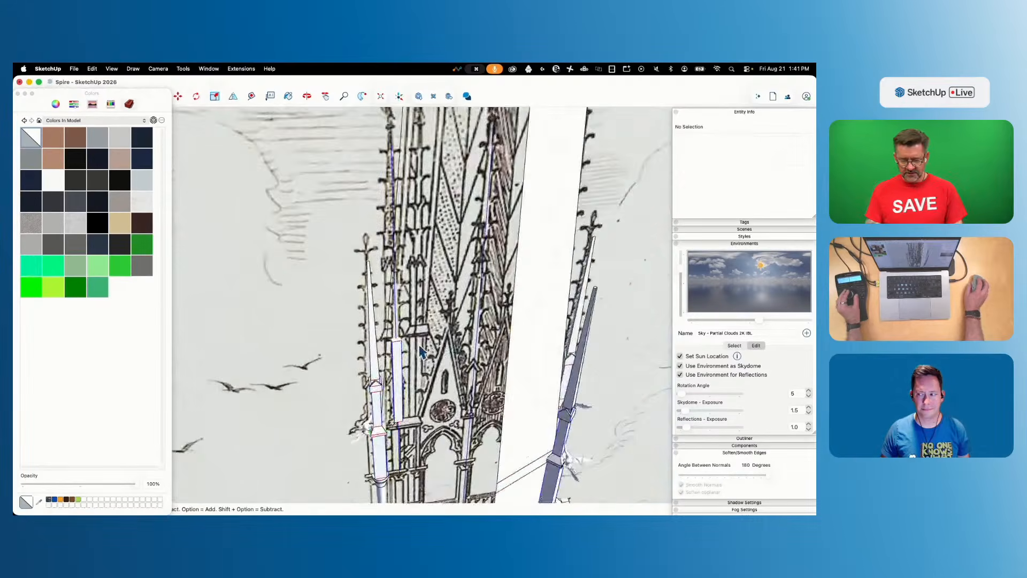
Scale the tall block's top face outward about its centre to the width of the drawn column
scroll(439, 373, up, 5)
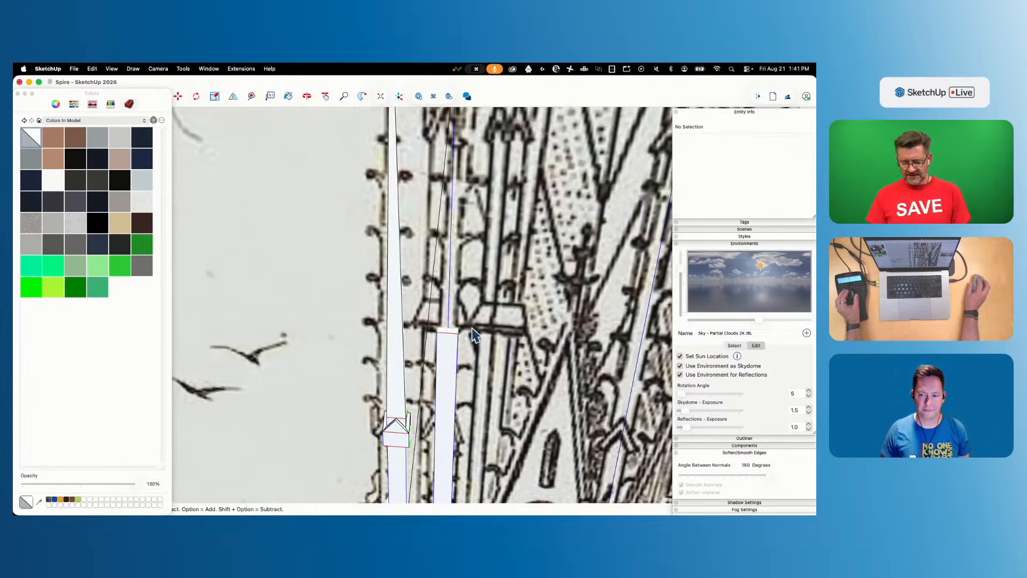
scroll(442, 323, up, 3)
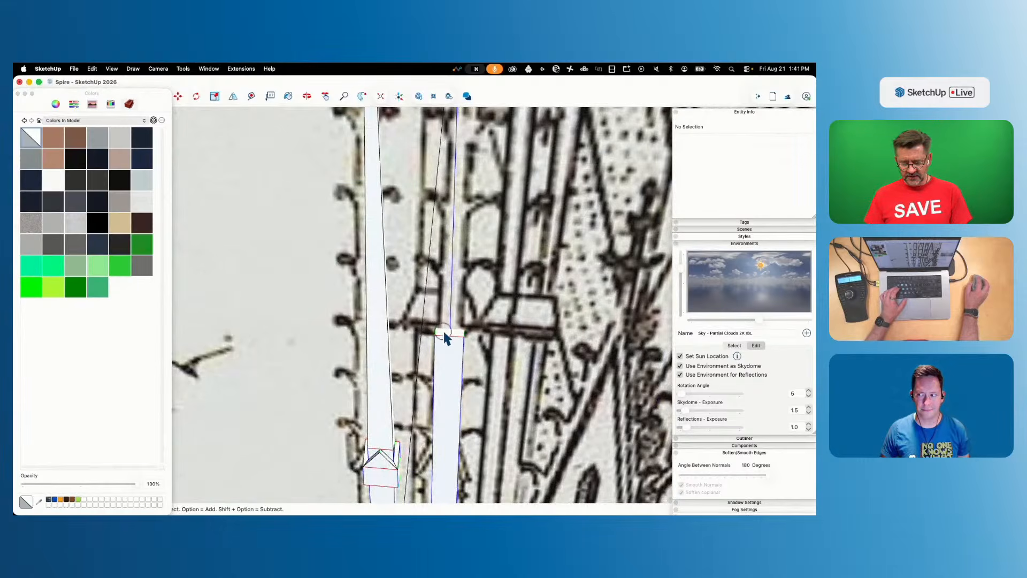
click(445, 334)
key(s)
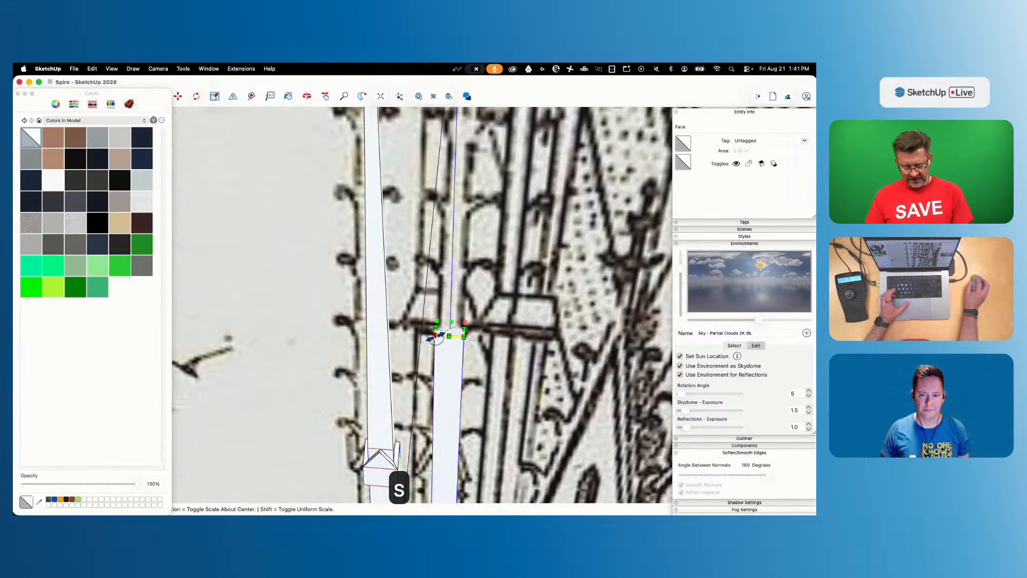
drag(436, 334, 424, 340)
click(412, 346)
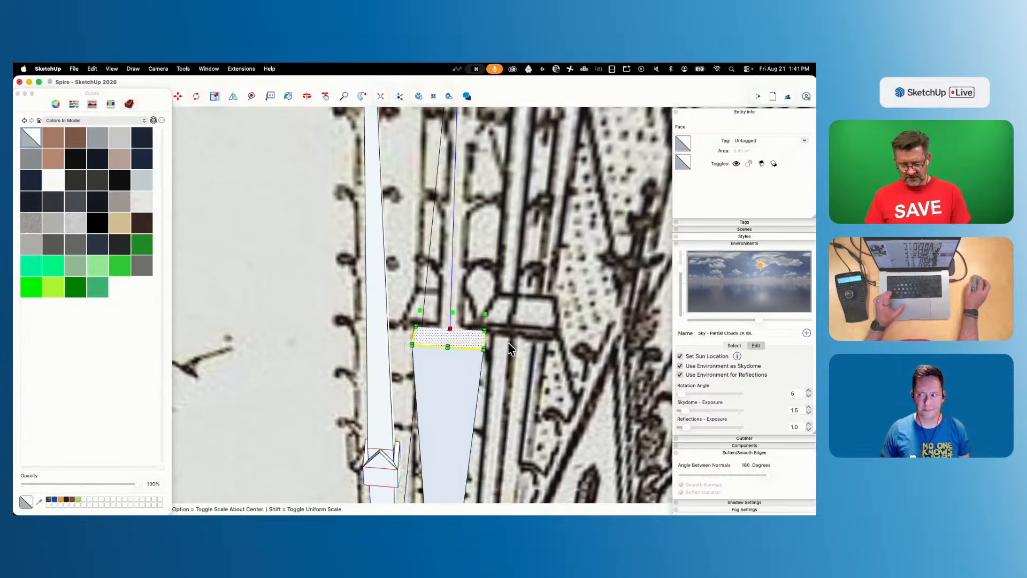
Erase the block's flared sides and lower end, keeping only the enlarged top face
key(space)
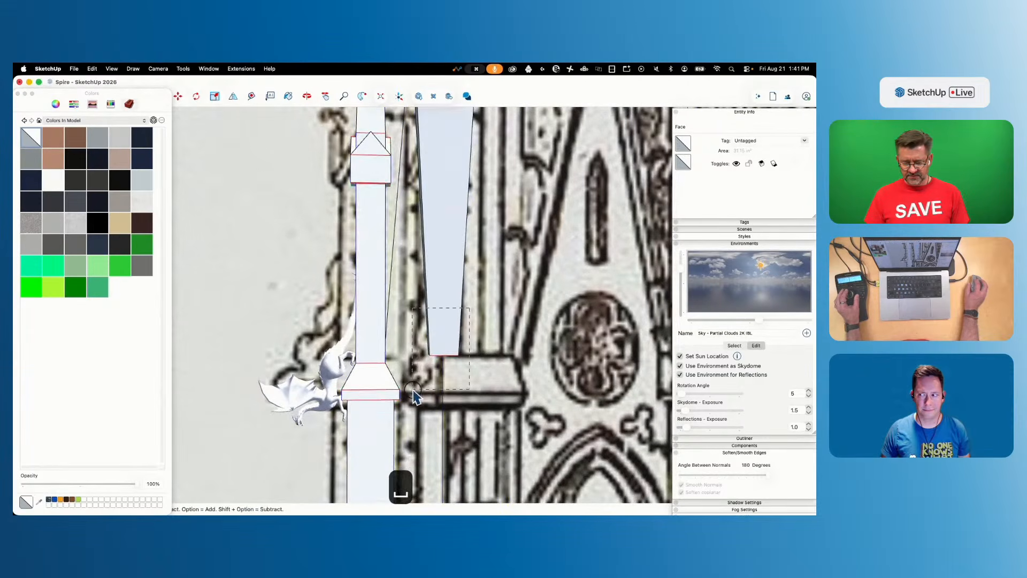
triple_click(419, 388)
click(453, 351)
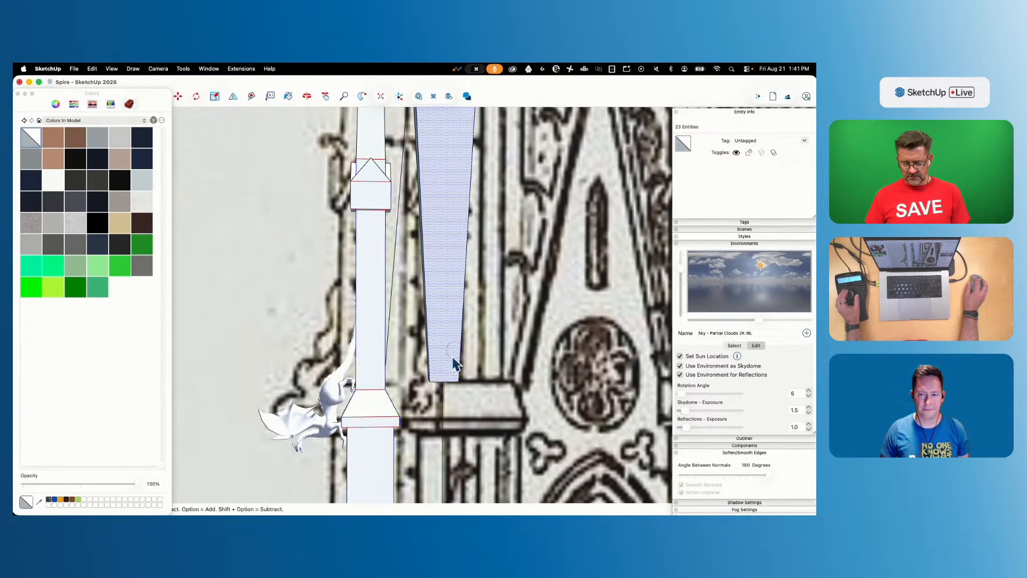
click(431, 381)
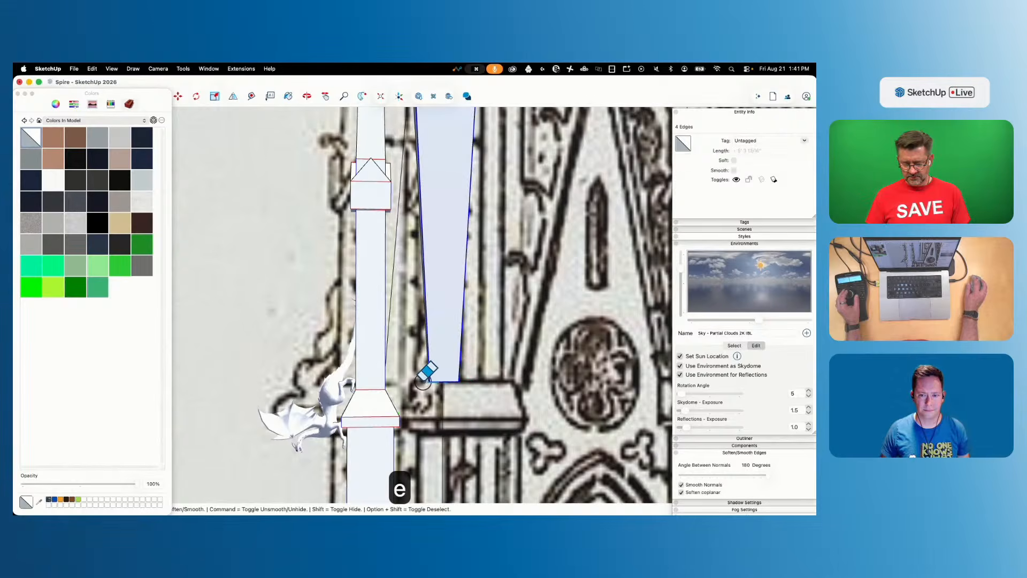
drag(423, 382, 423, 382)
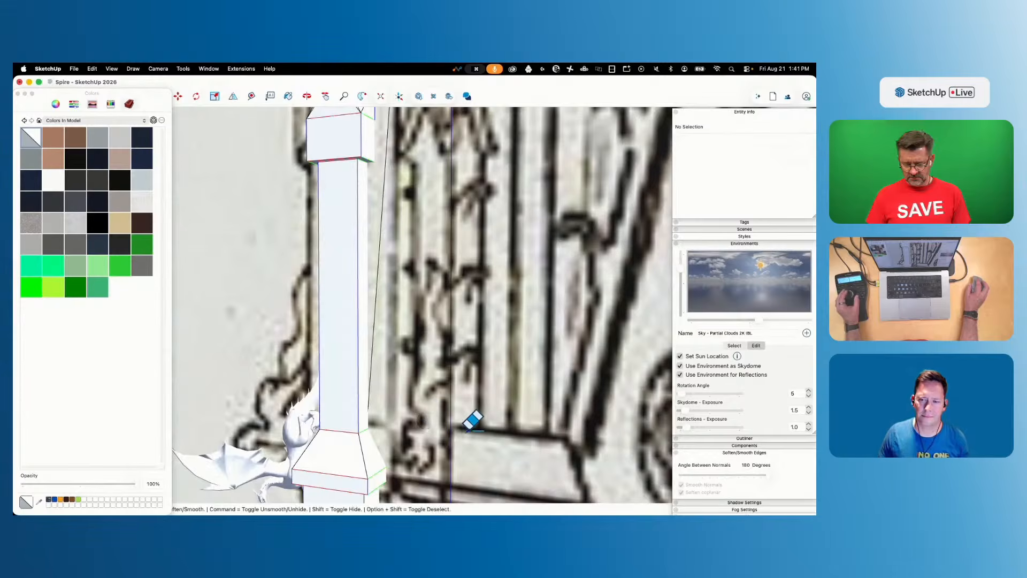
Extrude the remaining face with Push/Pull into a straight-sided block extending down toward the ledge
key(space)
key(p)
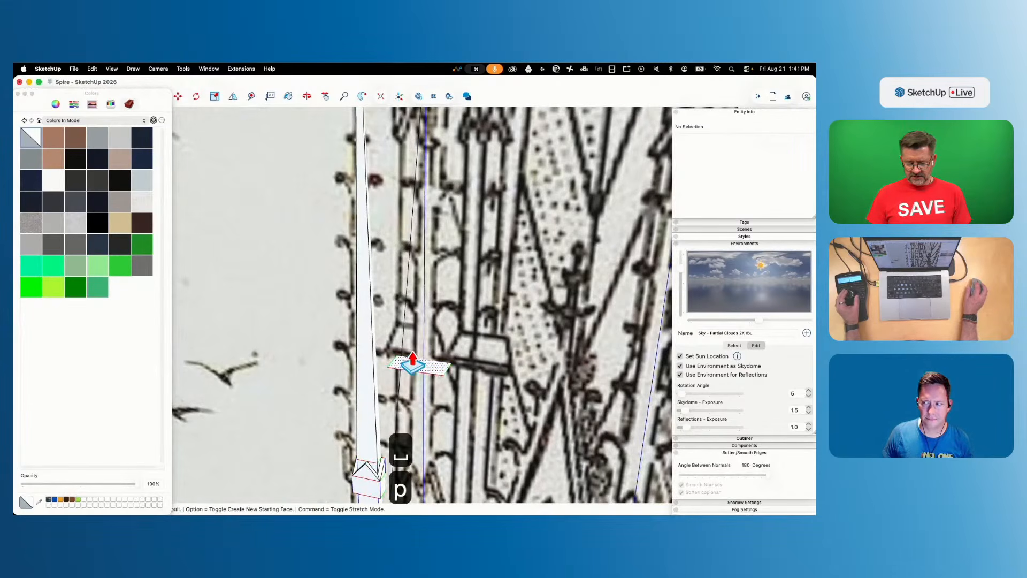
drag(413, 358, 375, 212)
key(space)
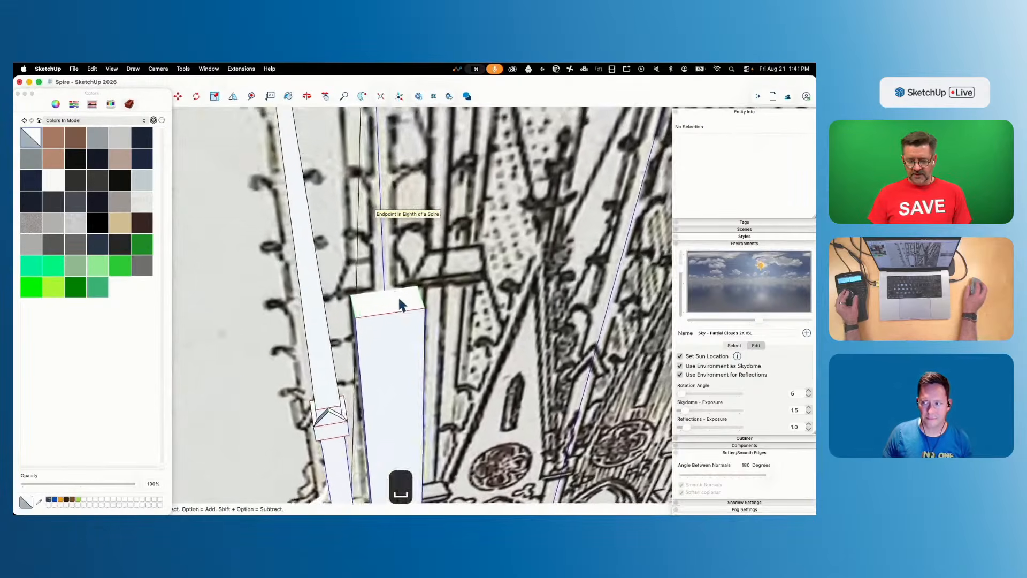
Offset the block's top face outward, raise the rim and inner face into a thin projecting slab, and erase the inner outline
key(f)
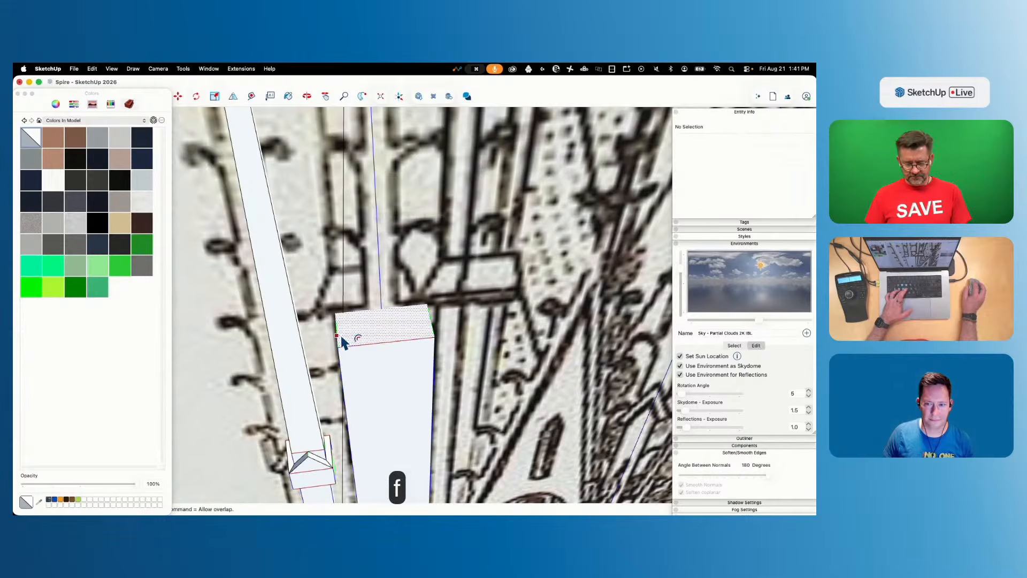
click(325, 346)
key(p)
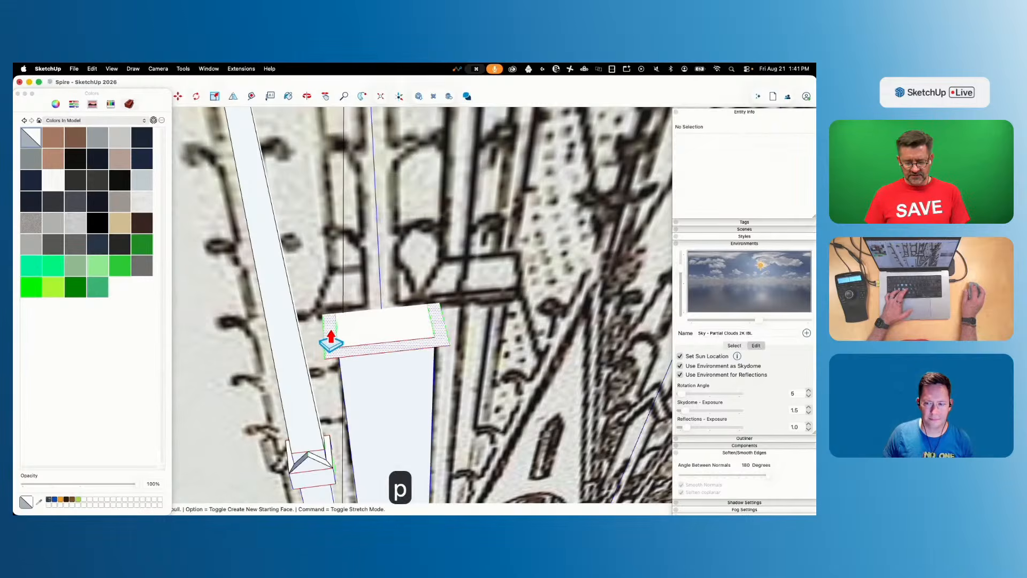
click(377, 332)
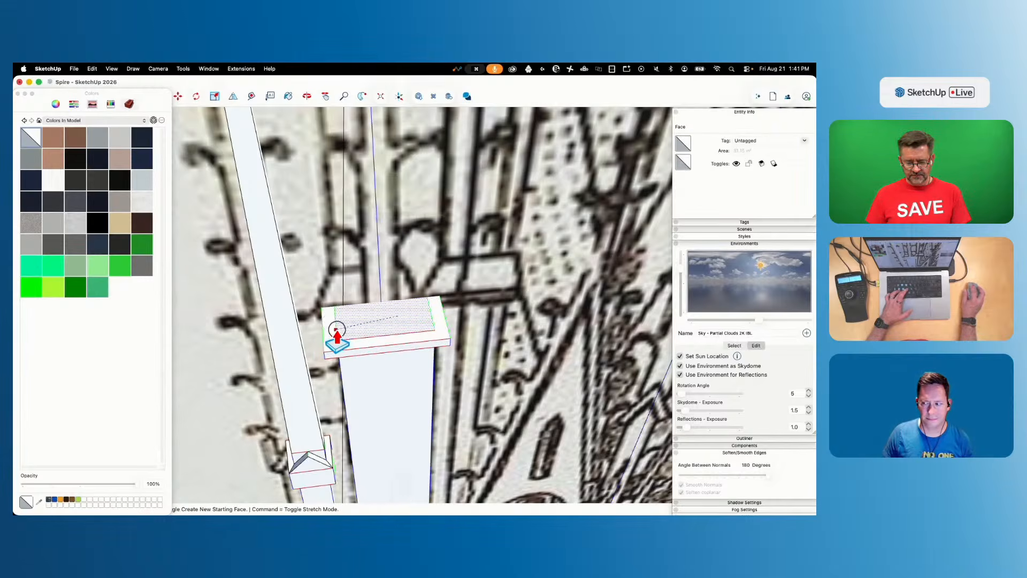
click(331, 334)
key(e)
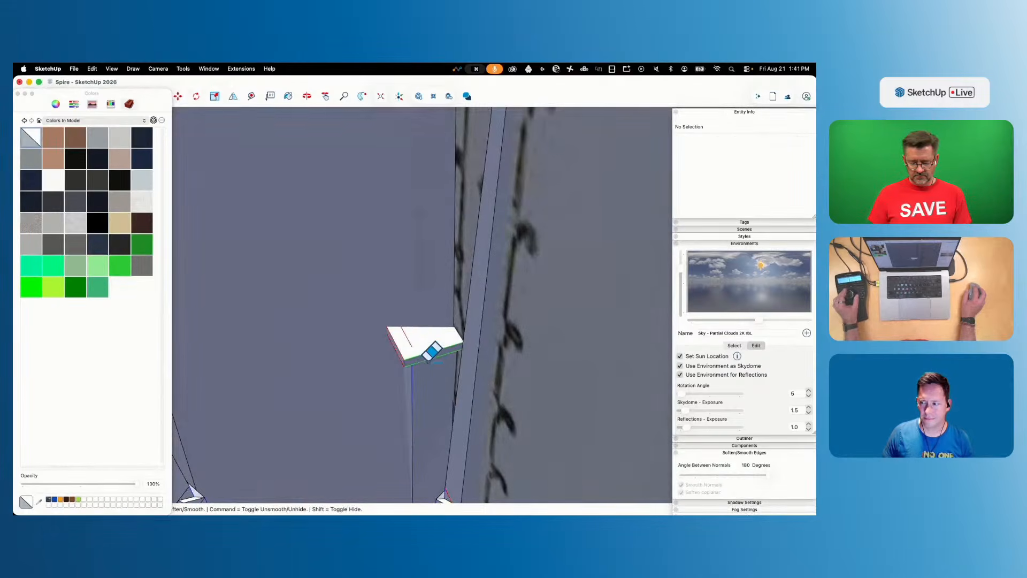
Extrude the slab's top face upward as a separate section and scale it inward about its centre into a sloped cap
key(p)
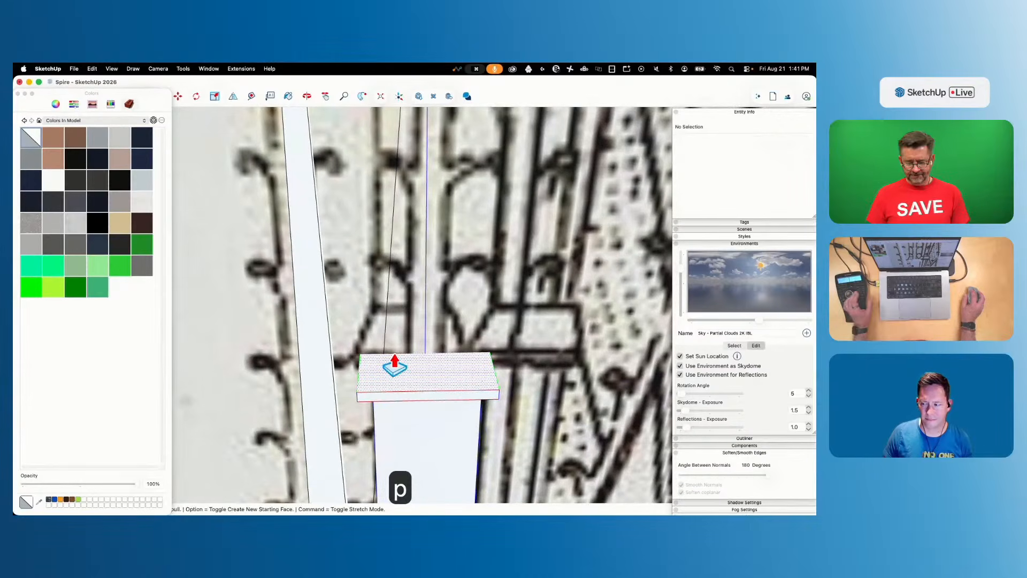
click(389, 372)
click(392, 320)
key(space)
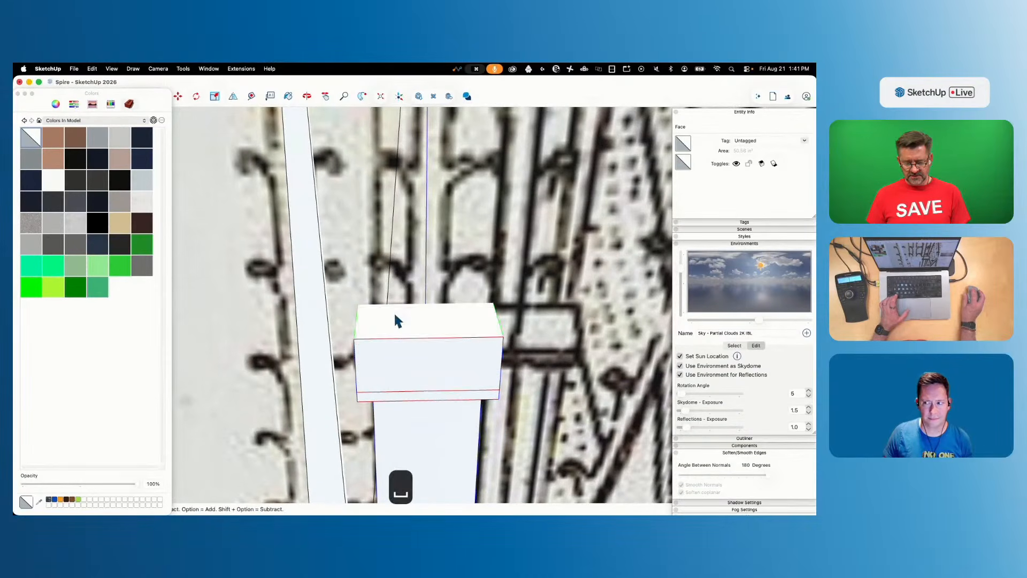
key(s)
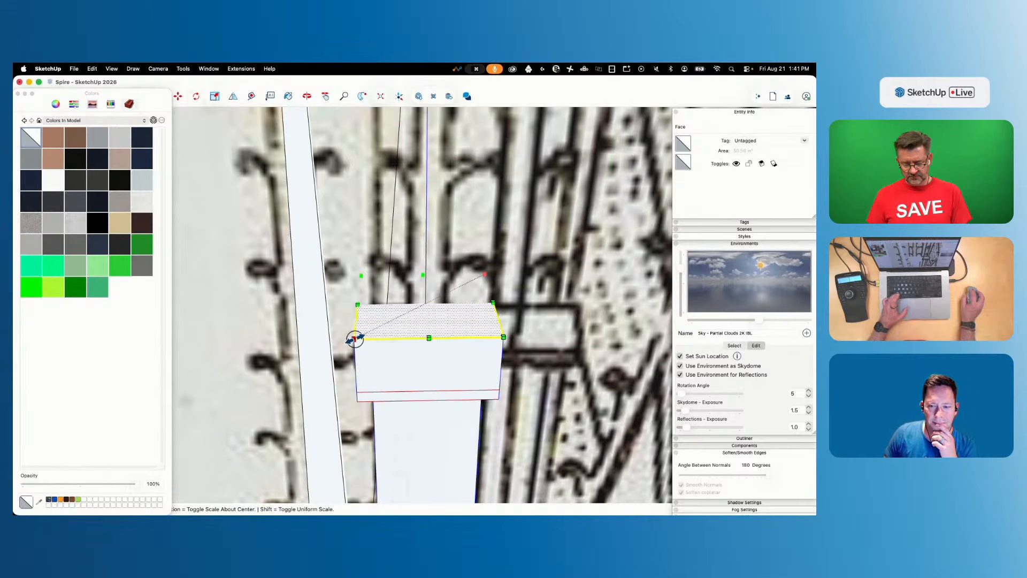
drag(355, 338, 375, 328)
click(374, 327)
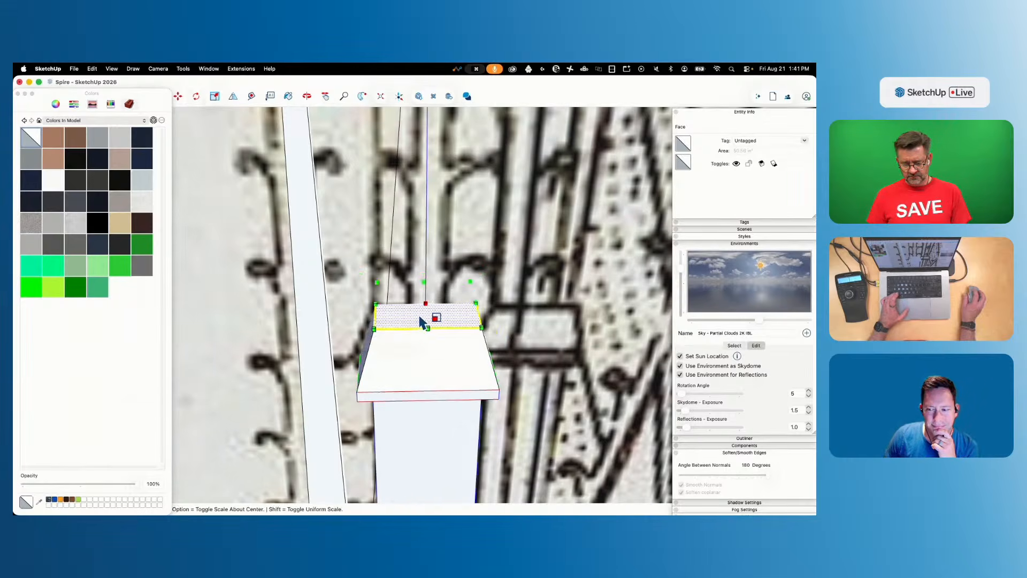
Extrude the cap's top face up to the drawn finial's base and scale it uniformly about its centre to a narrow tip
key(p)
click(425, 321)
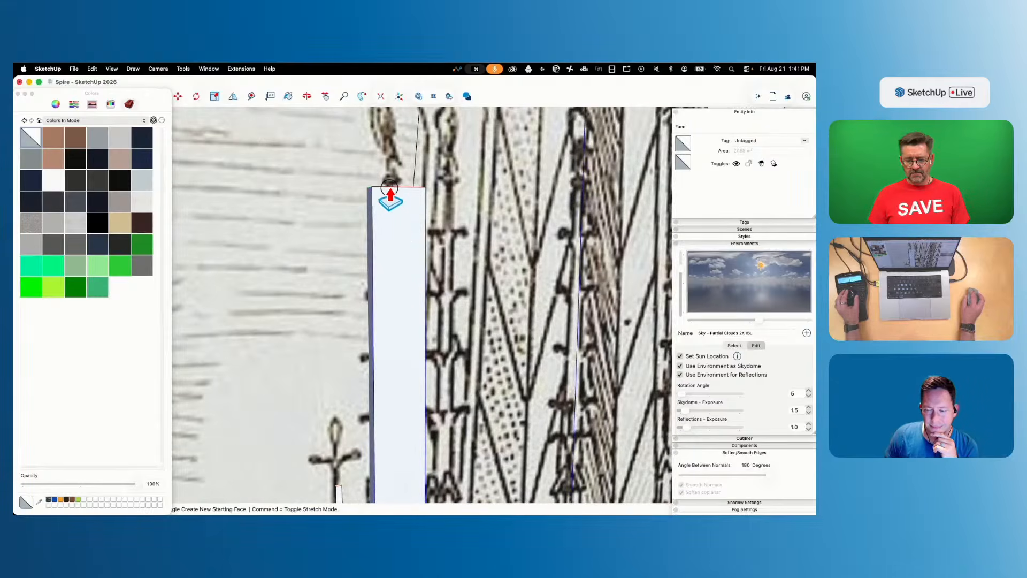
click(389, 188)
key(space)
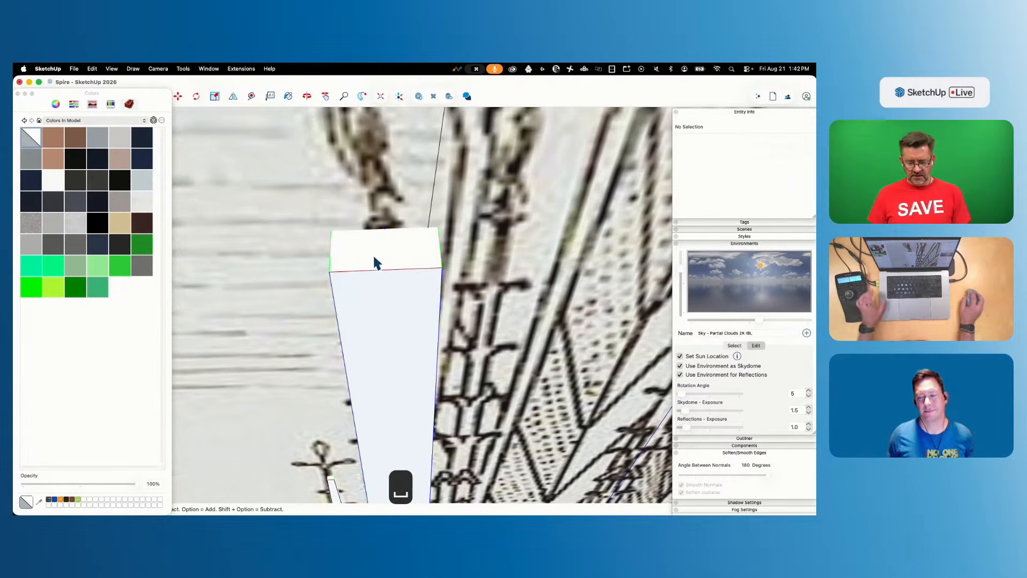
key(s)
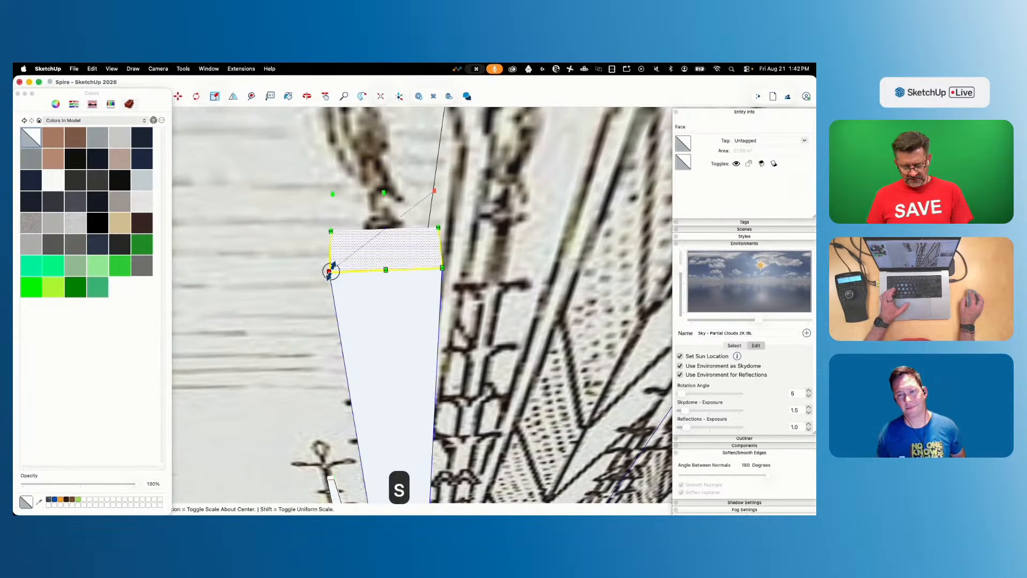
alt+drag(331, 269, 365, 230)
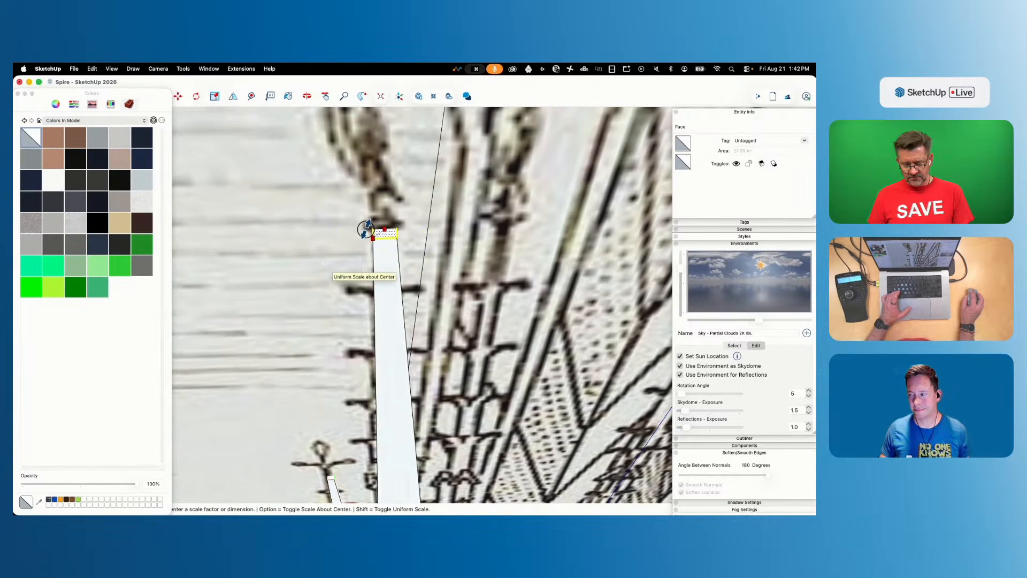
key(space)
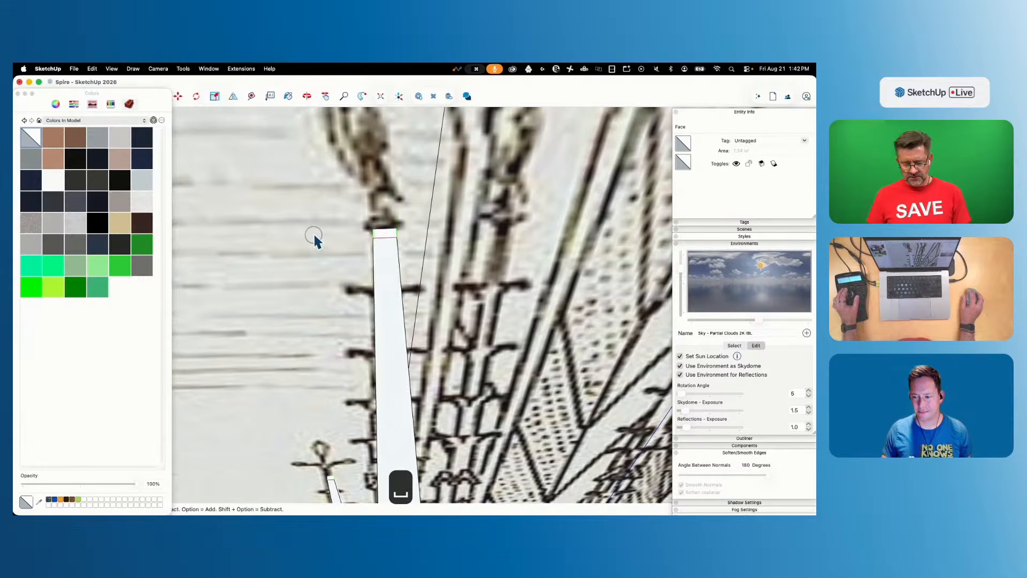
click(314, 229)
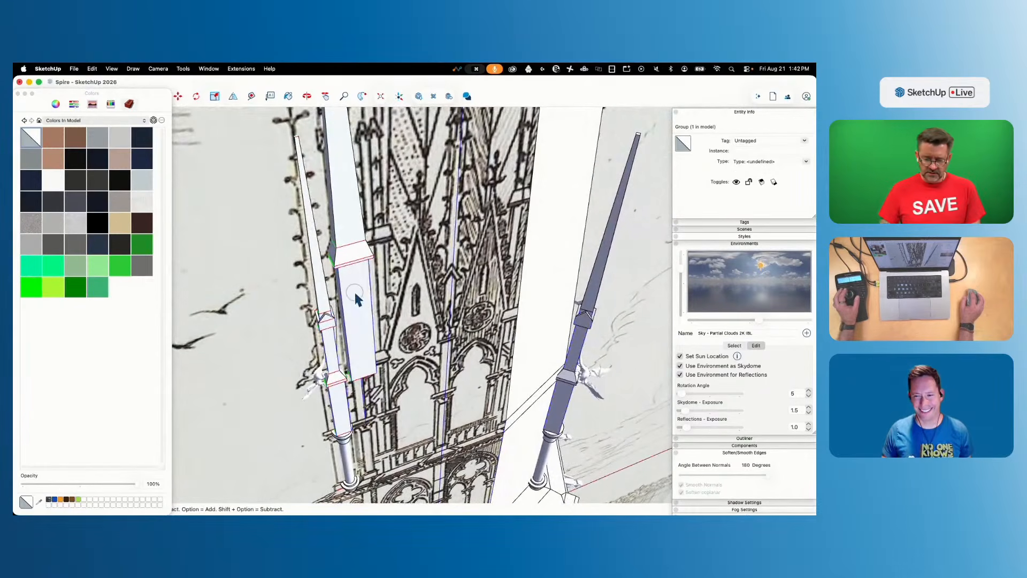
Cut all geometry of the new tapered pinnacle and paste it in place inside the component holding the existing pinnacle
triple_click(356, 292)
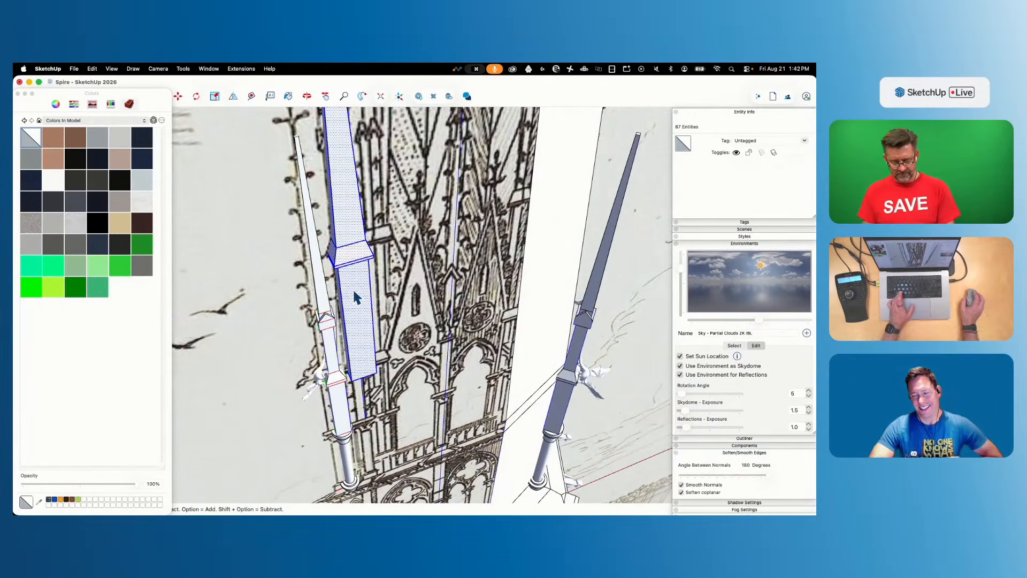
key(super+x)
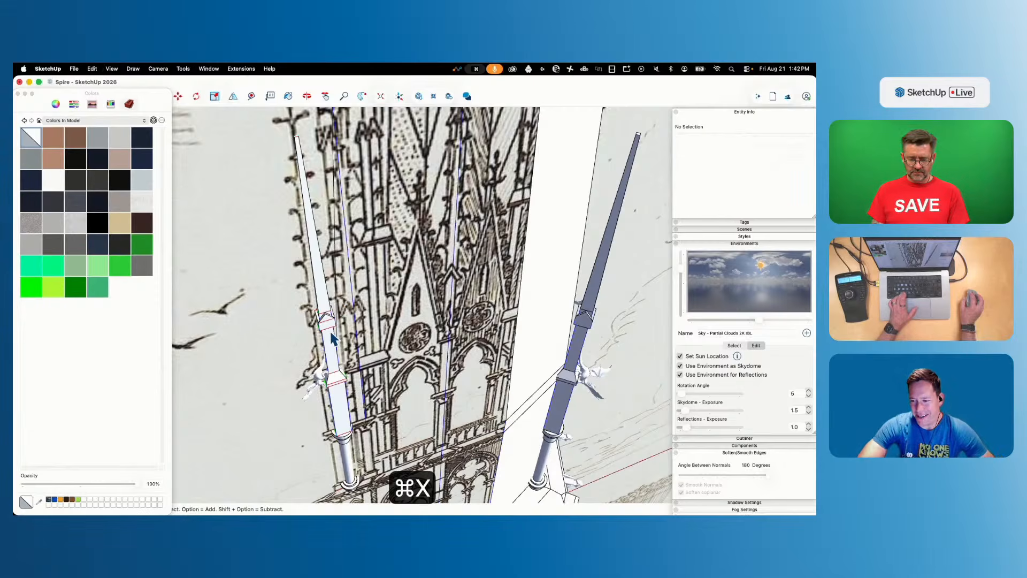
click(332, 338)
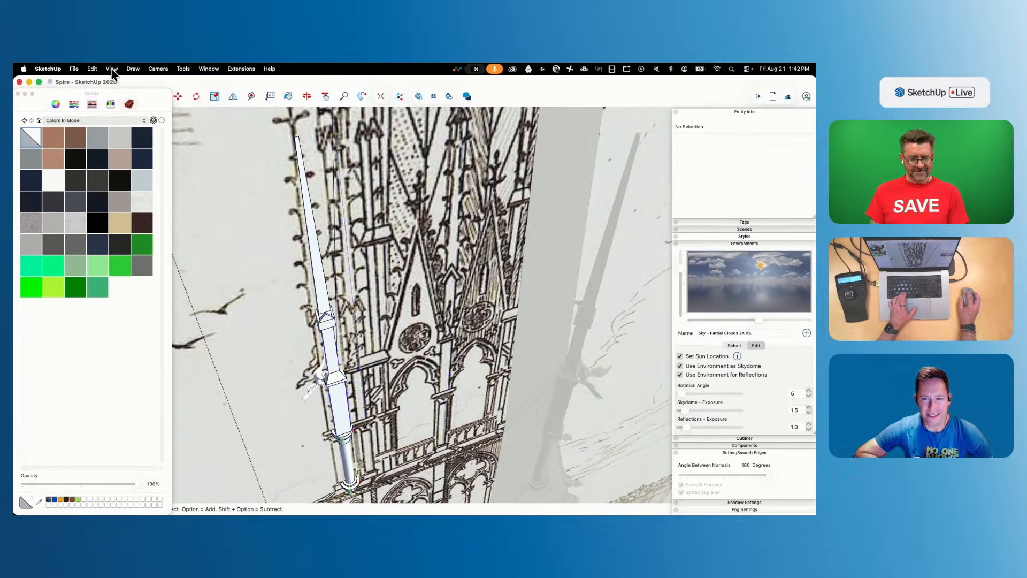
click(111, 69)
click(107, 134)
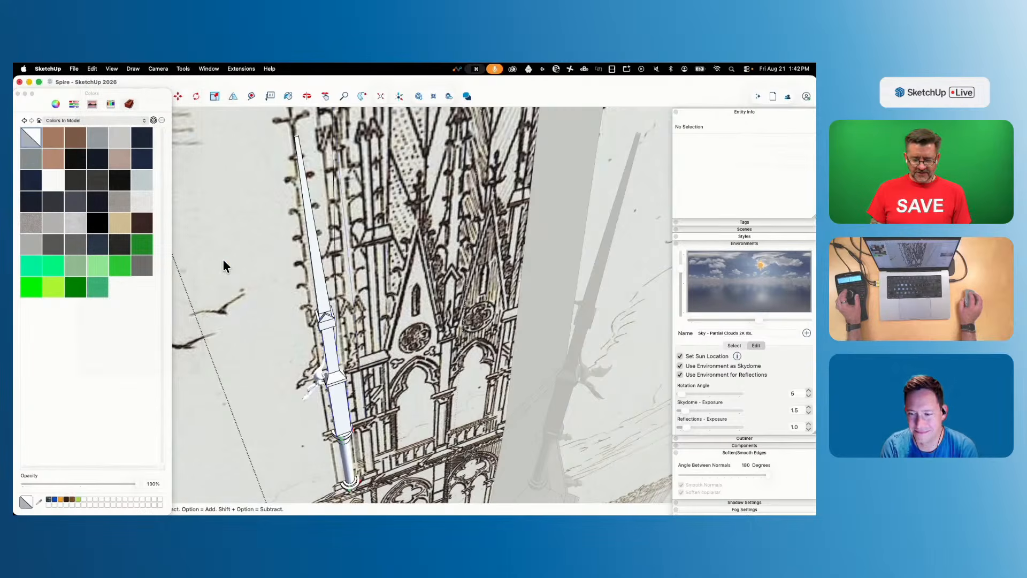
key(shift+super+v)
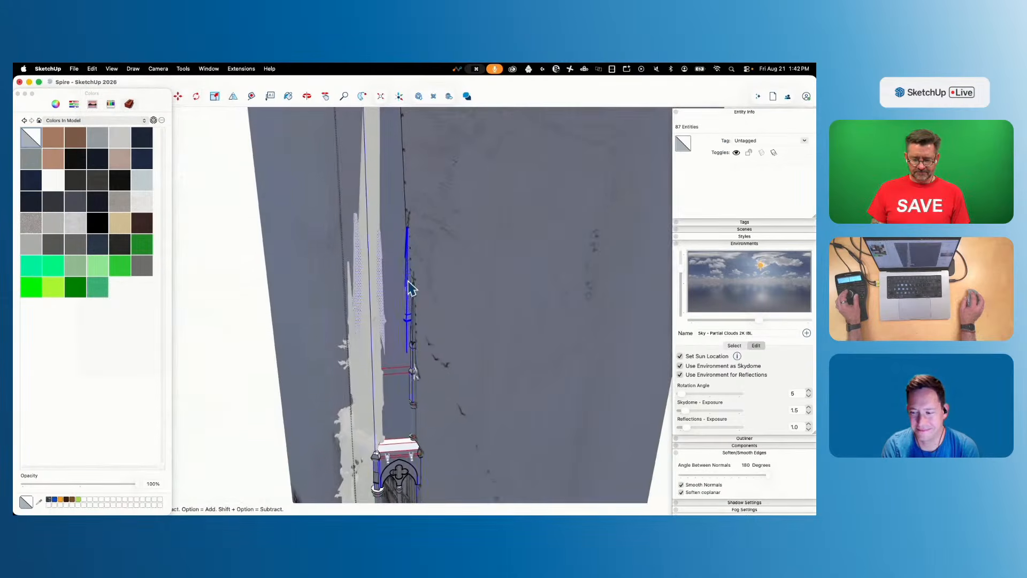
click(460, 287)
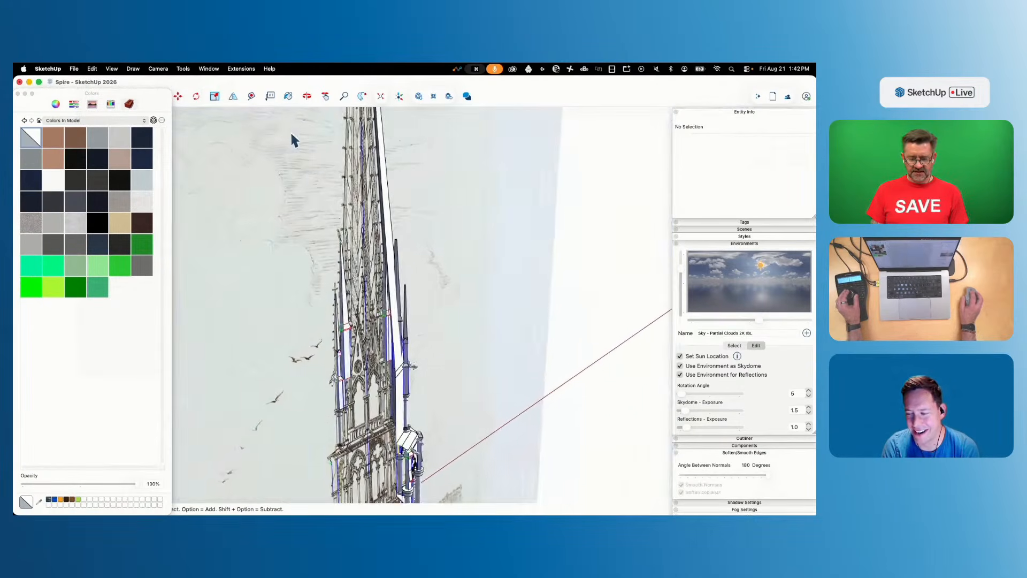
Unhide the hidden spire segments
click(92, 68)
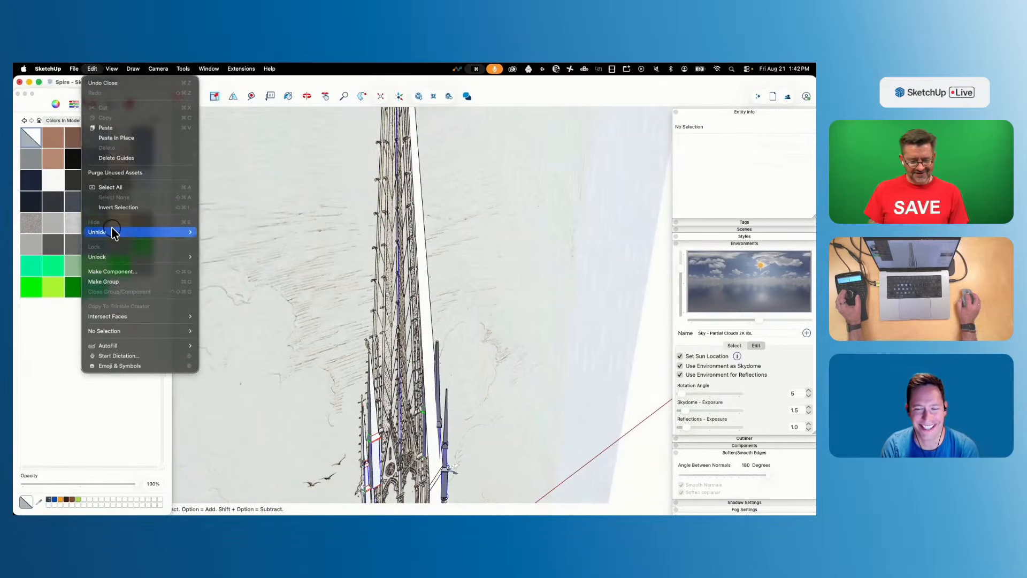
mouse_move(113, 232)
click(219, 252)
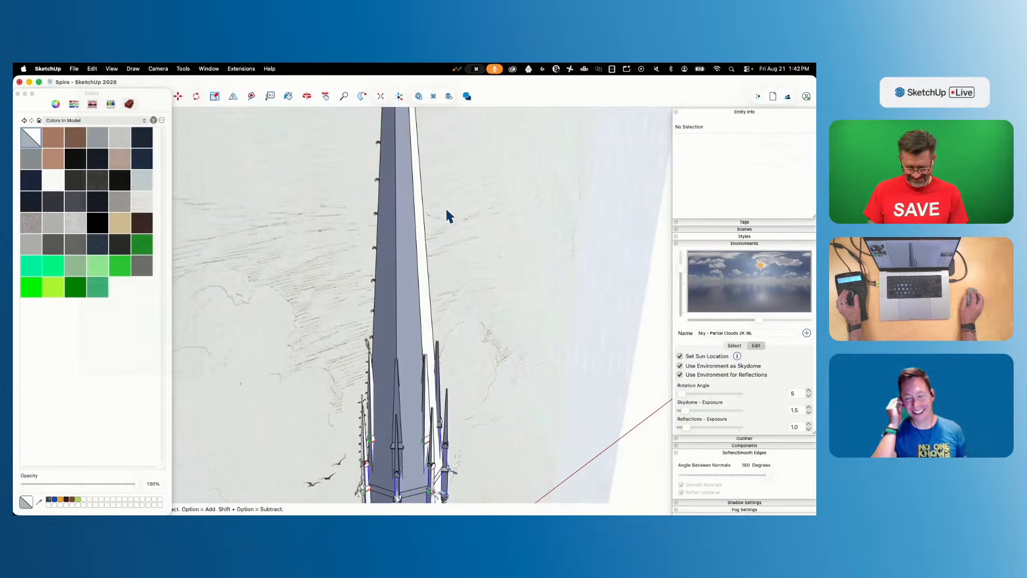
Examine the new tapered pinnacles around the spire and compare them with the reference drawing
scroll(307, 219, up, 10)
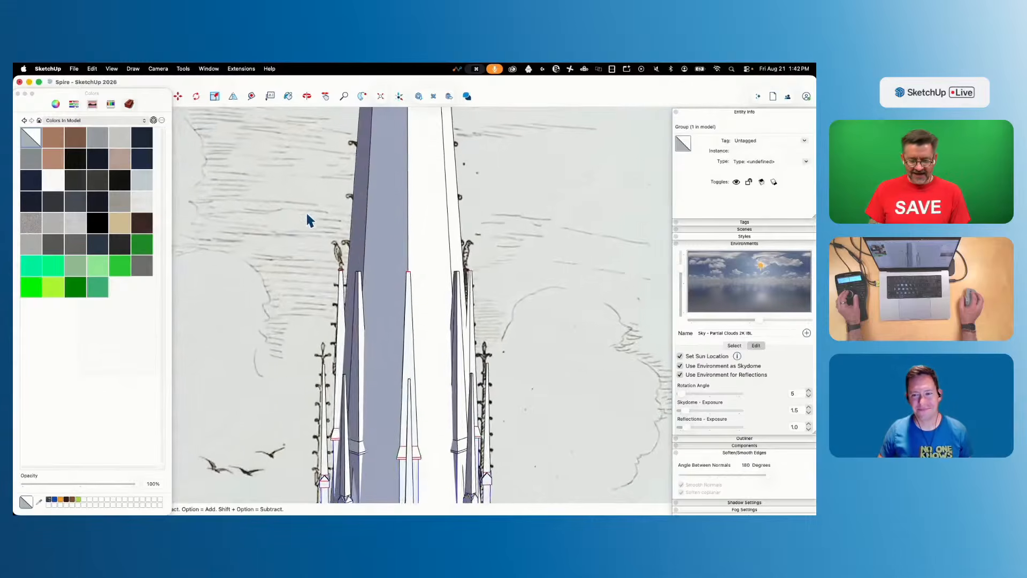
scroll(384, 203, up, 8)
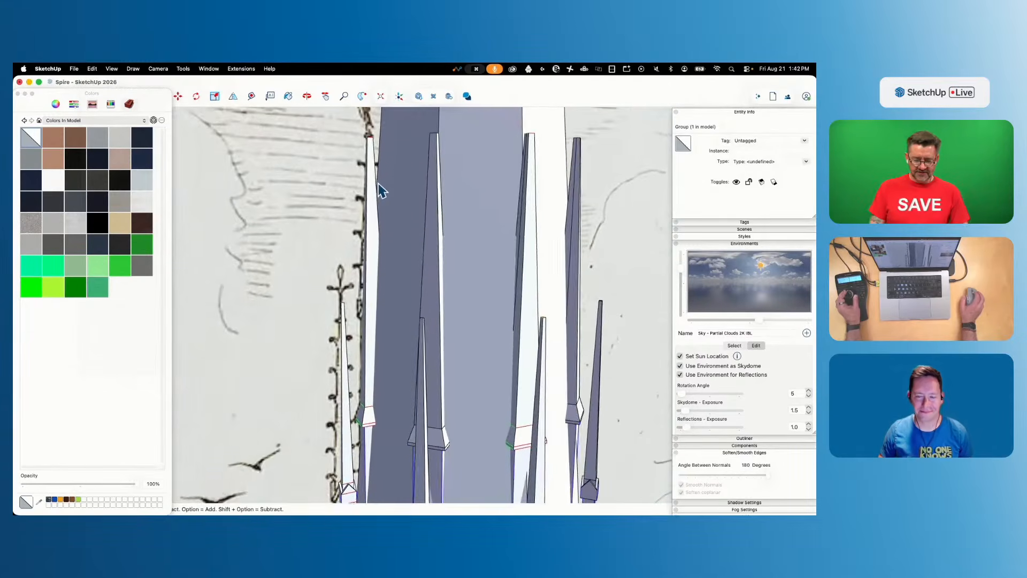
scroll(375, 198, down, 6)
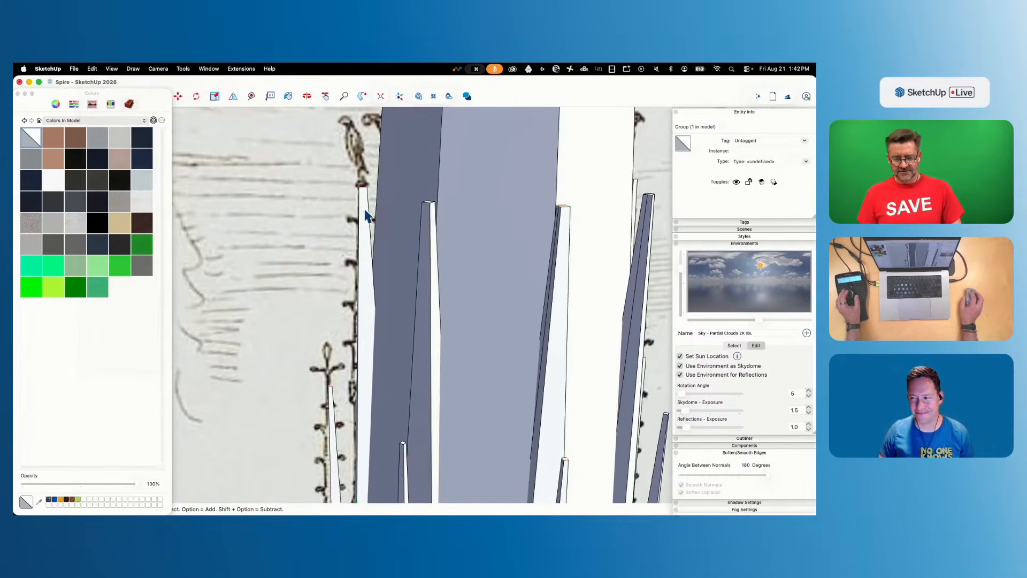
scroll(364, 208, down, 10)
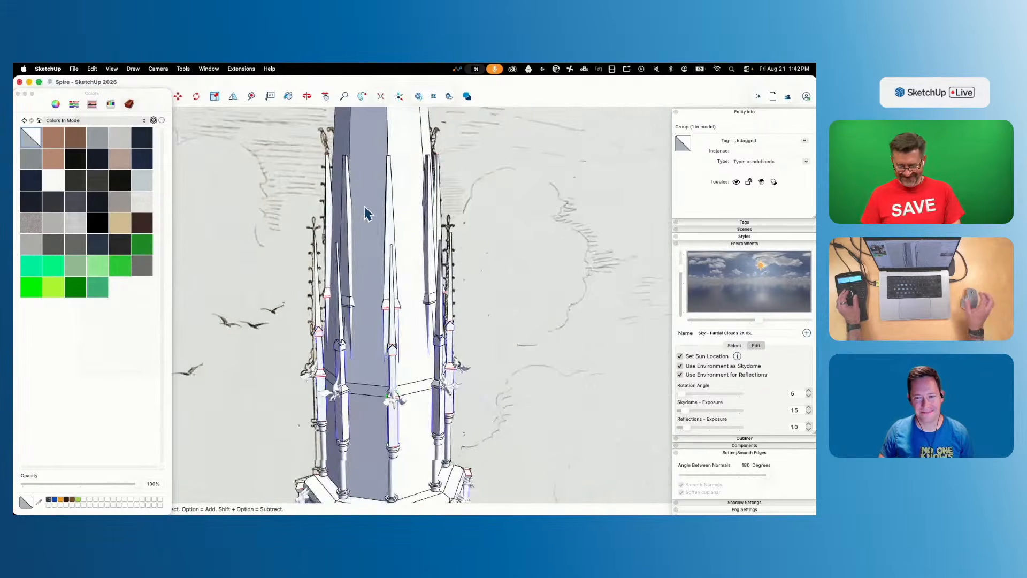
scroll(348, 211, up, 10)
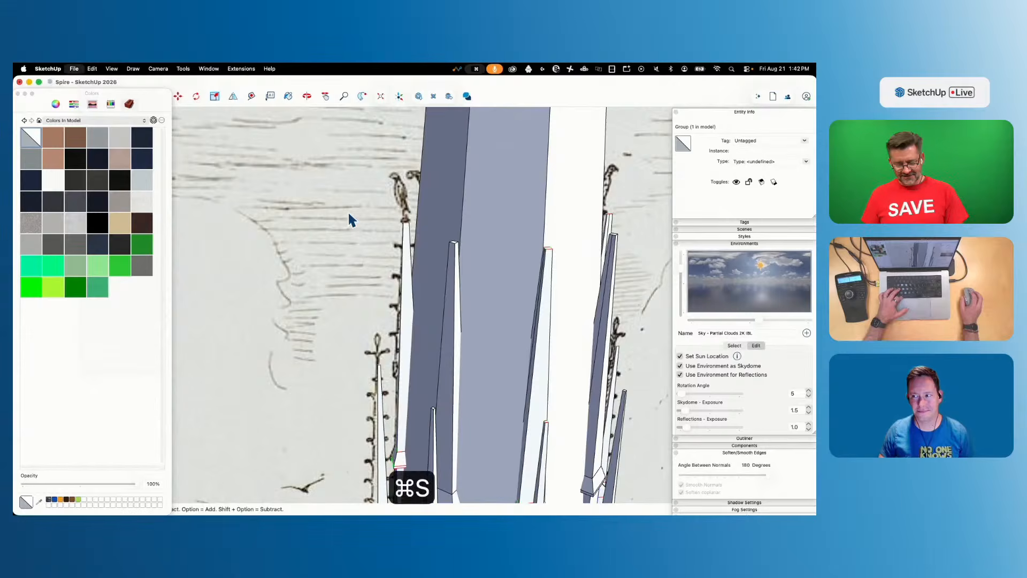
Open the personal "Notre Dame Live Modeling" collection in 3D Warehouse, closing the colour palette that covers it
click(418, 96)
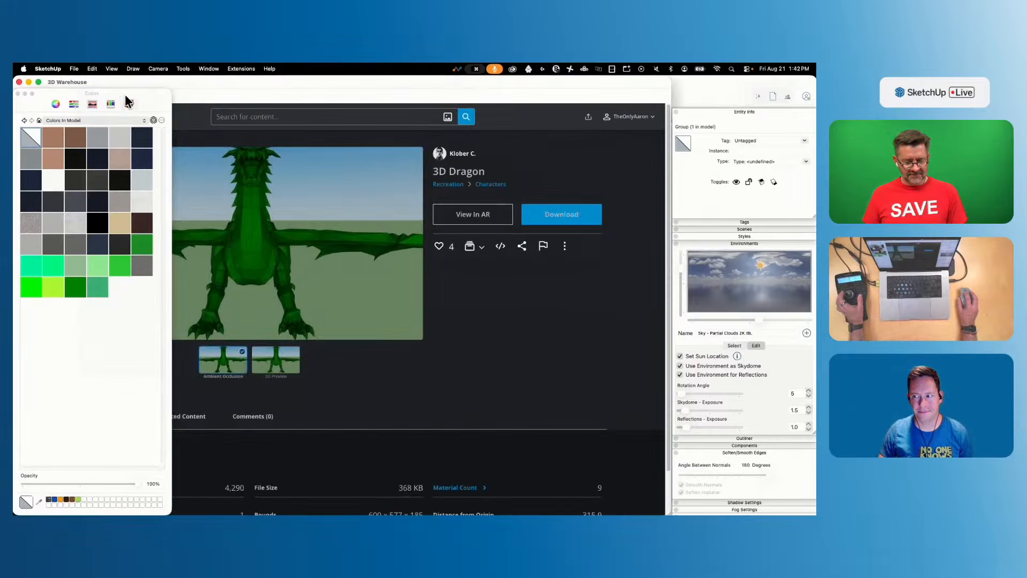
click(19, 94)
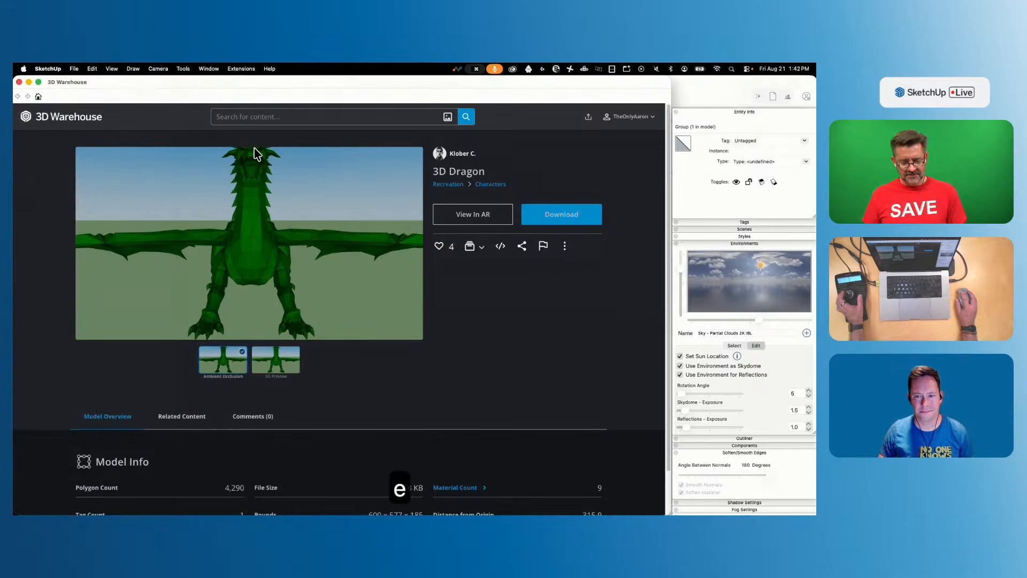
click(619, 122)
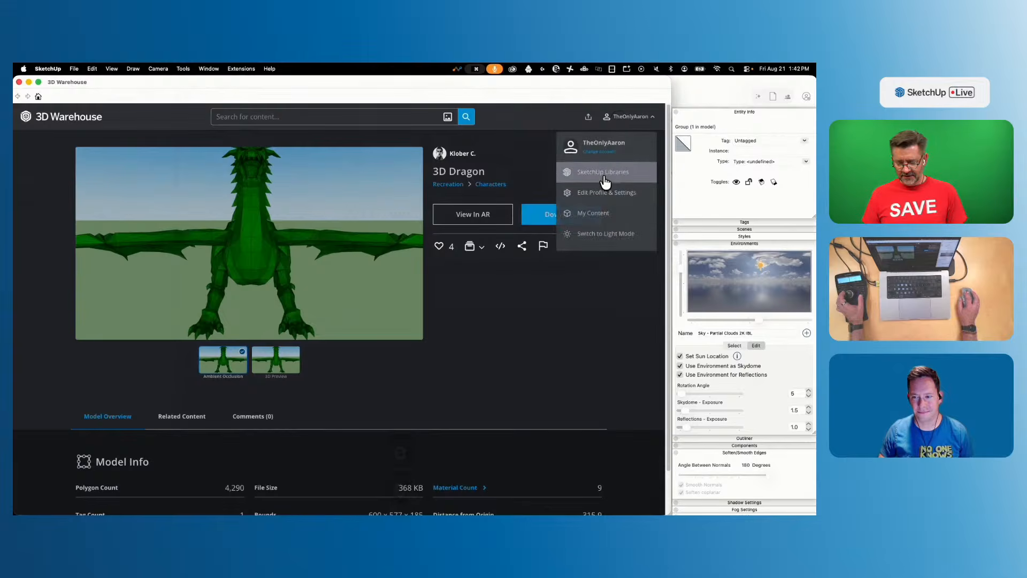
click(596, 214)
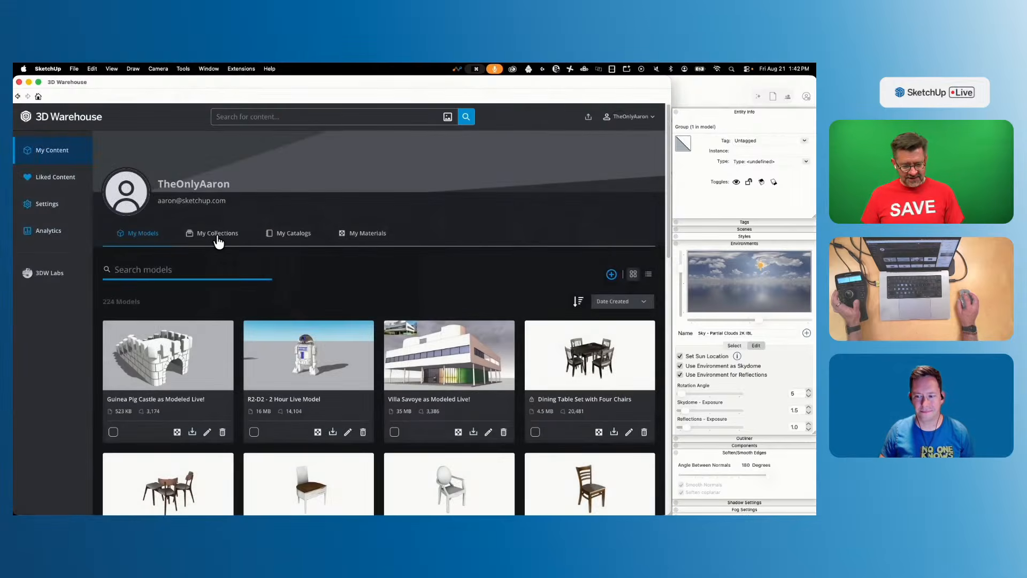
click(217, 233)
click(207, 348)
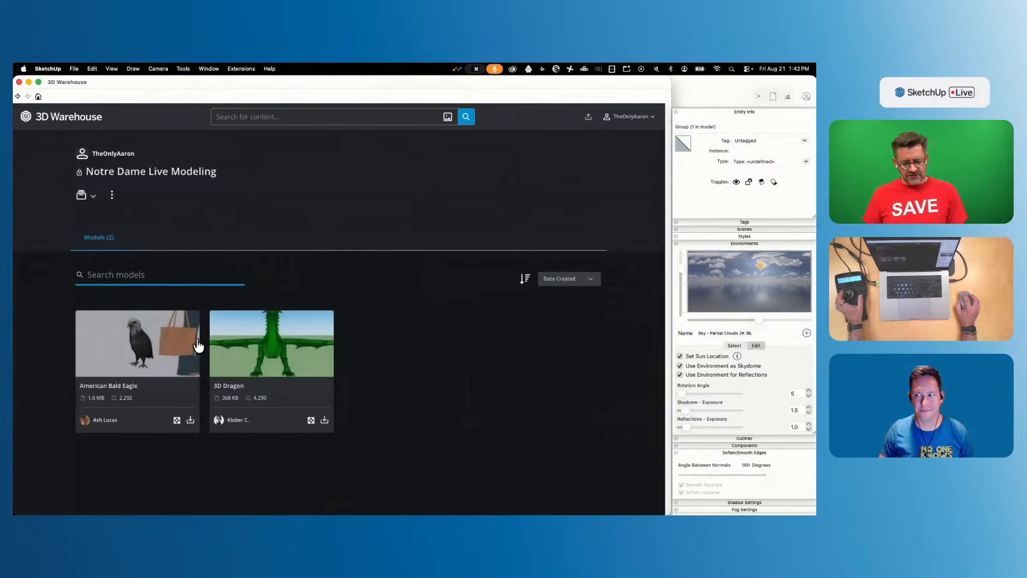
Load the American Bald Eagle model directly into the spire model and place it on the ground in front of the reference drawing
click(159, 350)
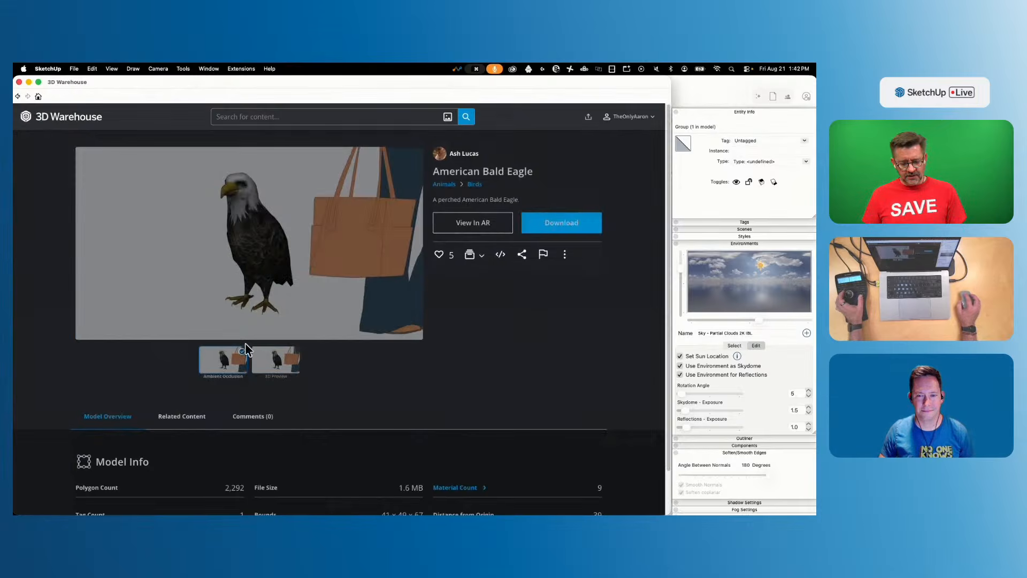
click(547, 228)
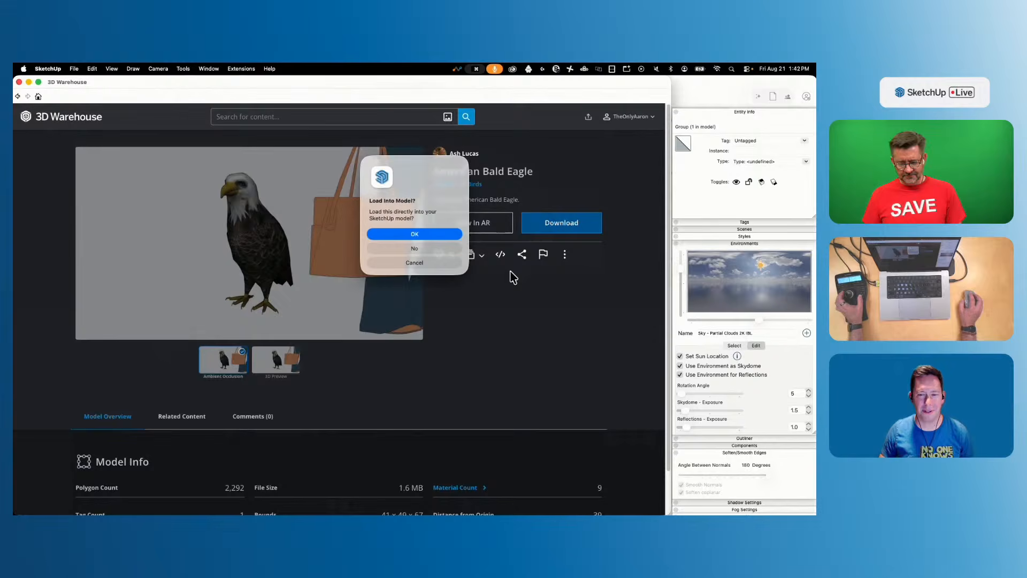
click(425, 234)
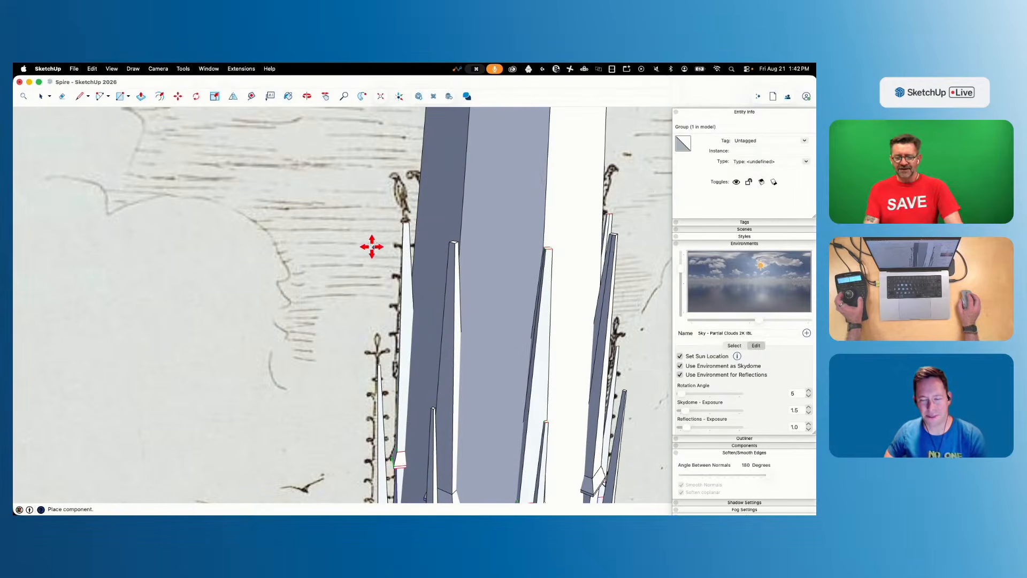
scroll(384, 257, down, 10)
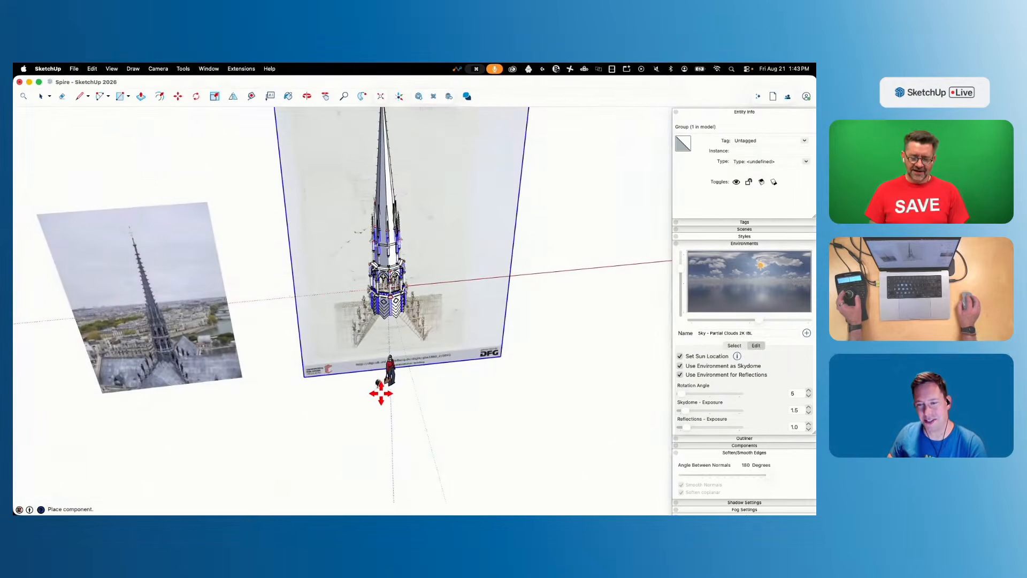
click(359, 406)
Erase the standing woman with the handbag inside the eagle component, keeping only the bird
scroll(417, 385, up, 10)
key(e)
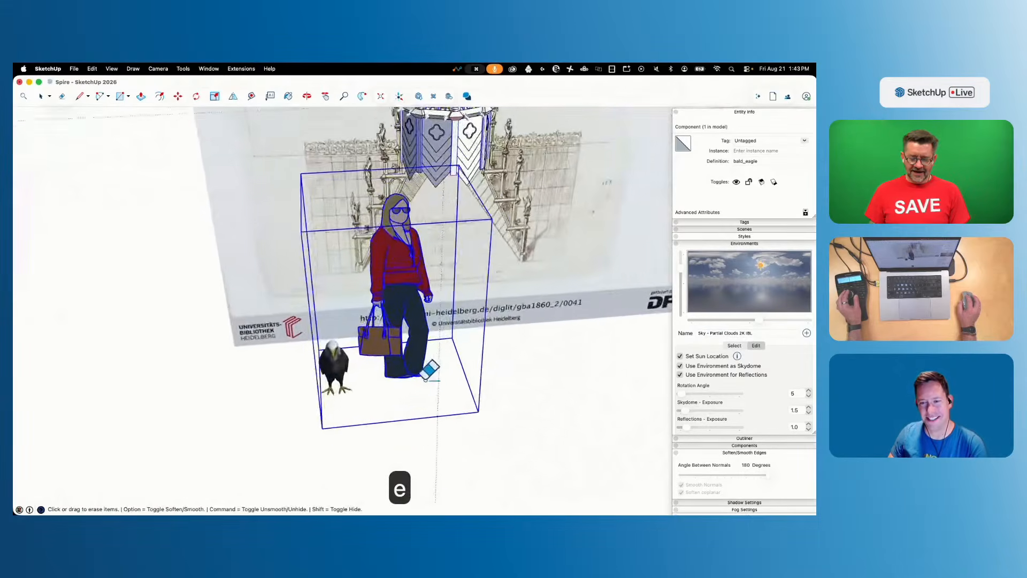
key(Escape)
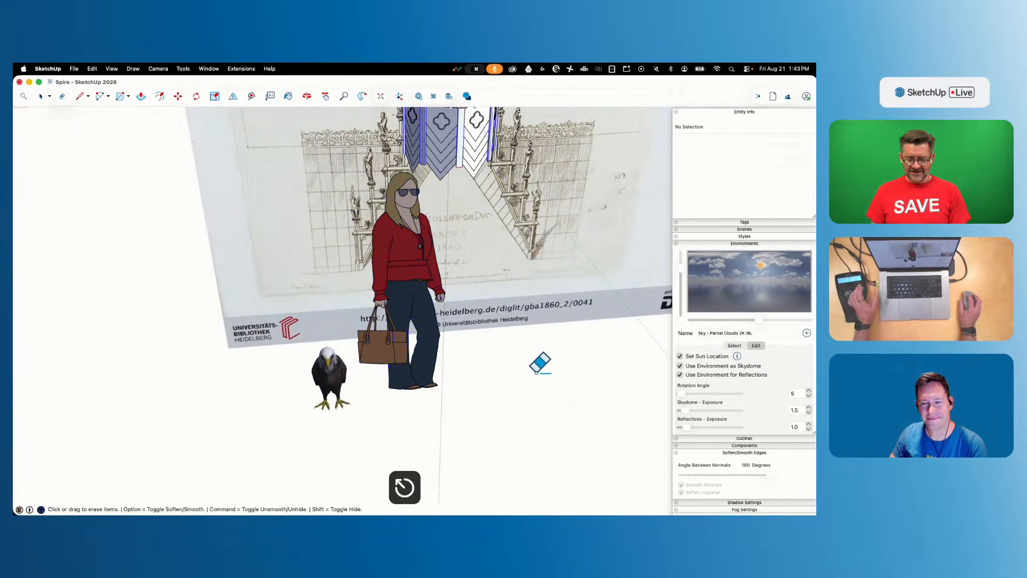
key(space)
double_click(399, 360)
key(e)
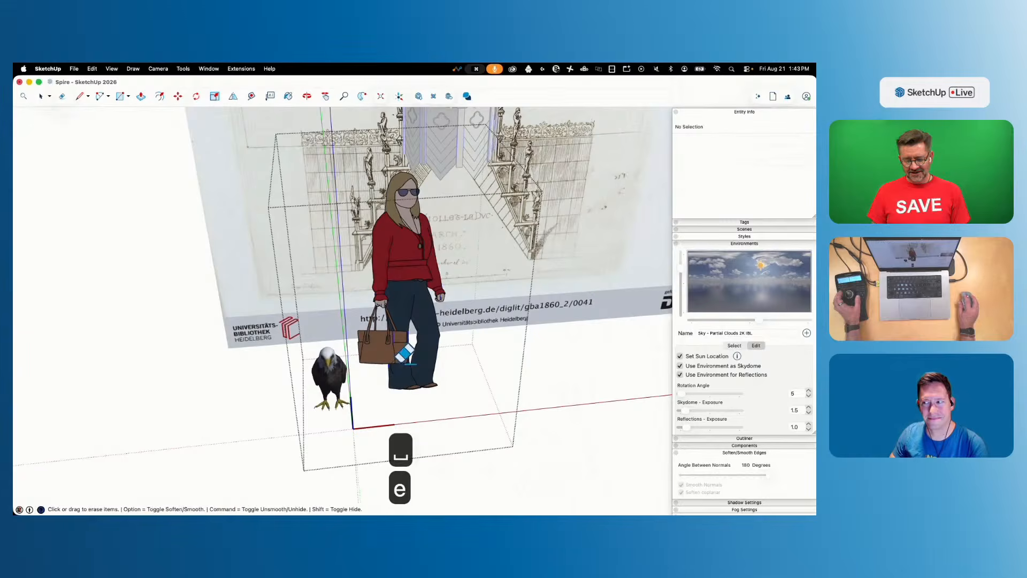
click(398, 361)
key(space)
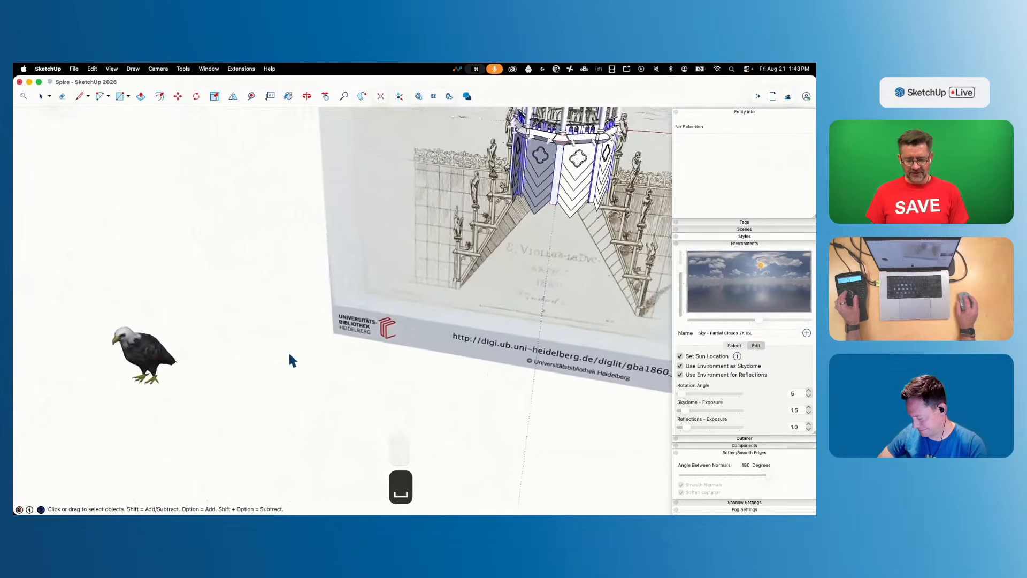
Open the eagle's nested component and groups one level after another towards the bird's geometry
click(244, 349)
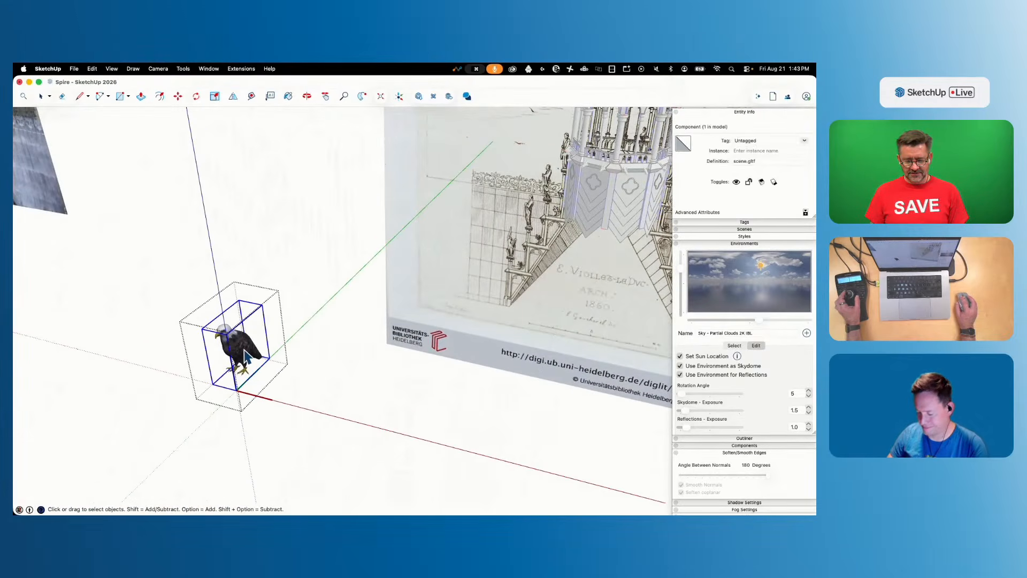
double_click(244, 353)
double_click(244, 354)
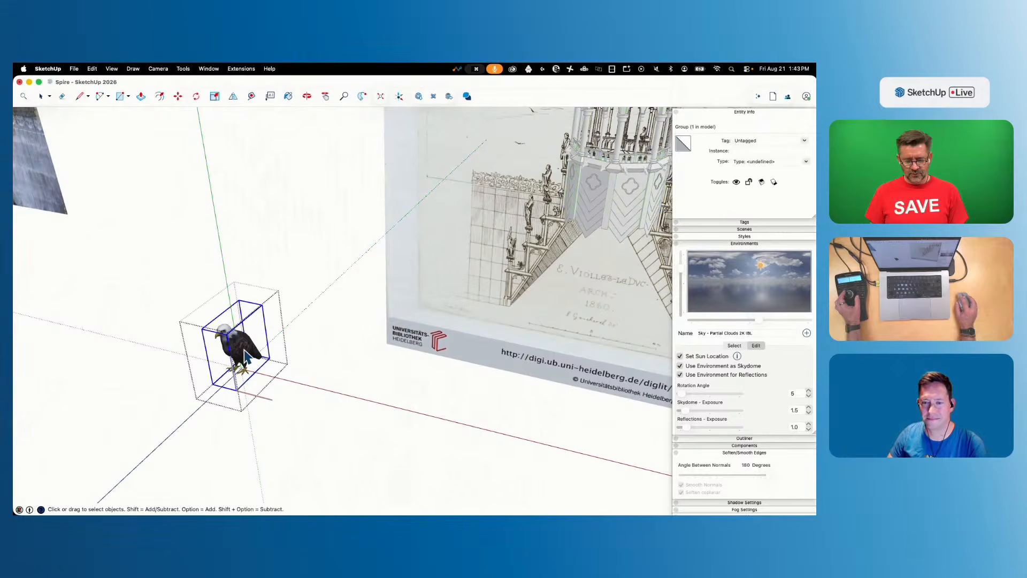
double_click(244, 354)
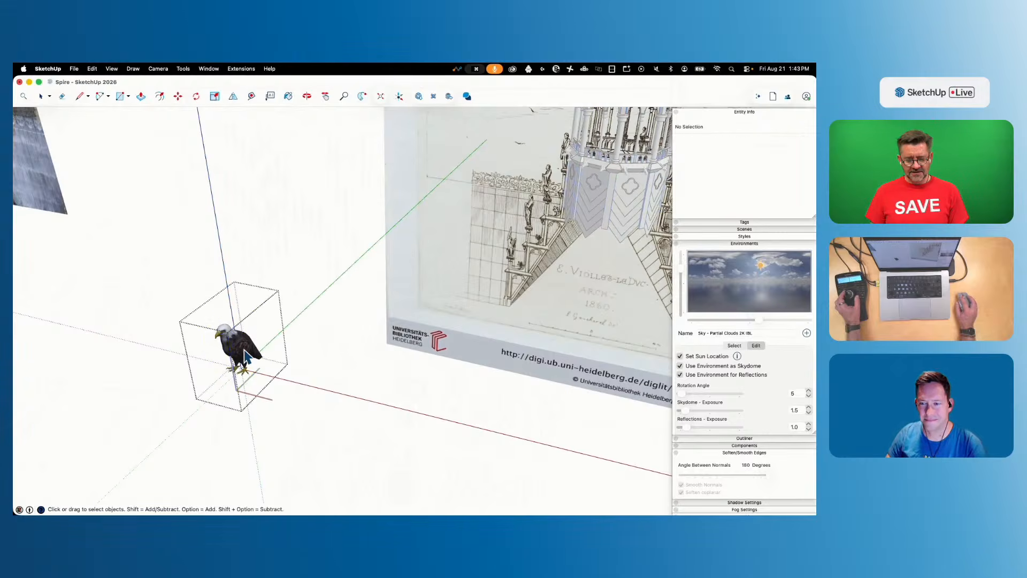
double_click(244, 354)
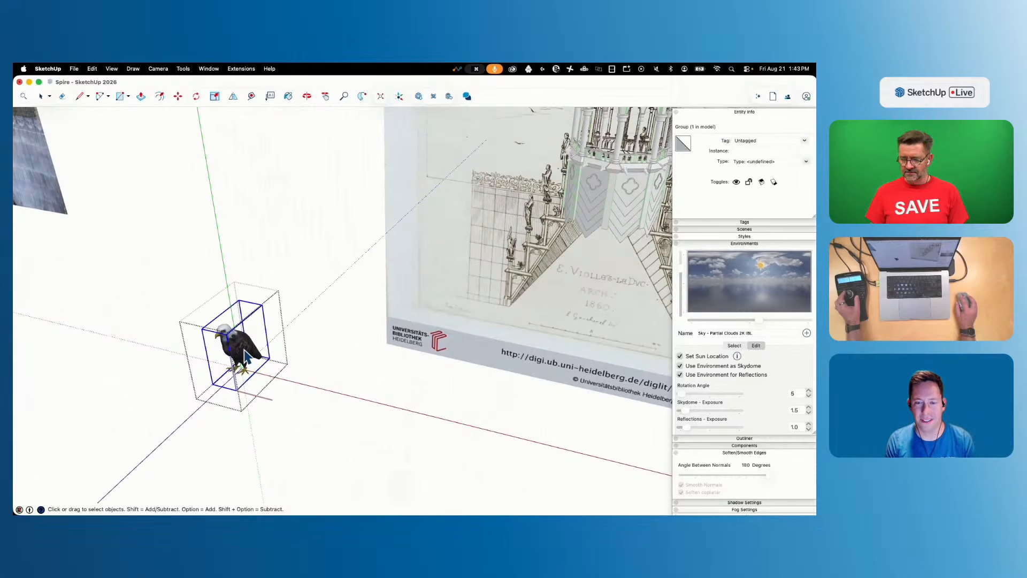
scroll(244, 354, up, 6)
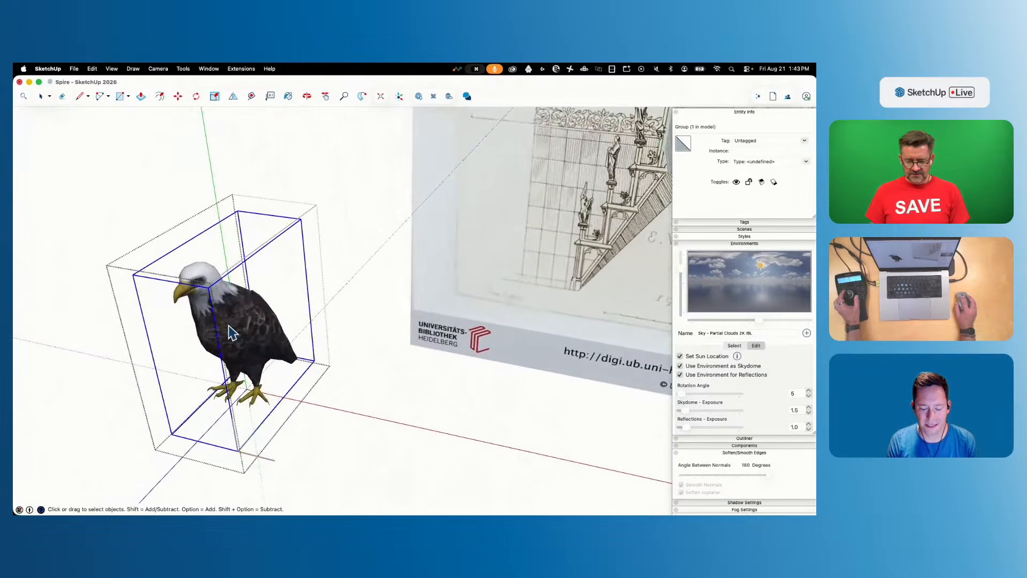
double_click(231, 333)
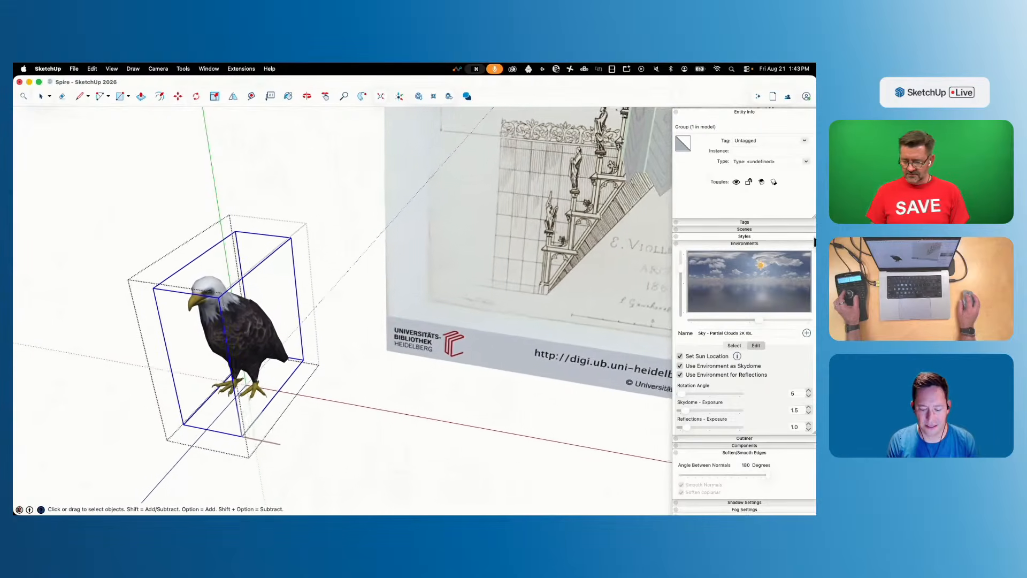
Display the model's object hierarchy in place of the environment settings and back out of the eagle's nested groups
click(744, 244)
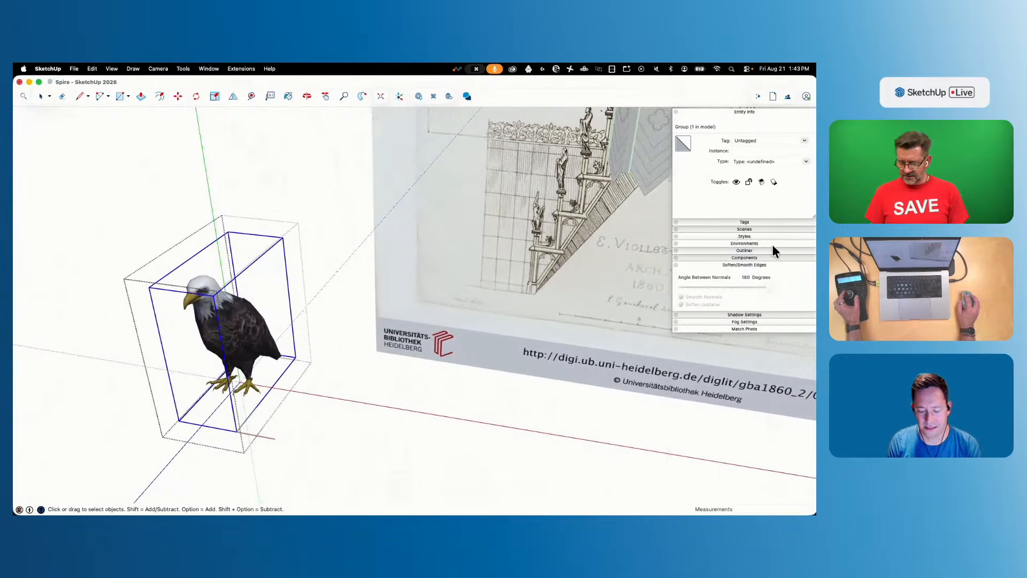
click(747, 250)
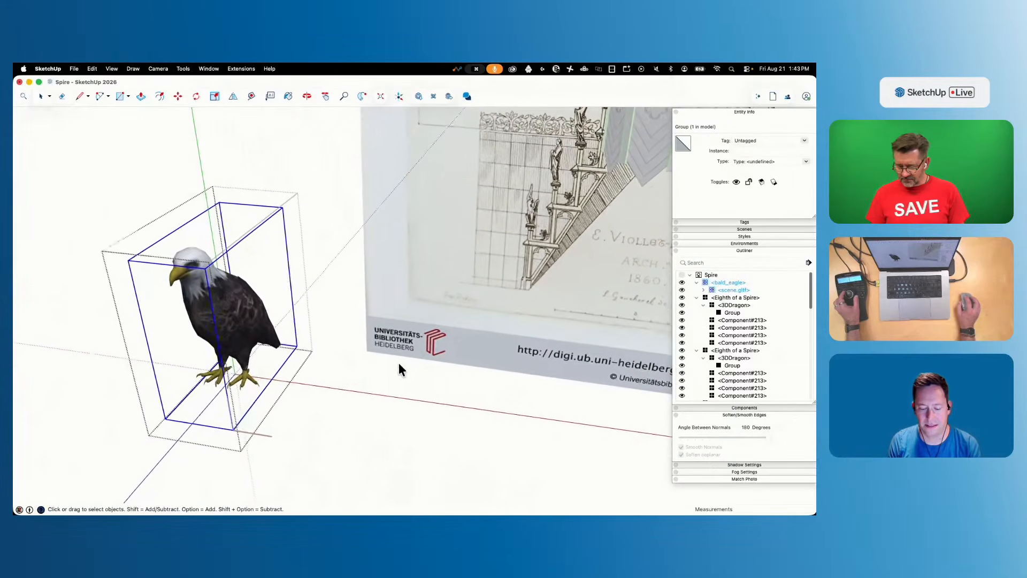
click(401, 396)
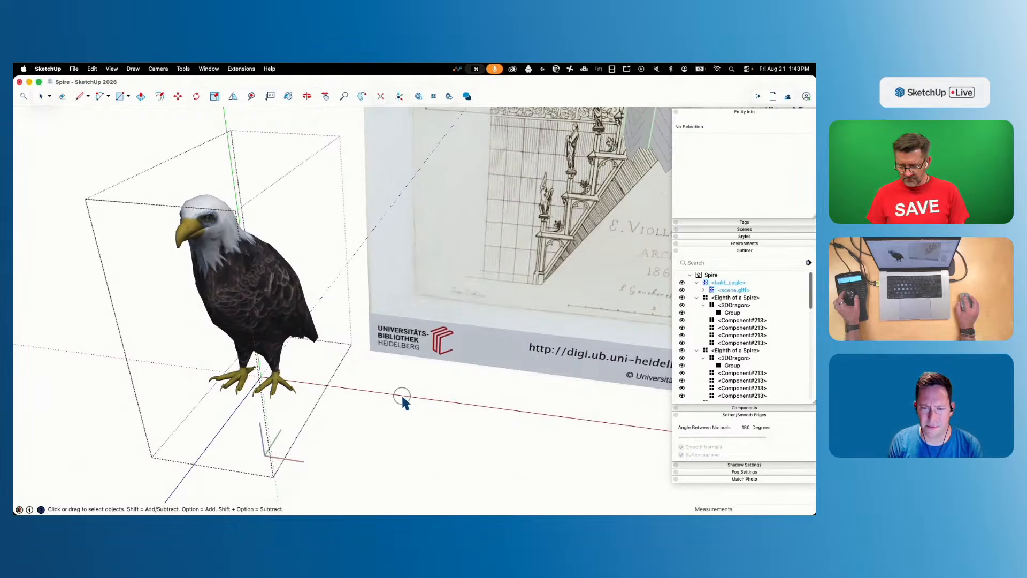
click(406, 411)
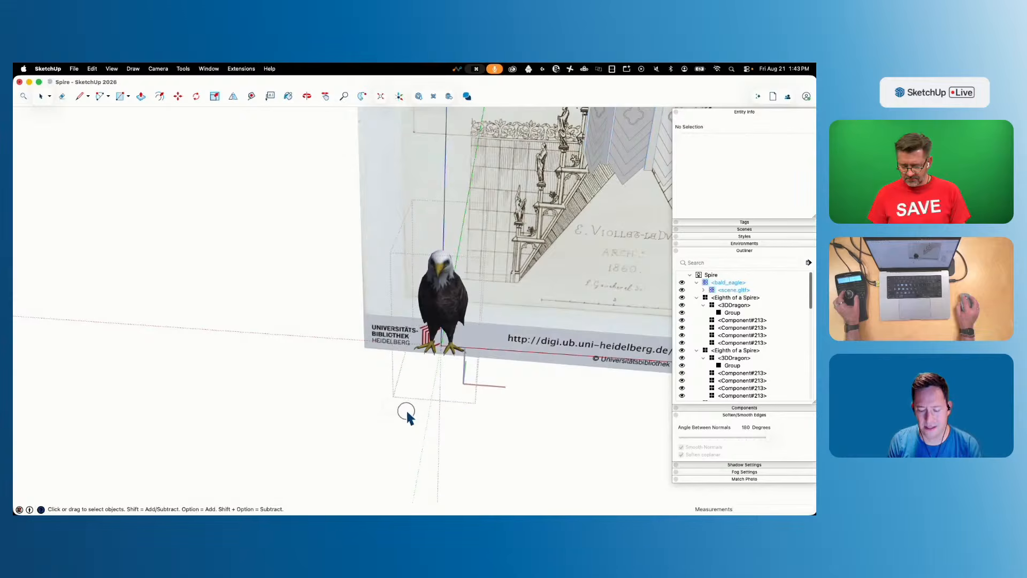
click(364, 398)
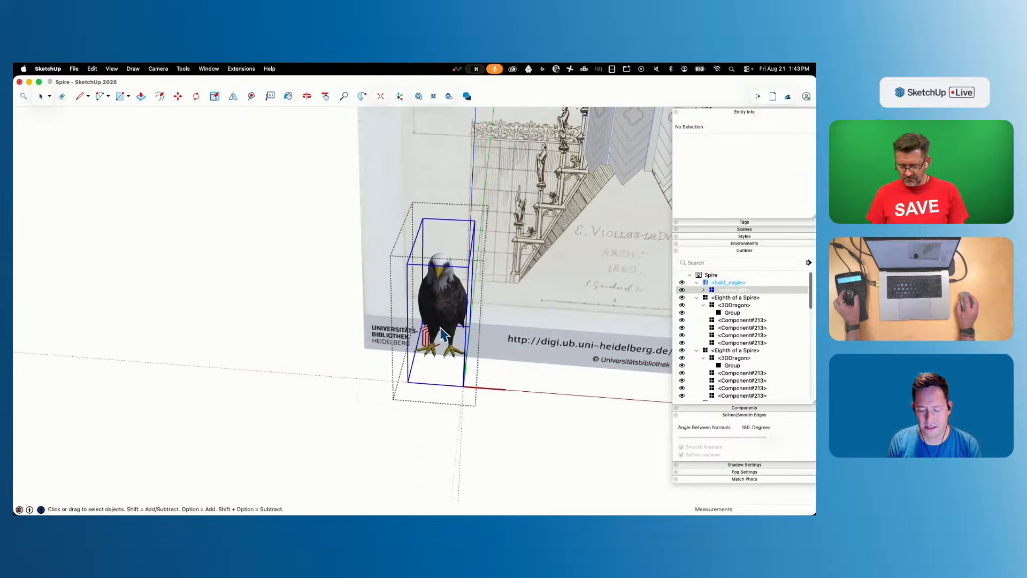
Expand the scene.gltf component in the object hierarchy down to its innermost group and cut that group
click(703, 290)
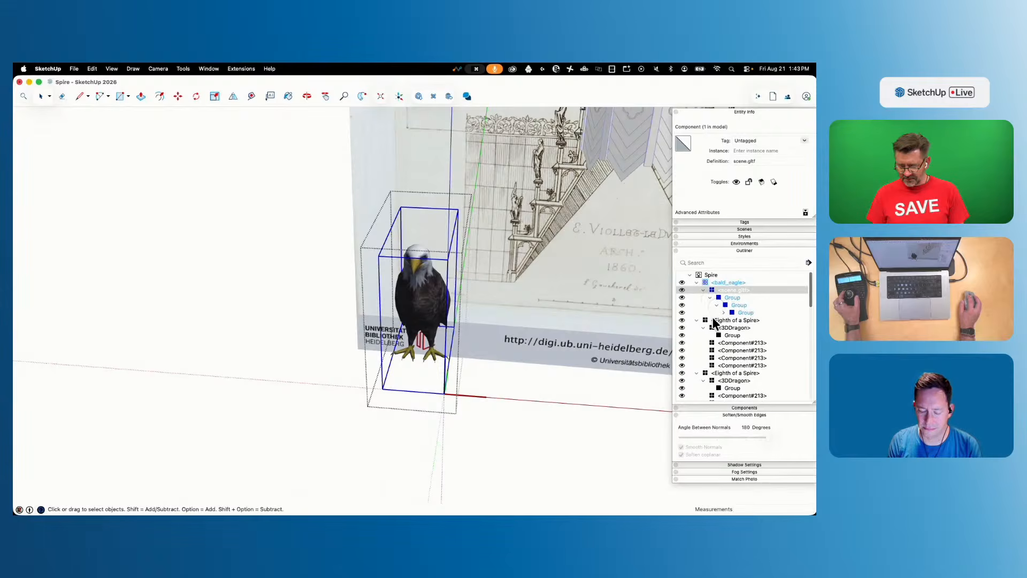
click(724, 313)
click(731, 320)
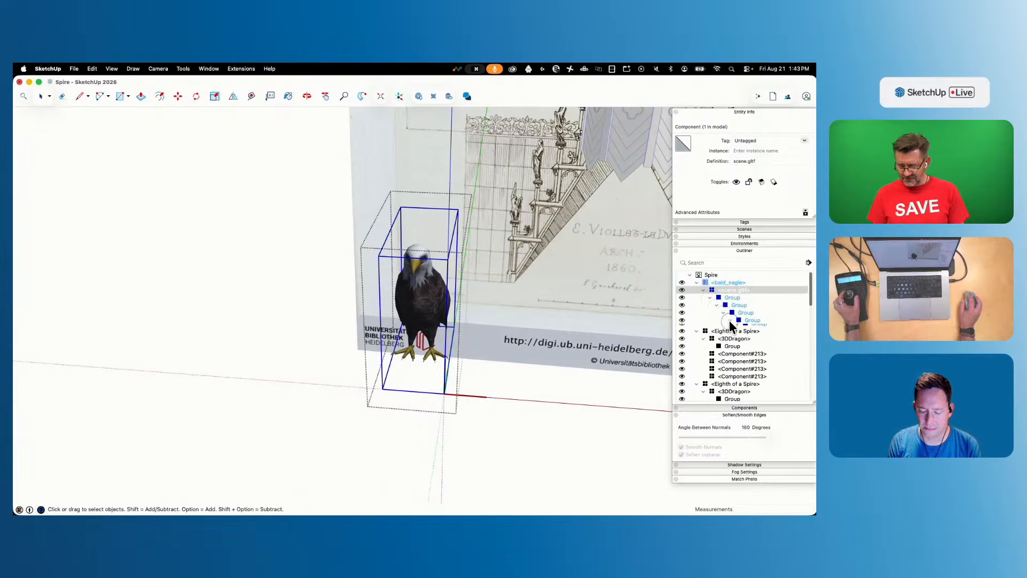
click(736, 328)
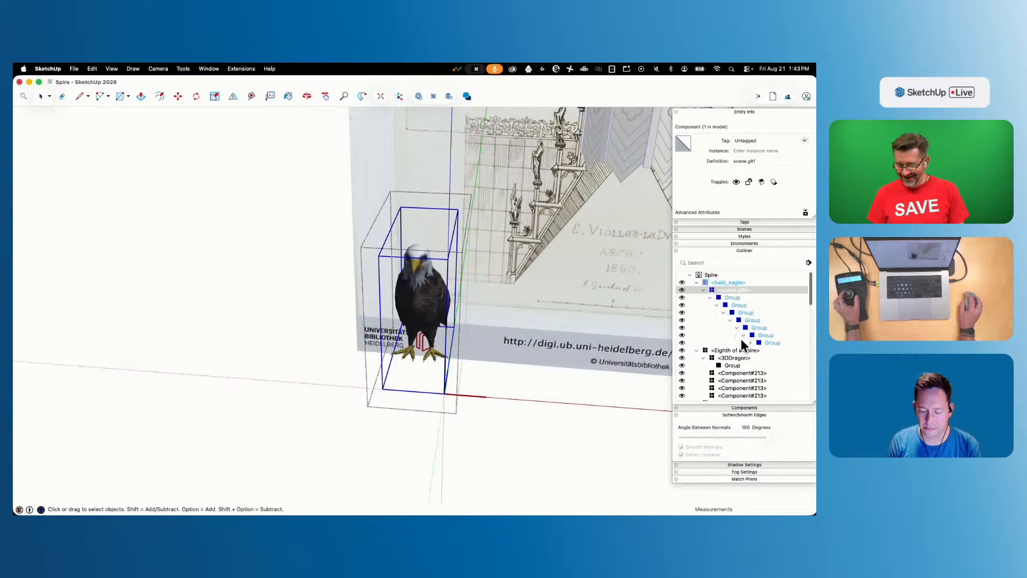
click(757, 351)
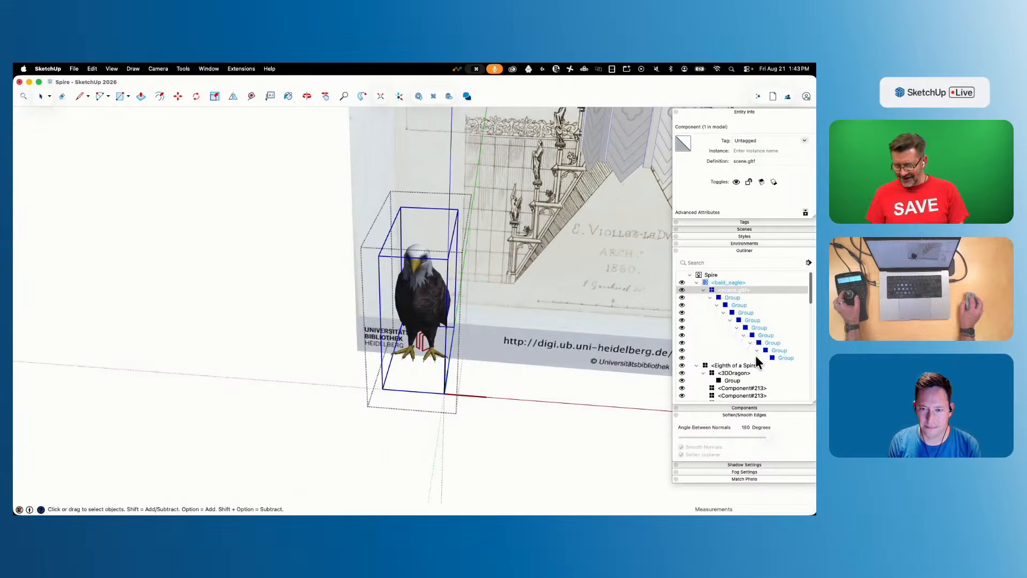
click(780, 358)
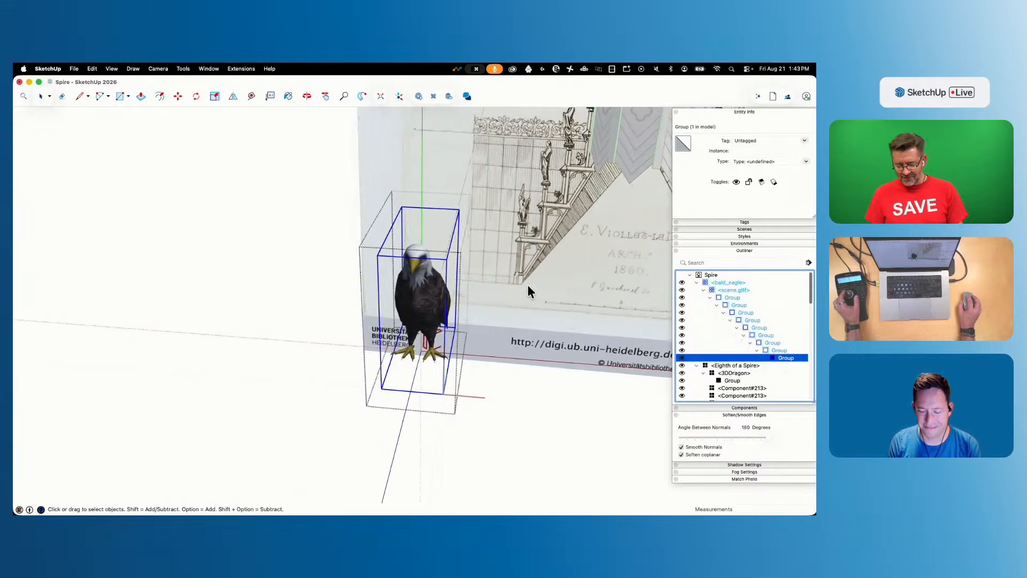
key(super+x)
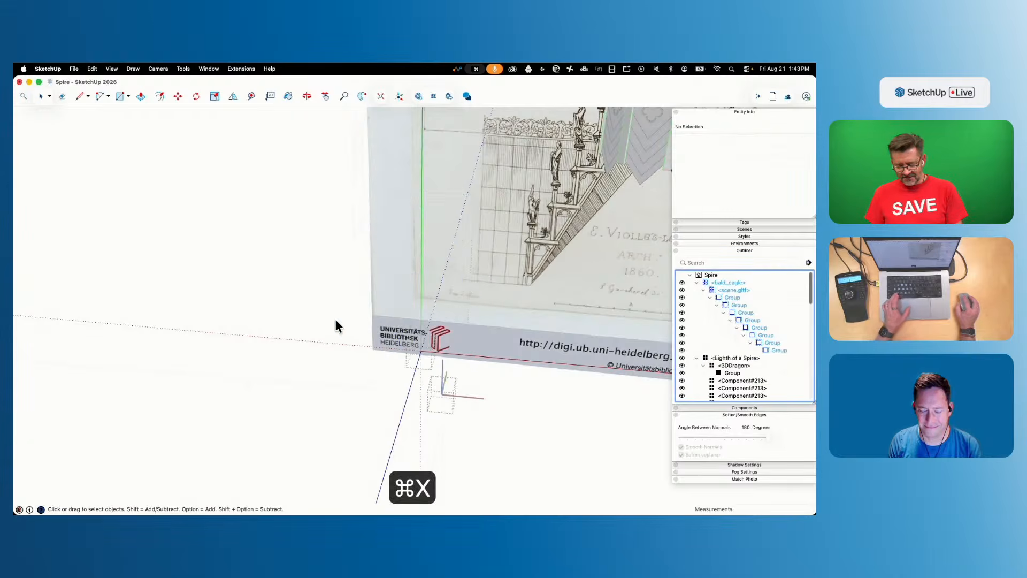
Close every open nesting level of the emptied eagle component and paste the cut eagle group into the main model beside the spire
click(322, 313)
click(322, 313)
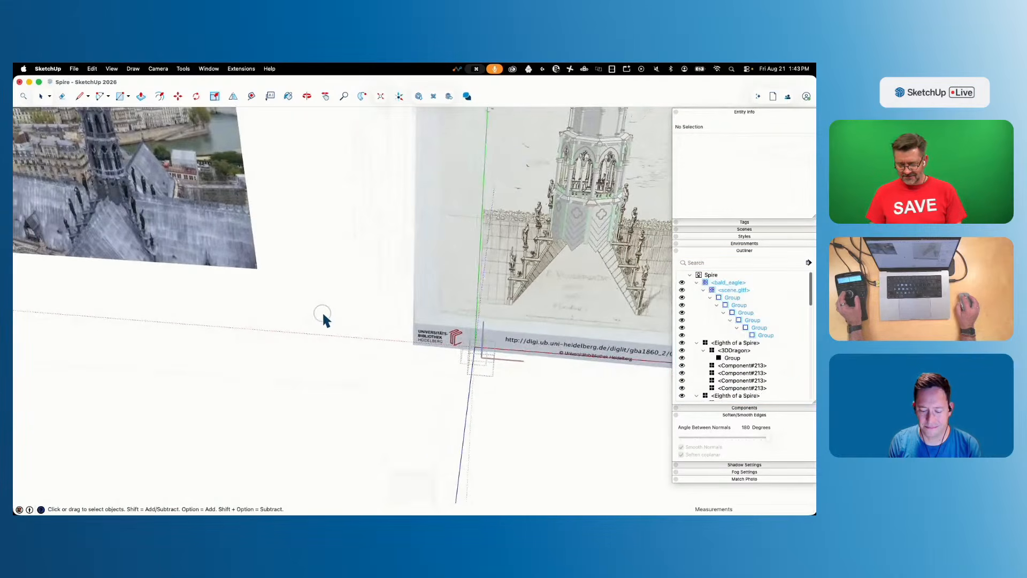
click(323, 314)
click(323, 314)
click(324, 315)
click(323, 314)
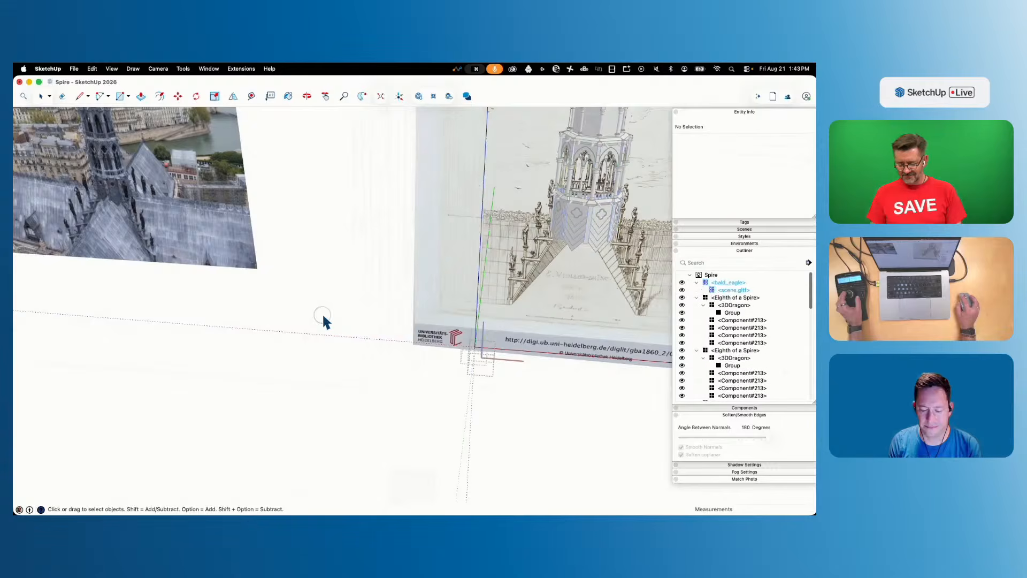
click(323, 314)
click(323, 314)
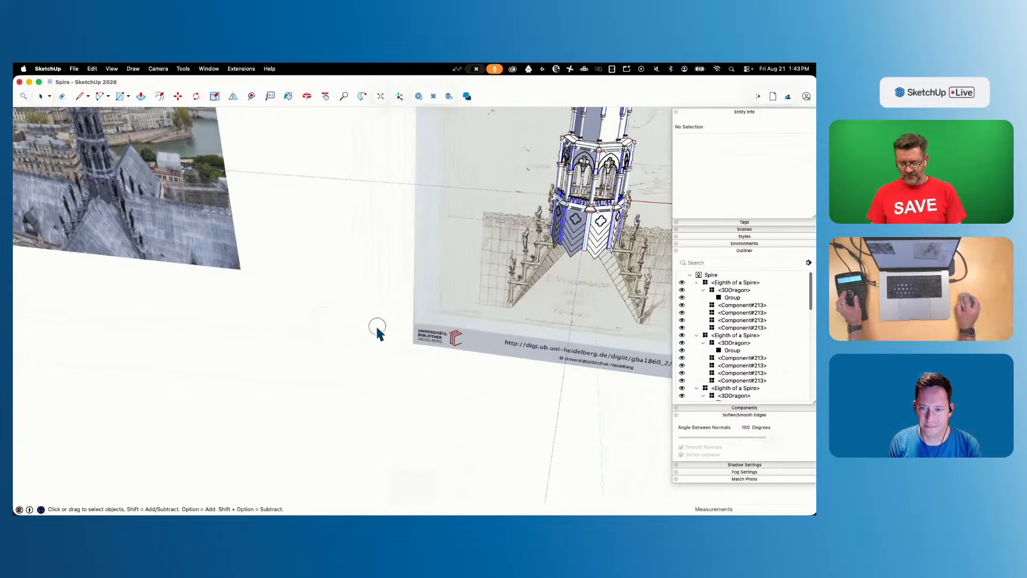
key(super+v)
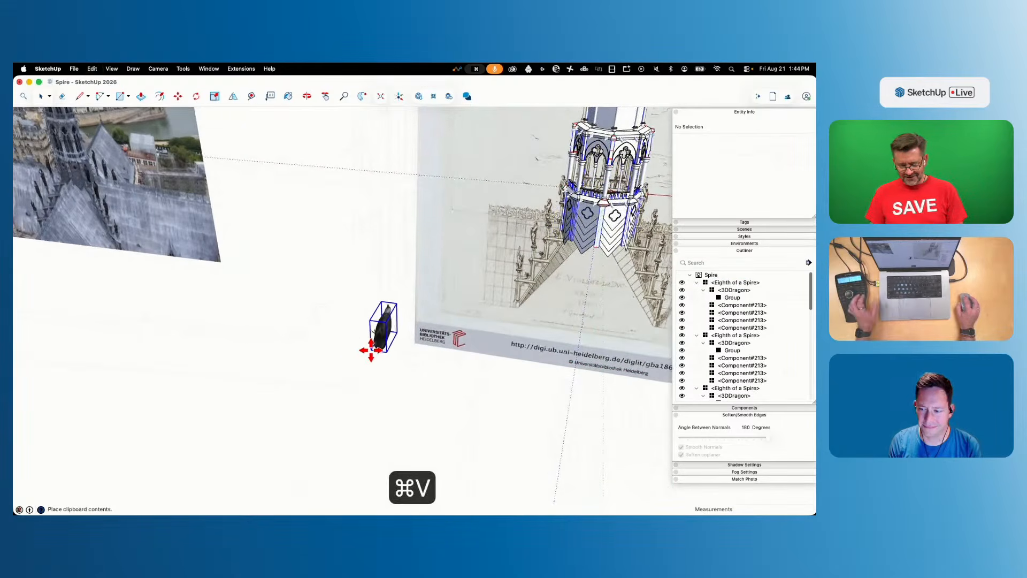
click(395, 350)
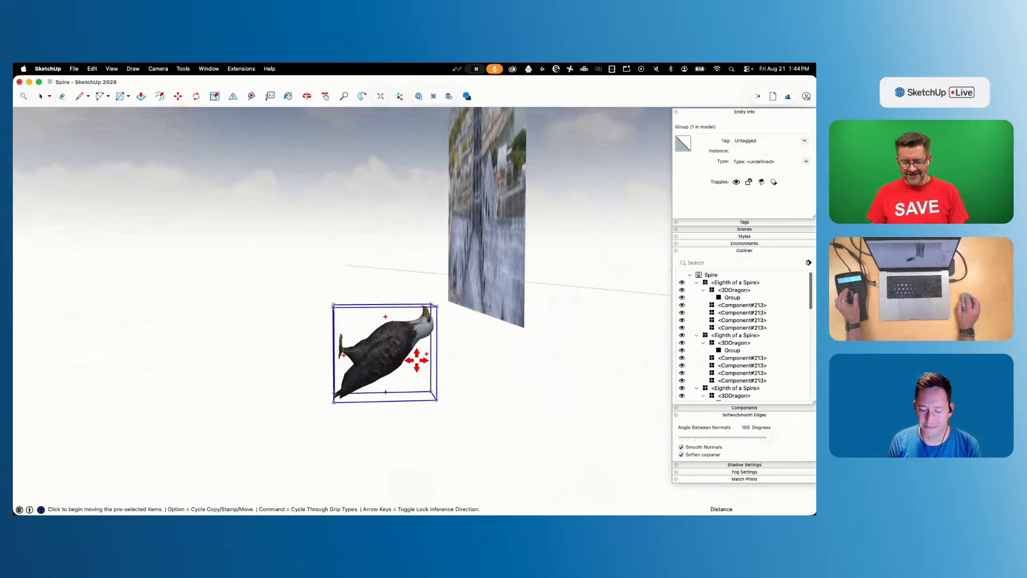
Rotate the pasted eagle 90 degrees about its centre so that it stands upright
click(427, 353)
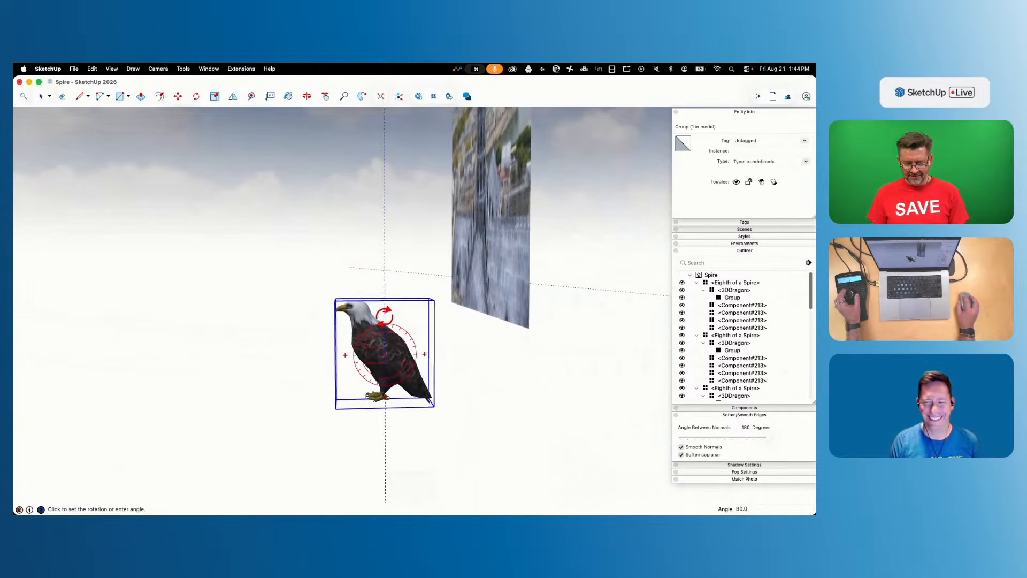
click(385, 313)
key(space)
Open the eagle group, paint all of its faces with the default material, and close the group
double_click(447, 347)
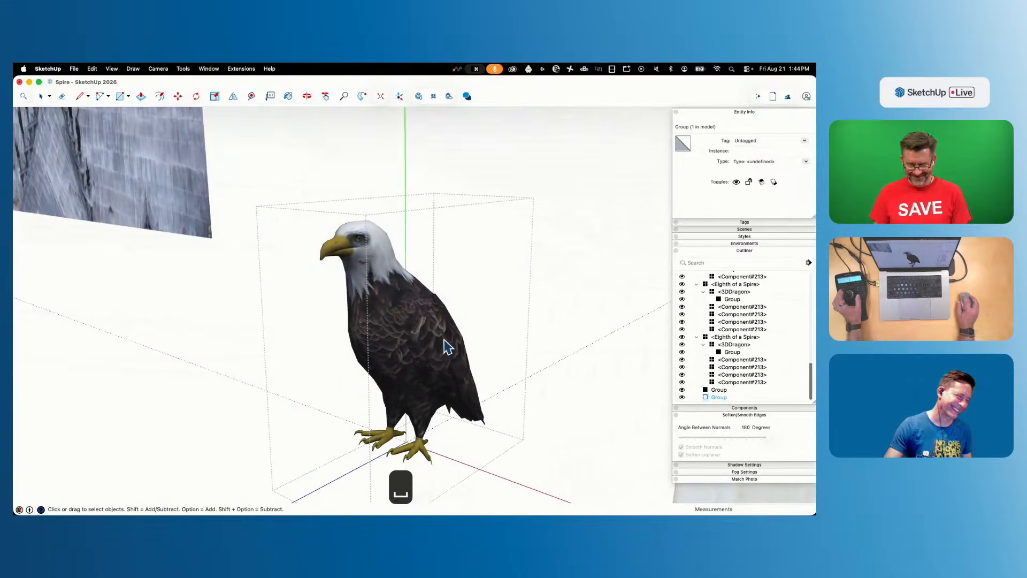
key(super+a)
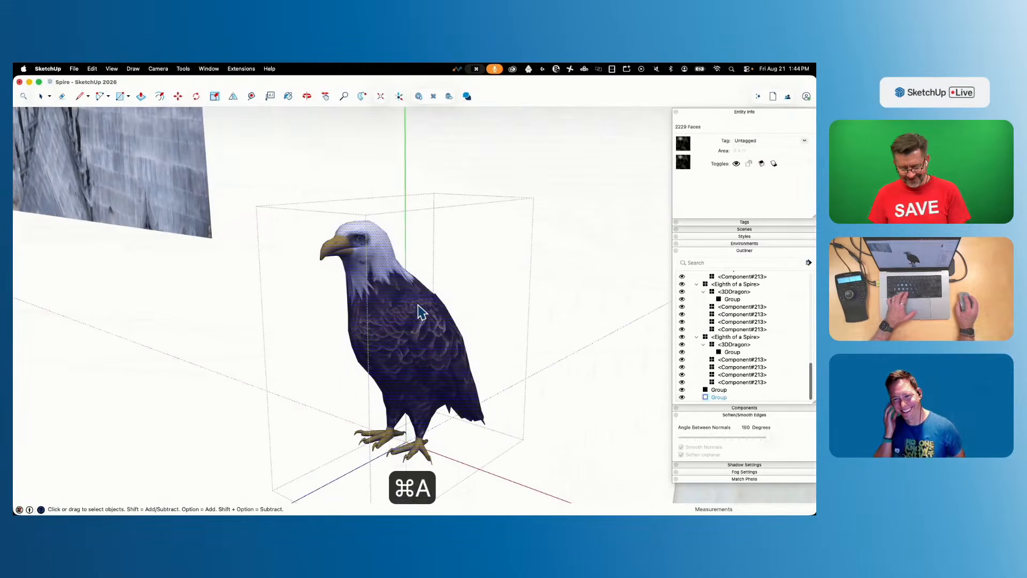
key(b)
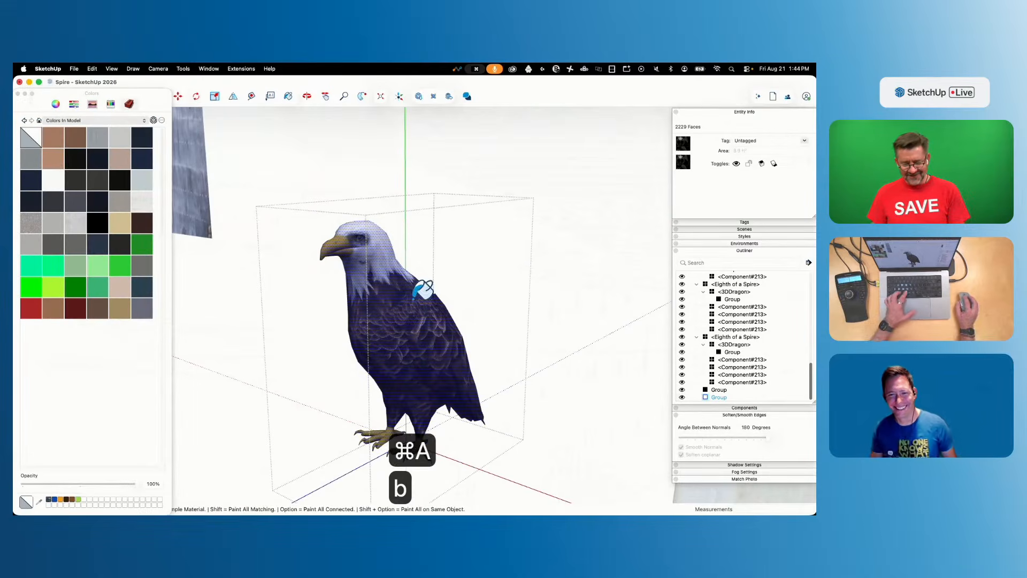
click(465, 366)
key(space)
click(571, 392)
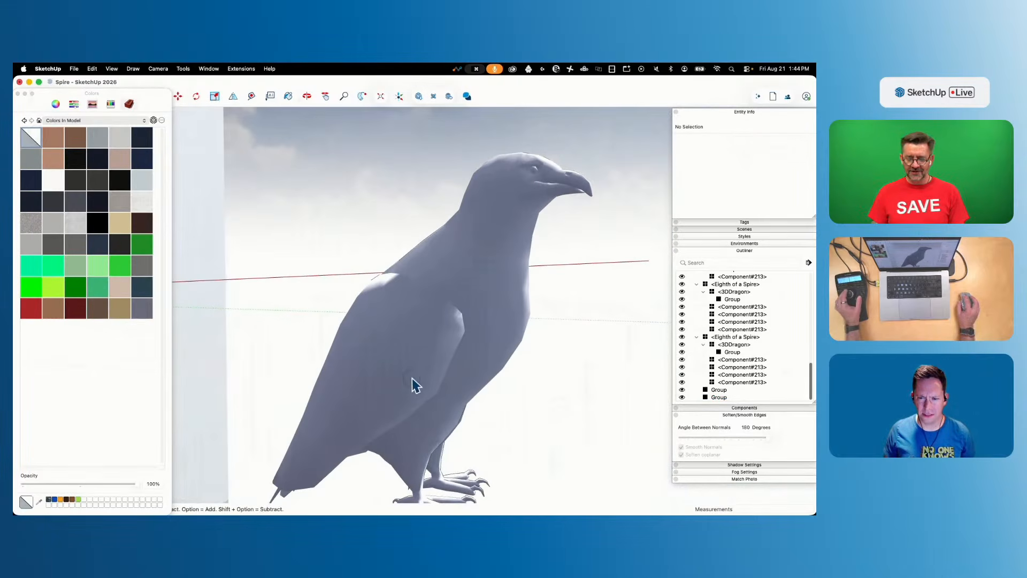
Scale the eagle group down uniformly from a corner of its bounding box
click(412, 379)
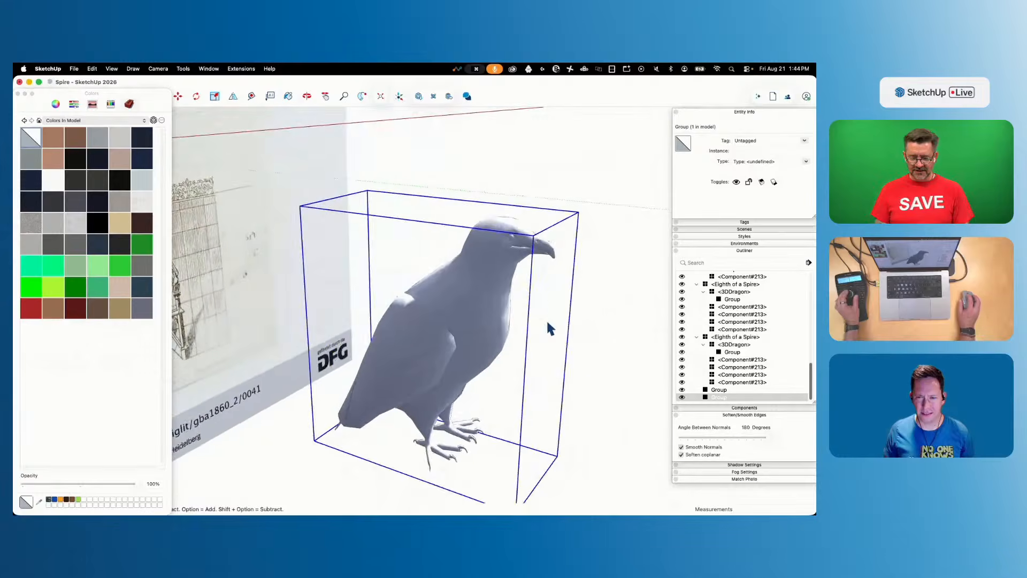
key(s)
drag(568, 213, 367, 352)
Move the eagle by a point near its feet onto the tip of the taller pinnacle
key(m)
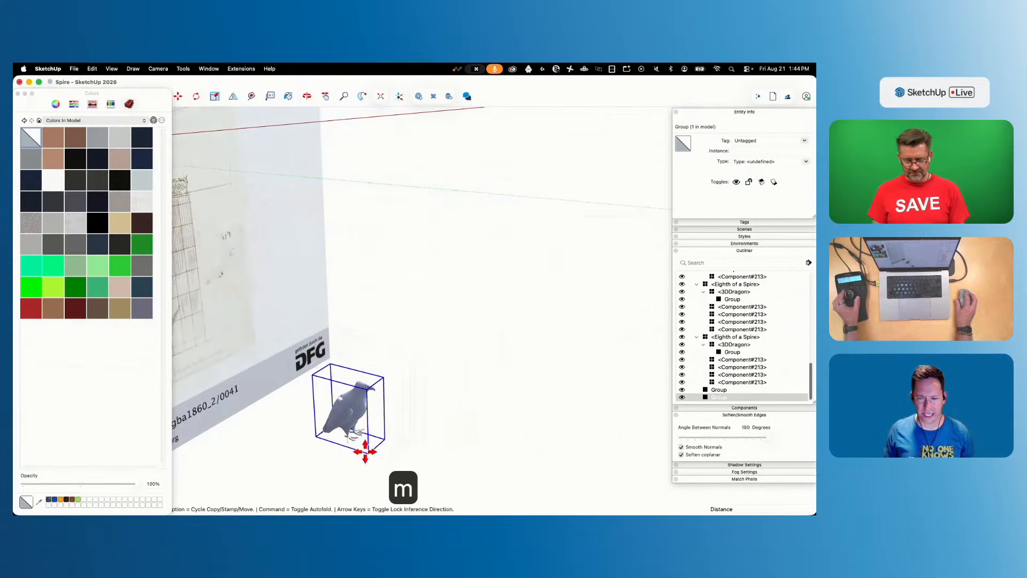
scroll(390, 407, up, 1)
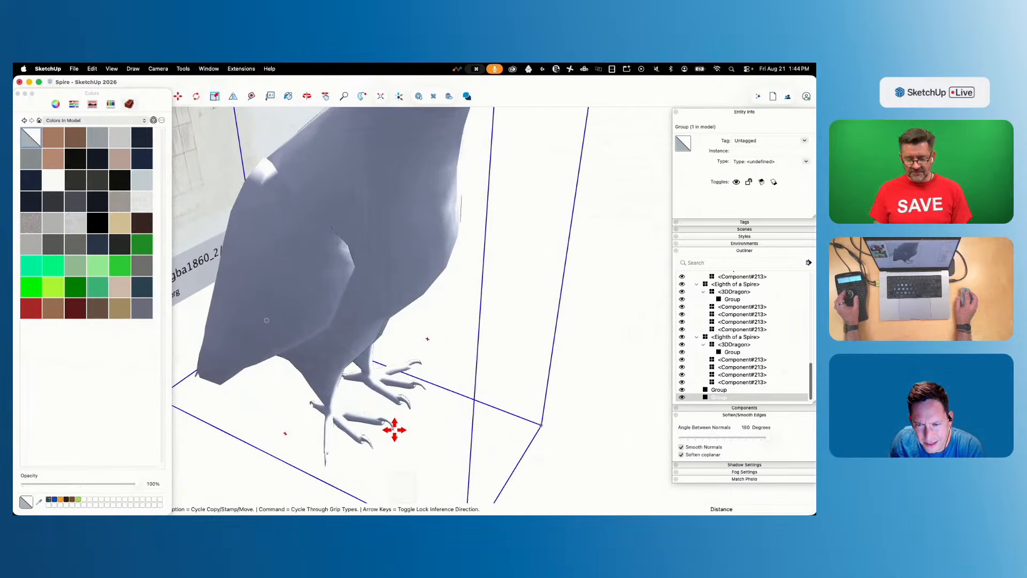
click(394, 429)
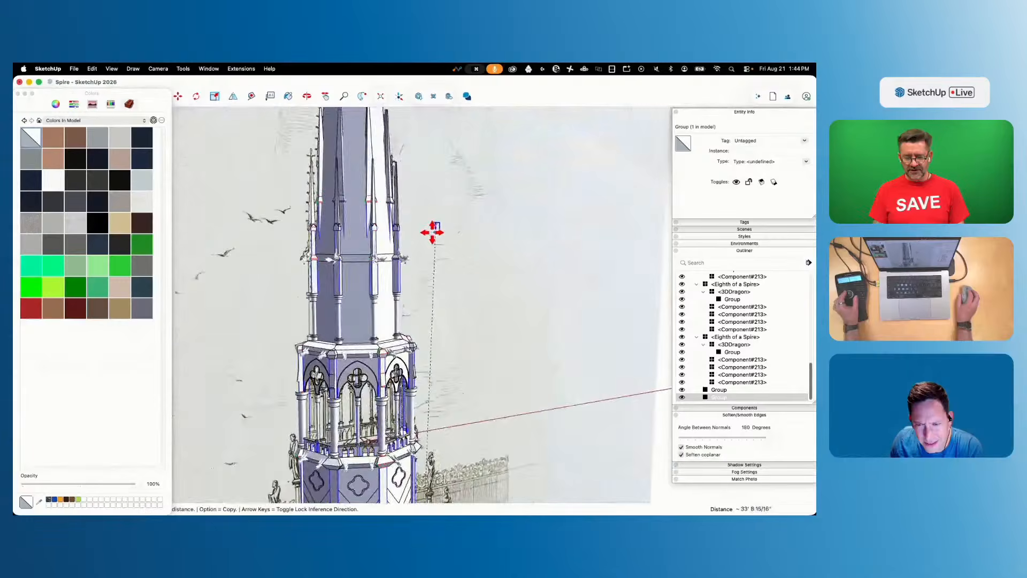
scroll(432, 232, up, 6)
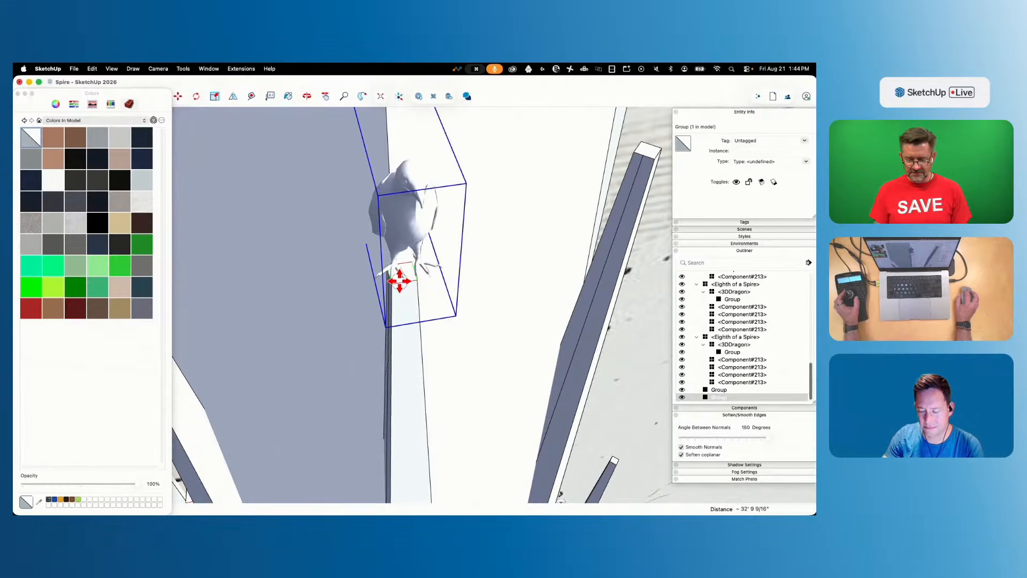
click(399, 281)
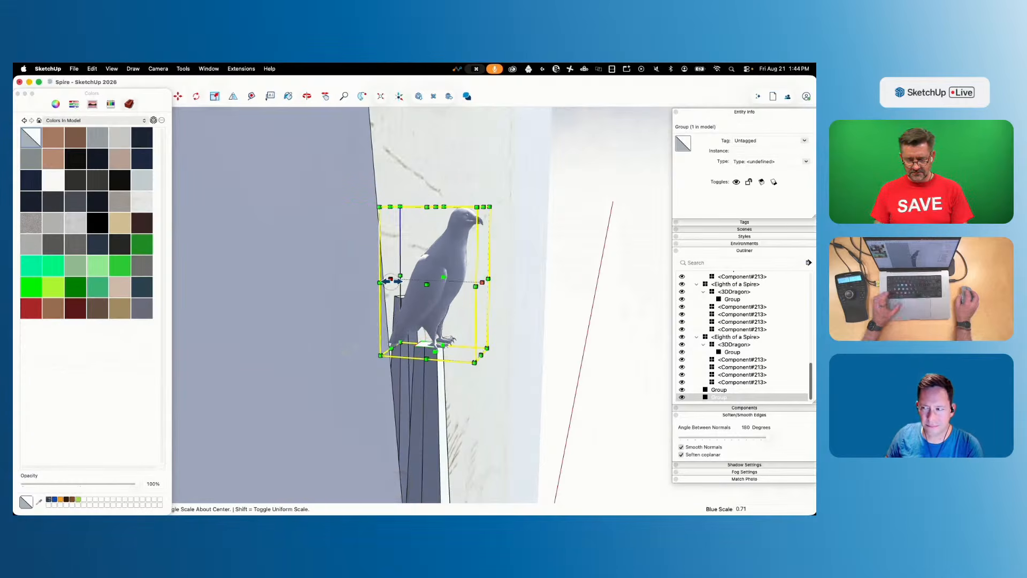
Shift the eagle along the green axis until its feet stand over the pinnacle's flat tip
key(m)
click(504, 361)
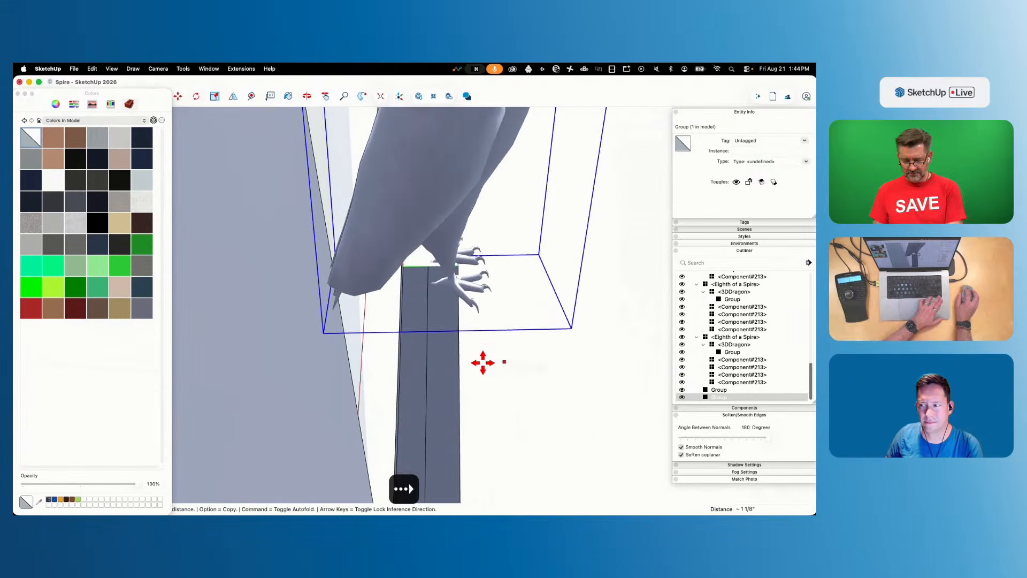
key(Left)
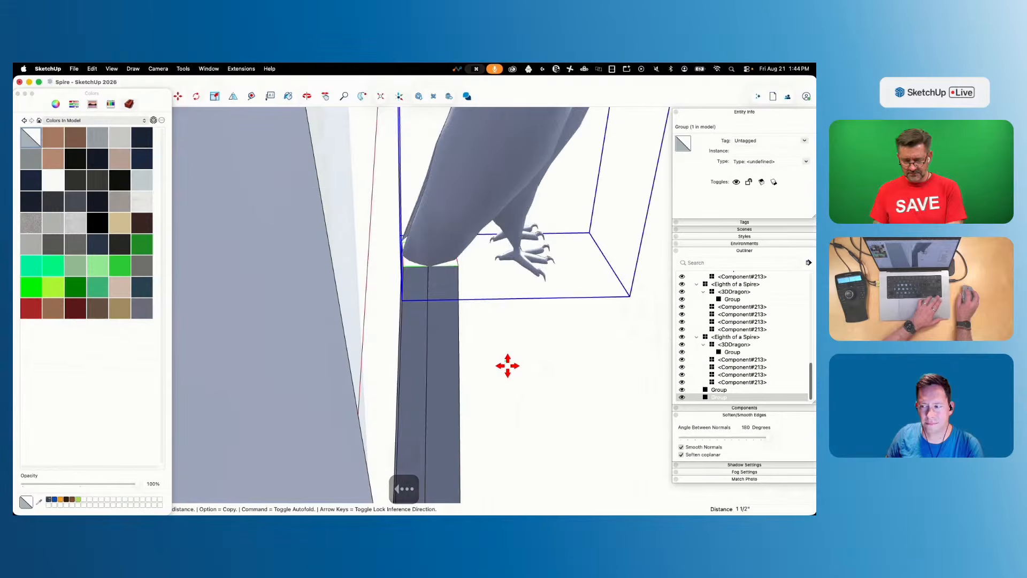
click(504, 363)
click(433, 269)
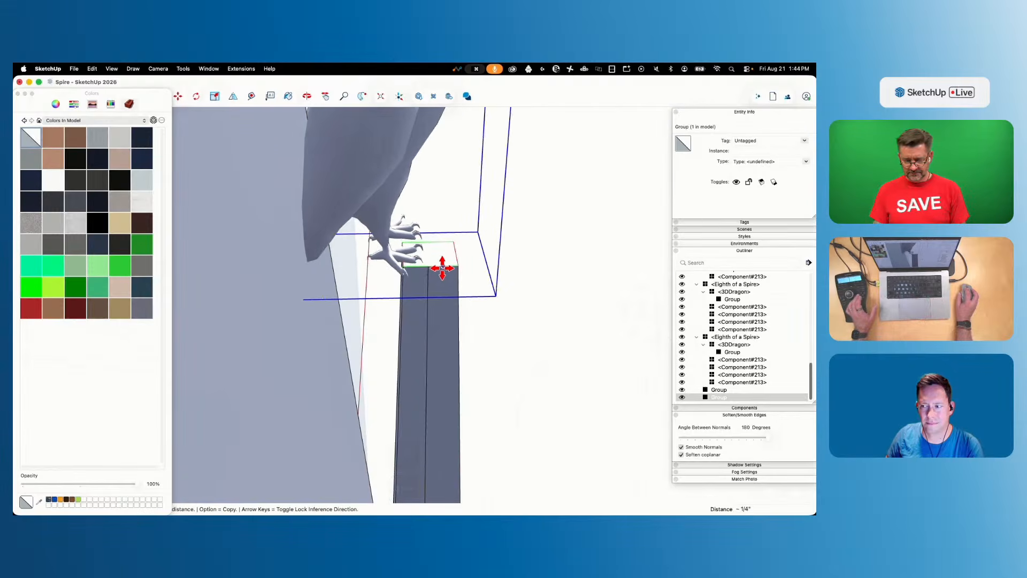
click(477, 270)
key(space)
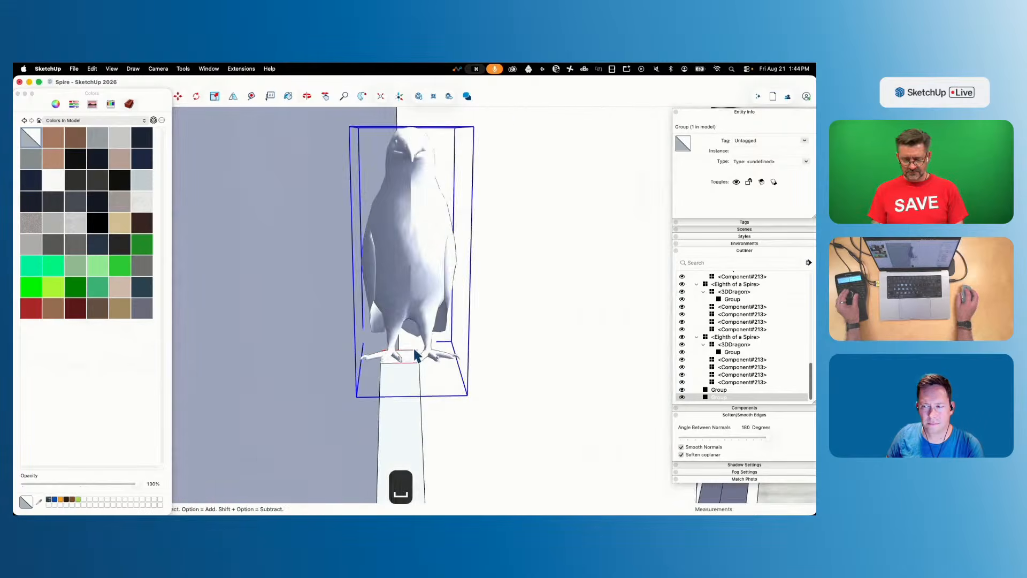
Raise the eagle vertically about 5/8" above the pinnacle's tip
key(m)
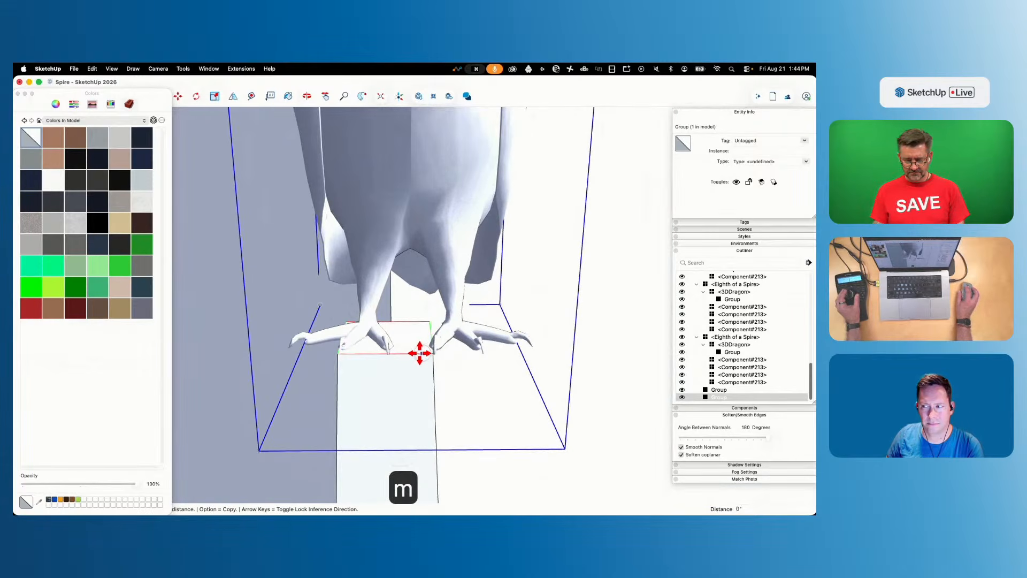
key(space)
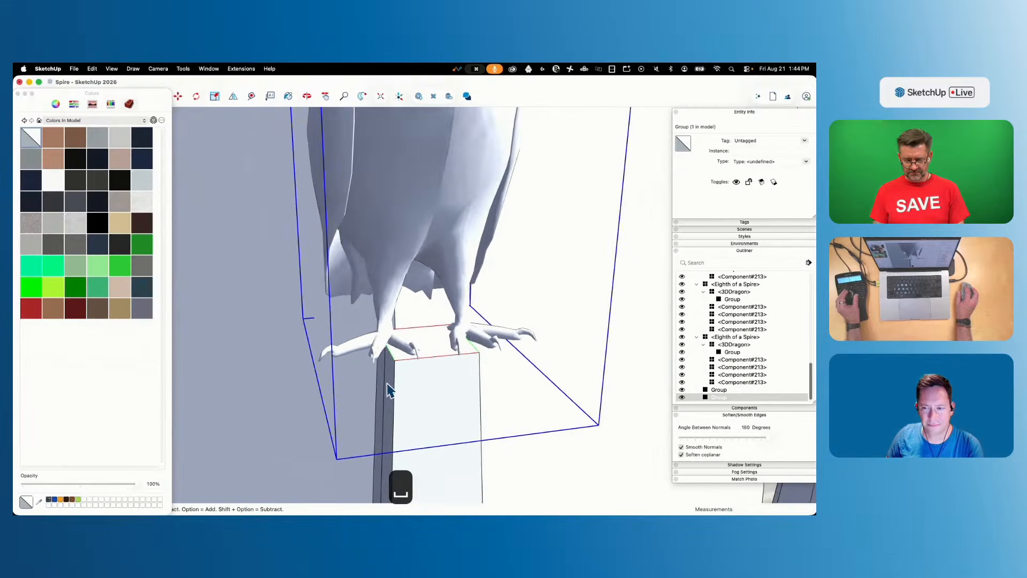
click(423, 367)
key(m)
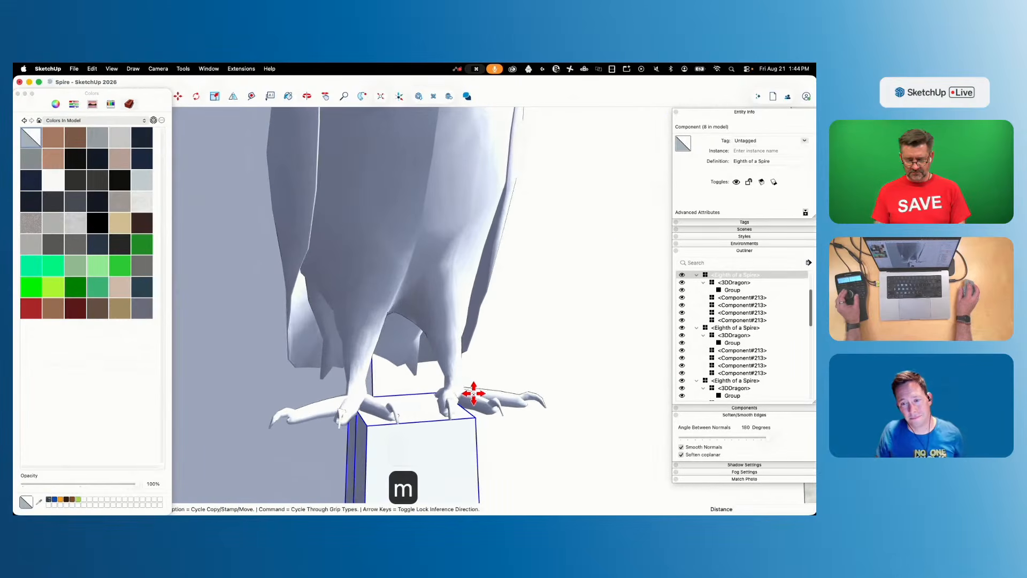
key(space)
click(443, 424)
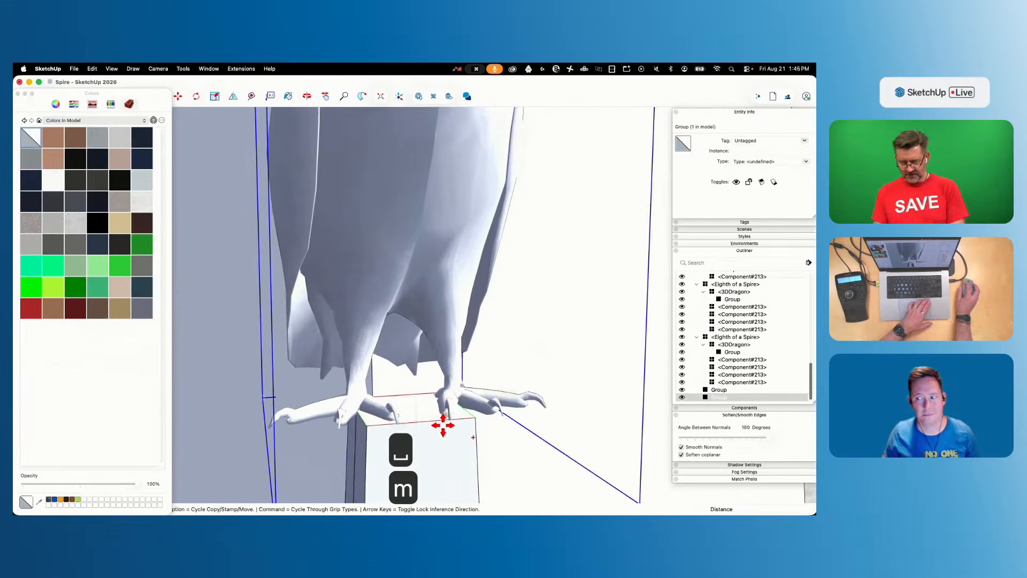
click(422, 422)
key(Up)
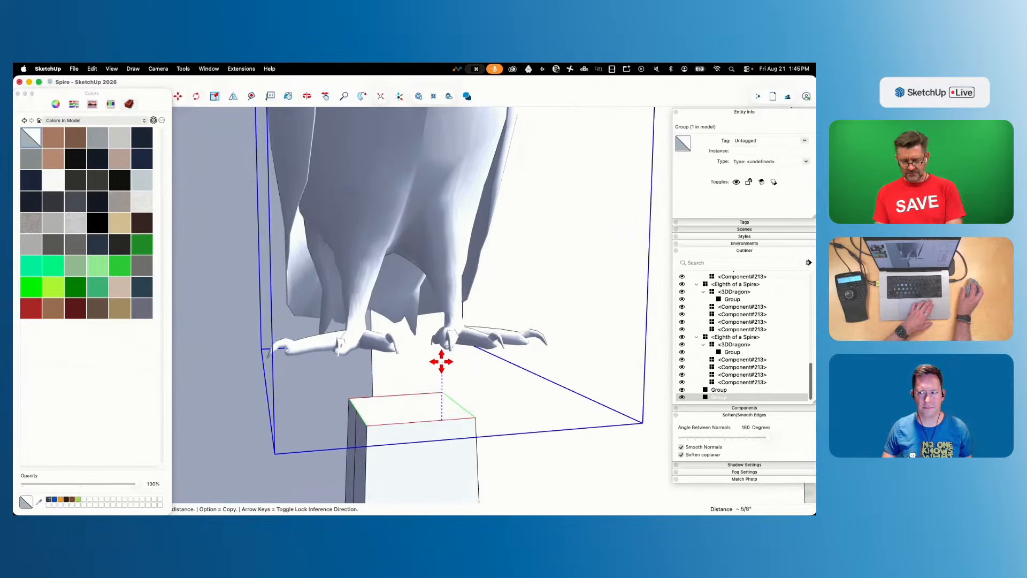
click(440, 357)
Draw a circle of about 1 1/2" radius on the pinnacle's tip and push it up about 3/4" as a base under the eagle
key(c)
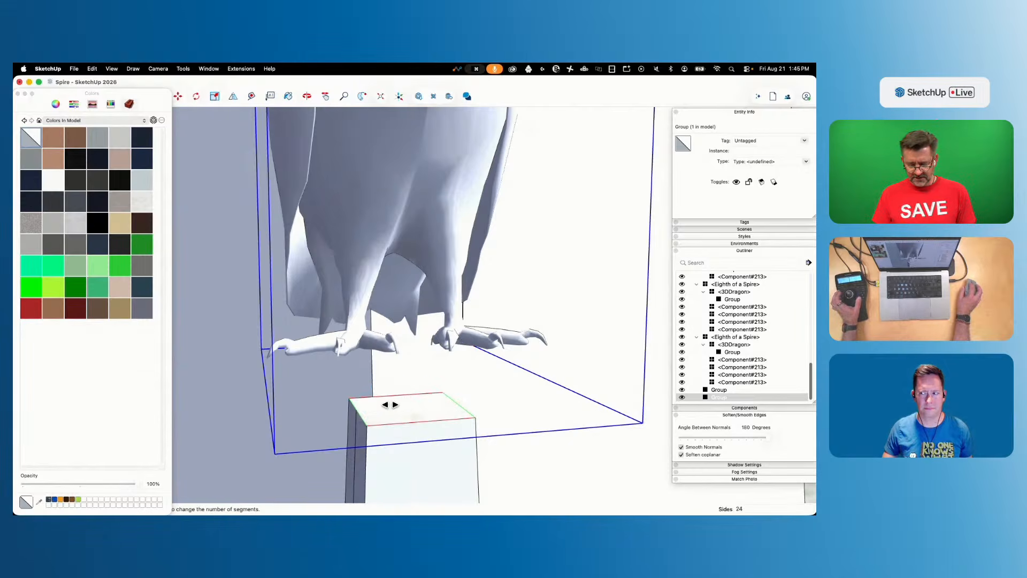
scroll(488, 419, down, 6)
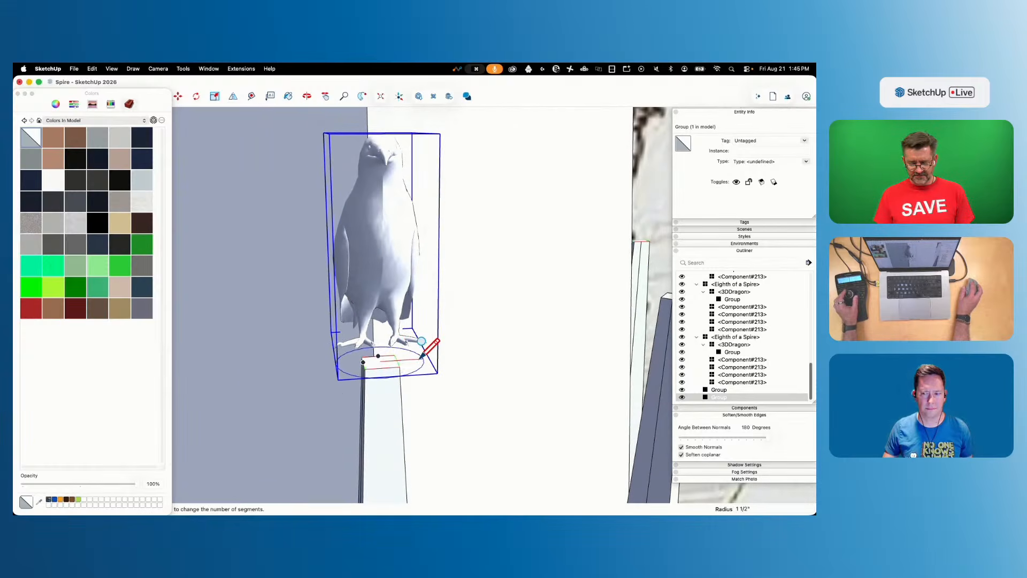
click(423, 358)
key(p)
click(408, 367)
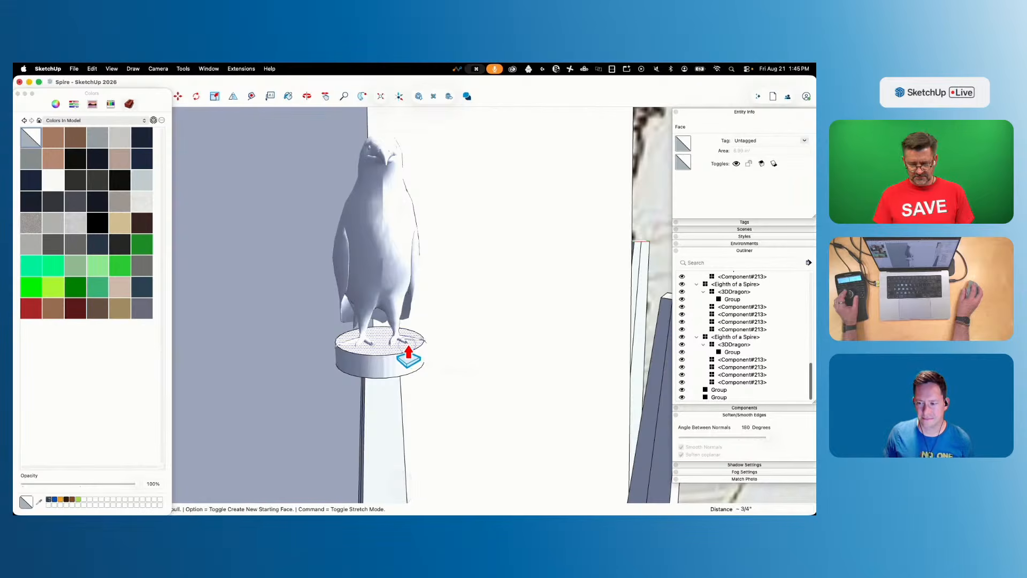
click(409, 354)
key(space)
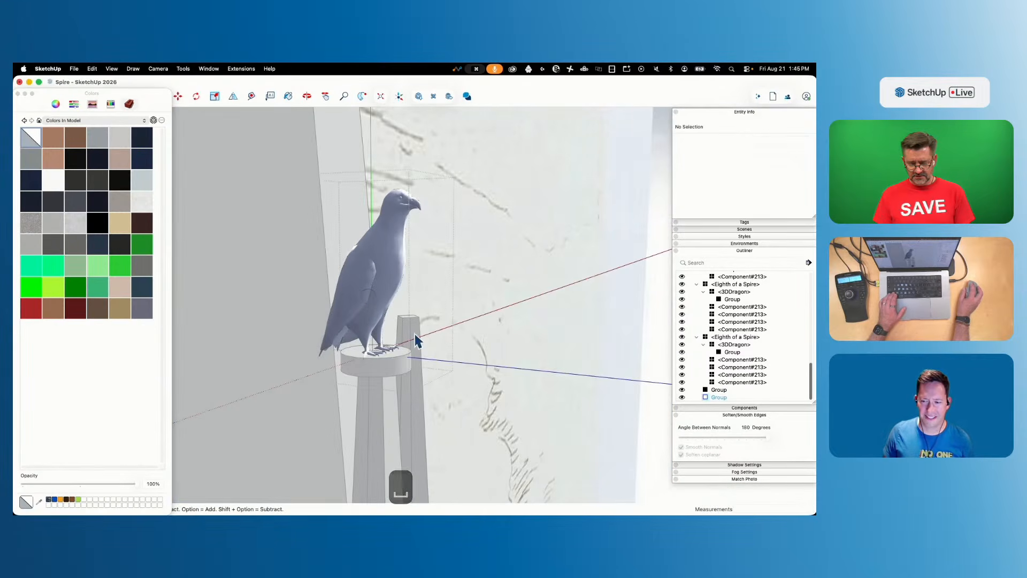
Cut the eagle together with its round base and paste them in place inside the Eighth of a Spire component, closing the component
click(377, 309)
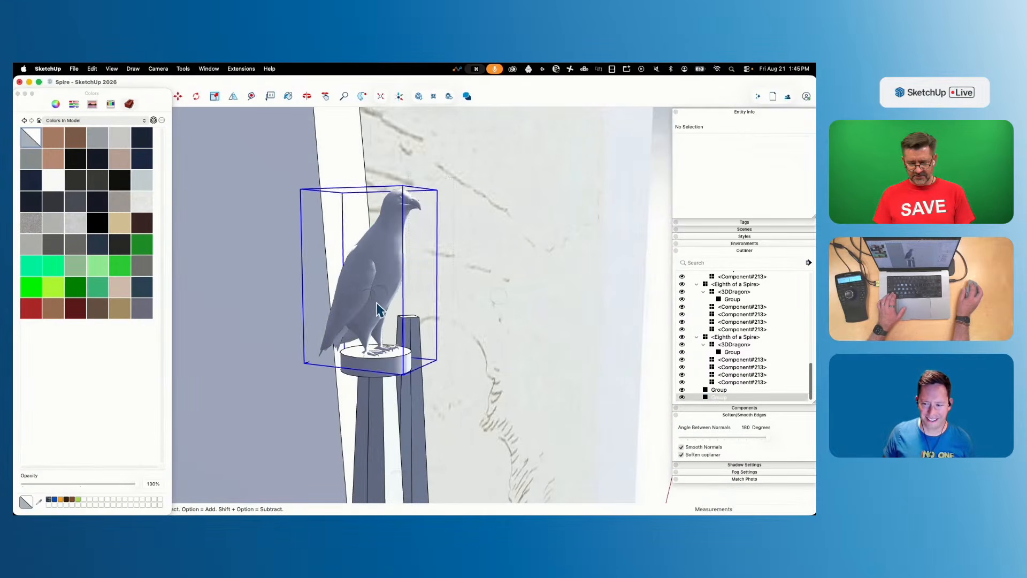
shift+click(378, 369)
key(super+x)
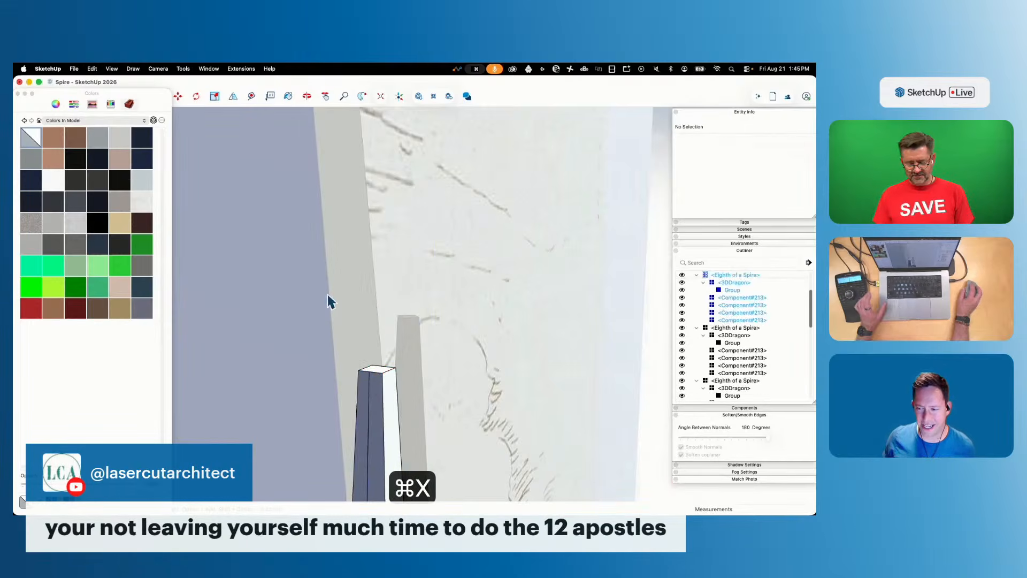
click(92, 68)
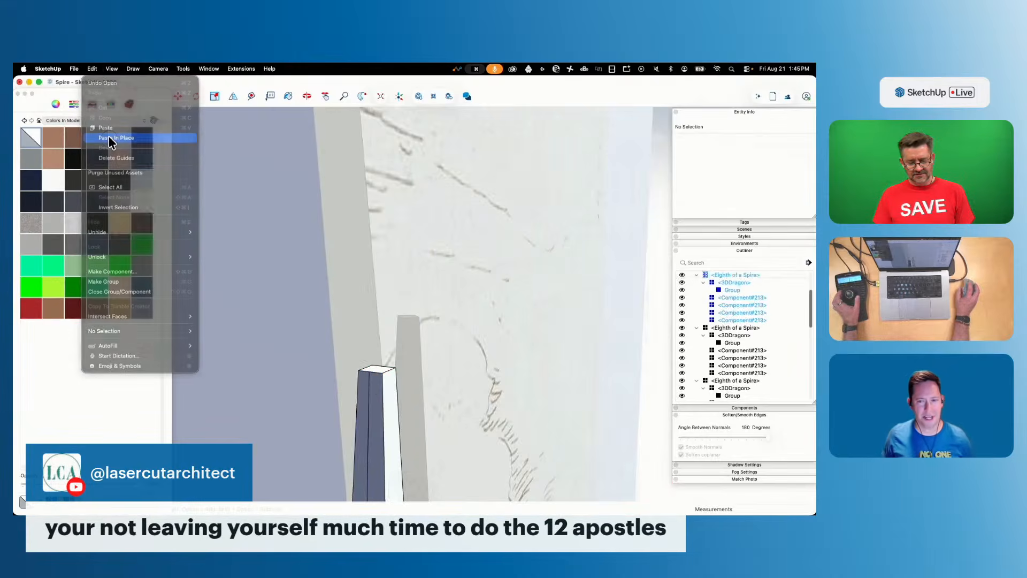
click(107, 140)
key(space)
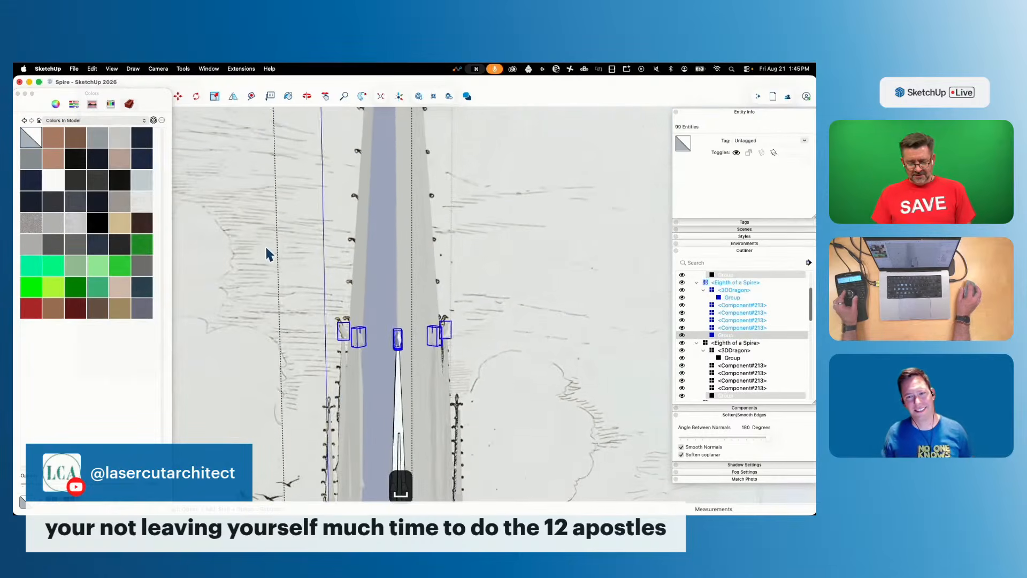
click(254, 192)
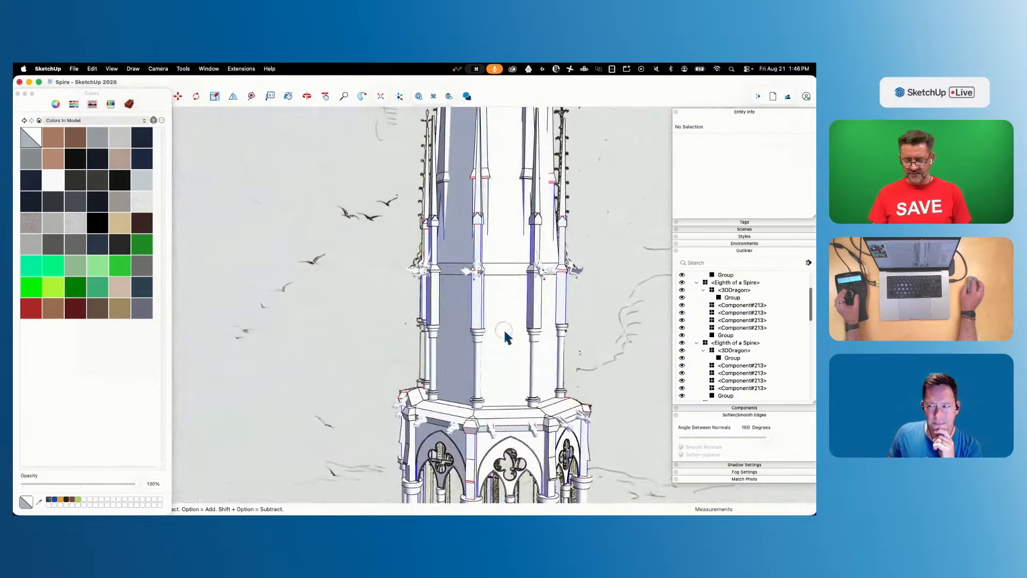
Open the Eighth of a Spire component, draw a horizontal line across the upper wall panel and a vertical centre line from its midpoint to the base
double_click(503, 329)
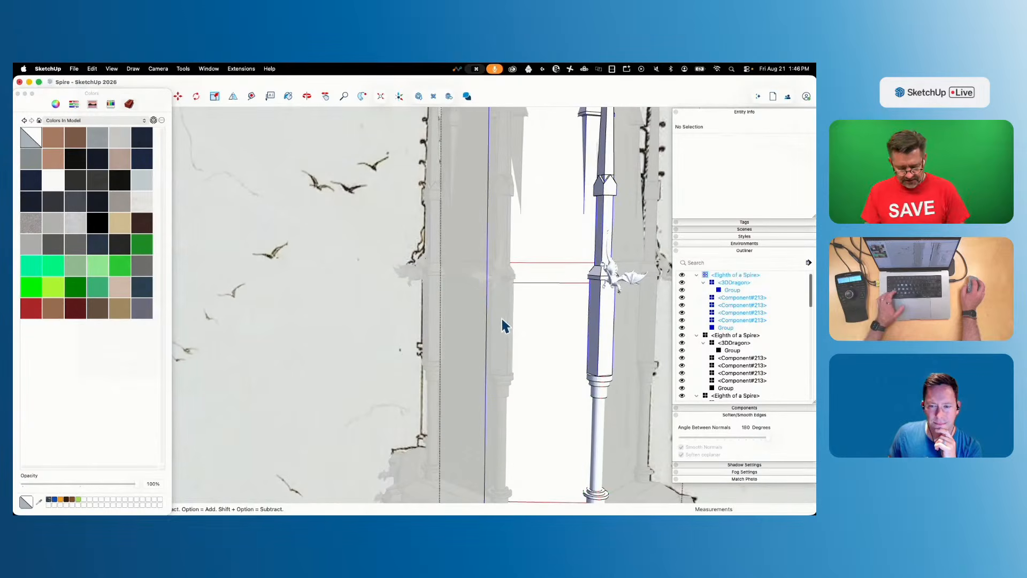
key(x)
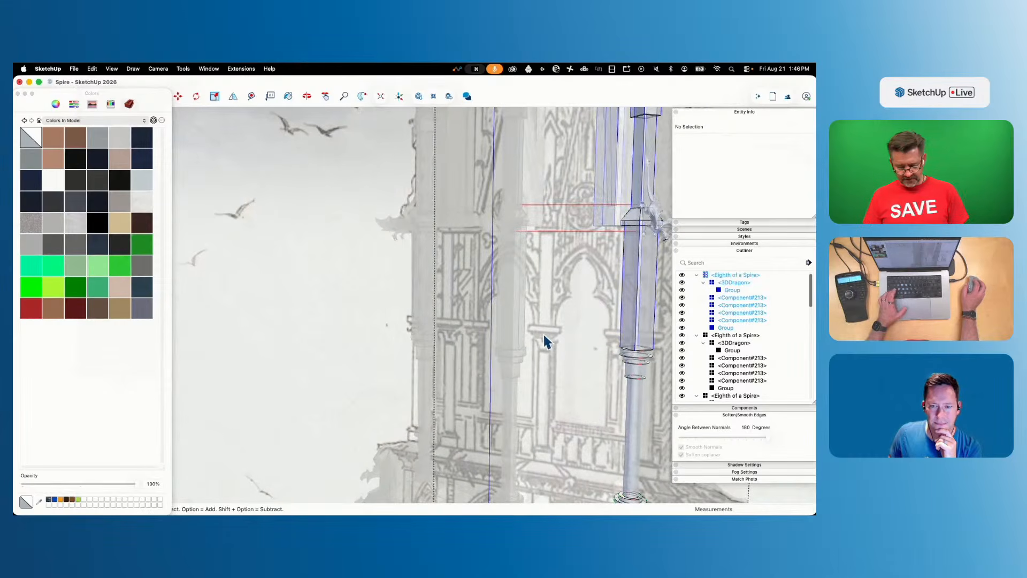
key(l)
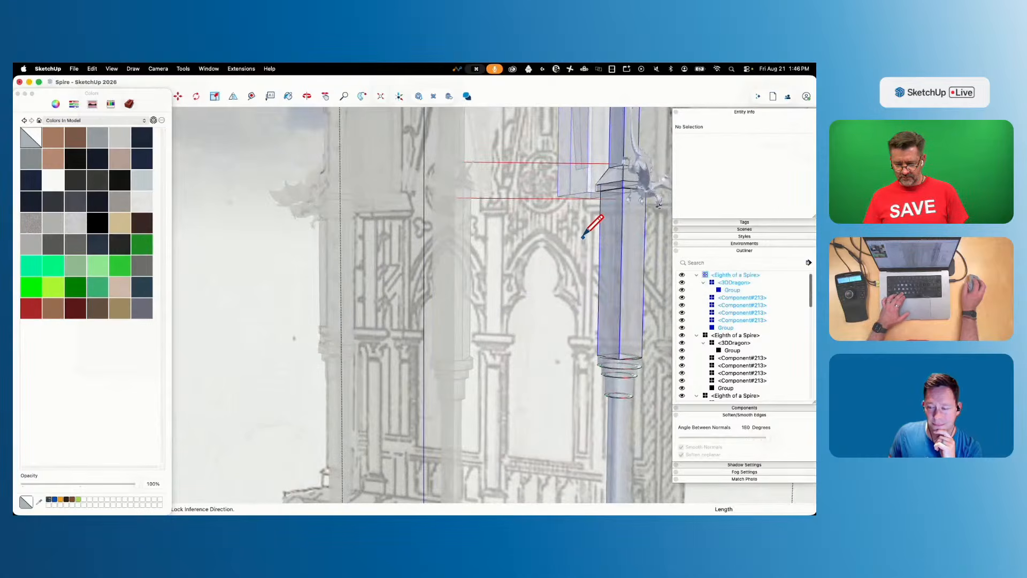
key(x)
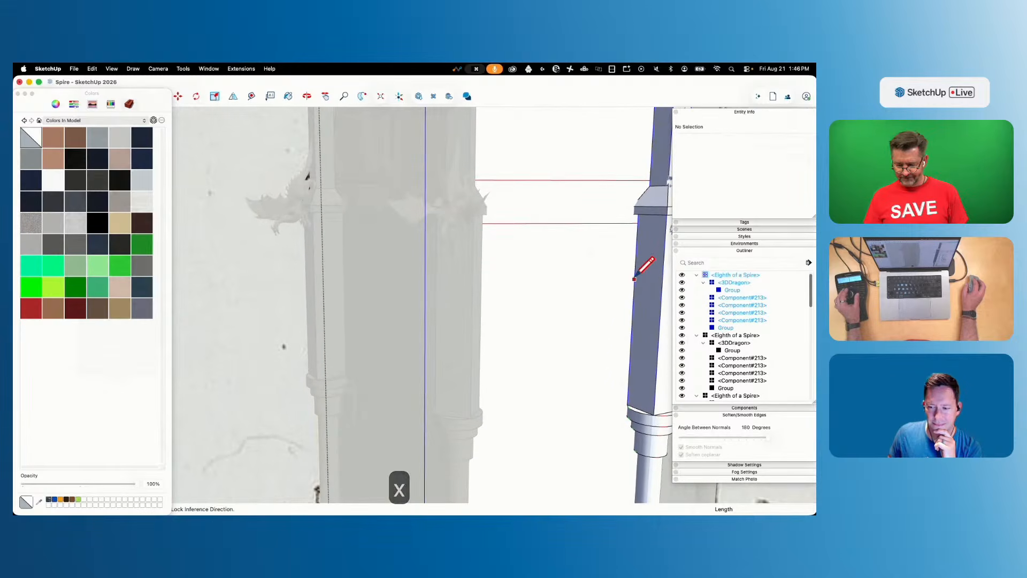
click(633, 263)
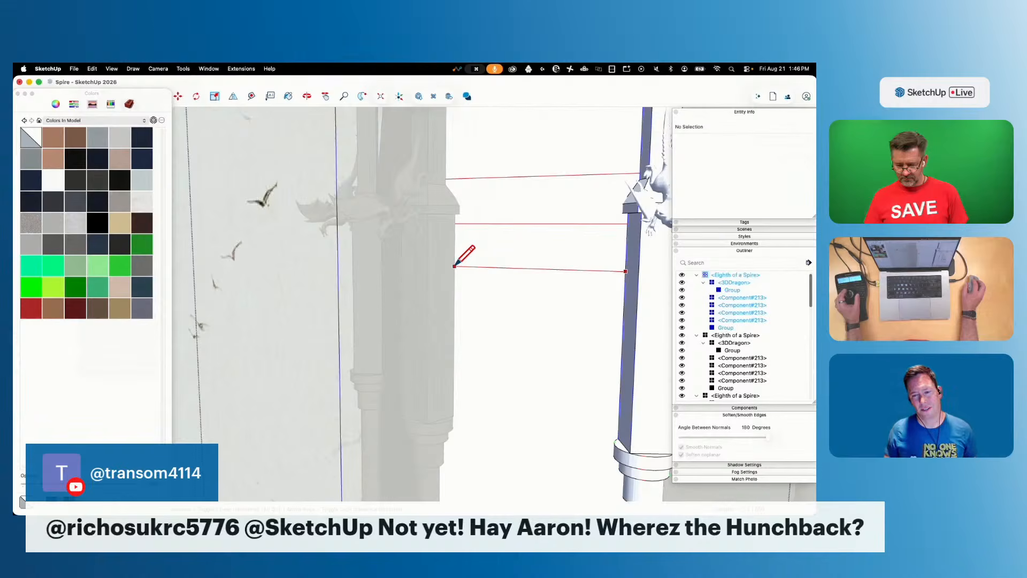
click(513, 267)
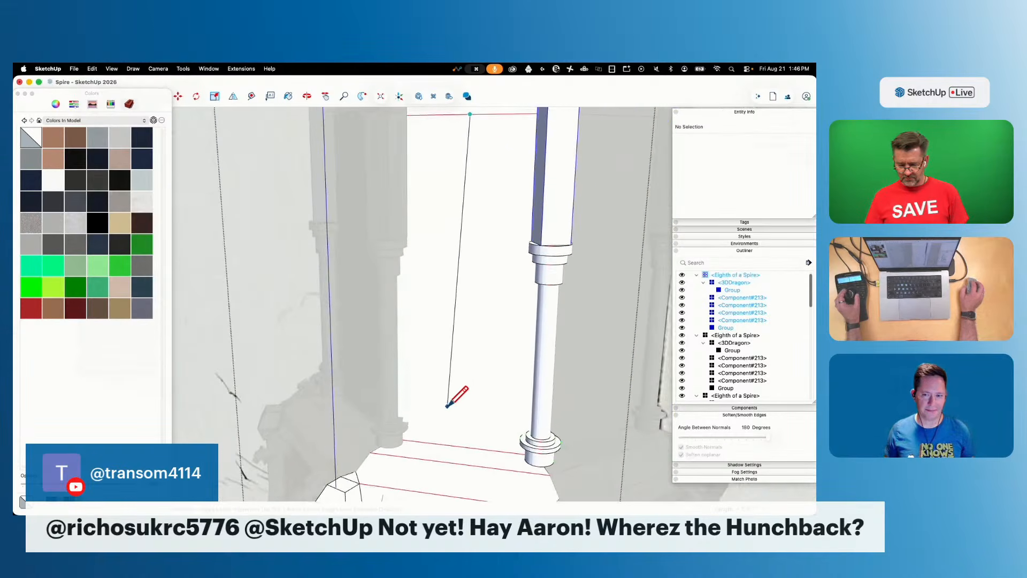
click(463, 446)
key(space)
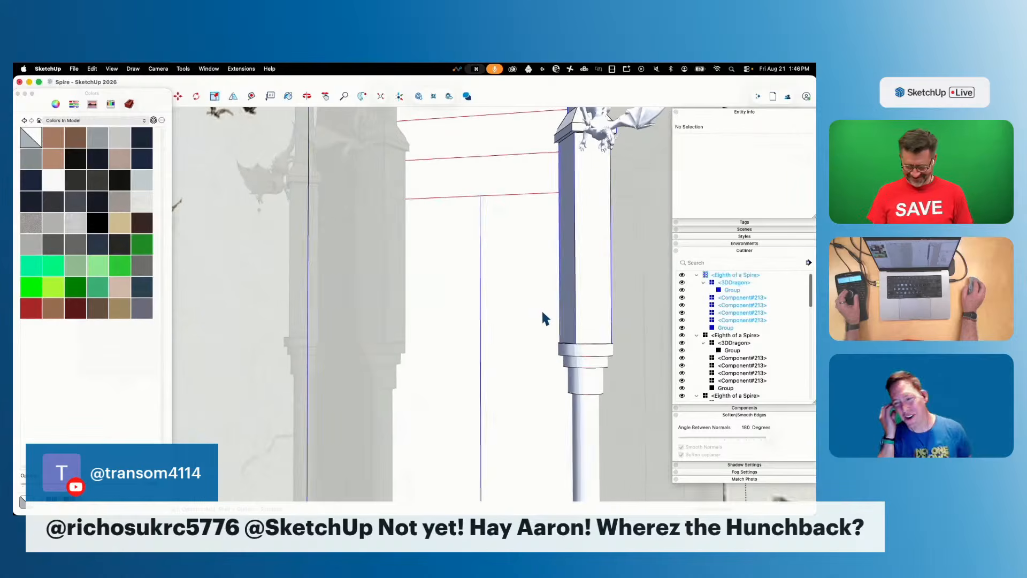
Draw a horizontal line across the wall at the pinnacle shaft's capital and reverse the enclosed half-panel face beside the pinnacle
key(x)
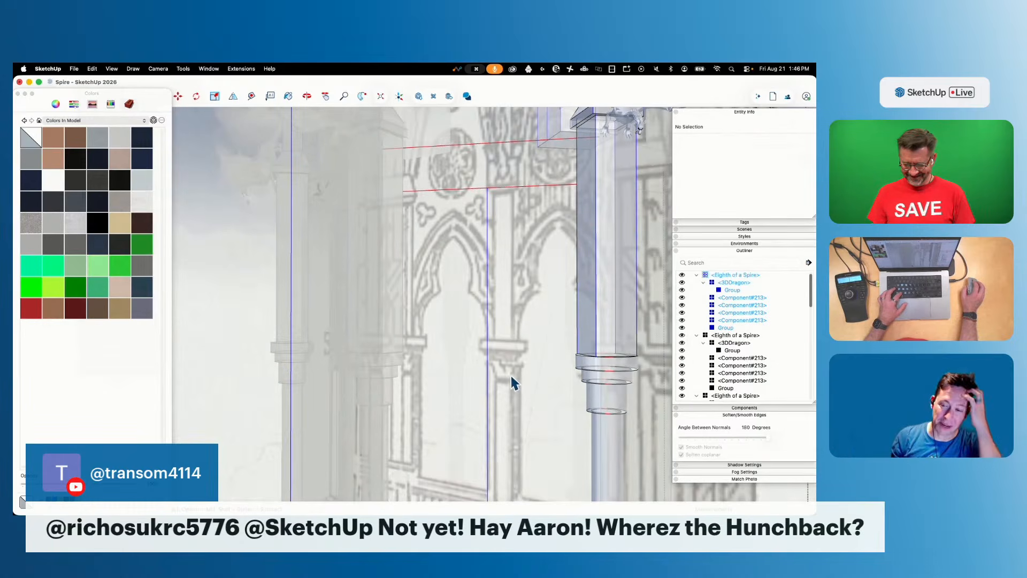
key(x)
key(l)
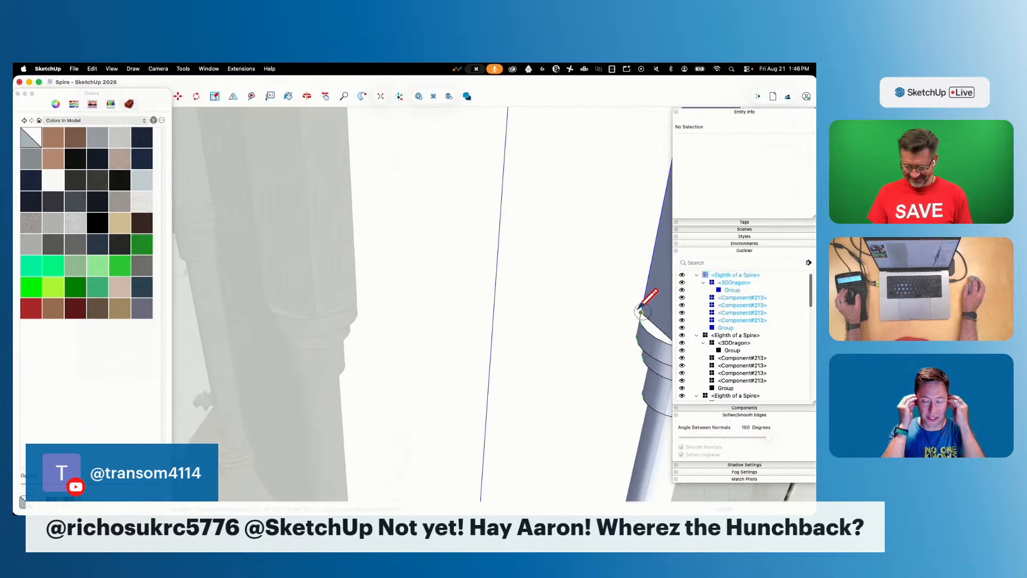
click(356, 290)
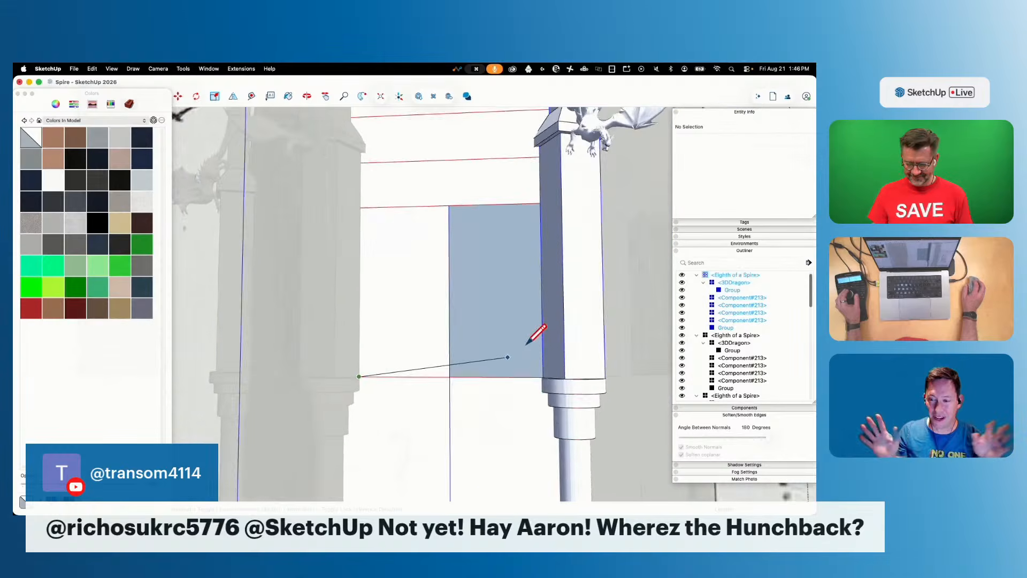
key(space)
right_click(492, 332)
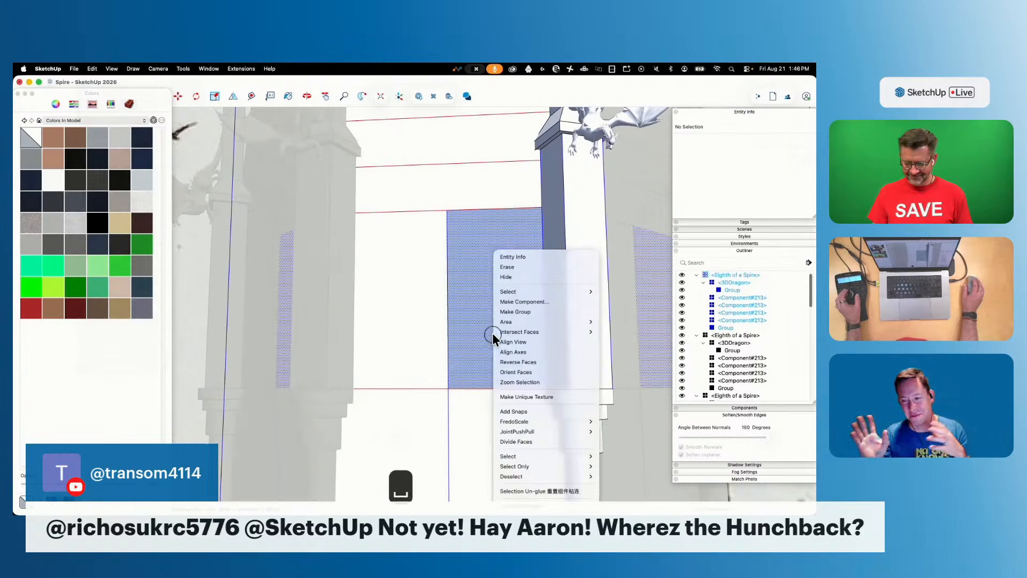
click(520, 362)
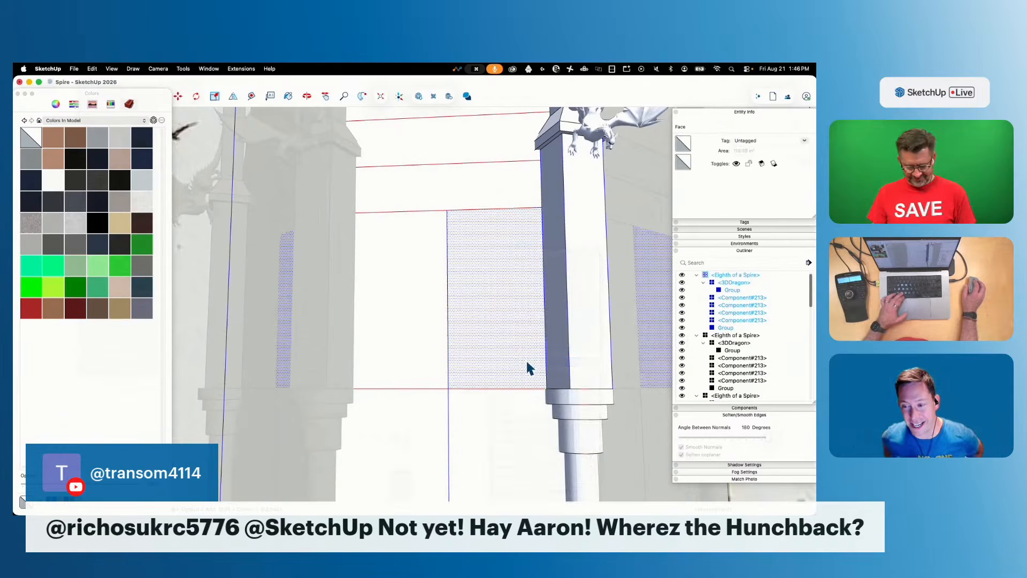
Divide the reversed half panel with a horizontal line at mid-height, from the vertical centre line to the pinnacle
key(x)
key(x)
key(l)
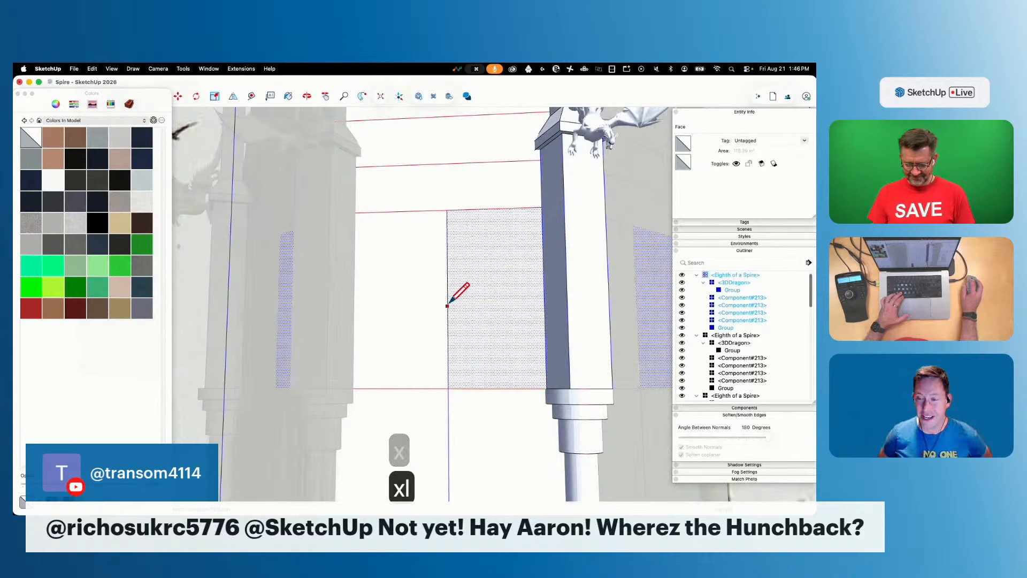
click(545, 296)
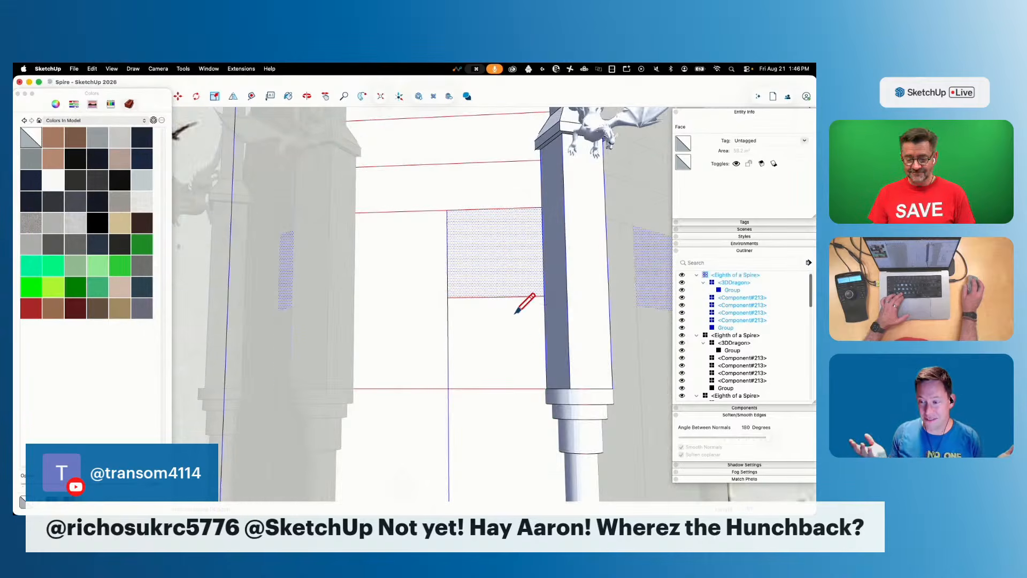
Draw two stacked arcs from the panel's apex through the mid-height line's midpoint to the capital, and erase that mid-height line
key(x)
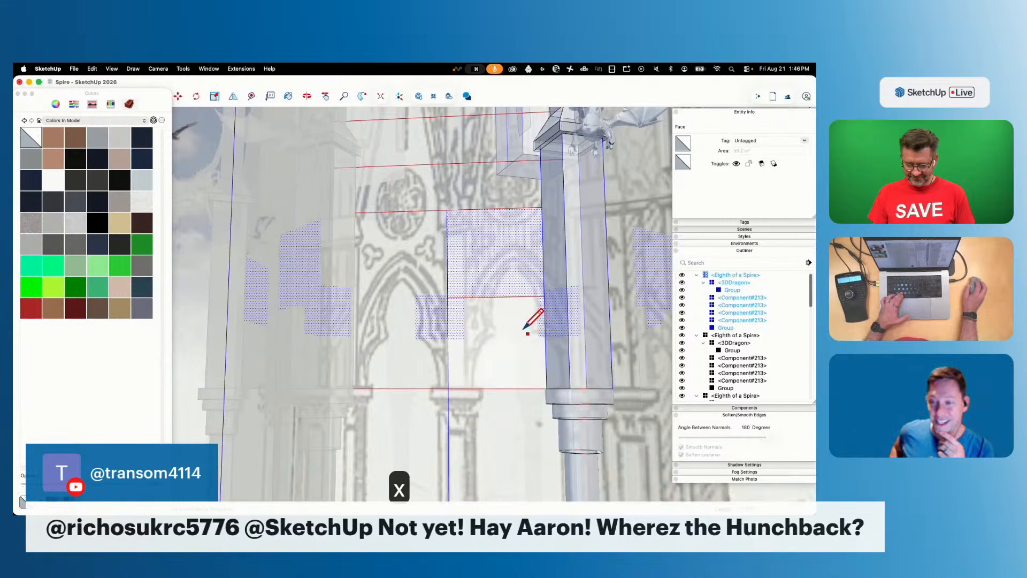
key(x)
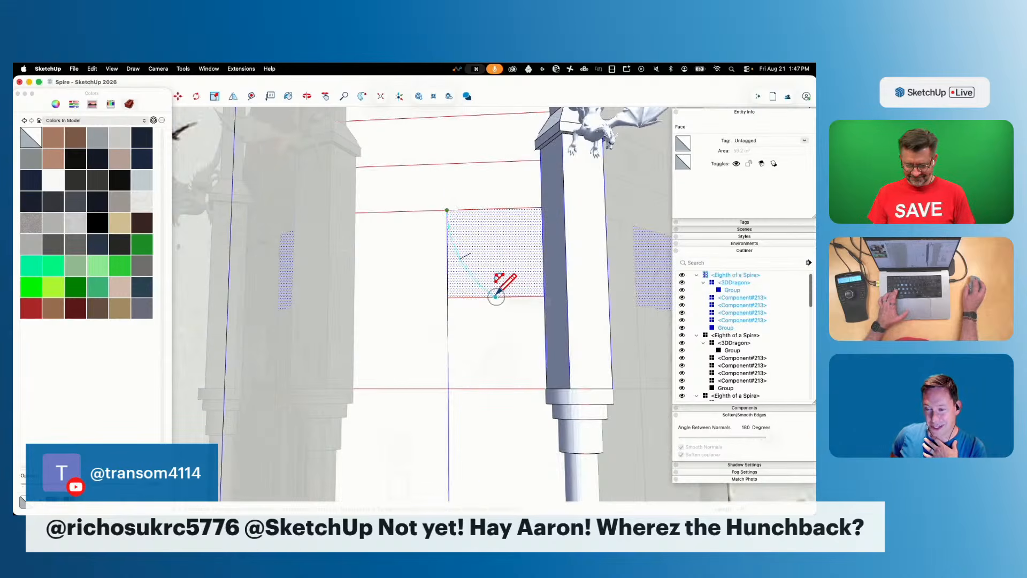
click(488, 265)
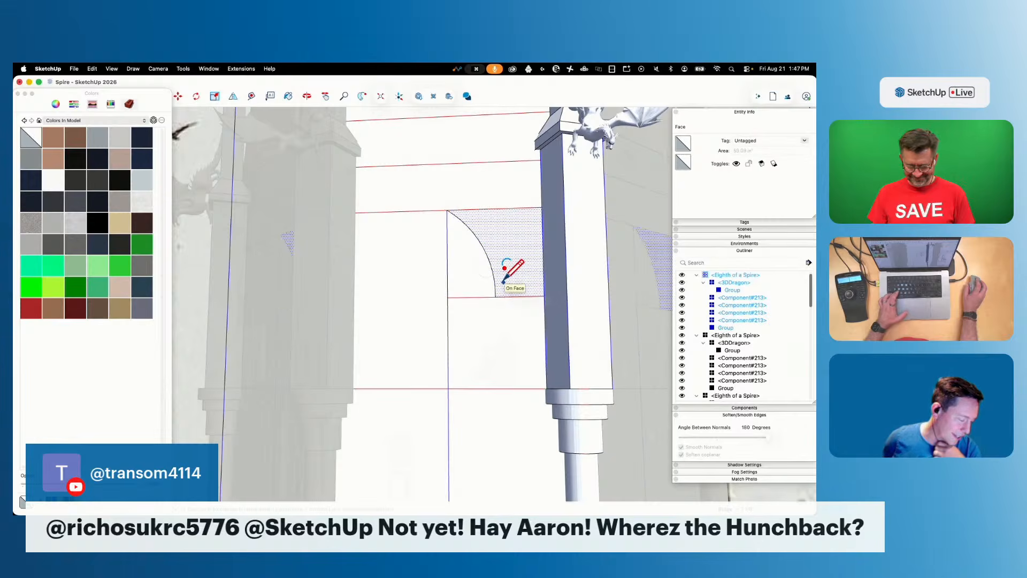
key(x)
key(x)
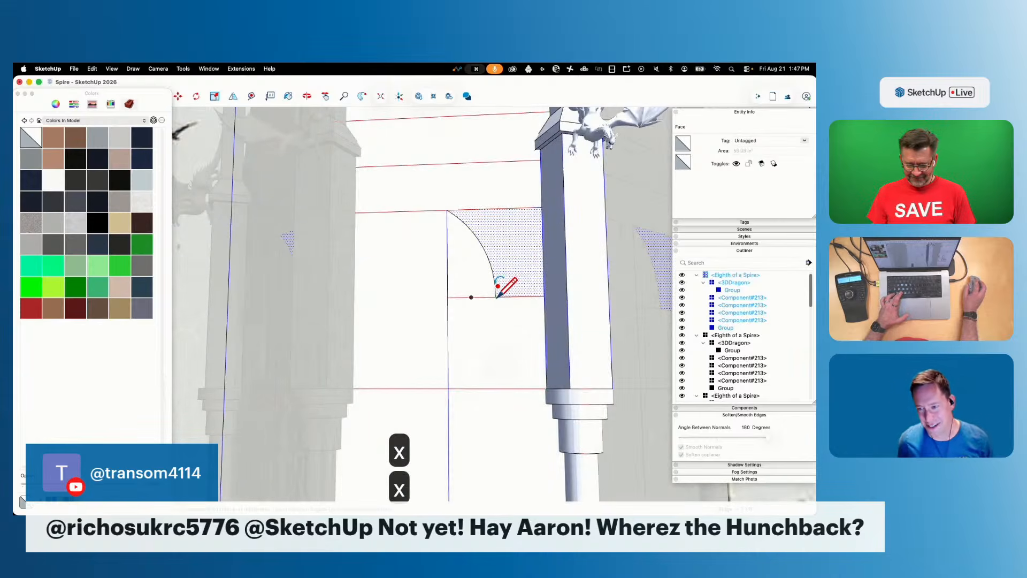
scroll(543, 384, up, 6)
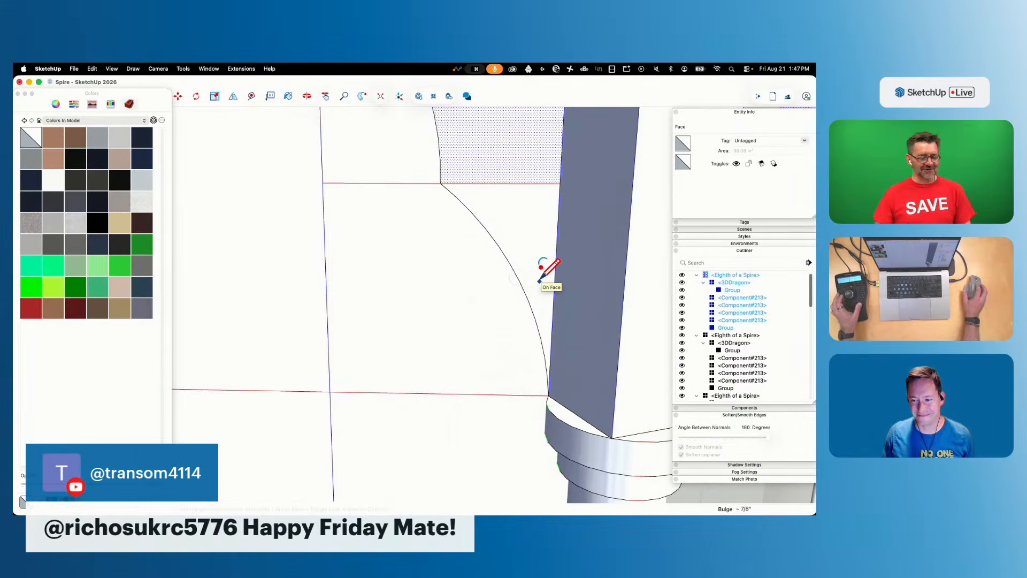
key(e)
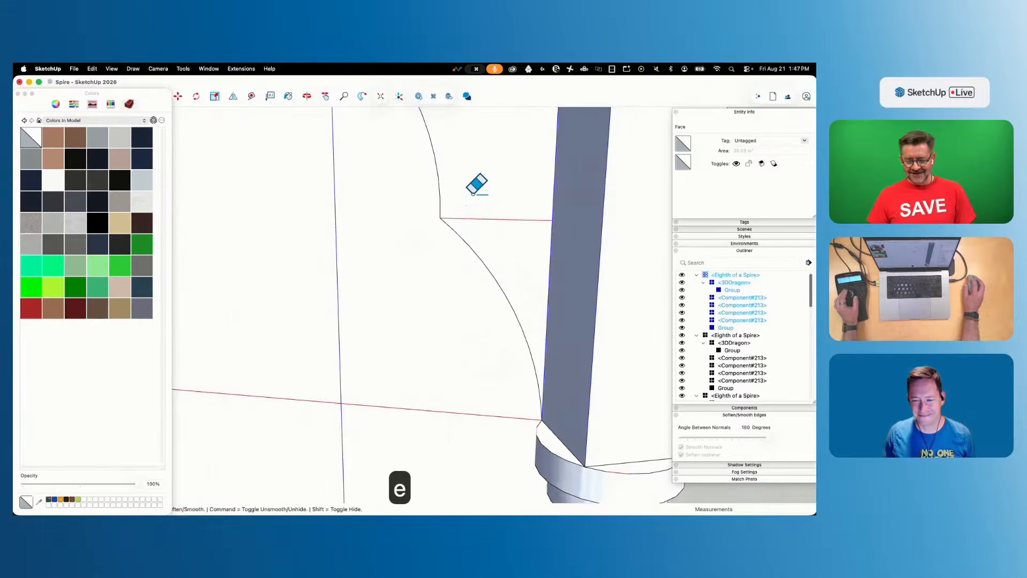
Rotate a copy of the half-arch face onto the other side of the vertical centre line and erase the line dividing the halves
key(space)
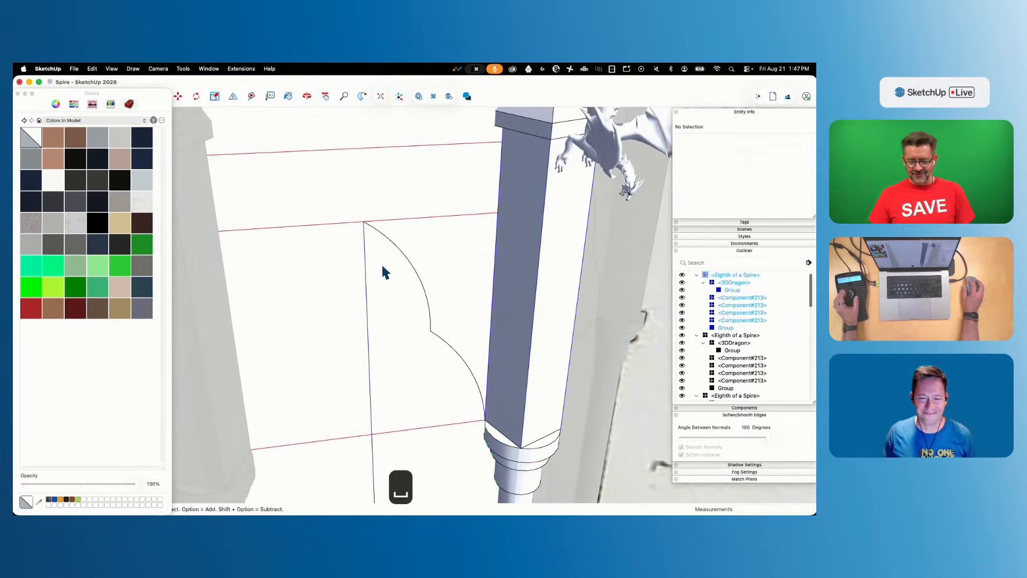
click(381, 271)
key(q)
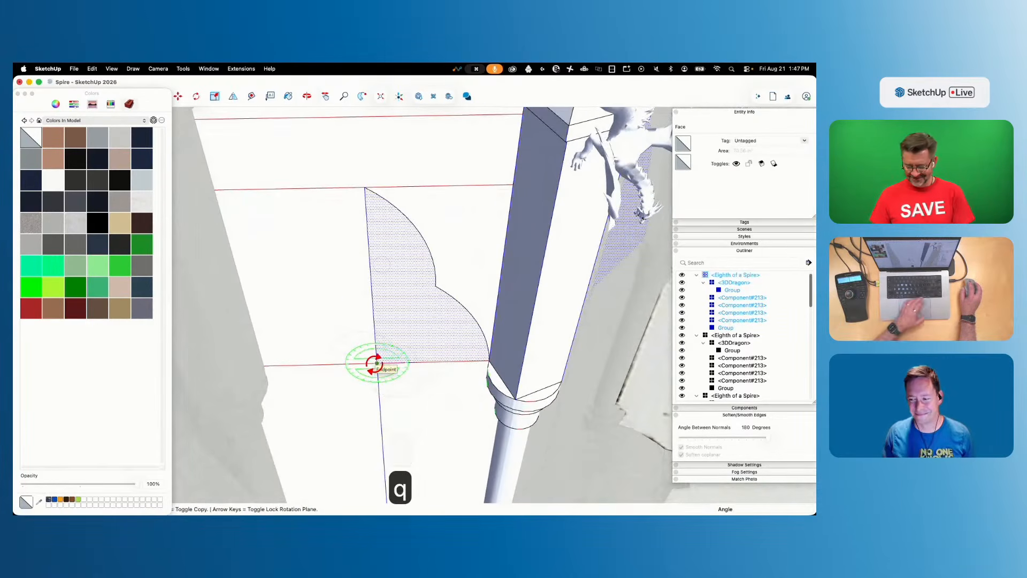
key(Up)
click(378, 363)
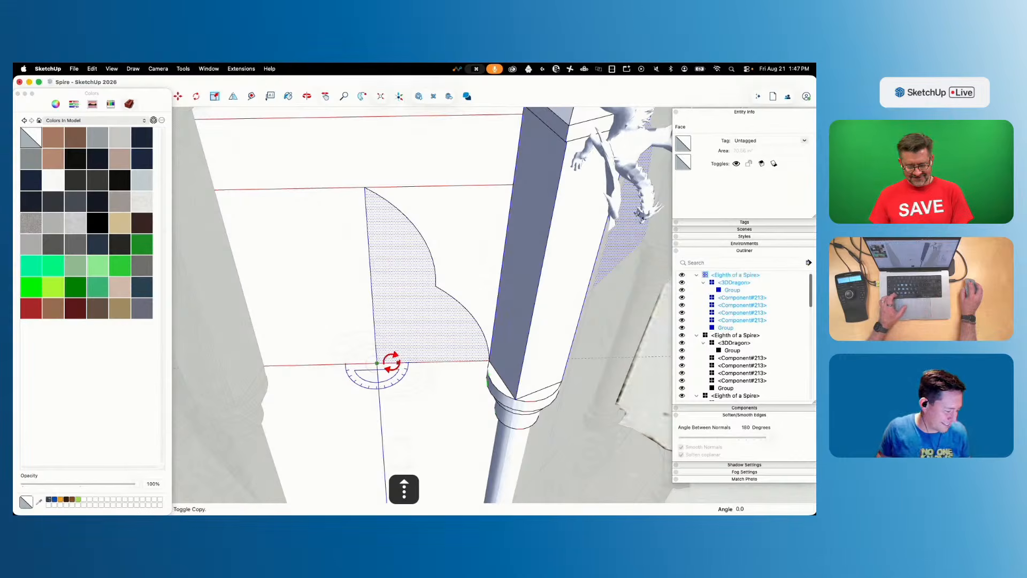
key(alt)
click(357, 358)
key(e)
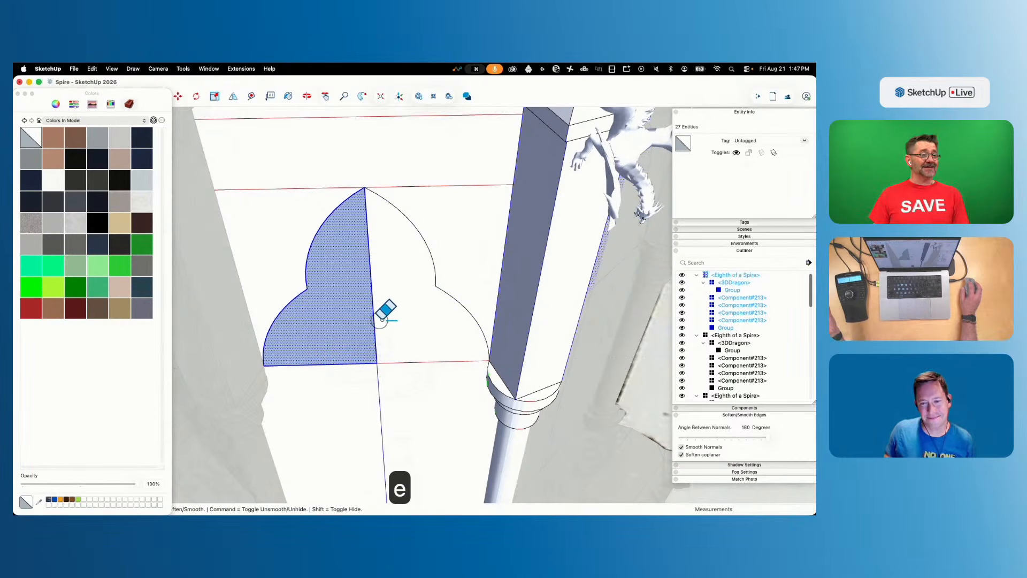
click(376, 348)
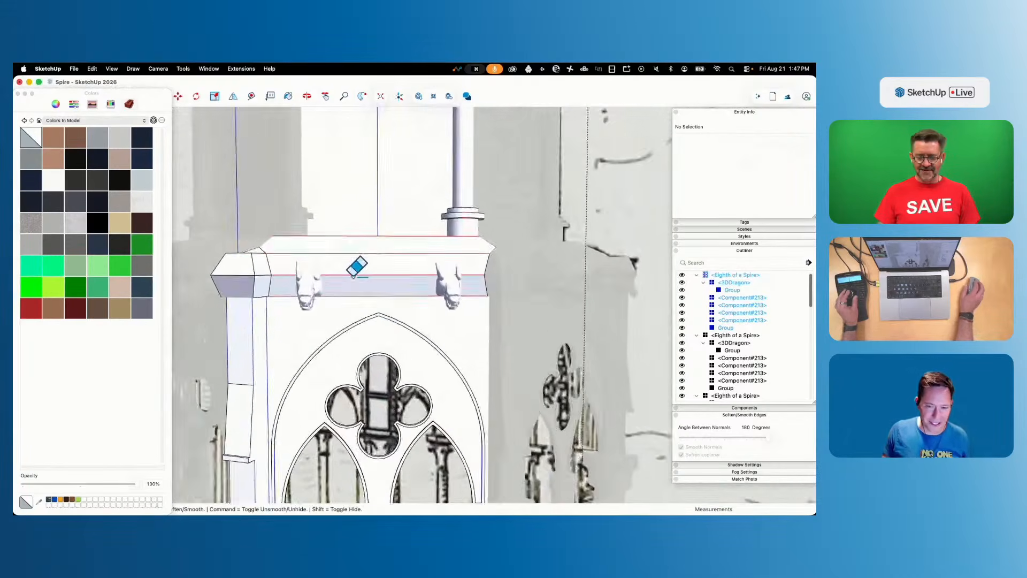
Draw a vertical line about 2 1/2" long up the pinnacle shaft from the top of its base moulding
key(l)
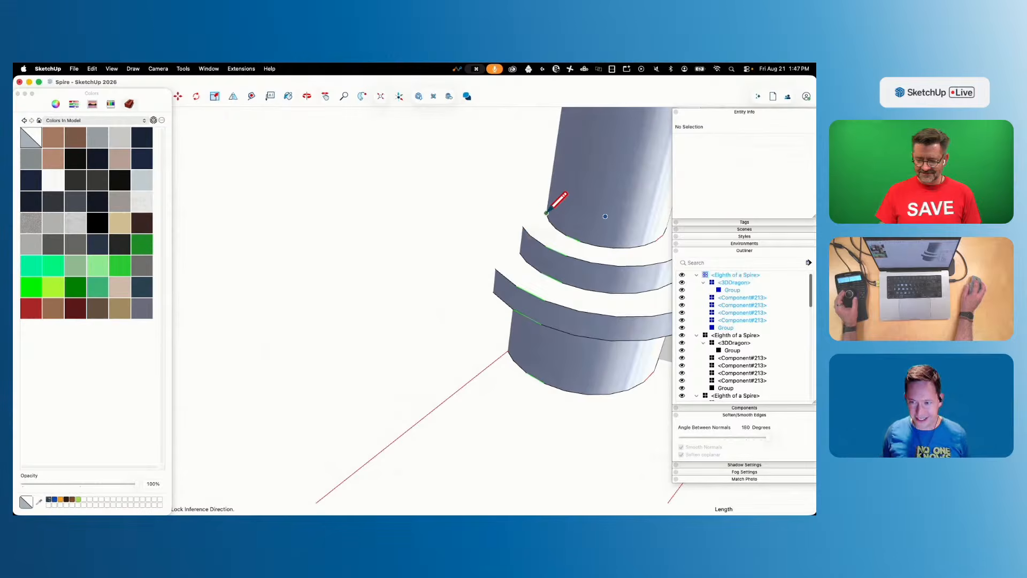
click(546, 213)
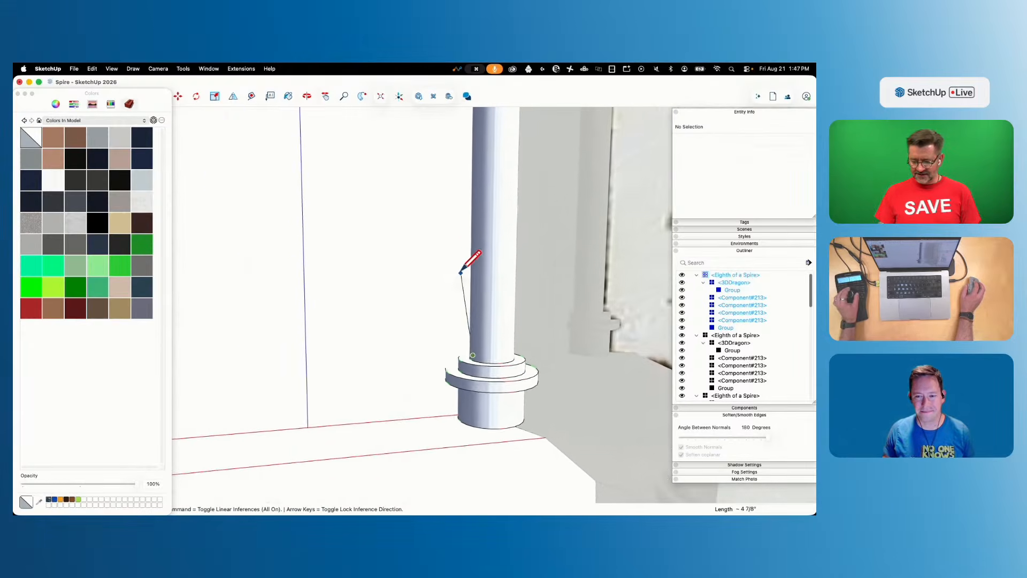
key(x)
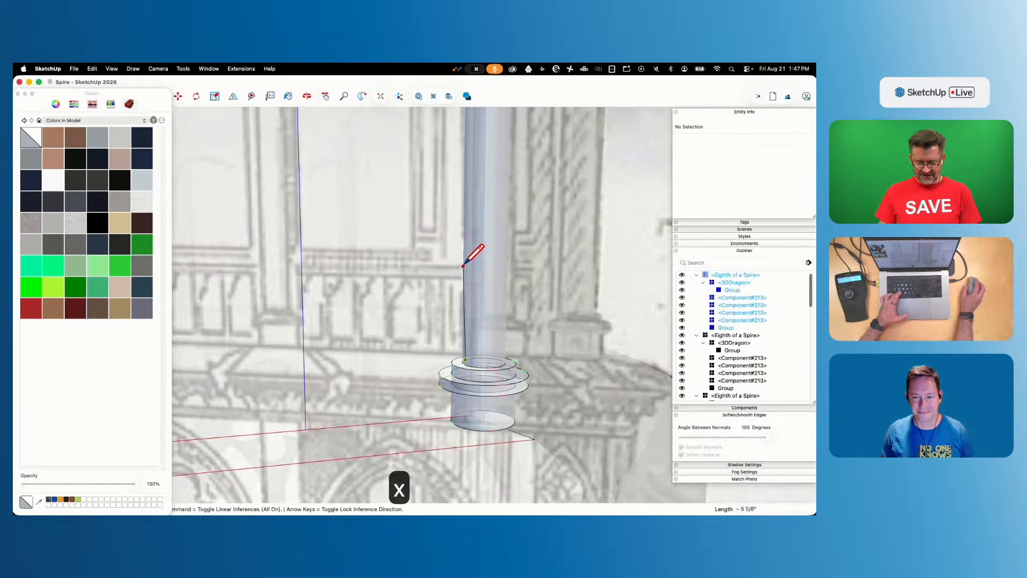
key(x)
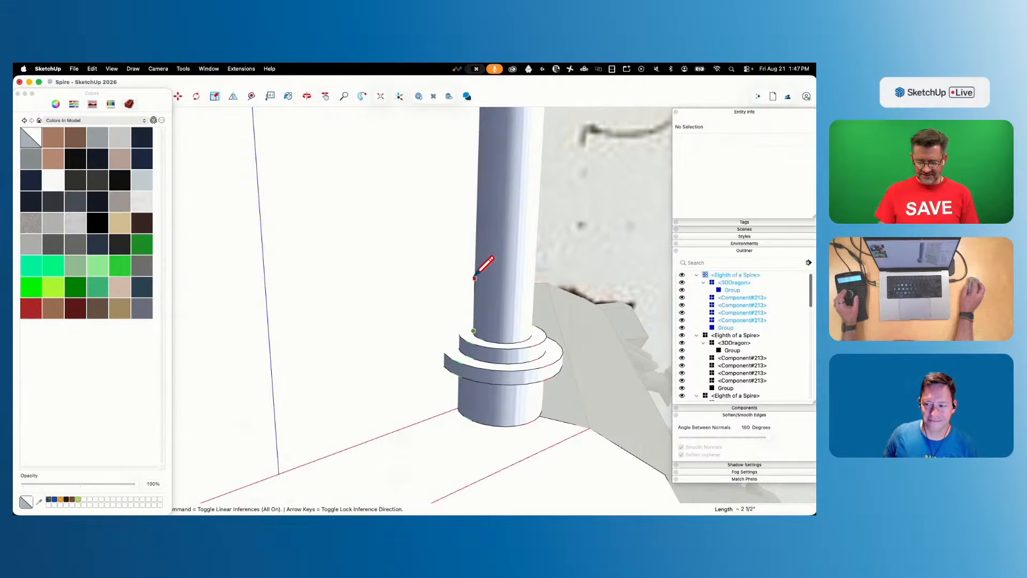
click(474, 278)
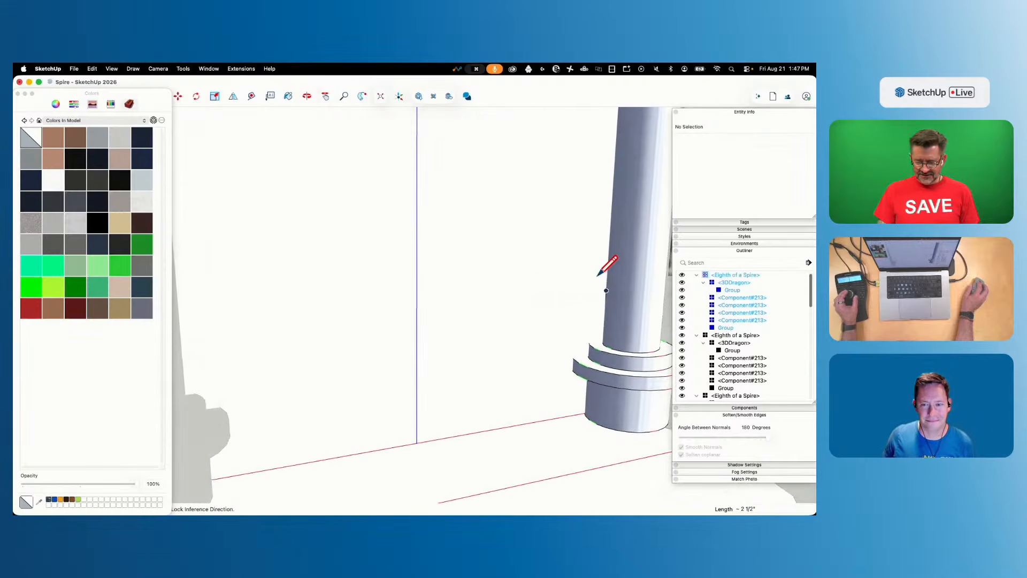
Try to join the two pinnacle shafts with a horizontal line about 1' 6" long above their base mouldings
click(600, 292)
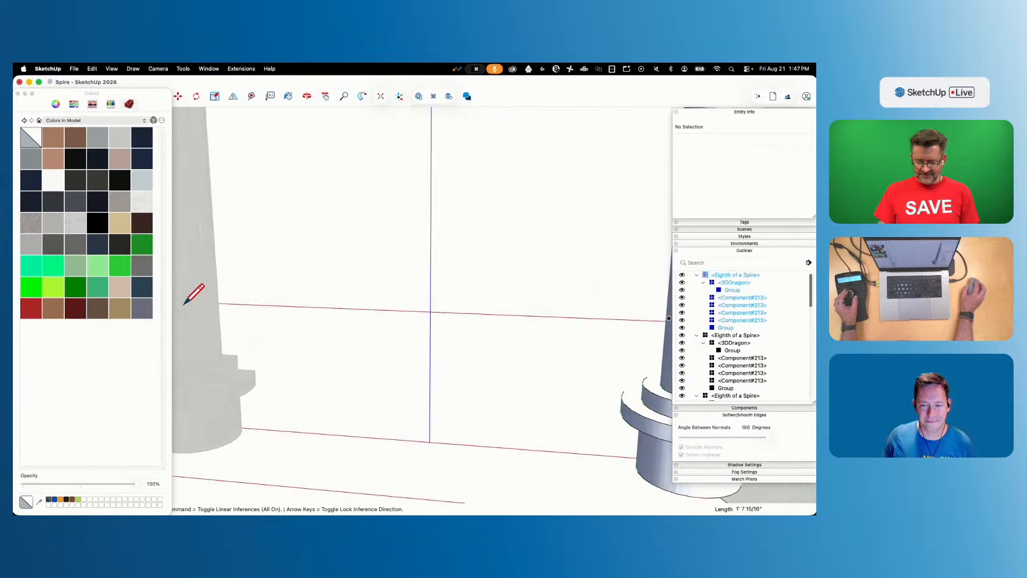
key(l)
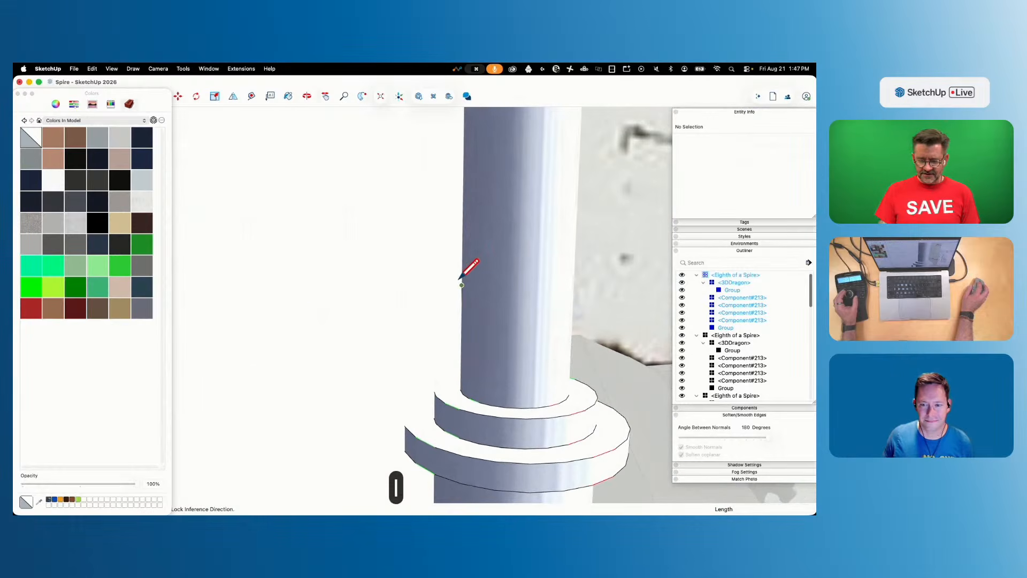
click(461, 285)
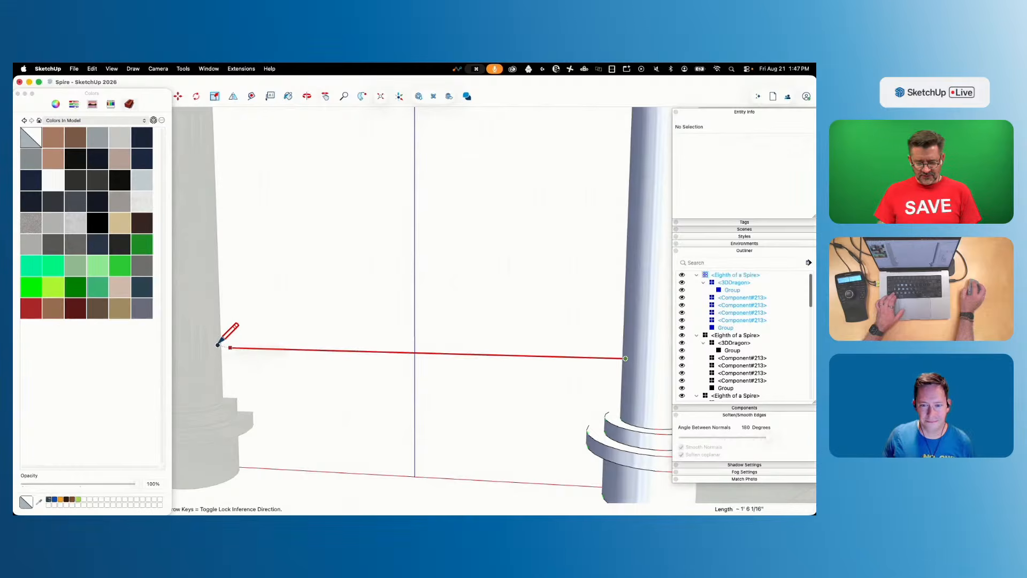
click(218, 345)
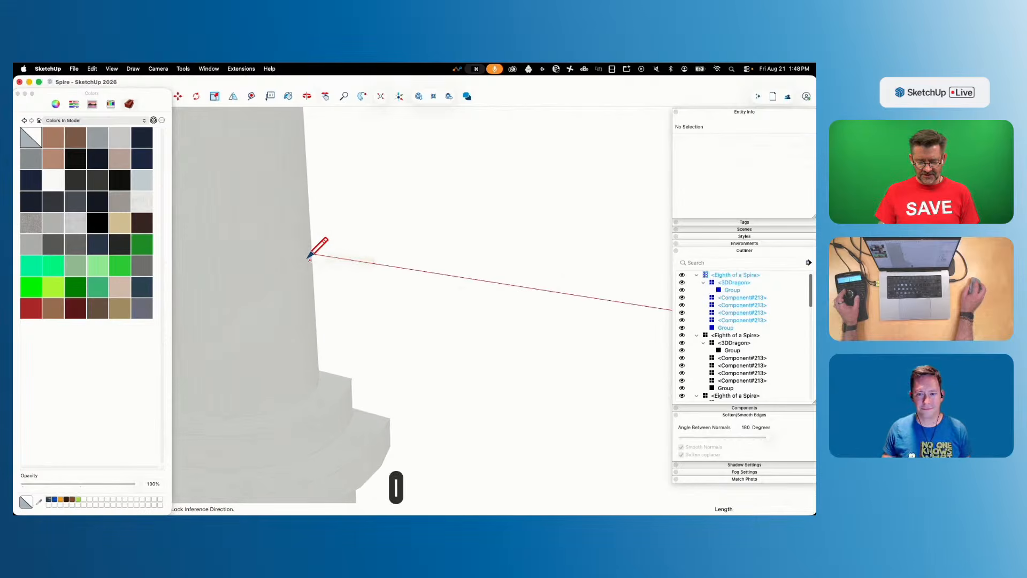
Draw a vertical line about 2 1/2" long up the opposite pinnacle shaft and a horizontal line from its top across to the first shaft
click(309, 253)
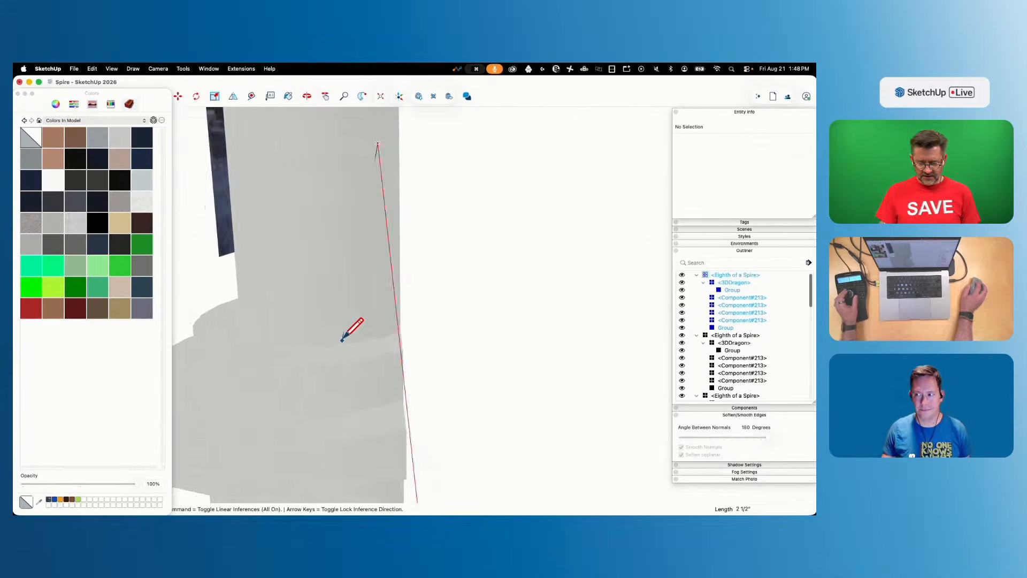
key(l)
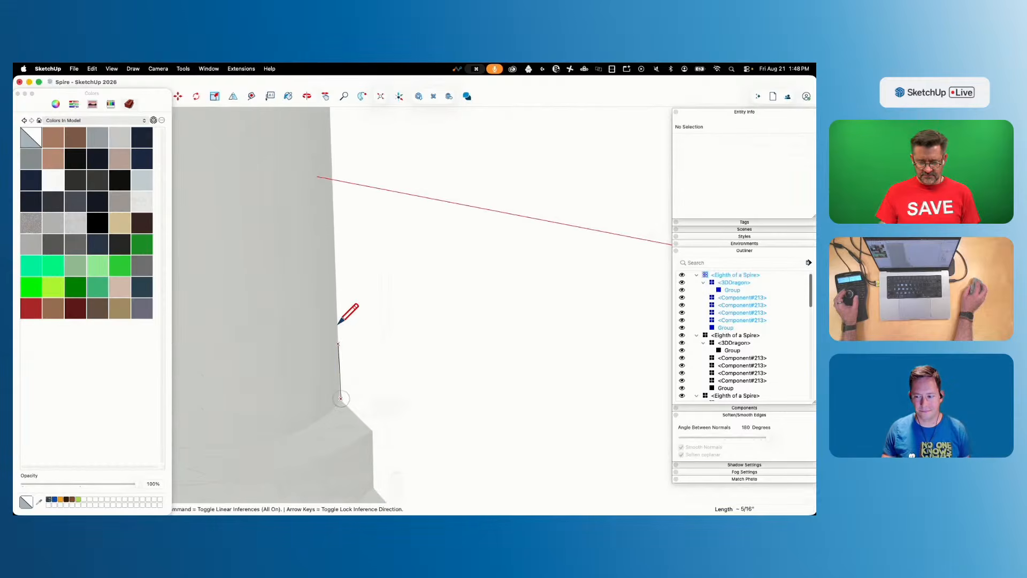
click(319, 174)
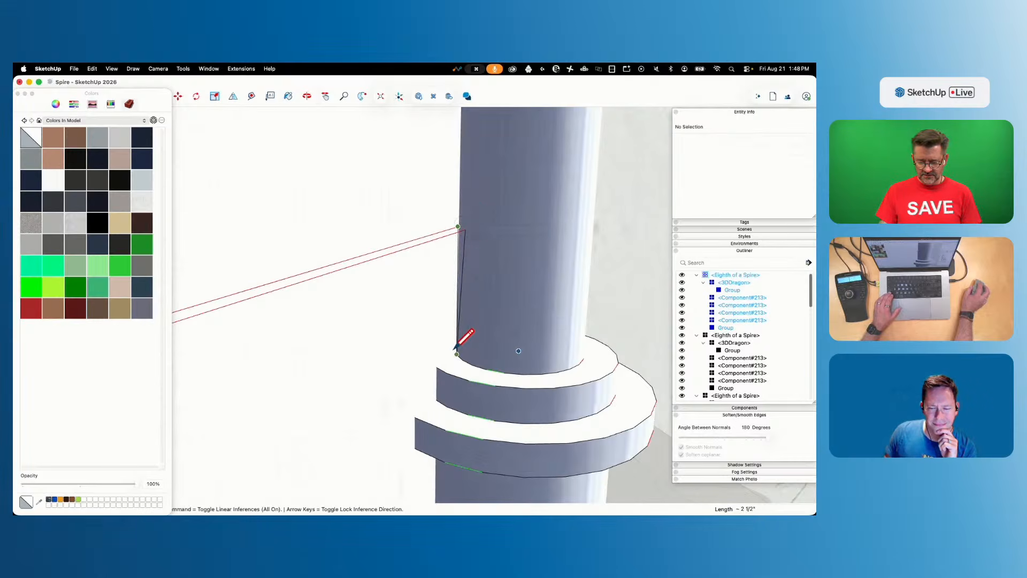
Erase the misplaced duplicate of the horizontal line and the vertical centre line on the wall below the arch
key(e)
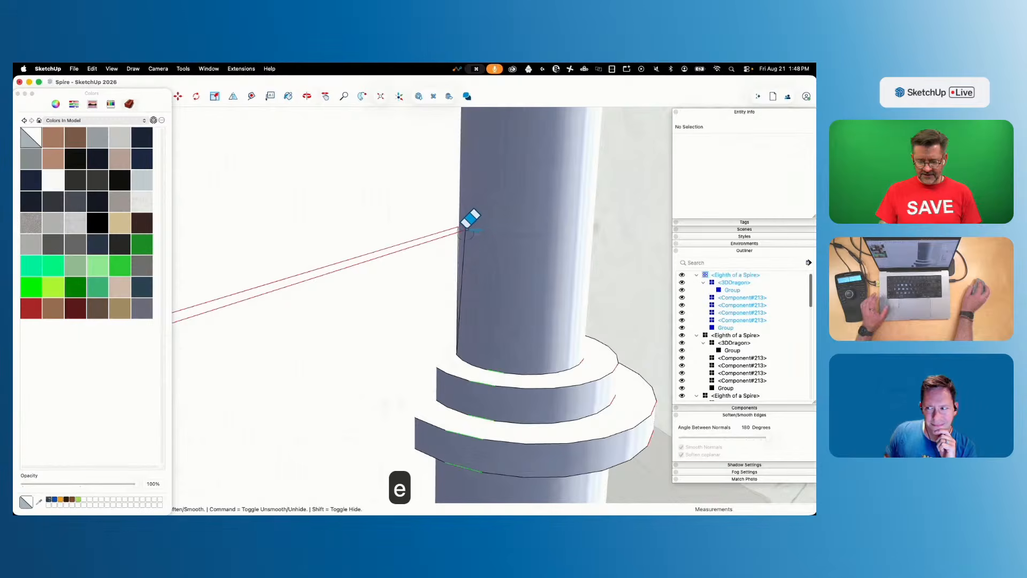
click(465, 232)
key(space)
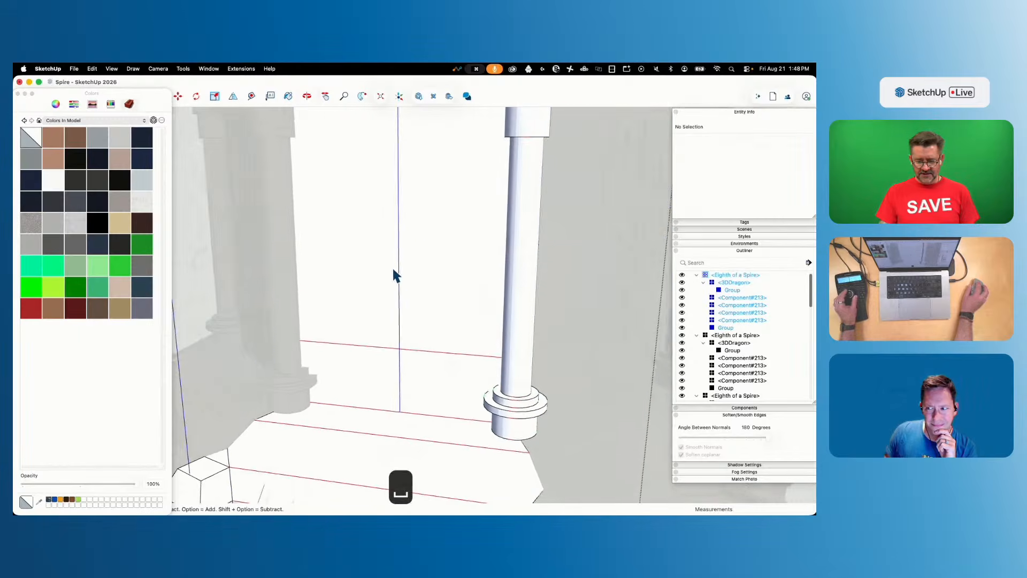
key(e)
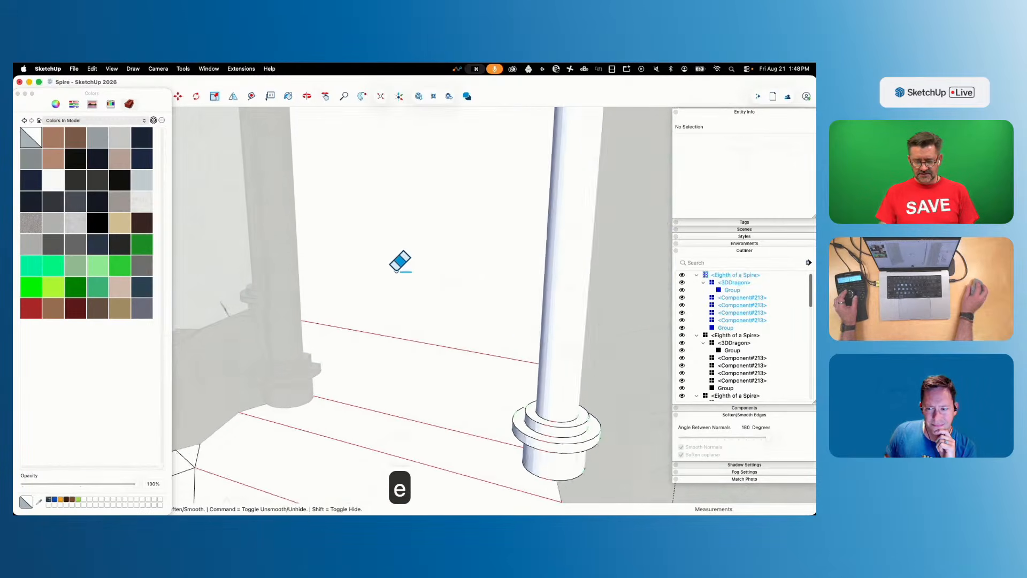
key(space)
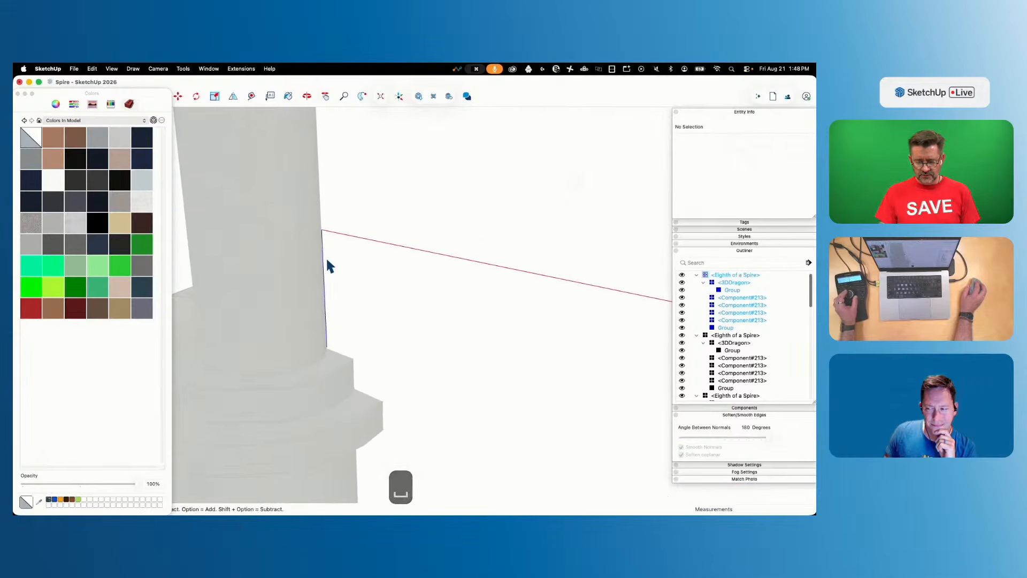
key(l)
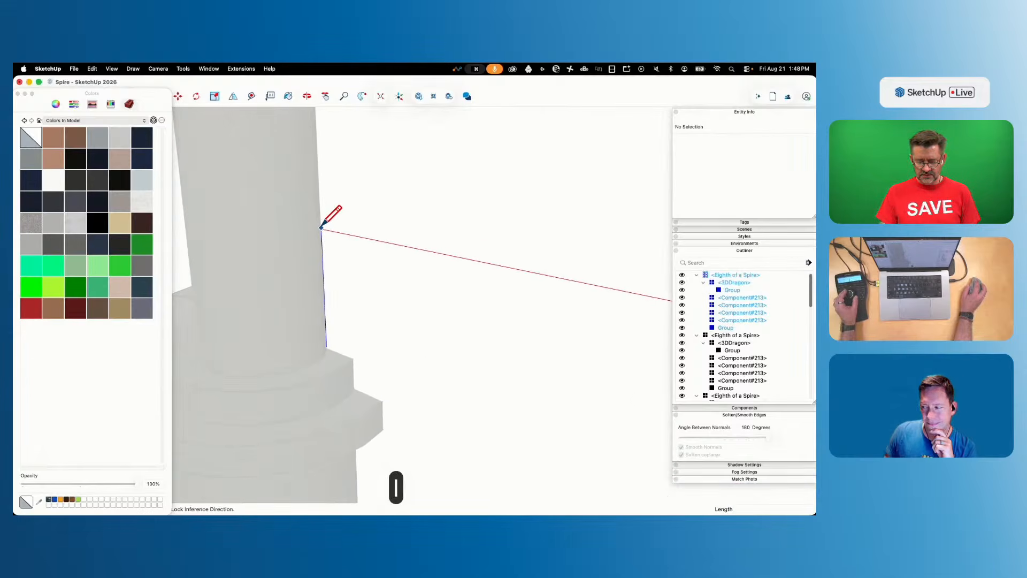
click(320, 229)
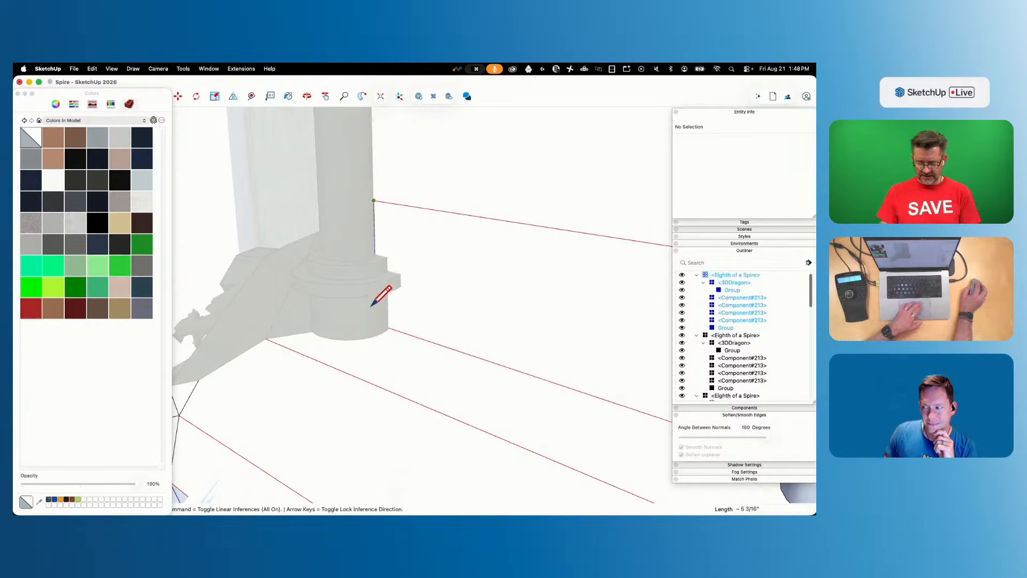
key(Up)
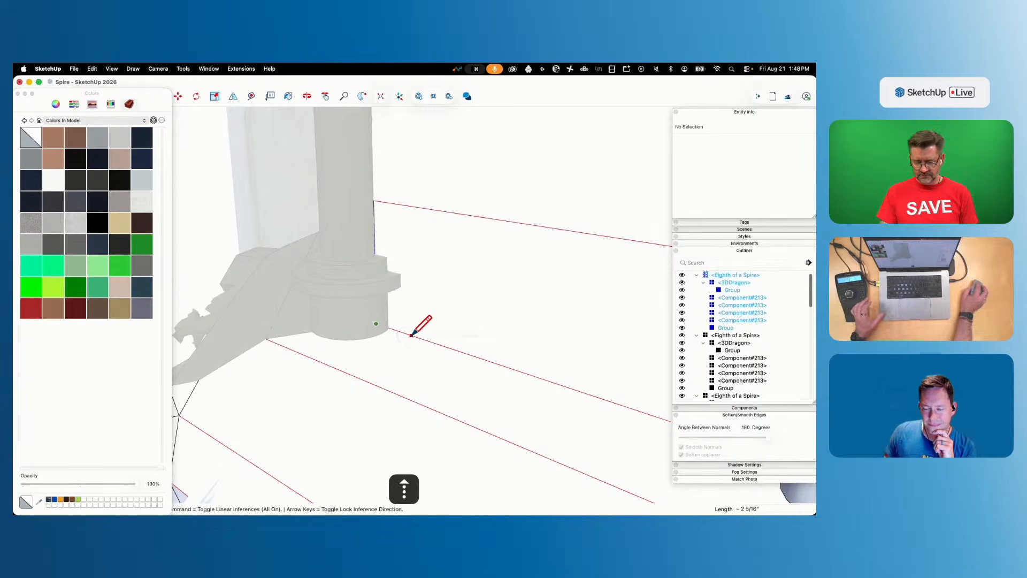
key(space)
Select the wall face and draw a vertical line about 6" long from the horizontal line's end at the shaft down to the wall's base line
click(444, 181)
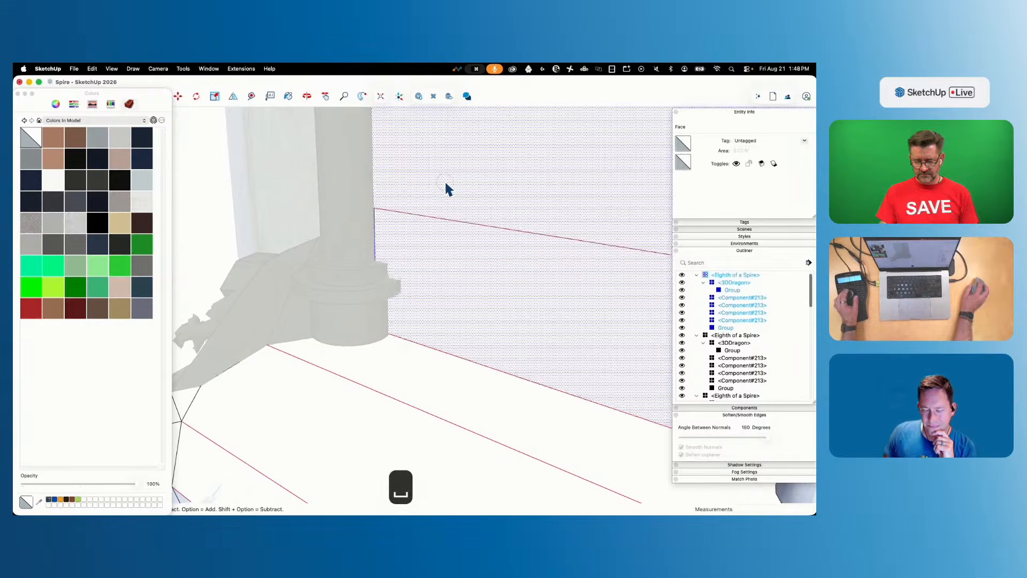
key(l)
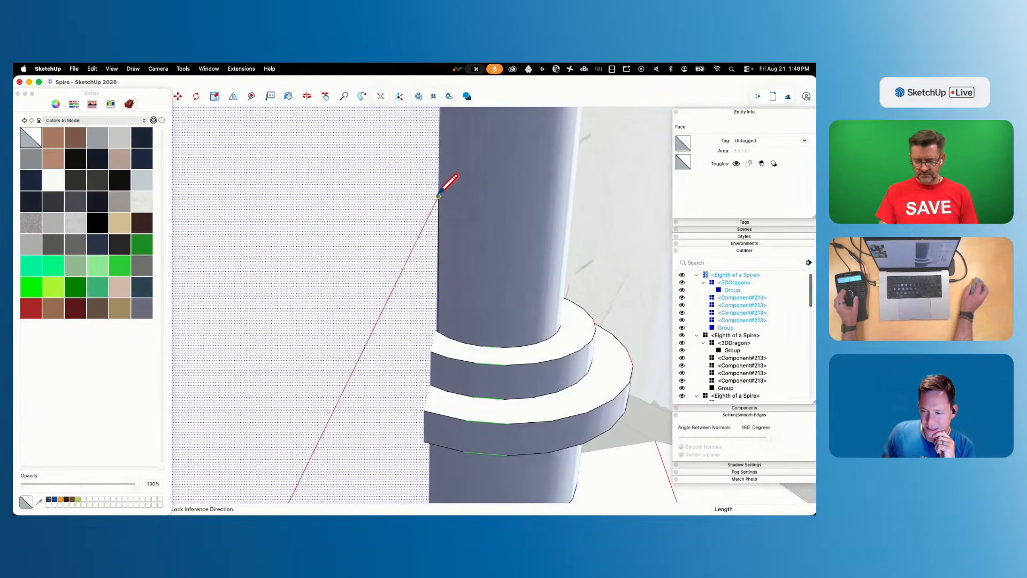
click(438, 196)
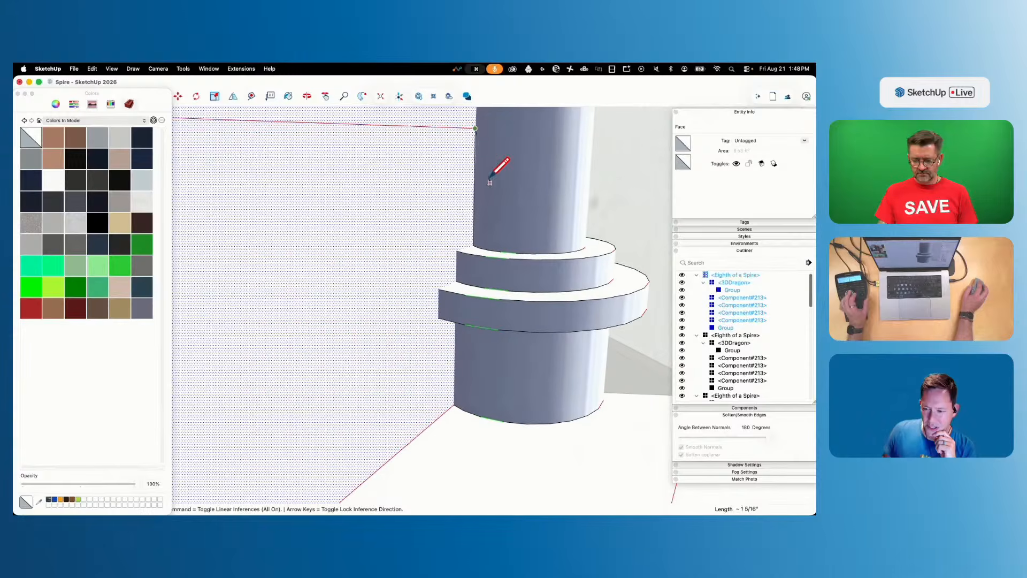
key(Up)
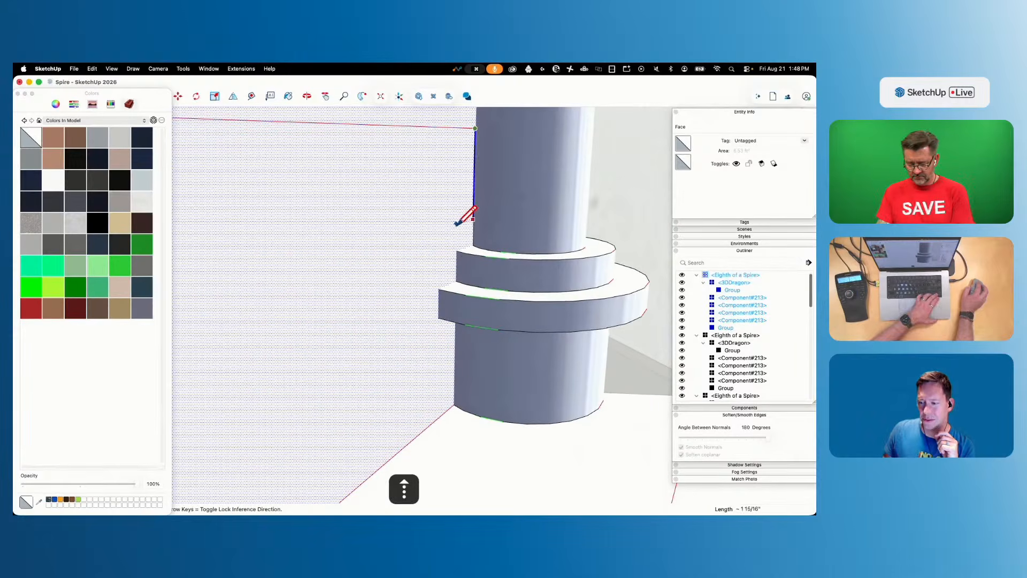
click(441, 414)
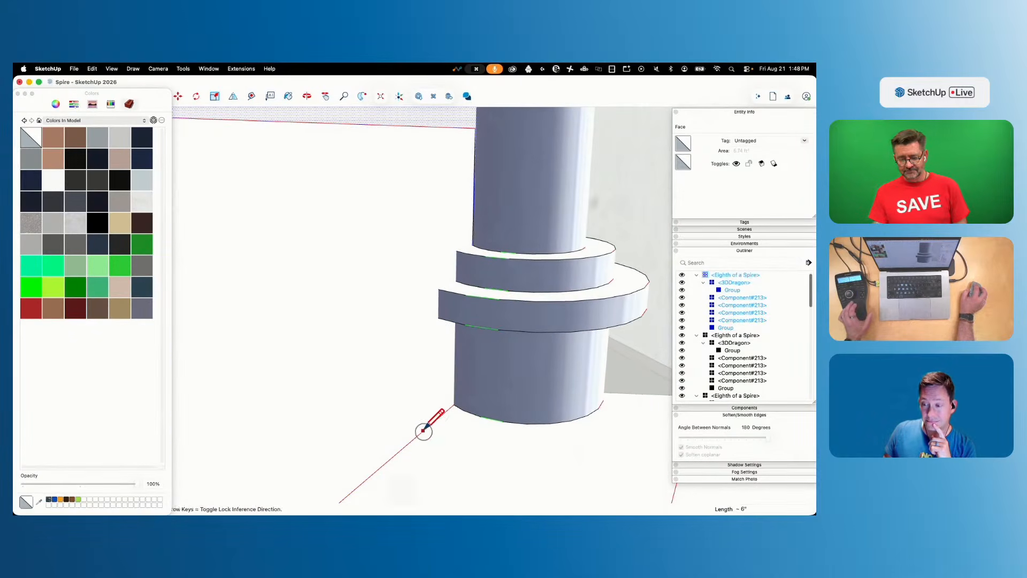
key(space)
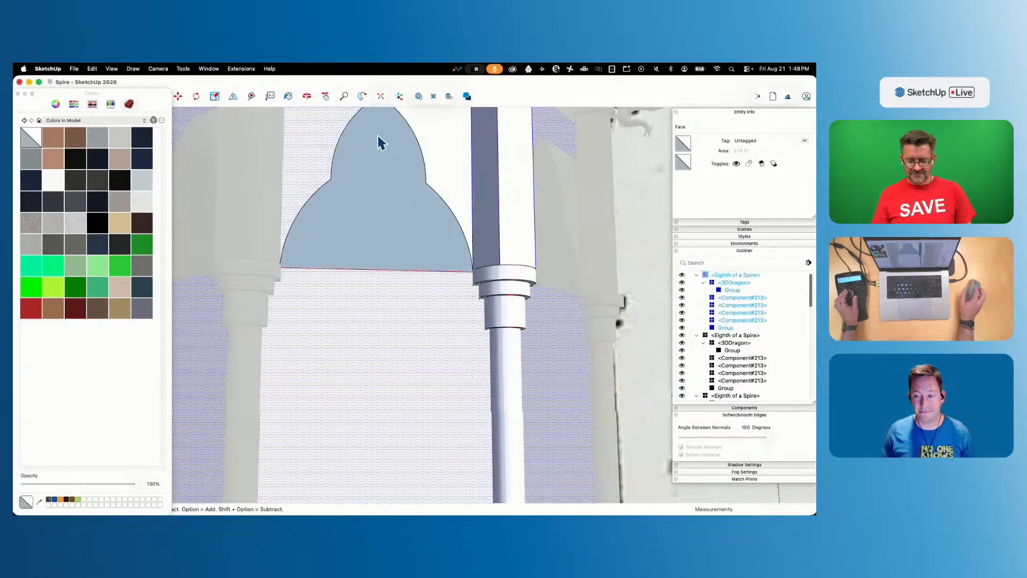
key(l)
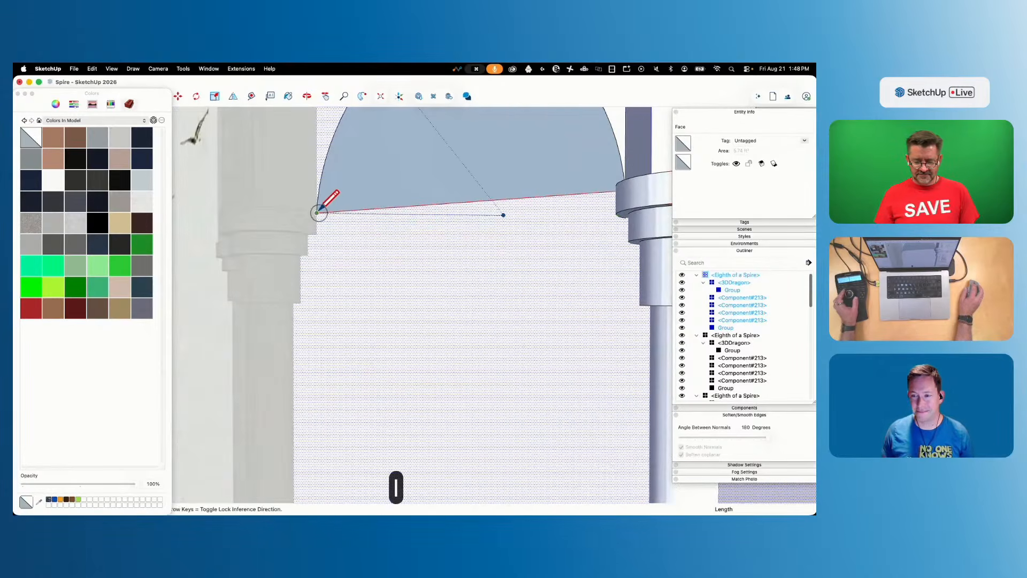
click(317, 213)
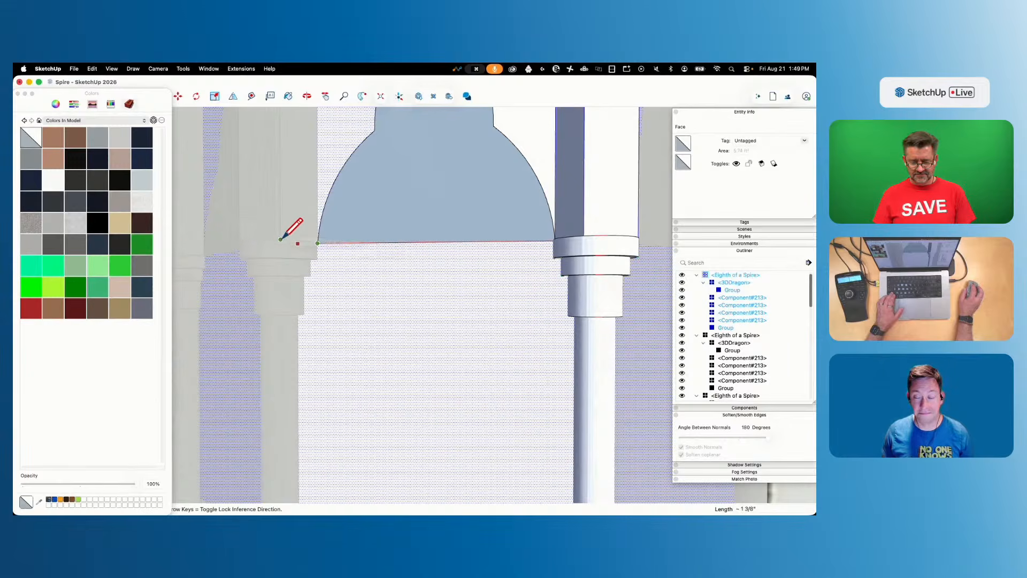
key(space)
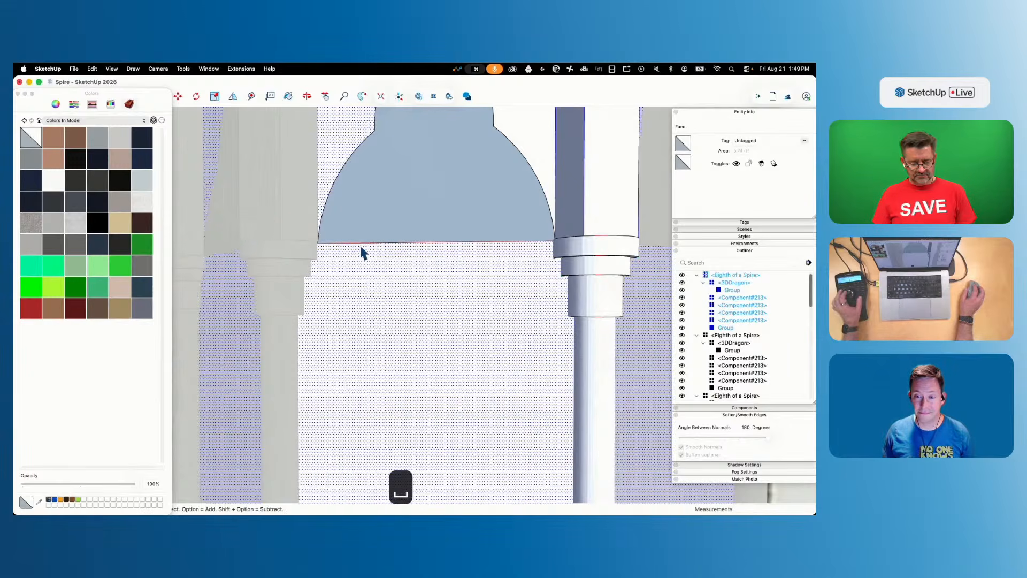
Hide similar components during component editing and extend the arch's base line outward about 1 15/16" to the wall's edge
scroll(321, 235, up, 10)
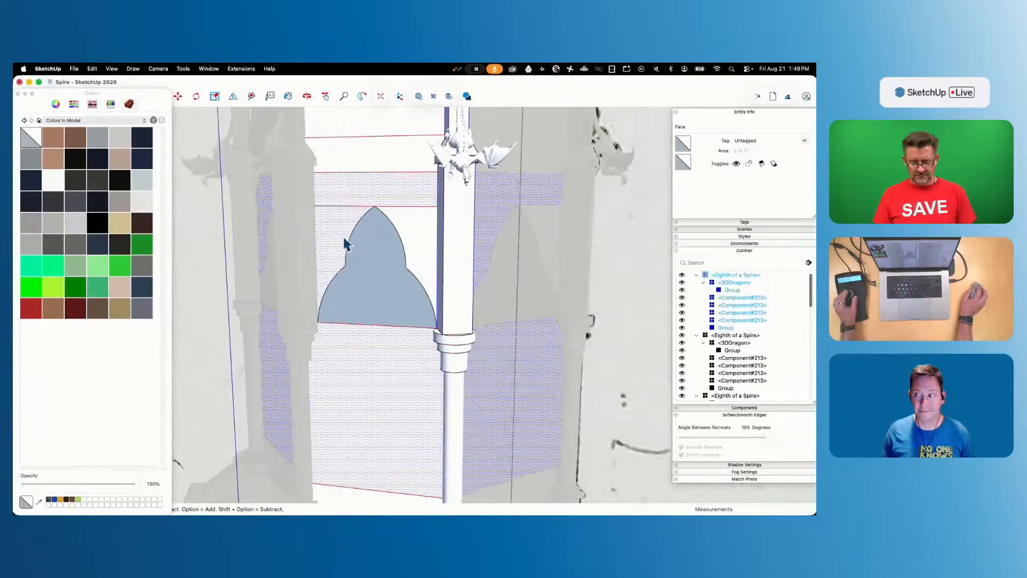
scroll(415, 267, down, 5)
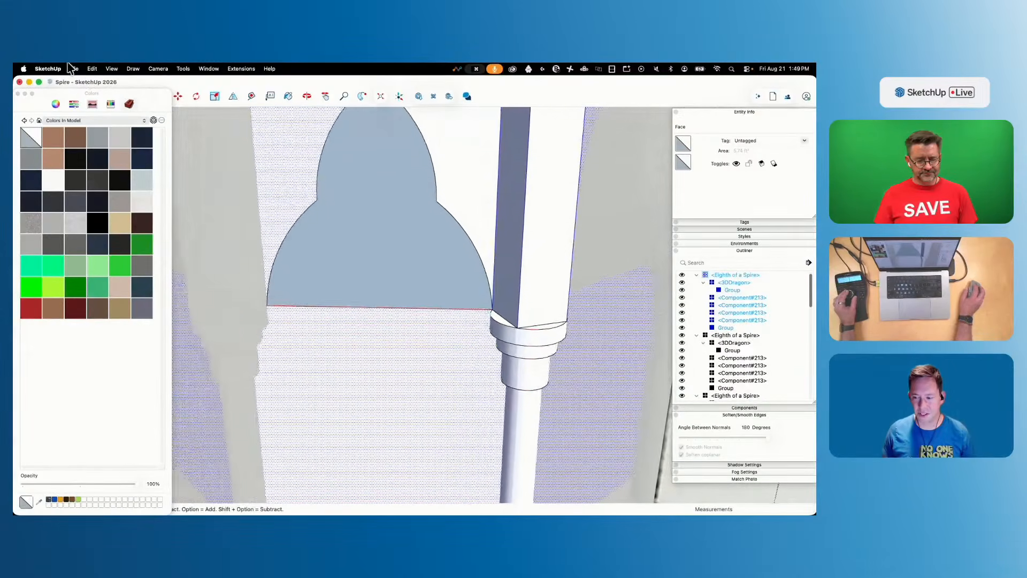
click(121, 68)
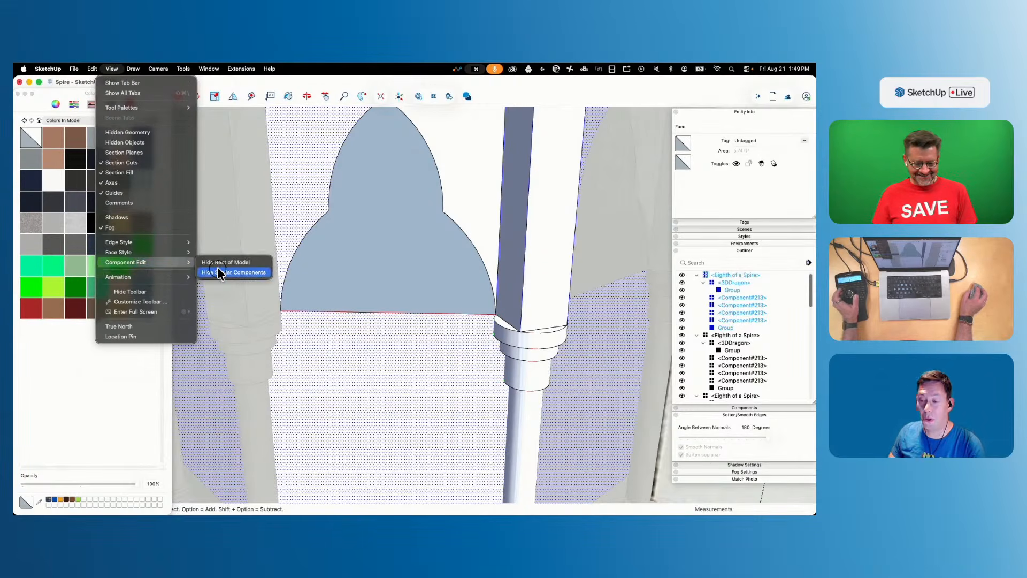
click(224, 275)
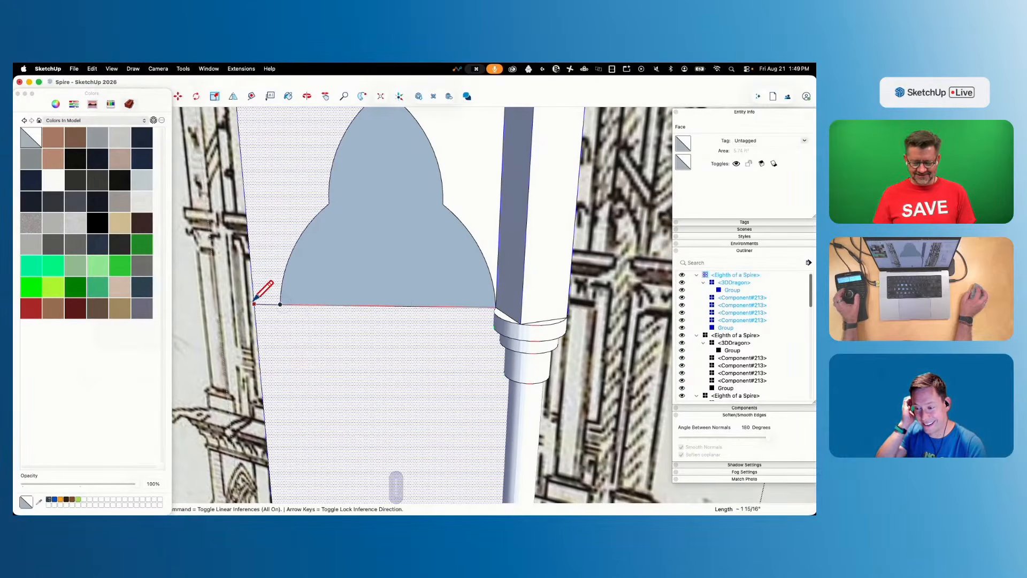
Delete the selected wall face around the arch and draw a vertical line about 8 5/16" long from the arch's apex to the upper band line
scroll(252, 318, up, 5)
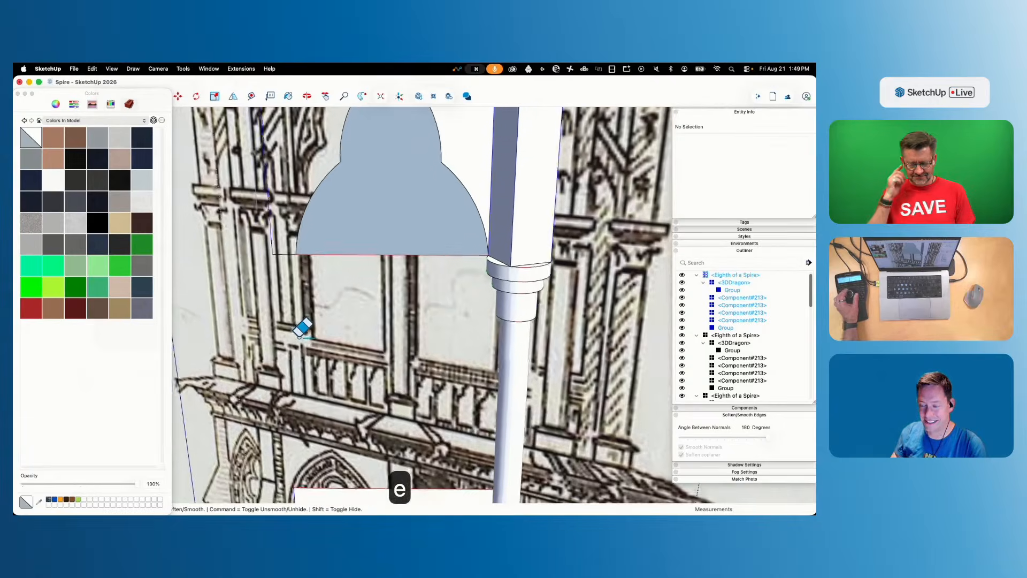
key(l)
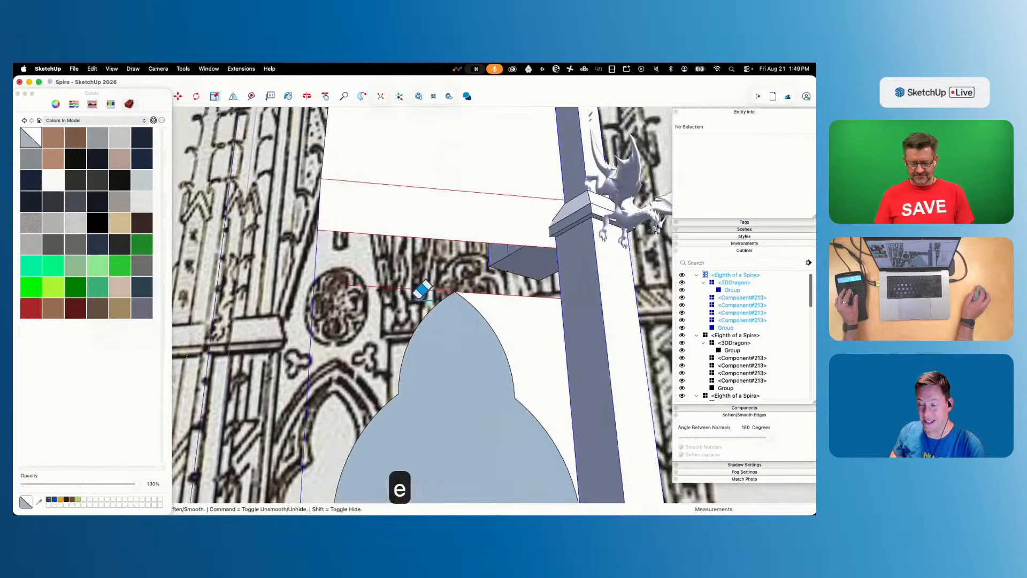
key(l)
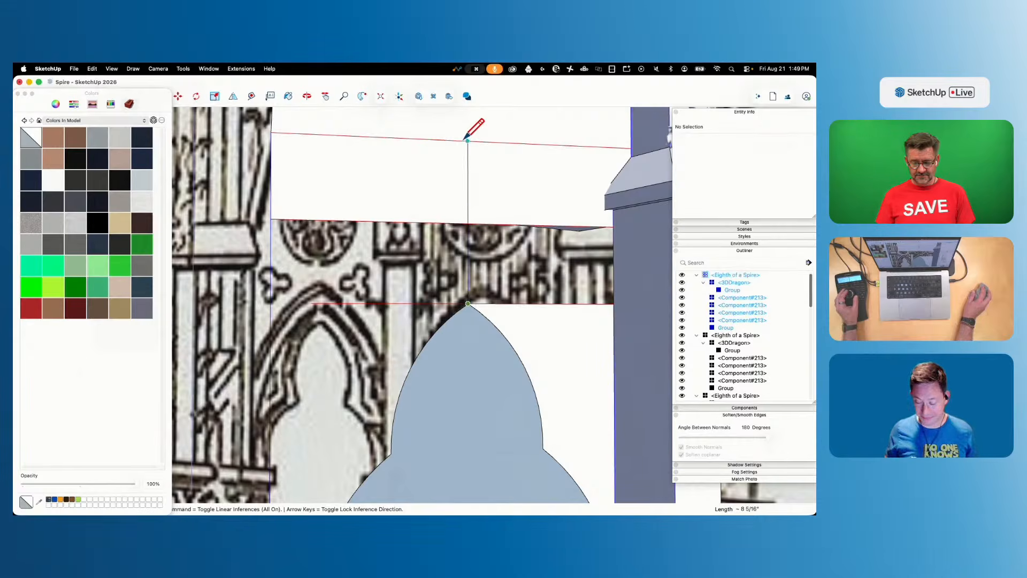
key(space)
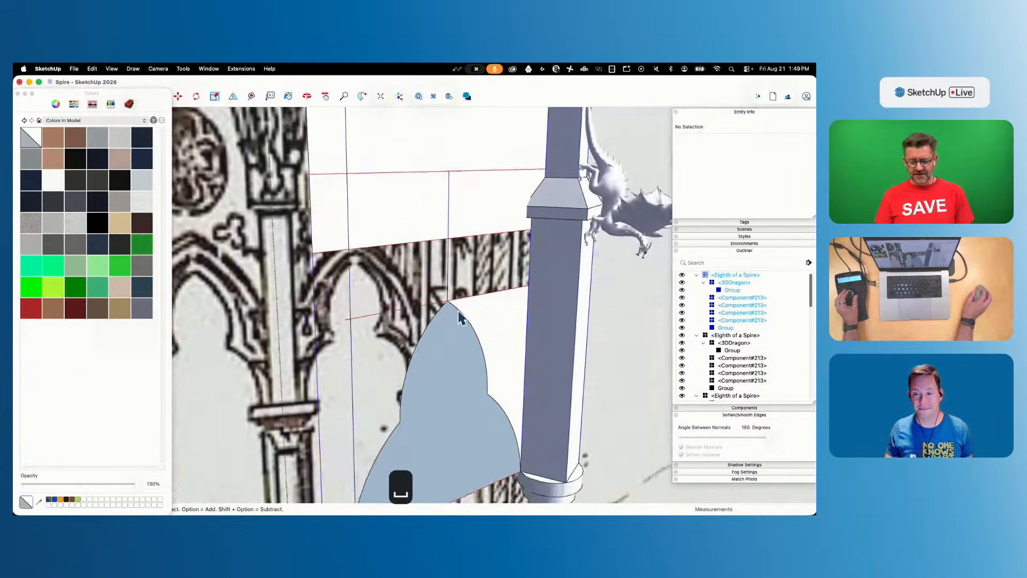
key(e)
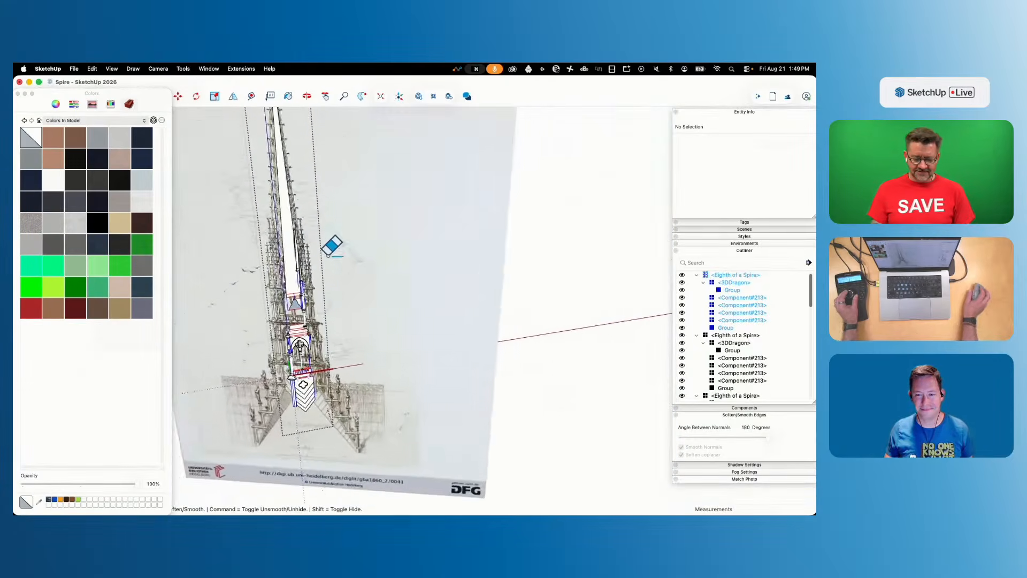
Draw a vertical line about 1' 10 11/16" long from the arch's outer base corner down to the balustrade wall's edge
key(l)
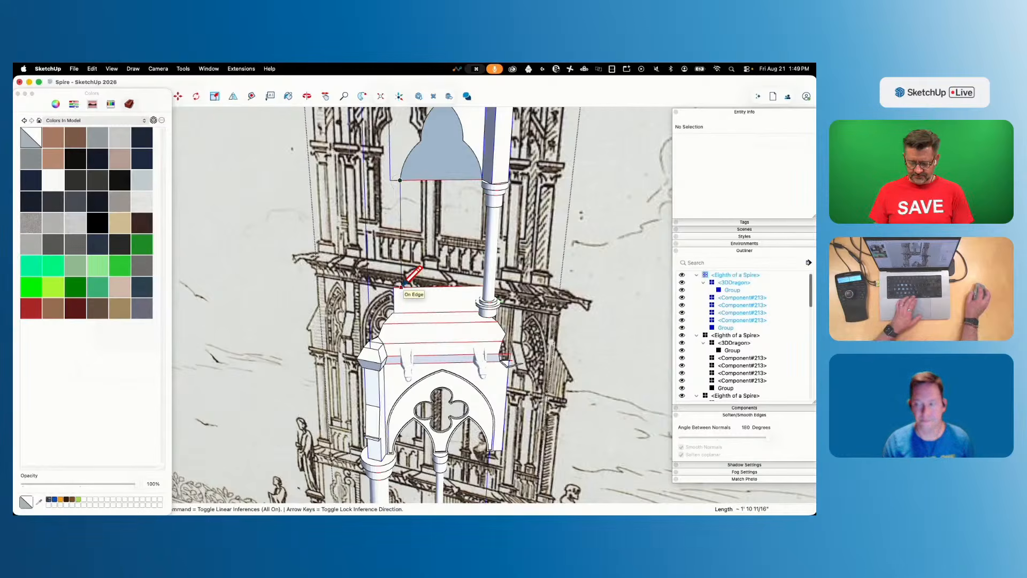
key(space)
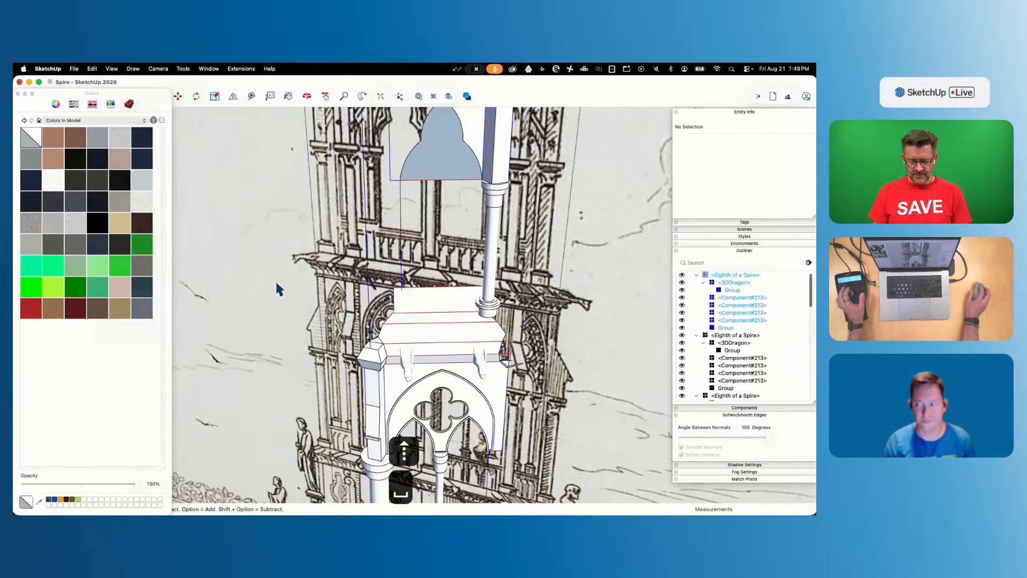
key(l)
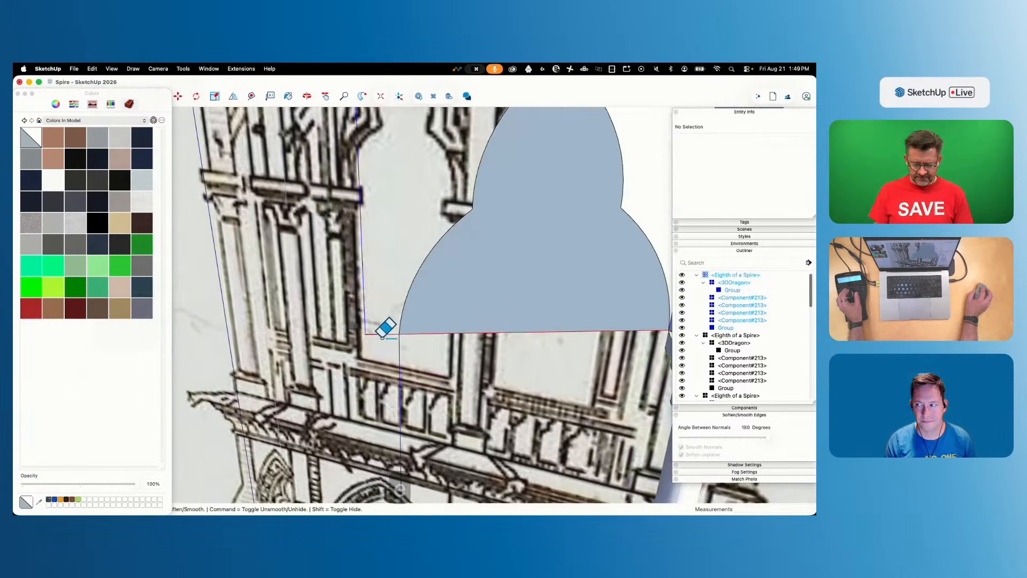
Try to close the wall face around the arch with a diagonal line from the band's corner to the arch's notch and a rectangle
key(l)
click(365, 334)
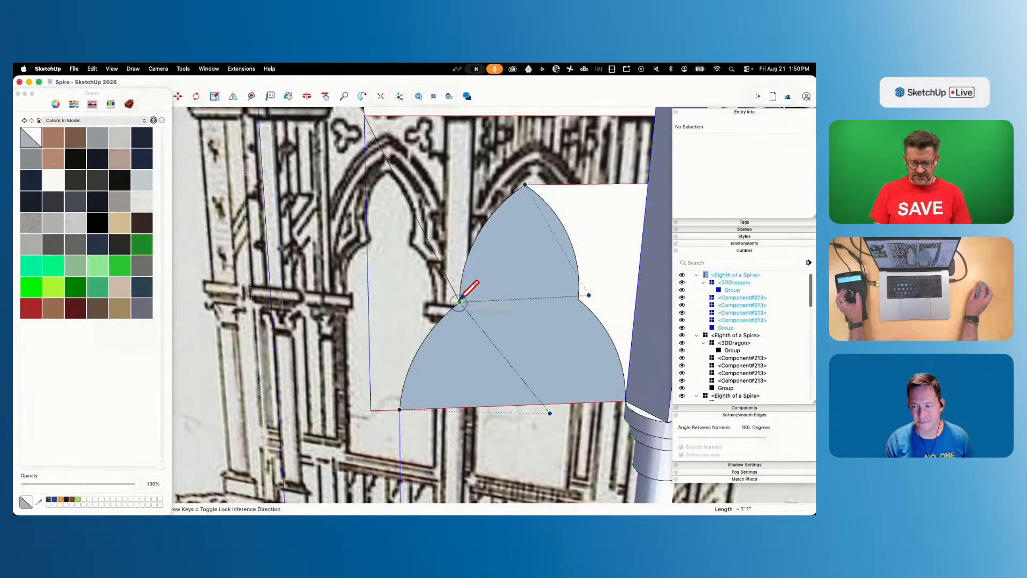
key(l)
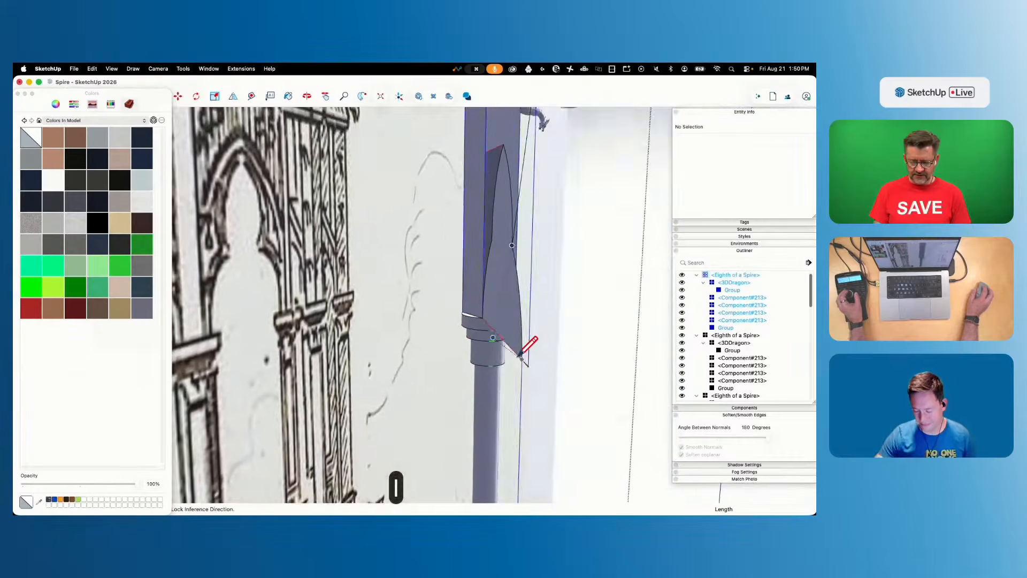
key(r)
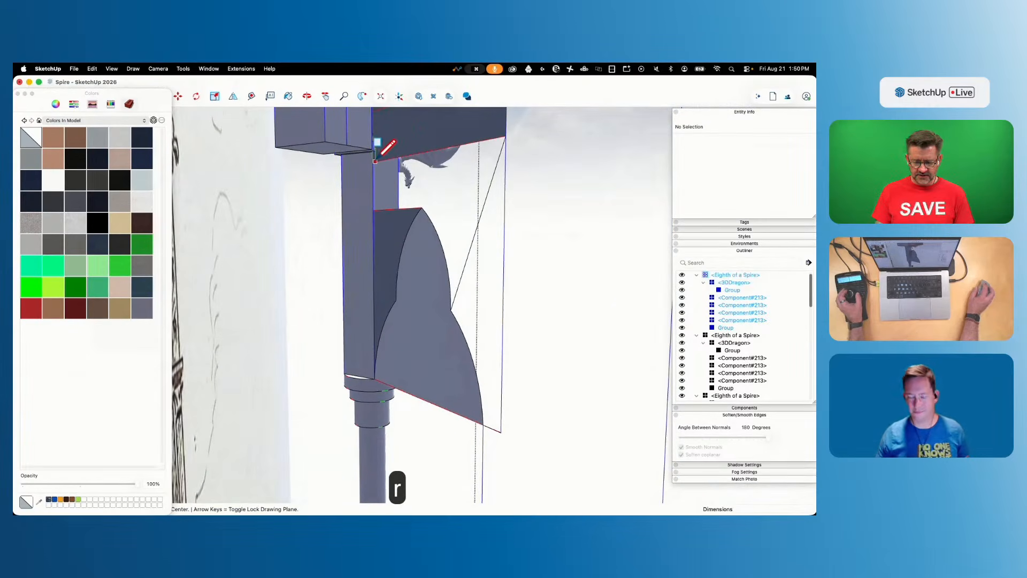
click(500, 431)
key(space)
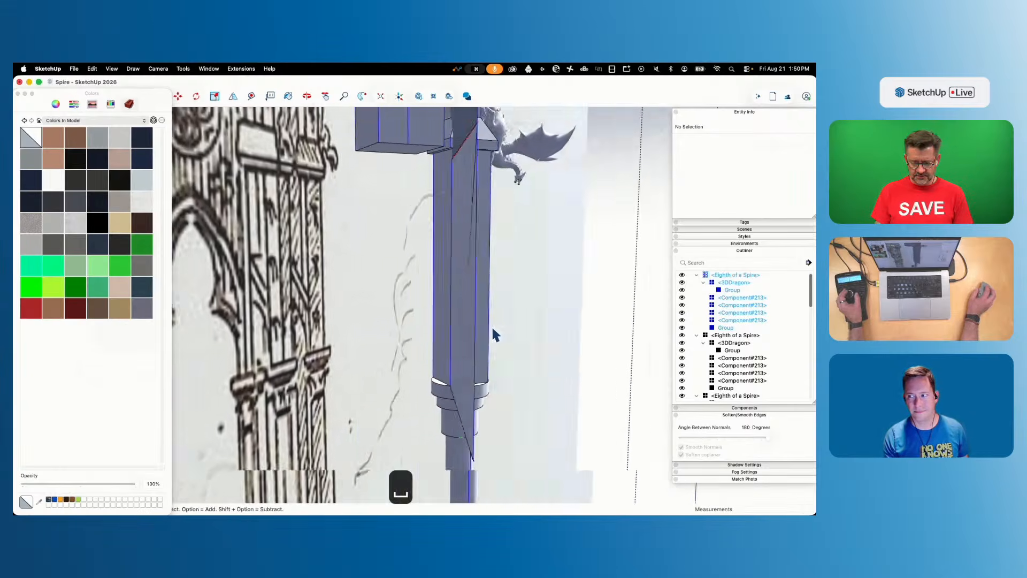
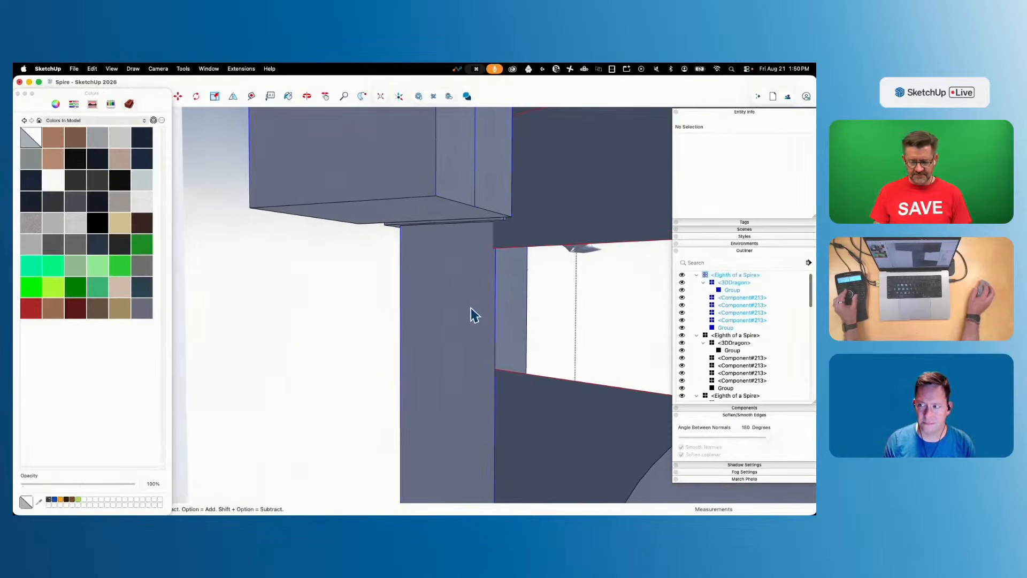
Erase the horizontal and diagonal lines beside the arch and move the upper band's lower edge vertically down to the arch's base line
key(e)
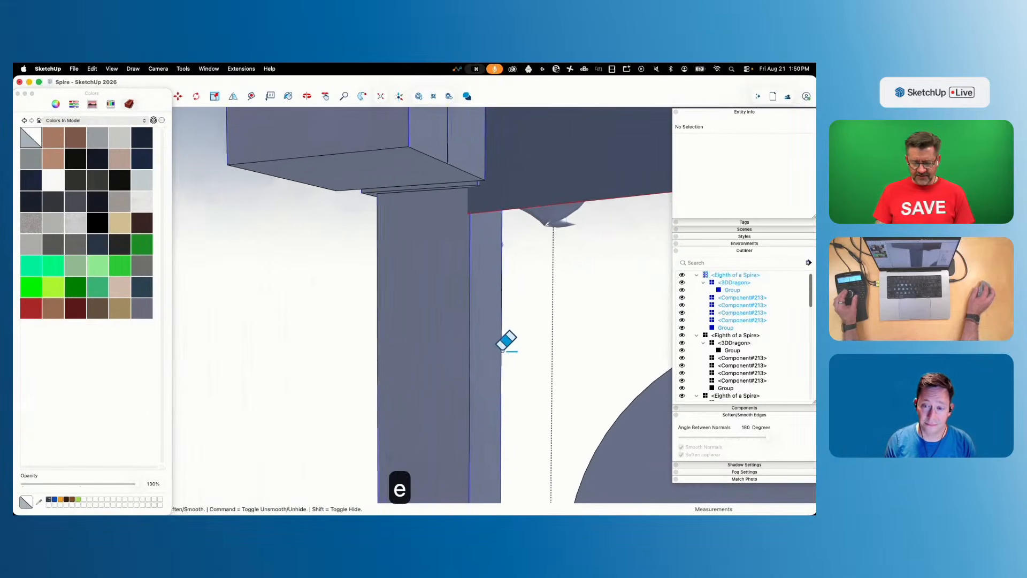
key(space)
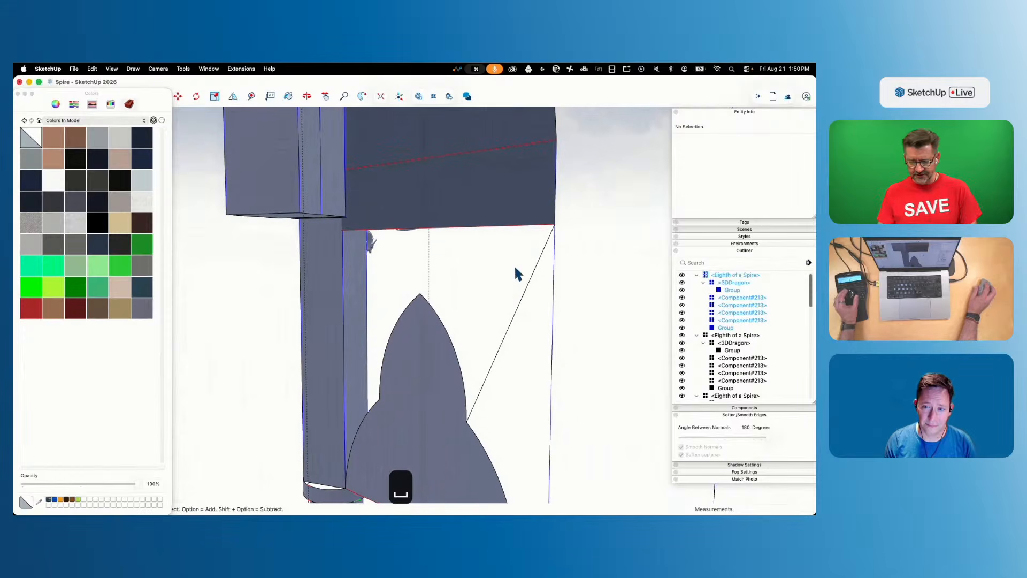
key(m)
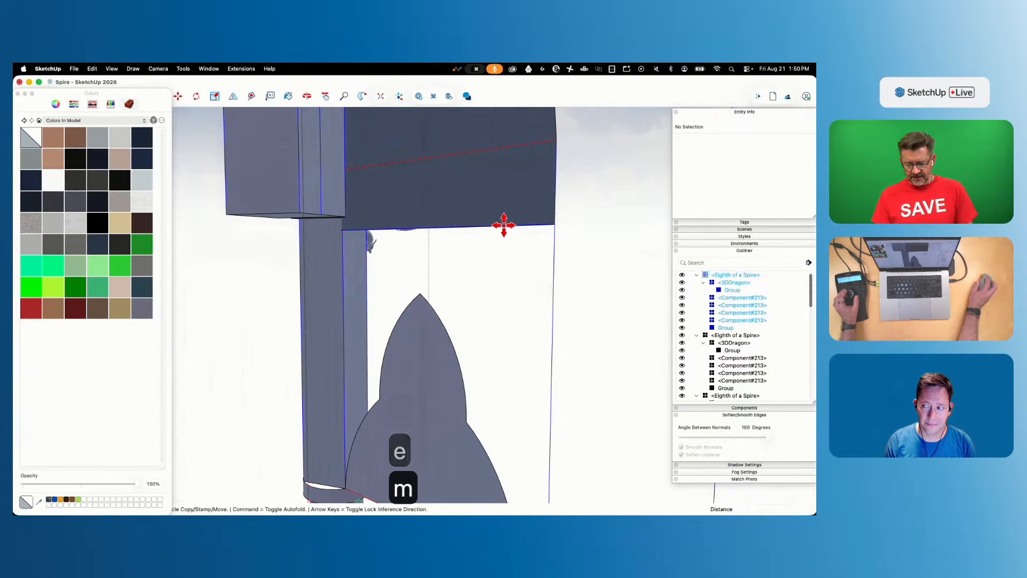
click(503, 225)
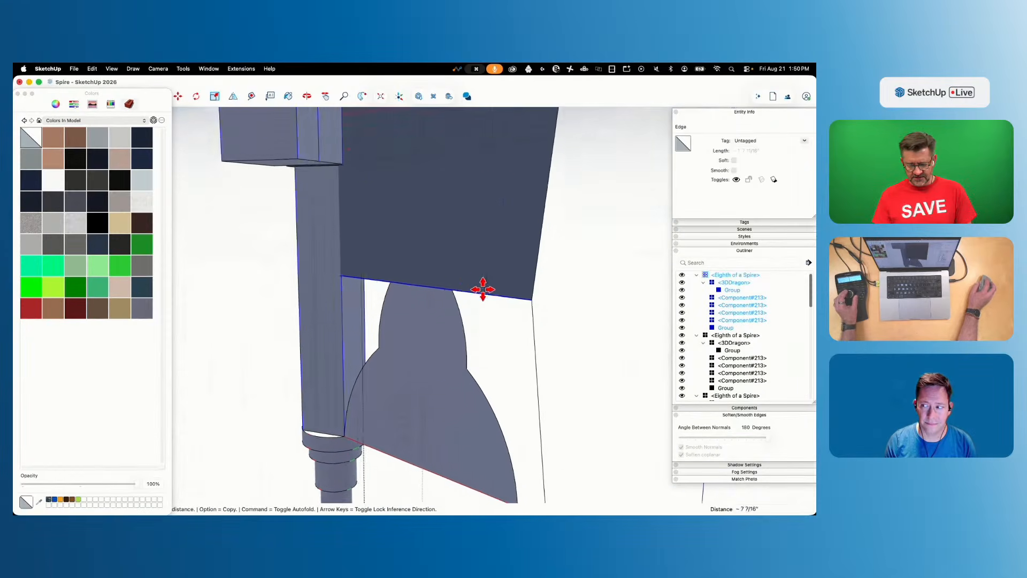
key(Up)
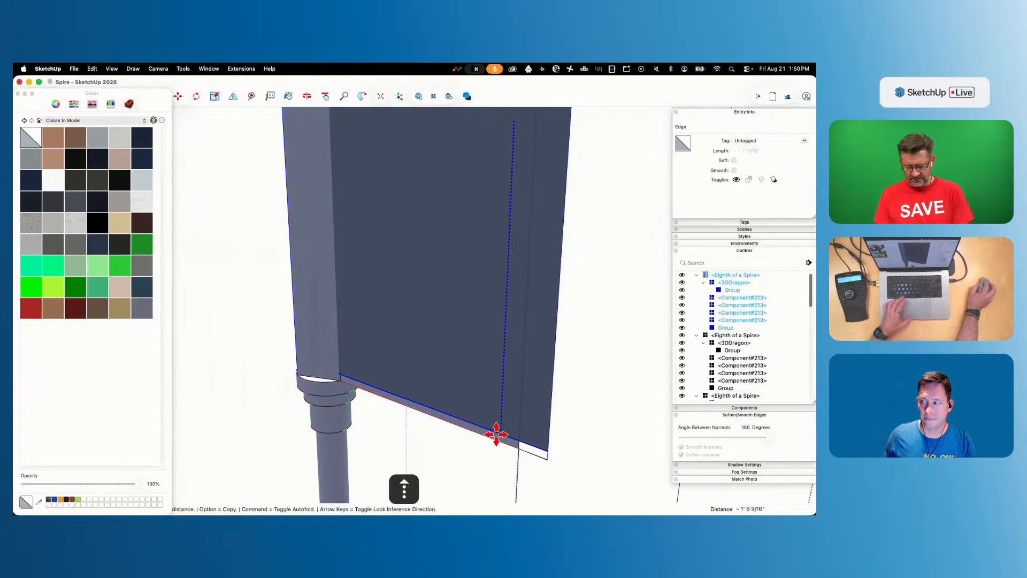
key(space)
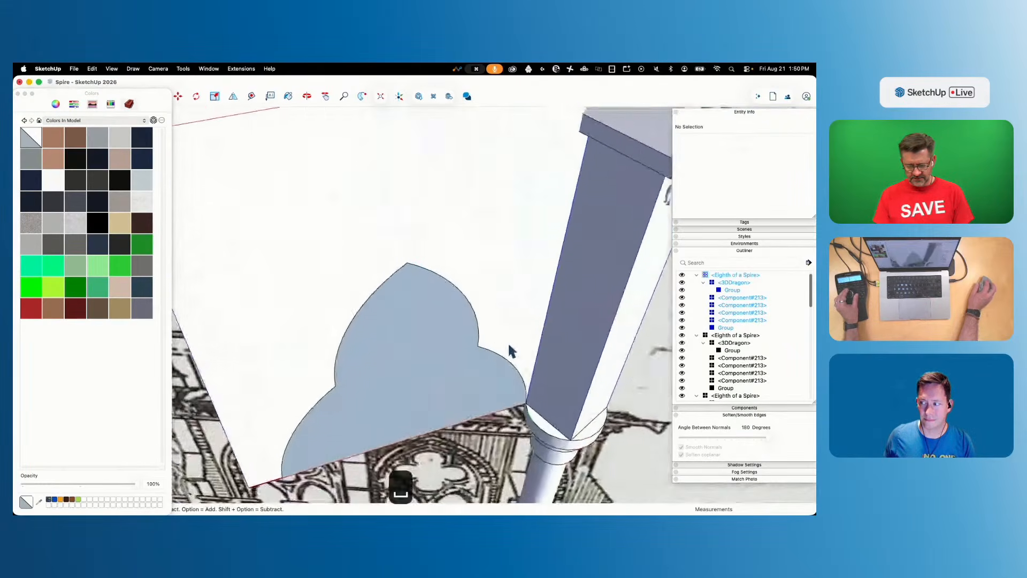
Intersect the extended wall face with the model and delete the arch-shaped face to open the window
key(p)
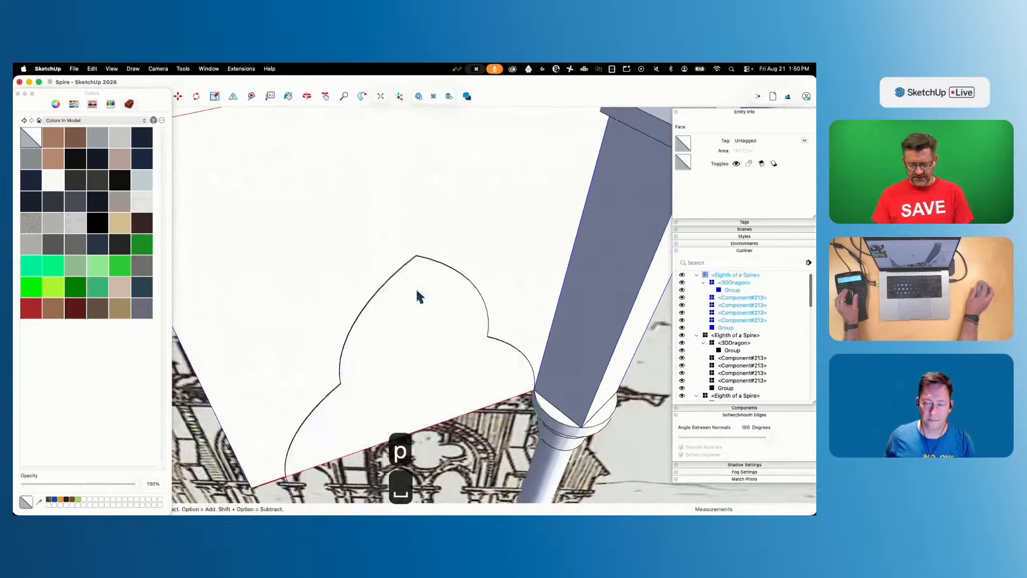
right_click(340, 187)
mouse_move(386, 263)
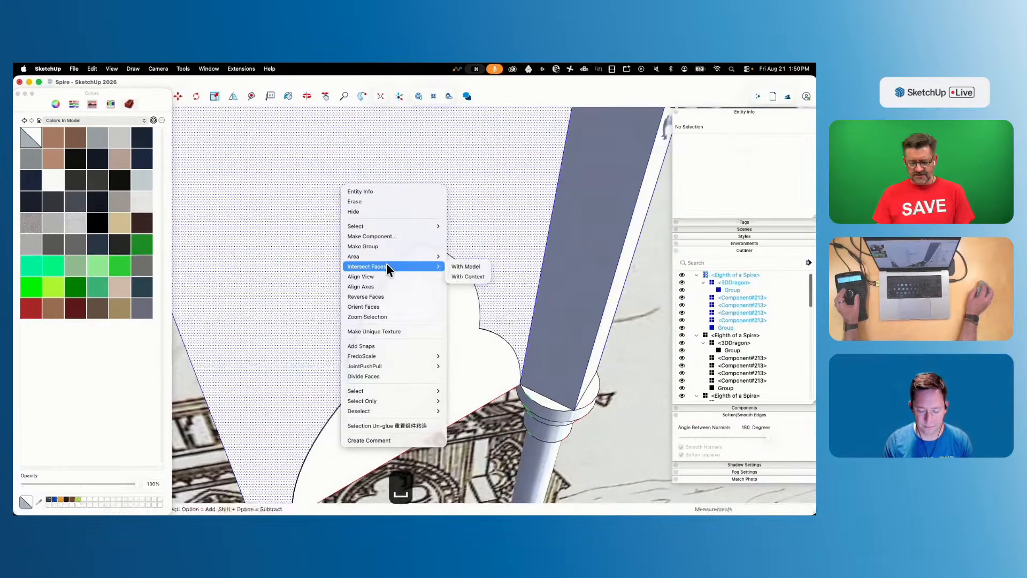
click(460, 269)
click(449, 296)
key(BackSpace)
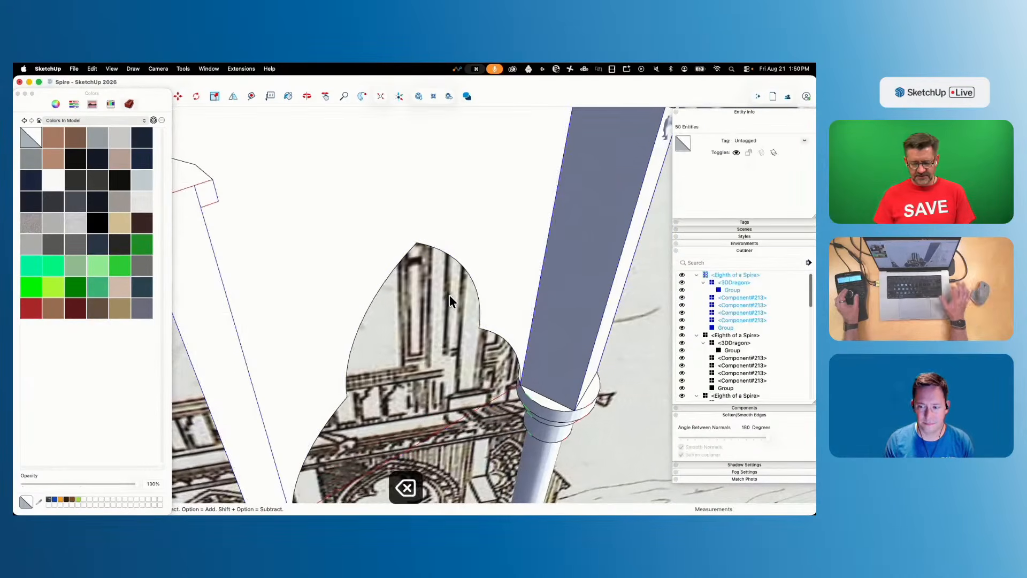
Erase the surplus intersection edges along the wall's outer side and the overhanging end of the arch's base line
key(e)
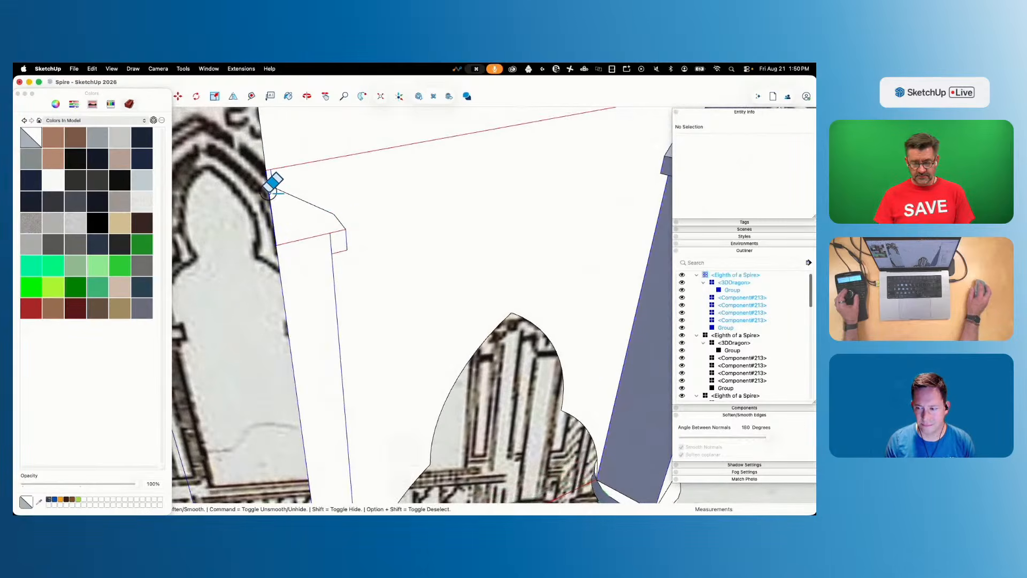
mouse_move(268, 190)
mouse_down()
mouse_move(297, 227)
mouse_move(296, 244)
mouse_up()
drag(299, 345, 320, 332)
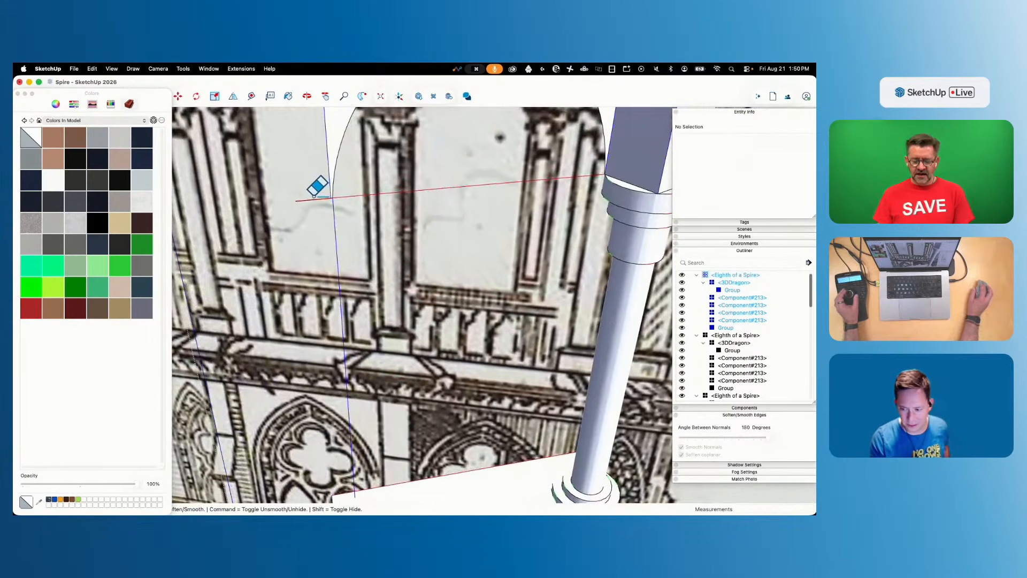
click(335, 243)
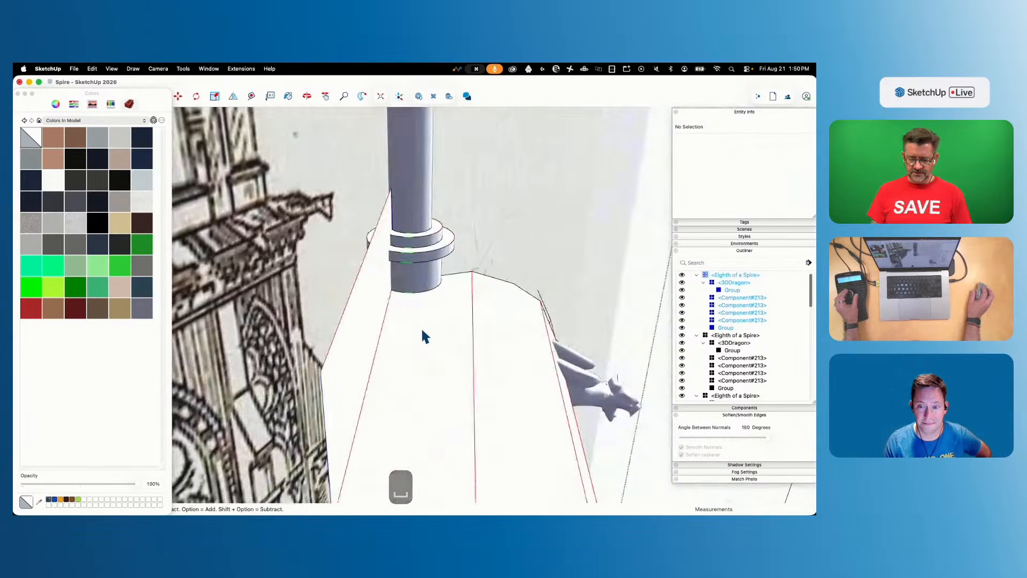
Extrude the low balustrade wall's face outward about 5/8" with Push/Pull, creating a new starting face
key(p)
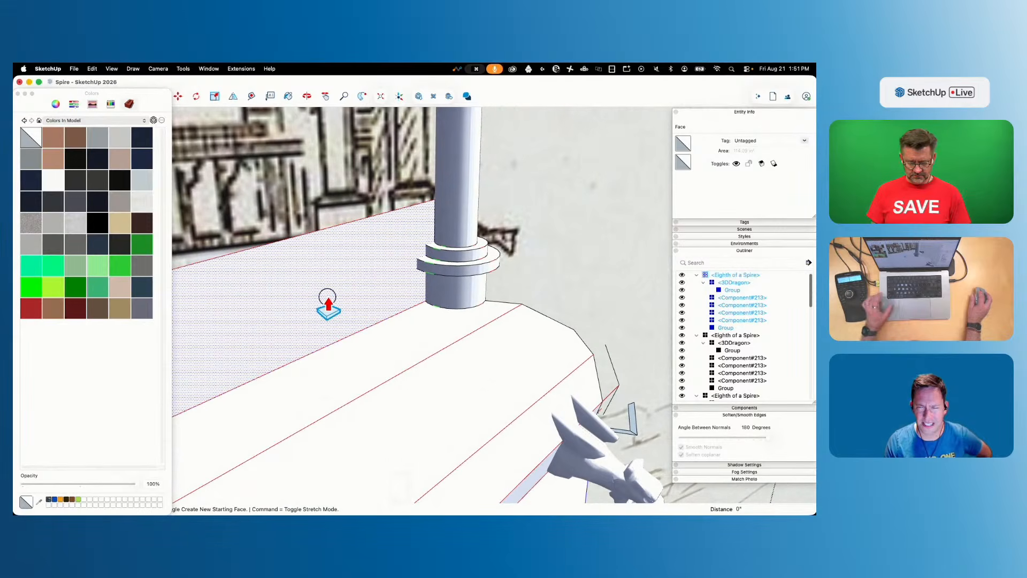
key(alt)
click(328, 297)
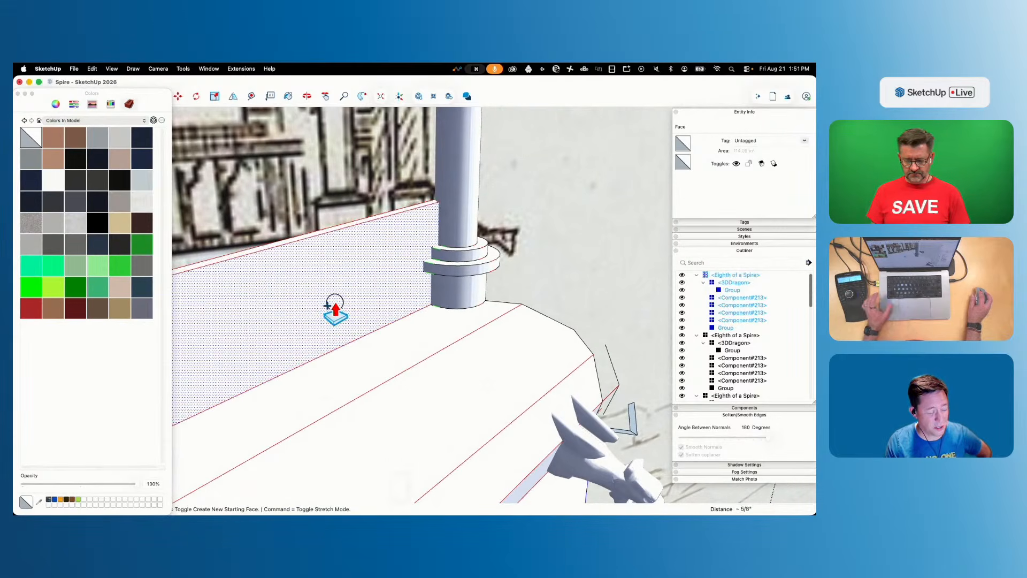
Draw a horizontal line about 2' 1" long near the balustrade wall's upper edge and extrude the strip above it as a rail
key(l)
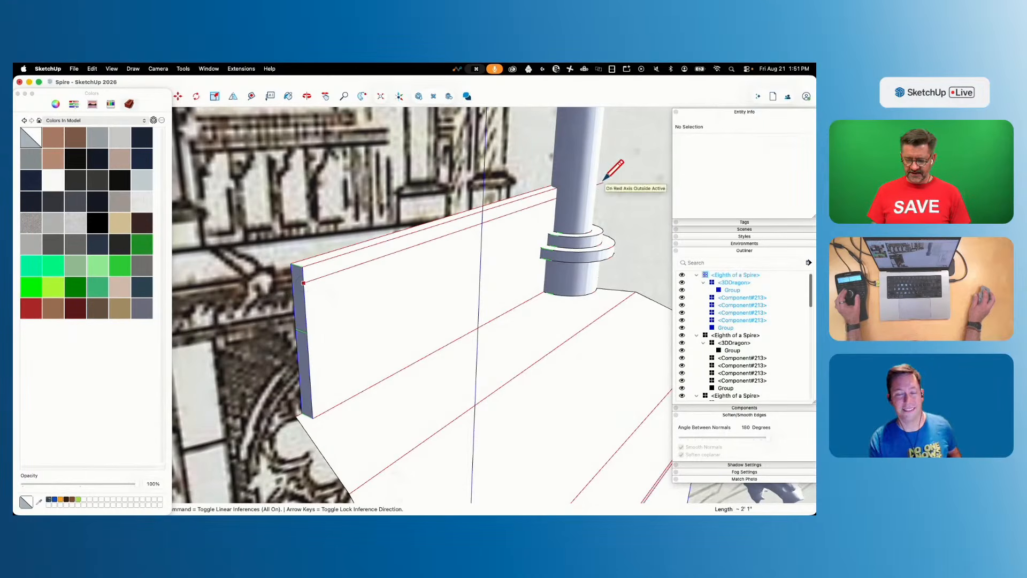
key(p)
click(484, 228)
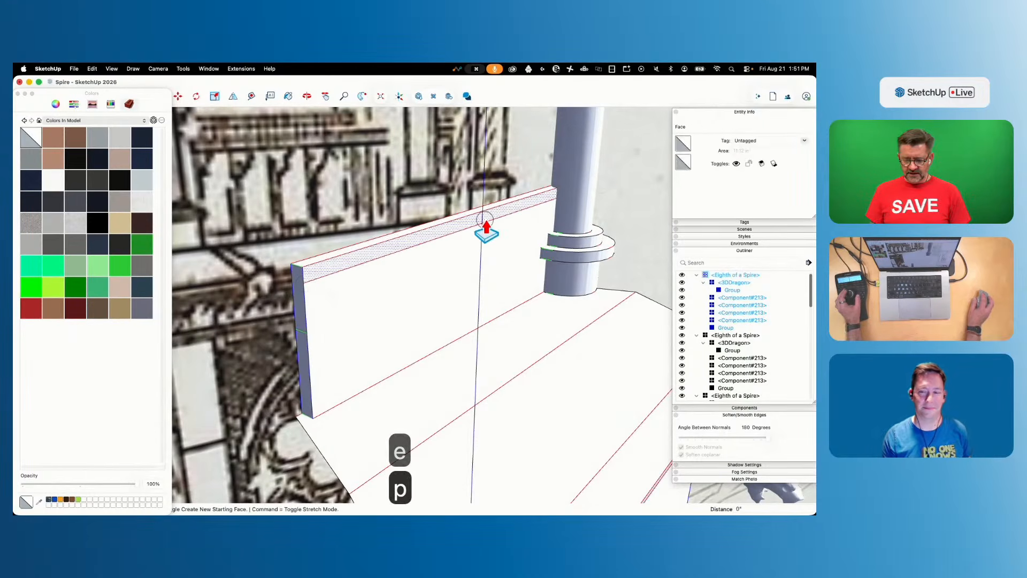
click(485, 227)
Erase the vertical construction line and draw a vertical centre line with a narrow half-opening rectangle on the balustrade wall's face
key(e)
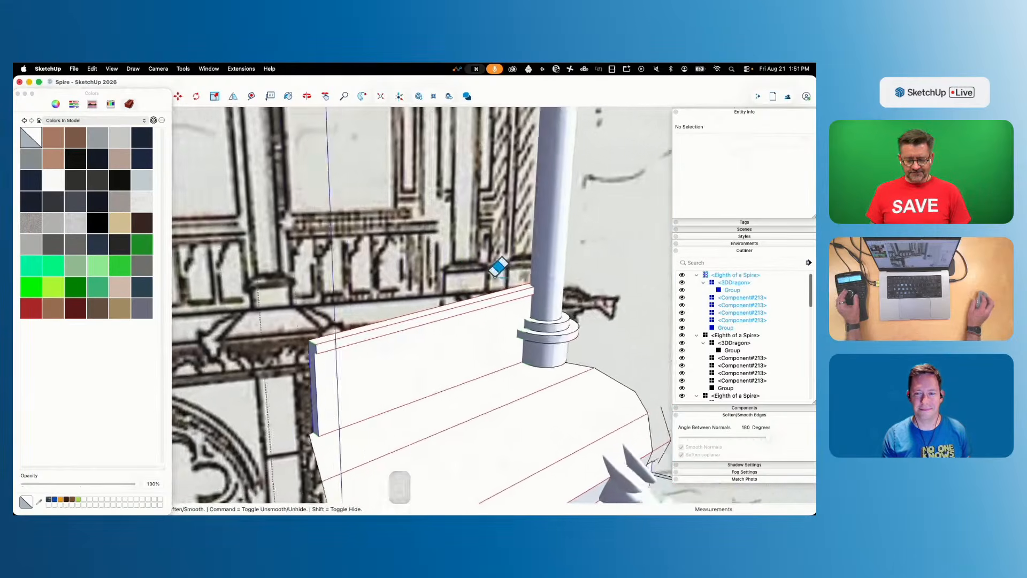
key(space)
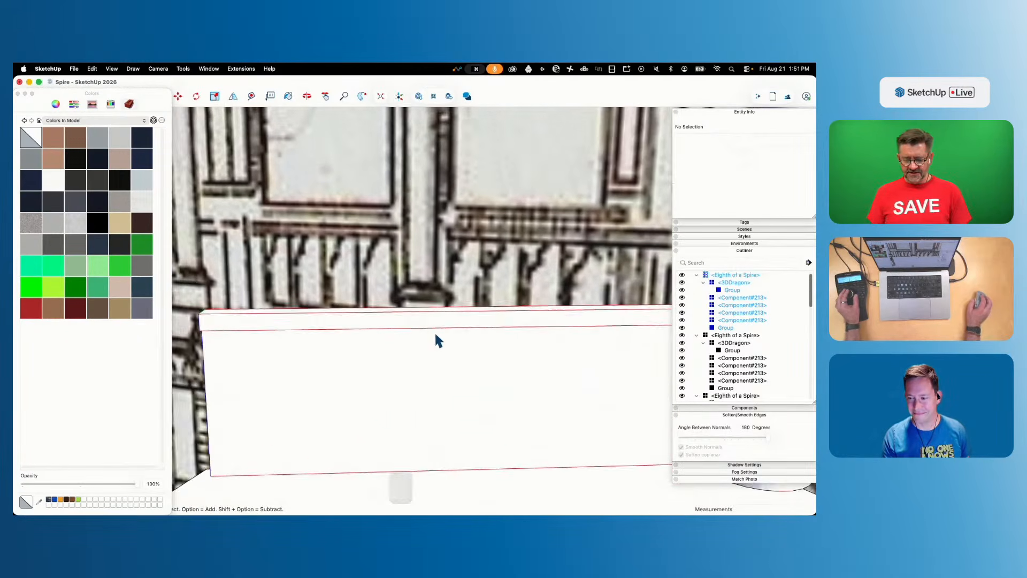
key(l)
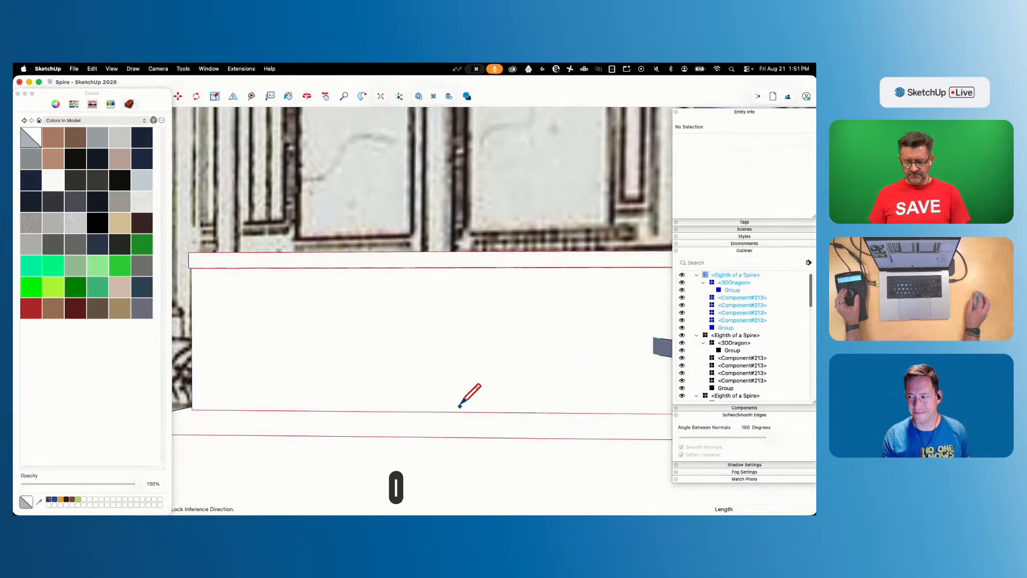
click(461, 412)
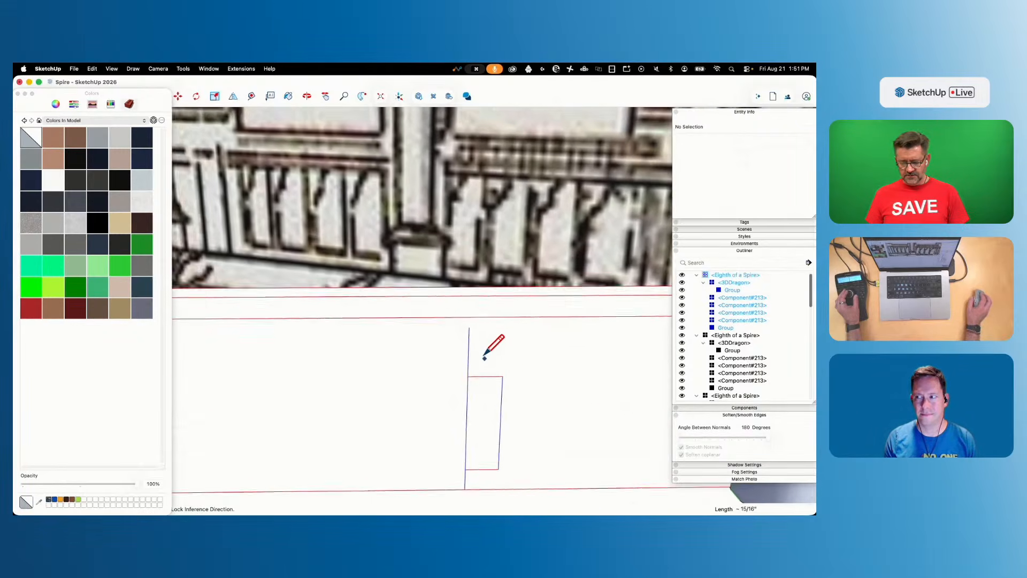
Draw an upper arc from the centre line to the lower arc for a half-trefoil head and erase the inner lines
key(a)
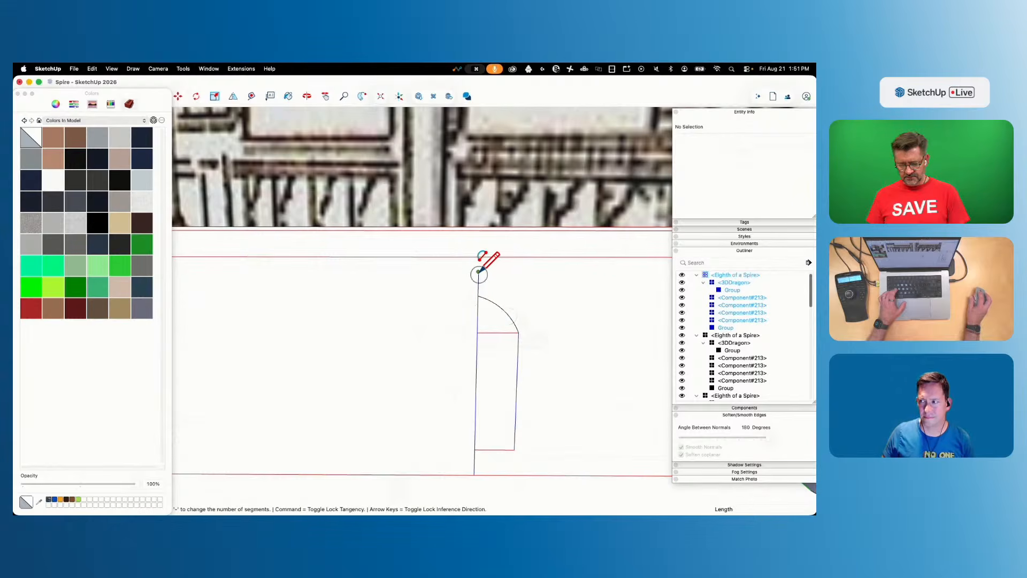
click(499, 306)
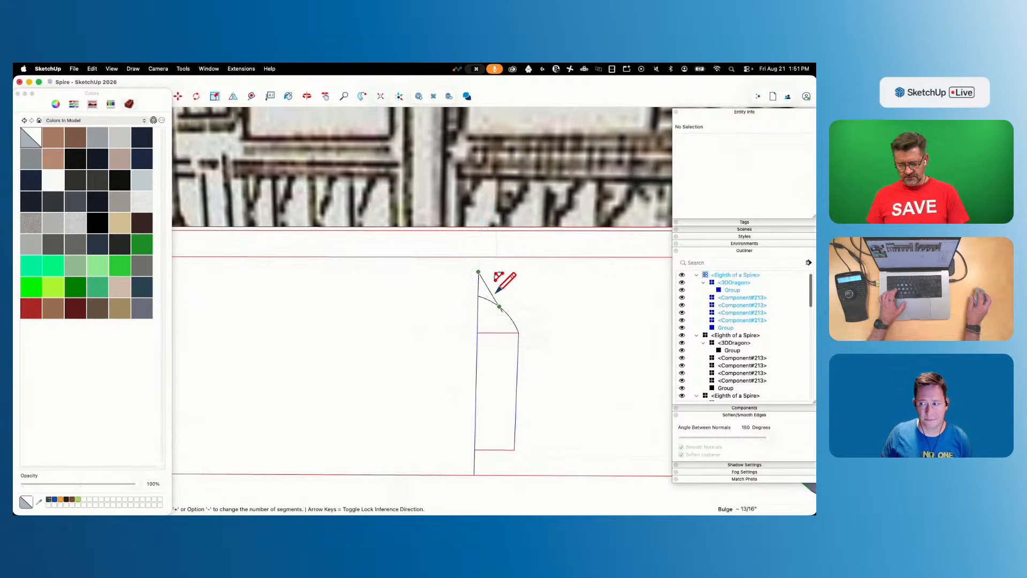
scroll(498, 291, up, 5)
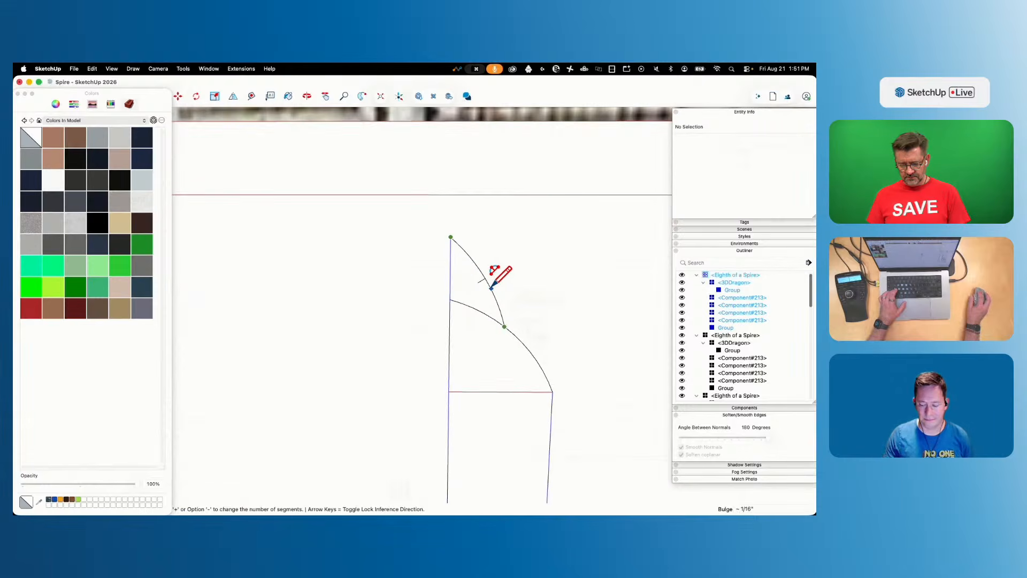
key(e)
drag(483, 412, 518, 374)
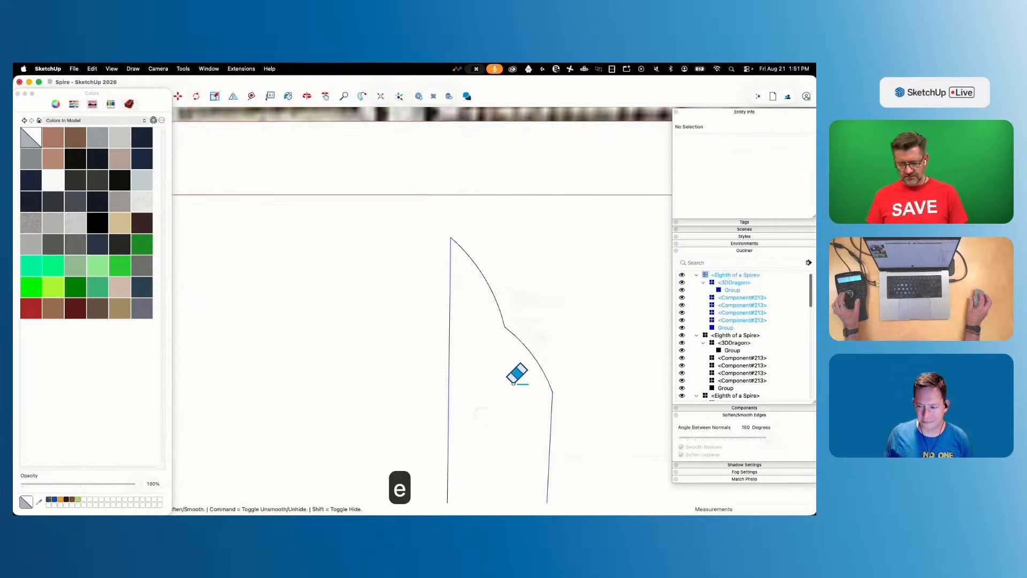
key(space)
scroll(496, 429, down, 6)
scroll(431, 326, up, 2)
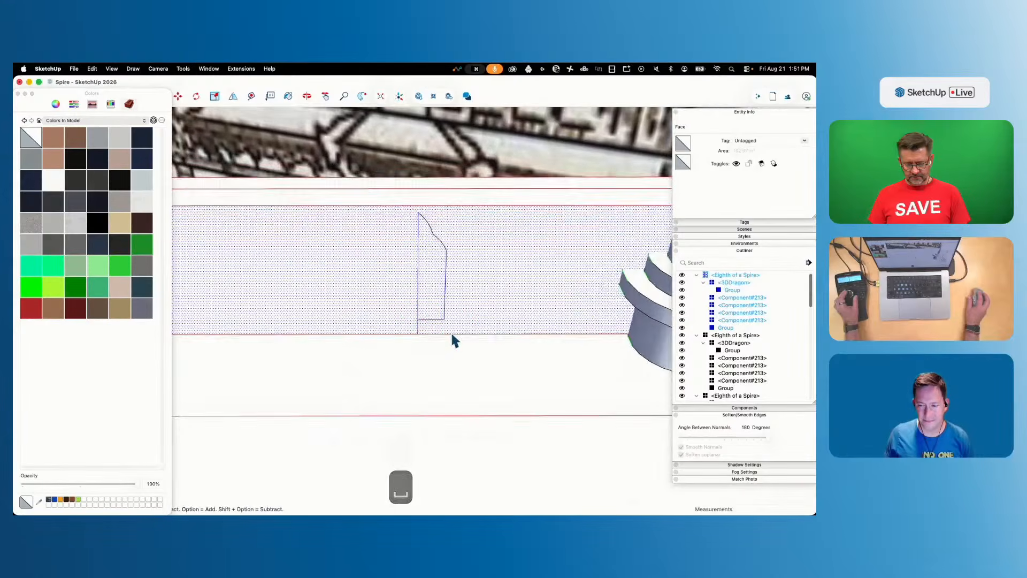
key(q)
key(space)
key(l)
click(418, 326)
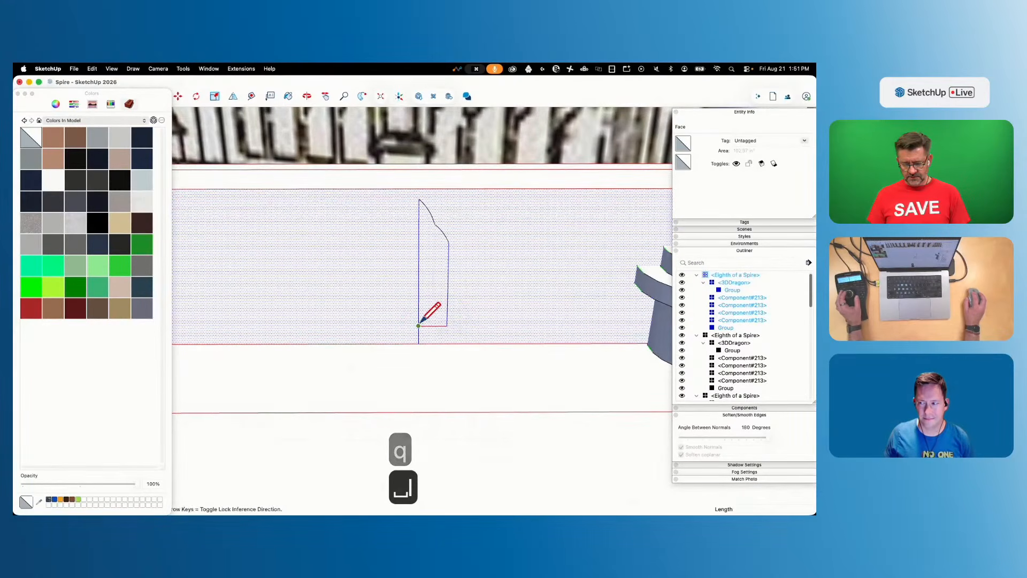
key(space)
scroll(431, 310, down, 6)
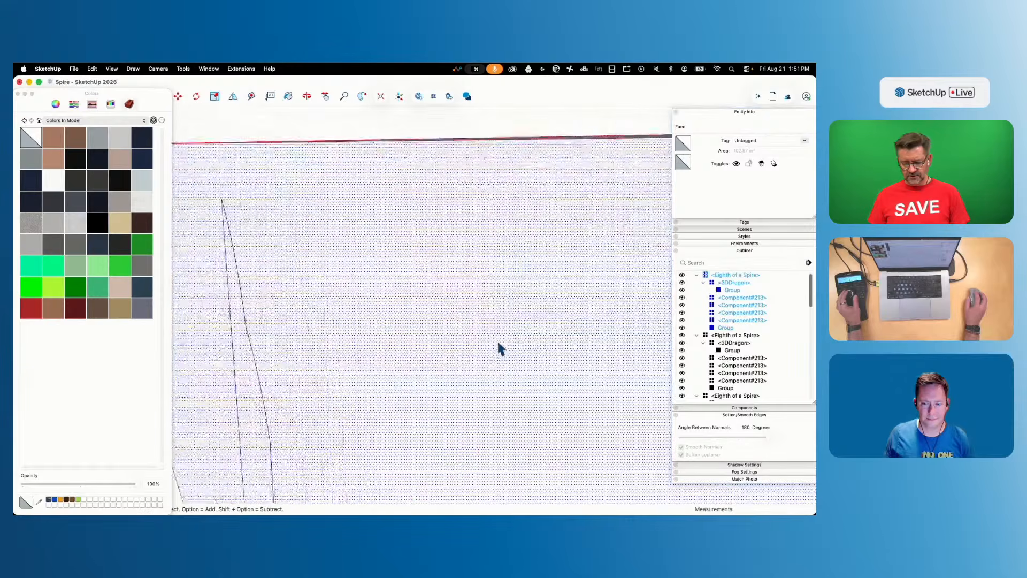
Draw horizontal lines from both ends of the lower arc to the centre line and erase their overshoots beyond the half-opening
key(l)
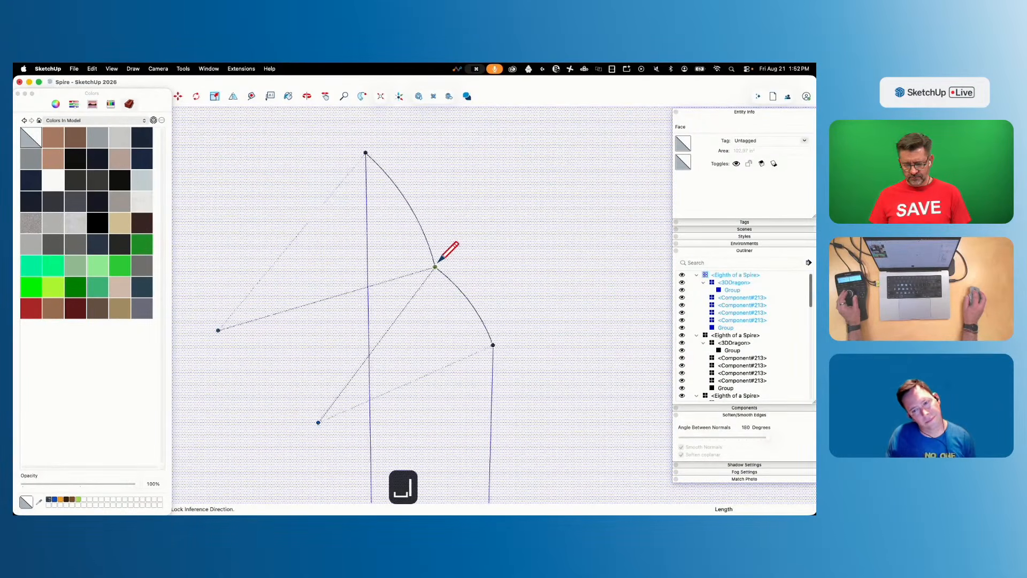
click(436, 266)
click(340, 271)
key(e)
click(347, 268)
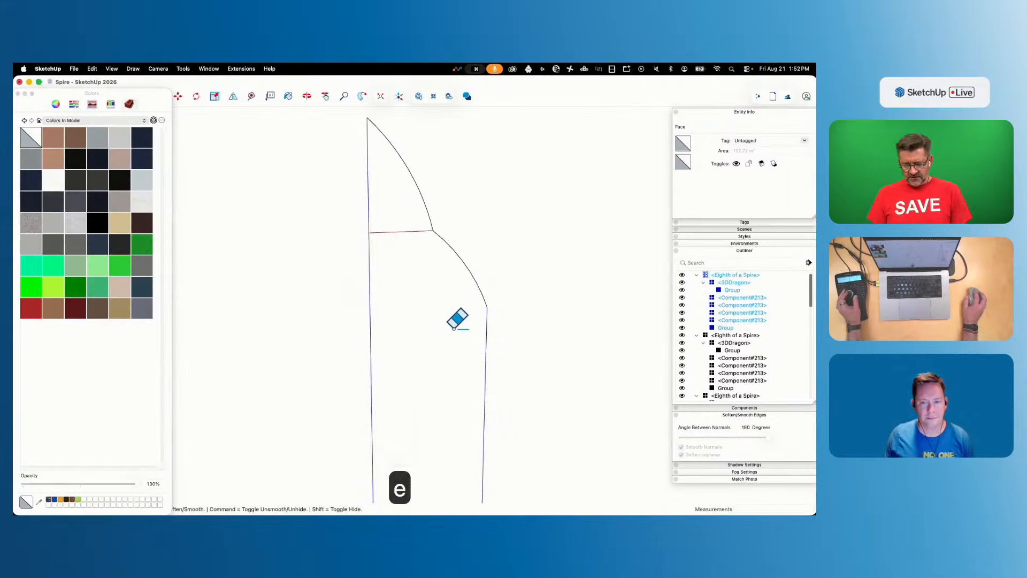
key(l)
click(482, 250)
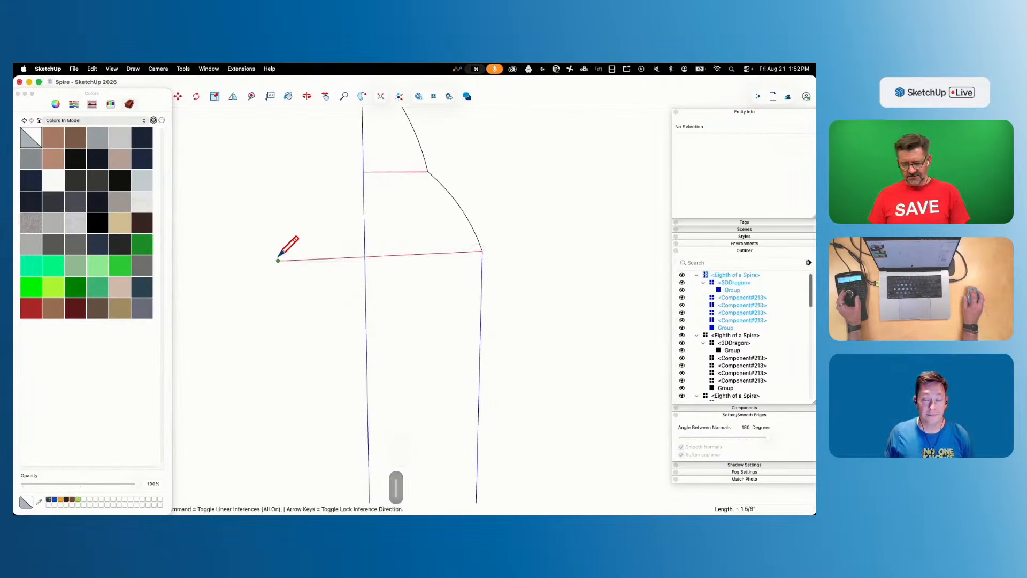
drag(327, 253, 325, 288)
key(space)
click(397, 319)
click(400, 271)
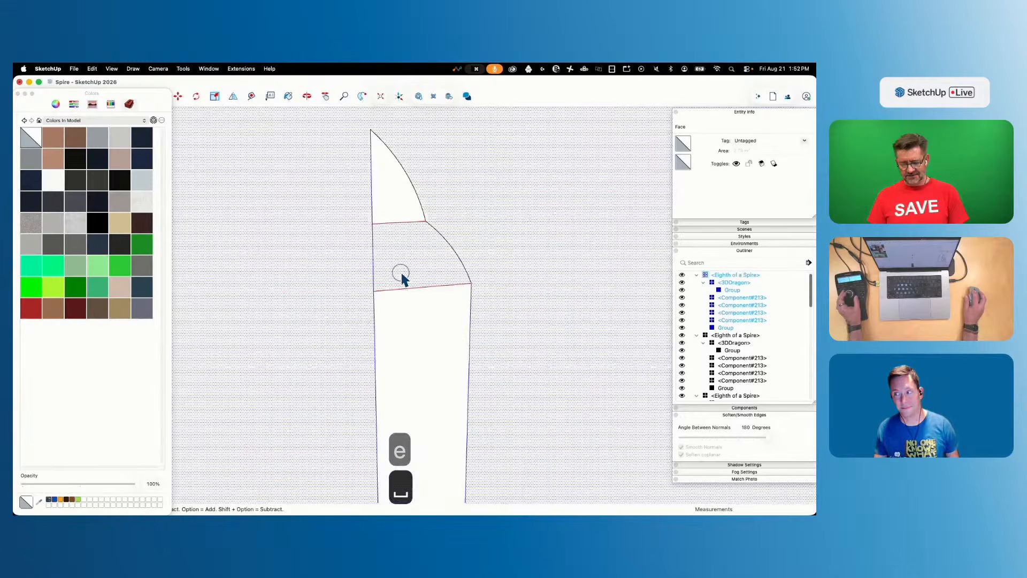
Replace the lower arc with a rounder one bulging about 1/8" and erase the horizontal guide lines inside the half-opening
key(e)
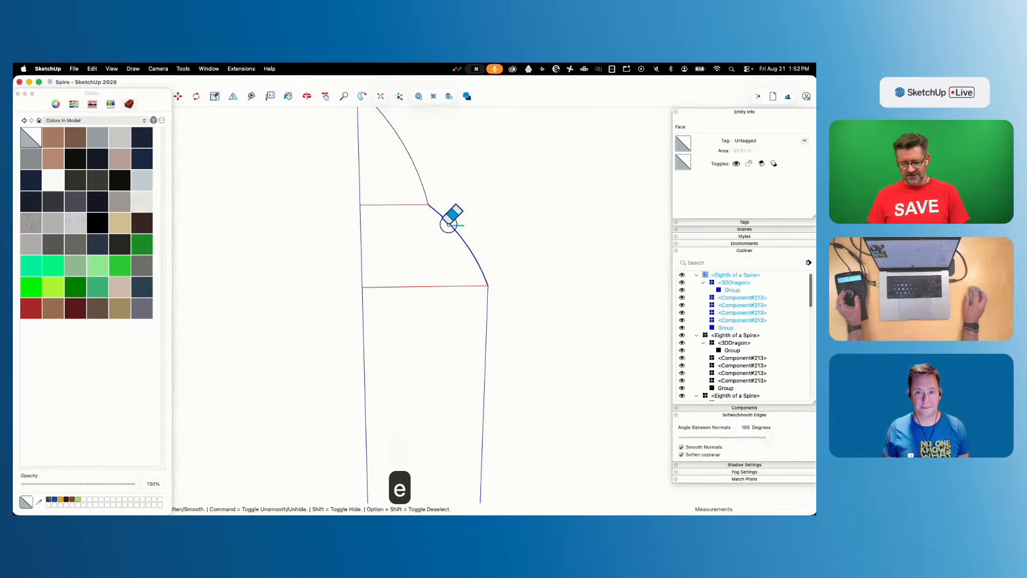
click(449, 217)
key(a)
click(428, 203)
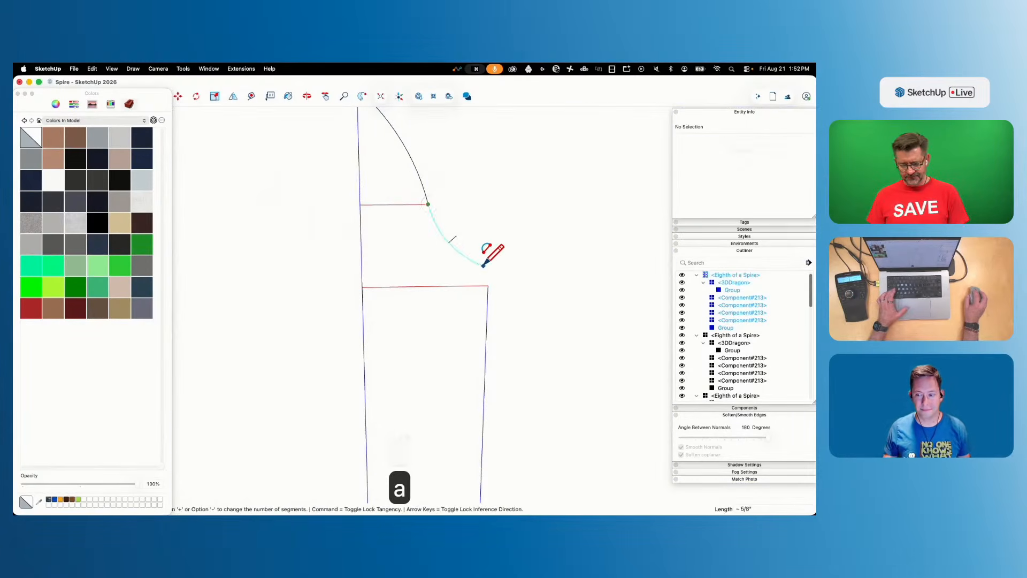
click(488, 284)
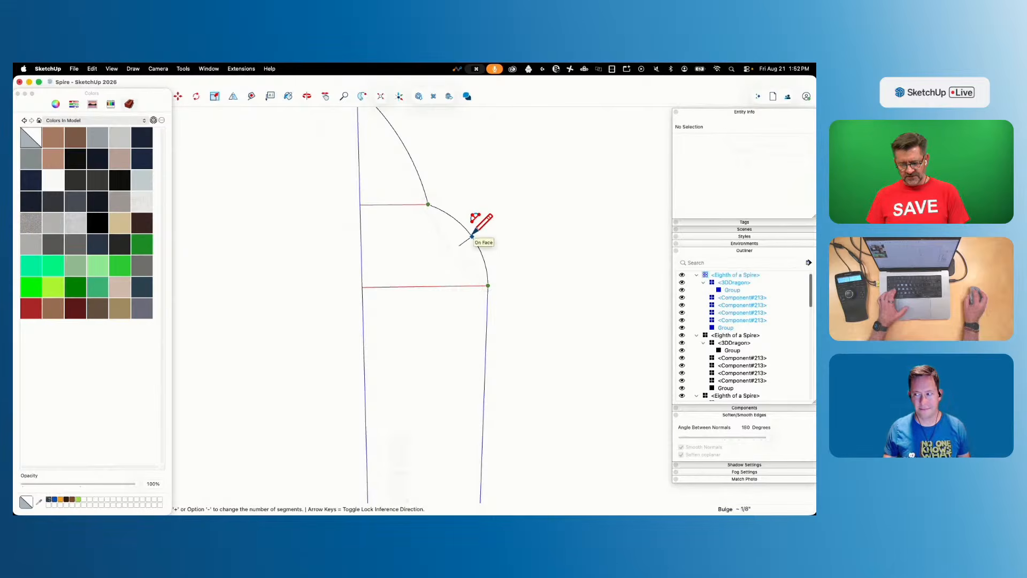
Rotate a copy of the half-opening 180° about its vertical centre line and erase the centre line to complete the arched opening
click(411, 314)
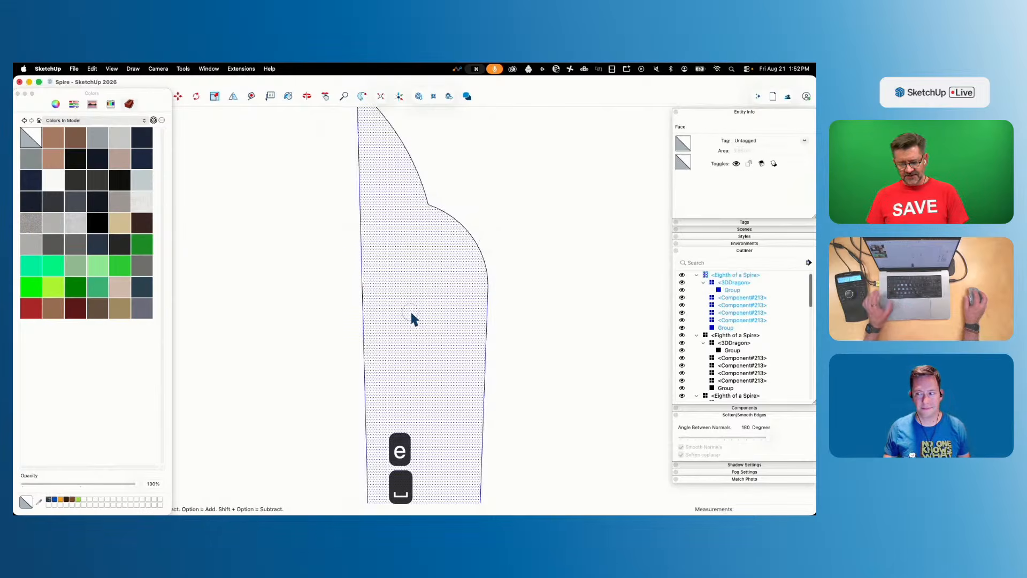
key(q)
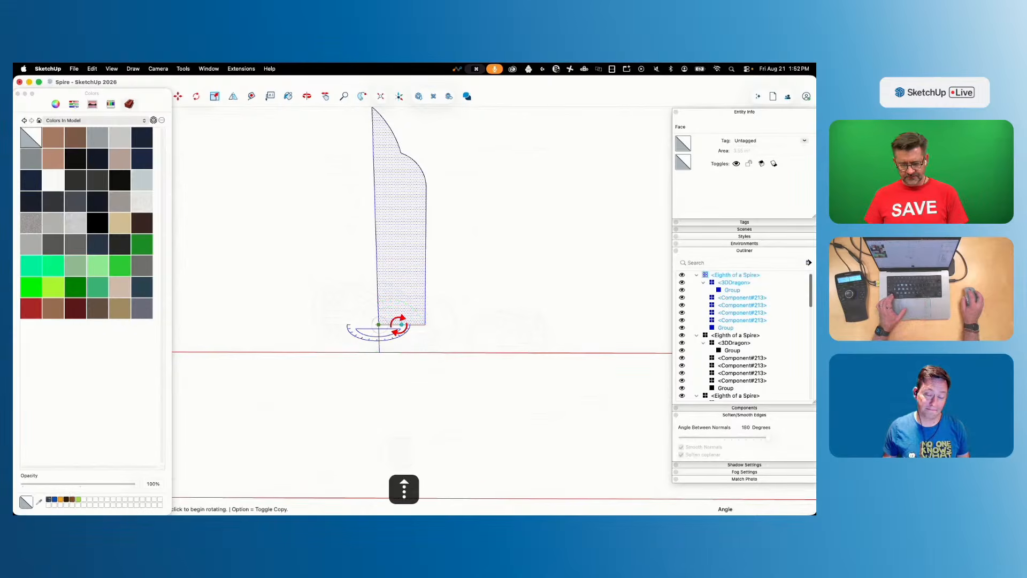
click(399, 325)
click(347, 320)
key(e)
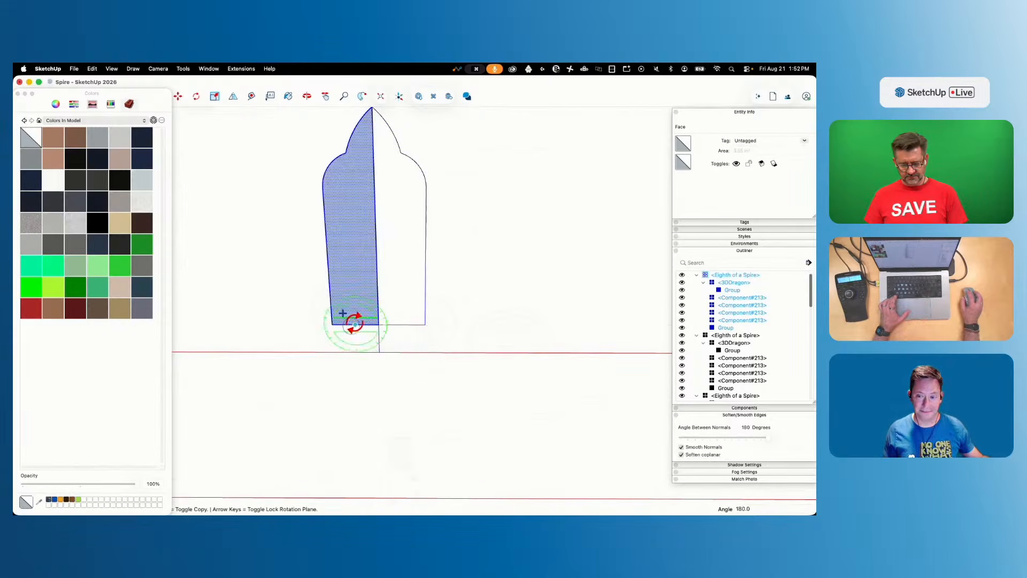
drag(371, 341, 386, 341)
click(376, 285)
key(space)
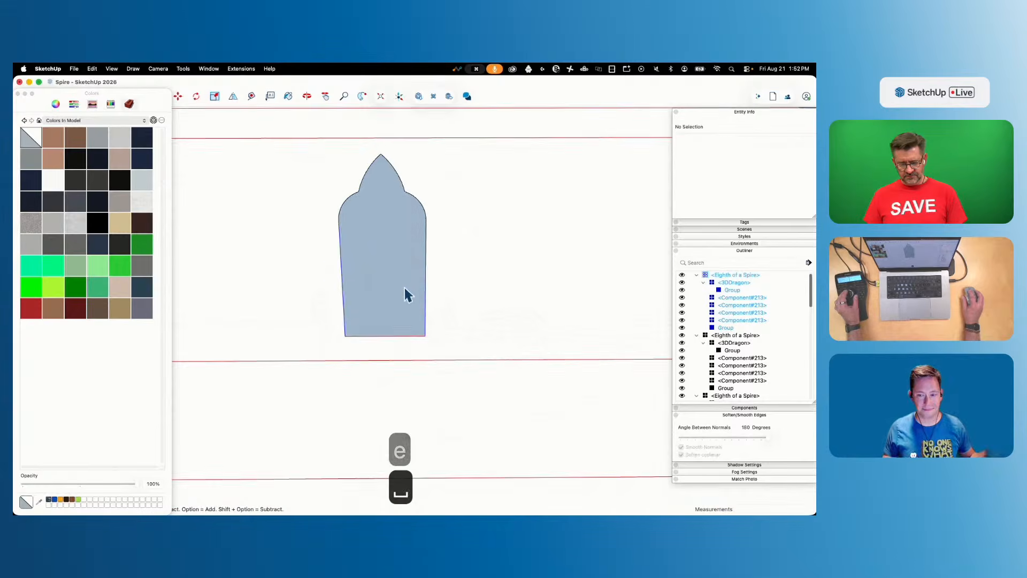
Reverse the completed arched opening's face so its front side points outward
click(403, 290)
right_click(401, 290)
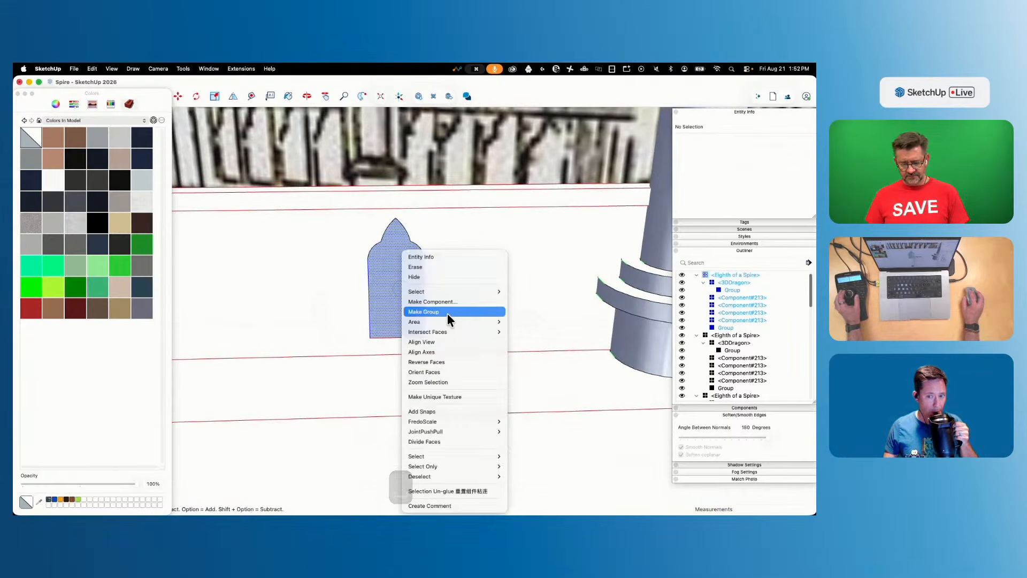
click(447, 362)
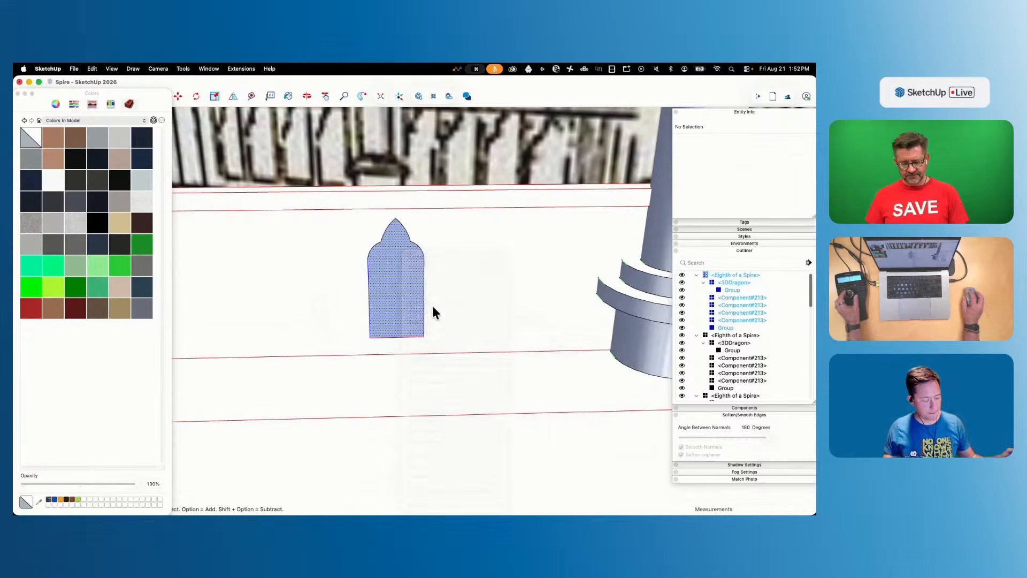
Copy the arched opening along the balustrade wall towards the column and divide the spacing by 2 to add an intermediate copy
key(m)
middle_drag(432, 306, 410, 303)
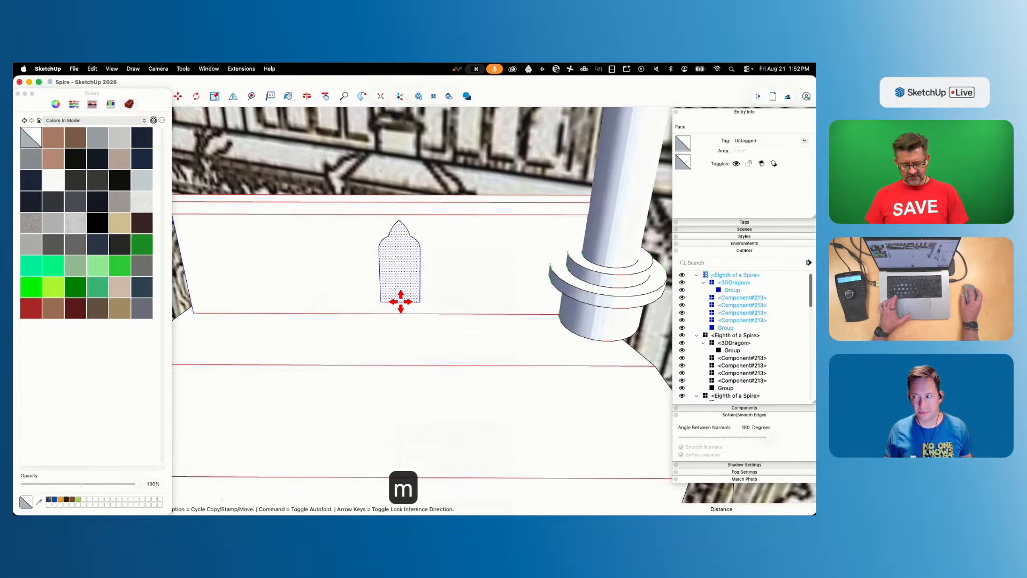
click(400, 303)
text(/)
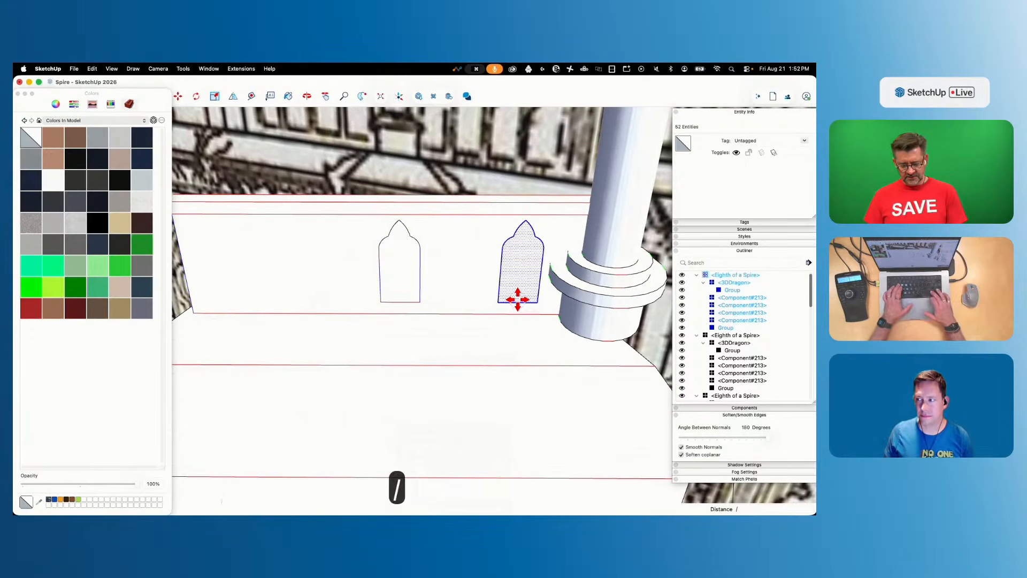
text(2)
key(Return)
key(space)
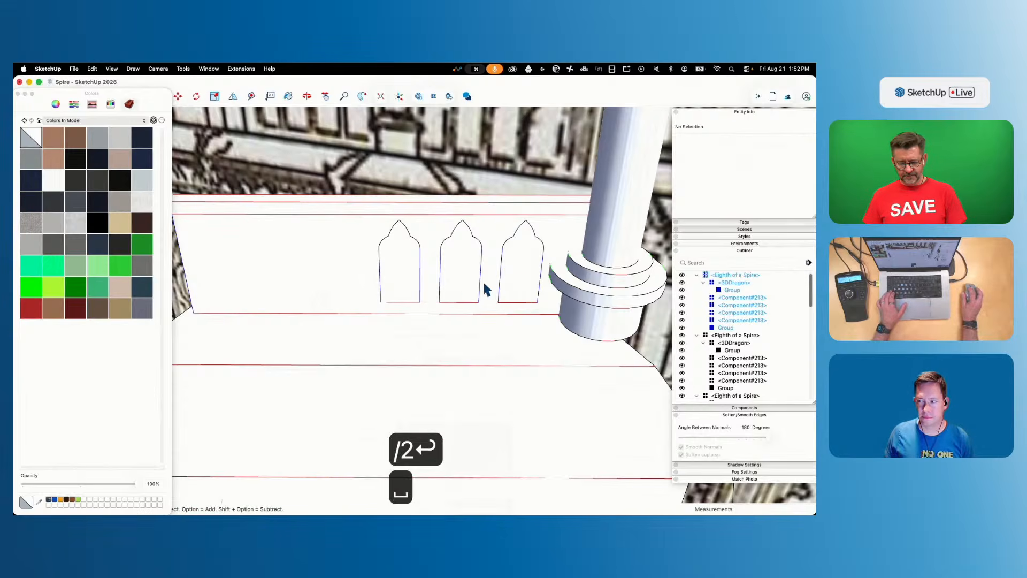
Rotate copies of the two new arched openings 180° about the middle of the central opening's base onto the wall's other half
click(464, 287)
shift+click(521, 278)
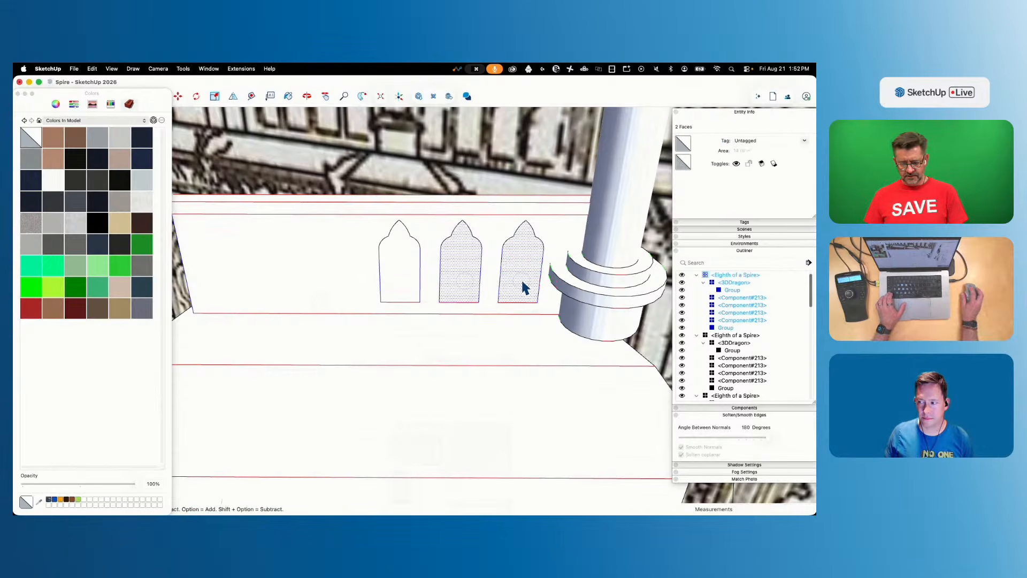
key(q)
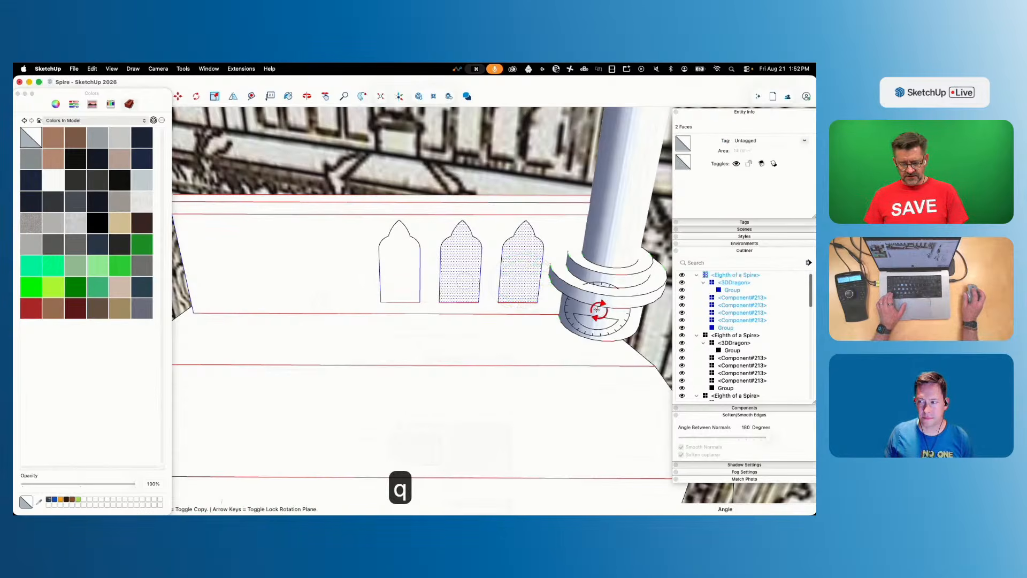
key(Up)
click(411, 302)
key(alt)
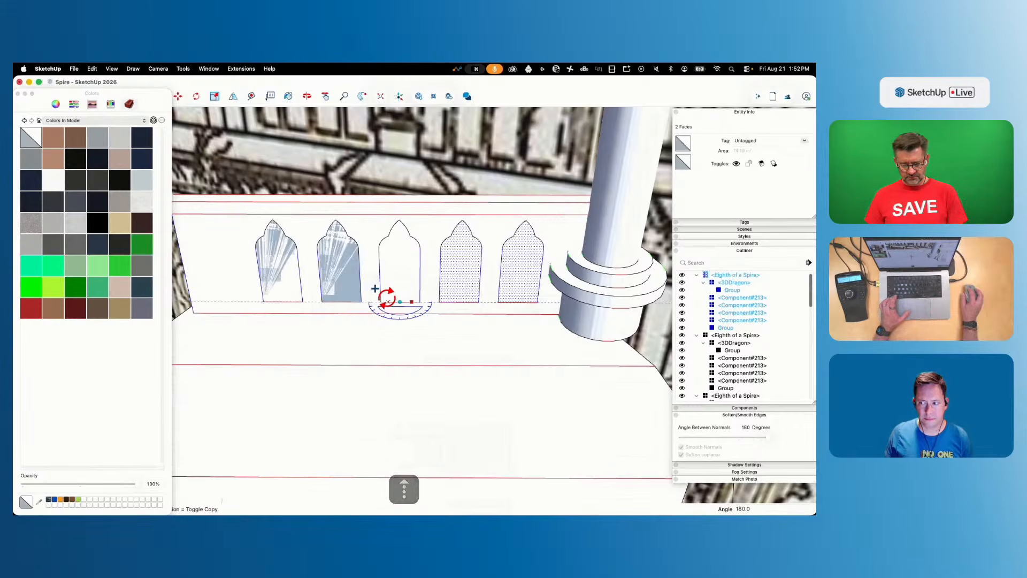
click(380, 301)
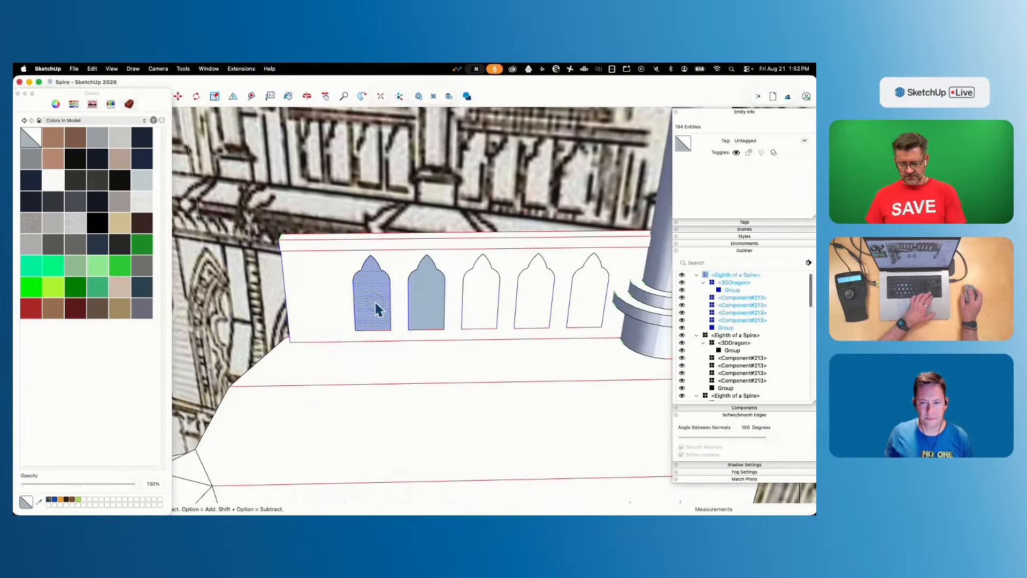
Reverse the faces of the two arched openings farthest from the column
key(p)
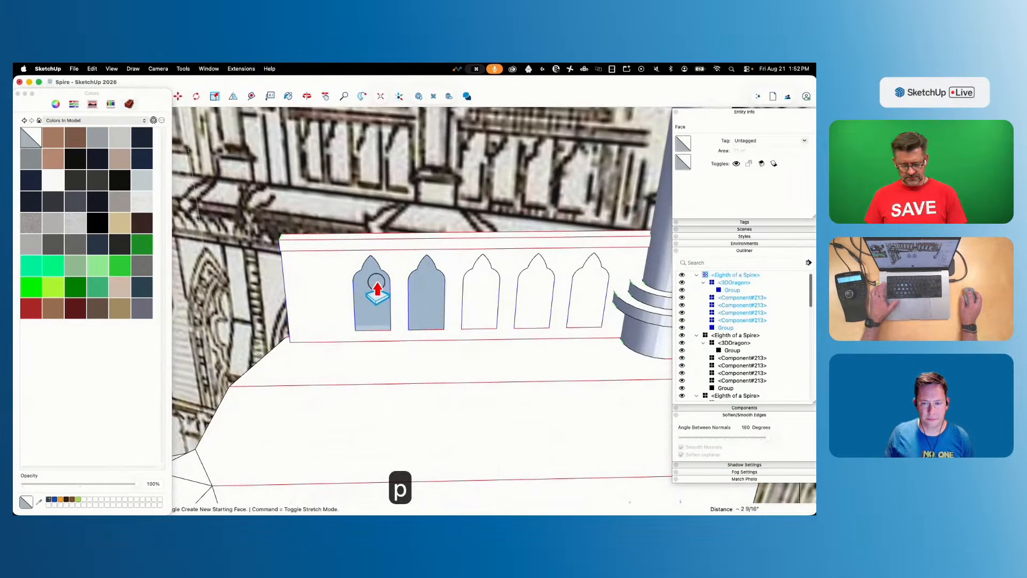
key(Escape)
key(space)
shift+click(431, 295)
right_click(430, 294)
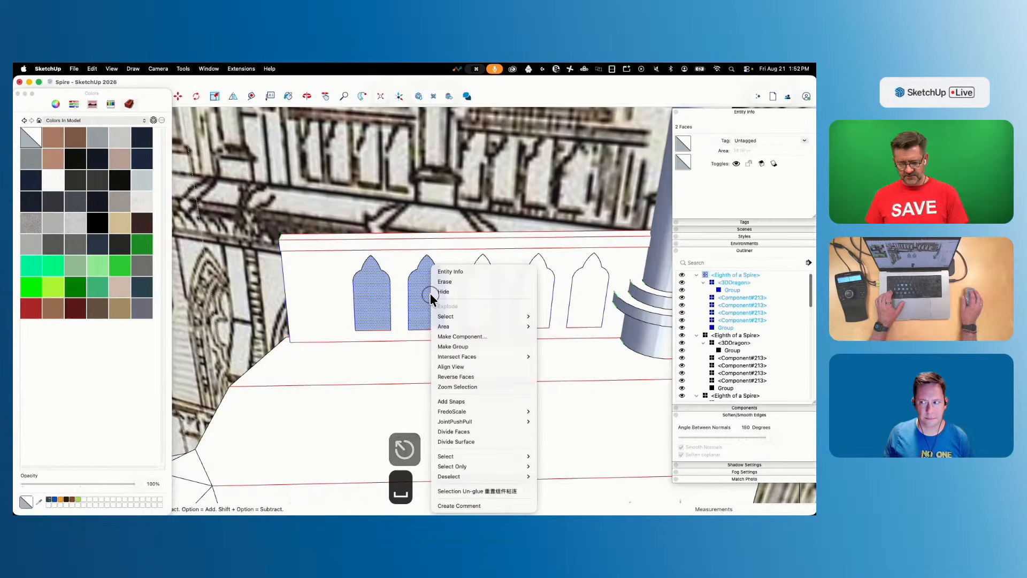
click(467, 377)
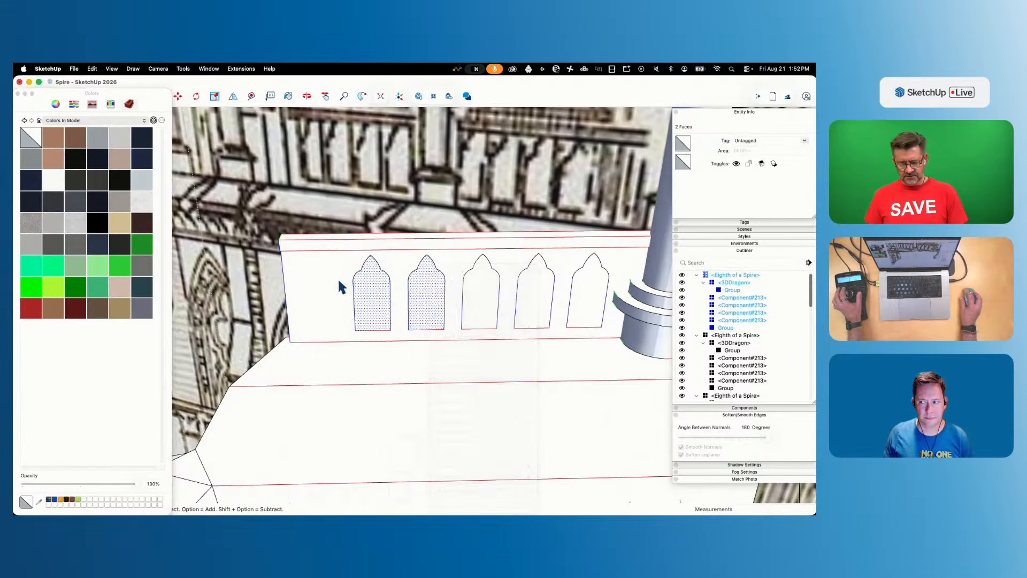
Push the three arched openings farthest from the column about 5/8" through the balustrade wall
key(p)
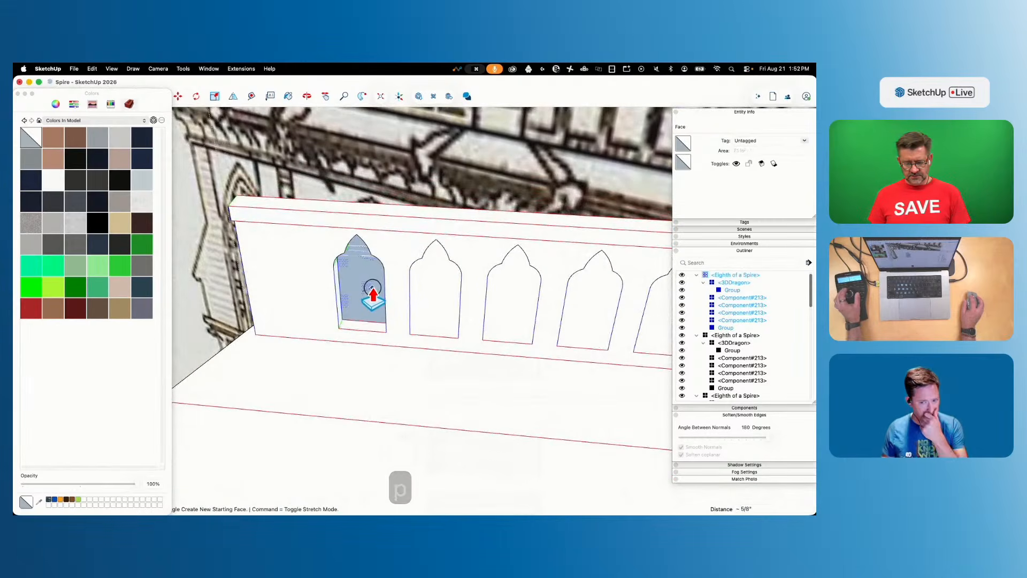
double_click(373, 294)
double_click(422, 305)
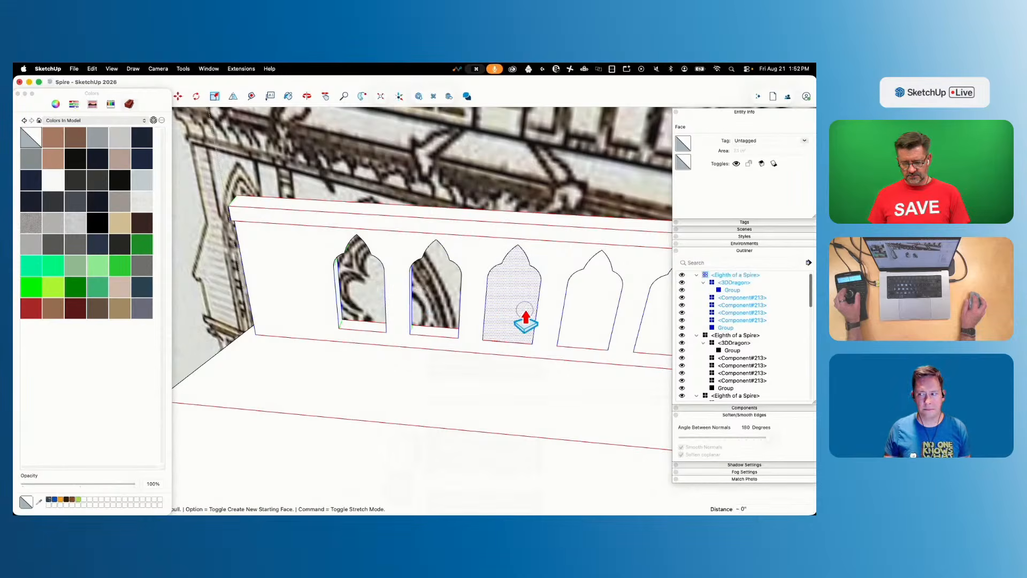
click(511, 320)
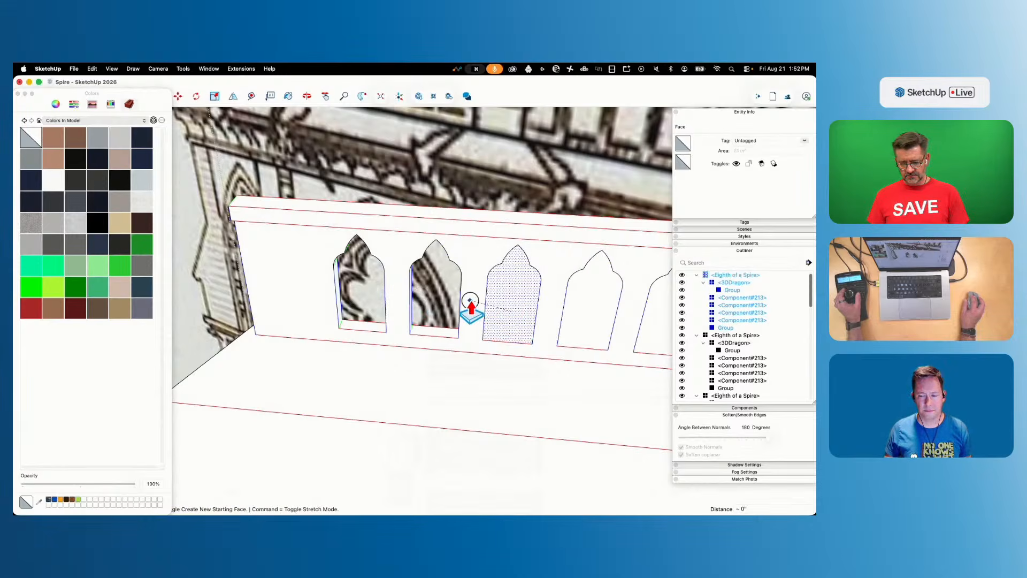
click(499, 304)
Try cutting the two arched openings nearest the column by repeating the last push distance, and undo those cuts
double_click(591, 320)
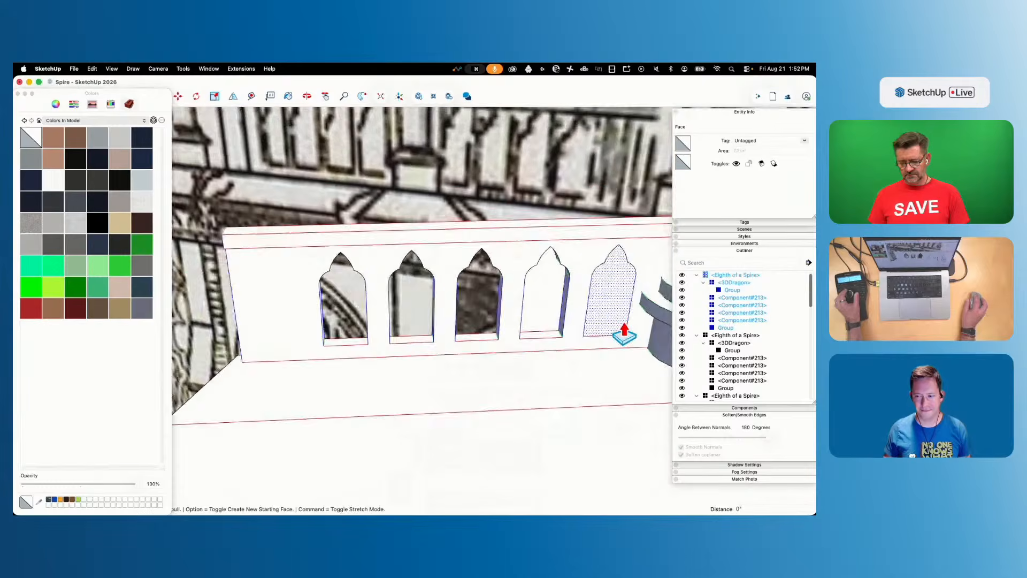
double_click(593, 316)
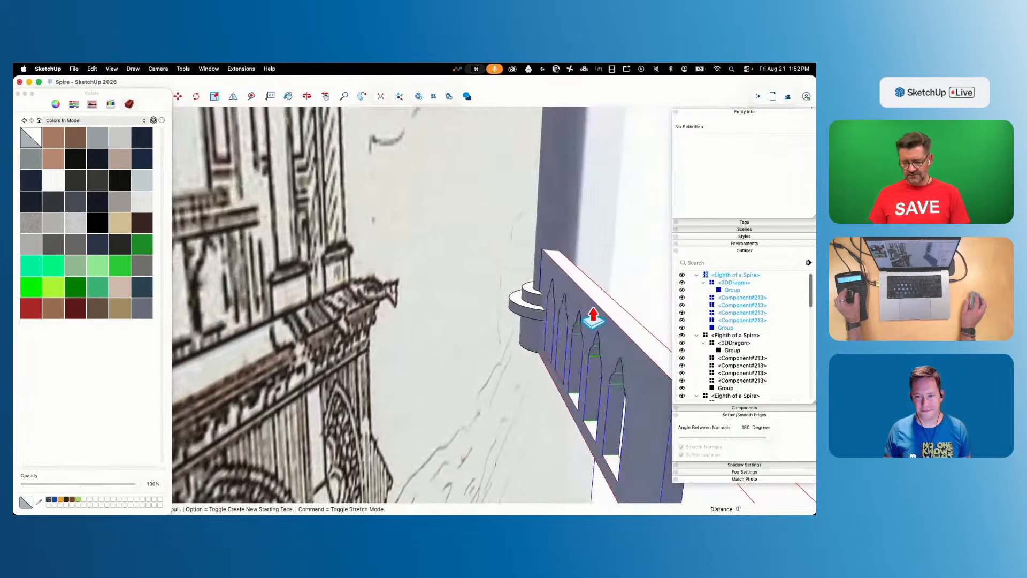
key(space)
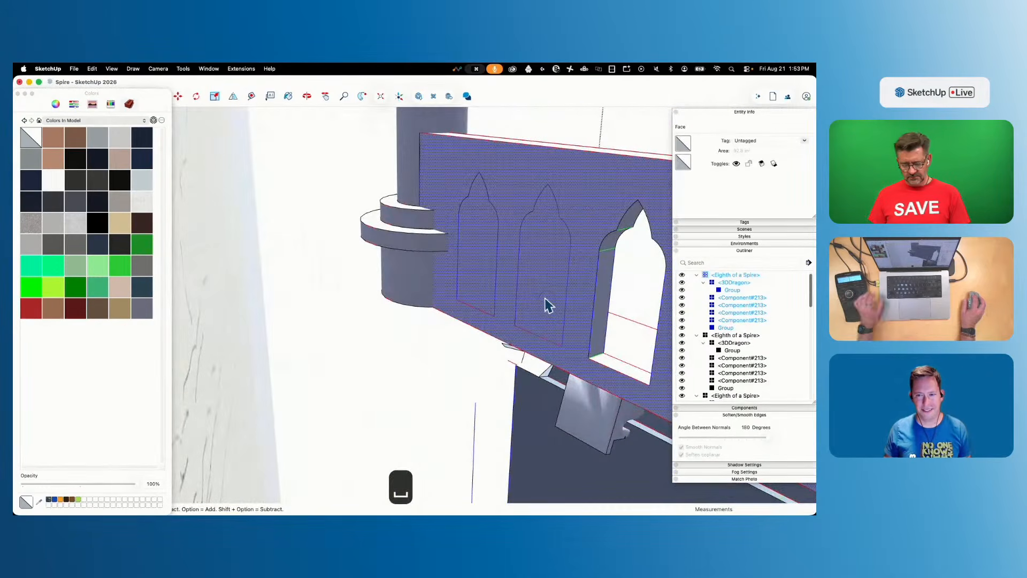
key(super+z)
key(super+z)
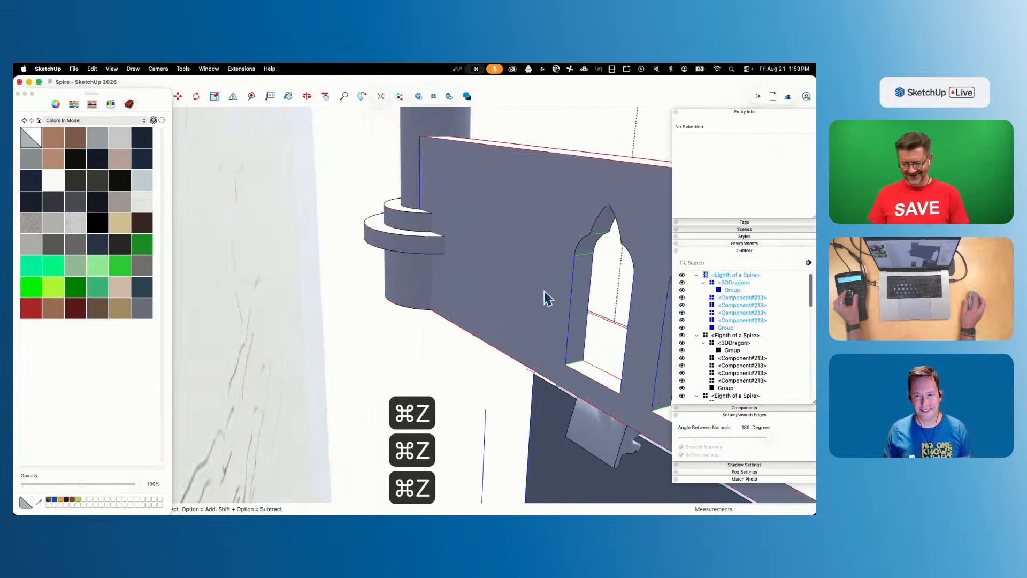
Push the two arched openings nearest the column about 5/8" through to the balustrade wall's back face
key(p)
click(418, 341)
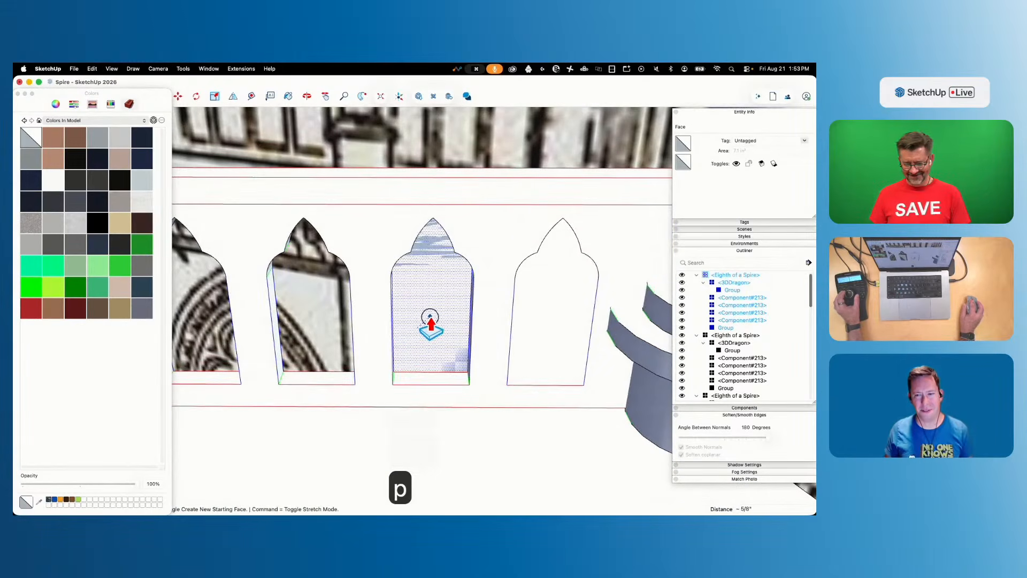
click(431, 317)
click(534, 327)
click(567, 307)
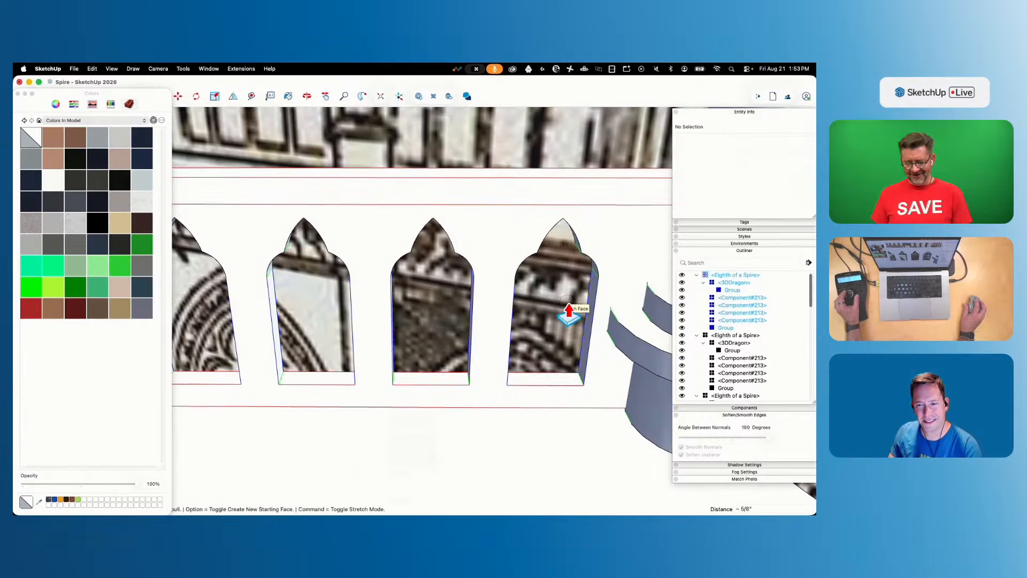
Draw a vertical centre line from the midpoint above the trefoil window and slanted edges on both sides, outlining a tall triangular gable
key(space)
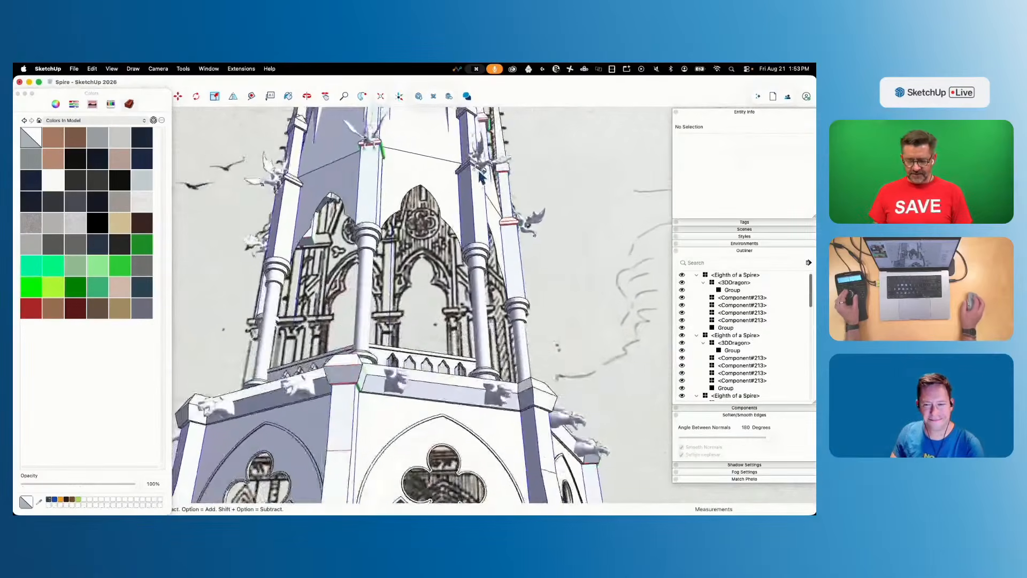
key(l)
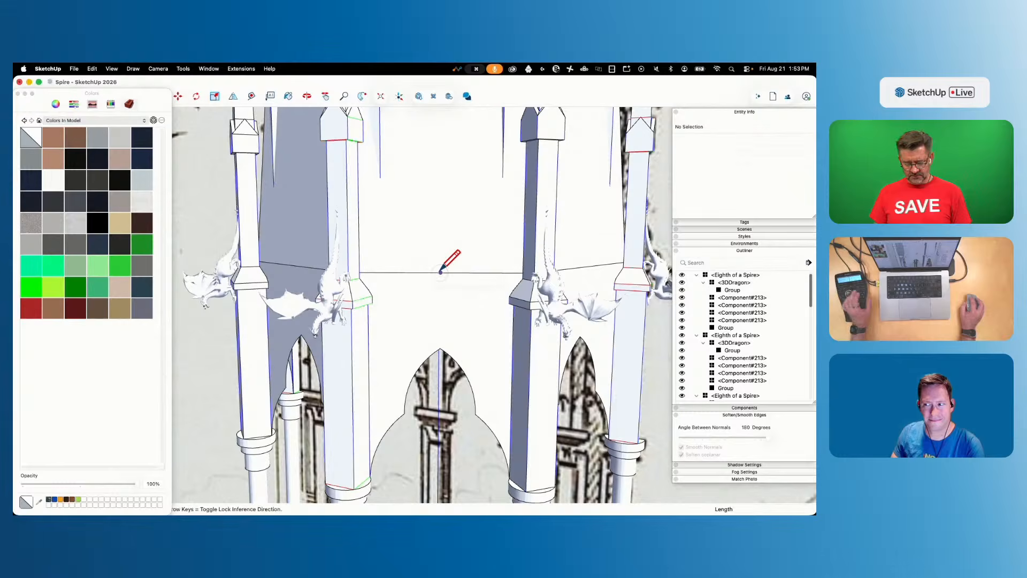
click(440, 271)
key(x)
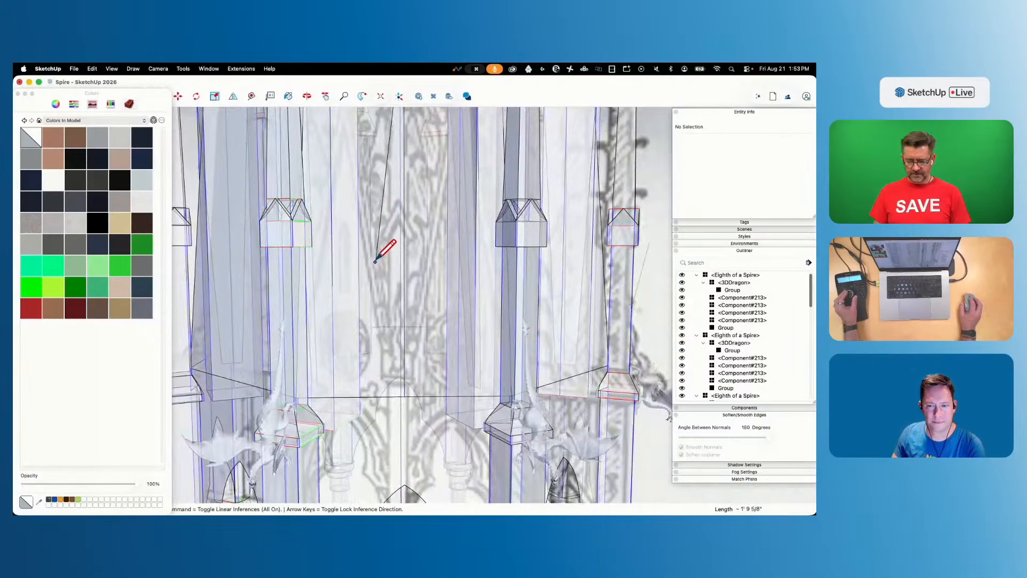
key(l)
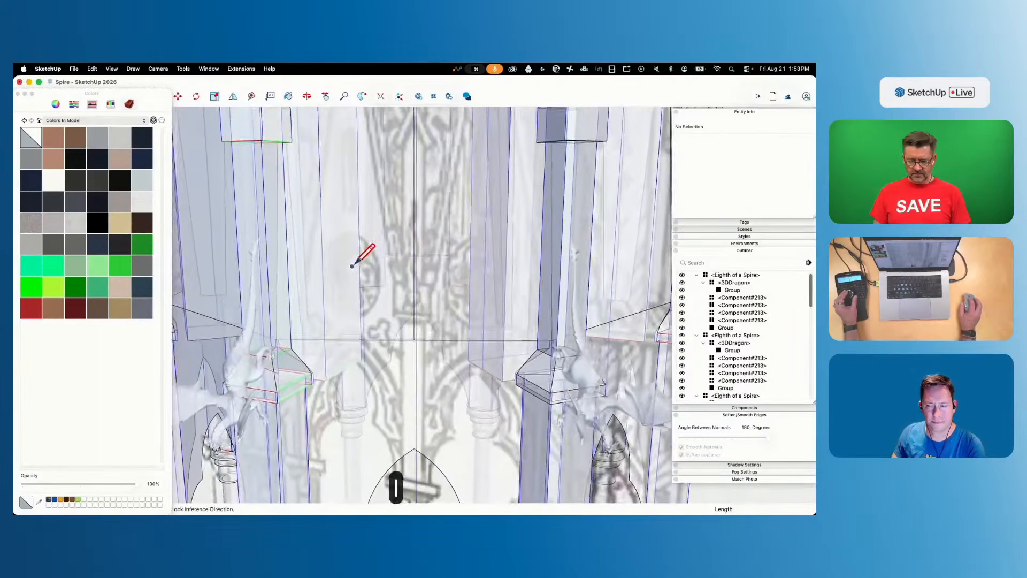
key(x)
key(l)
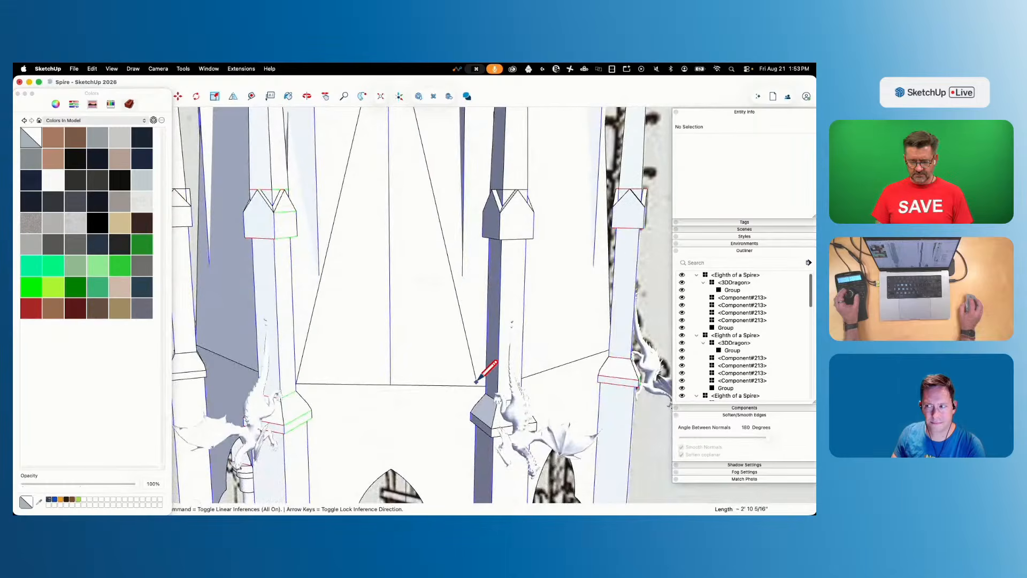
Remove the gable's slanted edges and redraw one from the column's corner up to the apex
key(space)
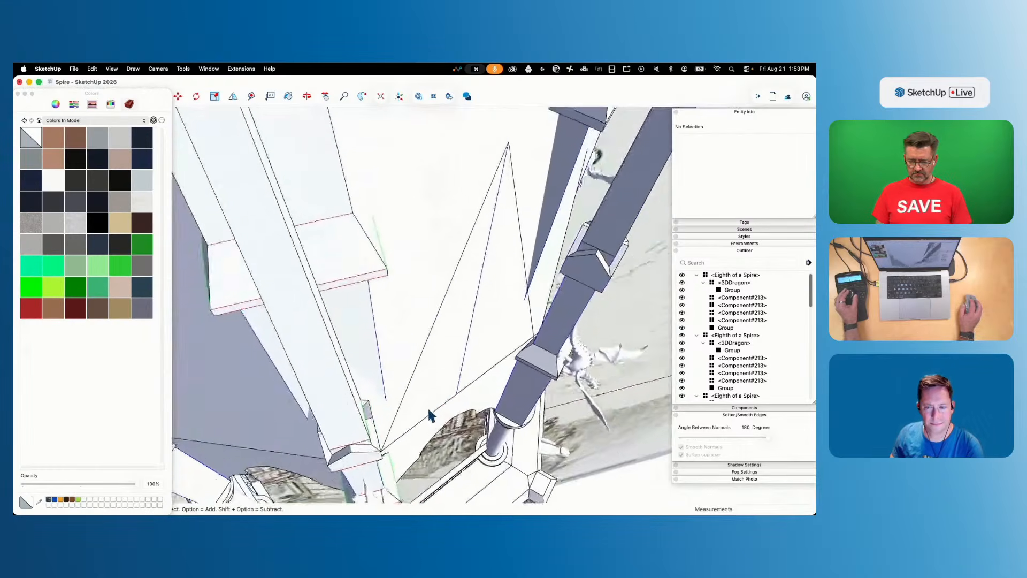
key(l)
key(e)
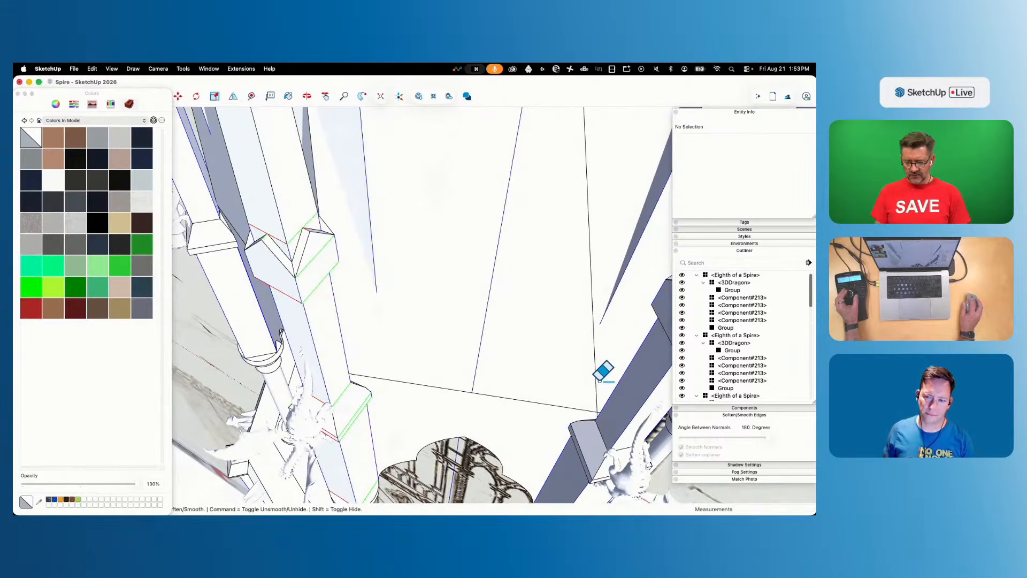
key(l)
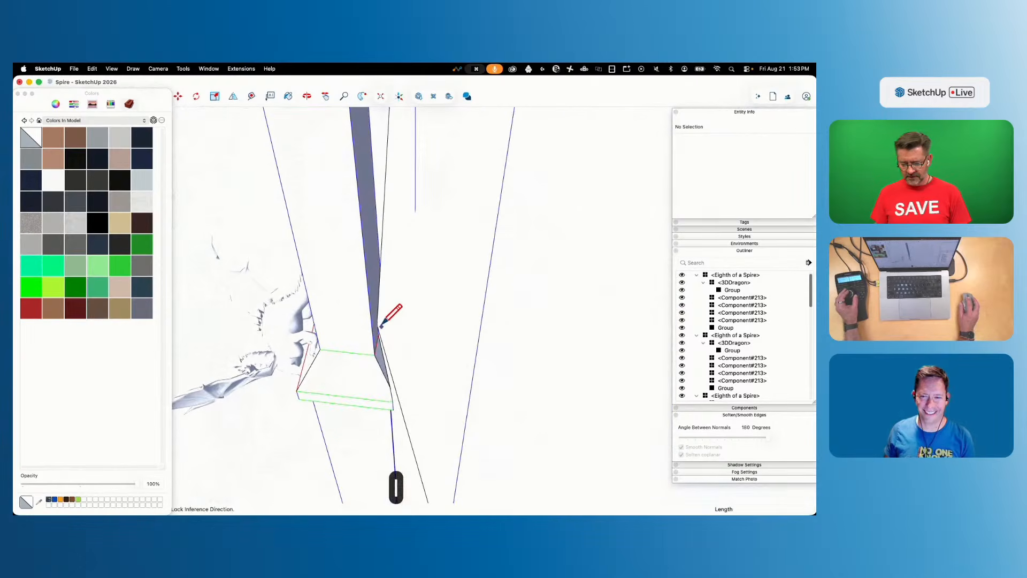
click(377, 328)
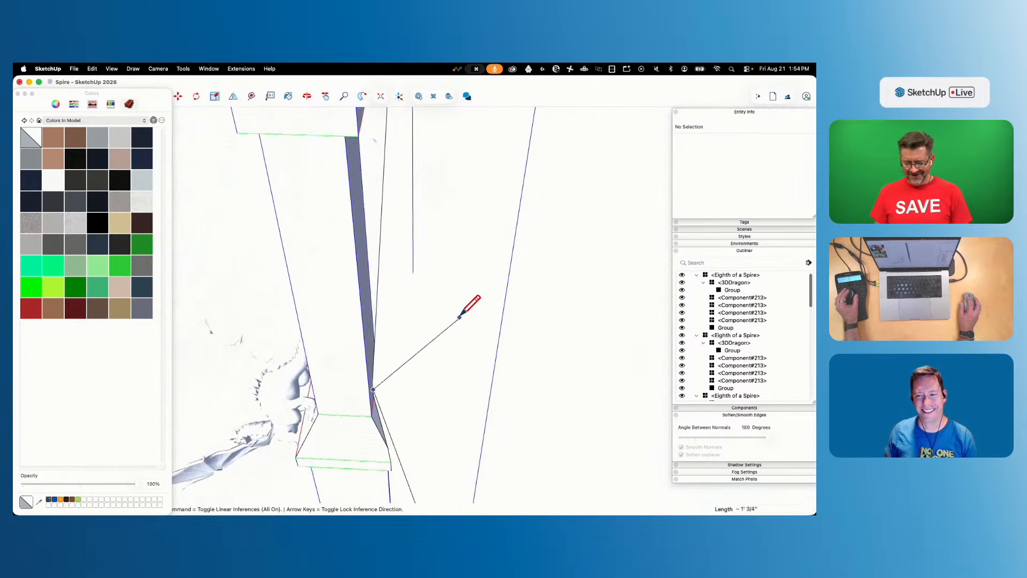
click(493, 212)
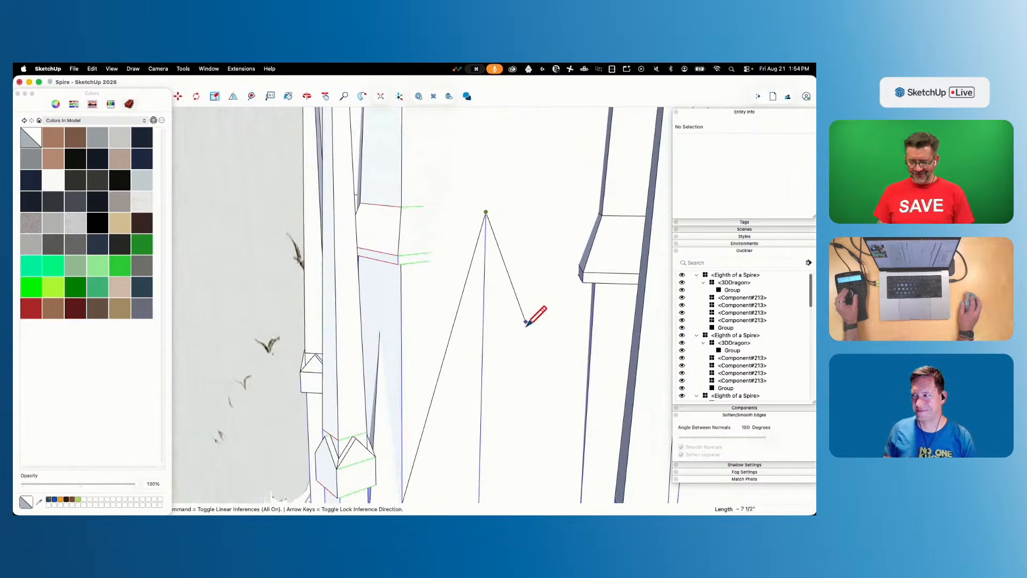
Erase the leftover slanted edge beside the column and close the half gable with a base edge about 9 11/16" long
key(e)
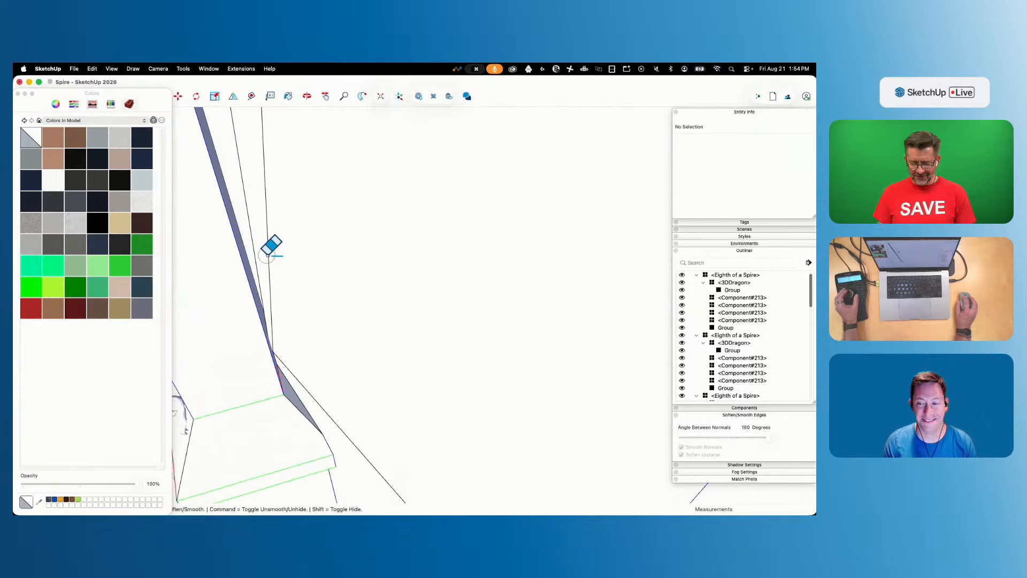
key(l)
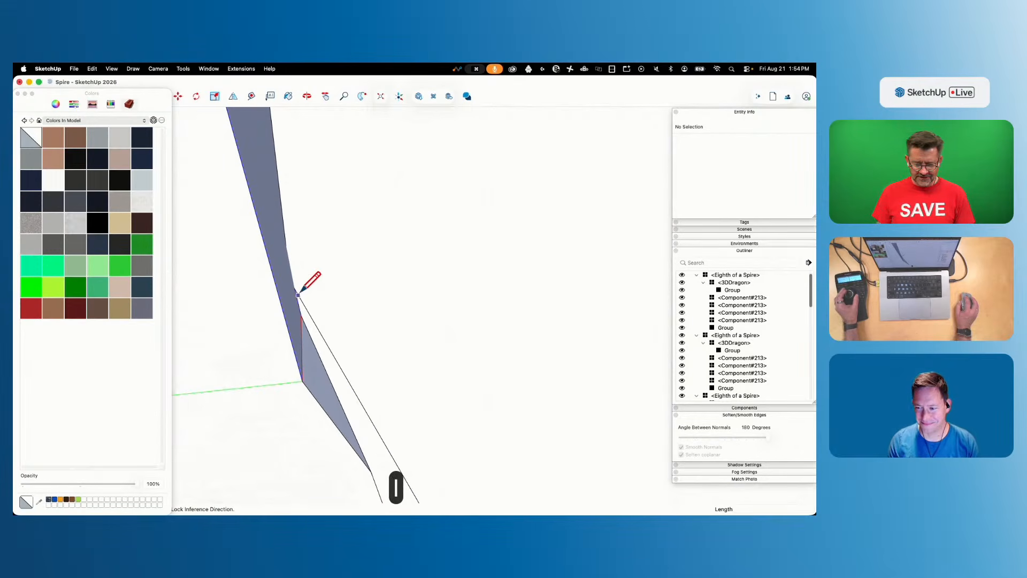
click(295, 288)
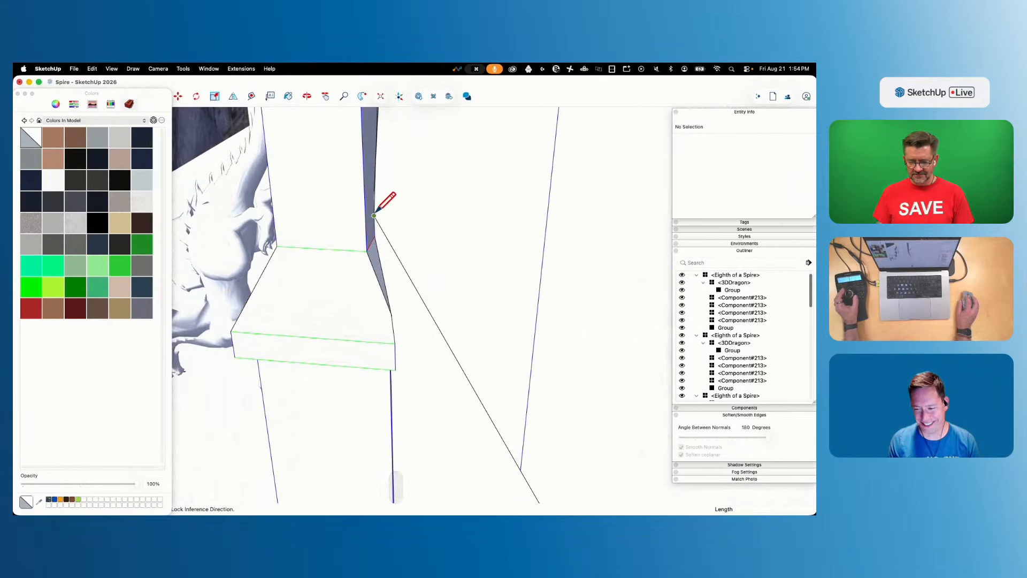
click(519, 468)
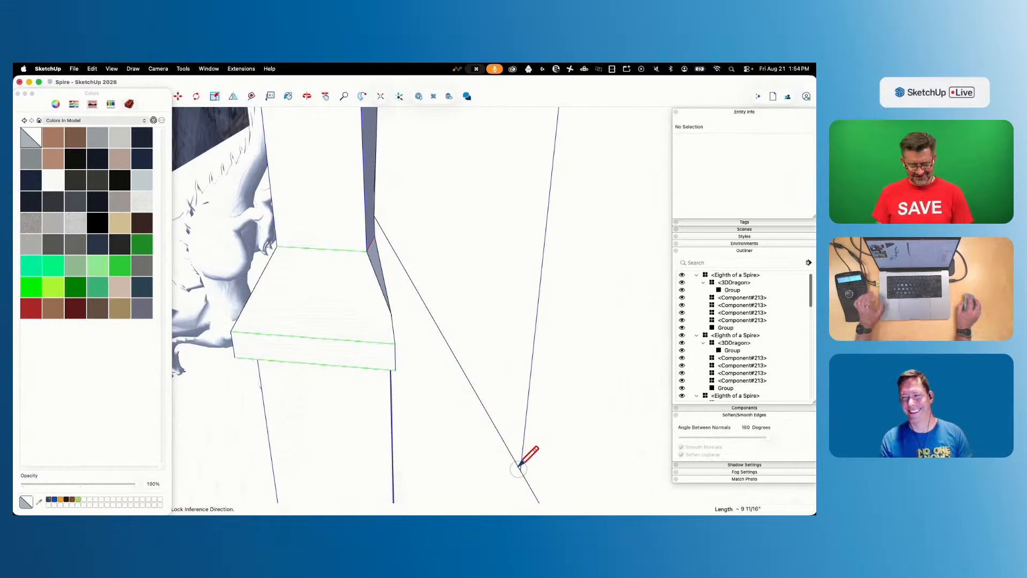
Copy the half-gable face by rotating it 180° about the foot of the centre line, and erase the centre line between the halves
key(space)
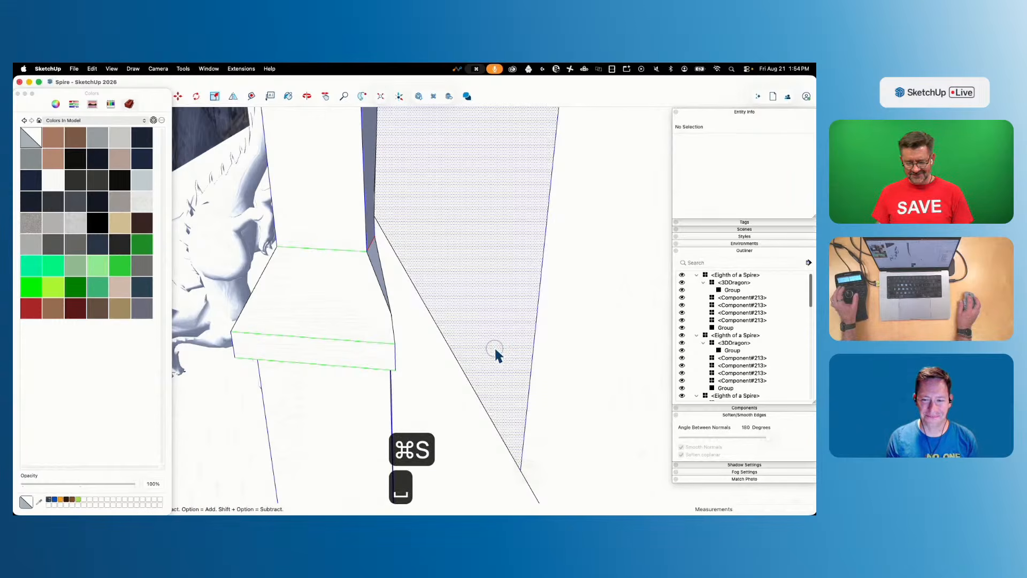
click(494, 346)
key(q)
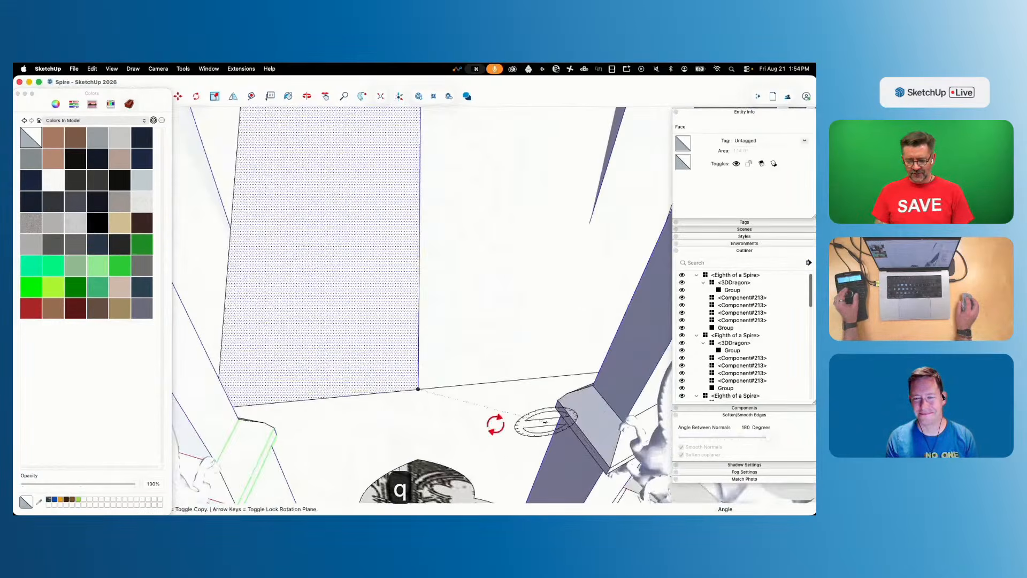
click(417, 390)
click(387, 392)
key(alt)
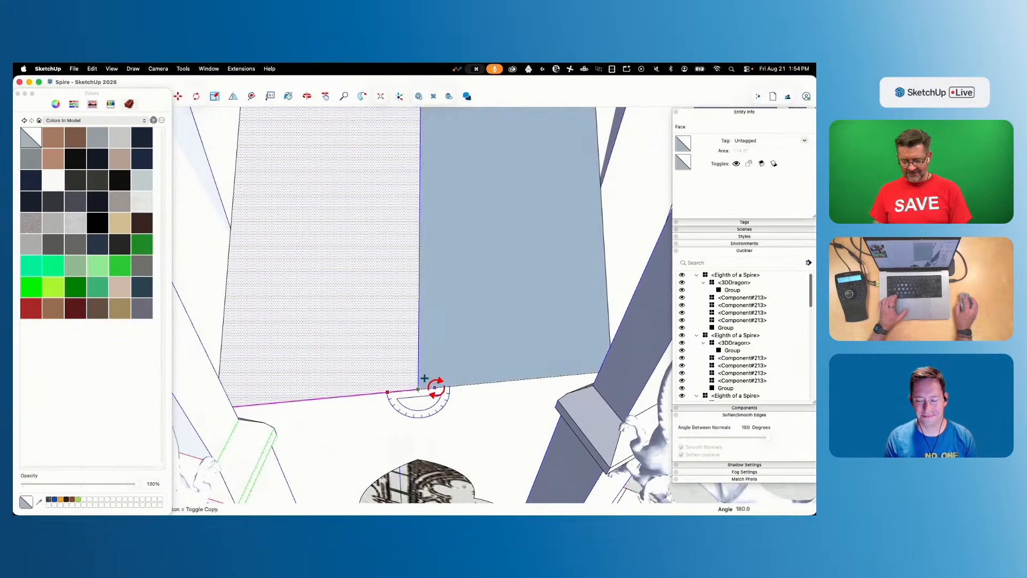
click(433, 387)
key(e)
drag(429, 361, 416, 366)
Reverse the full gable face and extrude it about 5 1/8" outward
key(space)
right_click(431, 354)
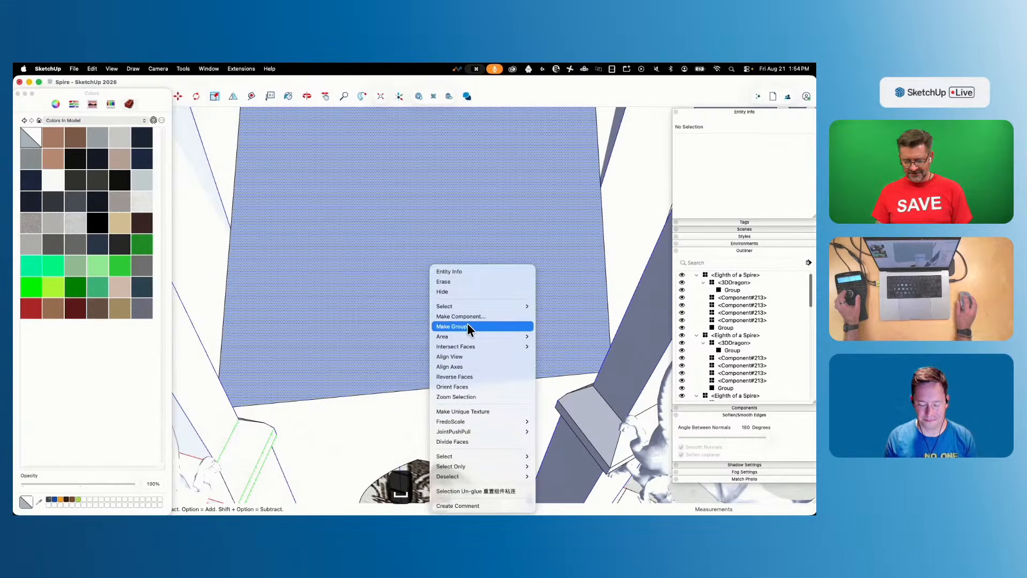
click(467, 376)
key(p)
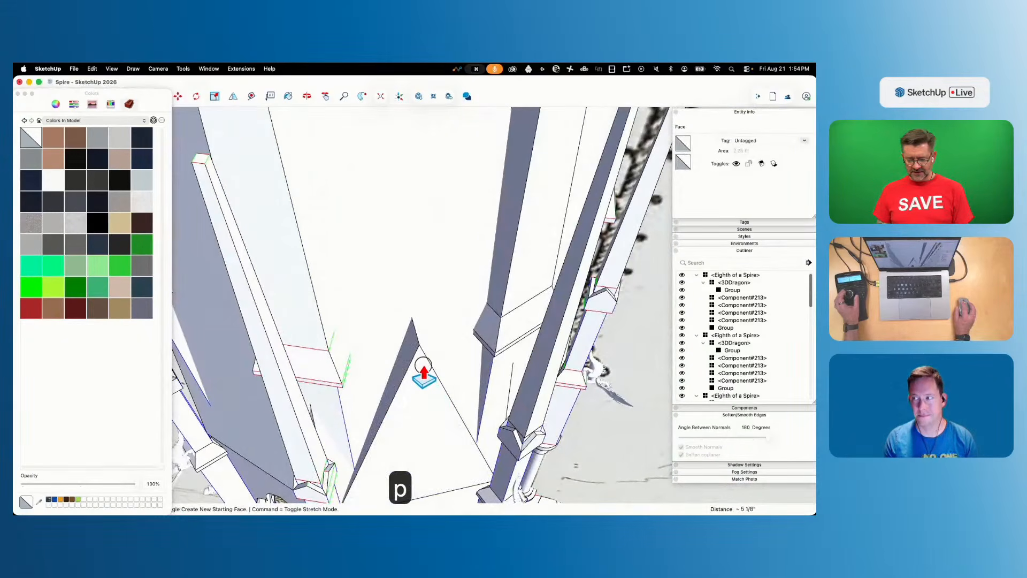
key(space)
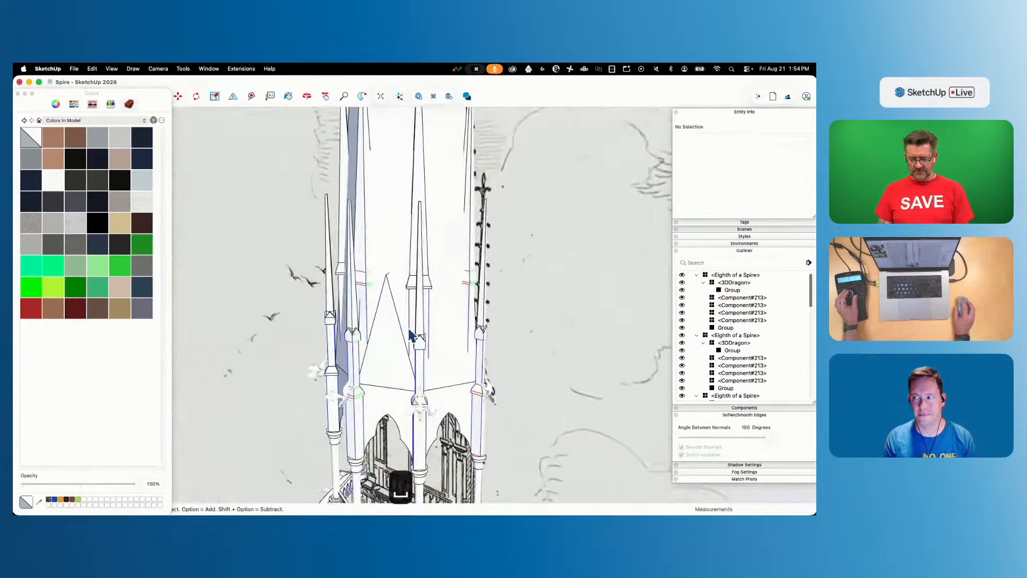
Draw a large circle centred on the lower part of the gable face and a smaller circle inside its upper half
click(391, 329)
triple_click(390, 327)
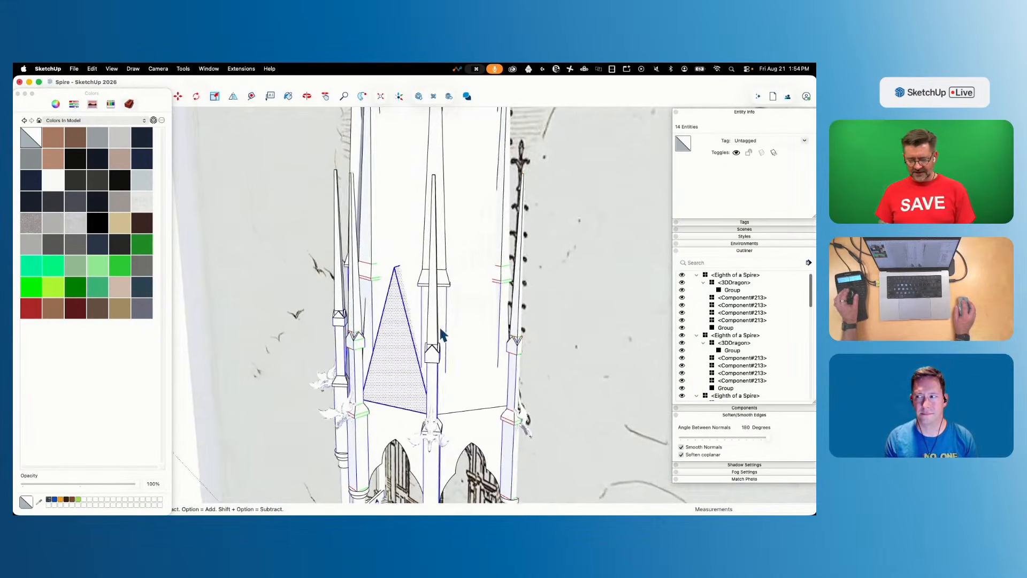
key(x)
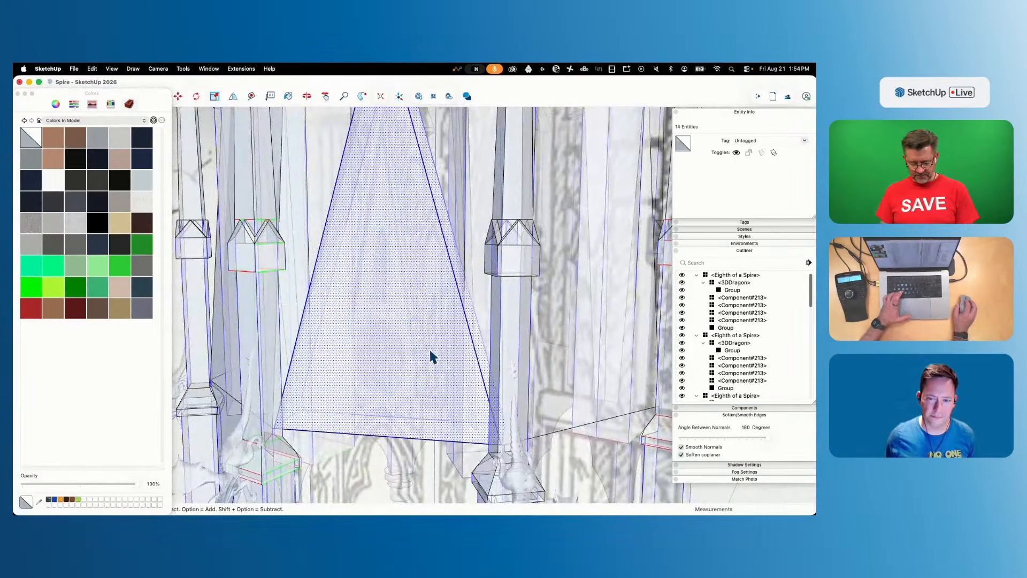
key(c)
key(x)
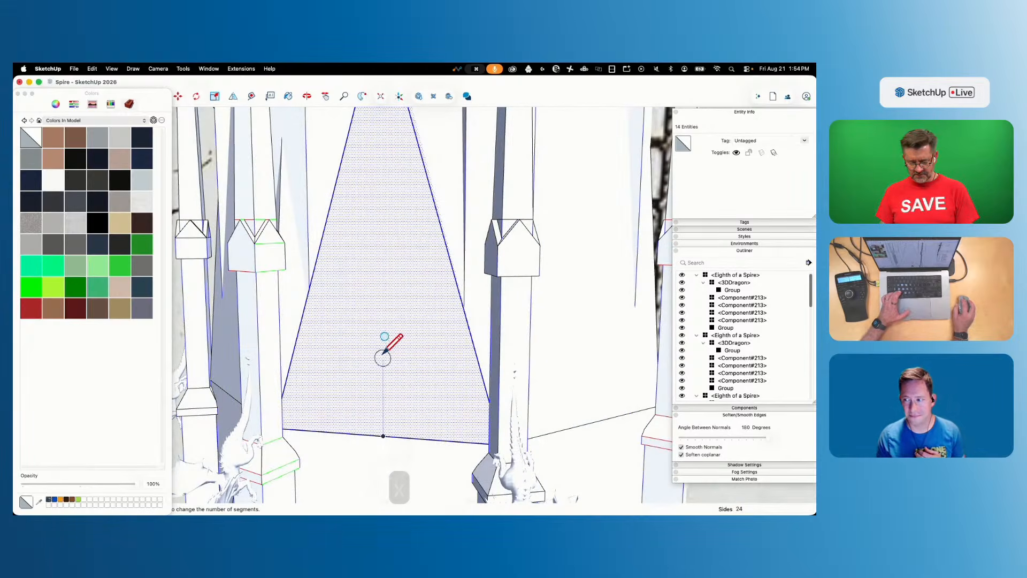
click(392, 399)
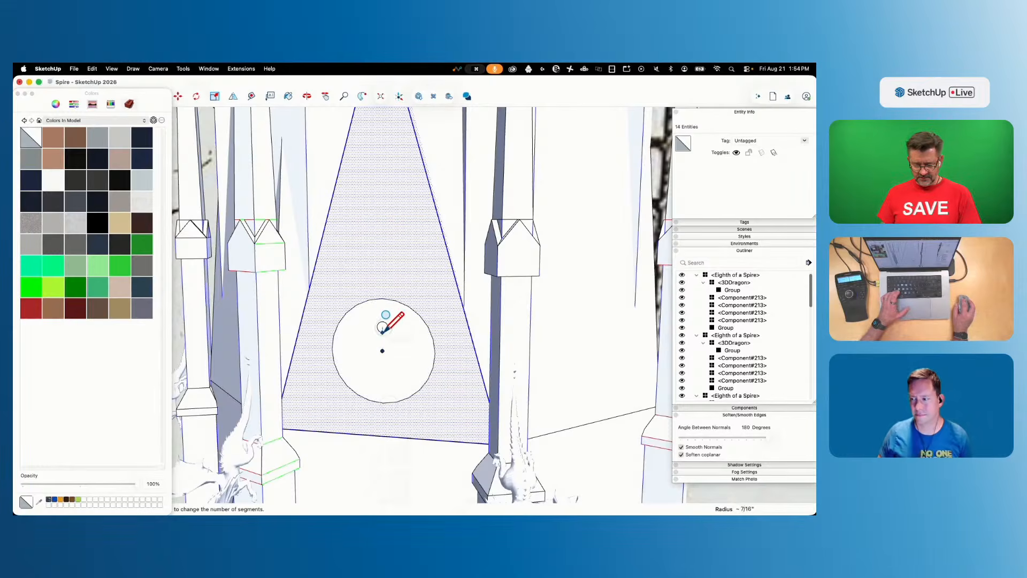
click(385, 347)
Rotate-copy the small circle 90° about the large circle's centre and repeat it 3x to make four lobes
key(space)
click(383, 339)
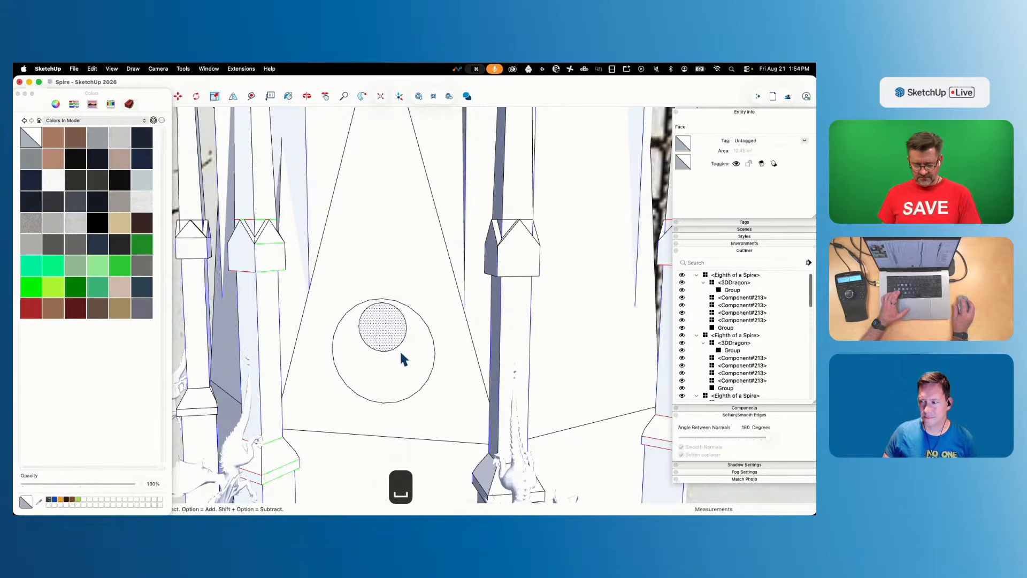
key(q)
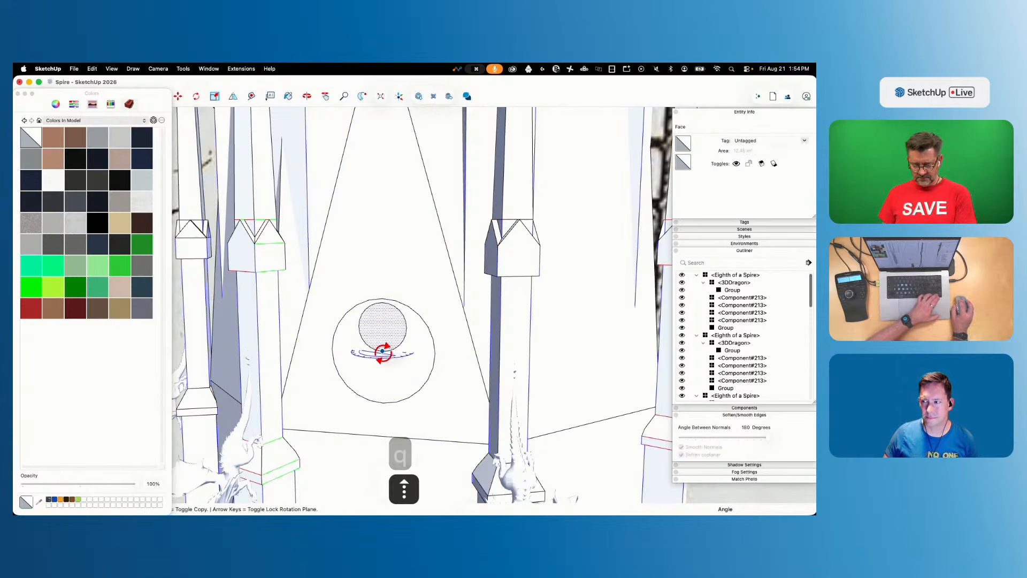
key(space)
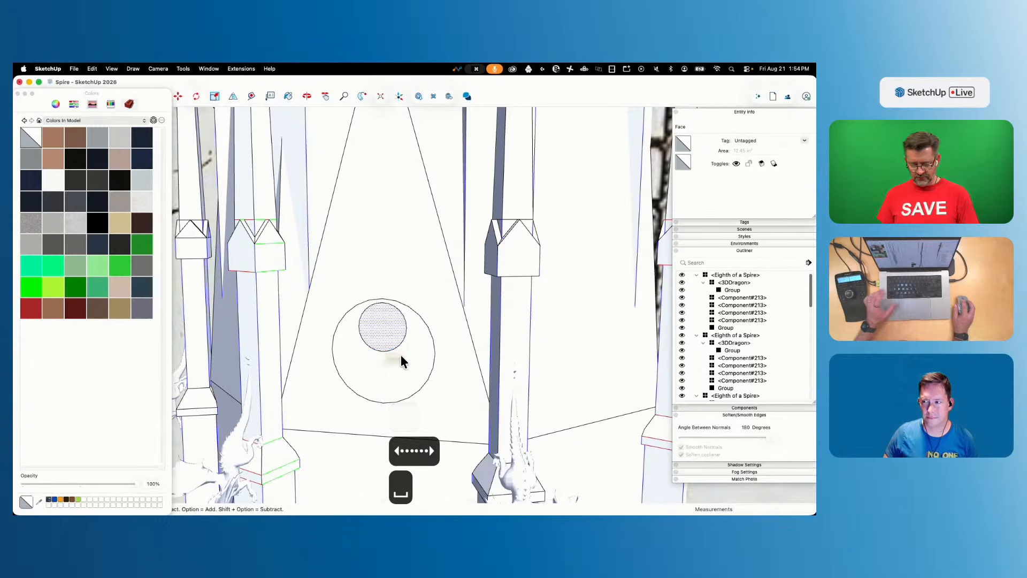
key(q)
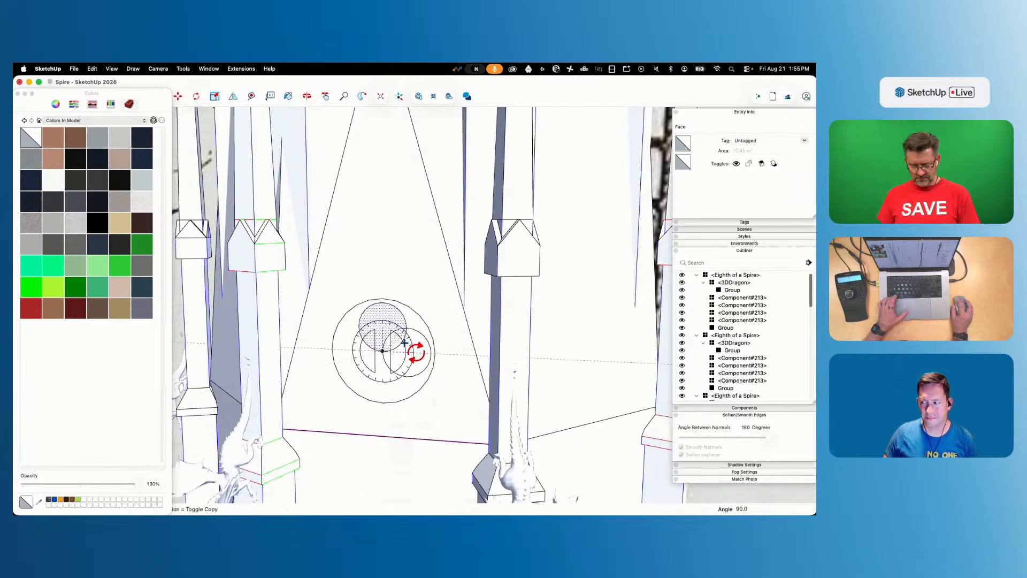
click(404, 343)
text(3x)
key(Return)
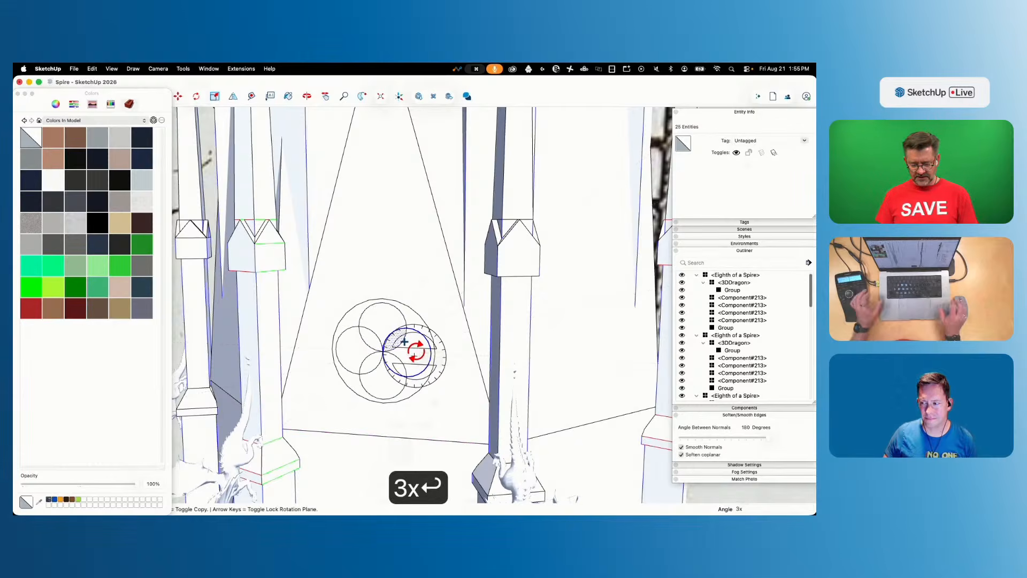
Erase the overlapping inner arcs of the four small circles, leaving a quatrefoil outline
key(e)
scroll(394, 388, up, 3)
mouse_move(394, 387)
mouse_down()
mouse_move(380, 348)
mouse_move(408, 369)
mouse_move(373, 369)
mouse_up()
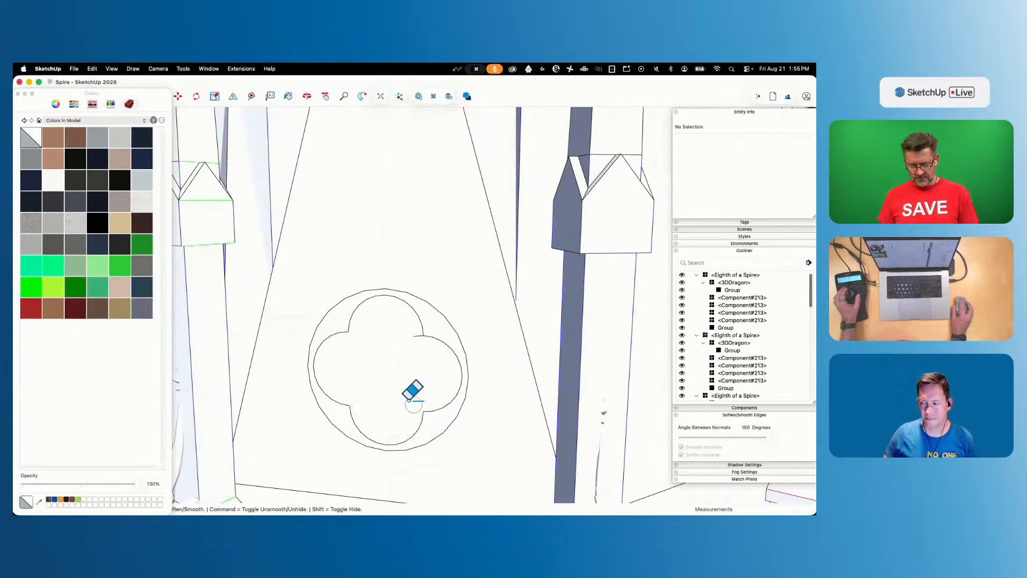
key(p)
key(e)
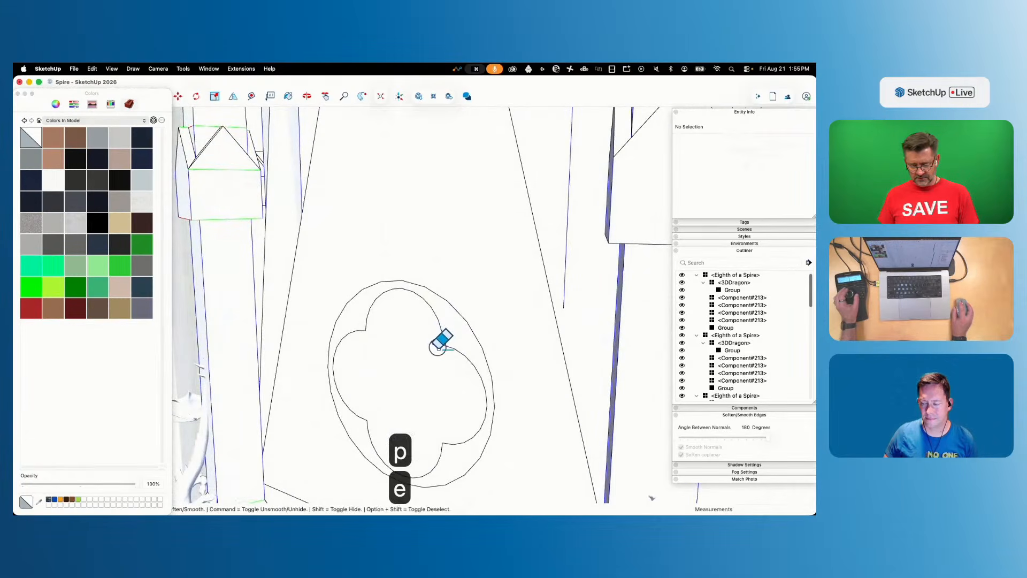
Push the quatrefoil face about 3/16" into the gable
key(p)
click(396, 377)
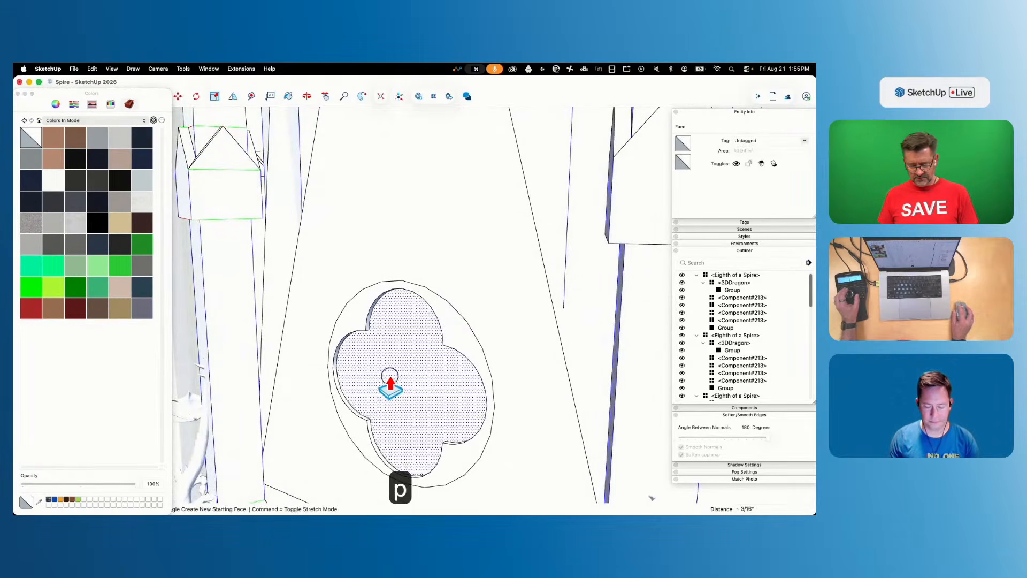
click(390, 381)
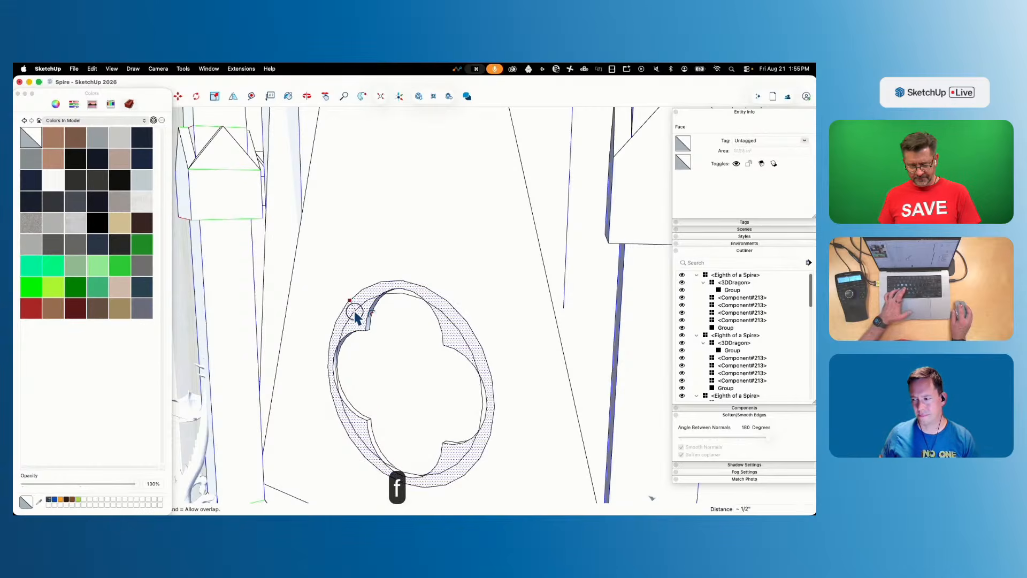
Offset the large circle outward around the quatrefoil and push/pull the resulting thin ring to form a rim
click(357, 313)
key(p)
key(p)
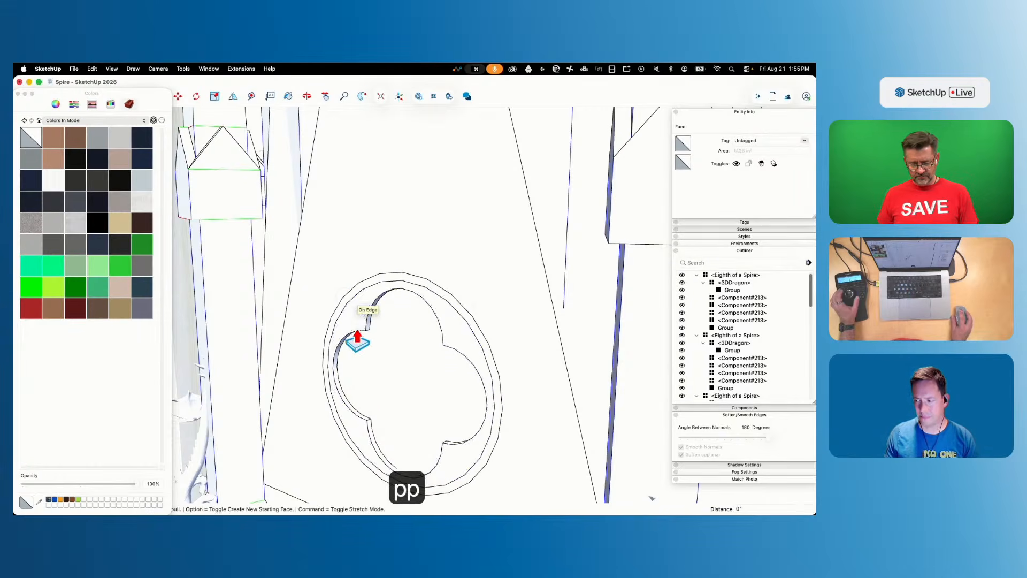
click(342, 307)
click(336, 312)
key(space)
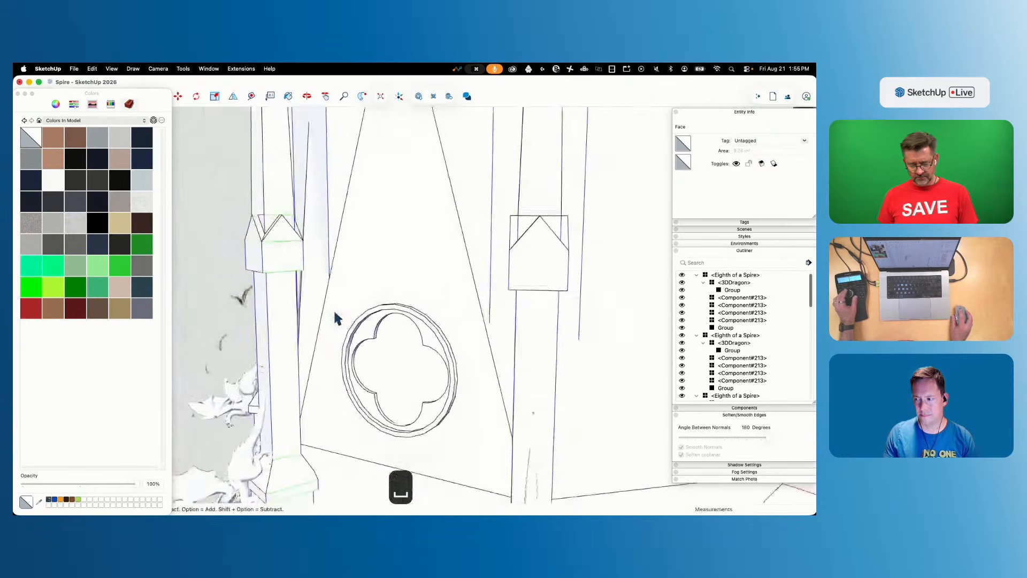
Move the gable and quatrefoil geometry into the Eighth of a Spire component by cutting it and pasting it in place
key(space)
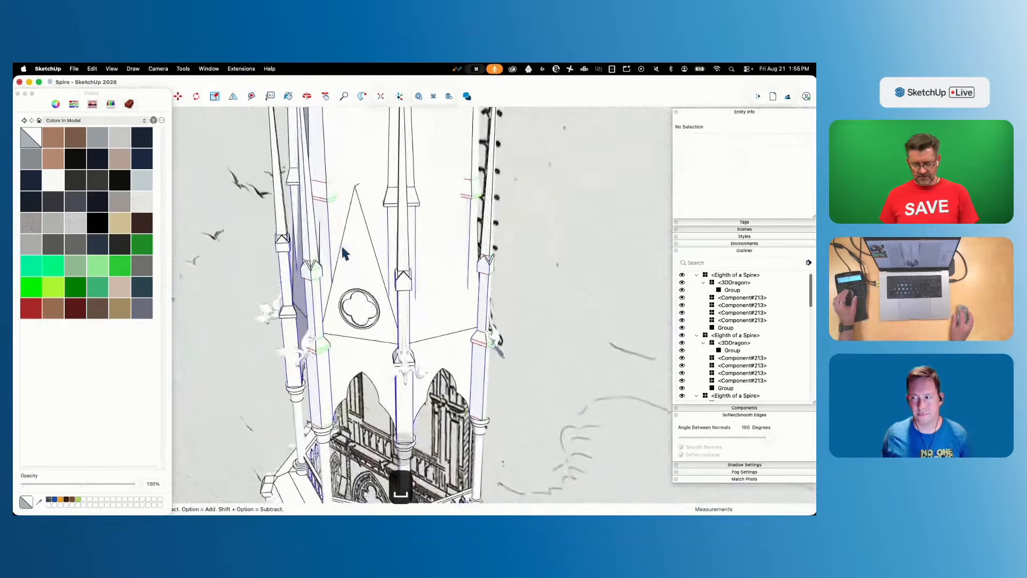
triple_click(353, 253)
key(super+x)
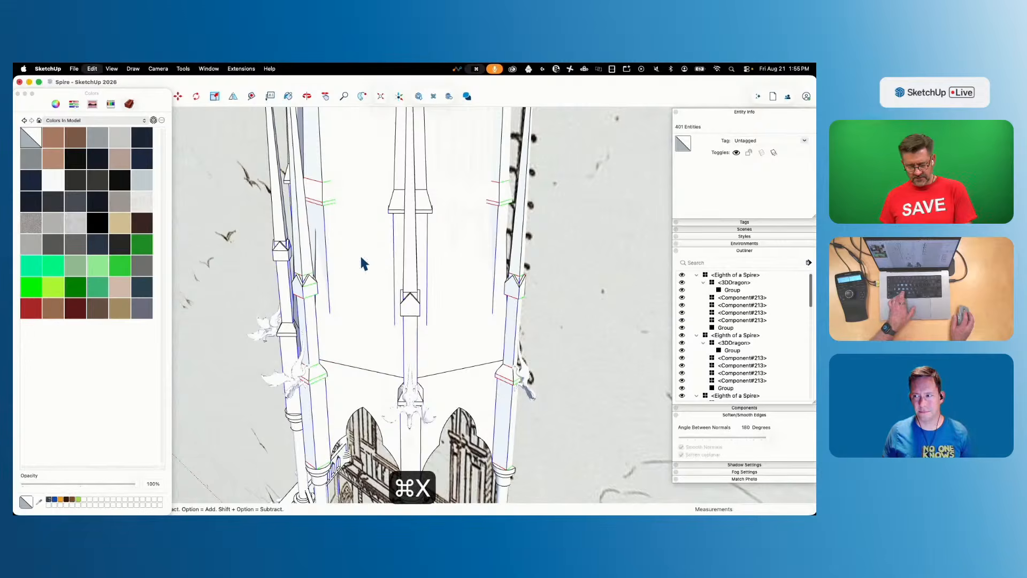
click(361, 377)
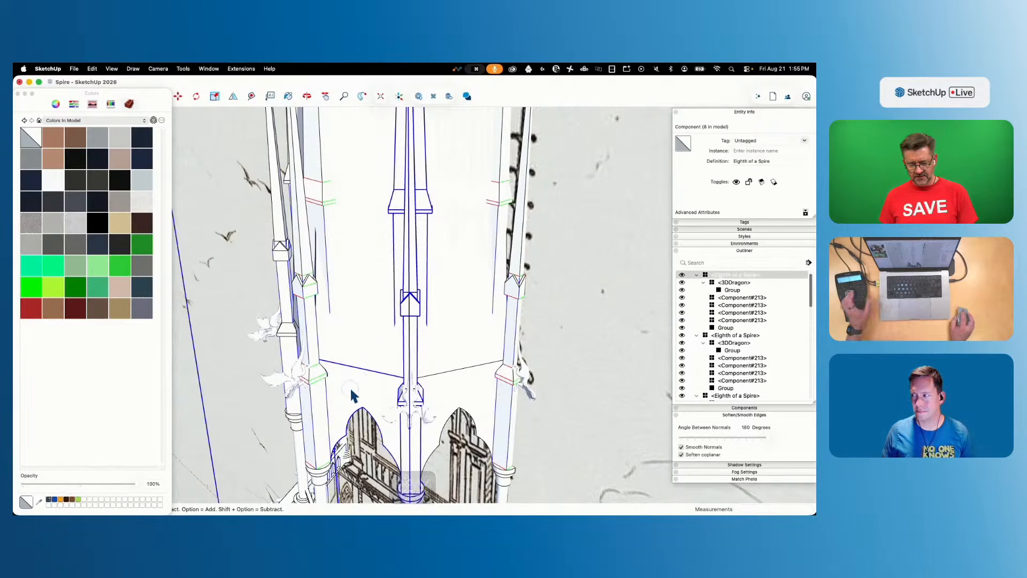
double_click(349, 386)
click(76, 69)
mouse_move(92, 69)
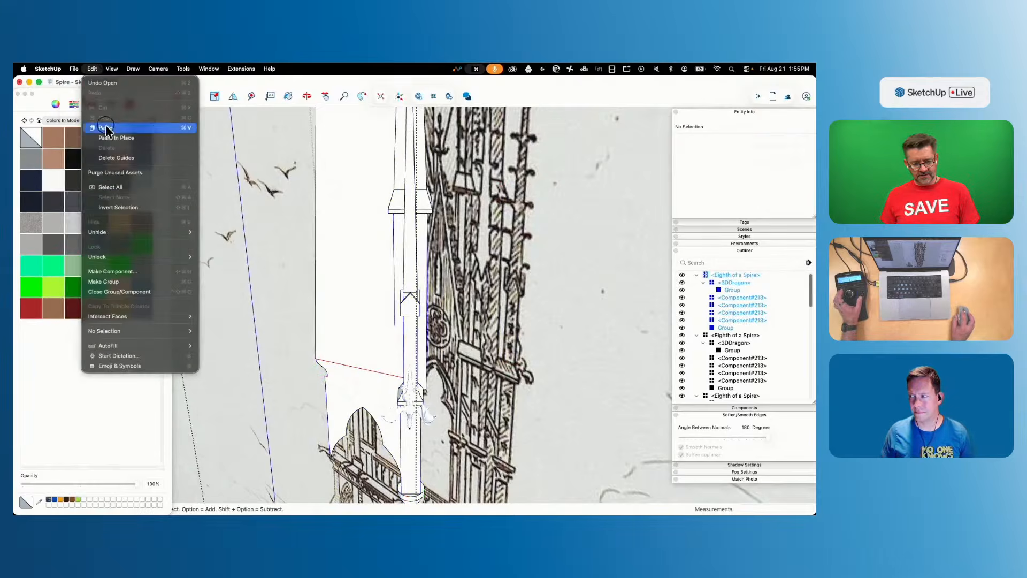
click(110, 139)
Intersect the pasted gable's faces with the model
right_click(371, 326)
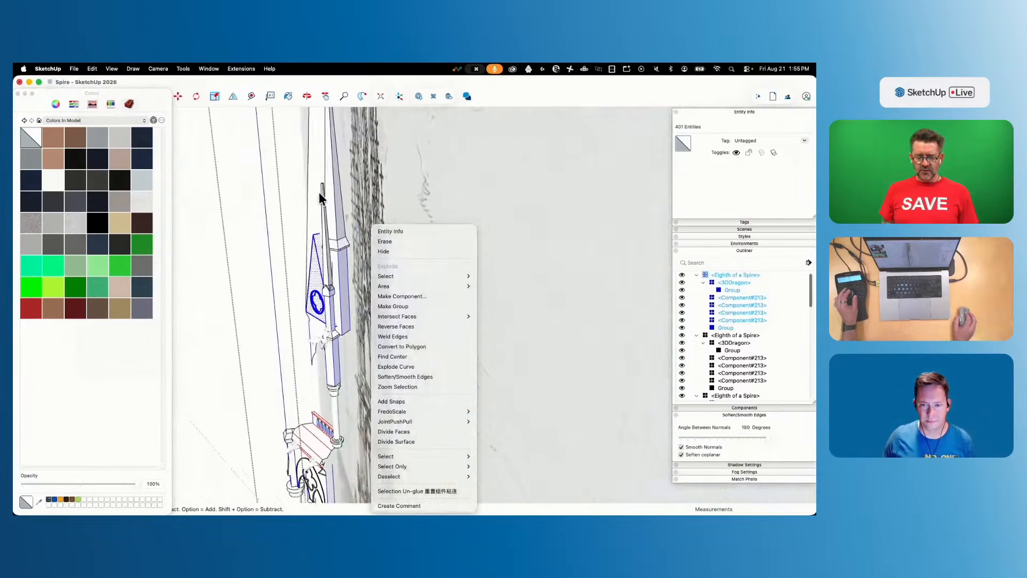
mouse_move(417, 319)
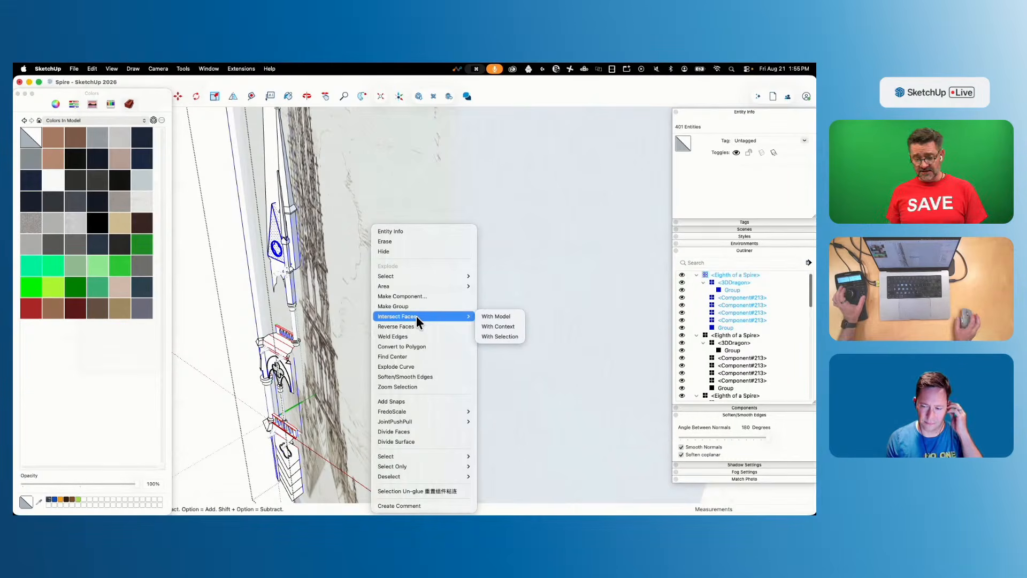
click(505, 316)
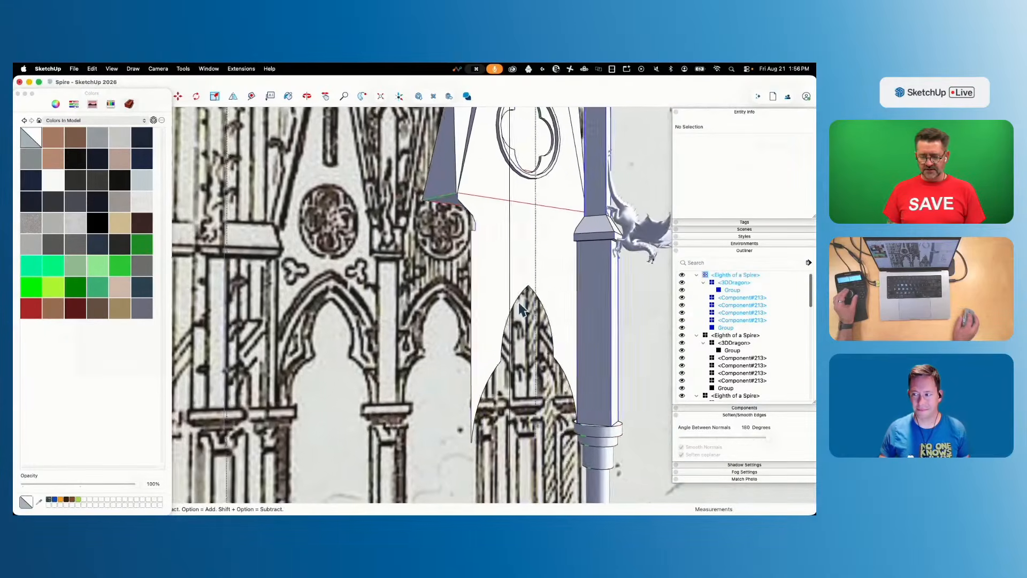
click(336, 319)
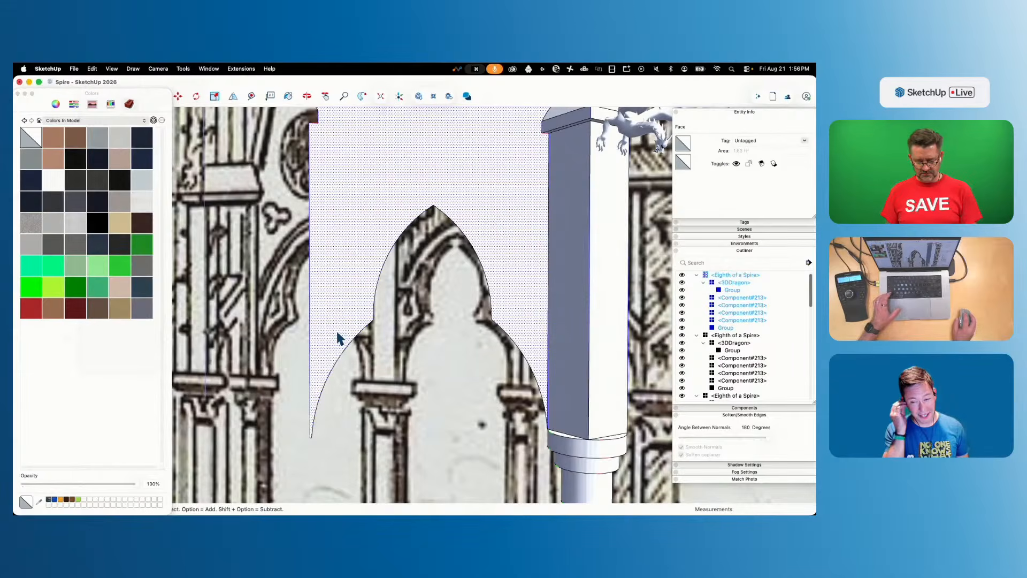
key(a)
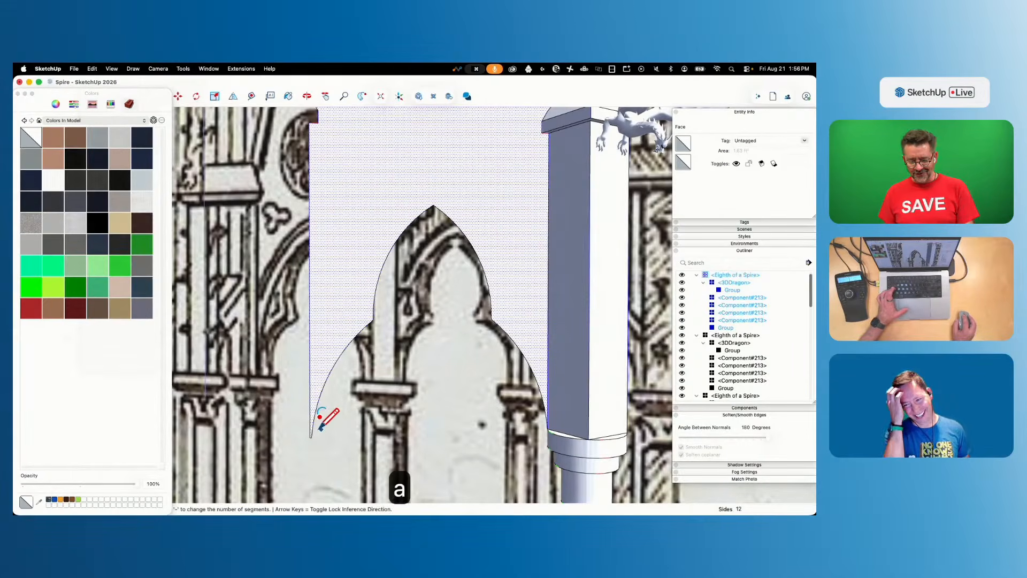
click(311, 437)
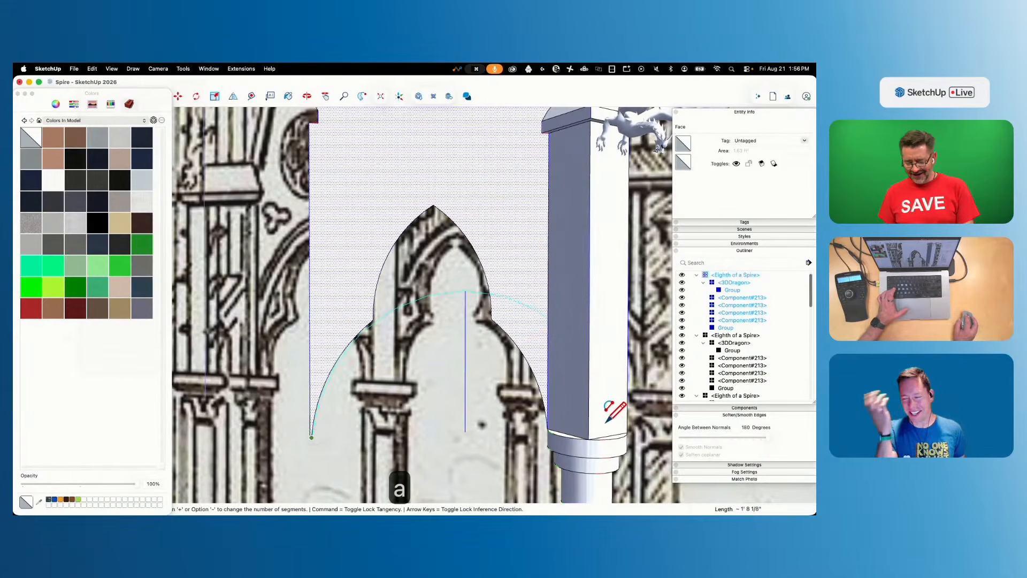
click(548, 429)
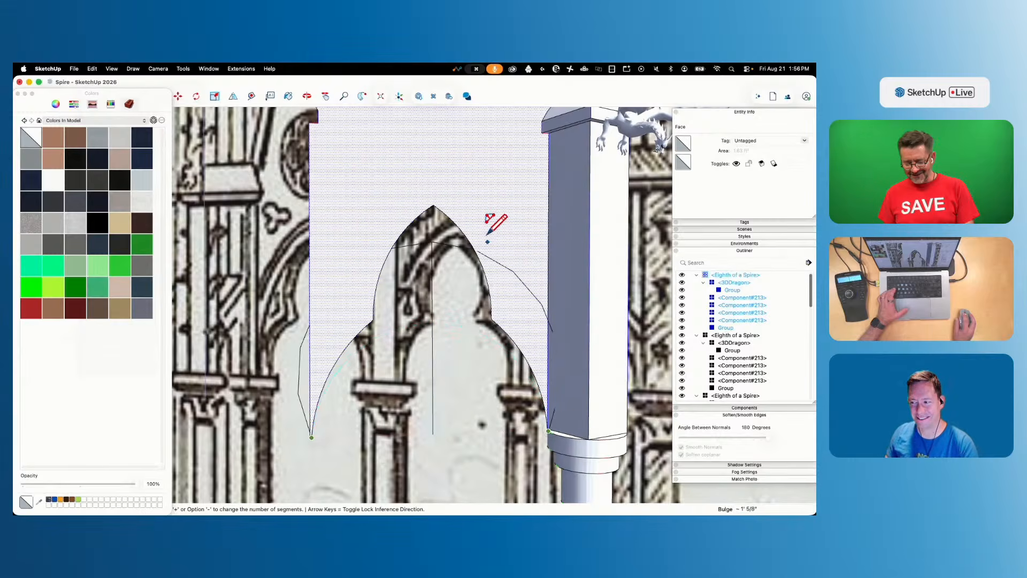
key(space)
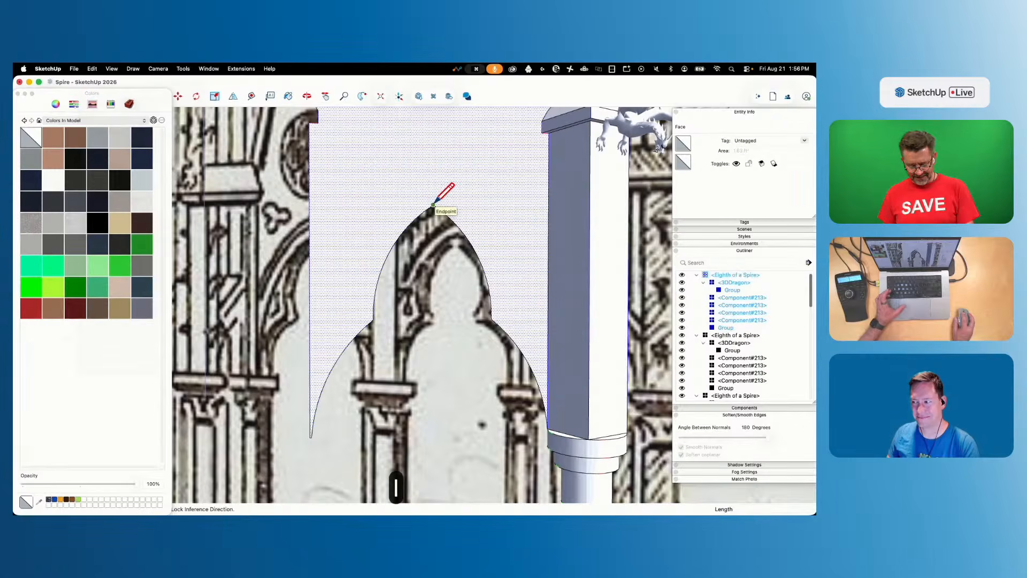
Try to draw an arc along one side of the window arch from its foot to the apex
key(a)
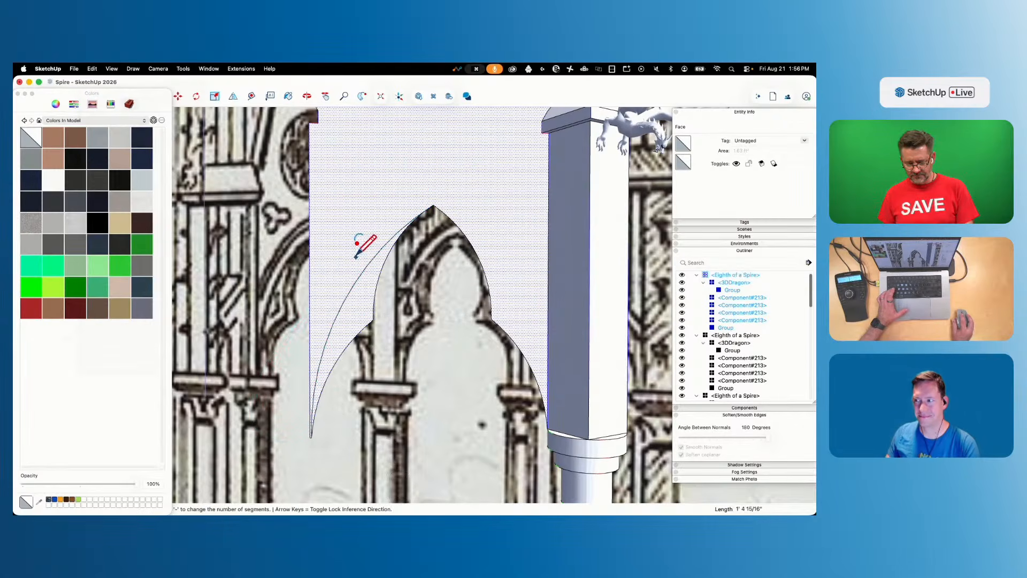
key(space)
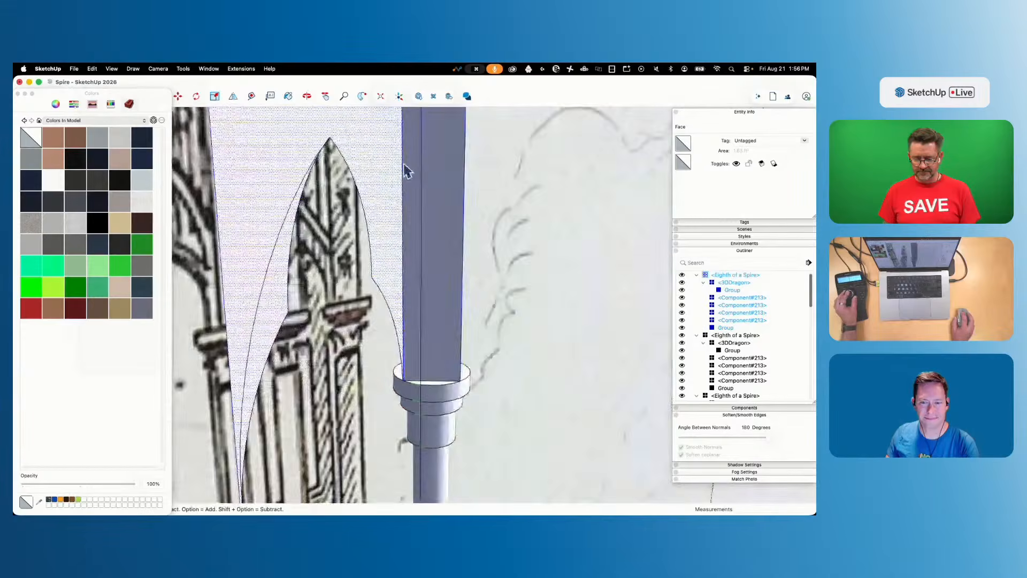
key(e)
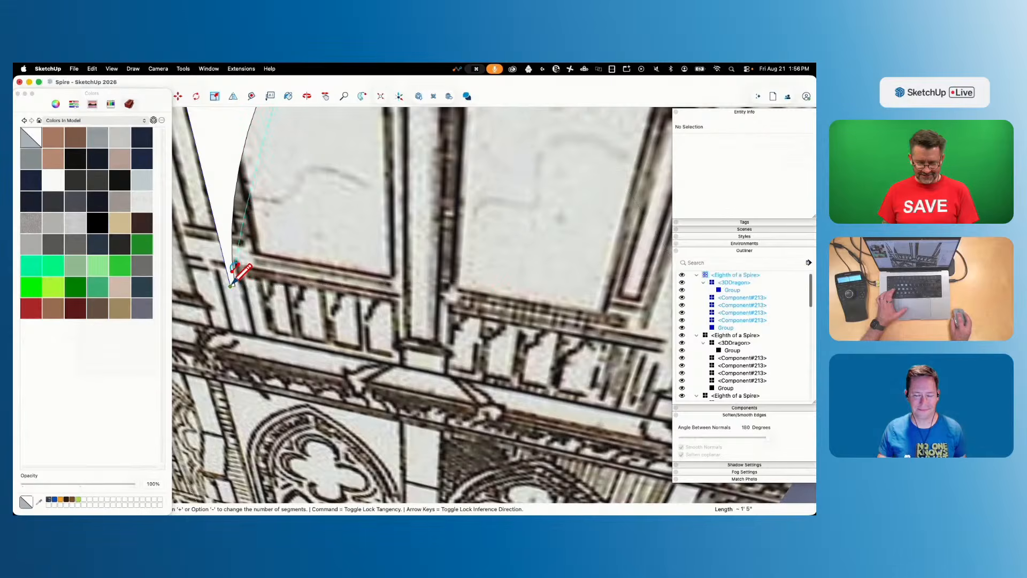
click(234, 286)
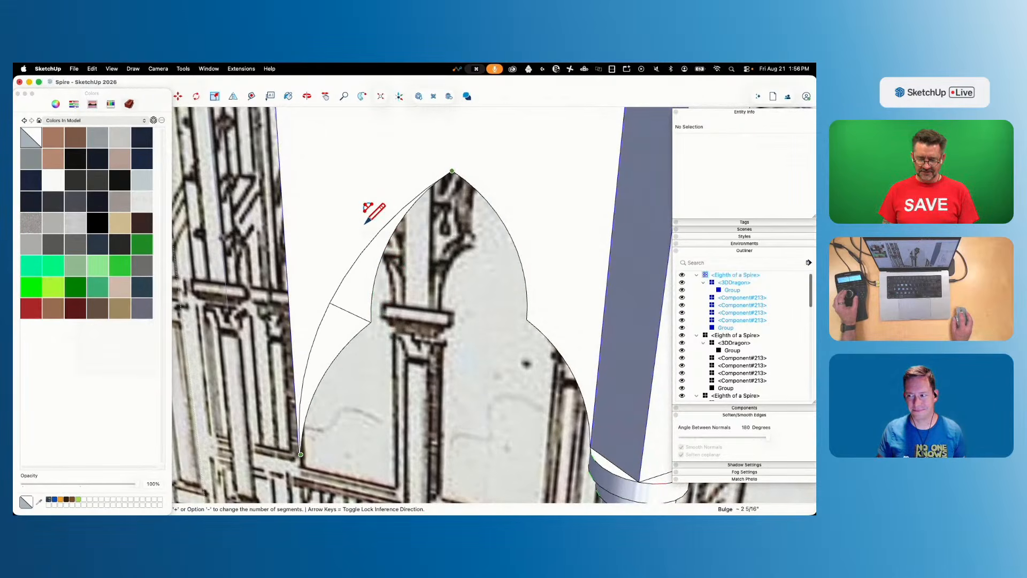
click(356, 272)
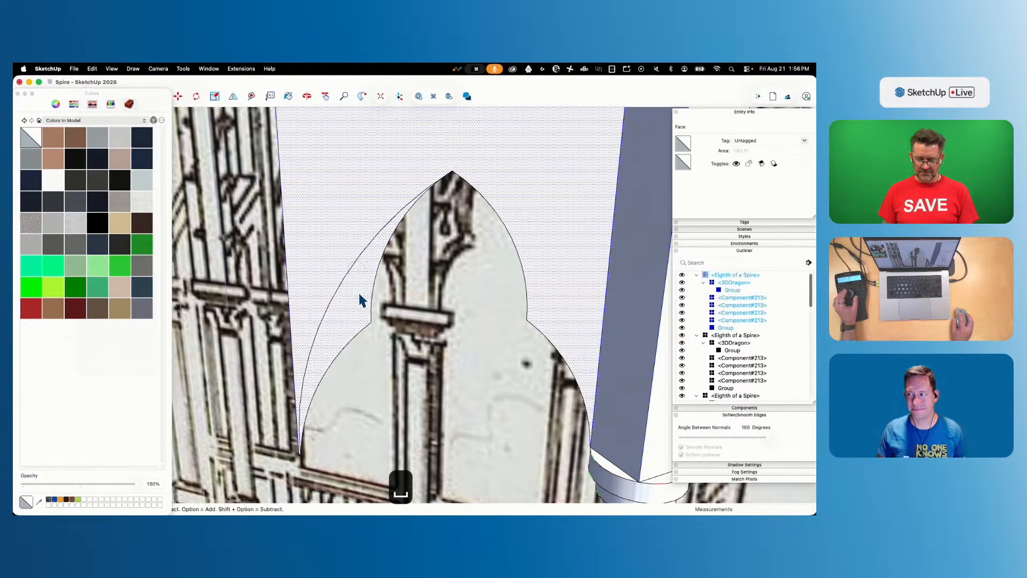
scroll(428, 227, up, 5)
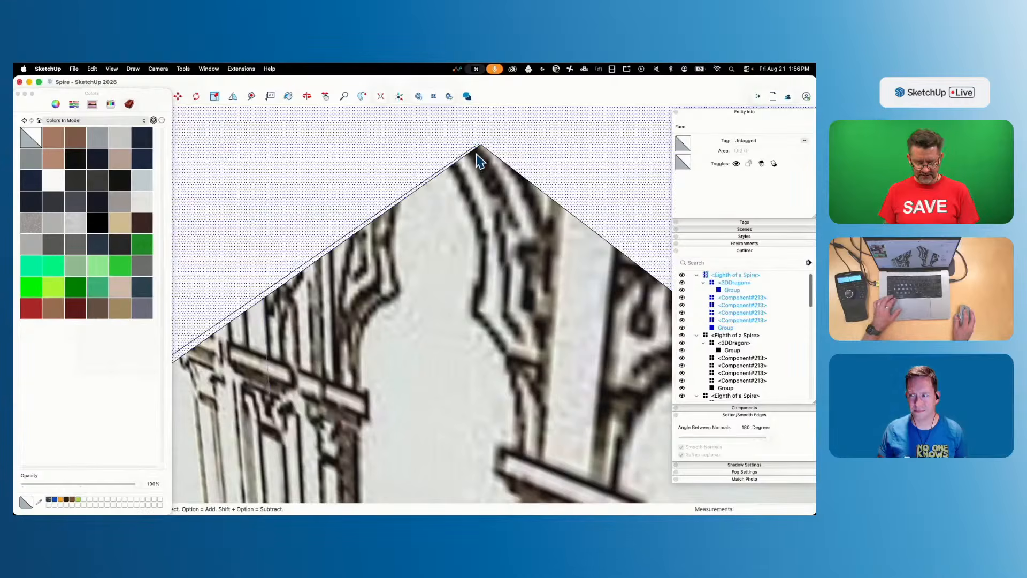
key(super+z)
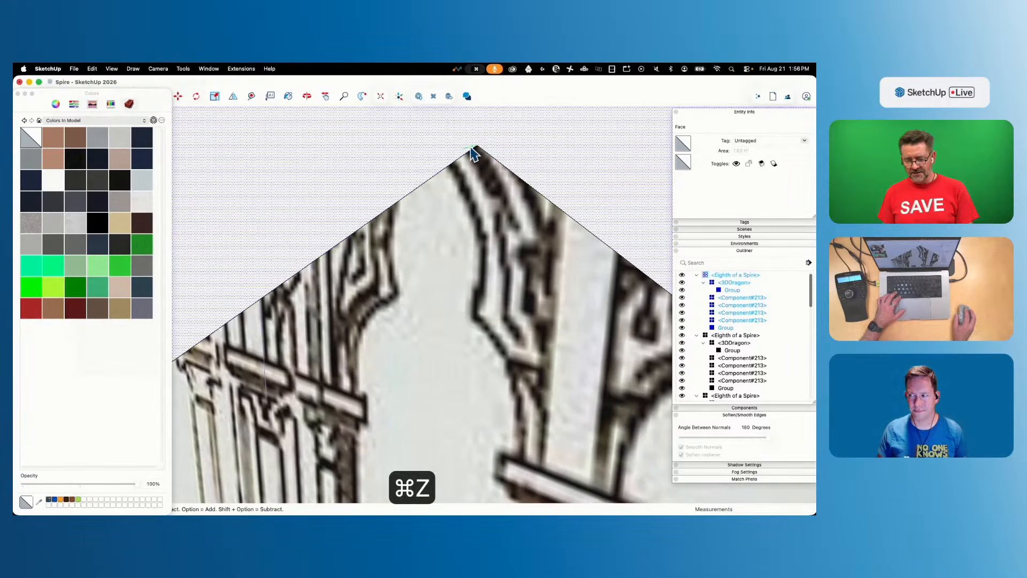
Delete the tiny stray edge at the window arch's apex and draw an arc from the apex to the arch's foot with about 2 1/4" bulge
click(468, 152)
key(BackSpace)
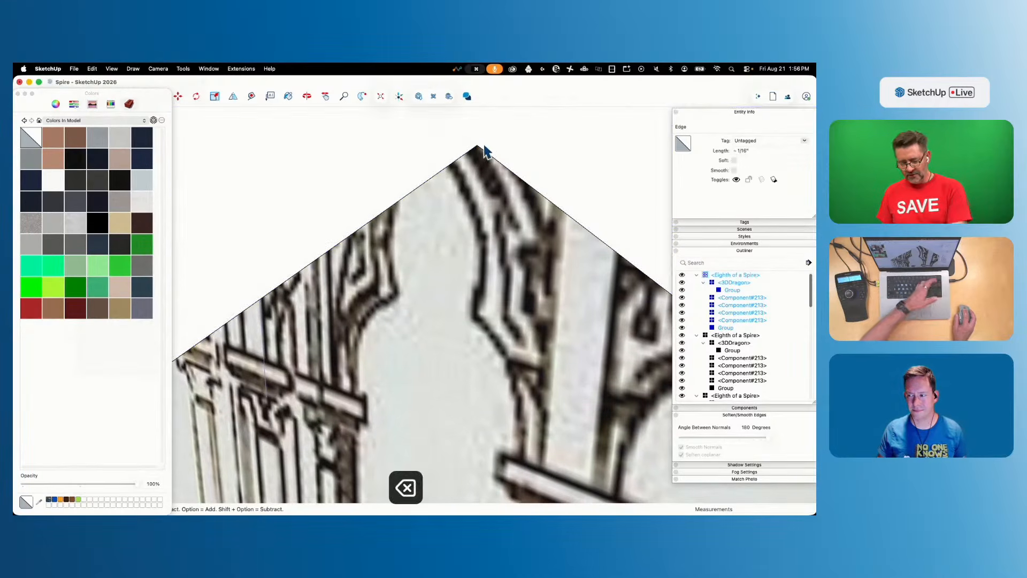
key(a)
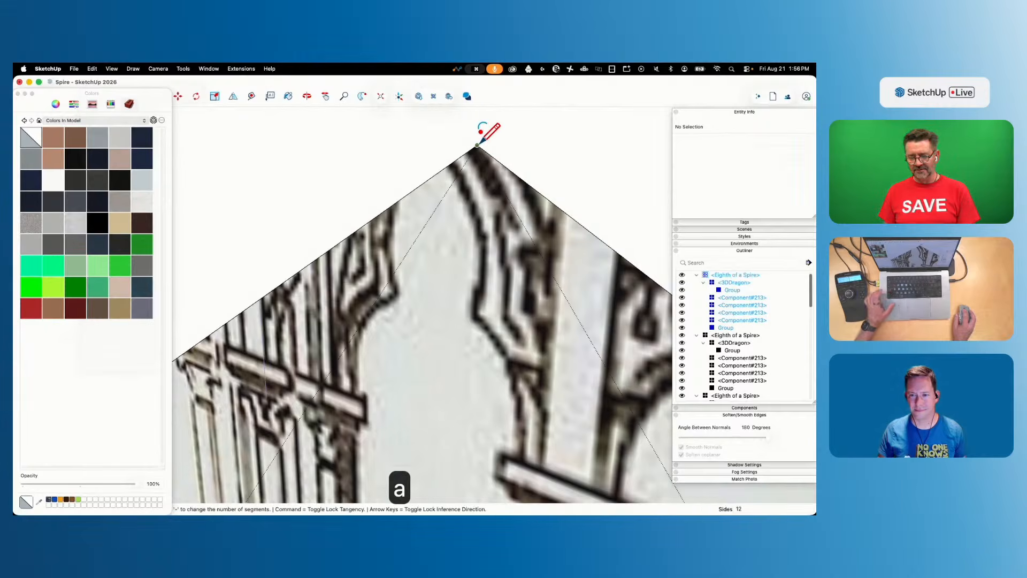
click(478, 145)
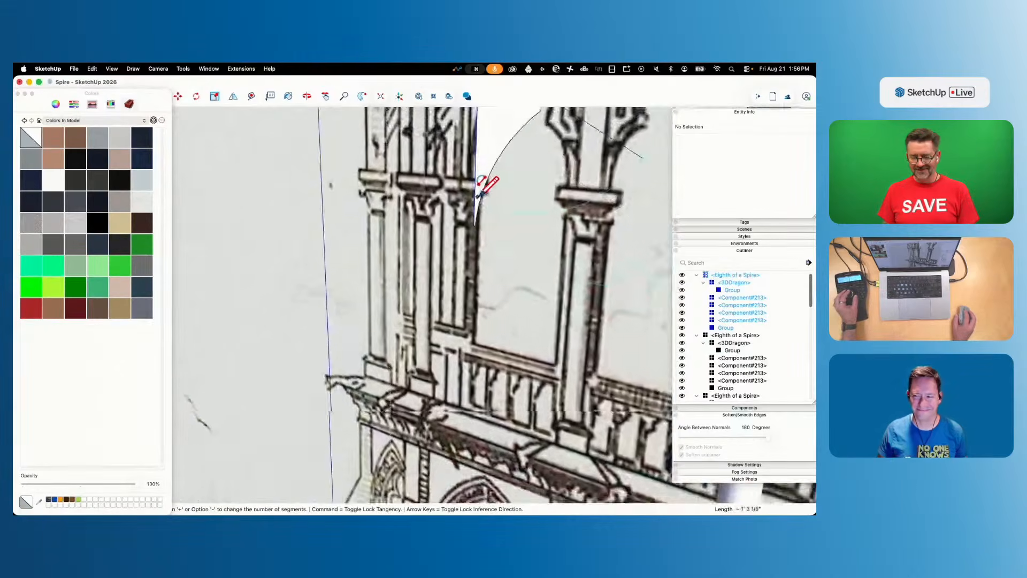
click(446, 219)
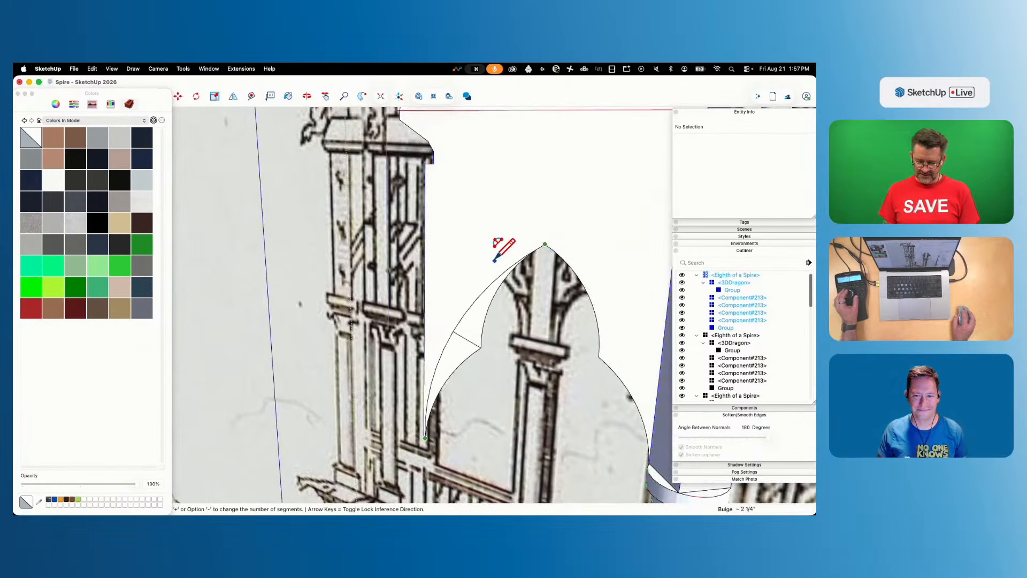
click(494, 258)
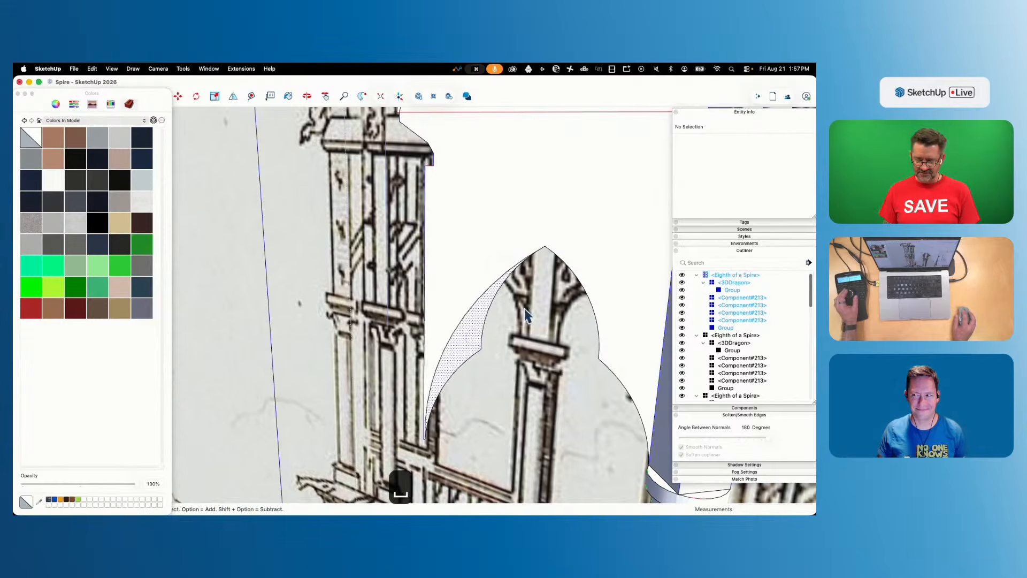
Rotate-copy the crescent face 180° about the window arch's apex onto the opposite side of the arch
key(q)
click(523, 242)
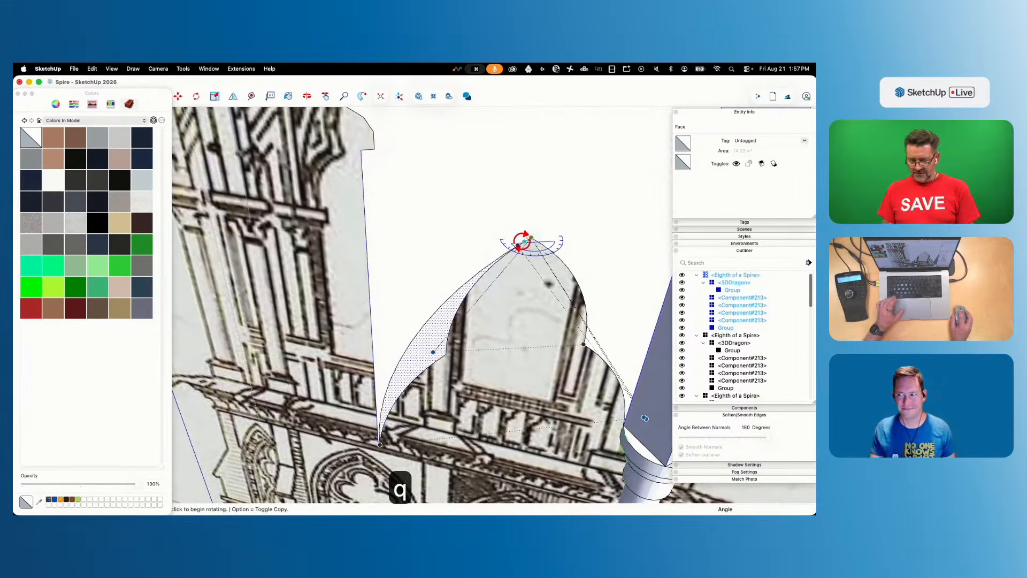
click(483, 237)
click(637, 228)
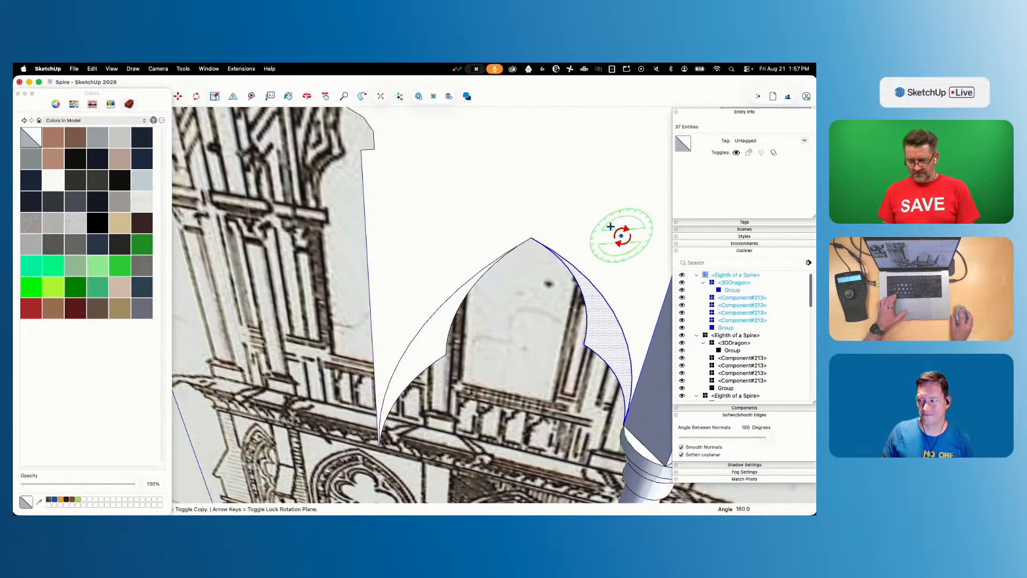
Offset both outer arcs of the window arch outward to outline a narrow band around it
key(space)
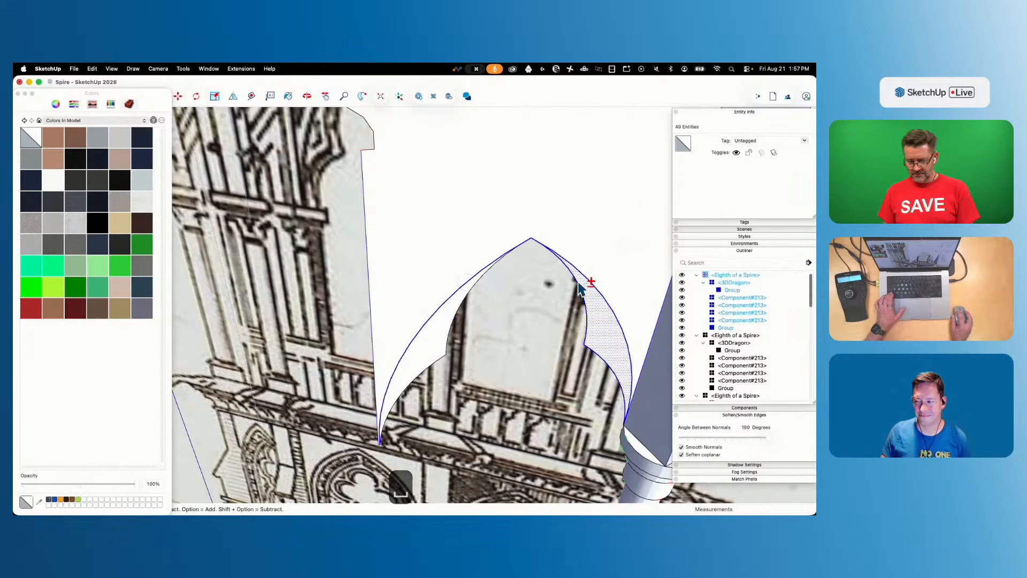
click(600, 299)
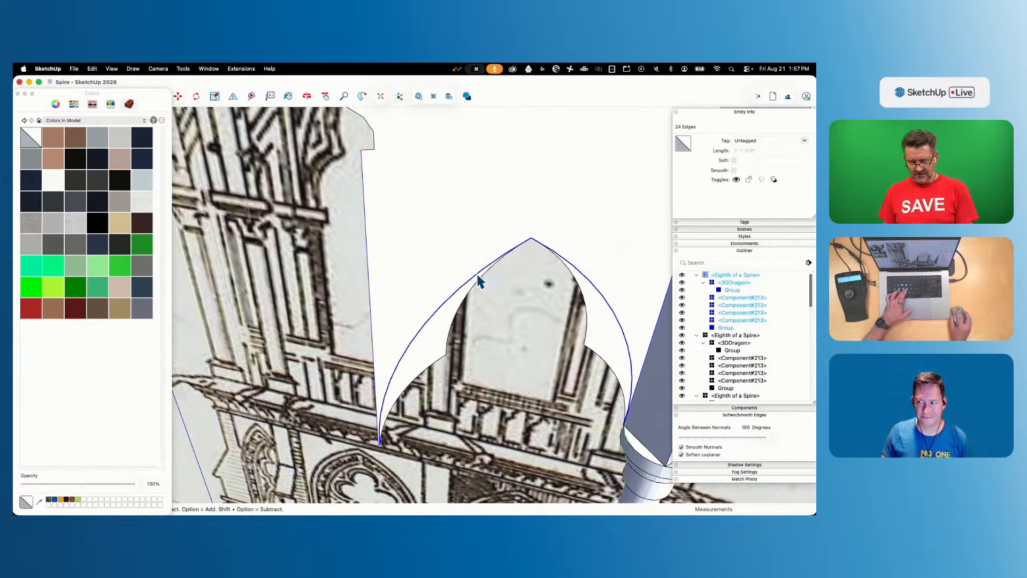
click(482, 263)
Push/pull the narrow band around the window arch and give both crescent faces about 3/4" of depth
key(p)
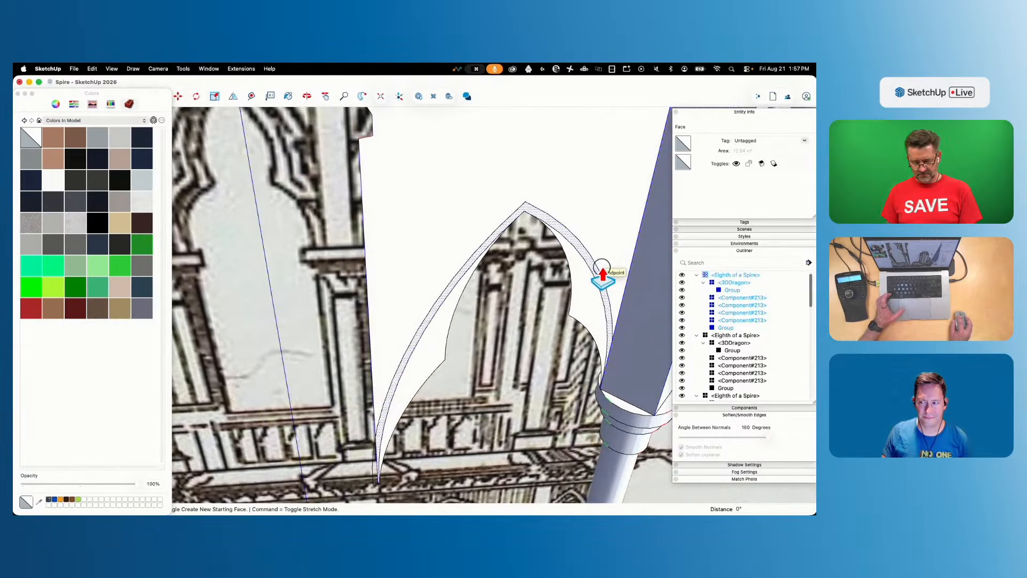
click(602, 275)
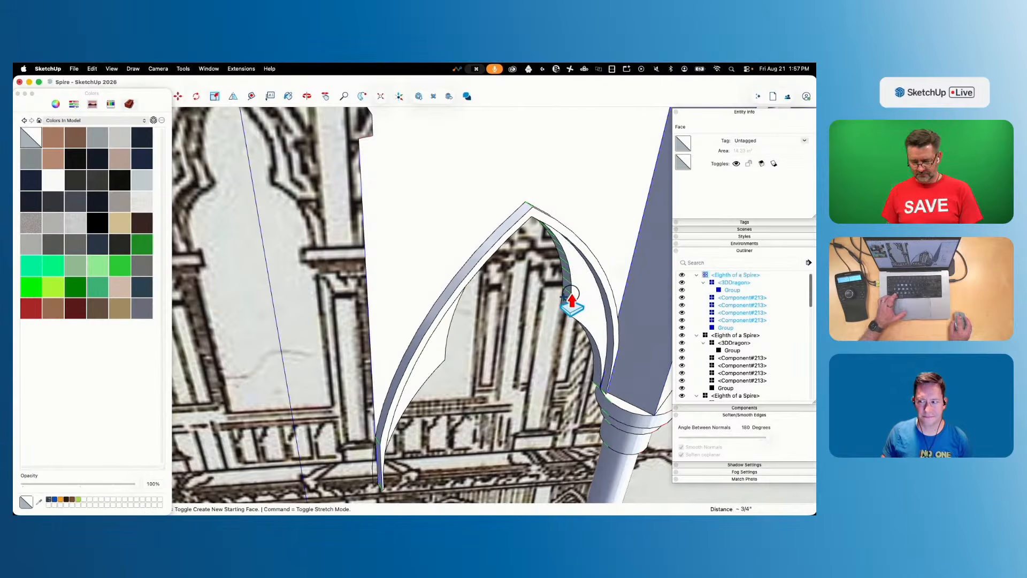
double_click(436, 290)
key(space)
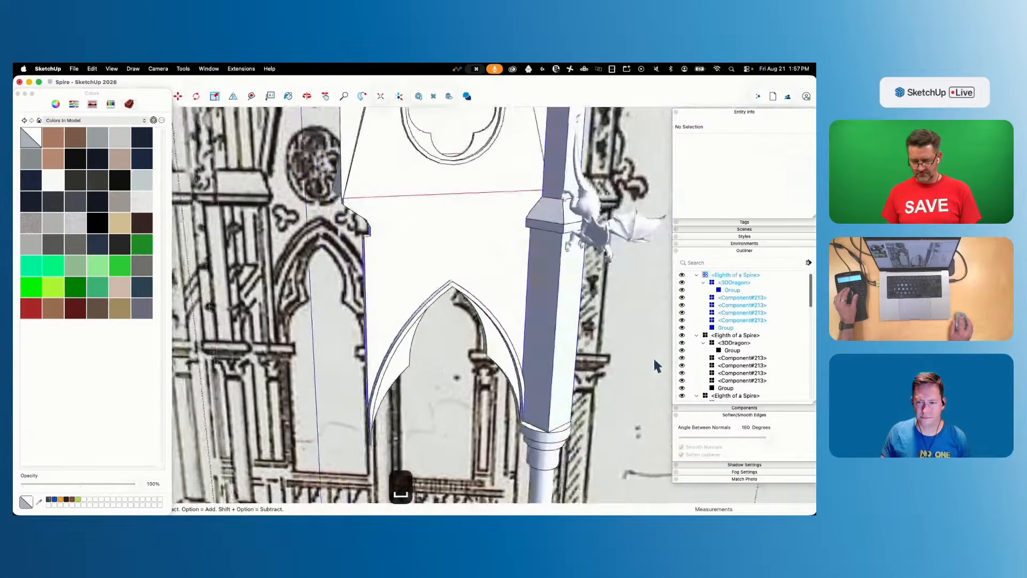
Close the spire component and hide the reference drawing group and the cathedral photo
click(610, 391)
click(624, 376)
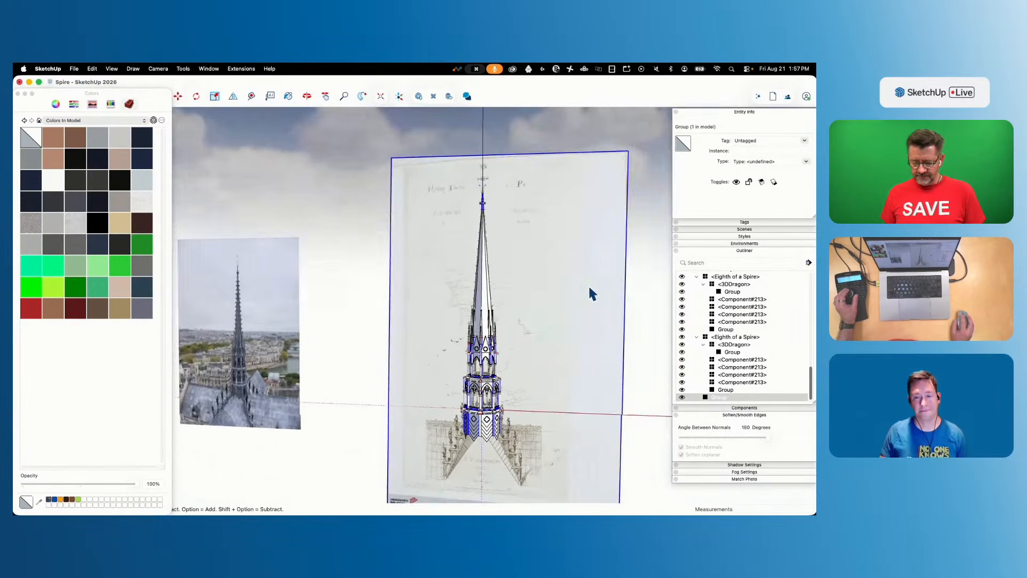
right_click(586, 285)
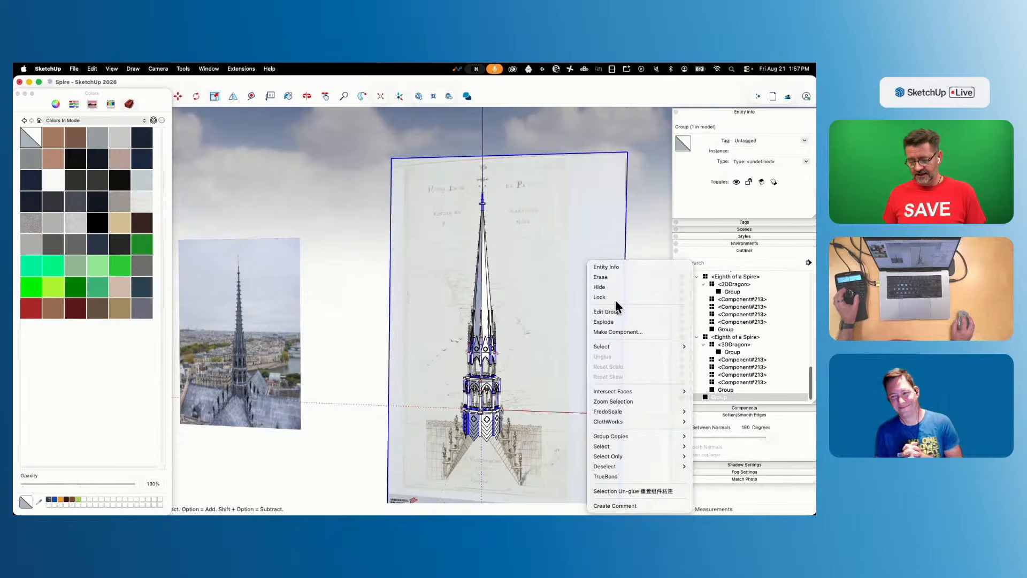
click(612, 287)
right_click(221, 322)
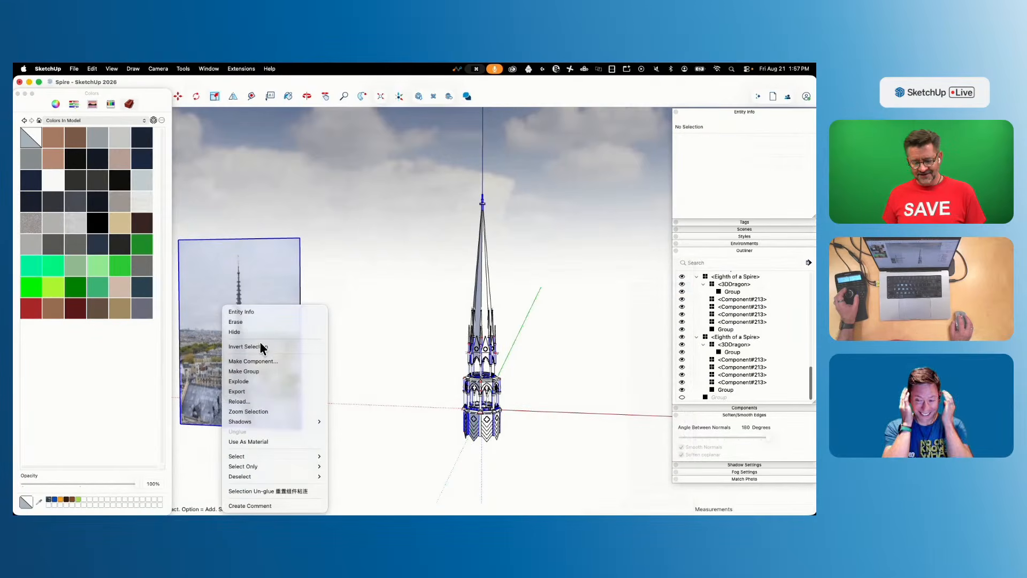
click(246, 329)
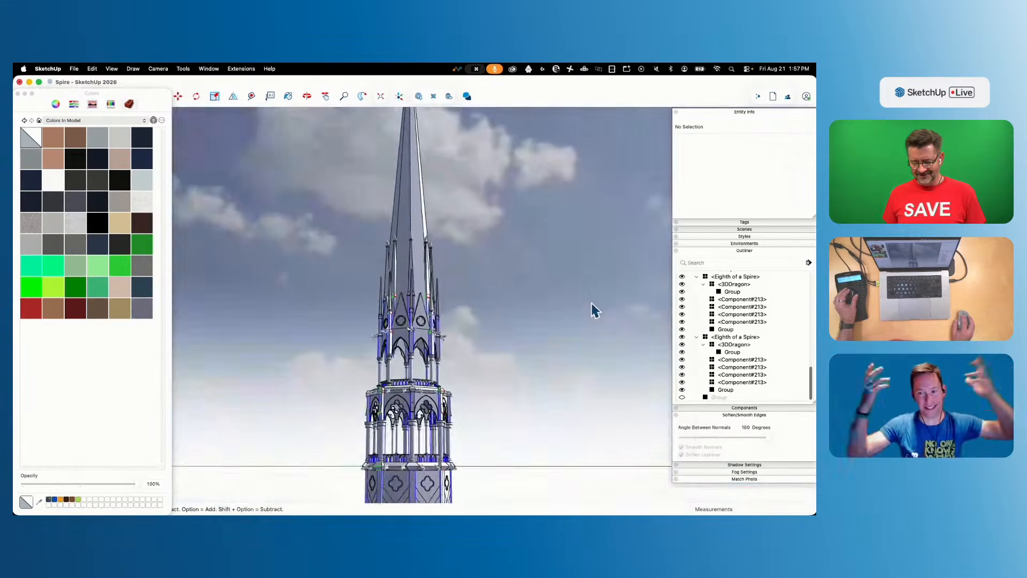
Save the model and move the whole spire vertically so its base sits on the ground plane
key(super+s)
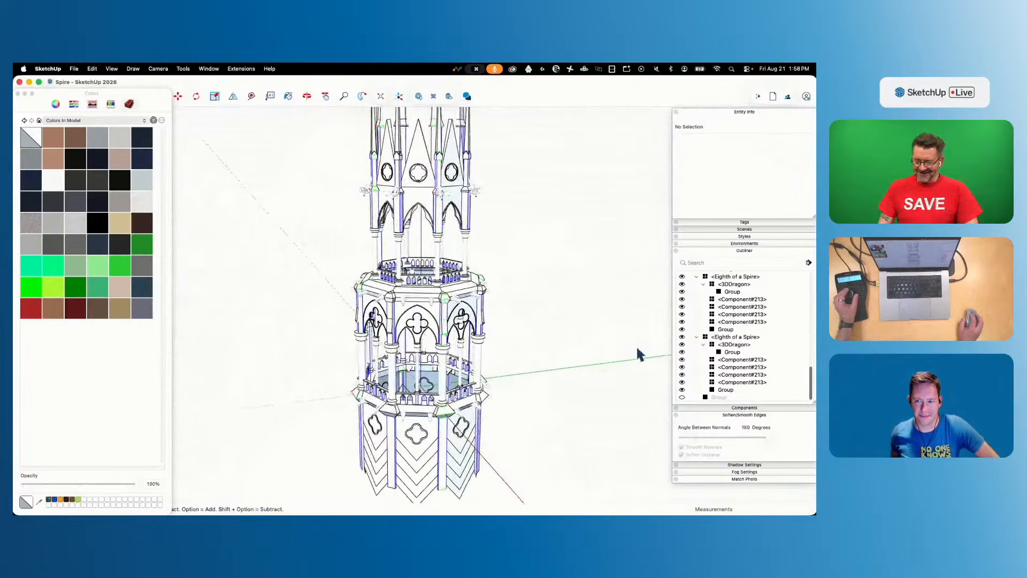
click(709, 251)
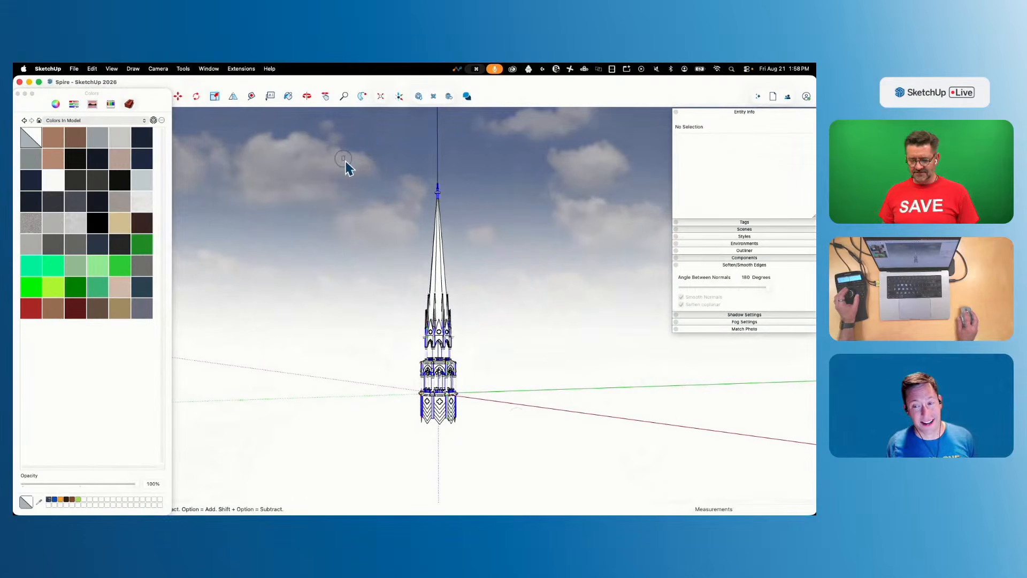
drag(533, 496, 533, 494)
key(m)
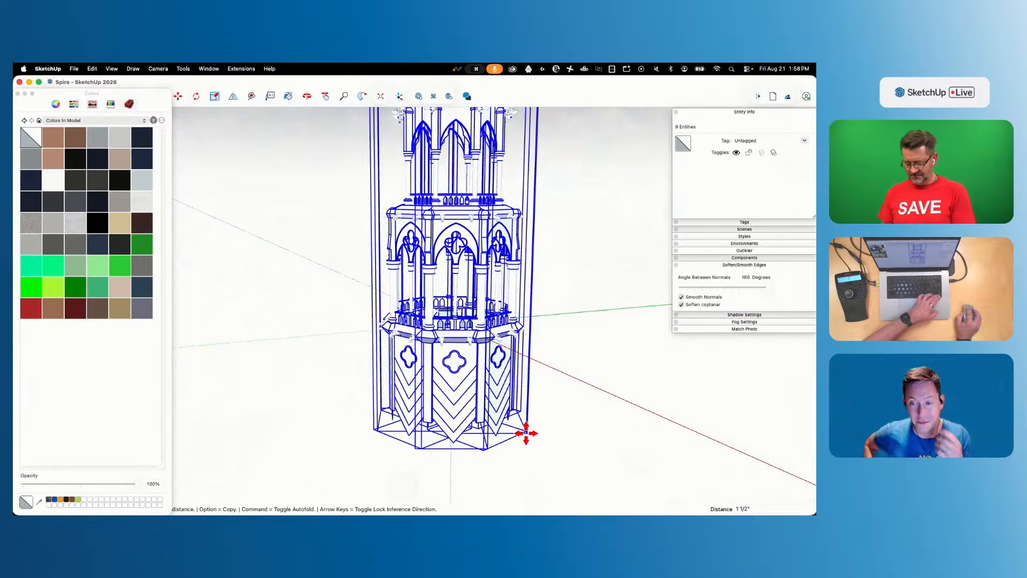
click(526, 433)
key(Up)
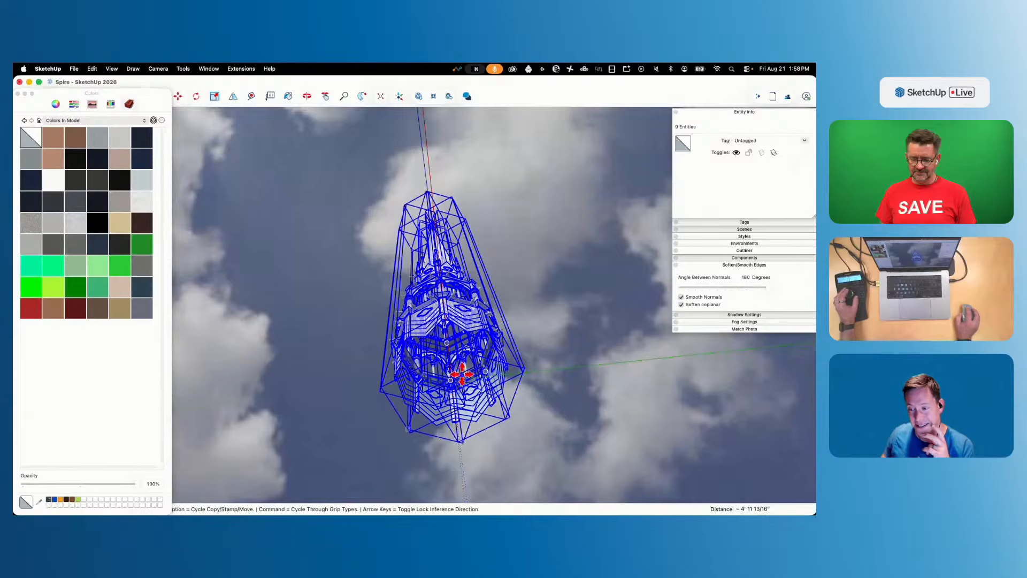
key(space)
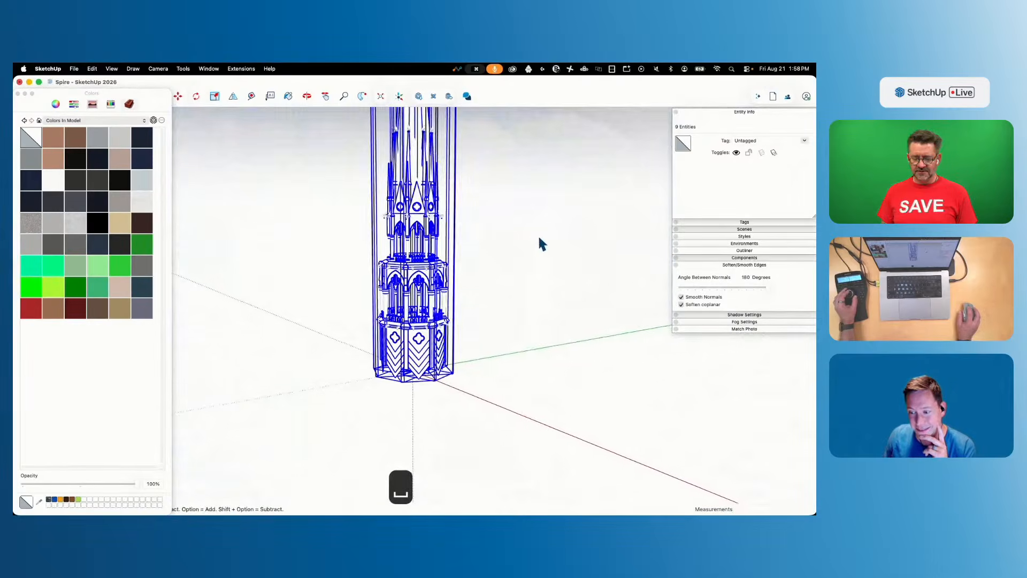
click(539, 235)
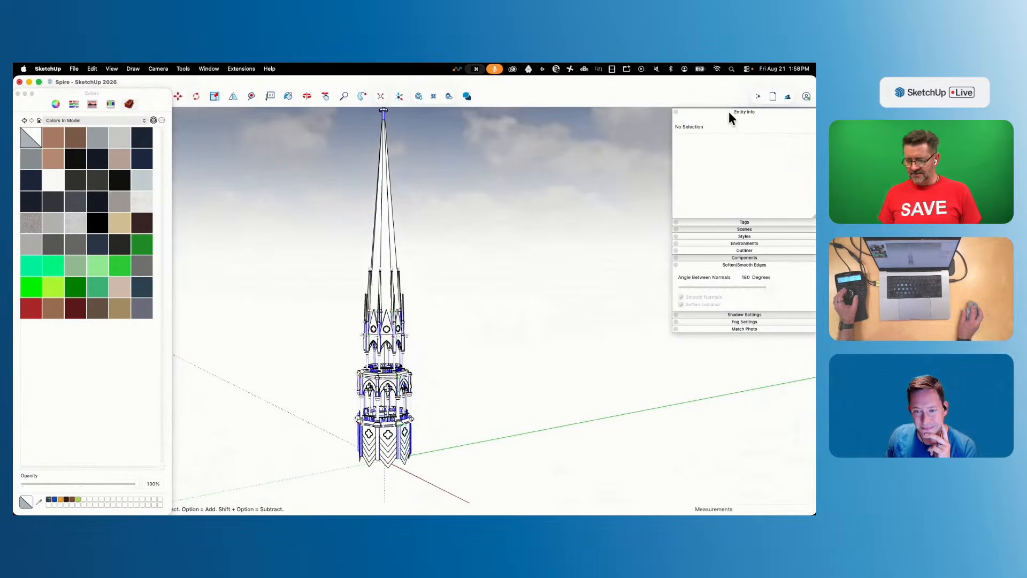
Enable ambient occlusion in the style's face settings and increase its intensity slightly
click(729, 113)
click(762, 127)
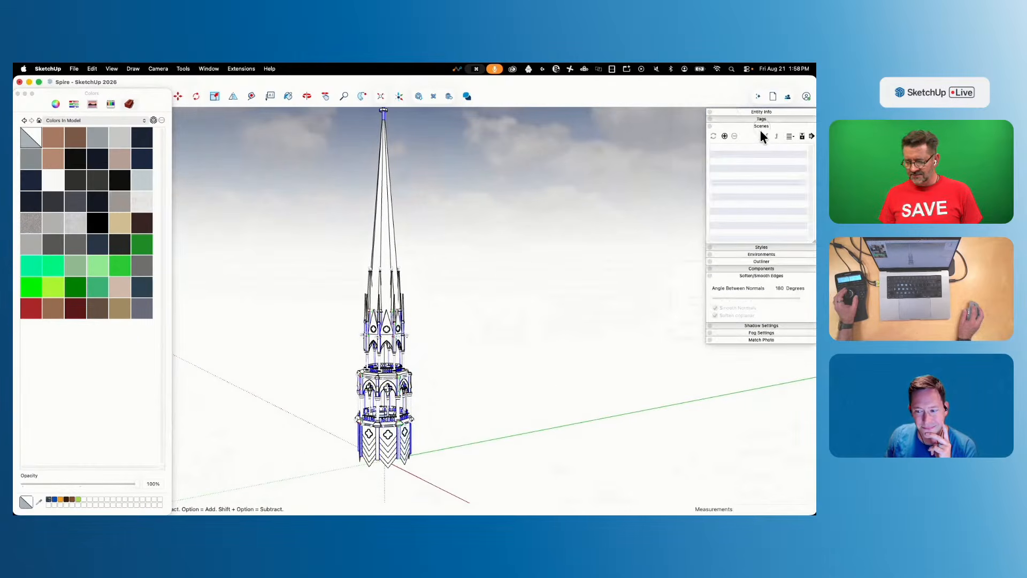
click(760, 127)
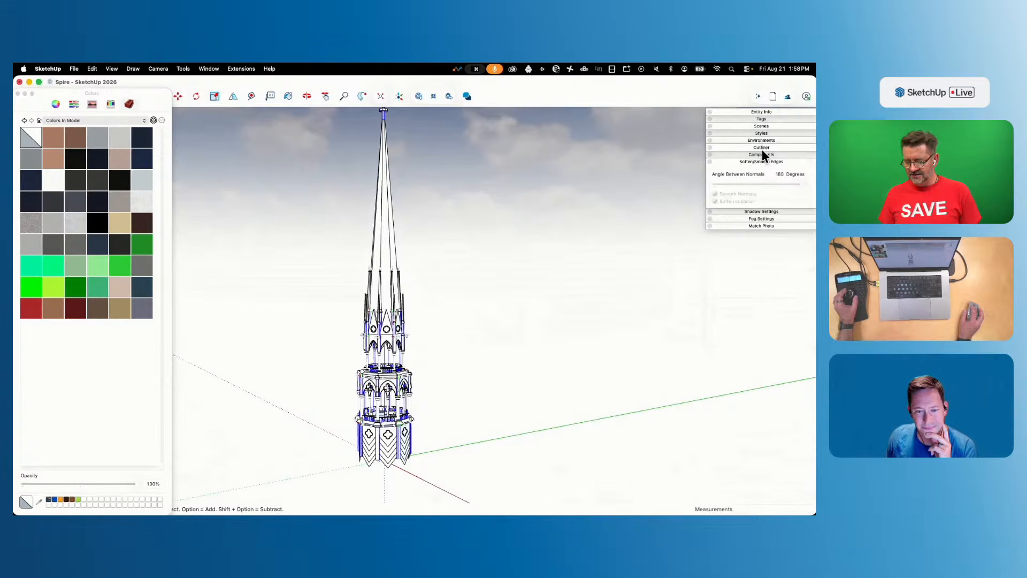
click(761, 133)
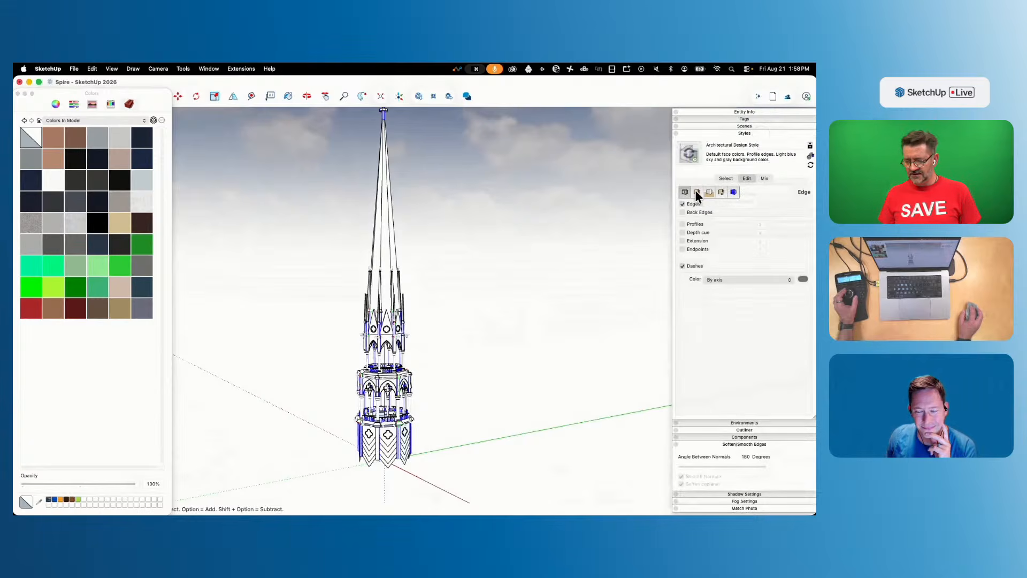
click(697, 192)
click(682, 317)
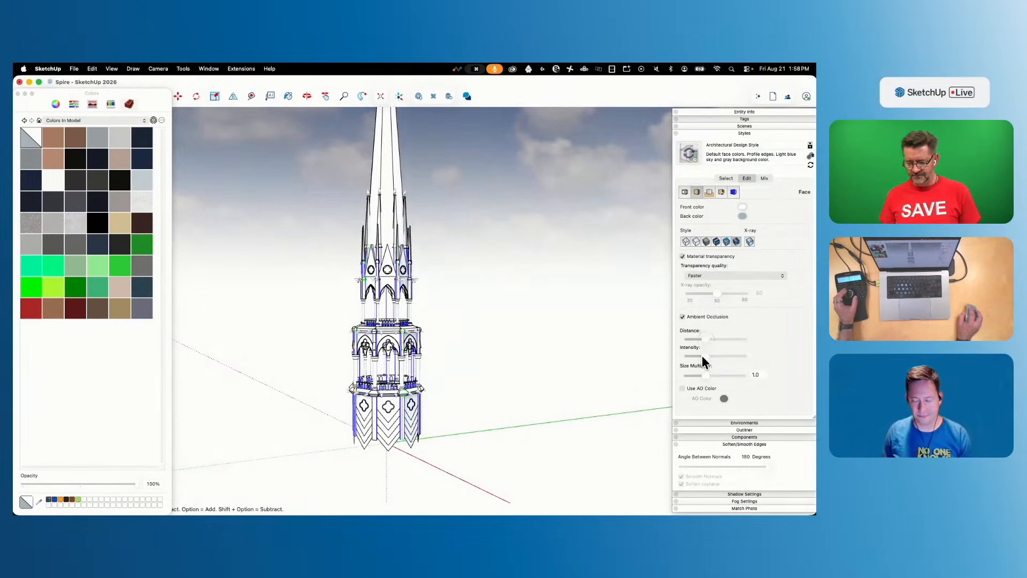
drag(710, 356, 717, 354)
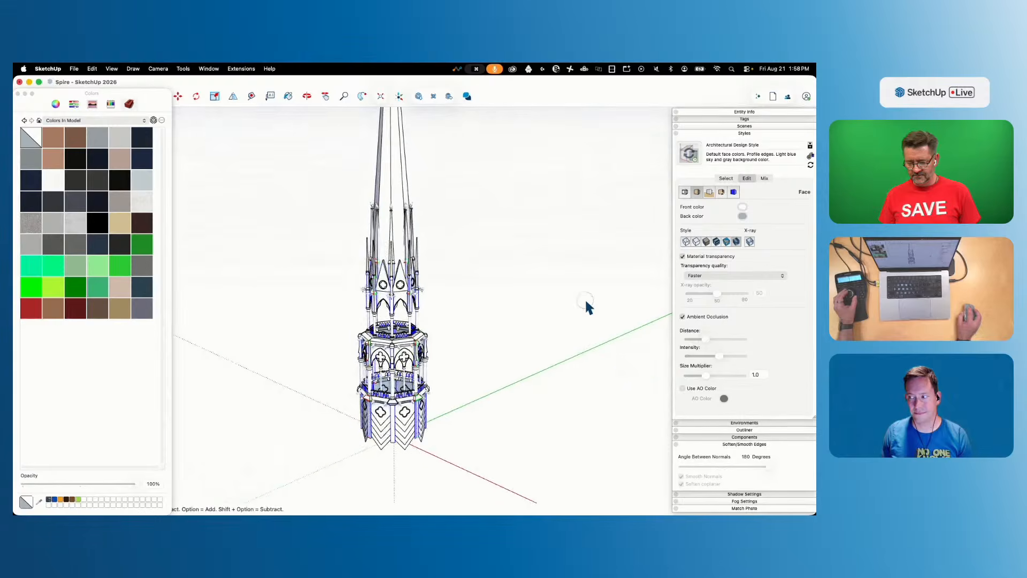
Close the style settings and turn on shadows for the spire
click(741, 134)
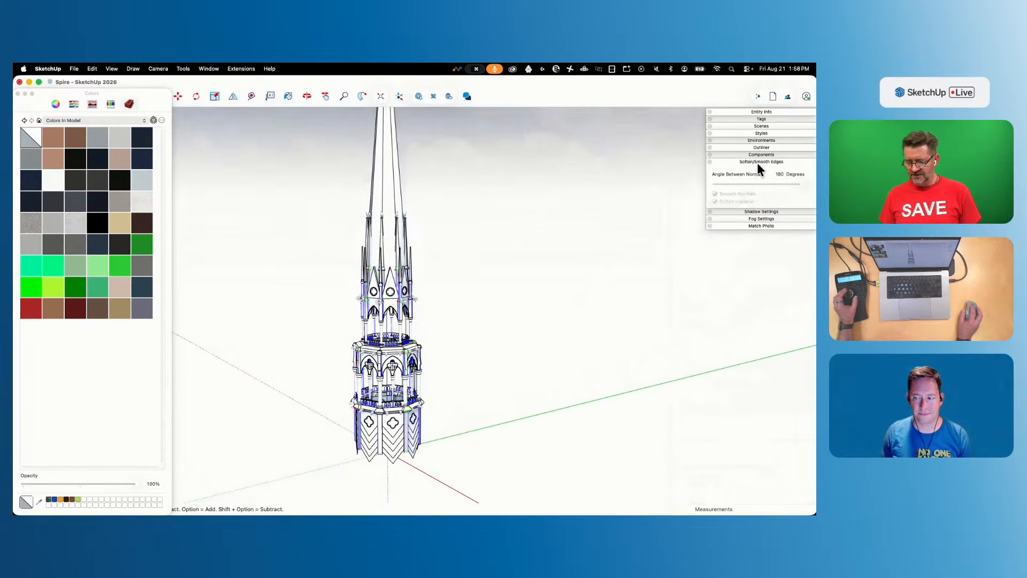
click(755, 211)
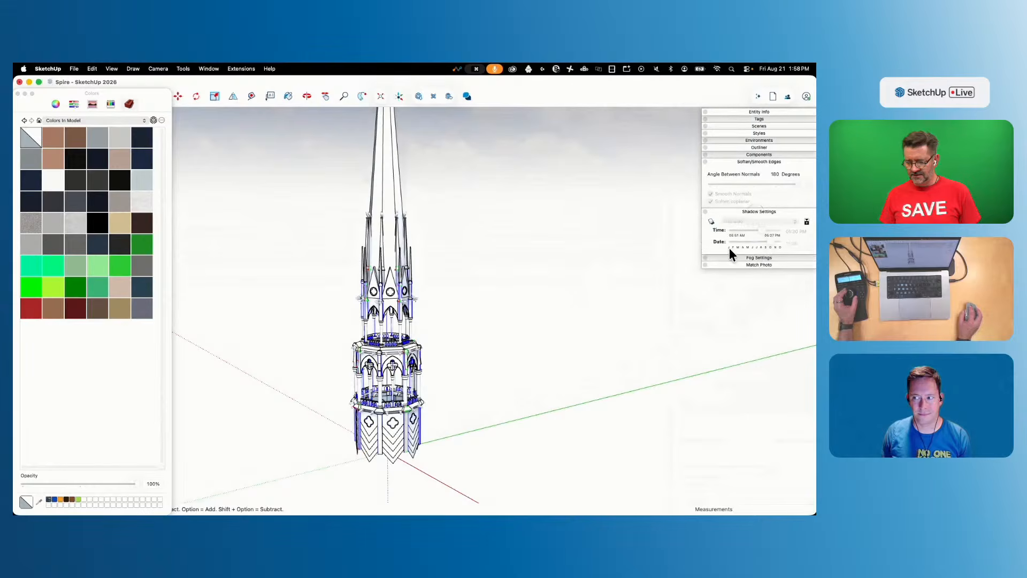
click(711, 222)
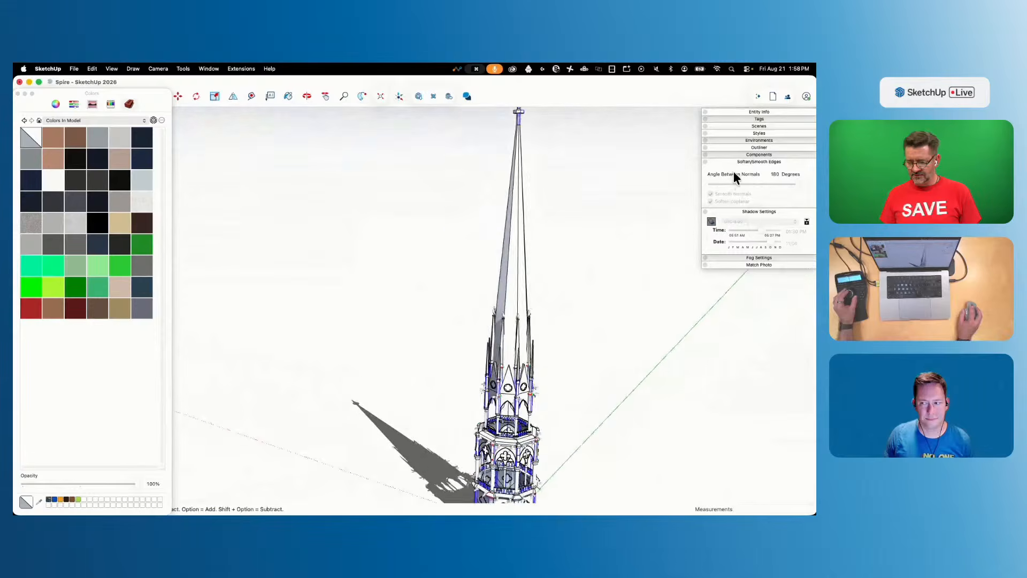
Set the style's edge color to All same instead of by axis, and close the style settings
click(756, 133)
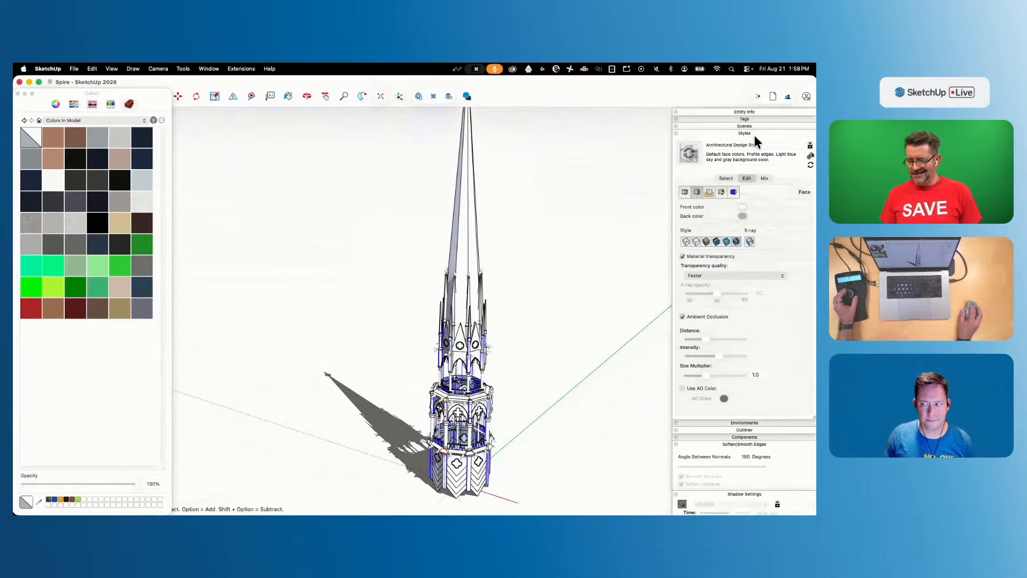
click(684, 192)
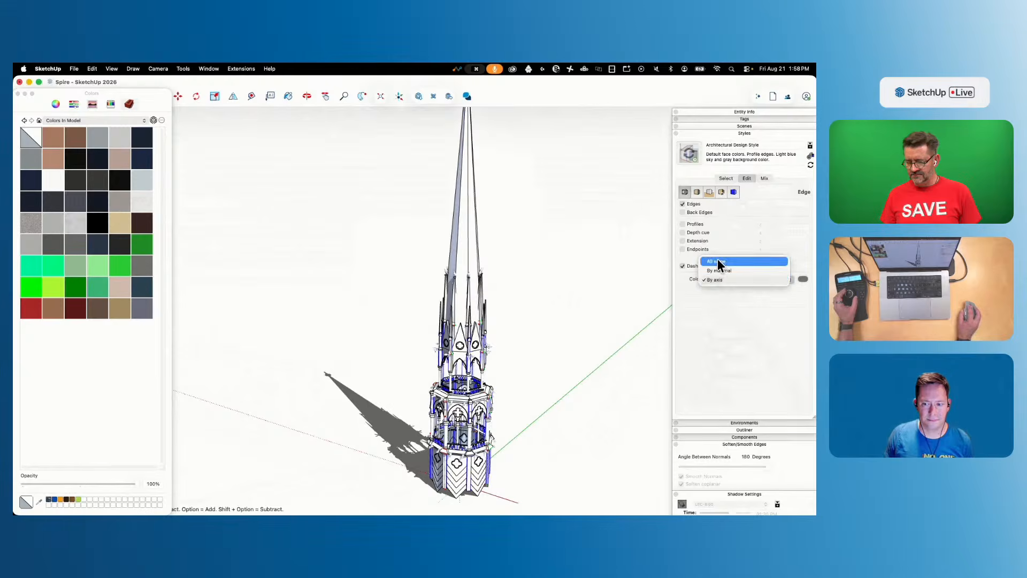
click(717, 261)
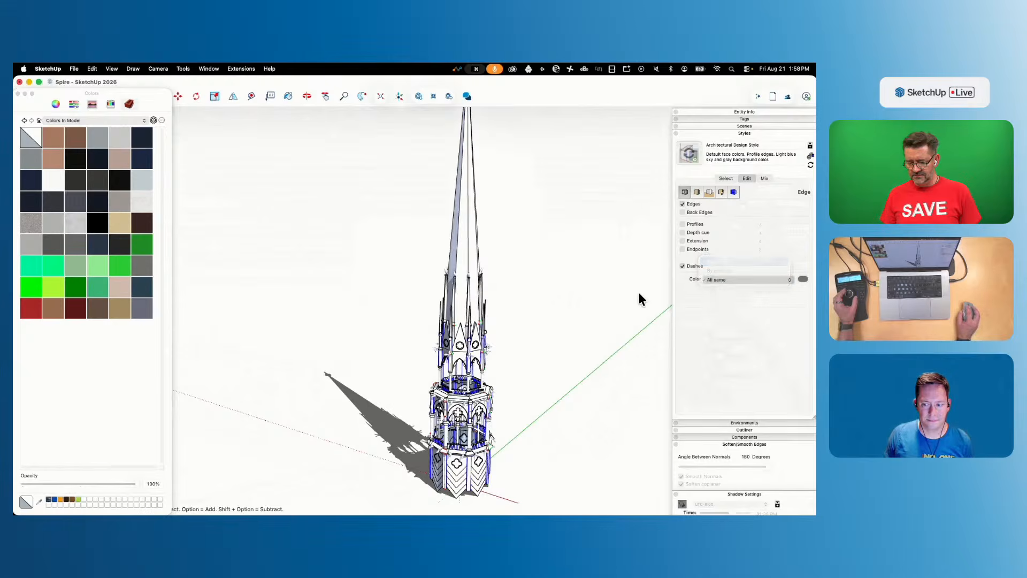
click(686, 135)
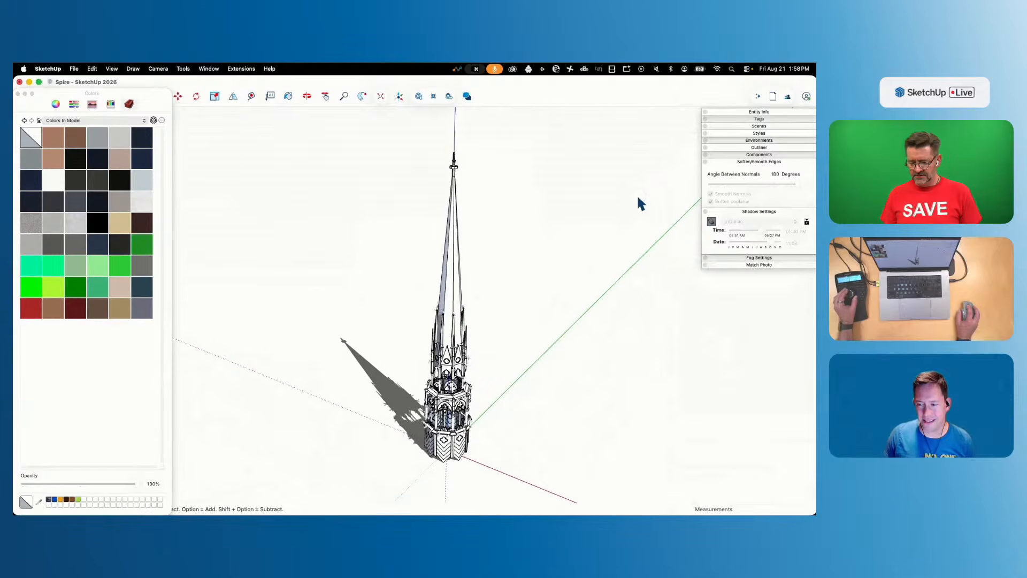